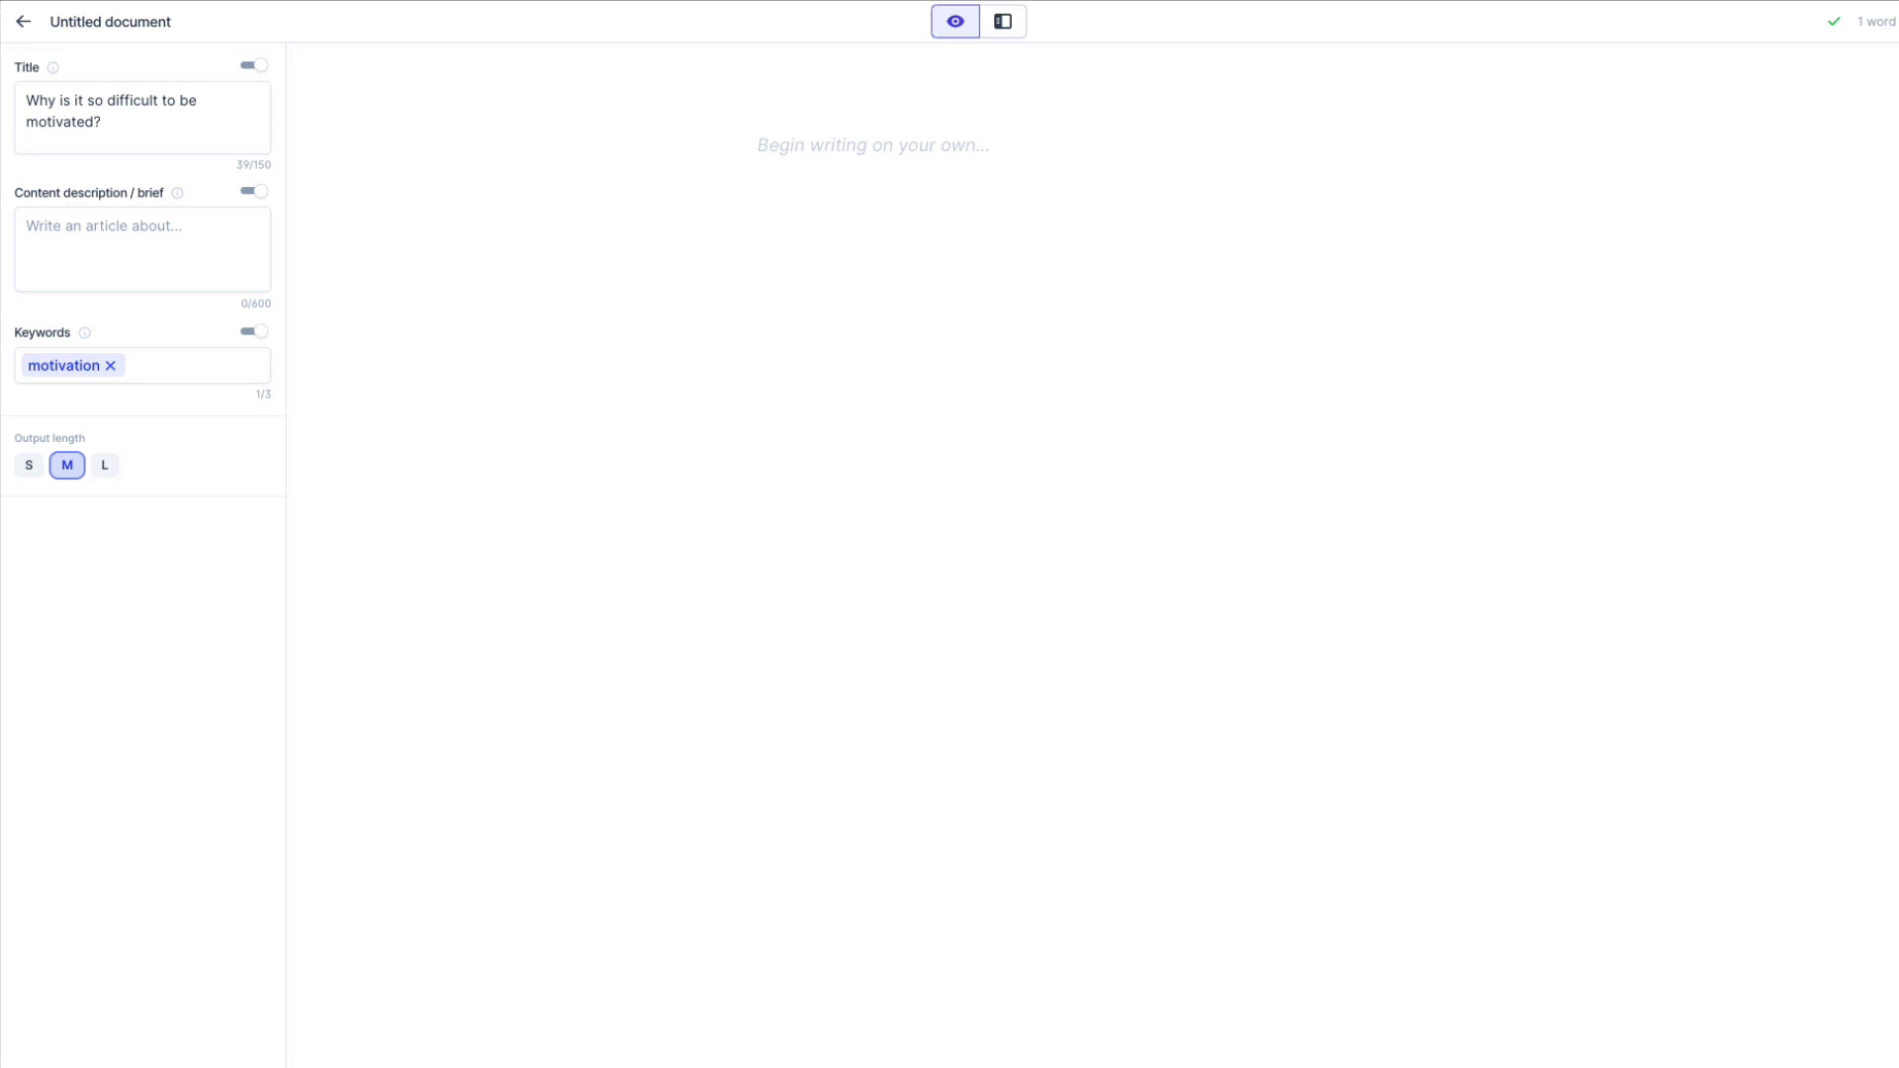
triple_click(148, 131)
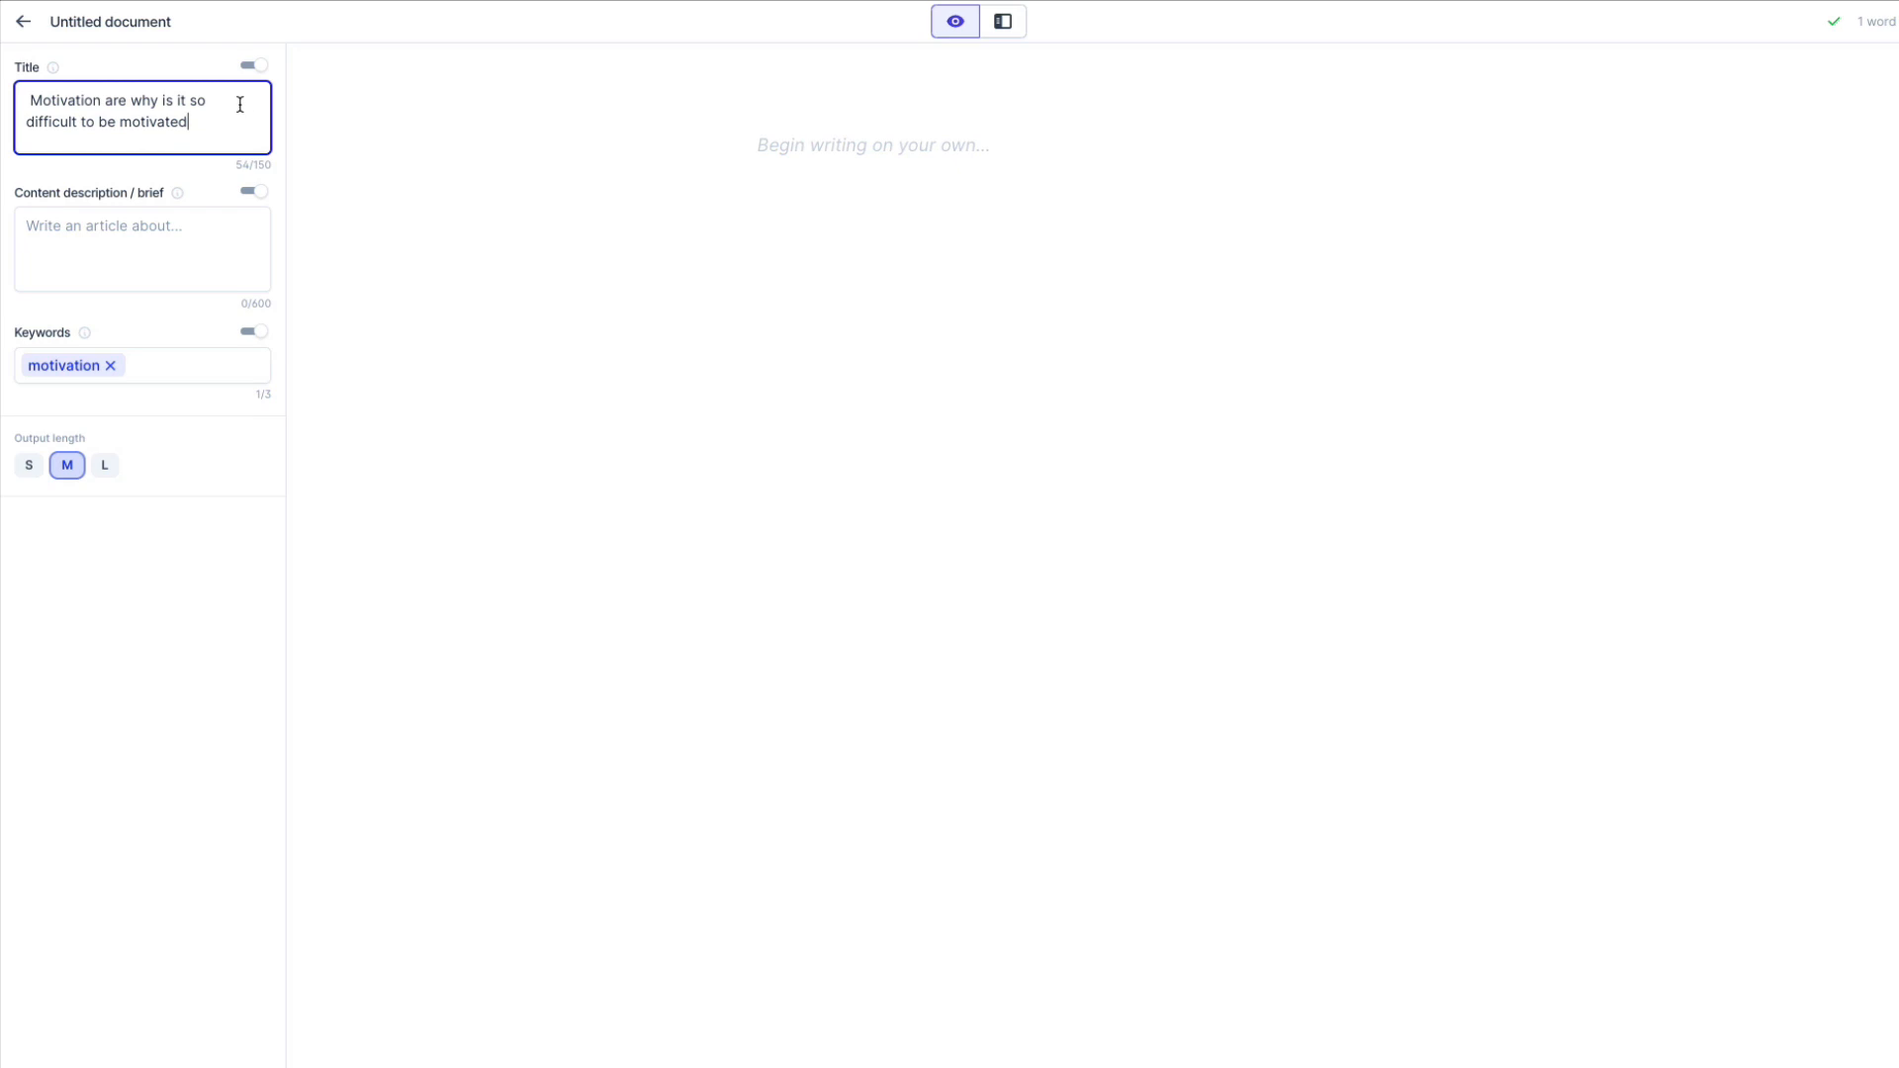
key(ctrl+z)
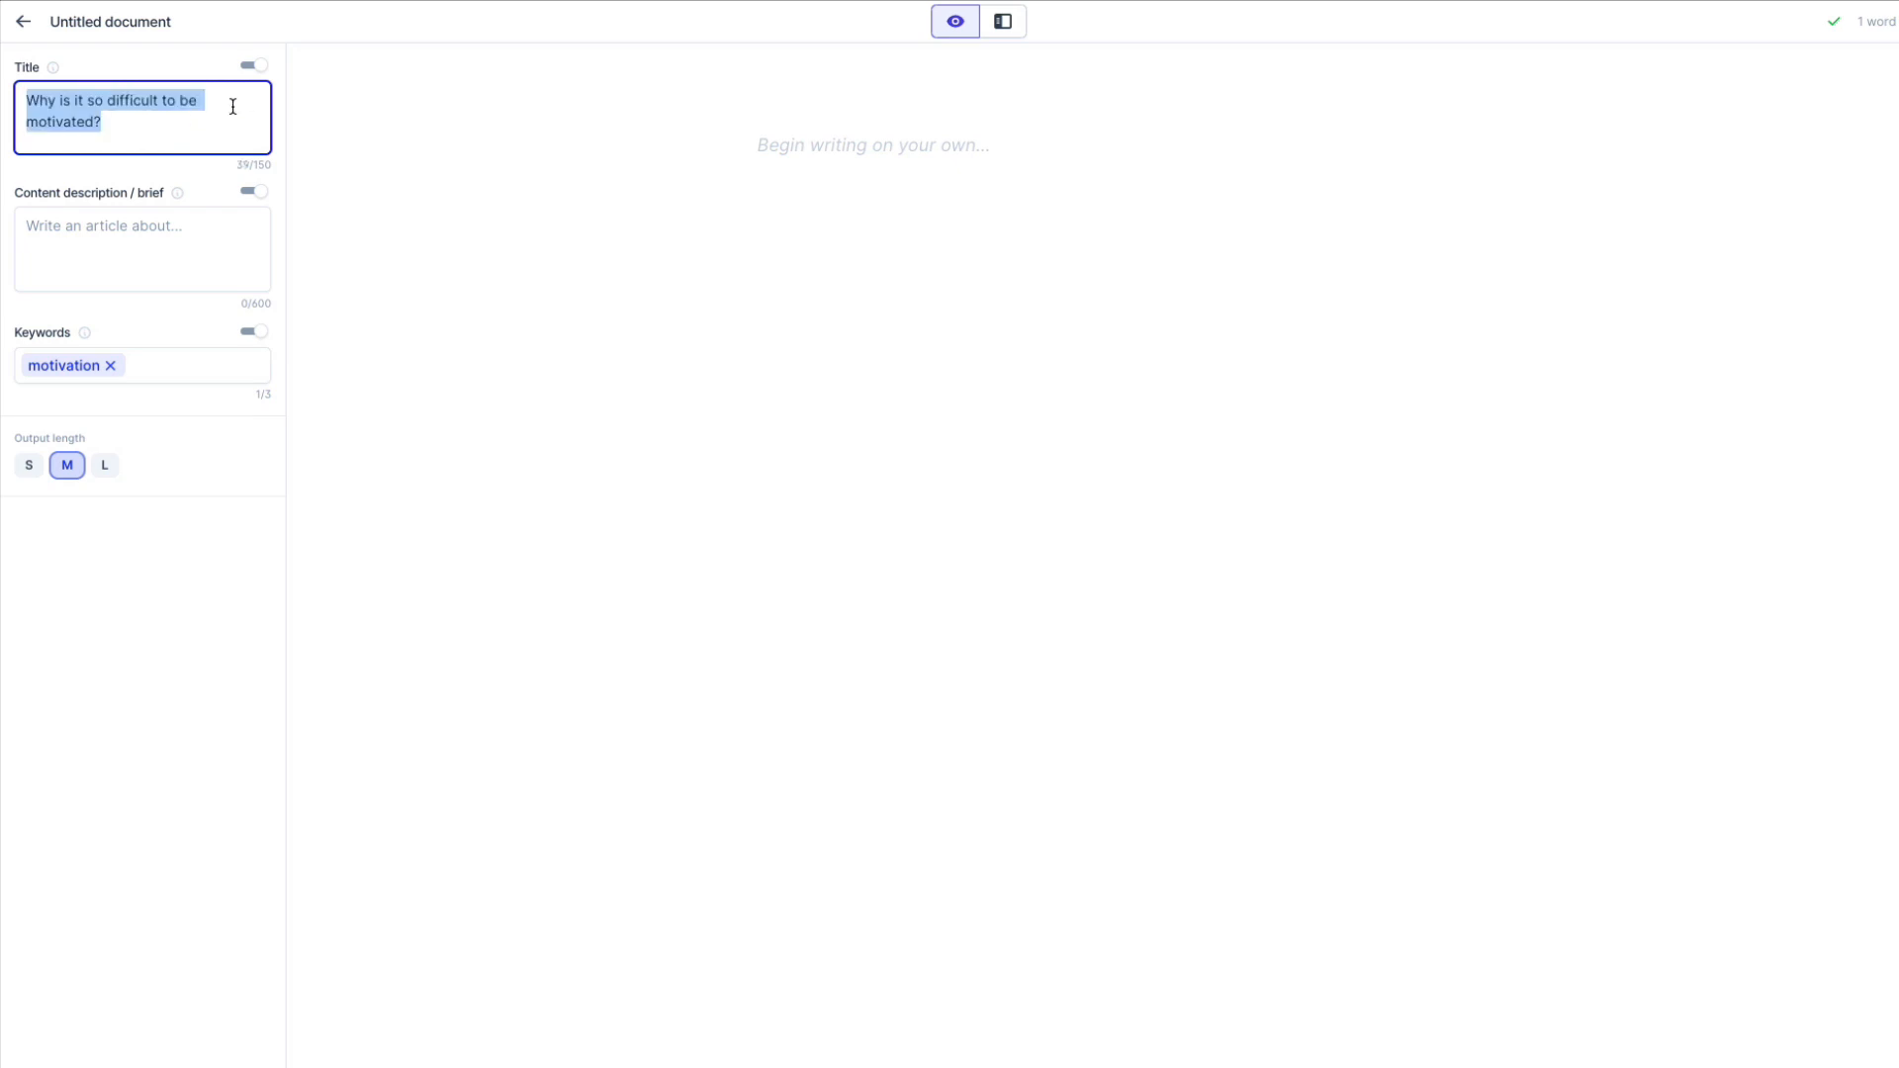
click(681, 525)
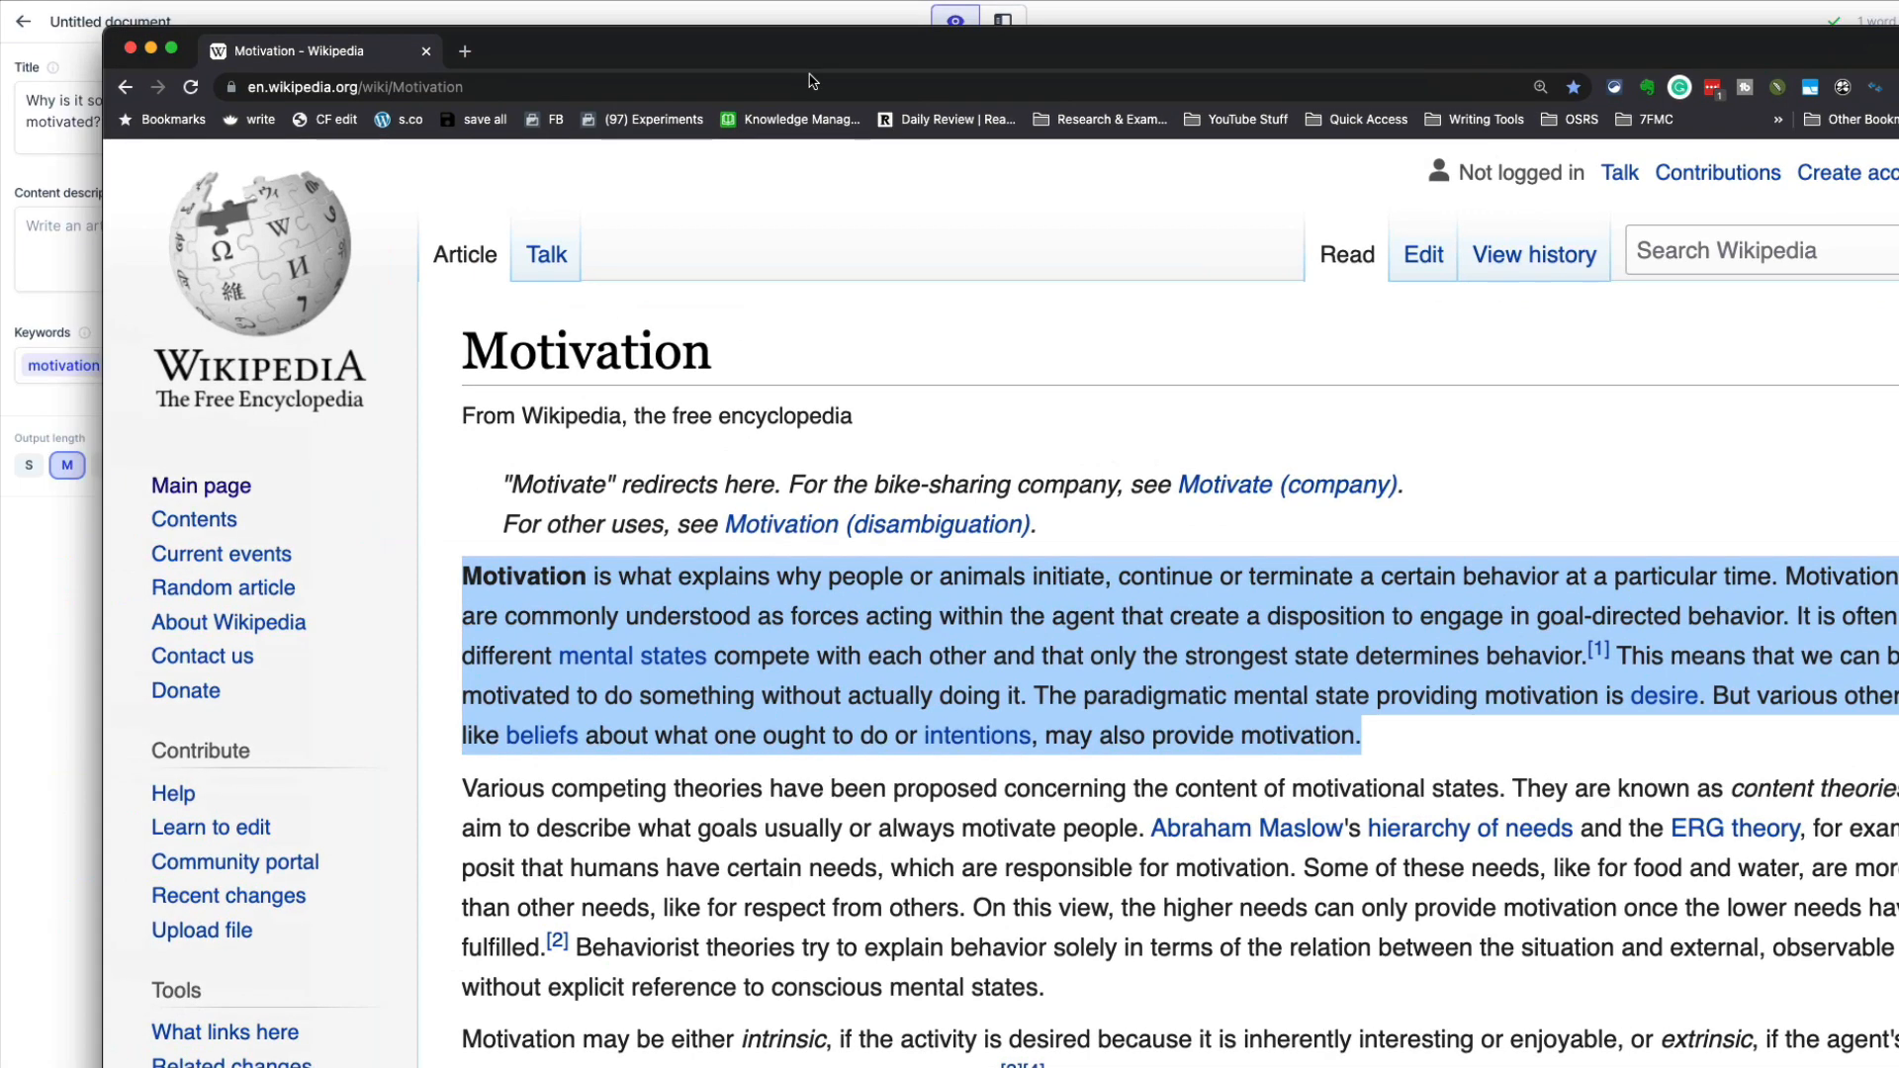
Step: Copy the selected introductory paragraph from Wikipedia's Motivation article into the document's content description / brief
right_click(907, 646)
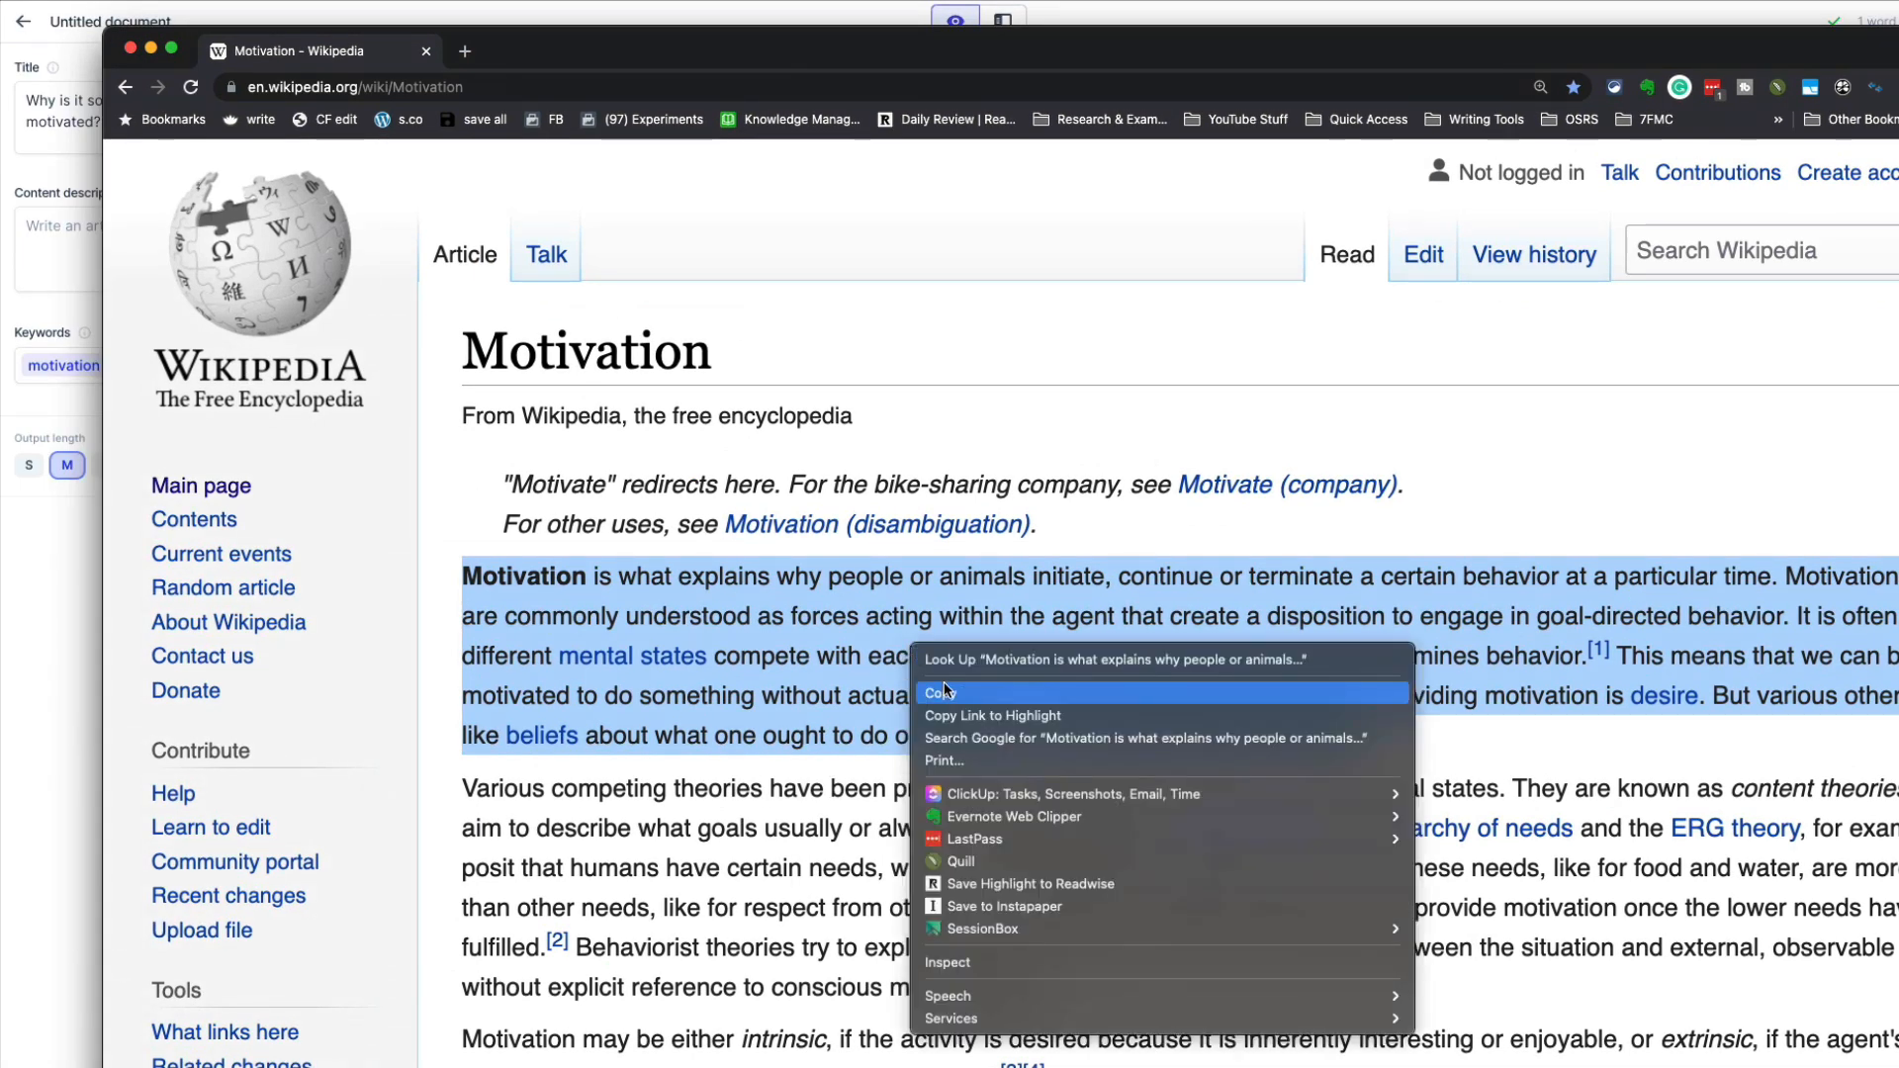
click(944, 683)
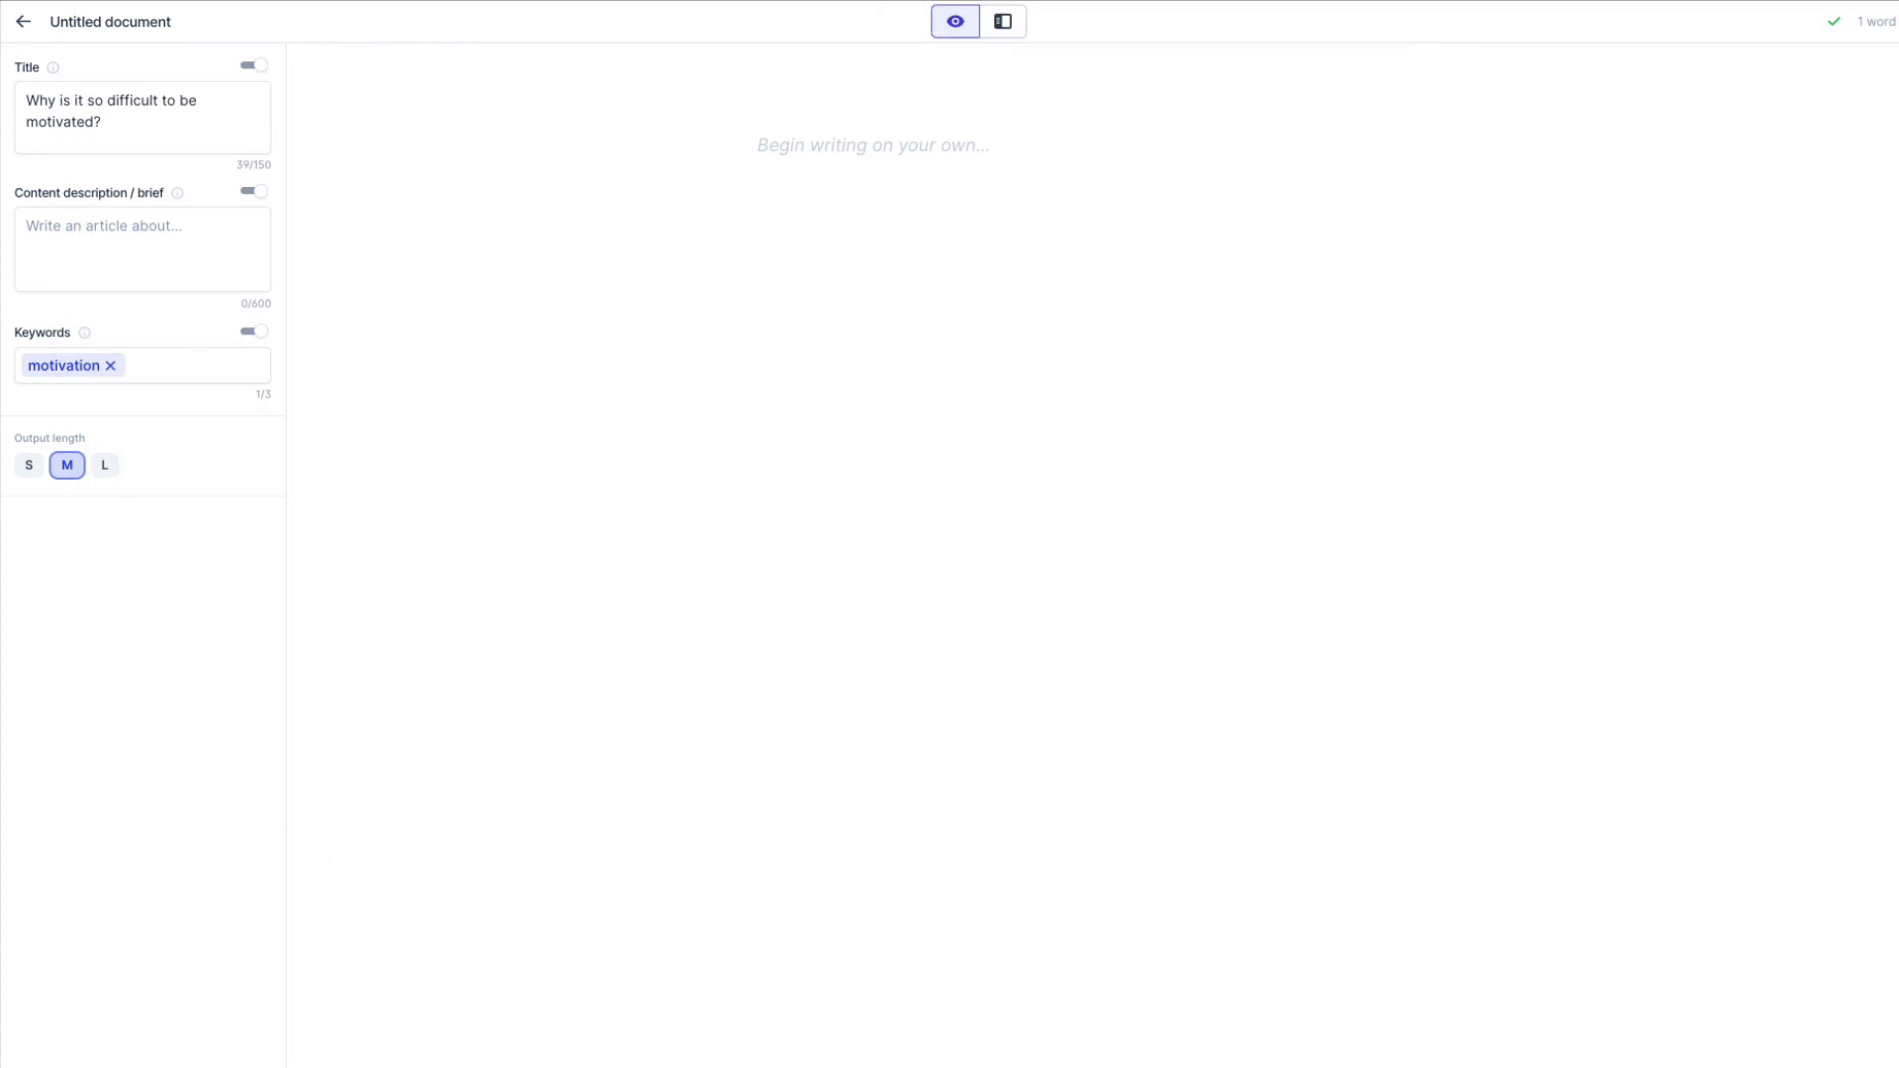
click(63, 258)
key(ctrl+v)
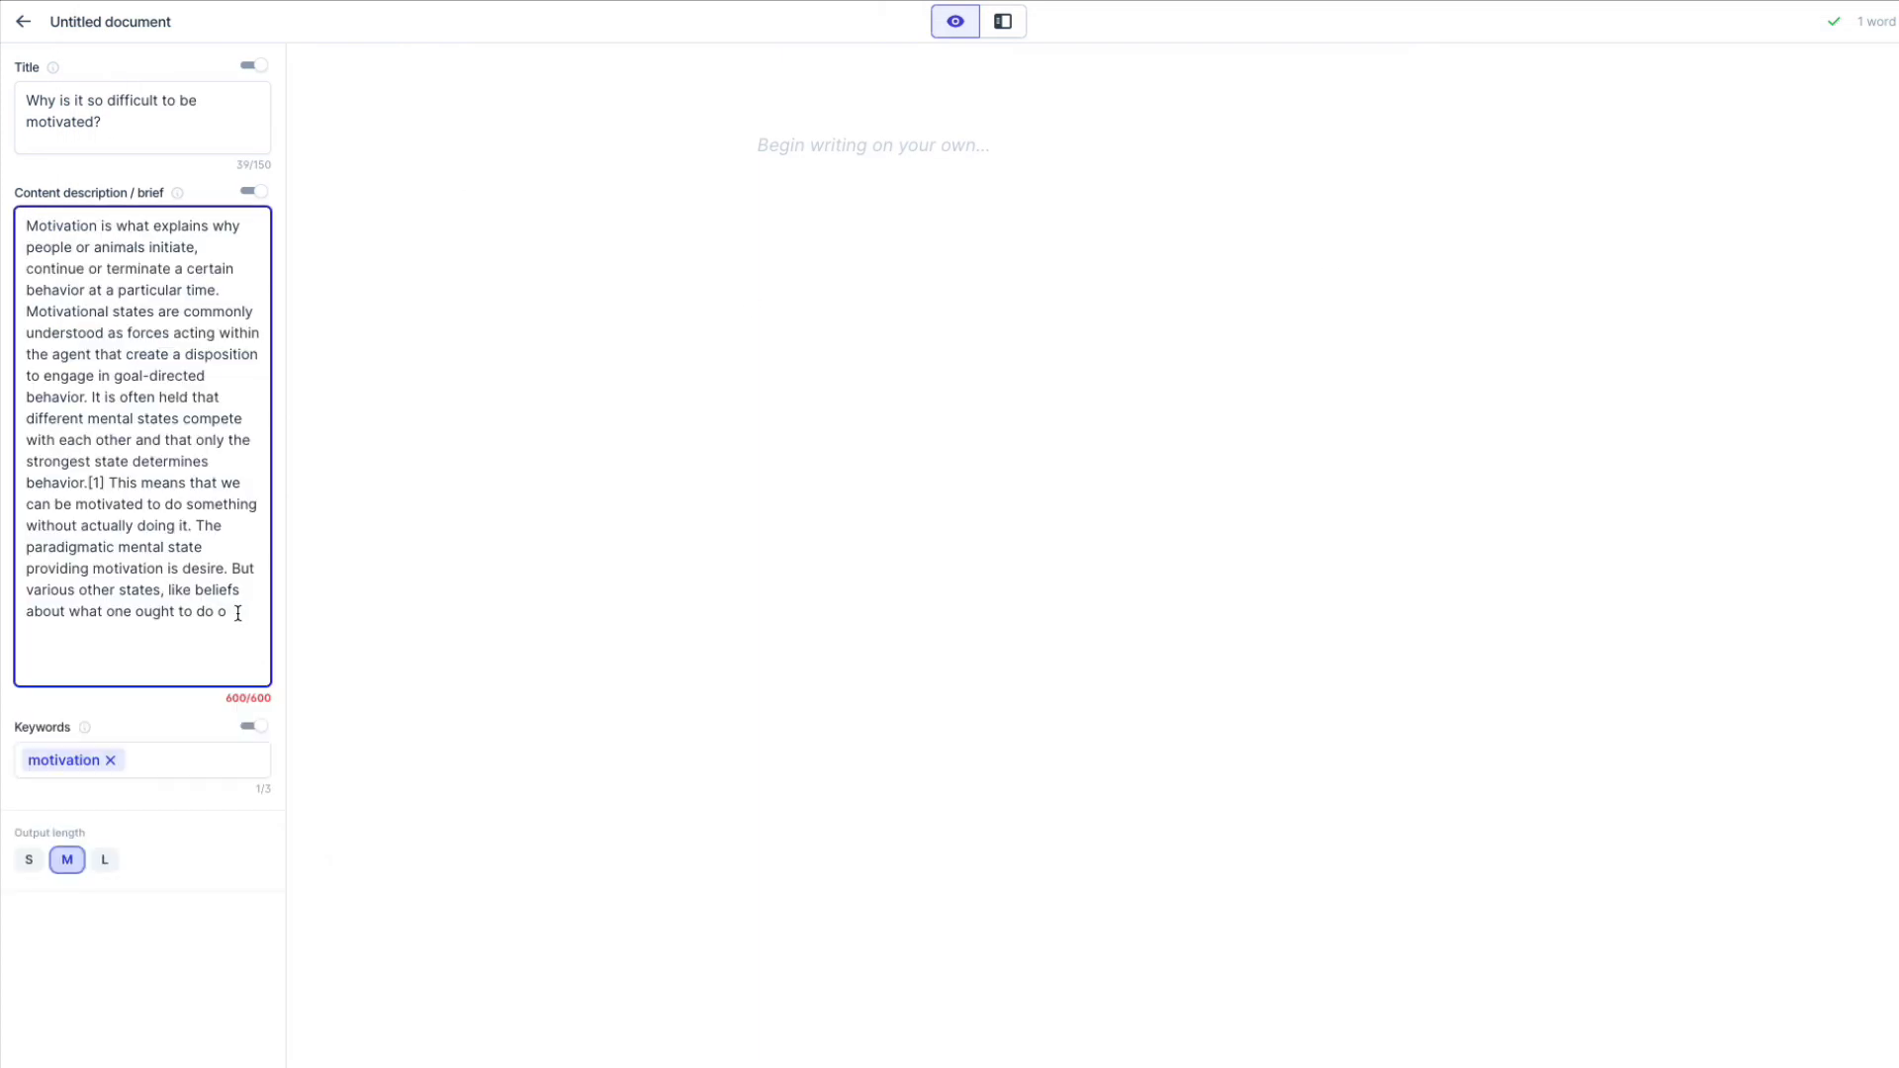
Step: Remove the stray trailing "o" and the "[1]" citation from the content description
key(BackSpace)
key(BackSpace)
click(104, 483)
key(BackSpace)
key(BackSpace)
key(BackSpace)
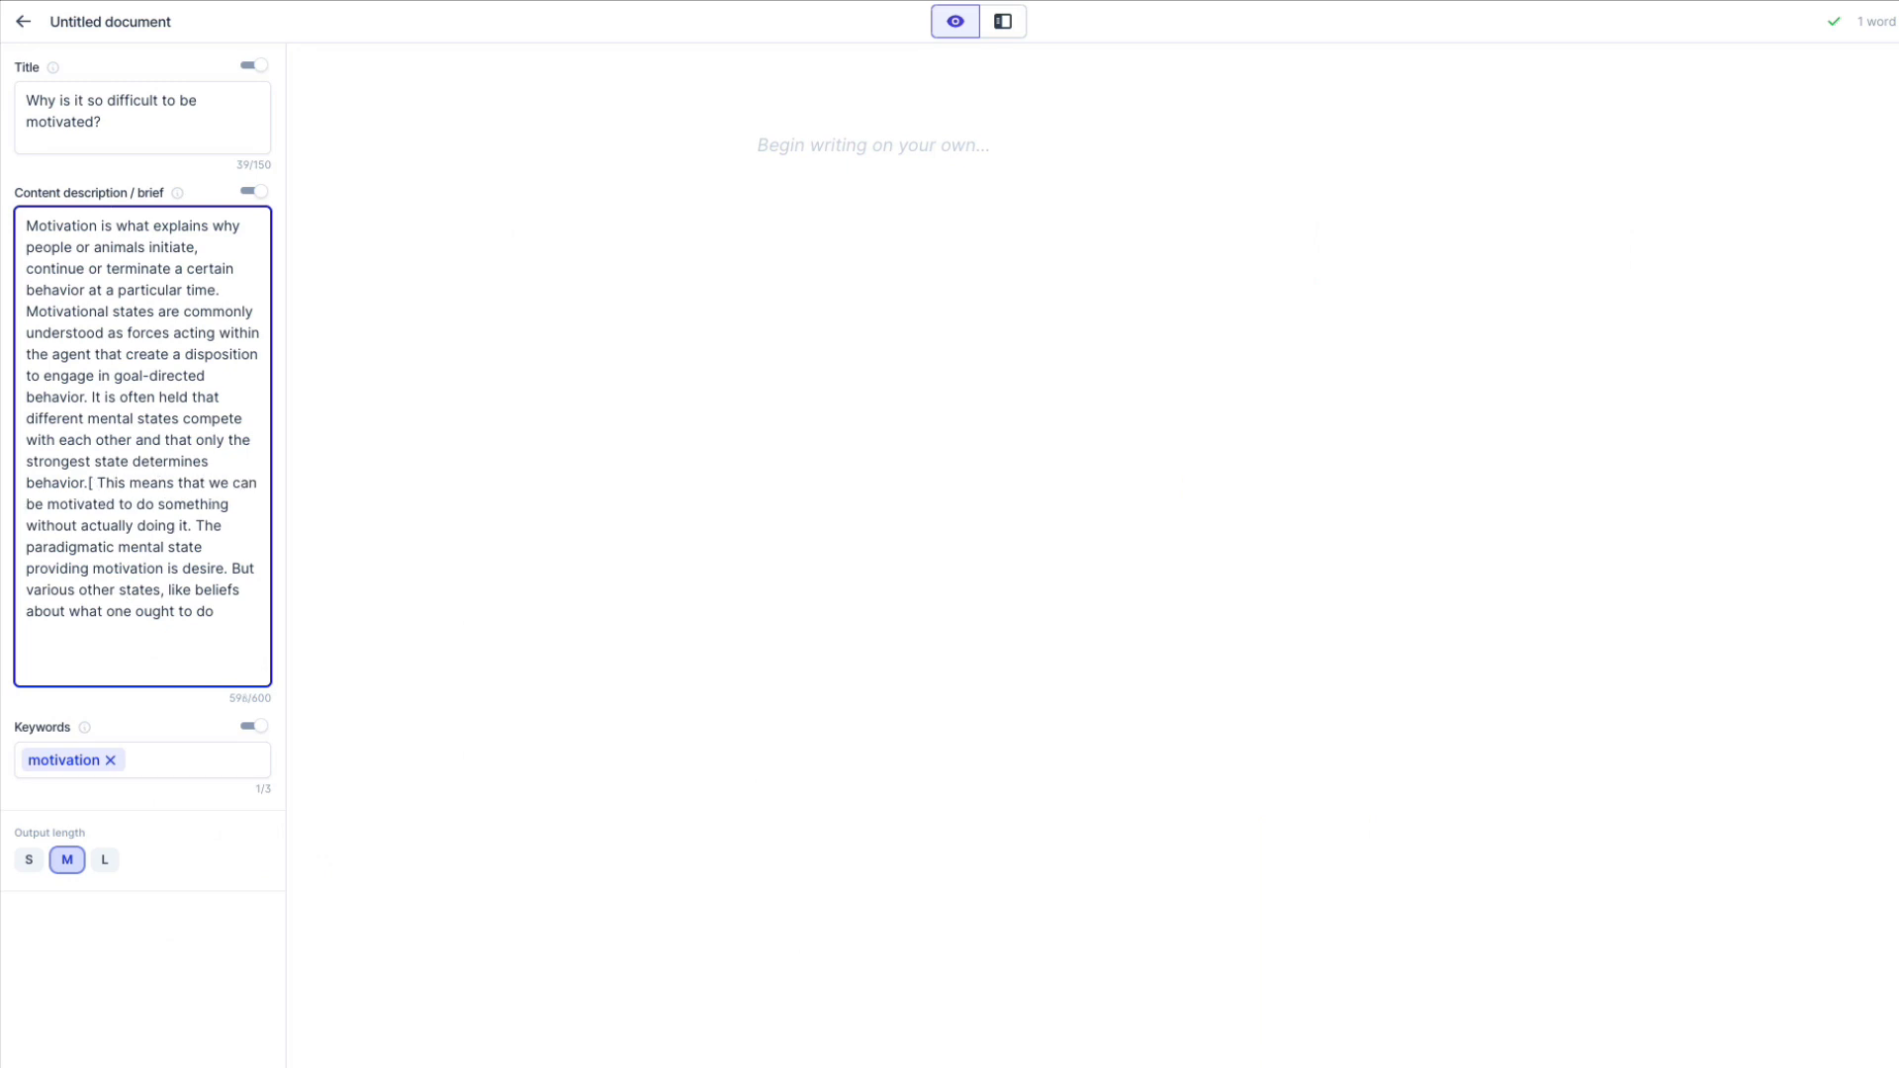
drag(59, 368, 26, 225)
Step: Copy the title "Why is it so difficult to be motivated?" into the document body
click(941, 369)
triple_click(136, 117)
click(1036, 184)
key(ctrl+v)
drag(1058, 149, 1070, 149)
click(1287, 302)
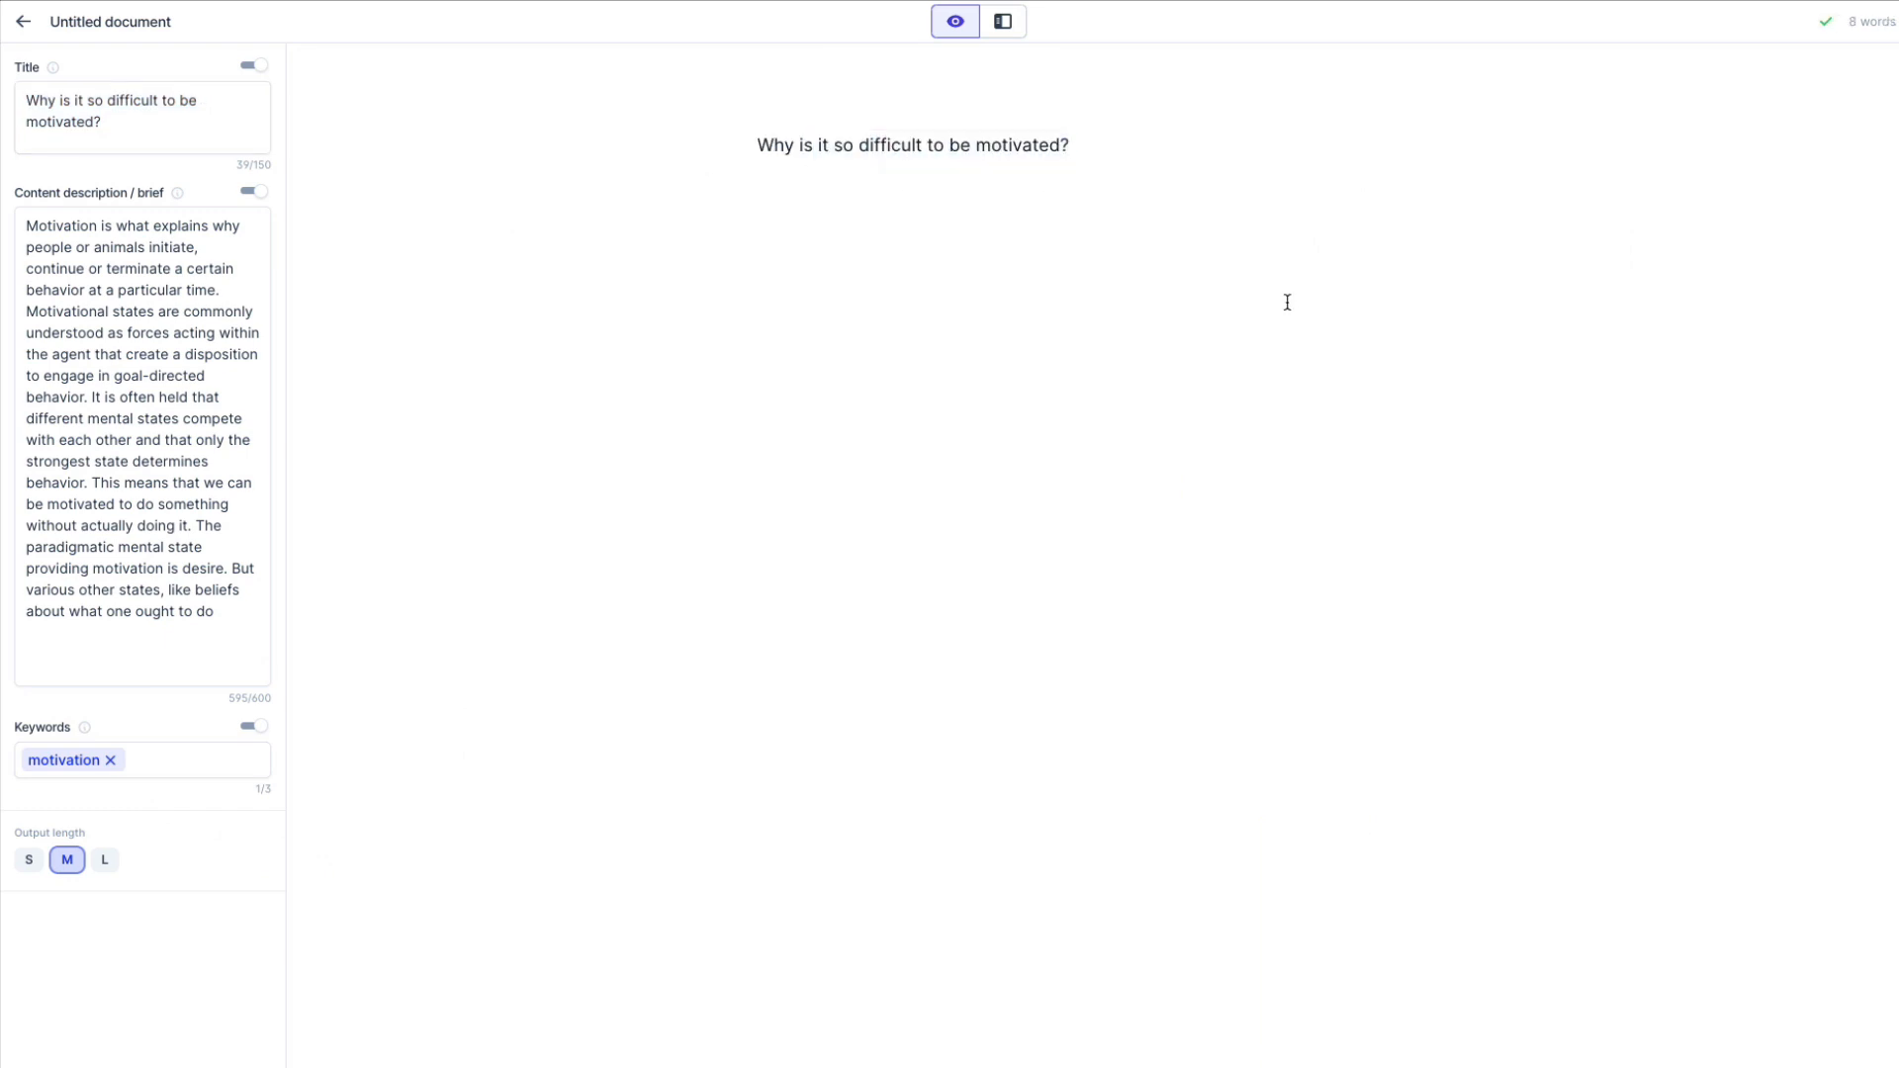
Step: Format the question line in the document body as a heading
triple_click(1141, 149)
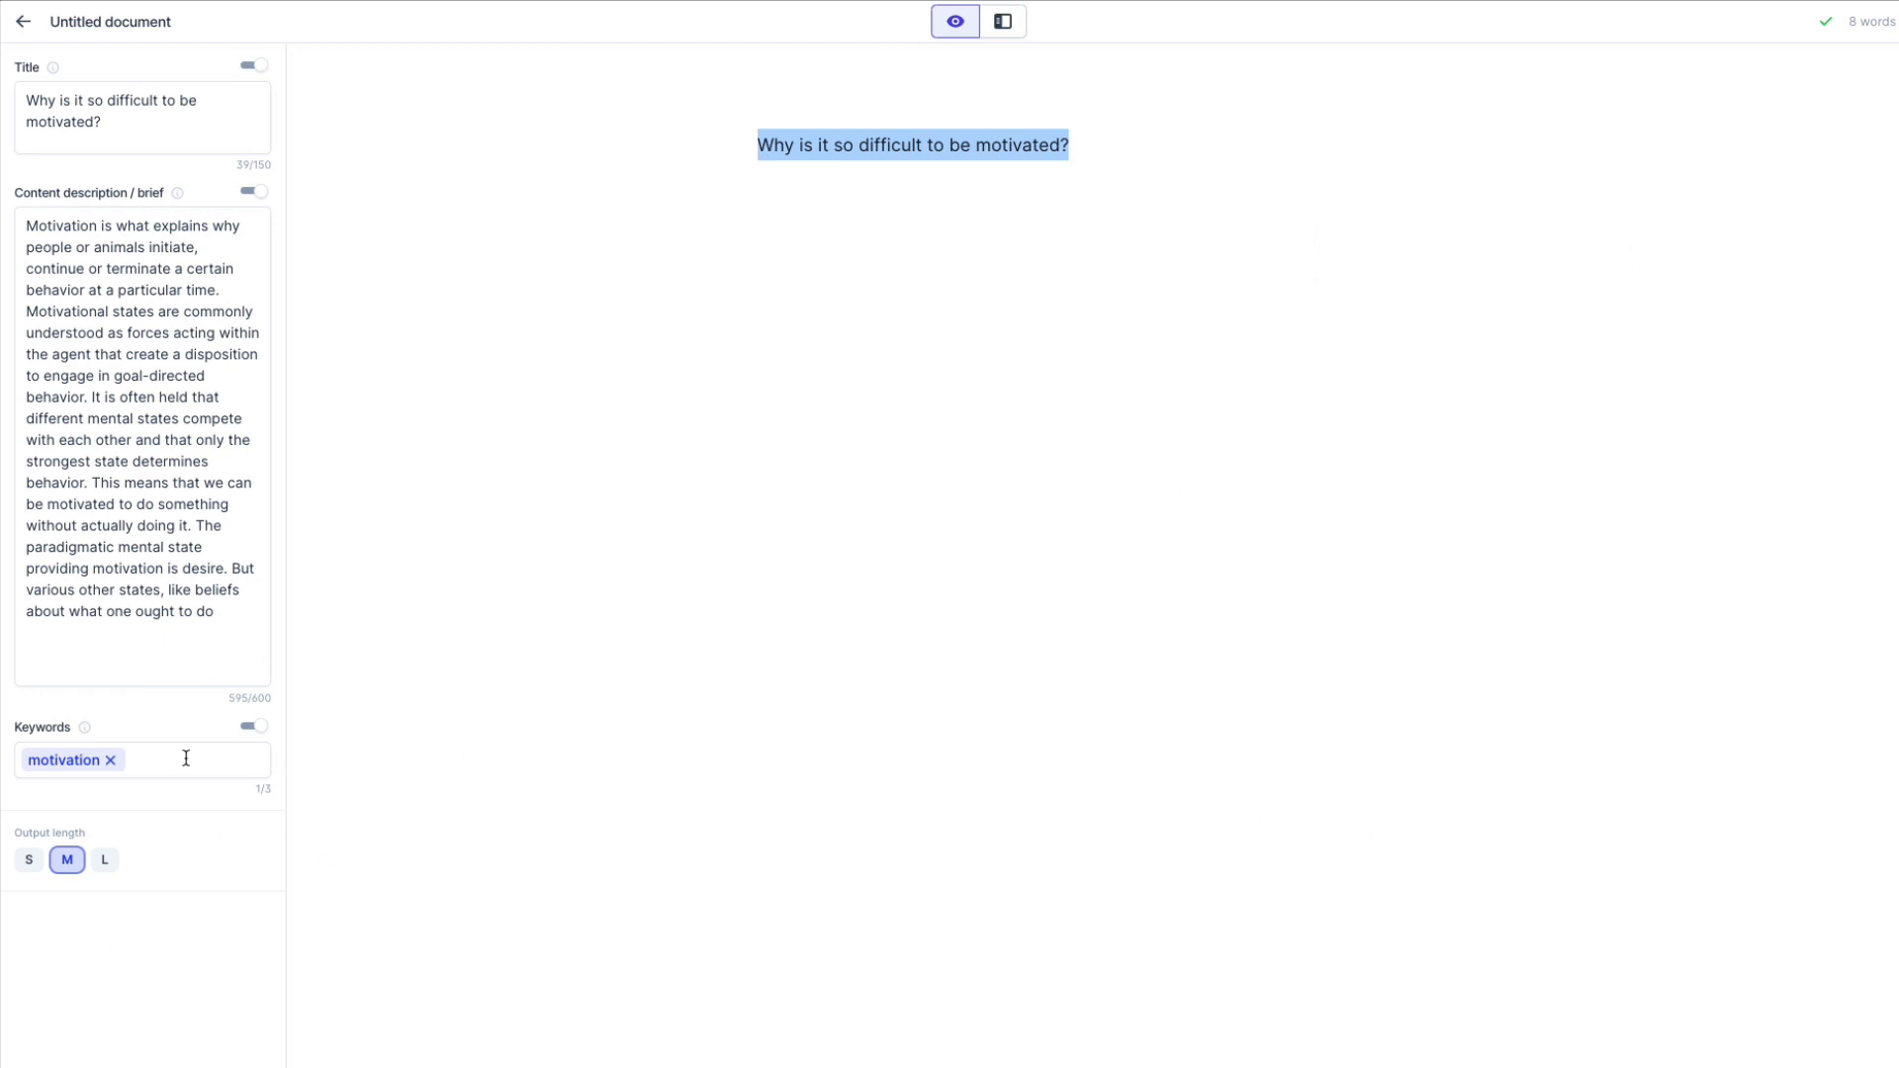
key(ctrl+Right)
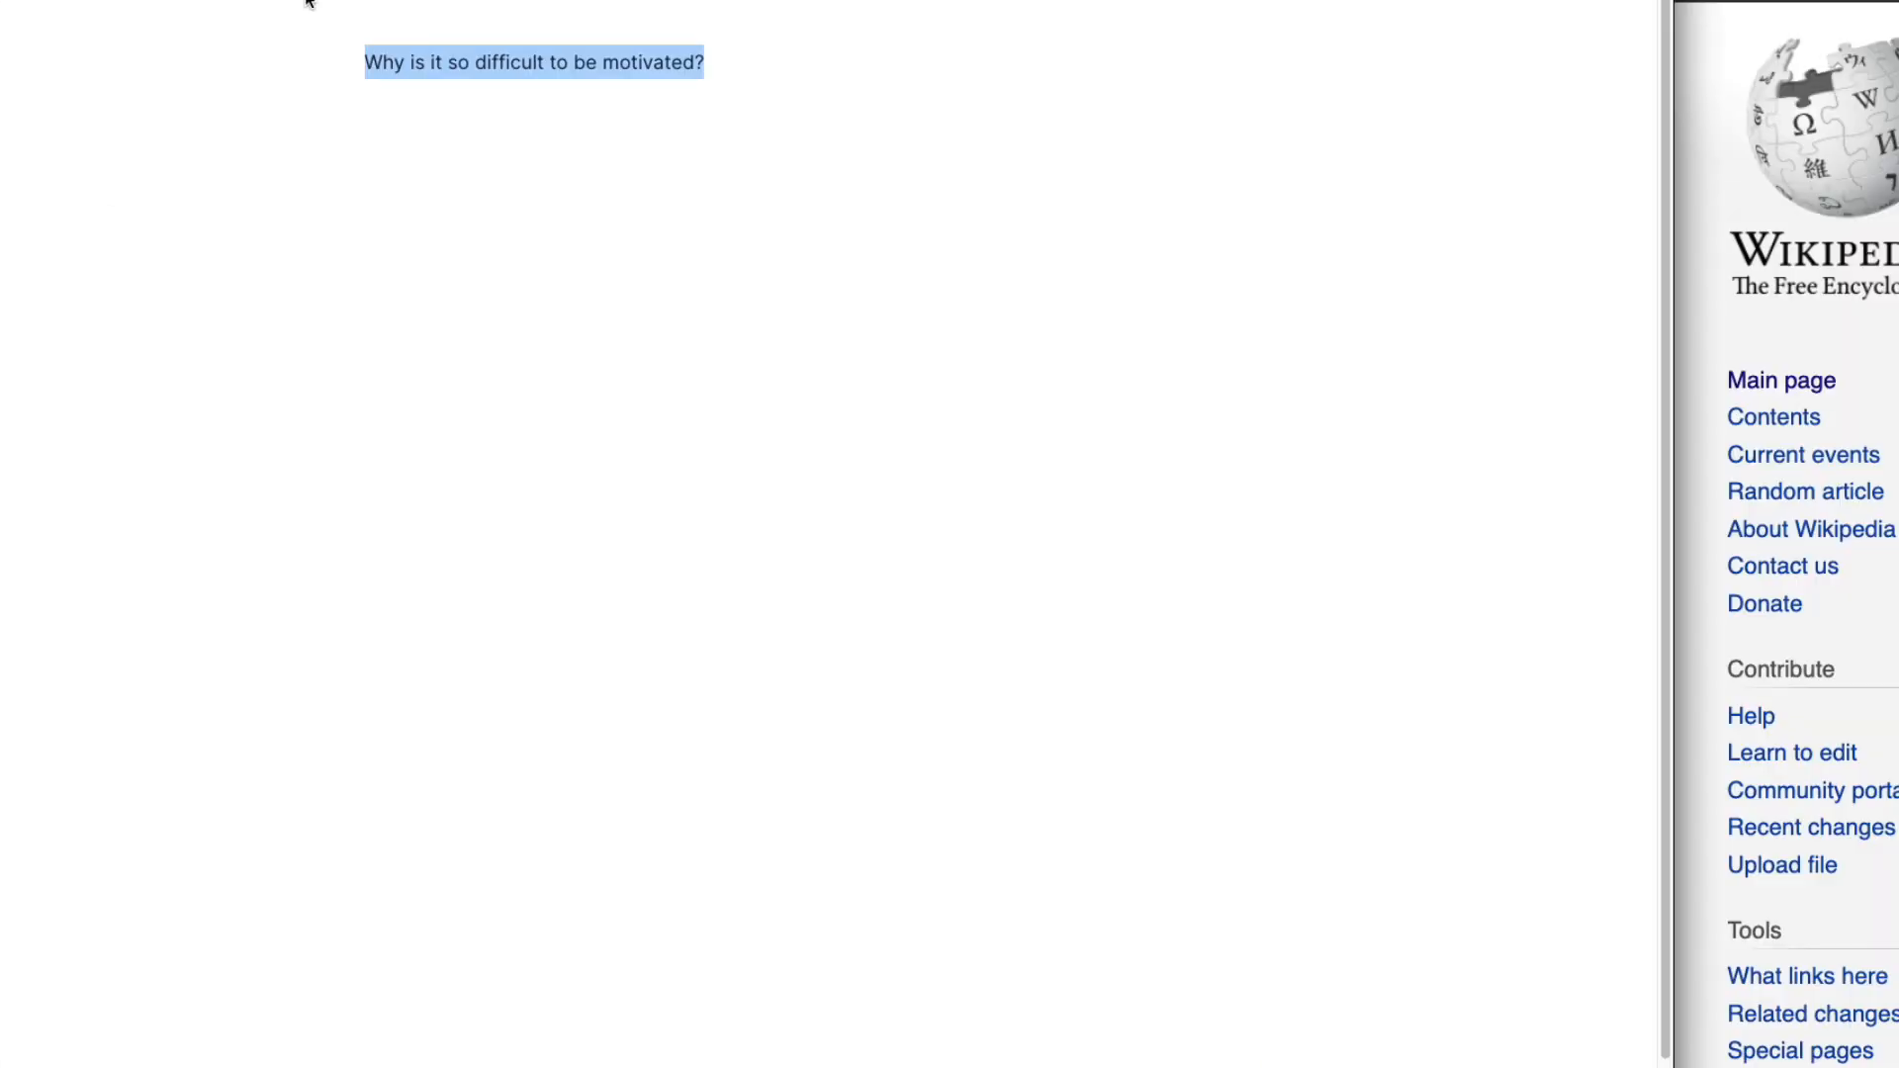
drag(850, 67, 194, 21)
click(449, 2)
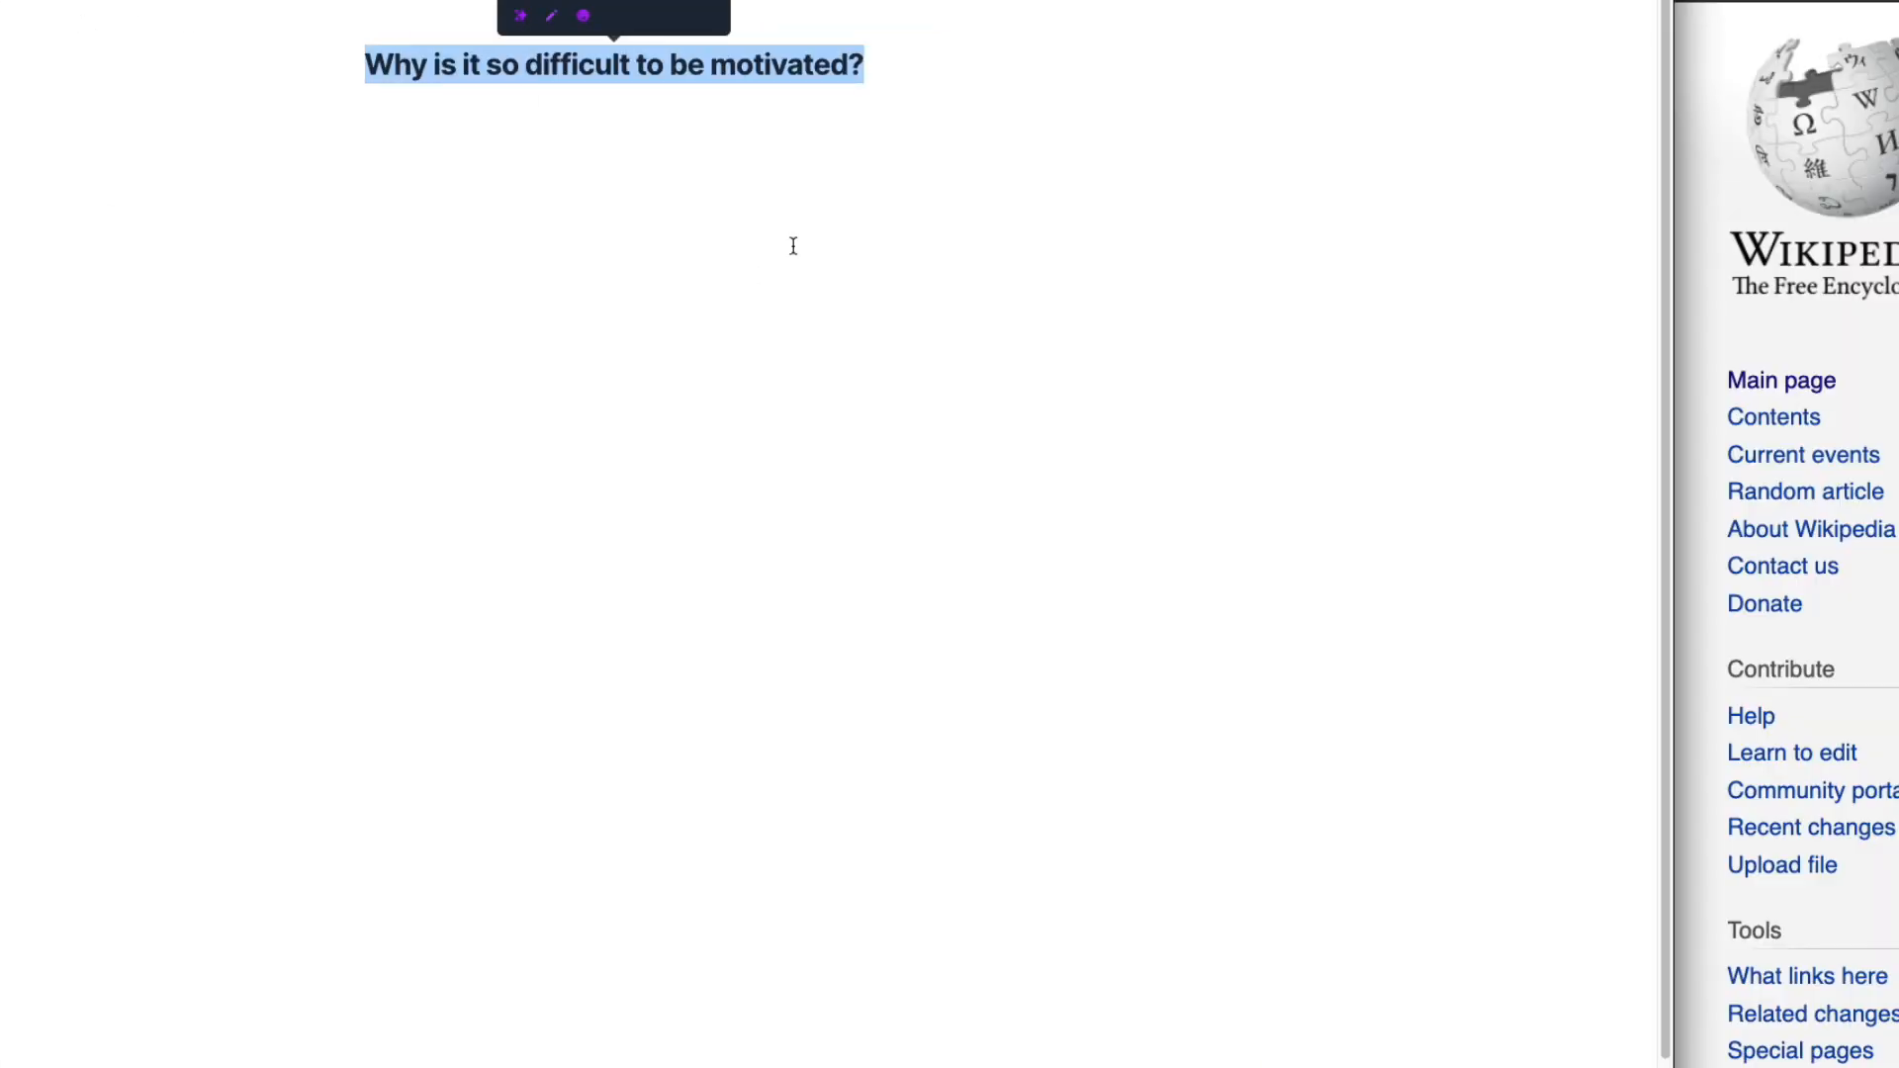
Step: Below the heading, write the command "Jarvis write an introductory paragraph for the content above." and run it to generate the text
click(1018, 173)
key(Return)
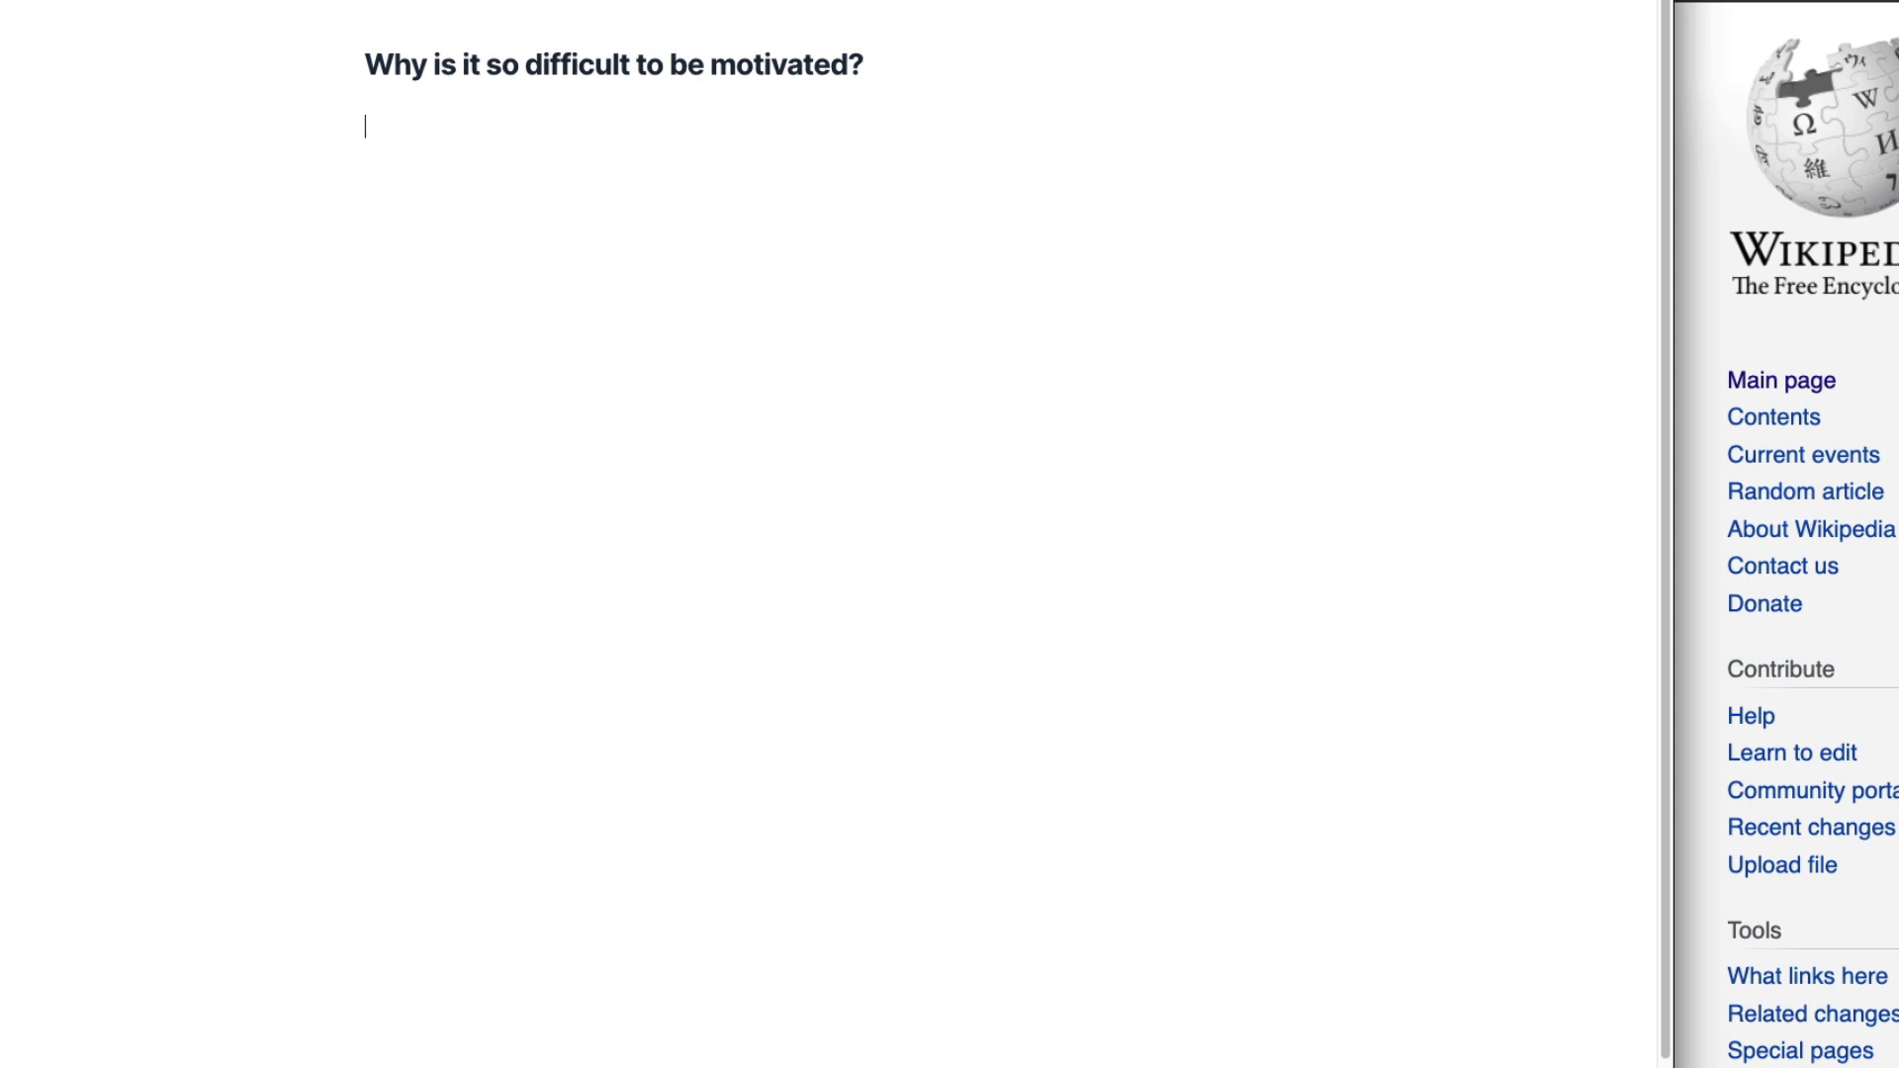
text(Jarvis write an introductory paragraph for the content above.)
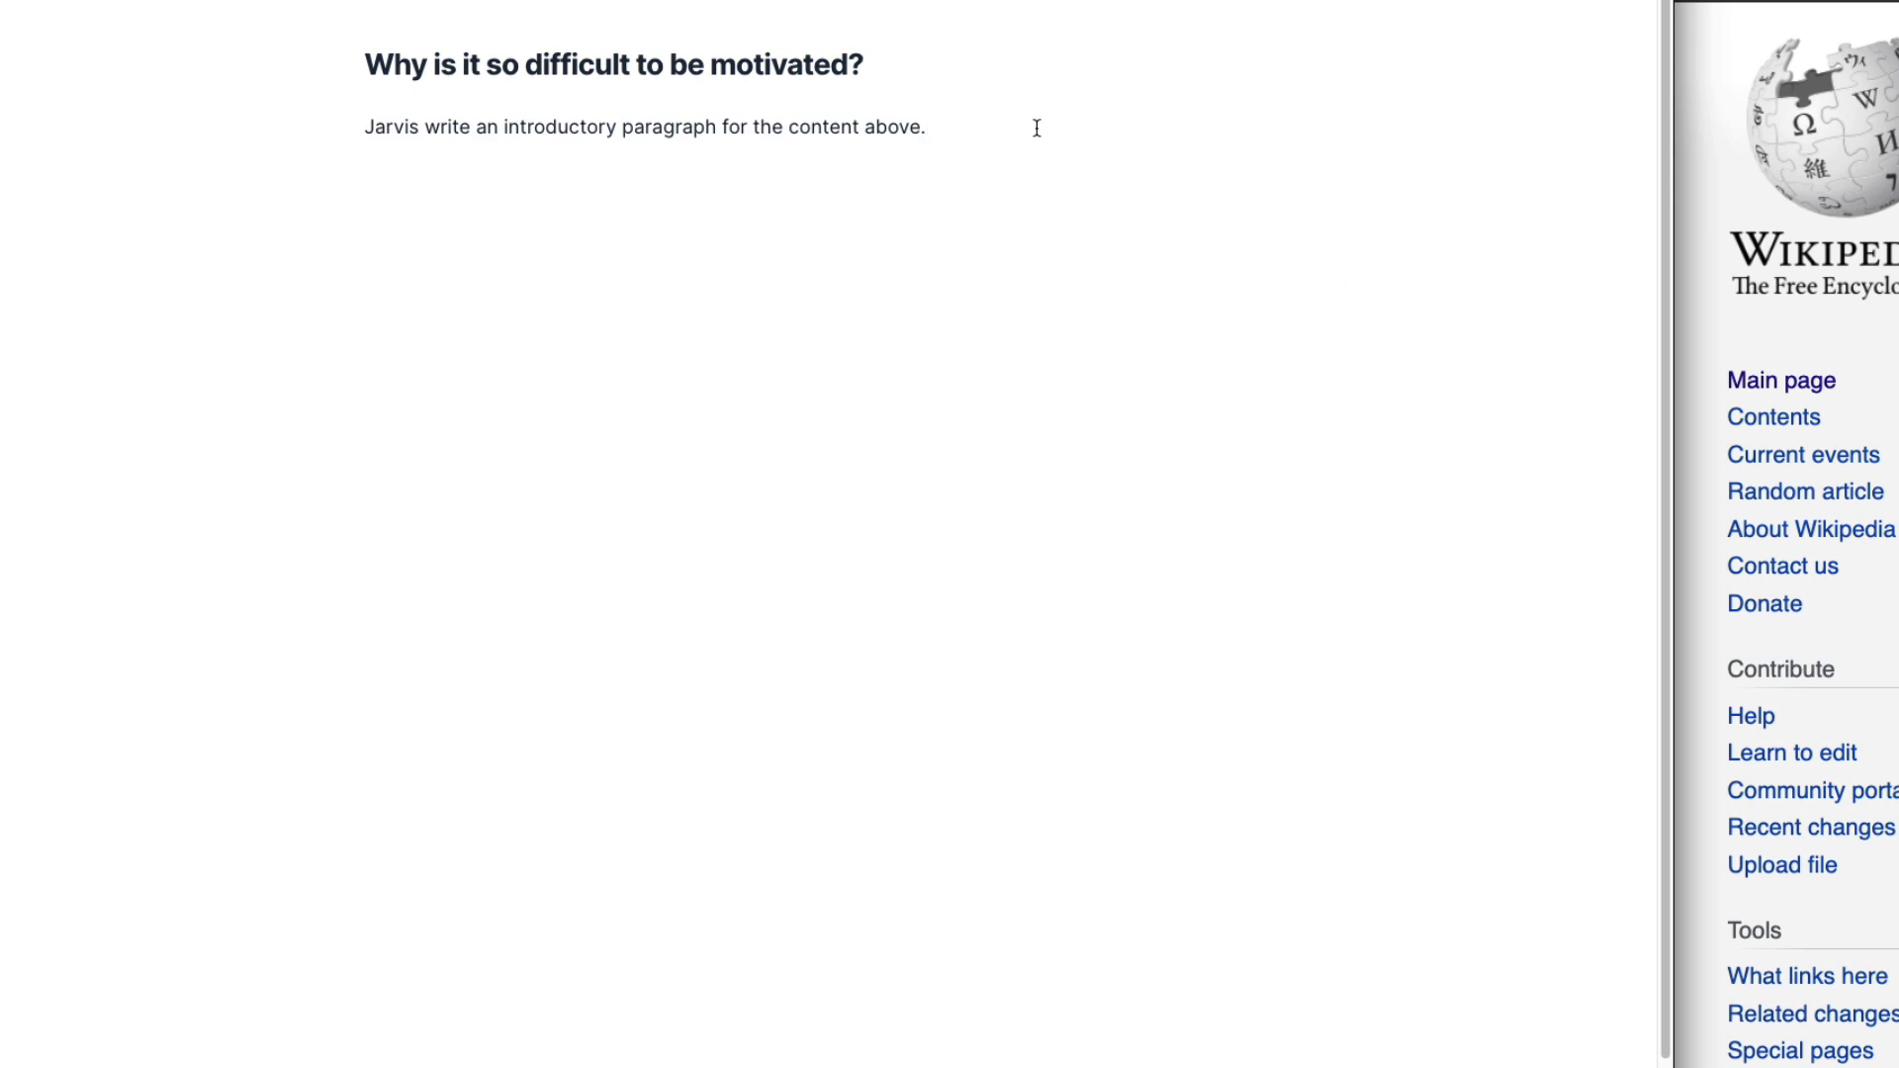
drag(954, 122, 138, 114)
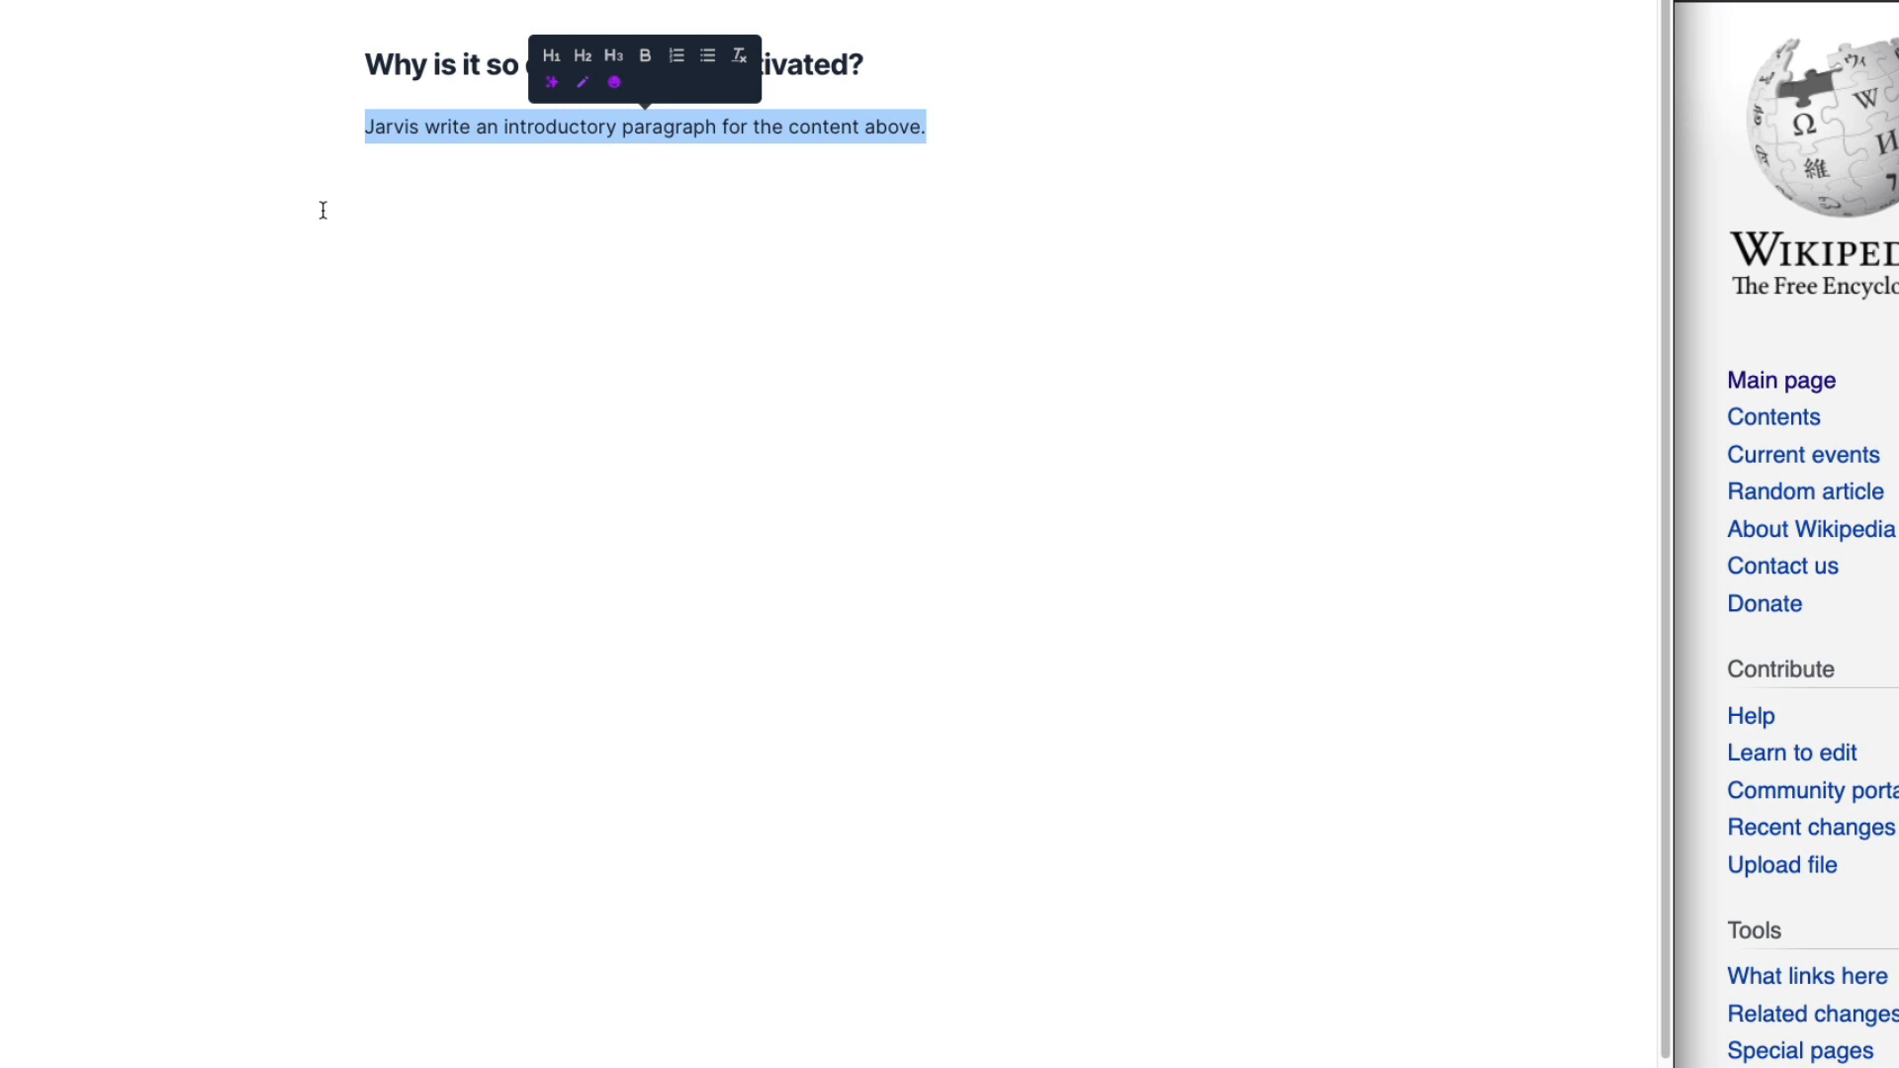
key(super+Return)
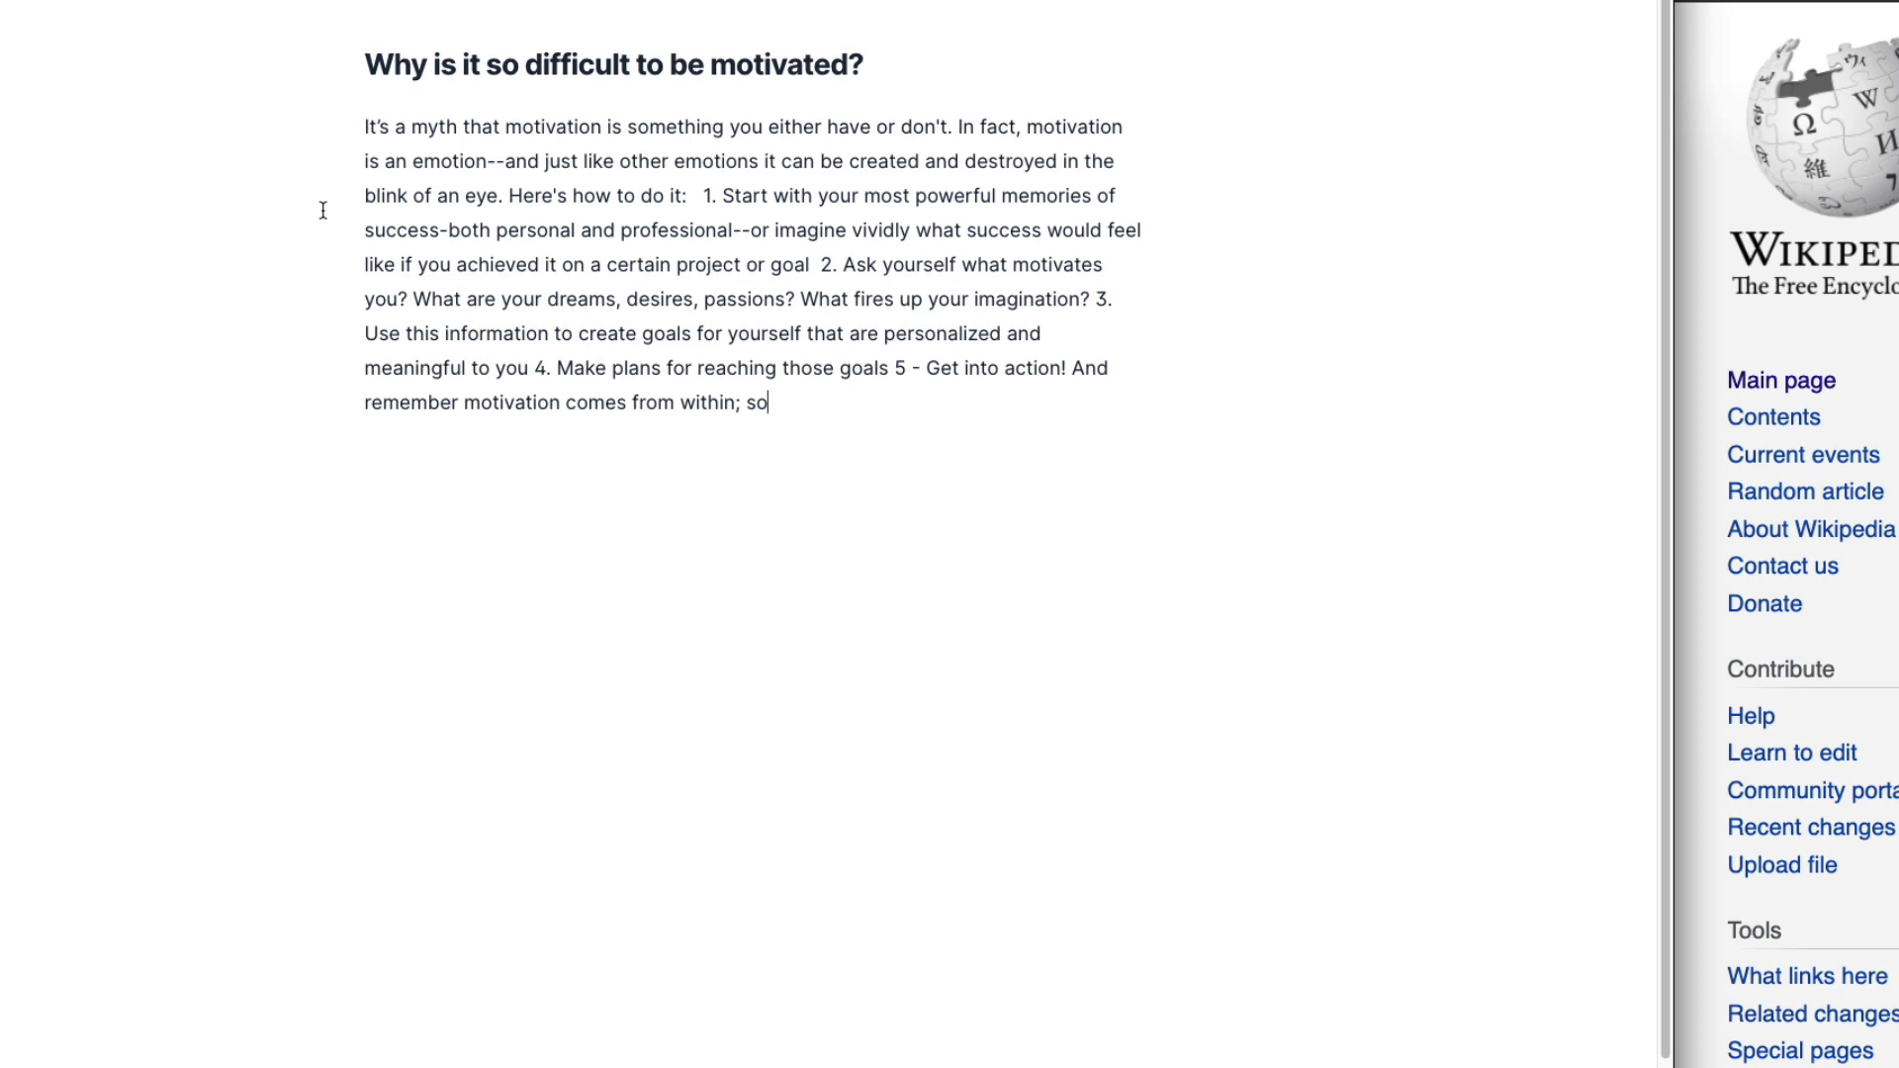
Step: Split points 1 to 5 of the generated text into separate paragraphs and delete the unfinished ending "And remember motivation comes from within; so"
click(703, 195)
key(Return)
click(578, 322)
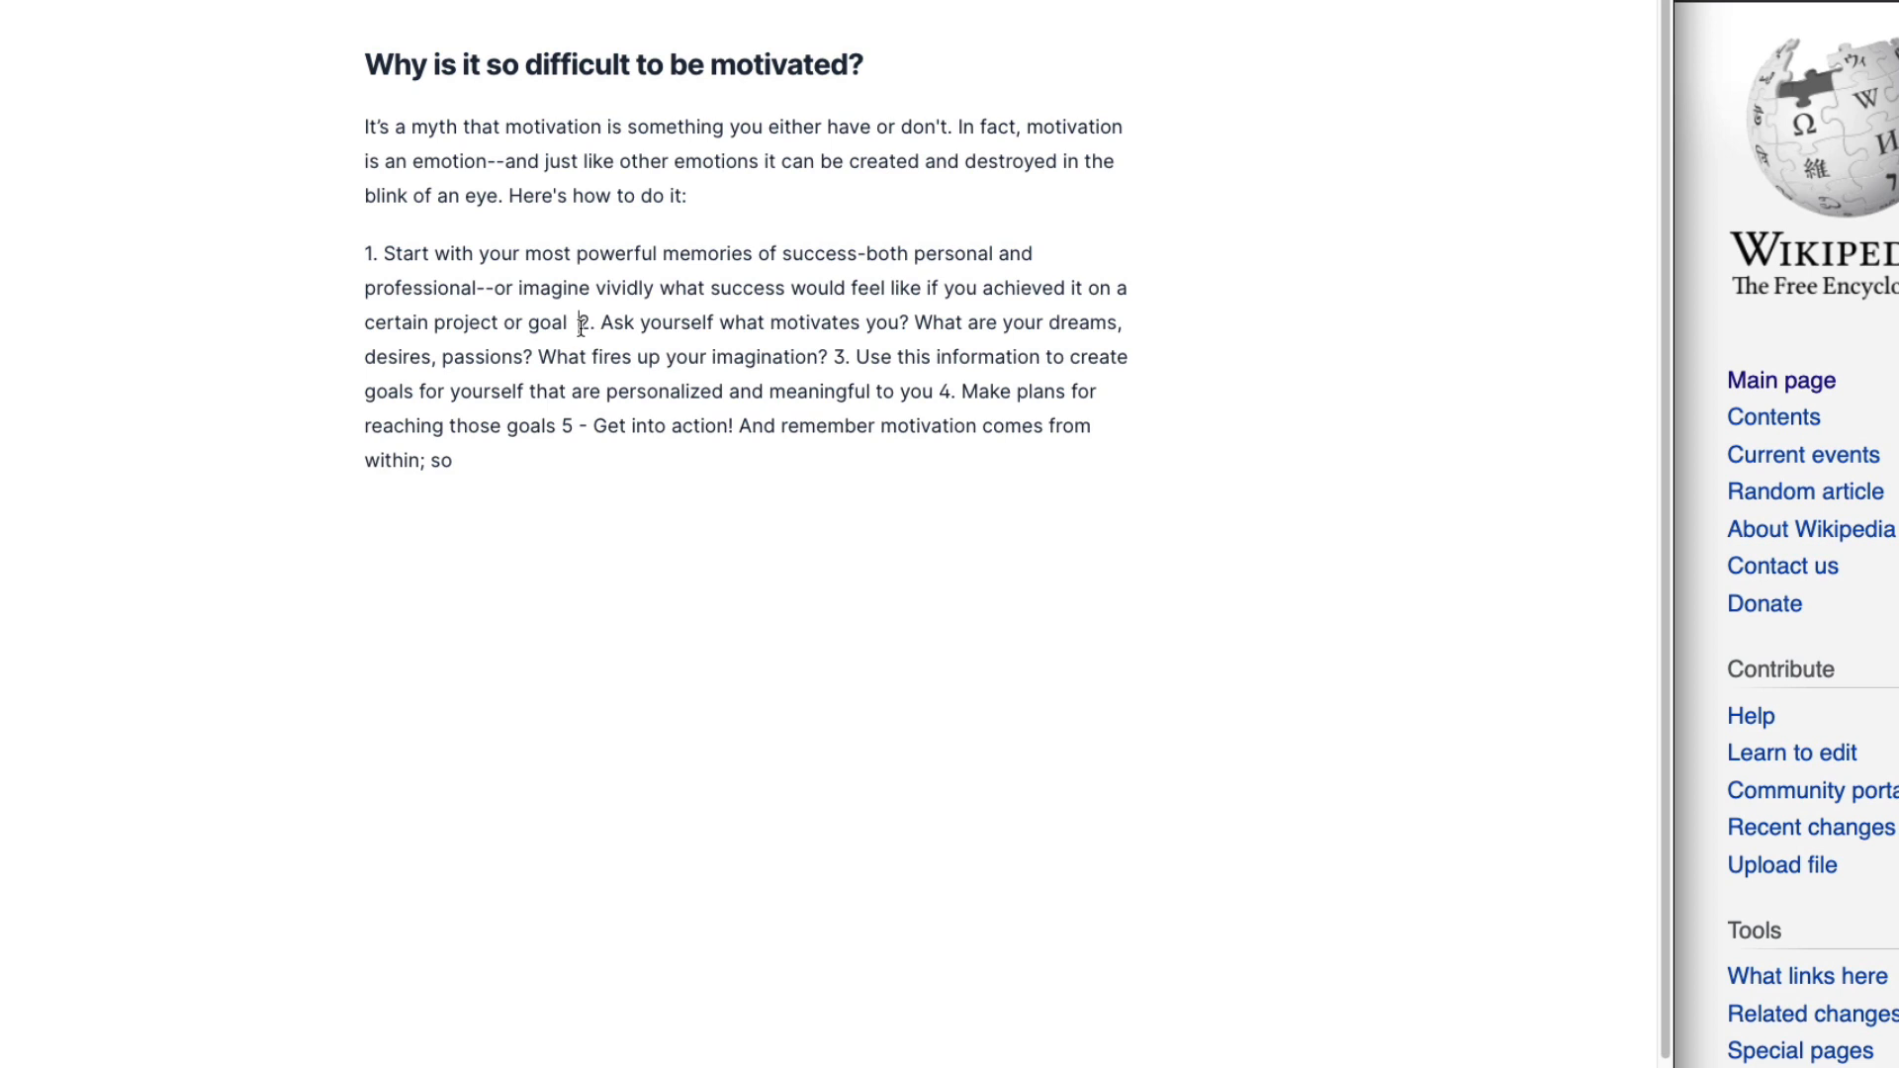
key(Return)
click(604, 415)
key(Return)
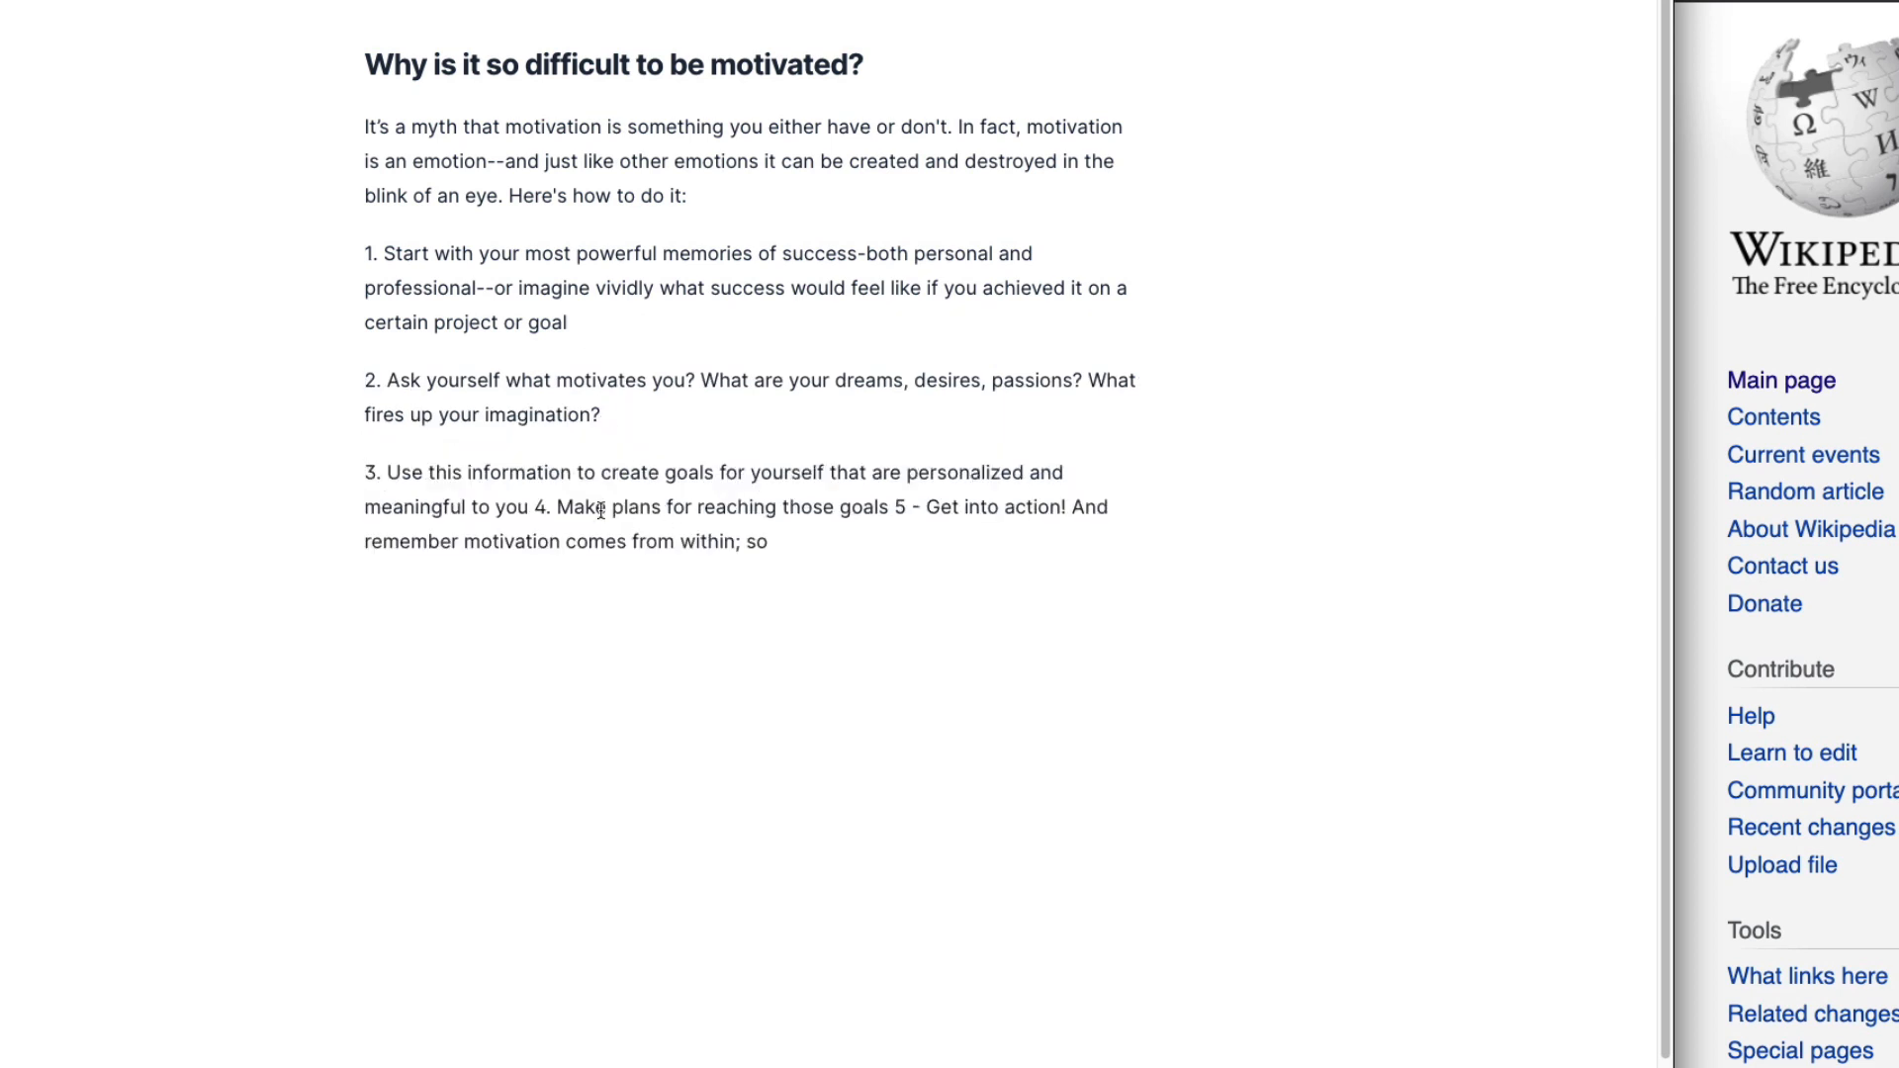
click(535, 507)
key(Return)
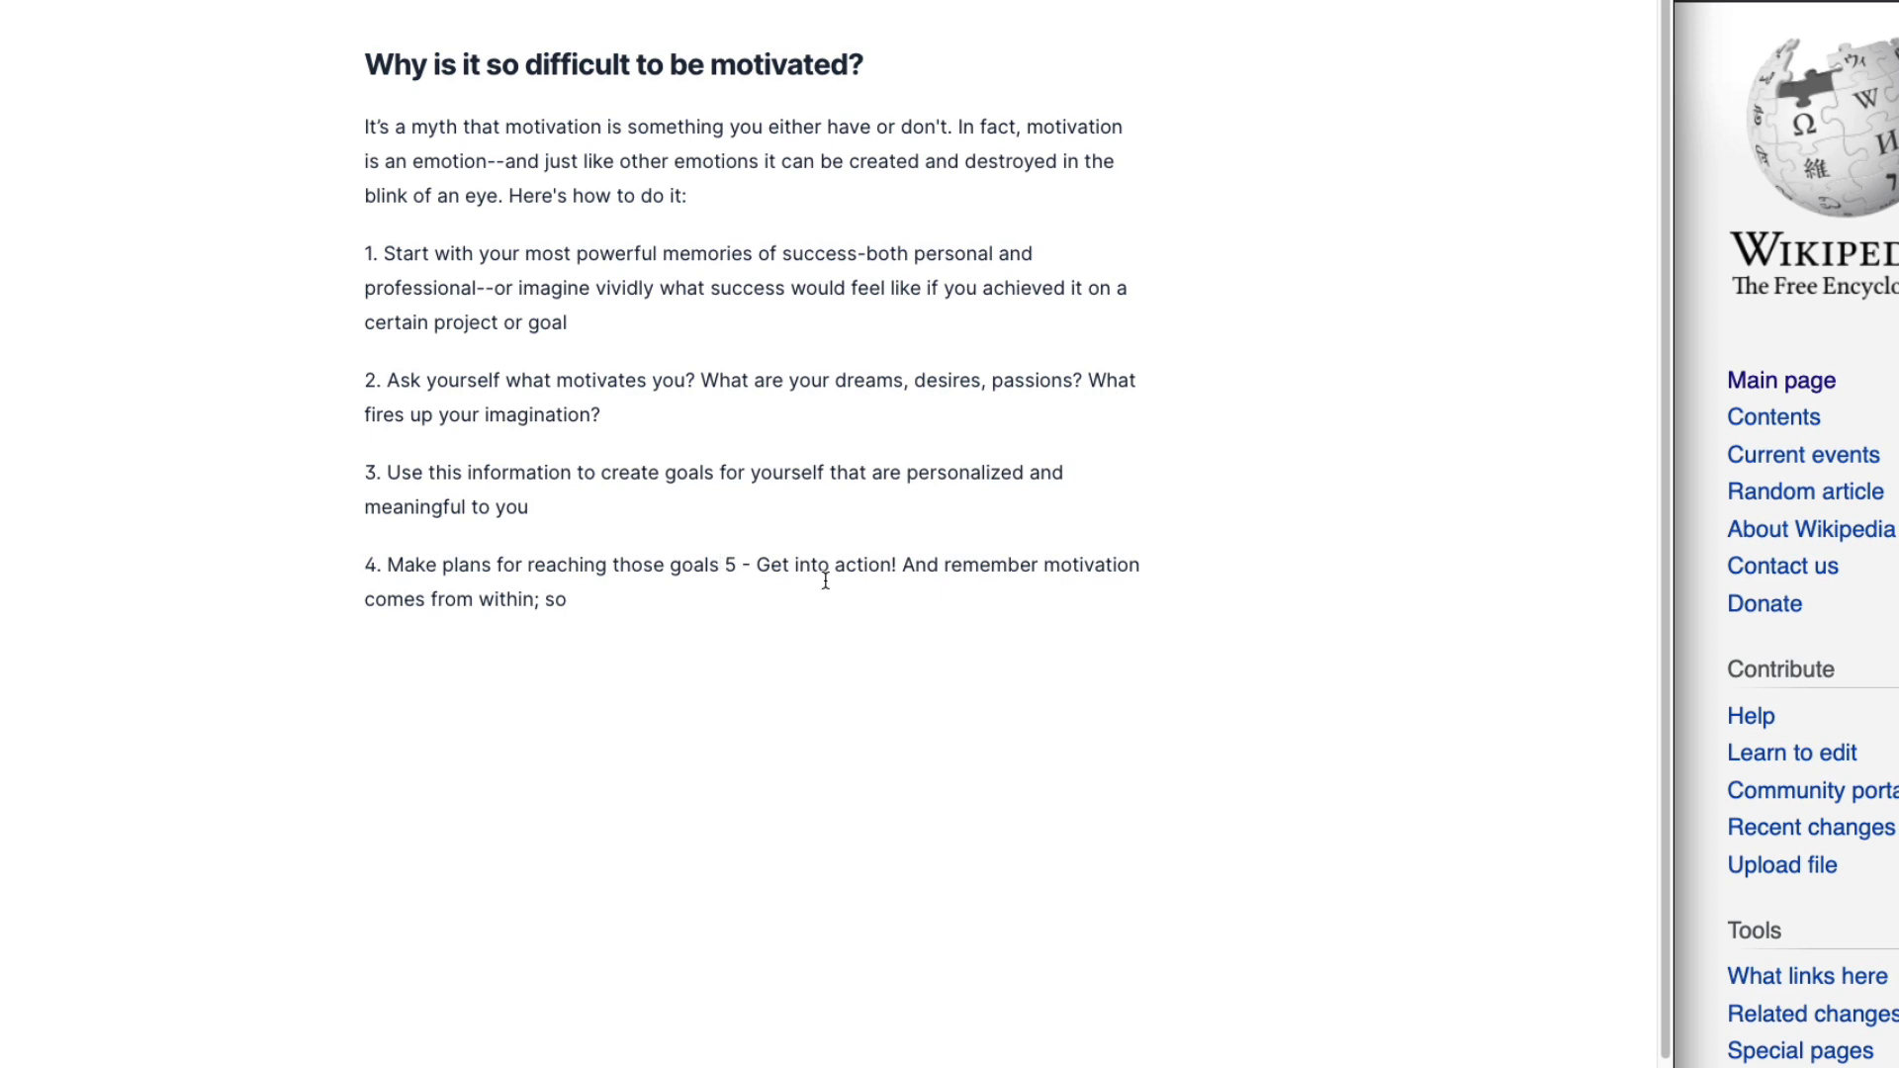
click(729, 566)
key(Return)
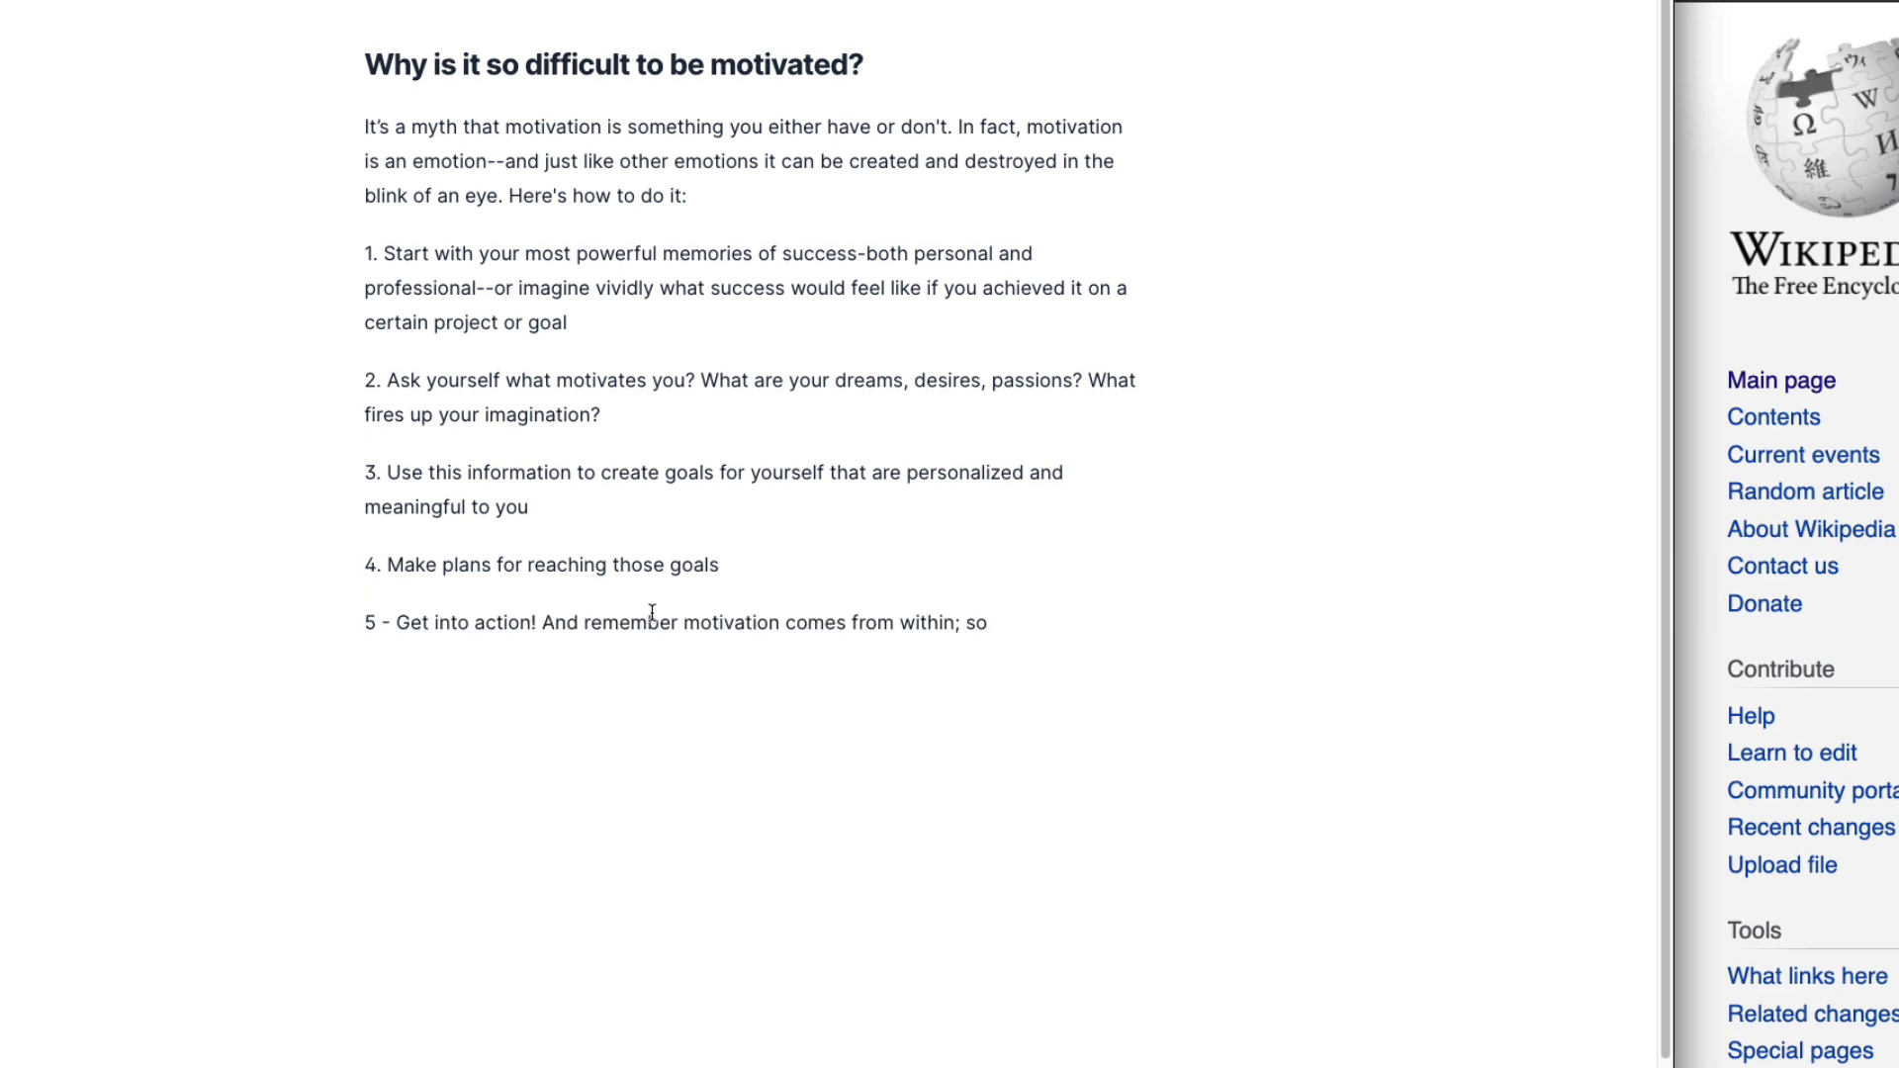
drag(542, 623, 1029, 621)
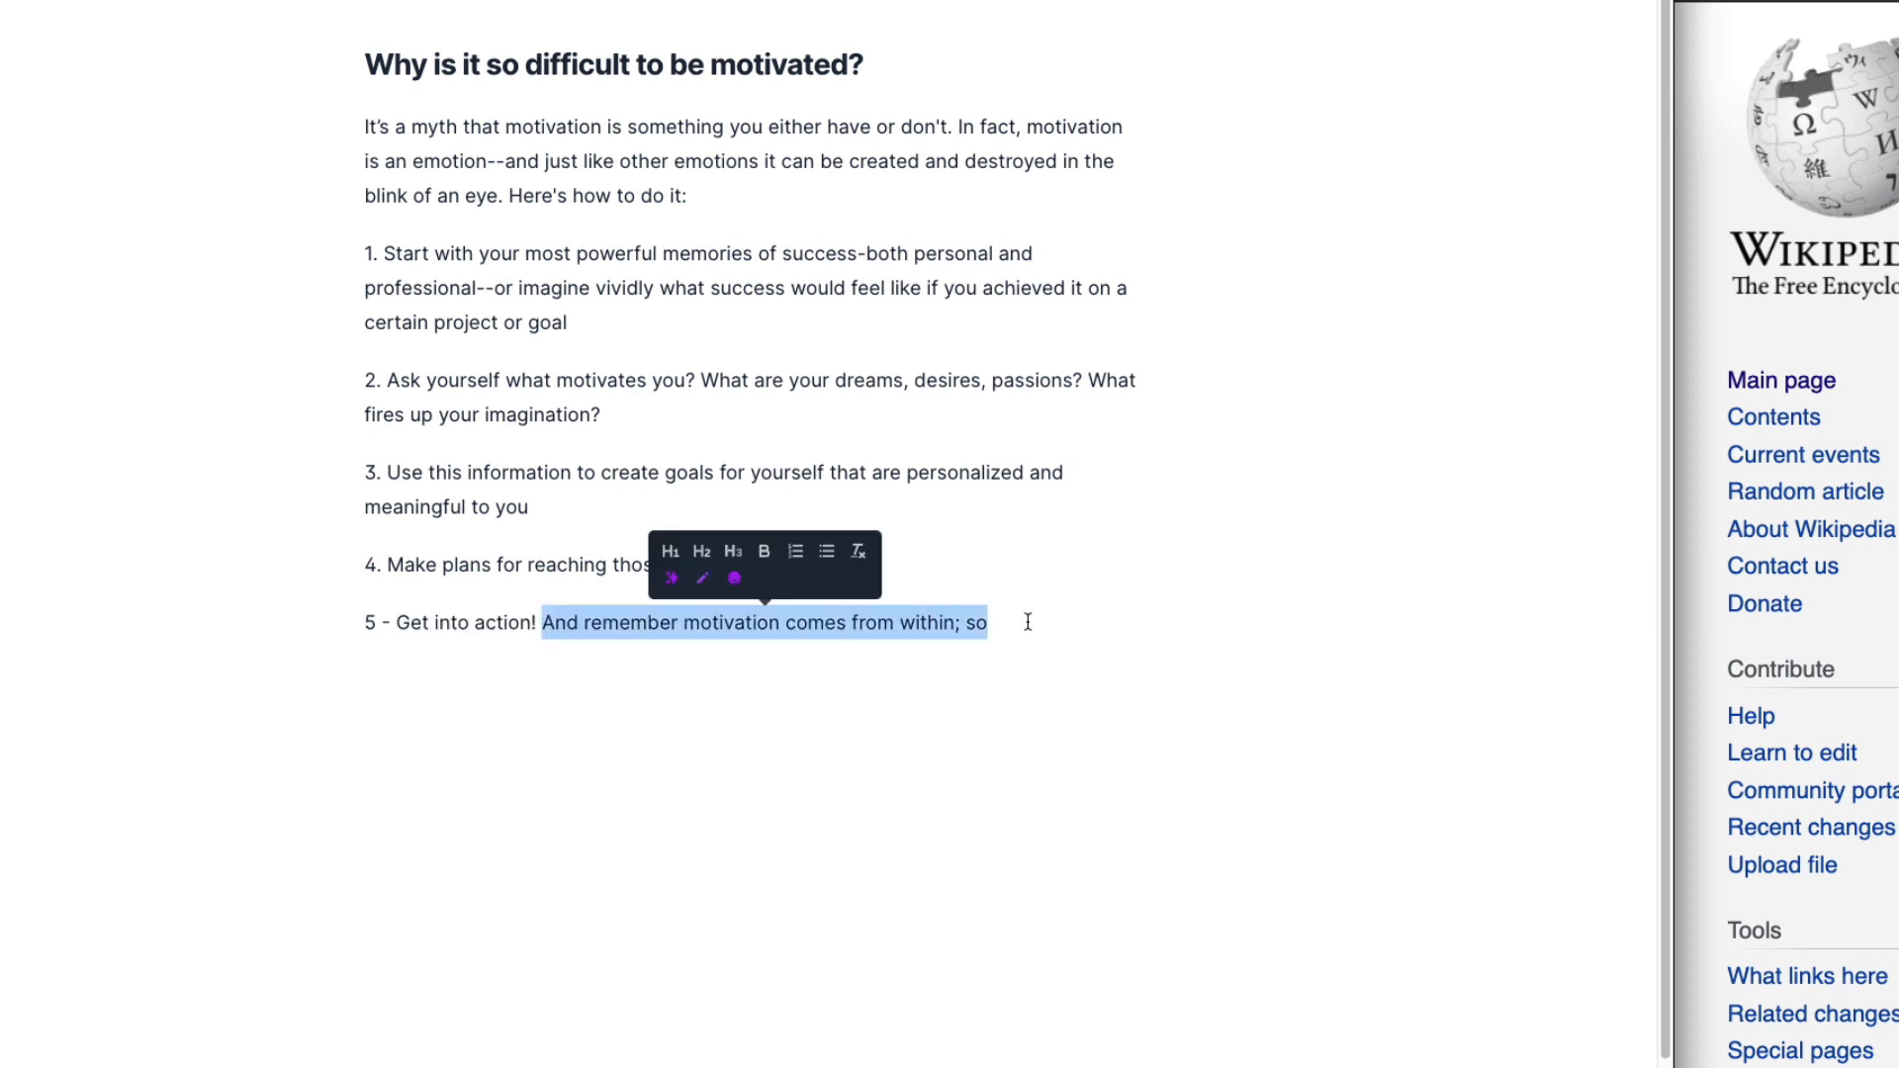
key(BackSpace)
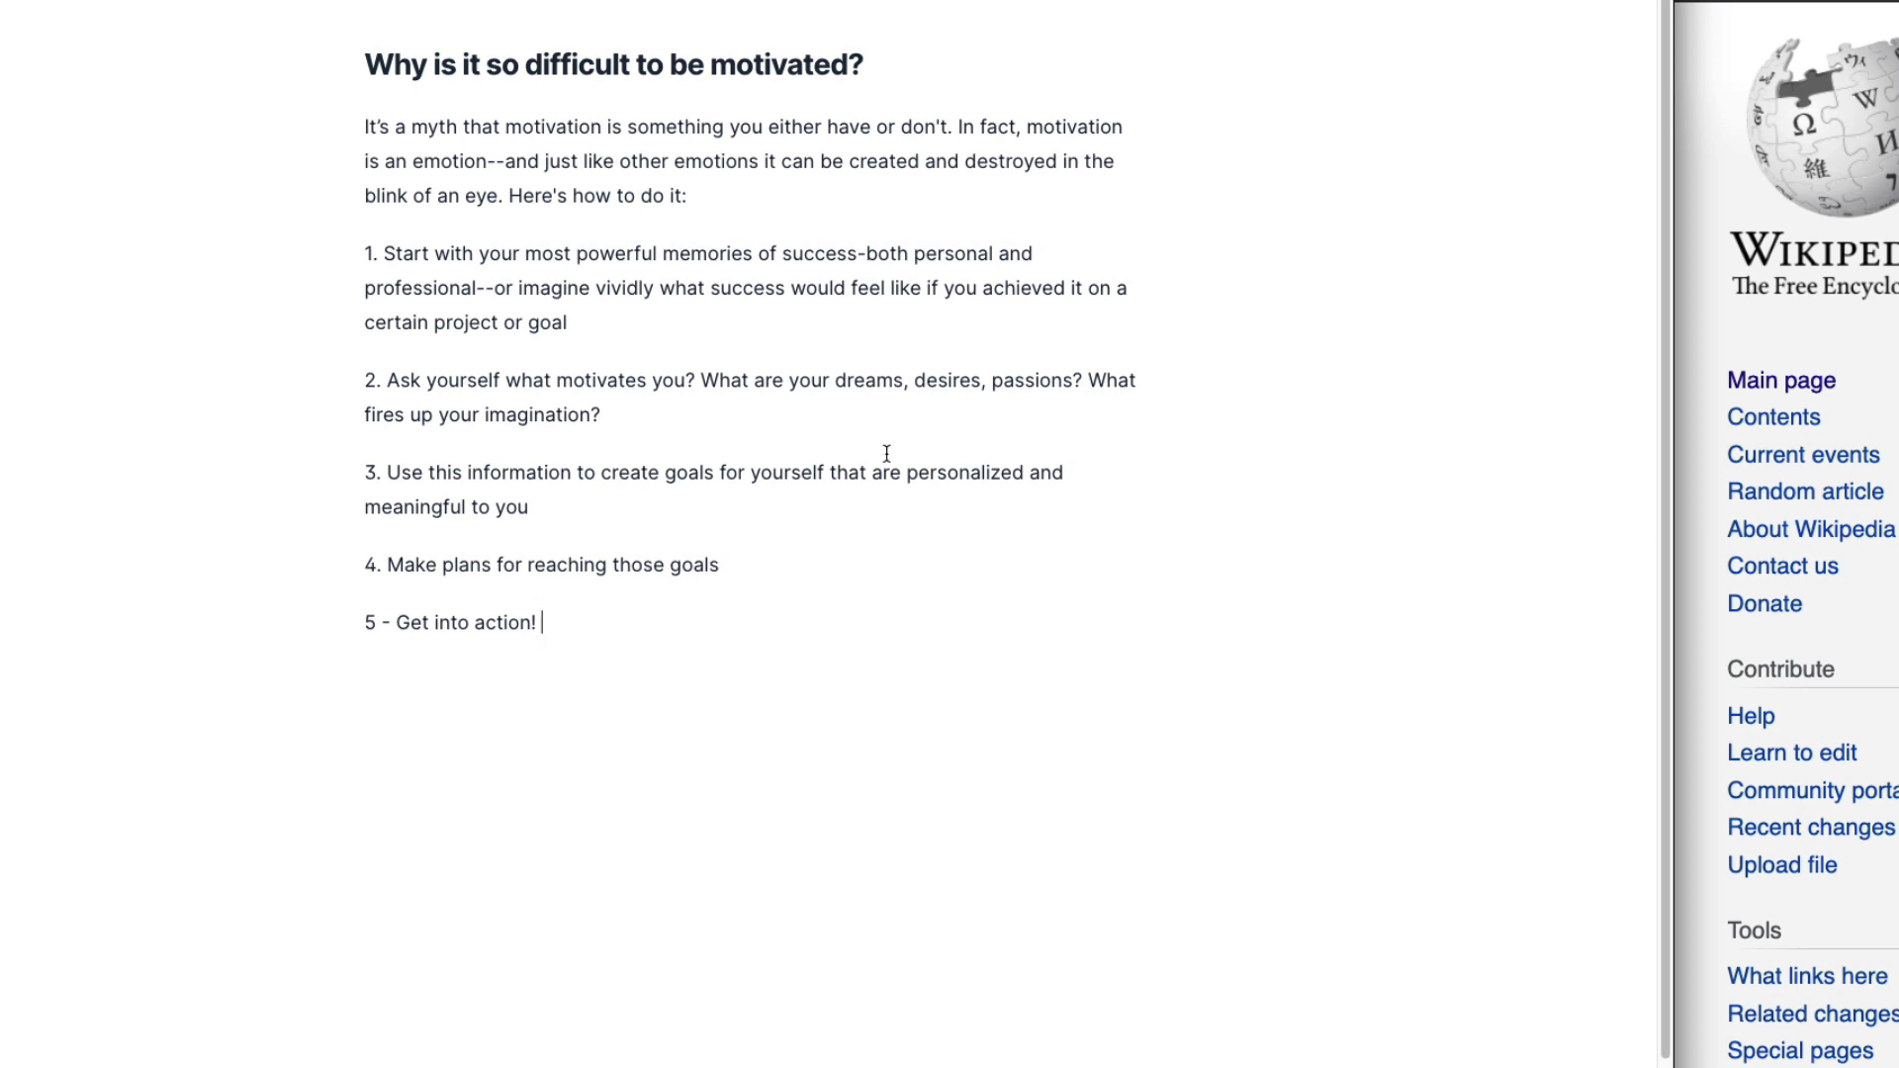
Step: Make the phrase "motivation is an emotion" in the introductory paragraph bold
drag(332, 123, 495, 160)
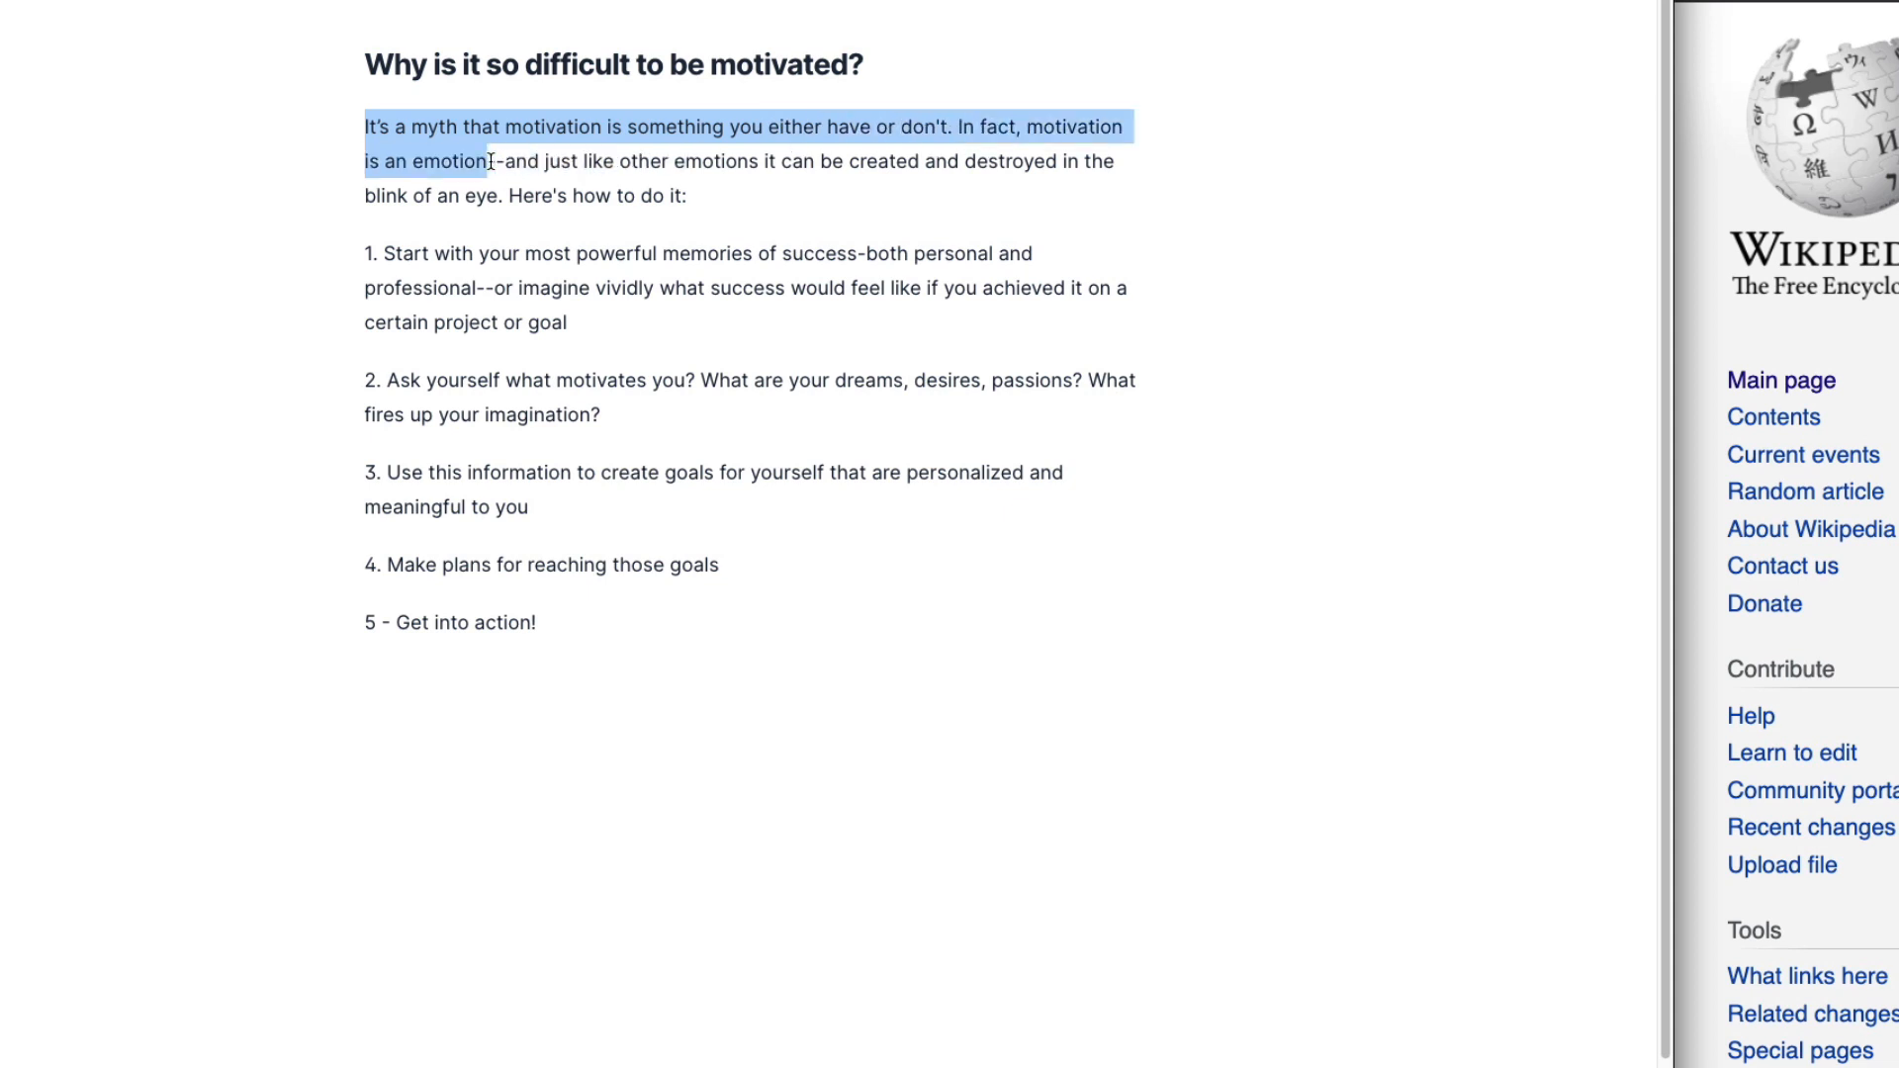
click(1034, 119)
drag(1029, 127, 594, 198)
key(ctrl+b)
click(569, 197)
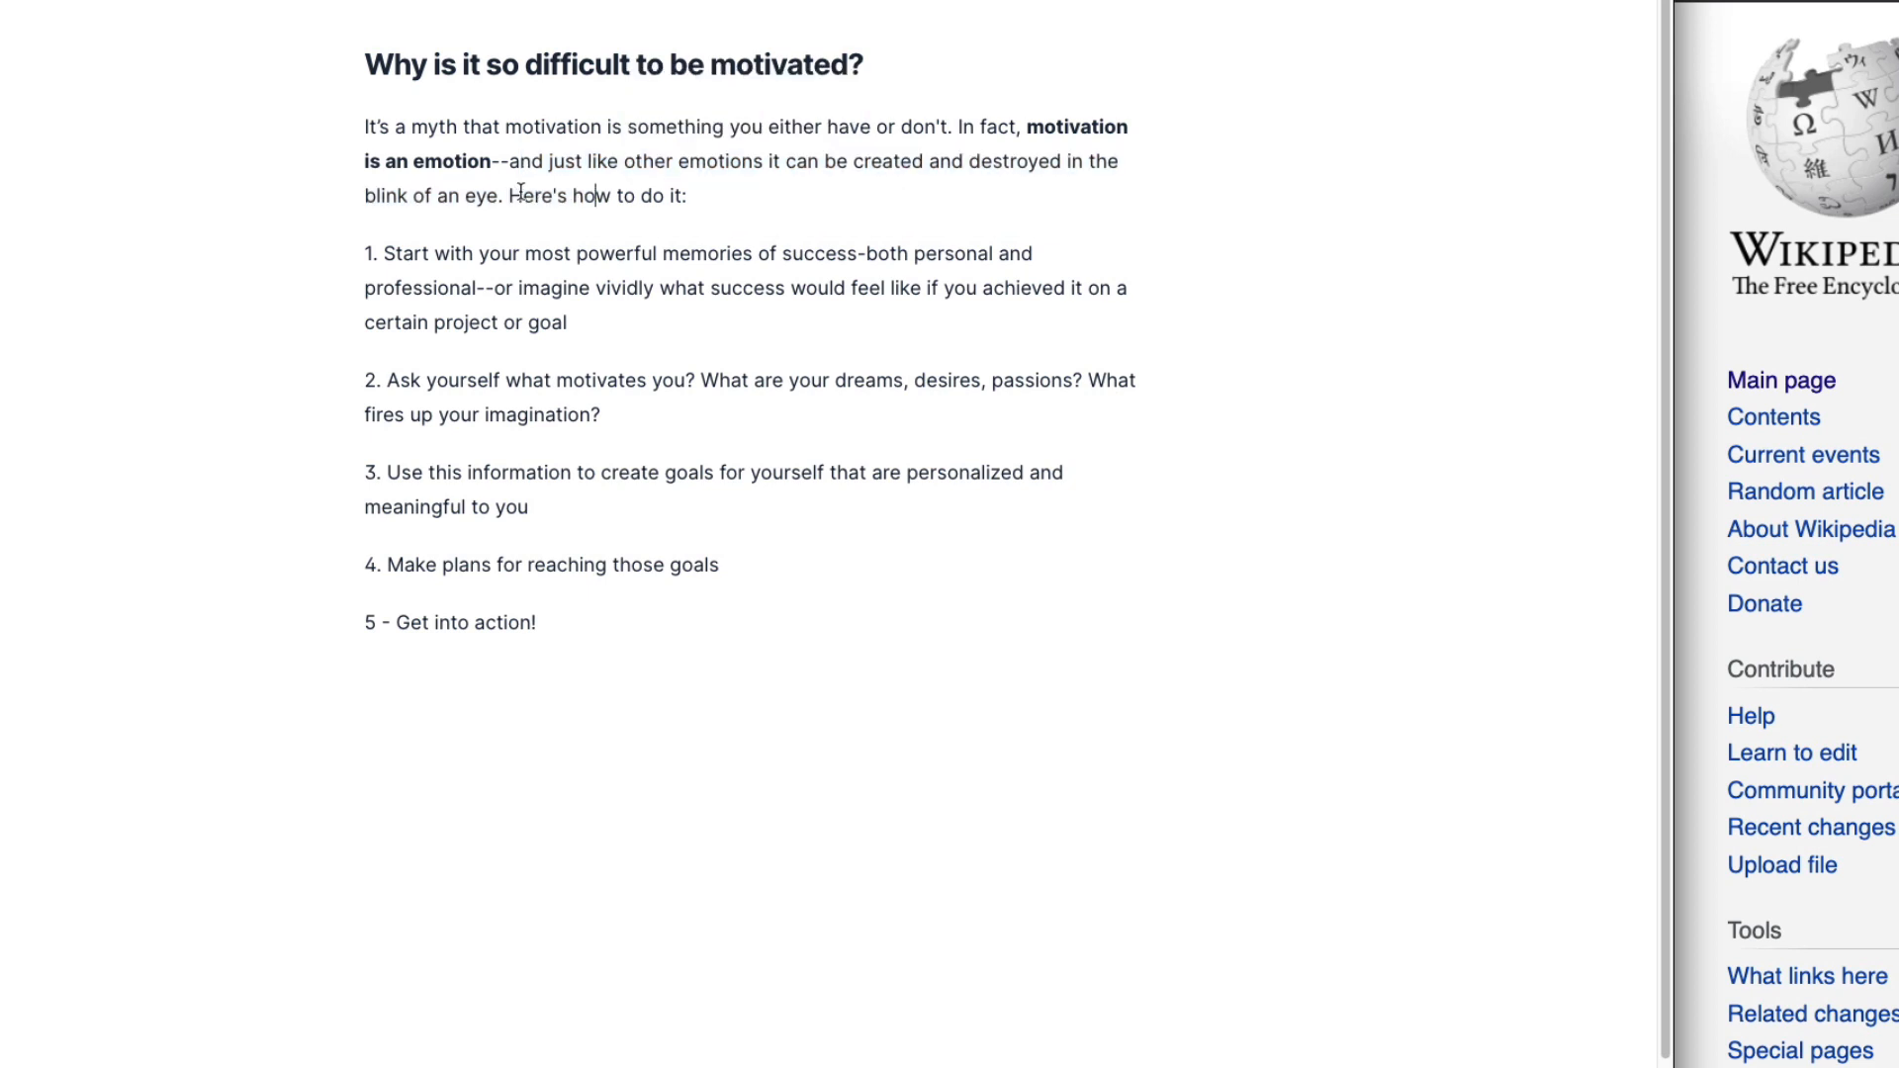
Step: Move "Here's how to do it:" into its own paragraph and make it bold
click(509, 195)
key(Return)
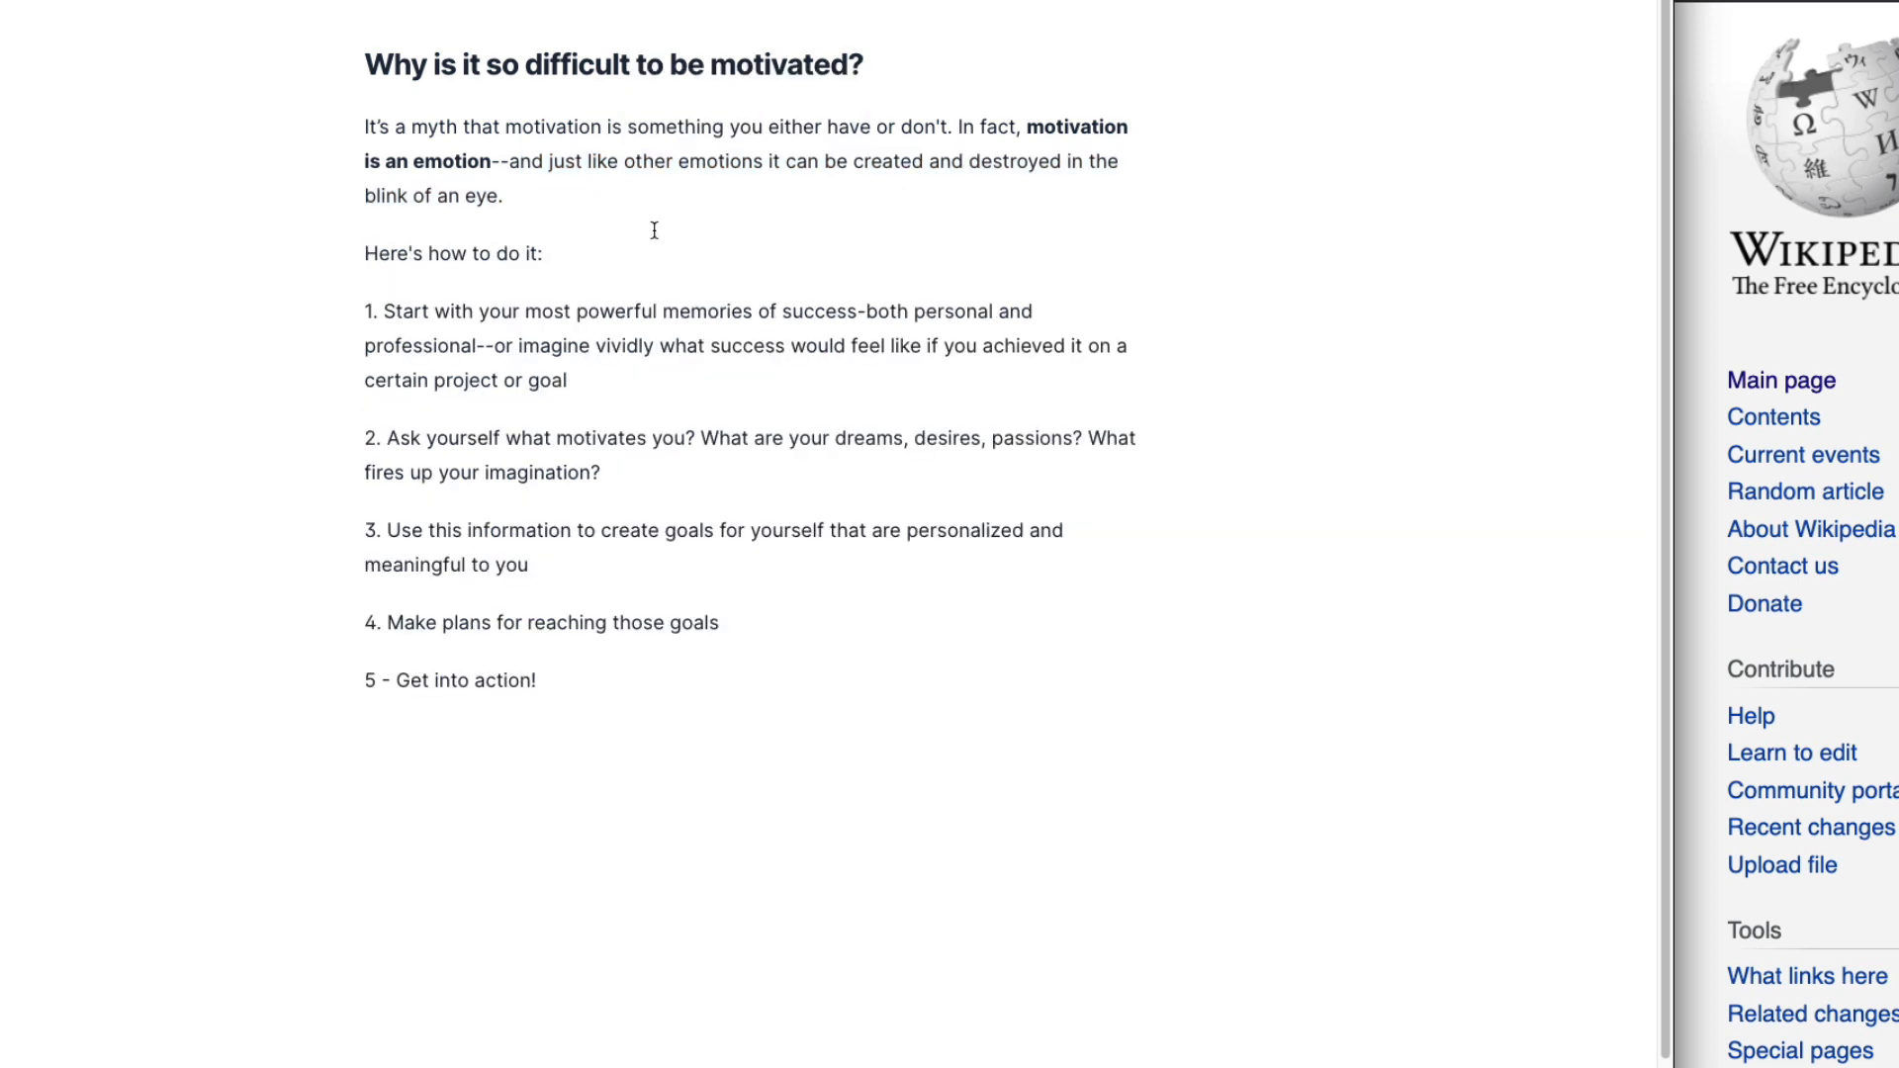
drag(469, 259, 300, 247)
key(ctrl+b)
click(615, 389)
shift+click(358, 309)
shift+click(669, 742)
click(903, 313)
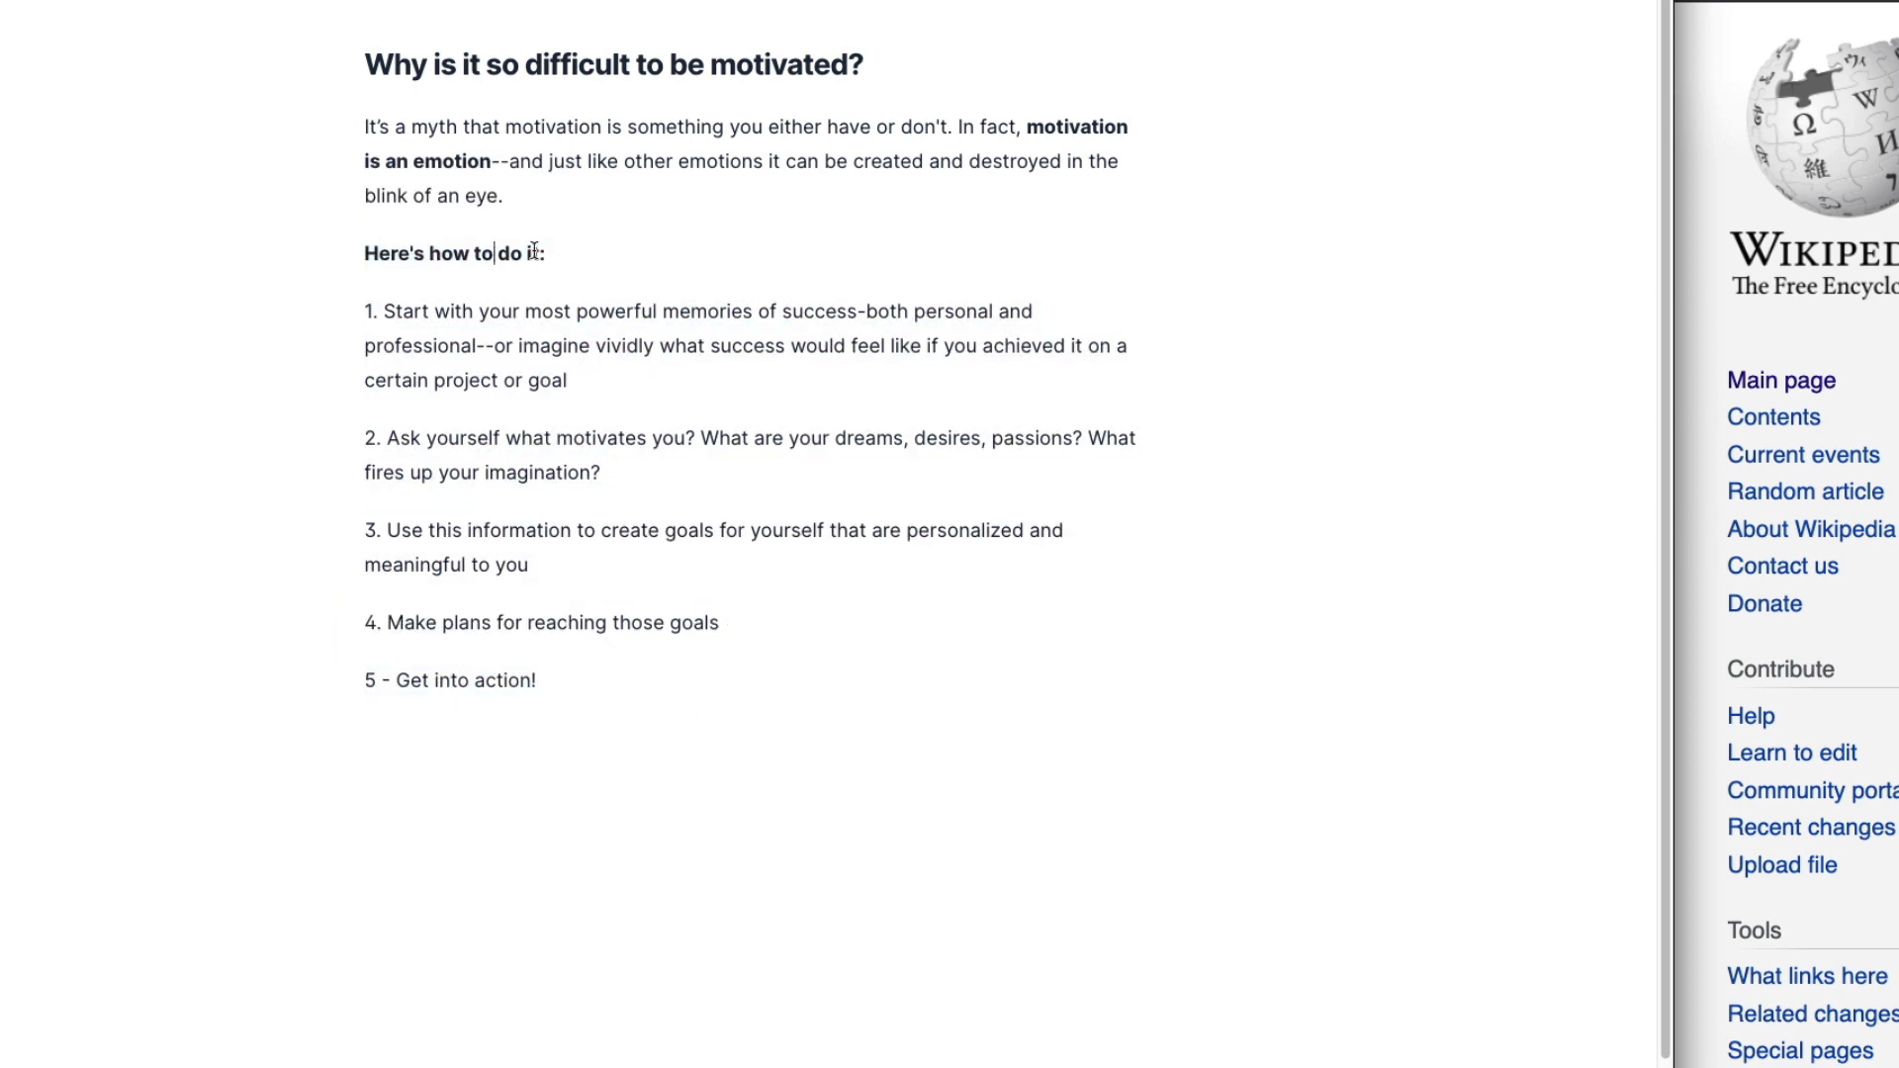
drag(569, 256, 432, 254)
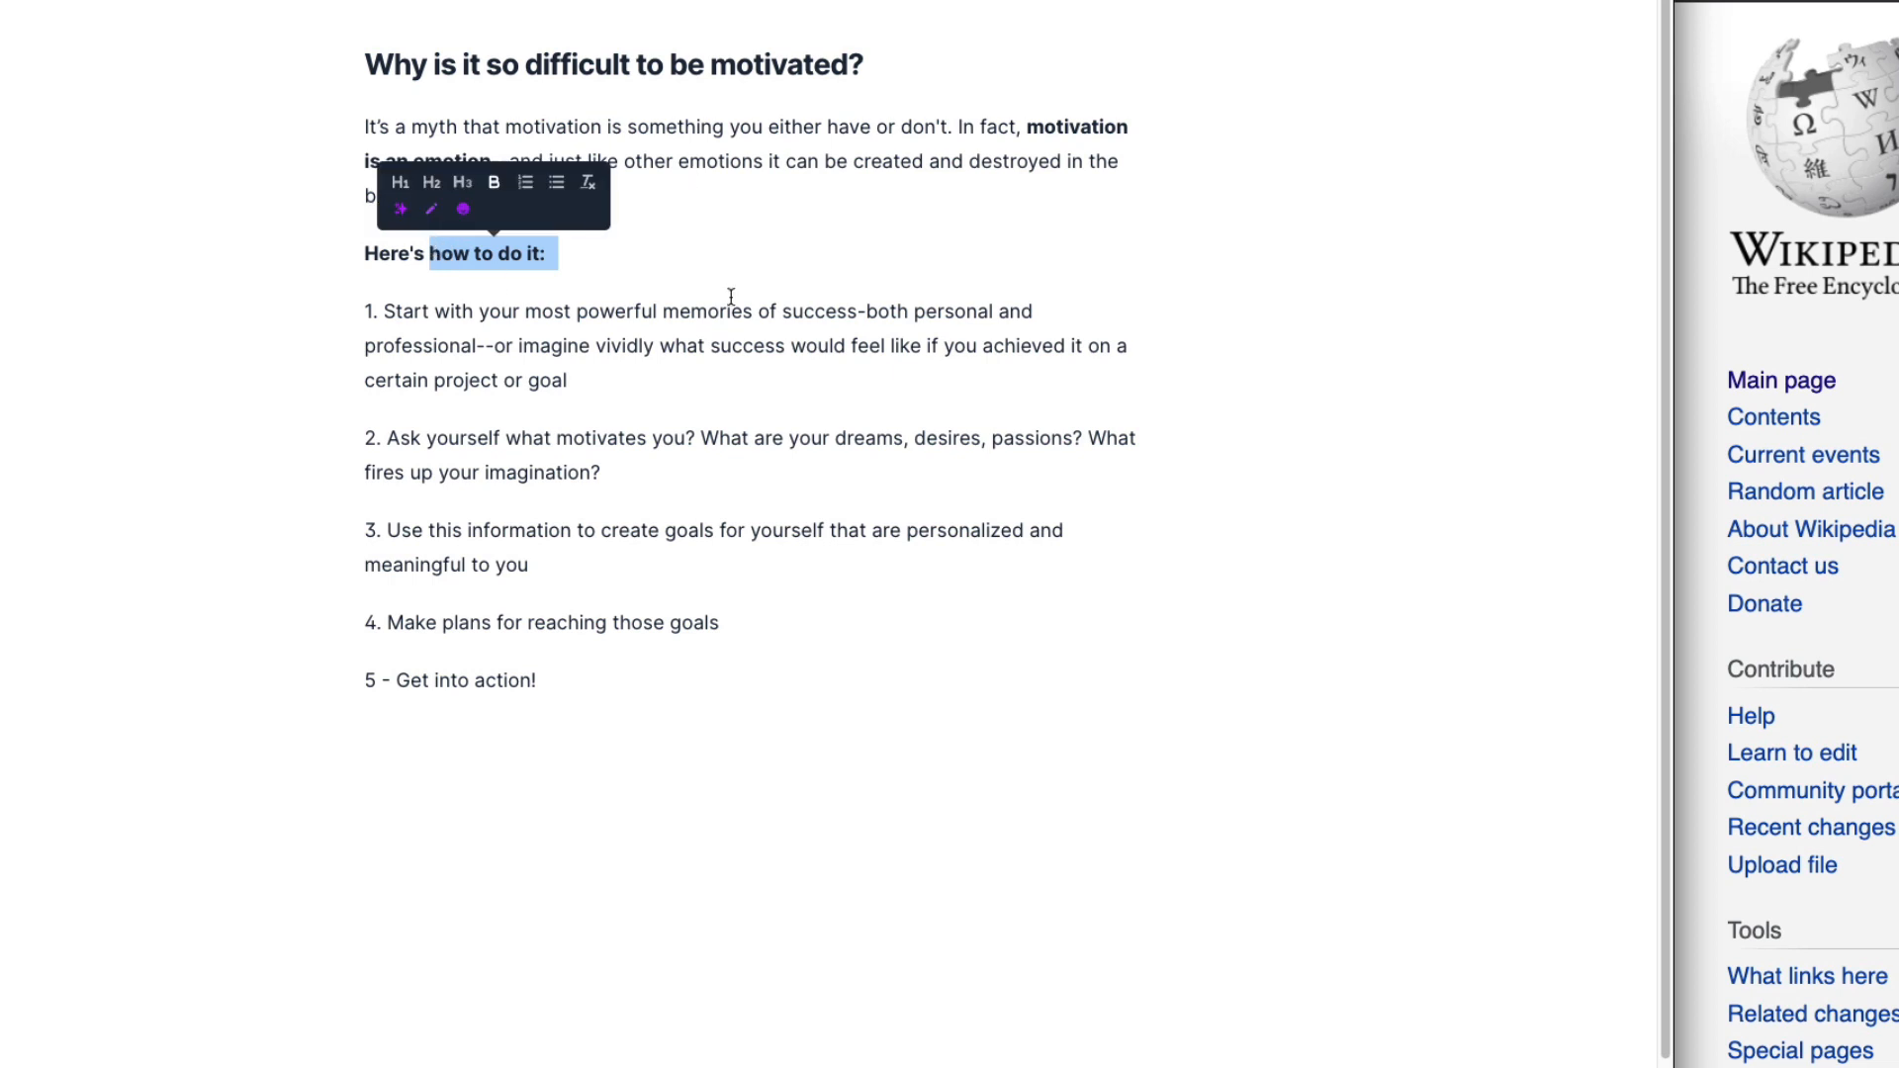
click(510, 253)
drag(498, 253, 544, 254)
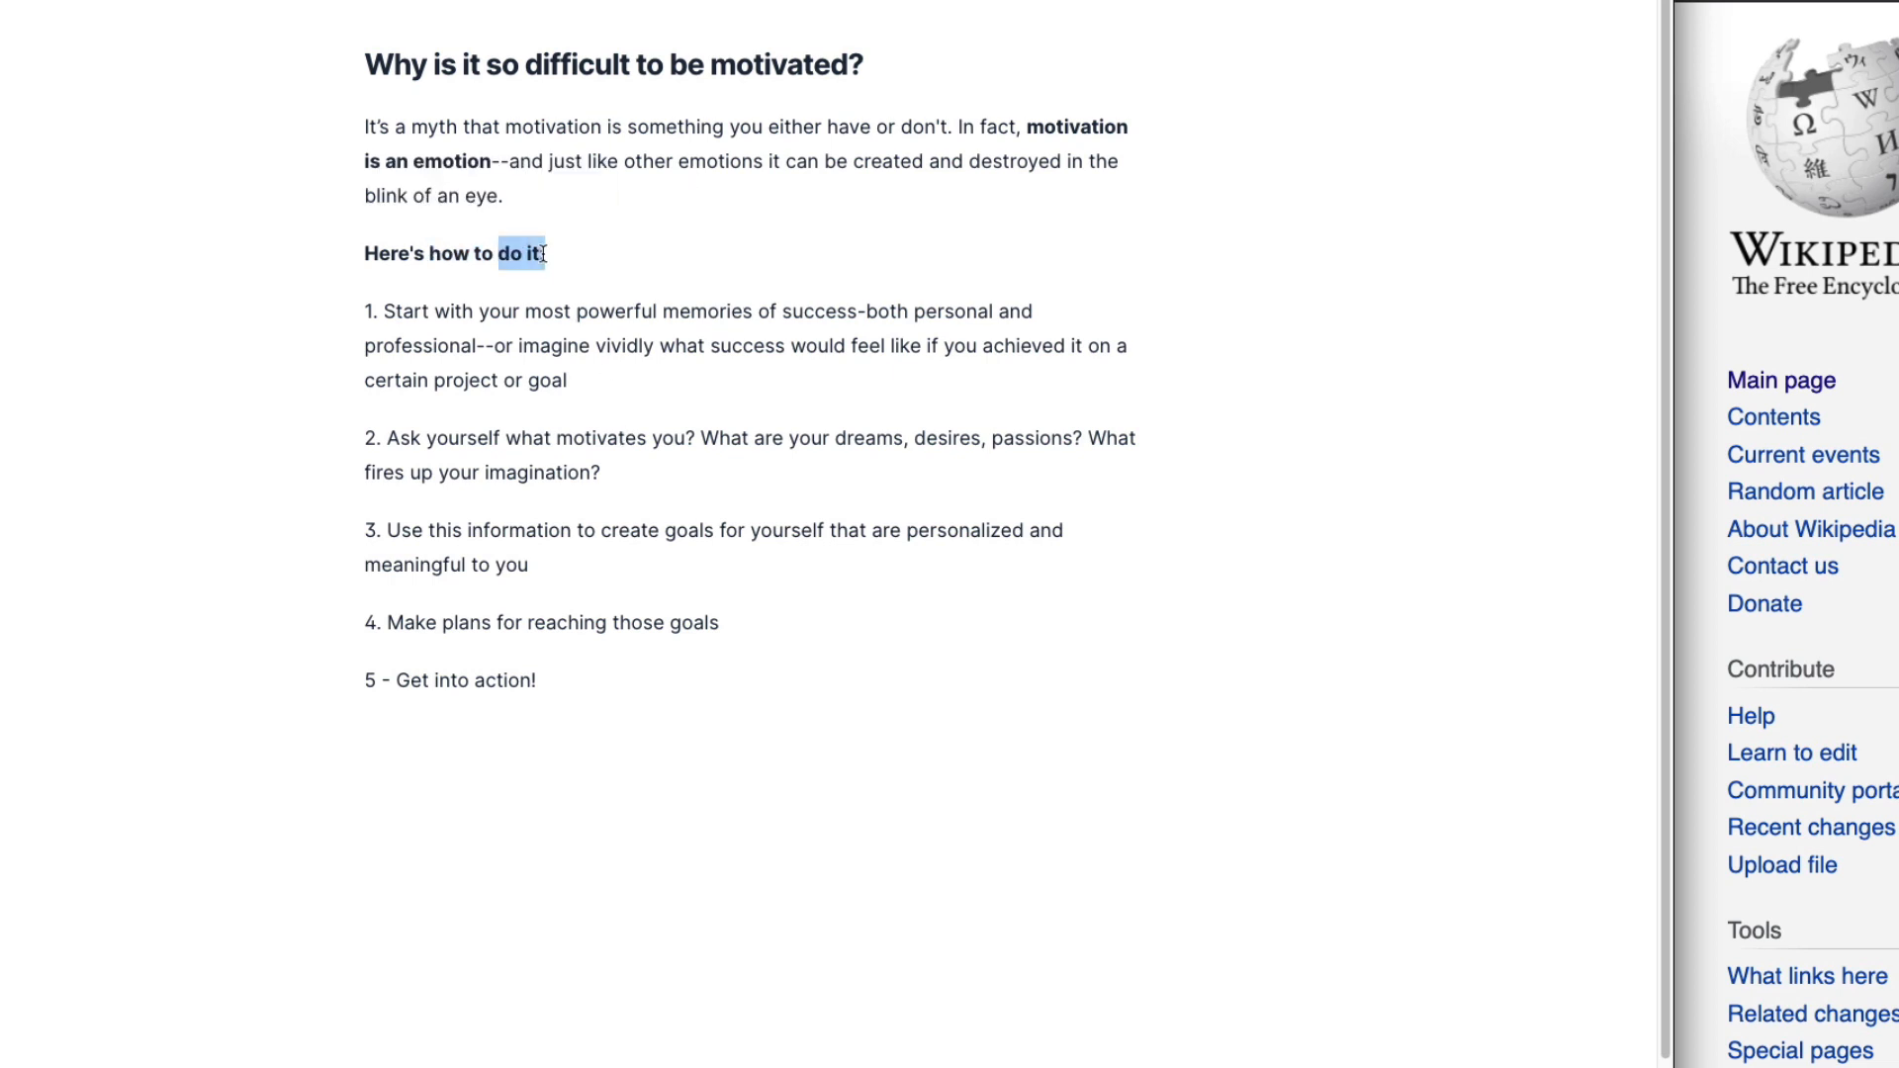
click(664, 433)
click(665, 260)
drag(518, 242, 497, 253)
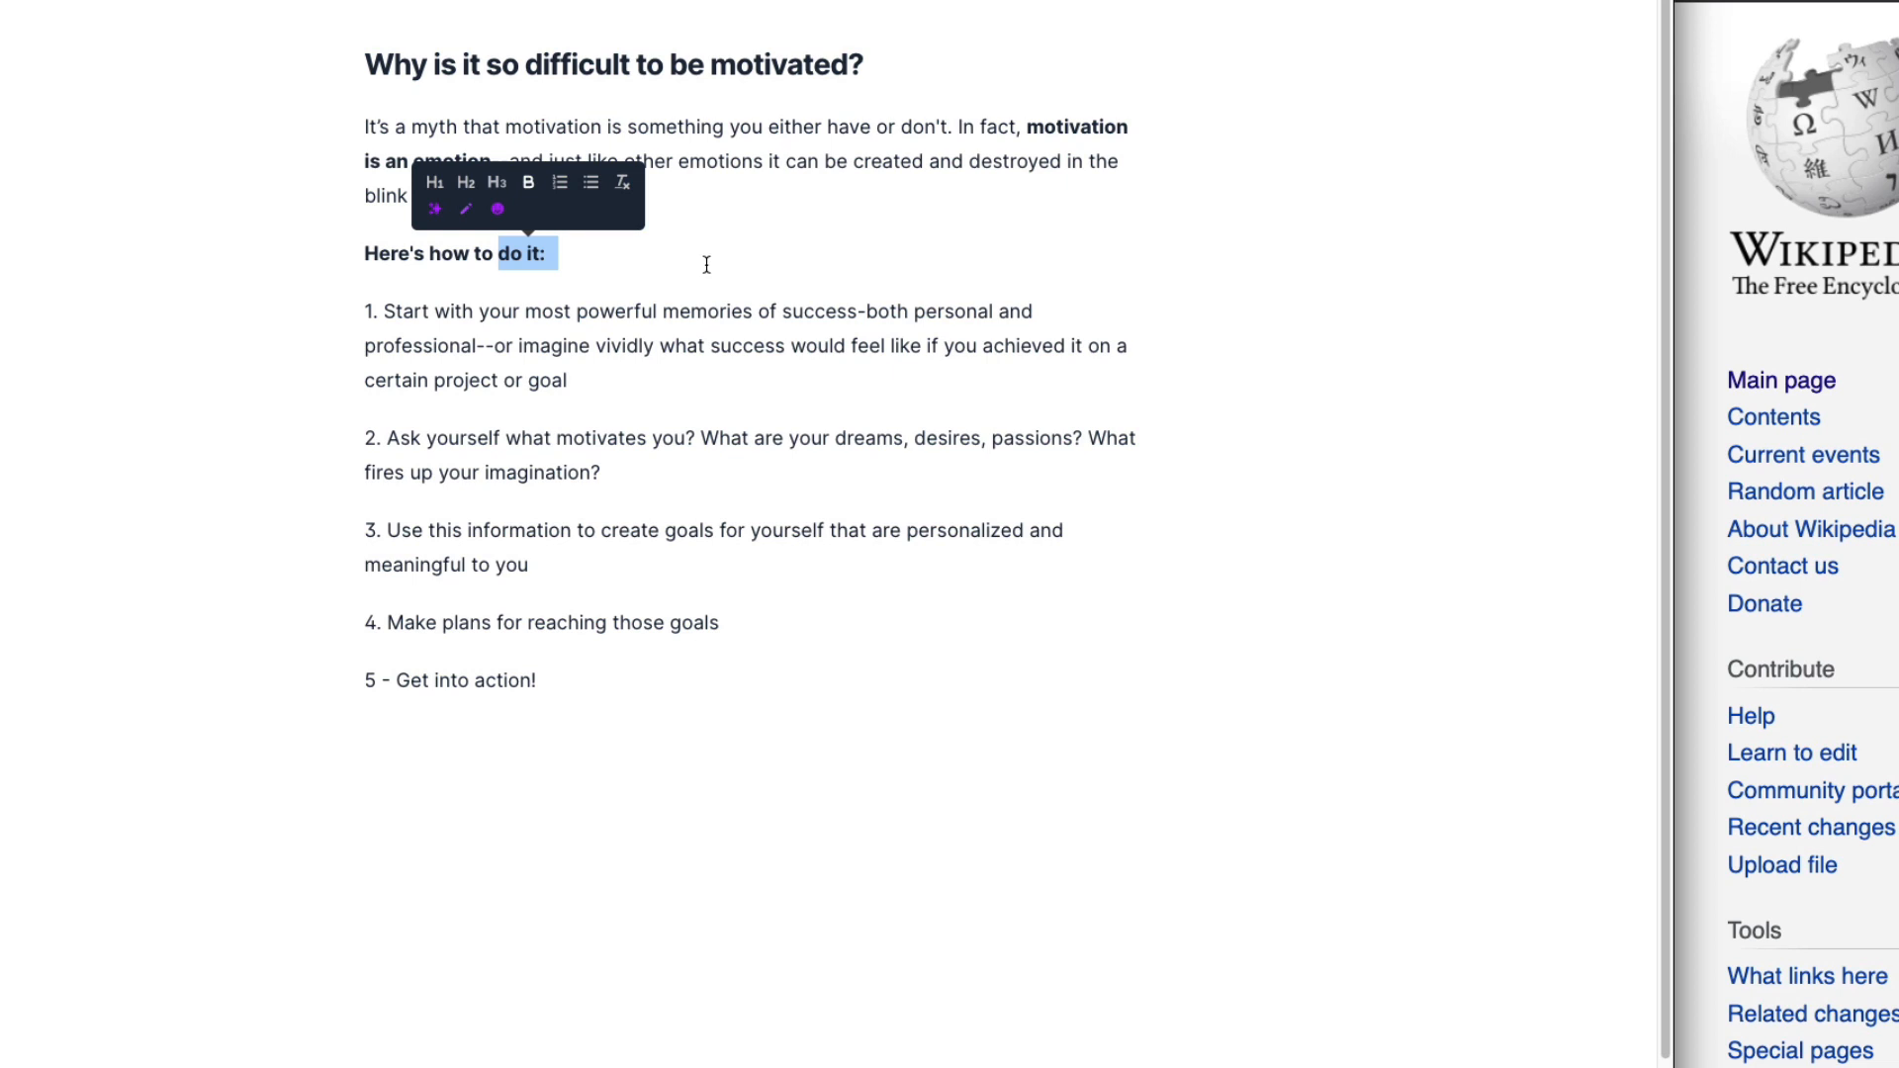
click(714, 263)
Step: Change "created and destroyed" to "created or modified" in the introductory paragraph
double_click(1020, 162)
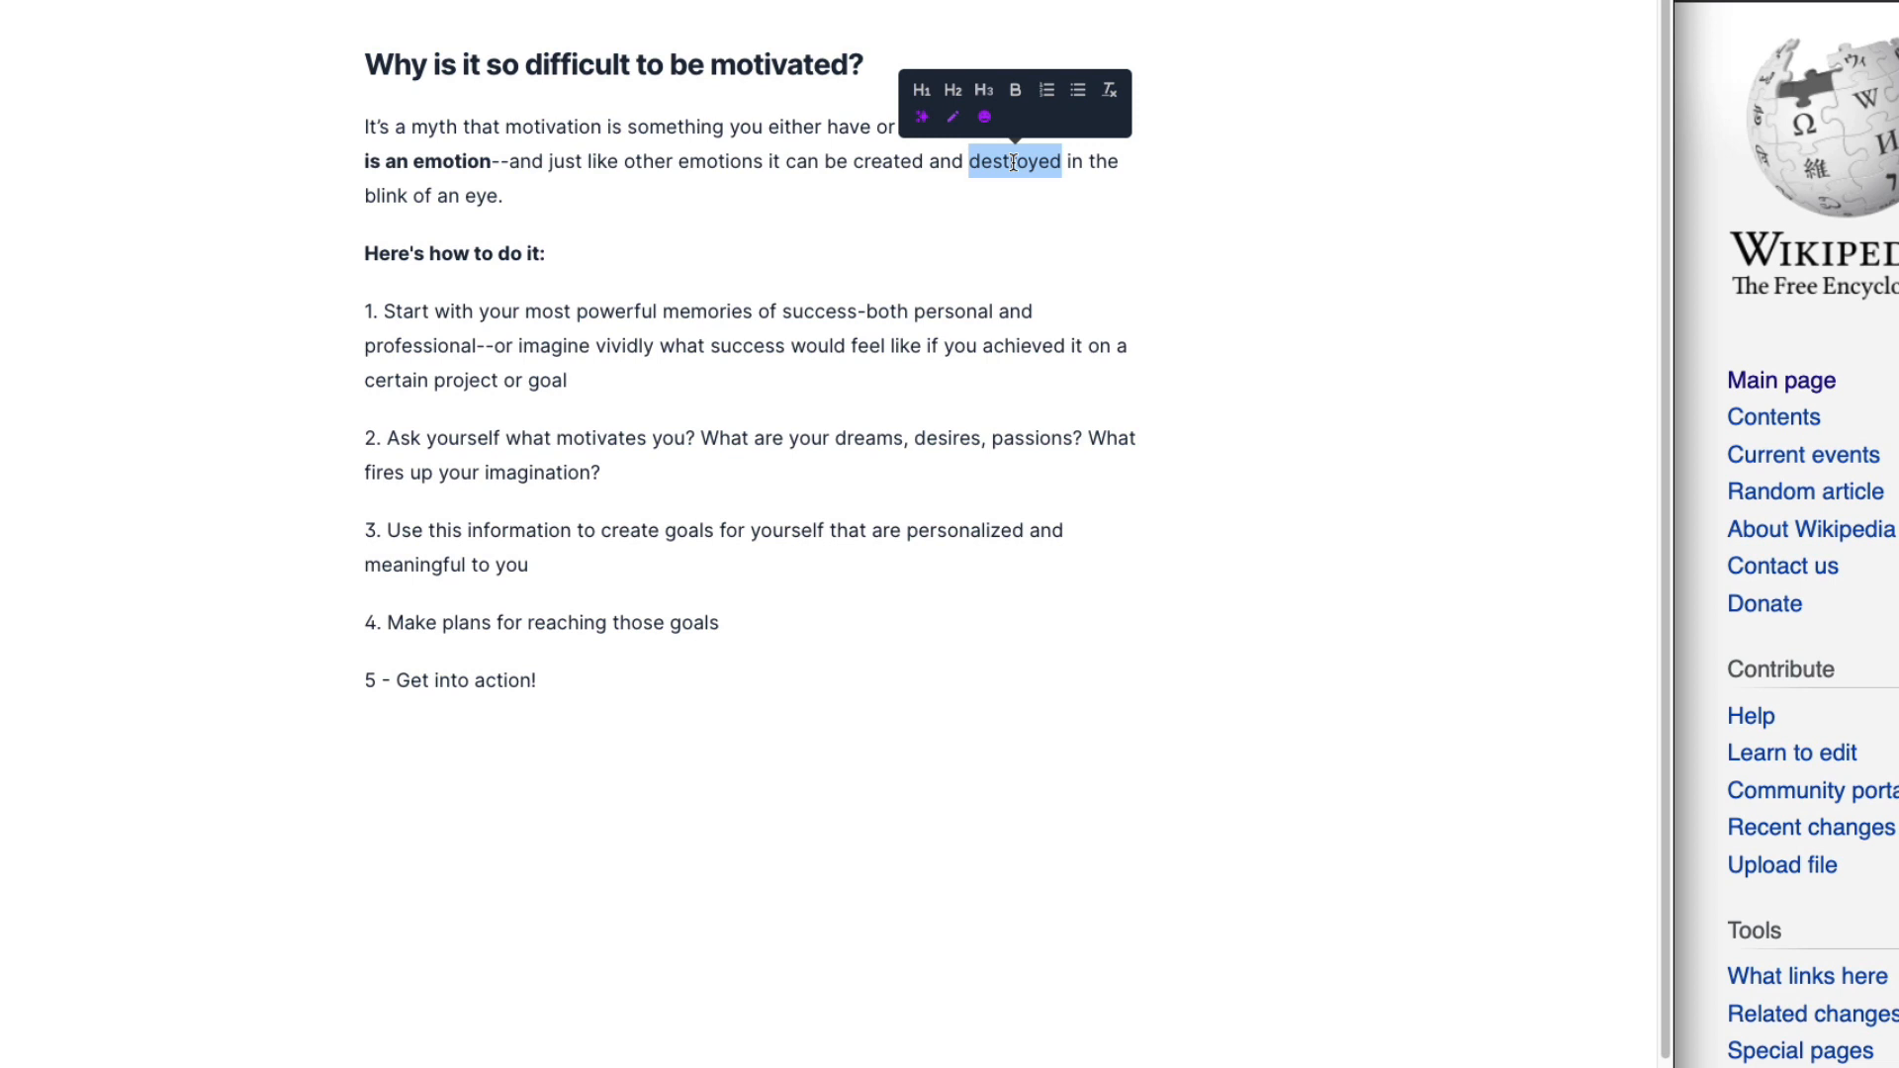
click(896, 163)
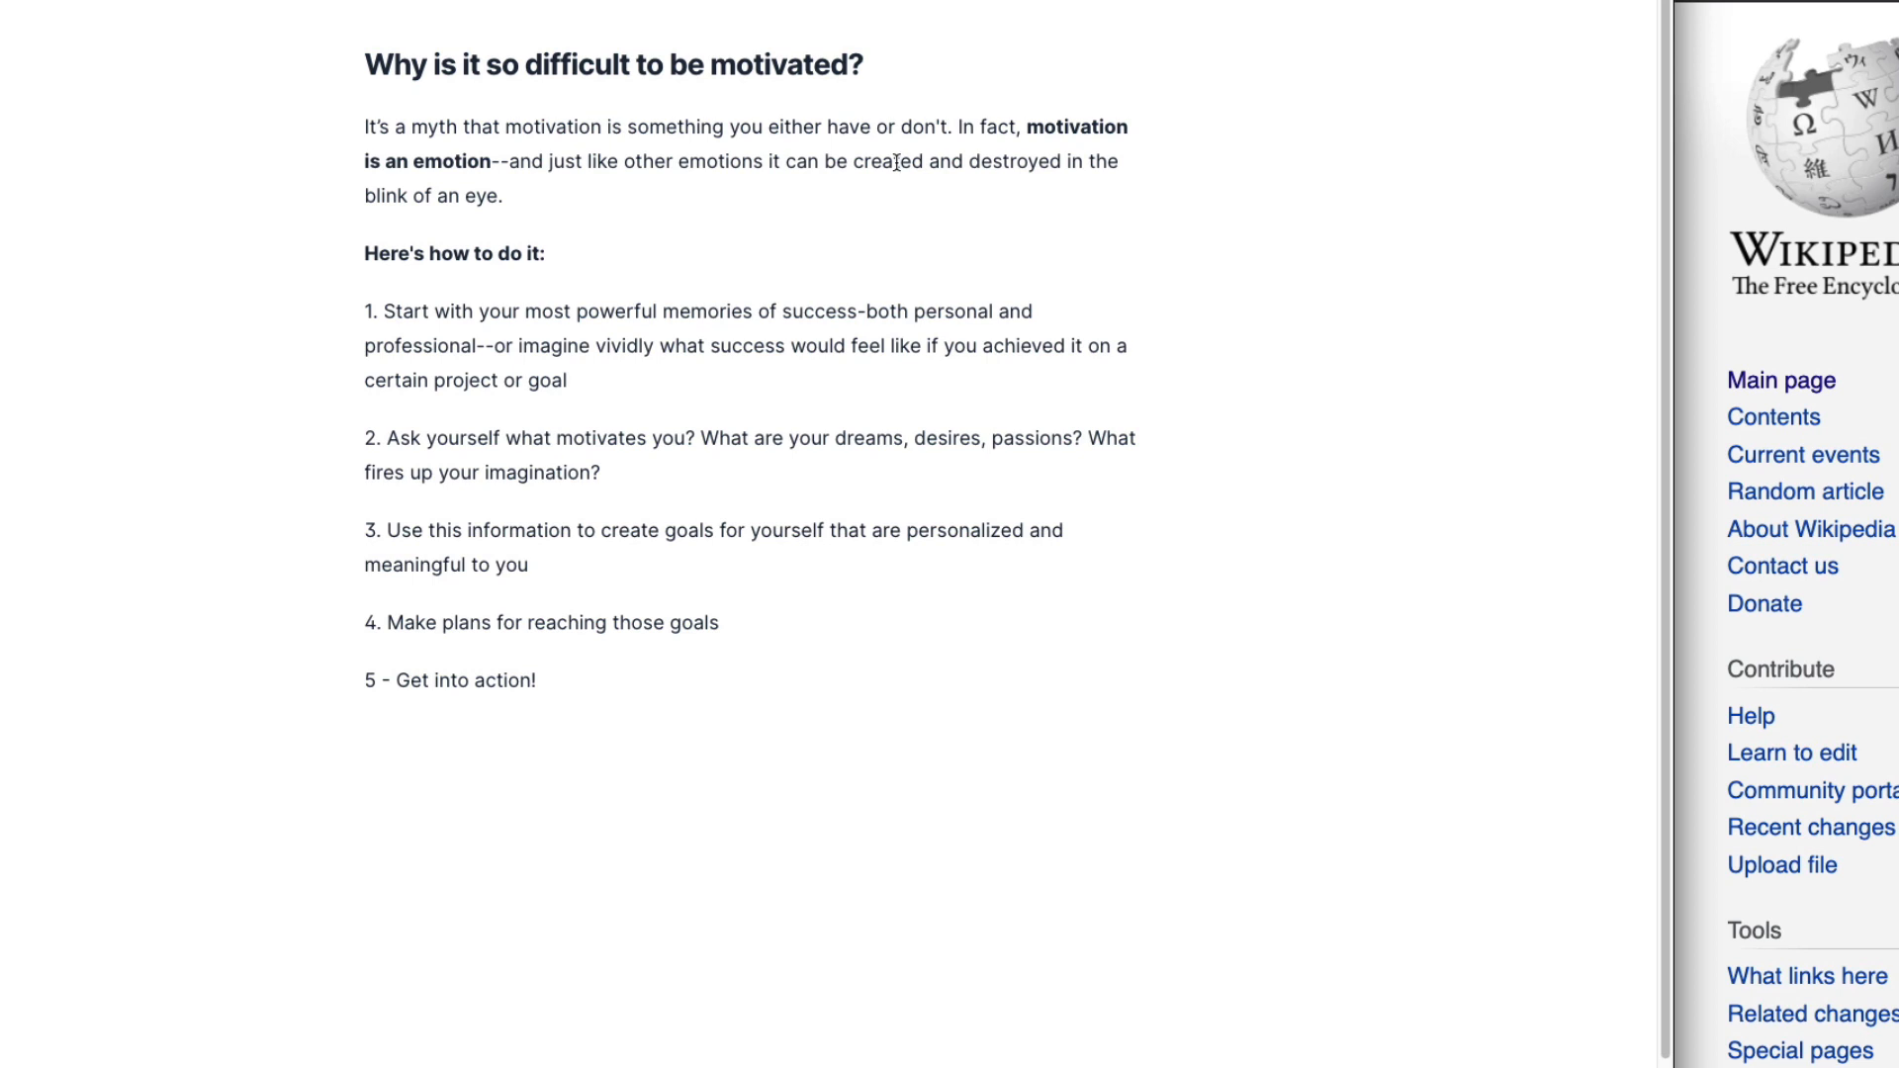
double_click(896, 162)
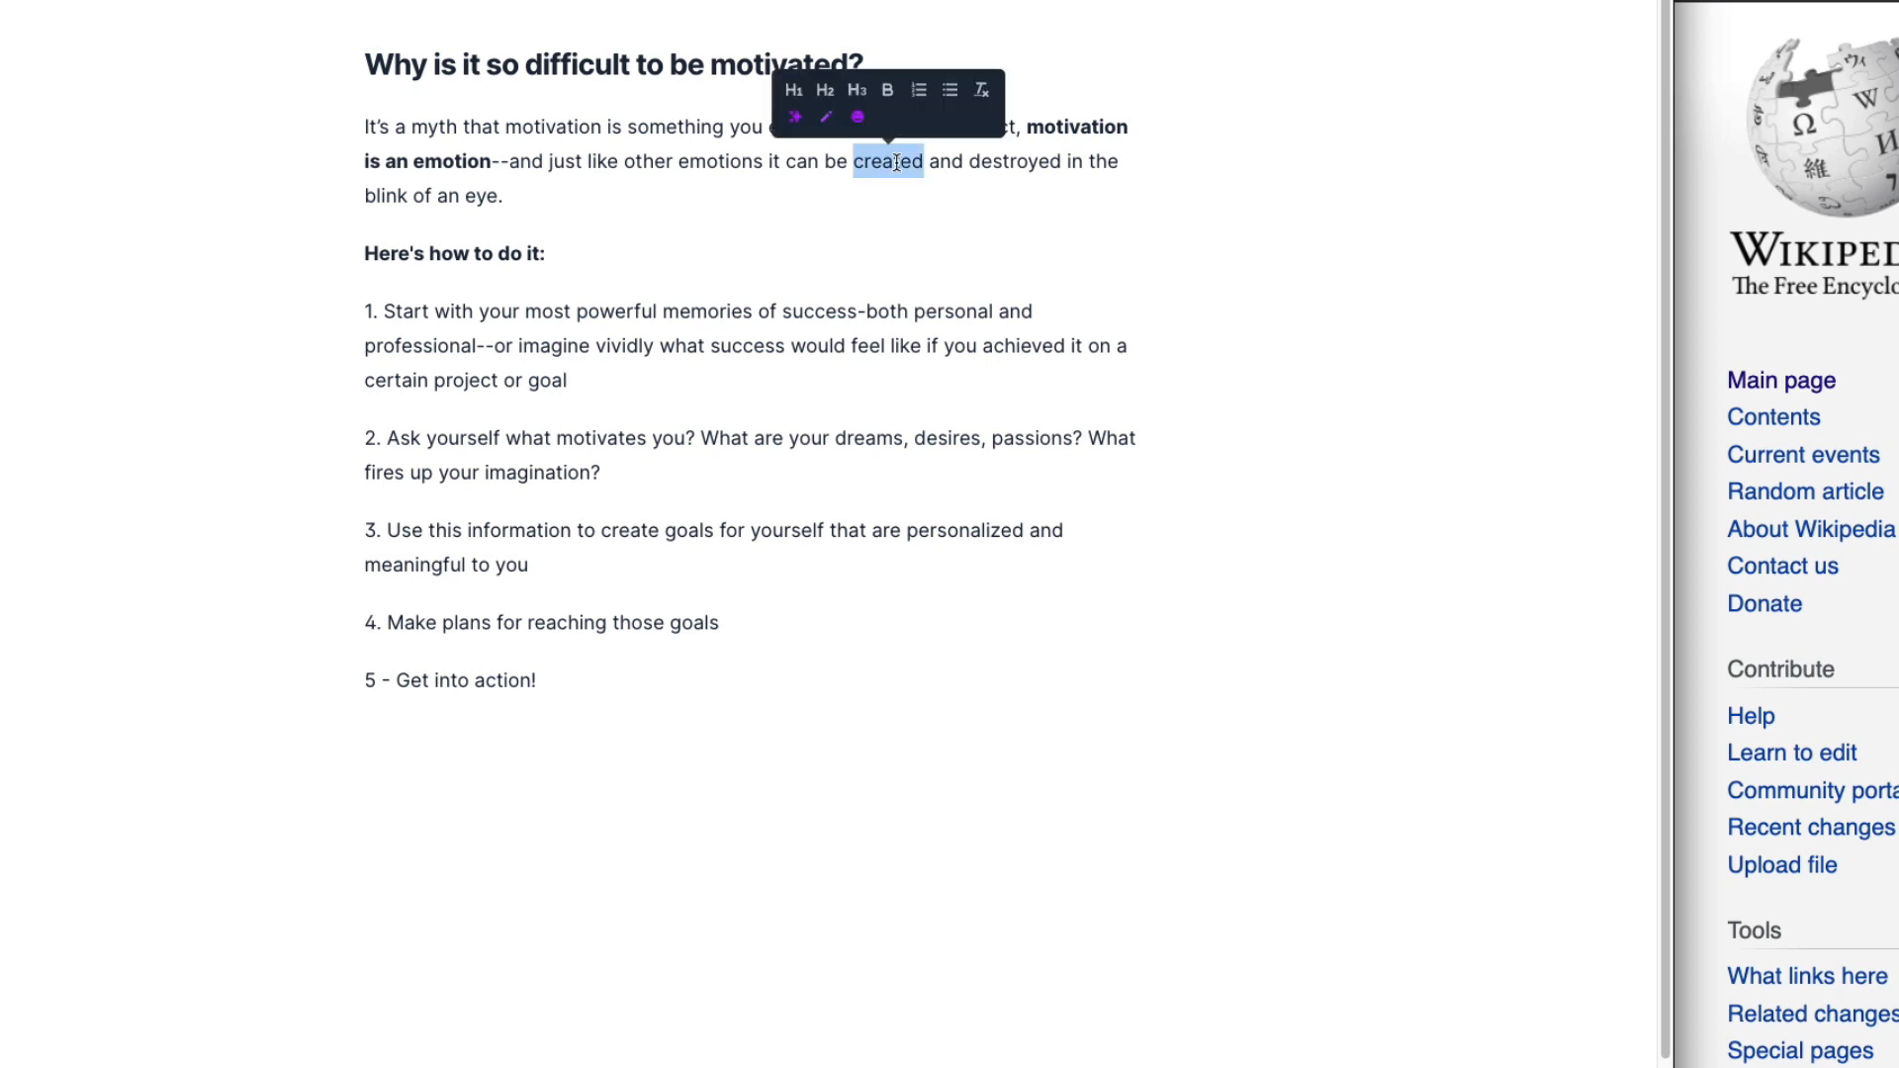
double_click(1018, 166)
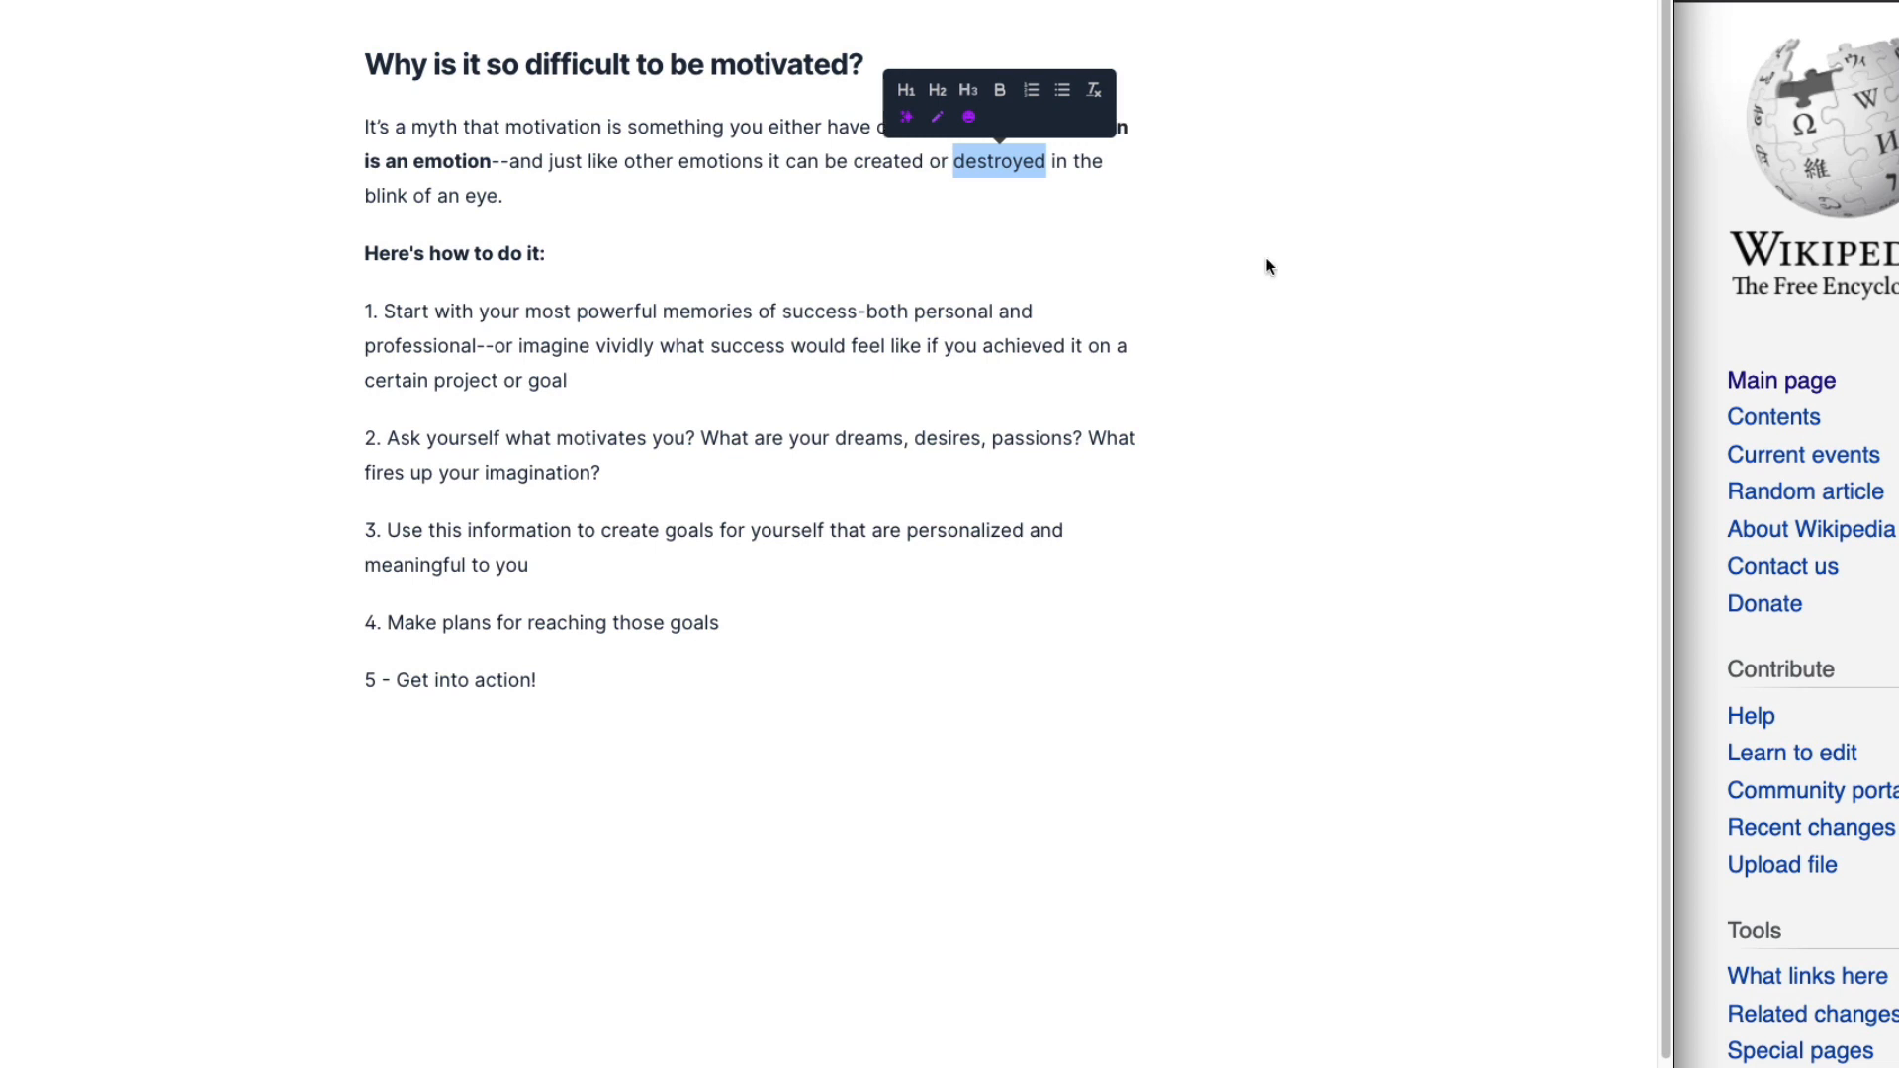
text(modified)
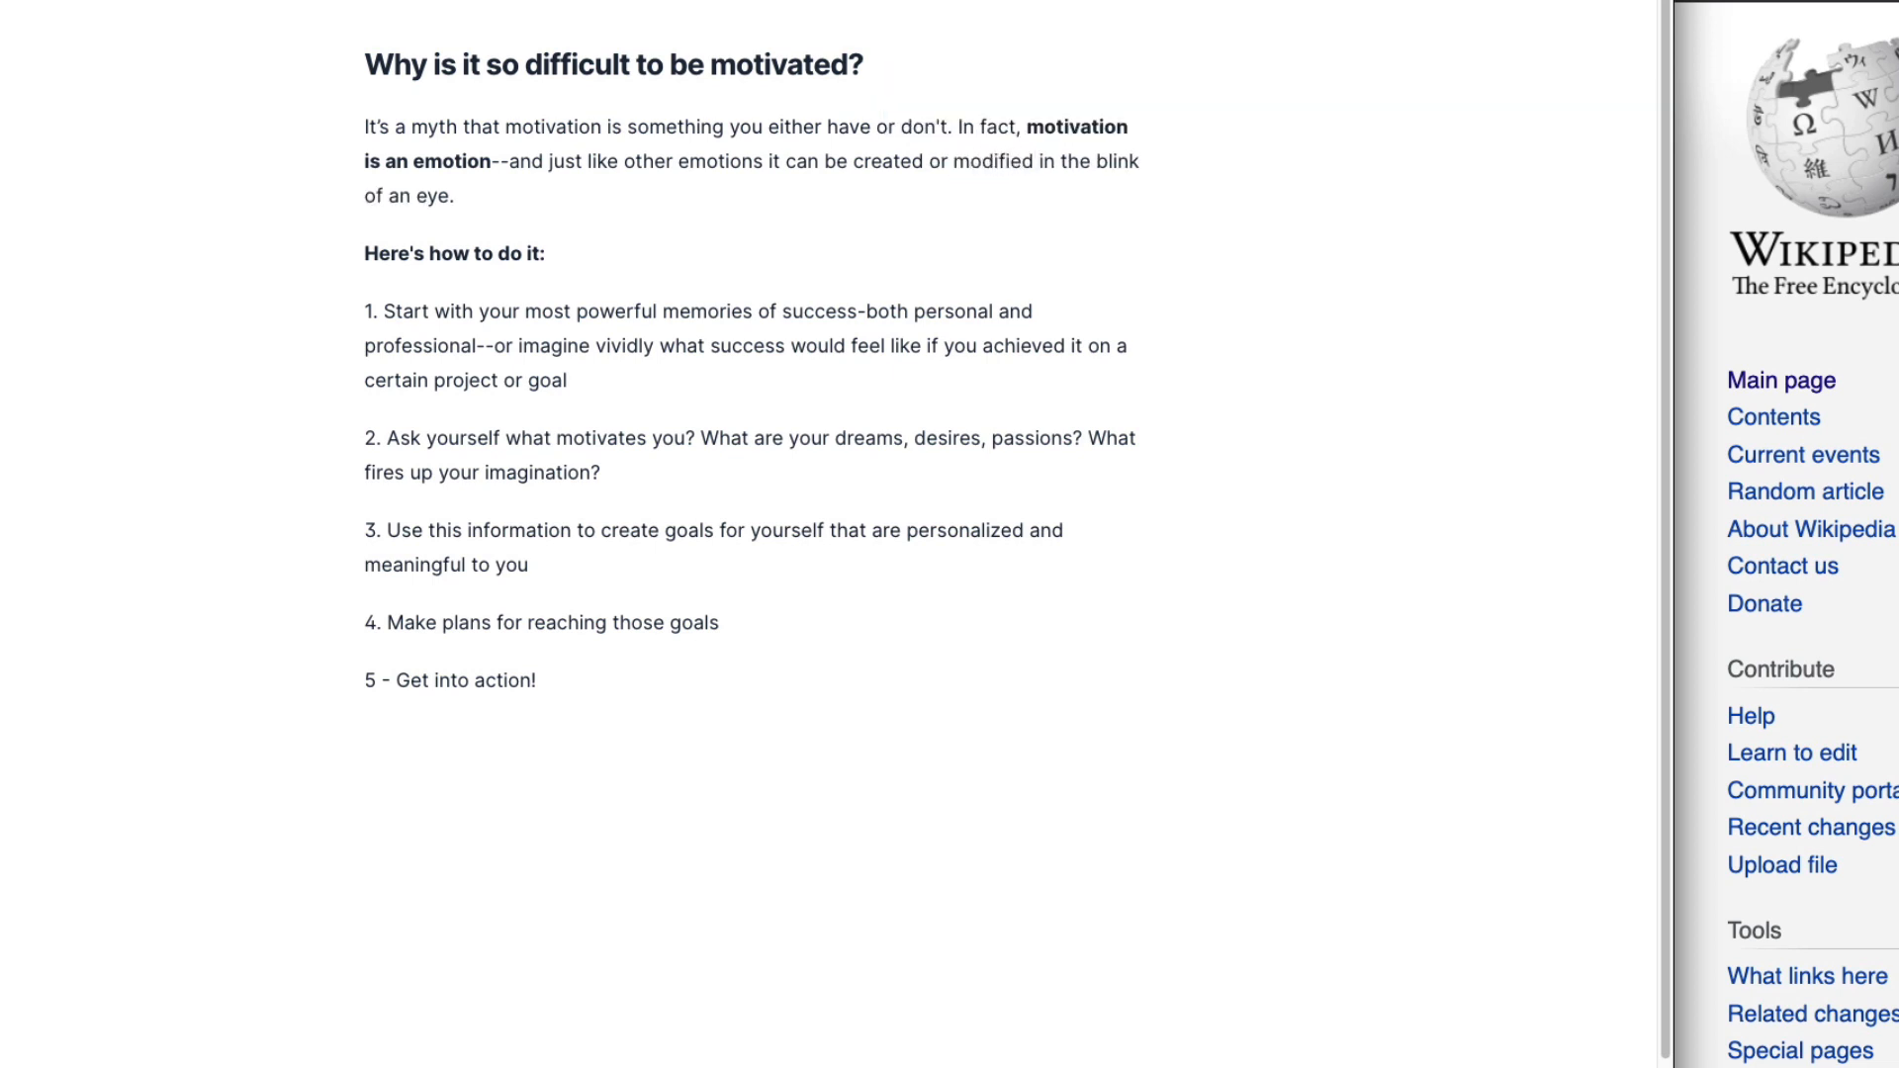
Step: Replace the double dash after "motivation is an emotion" with an ellipsis followed by a space
click(494, 163)
key(Delete)
key(BackSpace)
key(BackSpace)
text(,.)
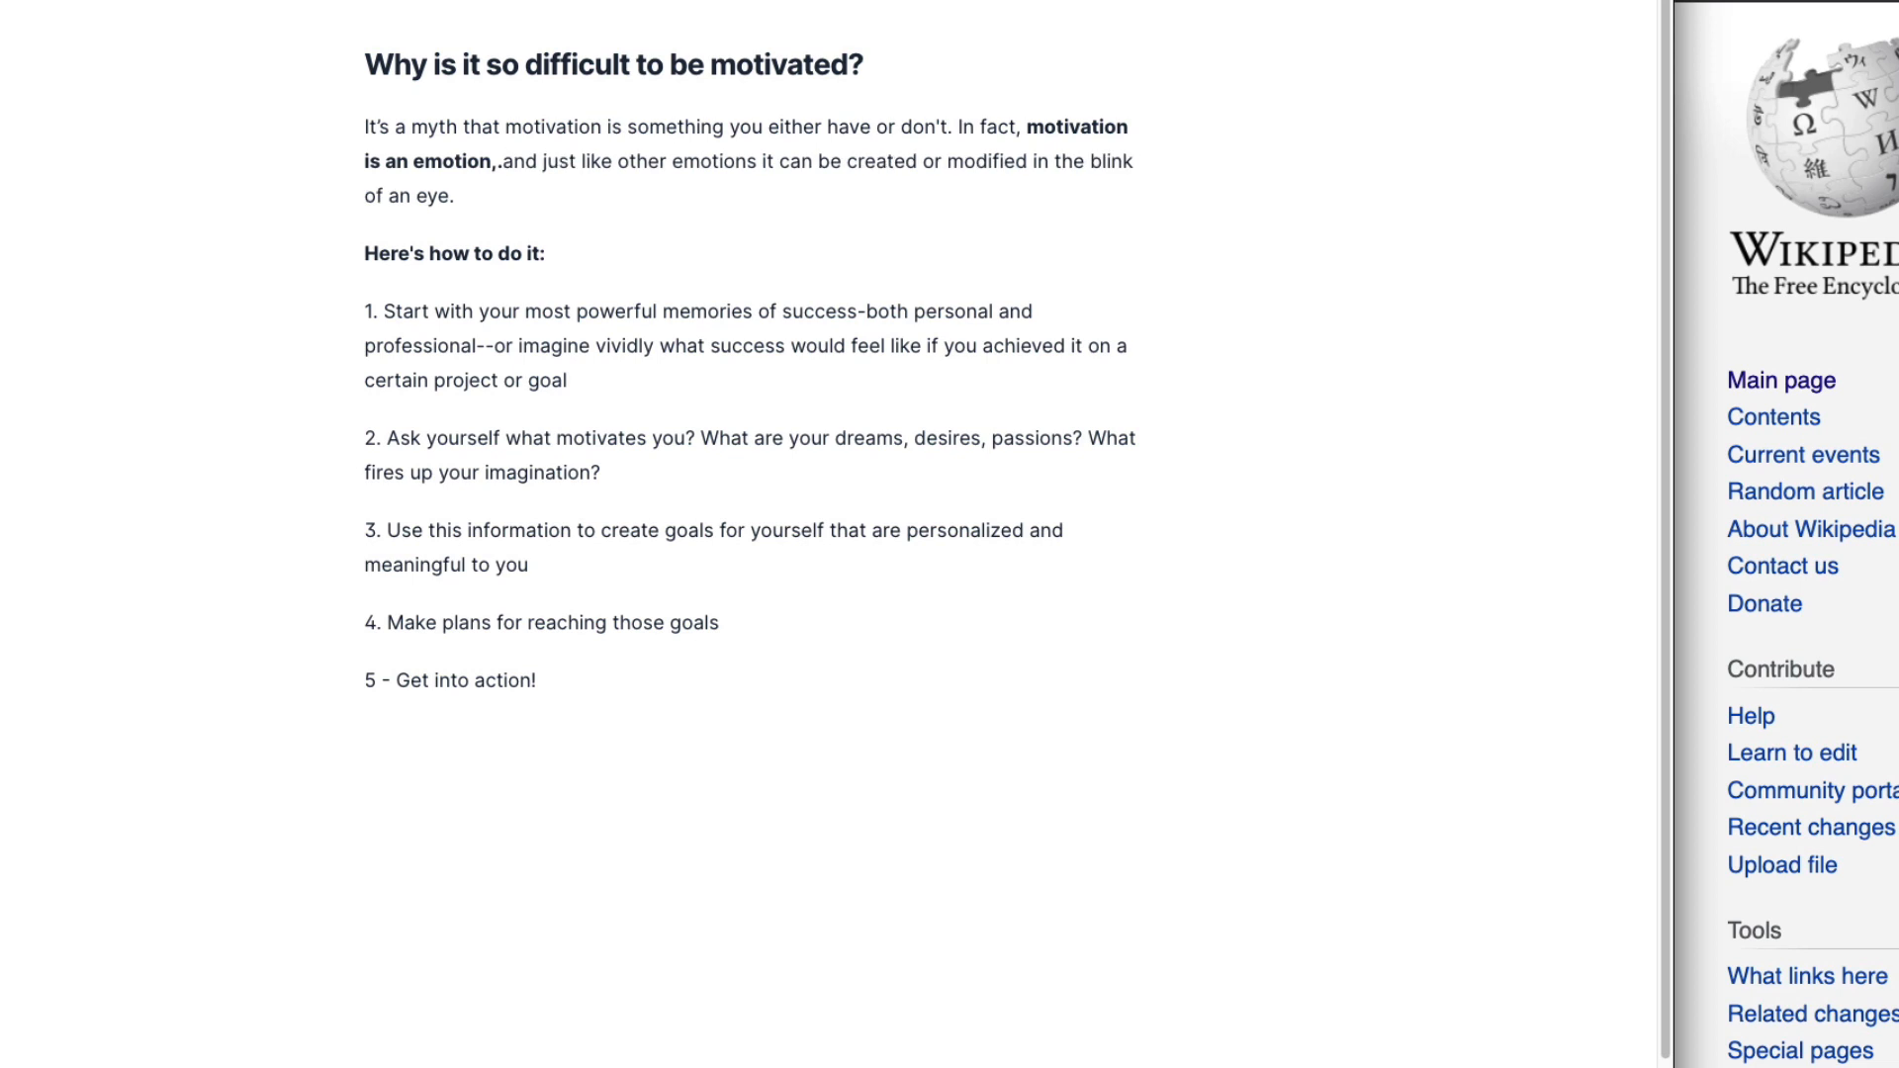
key(BackSpace)
text(...)
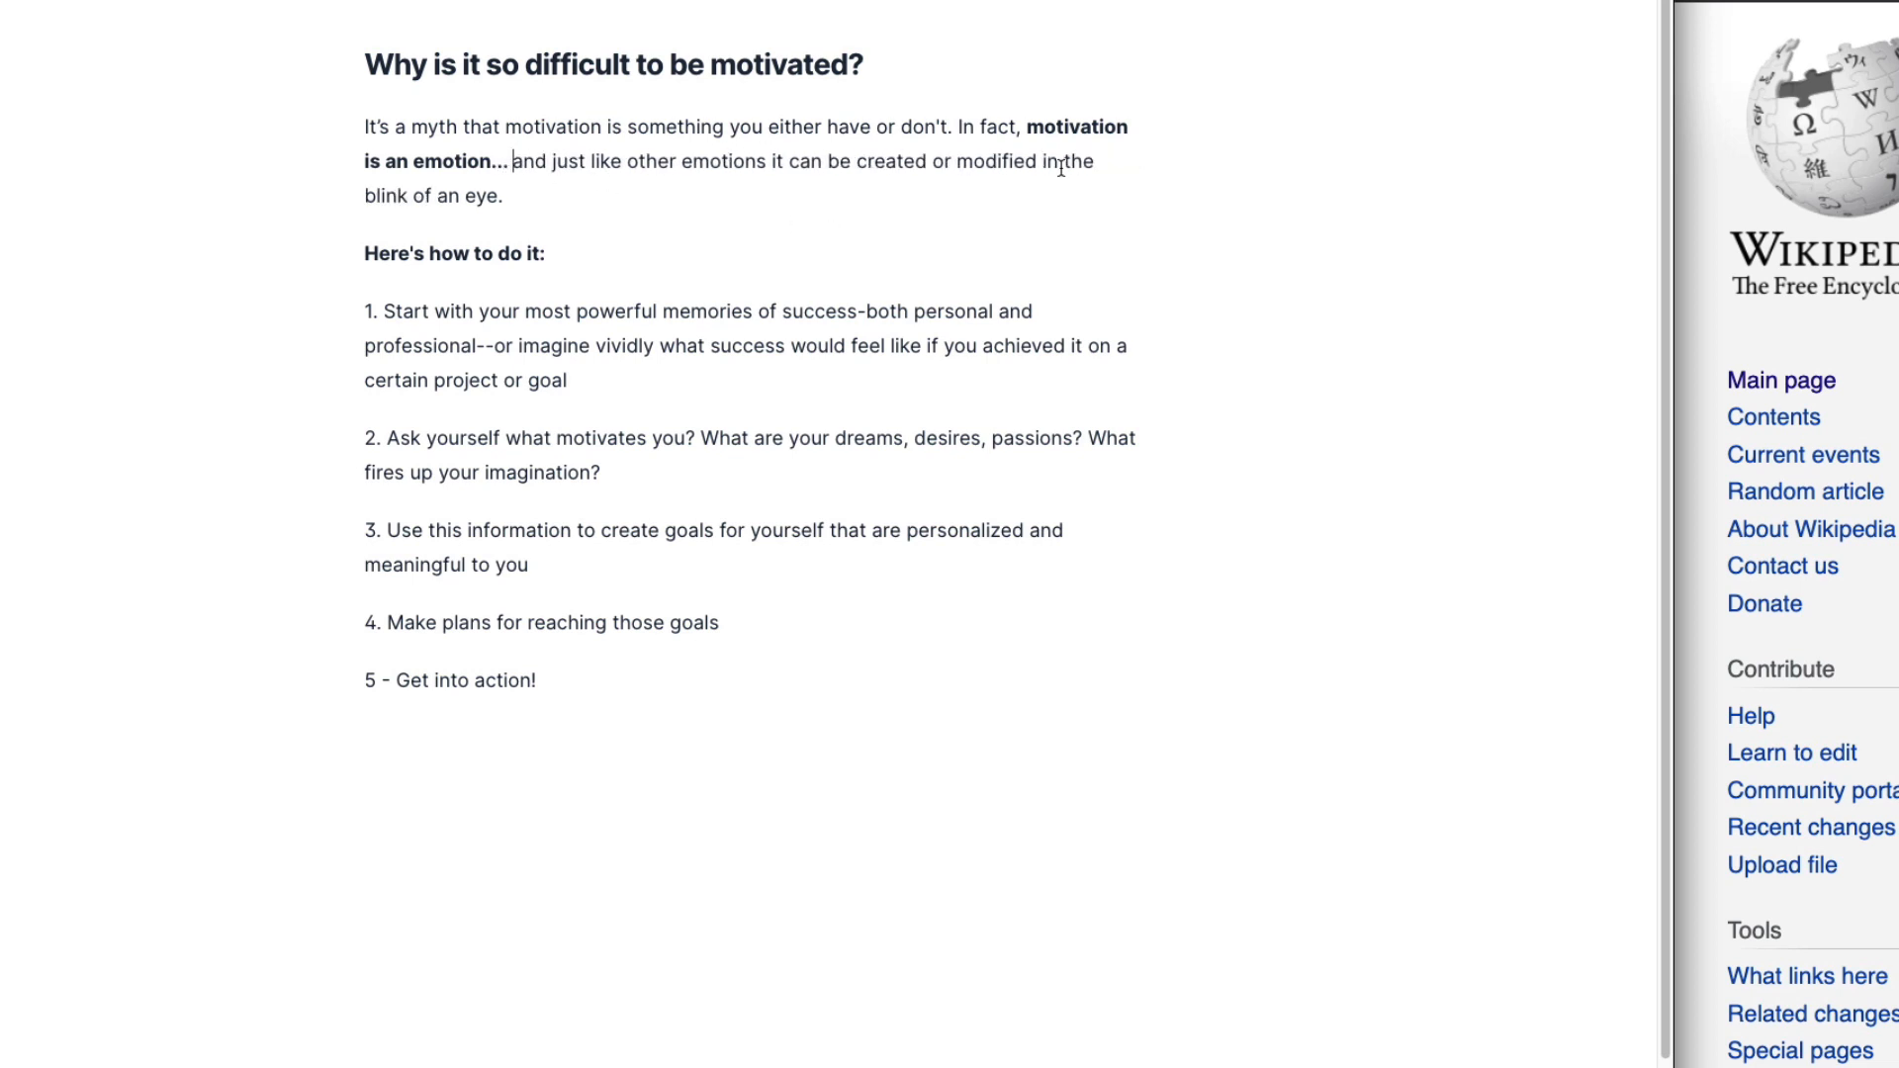
Step: Replace "in the blink of an eye" in the introductory paragraph with a period and have Jarvis continue writing from there
drag(504, 202, 1039, 163)
key(BackSpace)
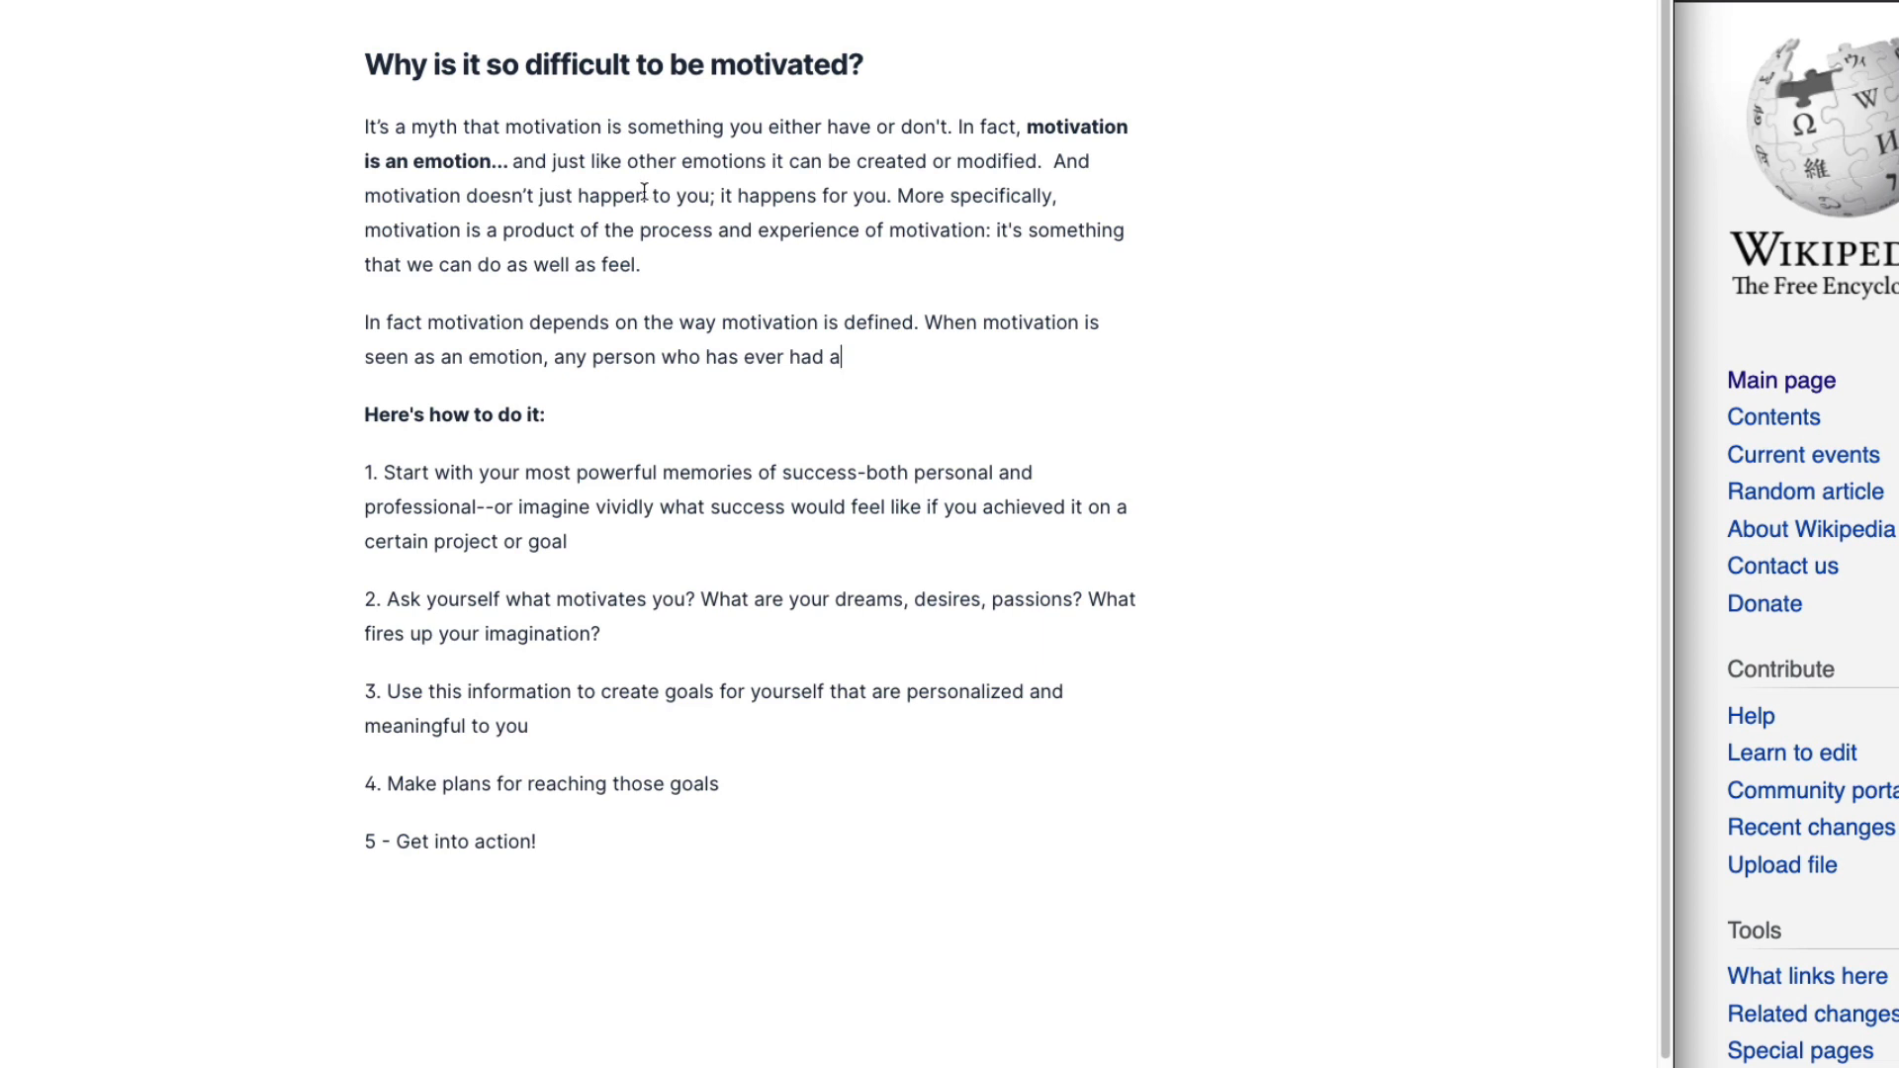
Step: Italicize the phrase "it happens for you." in the introductory paragraph
click(720, 195)
drag(732, 194, 893, 196)
key(ctrl+i)
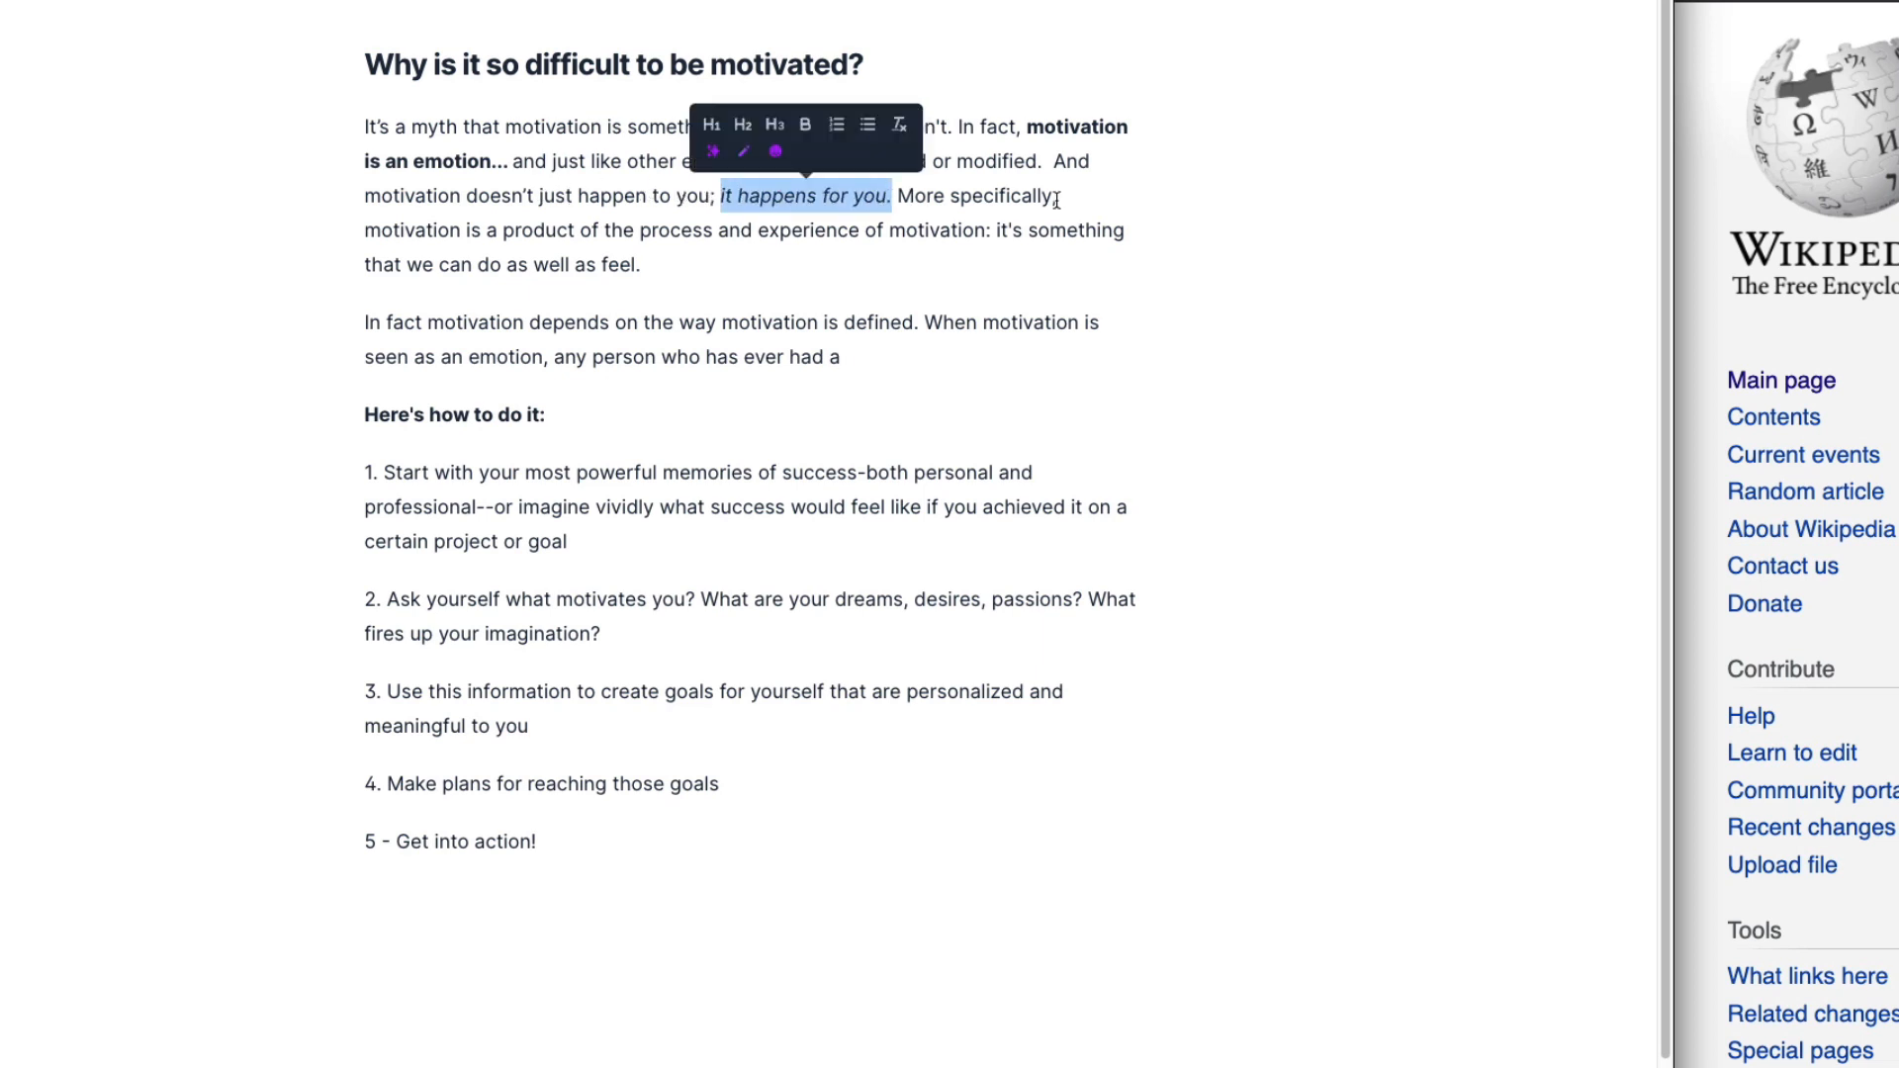
Step: Make "it's something that we can do as well as feel." bold at the end of the introductory paragraph
drag(487, 230, 788, 231)
click(789, 230)
drag(485, 230, 675, 264)
click(985, 229)
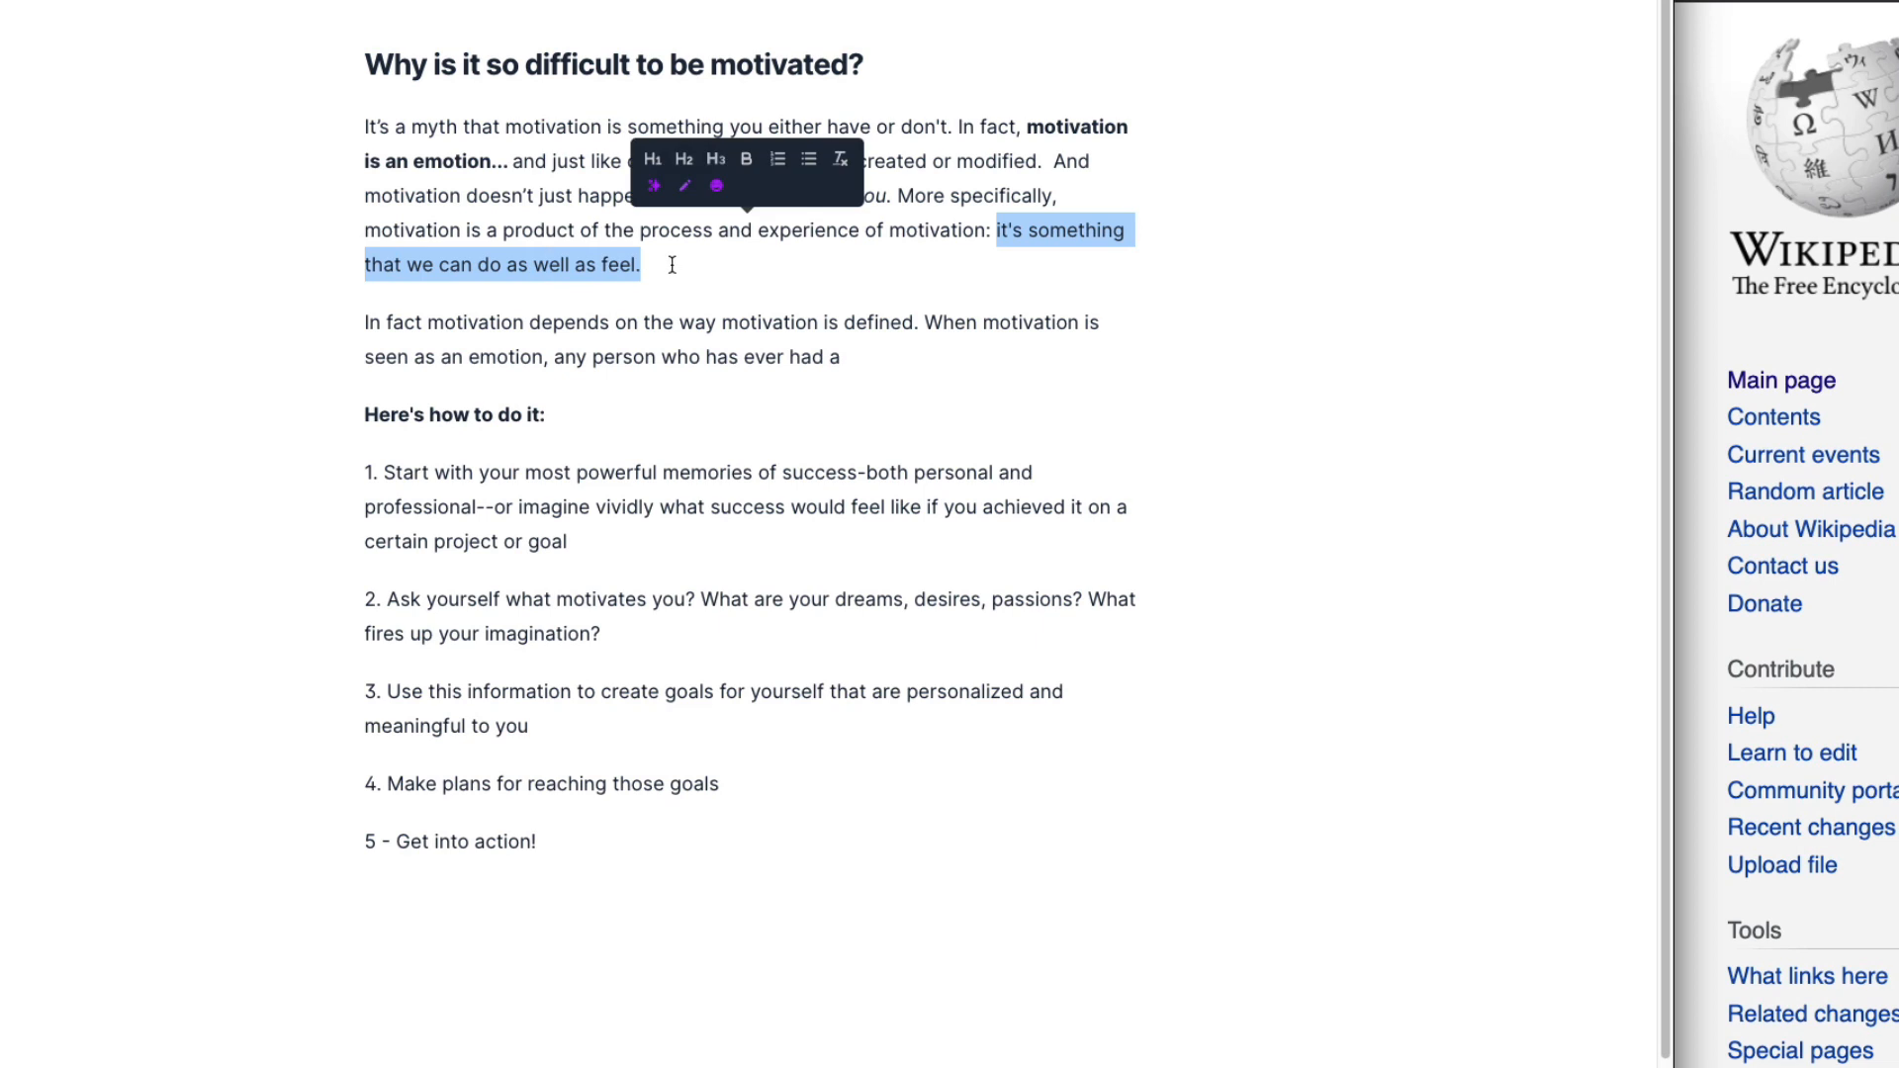
key(ctrl+b)
click(661, 351)
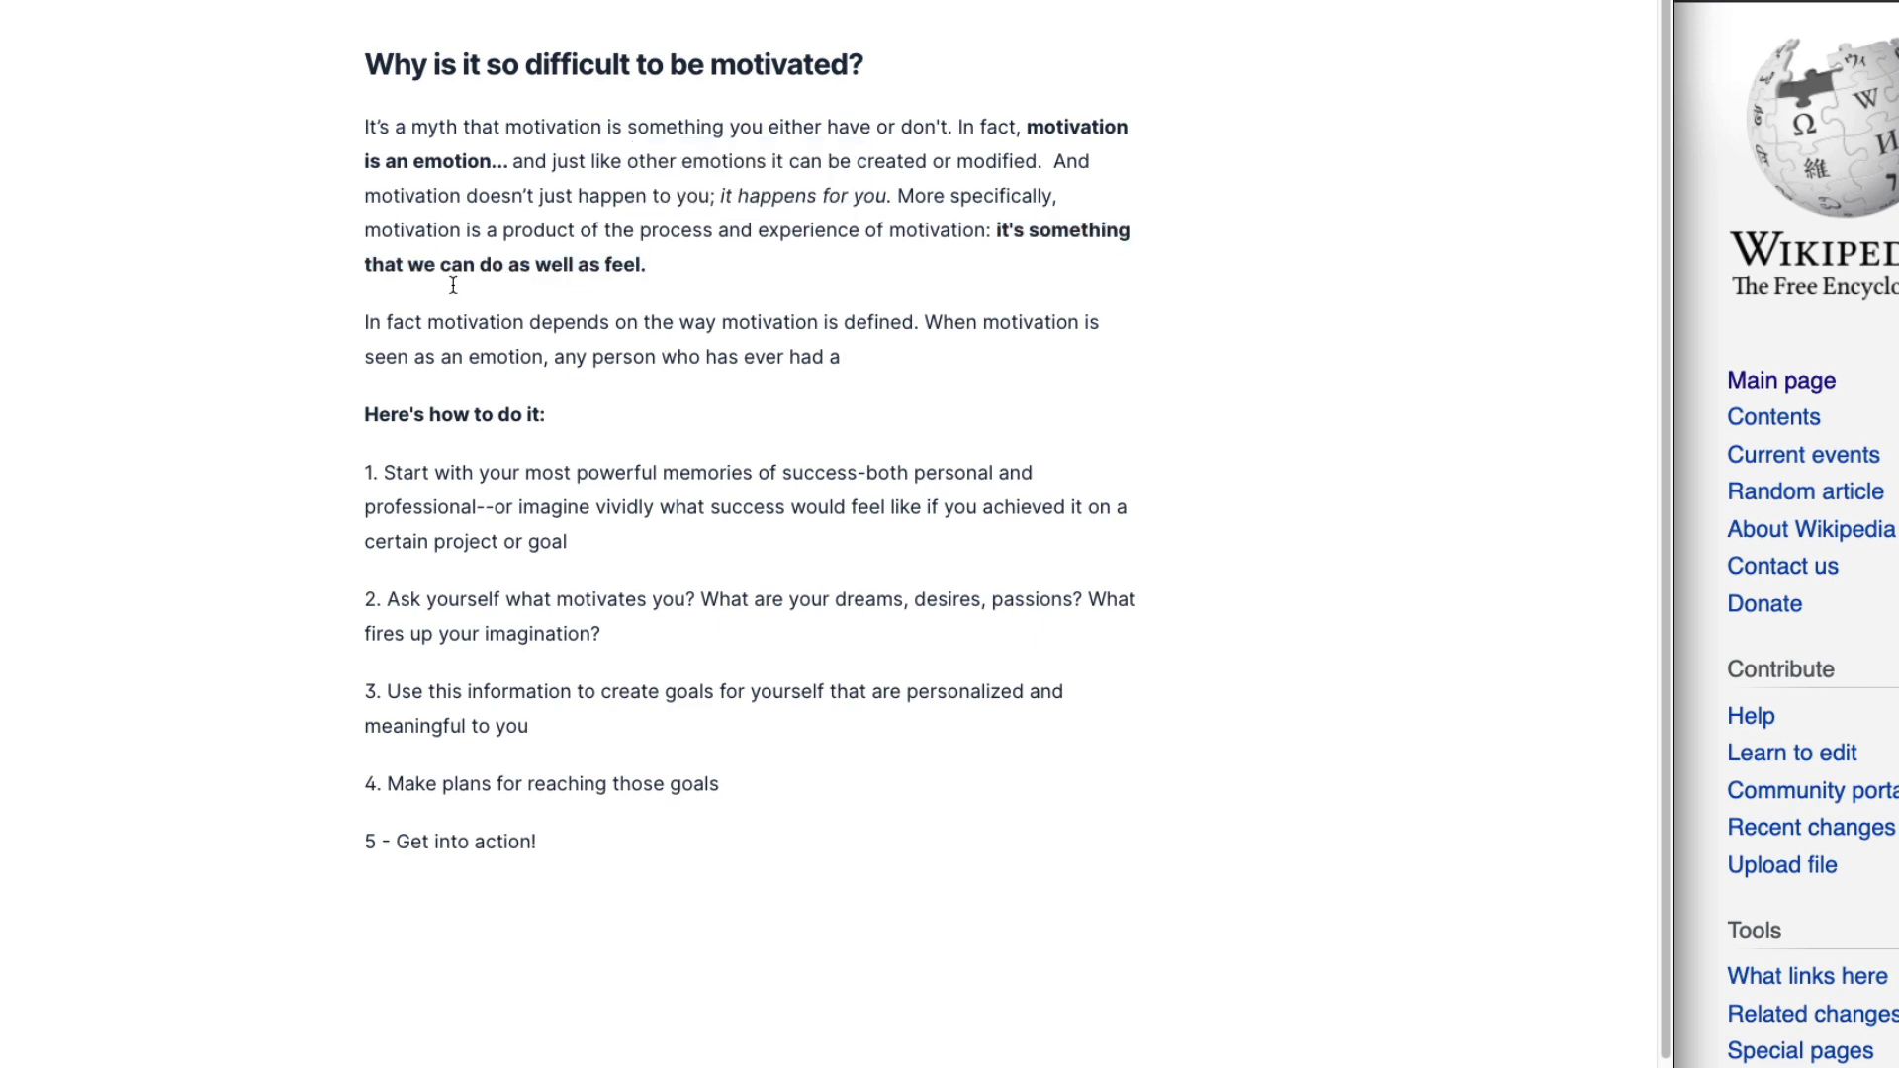
Step: Cut the second paragraph's unfinished ending back to "seen as an emotion" and have Jarvis continue writing from there
drag(351, 321, 556, 356)
click(905, 354)
key(BackSpace)
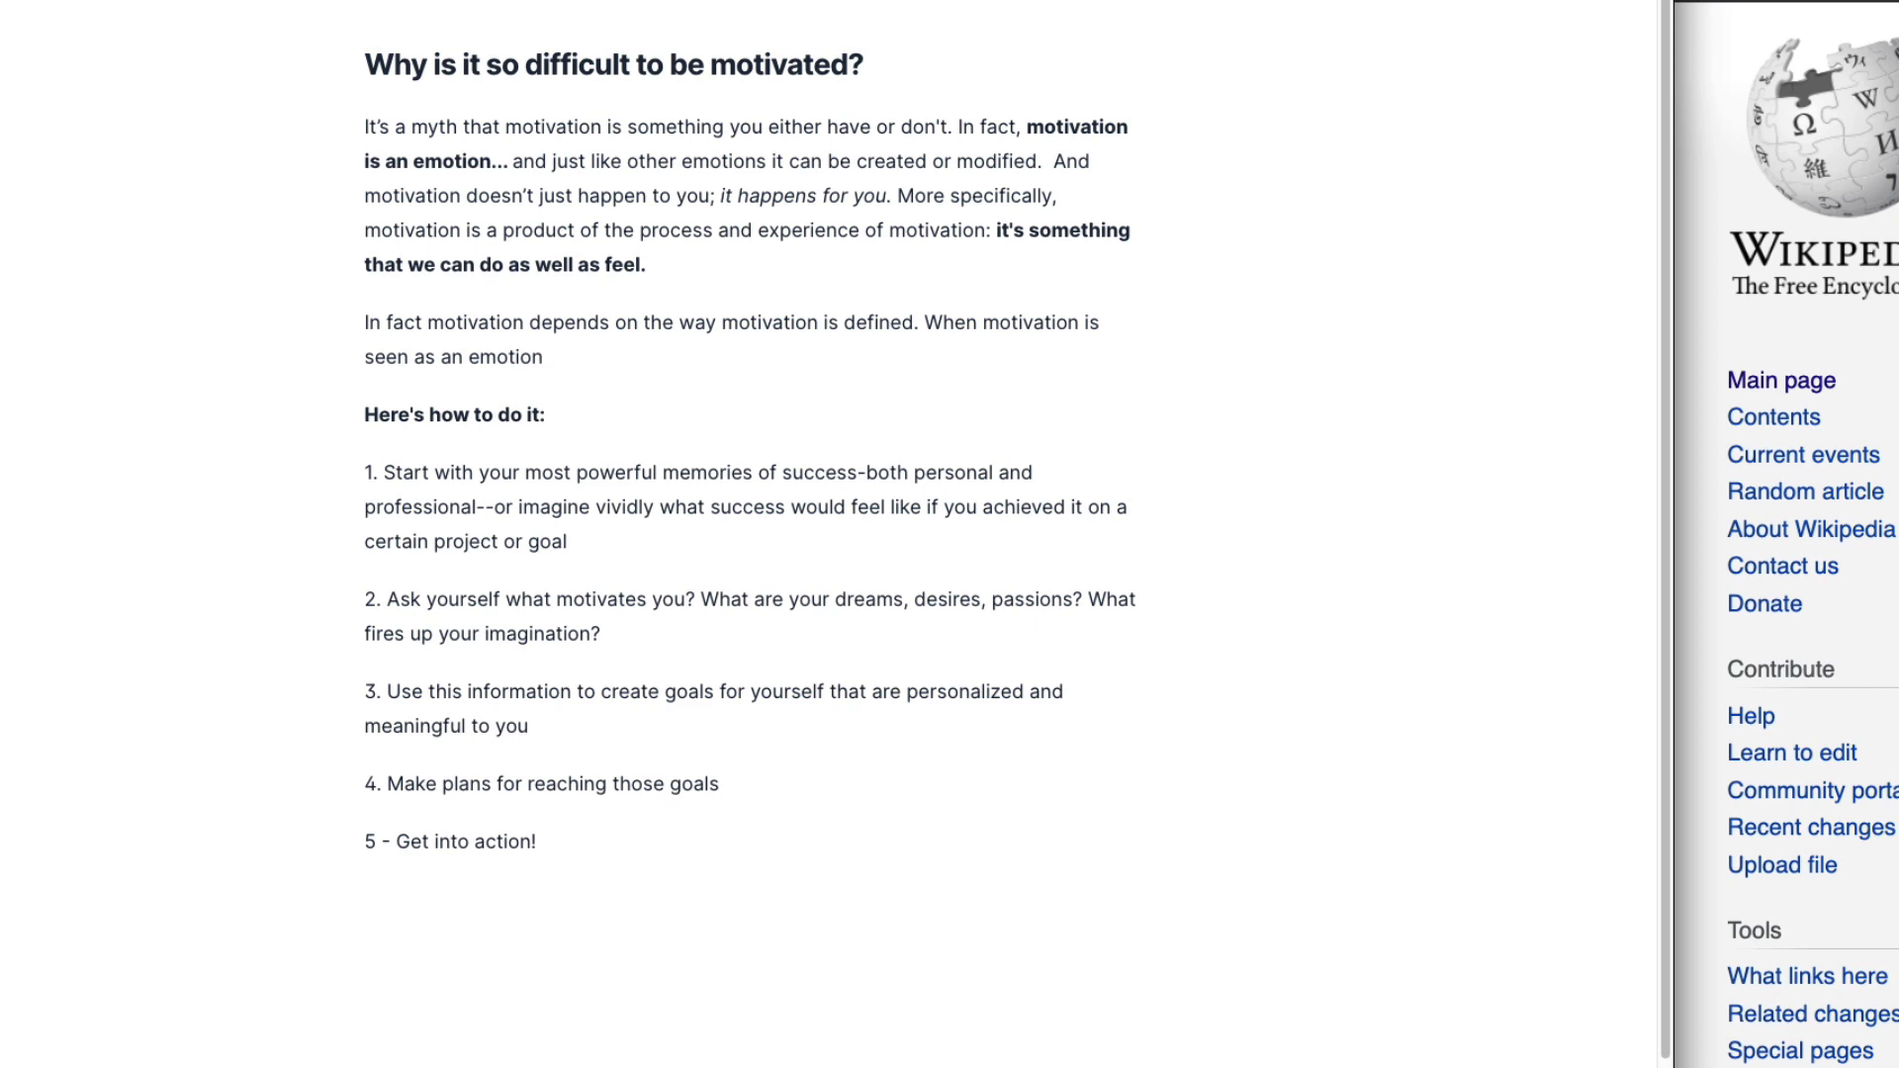
shift+click(925, 322)
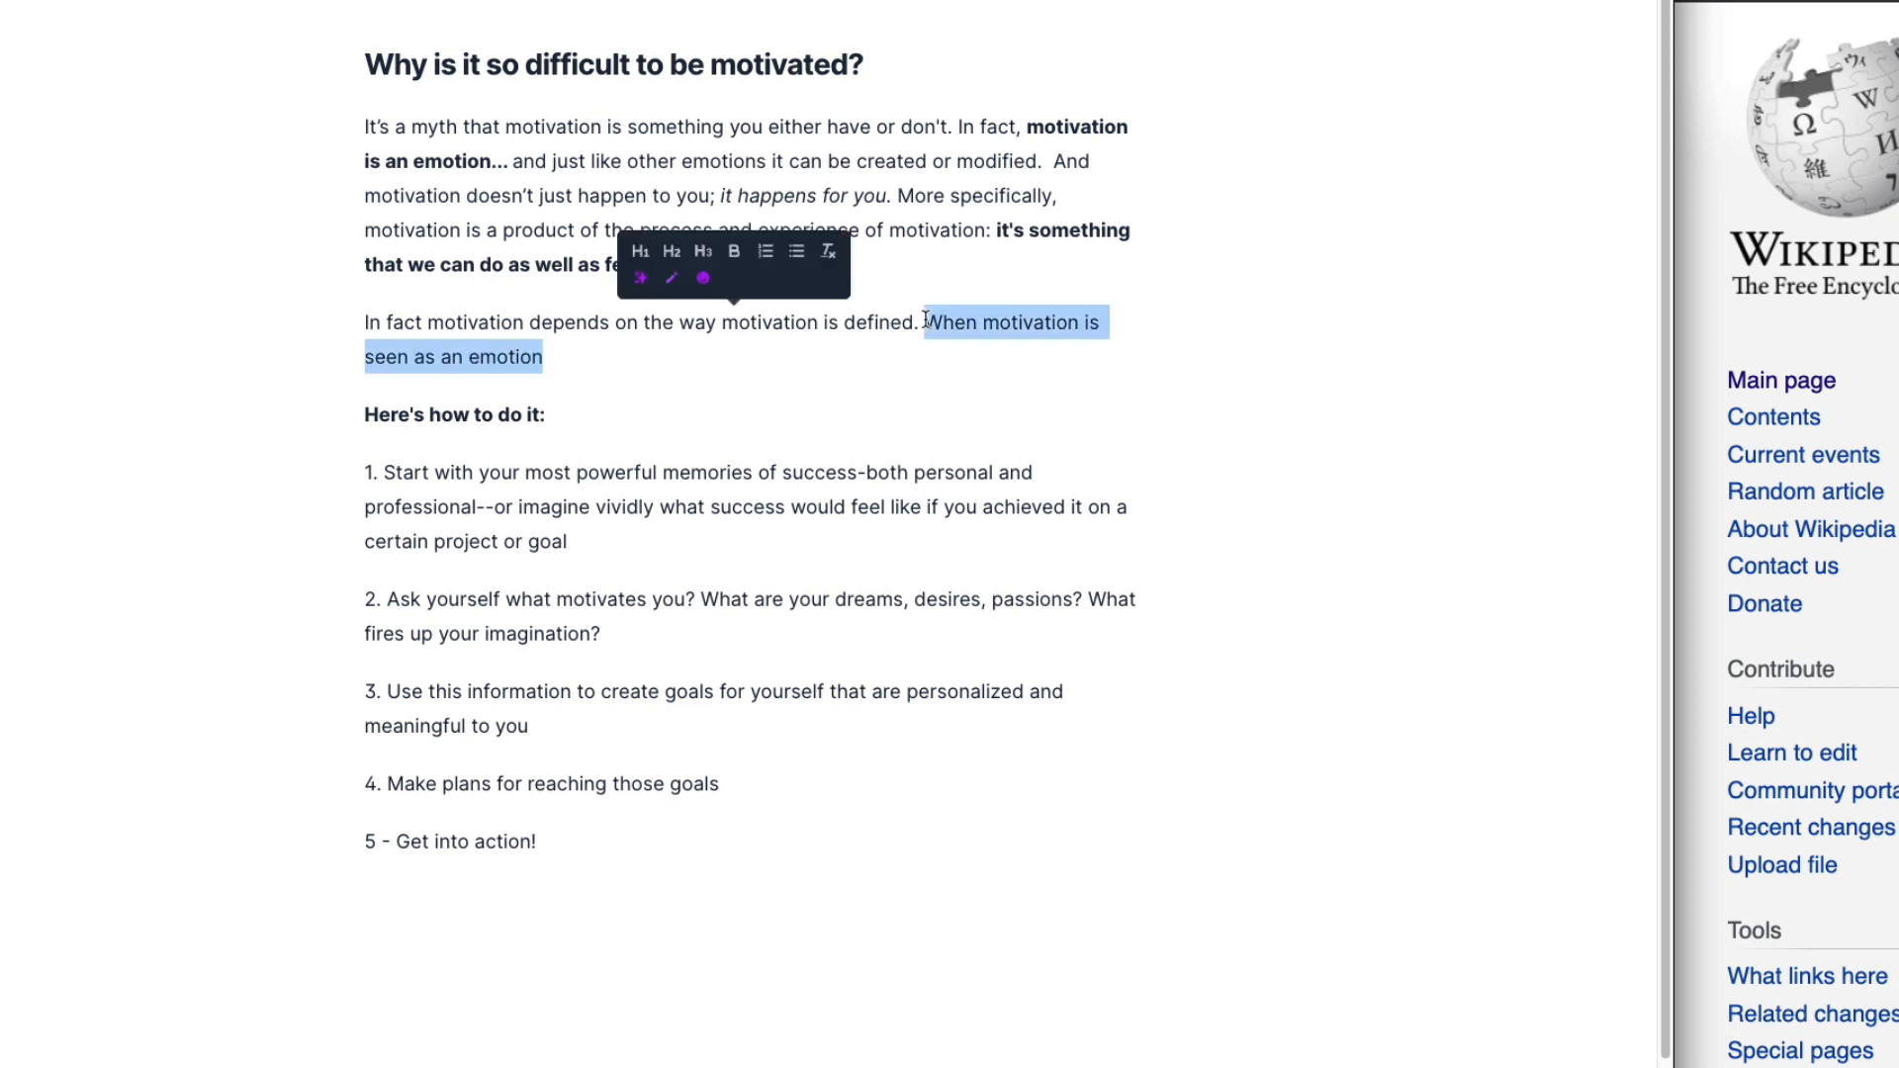
click(751, 366)
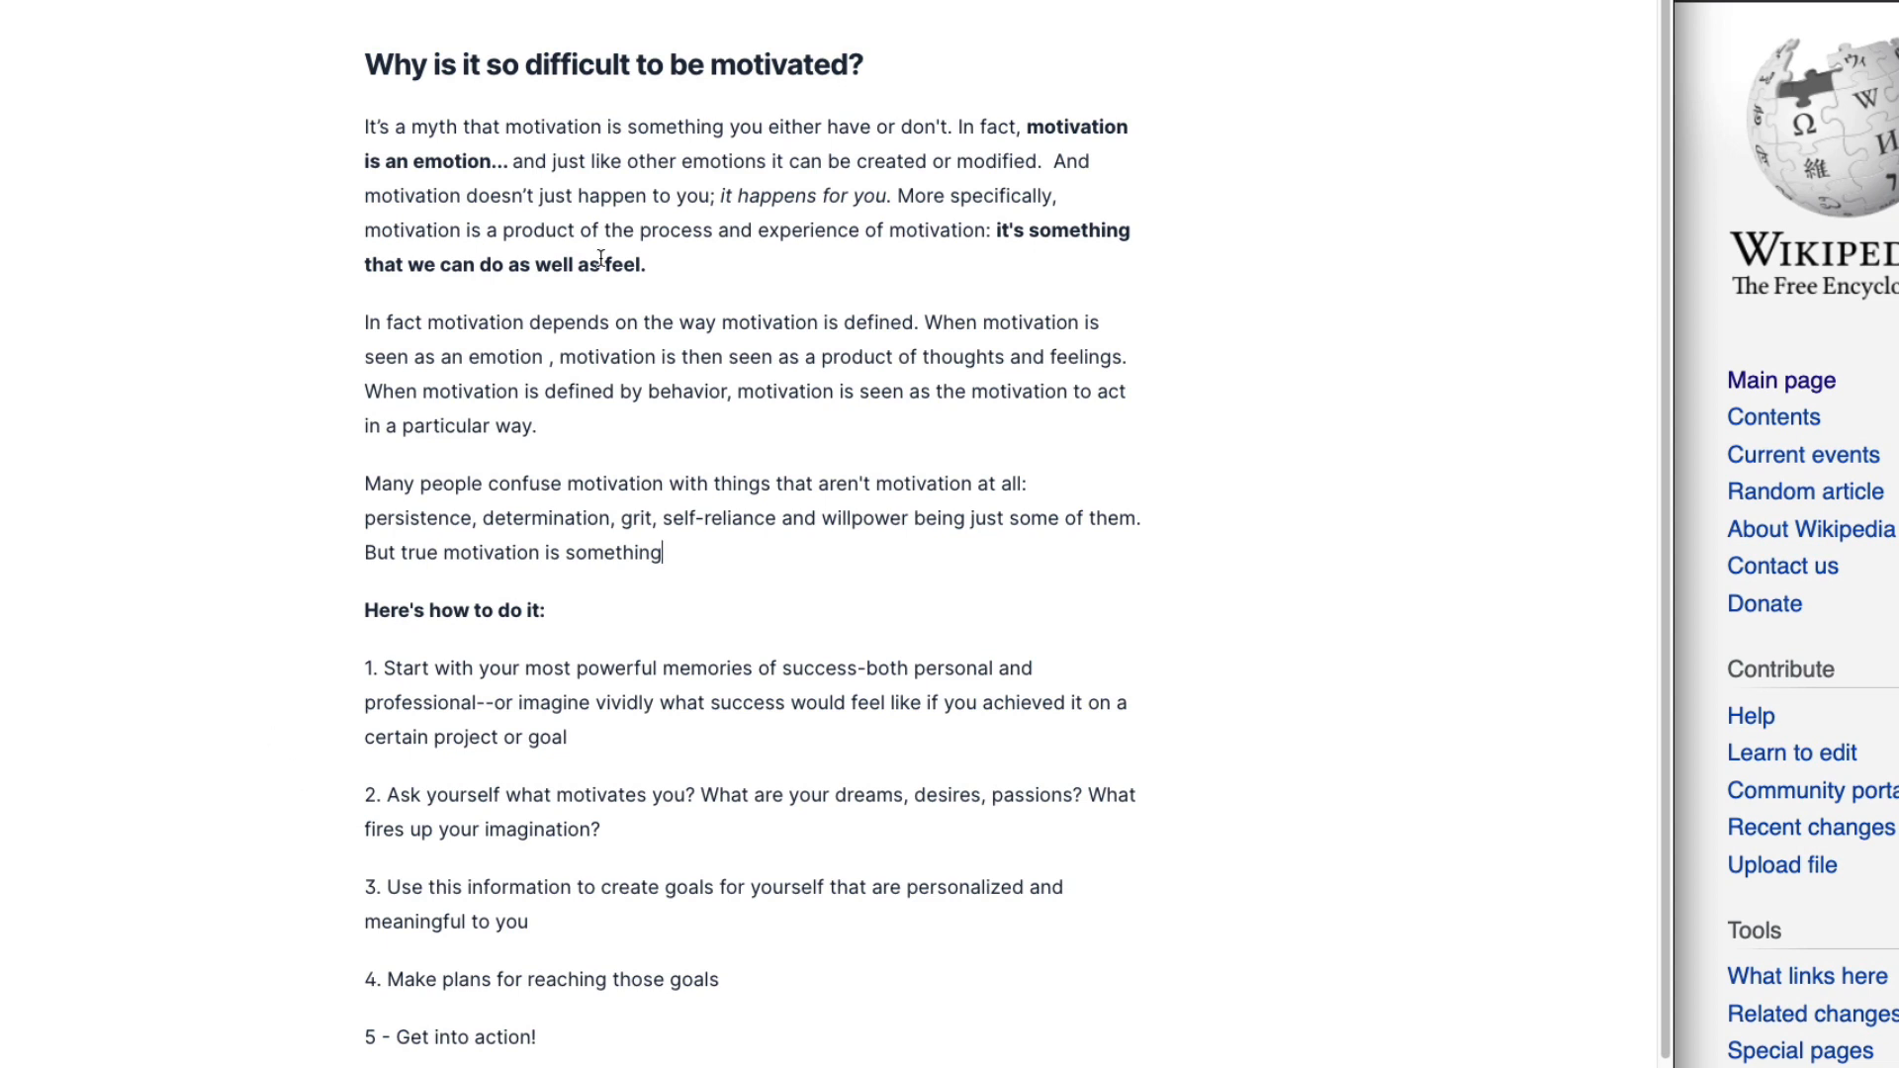
Step: Remove the extra space before the comma after "seen as an emotion" in the second paragraph
click(557, 358)
key(Left)
key(Left)
key(BackSpace)
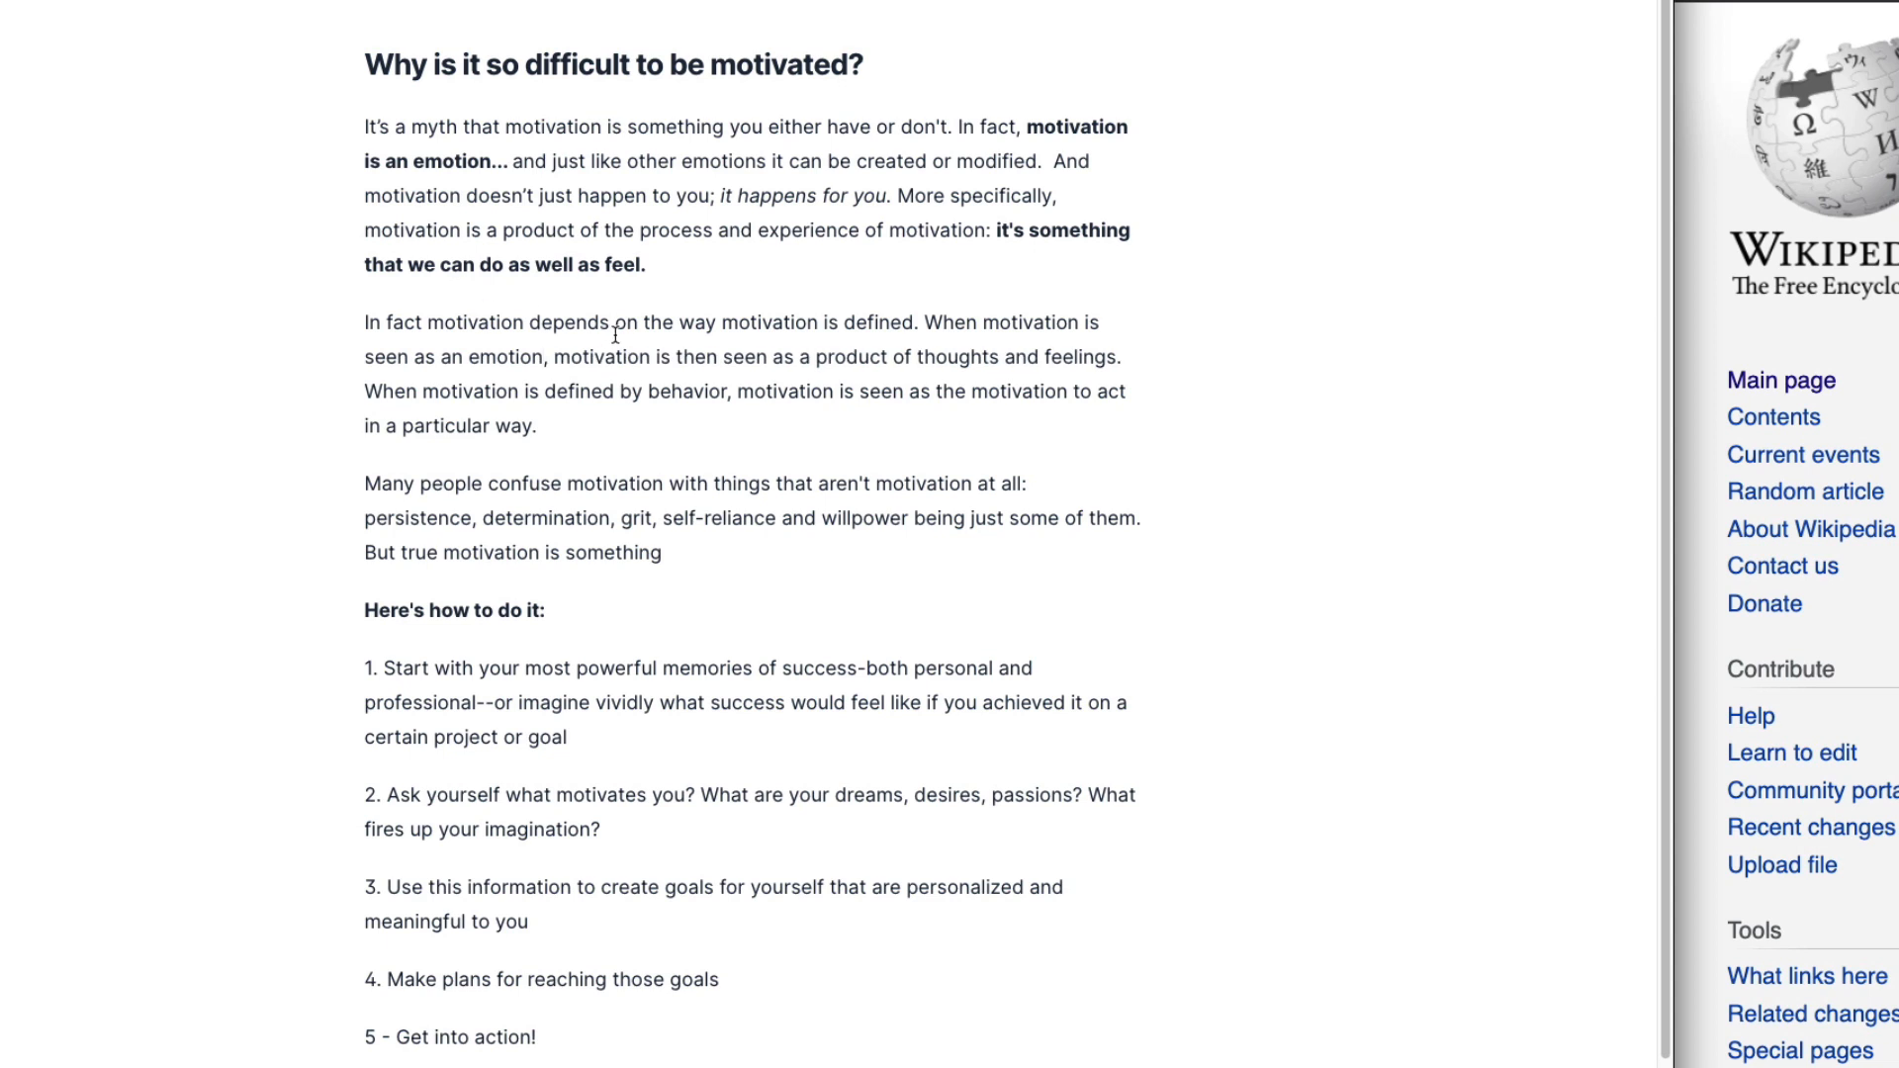
Step: Delete the sentence "In fact motivation depends on the way motivation is defined." from the second paragraph
click(921, 325)
drag(924, 322, 324, 325)
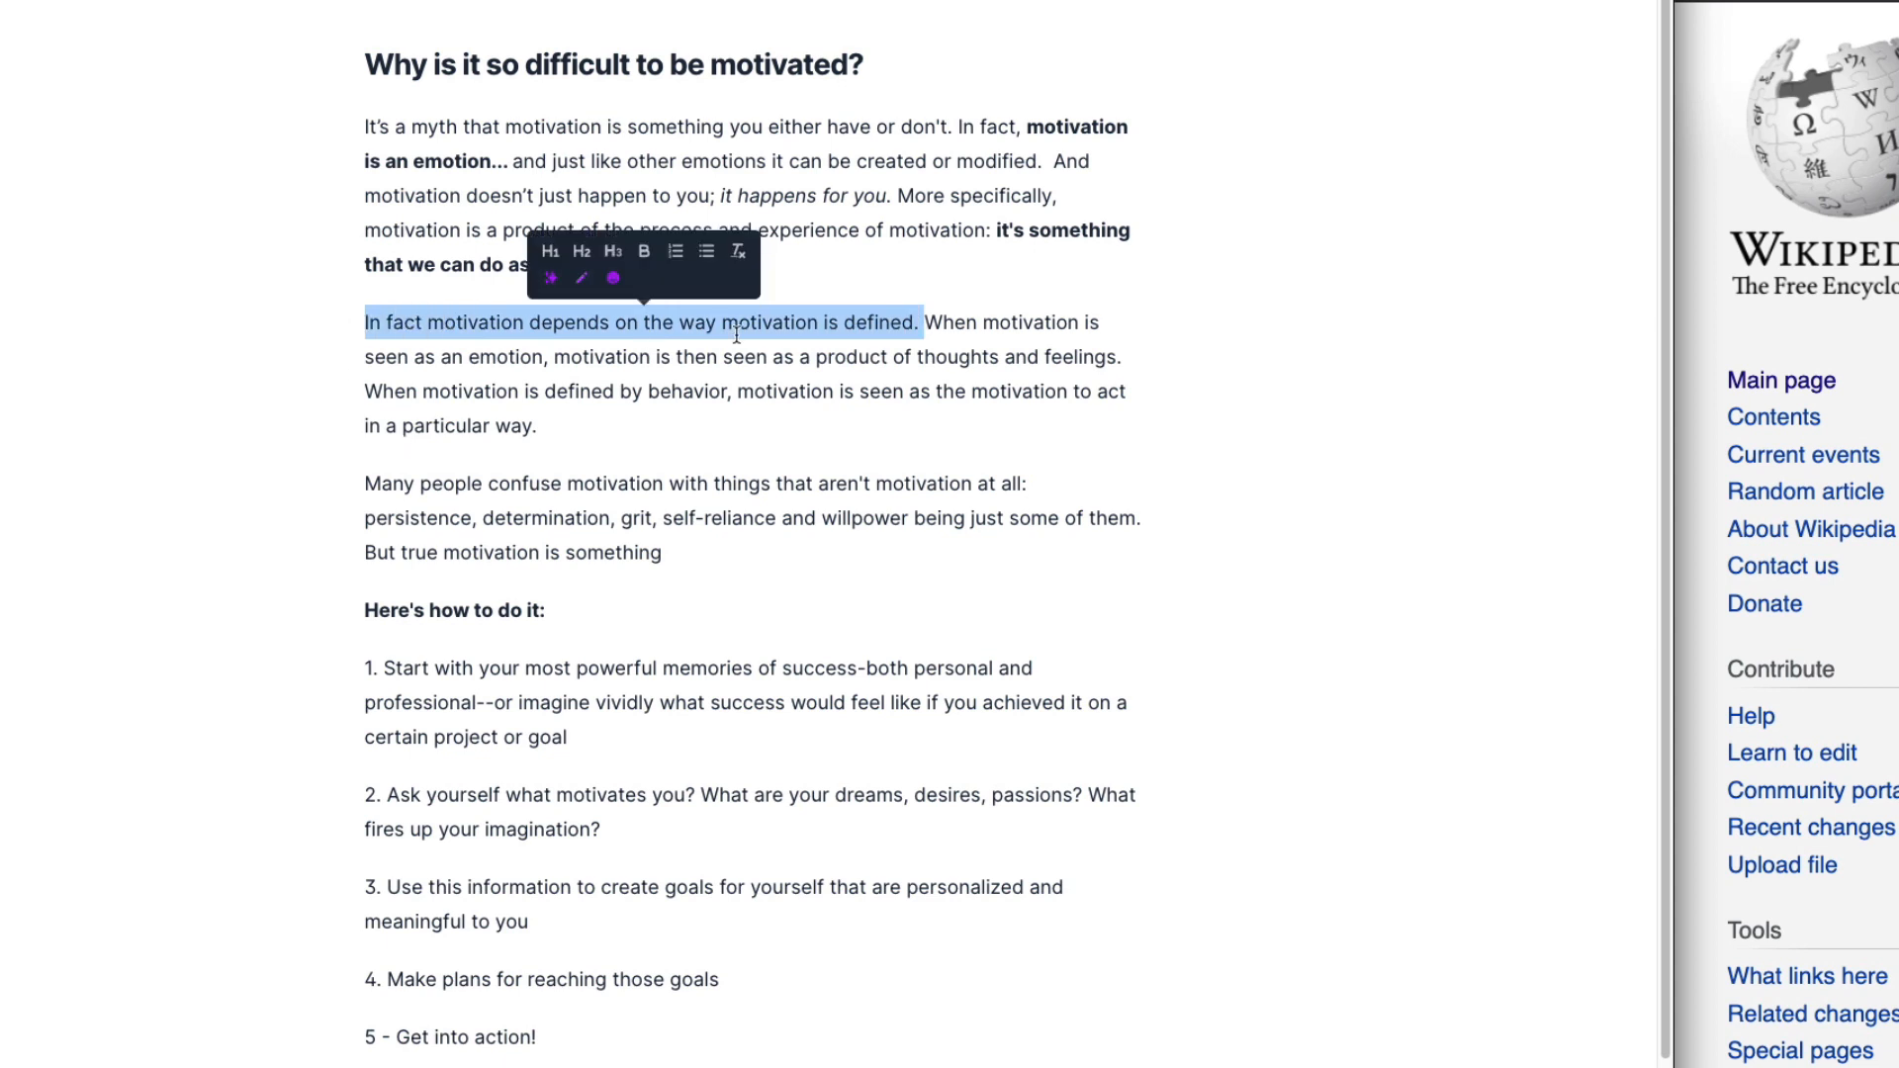
key(BackSpace)
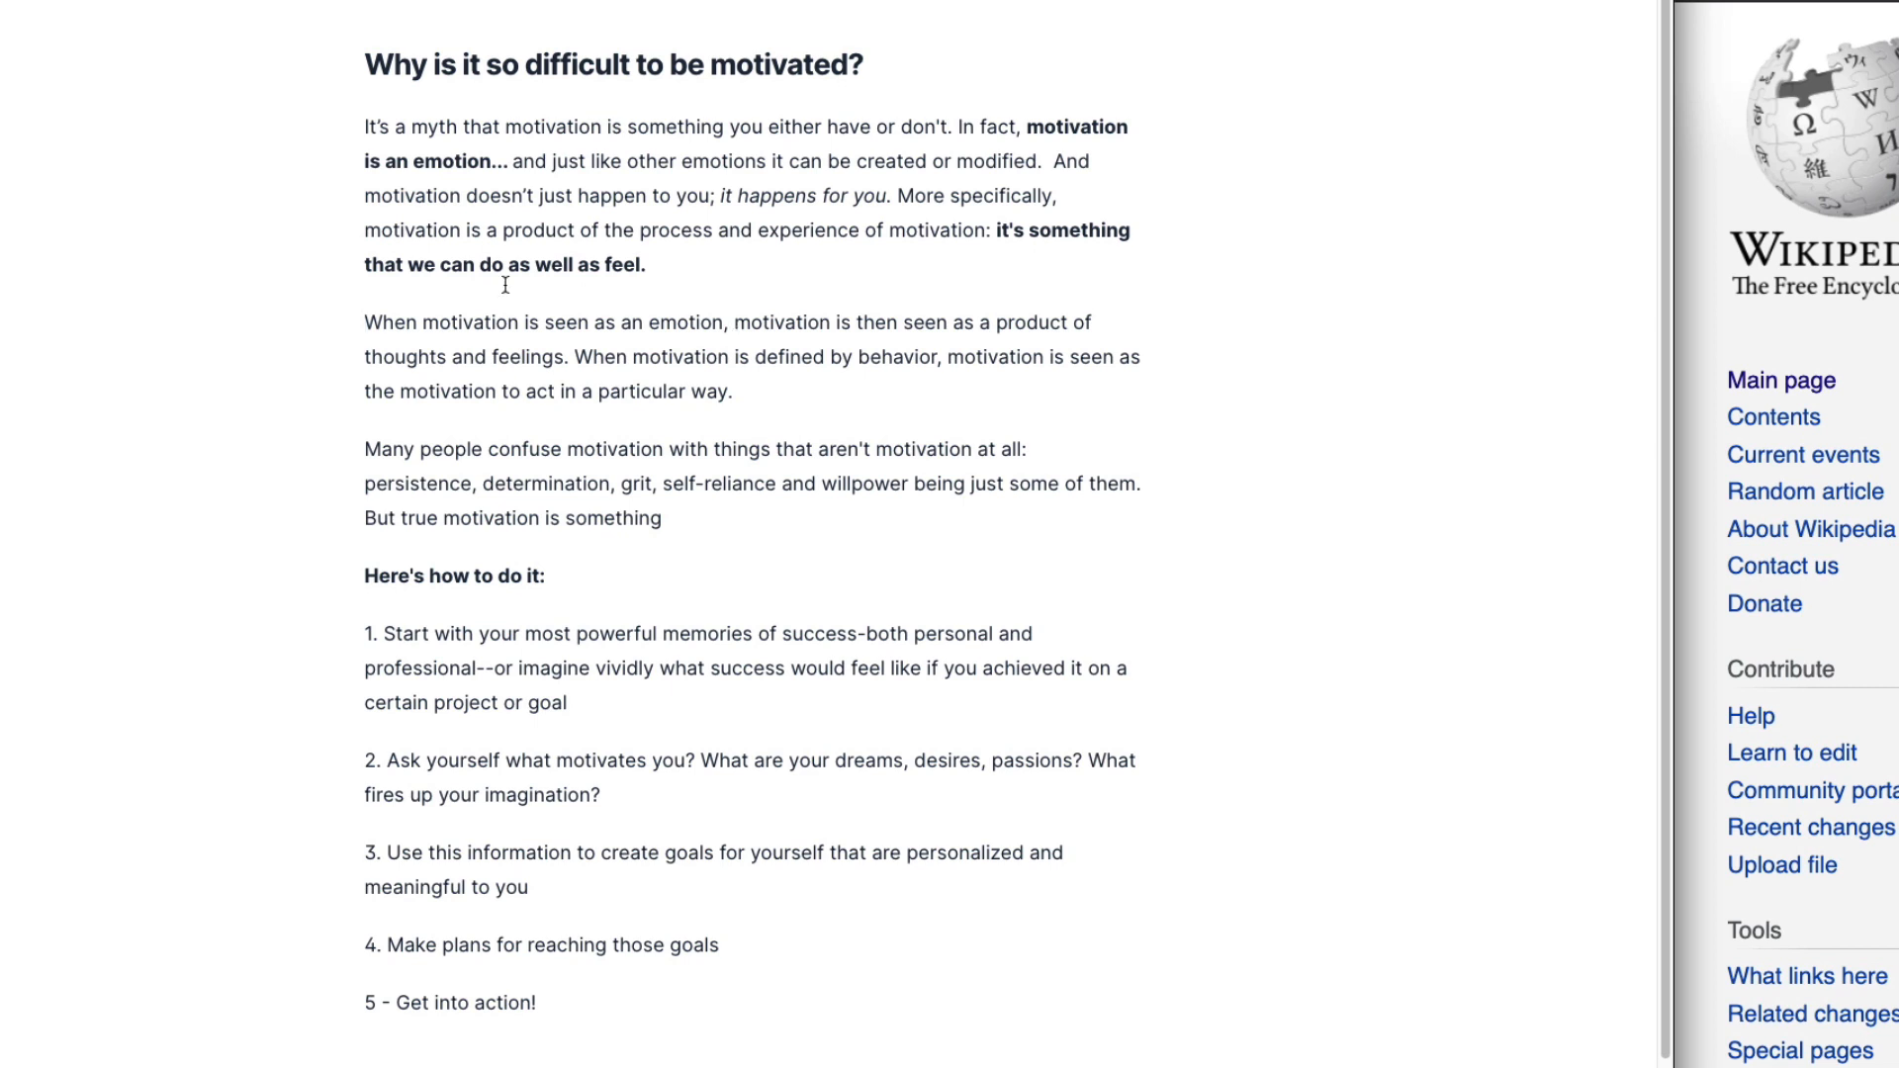
Step: In the second paragraph's first sentence, replace "motivation" after the comma with "it" and italicize the word "product"
click(738, 327)
drag(740, 327, 824, 328)
text(it)
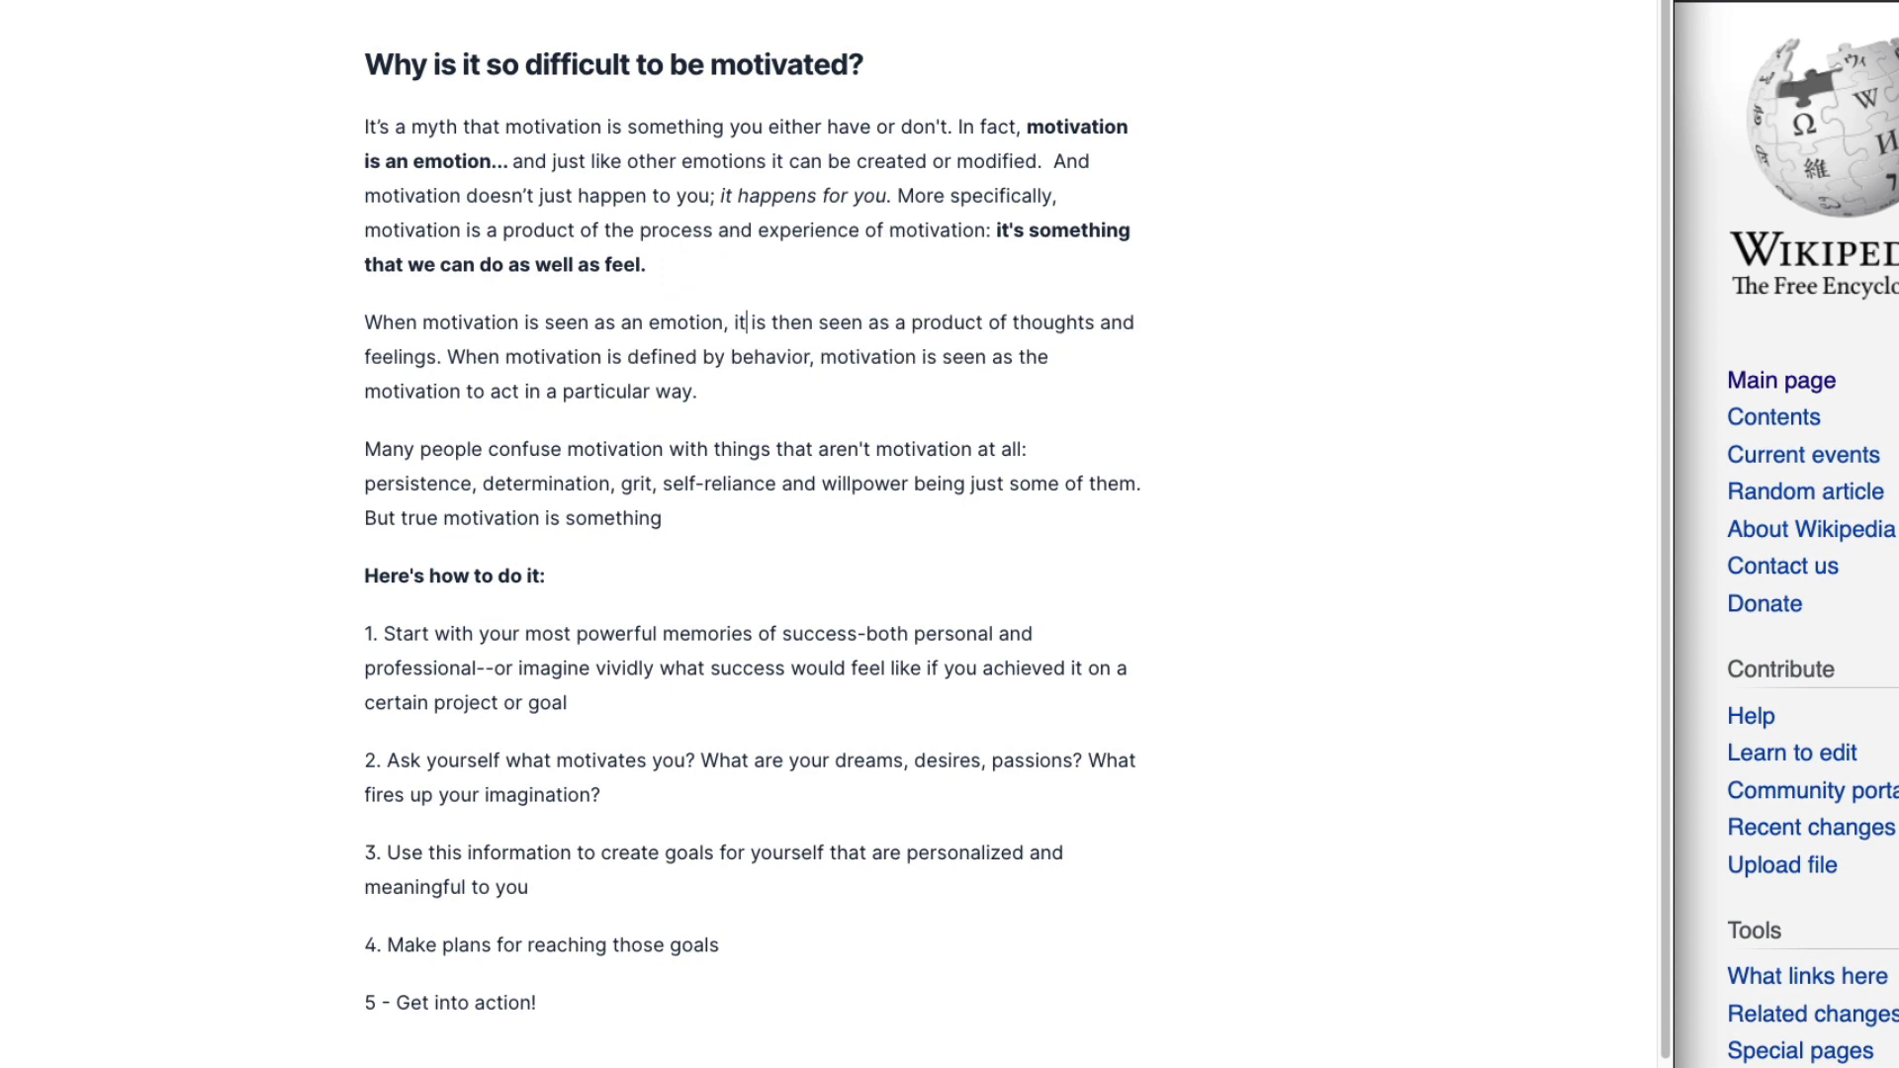
double_click(927, 326)
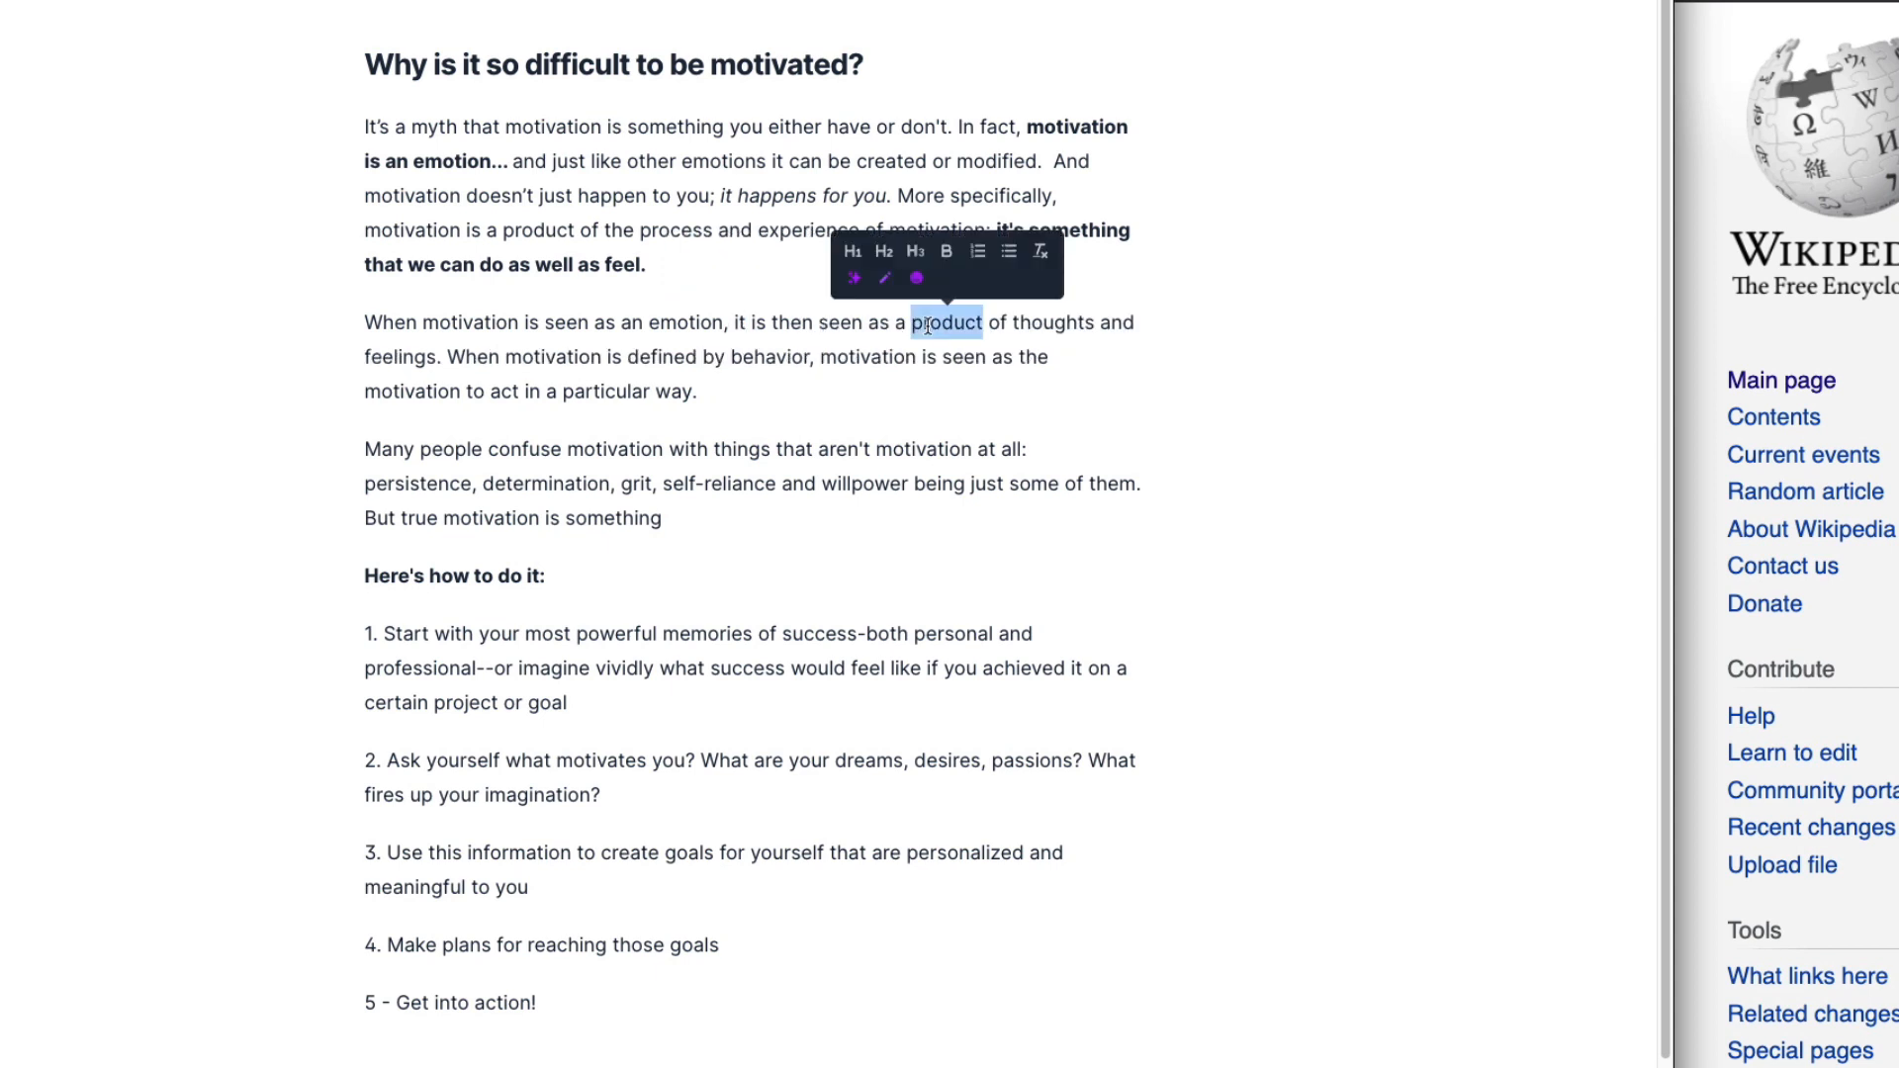
key(ctrl+i)
click(1016, 327)
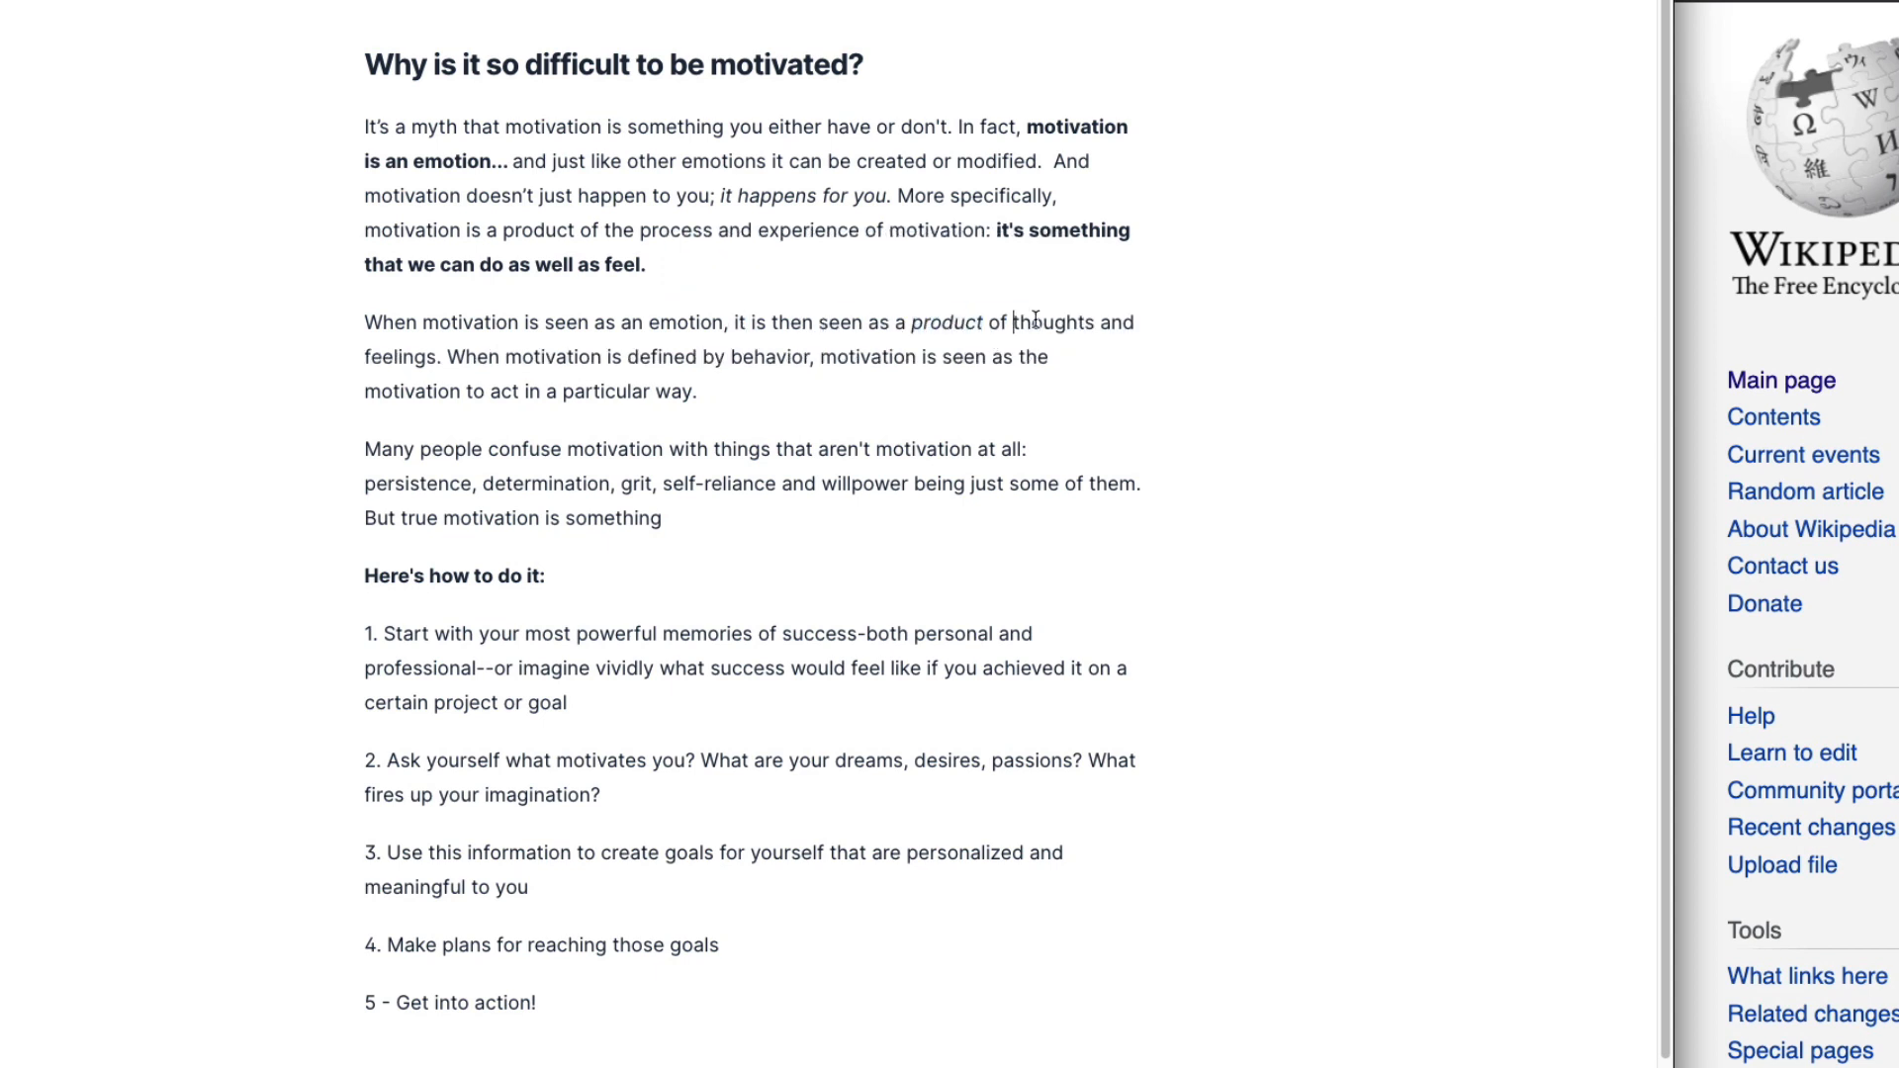
Step: Change "motivation is seen" to "it's seen" after "defined by behavior," in the second paragraph
drag(446, 356, 700, 358)
click(788, 358)
text(,)
double_click(887, 358)
text(it's)
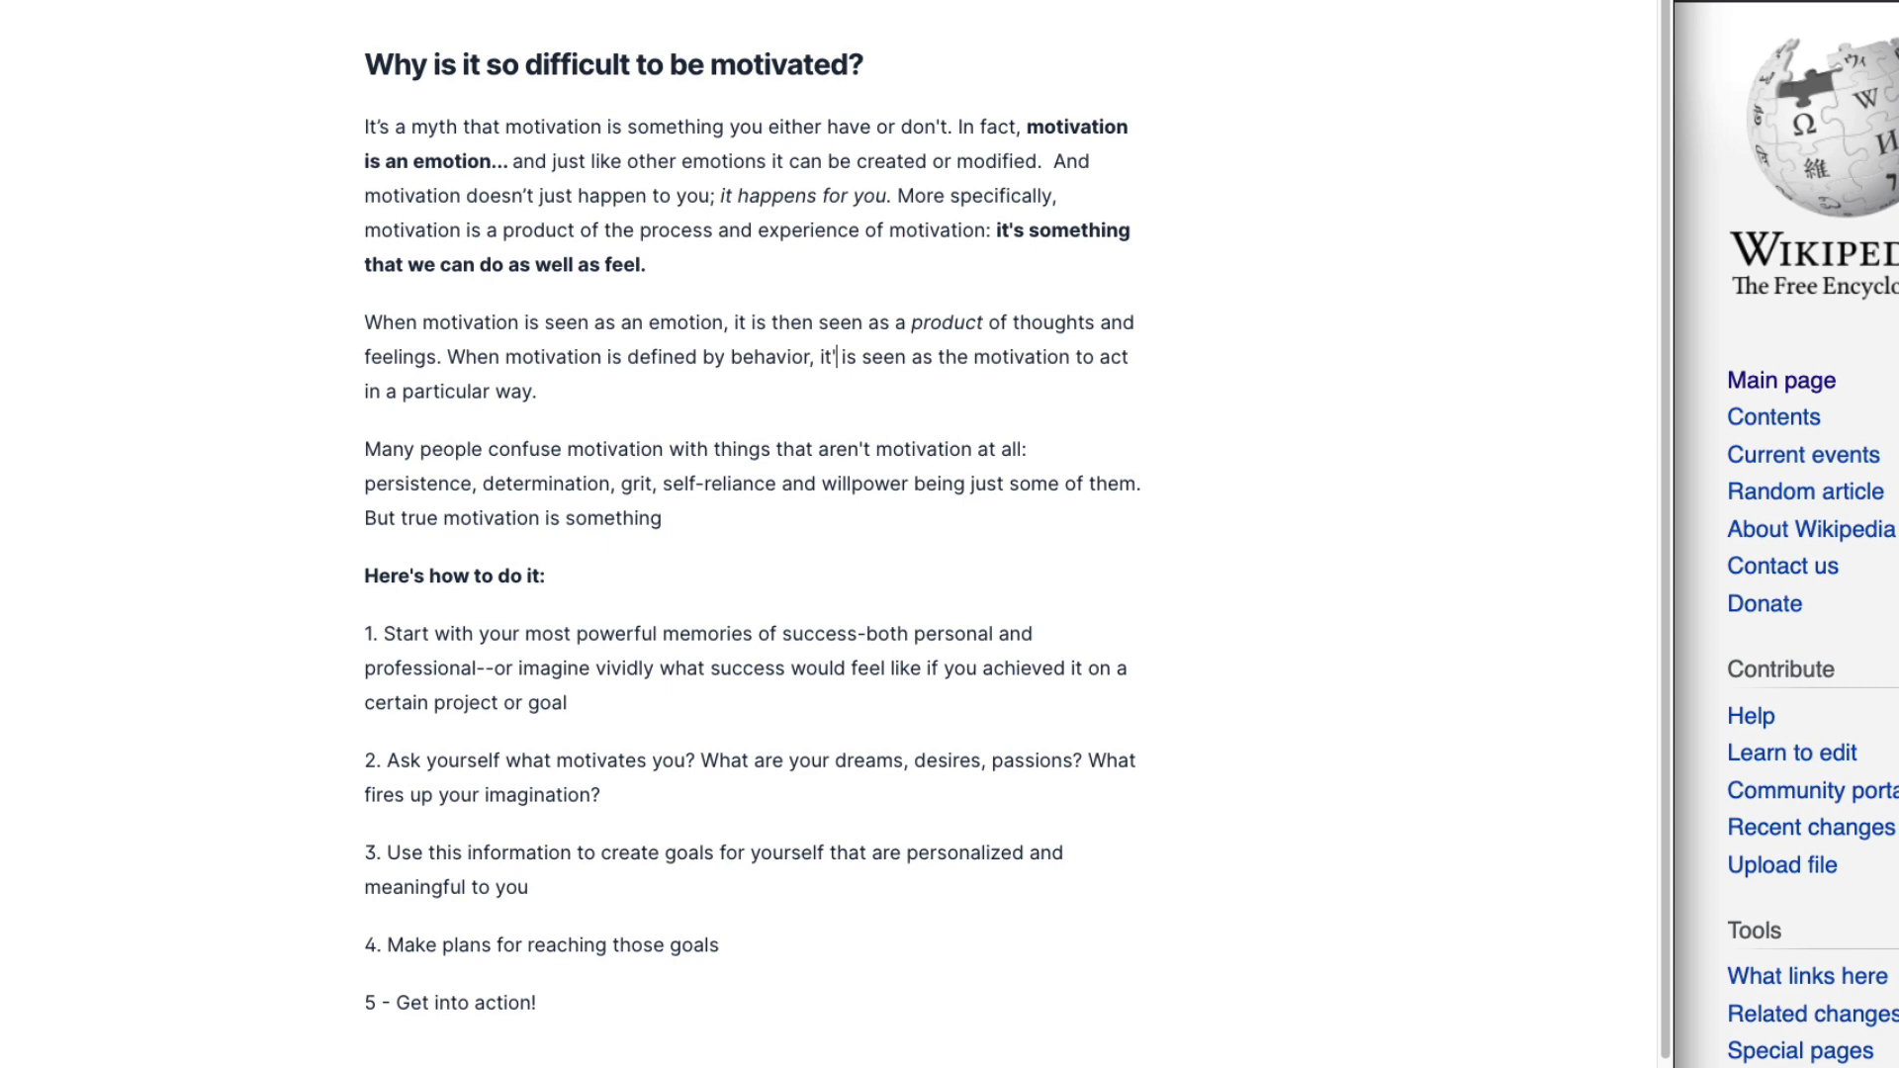
key(alt+shift+Right)
key(BackSpace)
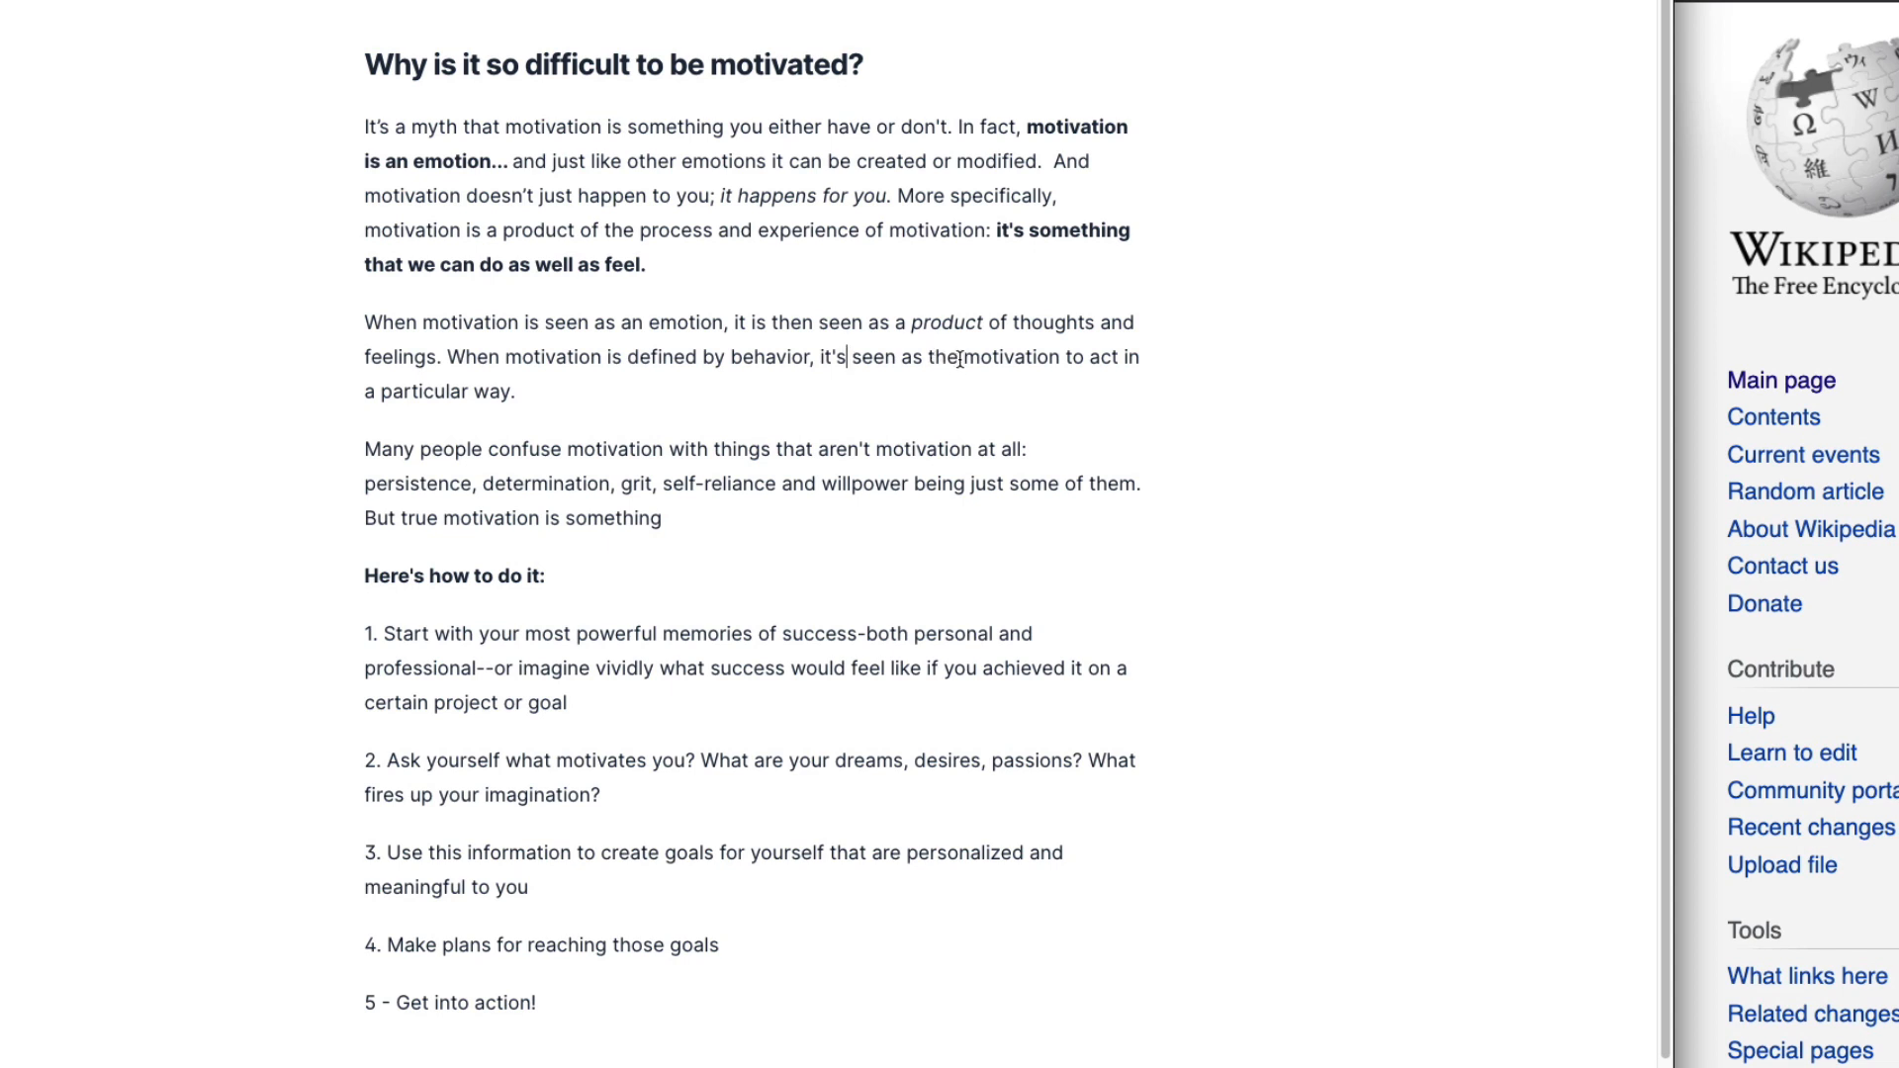
Step: Make "act in a particular way" bold at the end of the second paragraph
drag(1091, 357, 512, 394)
key(ctrl+b)
click(576, 498)
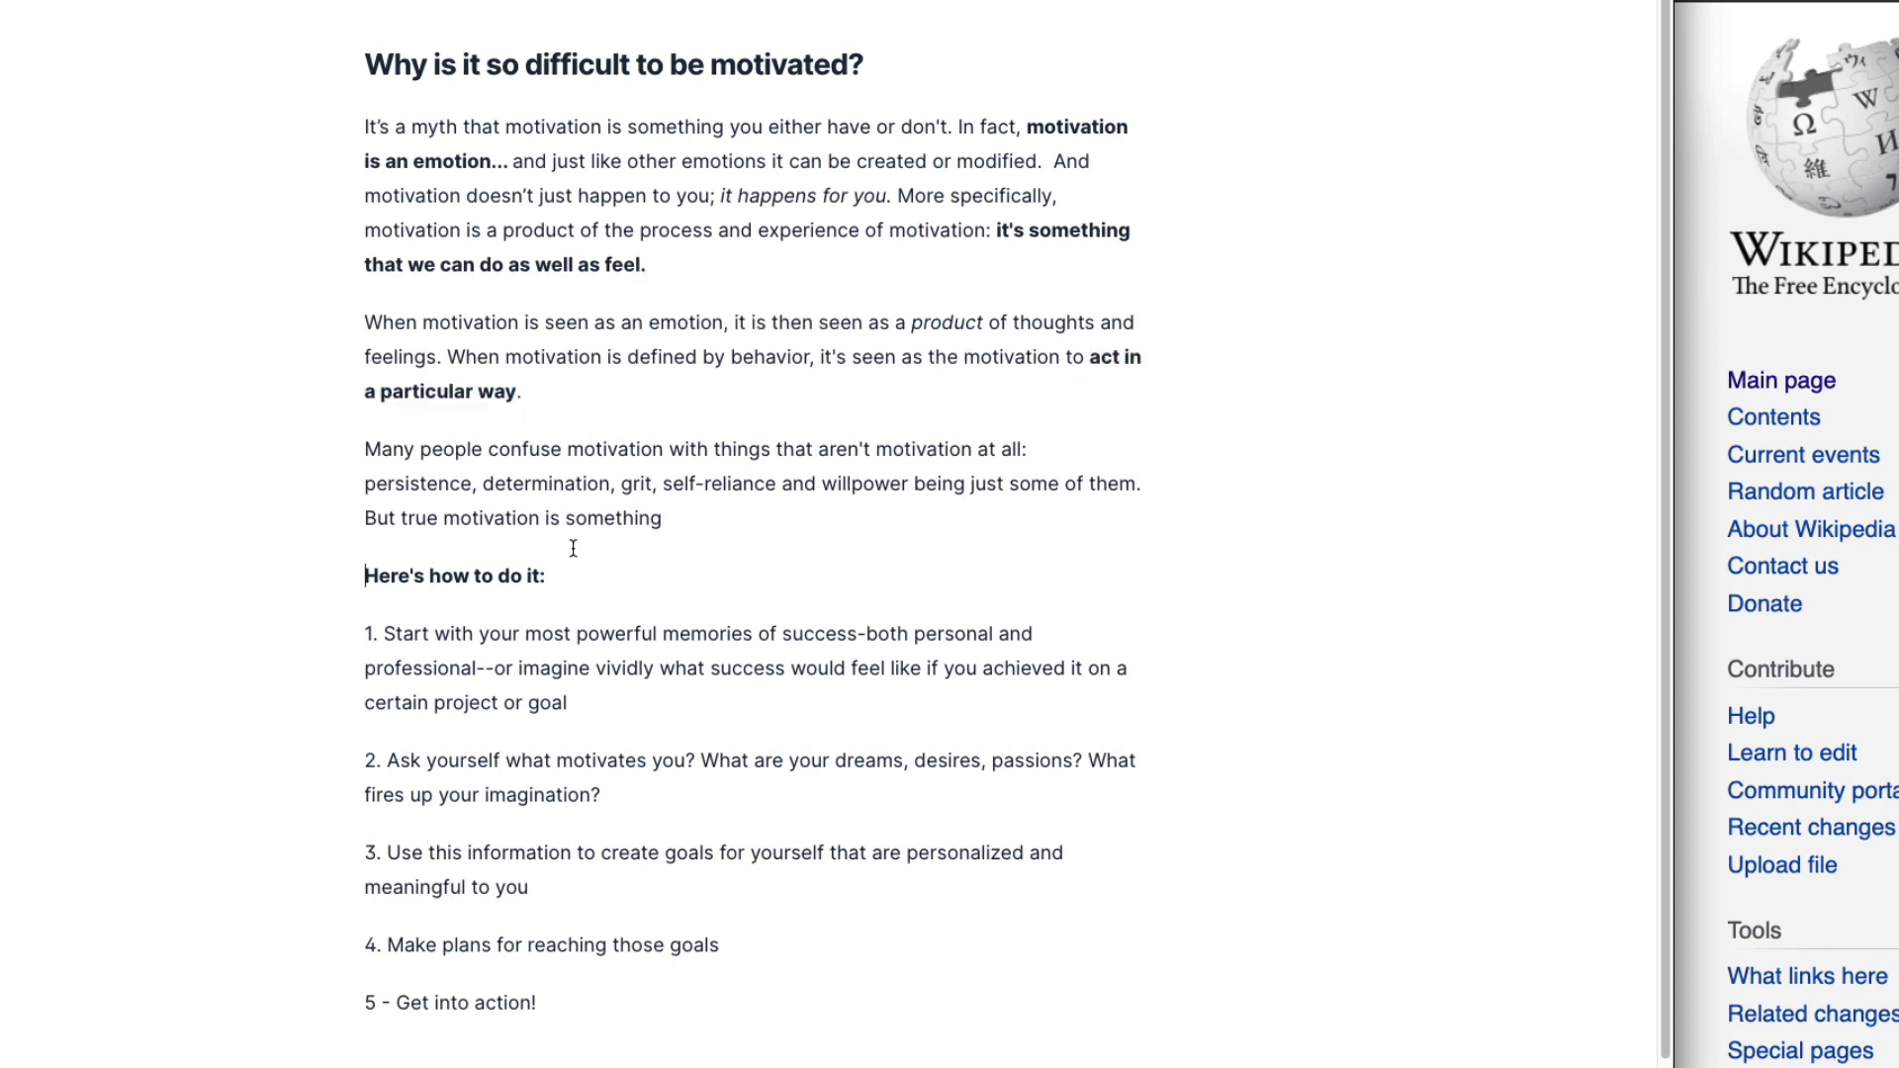
Step: Delete "something" after "But true motivation is" in the third paragraph and have Jarvis generate the rest of it
drag(364, 454, 1162, 485)
click(944, 519)
drag(735, 527, 106, 530)
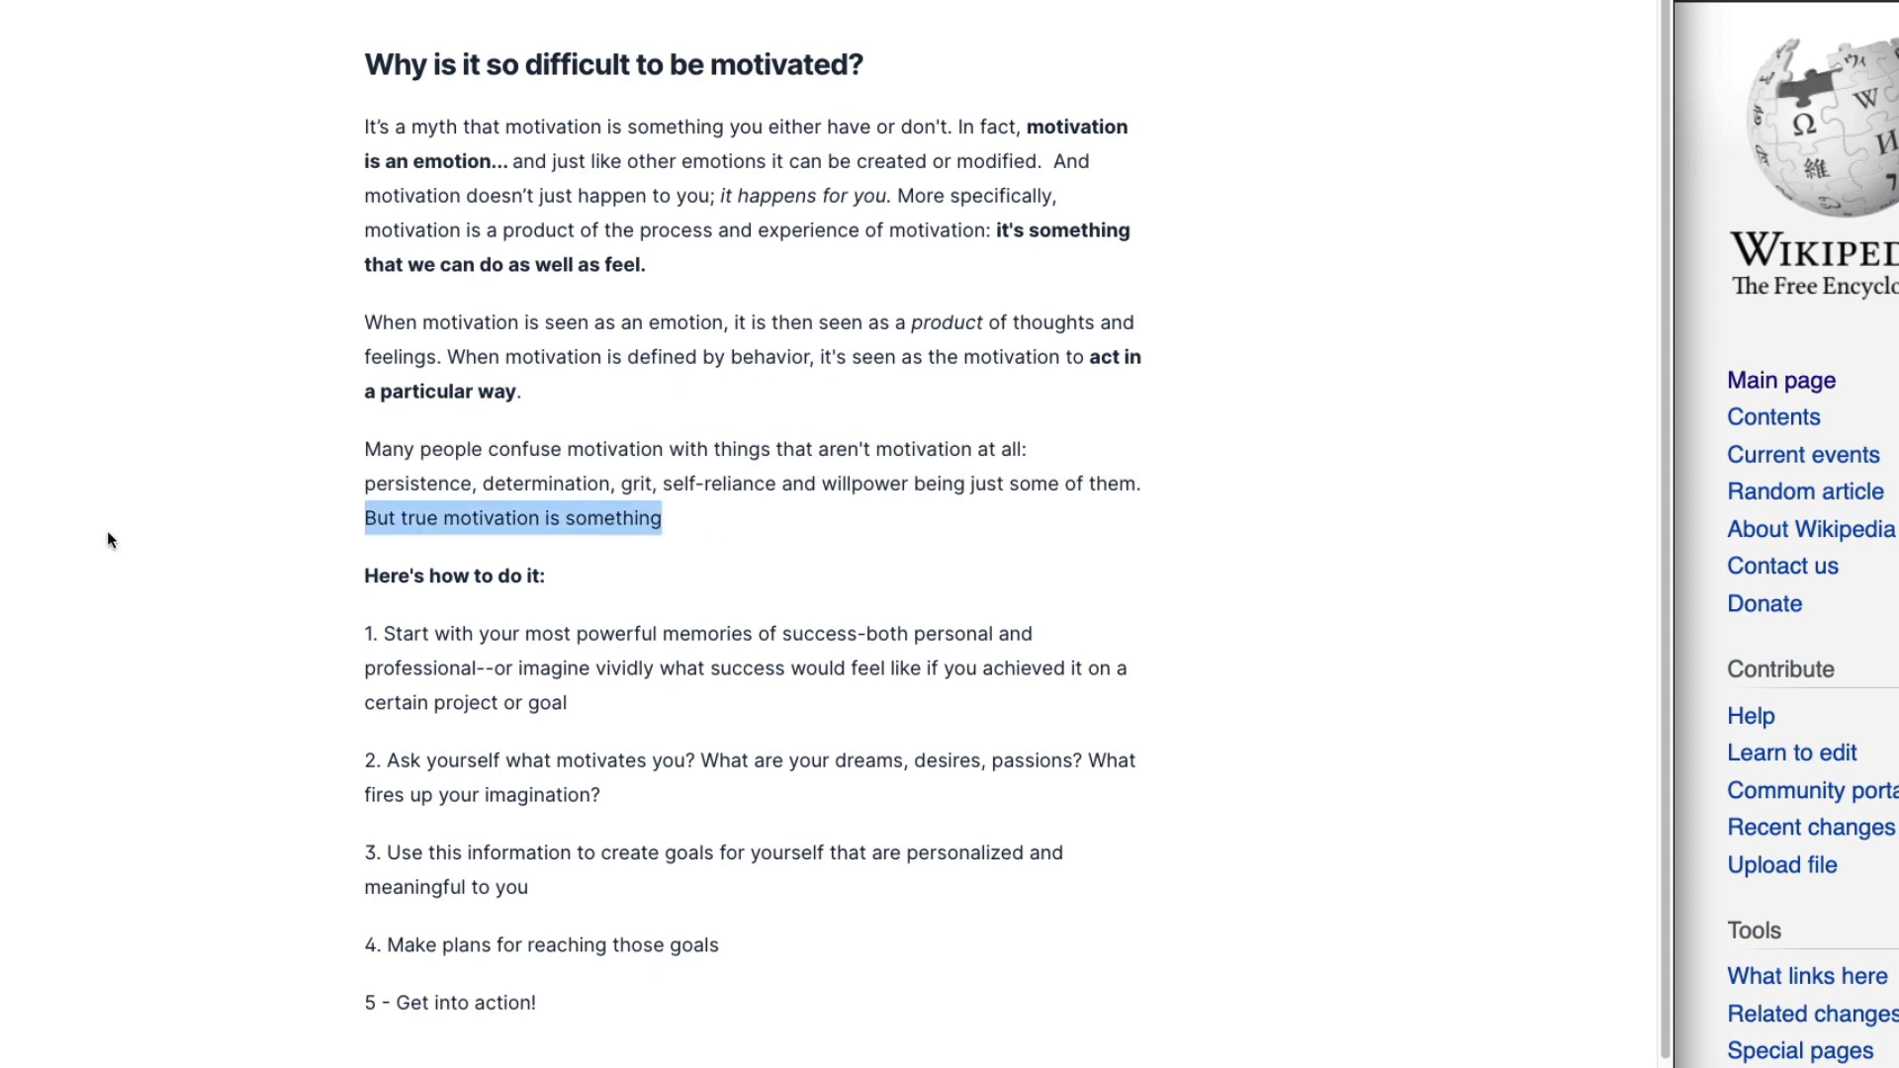
click(534, 517)
double_click(567, 521)
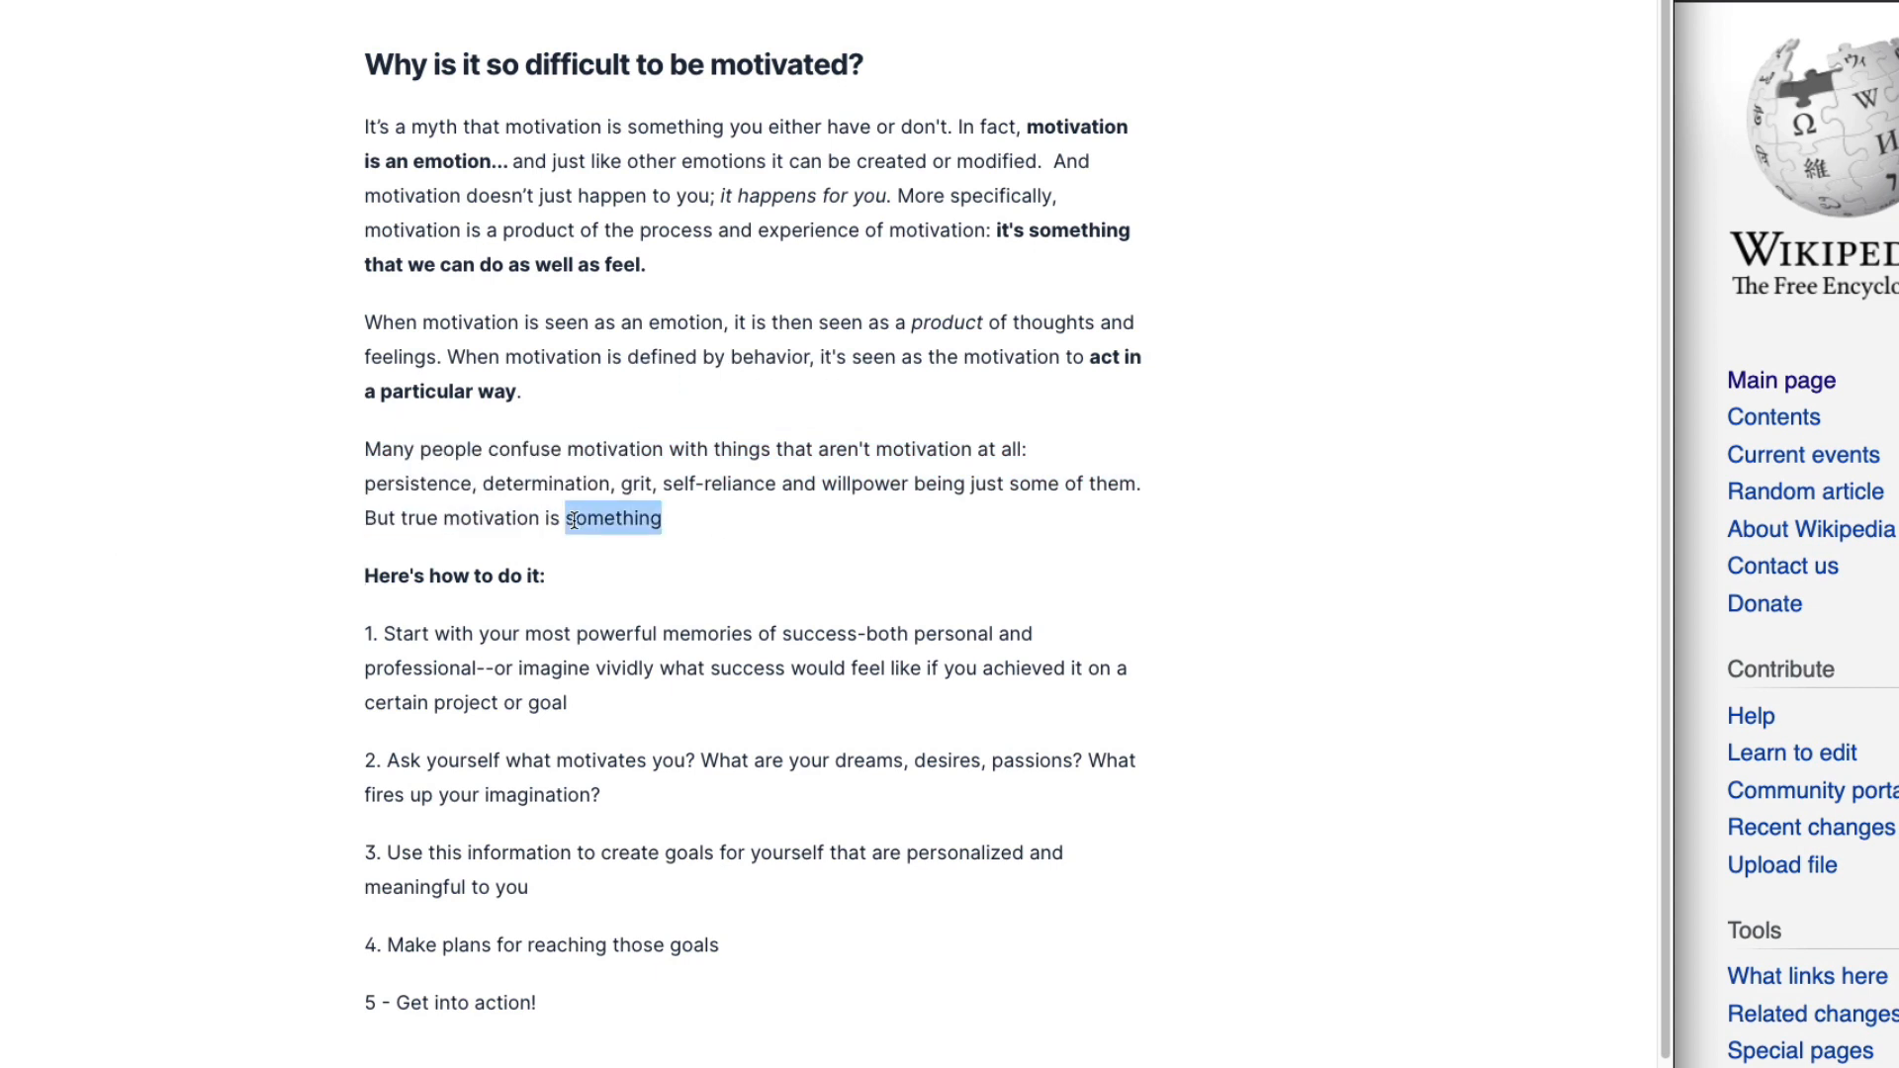
key(BackSpace)
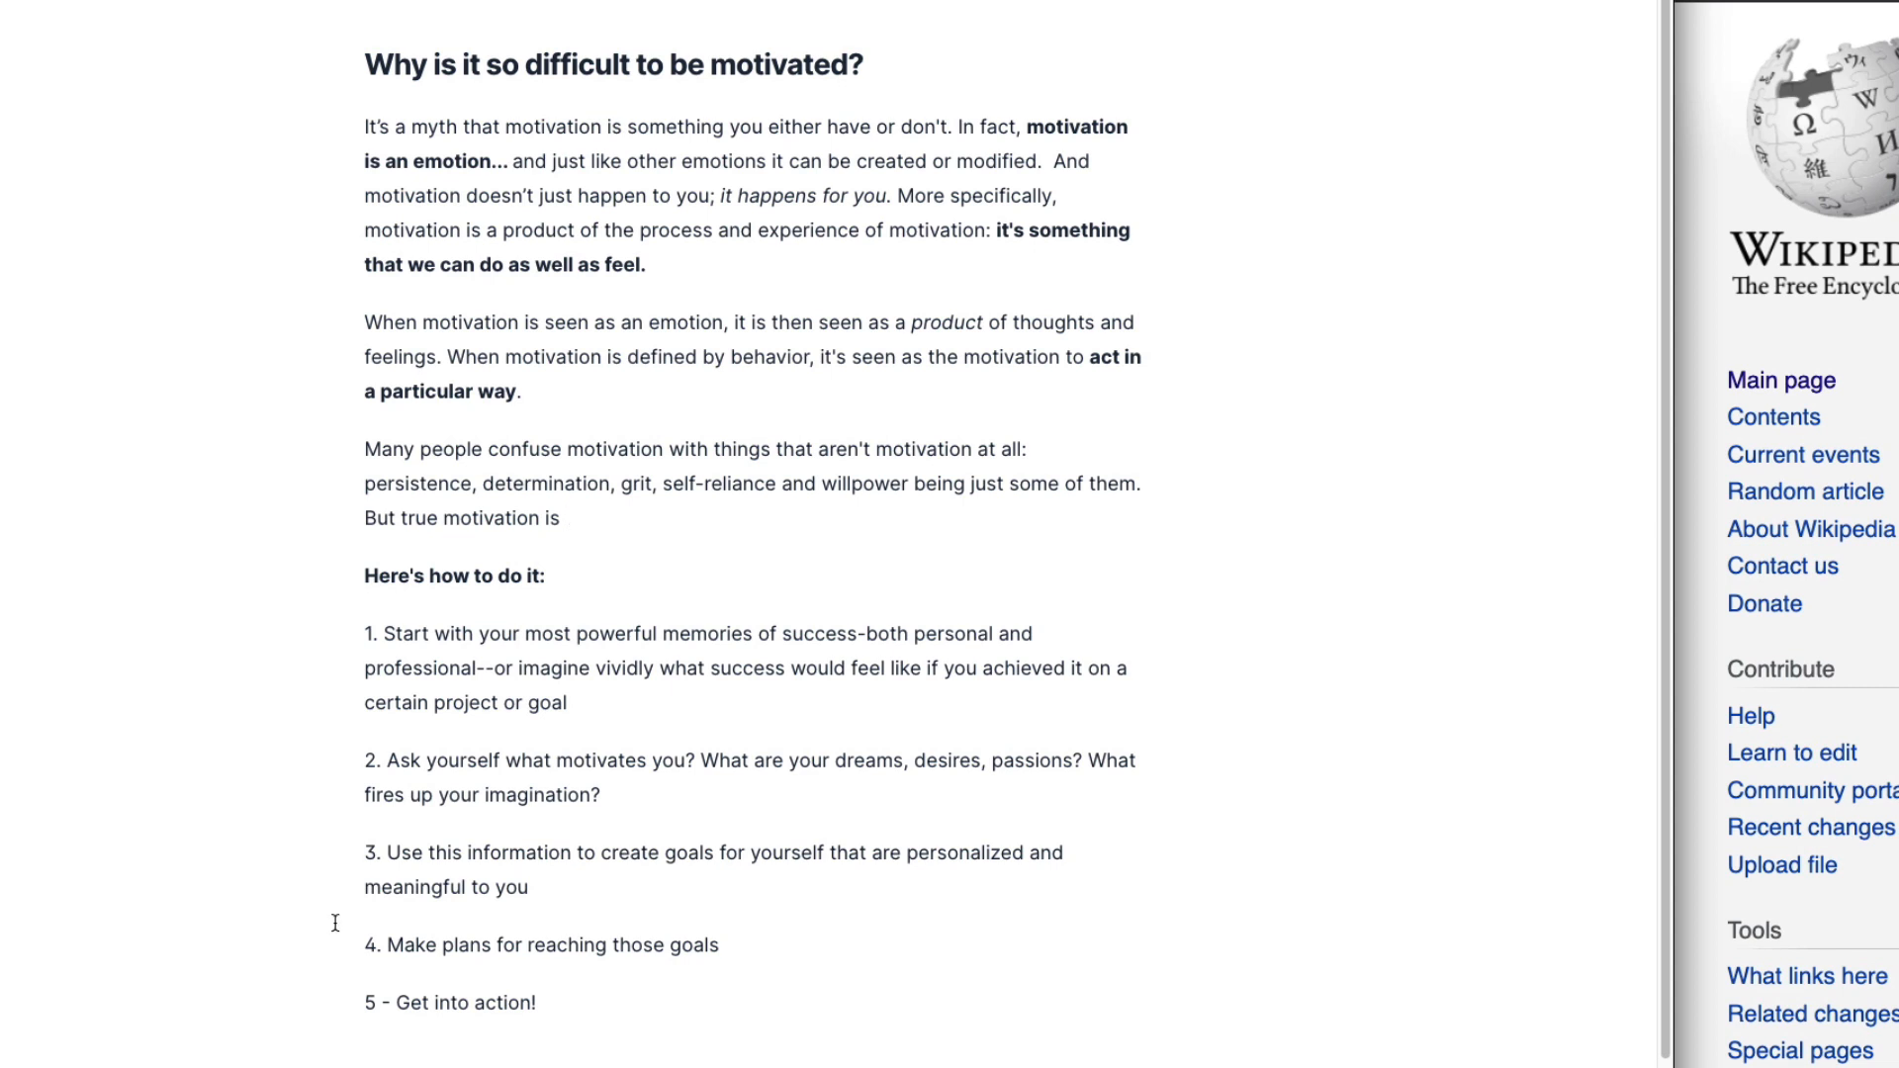
text(actually the opposite of these things. motivation is a feeling that contributes to, or motivation is an emotion than leads to action. motivation)
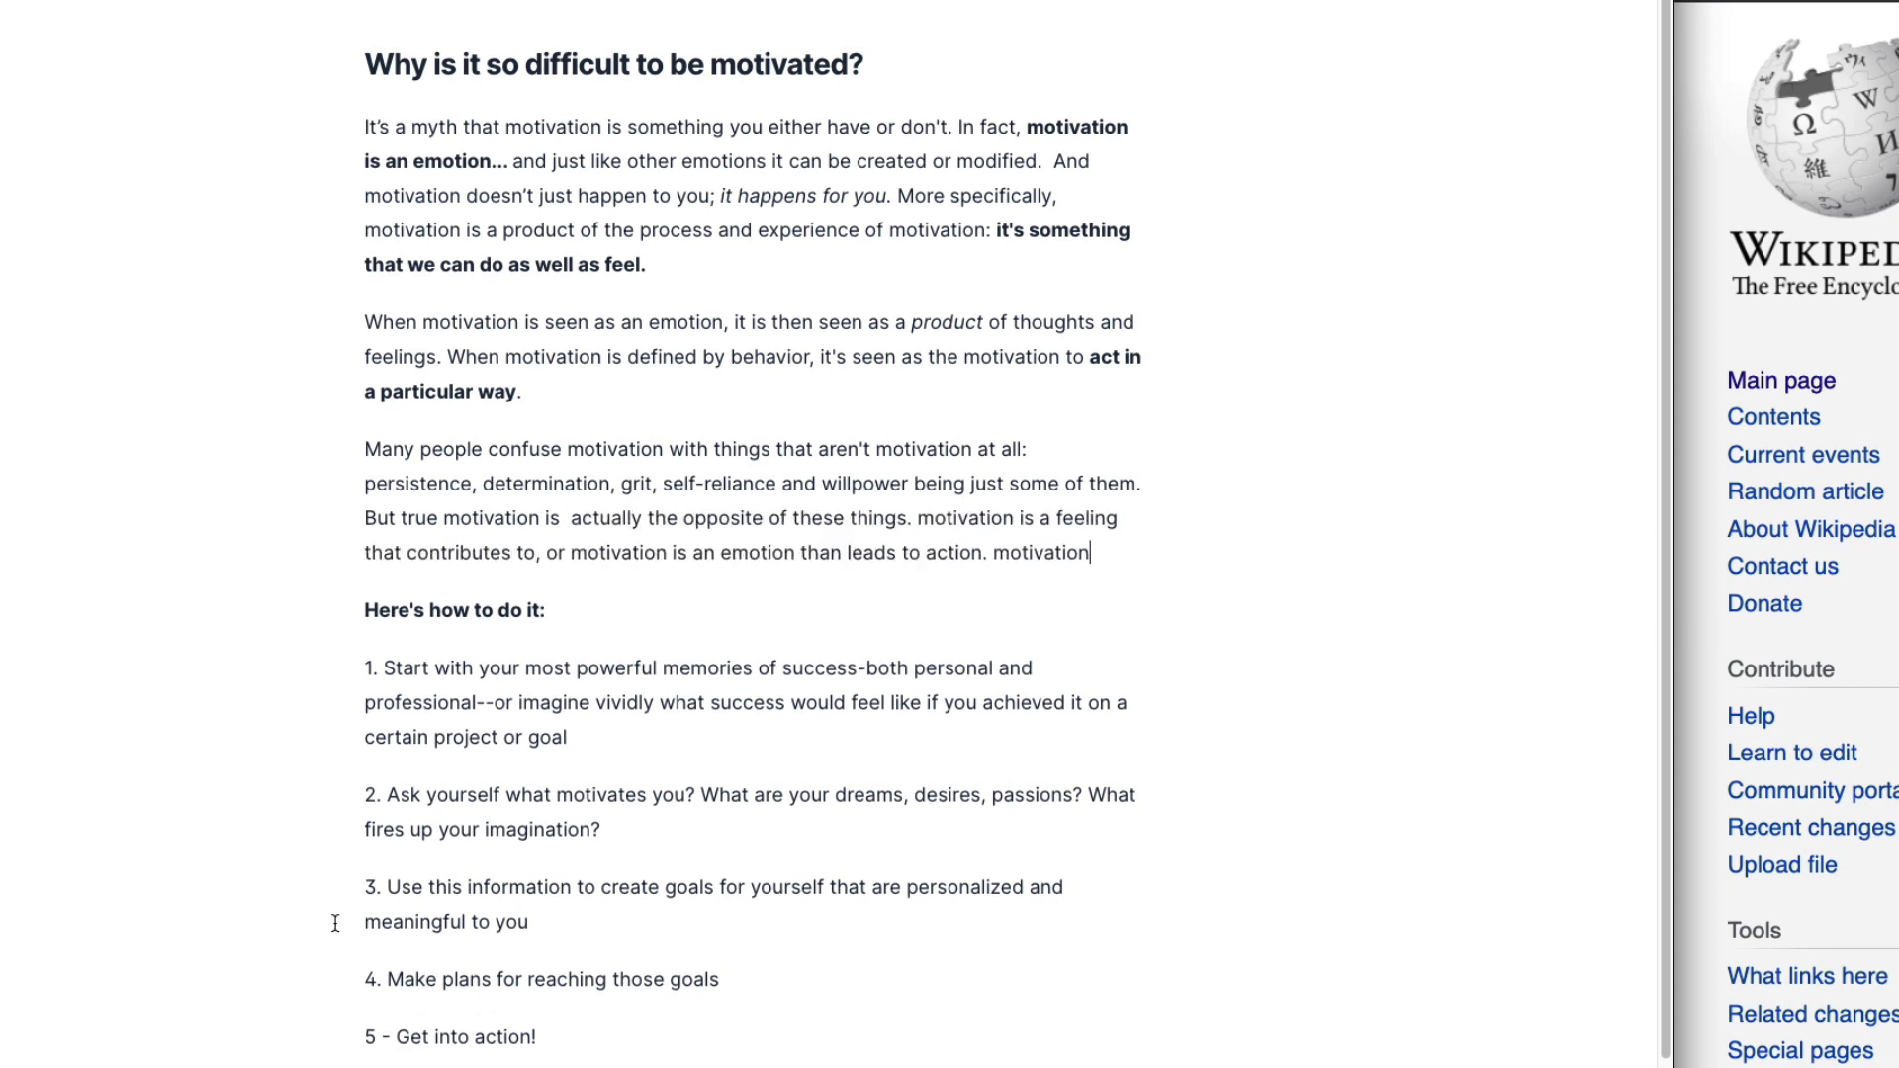
text( isn't something you do; it's something that happens to you. motivation isn't power or strength, but rather vulnerability and openness. motivation doesn't come through planning alone – motivation comes when we chill out!)
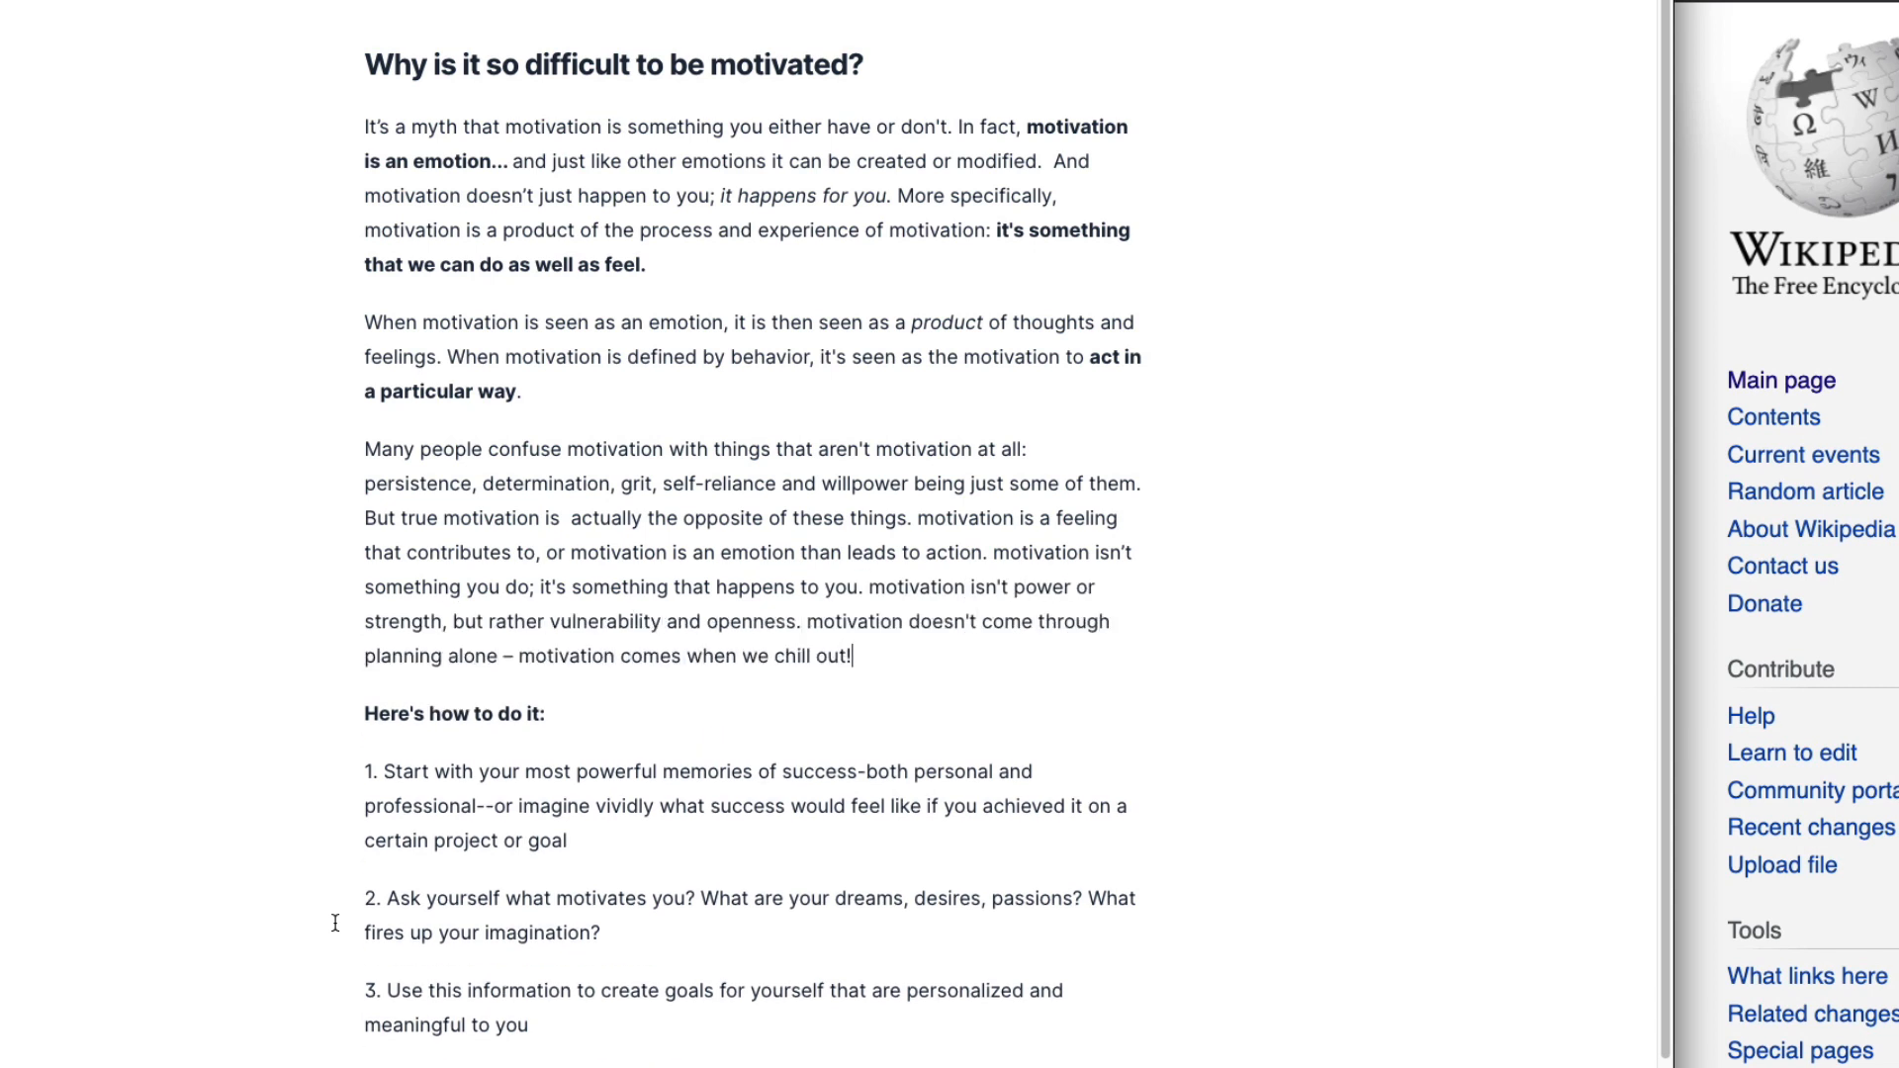
Step: Remove the extra space before "actually" in the third paragraph and italicize that word
drag(365, 517, 707, 517)
click(585, 517)
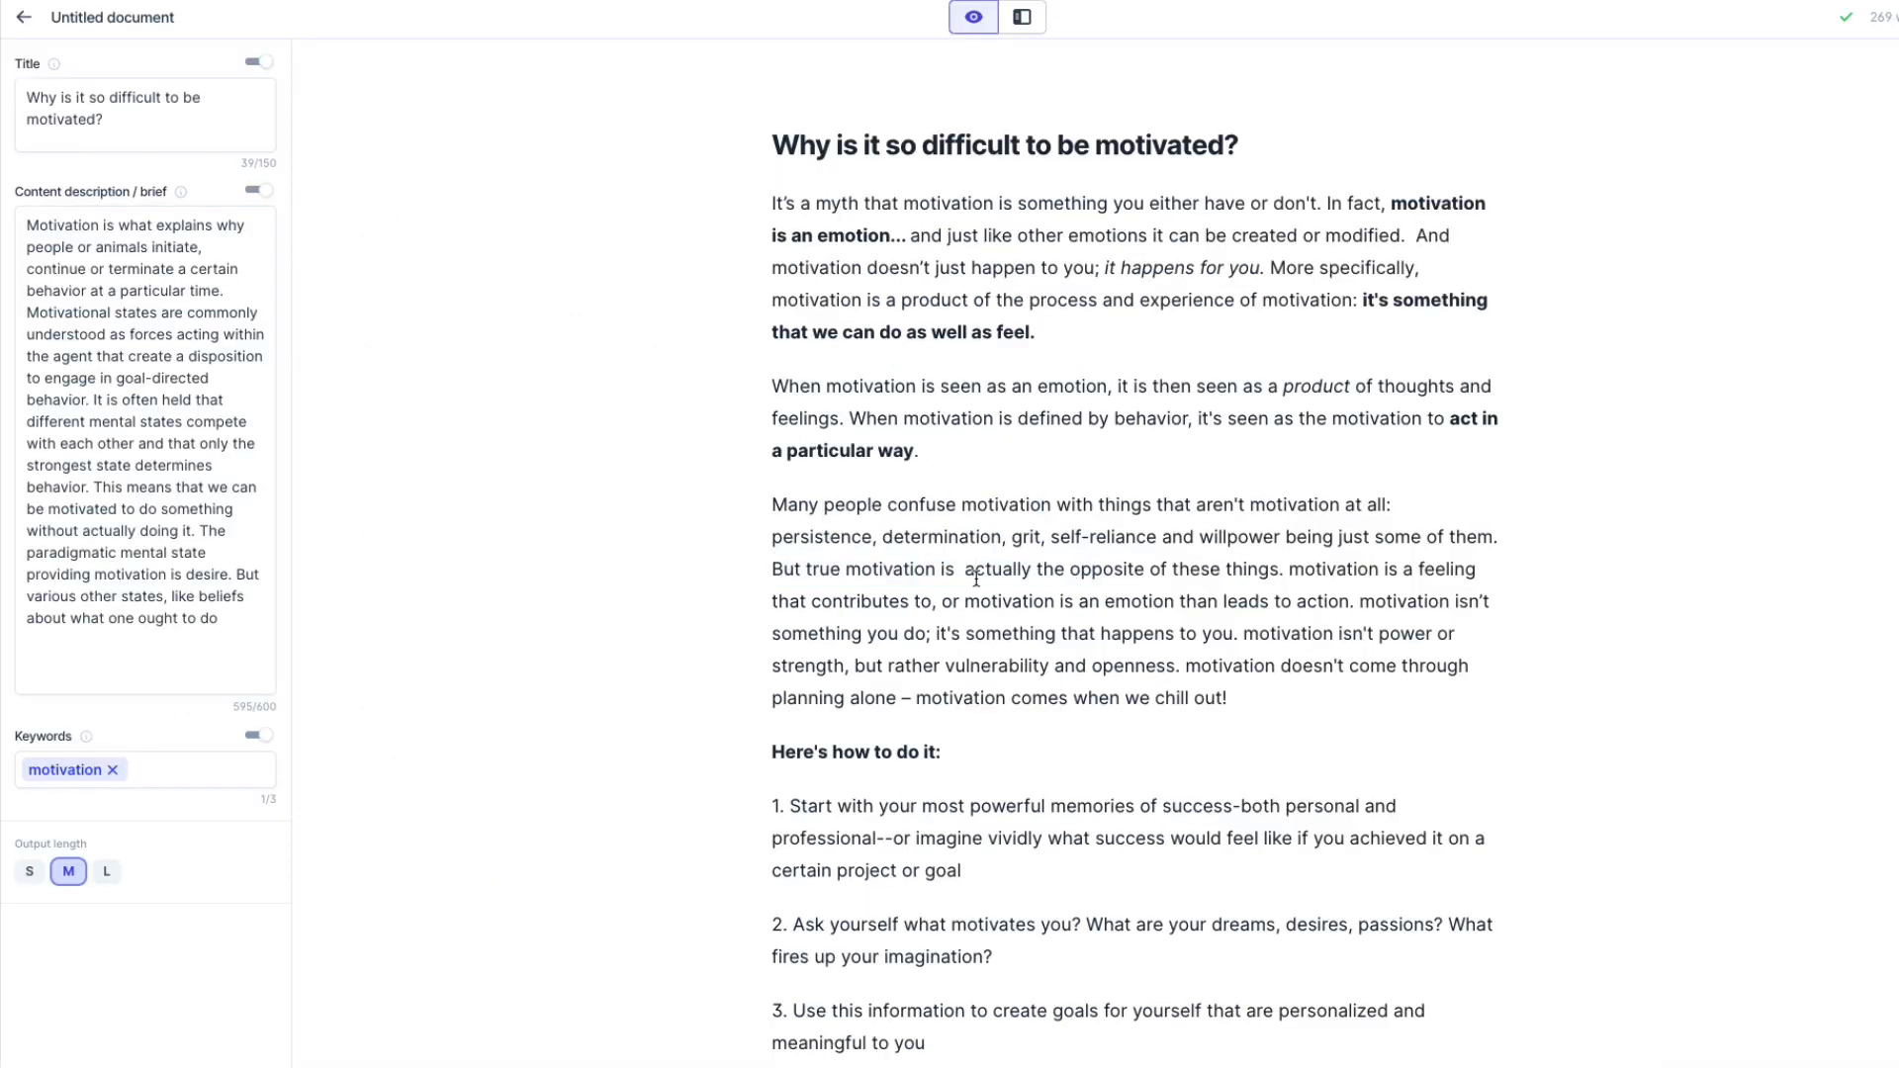
key(BackSpace)
double_click(1013, 564)
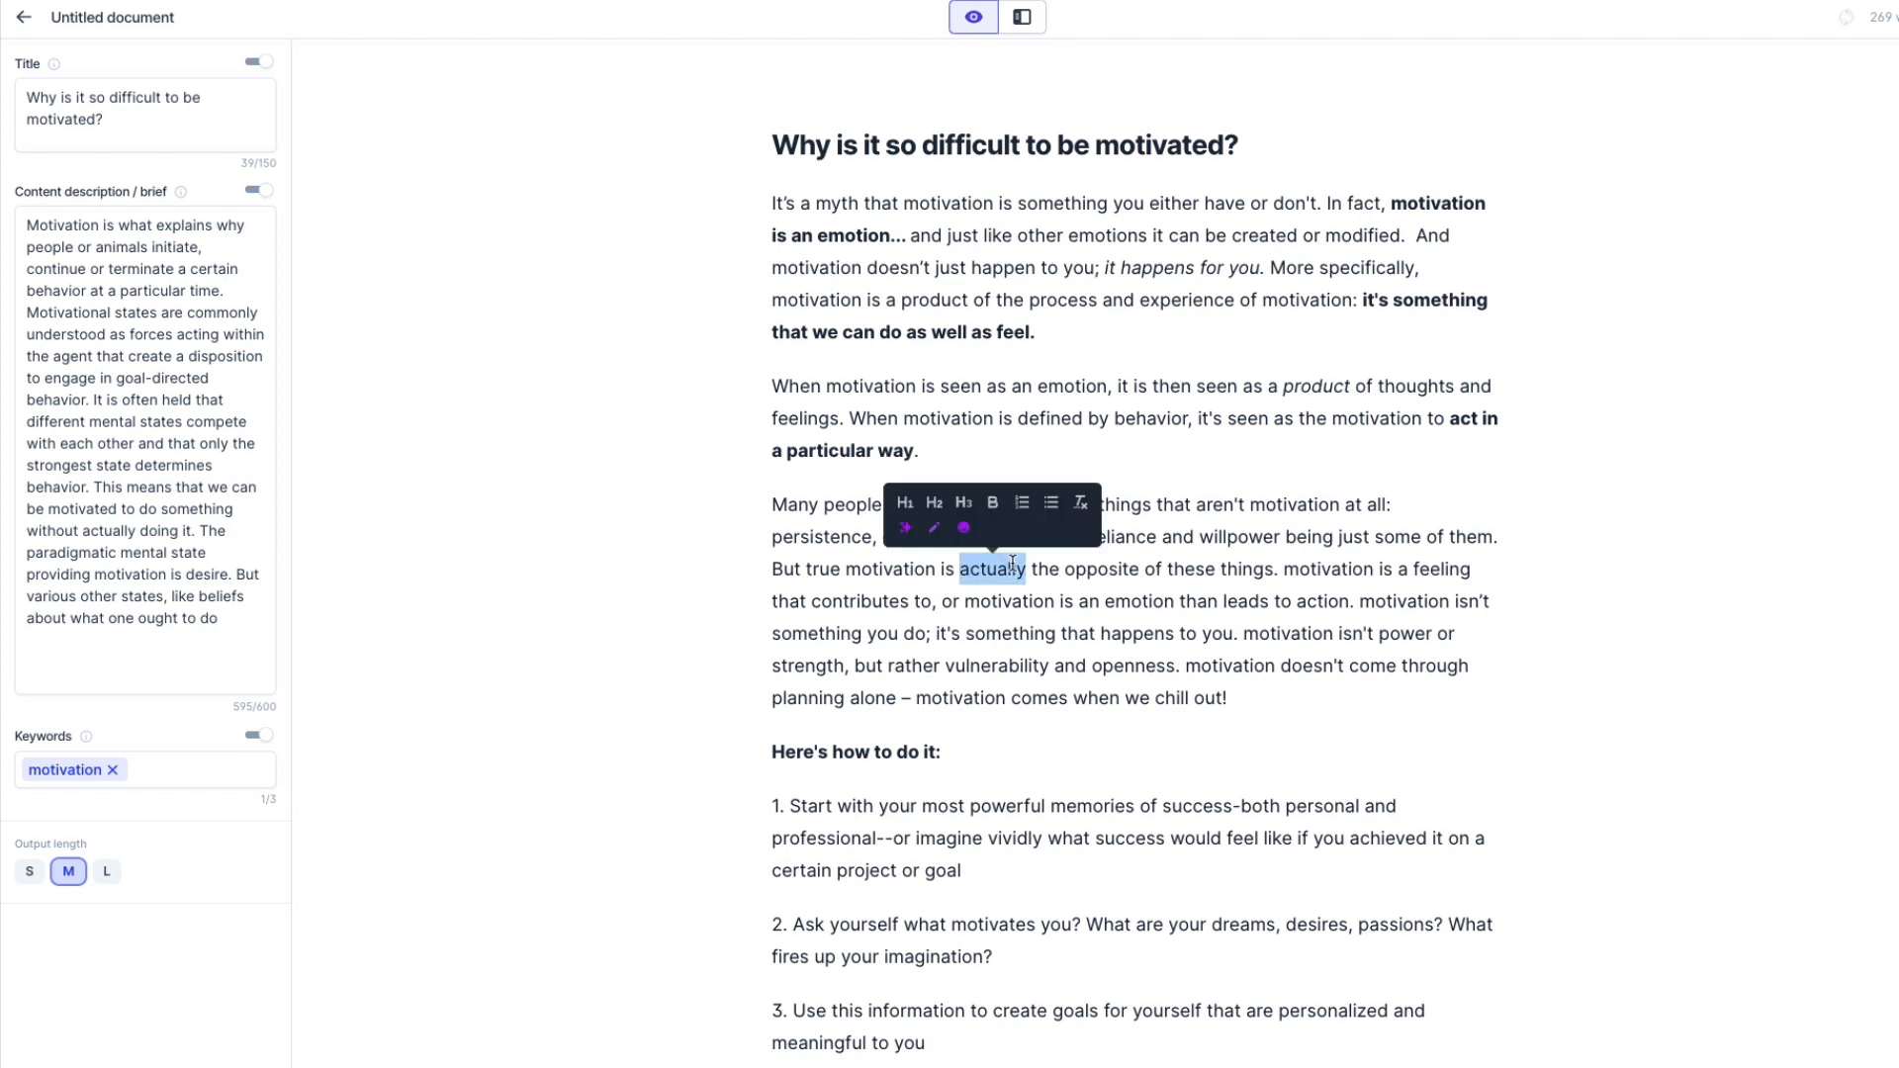
drag(1175, 569, 1270, 568)
click(1270, 569)
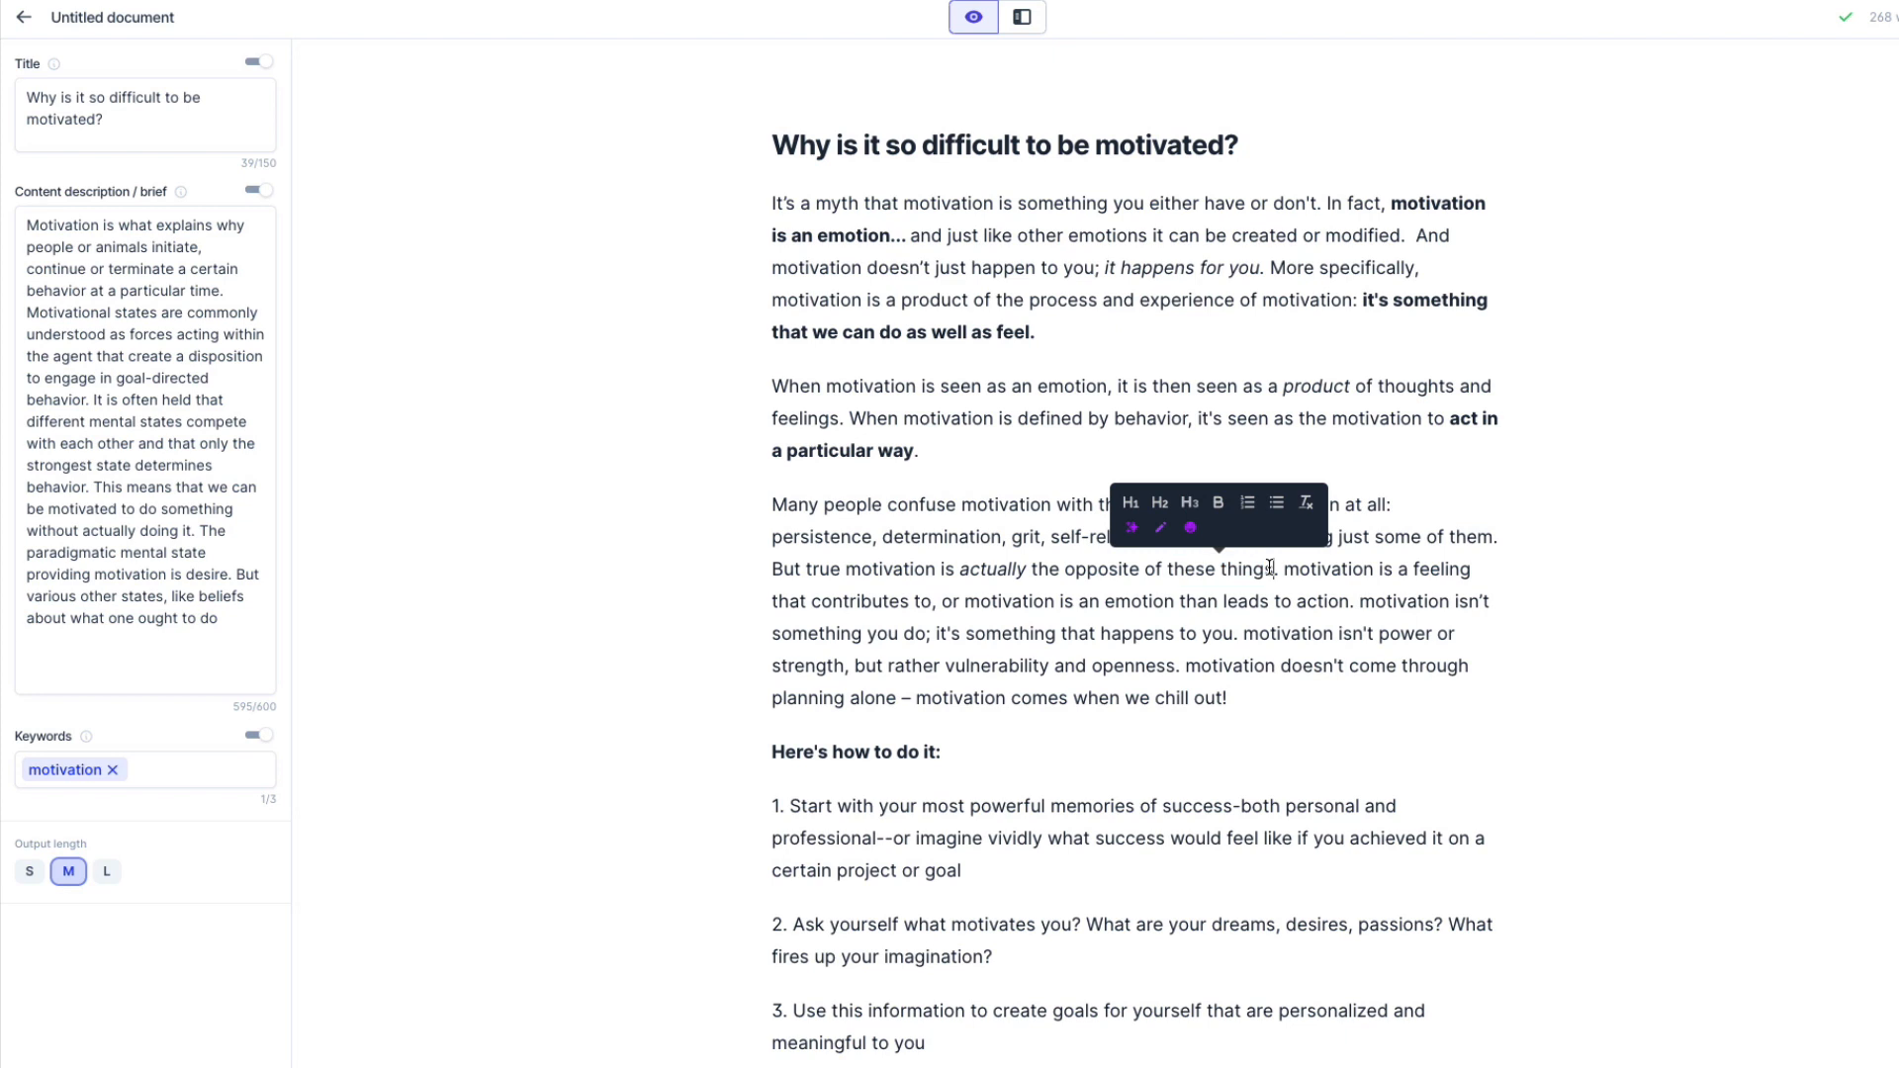
Step: Make "opposite" bold in the third paragraph and capitalize "Motivation" at the start of the following sentence
double_click(1073, 571)
key(ctrl+b)
mouse_move(1283, 570)
mouse_down()
mouse_move(1327, 571)
mouse_move(1288, 571)
mouse_up()
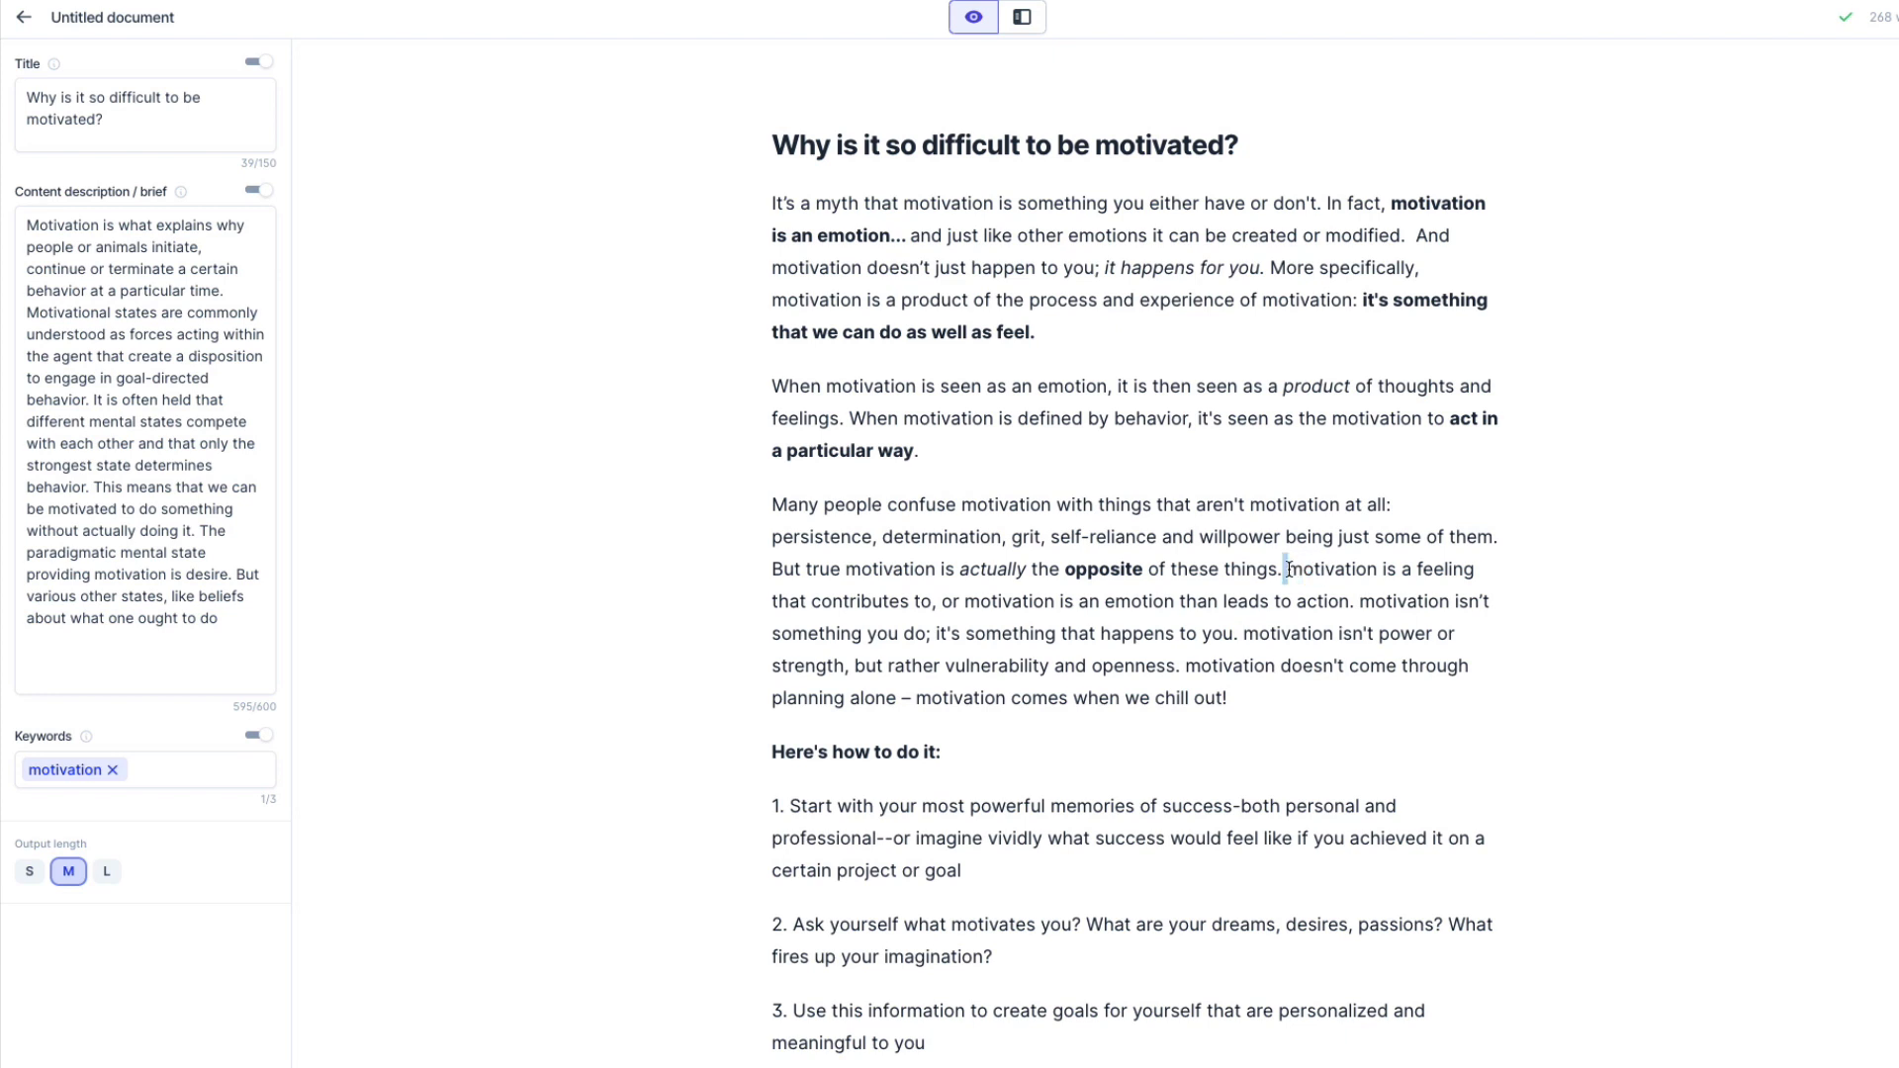
key(Delete)
text(M)
Step: Shorten the sentence about motivation being a feeling so it ends with "contributes to or leads to action."
drag(942, 600, 1075, 599)
click(1074, 600)
drag(966, 600, 1212, 590)
key(BackSpace)
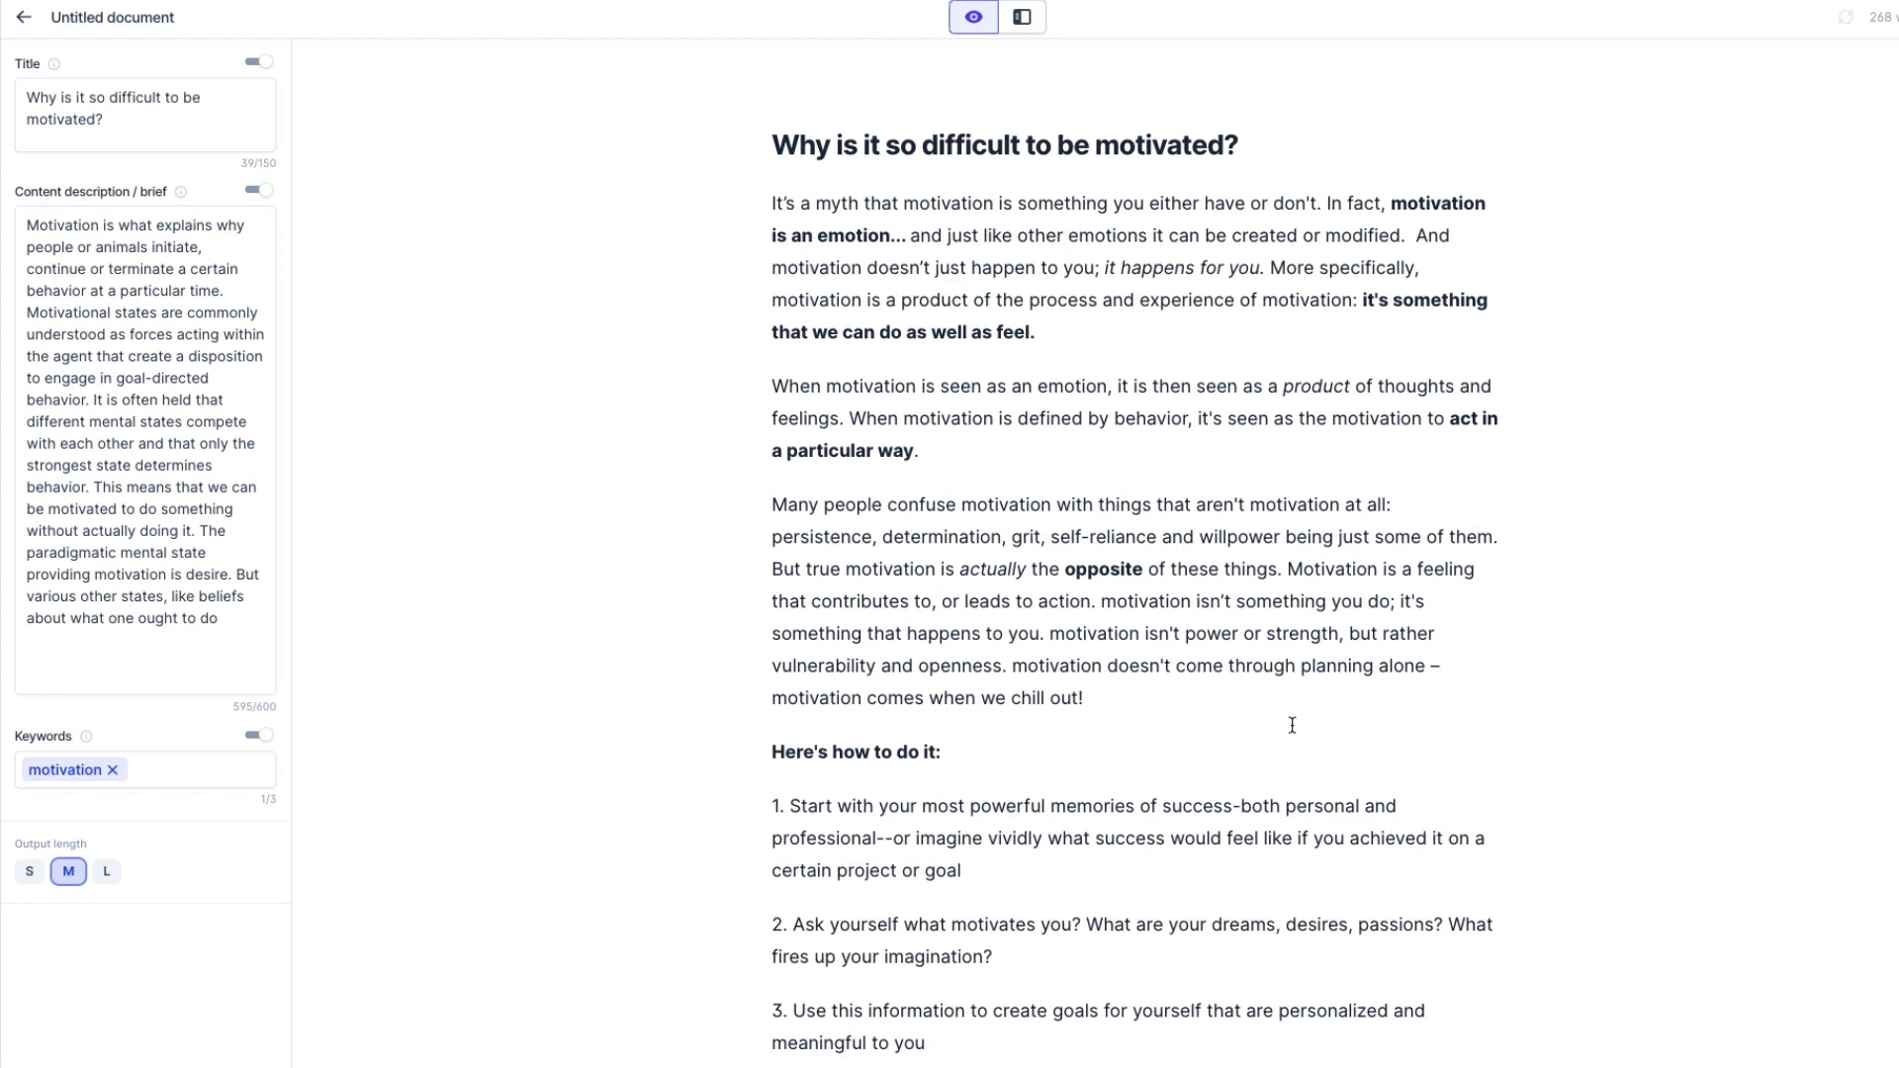
click(936, 602)
key(BackSpace)
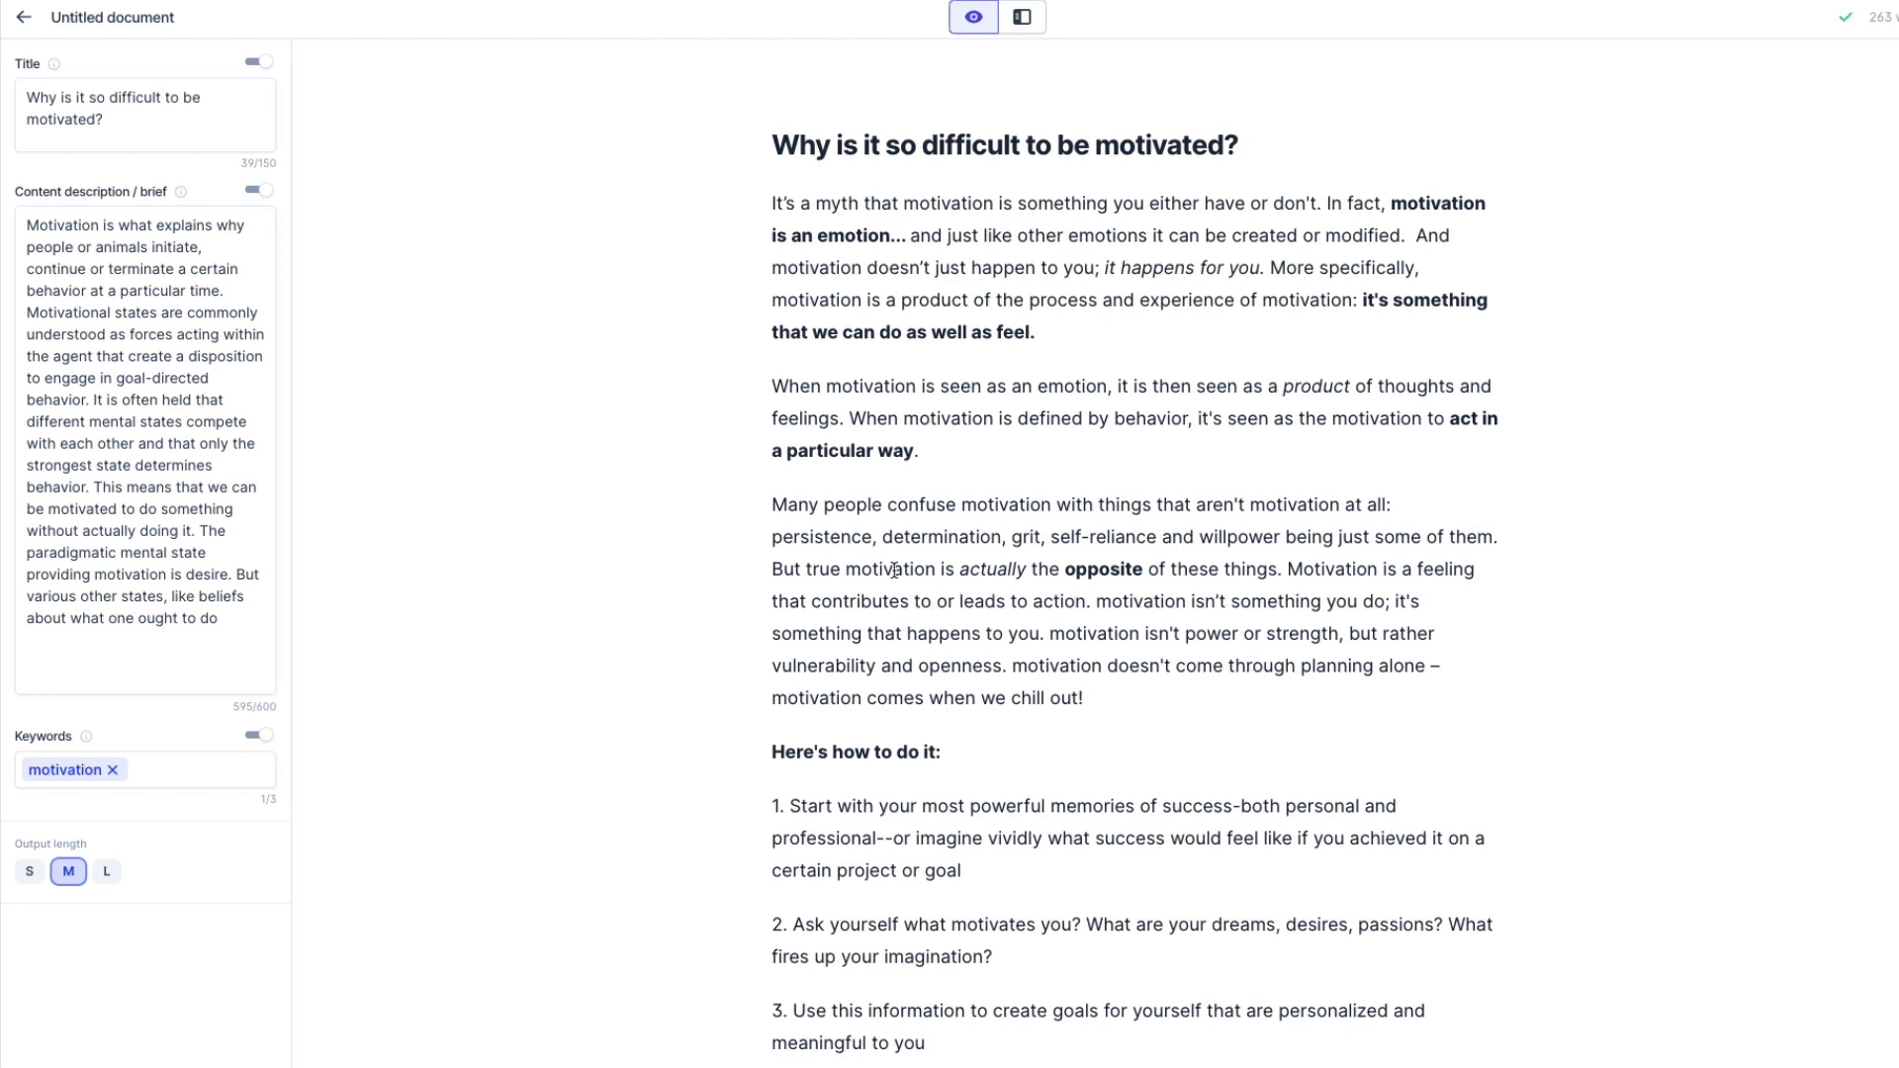
Step: Capitalize the start of "Motivation isn't something you do; it's something that happens to you." and make the whole sentence bold
drag(1095, 601, 1106, 601)
text(M)
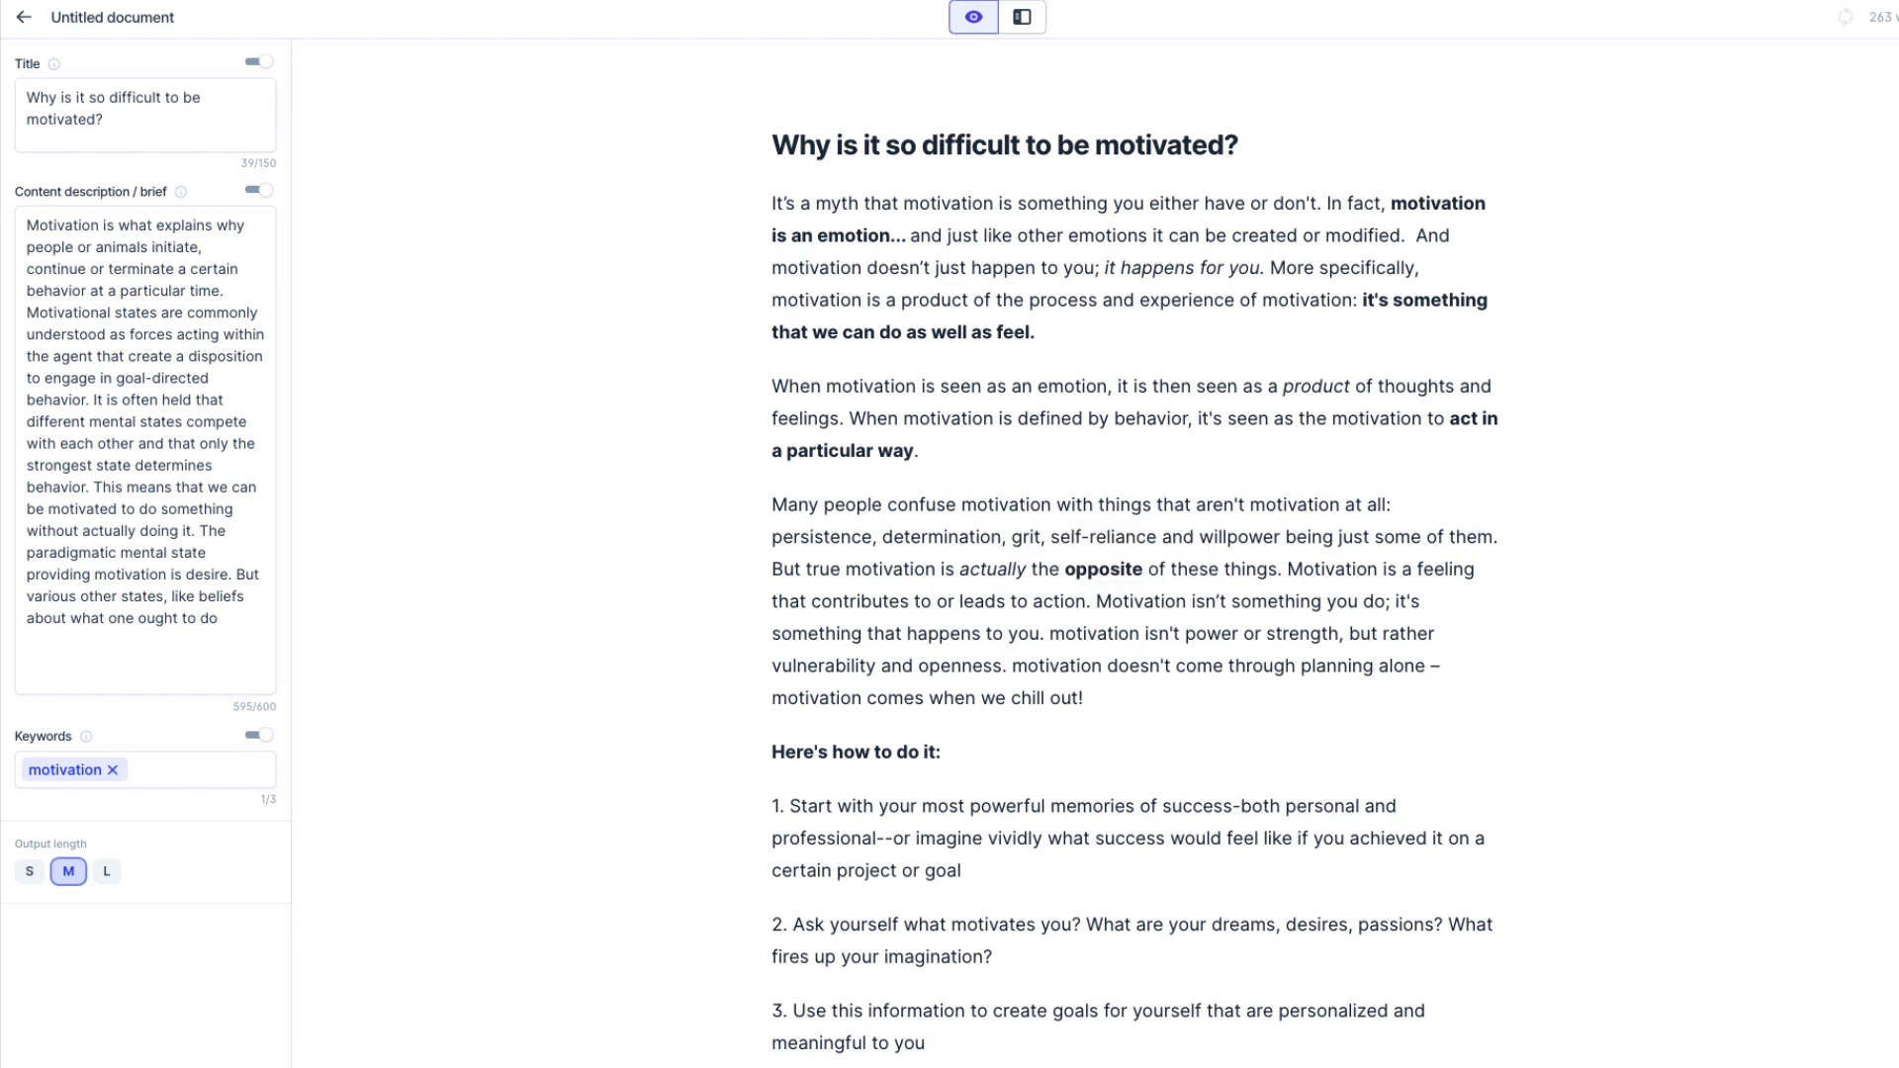
drag(1389, 601, 1102, 601)
click(1042, 636)
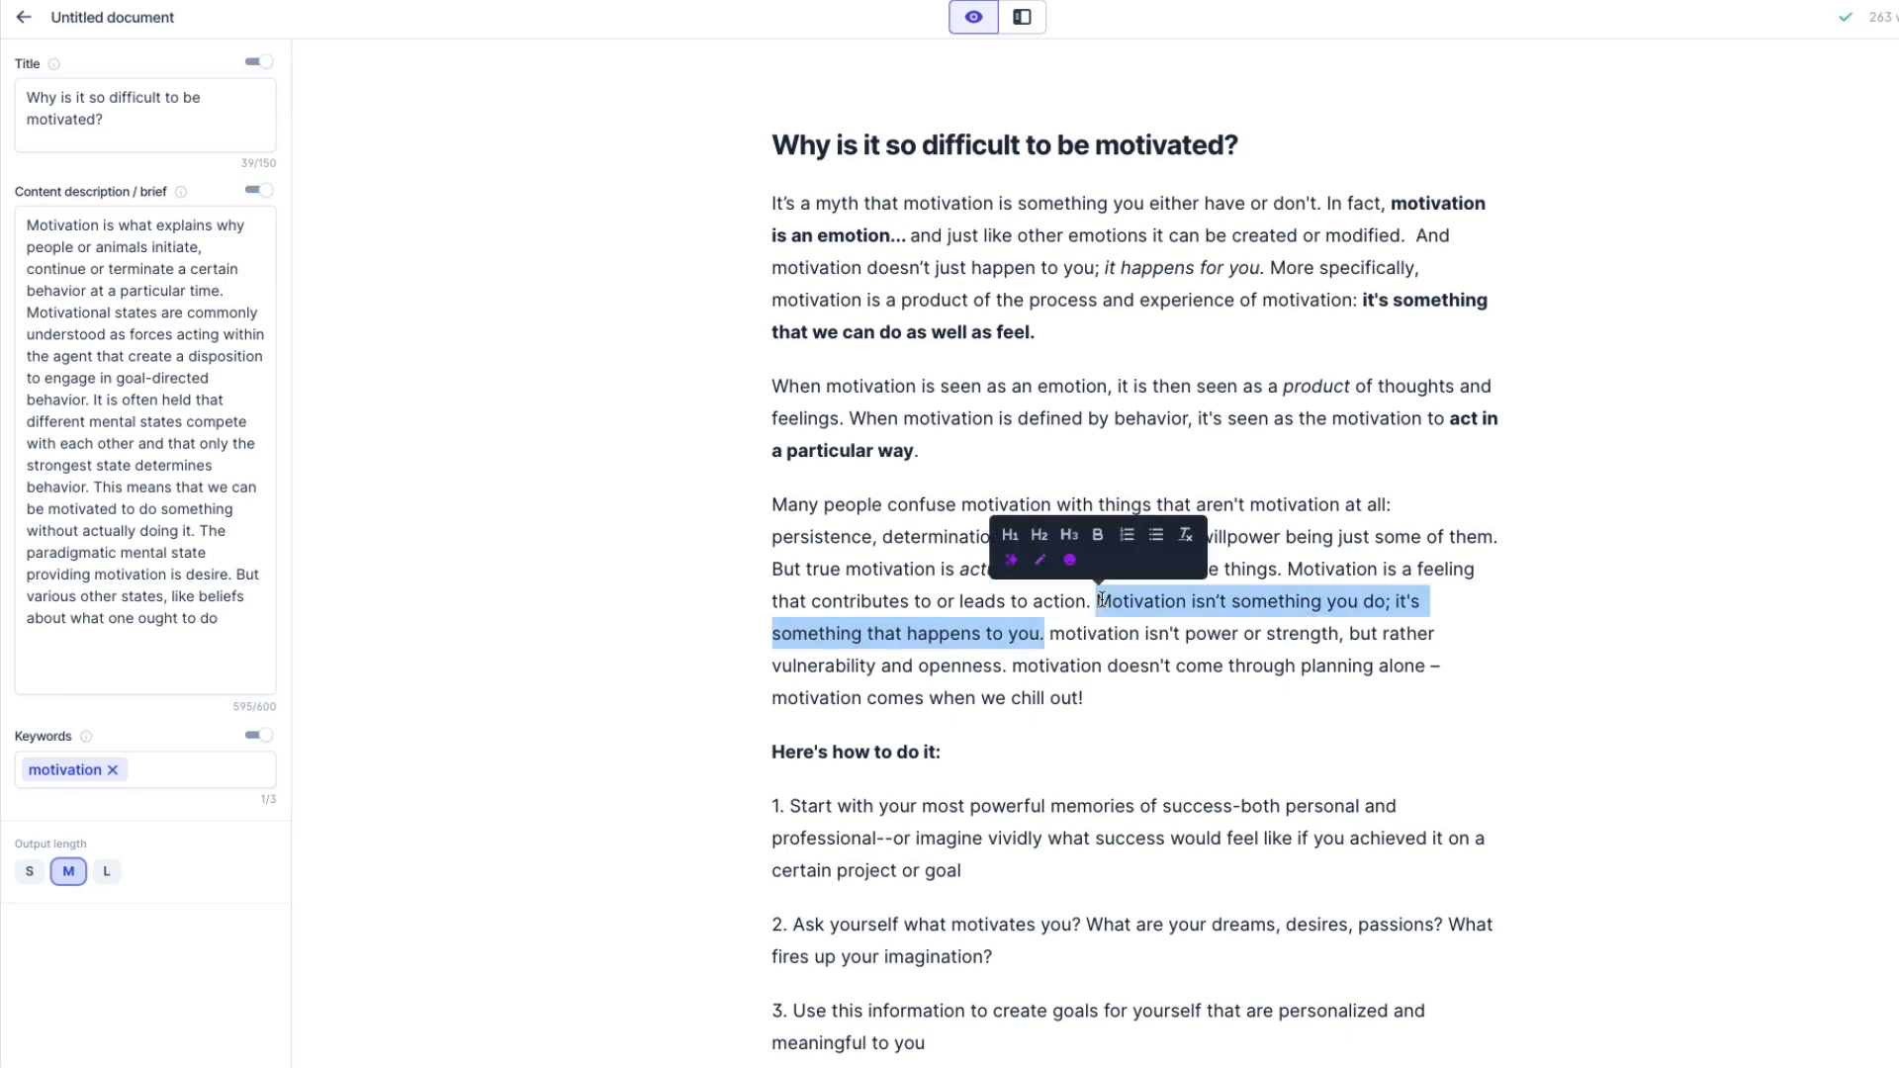
key(ctrl+b)
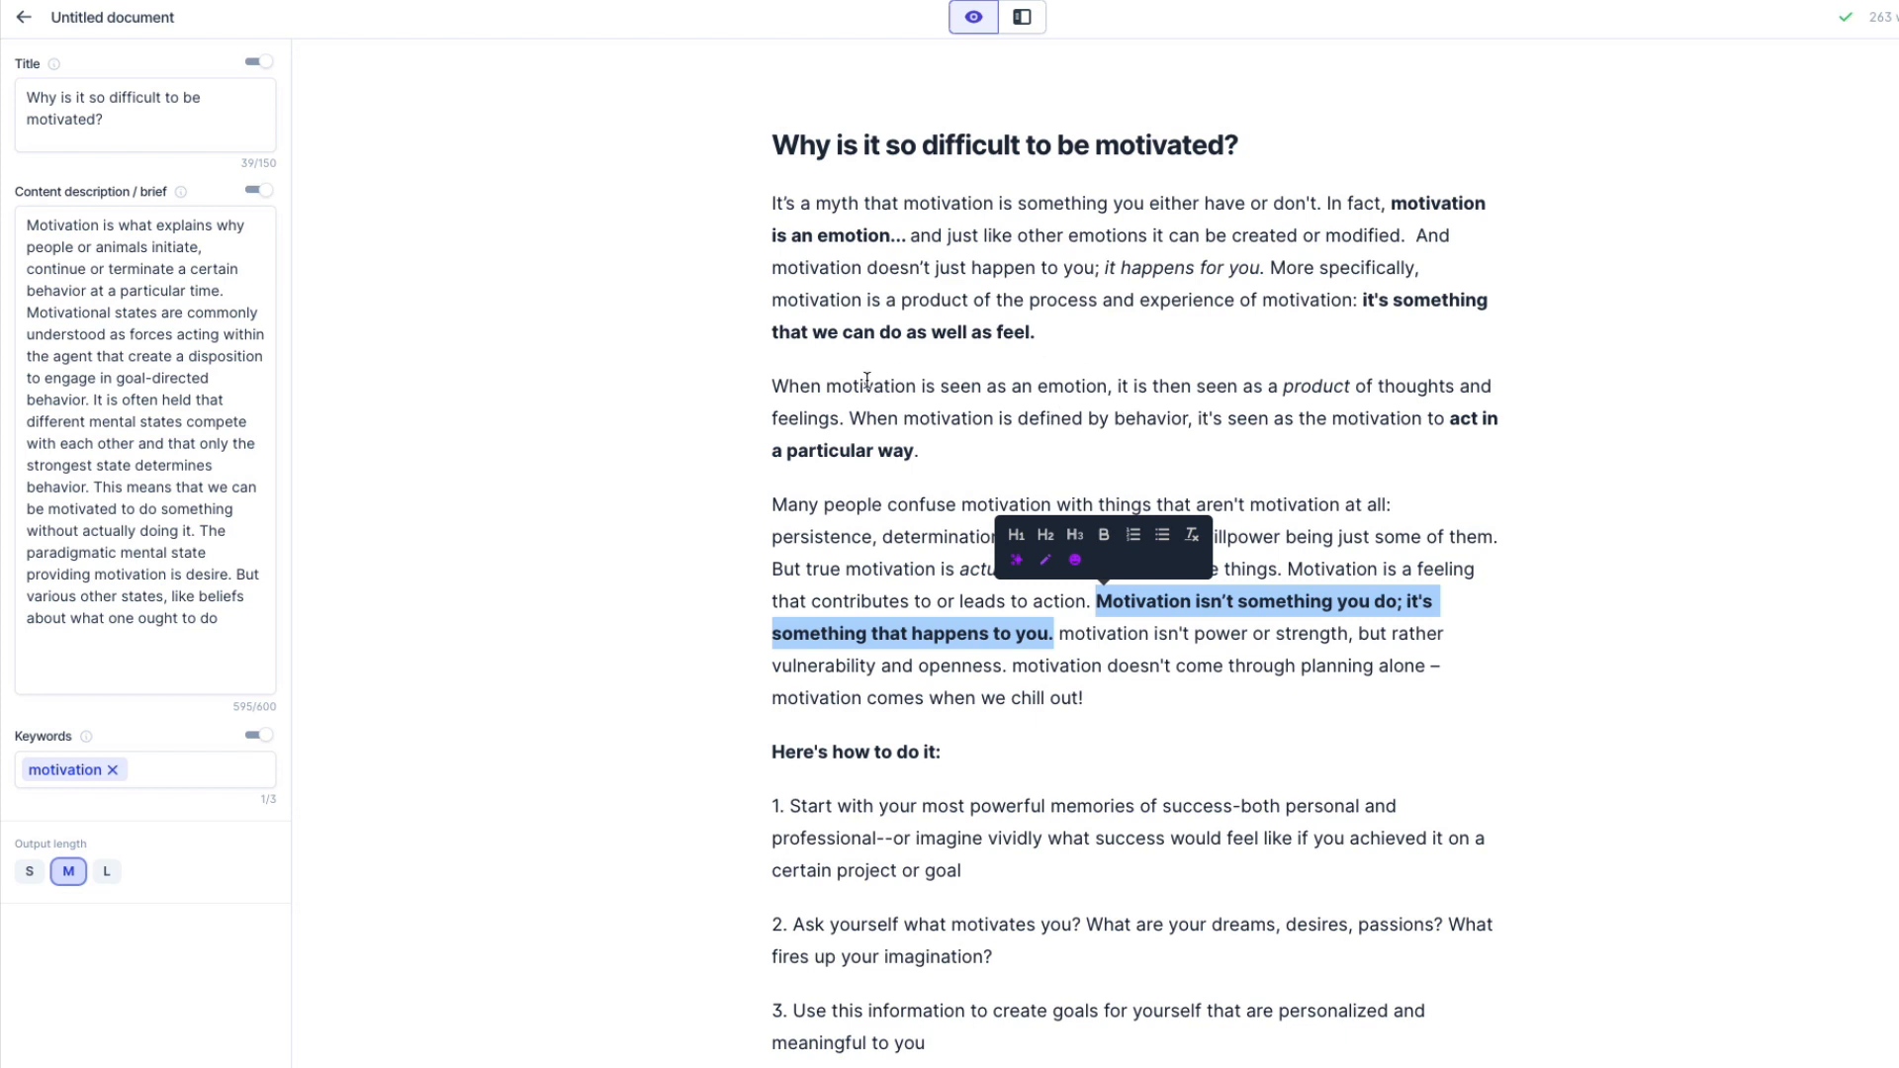
Step: Capitalize "Motivation" at the start of the sentence about power or strength in the third paragraph
click(1071, 665)
drag(1059, 638, 1074, 639)
text(M)
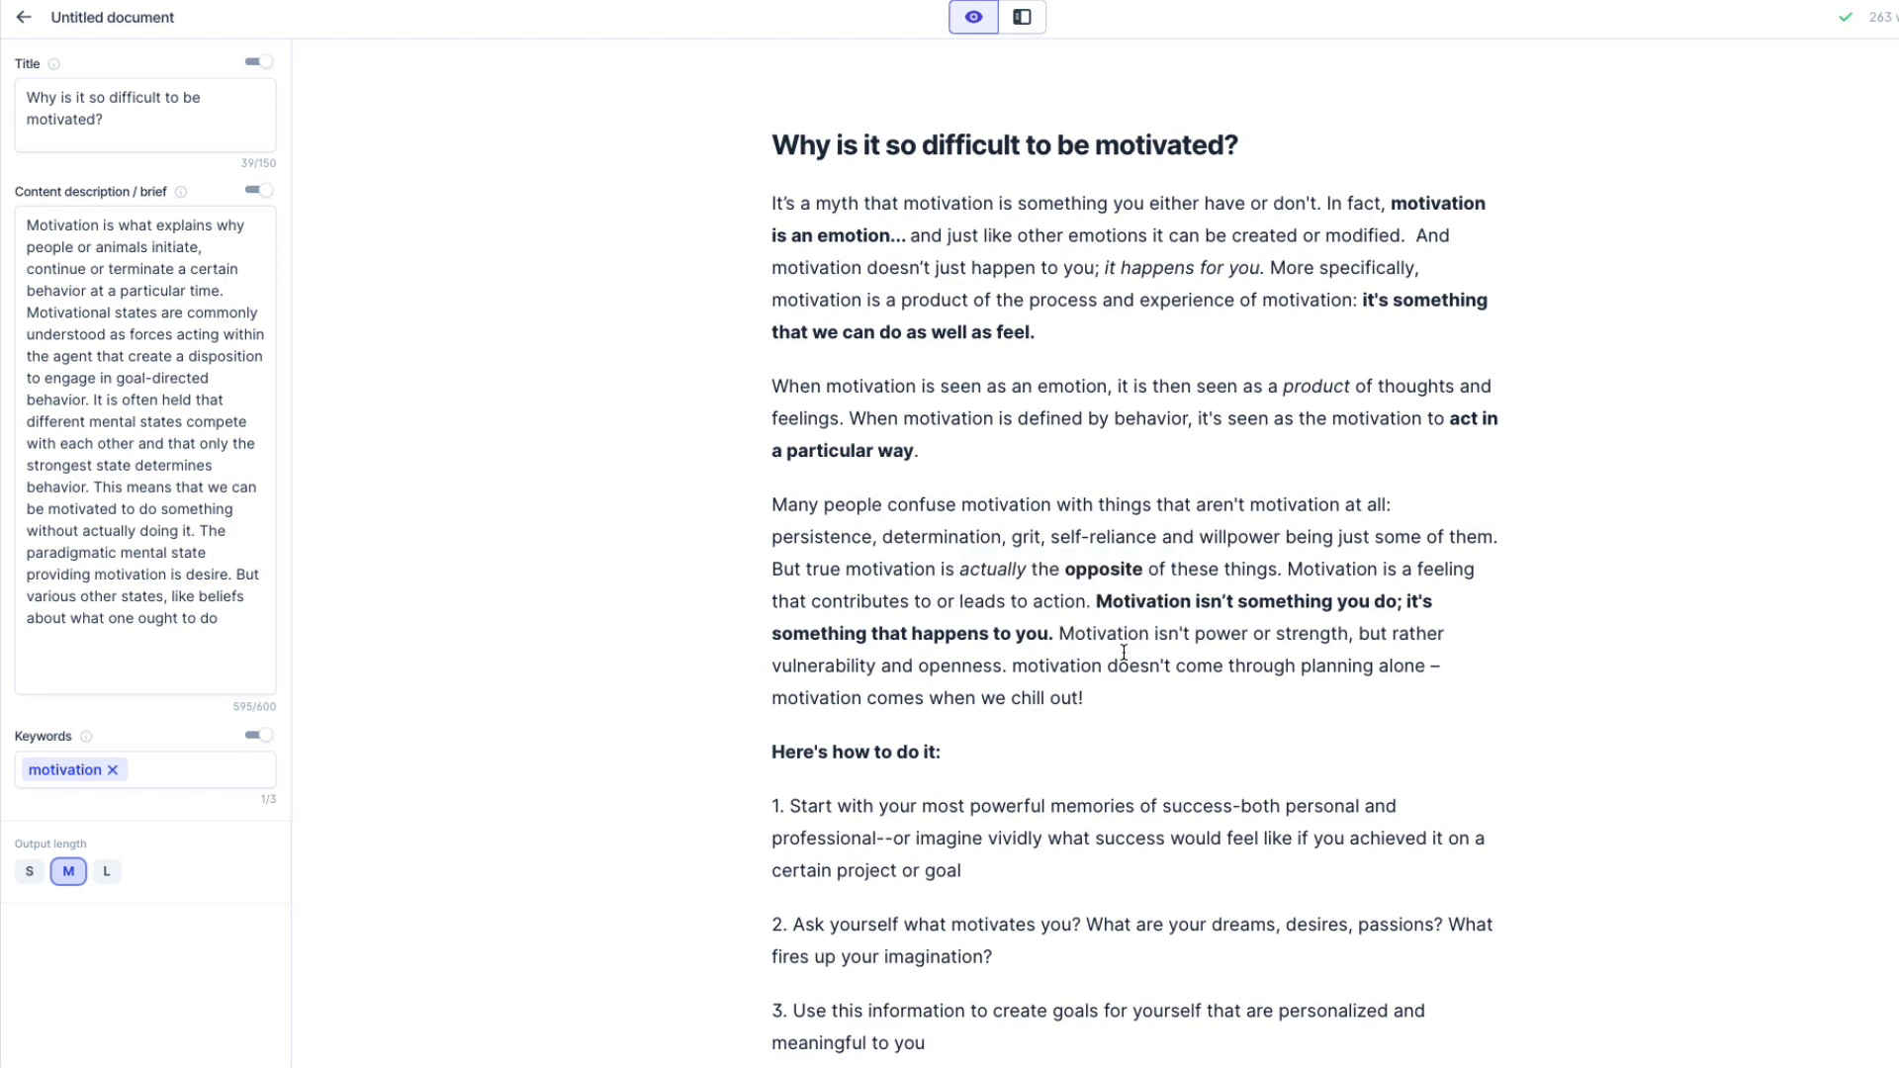
Step: Delete the third paragraph's last sentence, from "motivation doesn't come through planning alone" through "chill out!"
drag(1060, 634, 1119, 700)
click(915, 668)
click(1119, 700)
triple_click(1126, 726)
click(1123, 692)
drag(1123, 692, 1010, 661)
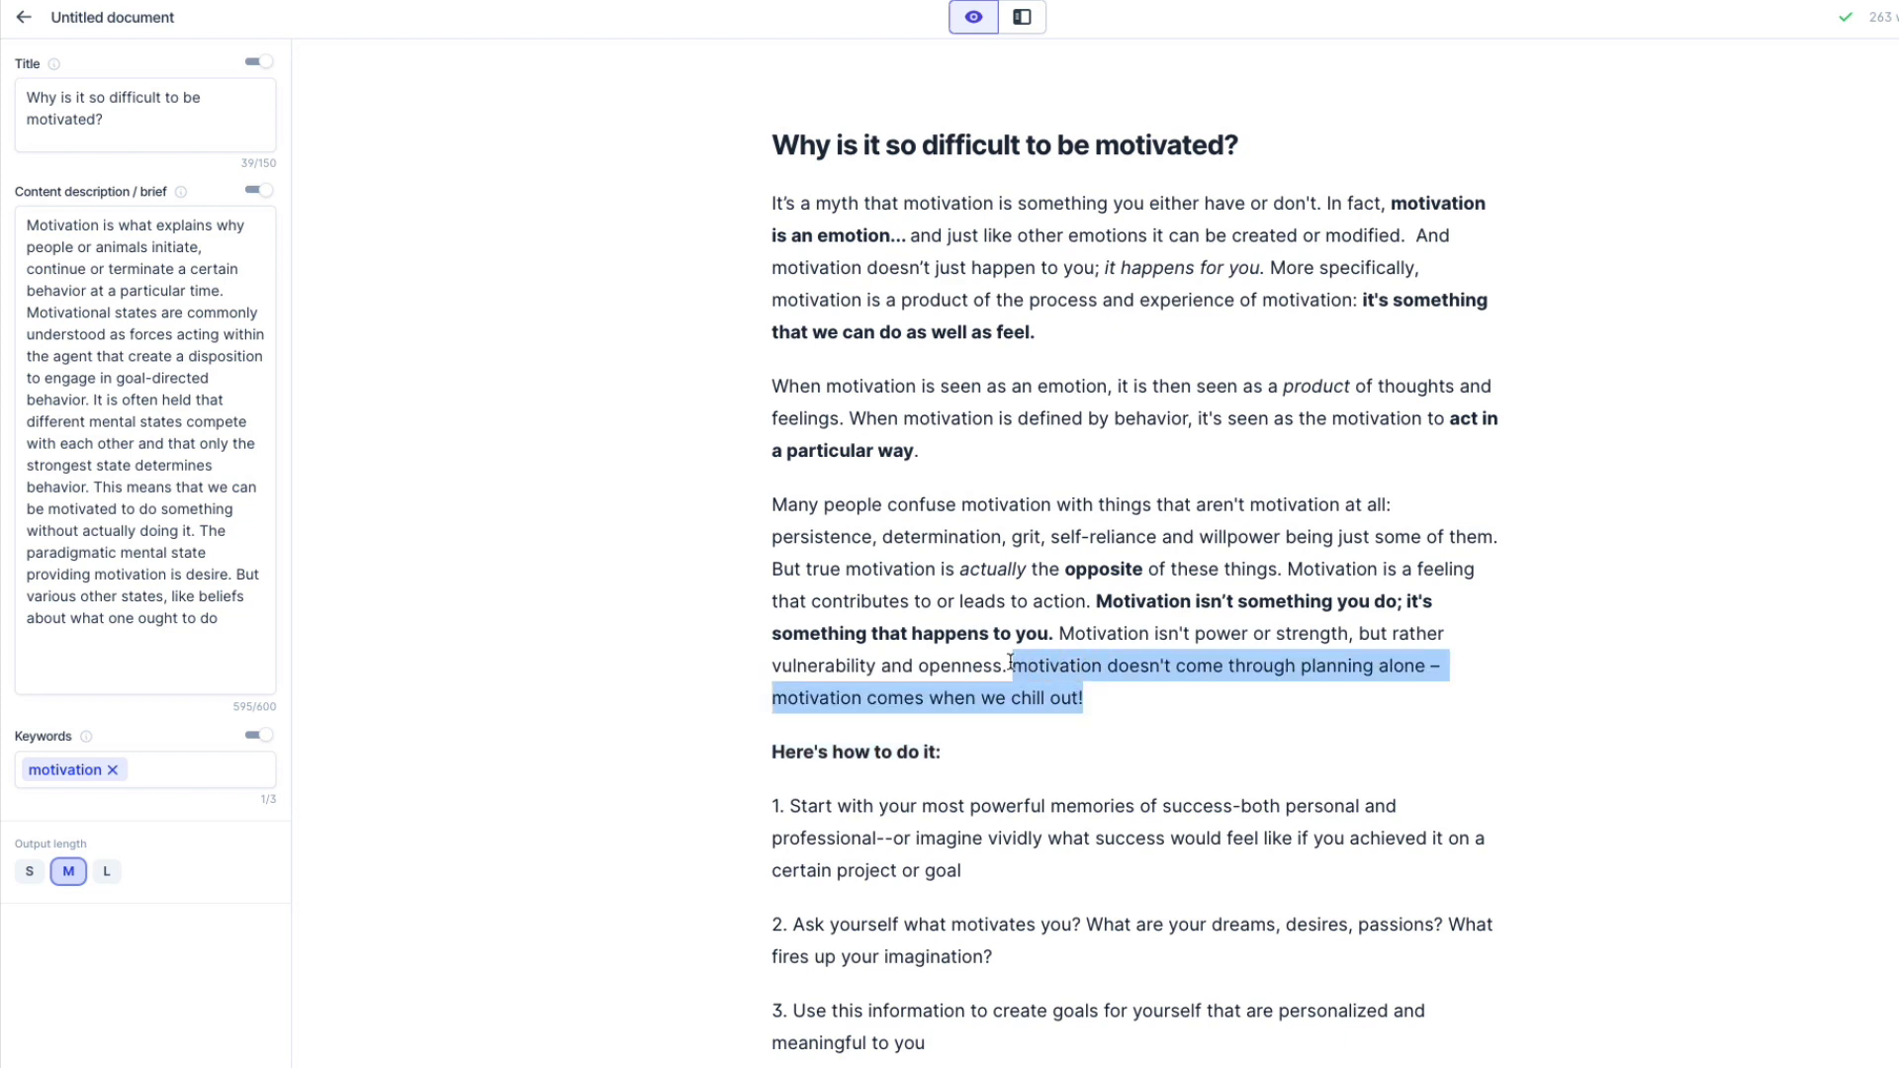
key(BackSpace)
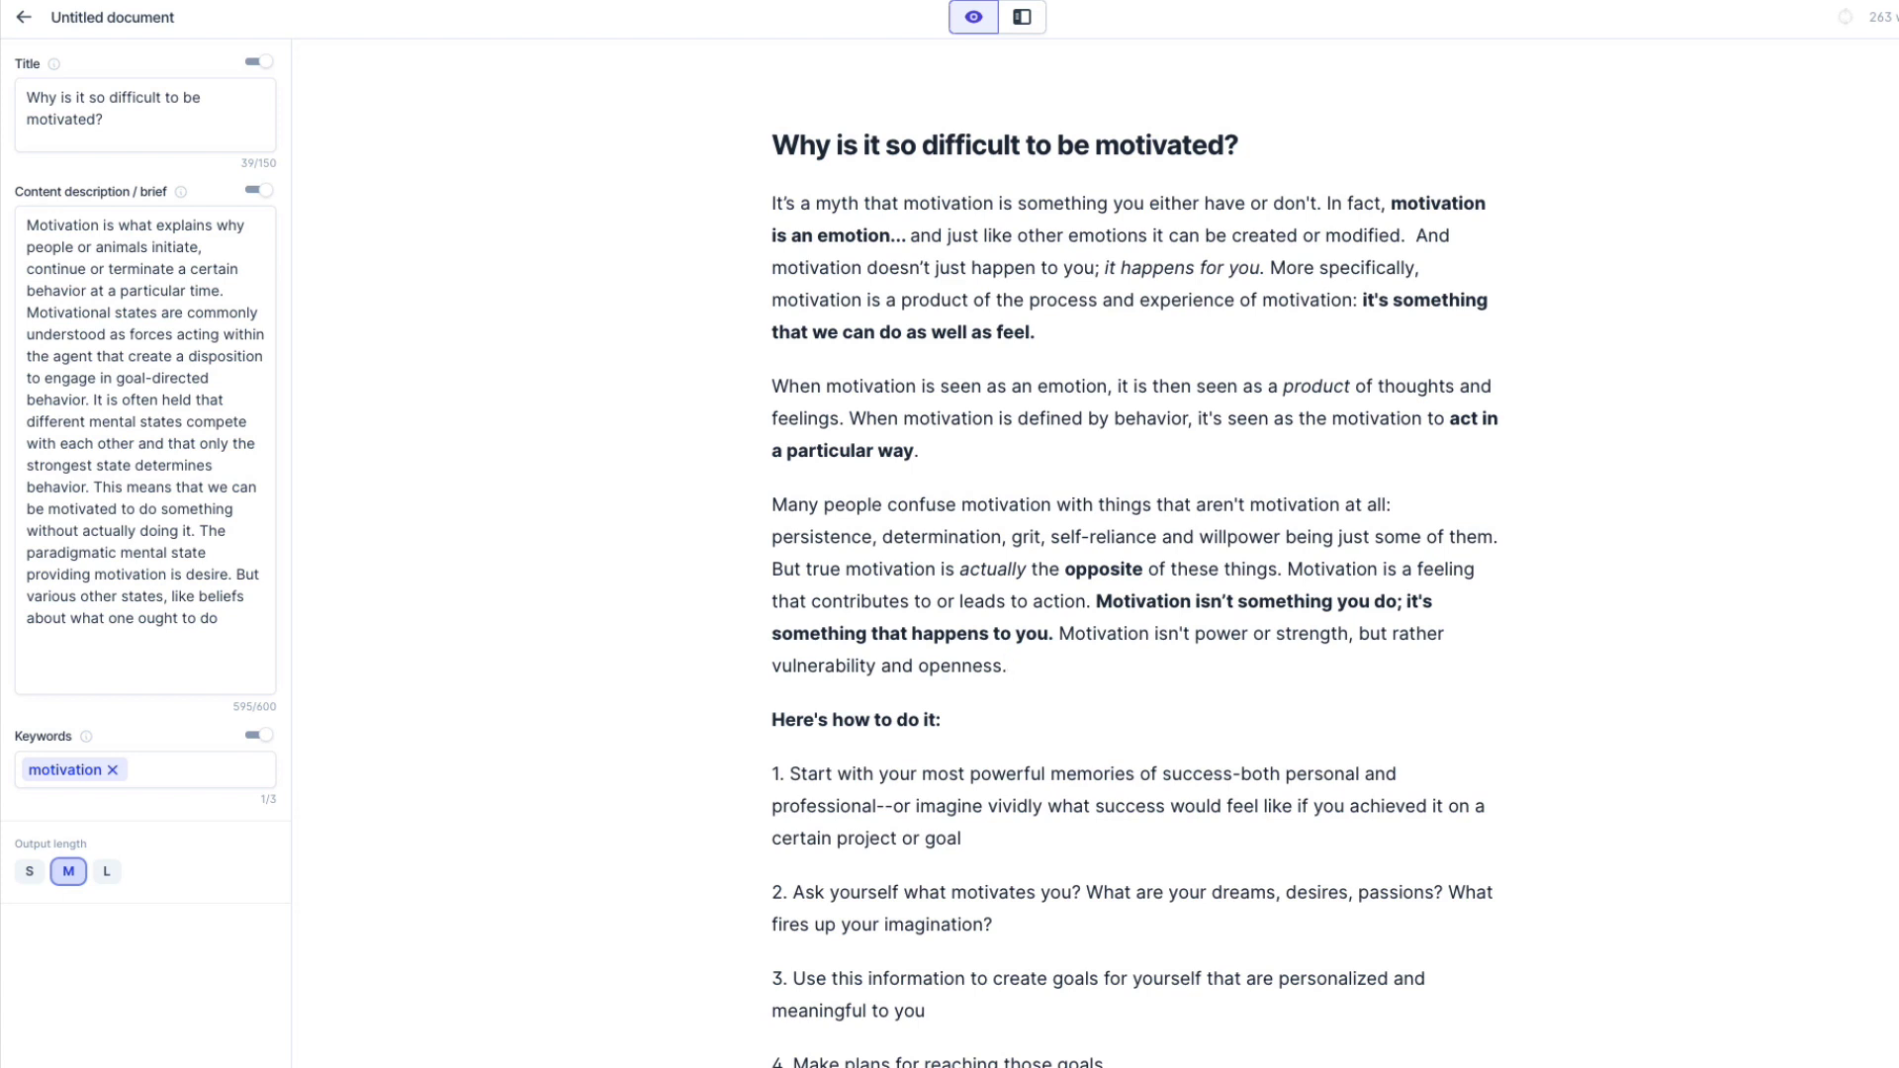
Step: Add the command "Write a BAB about the content above." as a new paragraph before "Here's how to do it:"
key(Return)
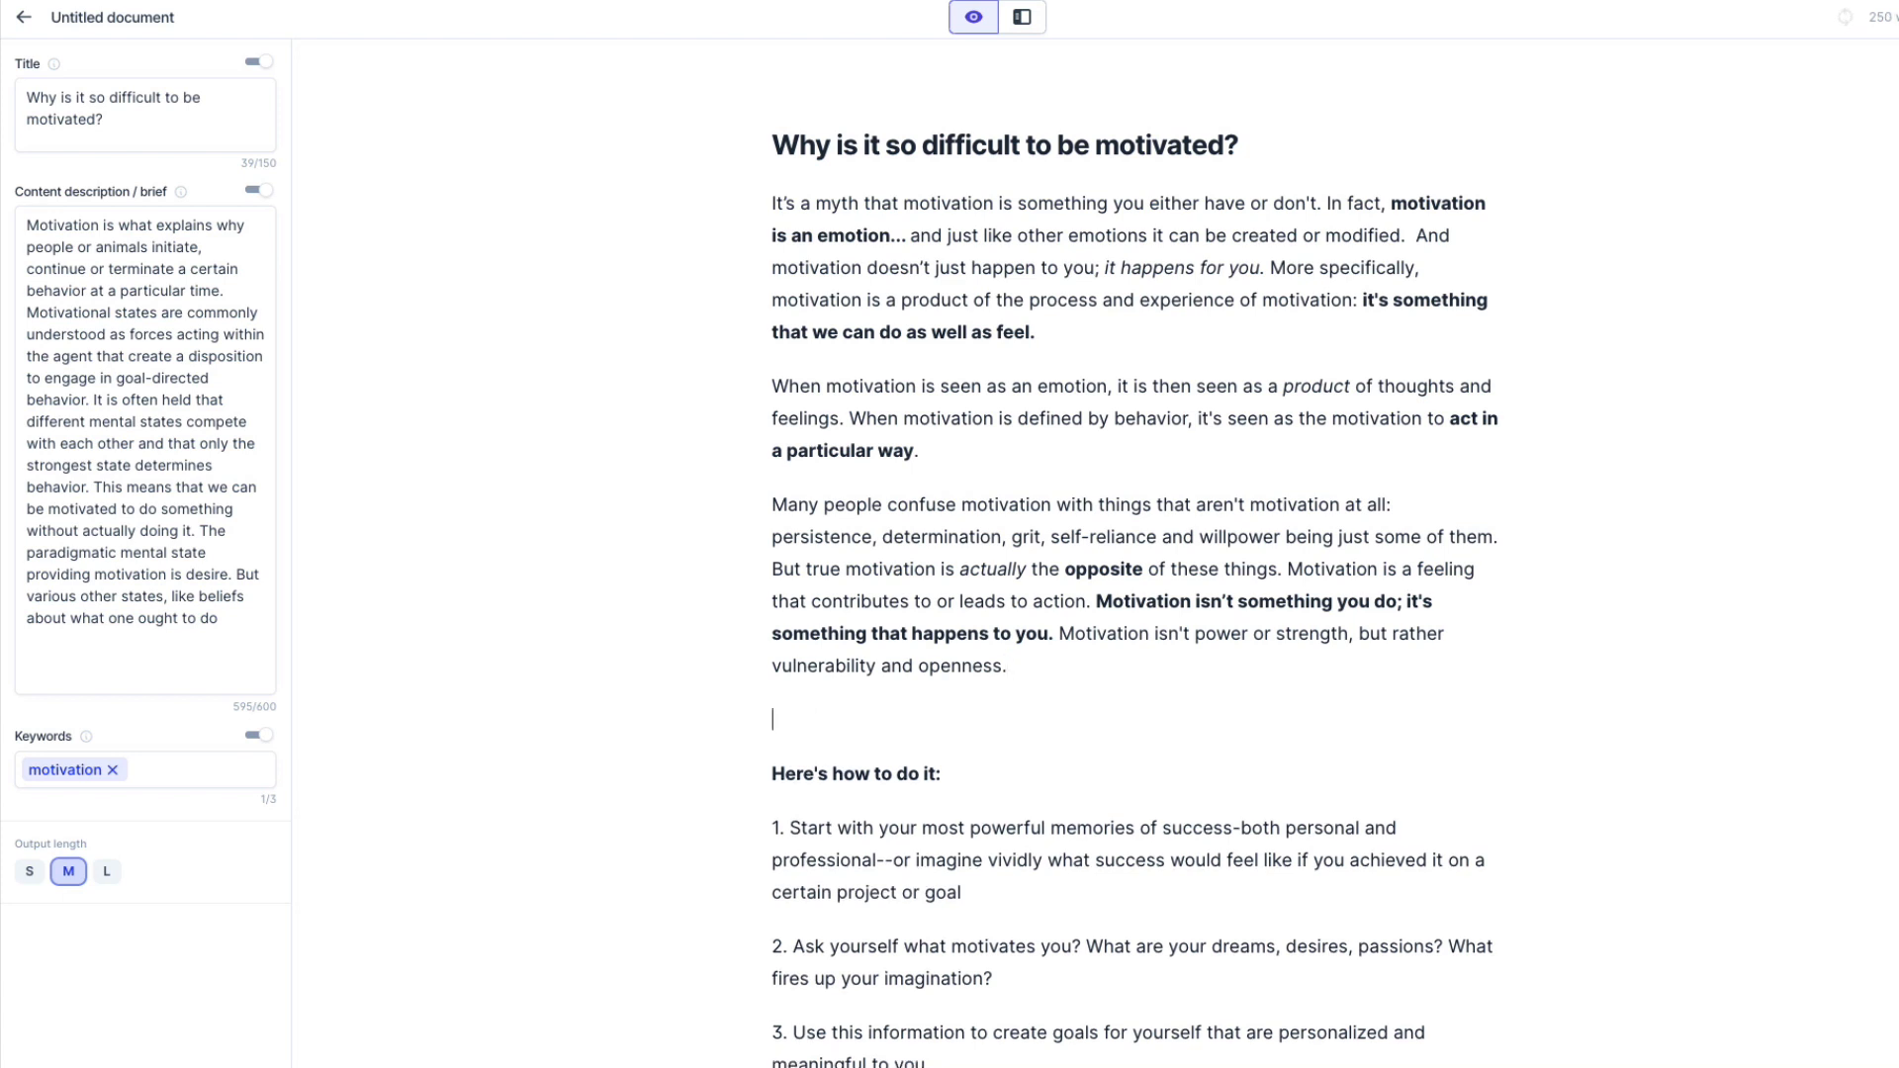
text(Write a BAB about the content above.)
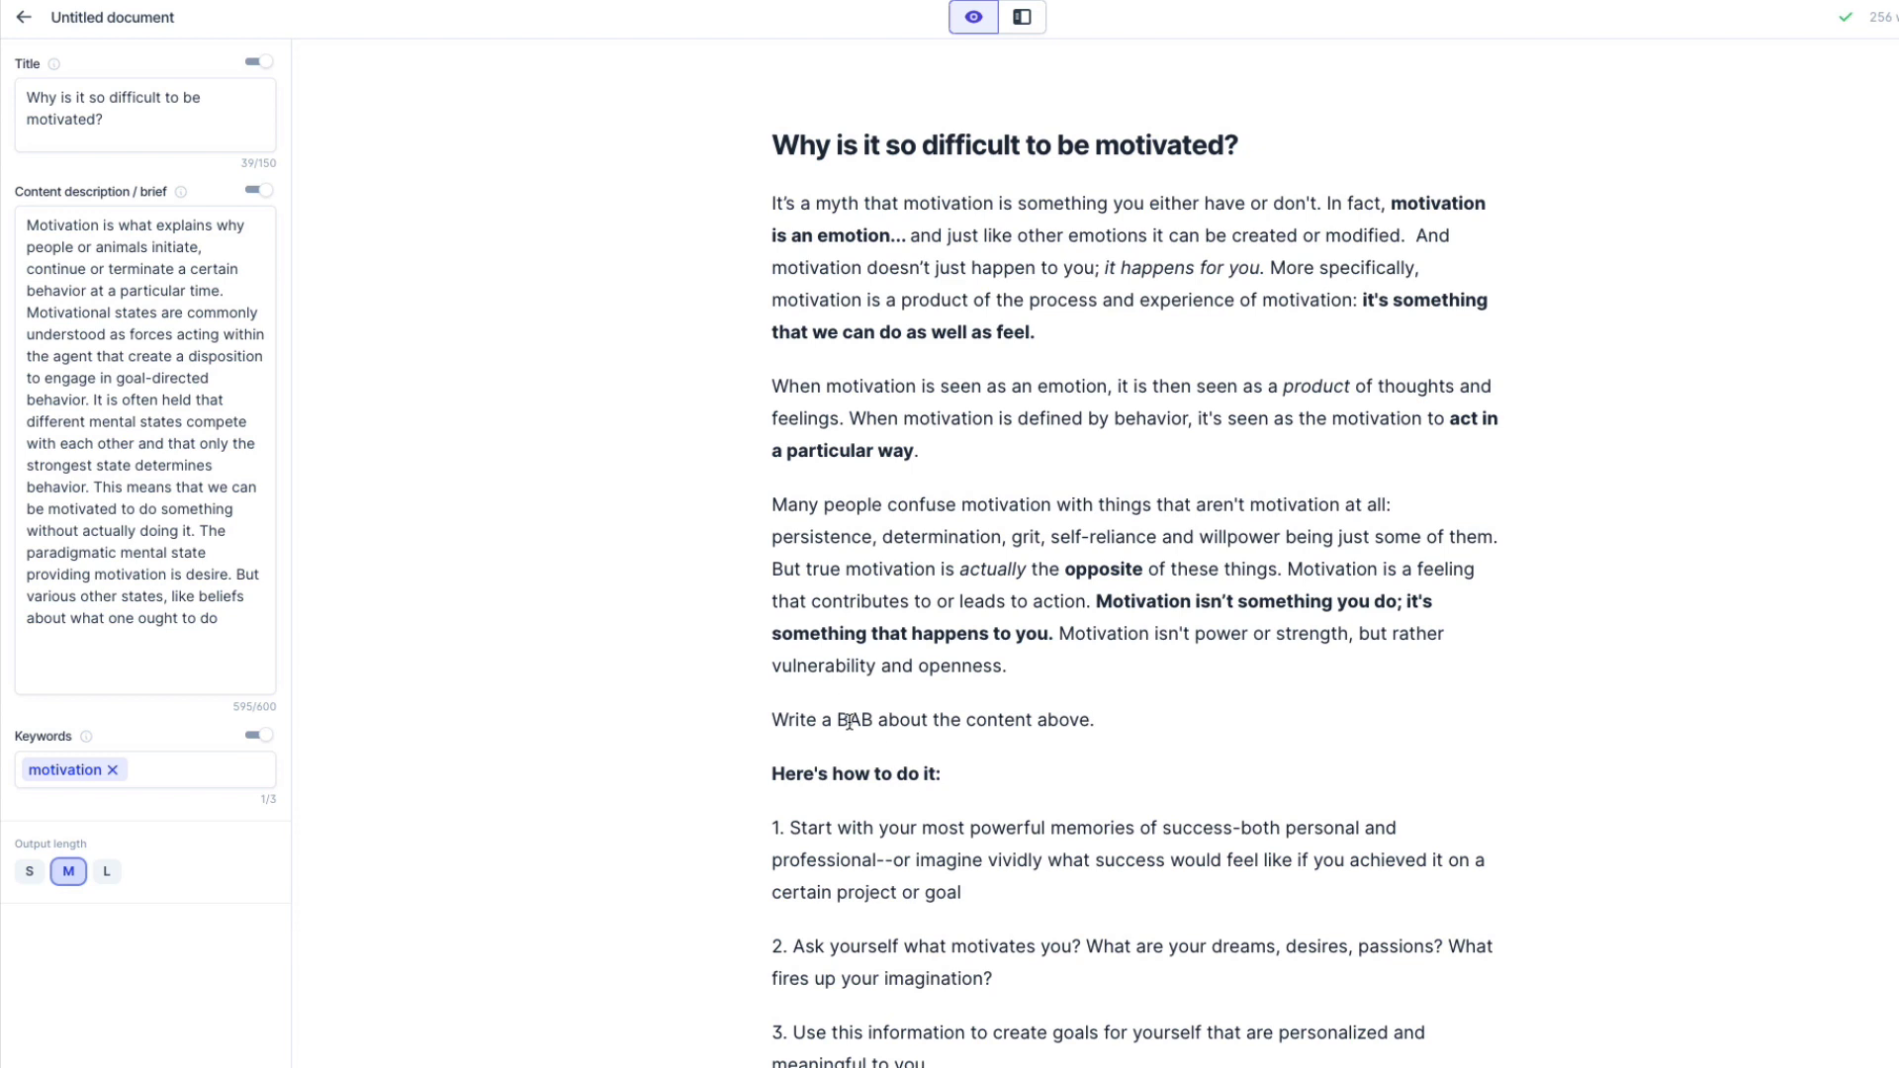
Step: Examine the command ideas in the Boss Mode Cheatsheet, especially the PAS, AIDA and BAB marketing frameworks
click(1892, 1063)
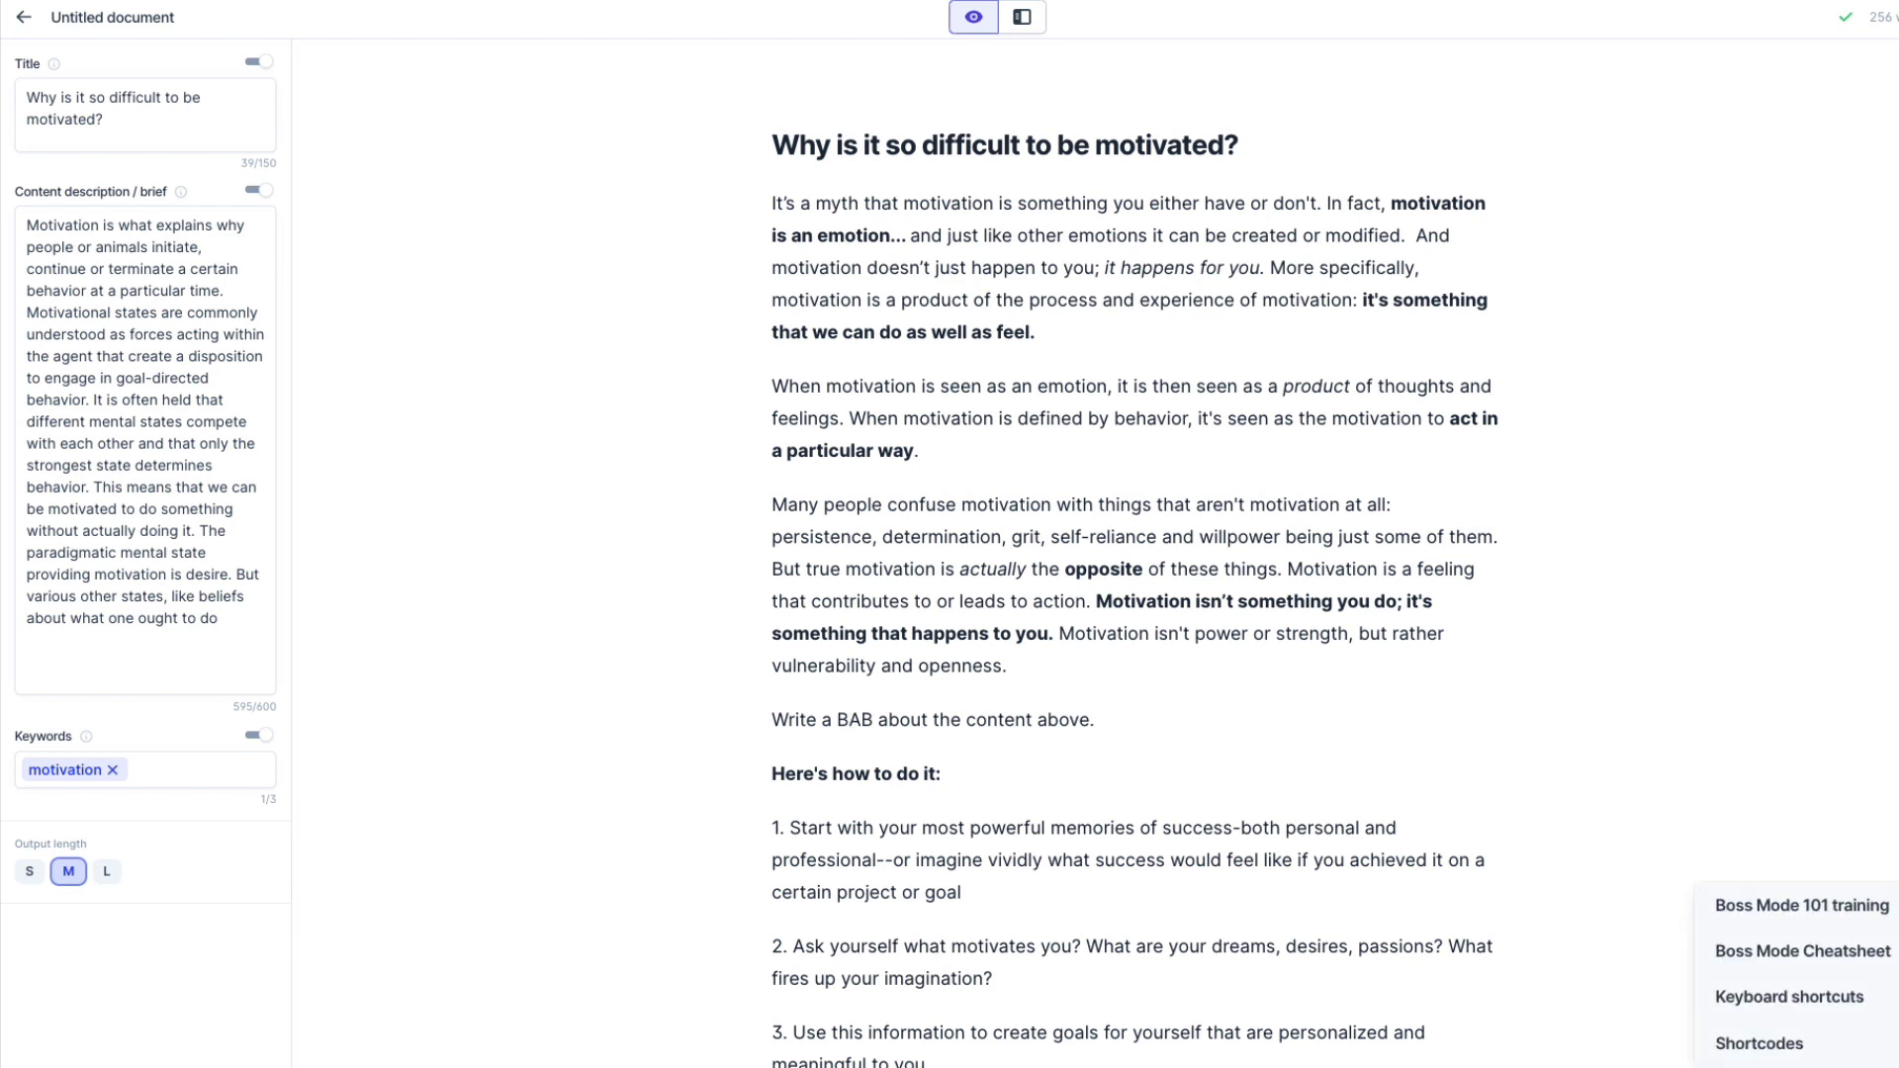
click(1786, 955)
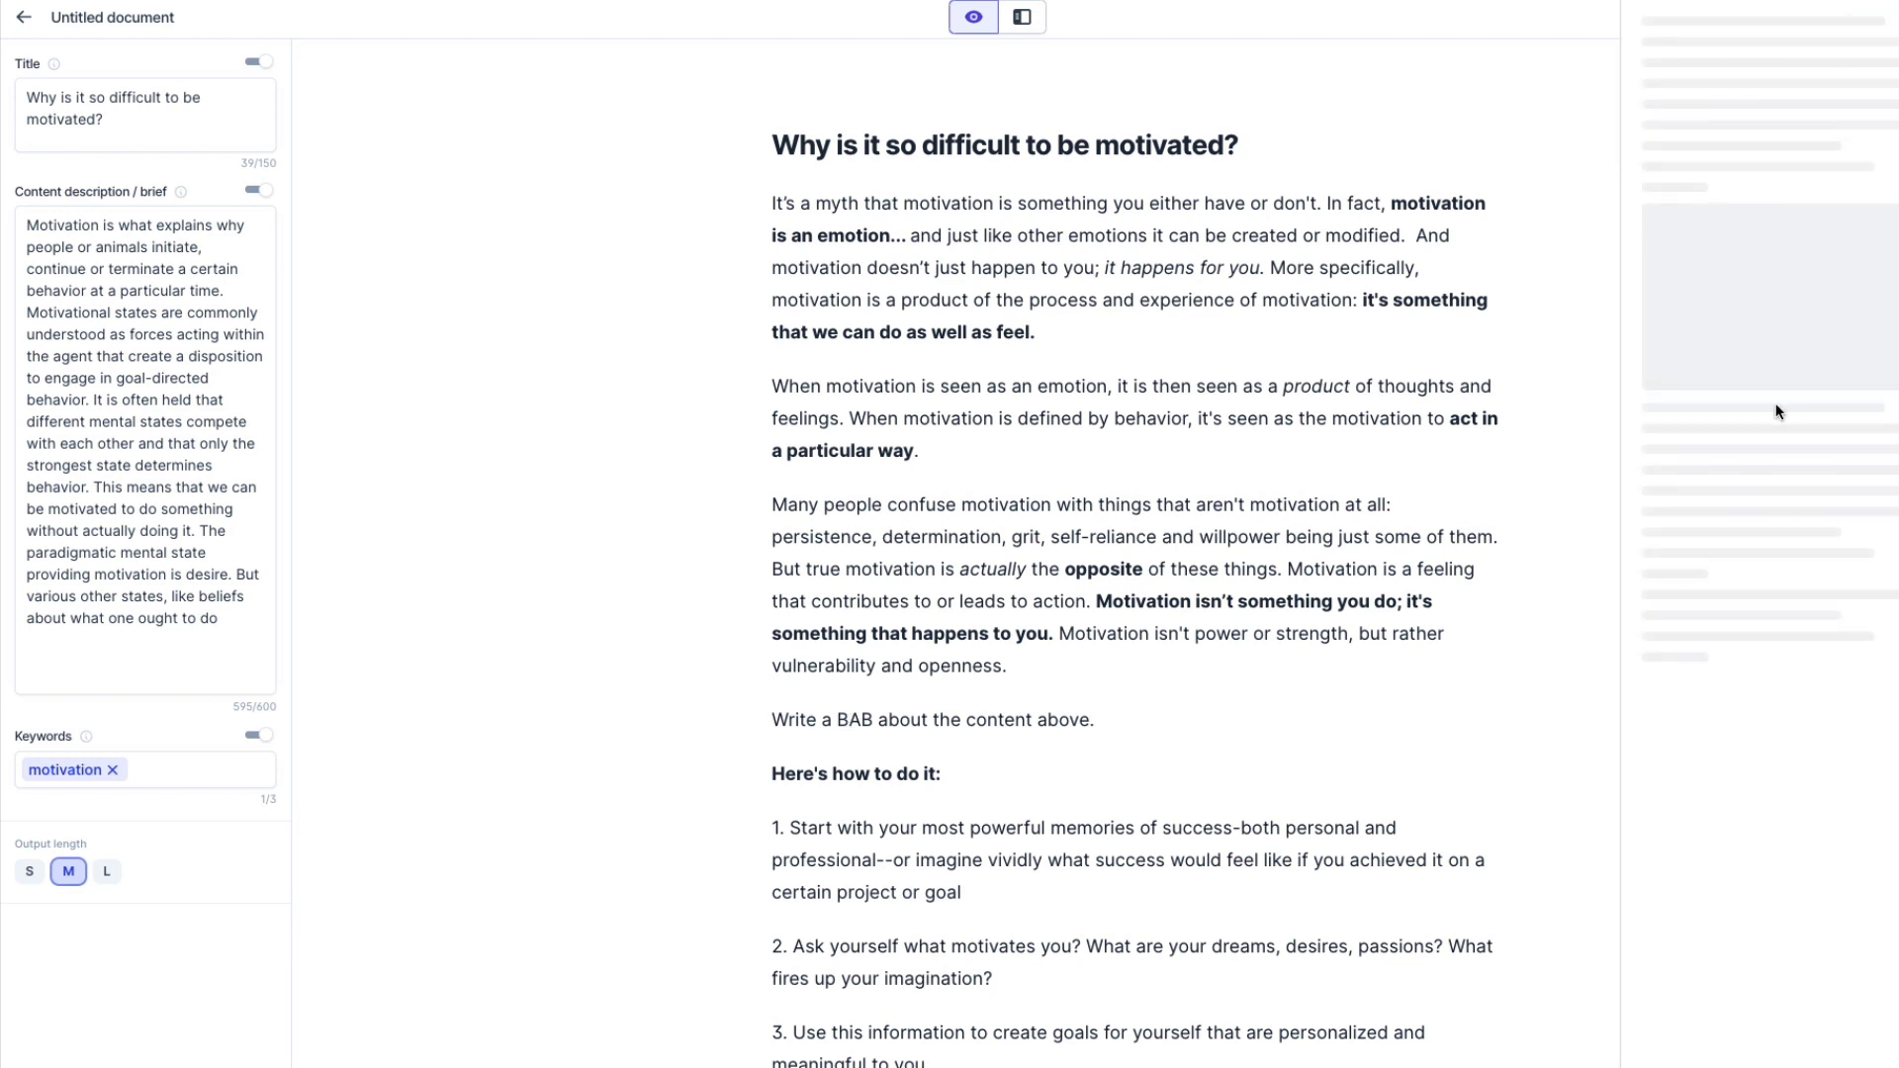
drag(1683, 427, 1781, 1049)
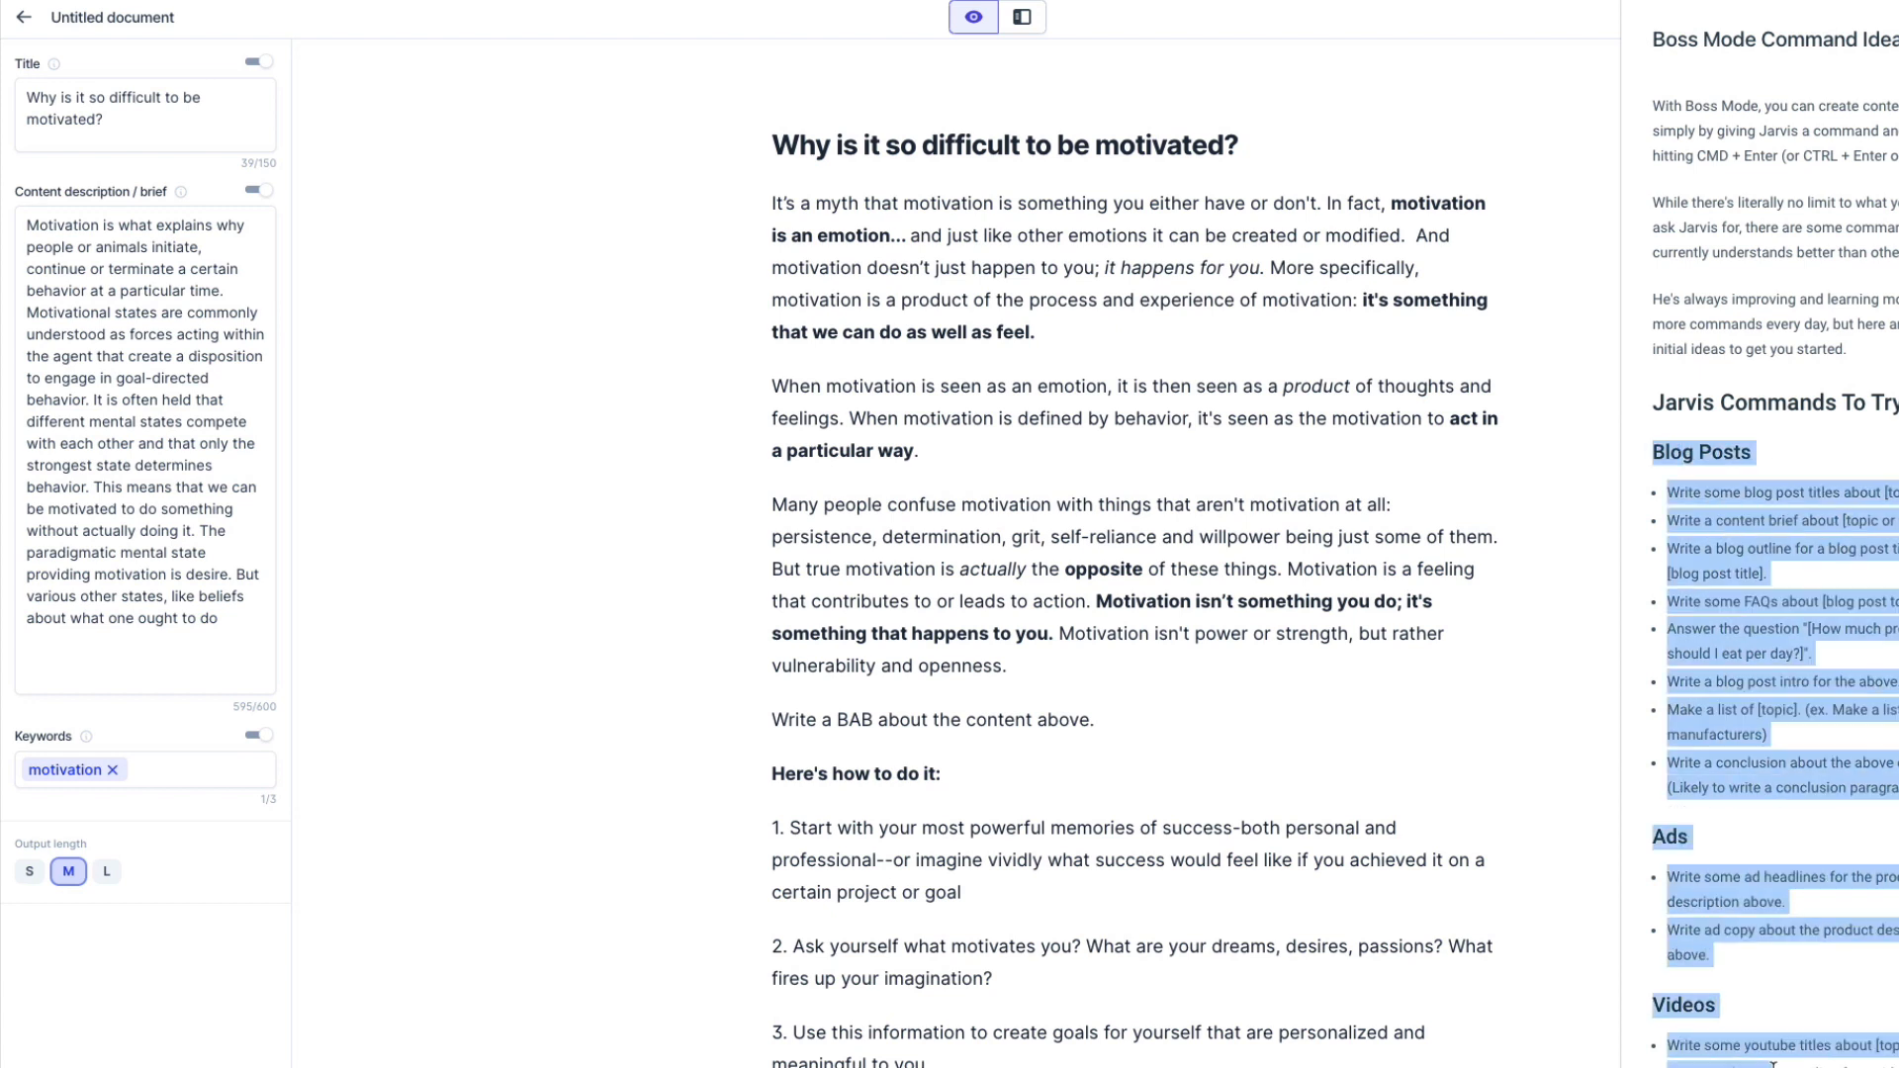
click(1780, 1049)
scroll(1761, 534, down, 7)
drag(1662, 864, 1826, 982)
click(1743, 957)
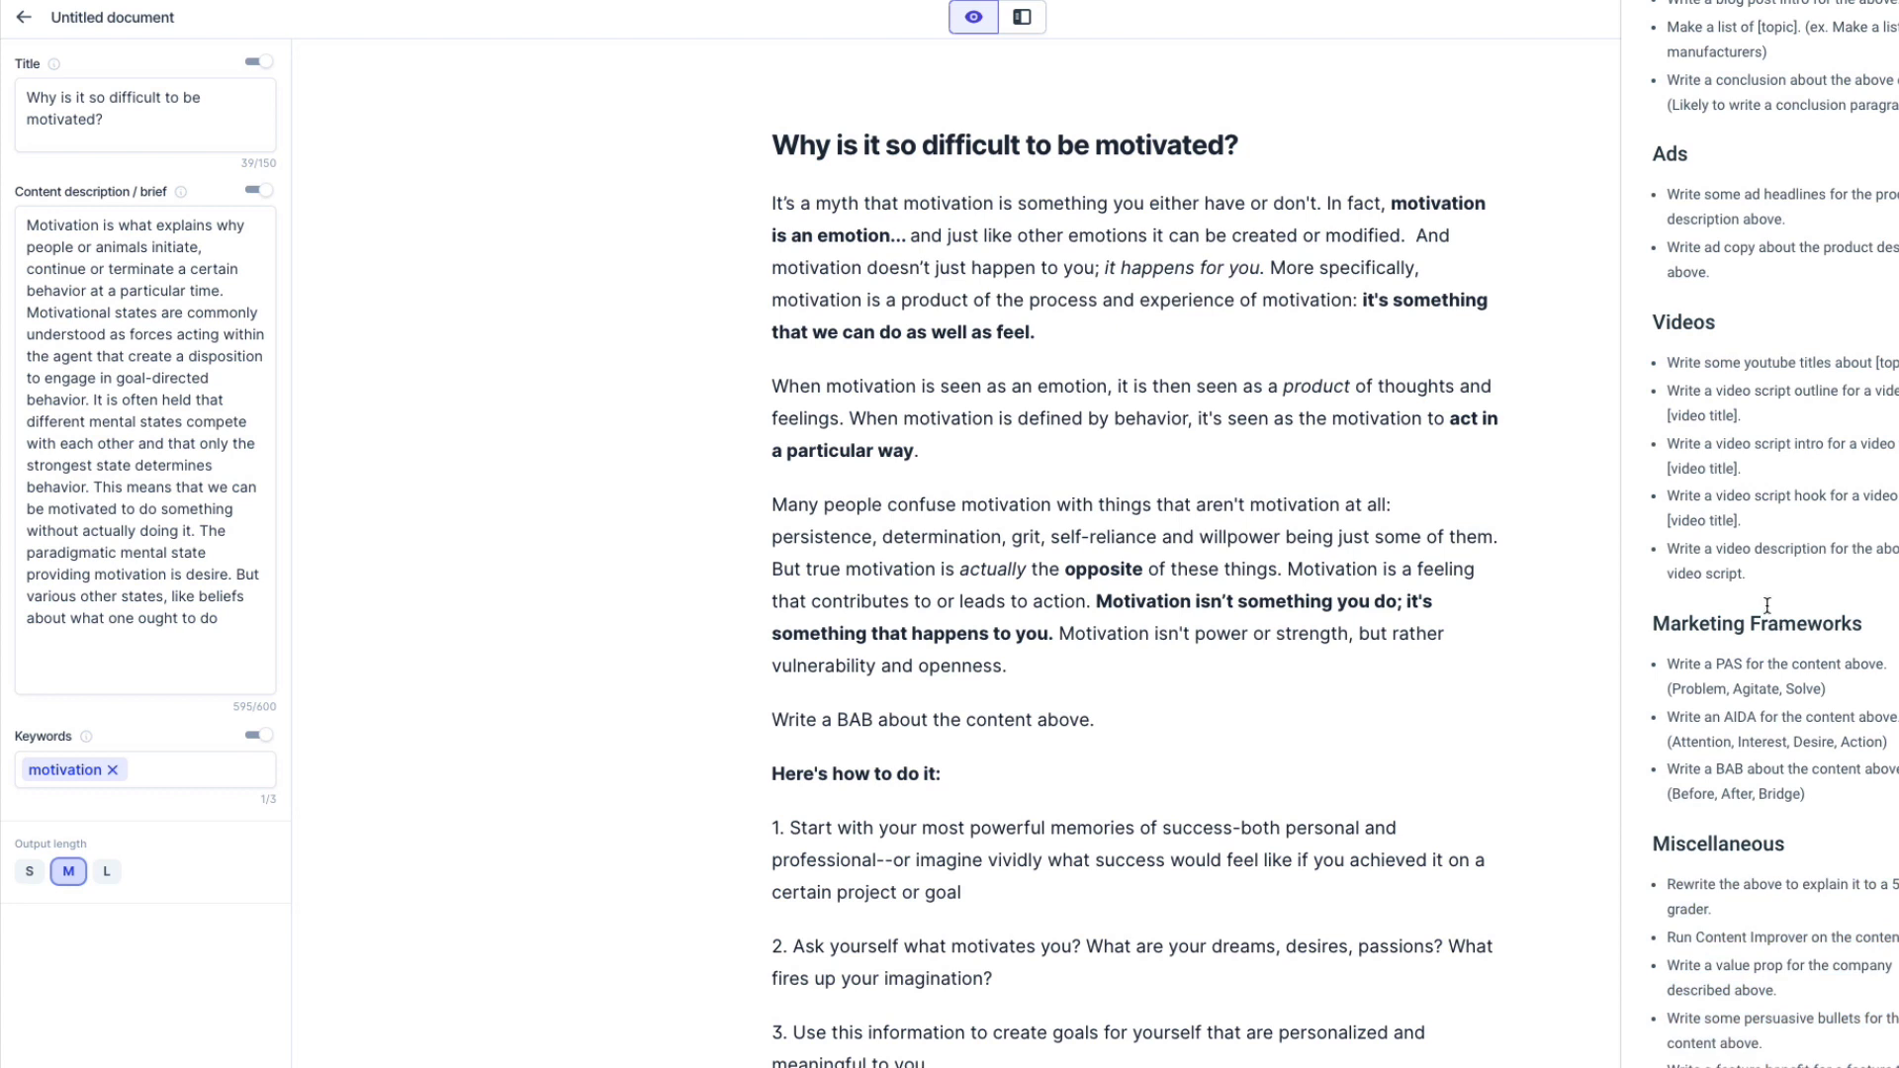
drag(1668, 657, 1721, 689)
click(1700, 726)
drag(1659, 792, 1807, 795)
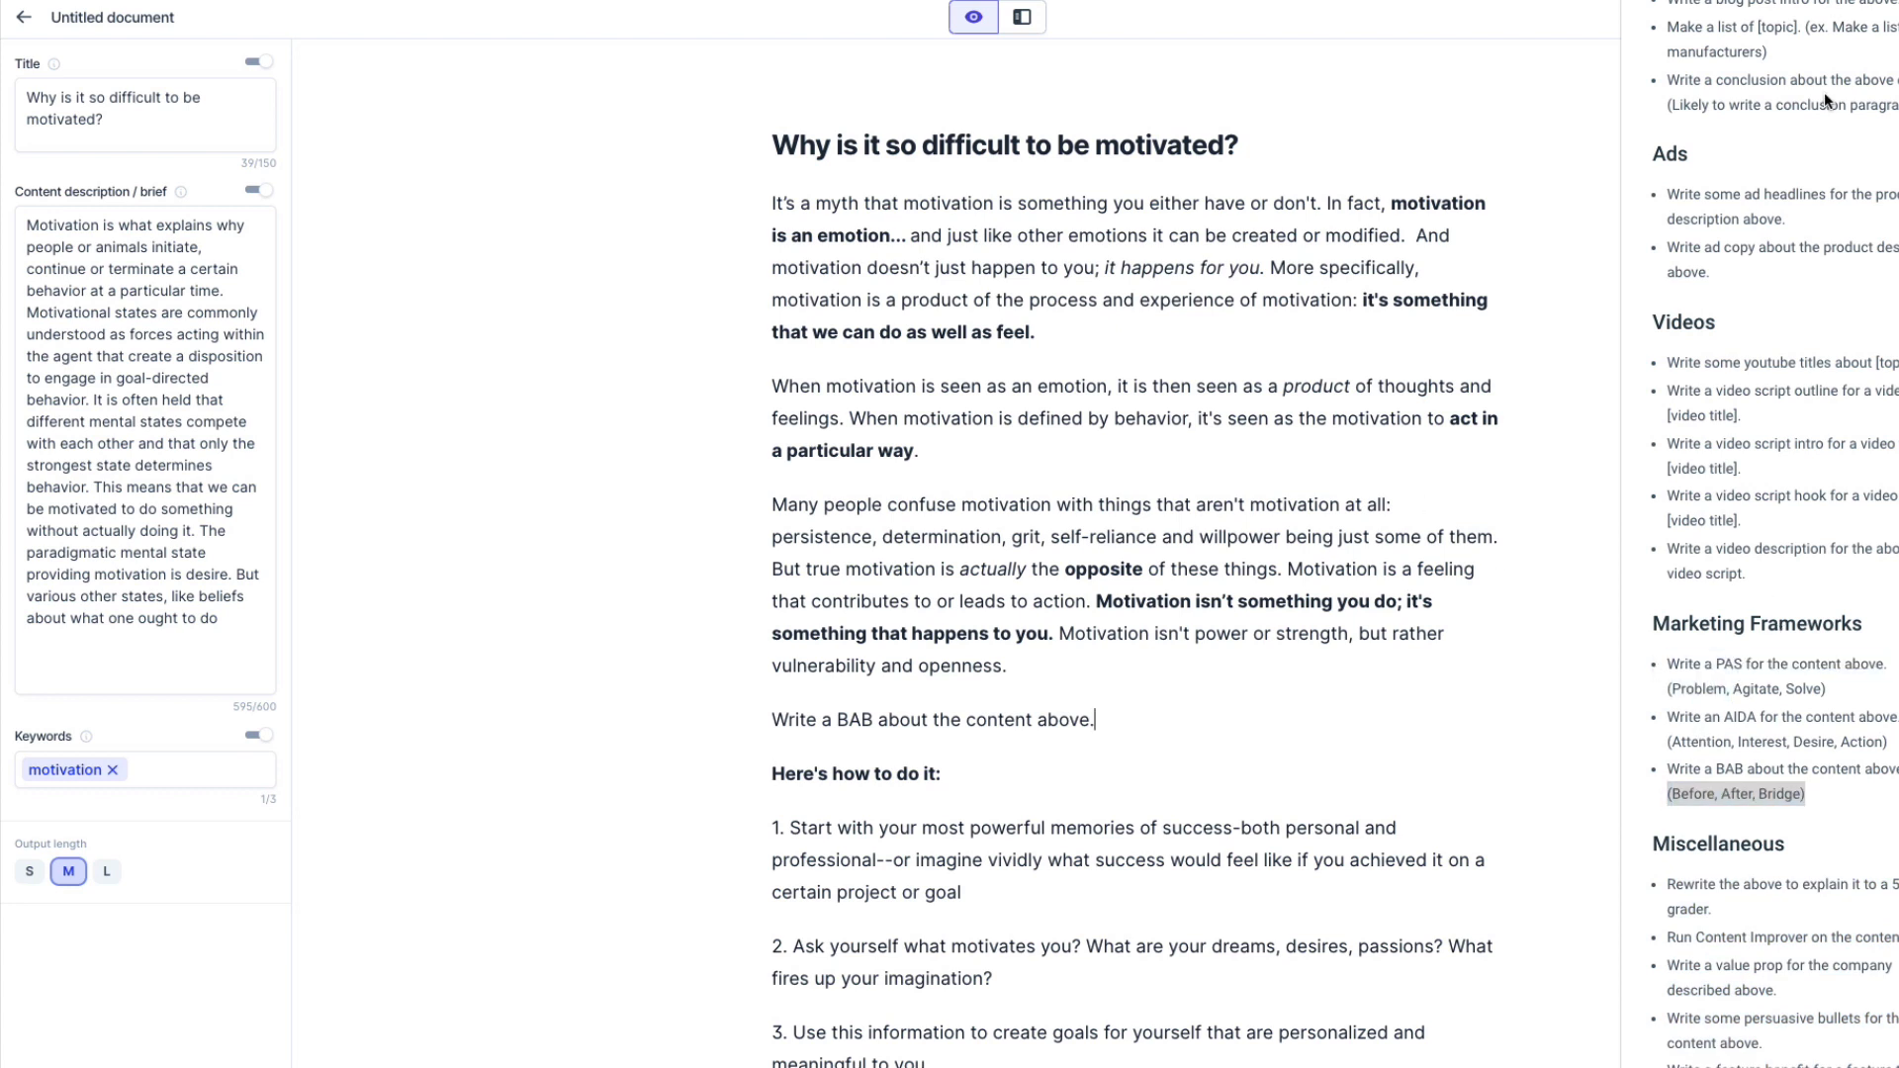
scroll(1891, 253, up, 7)
key(Escape)
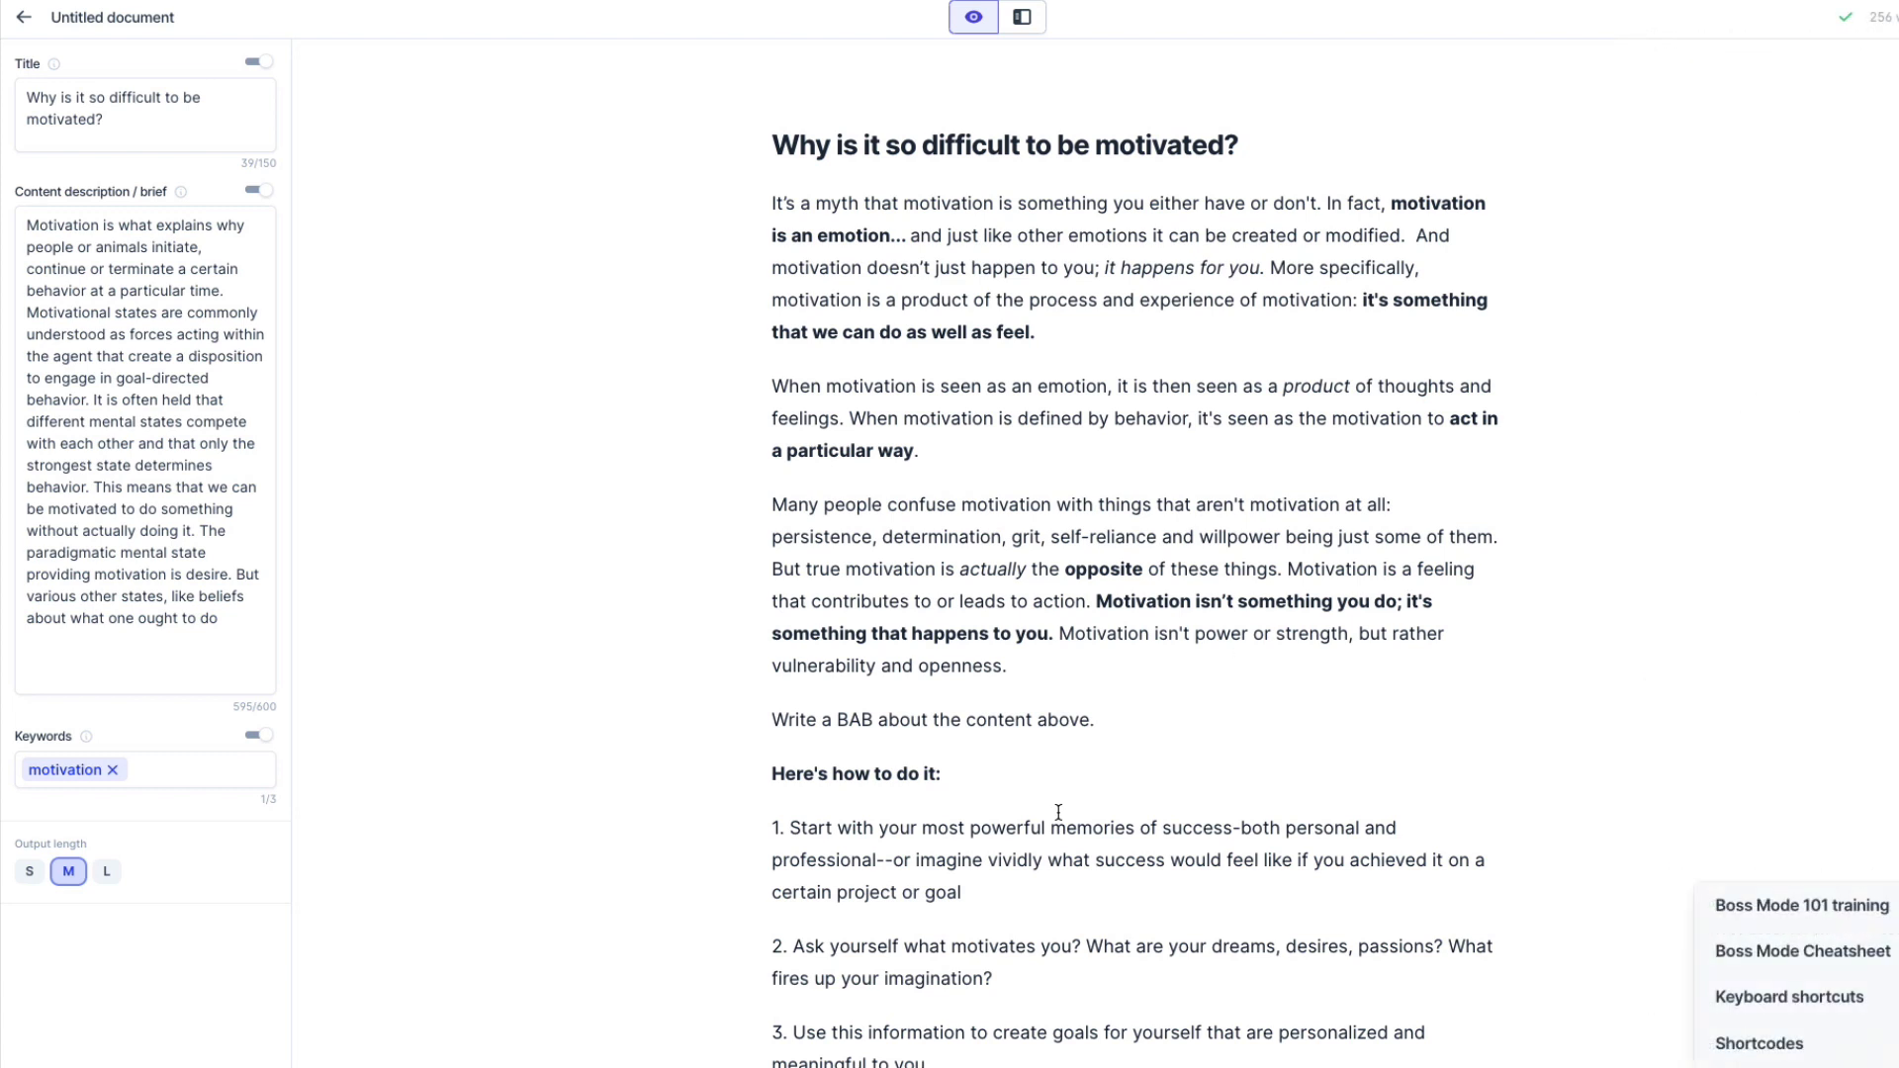
Step: Run the Jarvis command "Write a BAB about the content above." to generate text in its place
click(777, 722)
drag(777, 722, 1115, 732)
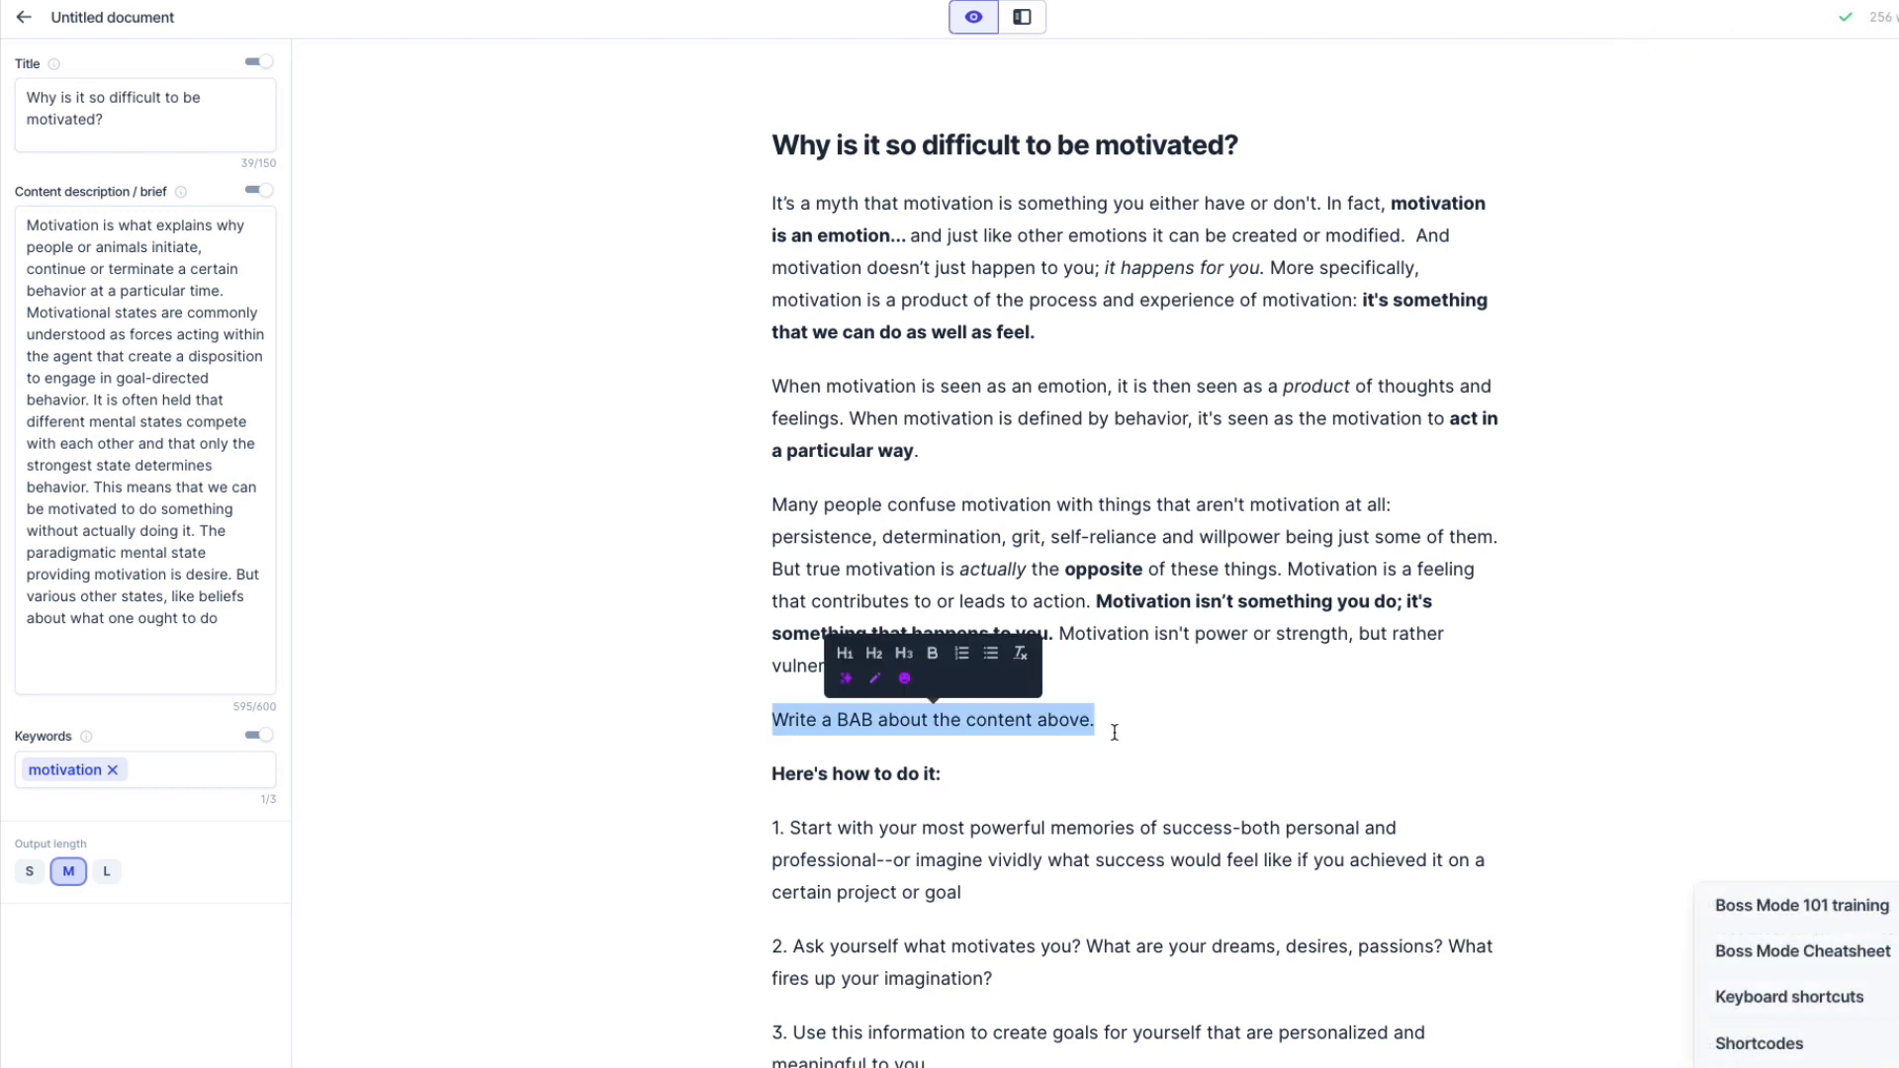
key(ctrl+Return)
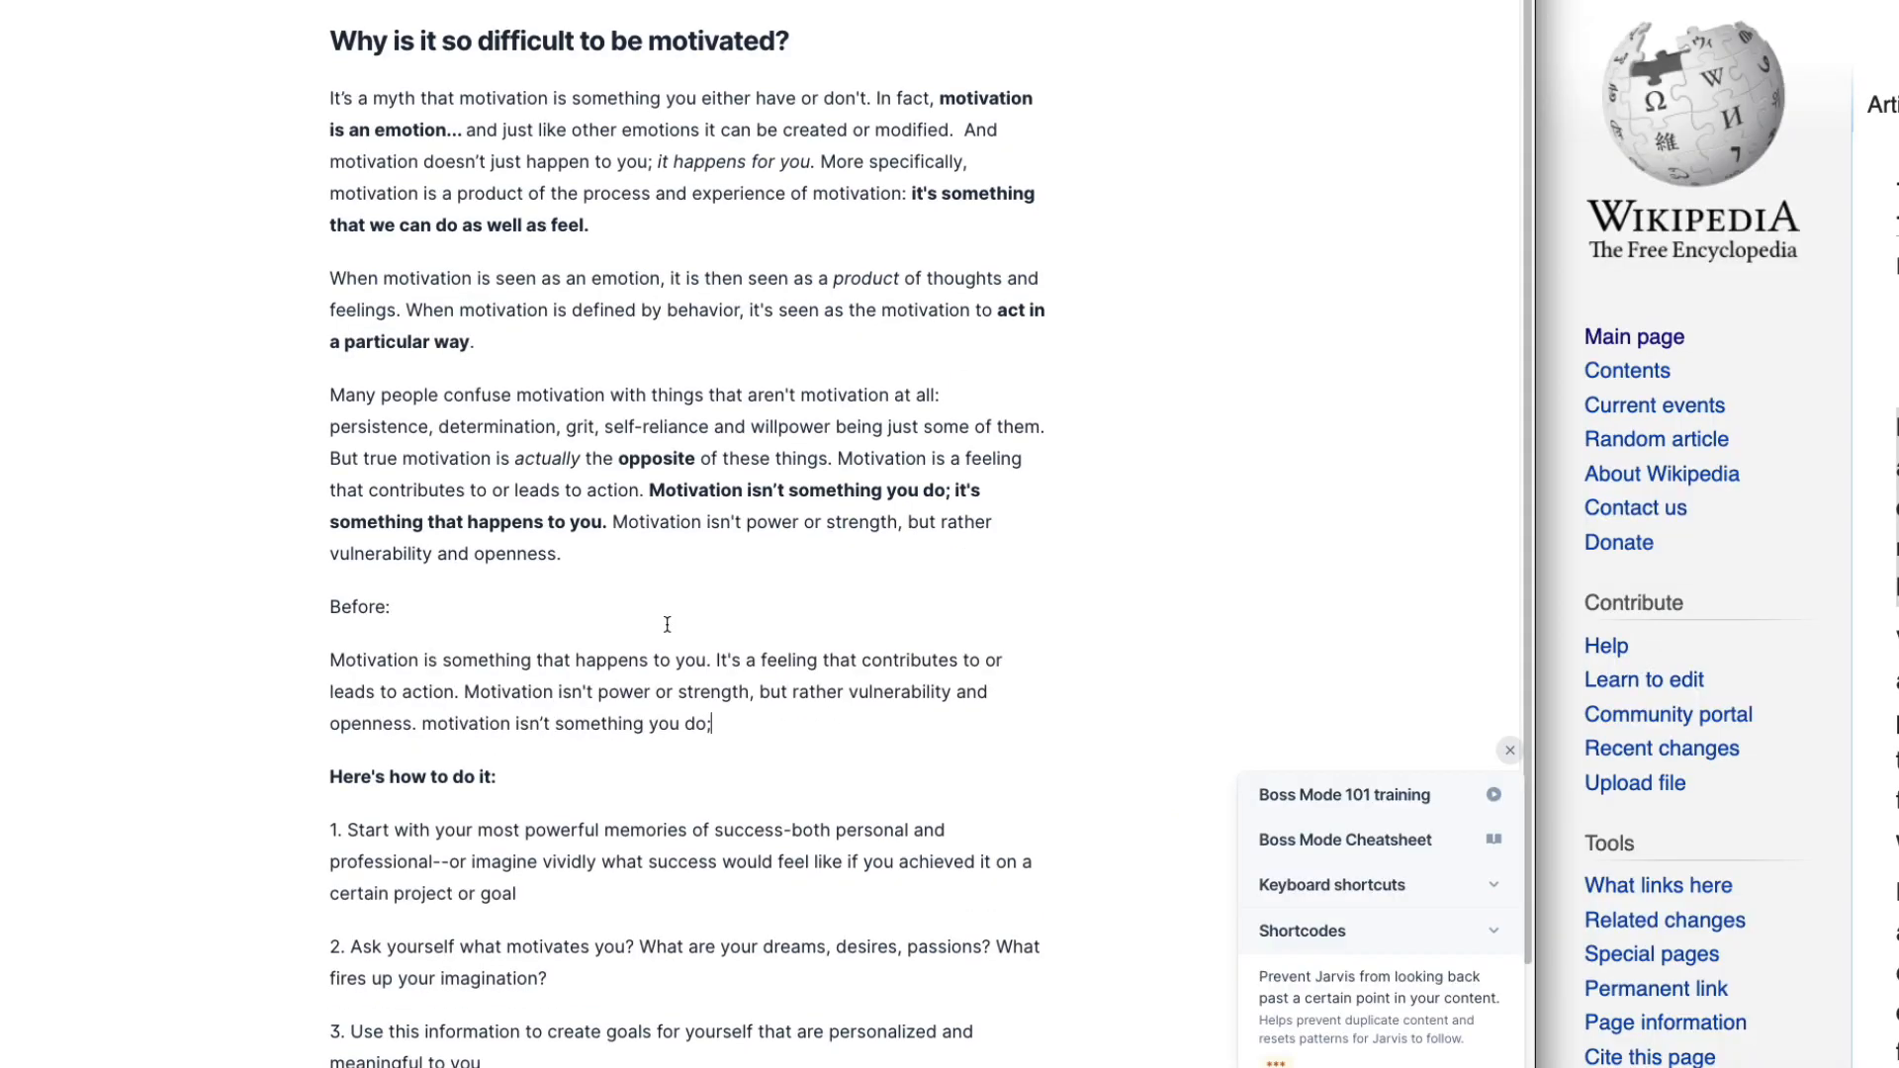
scroll(554, 554, down, 3)
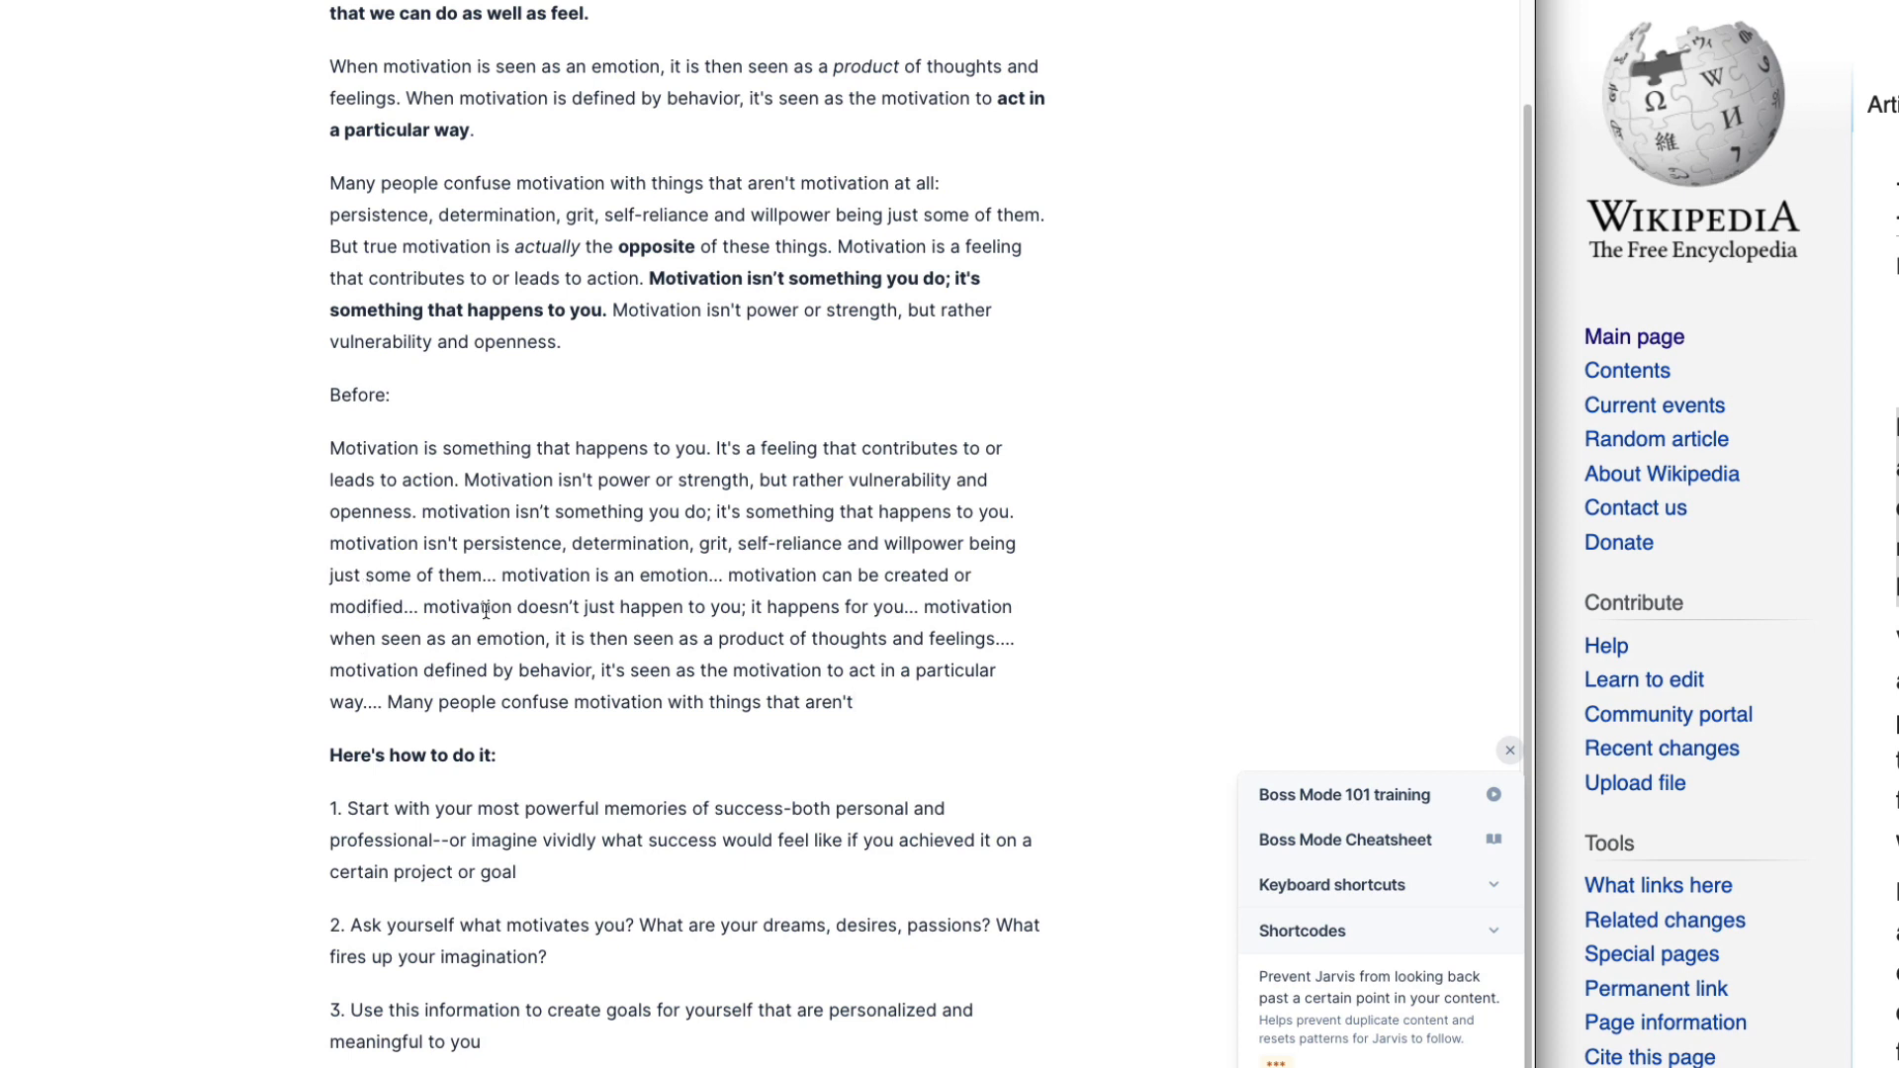
Step: Read through the generated "Before" paragraph and check the Jarvis keyboard shortcuts for running and re-running commands
drag(337, 444, 843, 574)
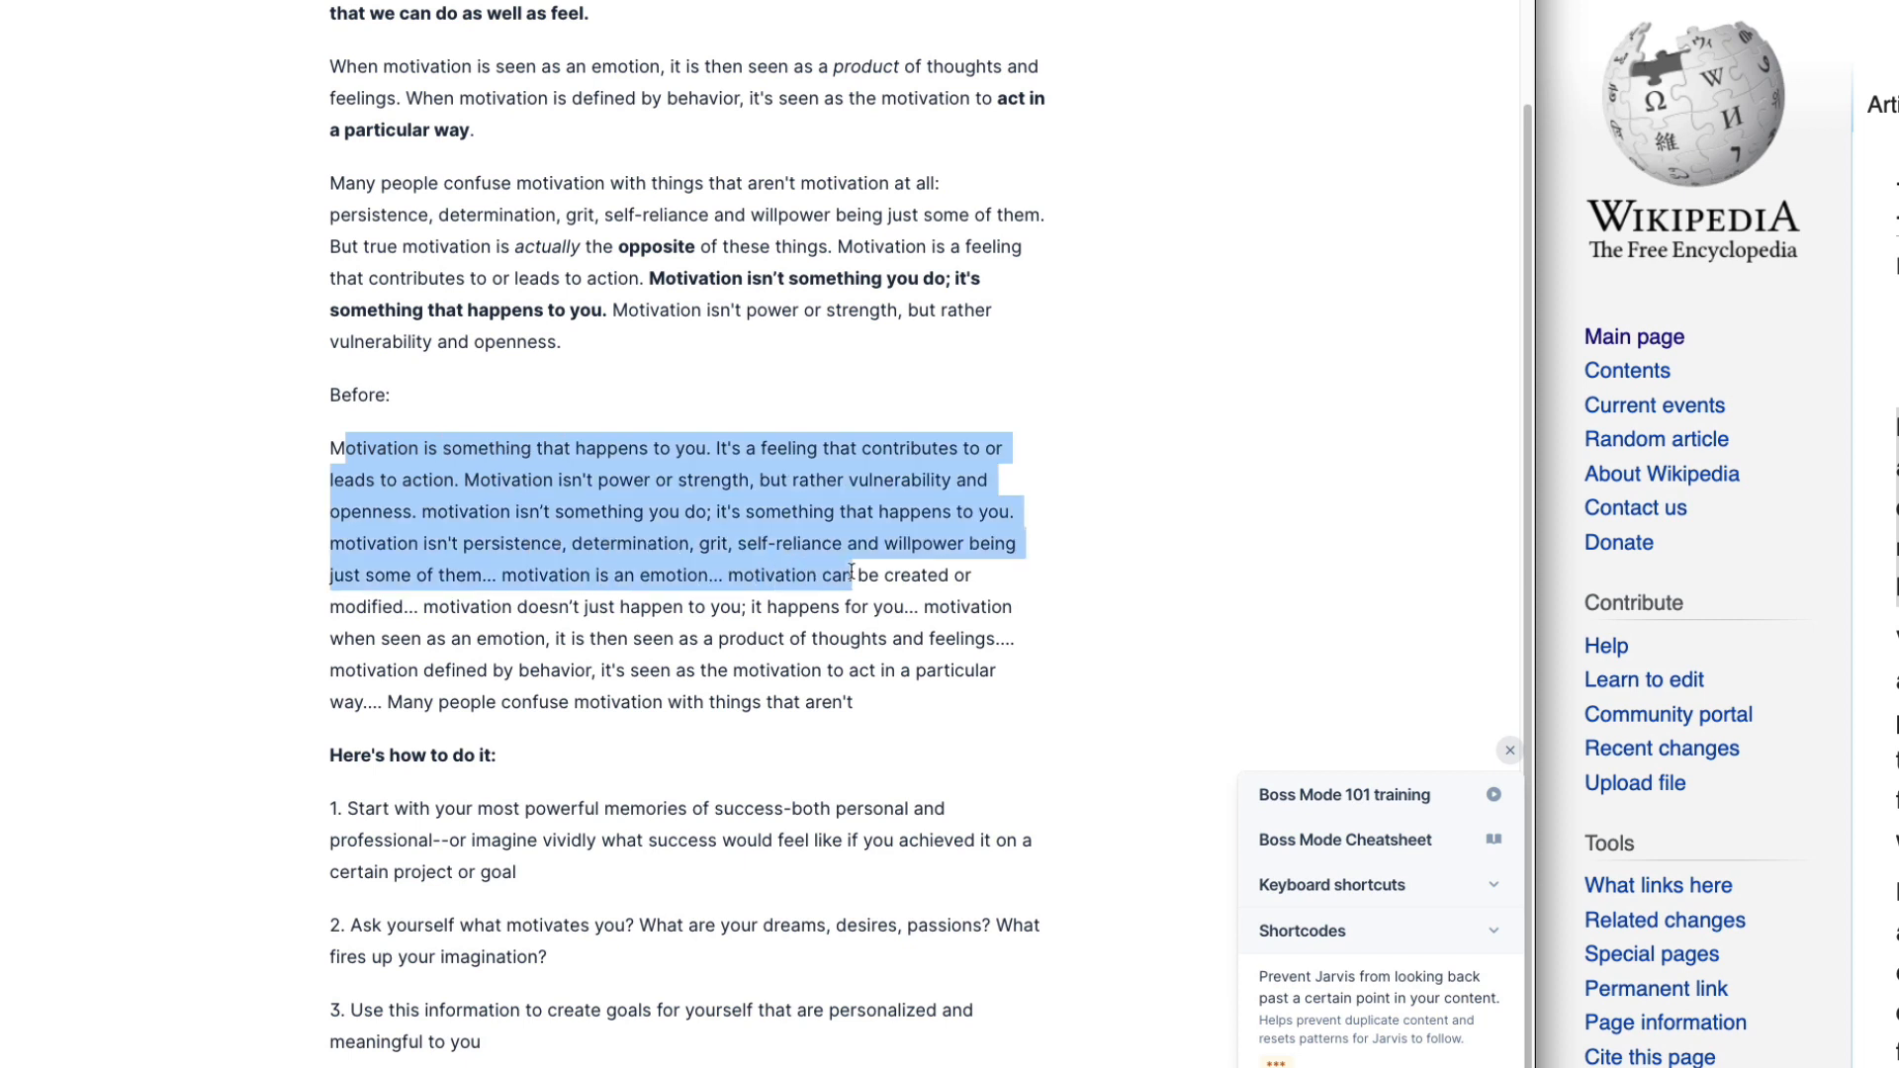
click(838, 576)
drag(450, 606, 825, 633)
click(867, 666)
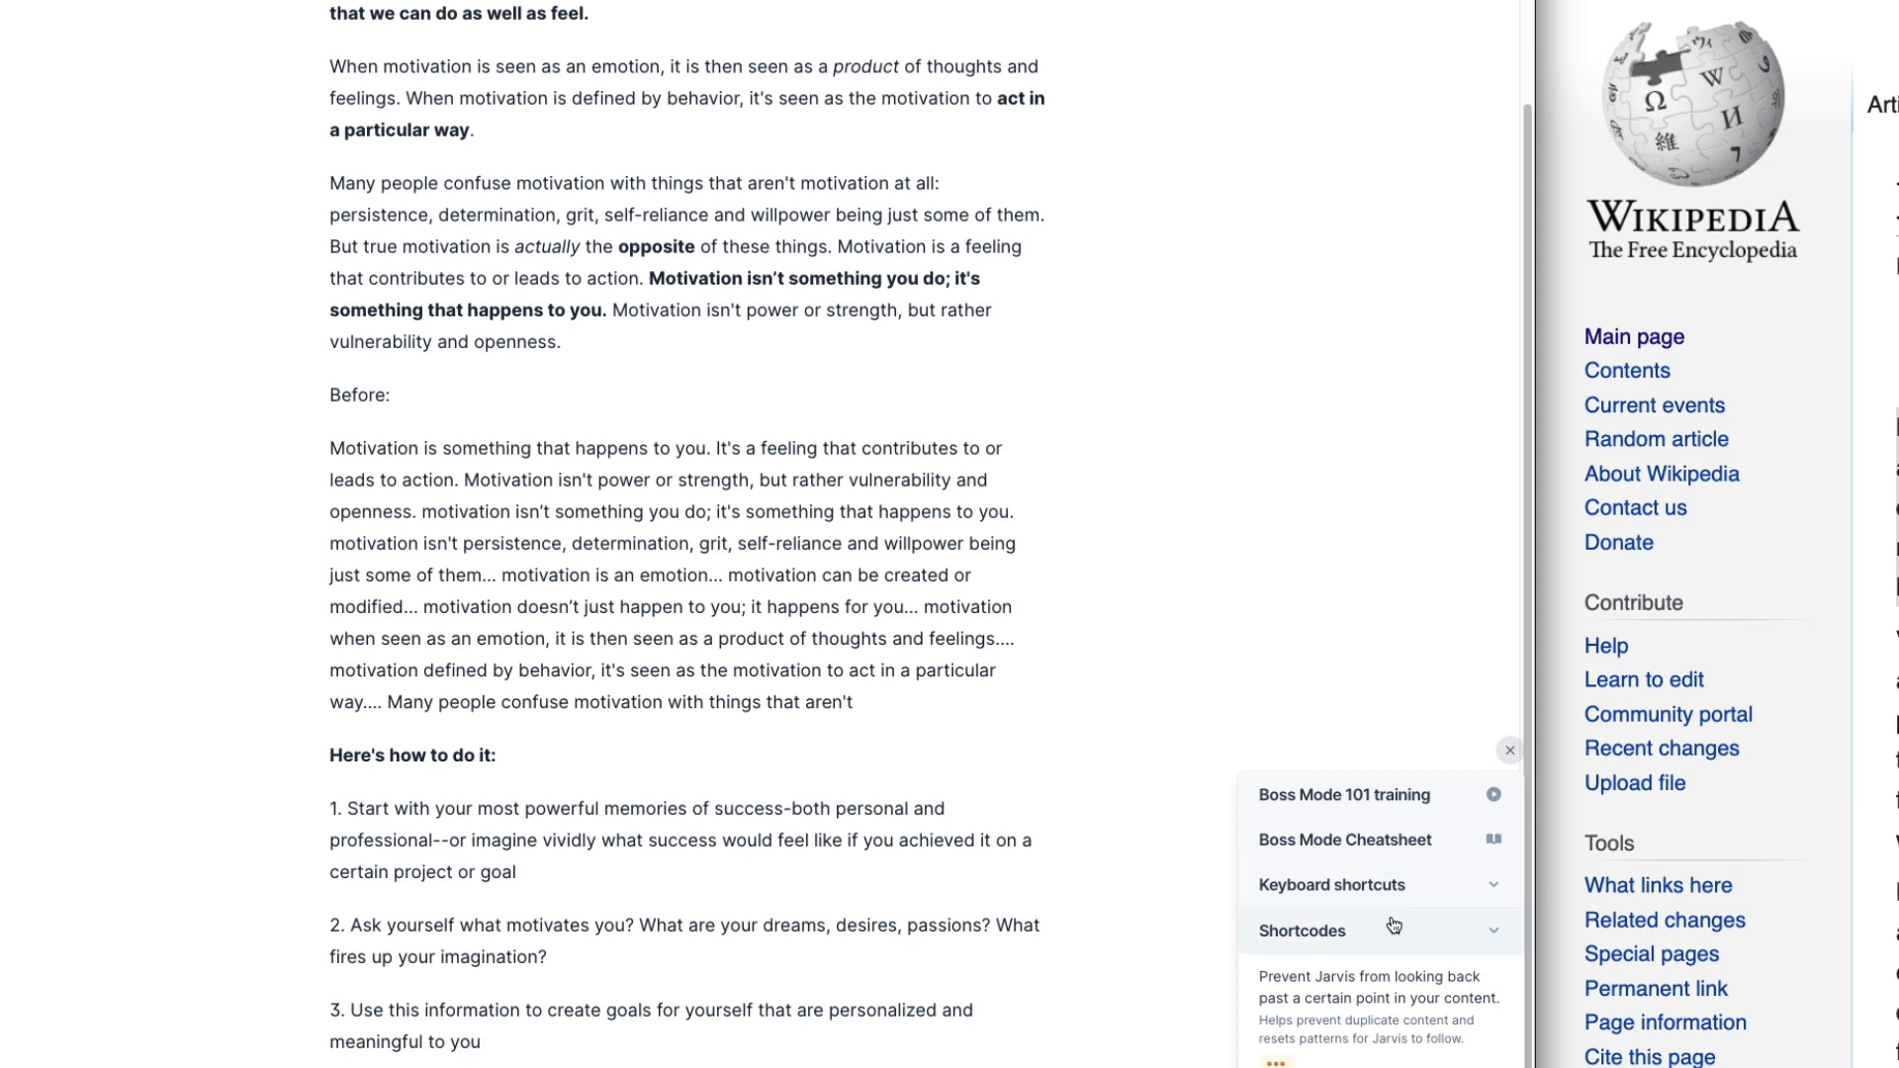
click(1367, 881)
scroll(1375, 891, down, 3)
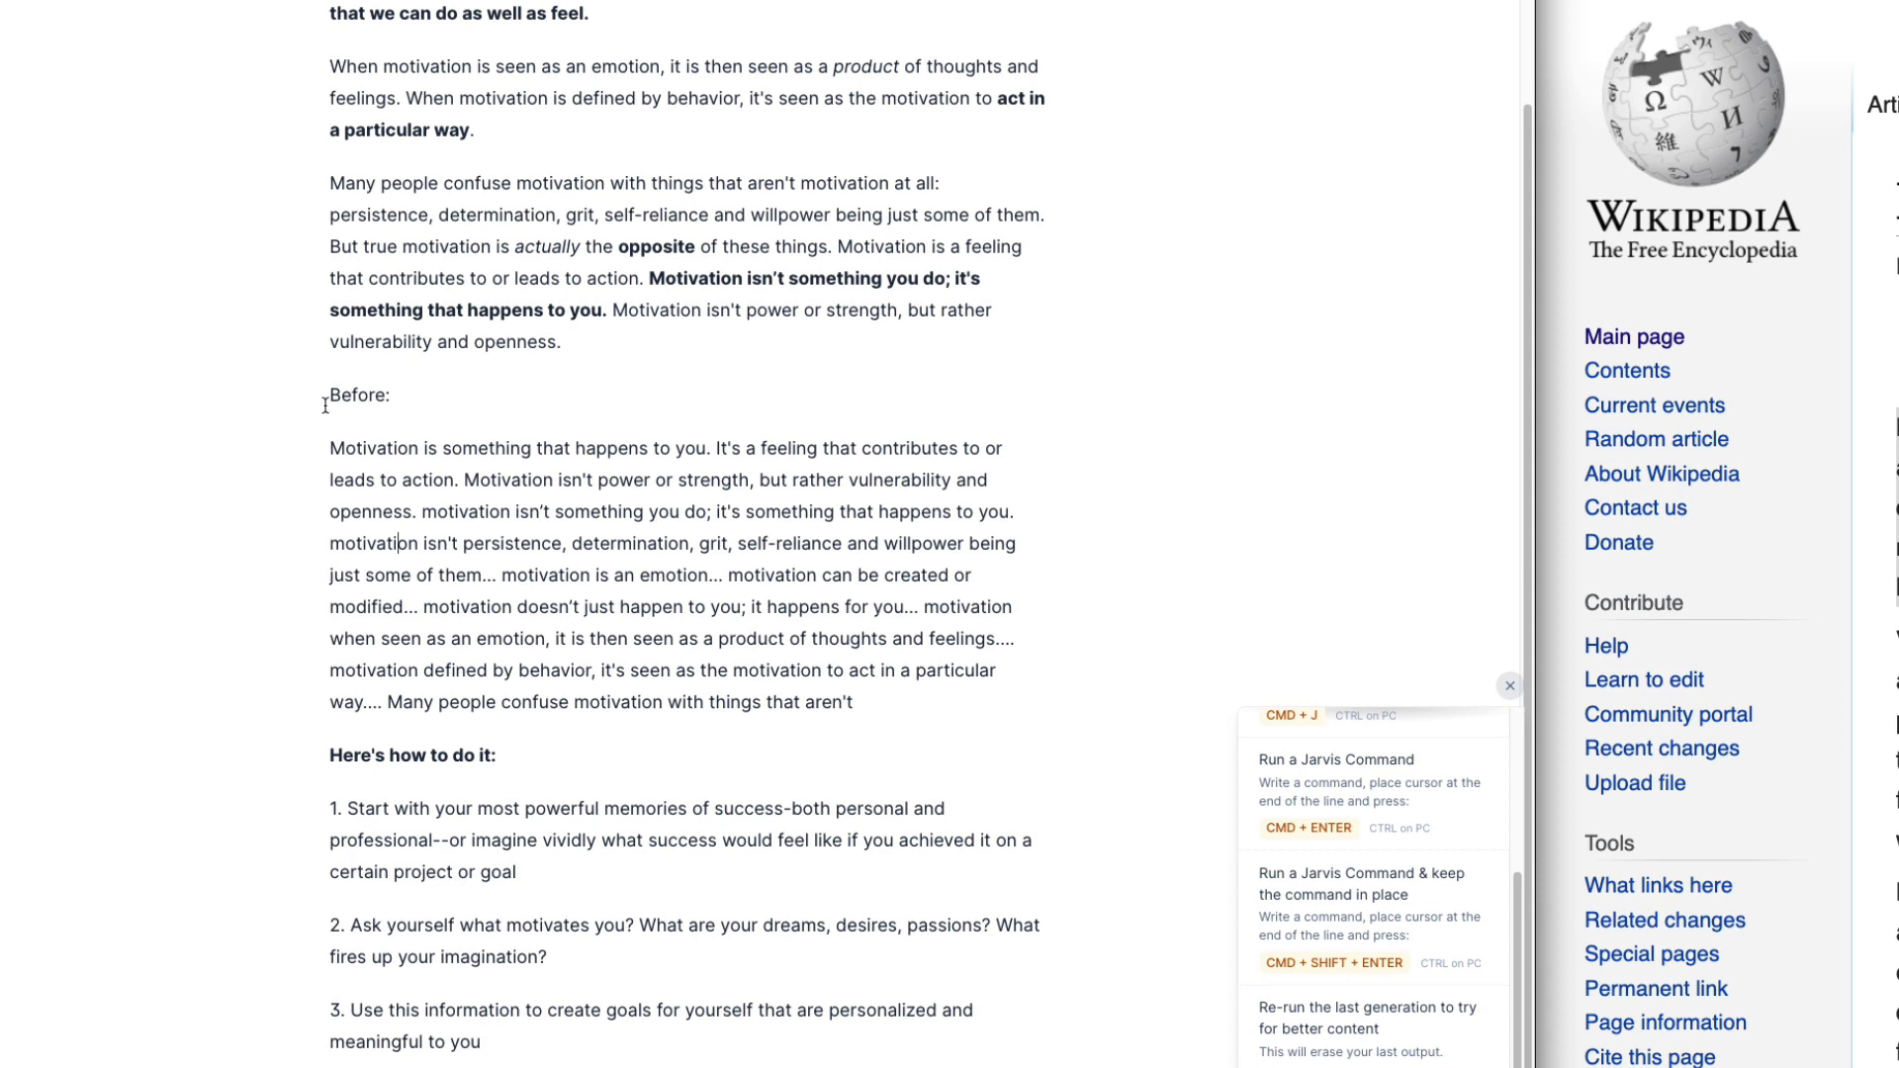
Step: Replace the generated "Before:" section with the command "Write an AIDA about the content above."
drag(330, 388, 881, 688)
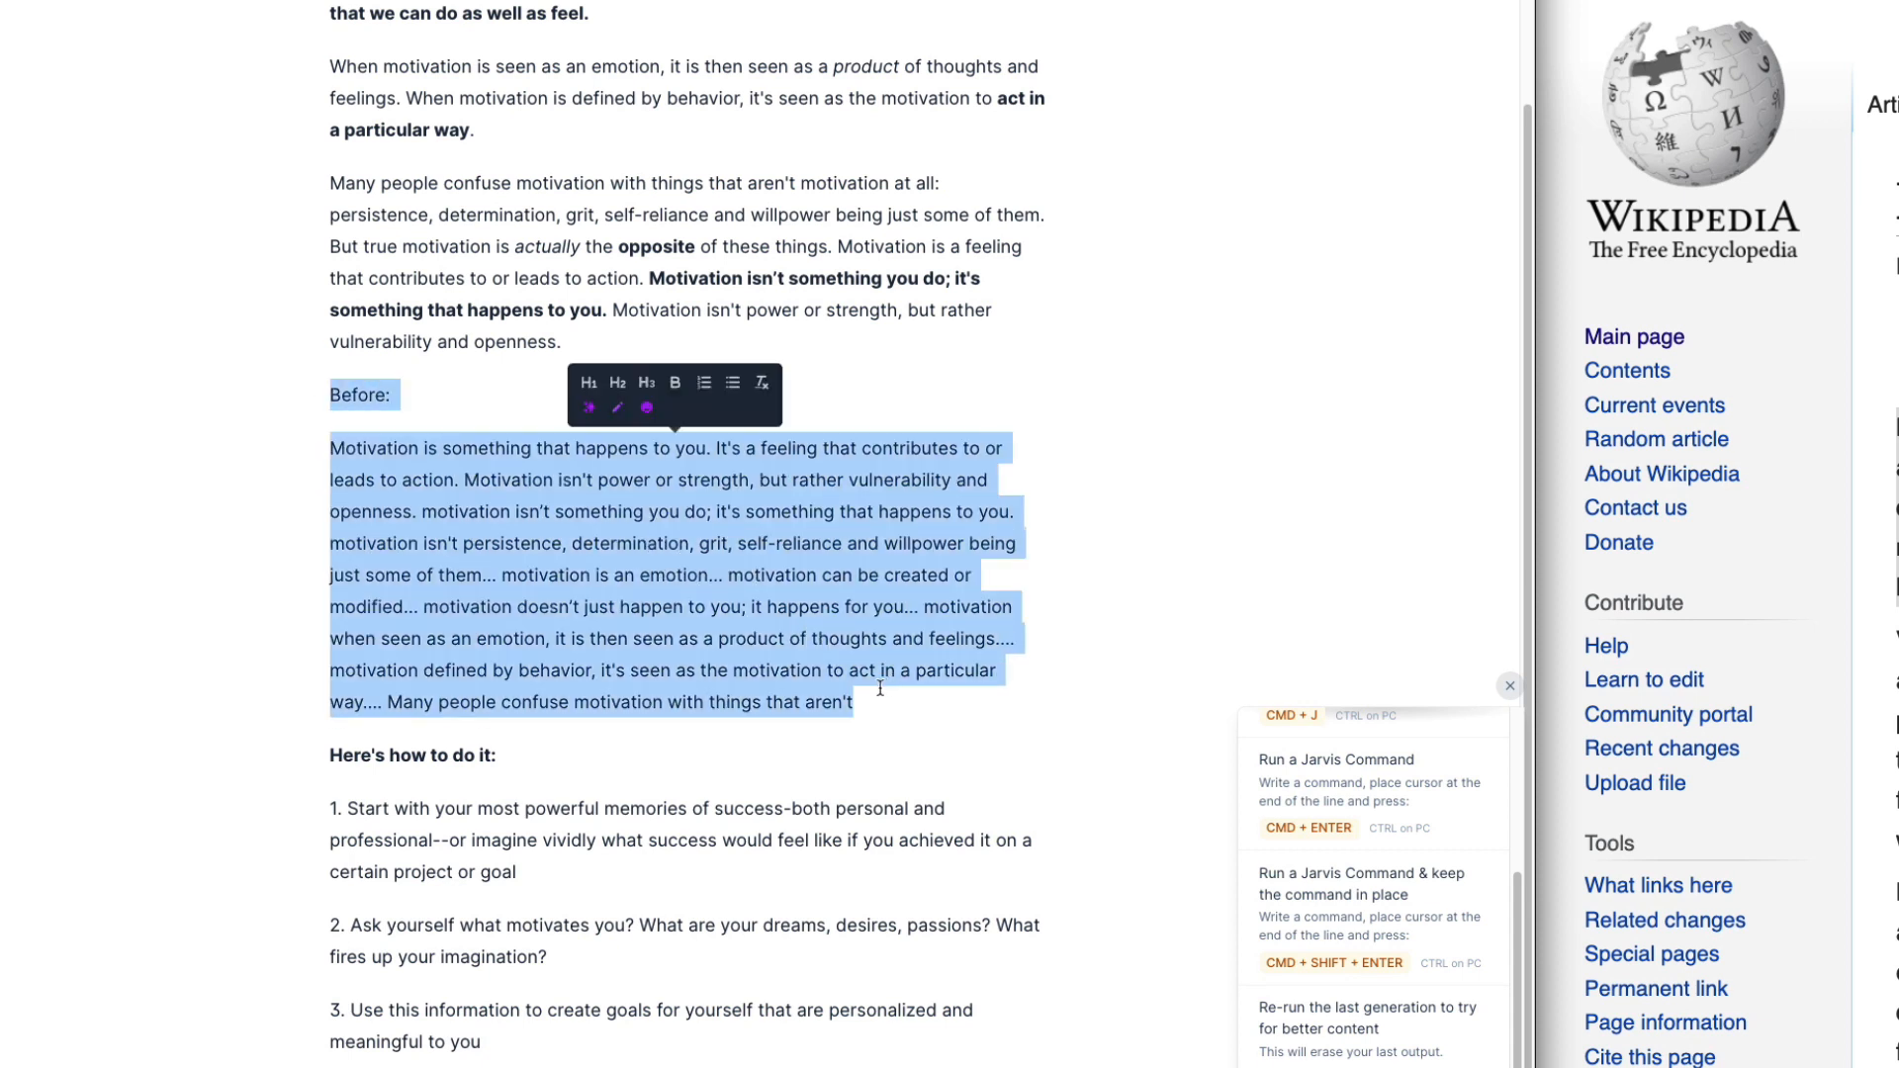
text(destroyed)
double_click(385, 398)
key(BackSpace)
text(wri)
key(BackSpace)
key(BackSpace)
key(BackSpace)
text(Write an AIDA about the content above)
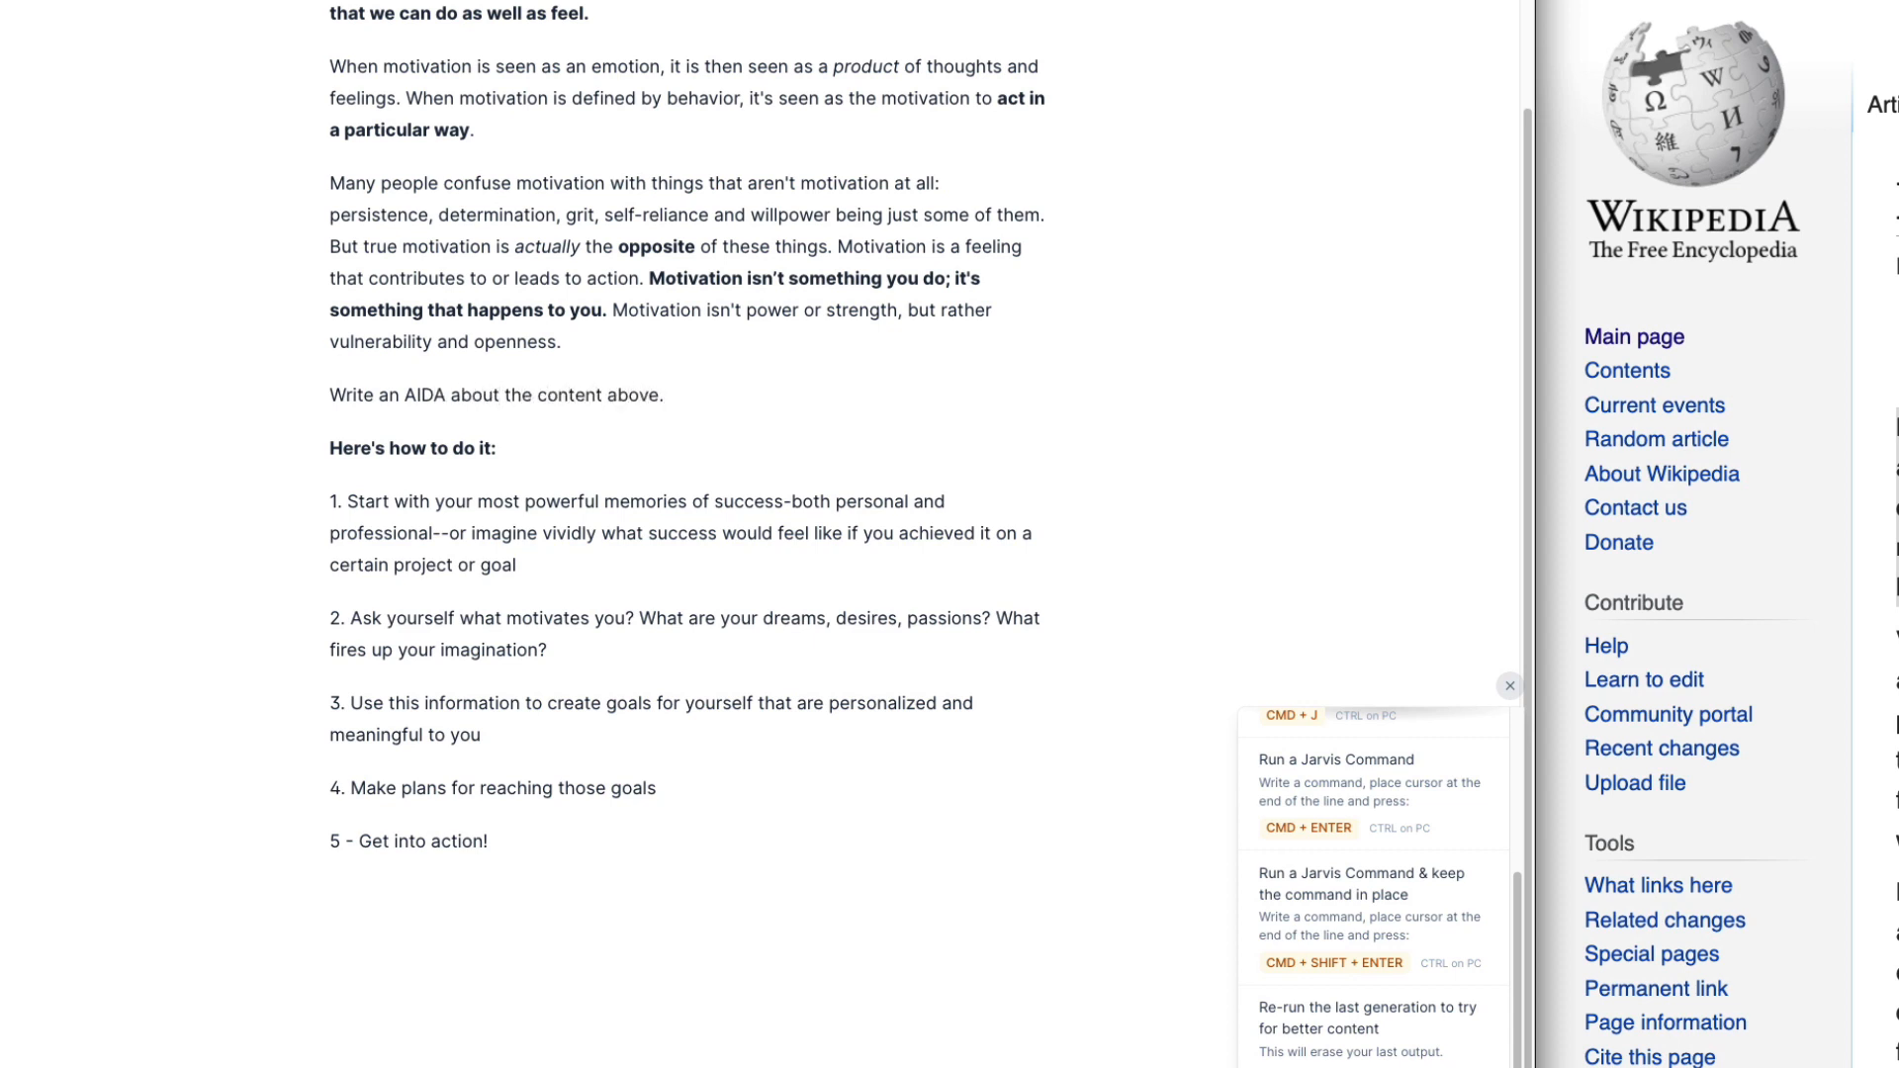
Step: Run the "Write an AIDA about the content above." command and delete the generated Interest paragraph
drag(776, 403, 323, 401)
scroll(692, 737, up, 2)
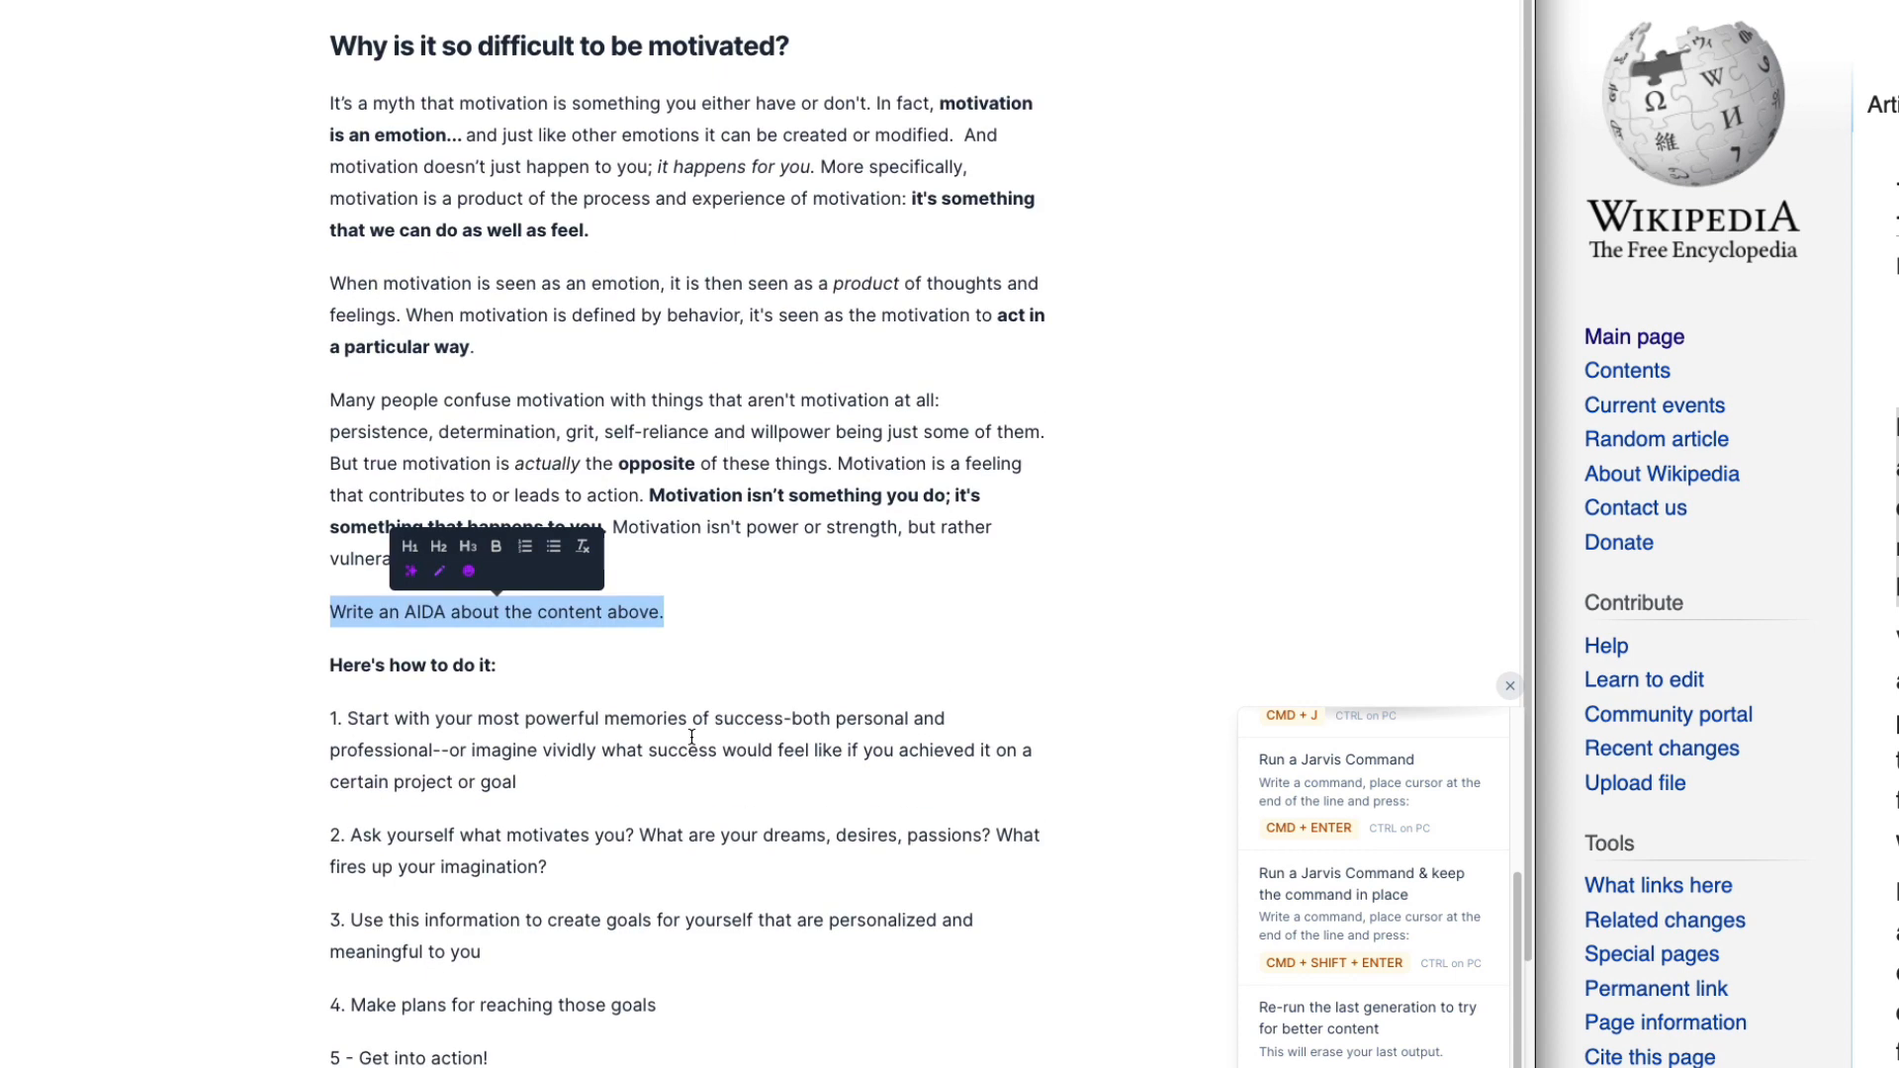
key(ctrl+Return)
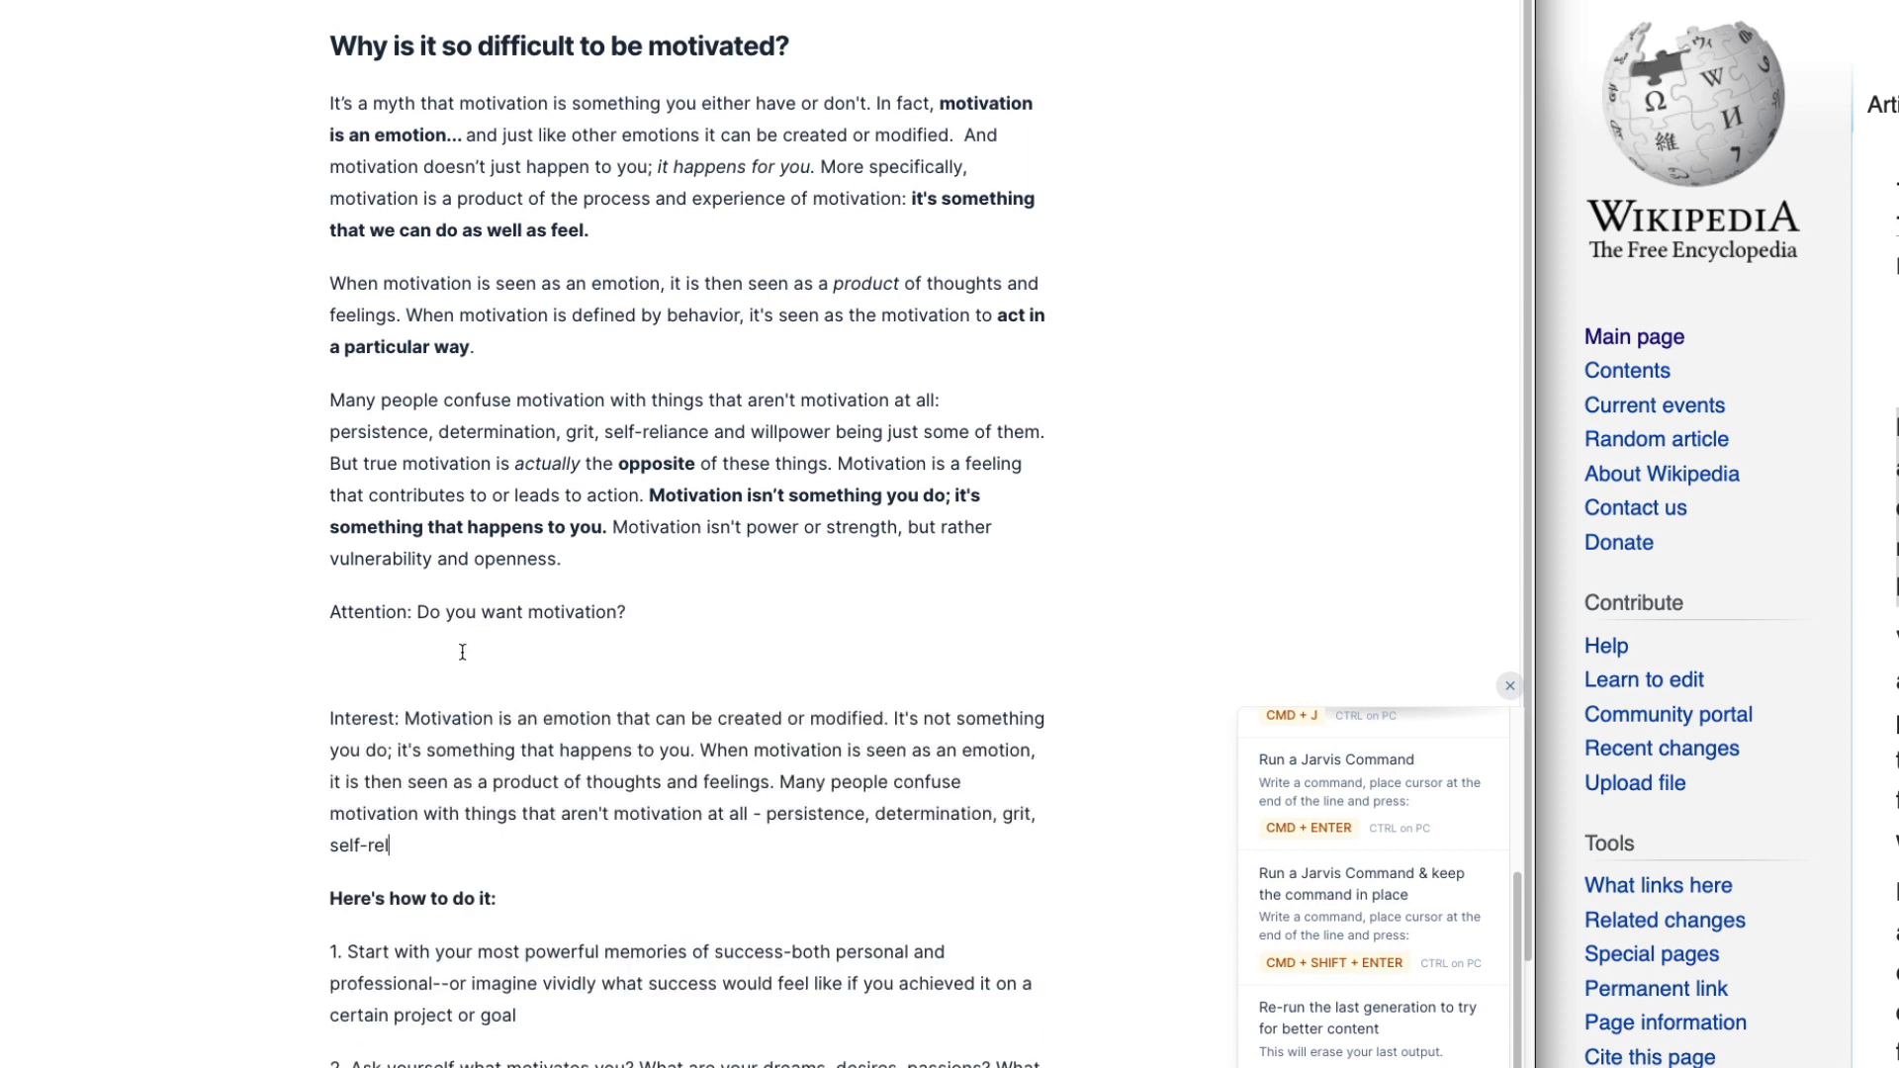
scroll(554, 672, down, 3)
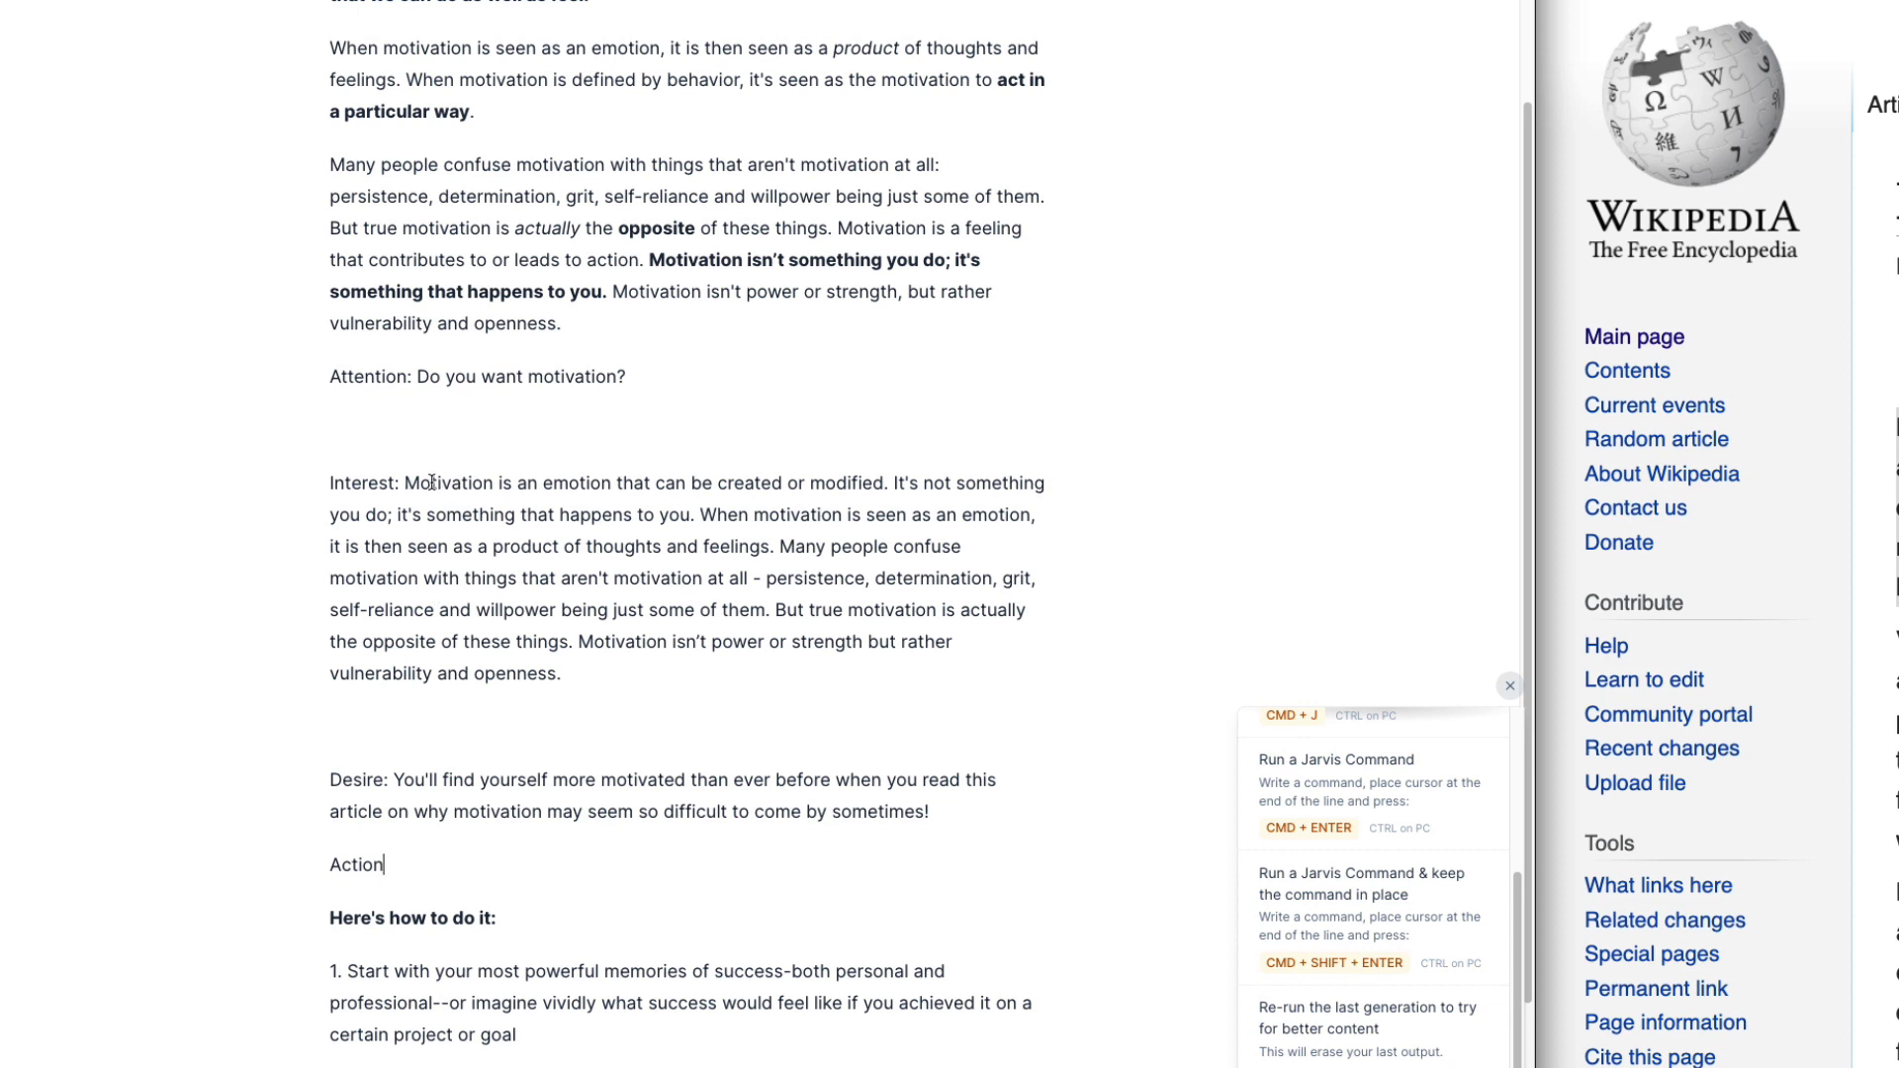
drag(329, 479, 612, 657)
key(BackSpace)
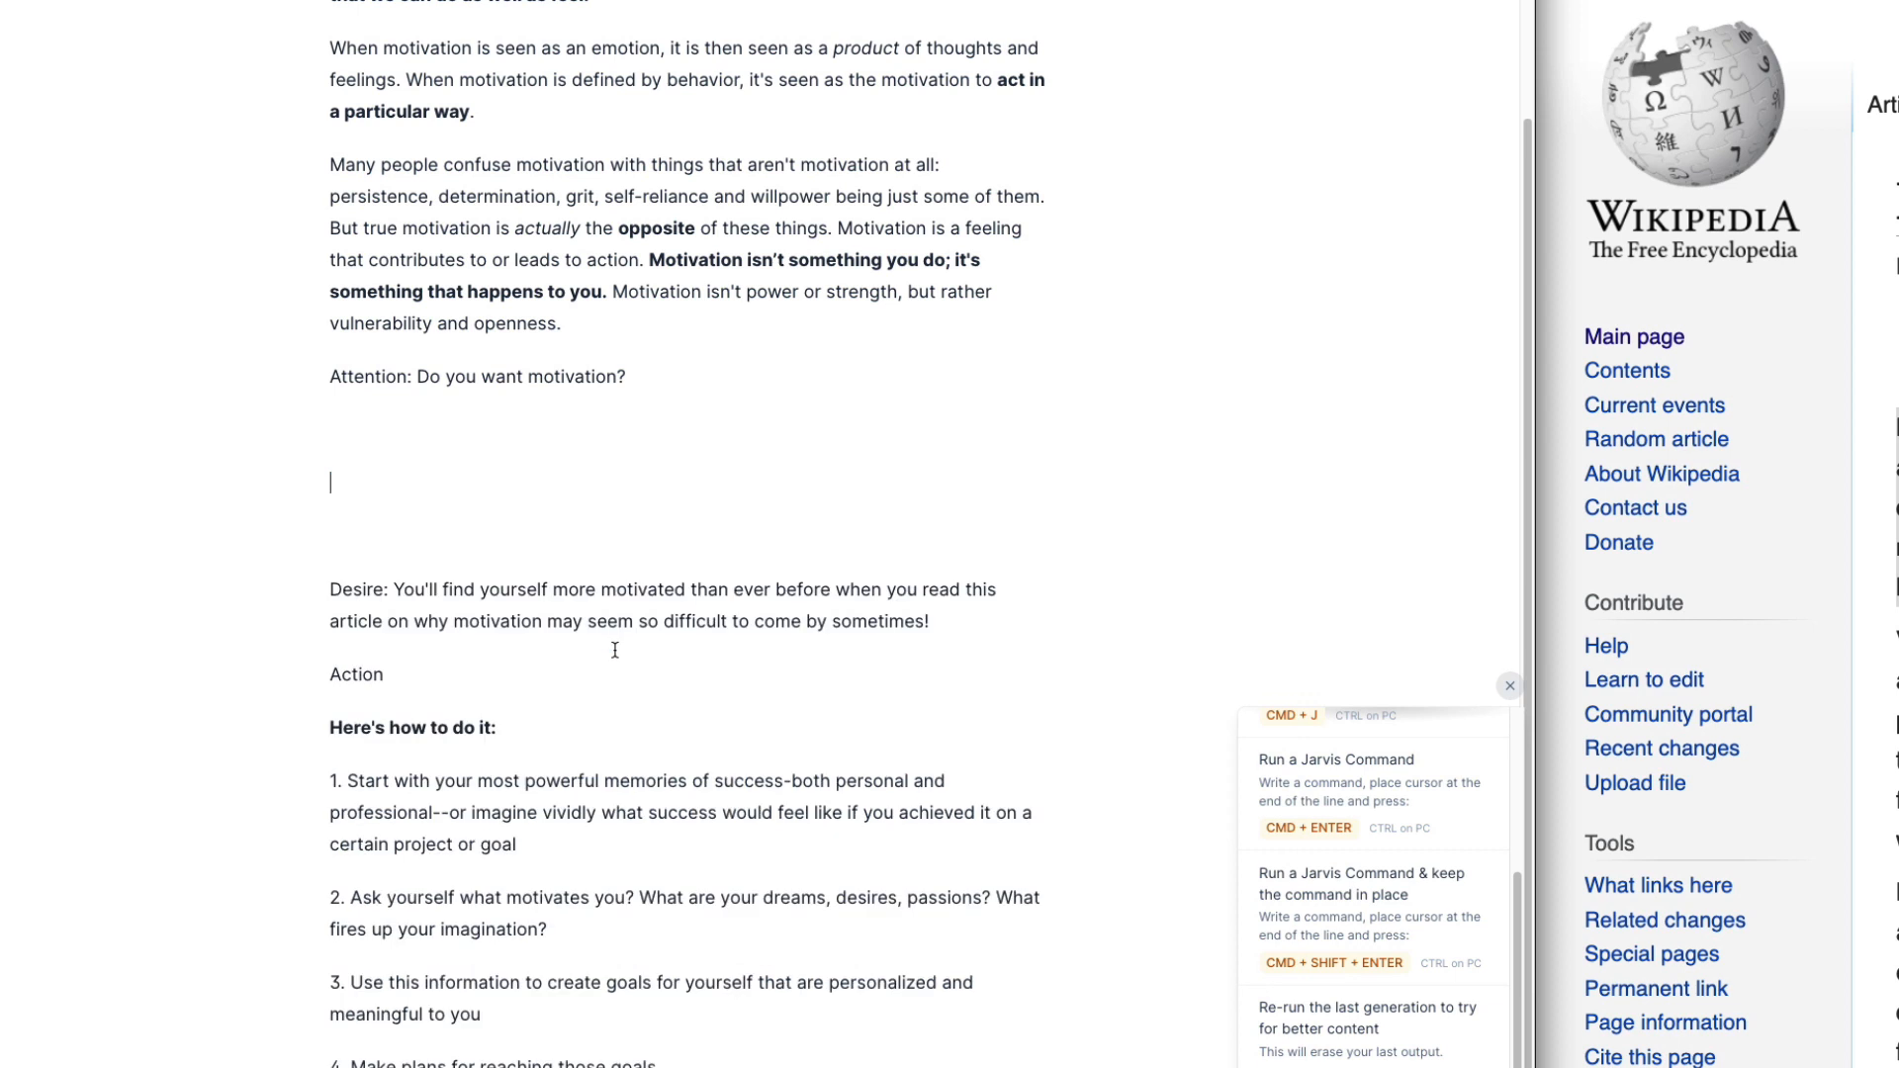
Step: Add a "---" line at the end of the document, below "5 - Get into action!"
scroll(593, 890, down, 2)
key(Return)
text(---)
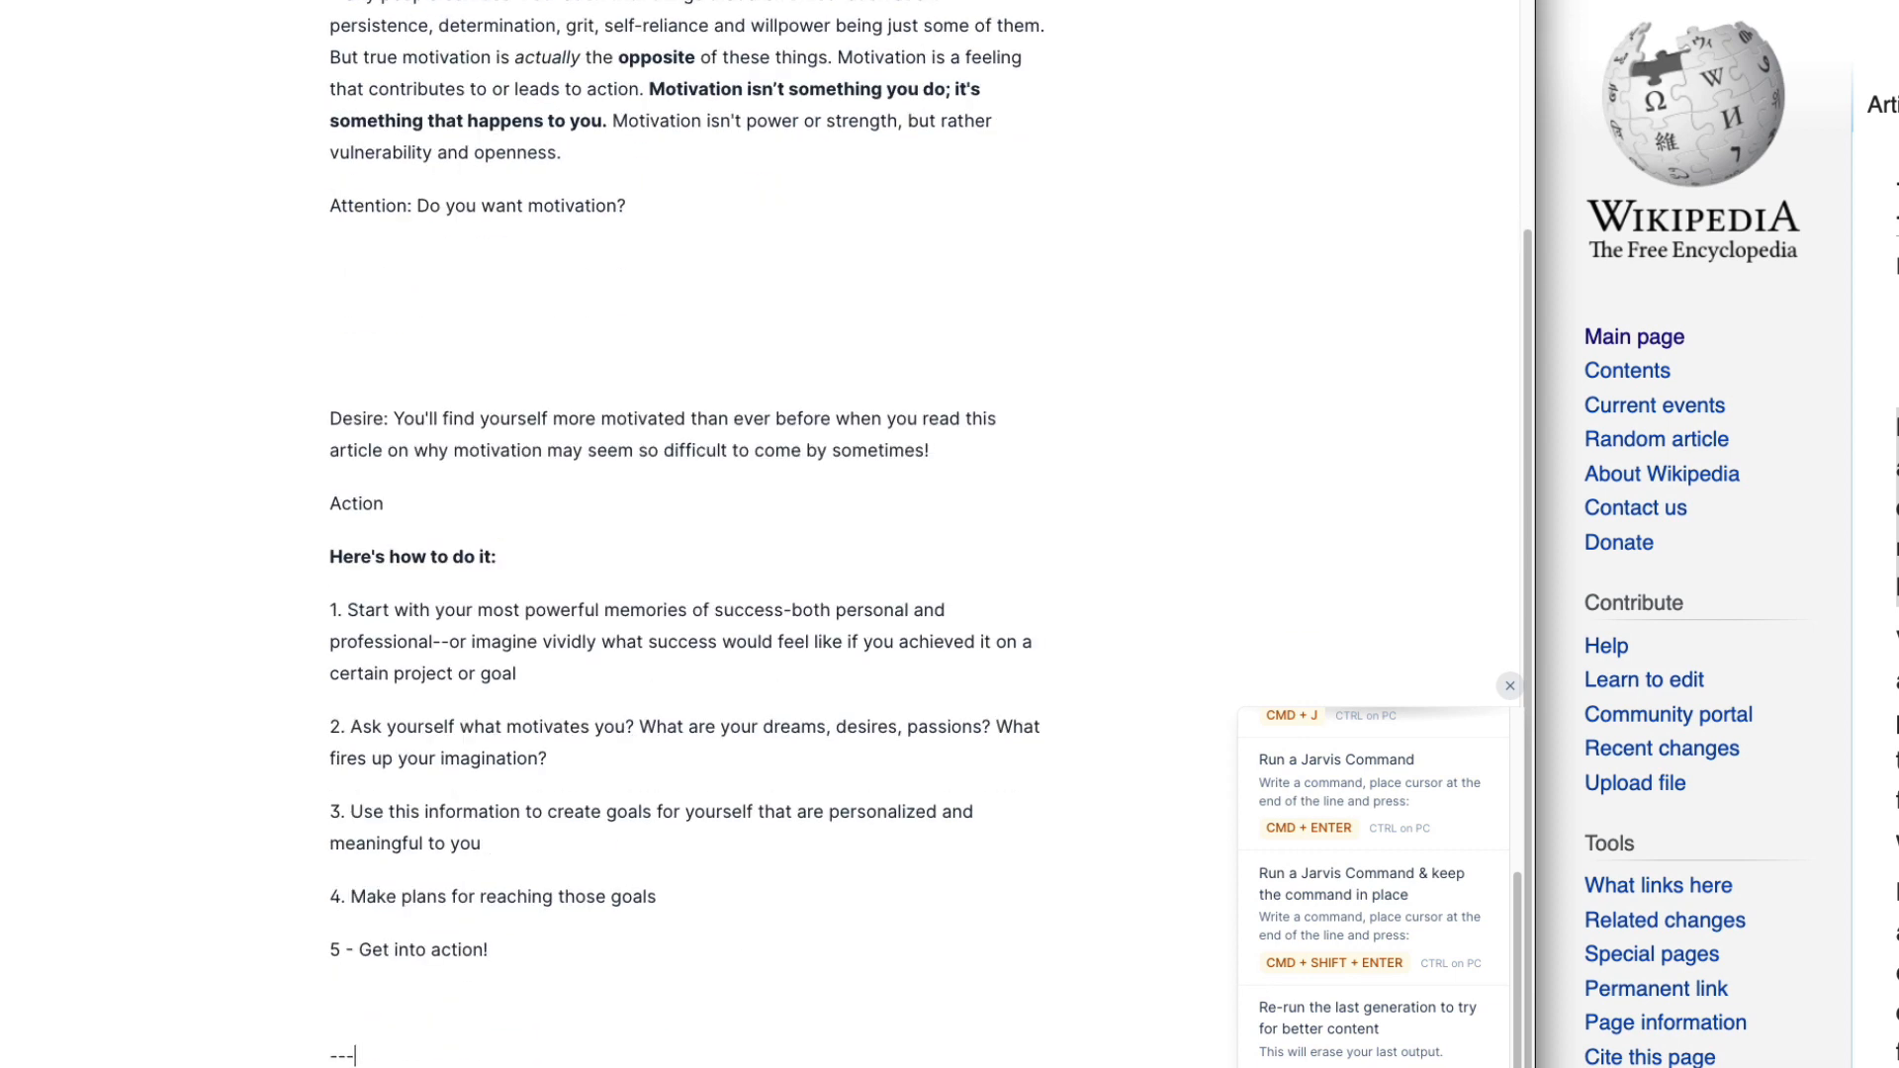
scroll(671, 625, up, 4)
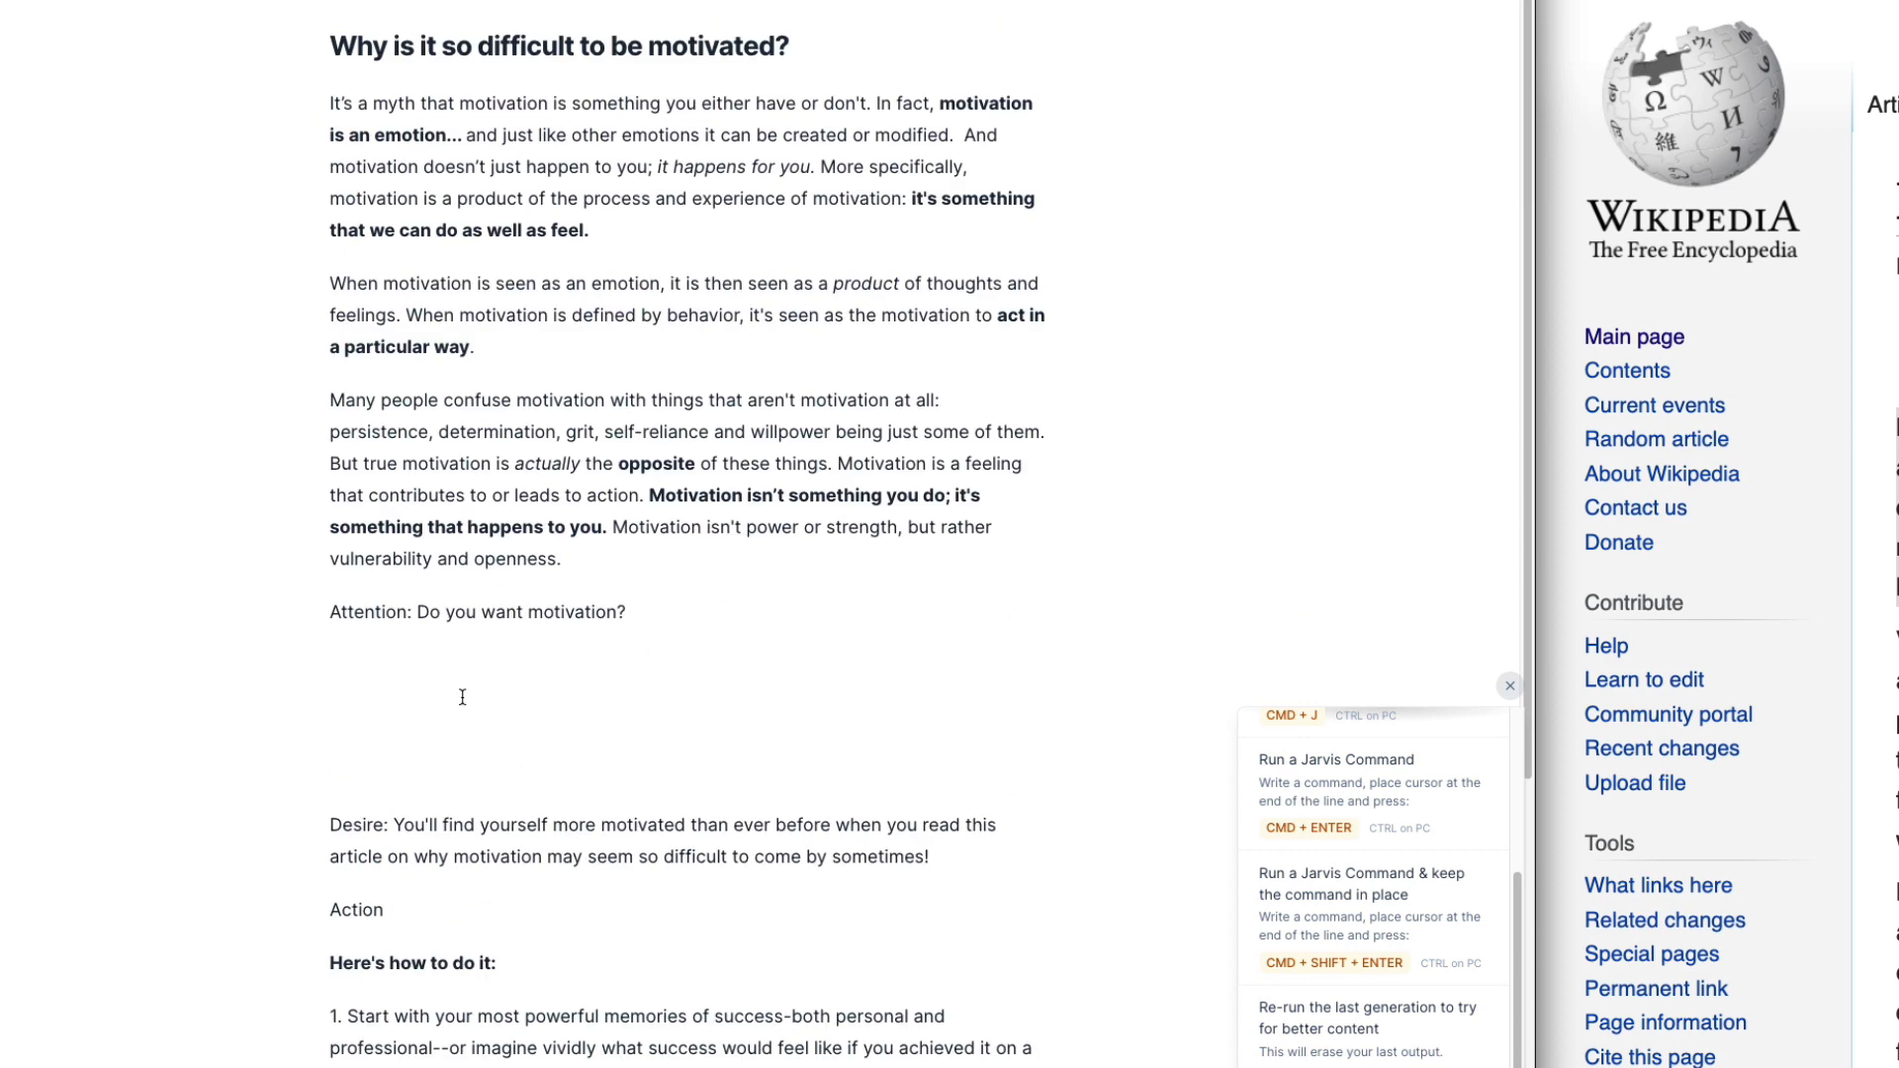
Step: Delete the remaining generated Attention, Desire and Action text above "Here's how to do it:"
click(376, 699)
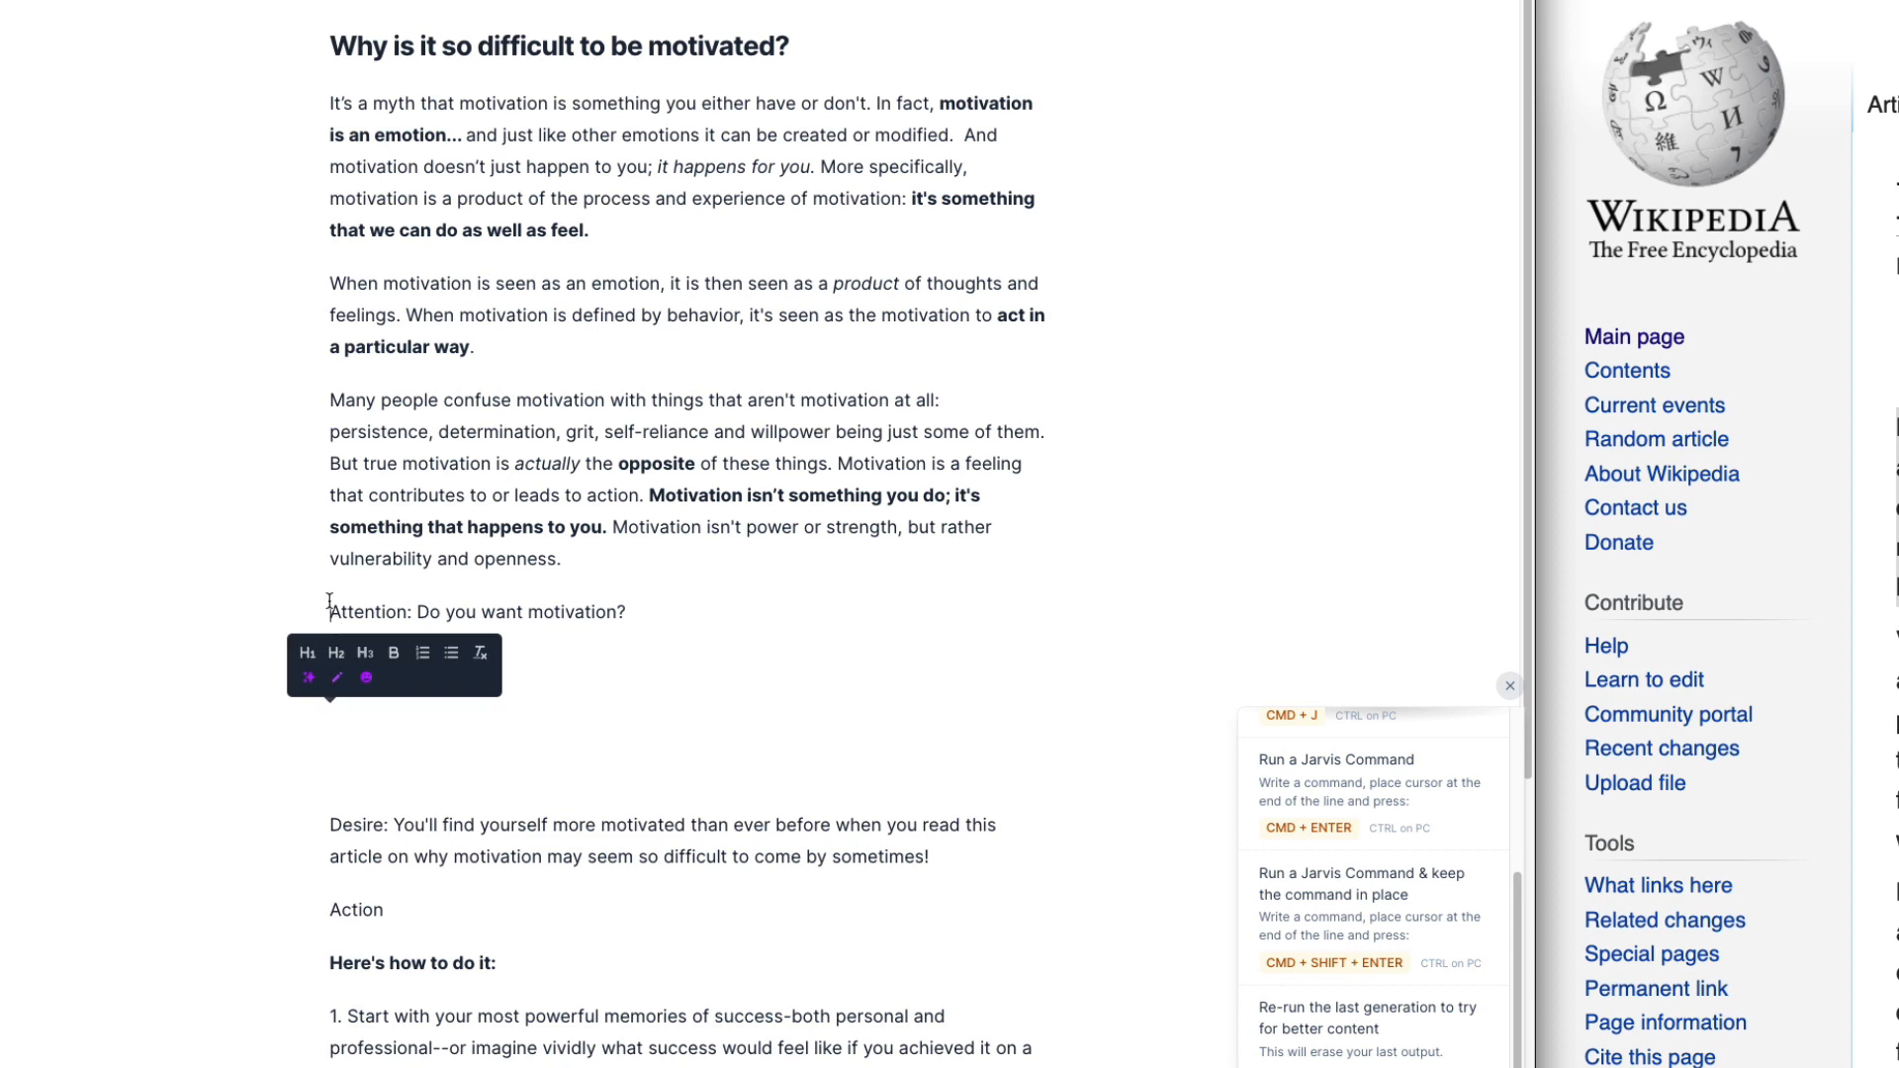
drag(330, 602, 545, 798)
key(BackSpace)
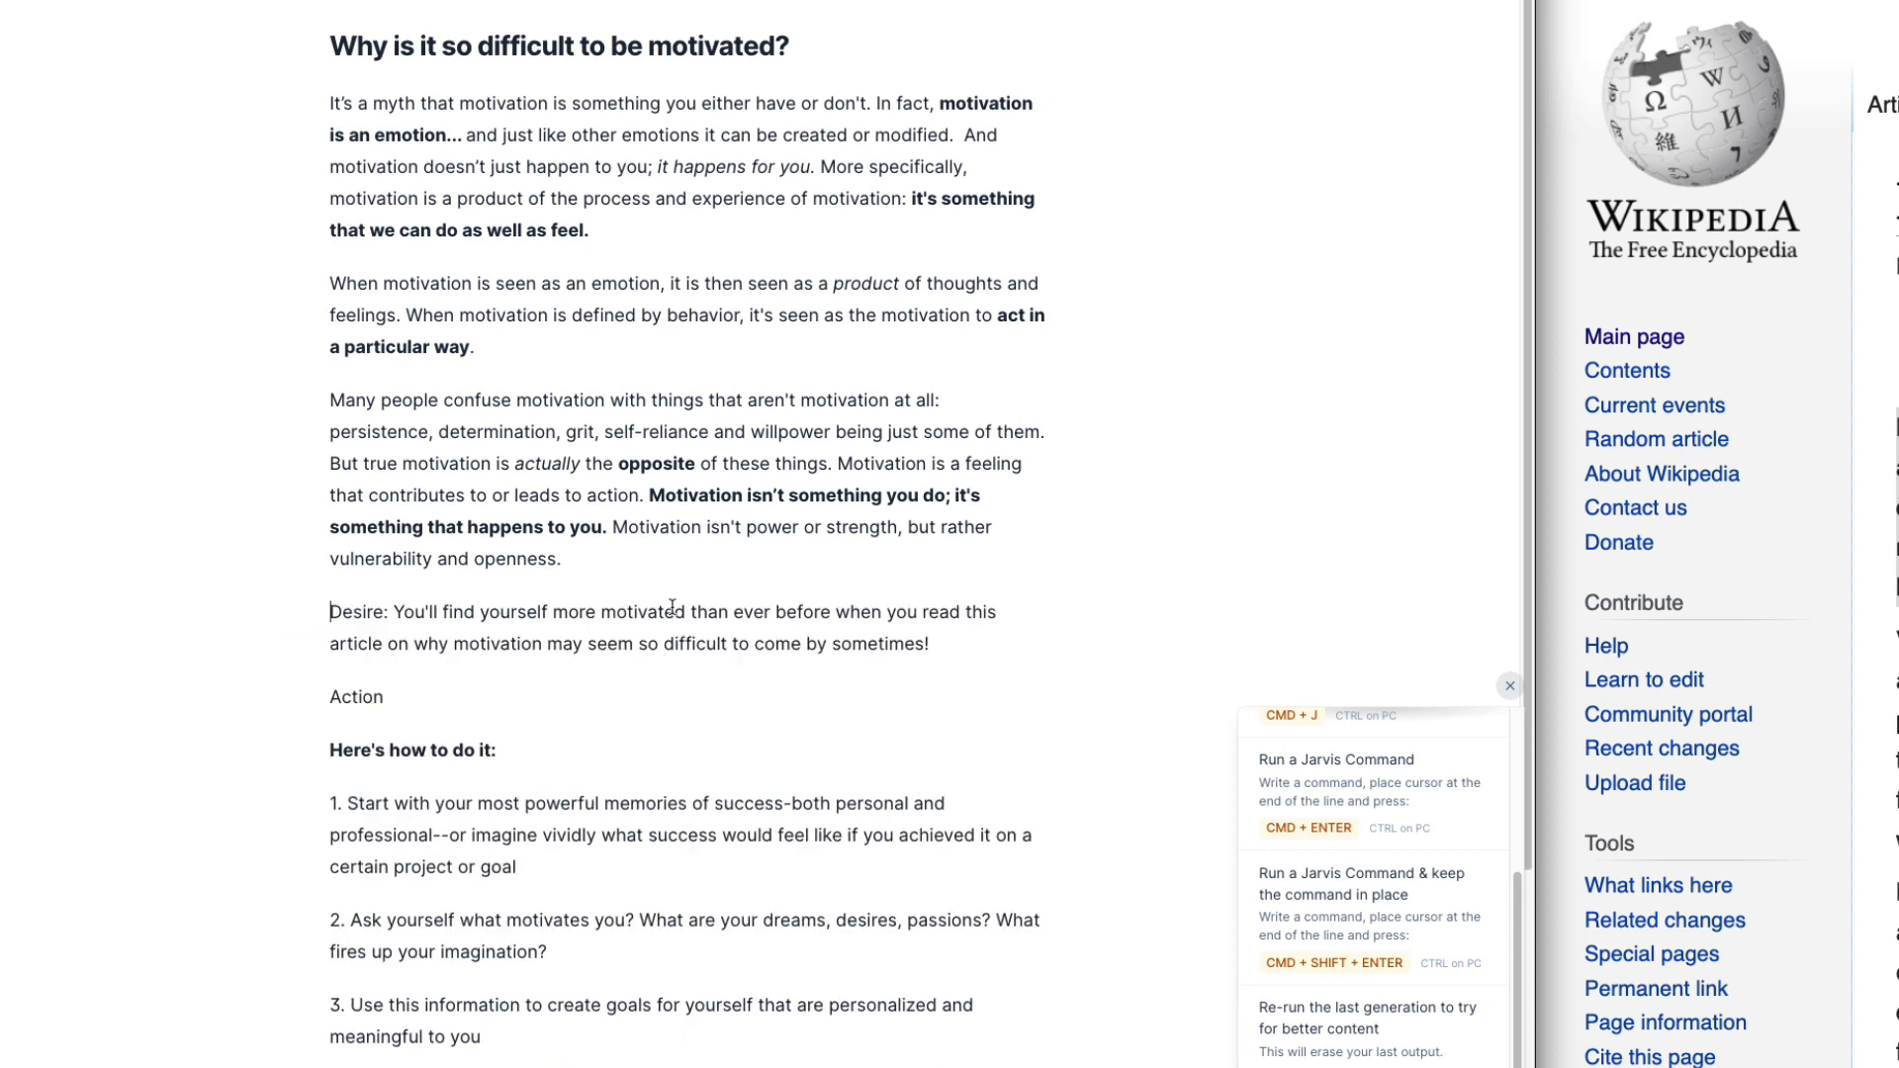
click(385, 694)
drag(386, 685, 311, 592)
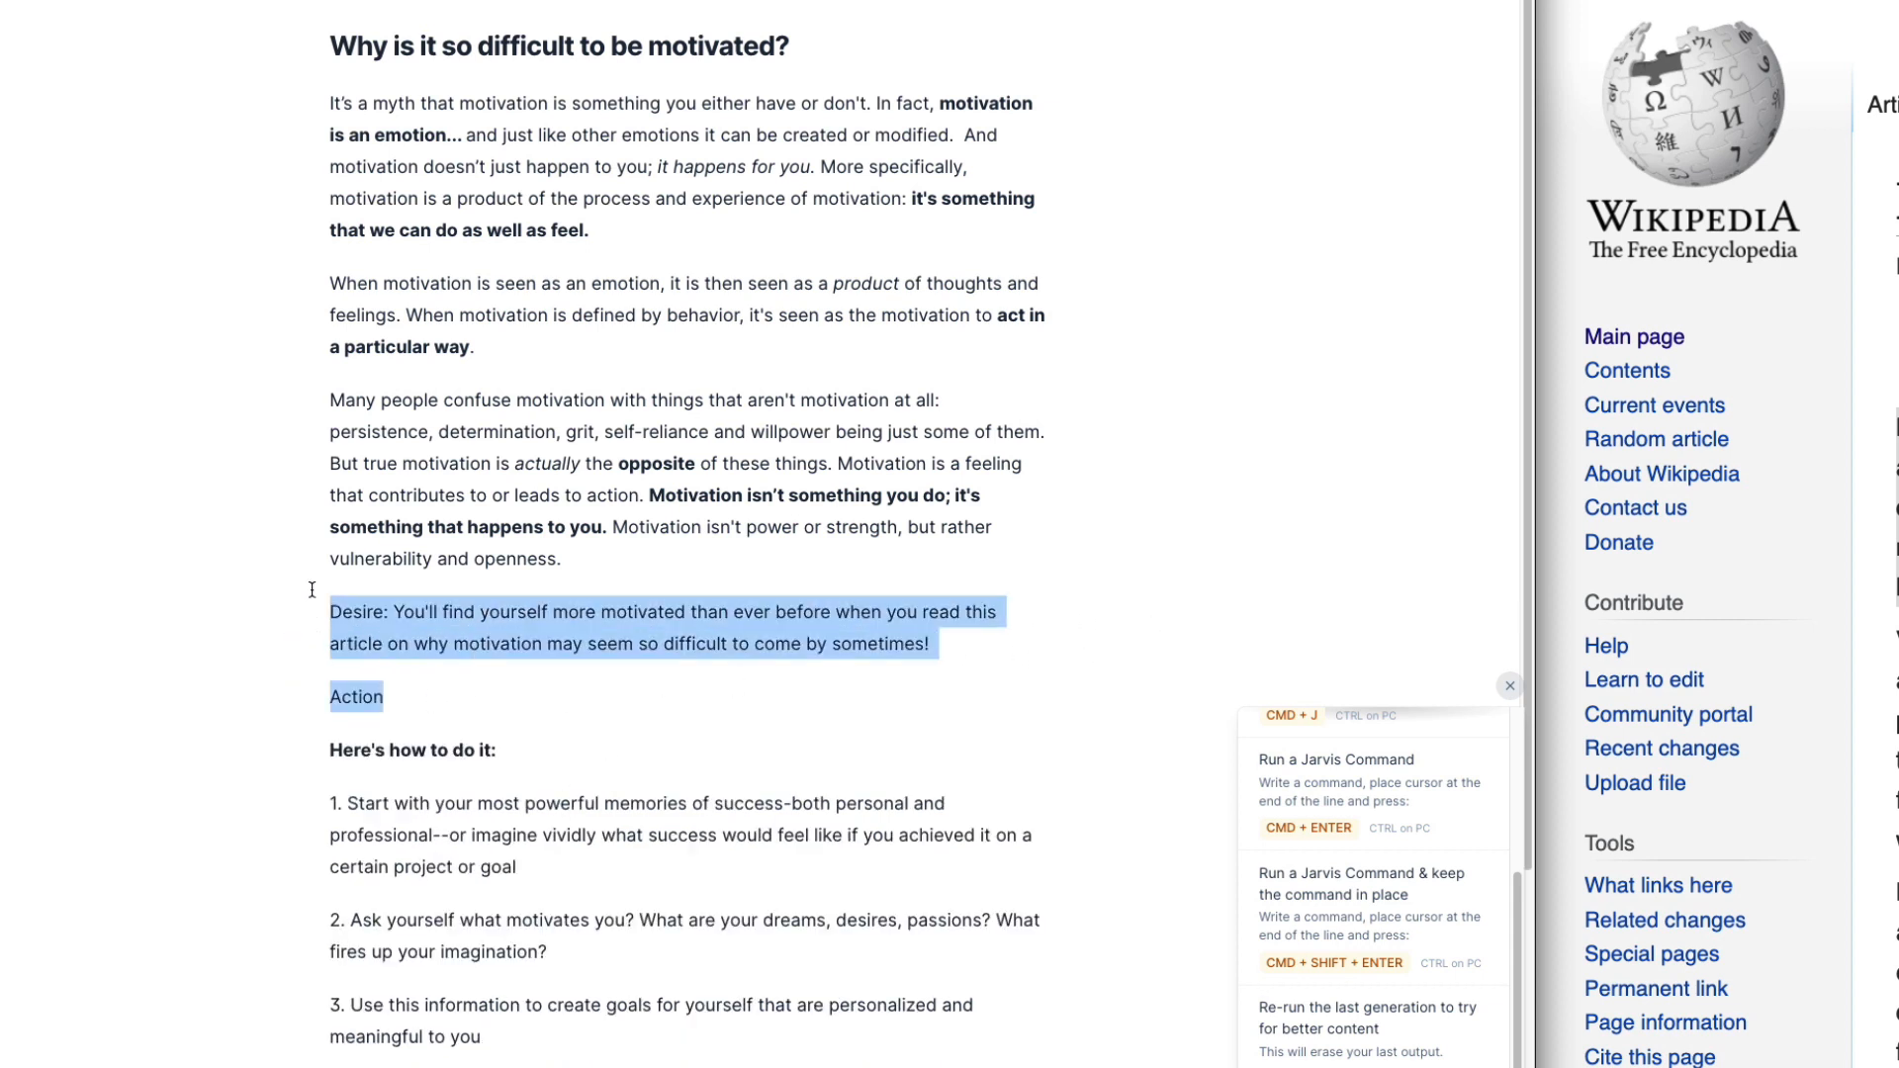
key(BackSpace)
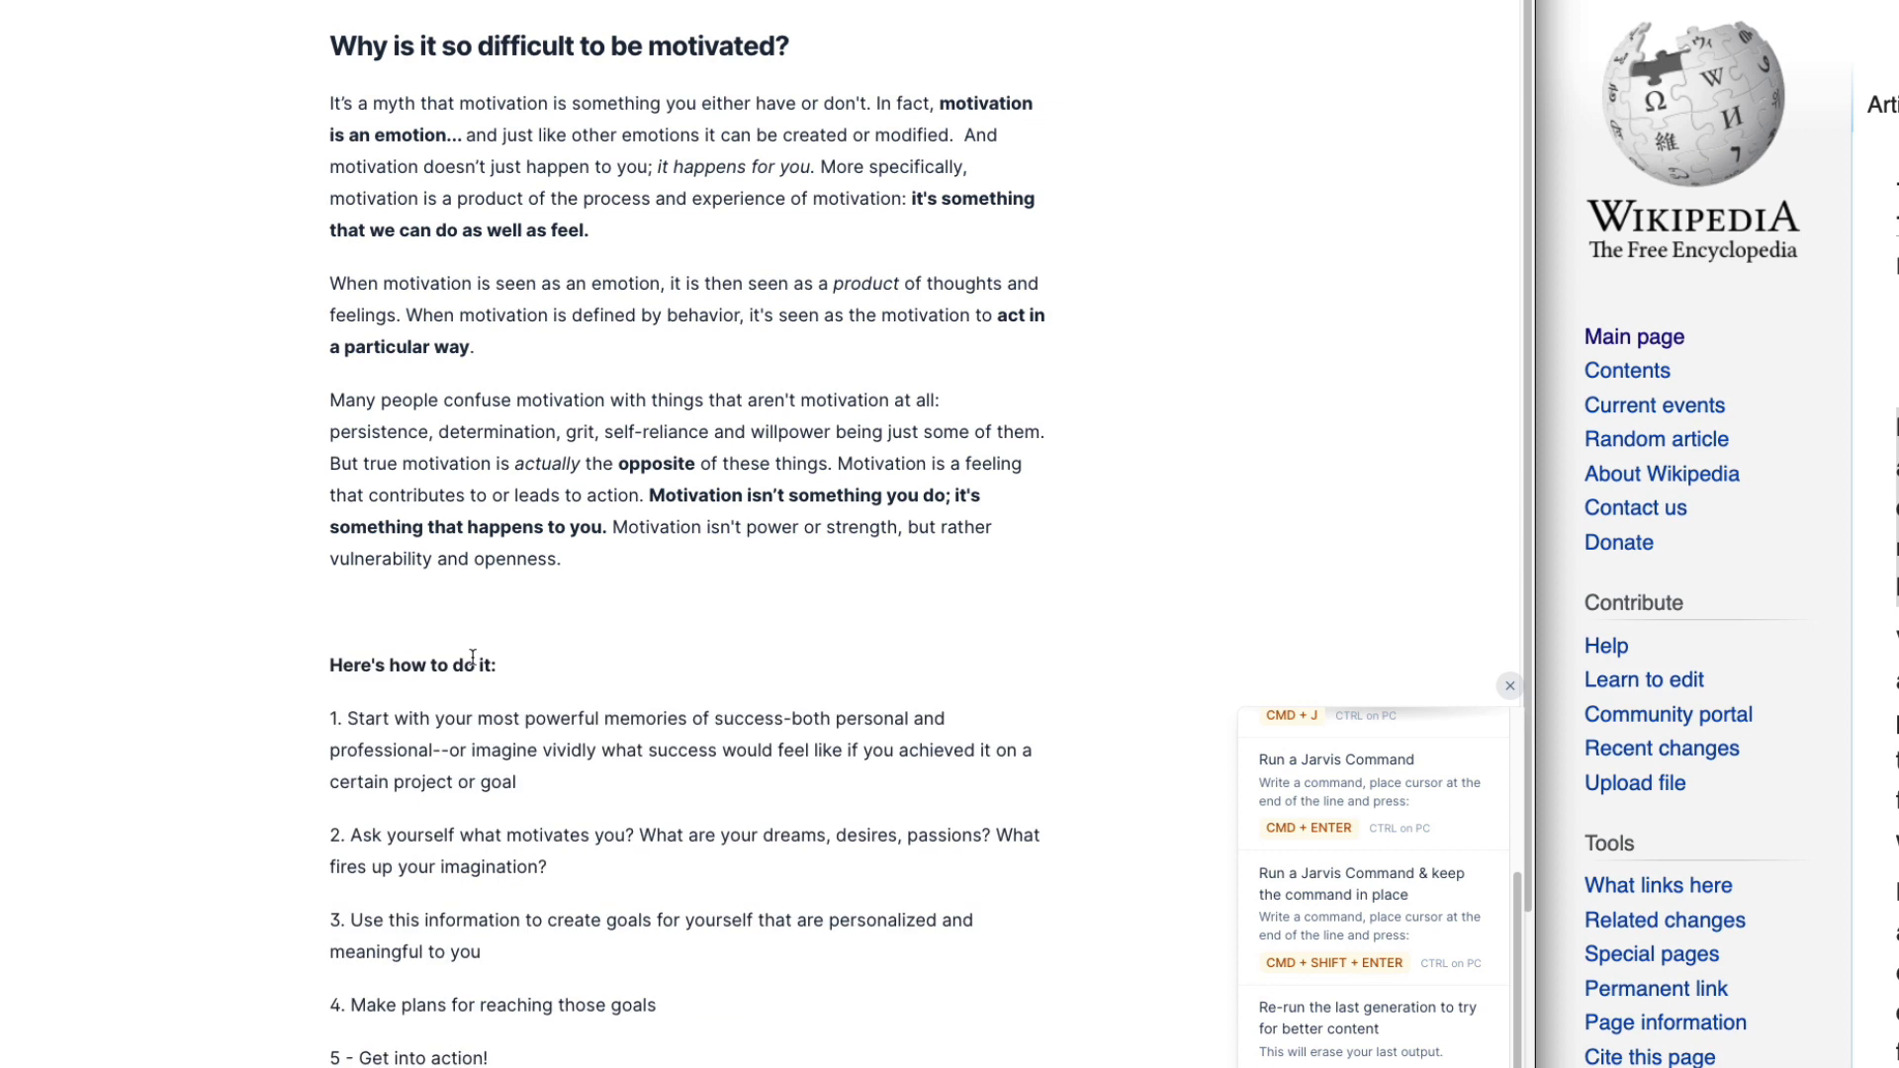
Step: Write the command "Write an AIDA about why it's important for entrepreneurs to learn about motivation." above "Here's how to do it:"
text(Write an AIDA about )
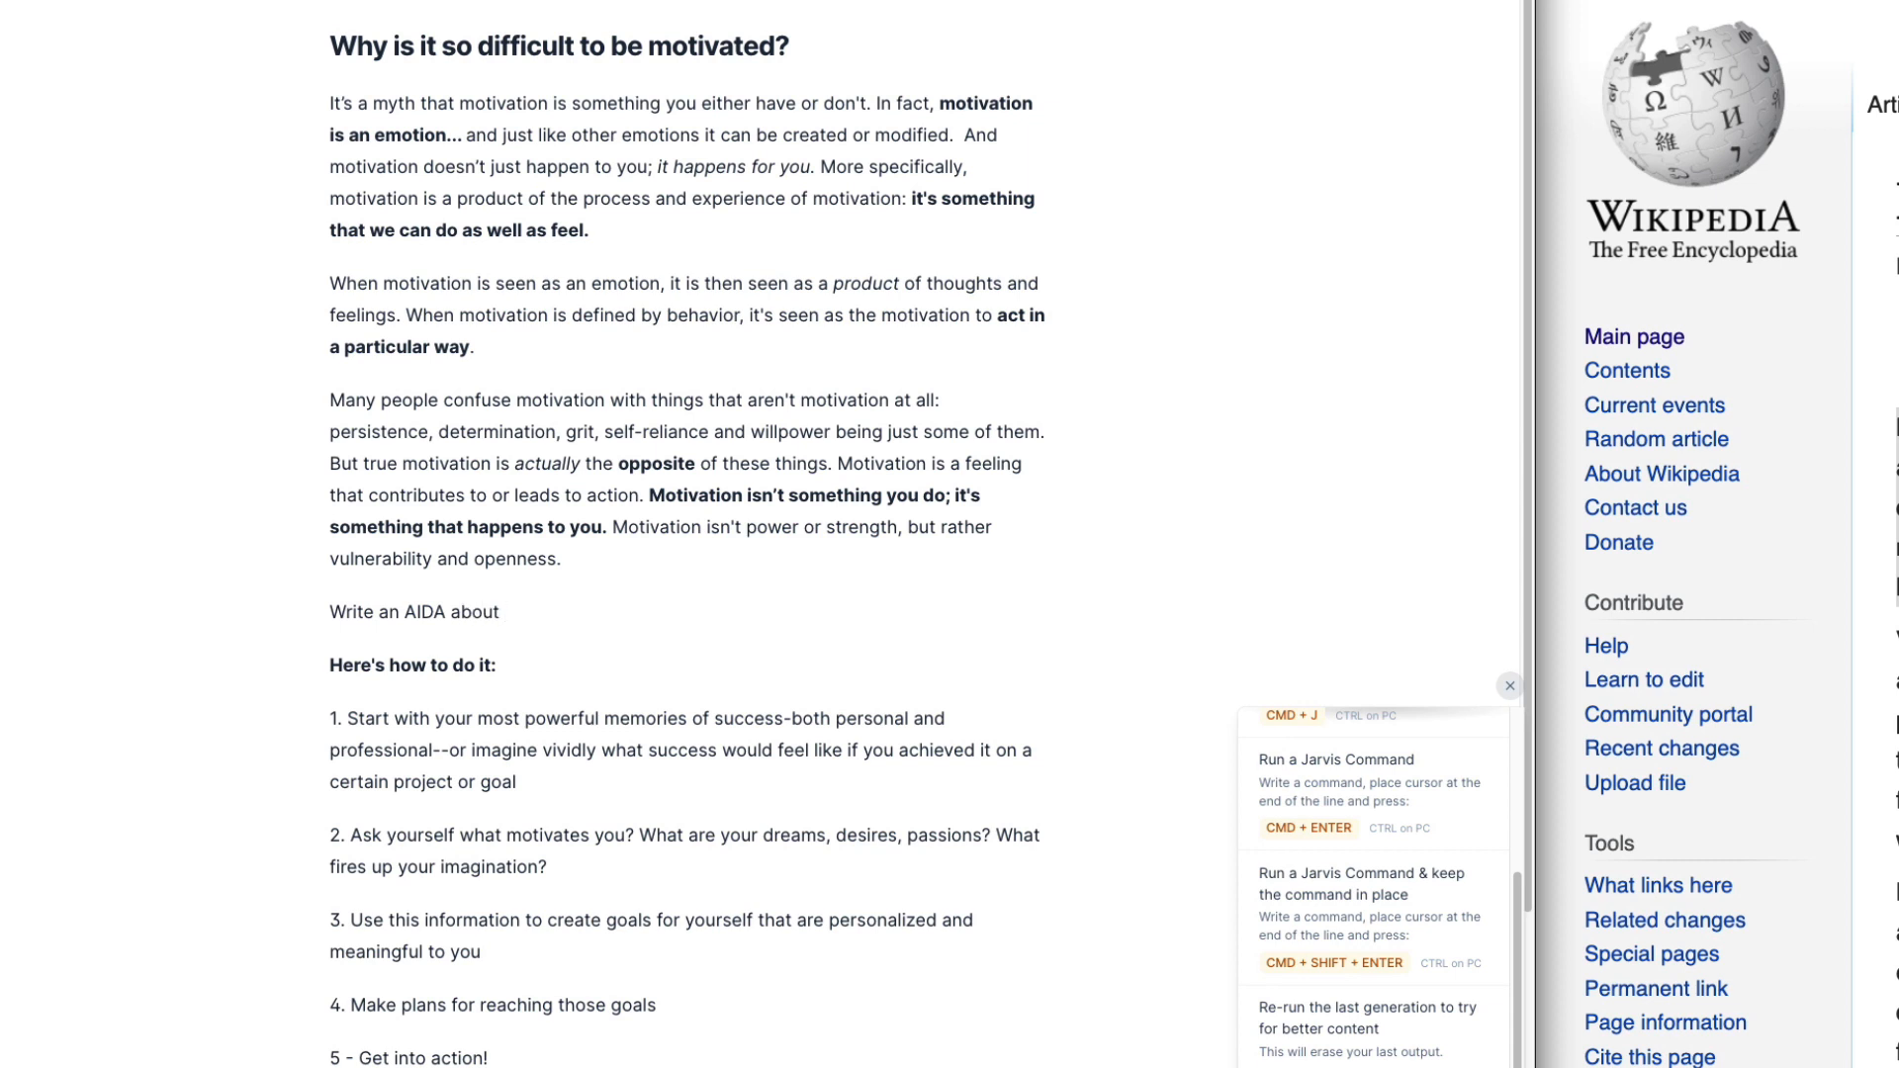
text(why it's important for entr)
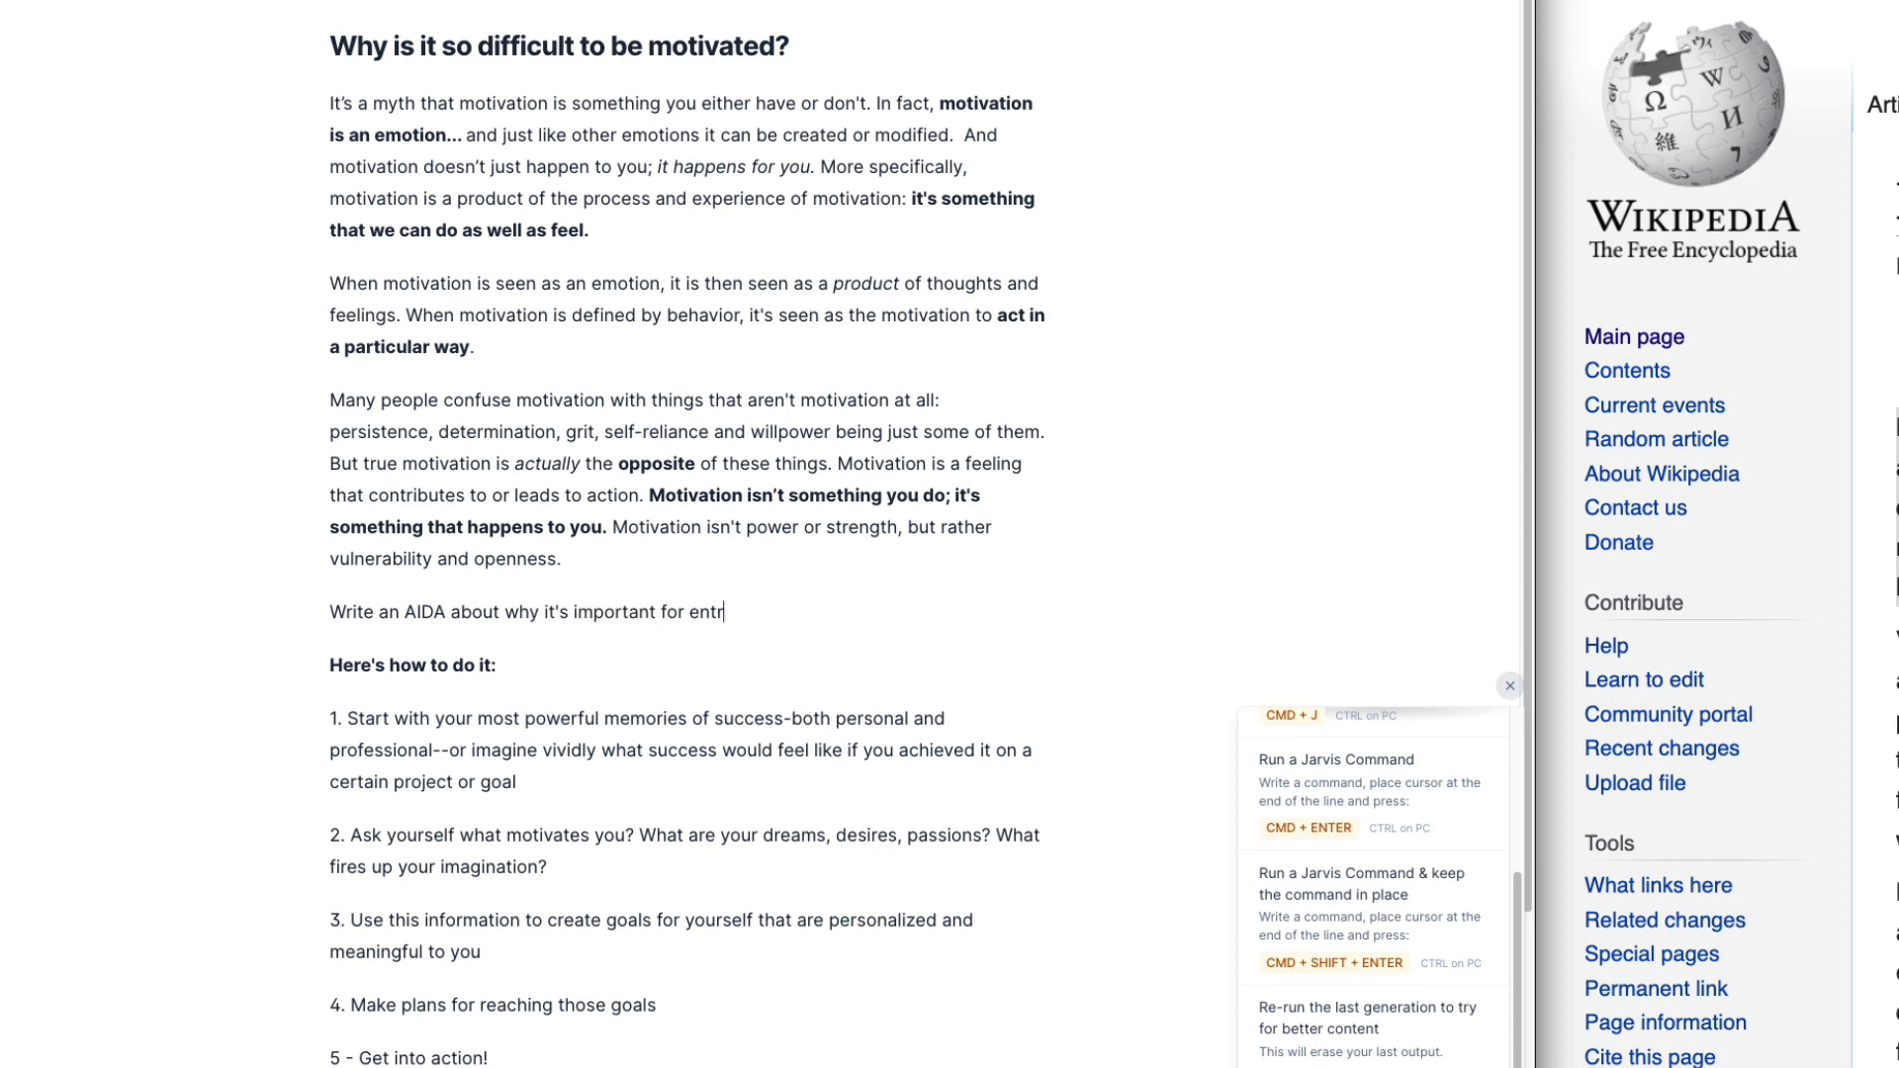
text(erpreneurs to learn about motivation.)
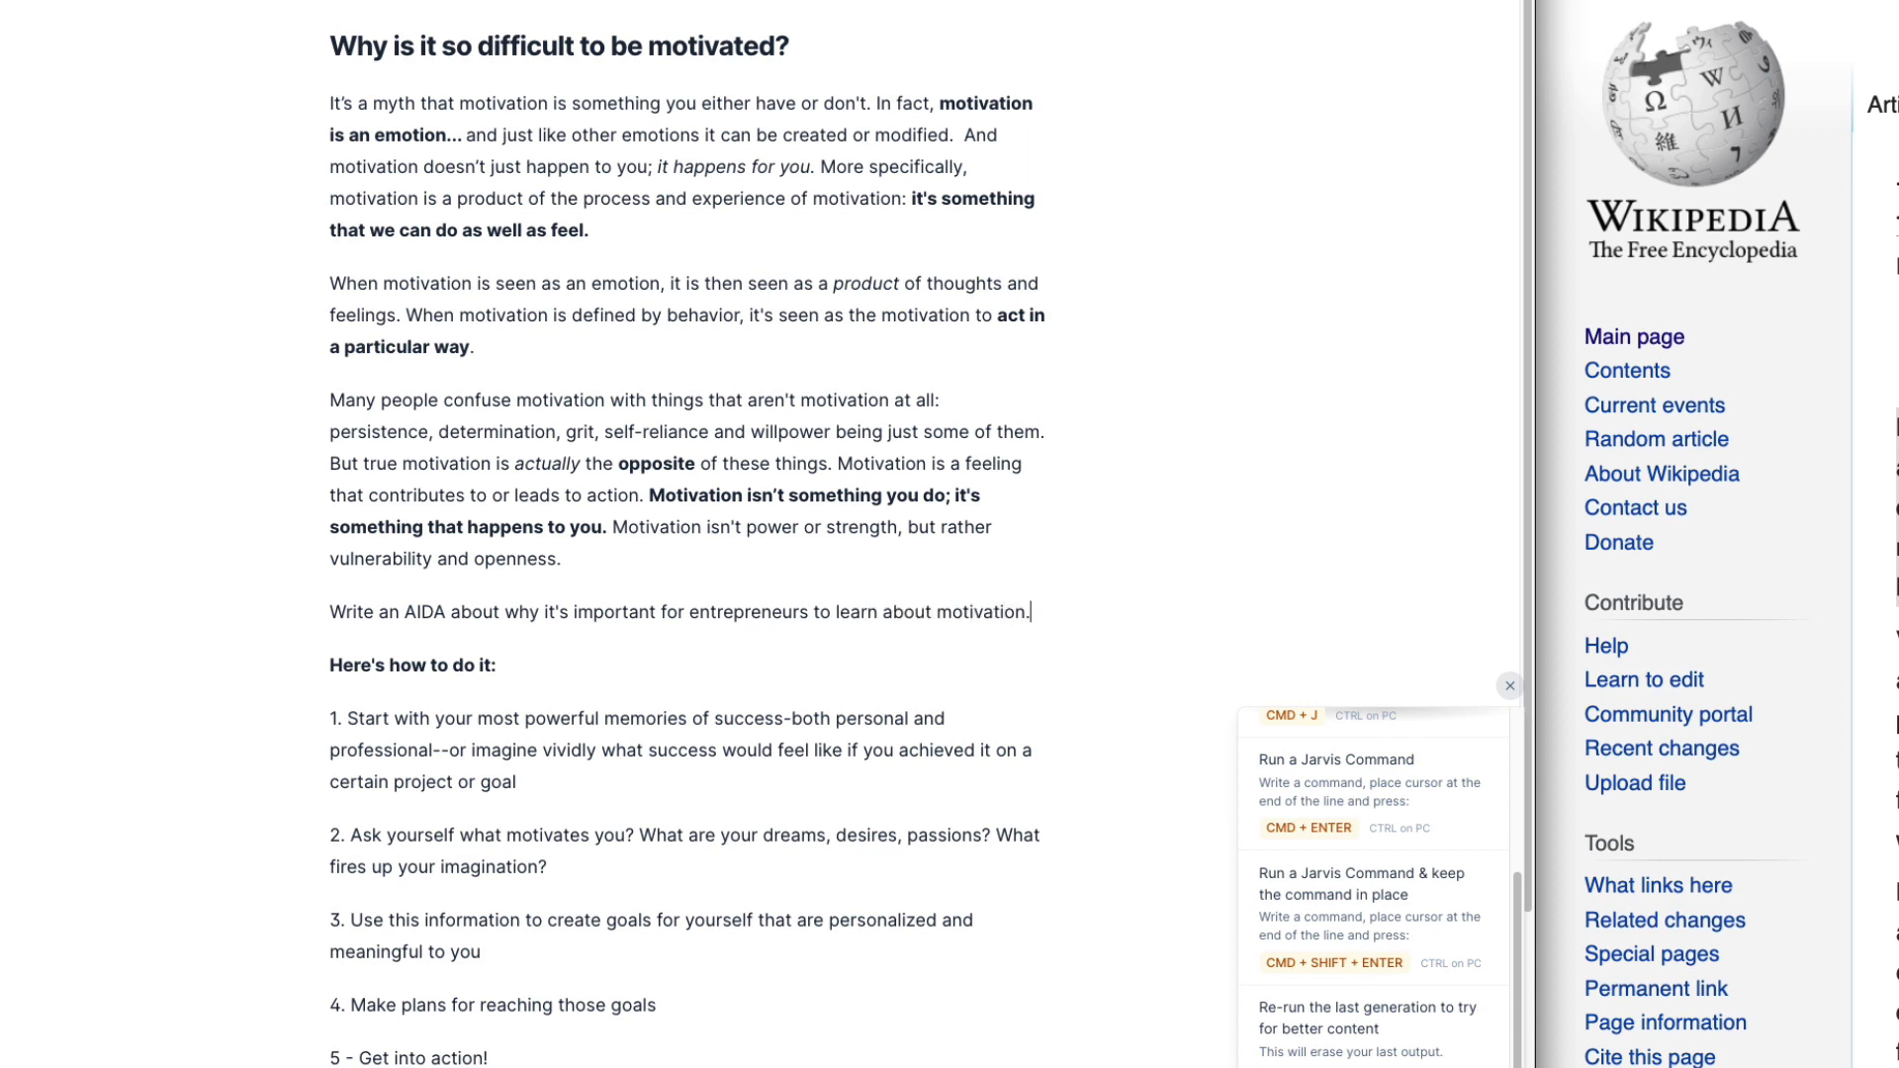
Step: Run the AIDA command about entrepreneurs and motivation to generate the Attention, Interest and Desire text
drag(1075, 598, 317, 616)
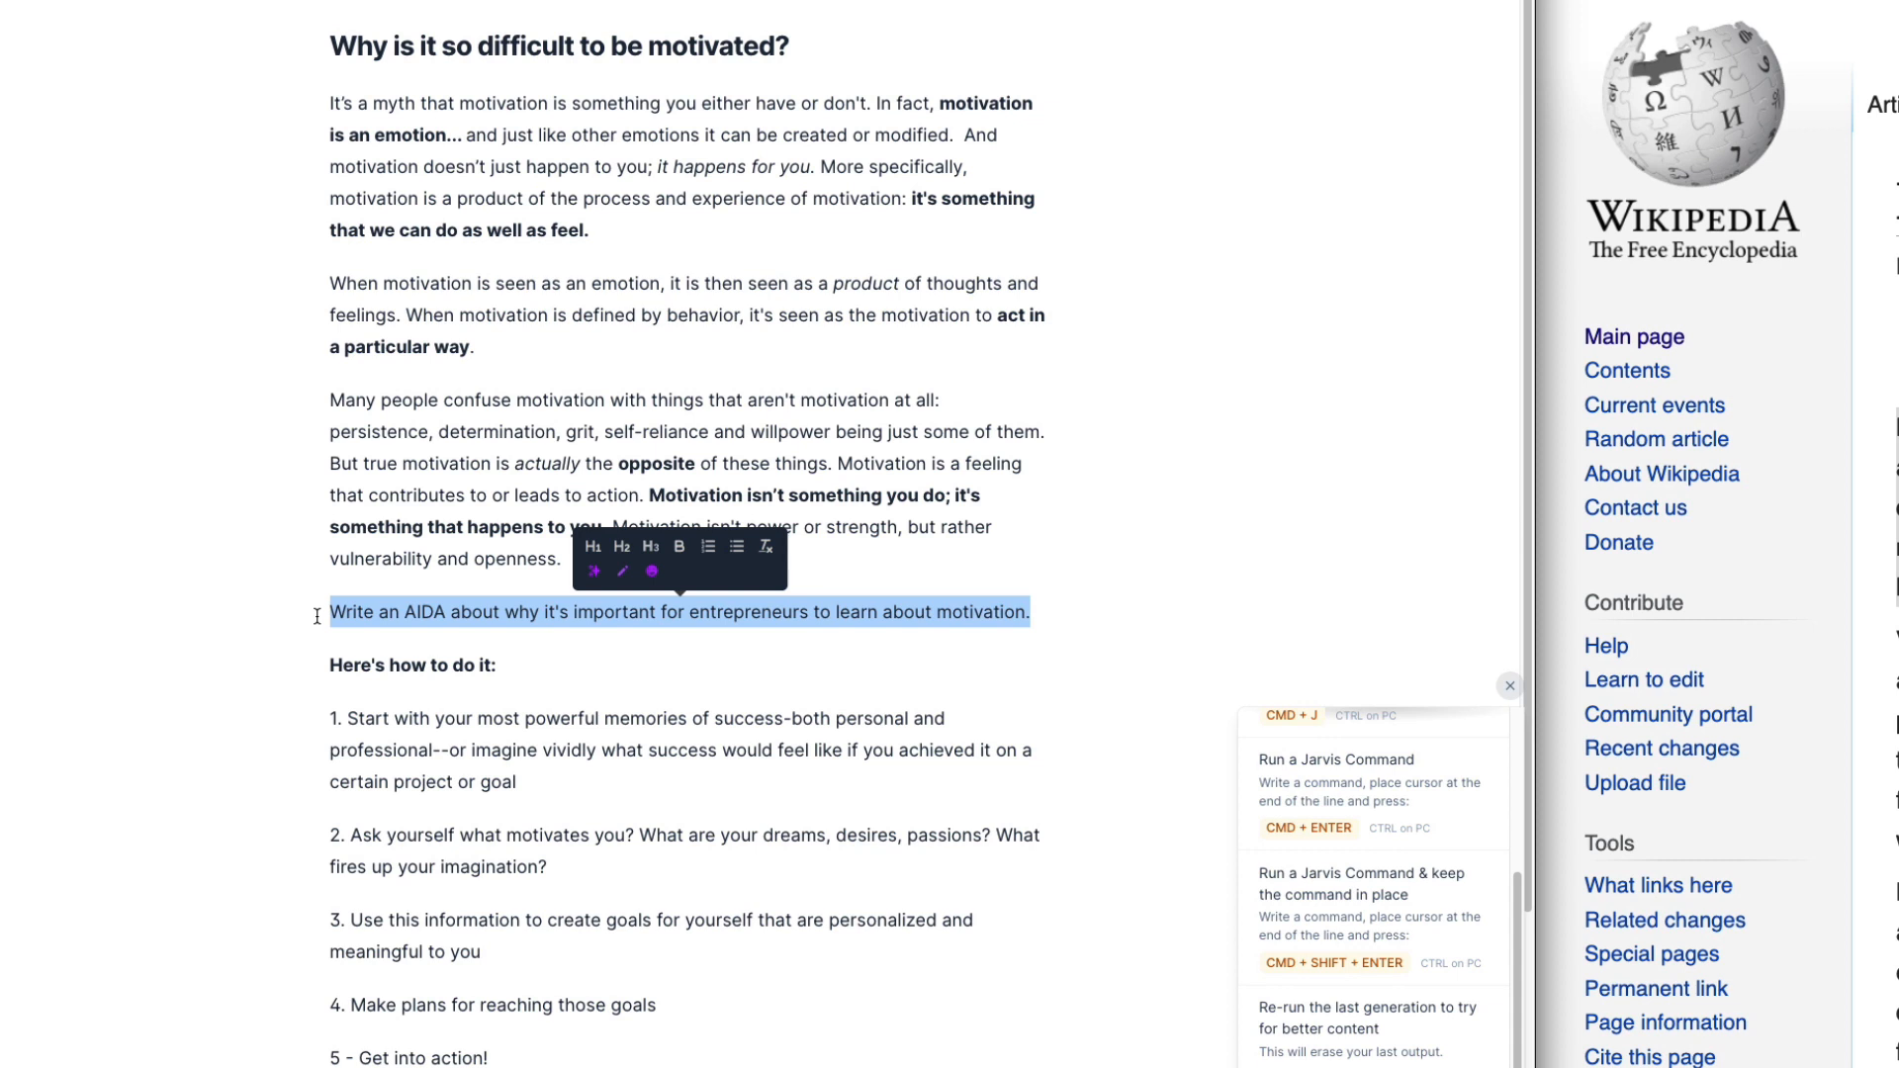
key(super+Return)
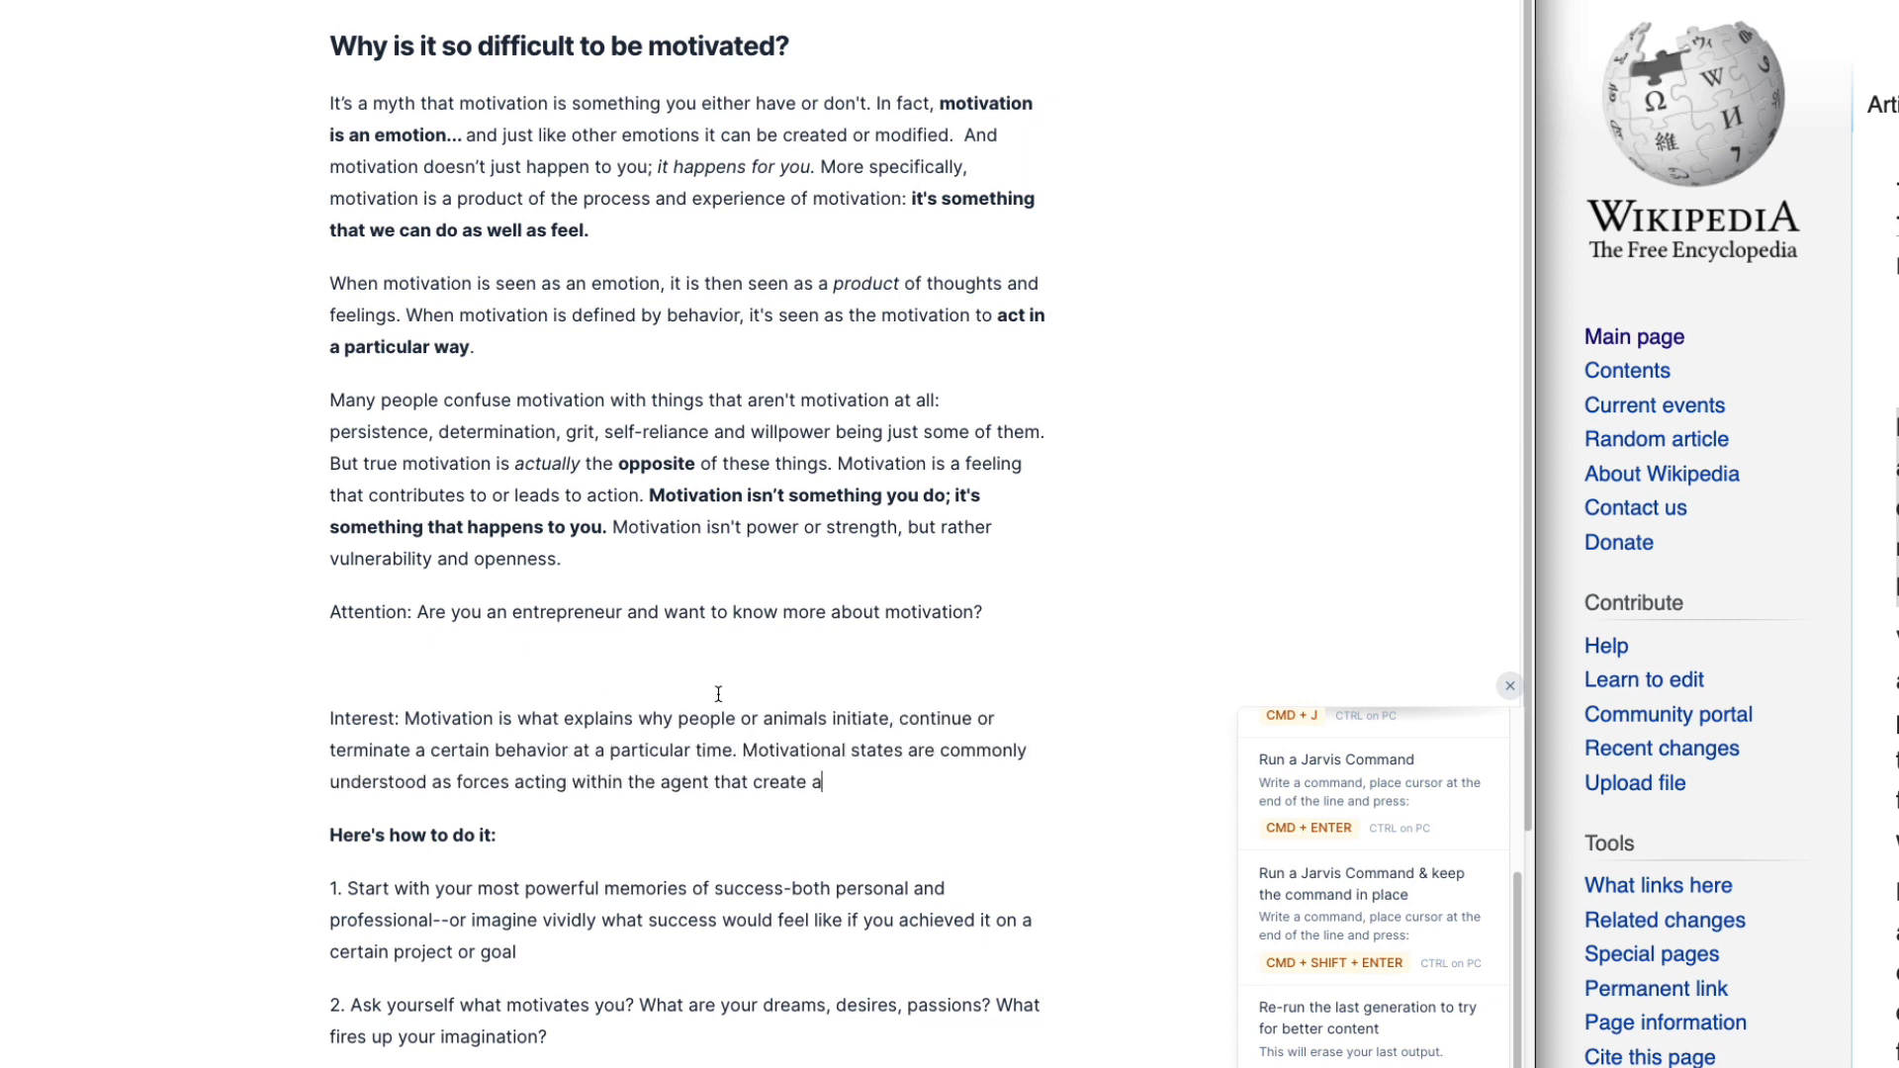
scroll(720, 692, down, 1)
scroll(720, 696, down, 1)
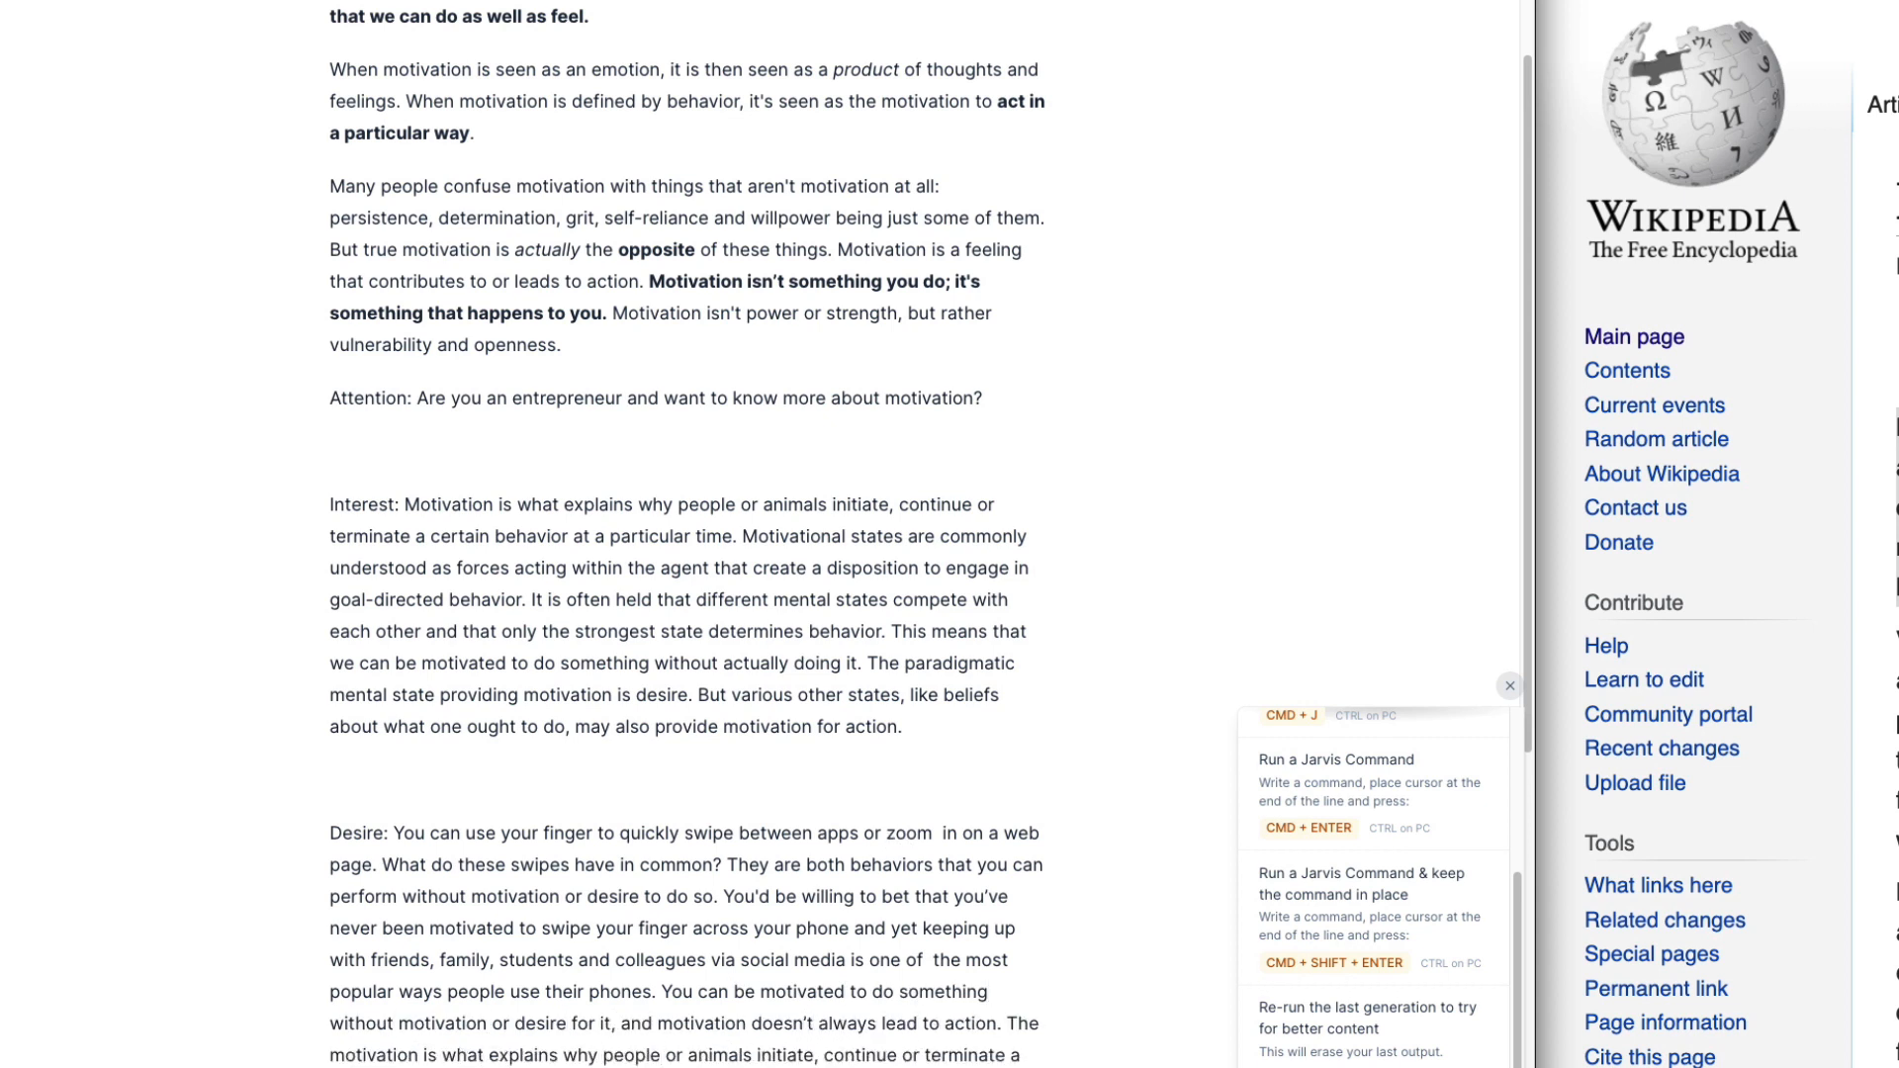
scroll(693, 534, down, 2)
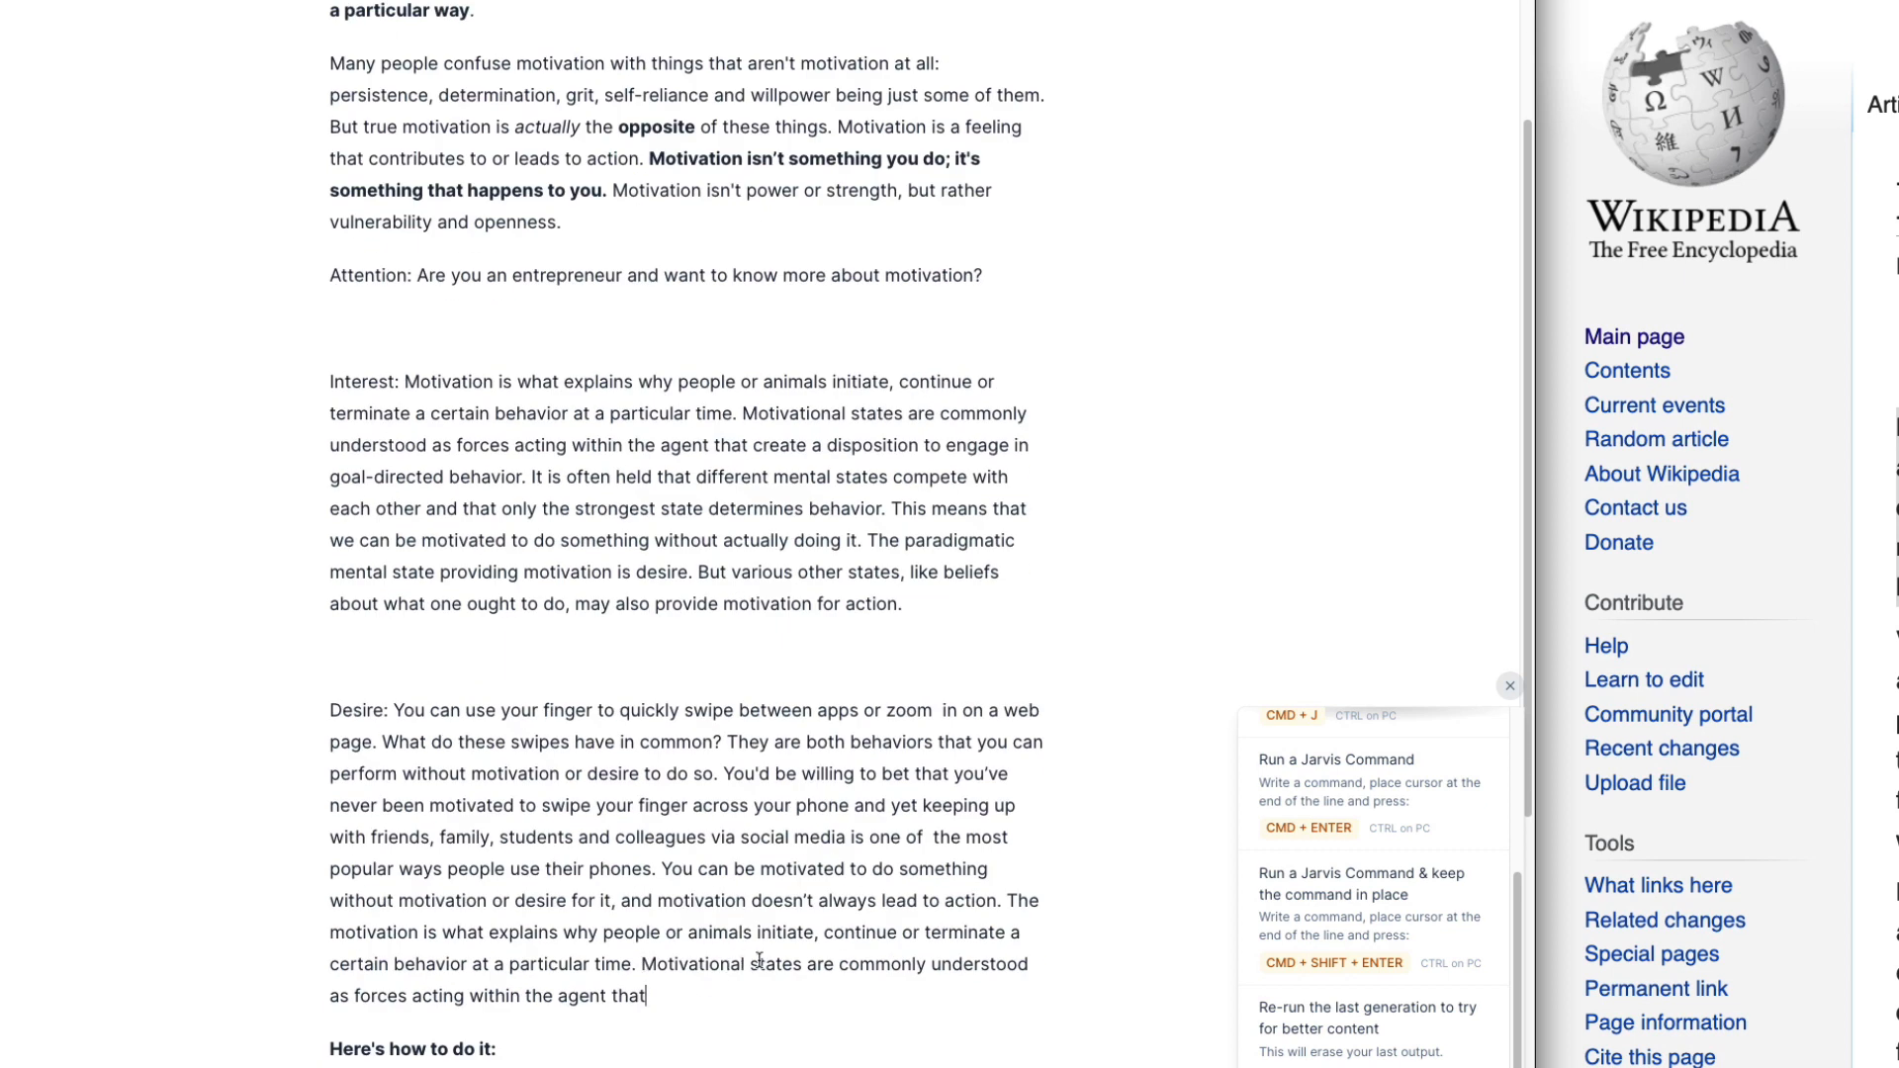
scroll(759, 960, down, 1)
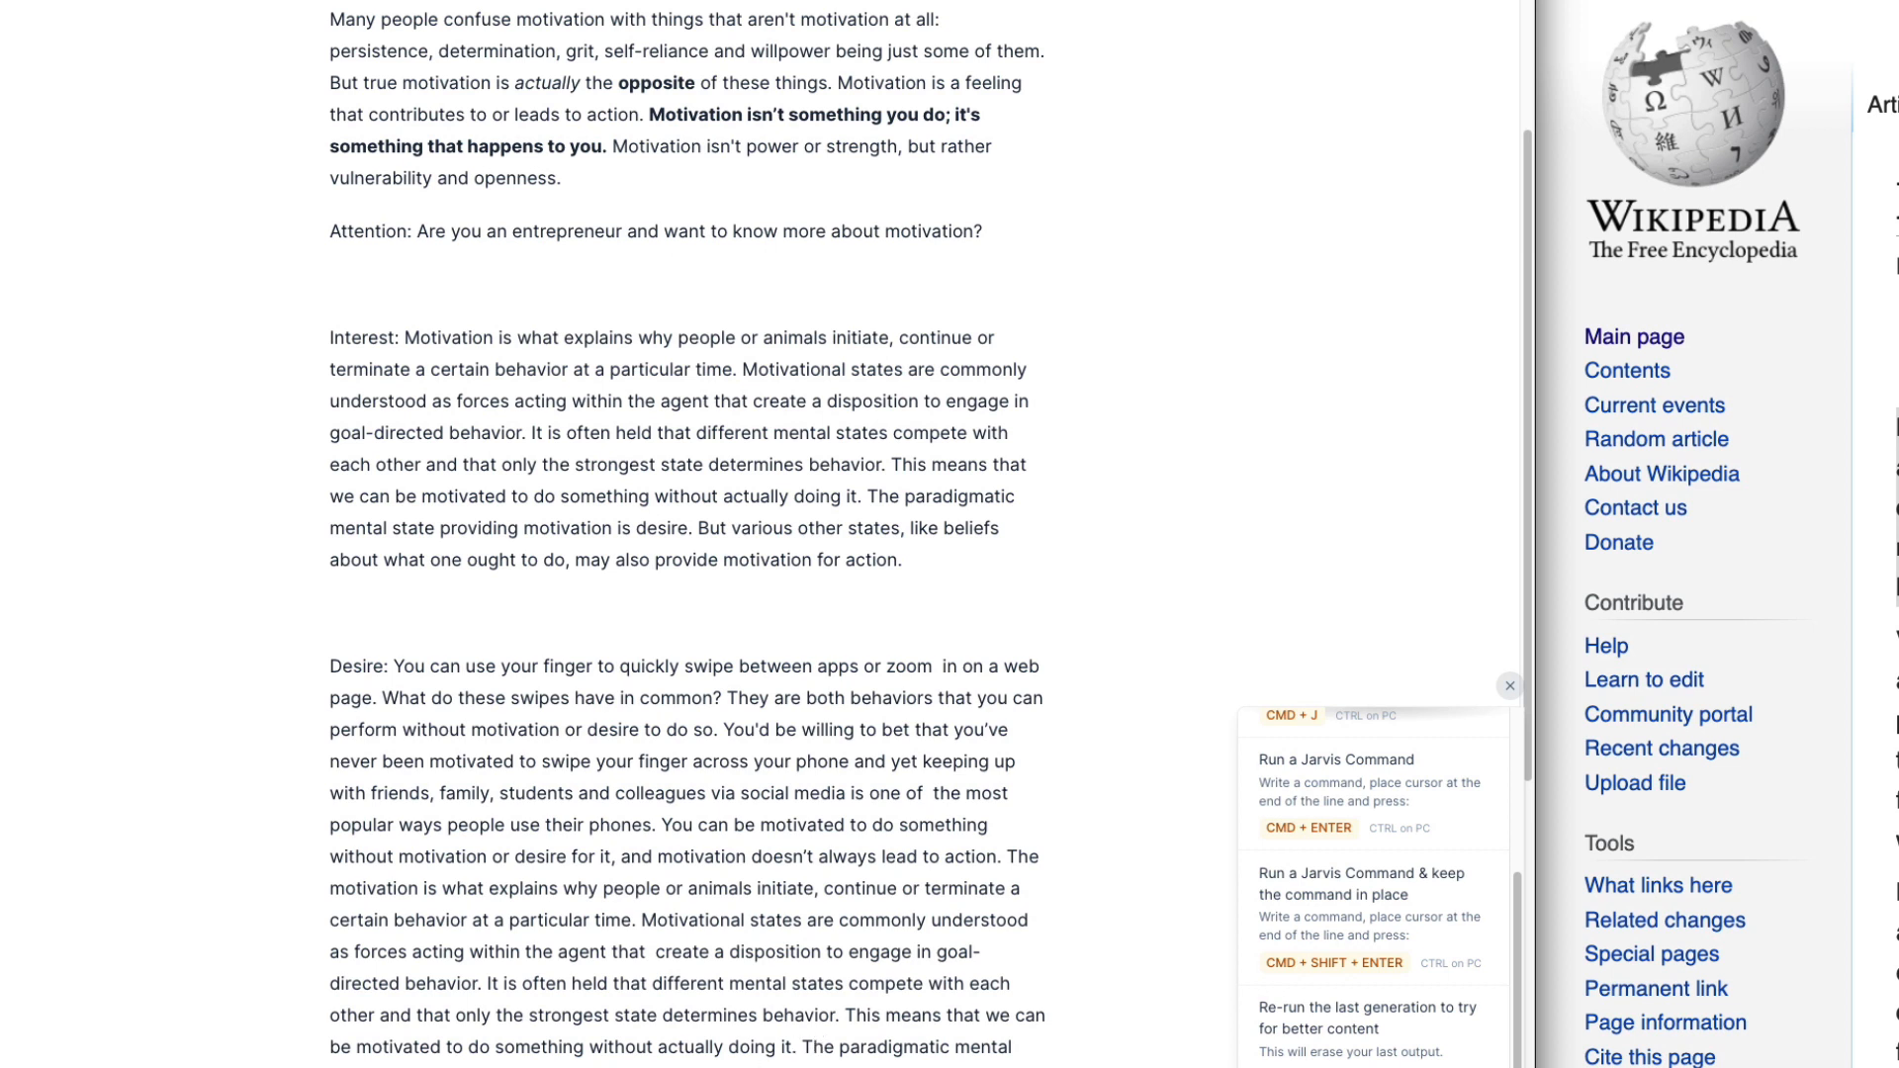
Step: Delete the end of the Desire paragraph, starting from "The paradigmatic mental"
drag(803, 1049, 698, 1067)
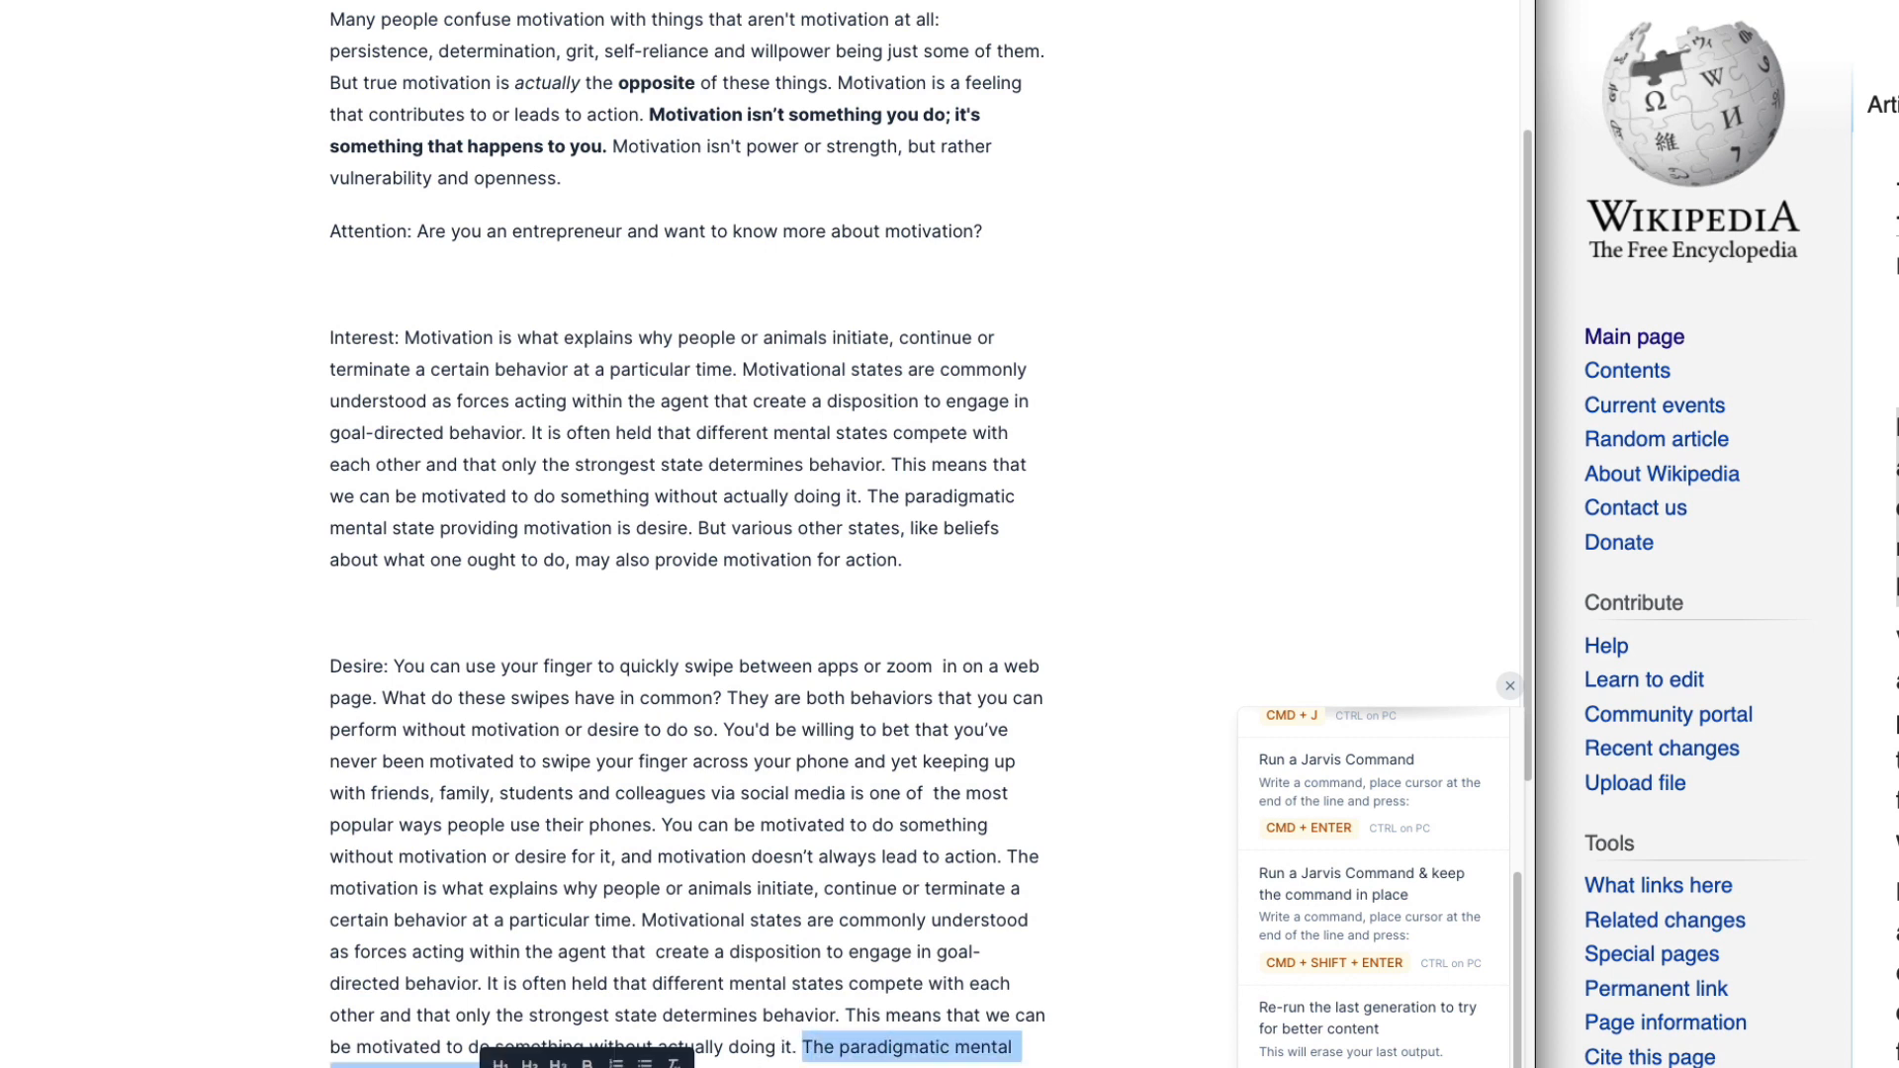
key(BackSpace)
Step: Remove the "Desire:" and "Interest:" labels from the generated paragraphs along with the blank lines above them
click(450, 621)
key(BackSpace)
drag(392, 611, 279, 600)
key(BackSpace)
drag(403, 337, 331, 285)
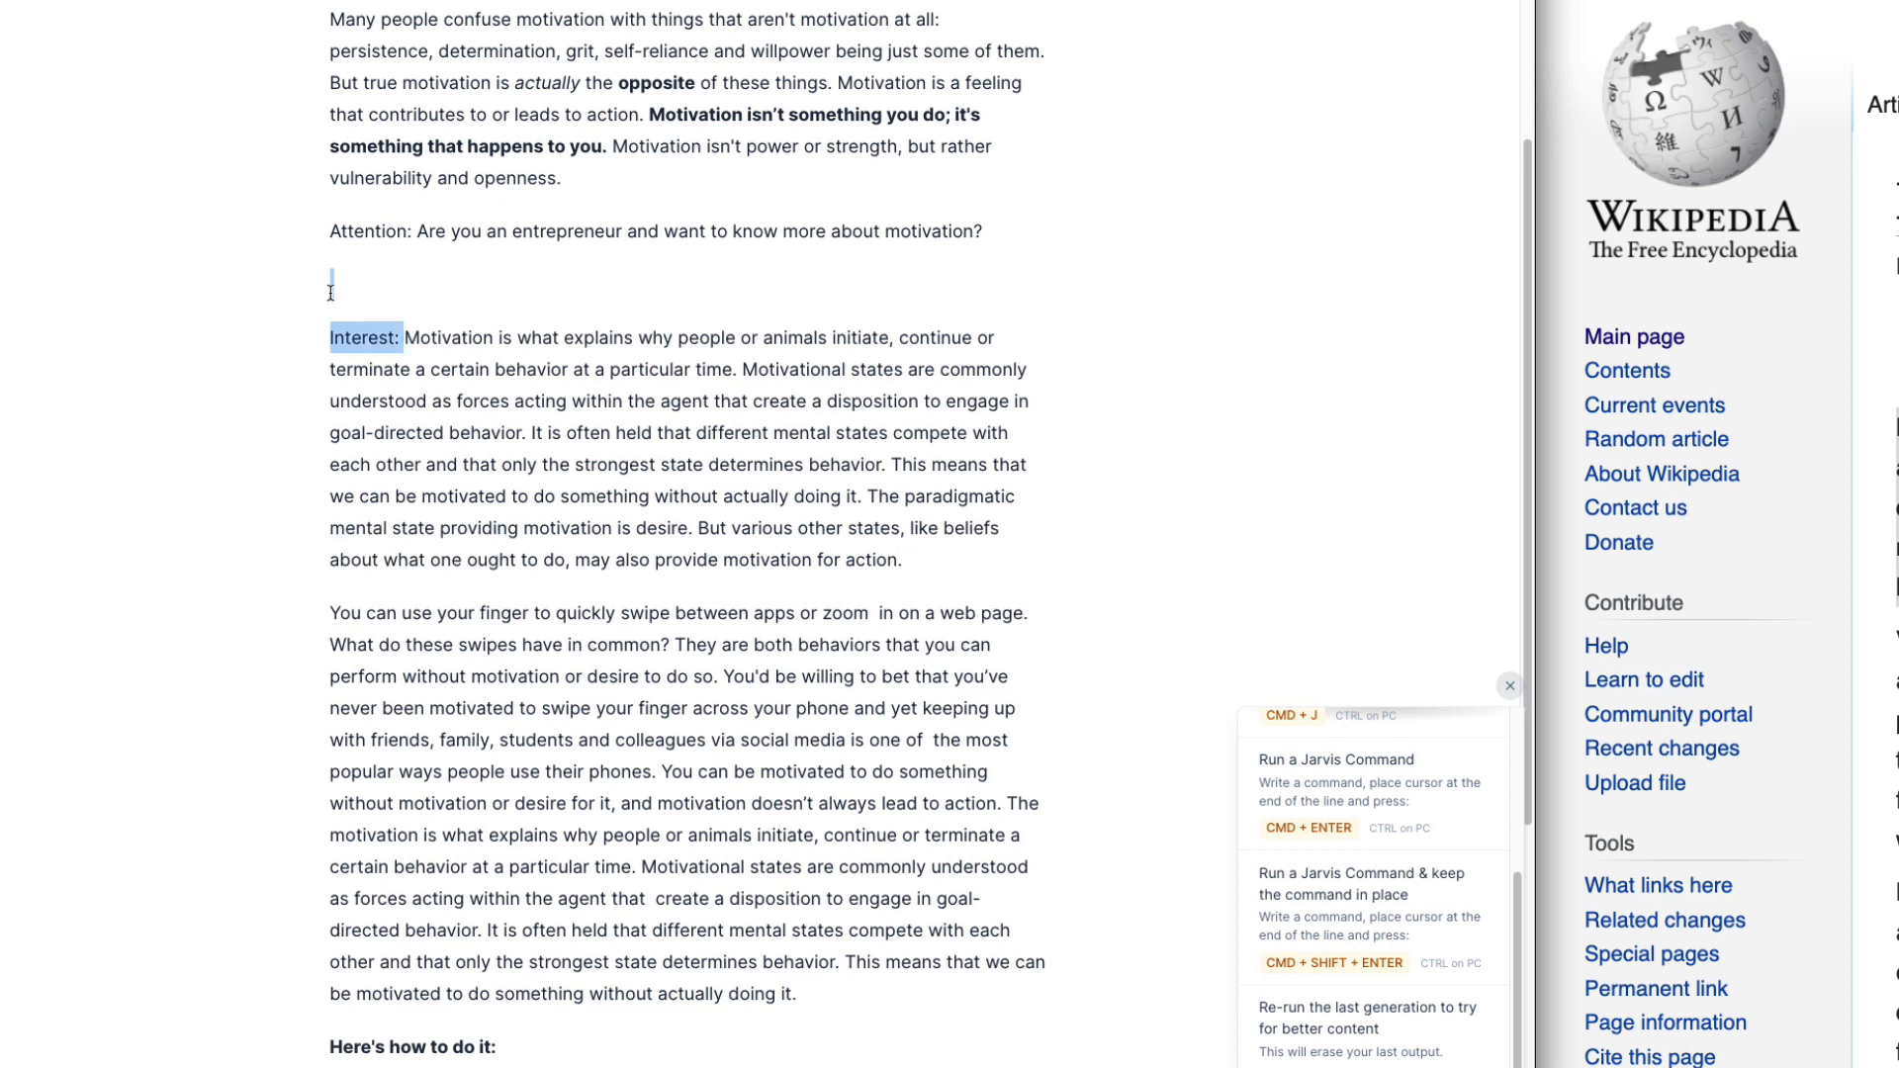
key(BackSpace)
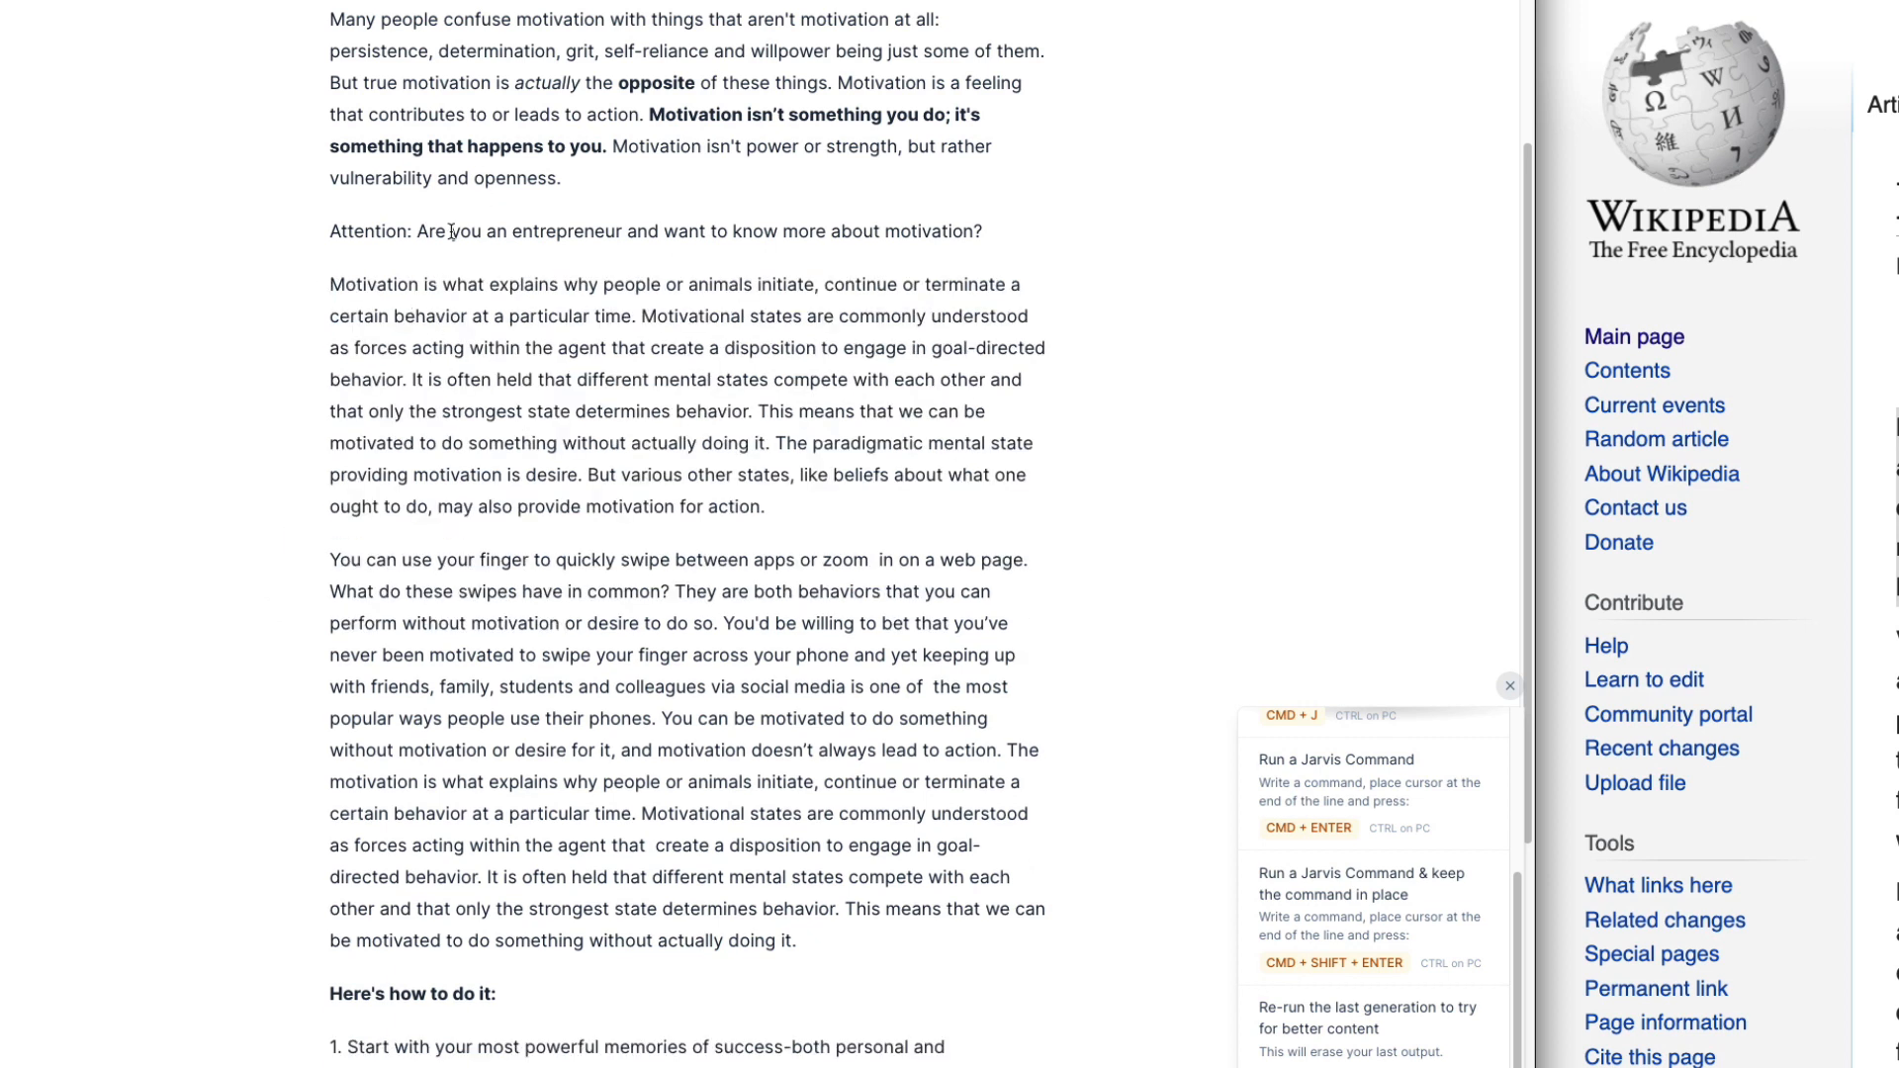
Step: Delete the "Attention: Are you an entrepreneur" line along with the blank line it leaves
scroll(433, 407, up, 3)
drag(330, 492, 993, 494)
key(BackSpace)
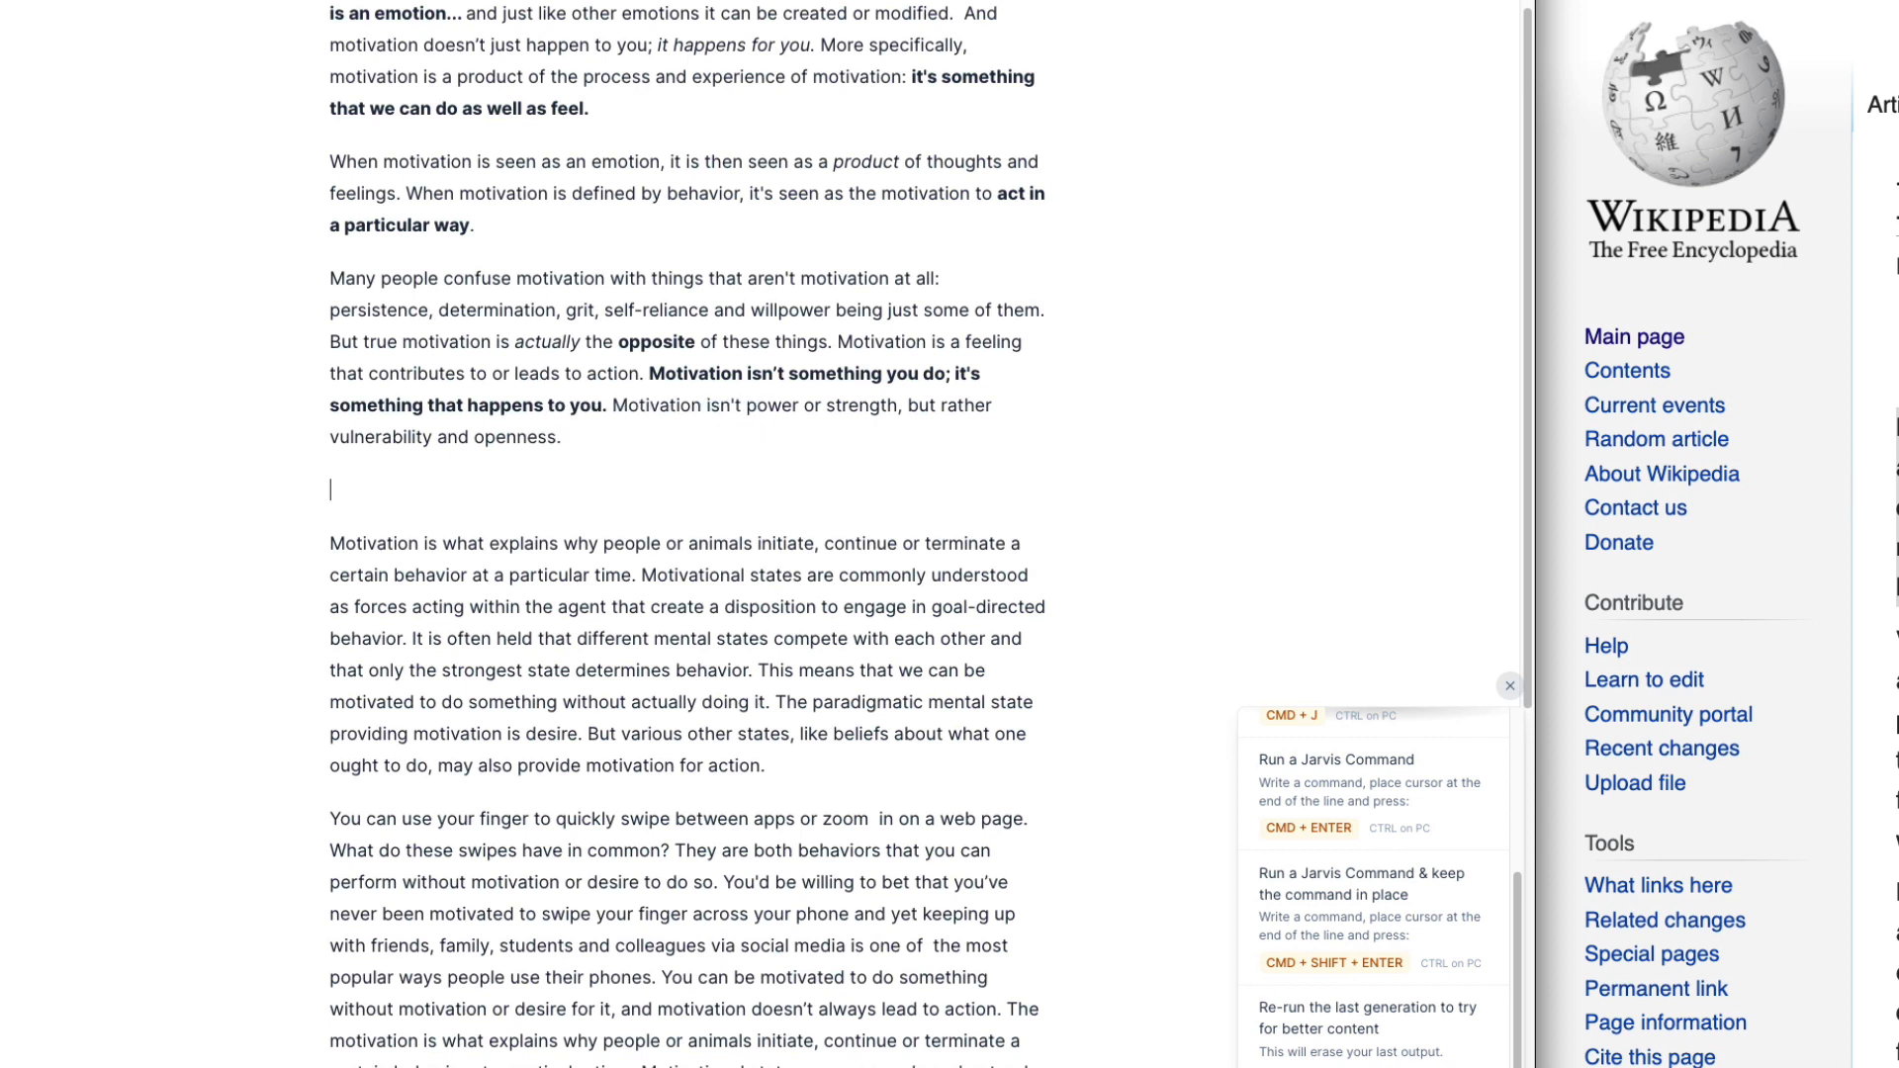
key(BackSpace)
Step: Delete the sentence "Motivation is what explains why people or animals initiate, continue or terminate a certain behavior at a particular time."
drag(344, 490, 985, 490)
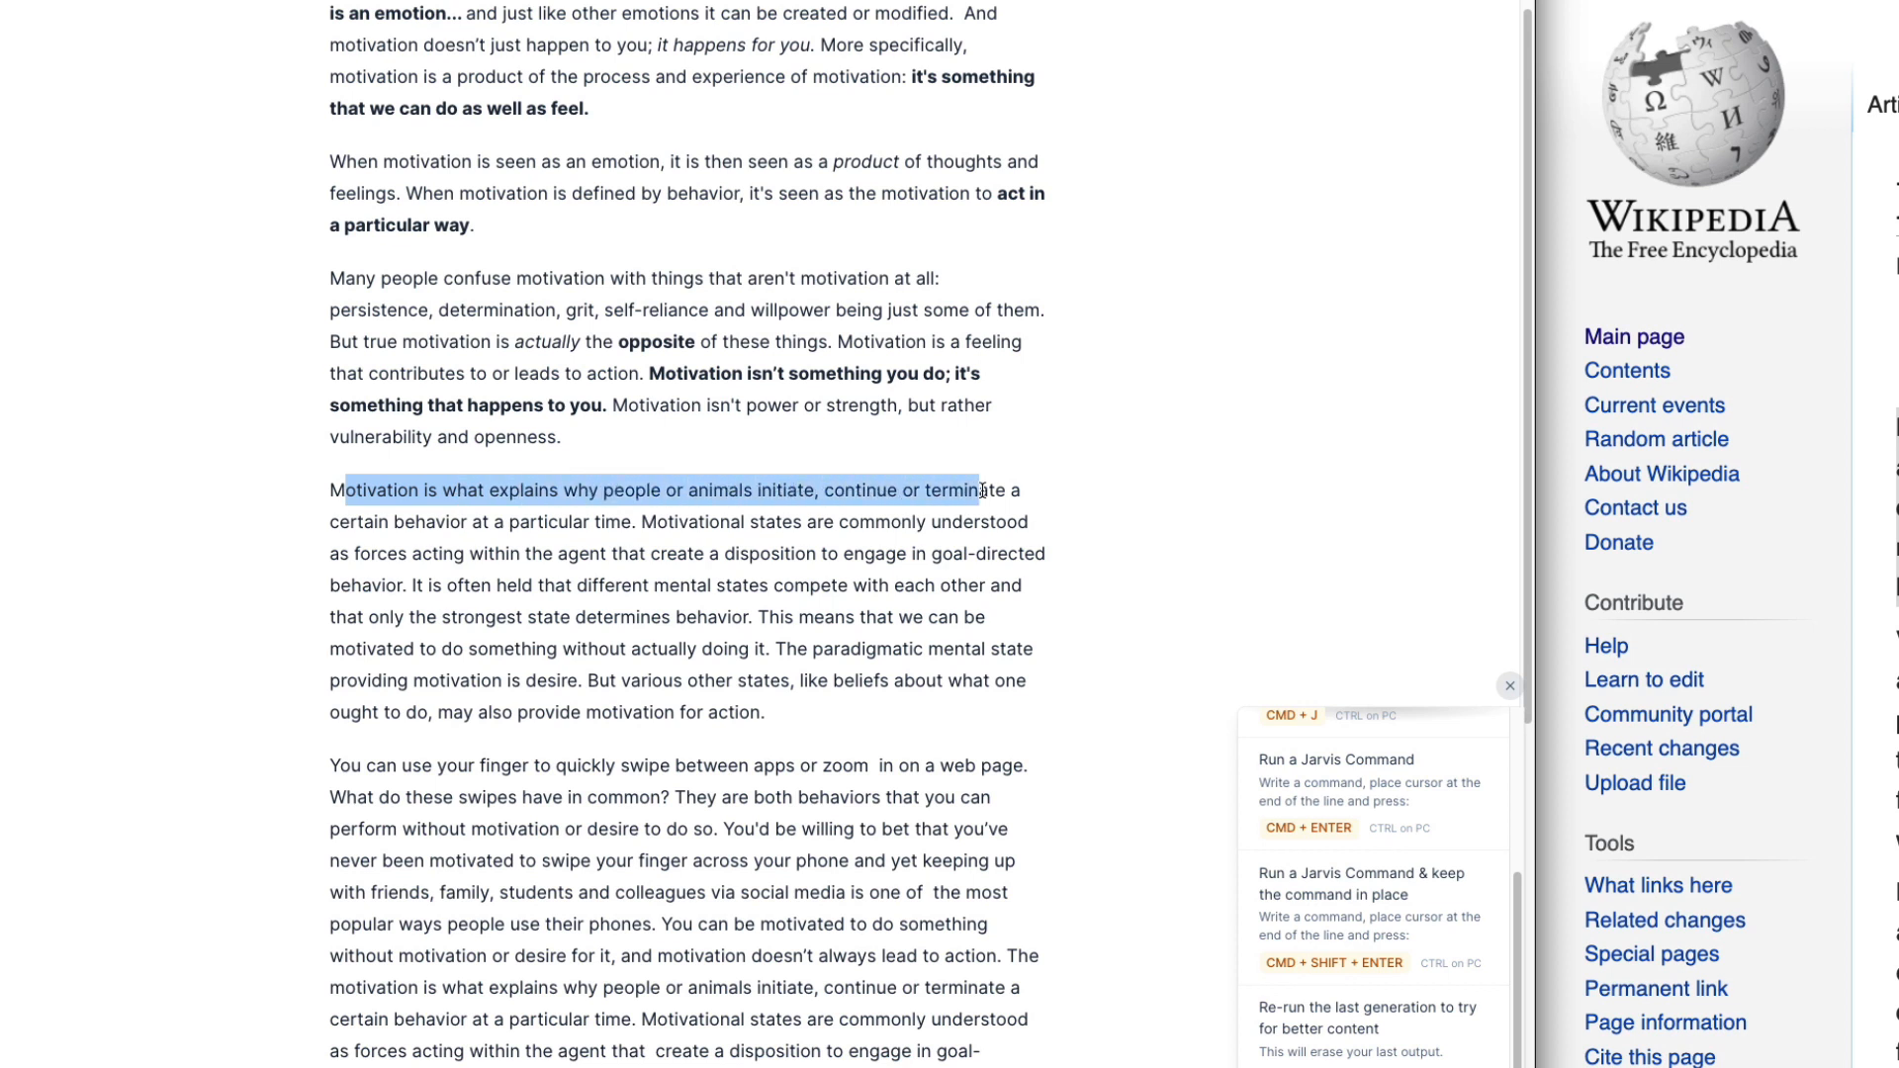
click(559, 522)
drag(358, 522, 625, 522)
click(762, 540)
scroll(762, 543, up, 2)
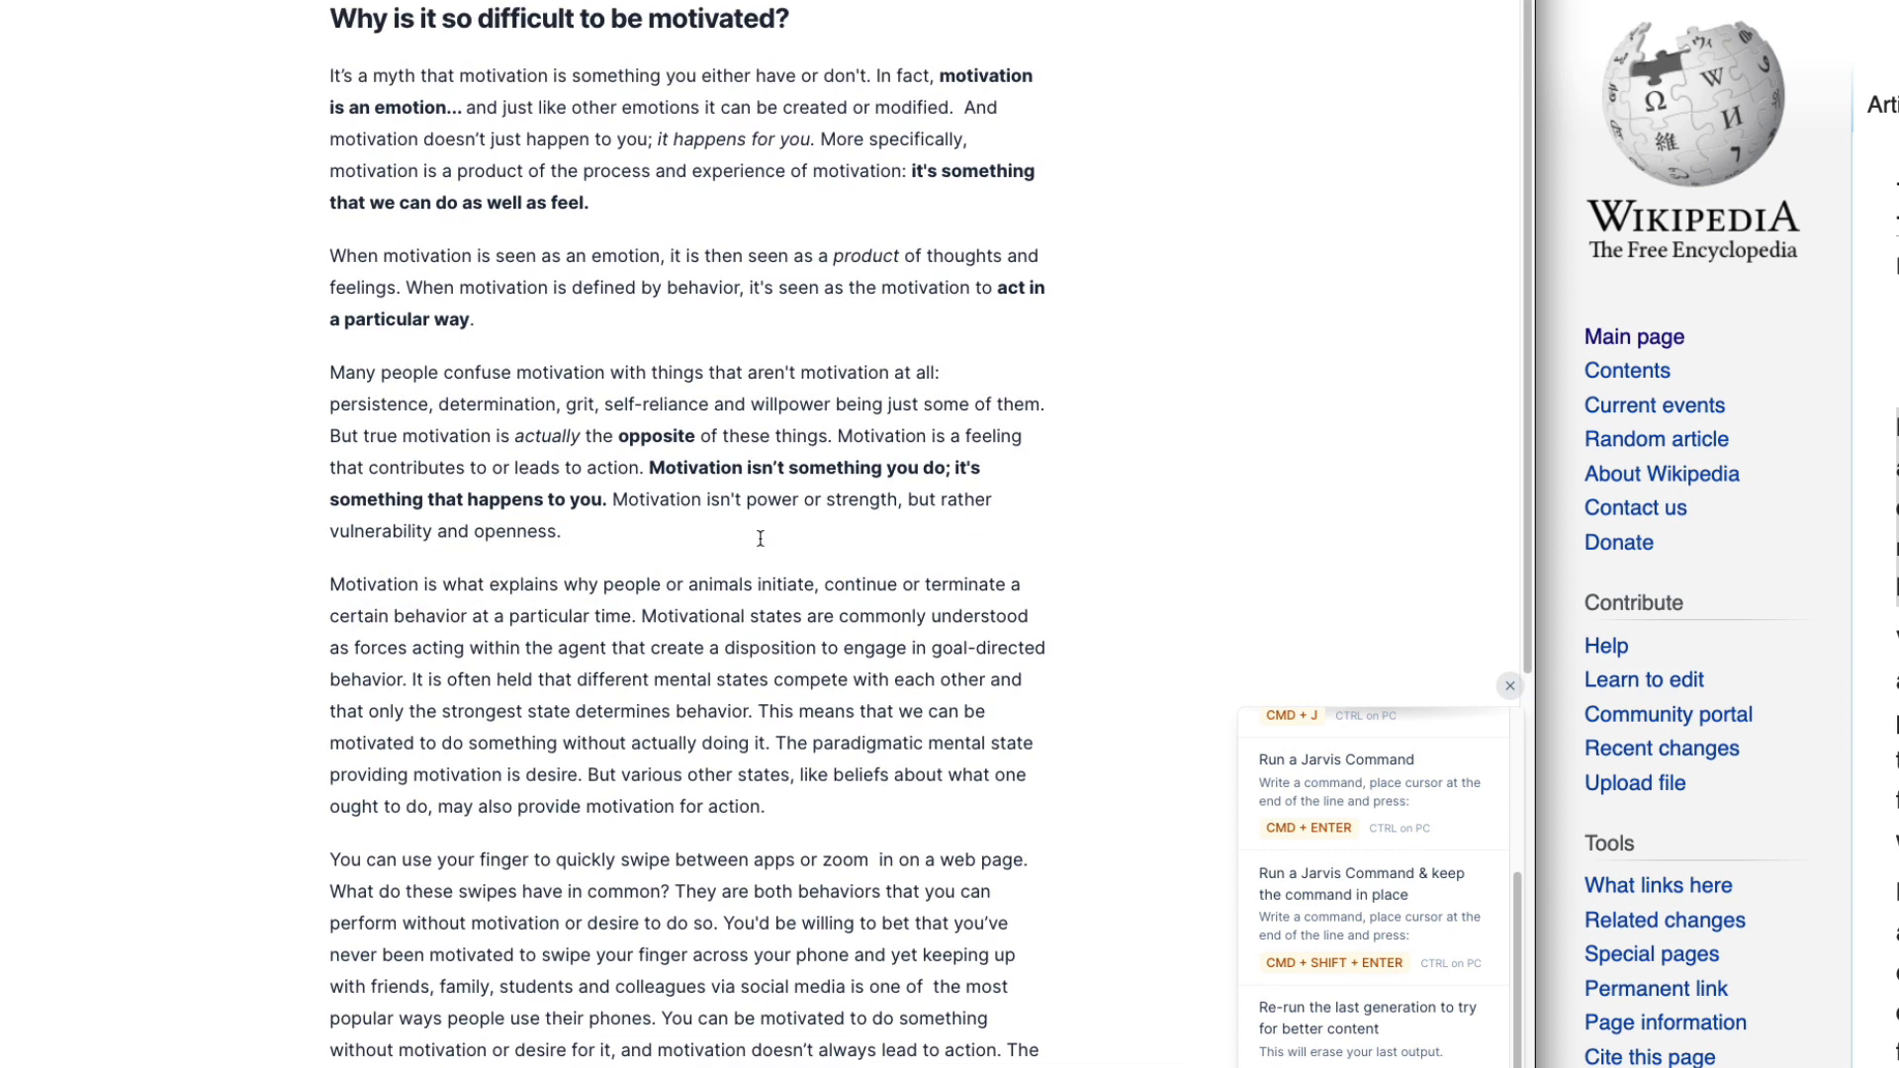
drag(640, 643, 329, 613)
key(BackSpace)
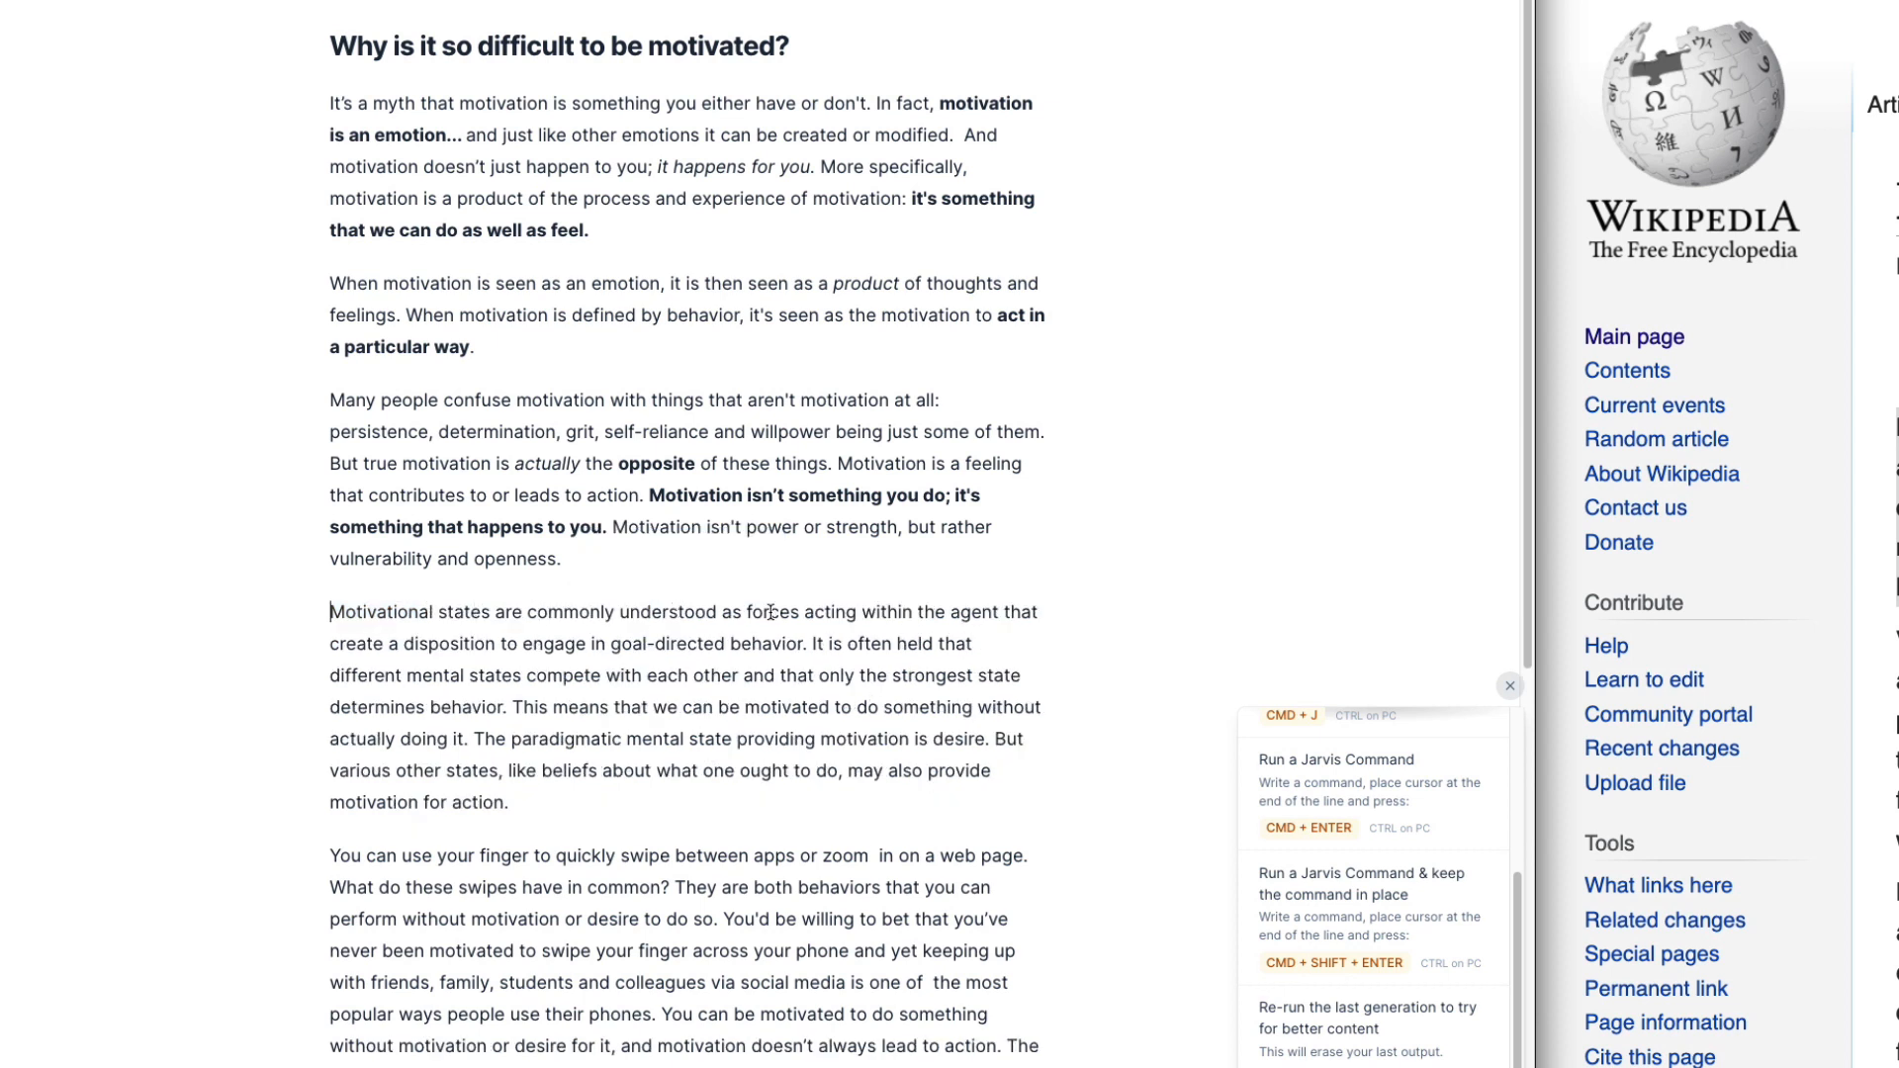
Step: Split the "Motivational states" paragraph before "It is often held" and add an empty line between the two parts
drag(901, 613, 704, 613)
drag(399, 645, 815, 641)
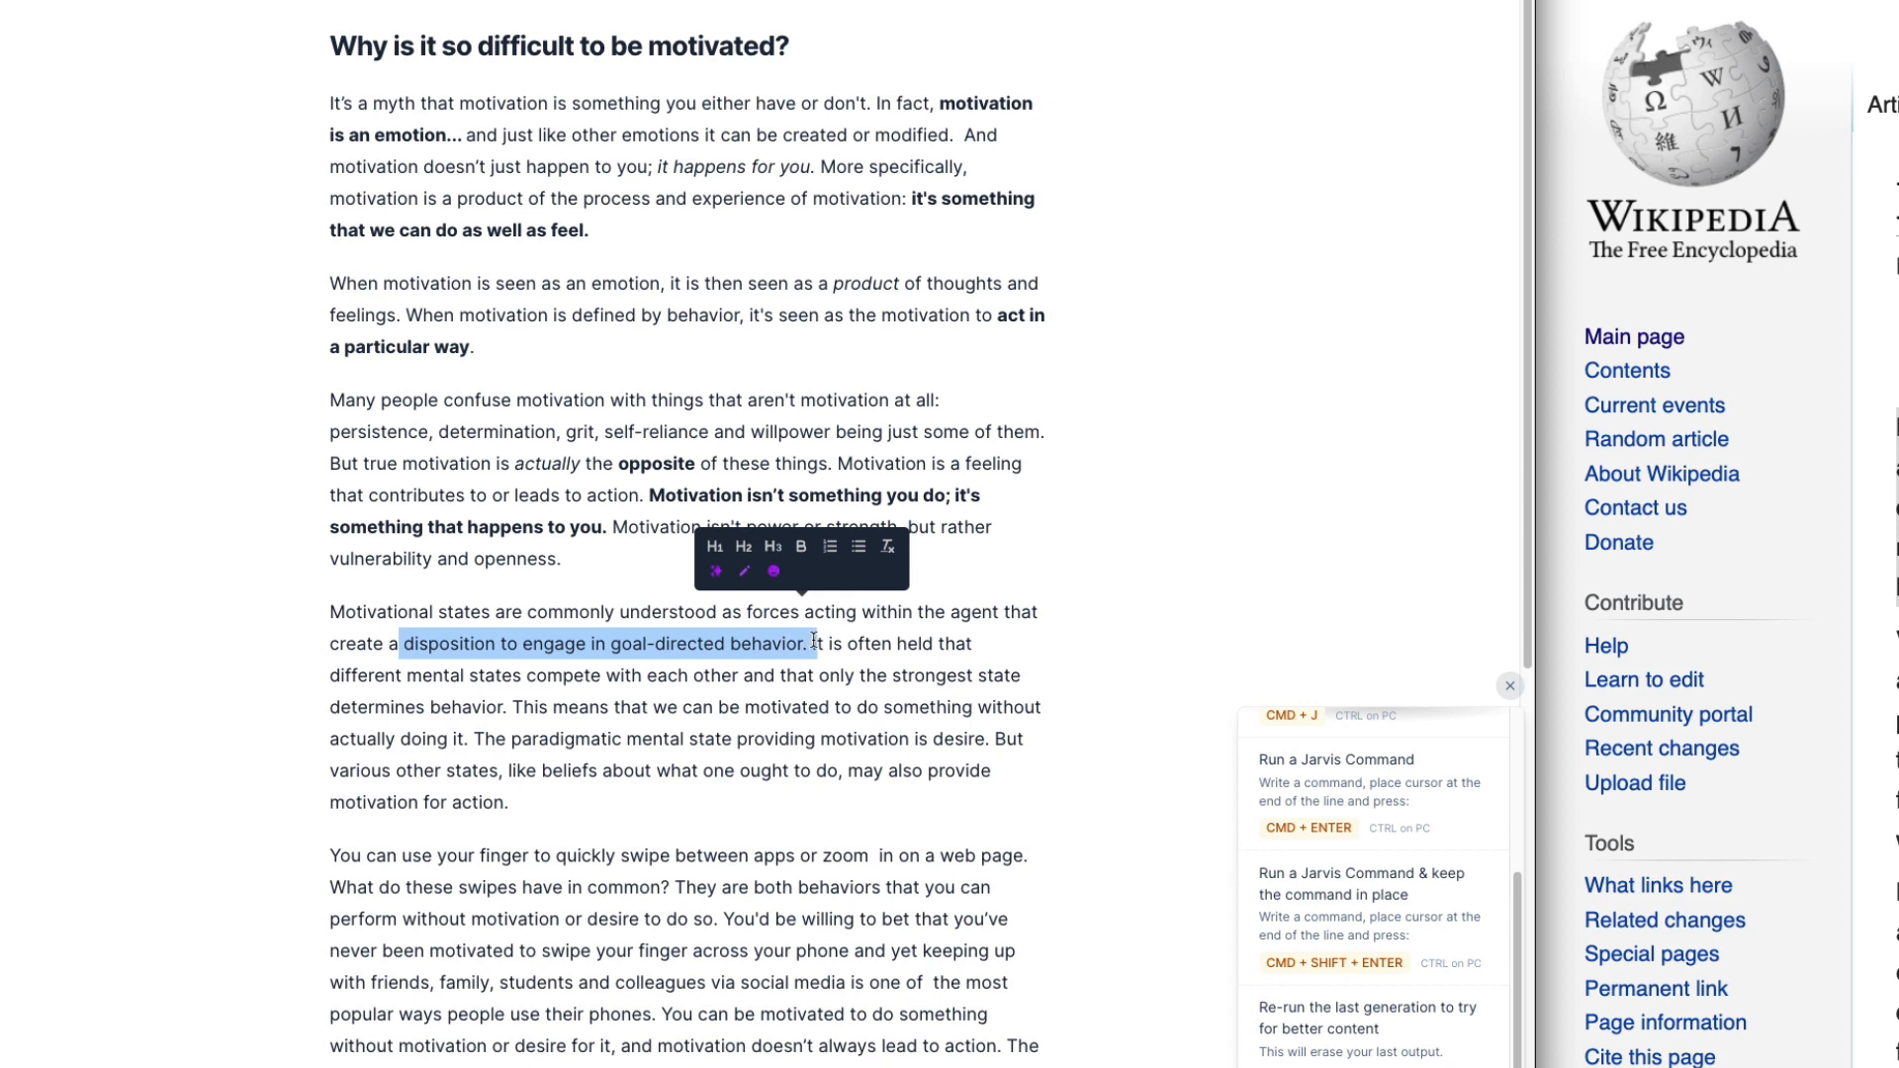
click(814, 643)
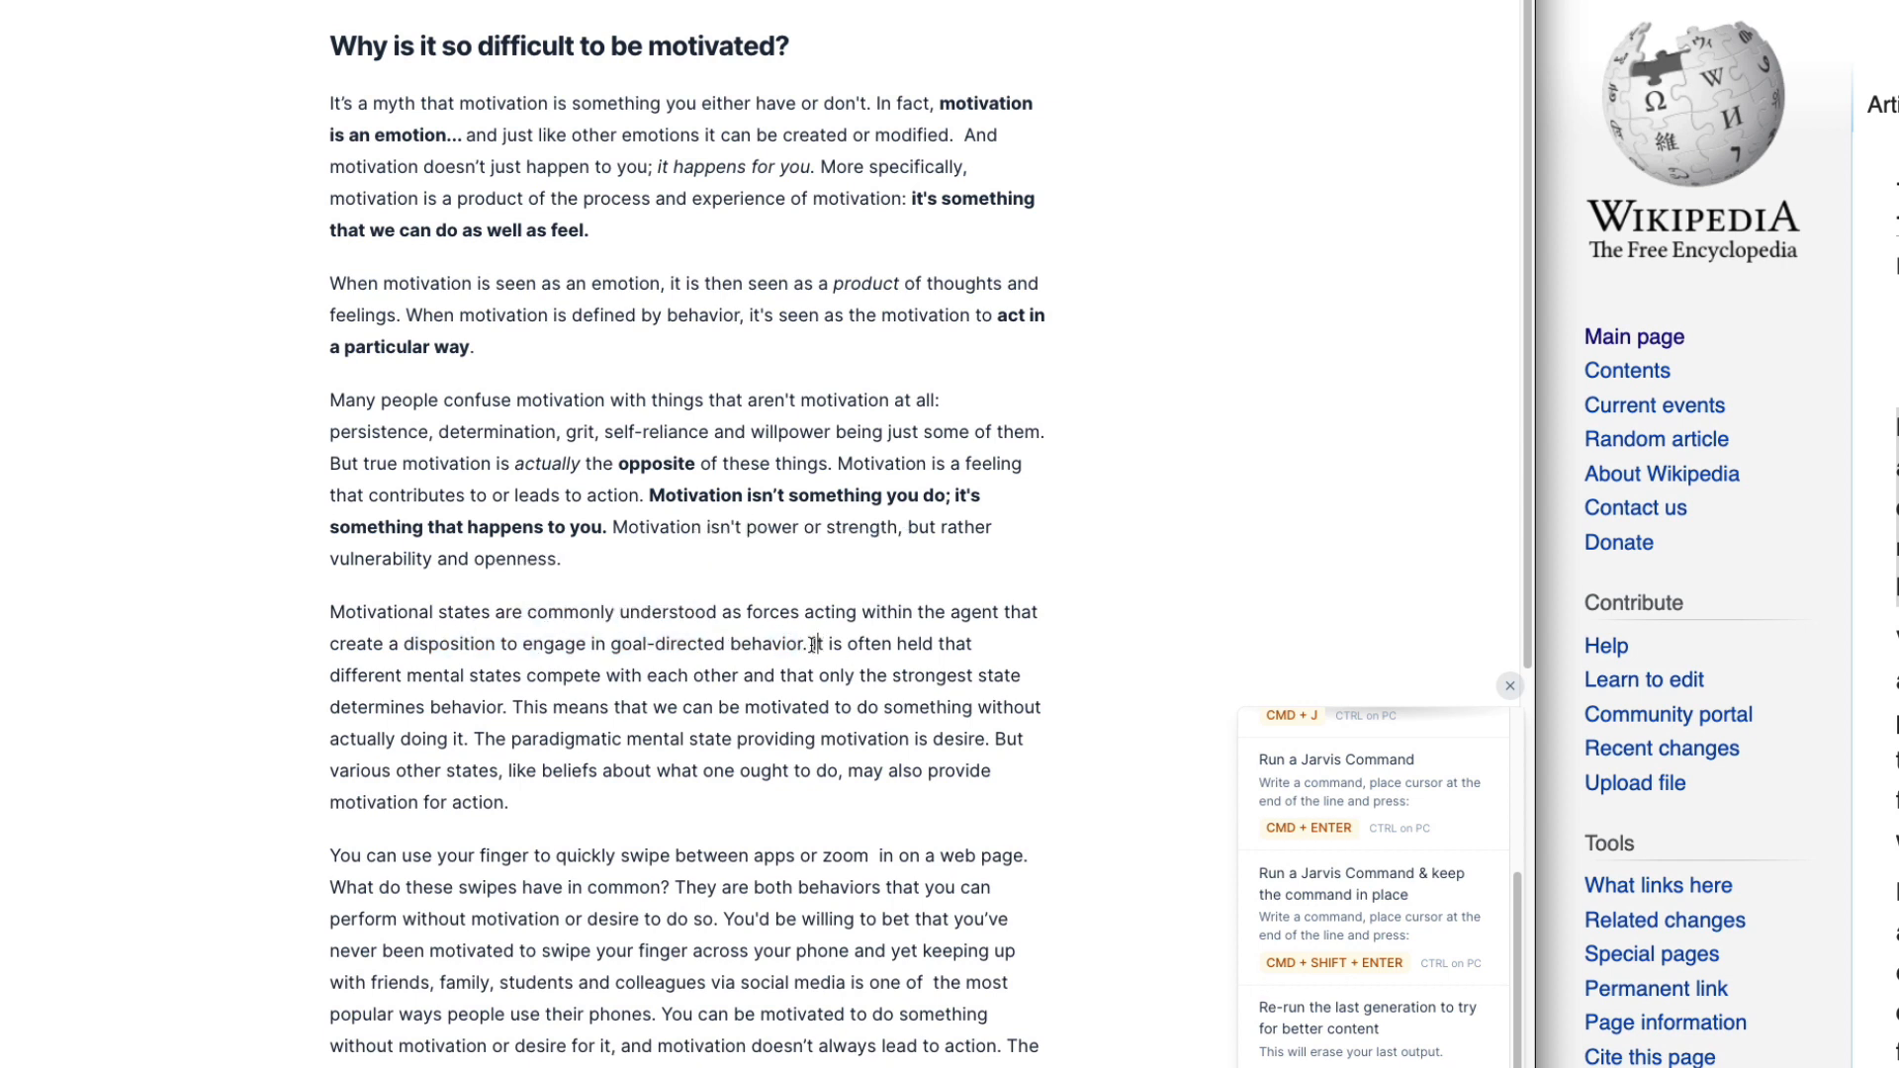
key(Return)
click(878, 650)
key(Return)
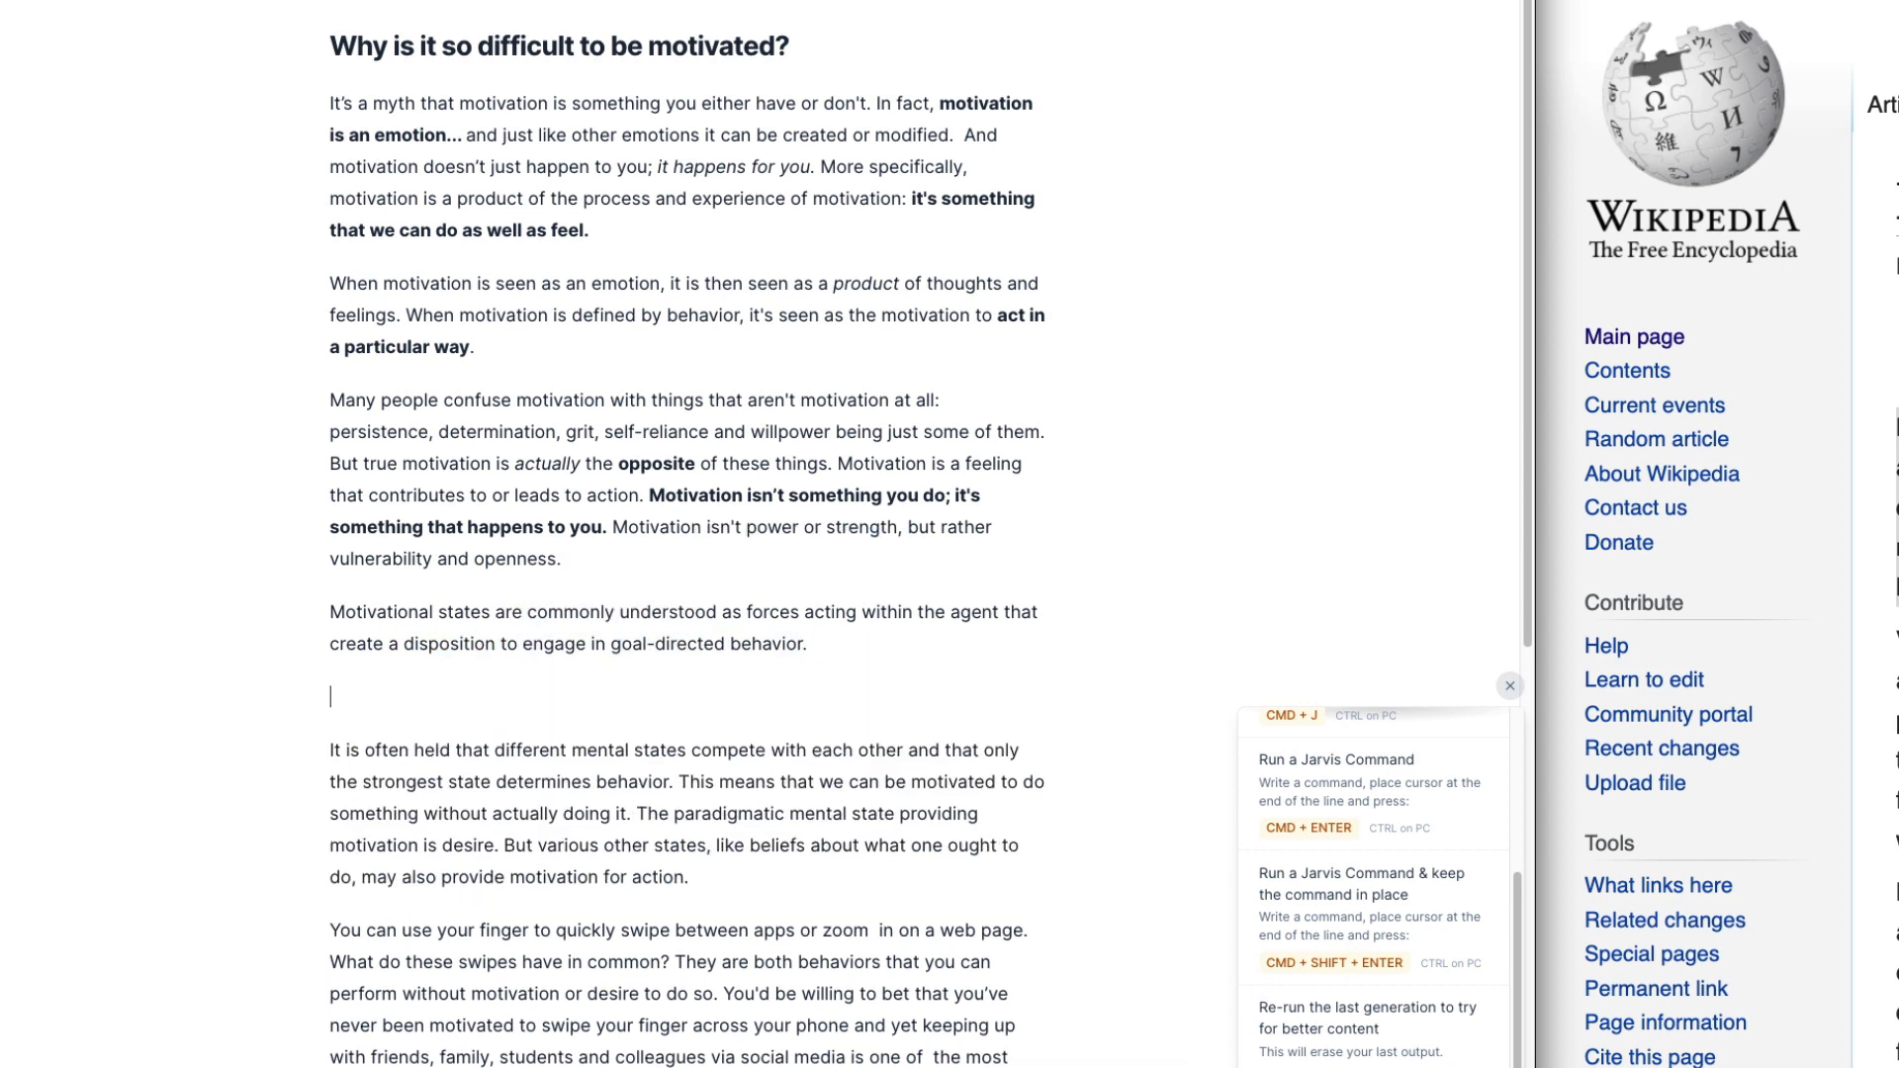
Step: Write "Explain" on the empty line and copy "Rewrite the above to explain it to a 5th grader." from the Boss Mode Cheatsheet
text(Explain)
scroll(1484, 863, up, 3)
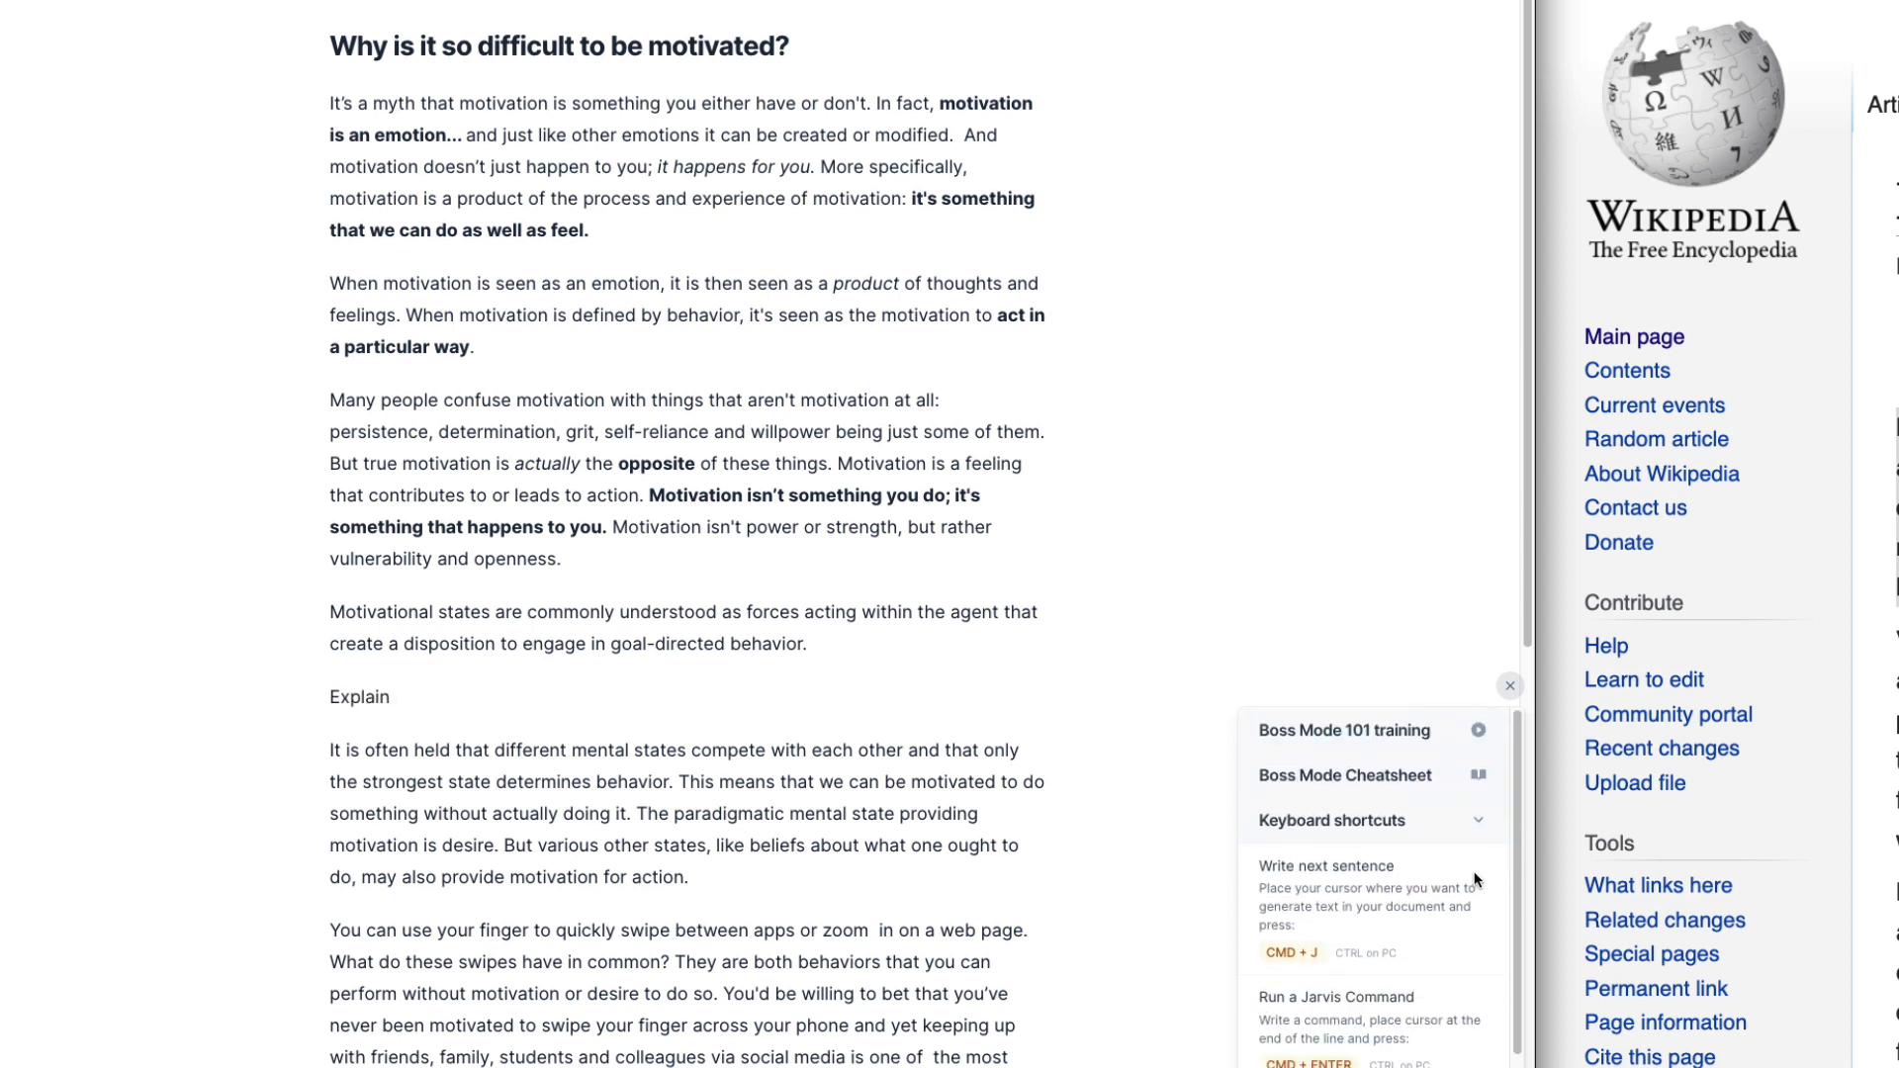
click(1392, 776)
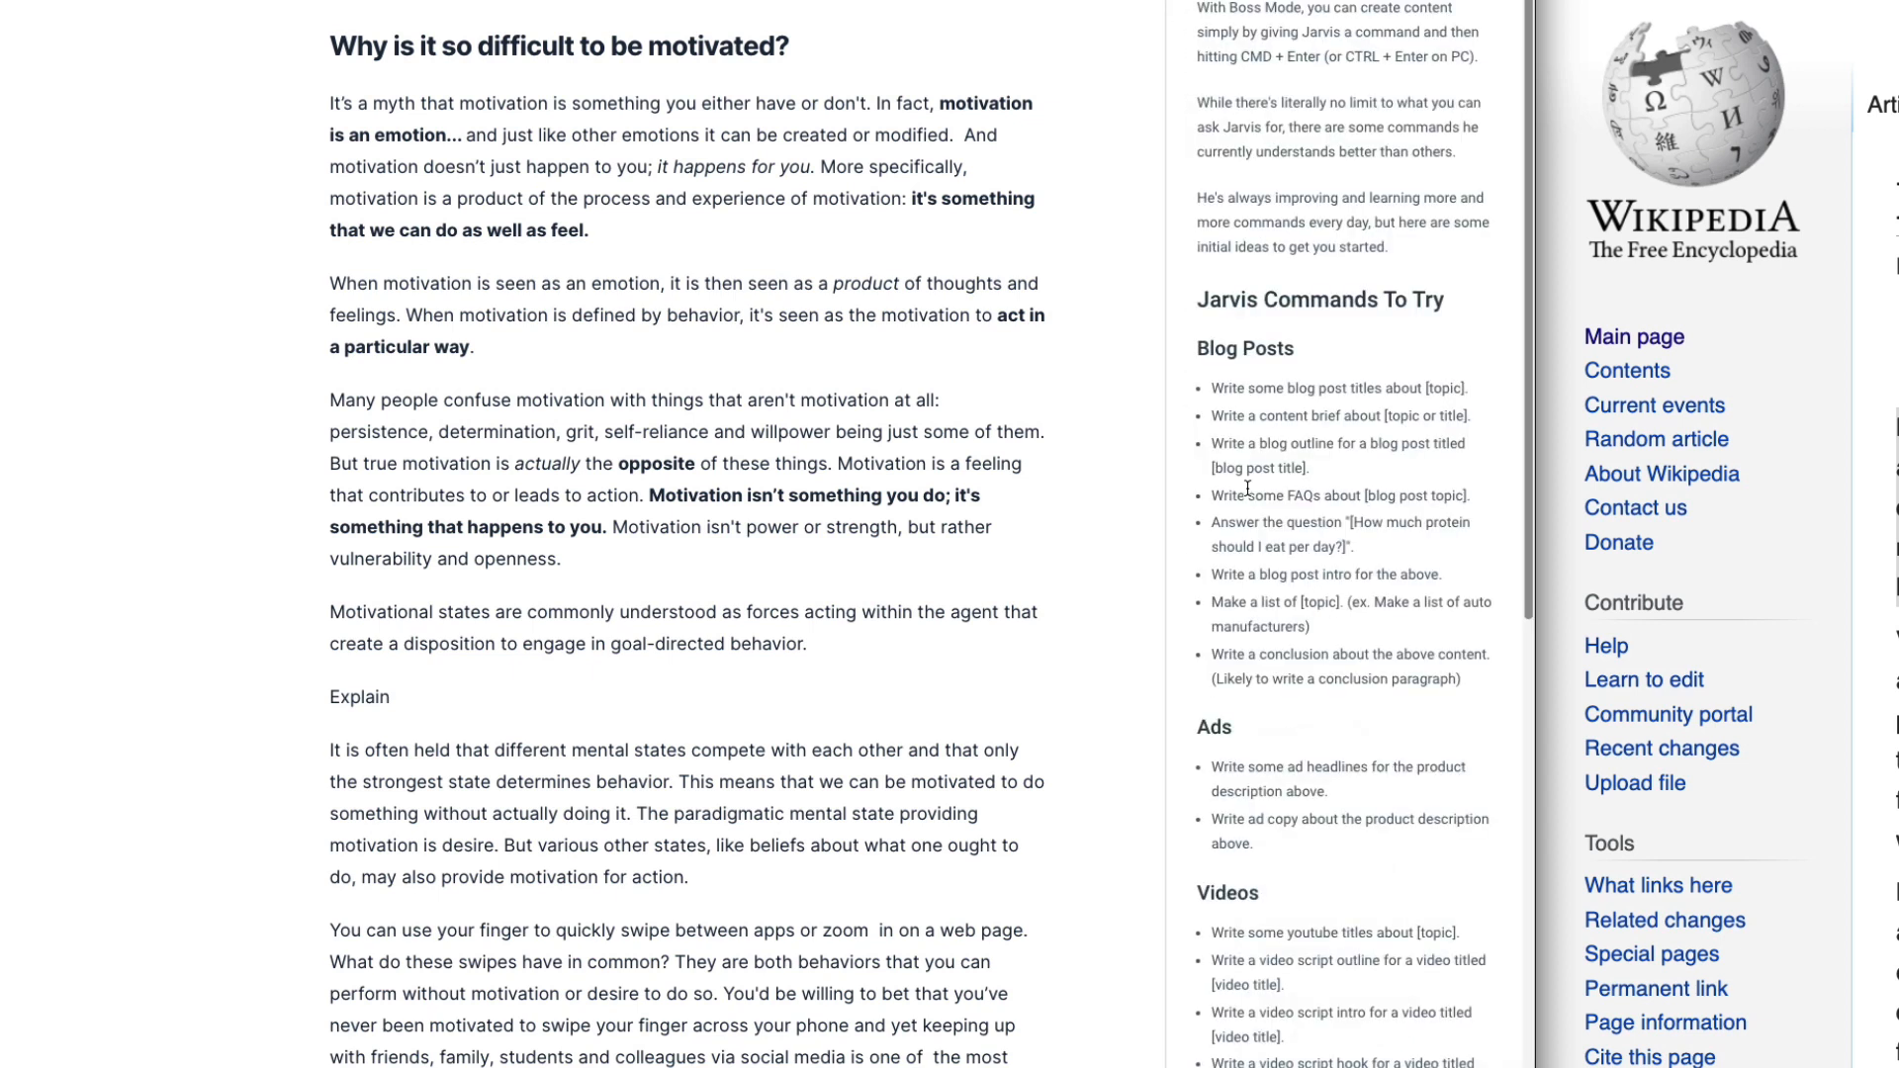
scroll(1276, 648, down, 1)
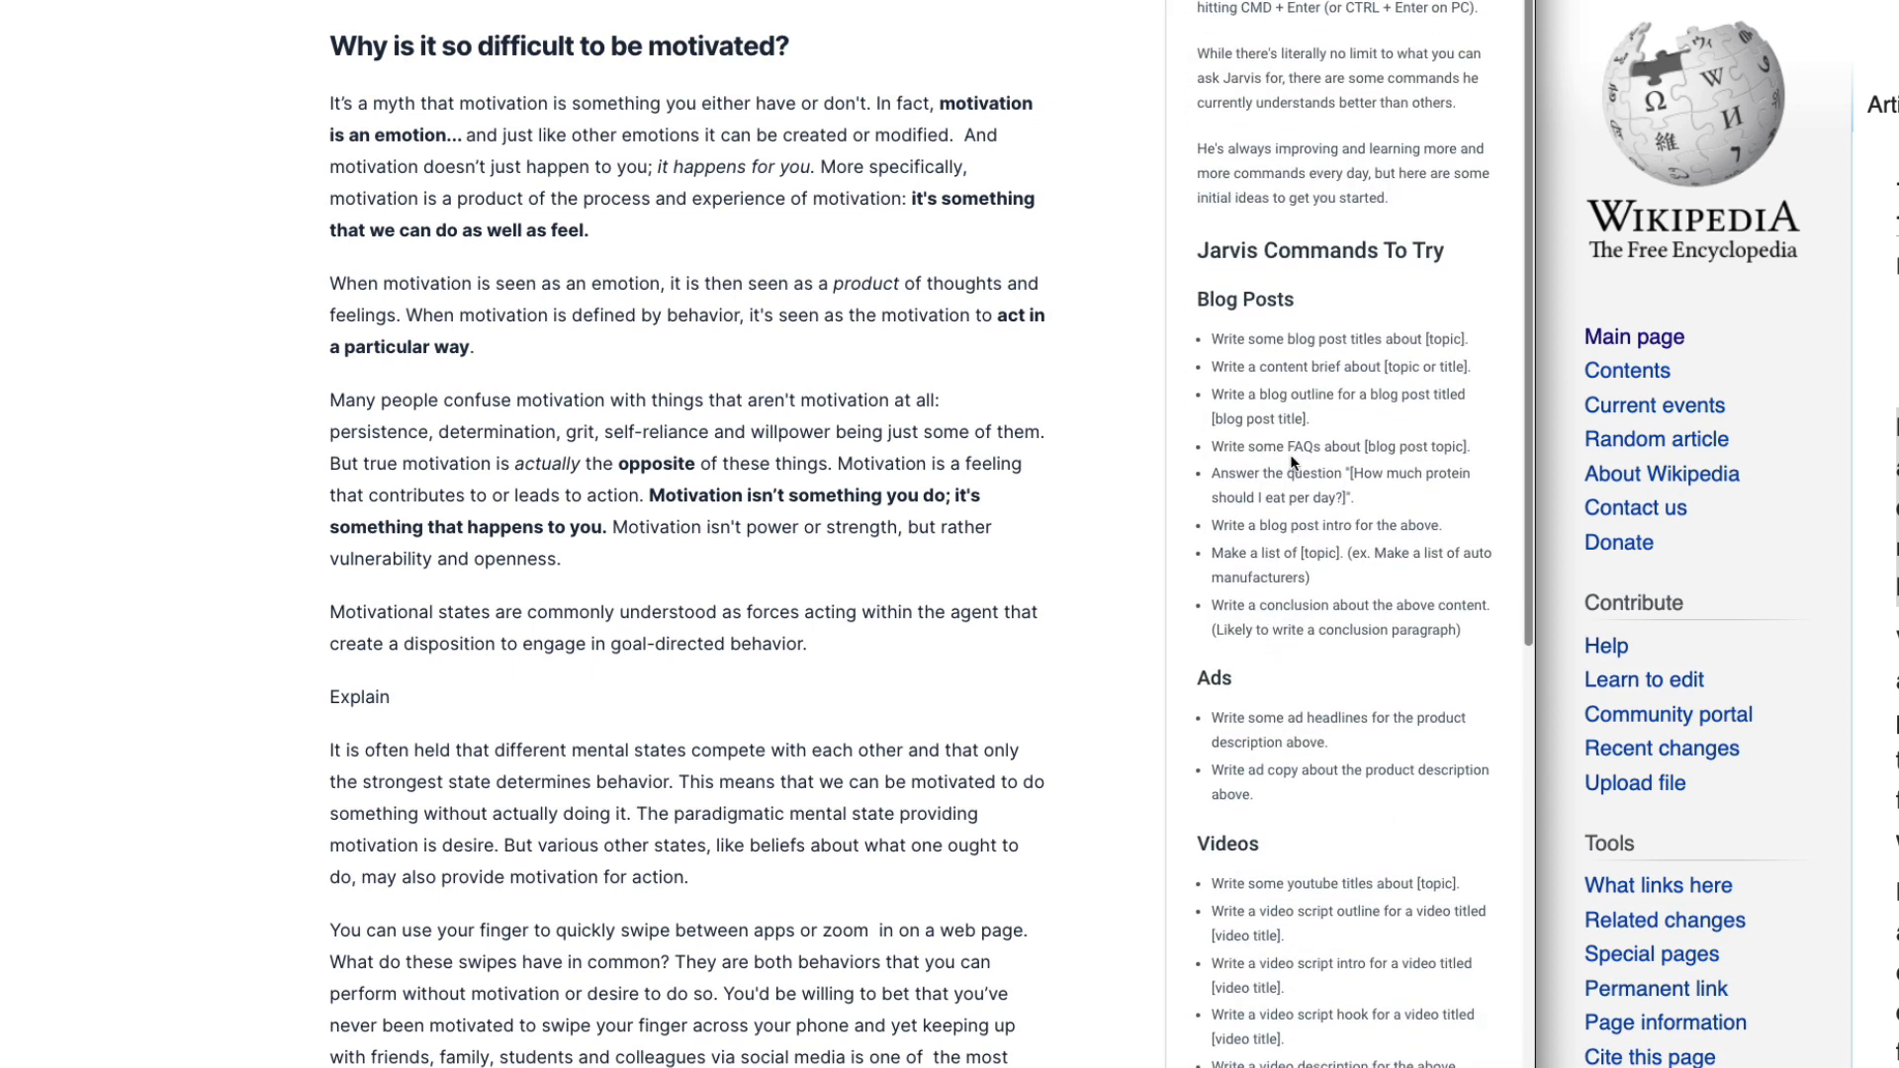
scroll(1316, 934, down, 5)
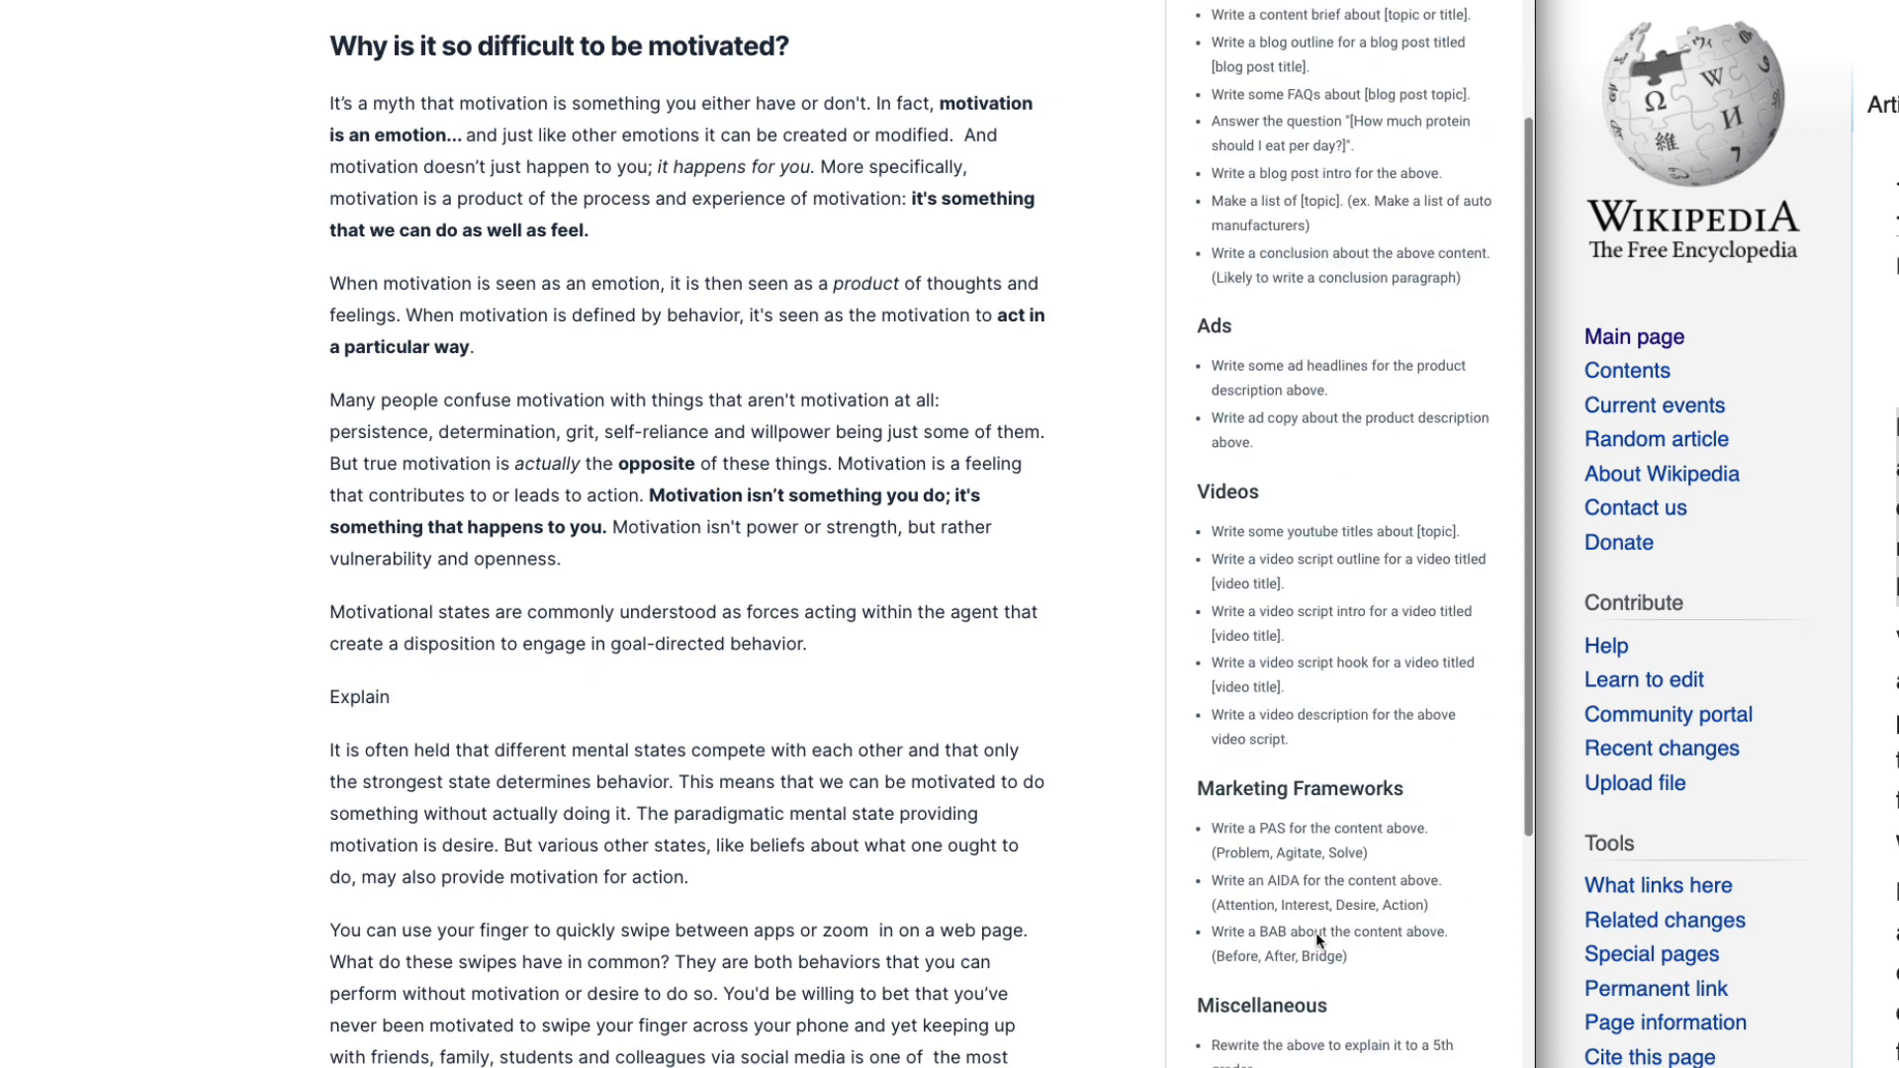
scroll(1263, 797, down, 1)
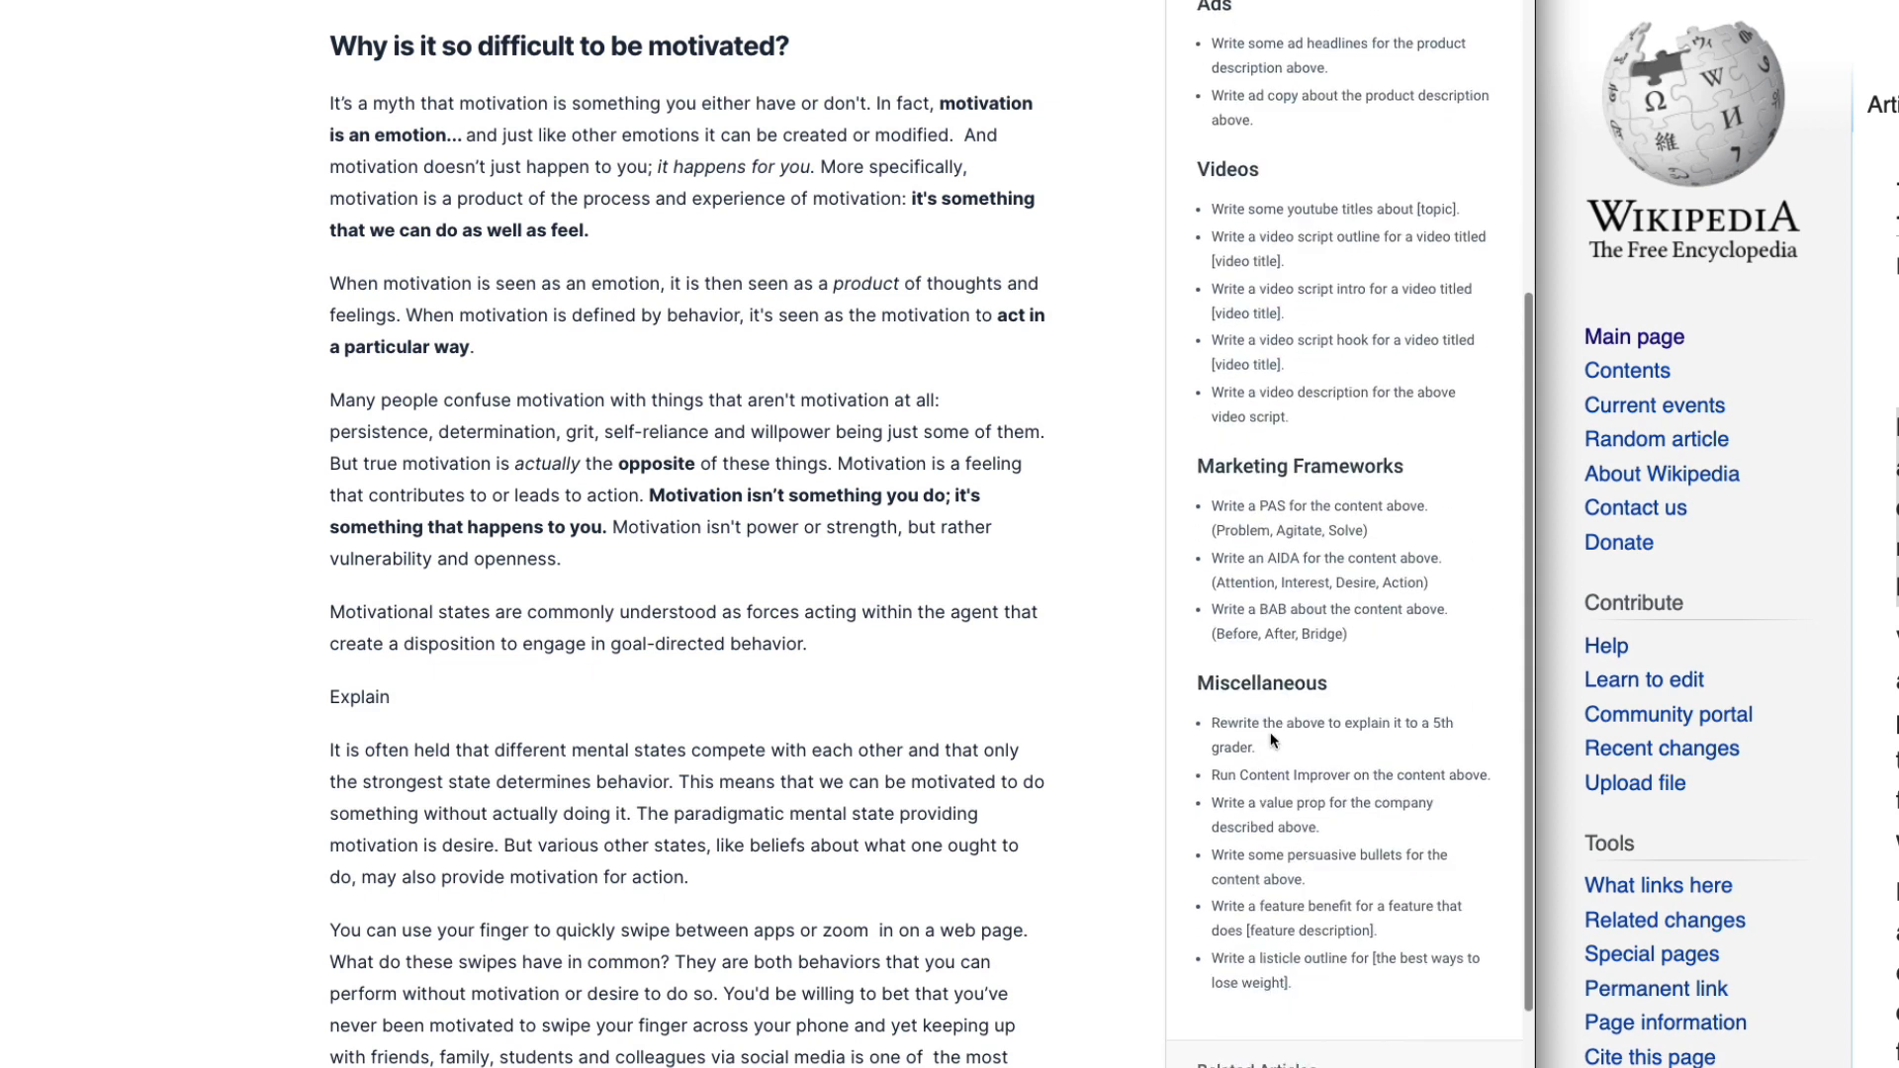
drag(1219, 722, 1257, 750)
key(ctrl+c)
Step: Replace "Explain" with the copied rewrite command as a plain line, without bullet formatting, and add an empty line around it
drag(401, 697, 294, 695)
key(ctrl+v)
click(366, 705)
key(BackSpace)
key(BackSpace)
click(334, 702)
key(BackSpace)
key(Return)
Step: Run the command "Rewrite the above to explain it to a 5th grader." below the "Motivational states" paragraph
drag(739, 664, 277, 621)
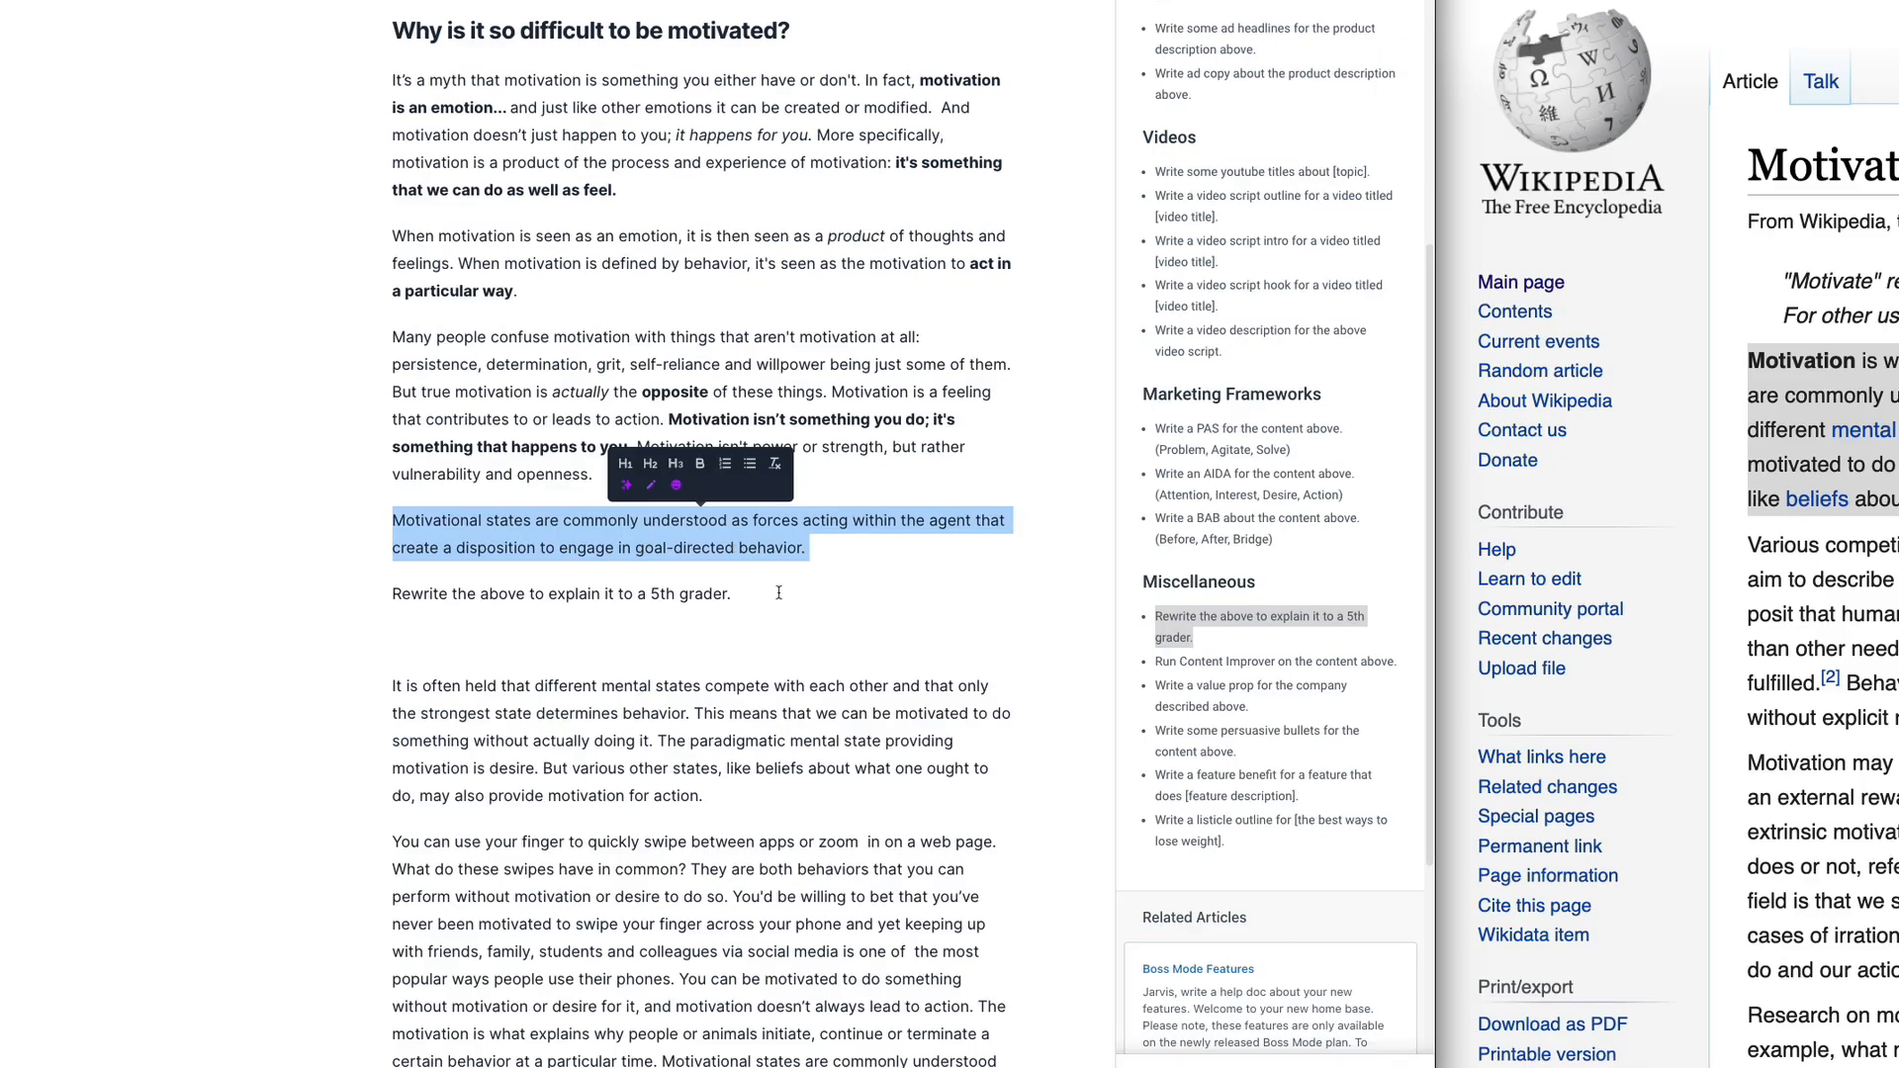
click(716, 635)
drag(729, 594, 383, 594)
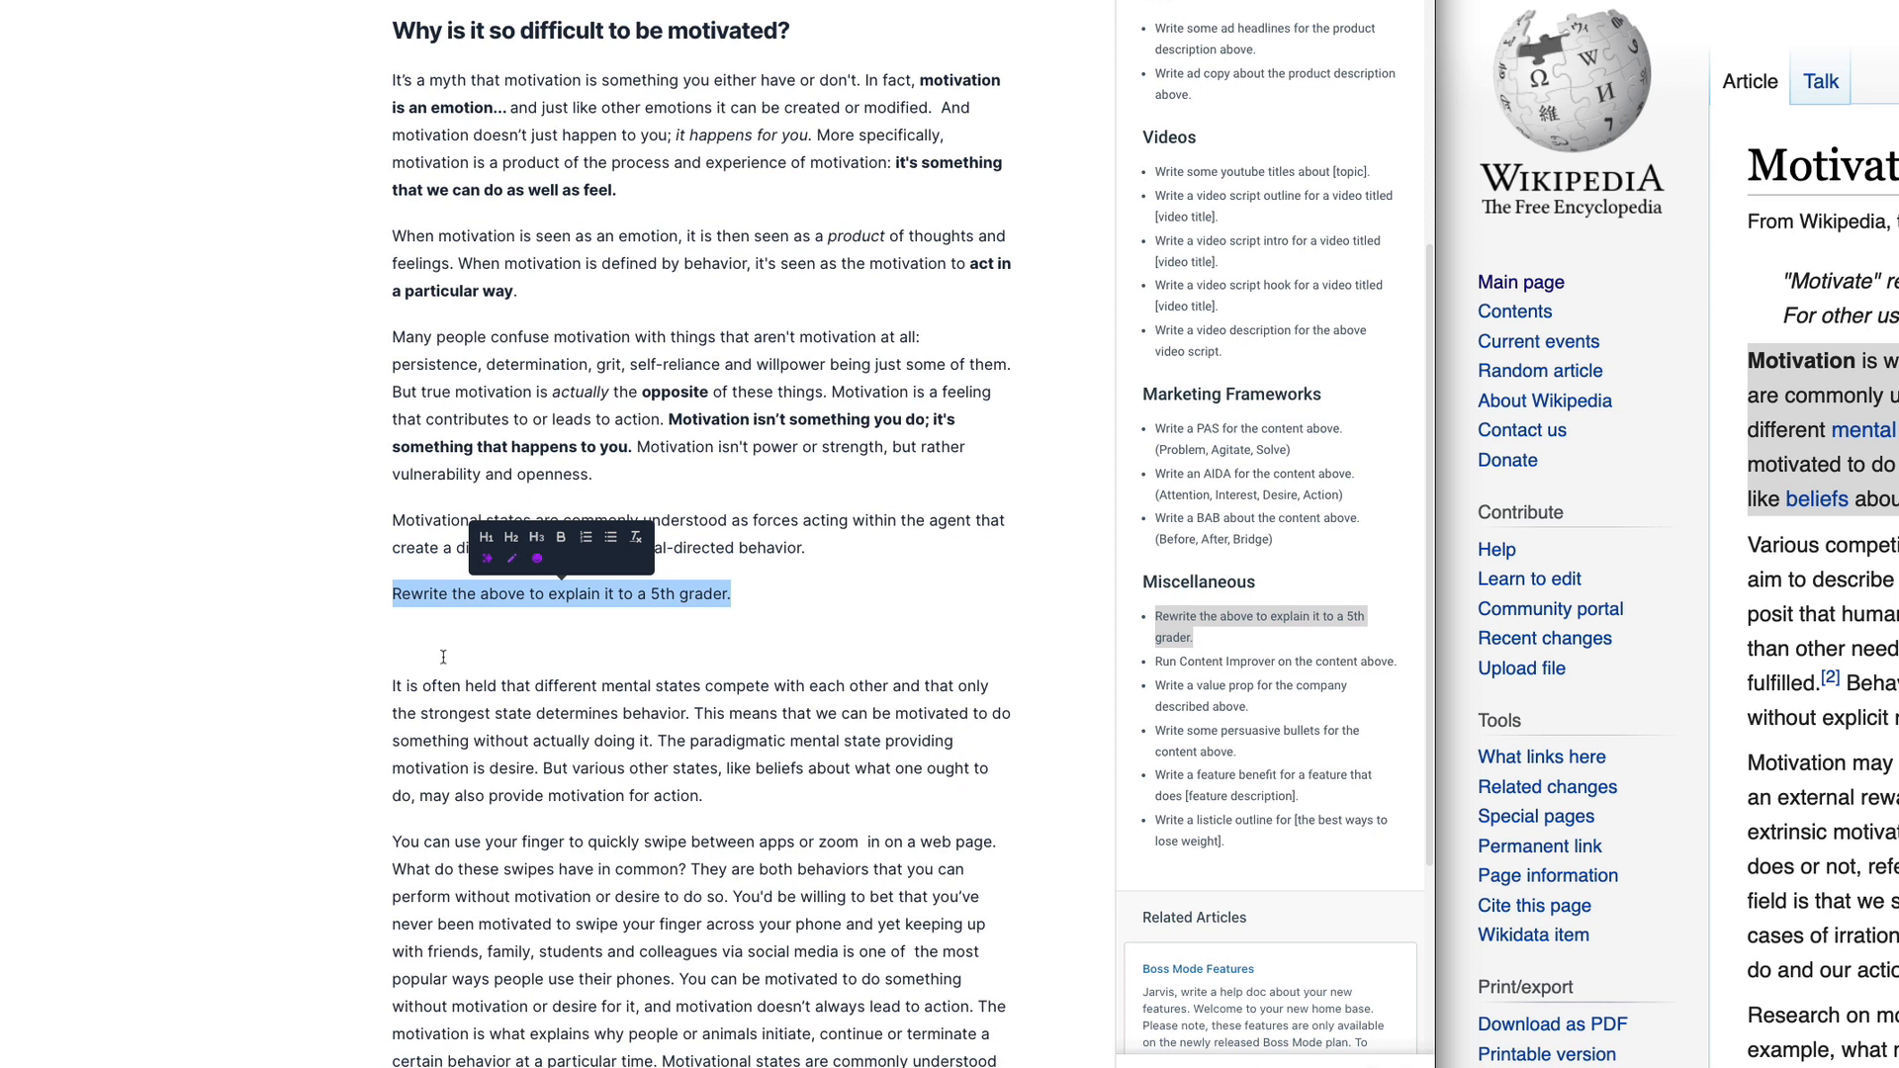
key(ctrl+Return)
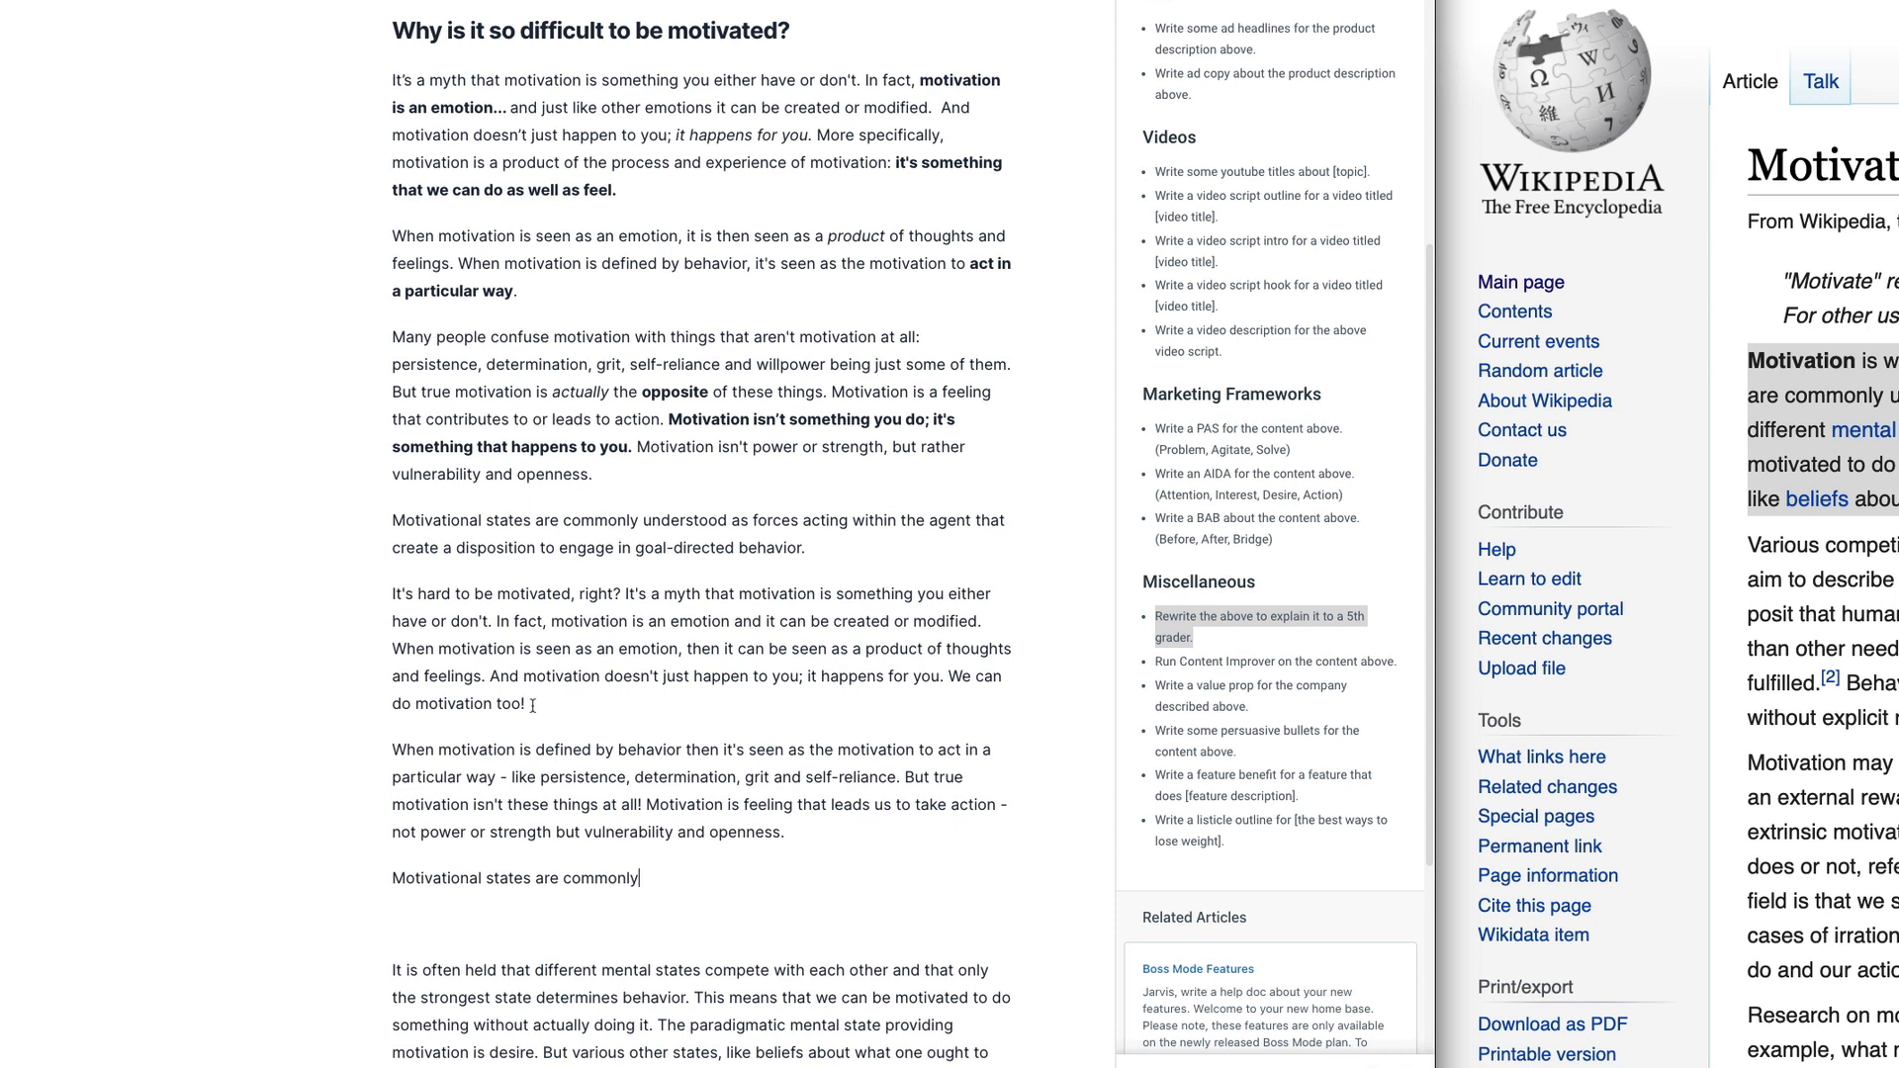
Step: Bold "do" in "We can do motivation too!" and the sentence starting "Motivation is feeling that leads us to take action"
double_click(401, 704)
key(ctrl+b)
click(442, 774)
drag(394, 750, 795, 828)
click(656, 827)
key(ctrl+b)
Step: Delete the unfinished line "Motivational states are commonly" at the end of the generated text
drag(779, 893, 392, 880)
key(BackSpace)
key(BackSpace)
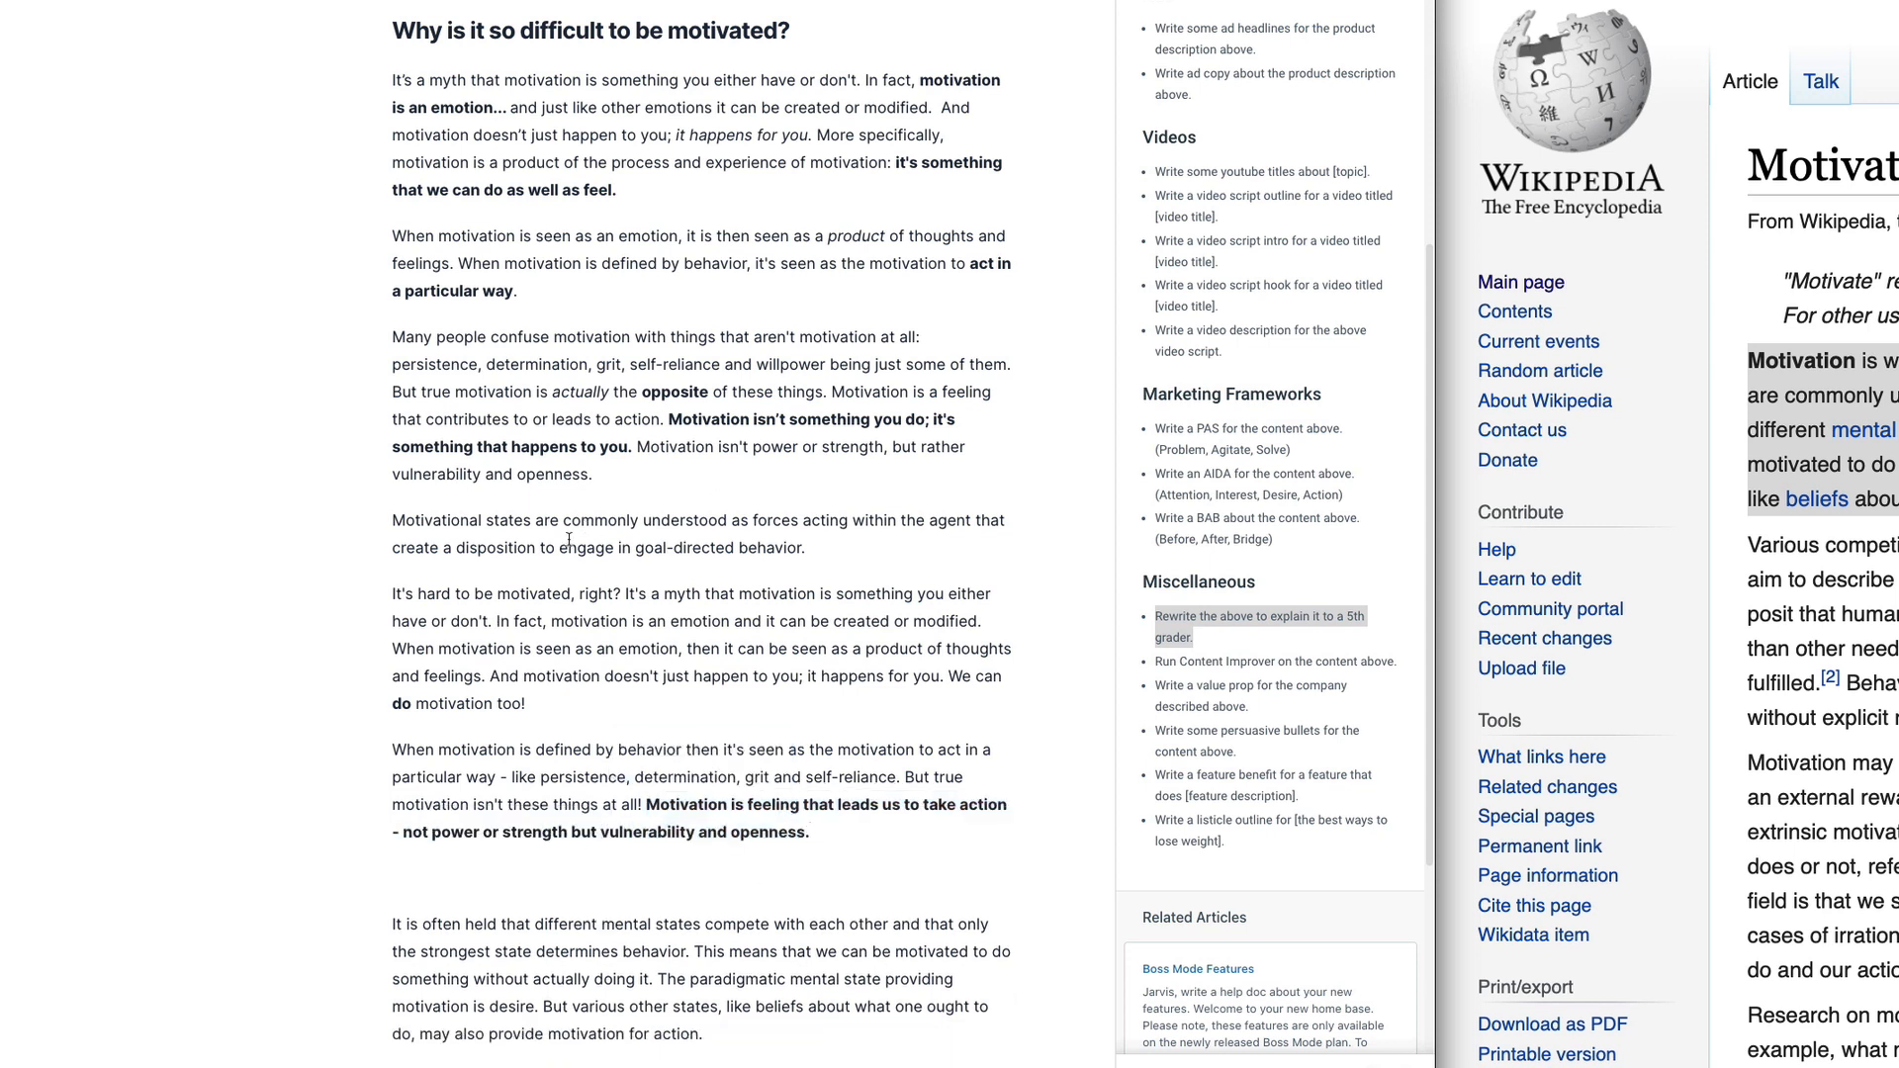
Step: In the "Motivational states" paragraph, replace "the agent" with "someone" and "disposition" with "desire"
drag(447, 521, 798, 522)
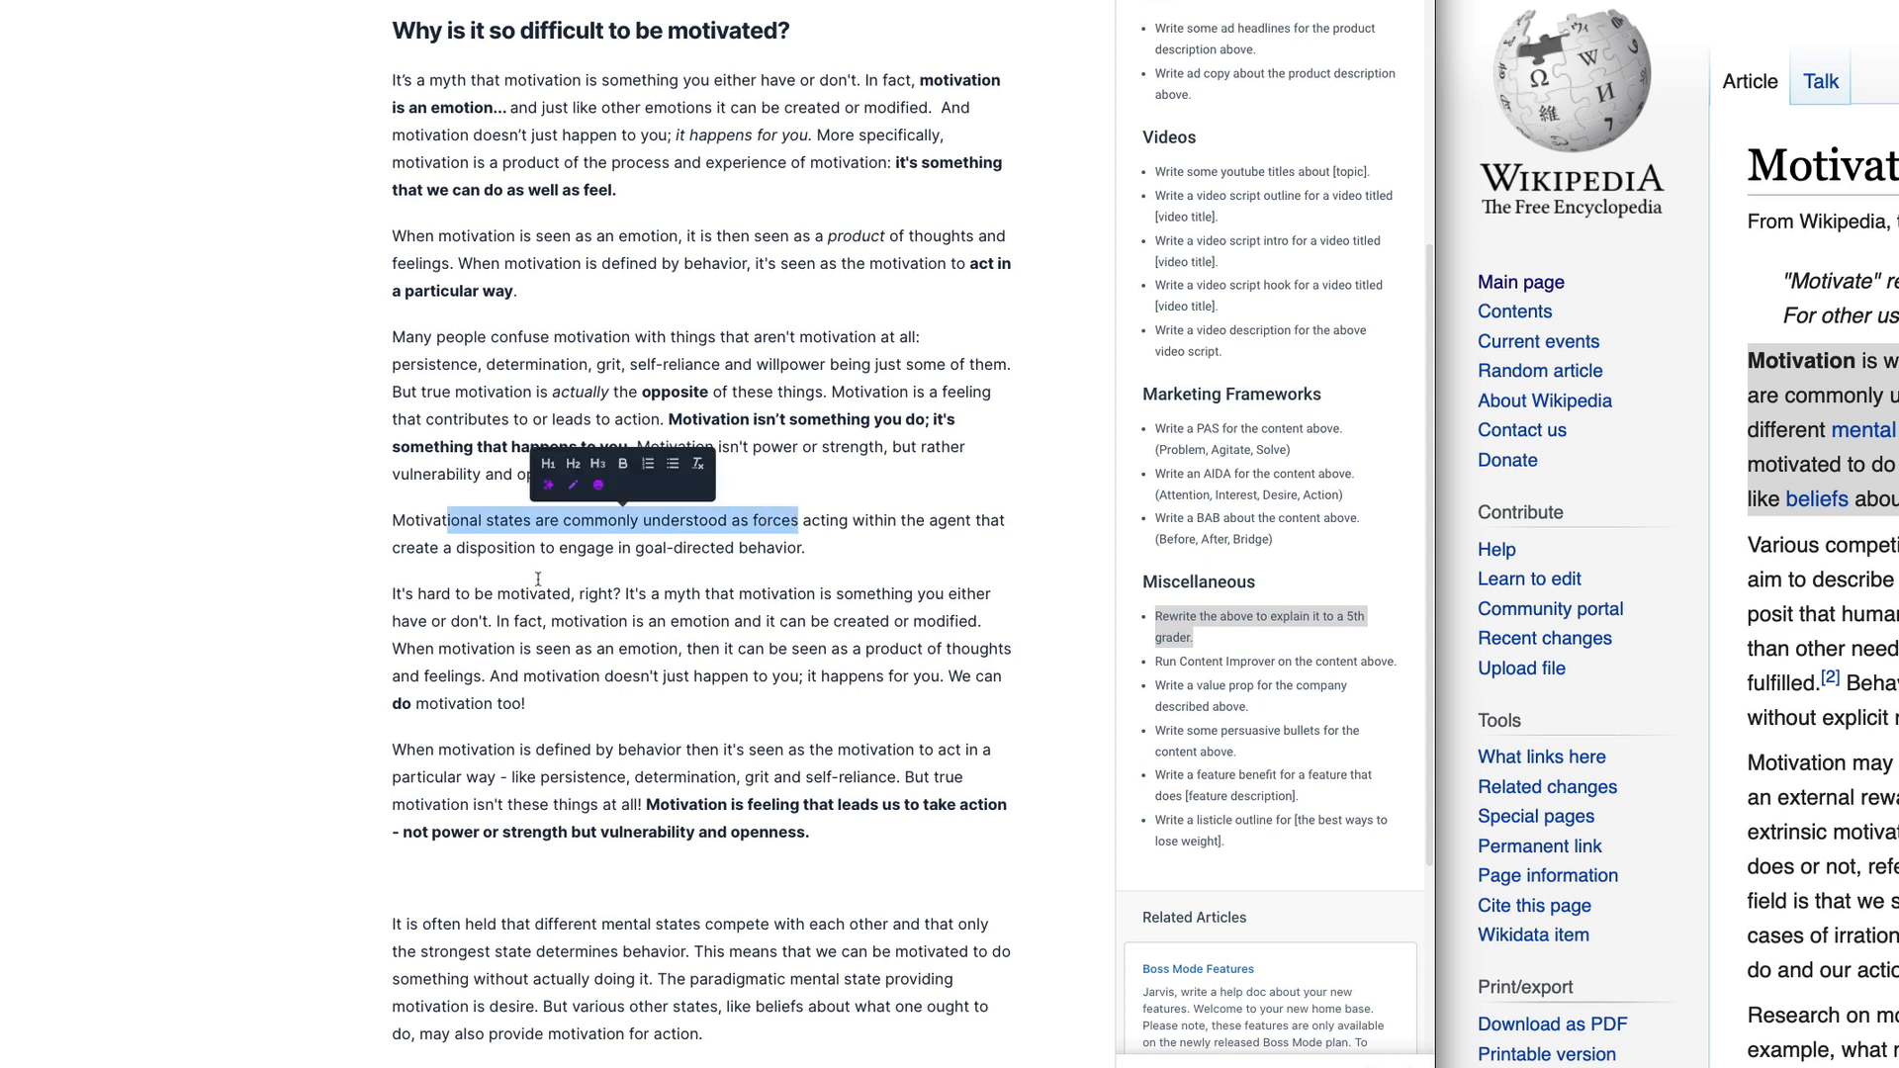
click(890, 541)
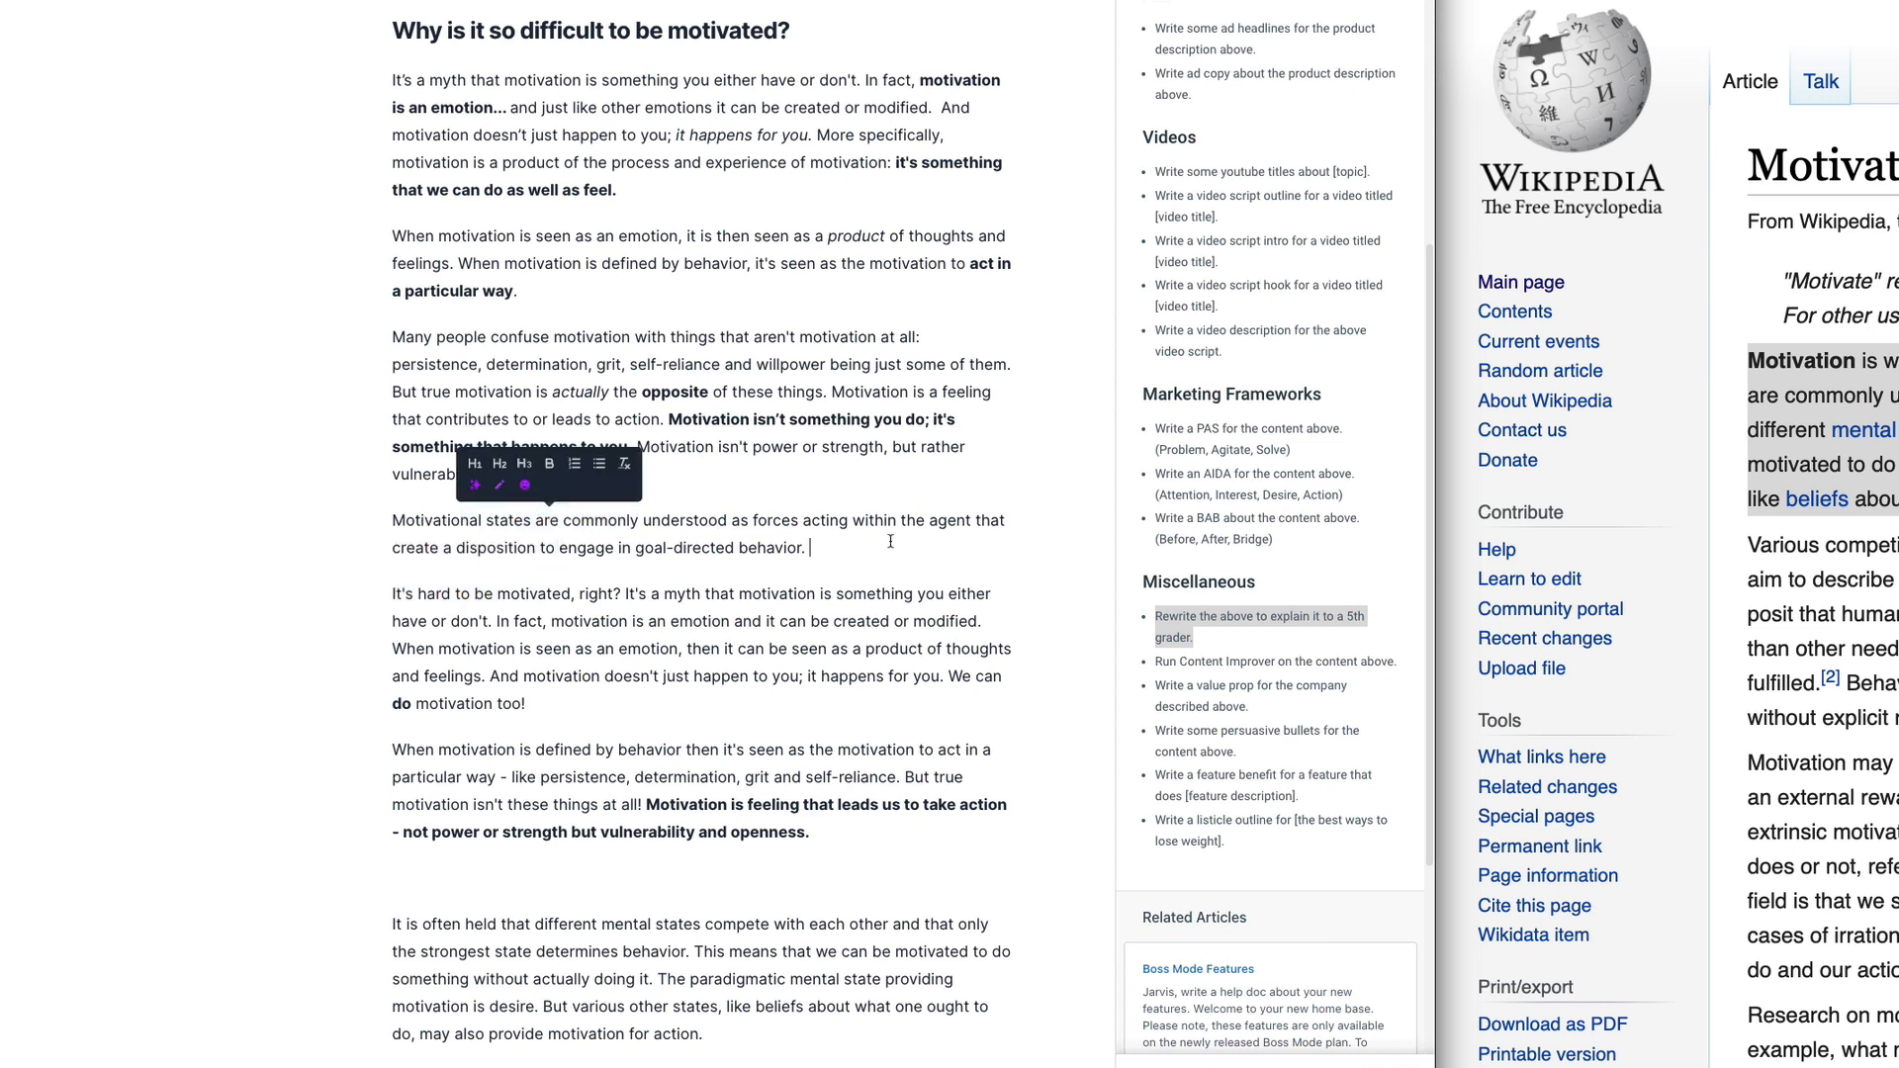
drag(534, 520, 1050, 524)
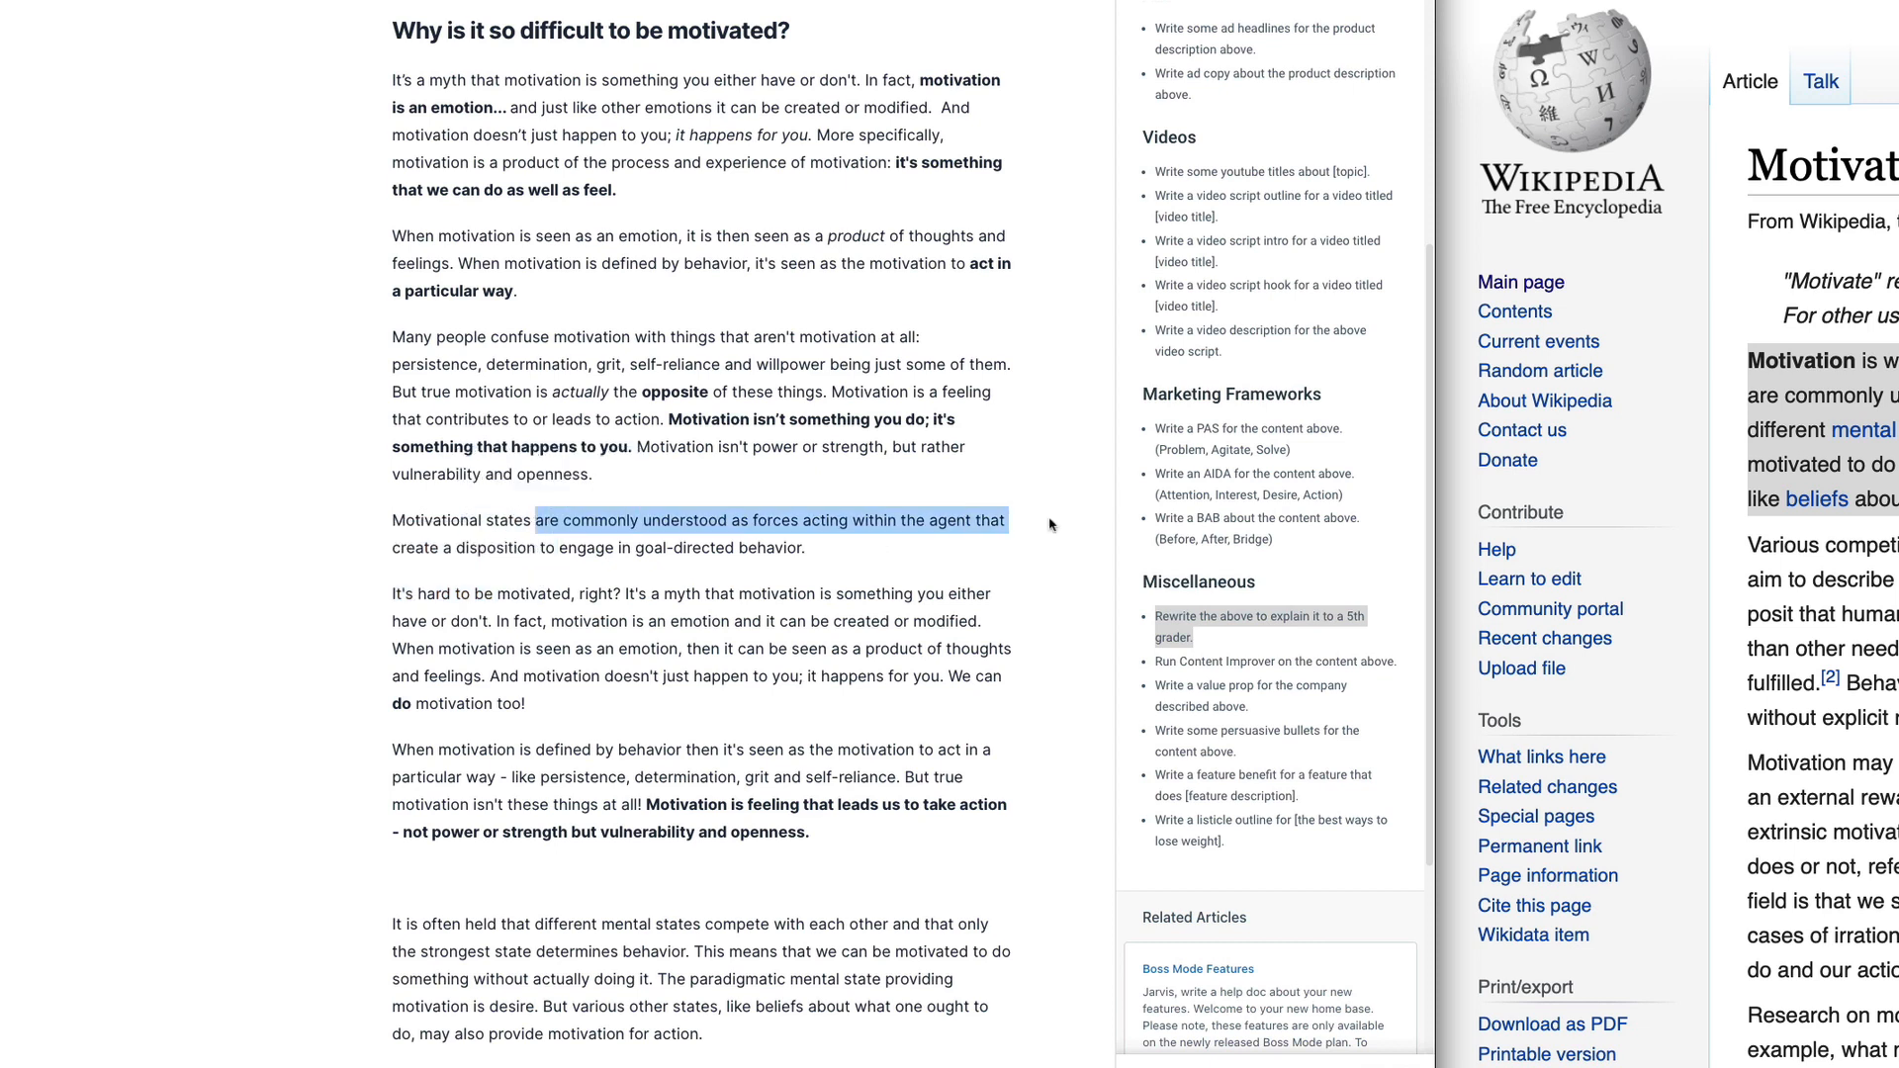
click(890, 542)
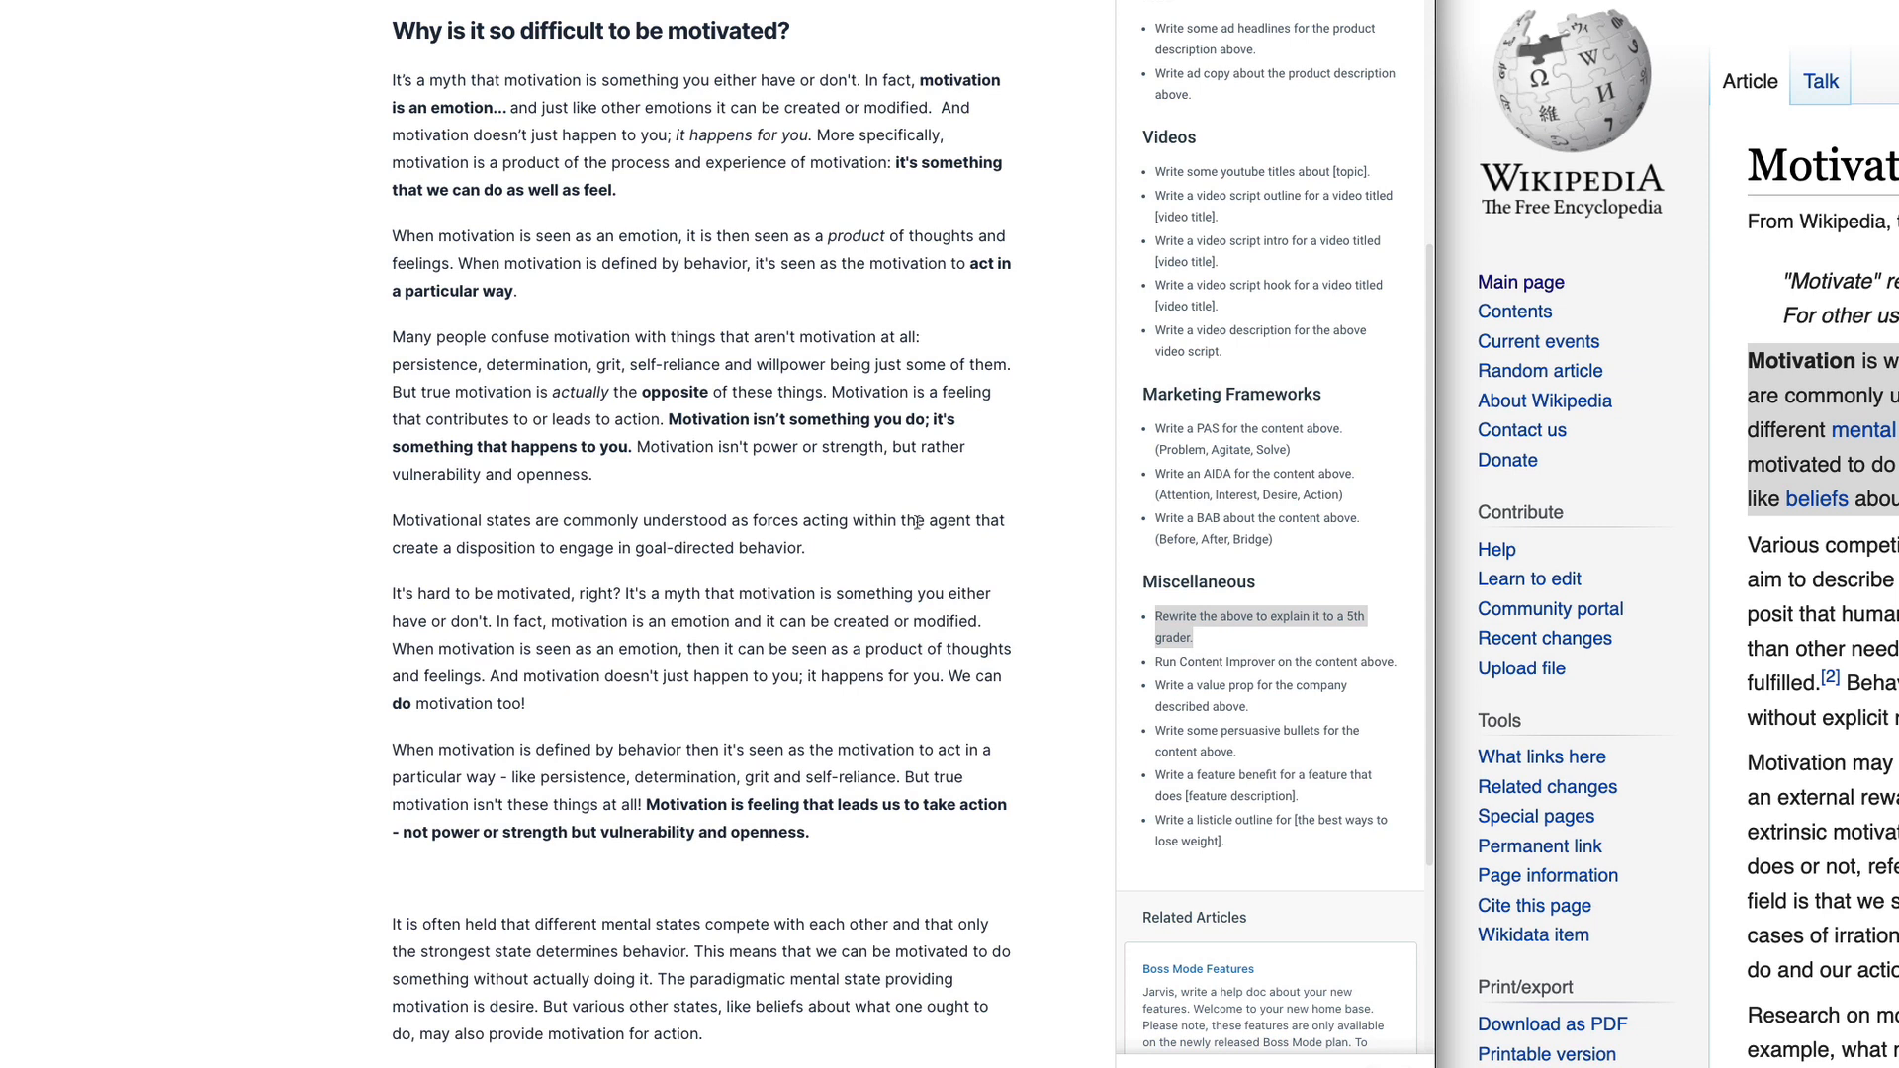
drag(904, 520, 971, 522)
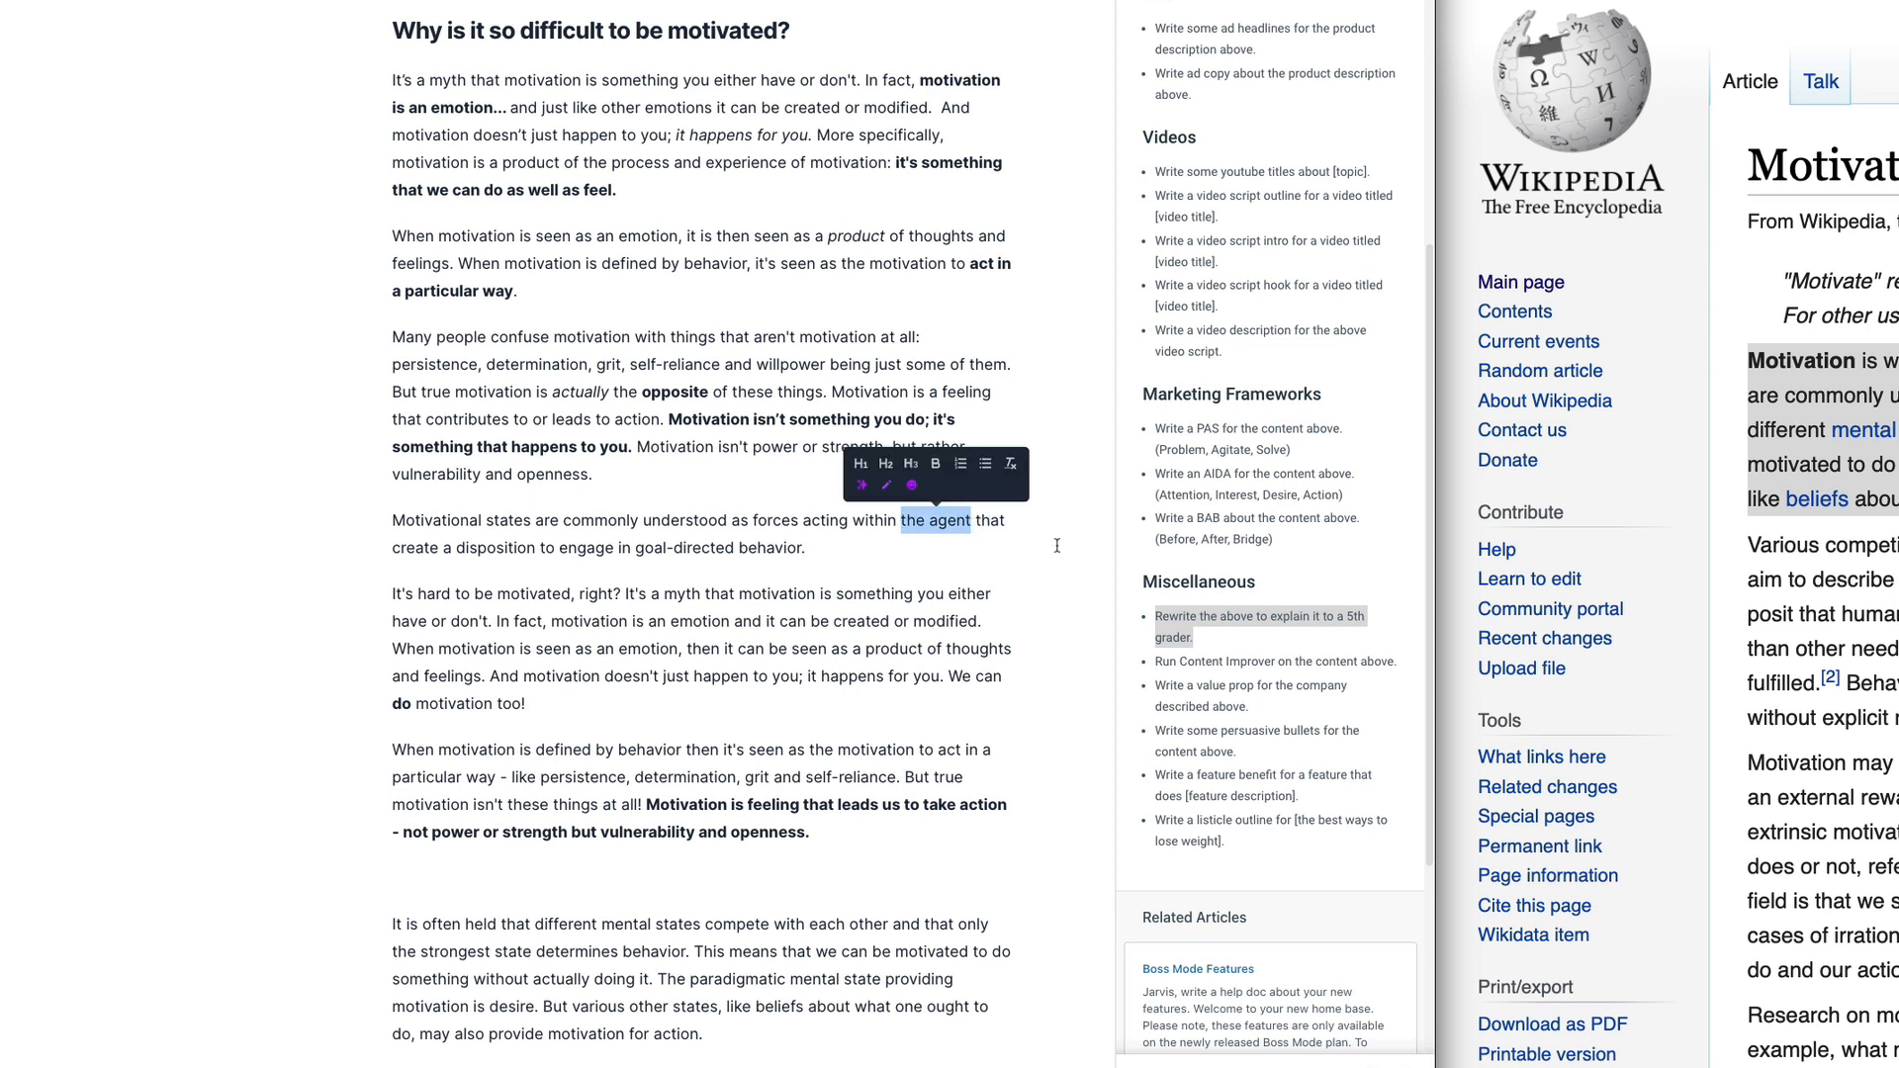
text(someone)
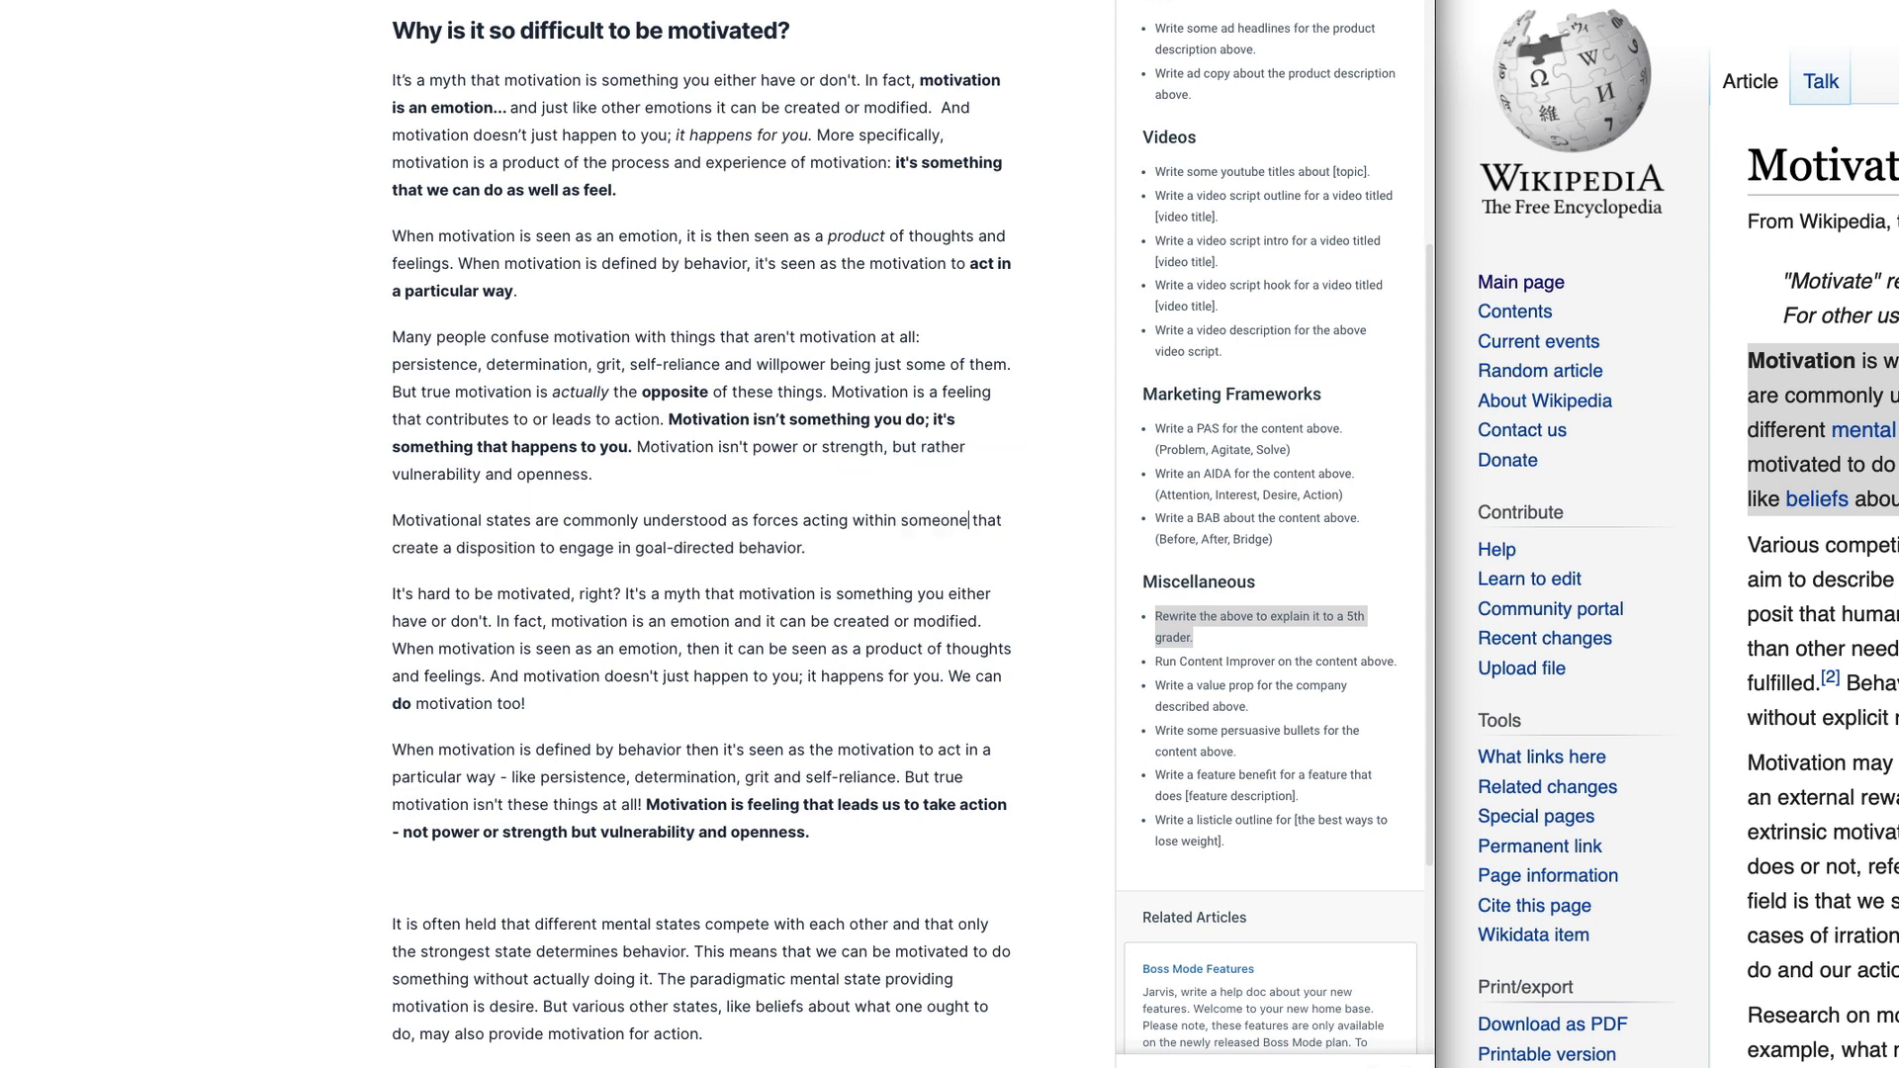
double_click(479, 546)
text(desire)
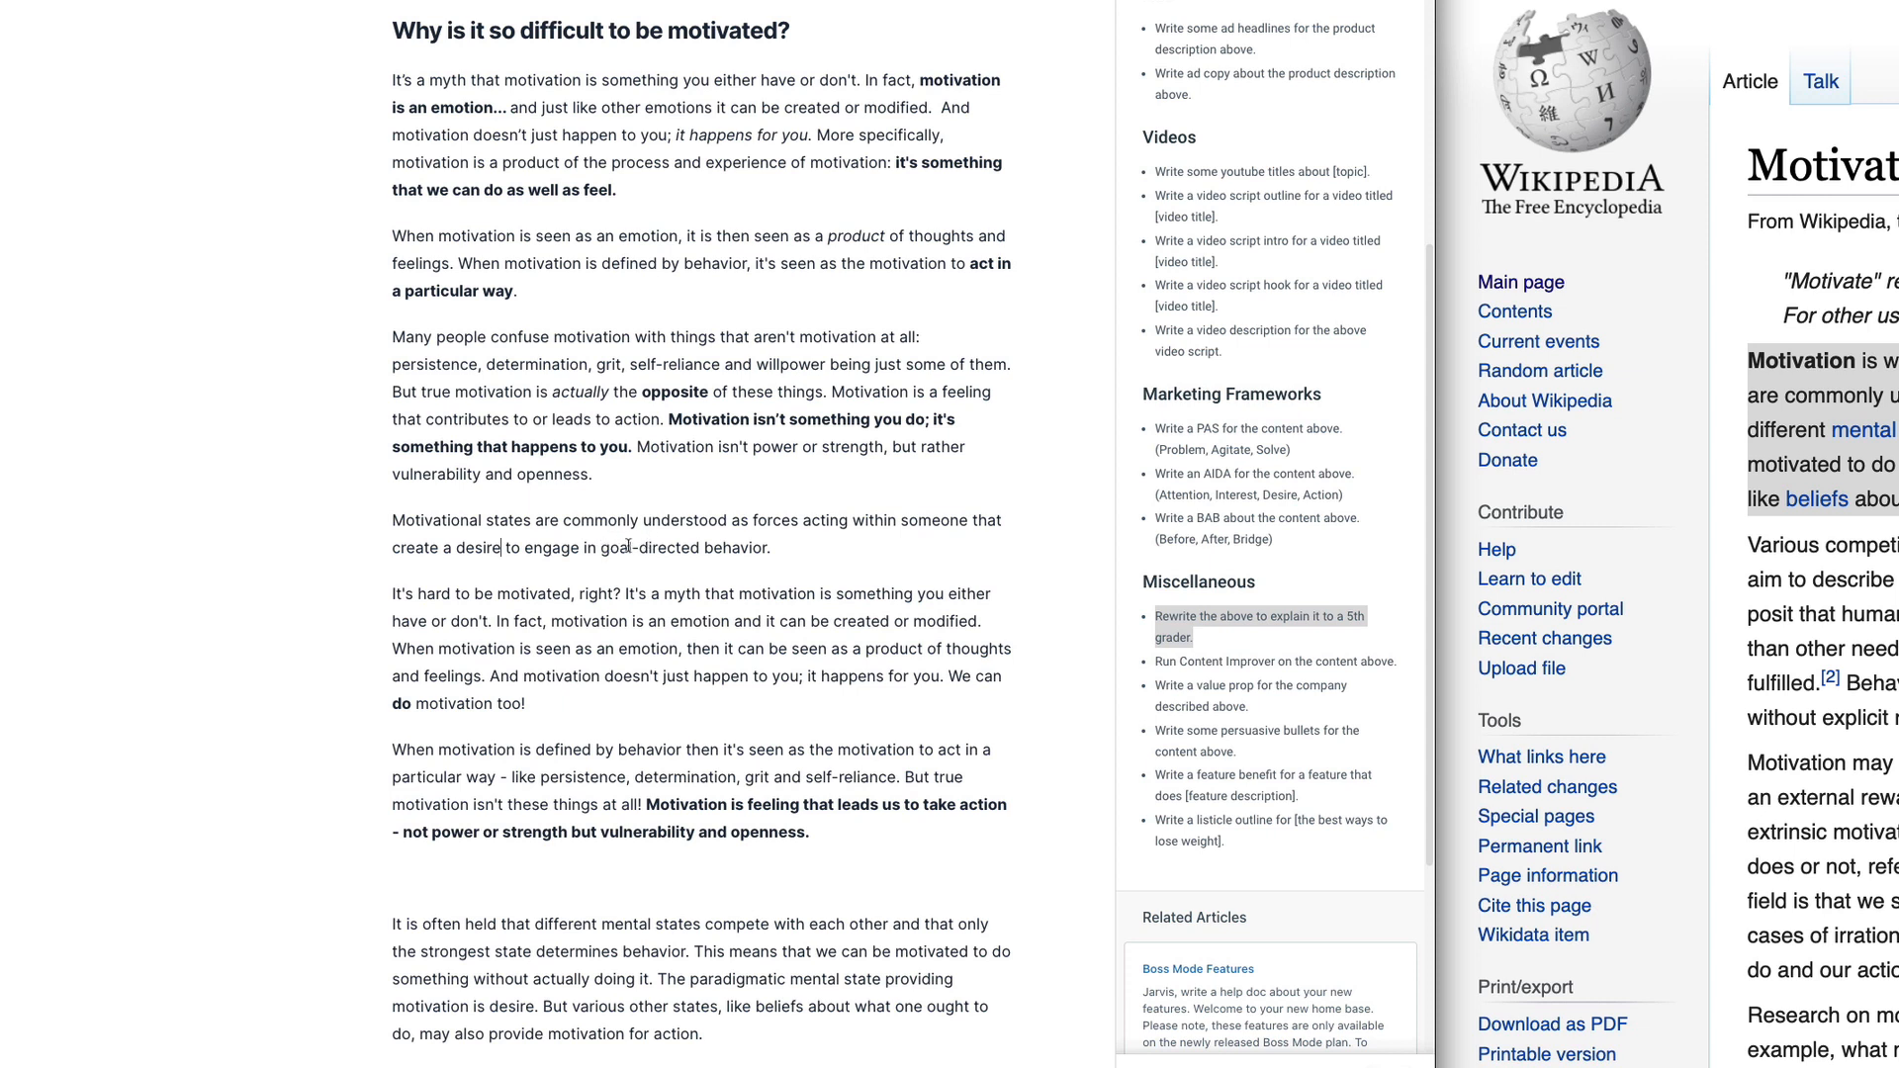
Step: Change the paragraph's opening words "Motivational states" to A "motivational state", with the term in quotation marks
drag(778, 547, 374, 519)
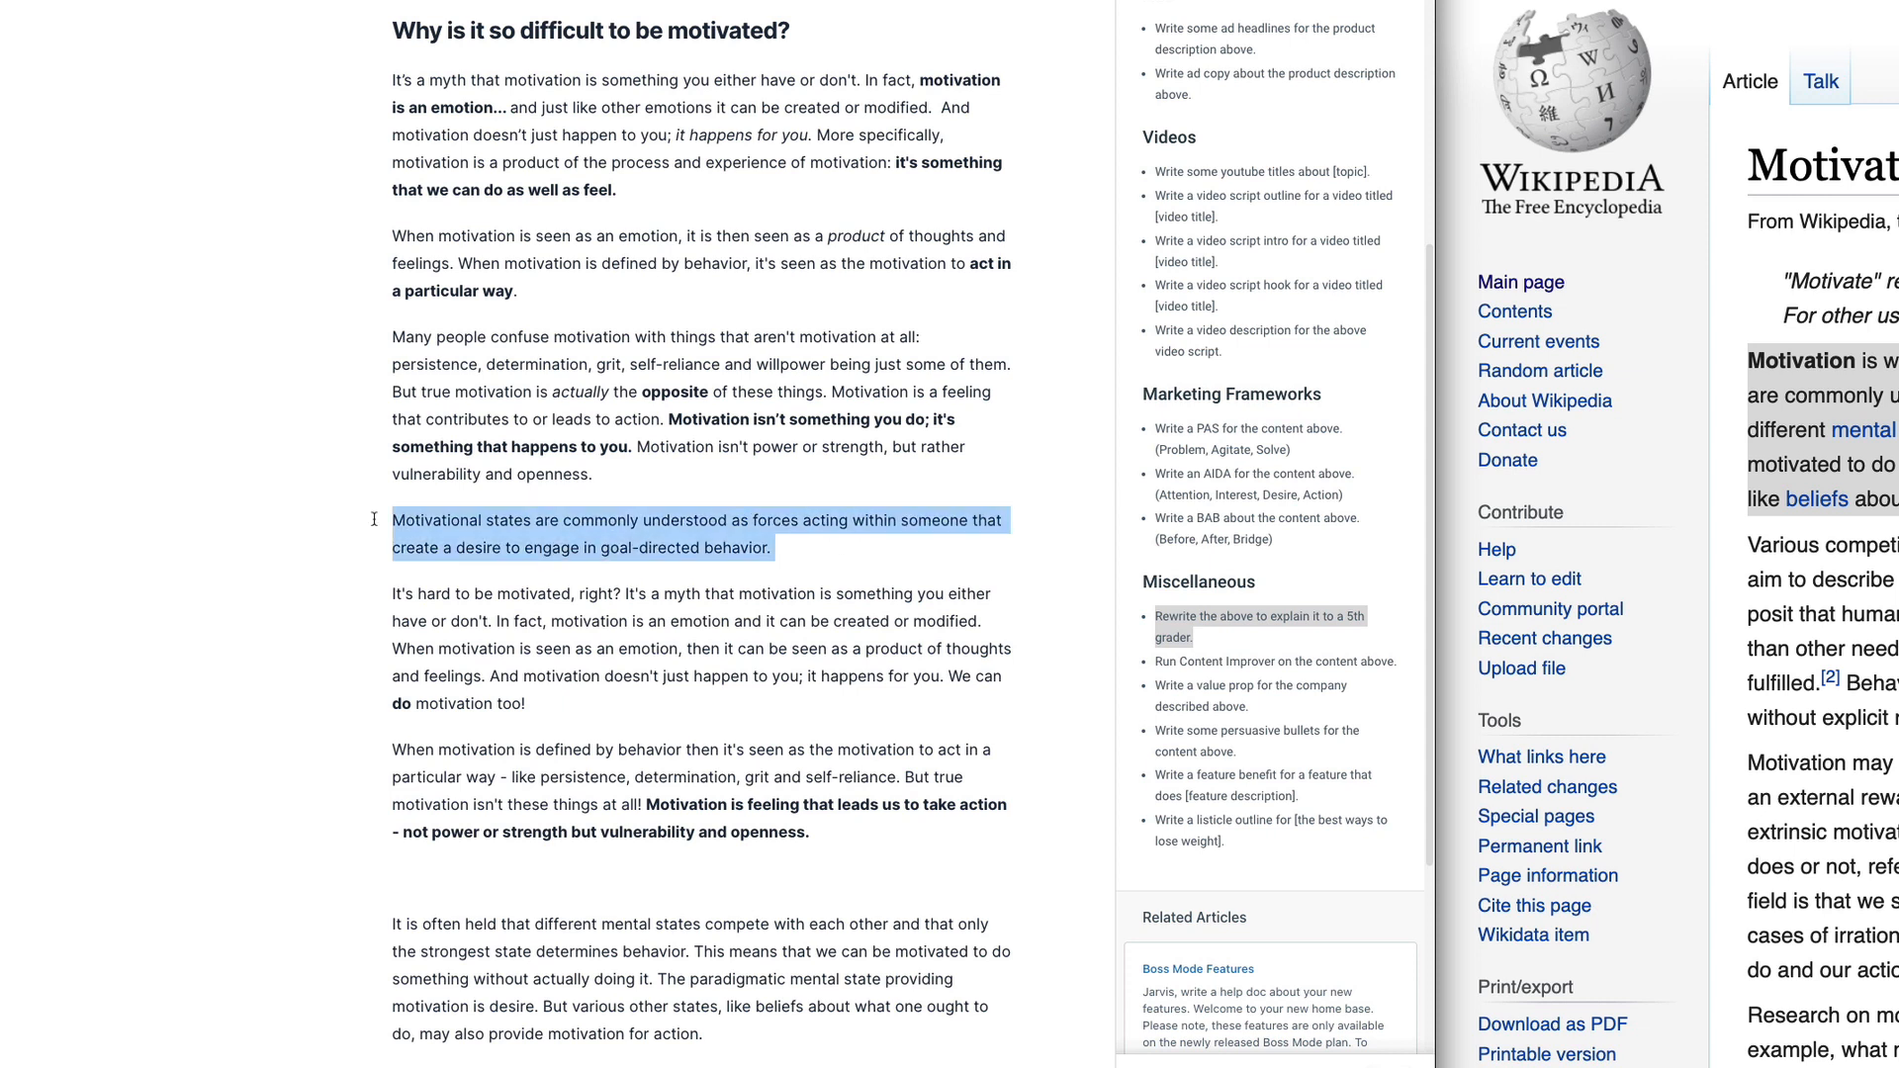
click(532, 539)
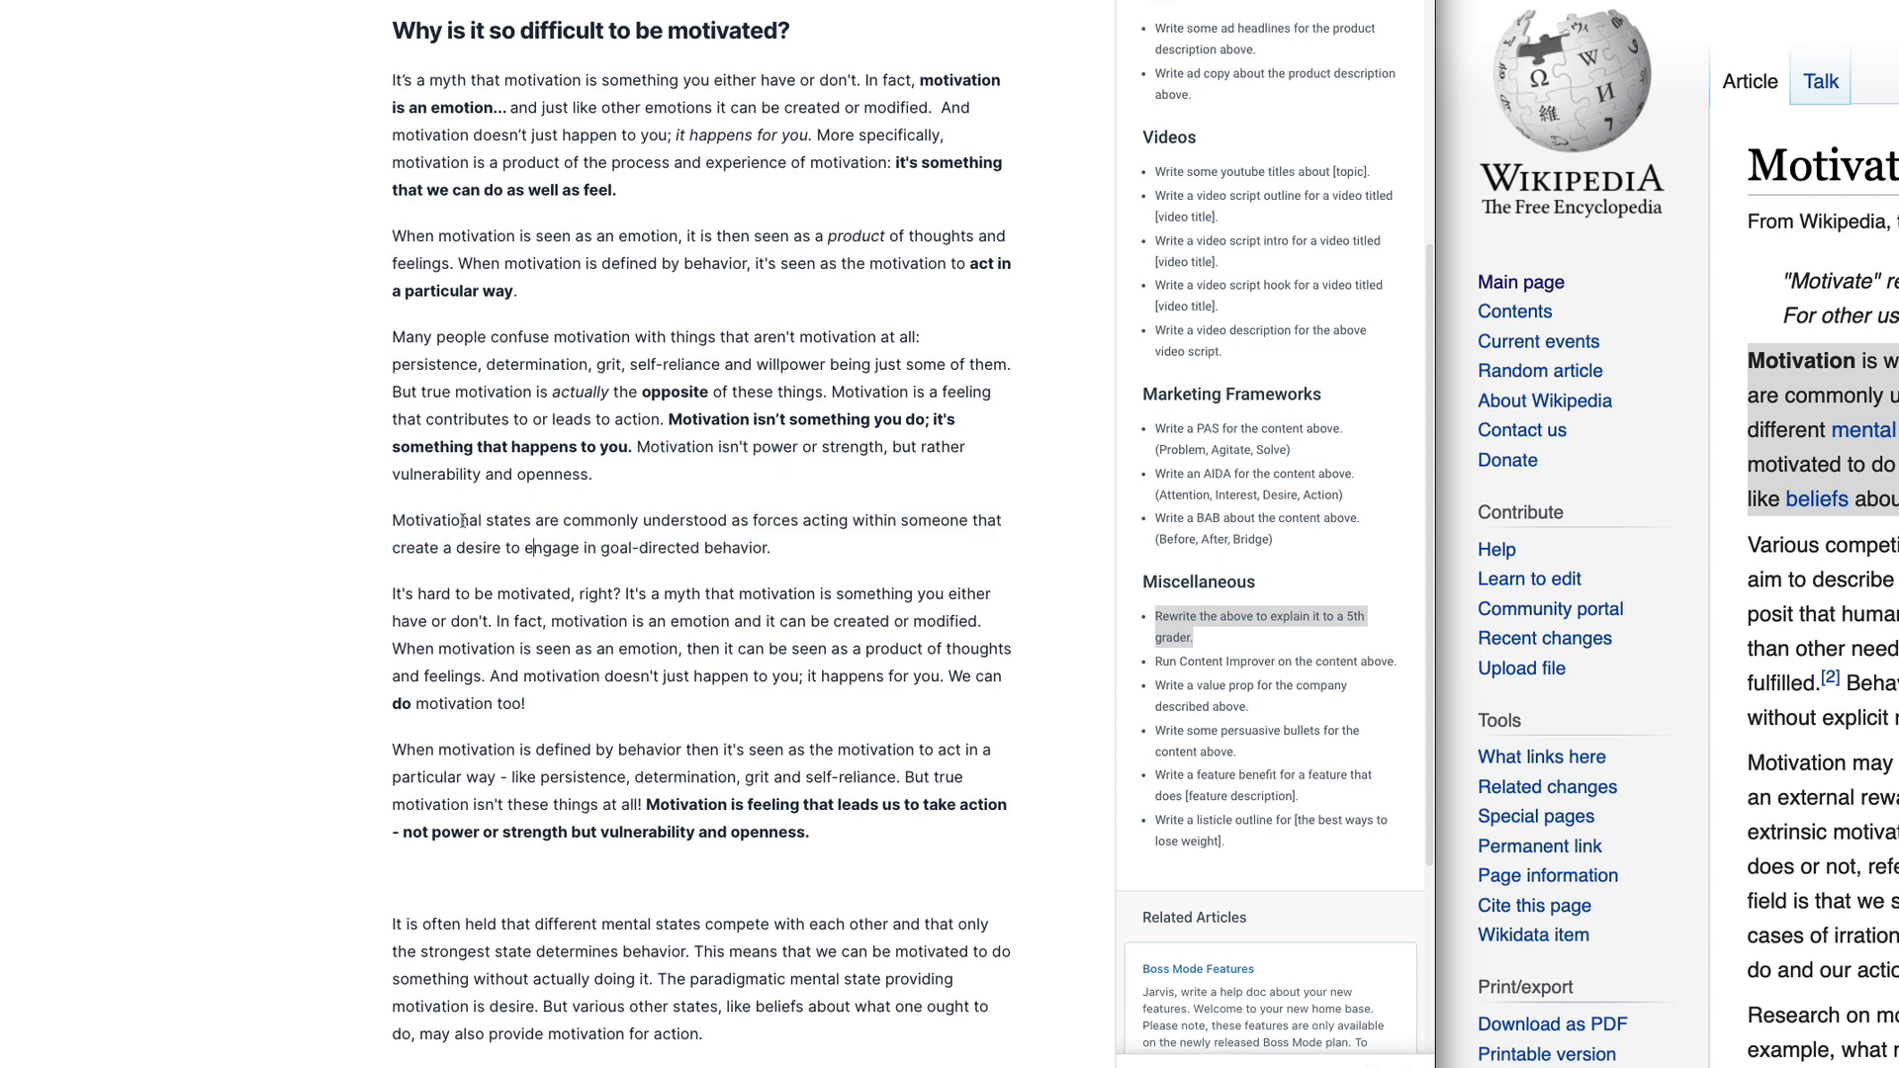
click(385, 521)
key(Delete)
text(A m)
text("m)
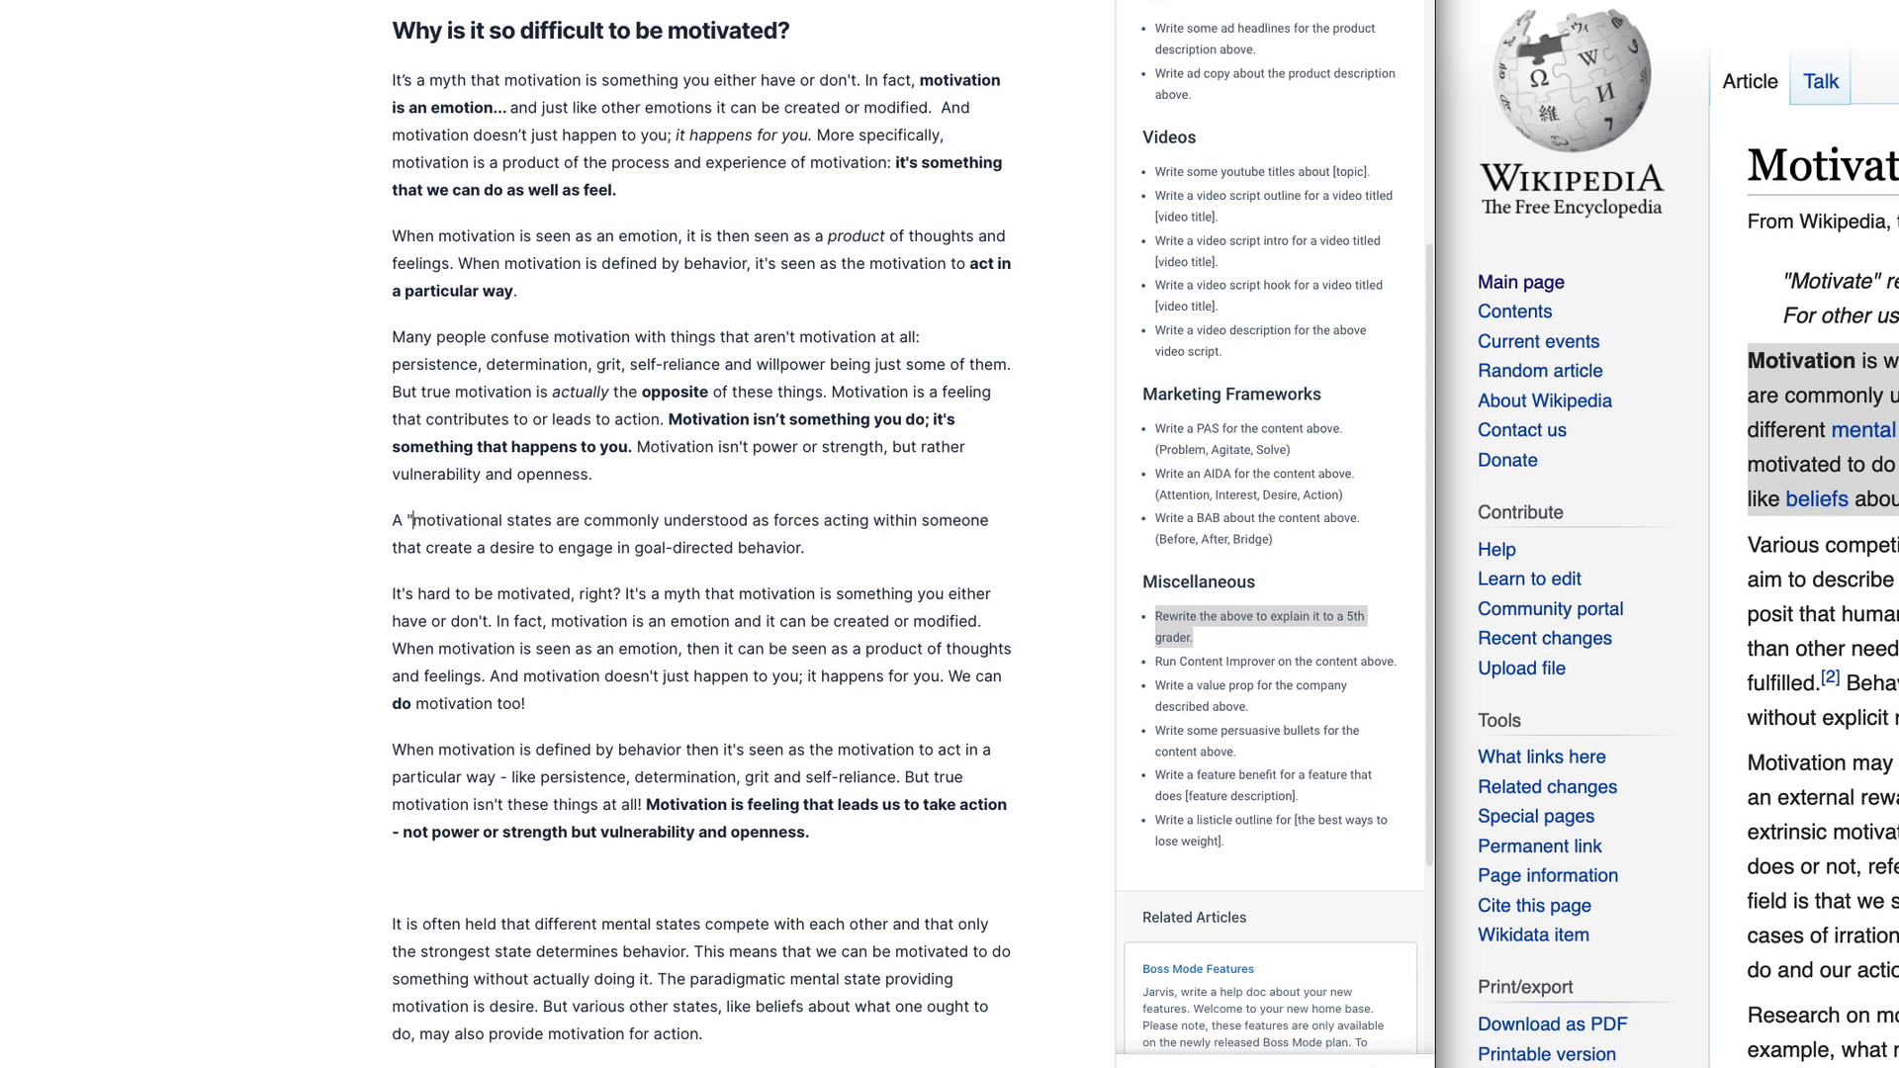
key(BackSpace)
text(")
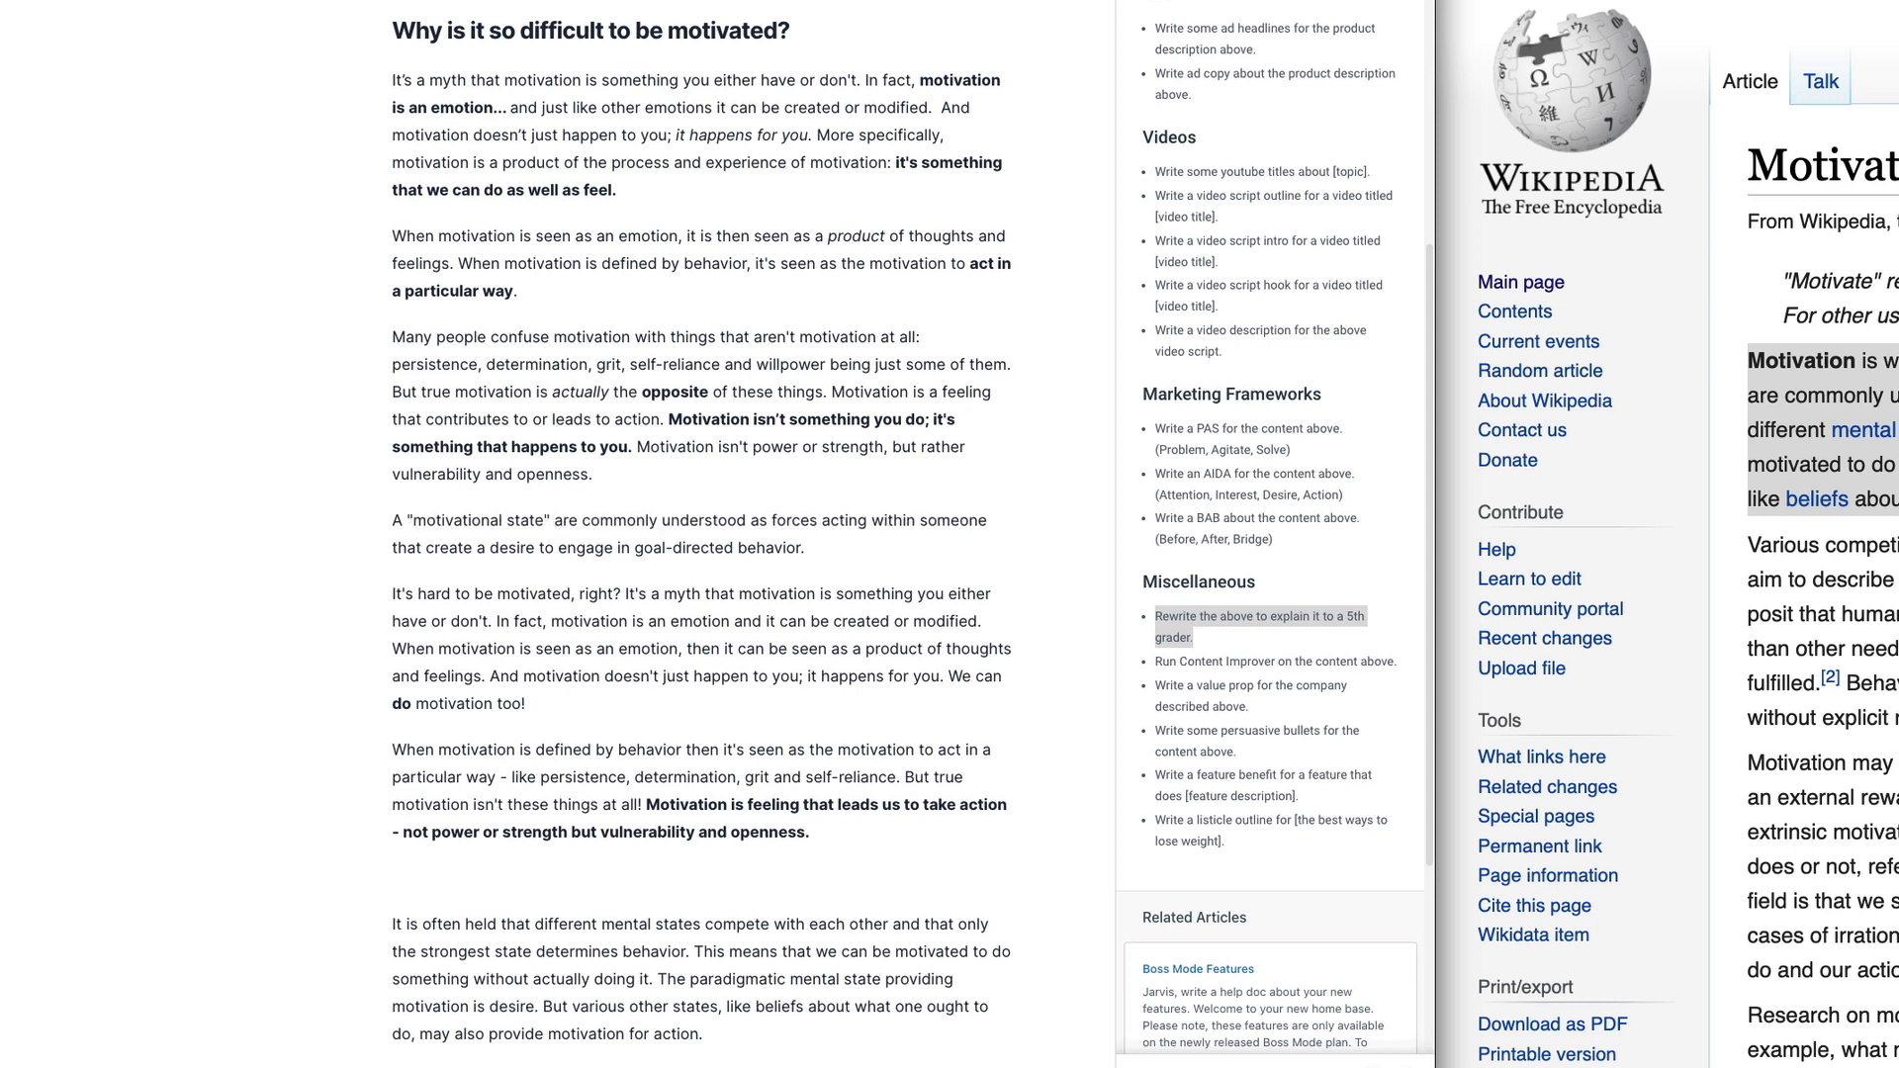
Step: Replace "are commonly understood as forces" with "is basically a force" in the "motivational state" sentence
shift+click(768, 520)
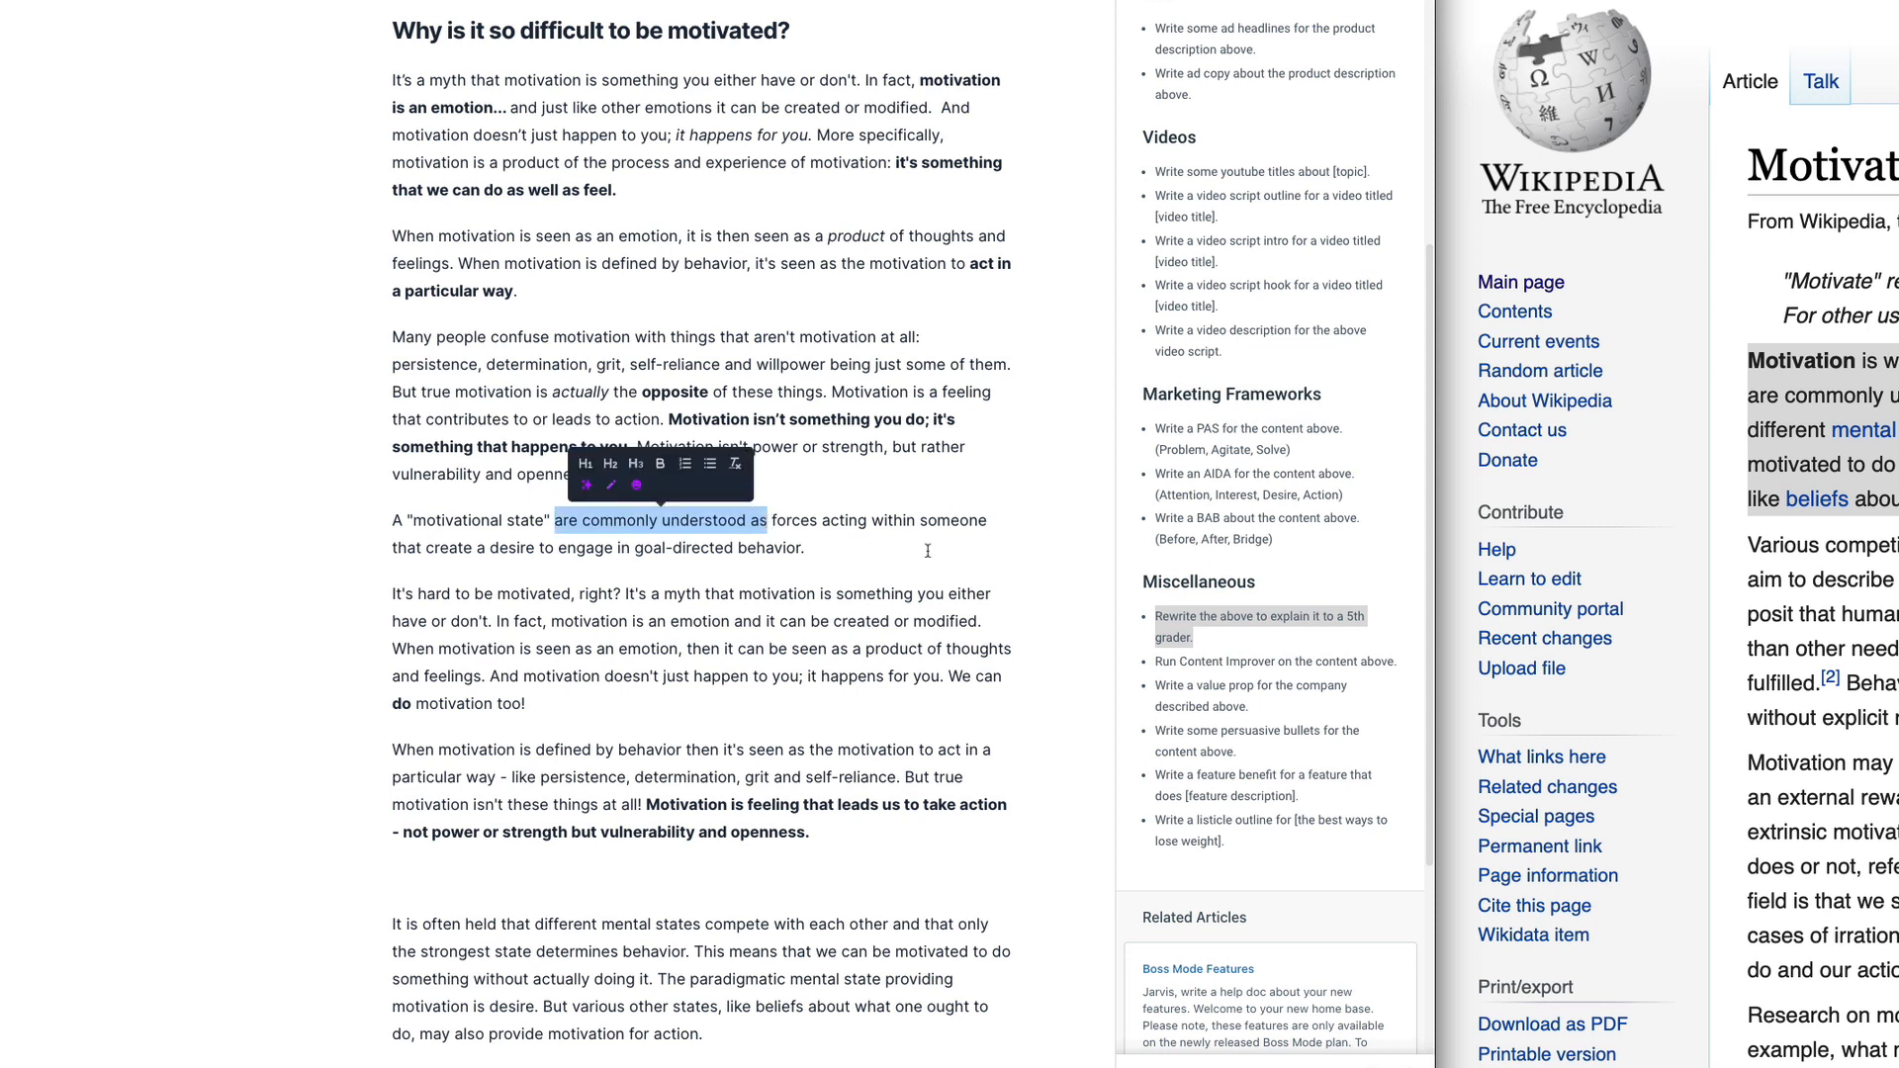
text(is basically )
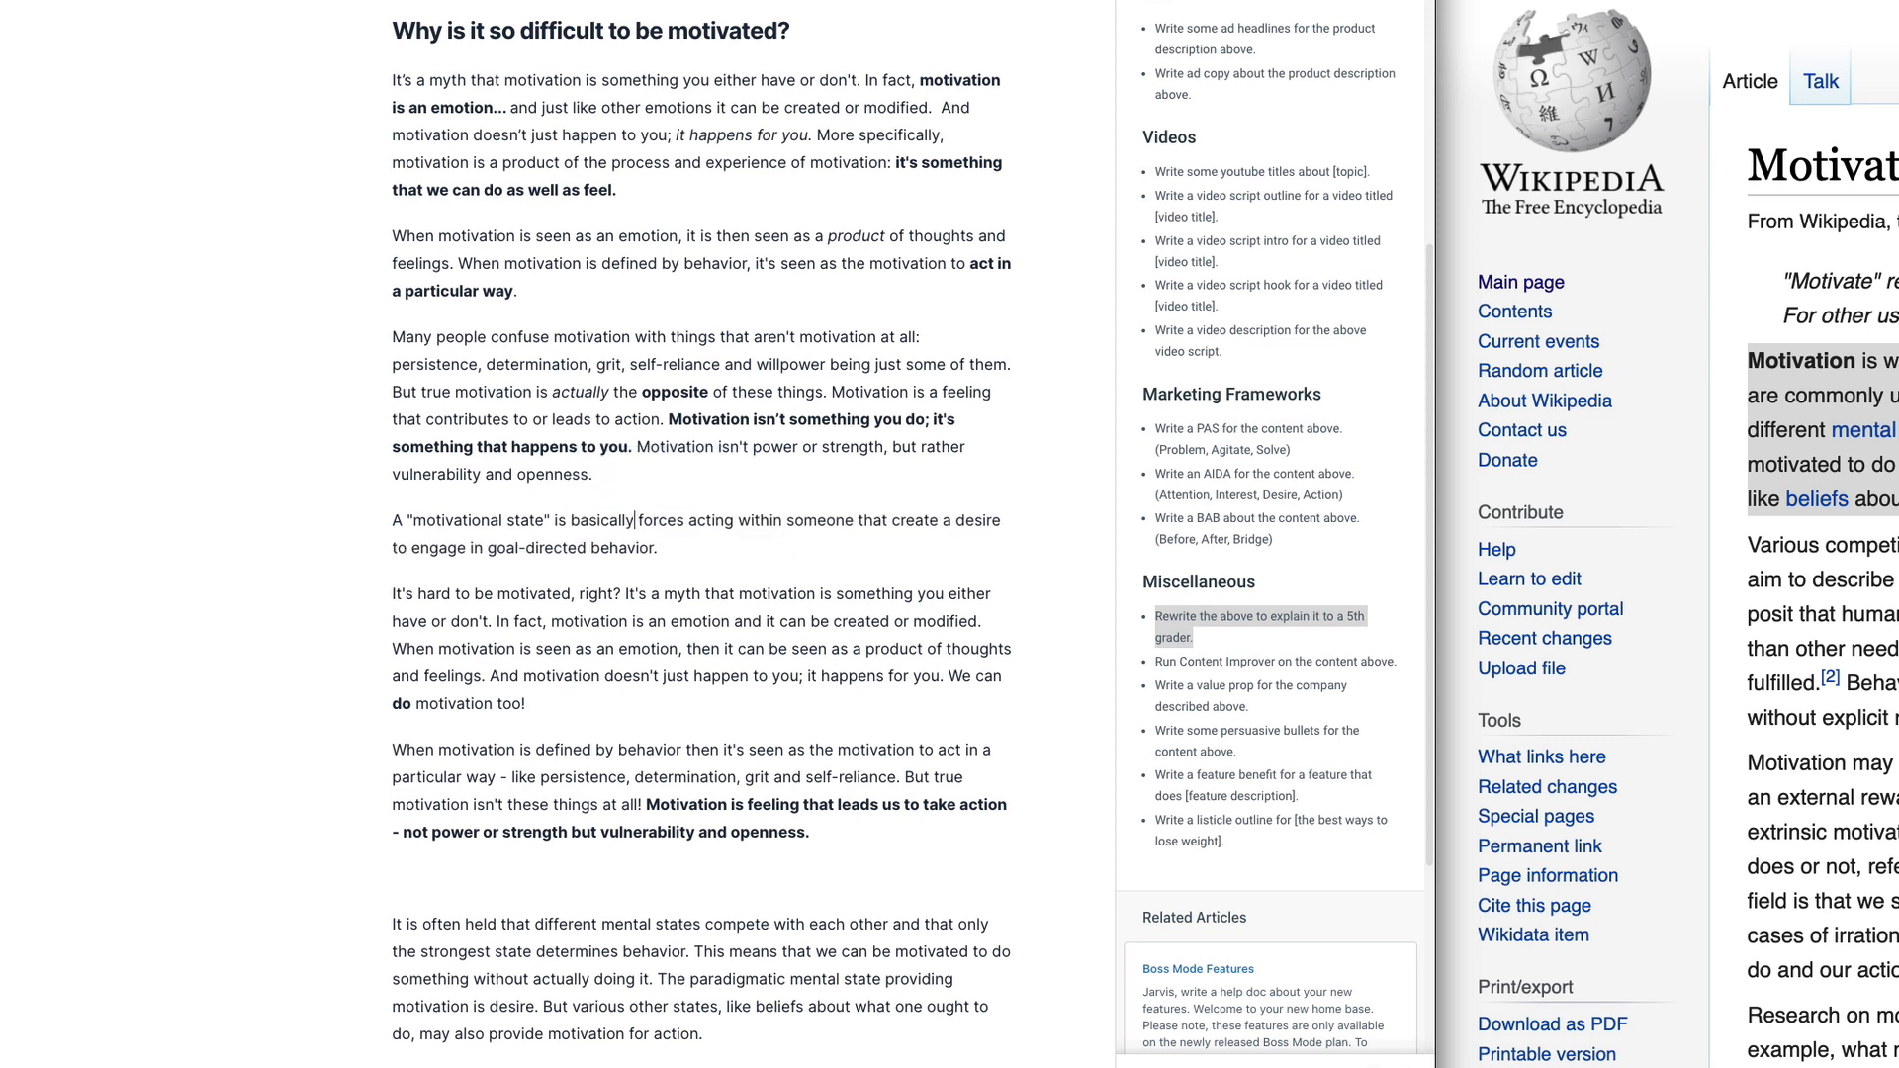
text(a)
key(Right)
key(Right)
key(Right)
key(Right)
key(Right)
key(Right)
key(BackSpace)
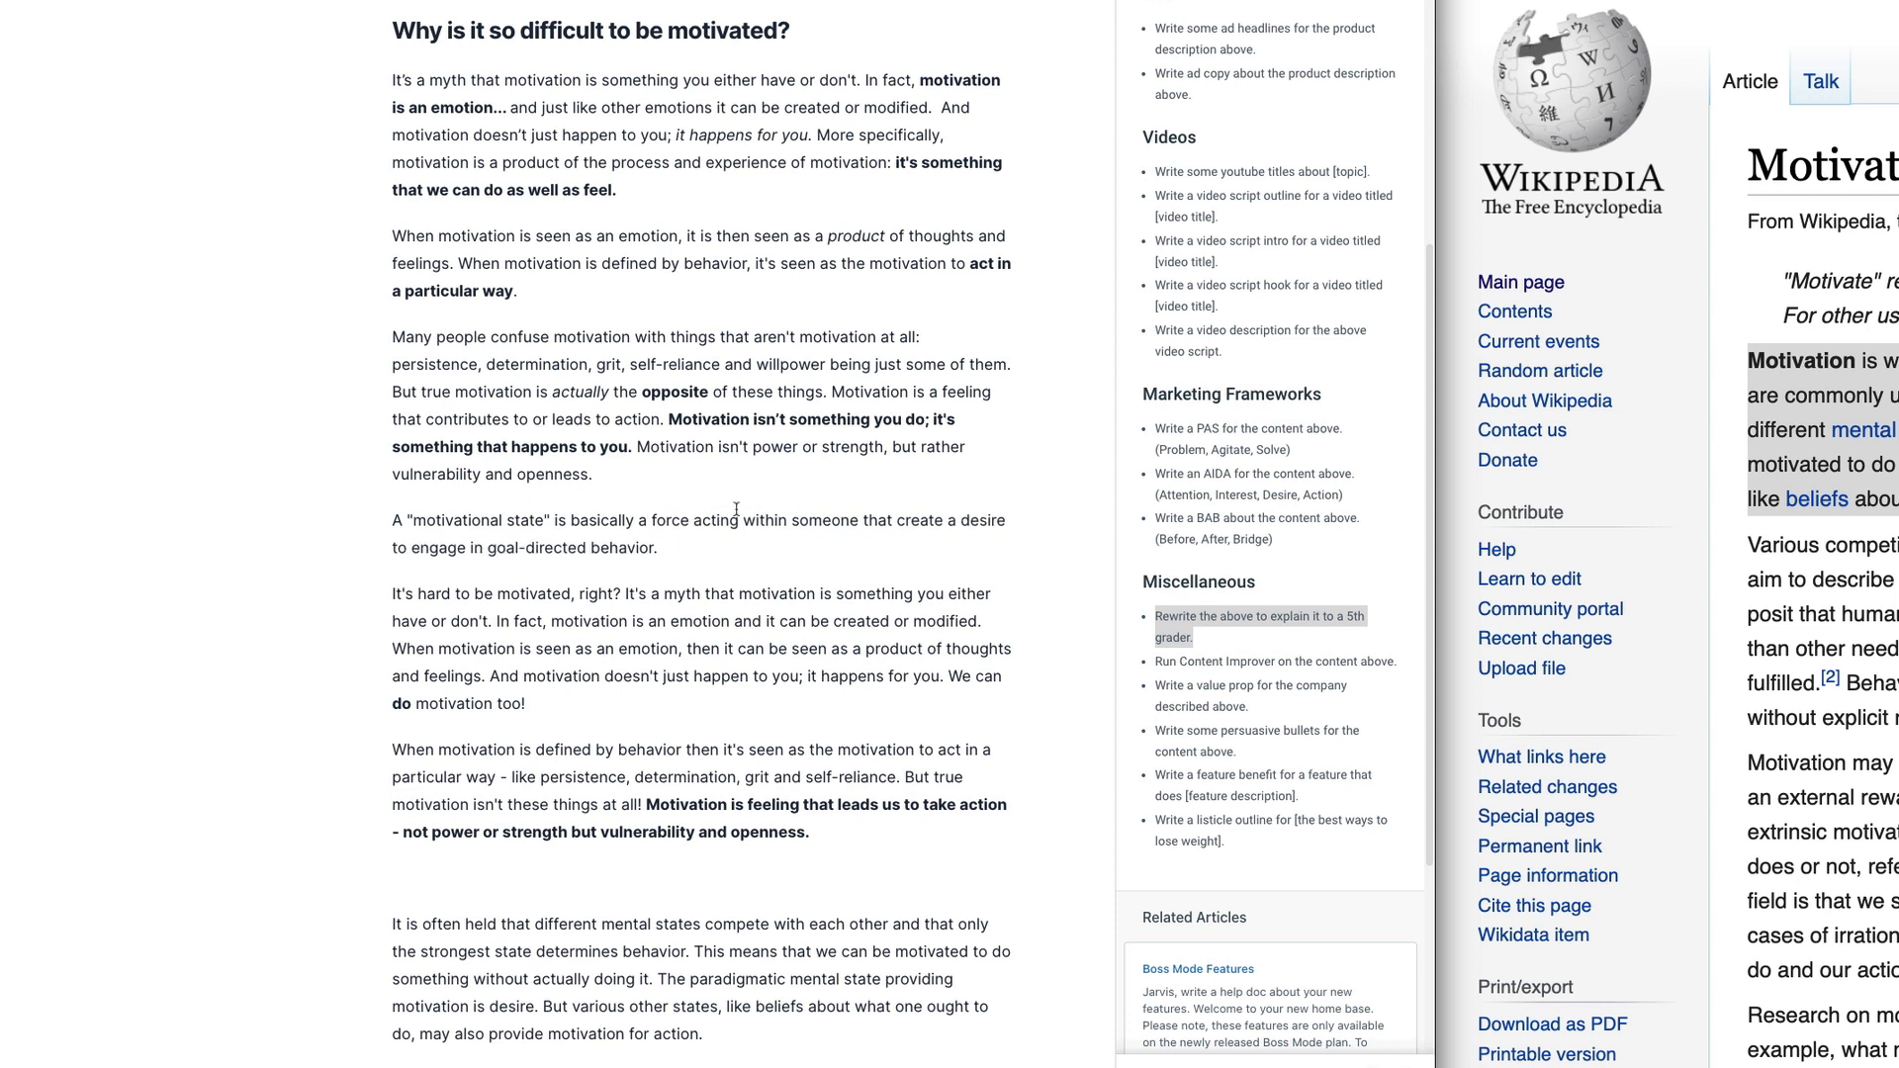
Step: Replace "basically" with "commonly described as" and change "create" to "creates" in the "motivational state" sentence
click(572, 520)
text(commonly )
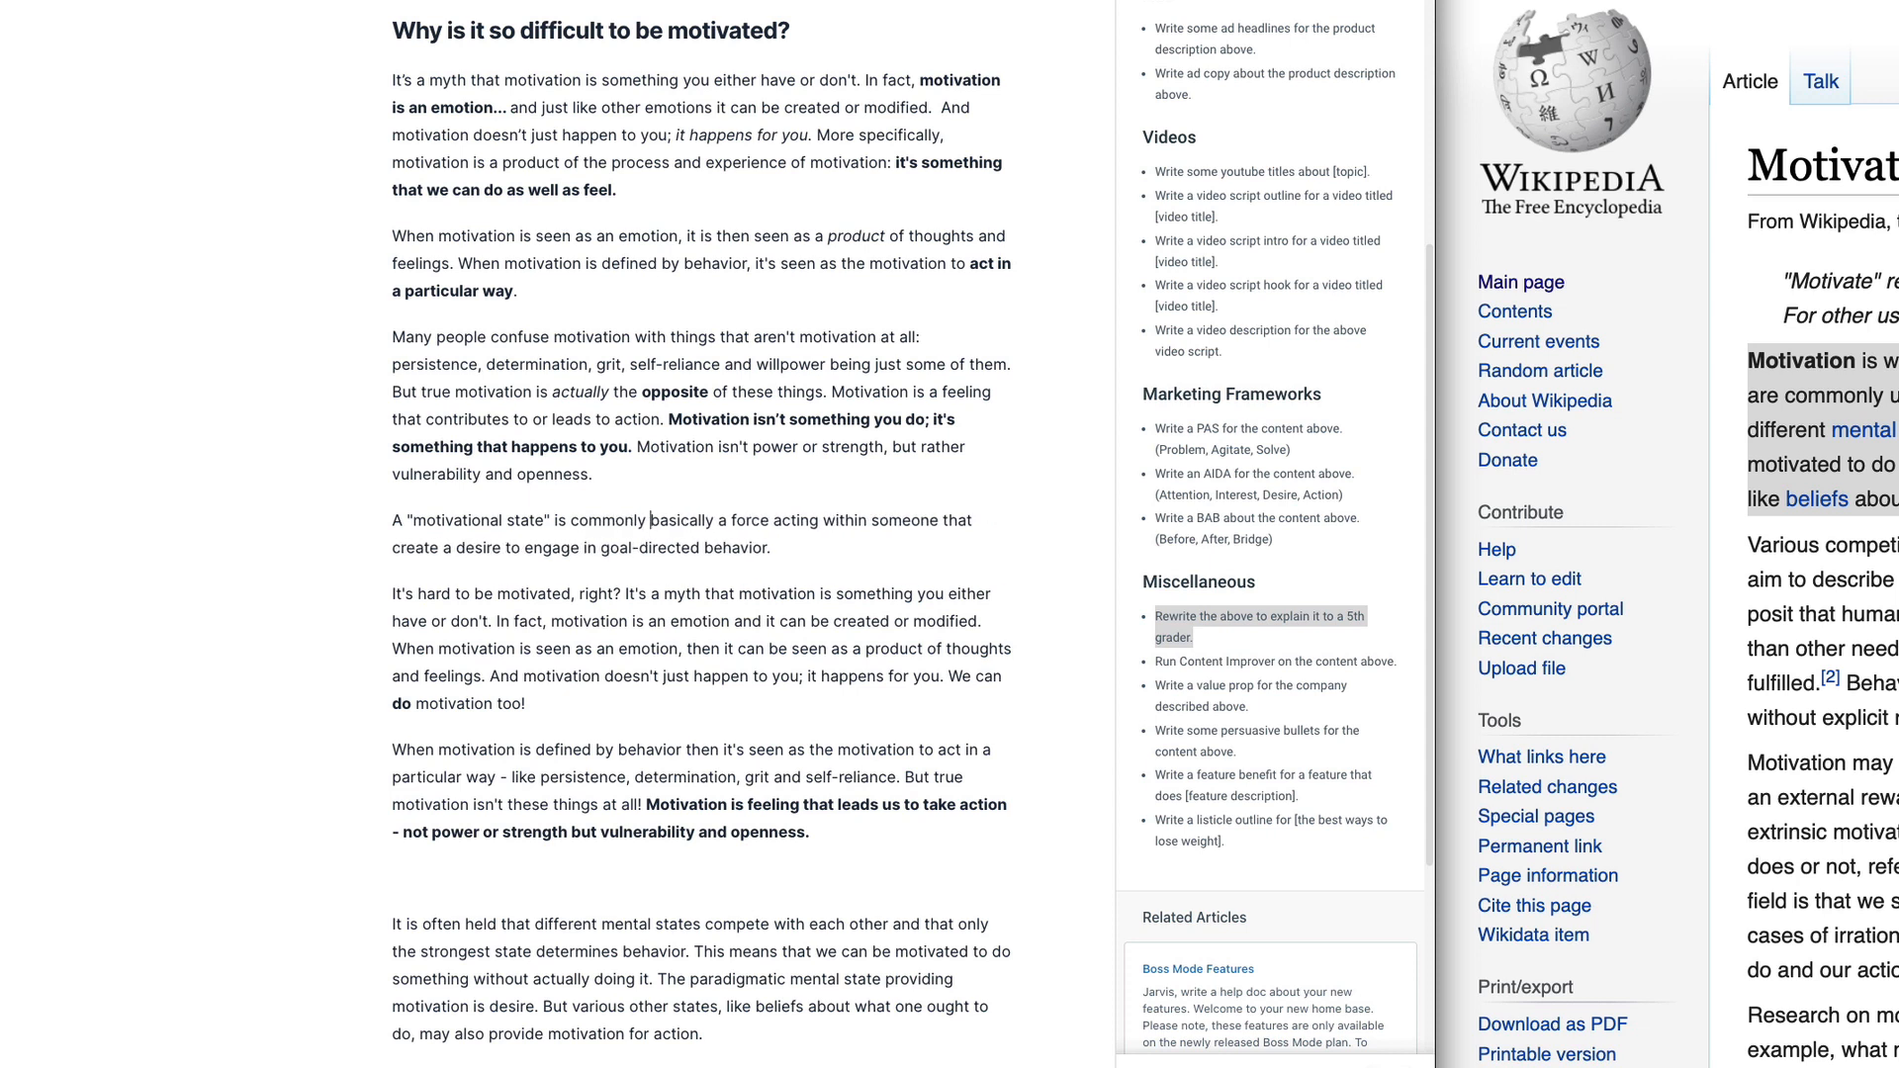
text(described as)
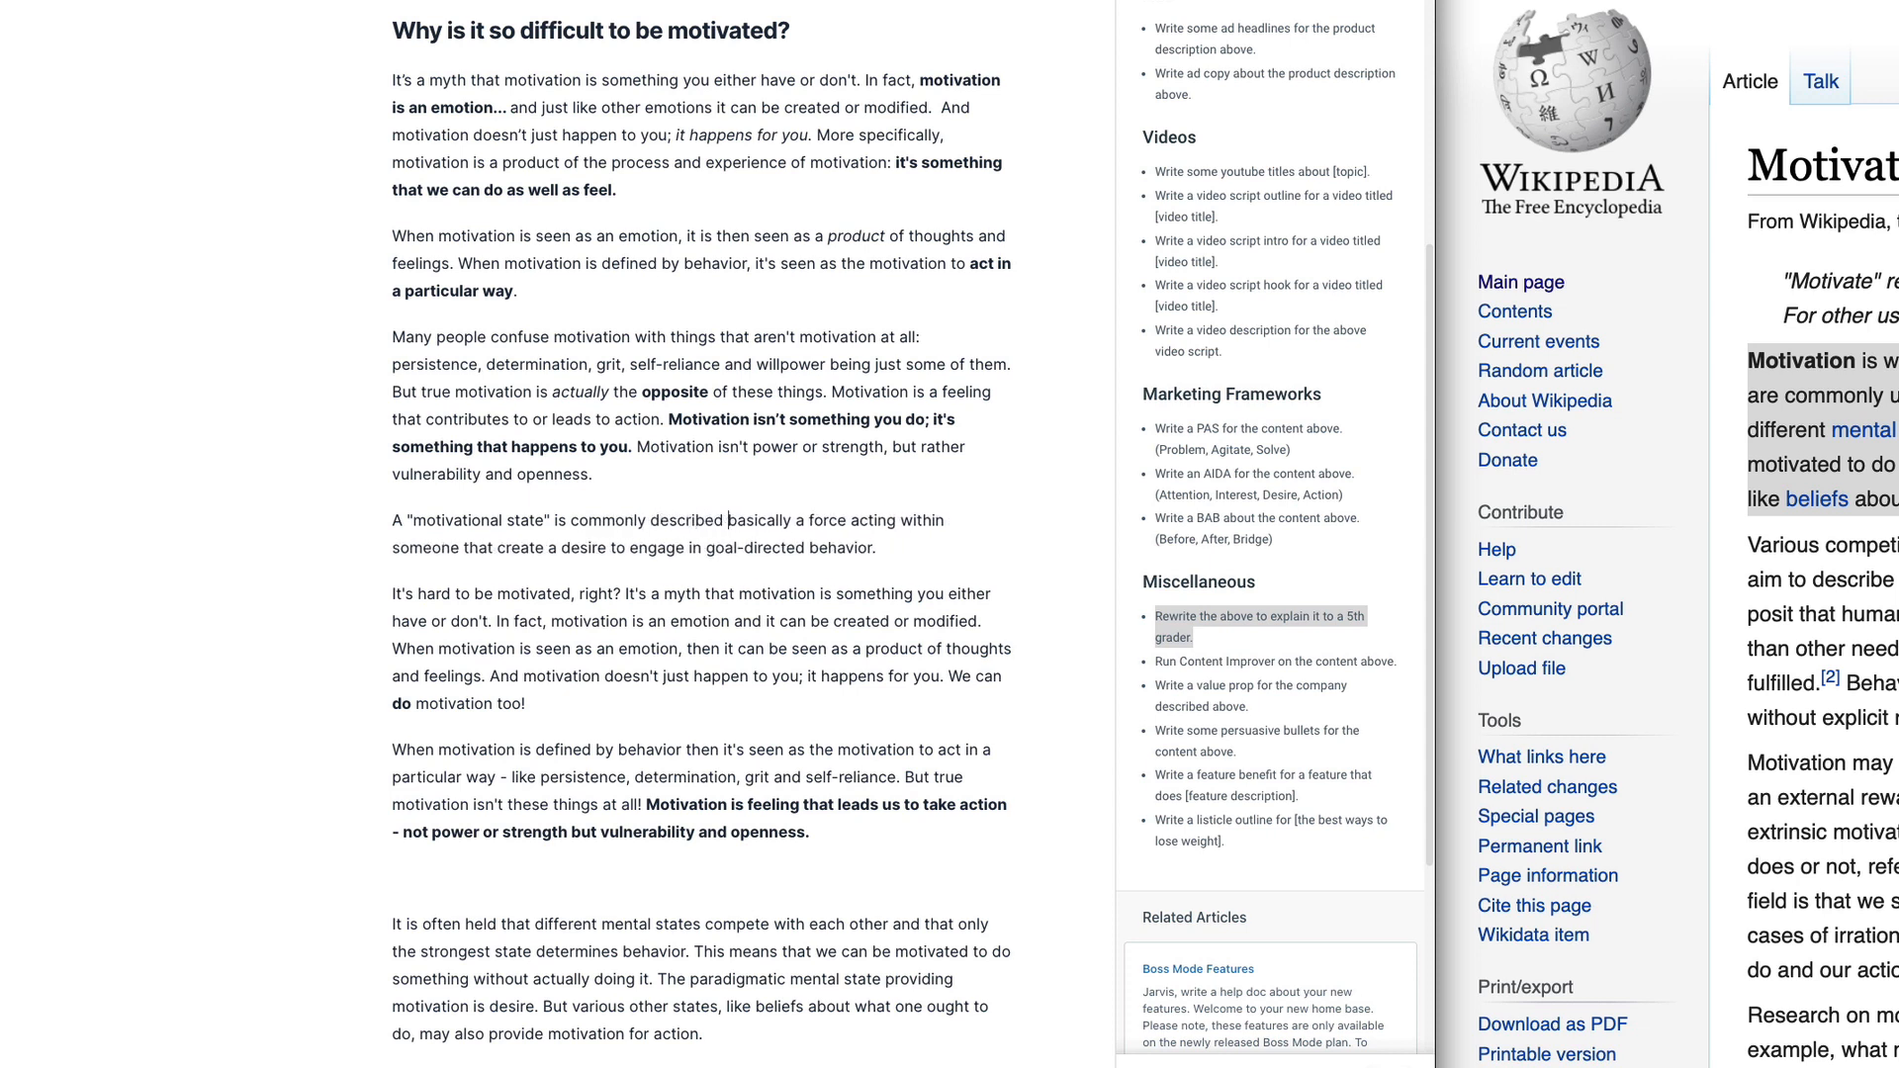
key(shift+Right)
key(shift+Right)
key(shift+Right)
key(shift+Right)
key(shift+Right)
key(shift+Right)
key(shift+Right)
key(shift+Right)
key(shift+Right)
key(shift+Right)
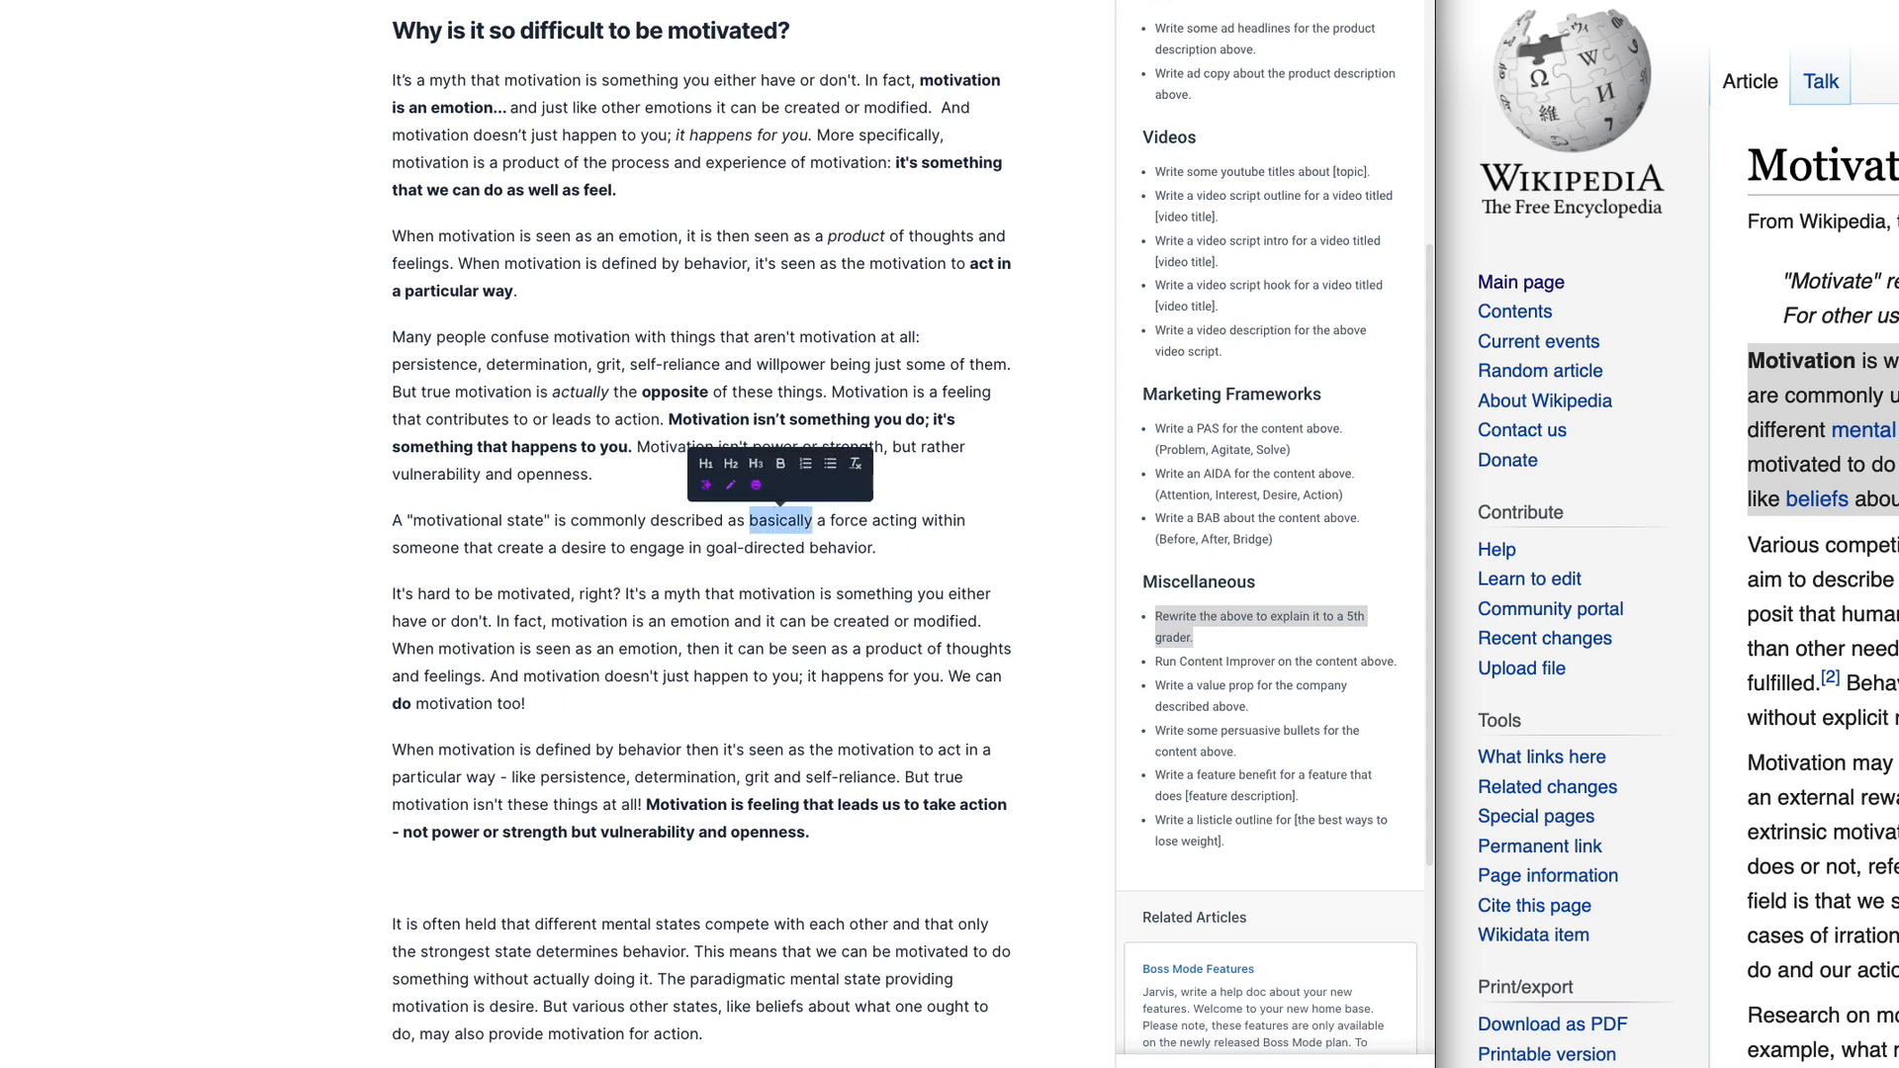
key(BackSpace)
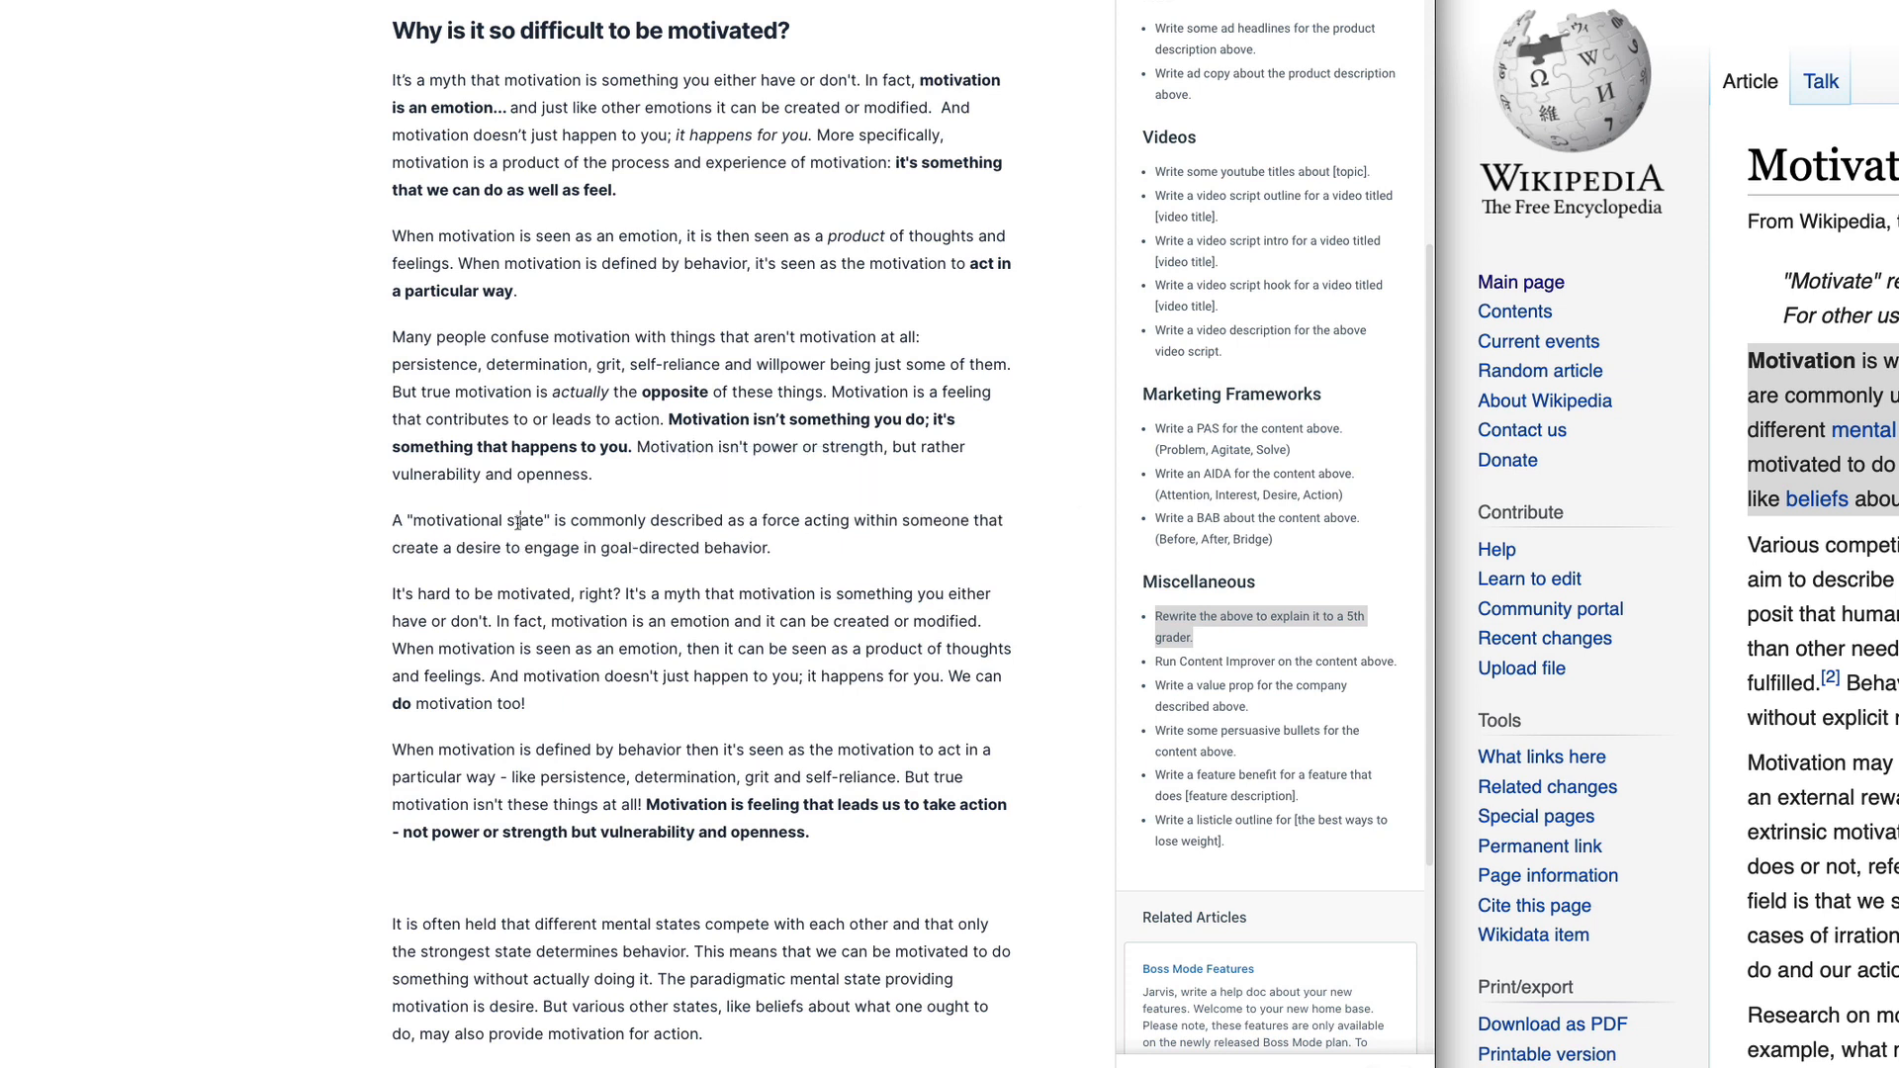
click(438, 547)
text(s)
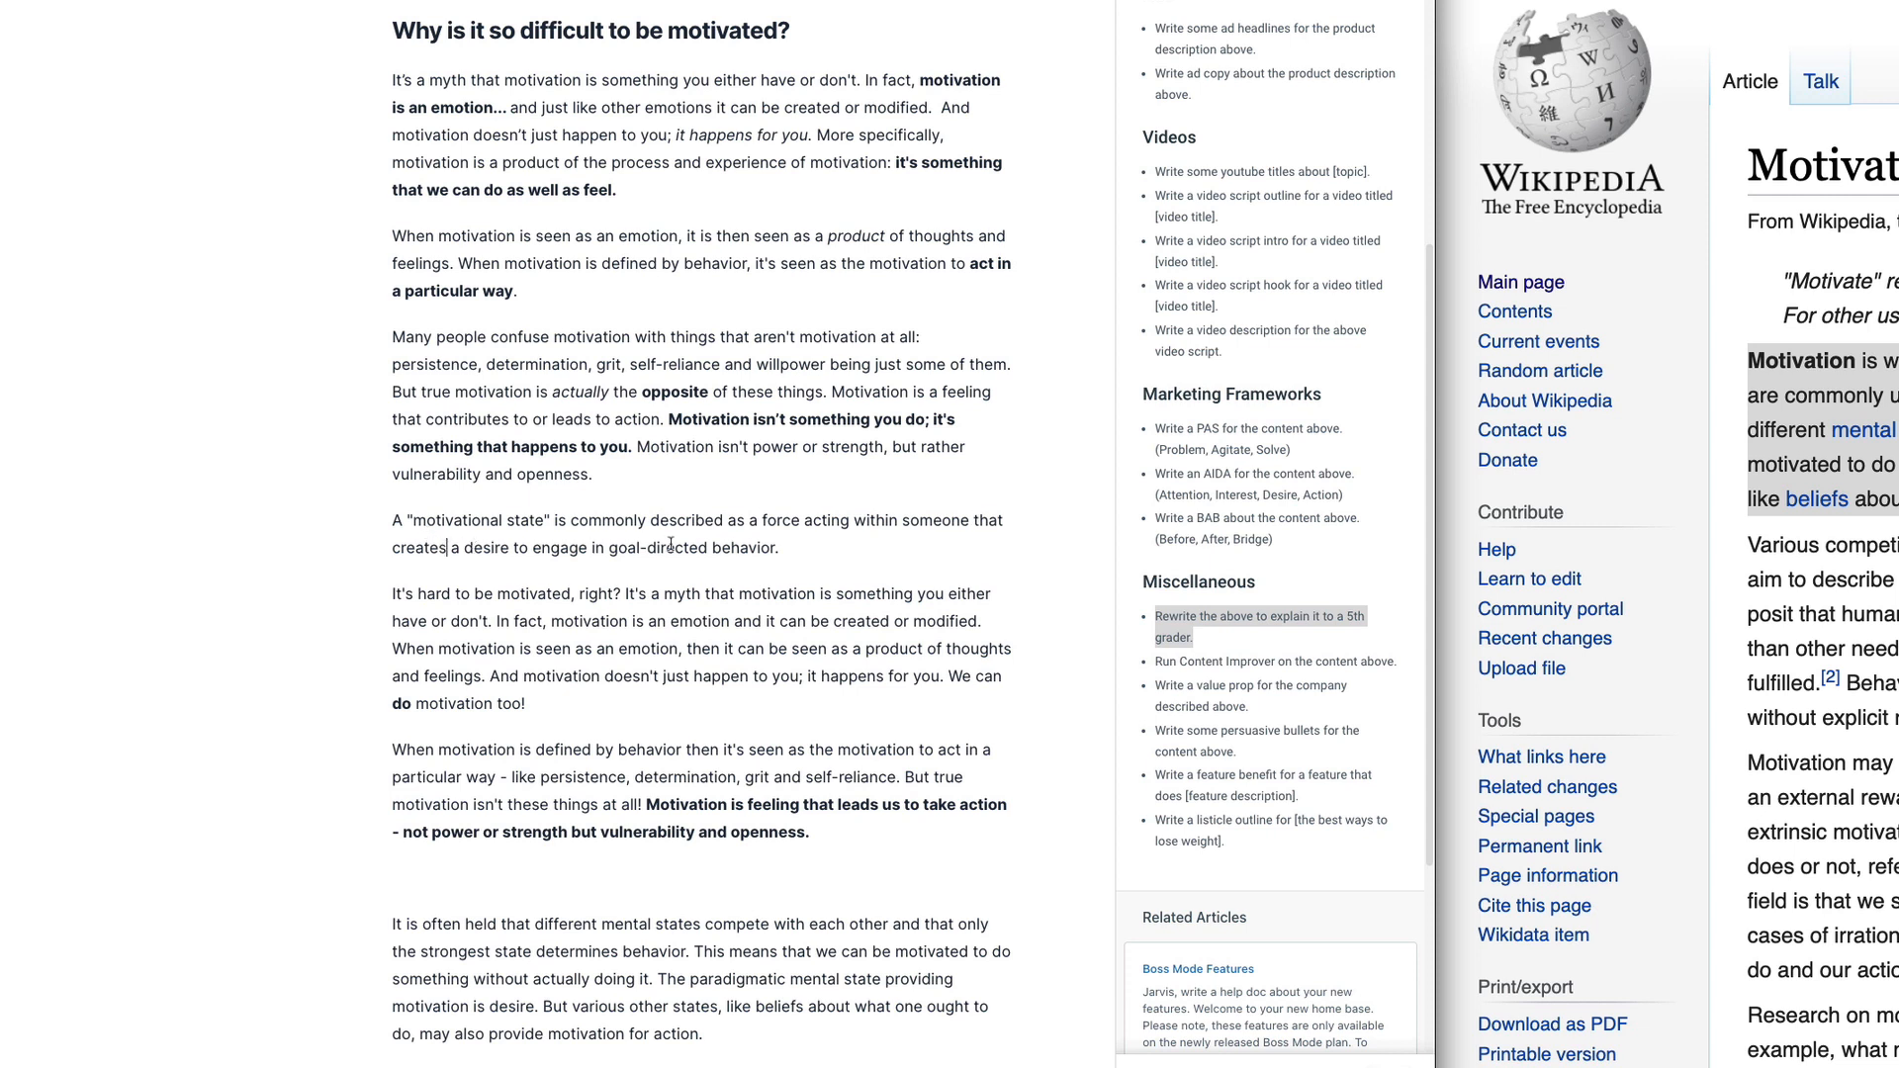
Step: Try to rephrase the "motivational state" sentence with Jarvis, discarding the suggestion
click(496, 549)
drag(781, 550, 341, 522)
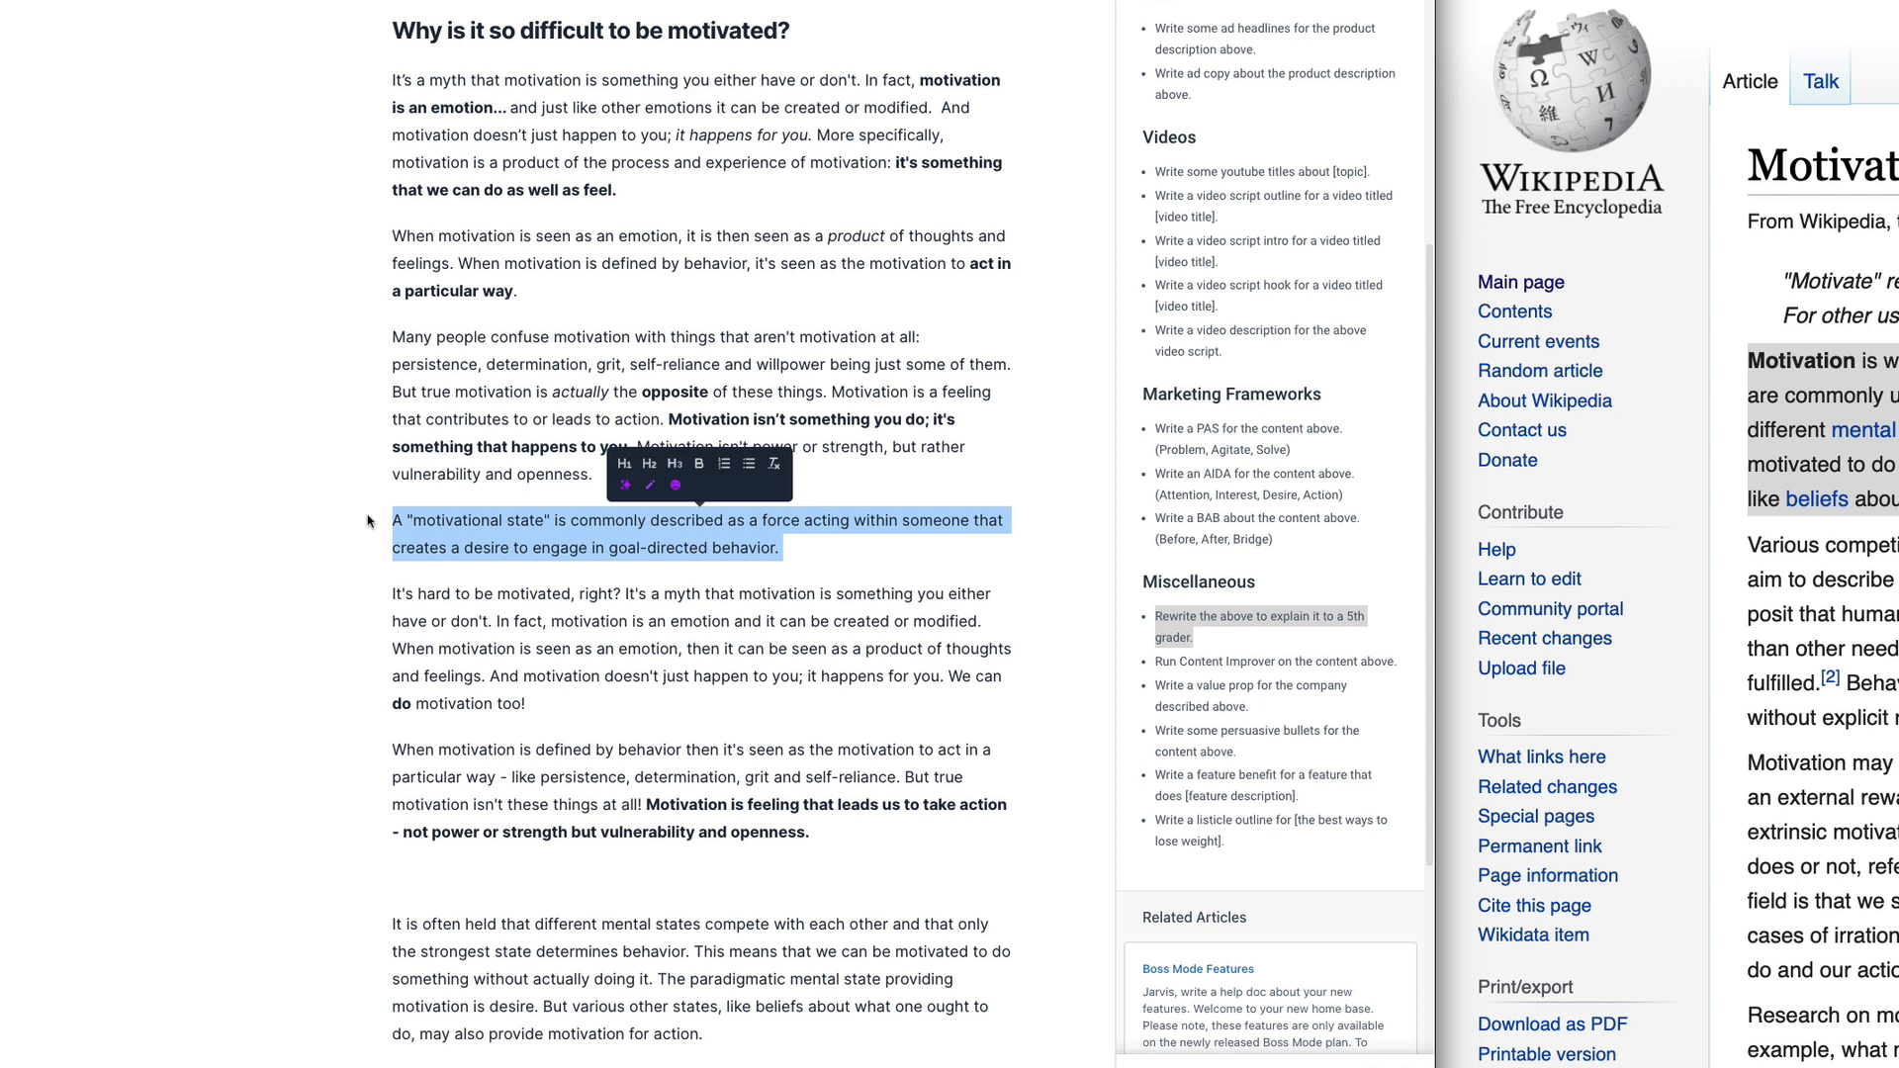
click(623, 487)
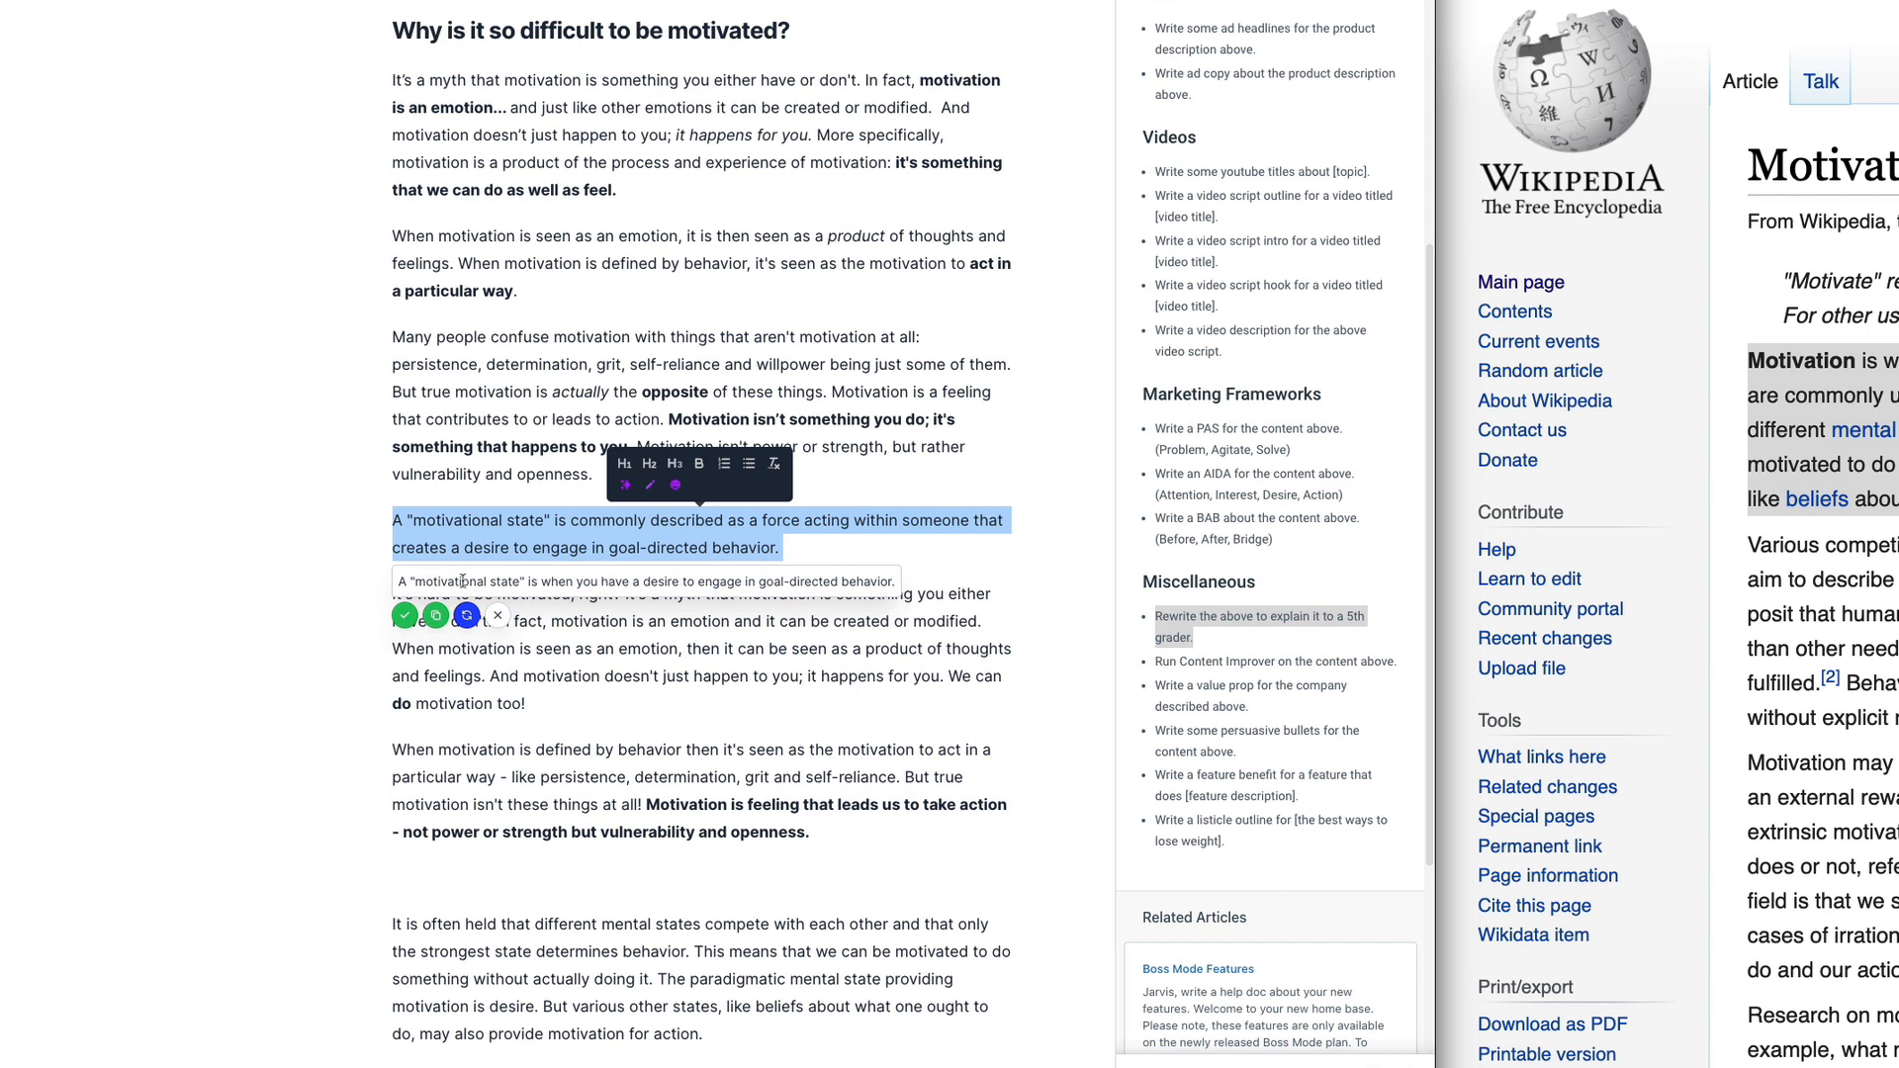
click(761, 545)
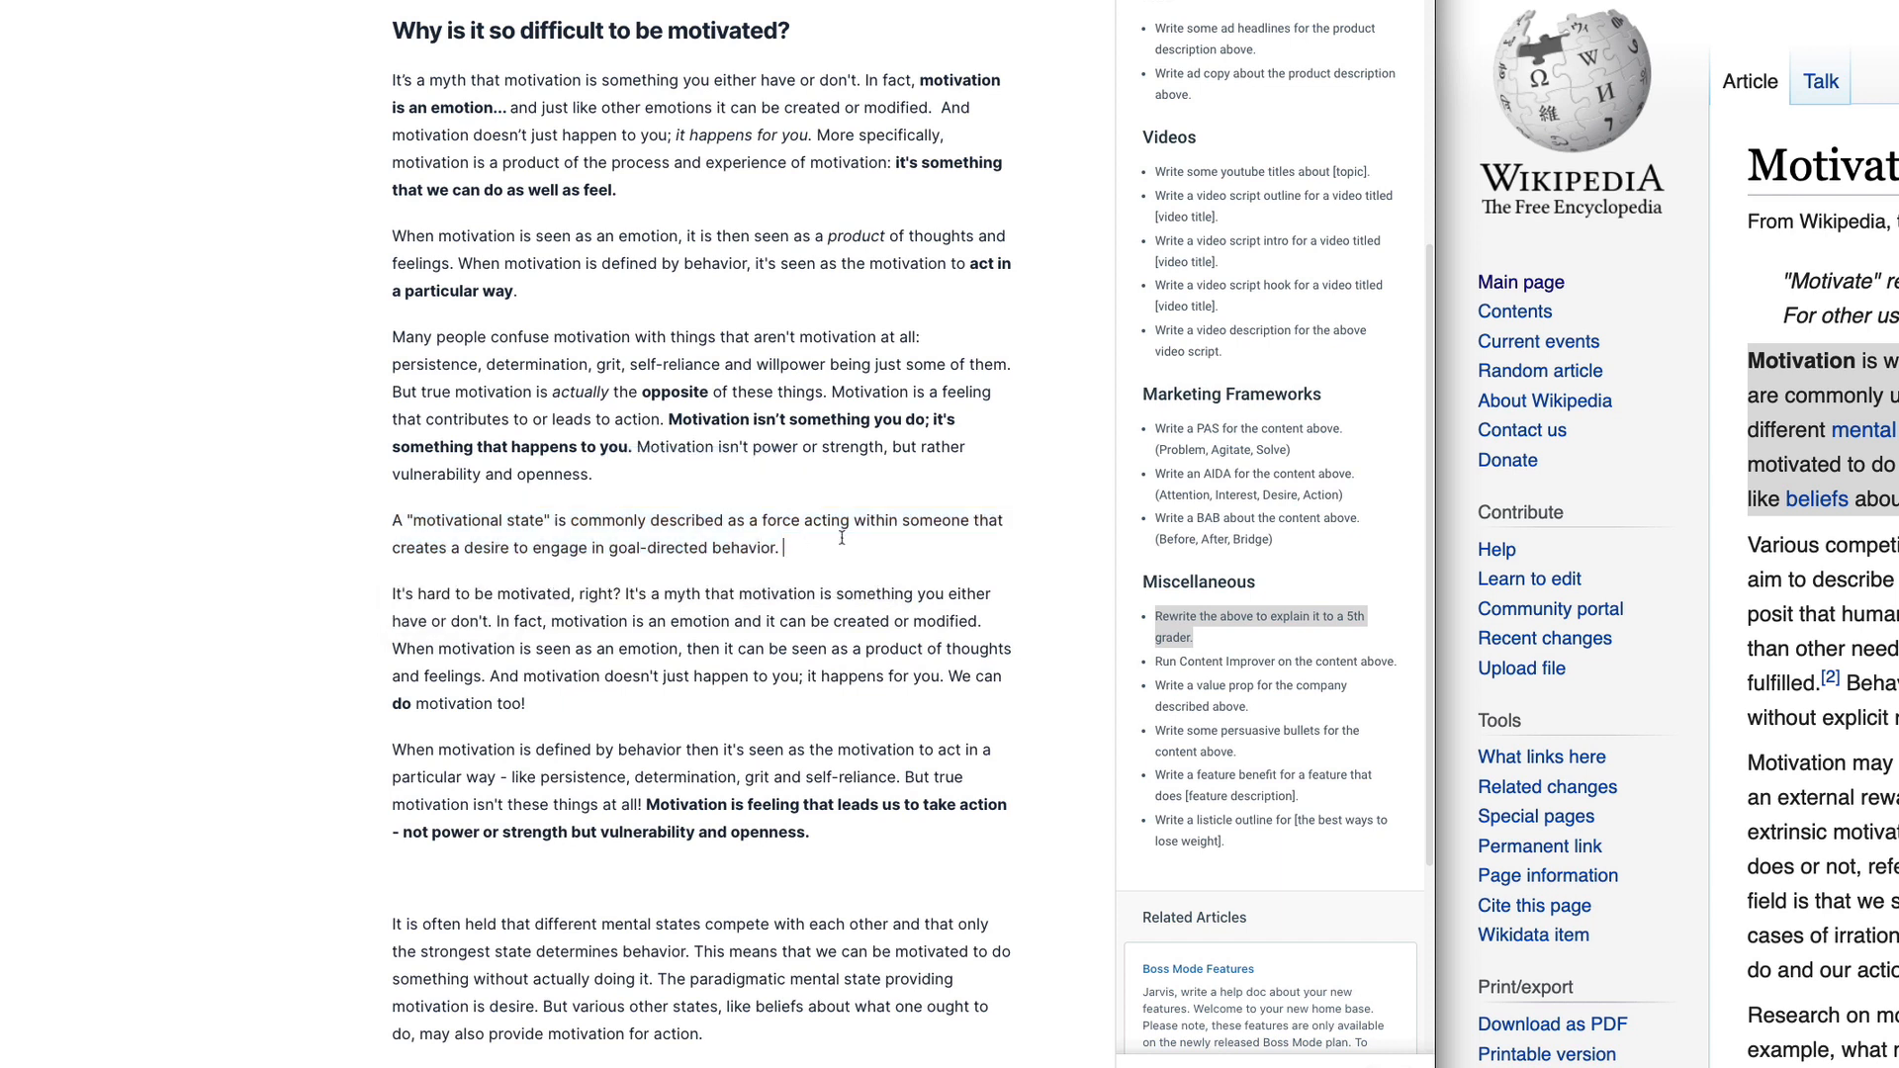
Step: Remove the empty line above the "It is often held" paragraph and bold "different mental states" in its first sentence
scroll(489, 752, down, 1)
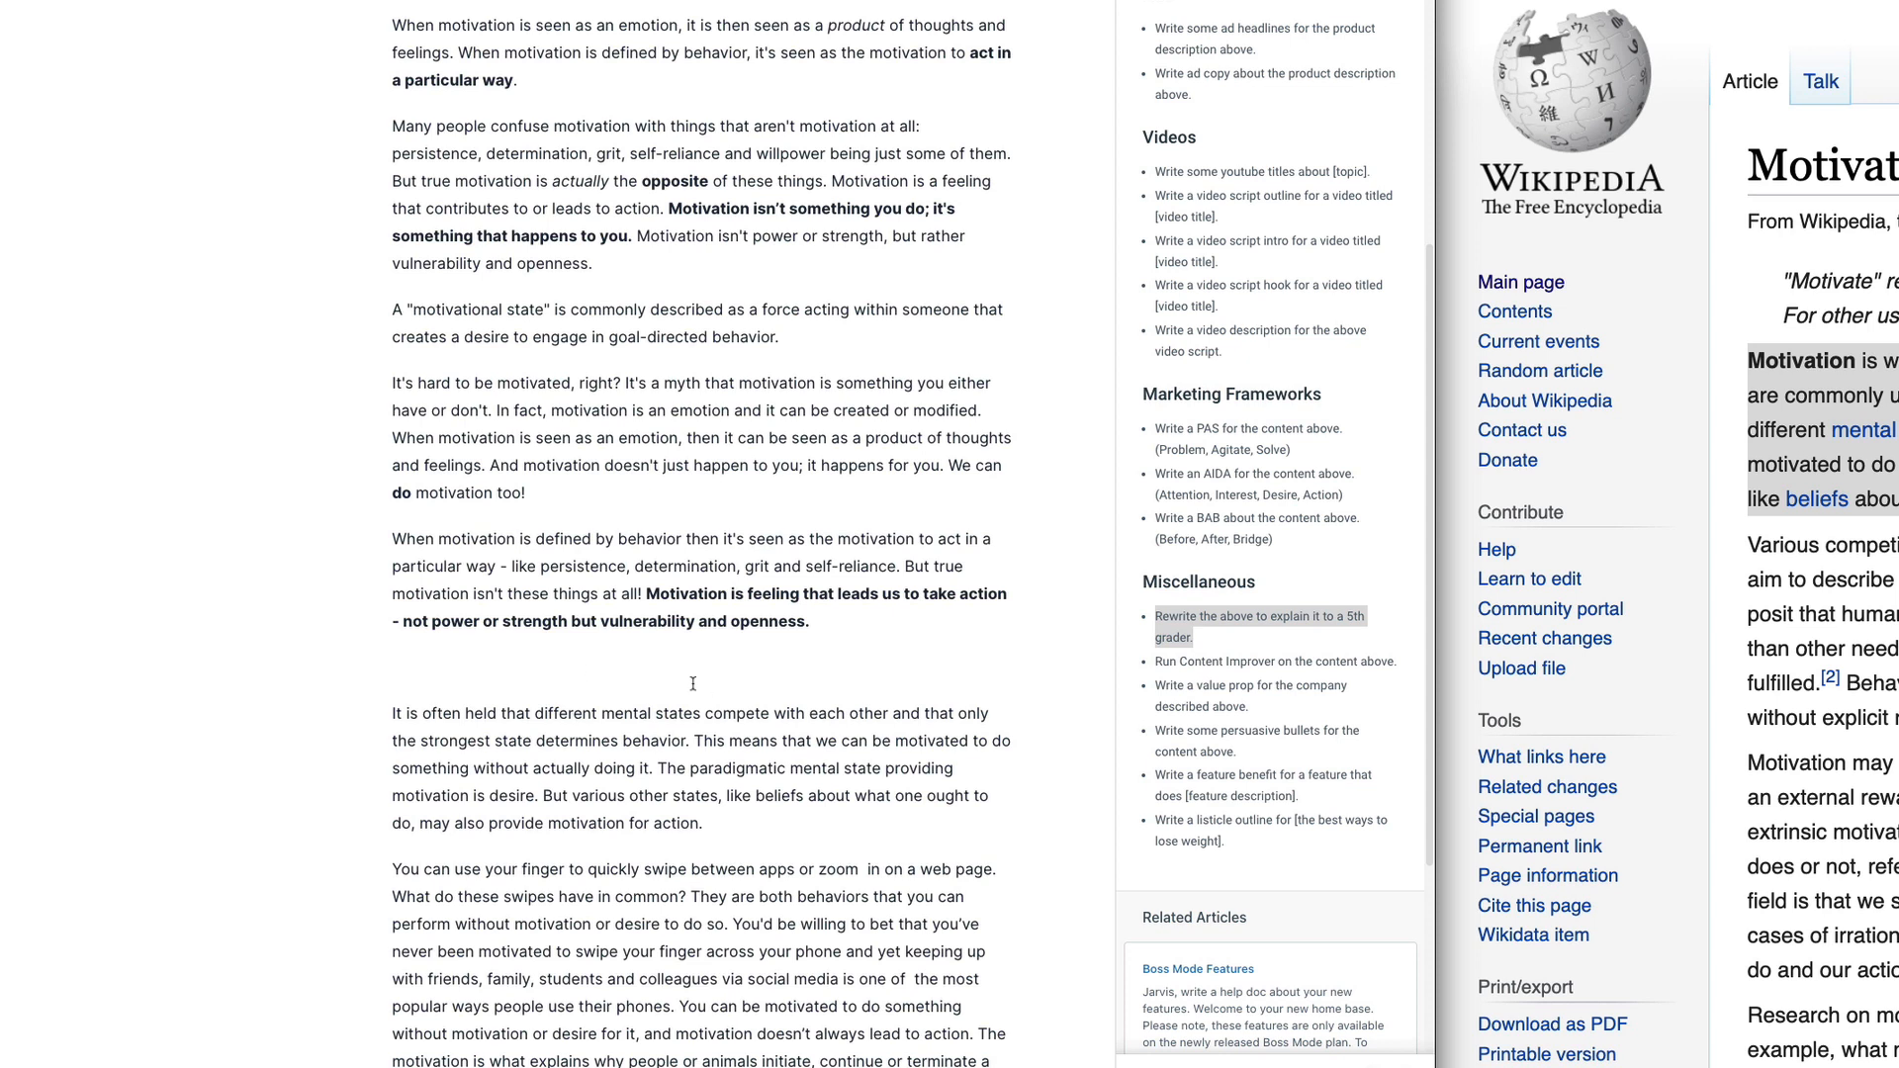
scroll(693, 683, up, 3)
scroll(487, 320, down, 12)
scroll(457, 107, up, 3)
drag(397, 178, 641, 198)
scroll(593, 237, up, 2)
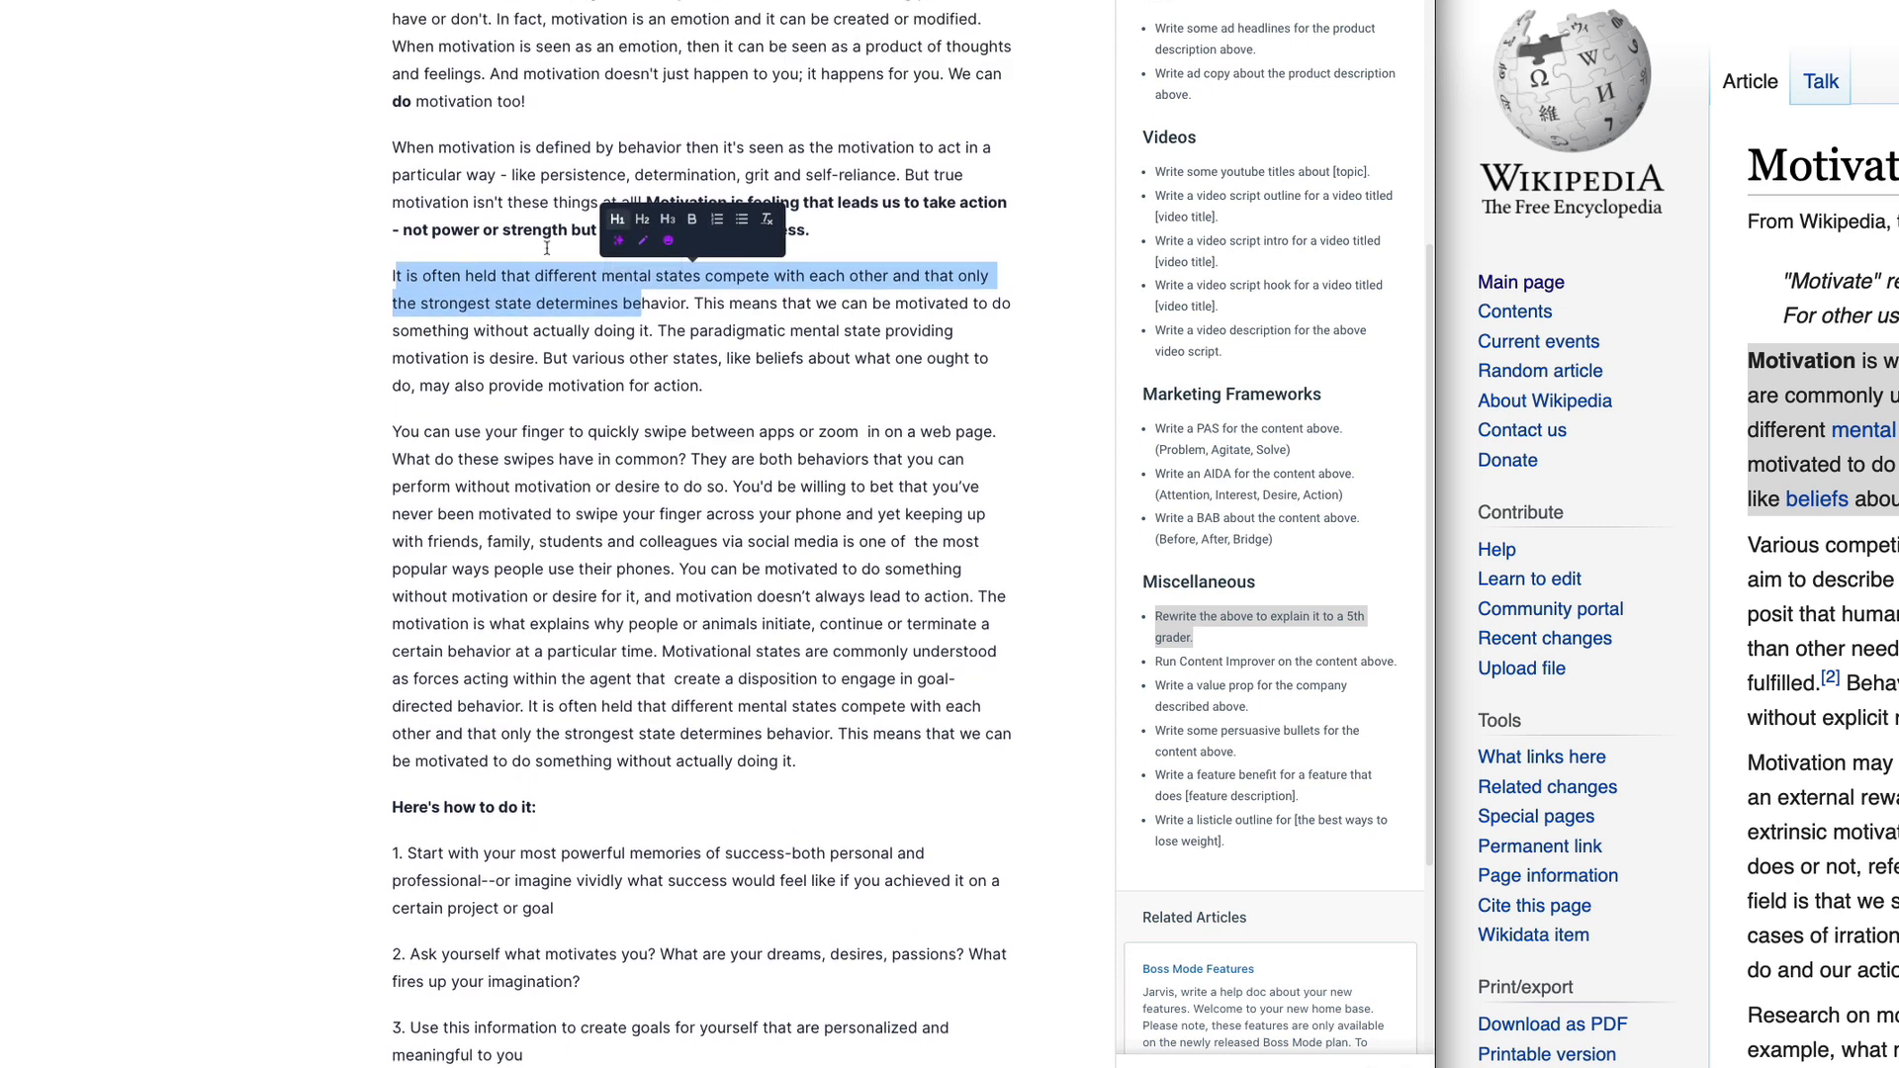
click(466, 277)
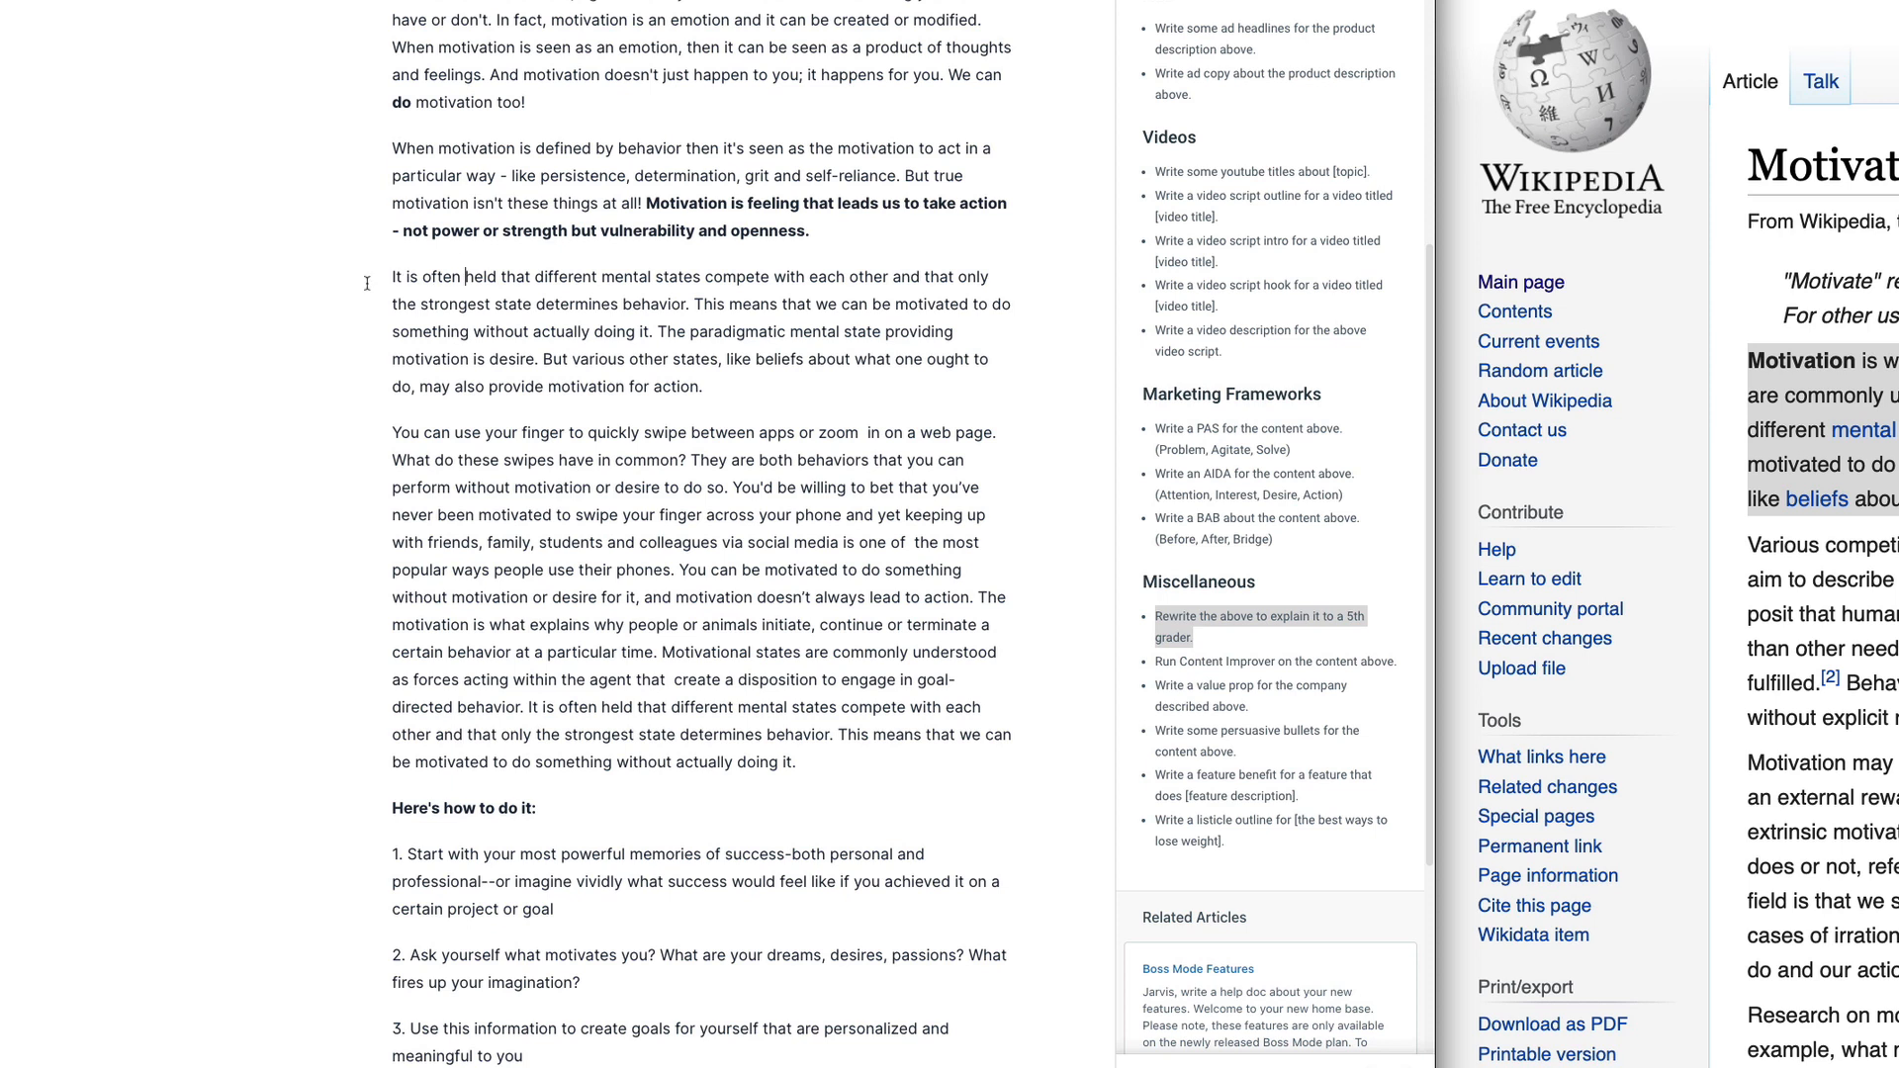
drag(376, 282, 681, 287)
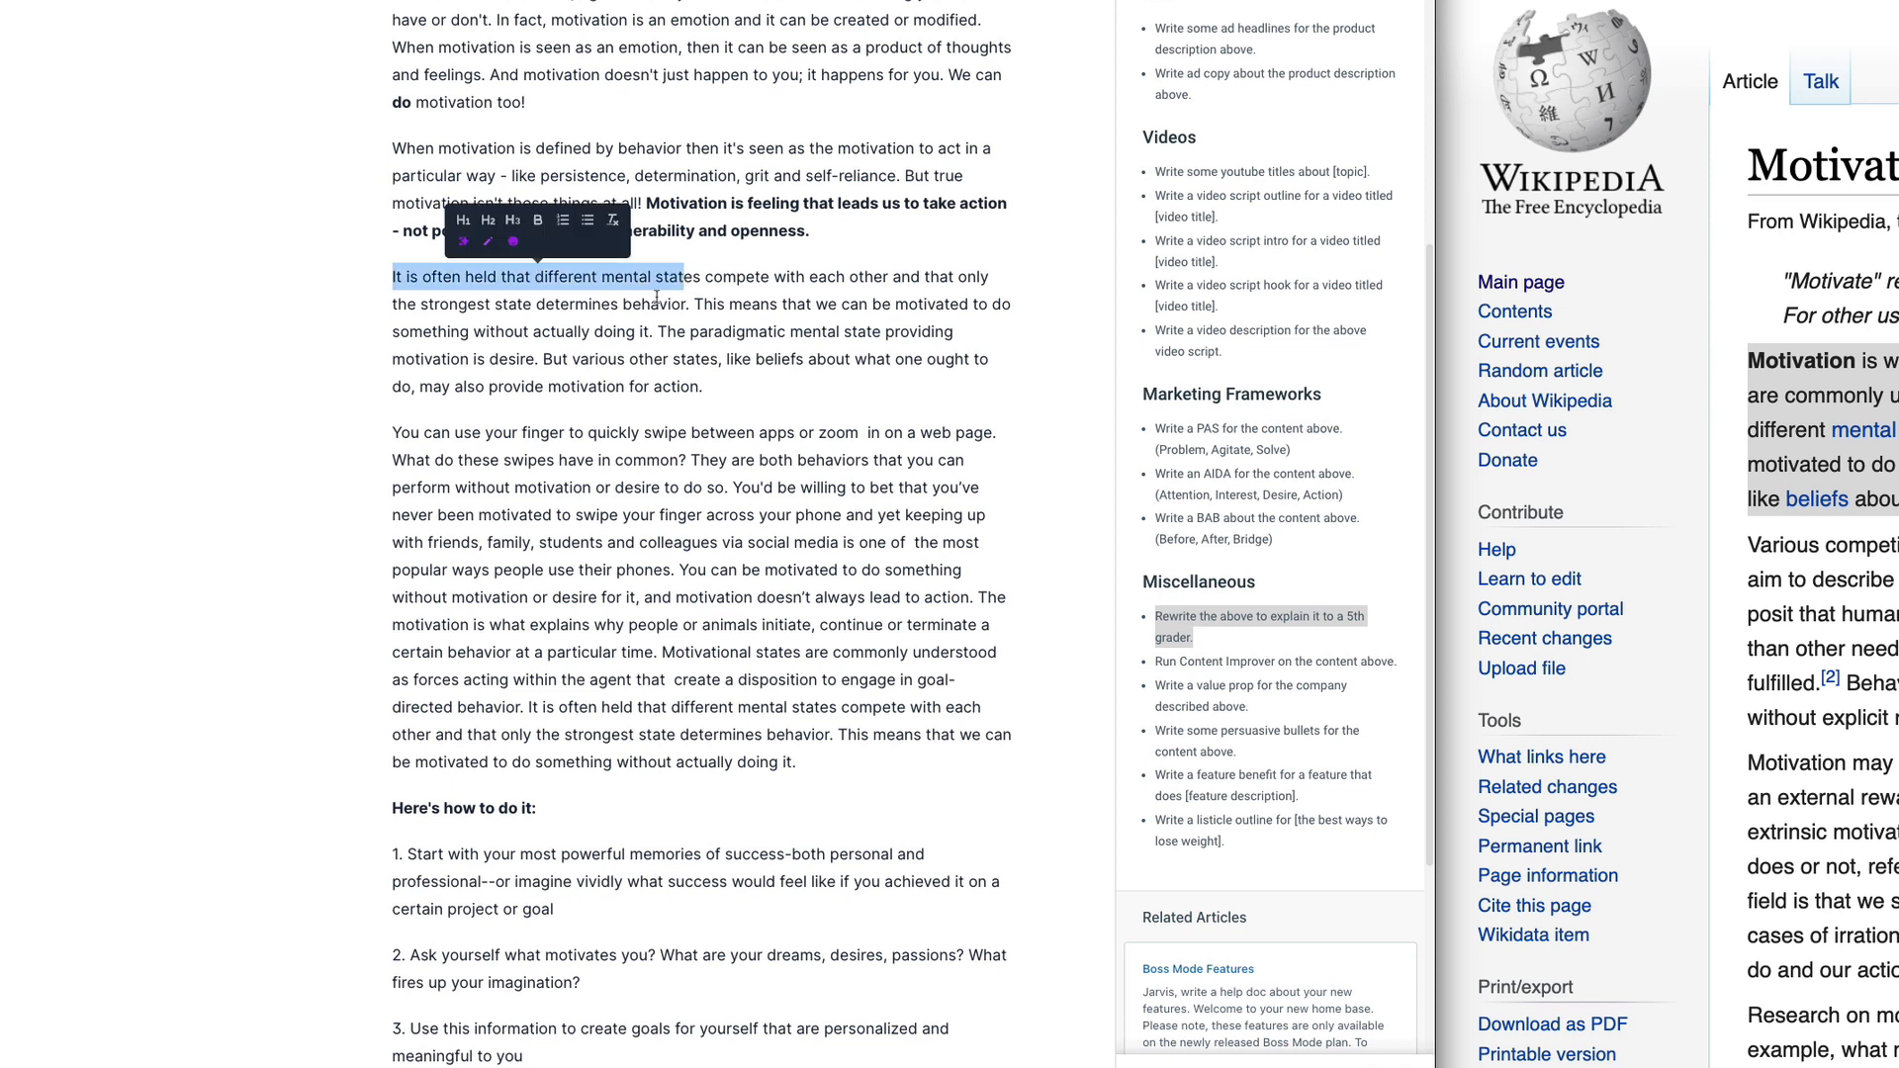
click(641, 304)
drag(534, 276, 699, 274)
key(ctrl+b)
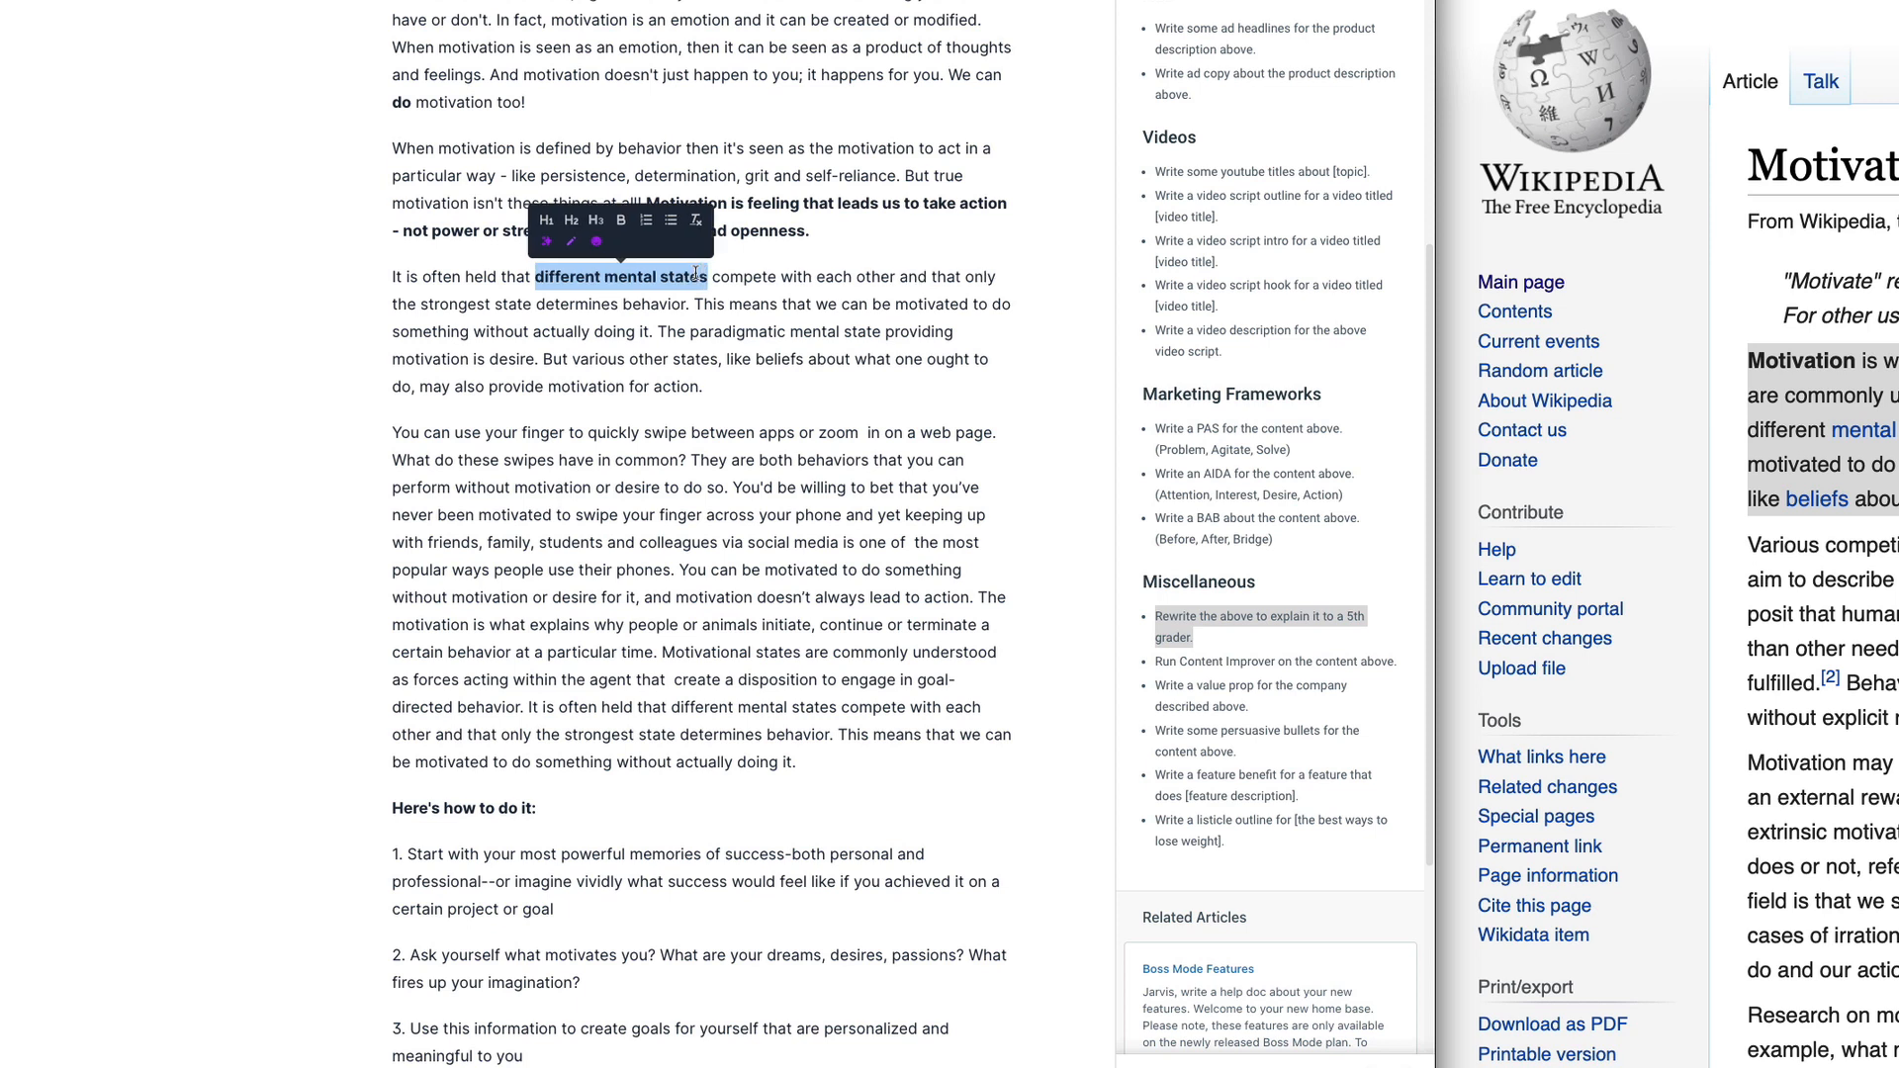
Step: Insert the unfinished parenthetical "(as in, motivated vs. )" after "different mental states"
click(715, 280)
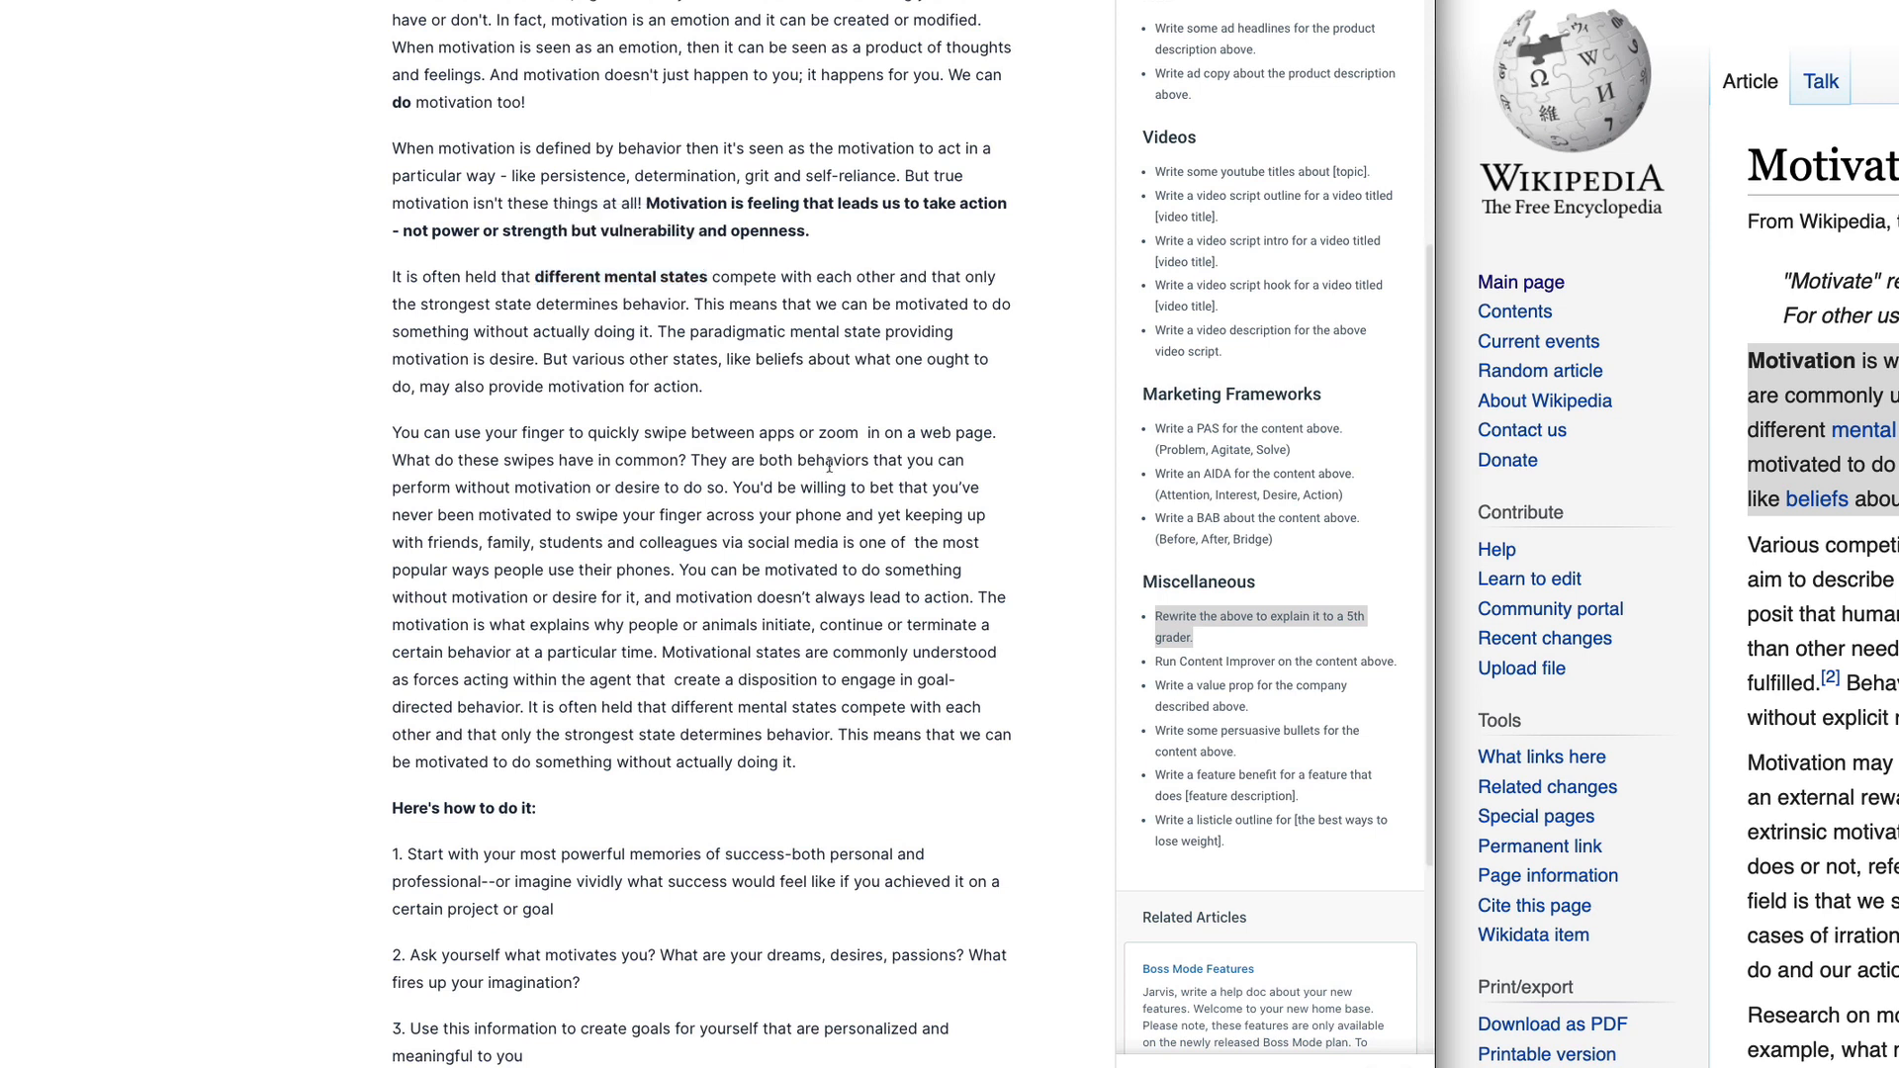
text((as in, mo)
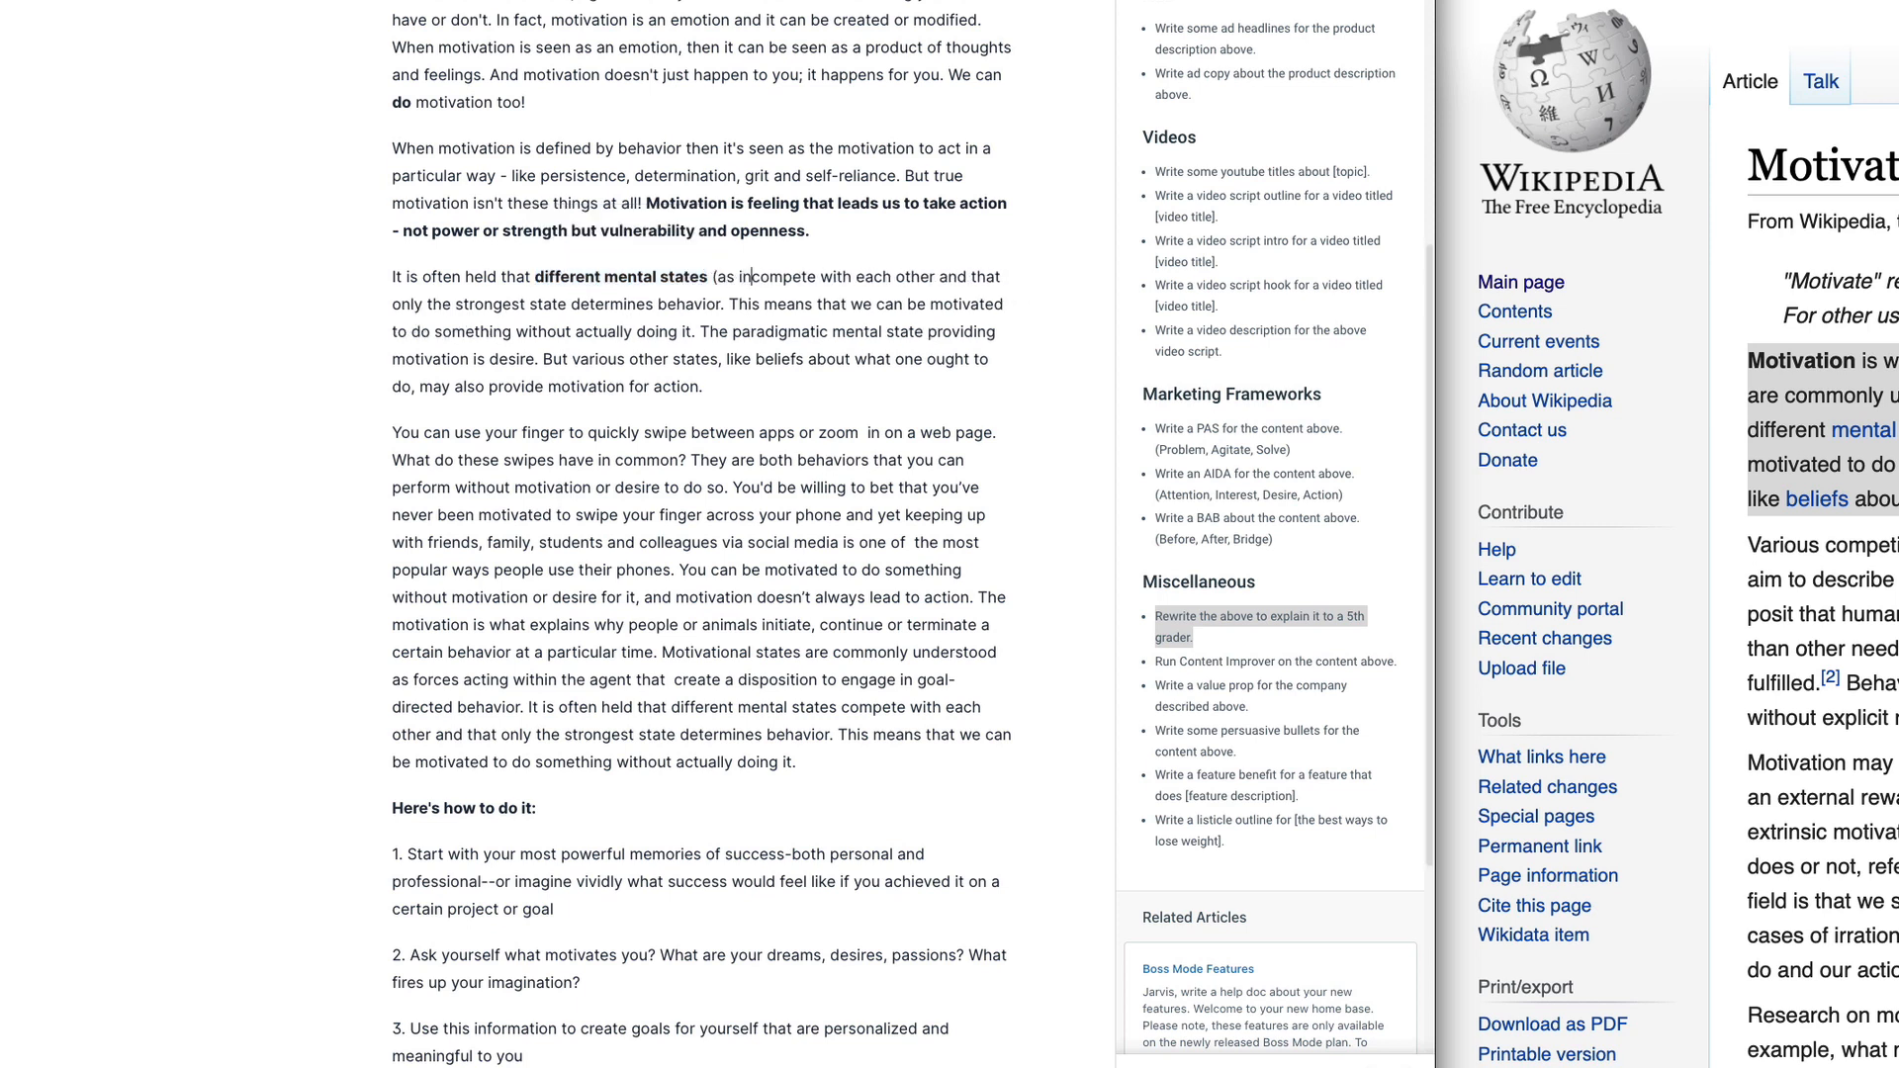
text(tivated vs.)
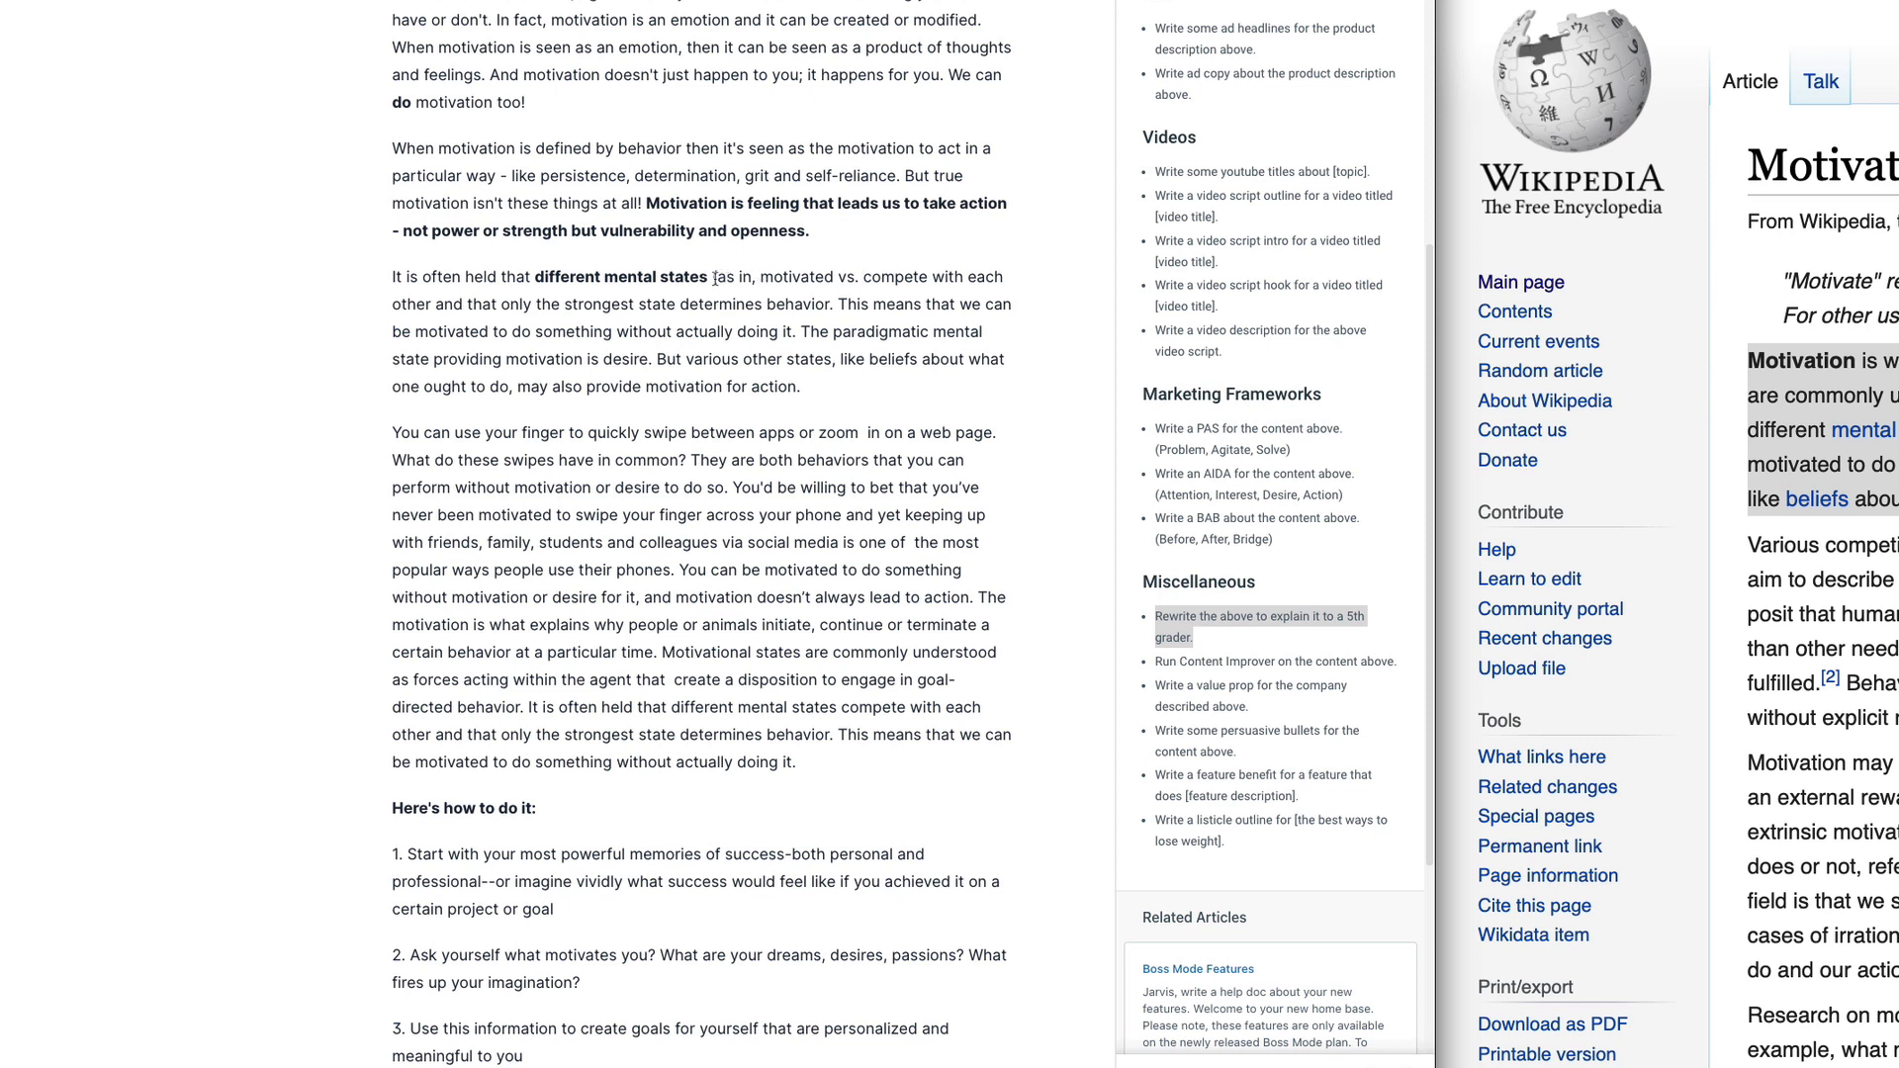
text())
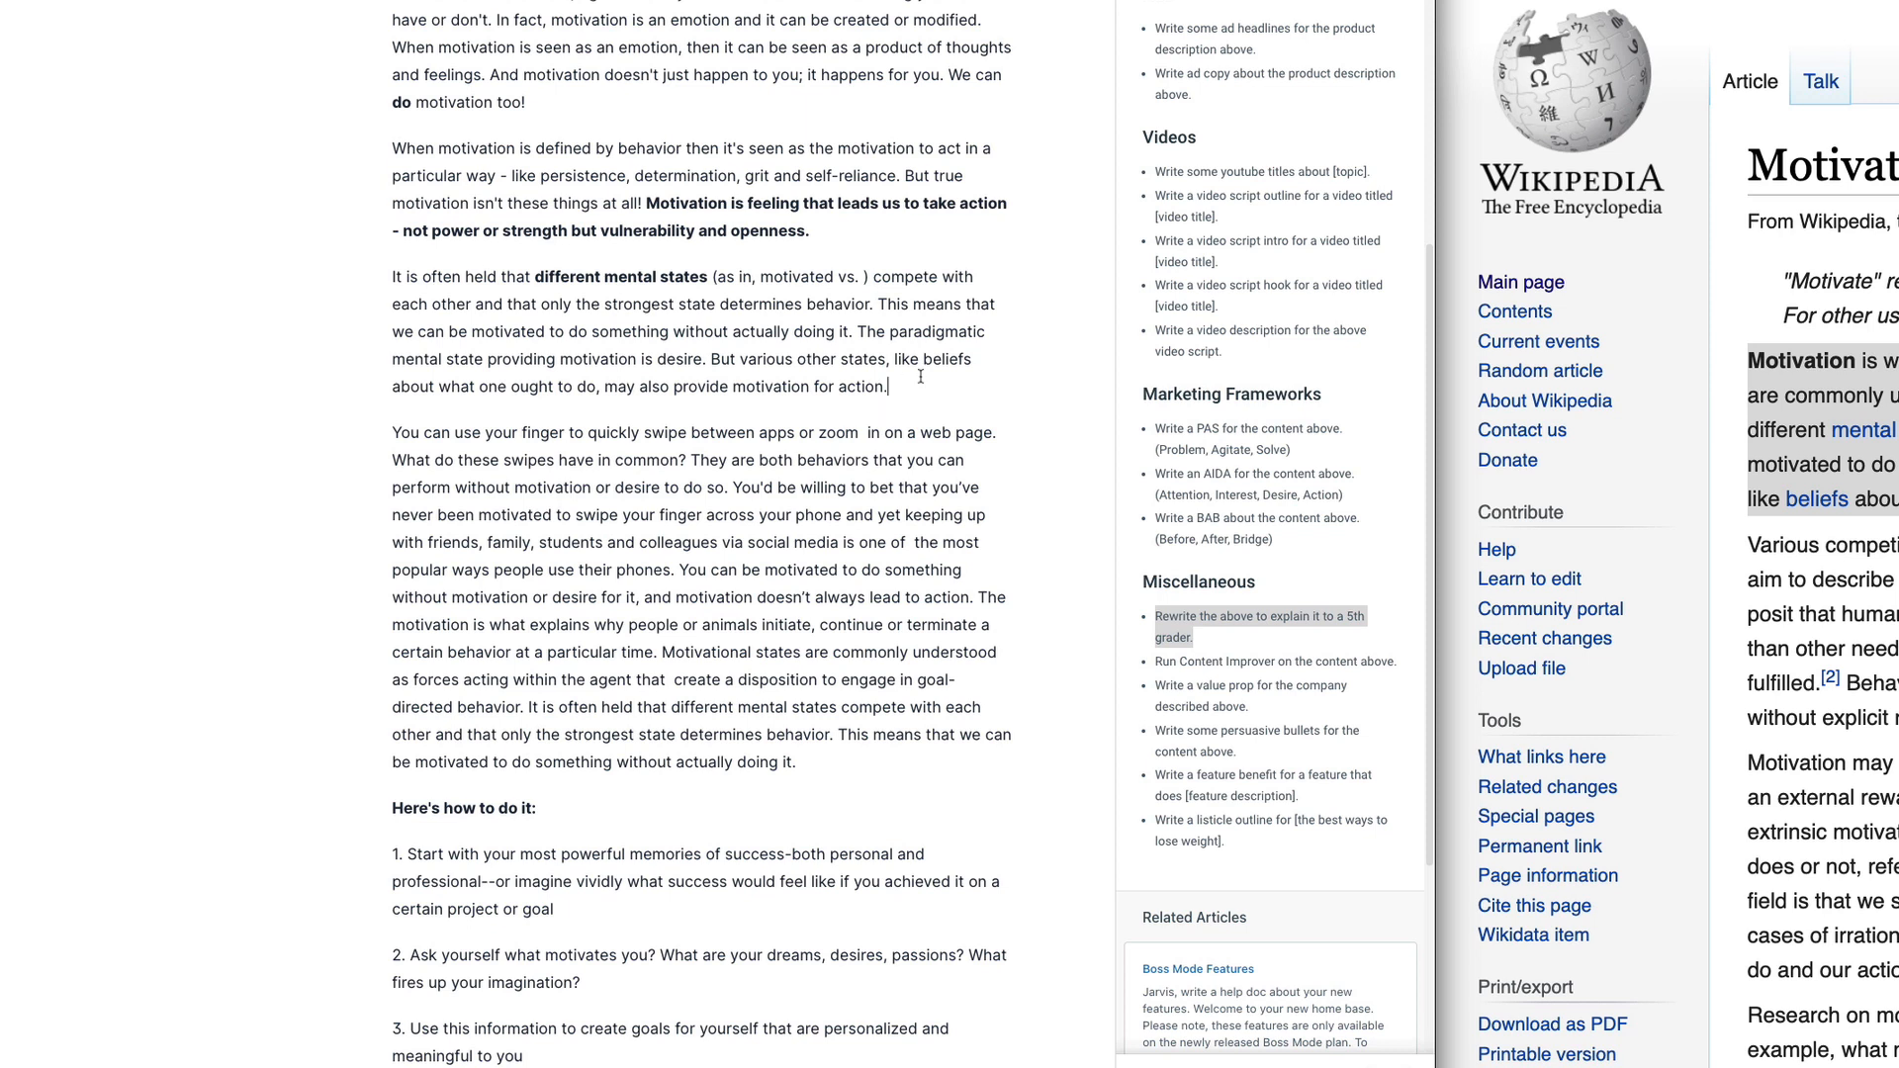
Step: Run the Jarvis command "Define mental states." on a new line below the "different mental states" paragraph
key(Return)
text(Def)
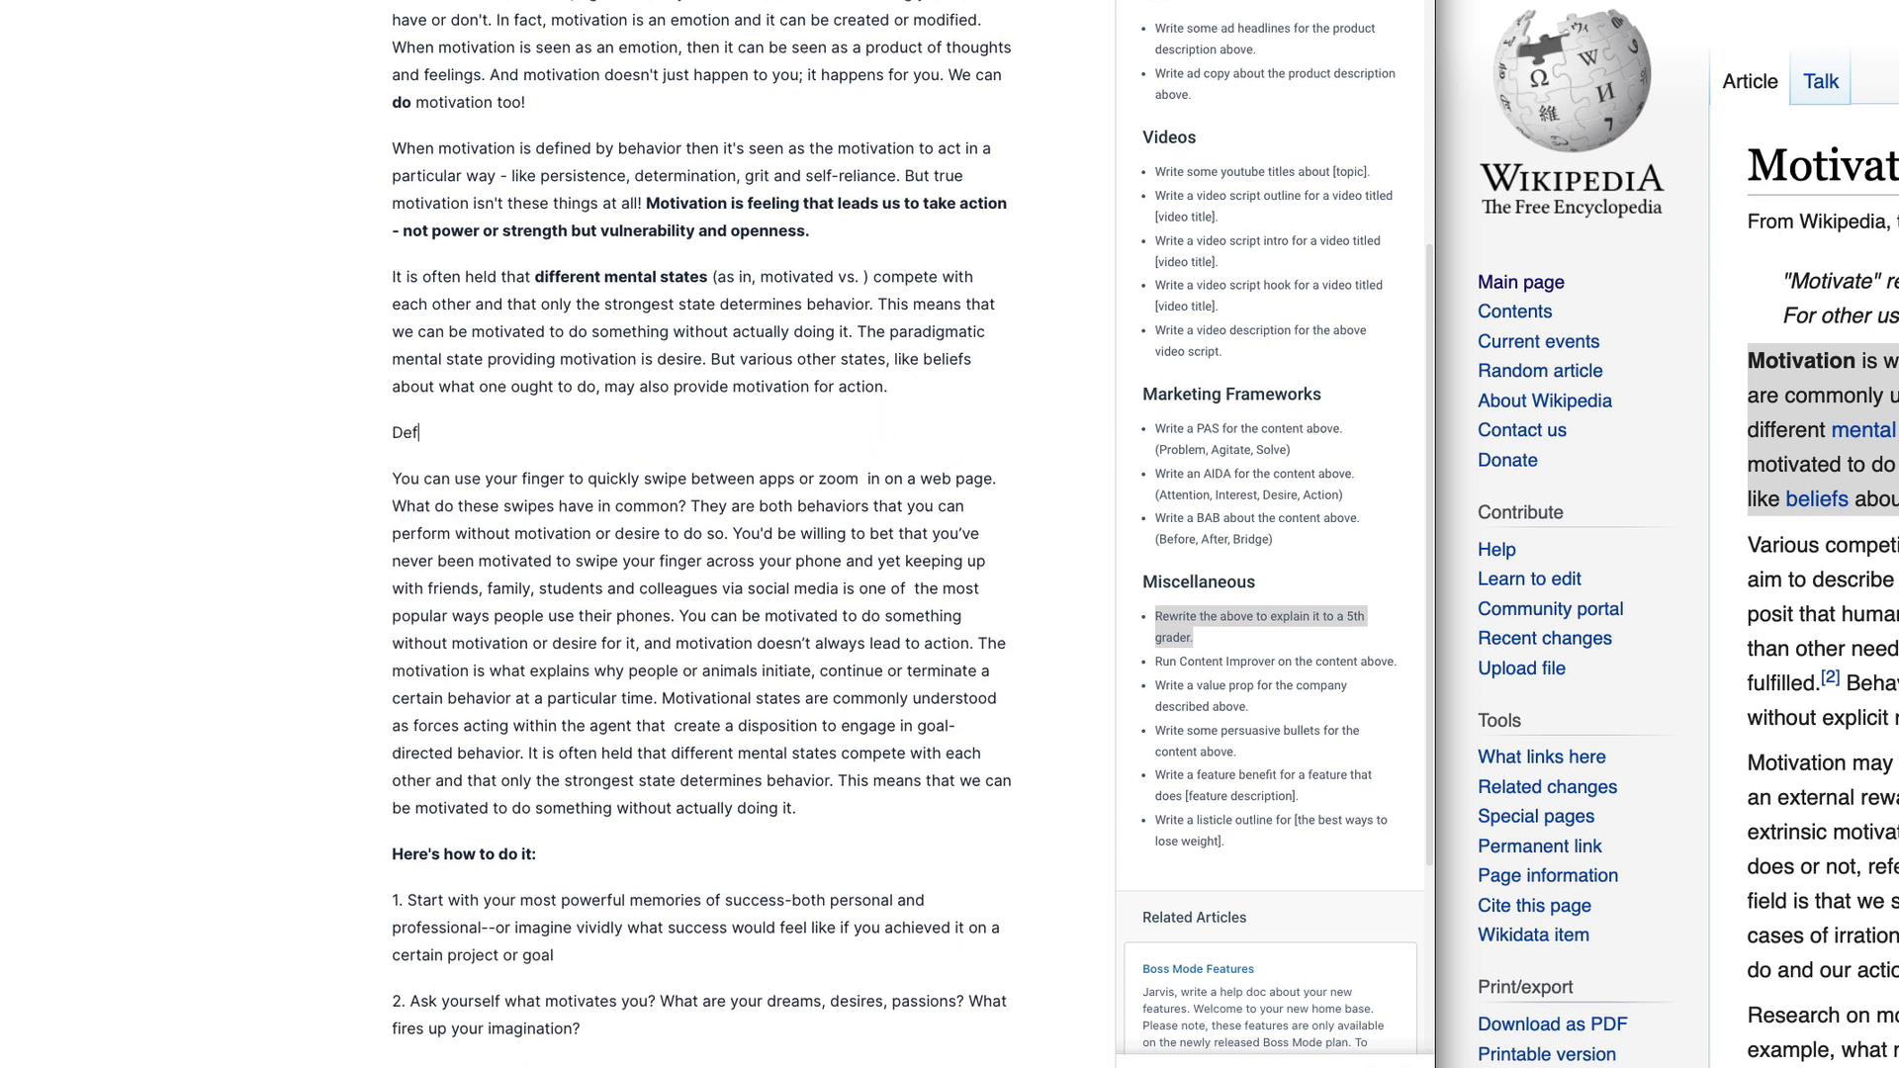
text(ine mental states.)
drag(599, 439, 367, 435)
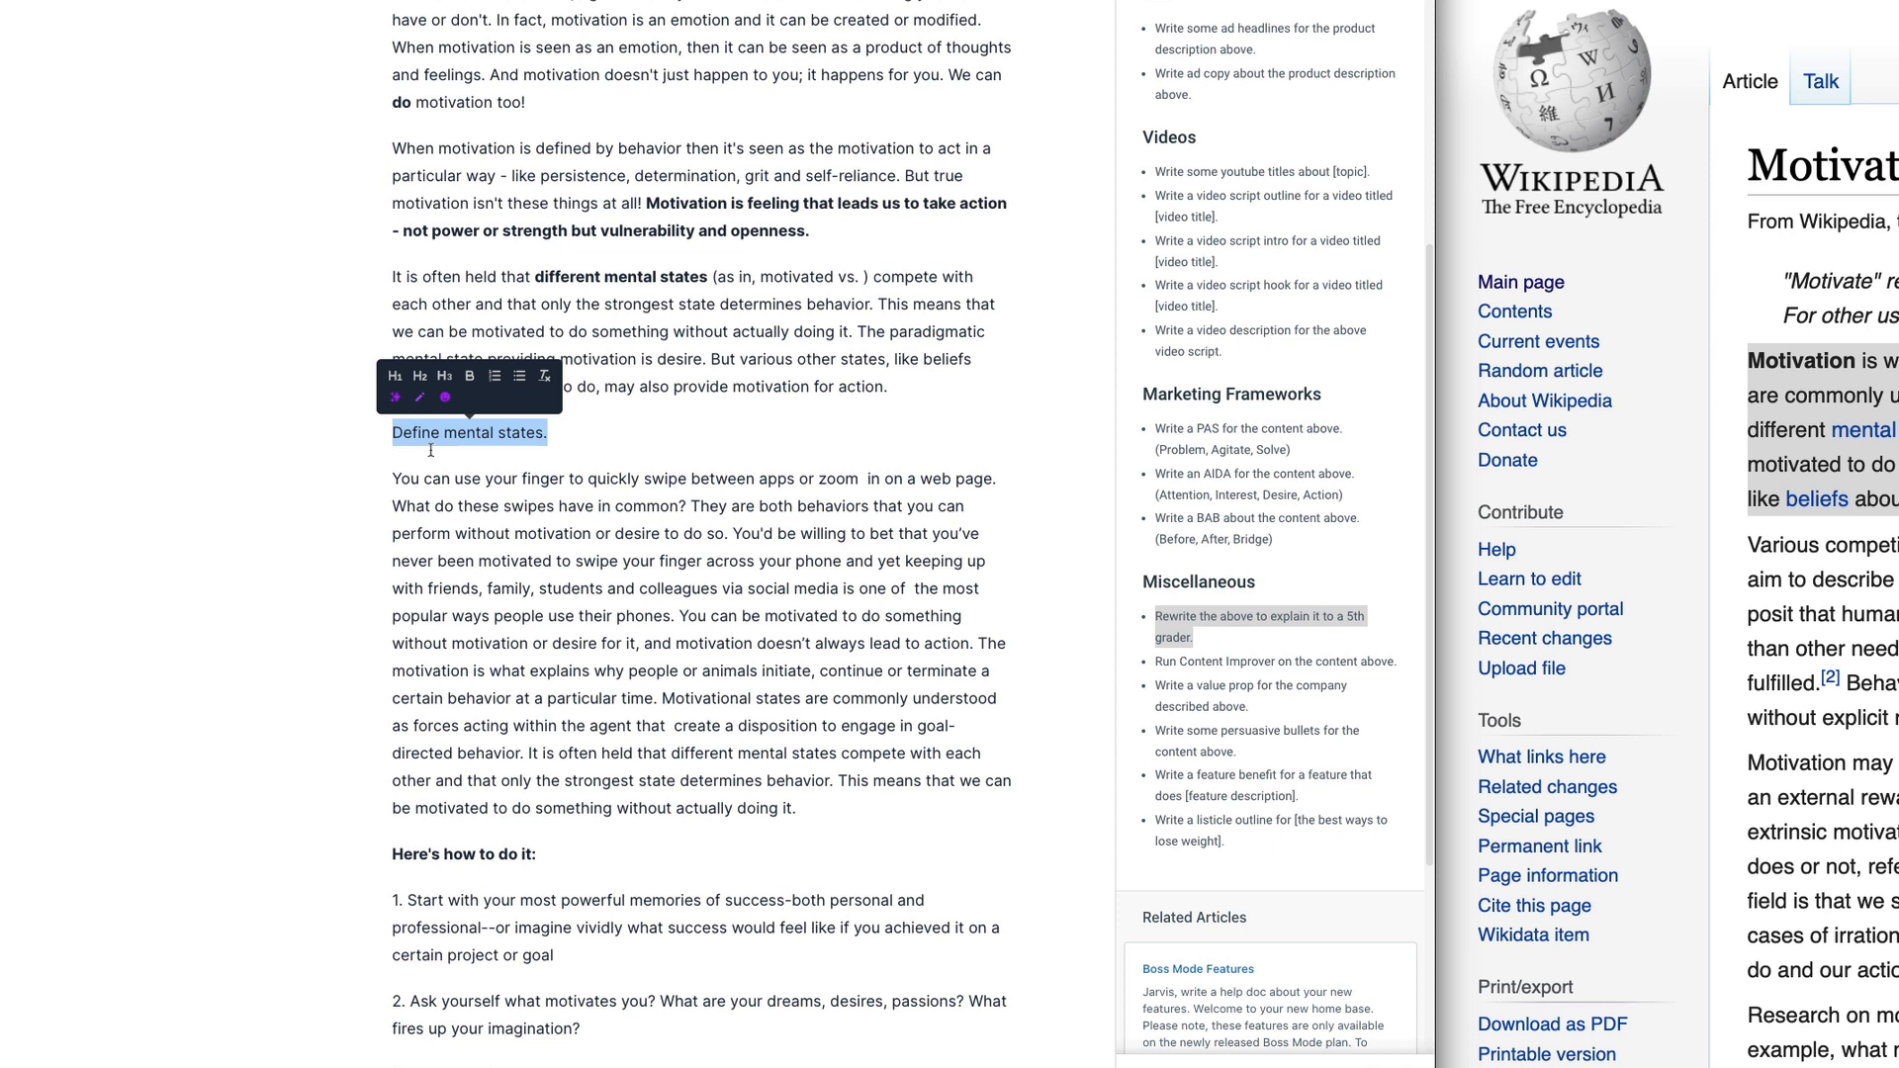
key(ctrl+Return)
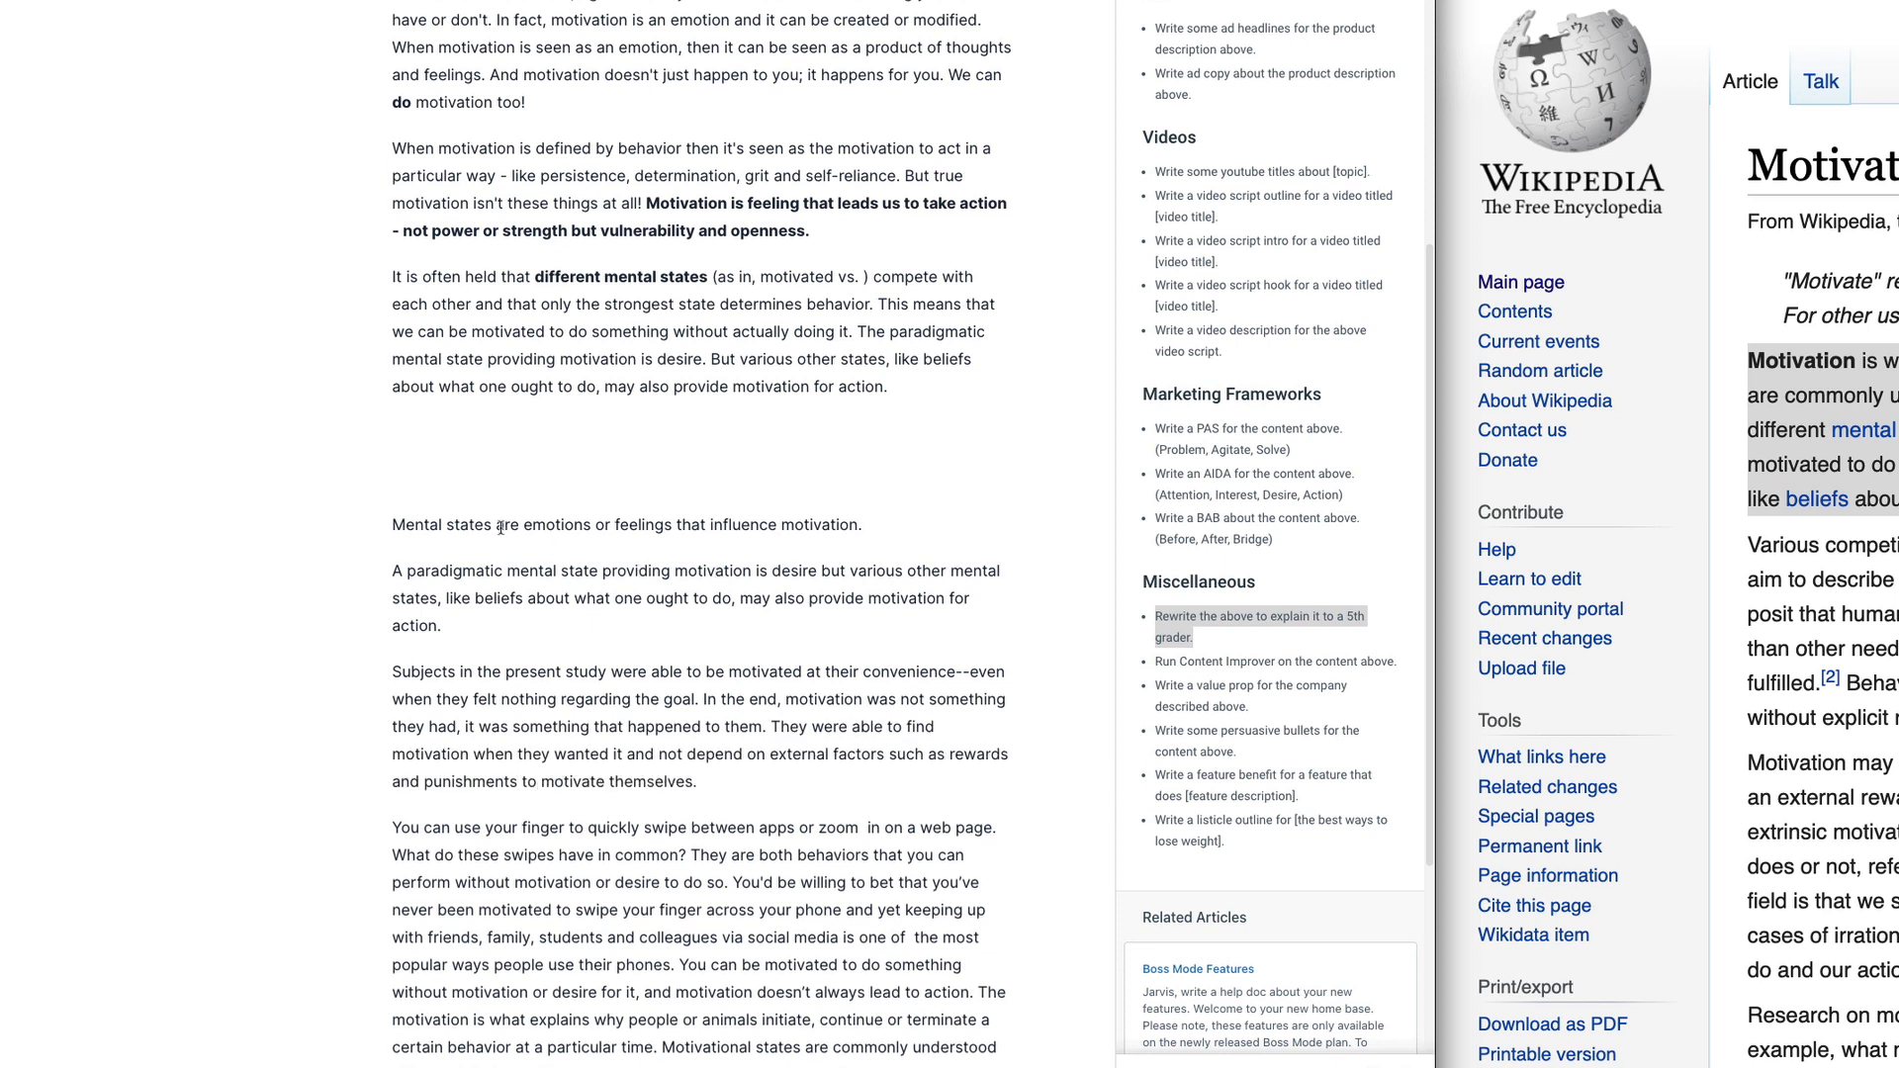
Step: Bold the generated sentence "Mental states are emotions or feelings that influence motivation."
drag(390, 524, 909, 521)
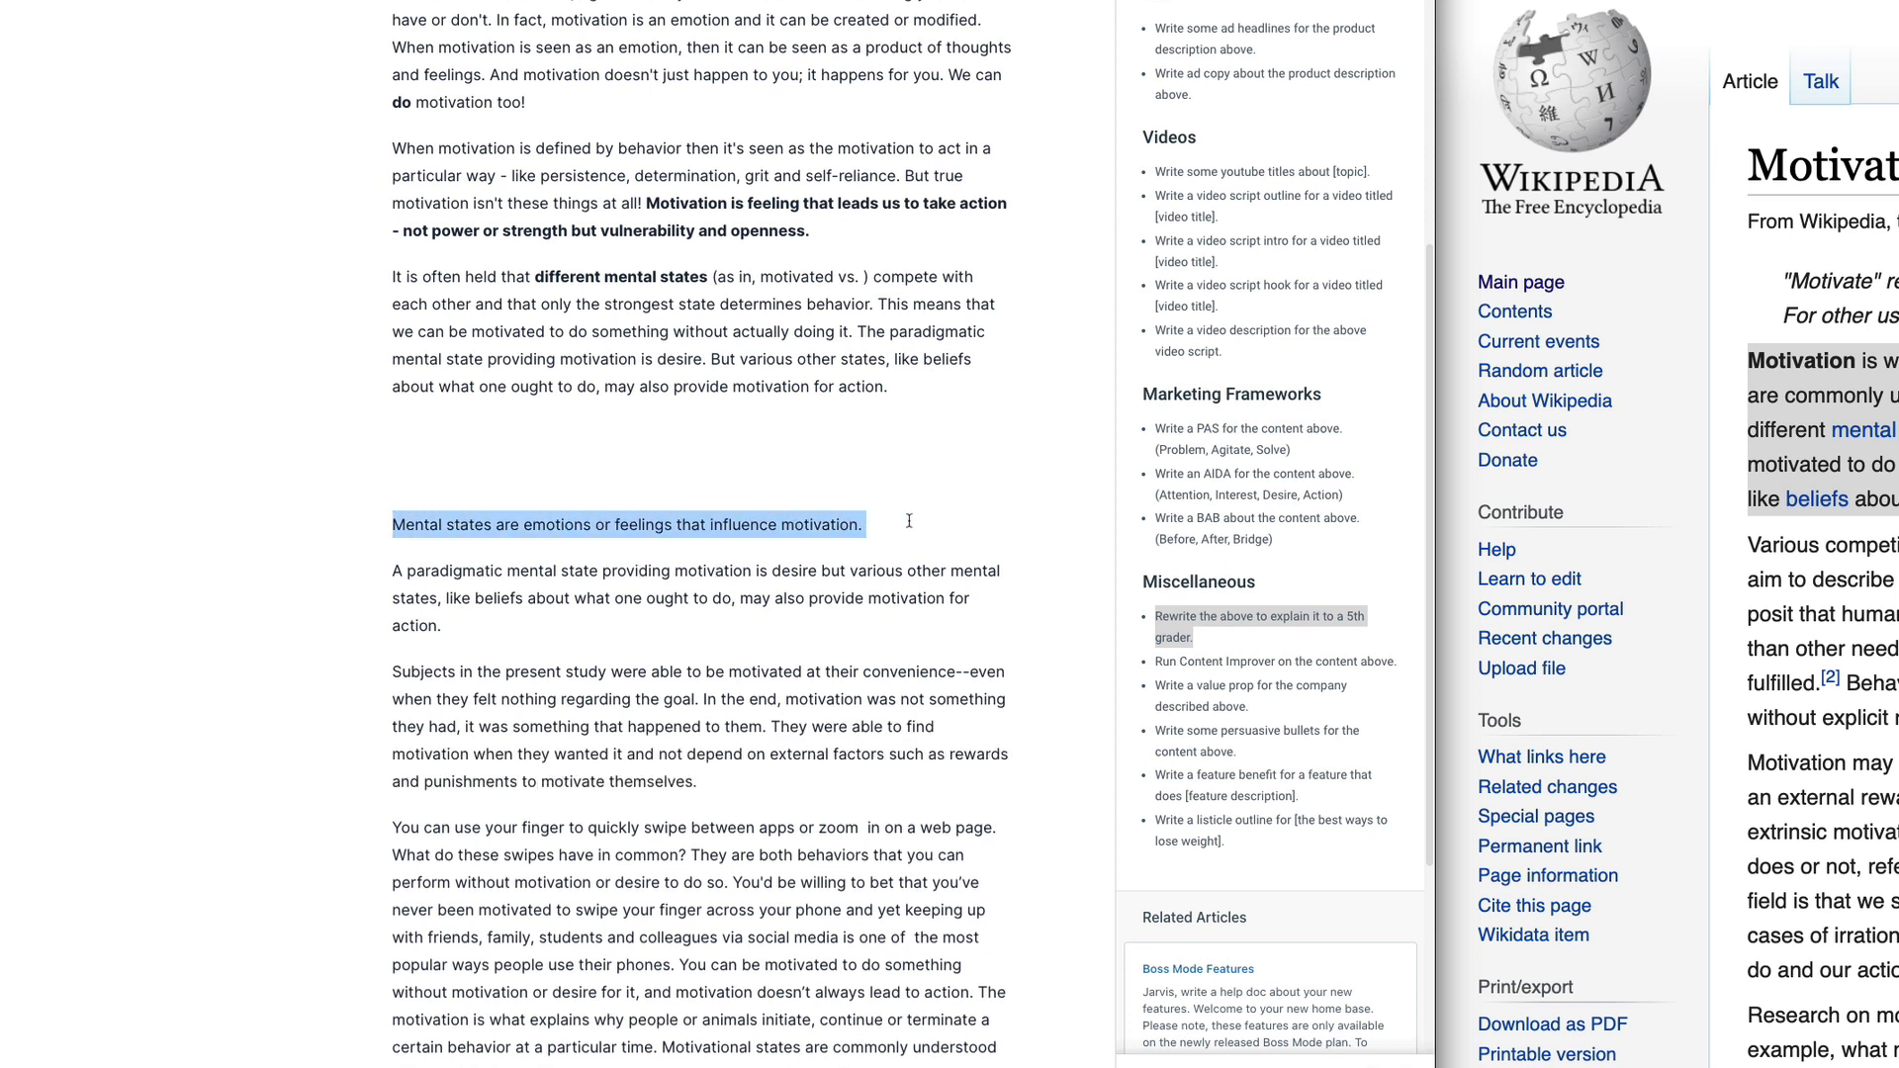
key(ctrl+b)
drag(393, 571, 617, 681)
click(737, 671)
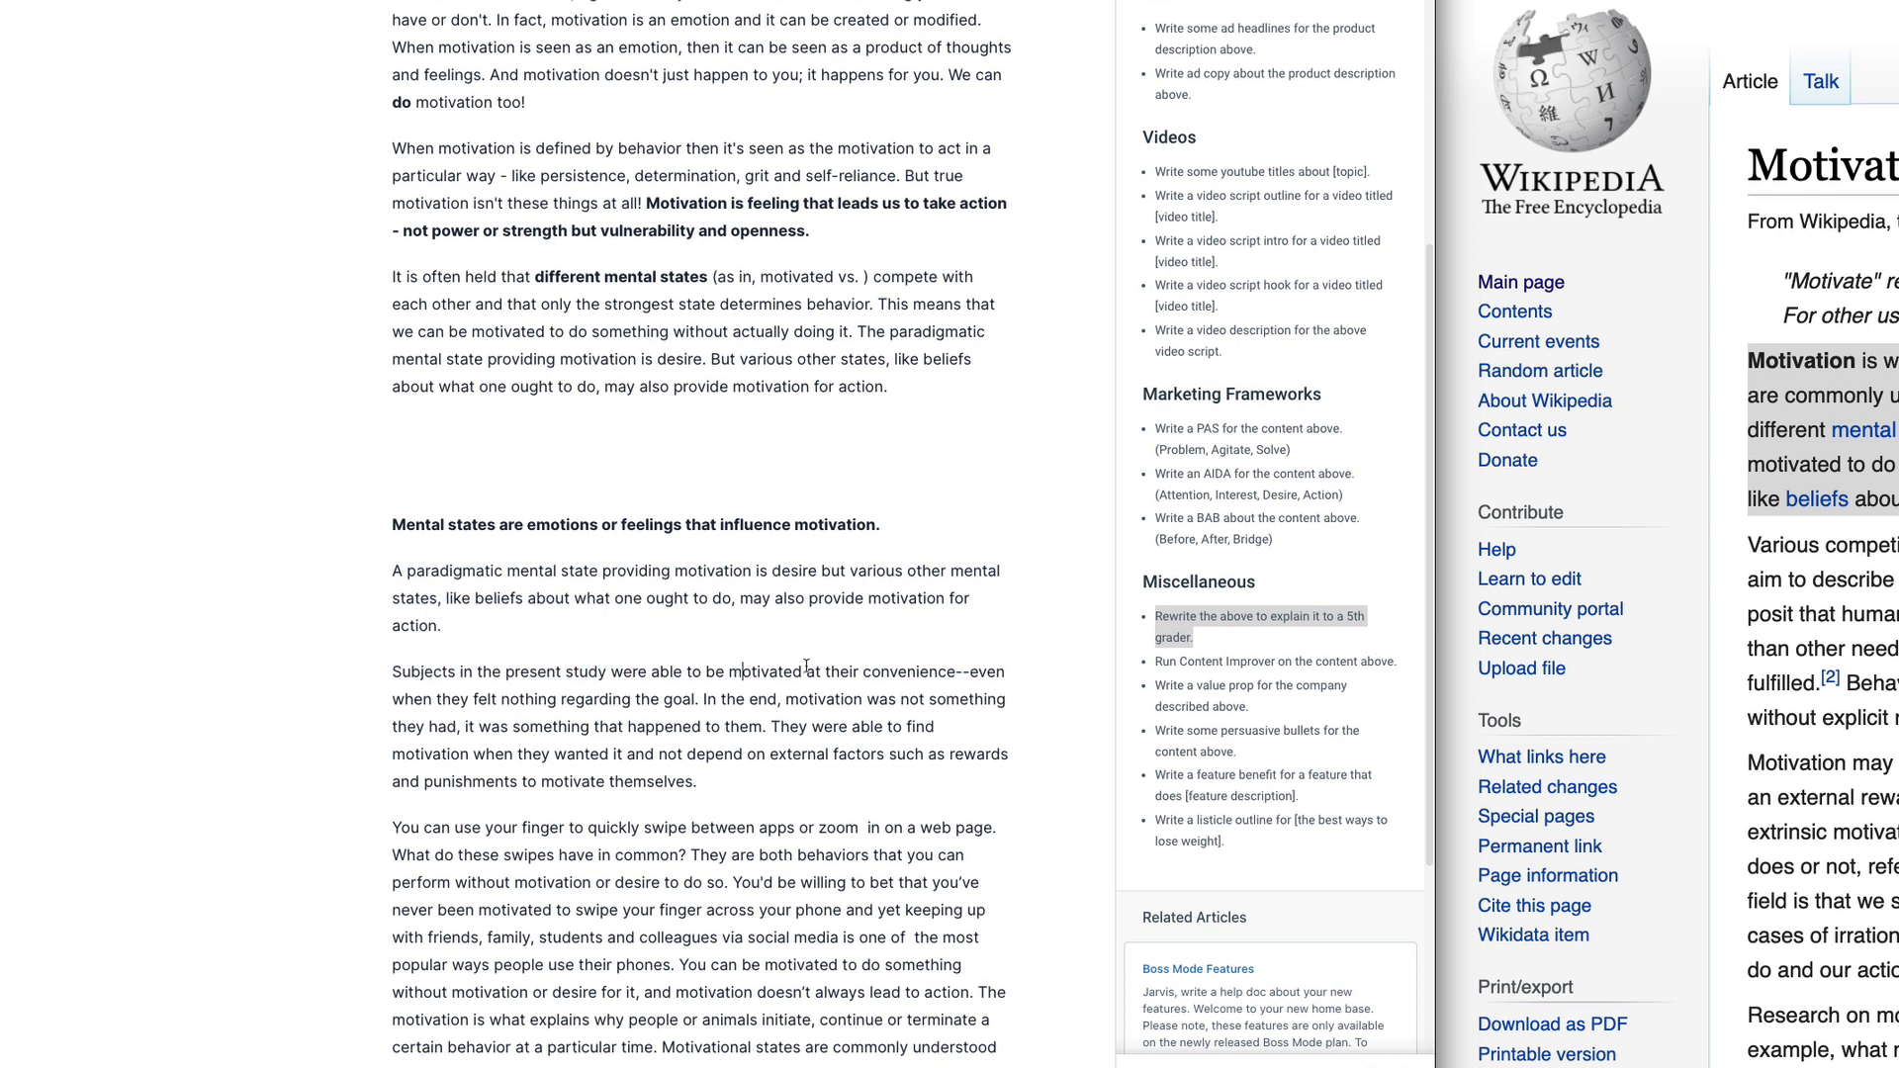
Step: In the "Subjects in the present study" paragraph, bold "motivation was not something they had" and "They were able to find motivation when they wanted it and not depend on external factors"
drag(469, 699, 787, 698)
click(826, 699)
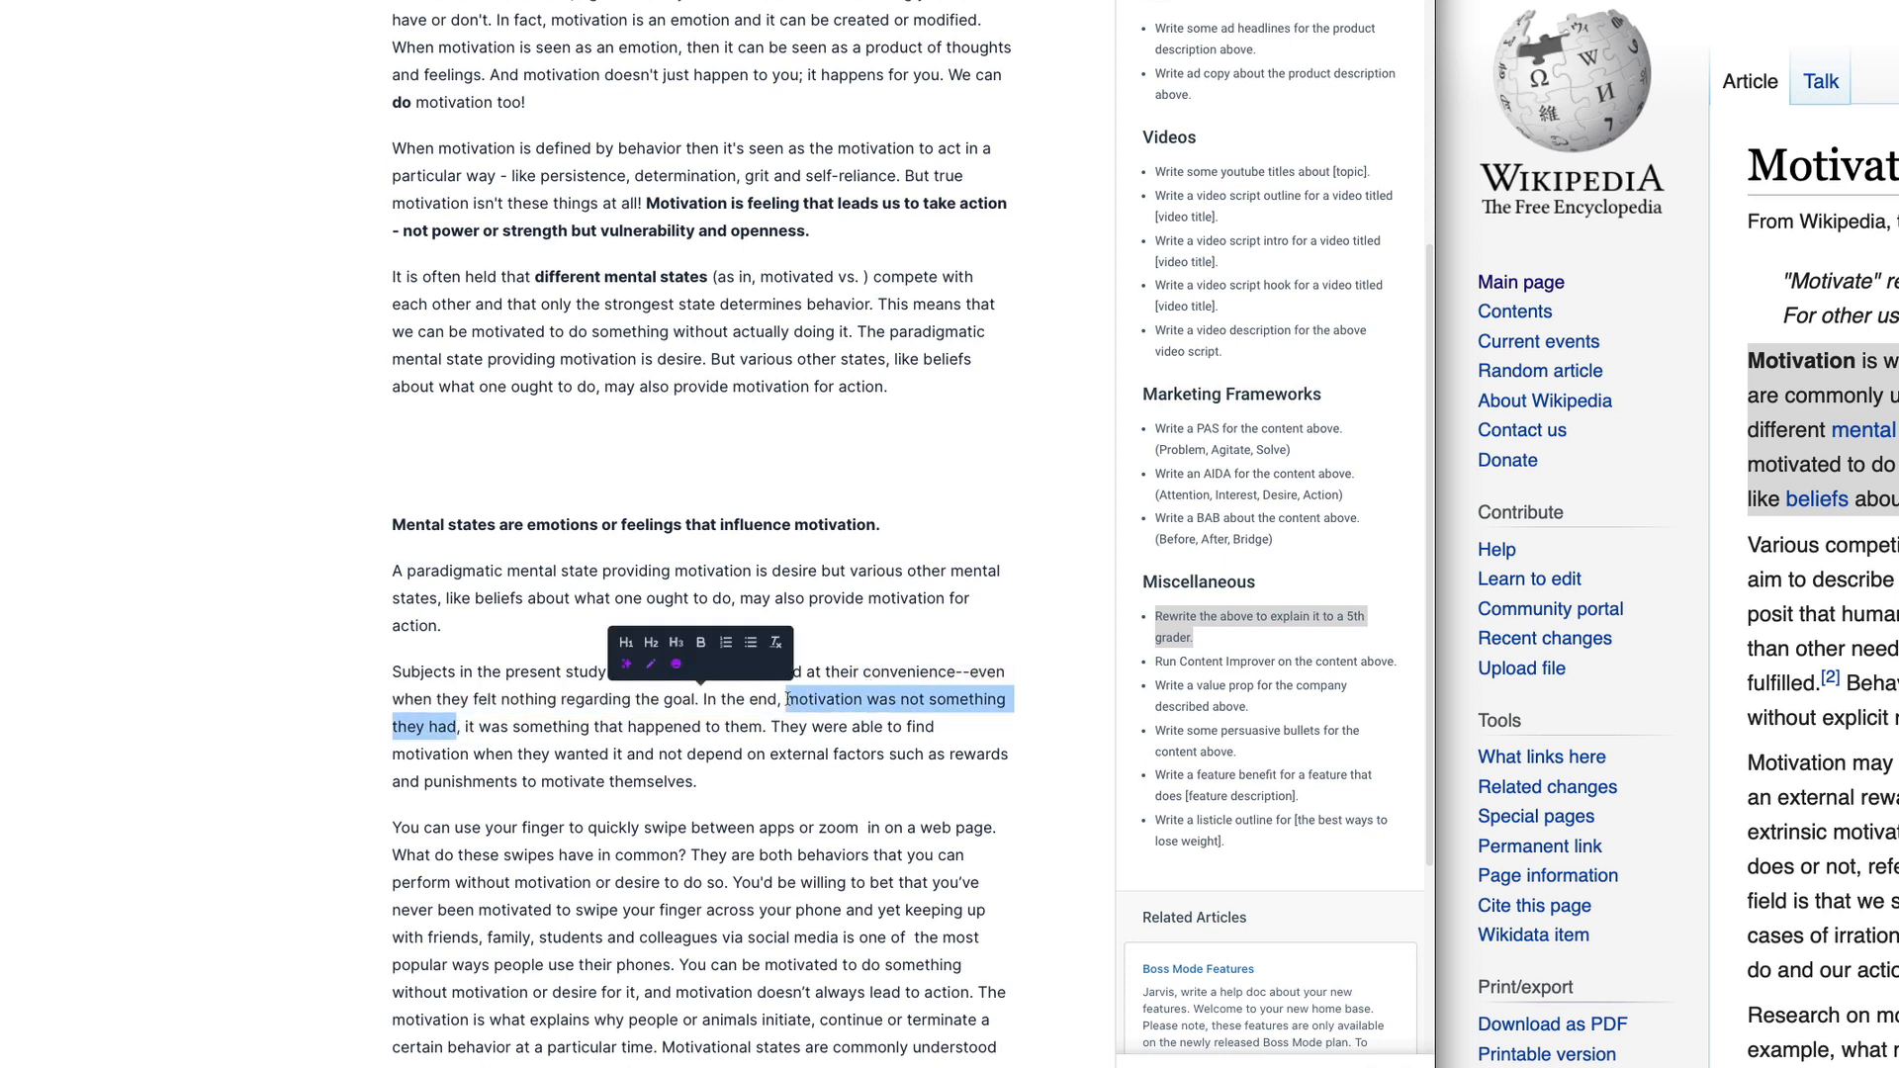
key(ctrl+b)
drag(566, 728, 915, 746)
key(Right)
key(ctrl+b)
click(792, 780)
Step: Bold "paradigmatic mental state" in the generated paragraph about desire and beliefs
drag(394, 571, 557, 576)
click(557, 576)
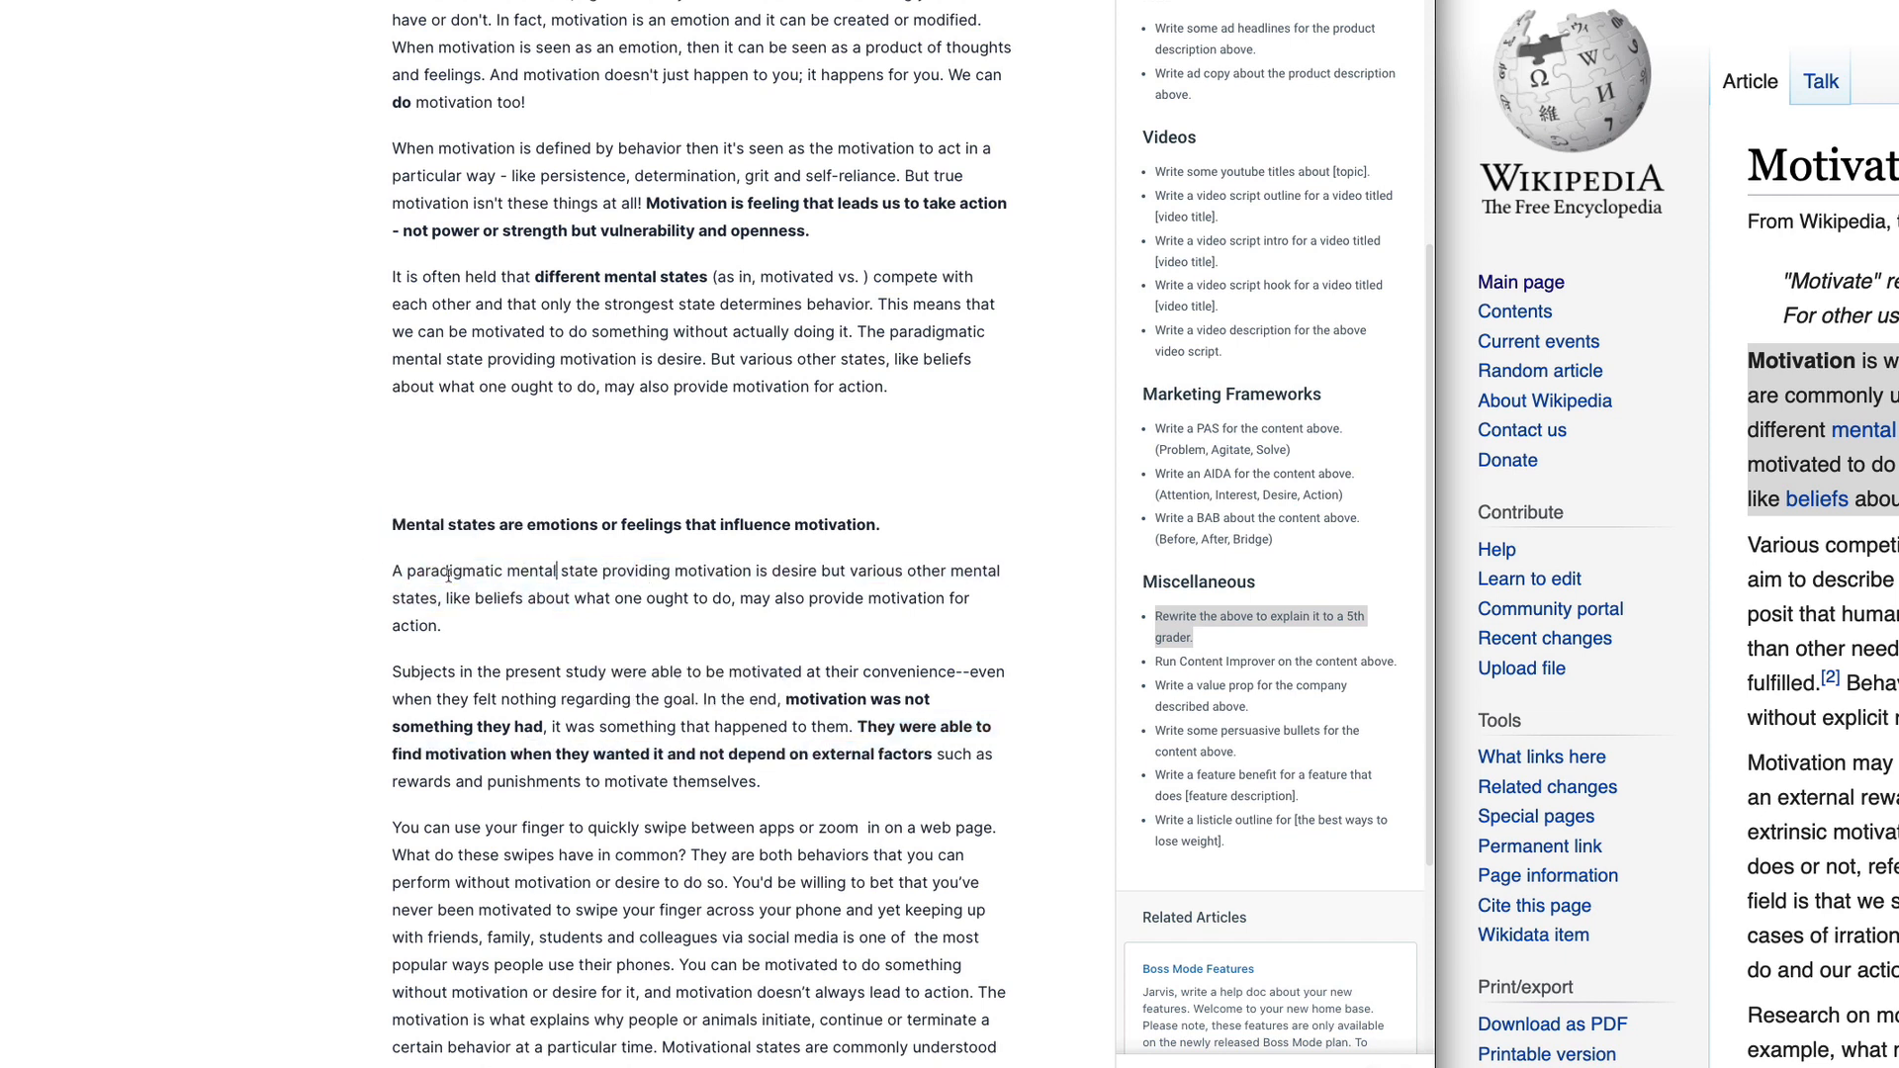
drag(402, 572, 599, 571)
key(ctrl+b)
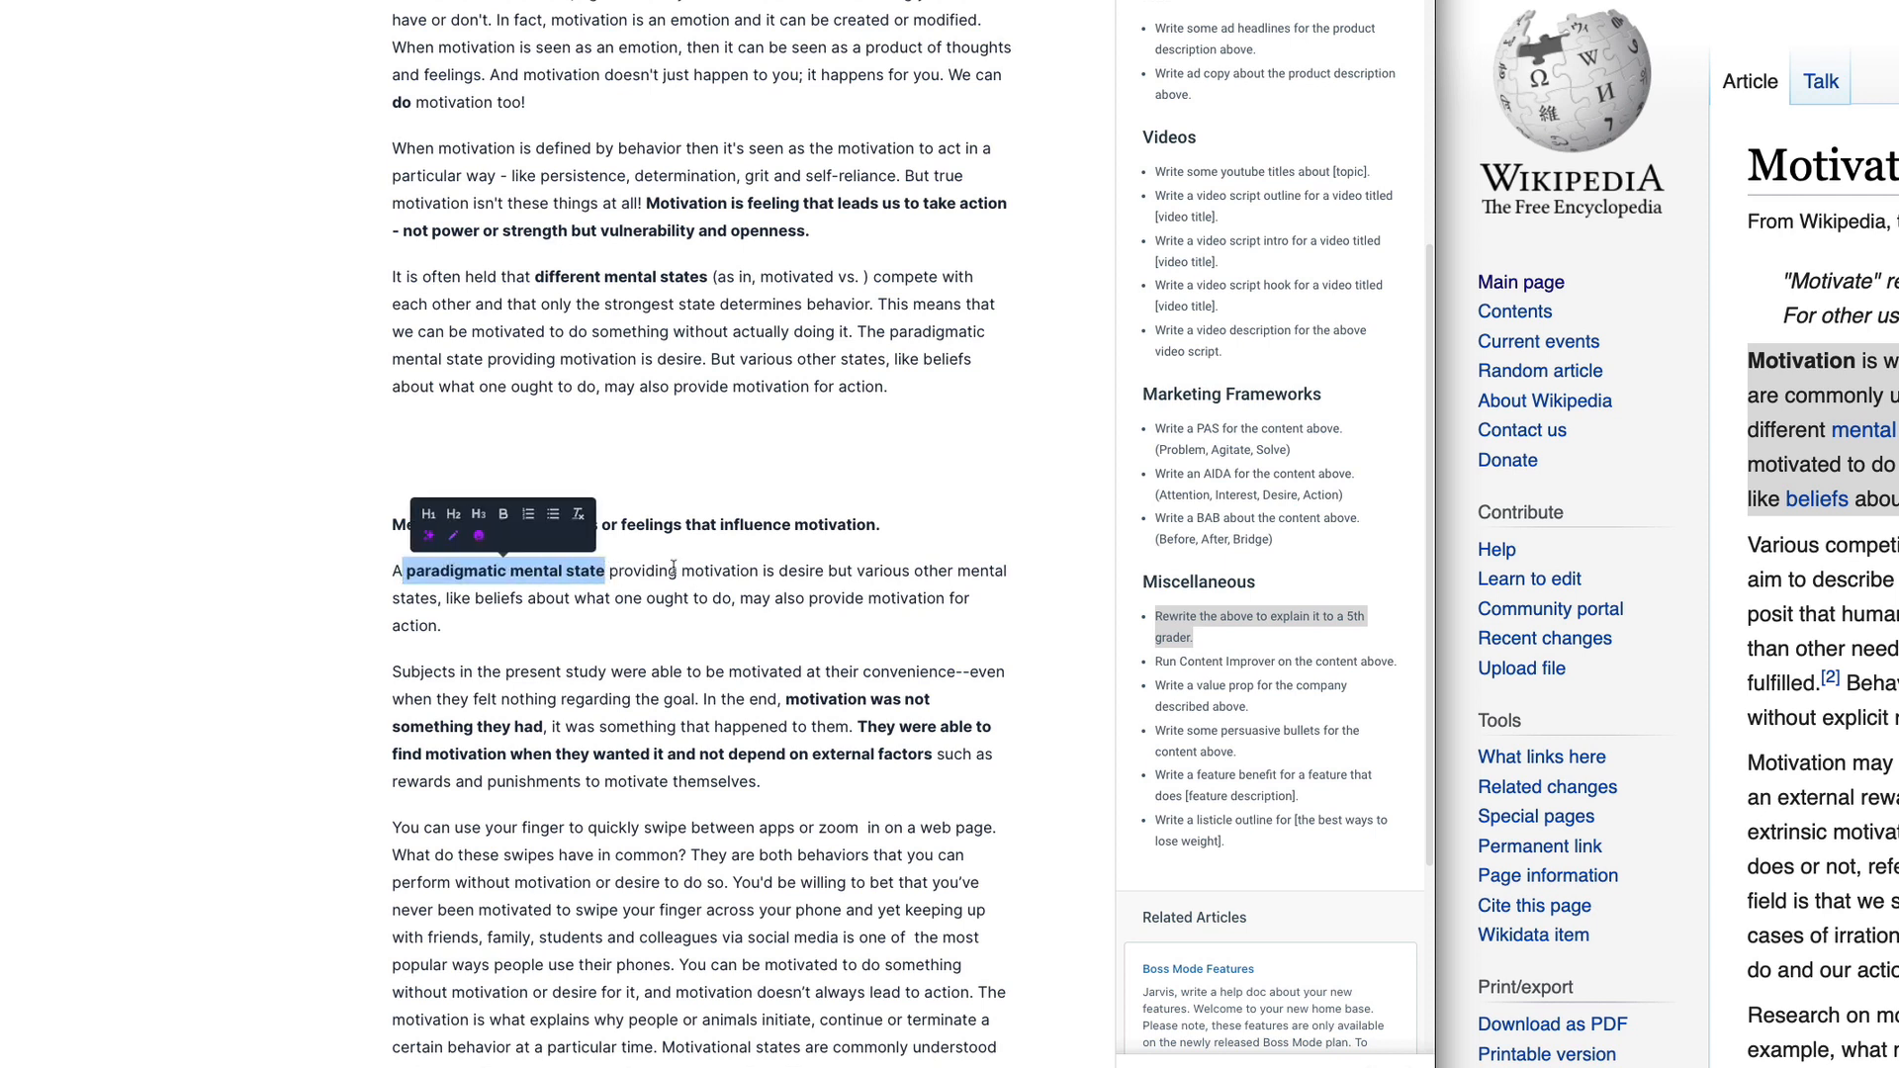
Step: Try replacing "providing" with "provides" in the "paradigmatic mental state" sentence, and undo the replacement
double_click(673, 572)
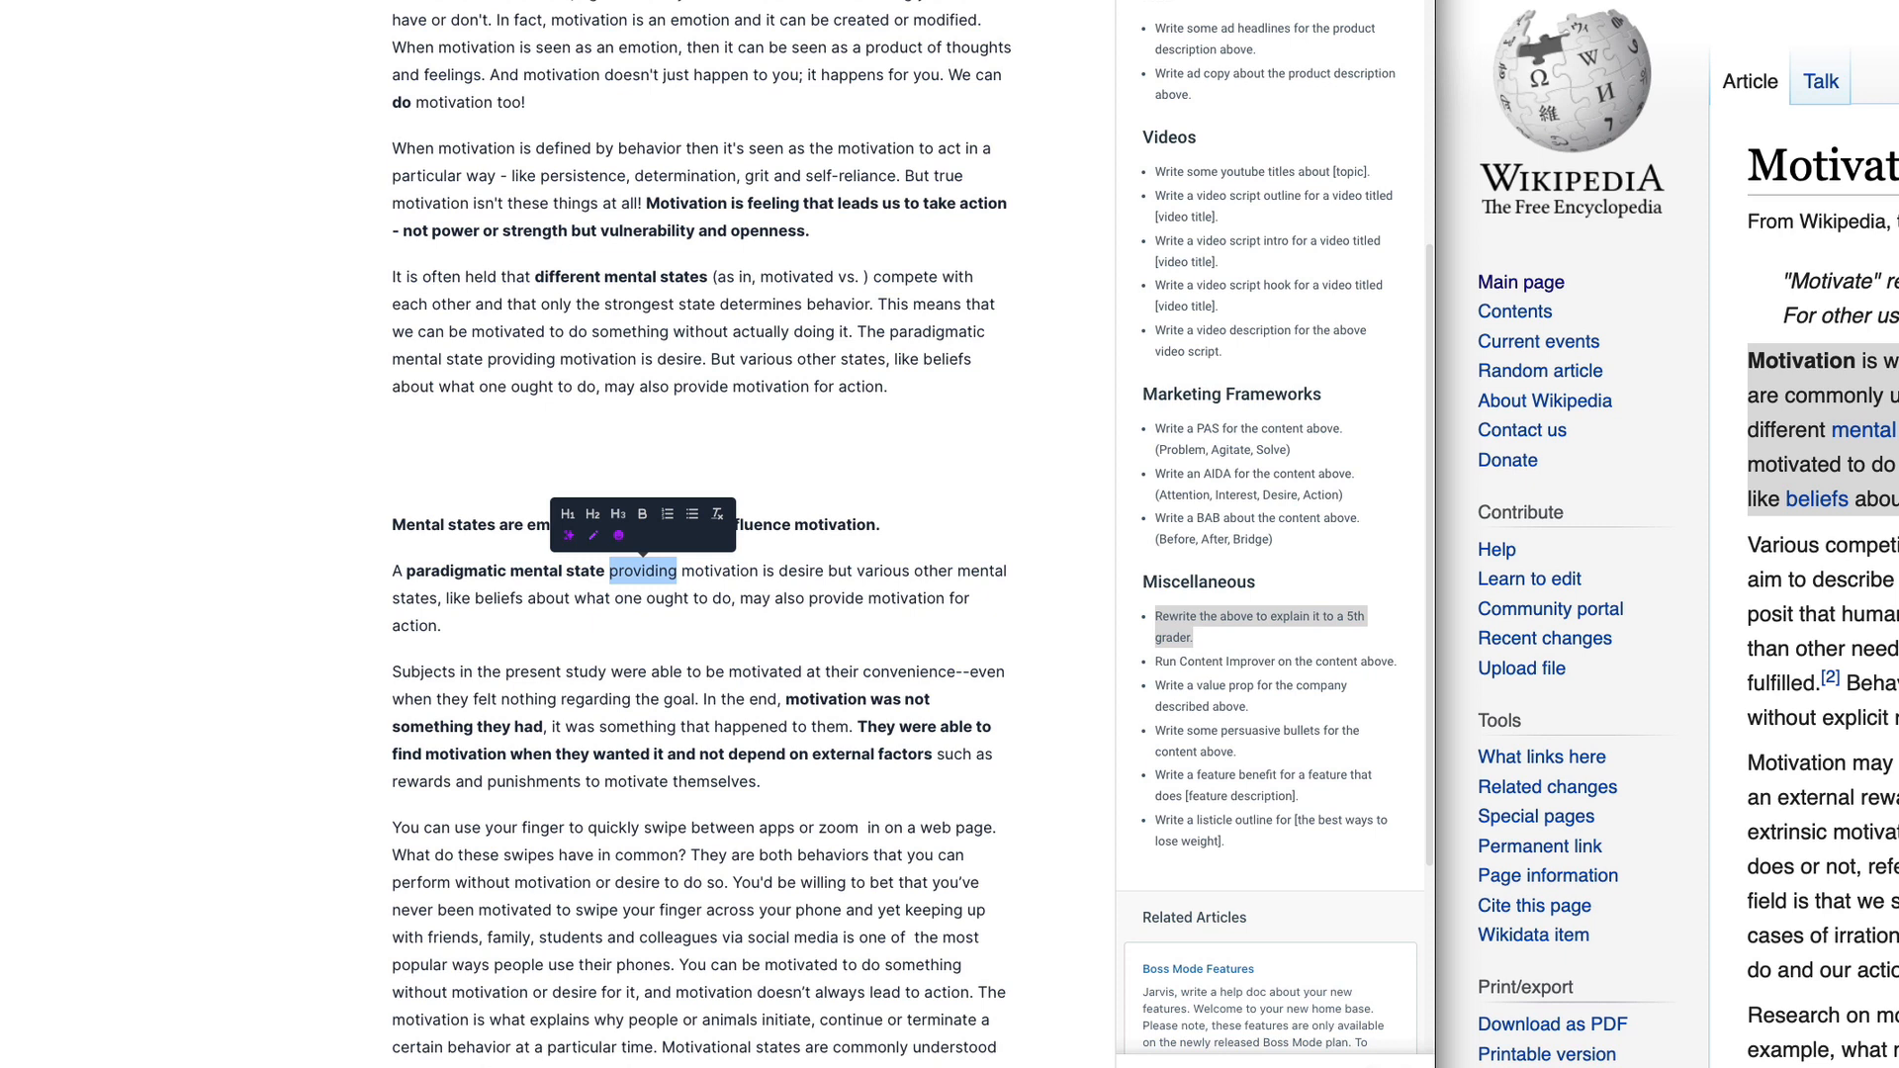
text(provides)
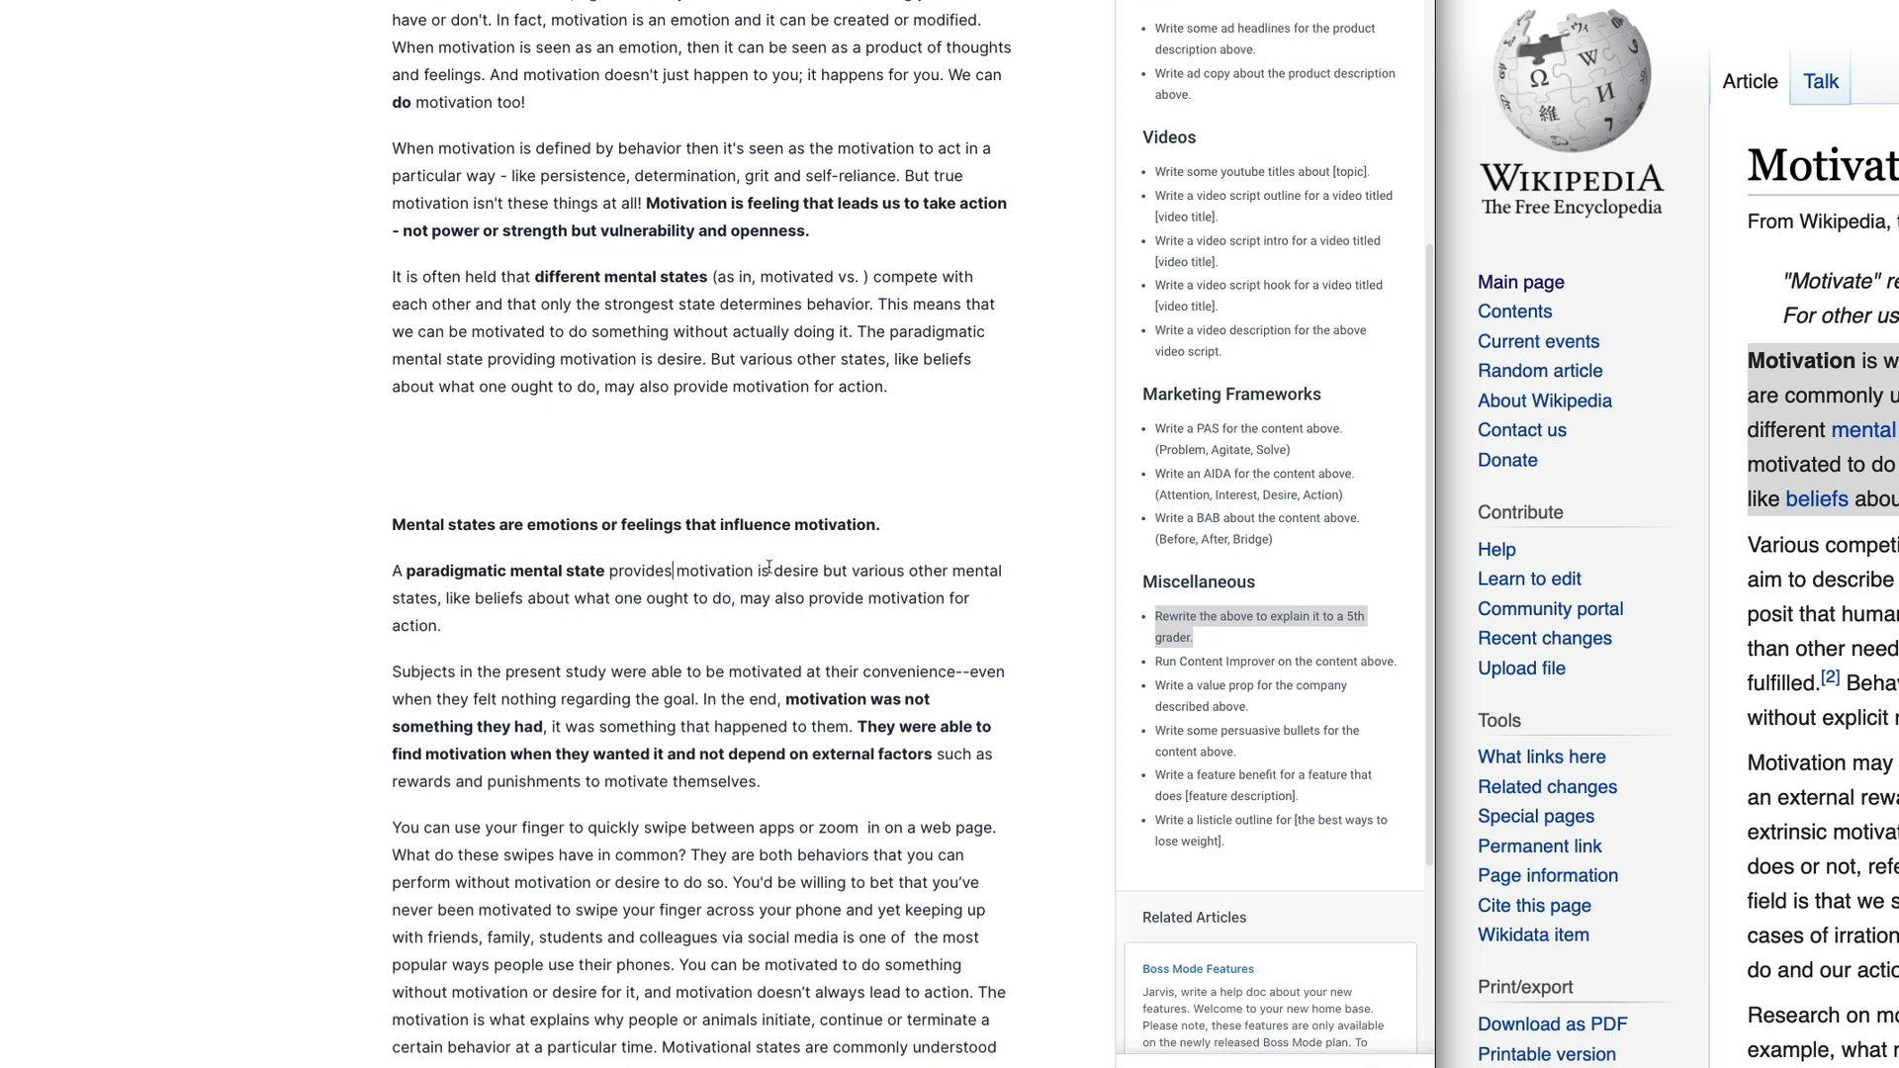
key(ctrl+z)
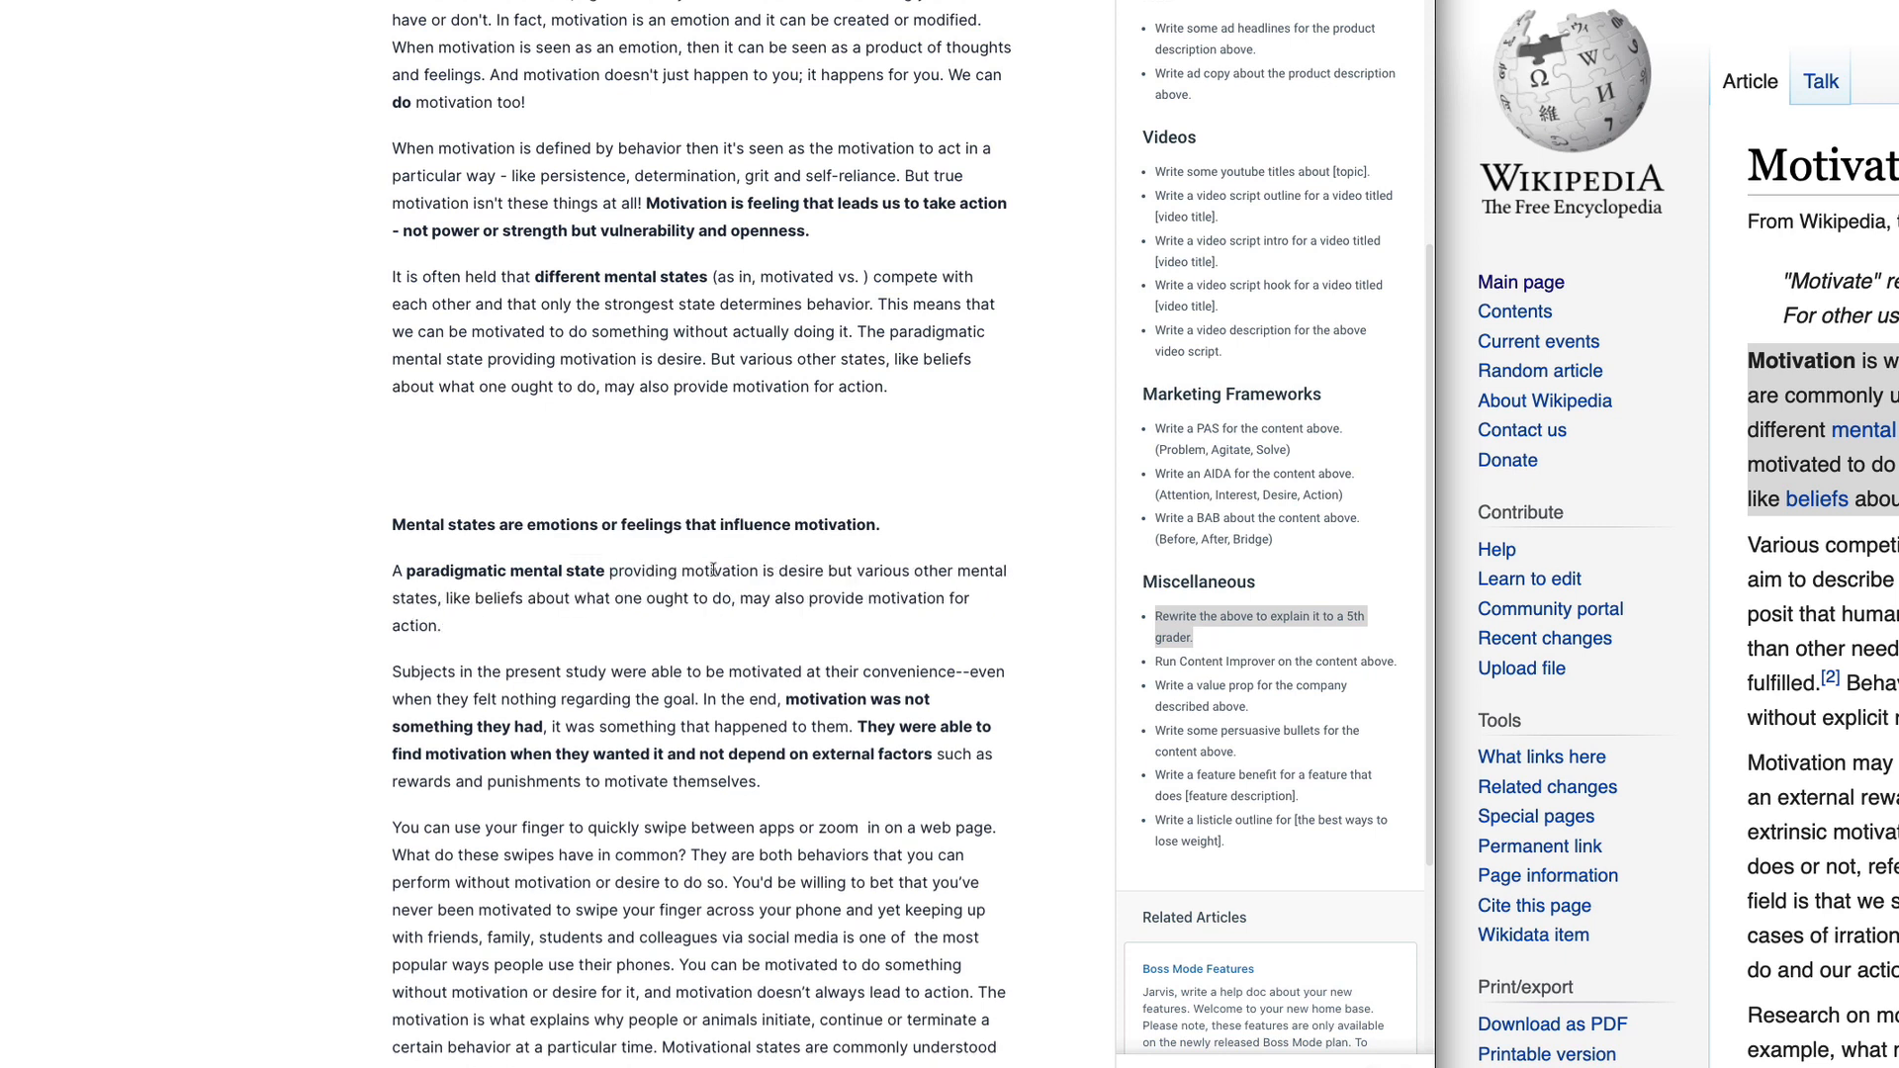
drag(779, 571, 558, 597)
click(556, 594)
Step: Delete the generated mental states definition and "paradigmatic mental state" paragraph together with the empty lines above them
triple_click(379, 575)
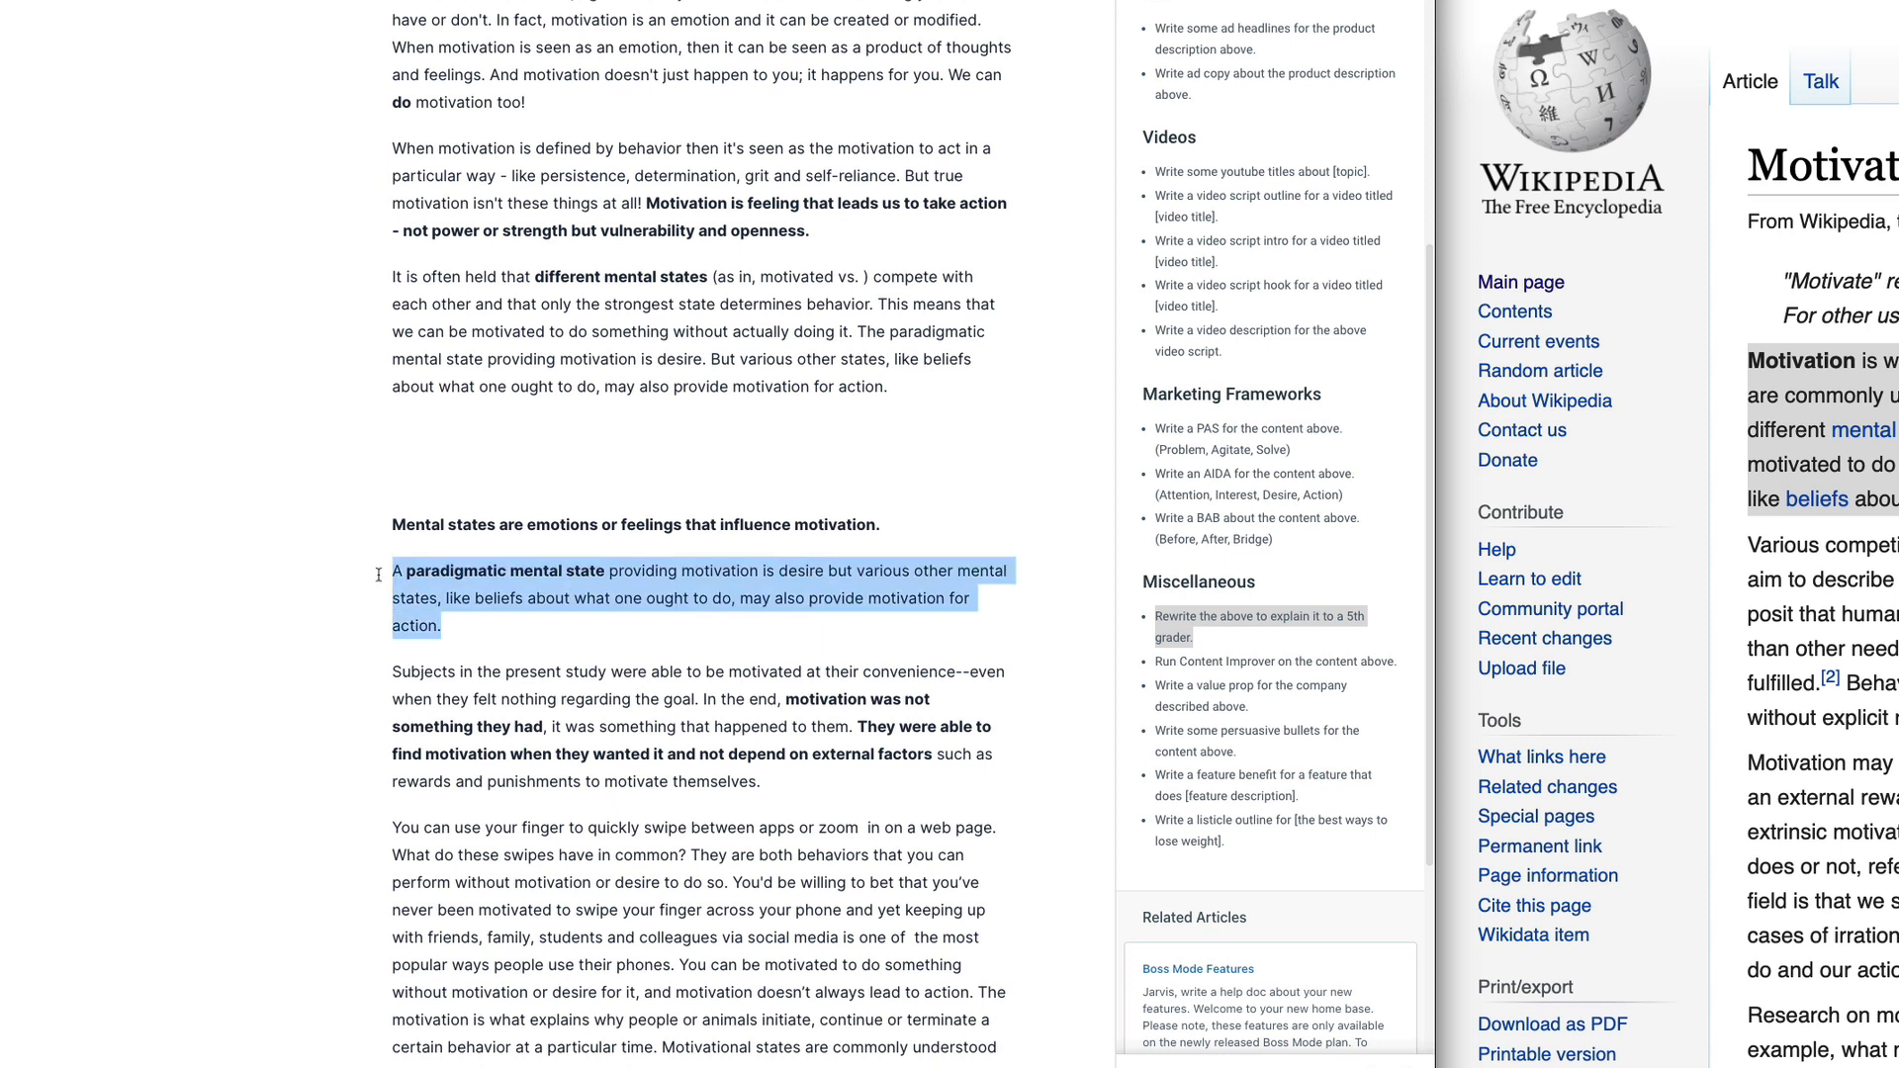
drag(379, 575, 359, 424)
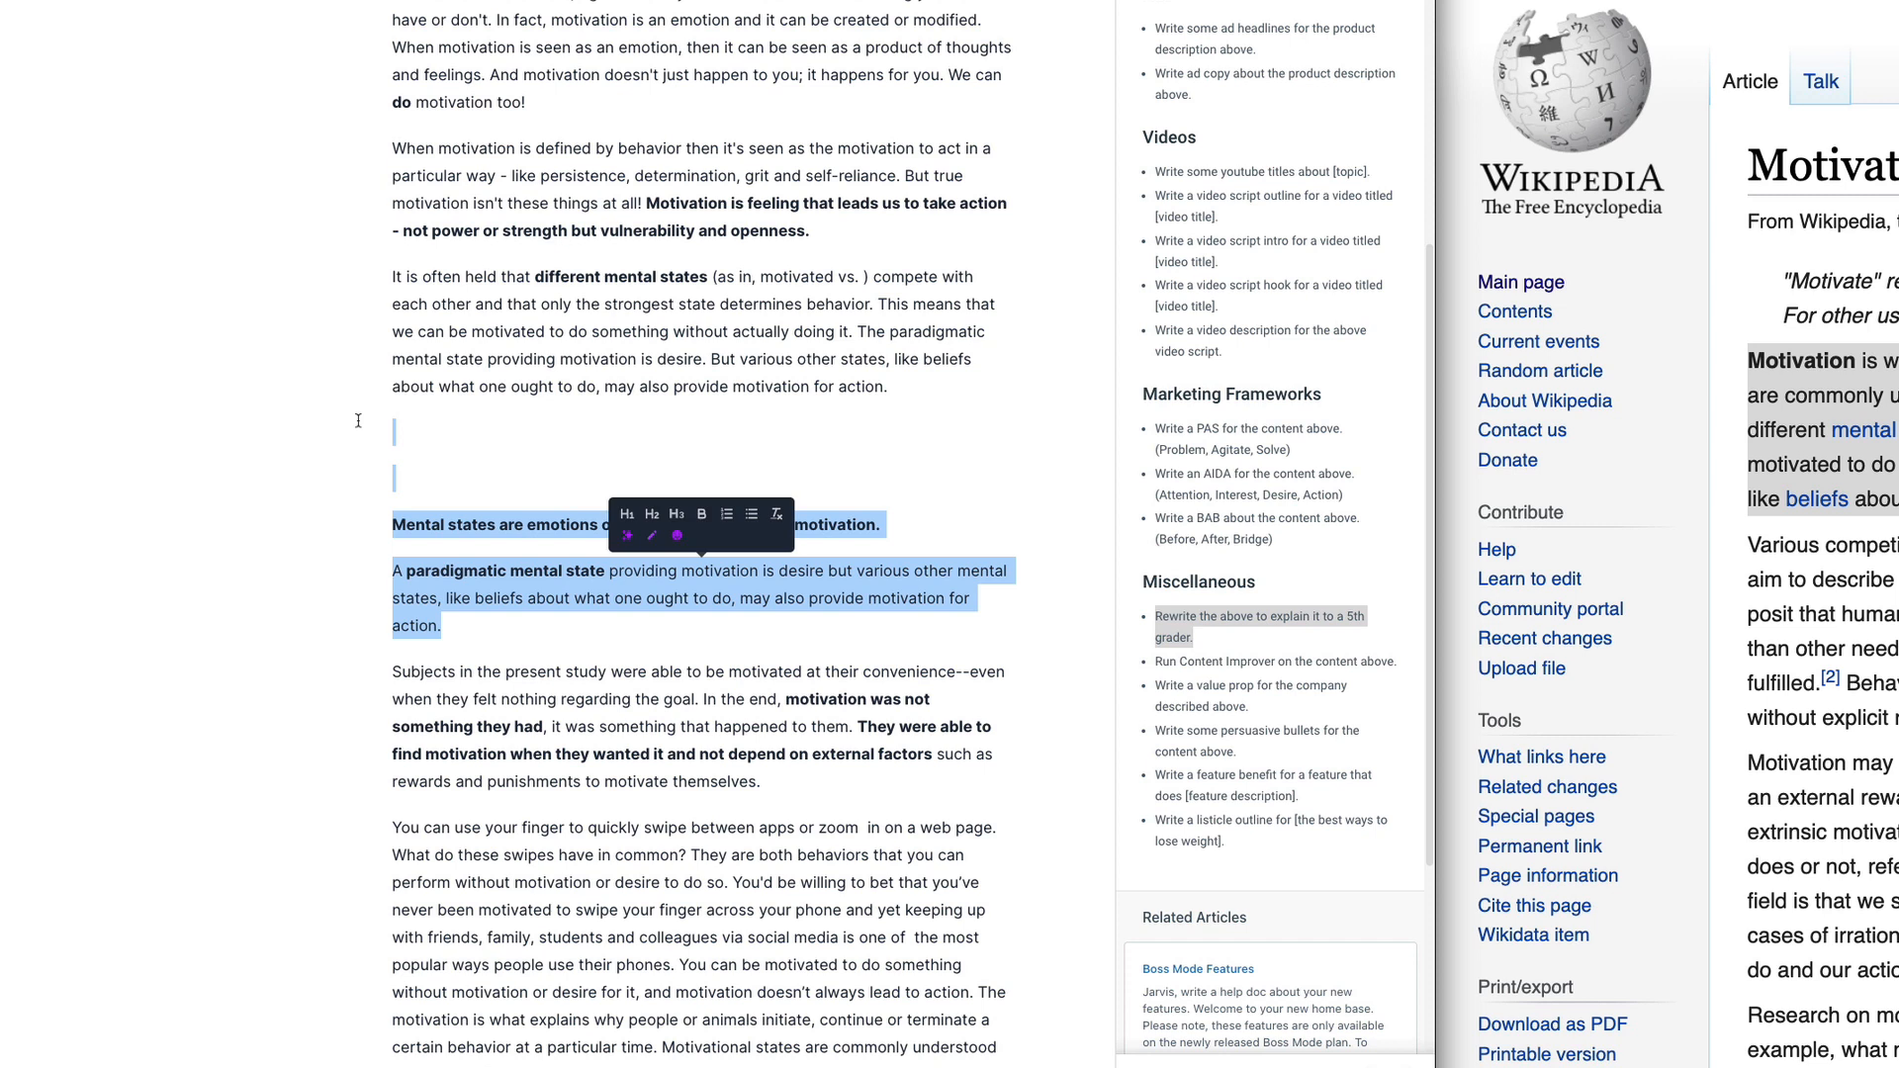
key(BackSpace)
scroll(531, 648, up, 3)
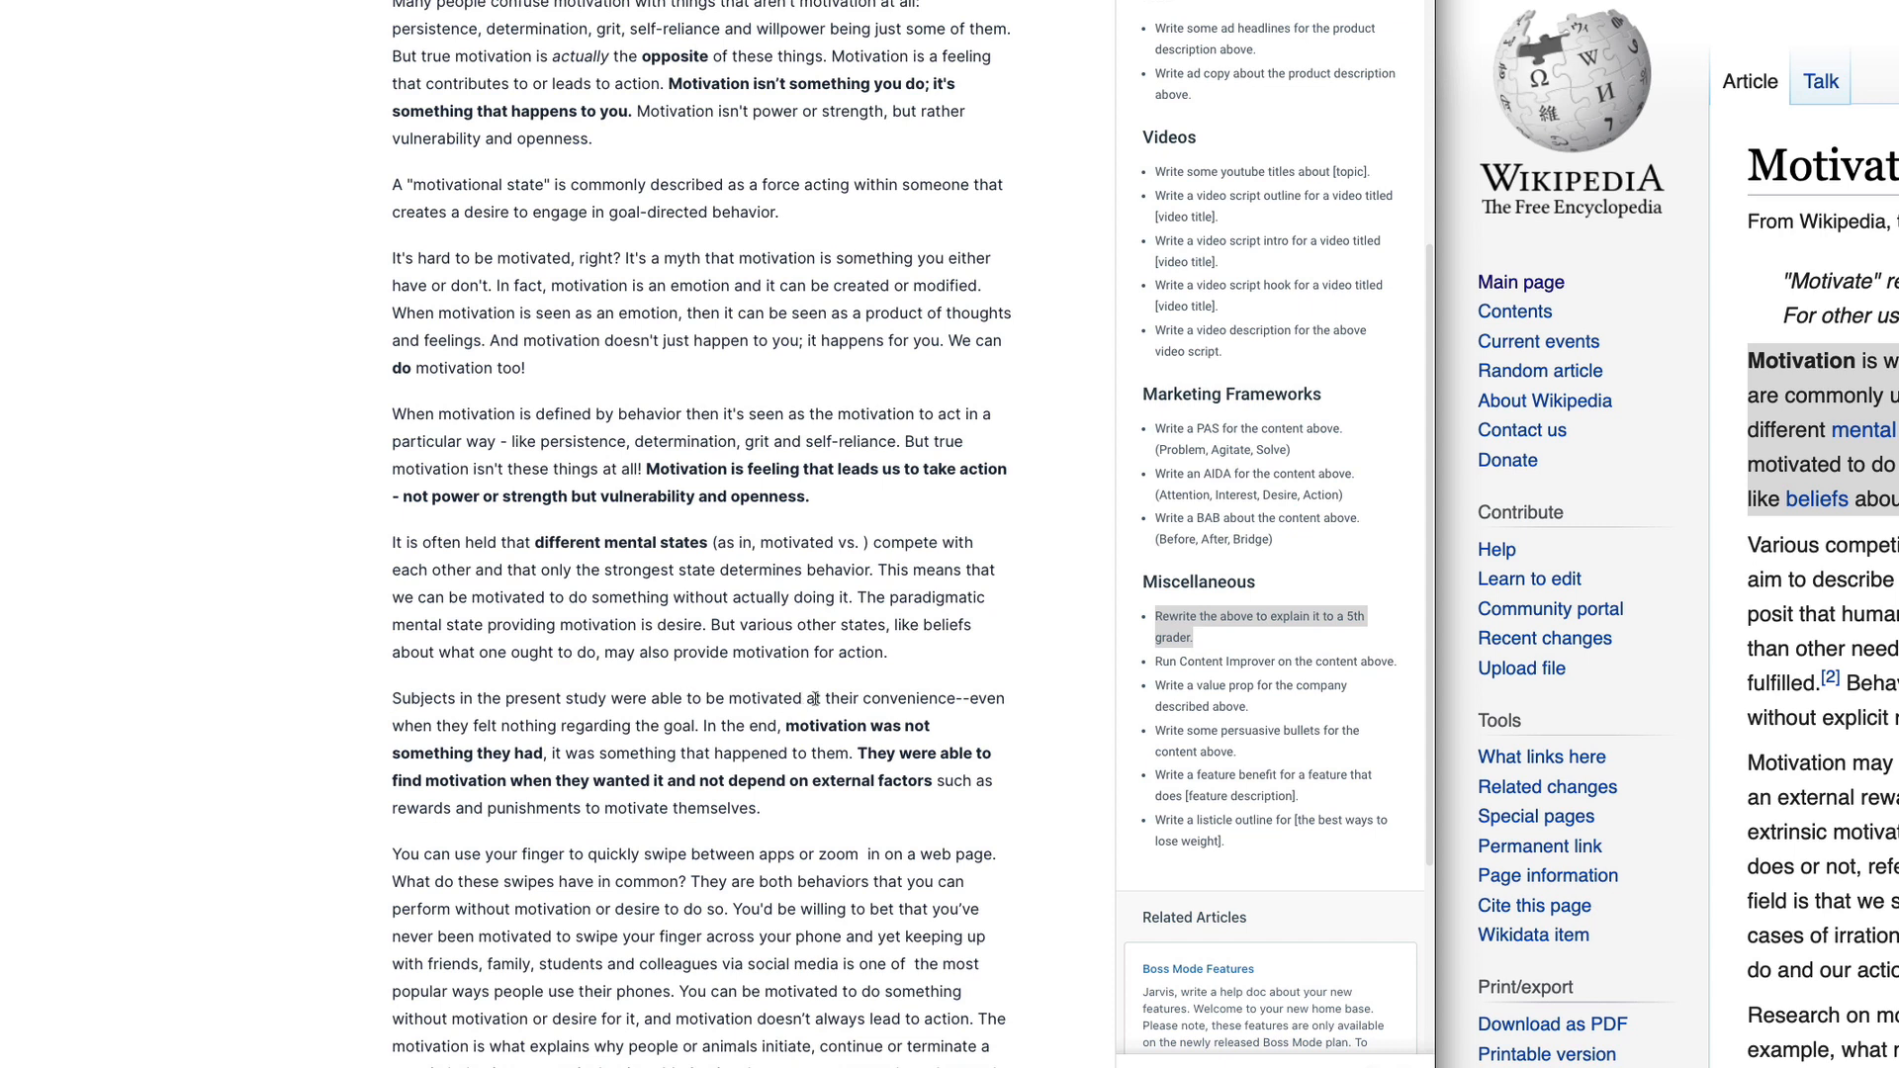
Step: Underline "at their convenience" in the "Subjects in the present study" paragraph
drag(804, 699, 970, 709)
key(ctrl+u)
click(988, 737)
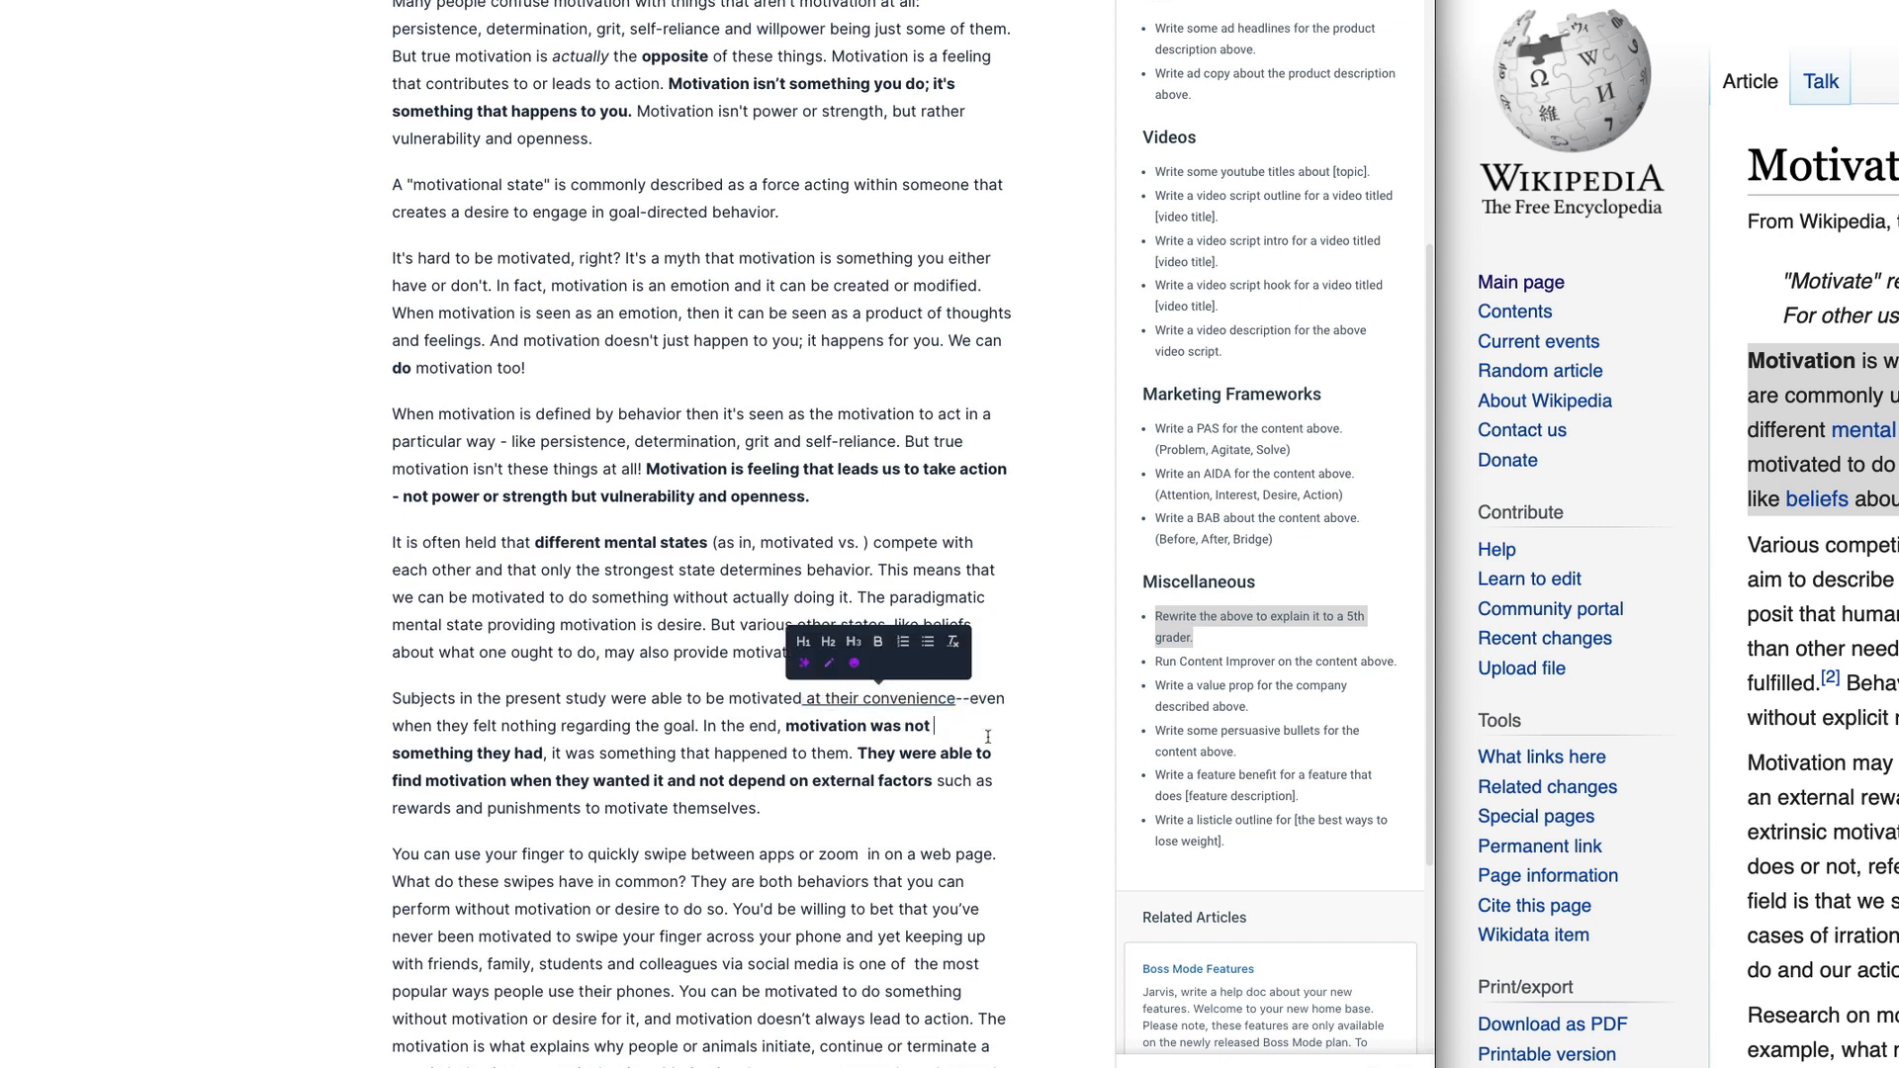
drag(405, 726, 820, 718)
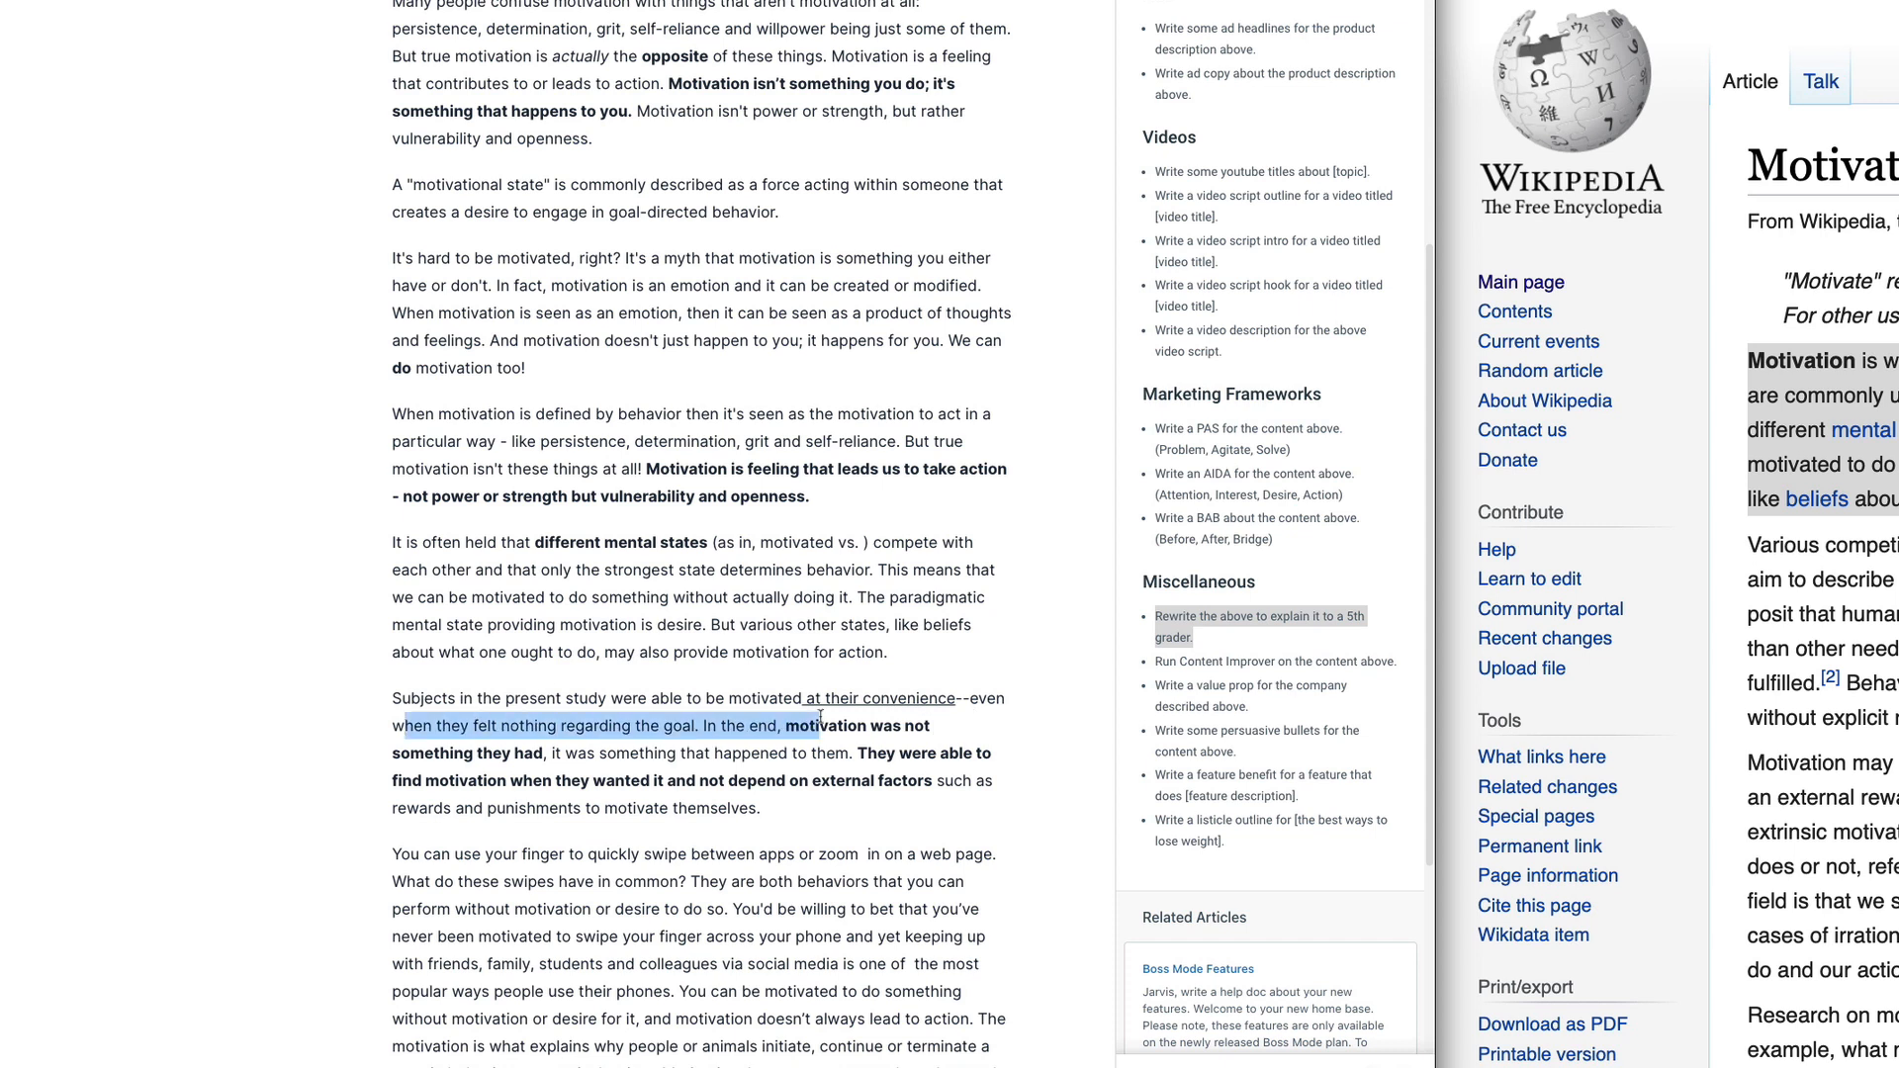
click(648, 776)
Step: Complete the parenthetical after "different mental states" by adding "confused" after "motivated vs."
drag(393, 542, 854, 540)
click(854, 539)
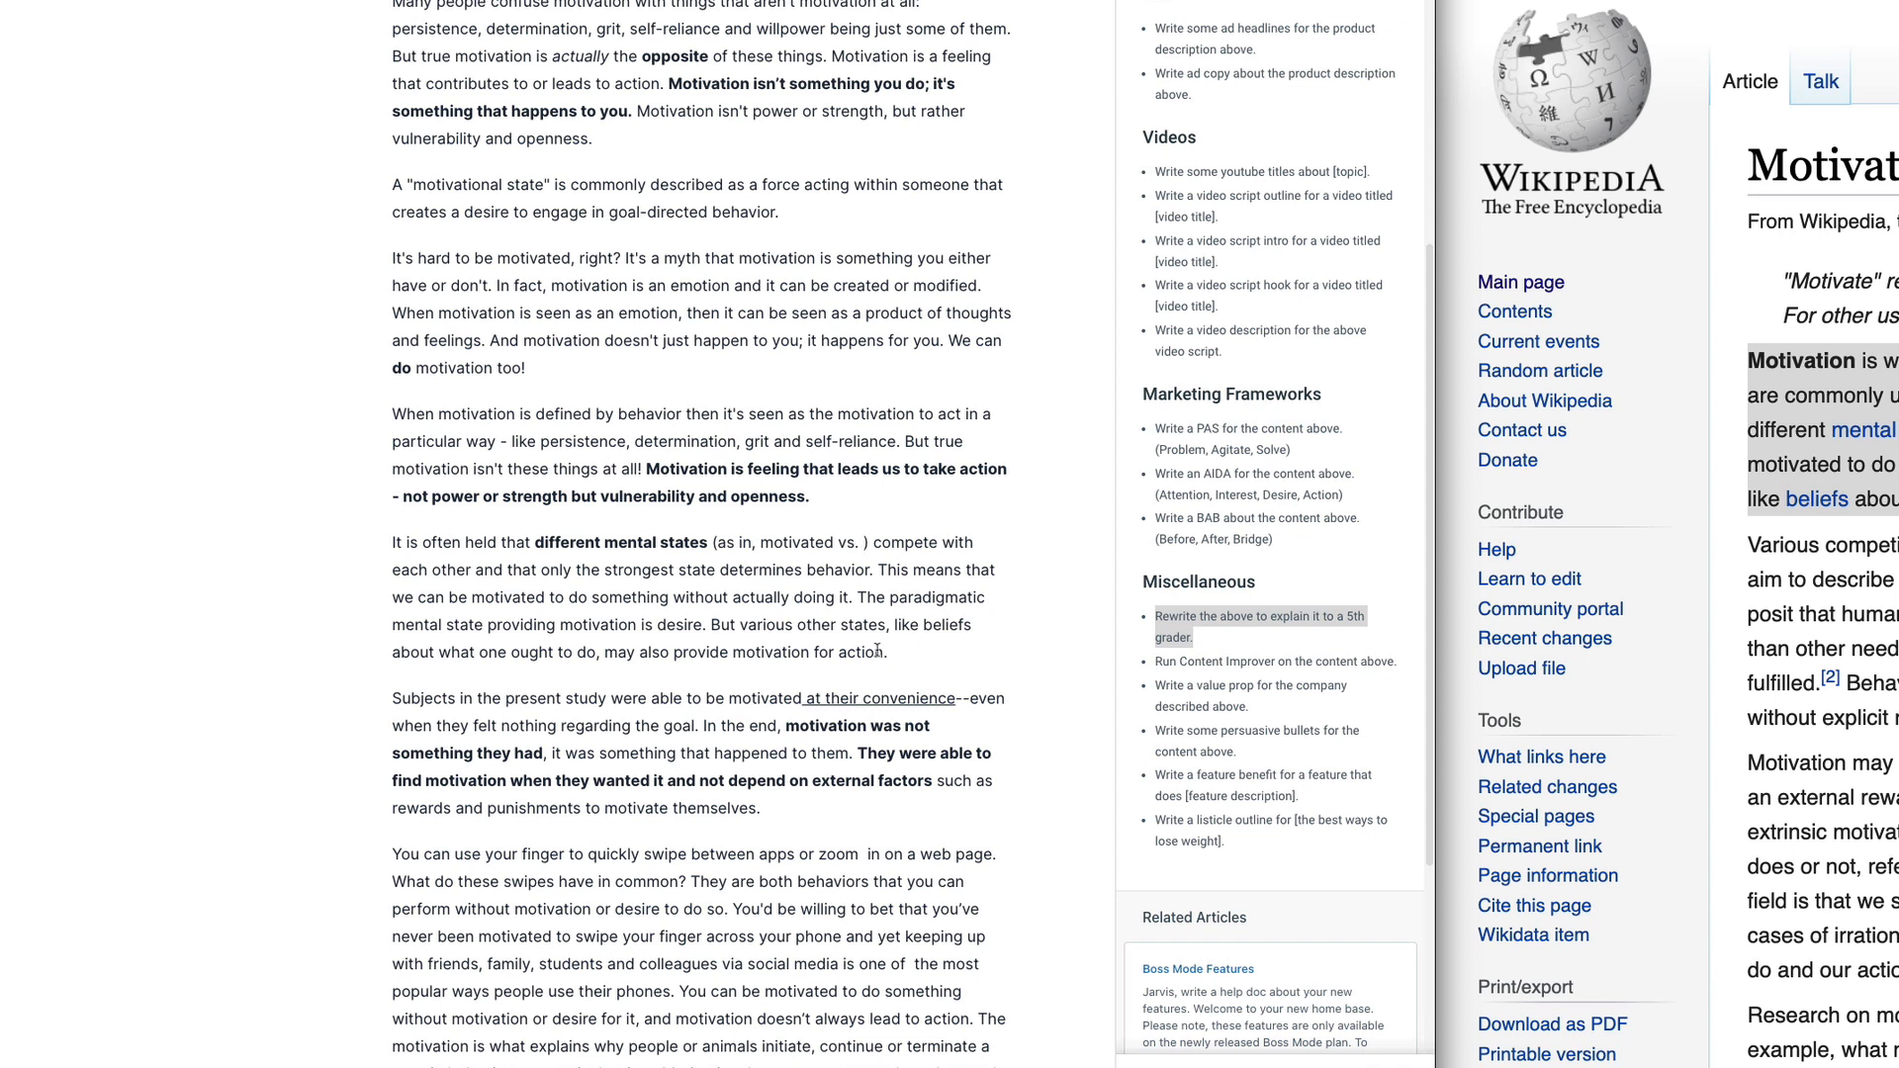
text(confused)
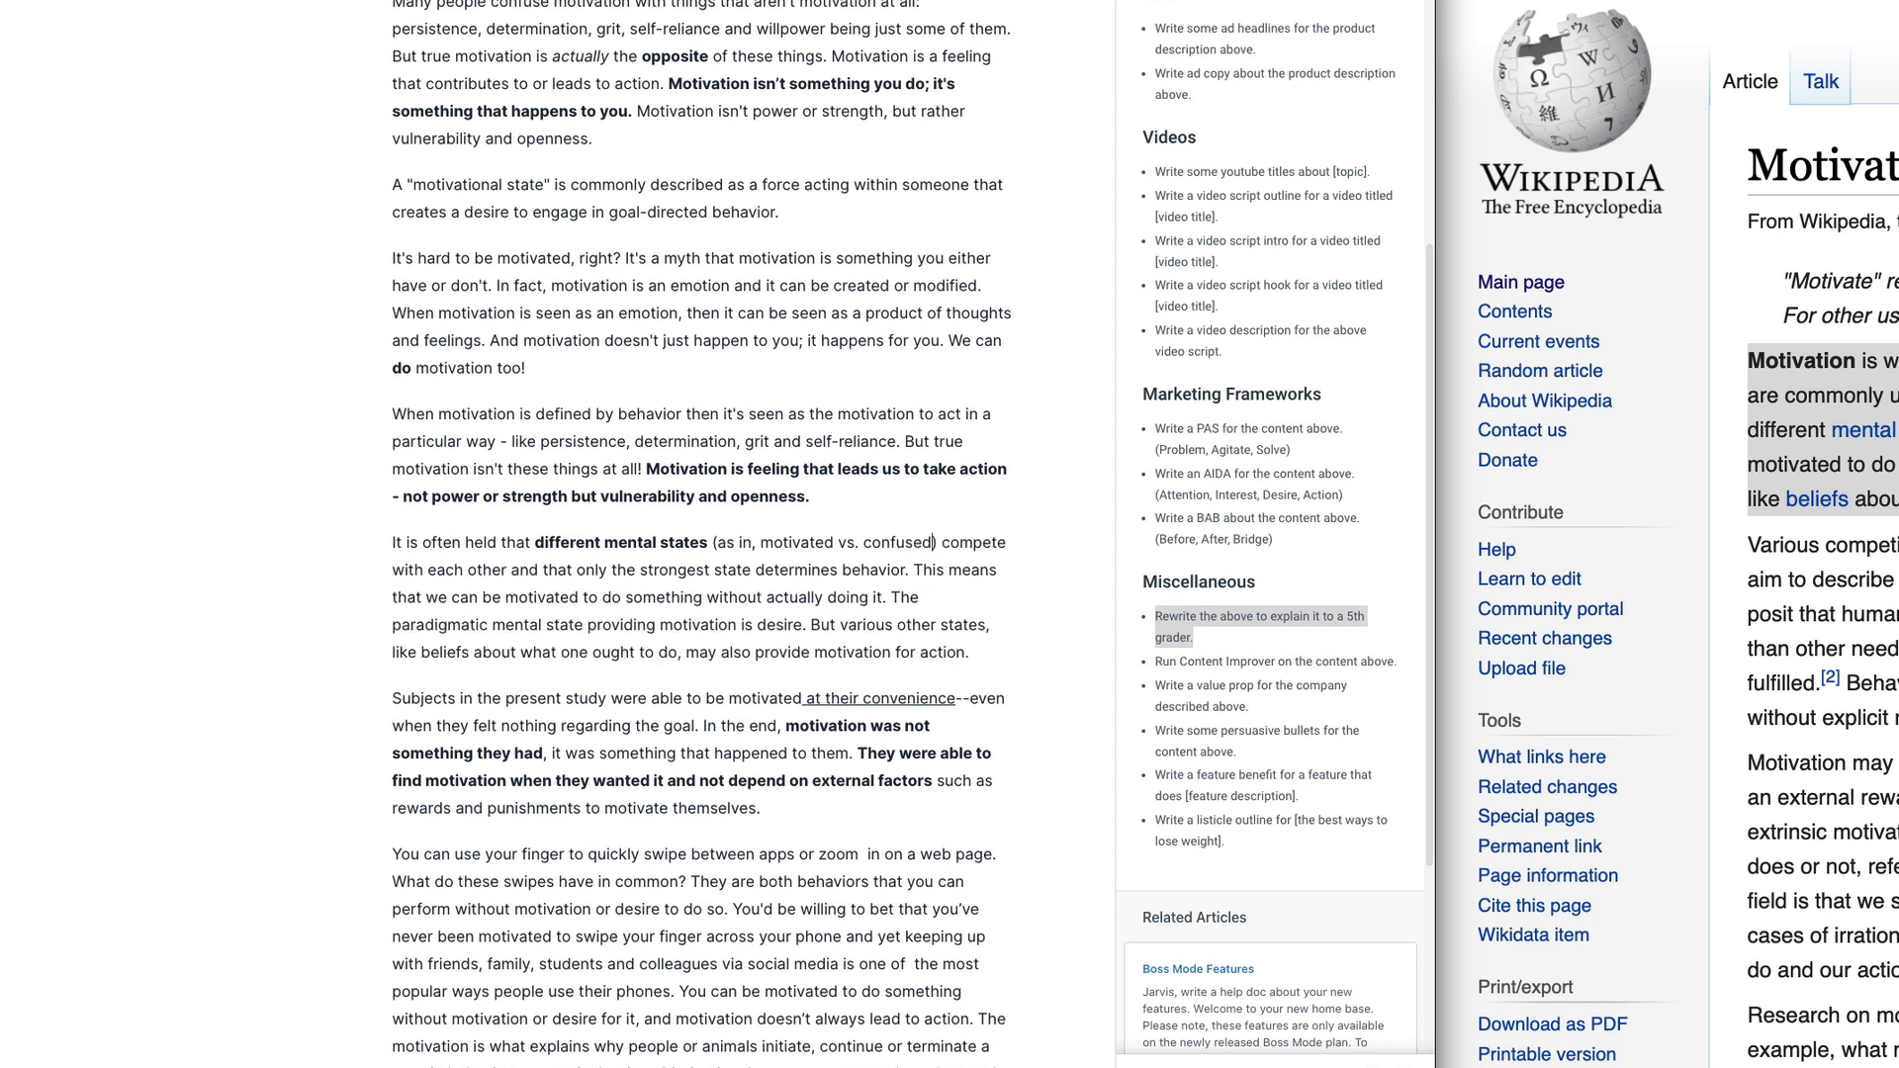
Step: Bring the Wikipedia browser window into view and look up "wikipedia mental states" in a new tab
drag(1898, 0, 294, 46)
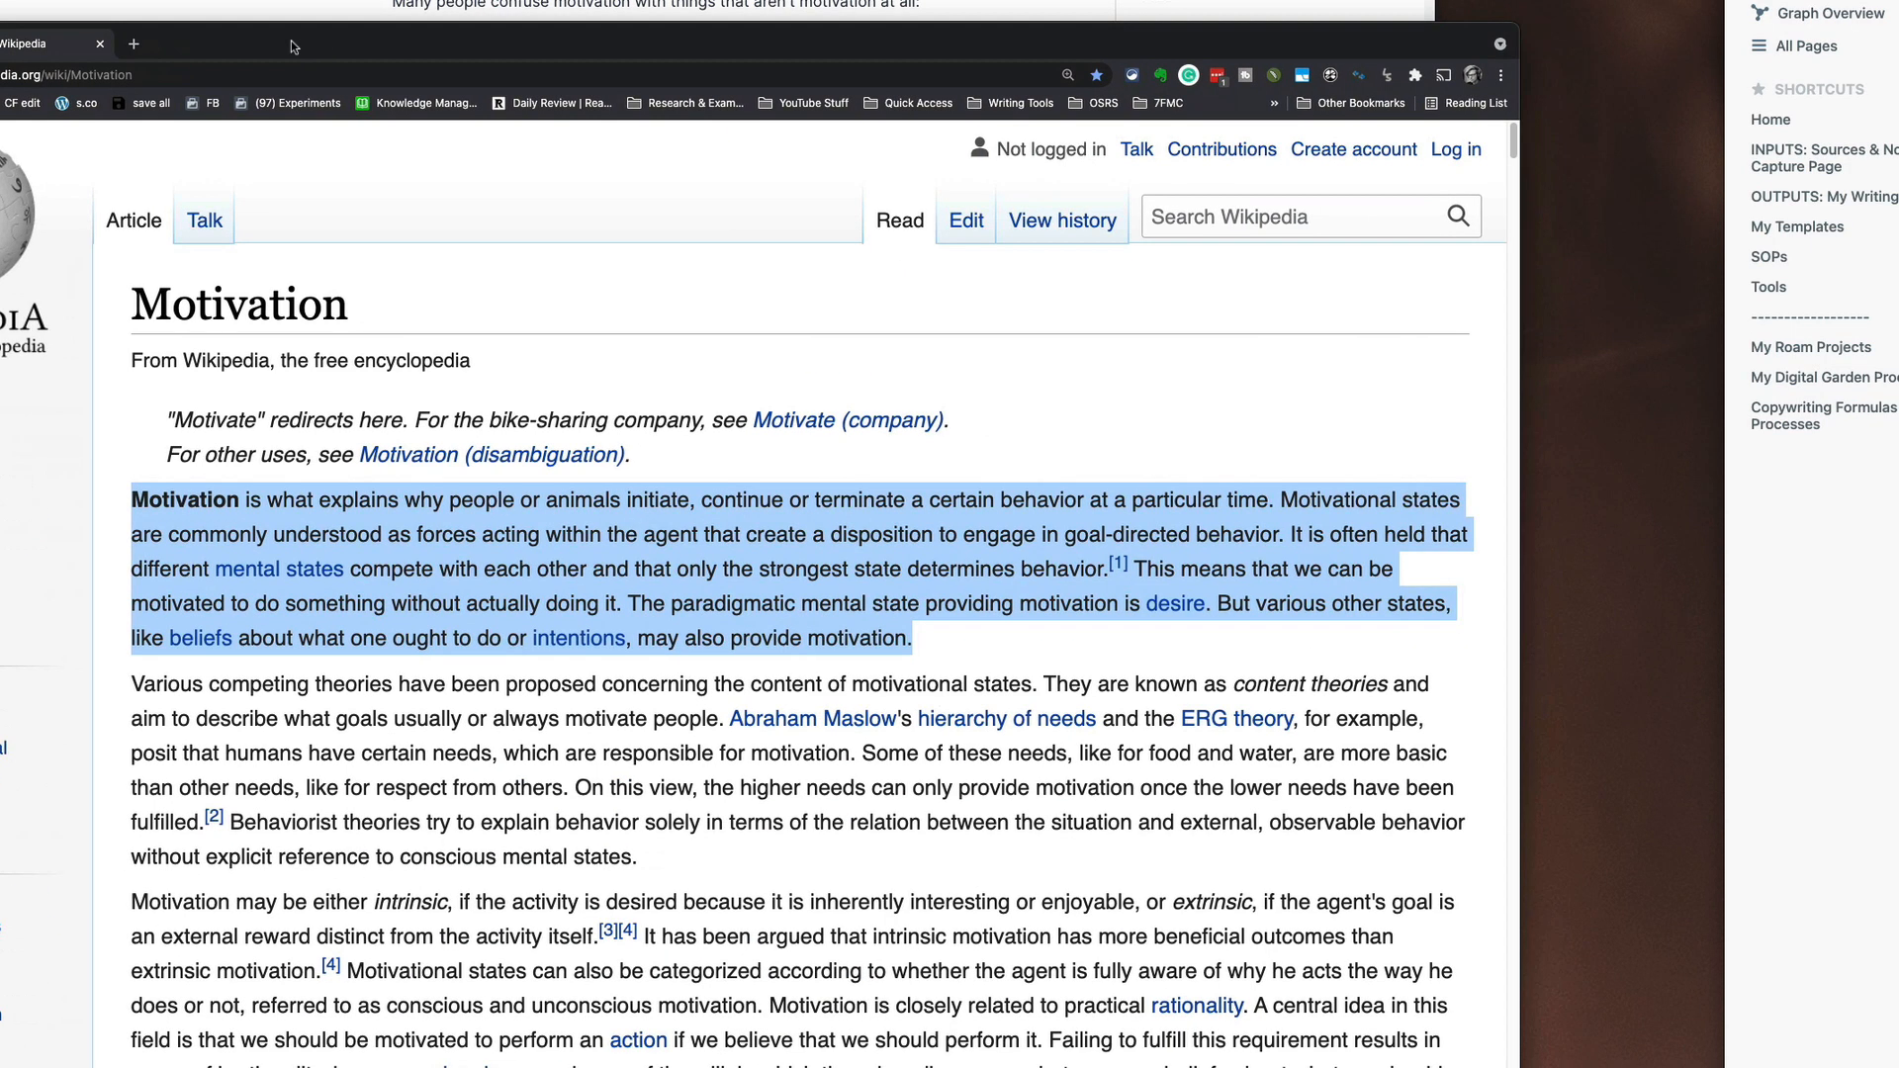
click(136, 49)
text(wikipedia mental states)
key(Return)
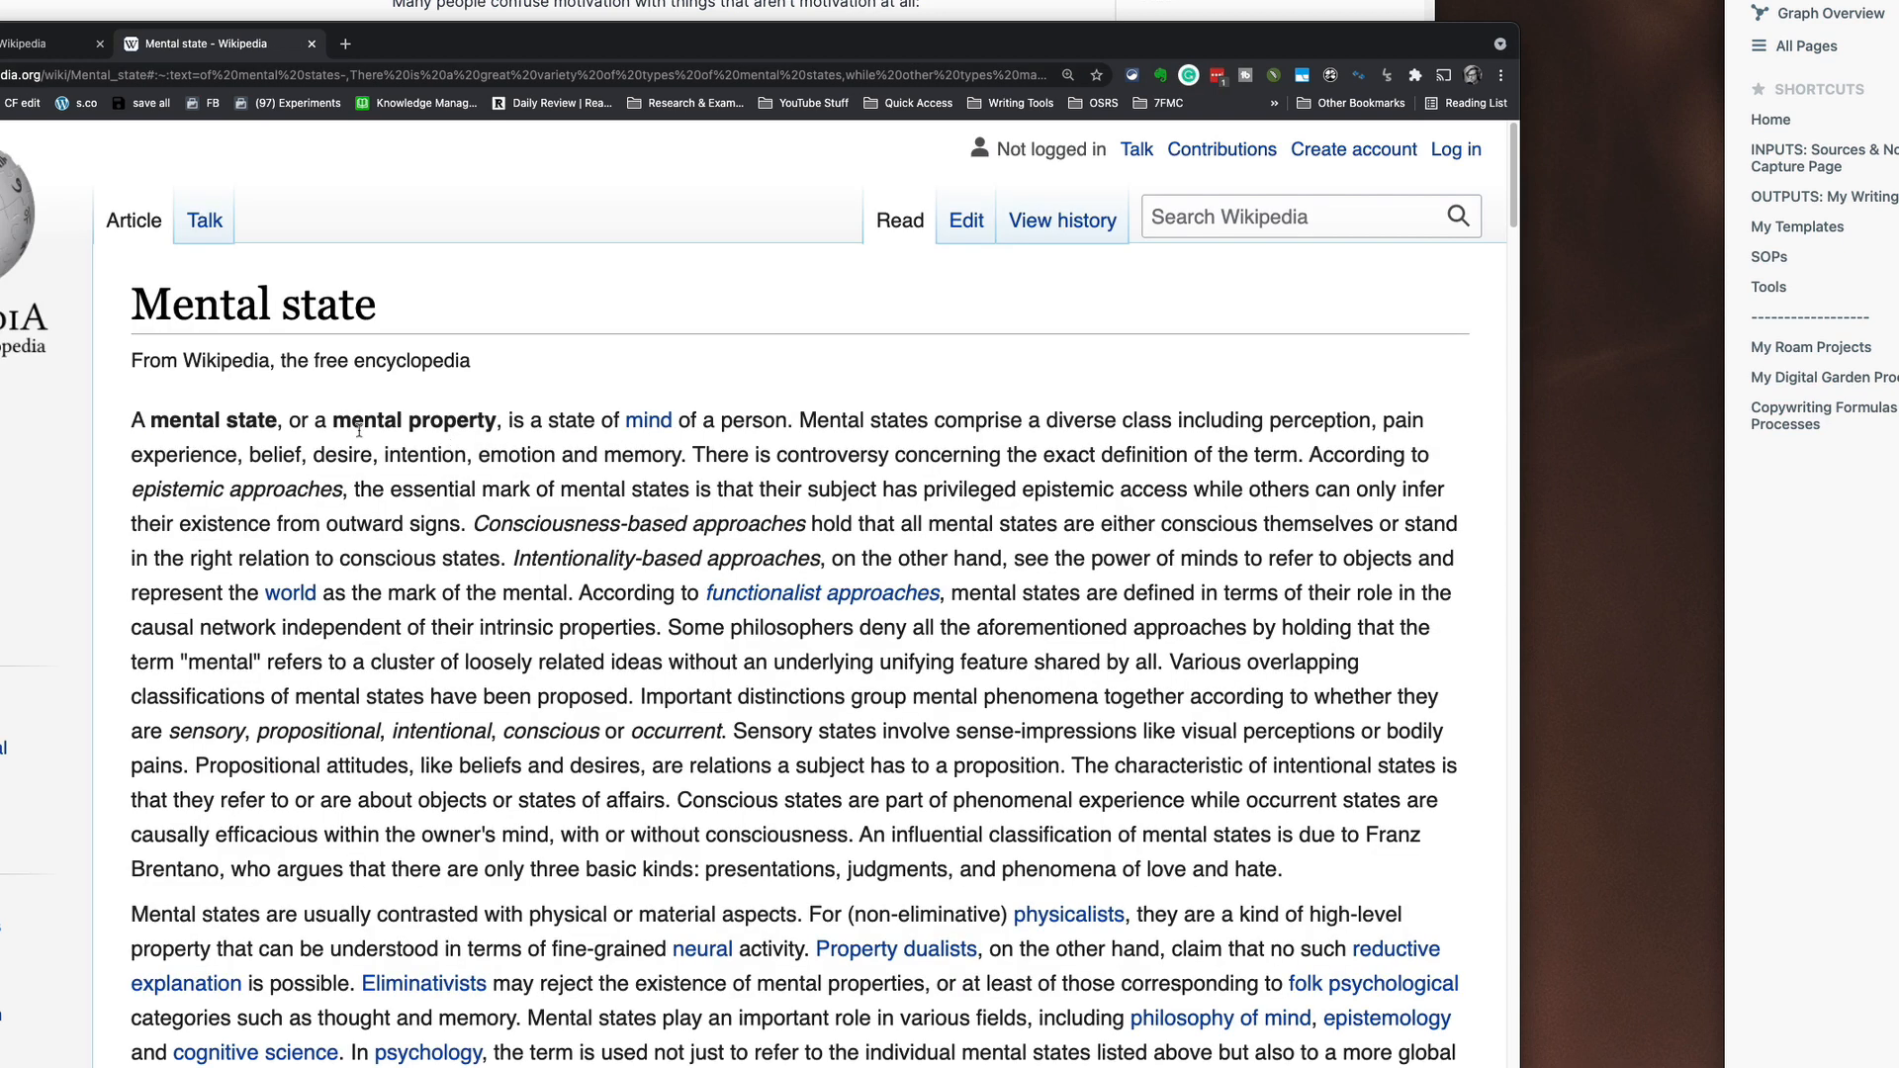
Step: Read through the Mental state article's introduction, definitions, classifications and types for material on mental states
drag(151, 420, 330, 504)
click(784, 421)
drag(449, 492, 1086, 487)
click(1086, 487)
scroll(1085, 487, down, 15)
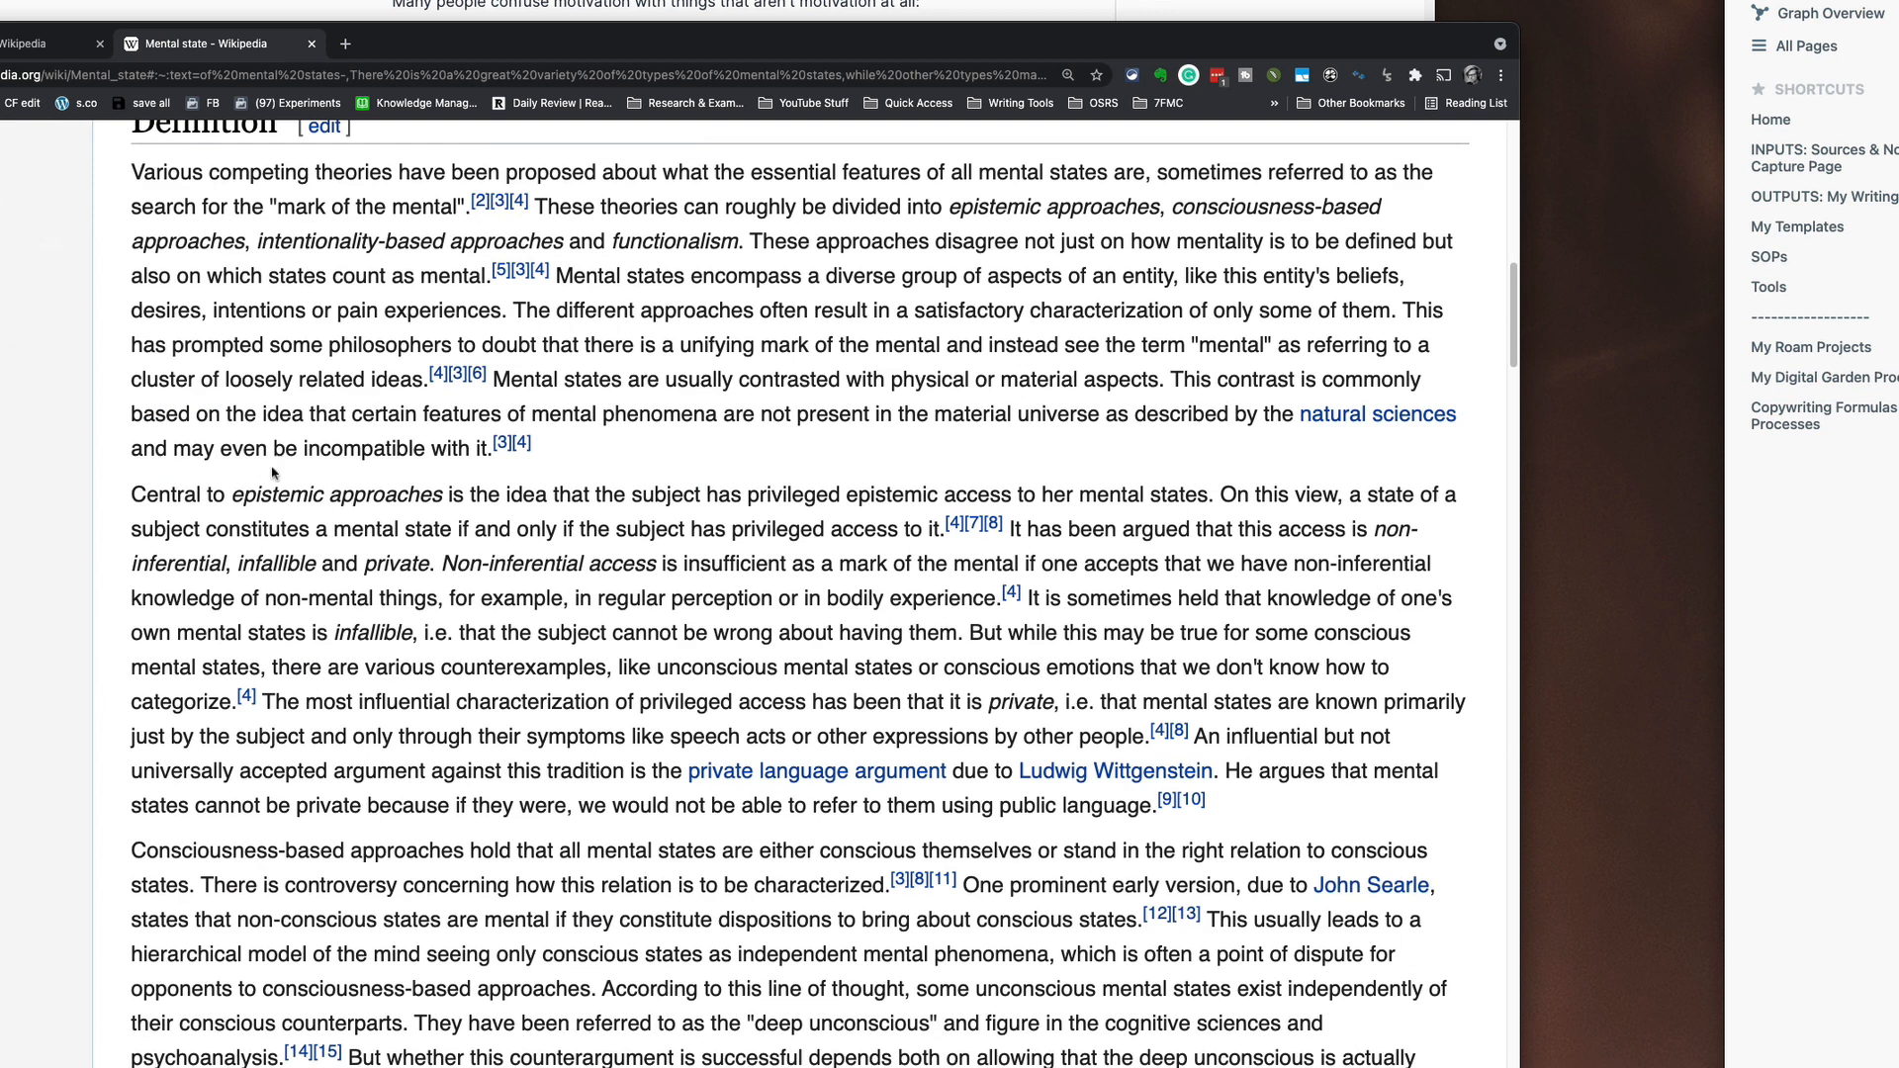
drag(205, 172, 994, 208)
scroll(992, 213, down, 6)
scroll(916, 415, down, 14)
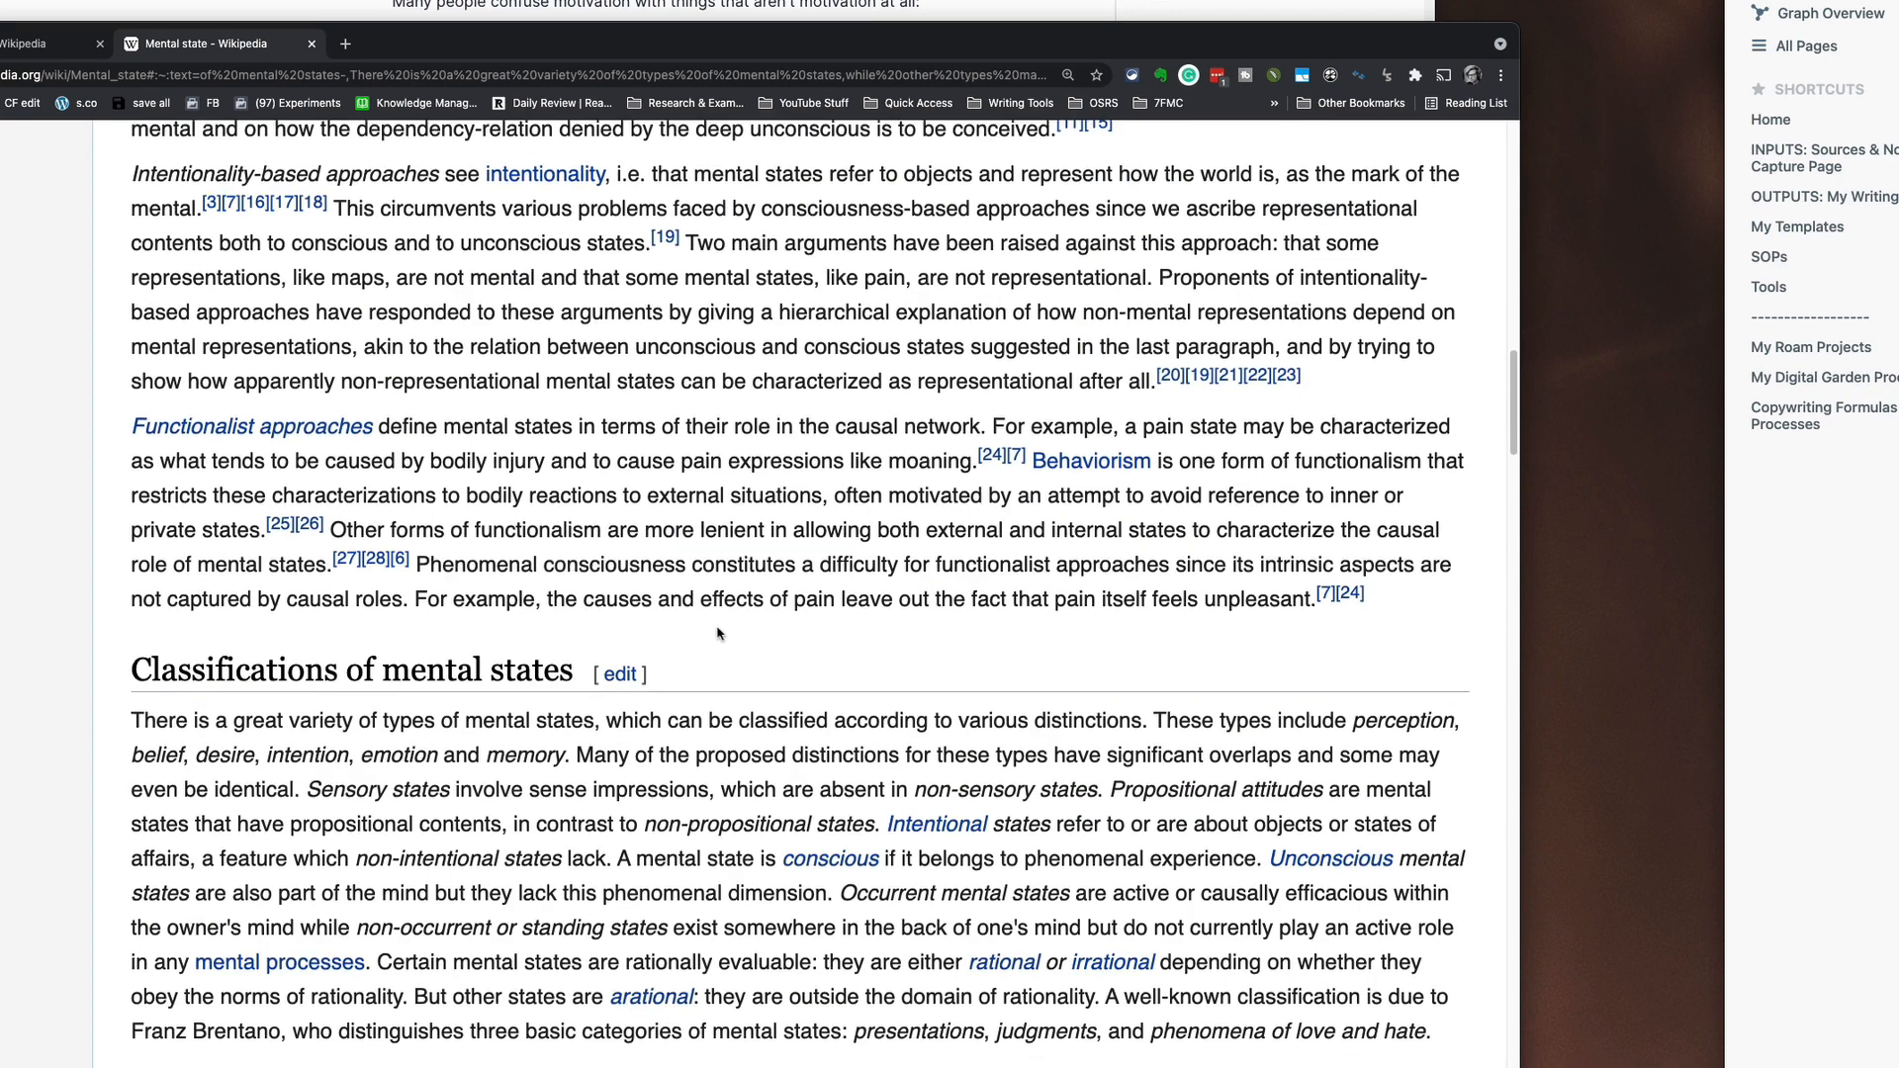
scroll(716, 625, up, 3)
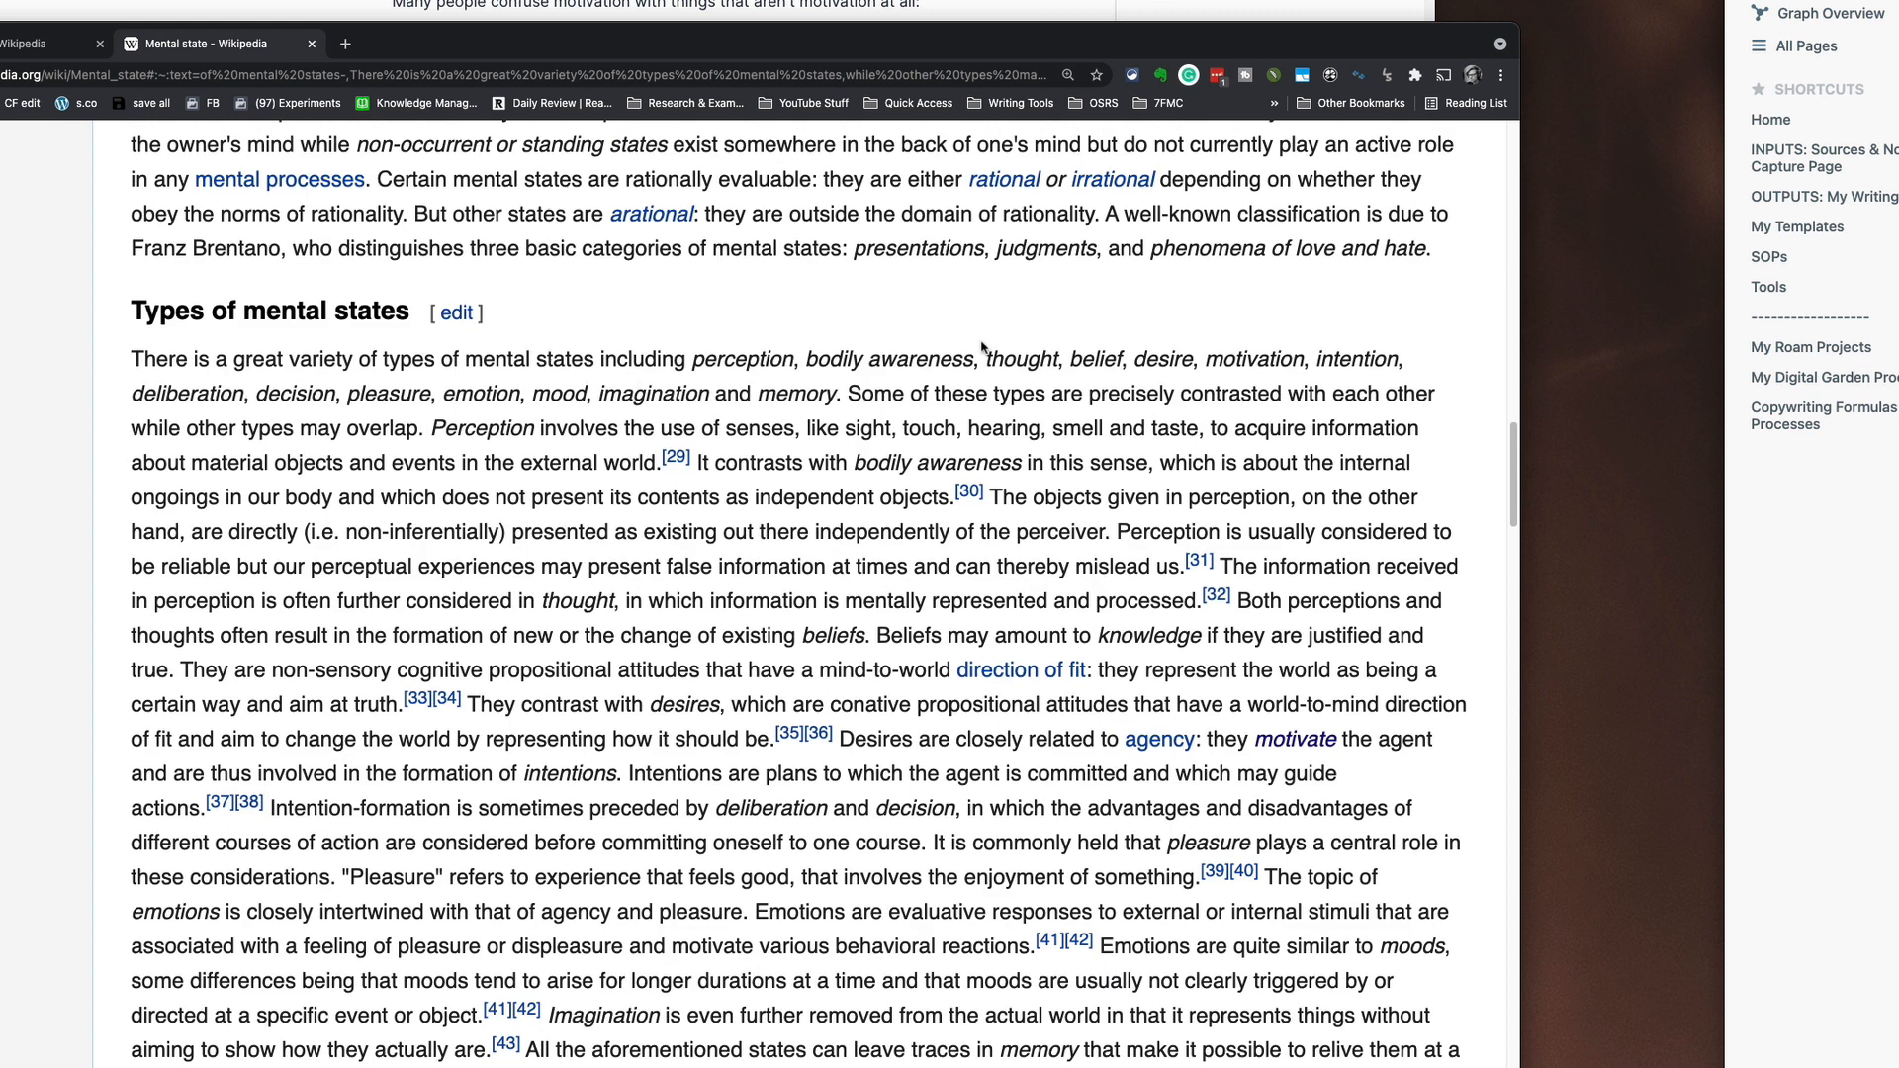
Step: Examine the Mental state article from the types of mental states through the occurrent and standing distinction, Brentano's classification and Academia
drag(229, 361, 1311, 361)
double_click(742, 361)
drag(730, 394, 438, 394)
click(440, 394)
scroll(436, 593, down, 5)
scroll(396, 643, down, 5)
scroll(463, 589, down, 20)
scroll(203, 527, up, 8)
drag(203, 527, 462, 517)
click(208, 600)
scroll(376, 777, down, 15)
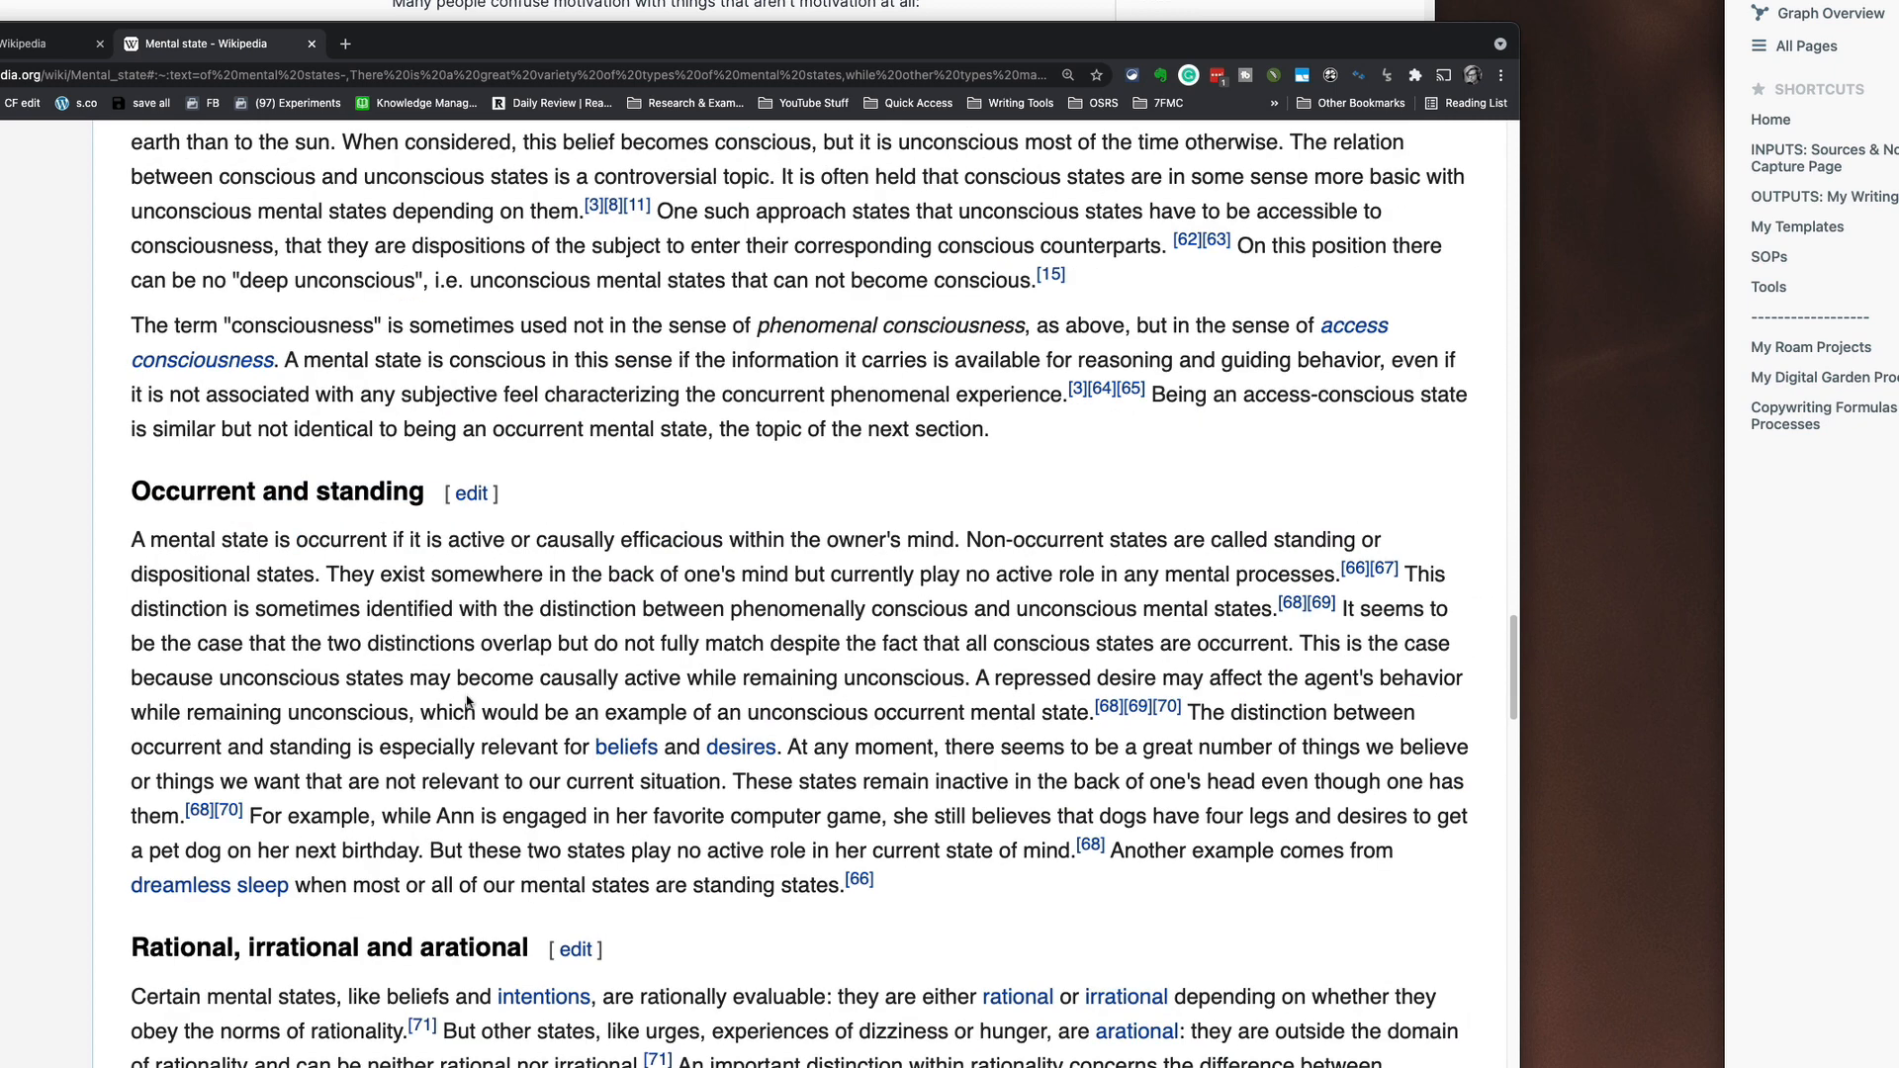
scroll(466, 698, down, 5)
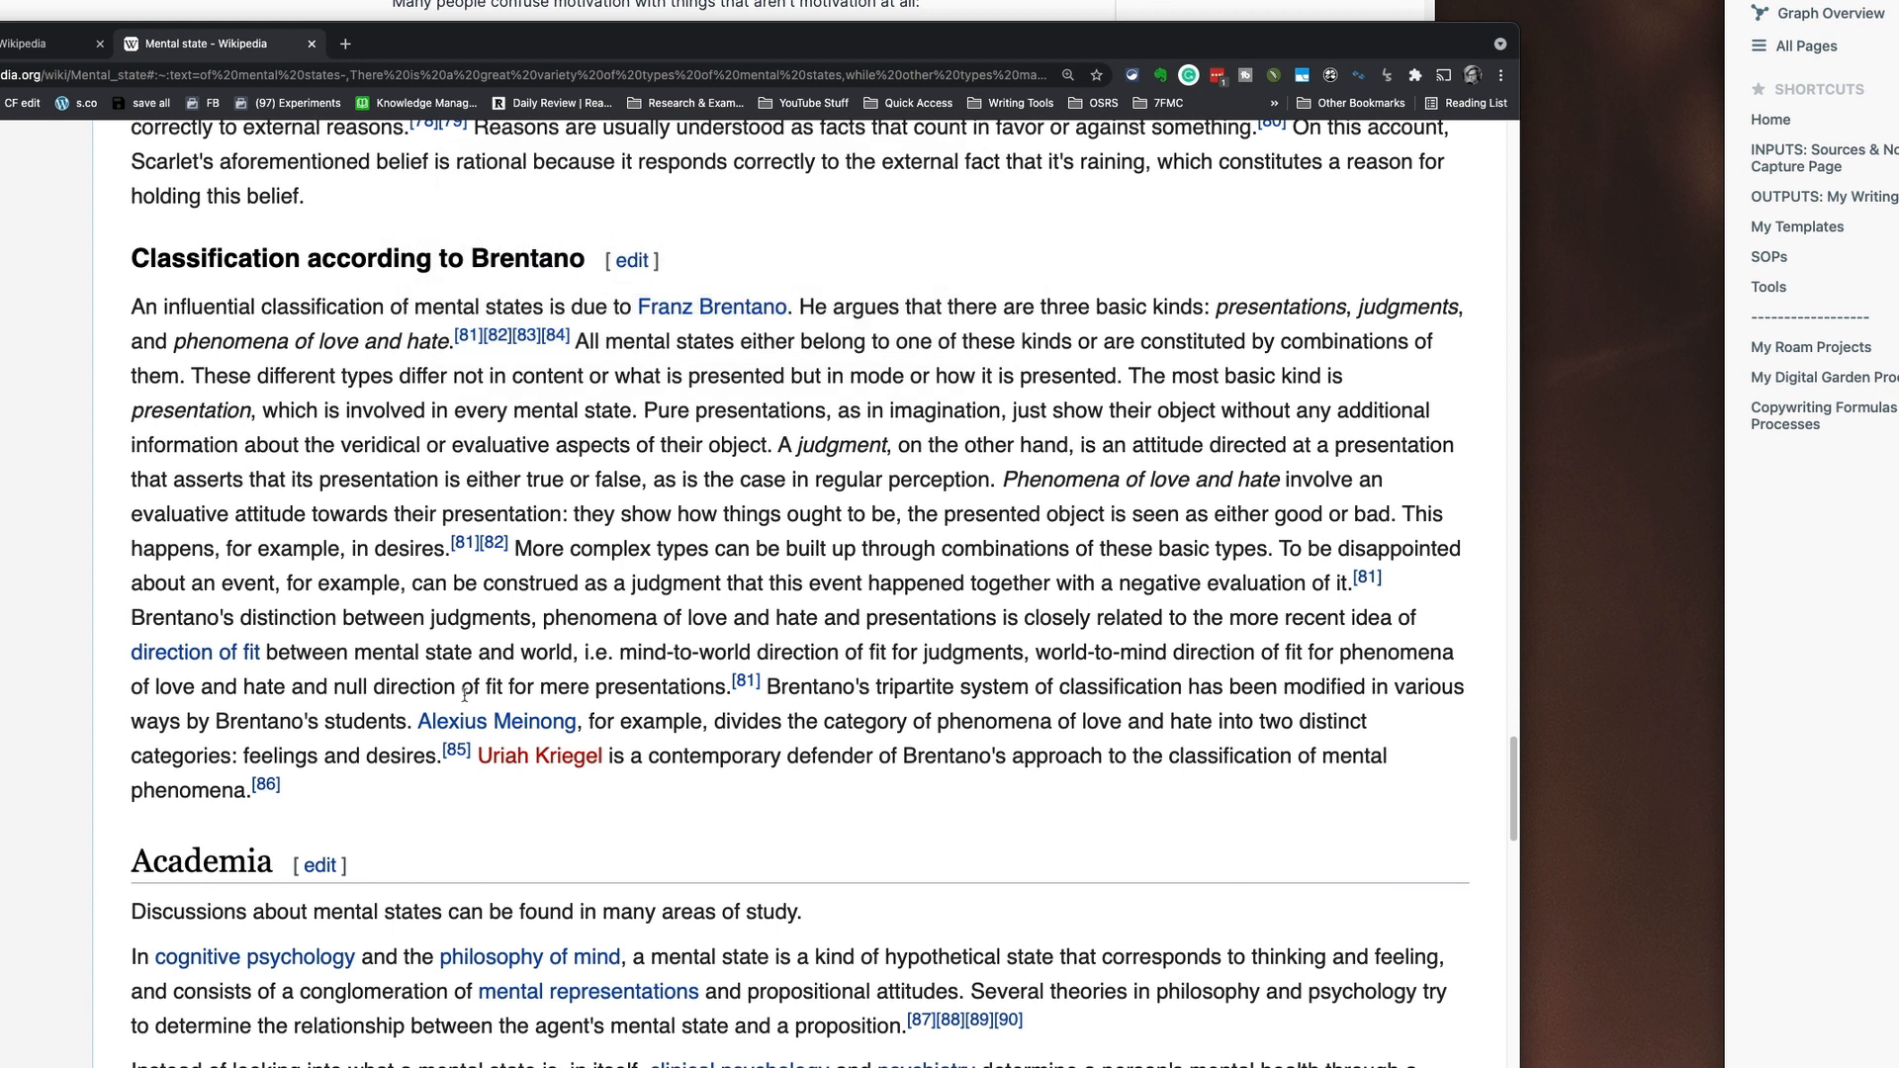
scroll(446, 664, down, 5)
Step: Return to the Motivation article, move the Wikipedia window aside, and delete "(as in, motivated vs. confused)" after "different mental states" in the draft
click(45, 44)
drag(481, 45, 1898, 12)
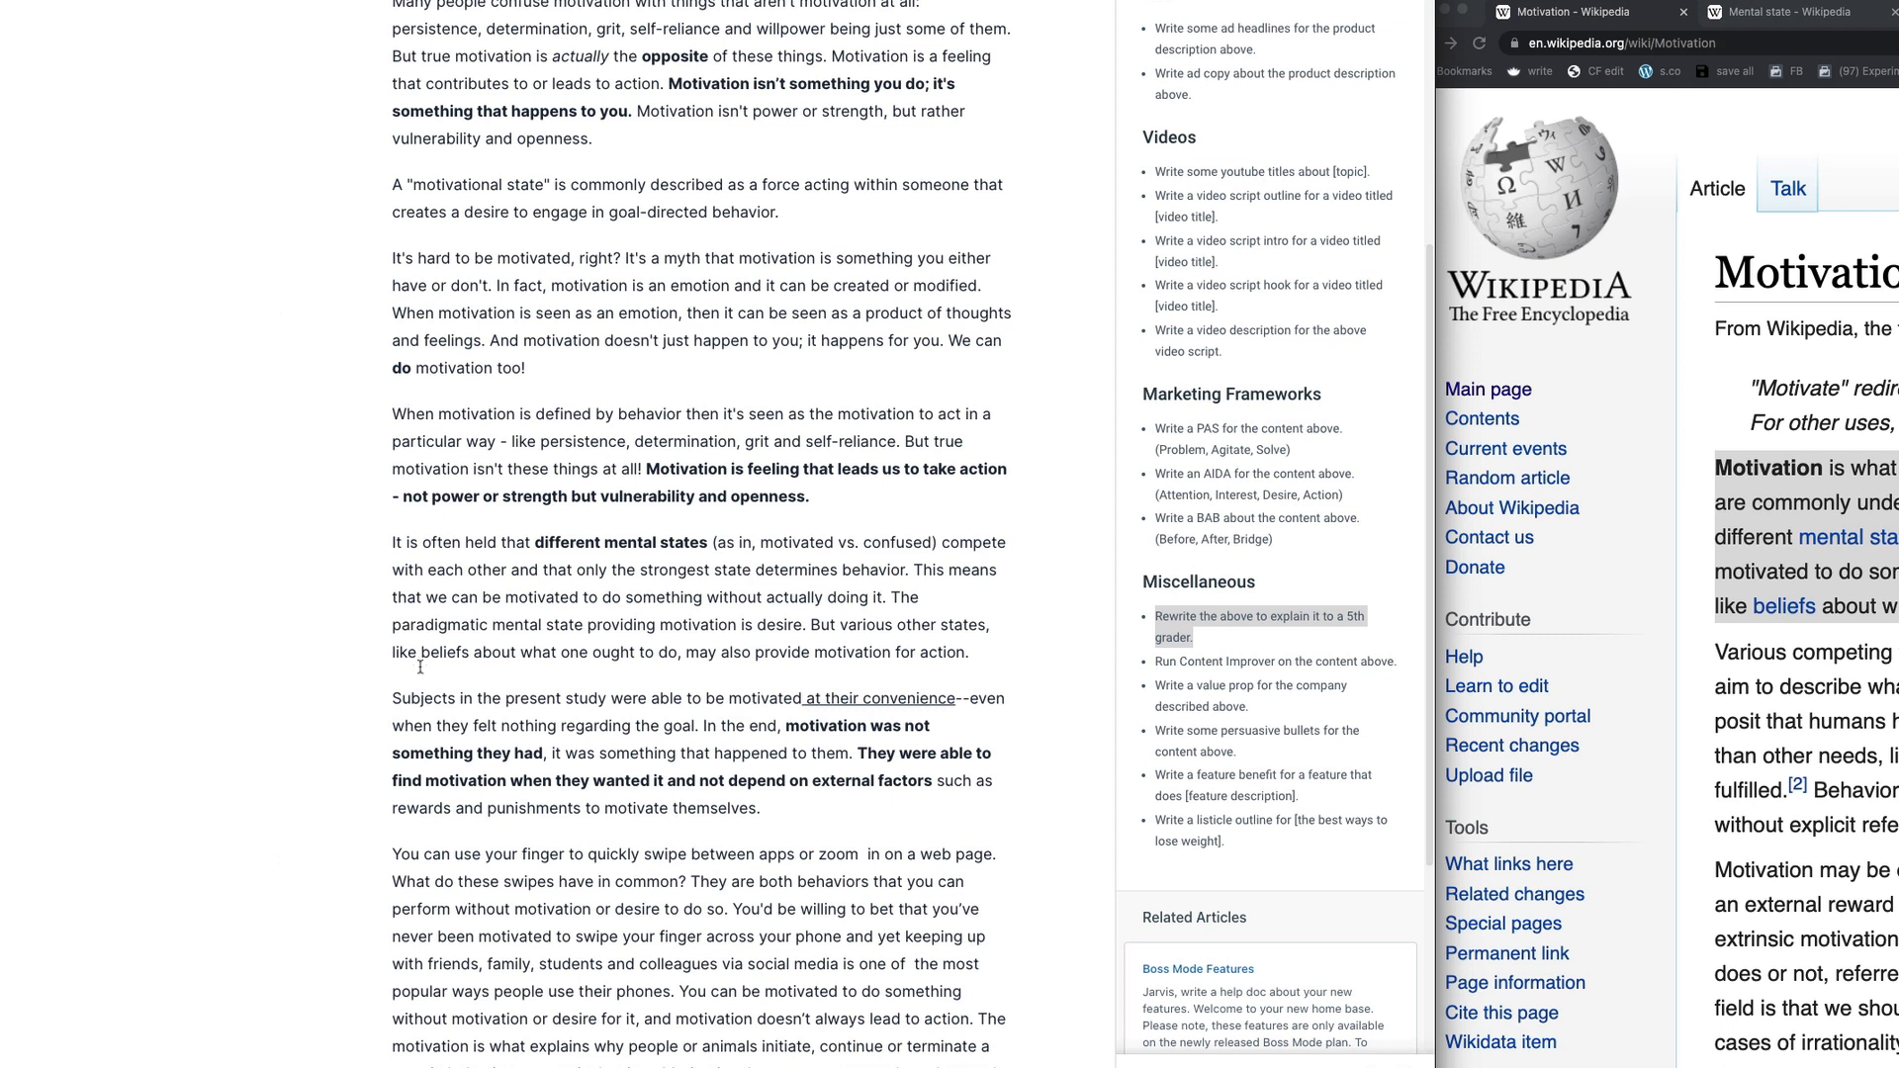
drag(392, 549, 854, 604)
click(567, 420)
drag(430, 420, 706, 448)
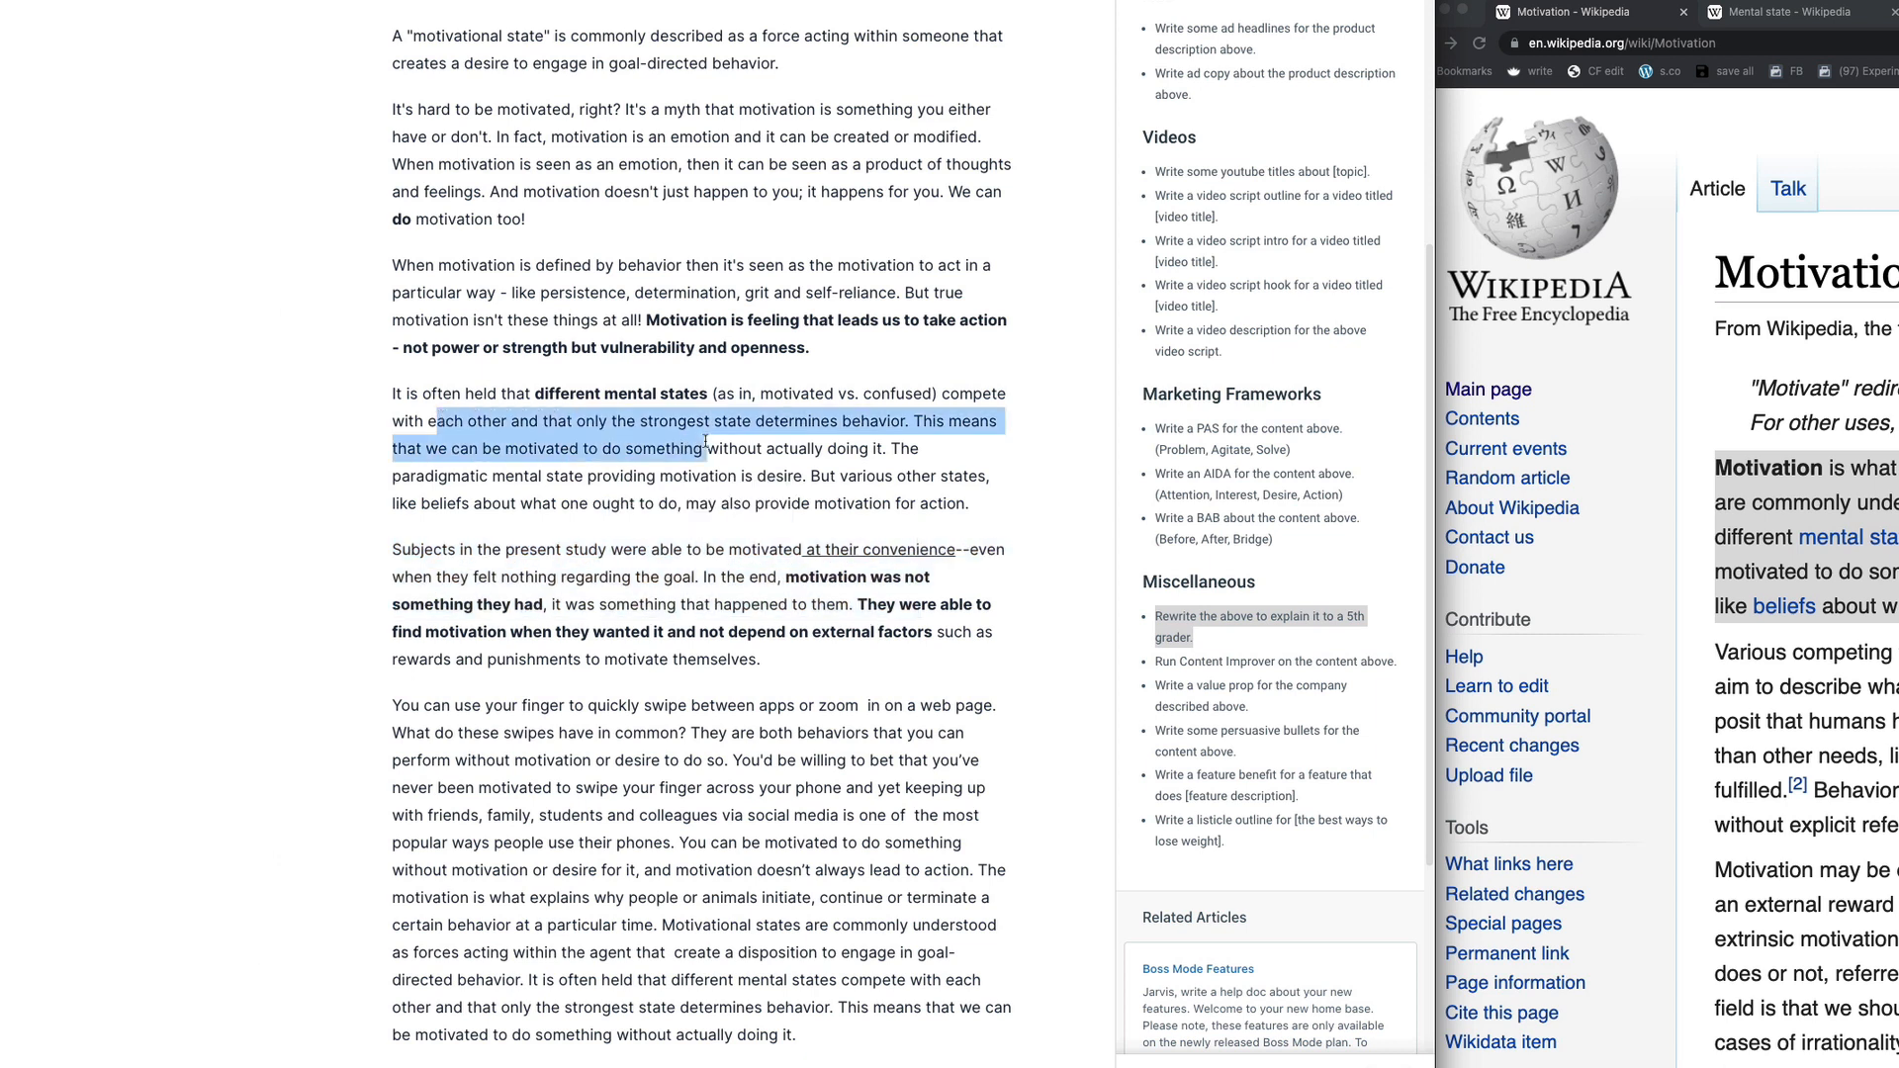
click(945, 359)
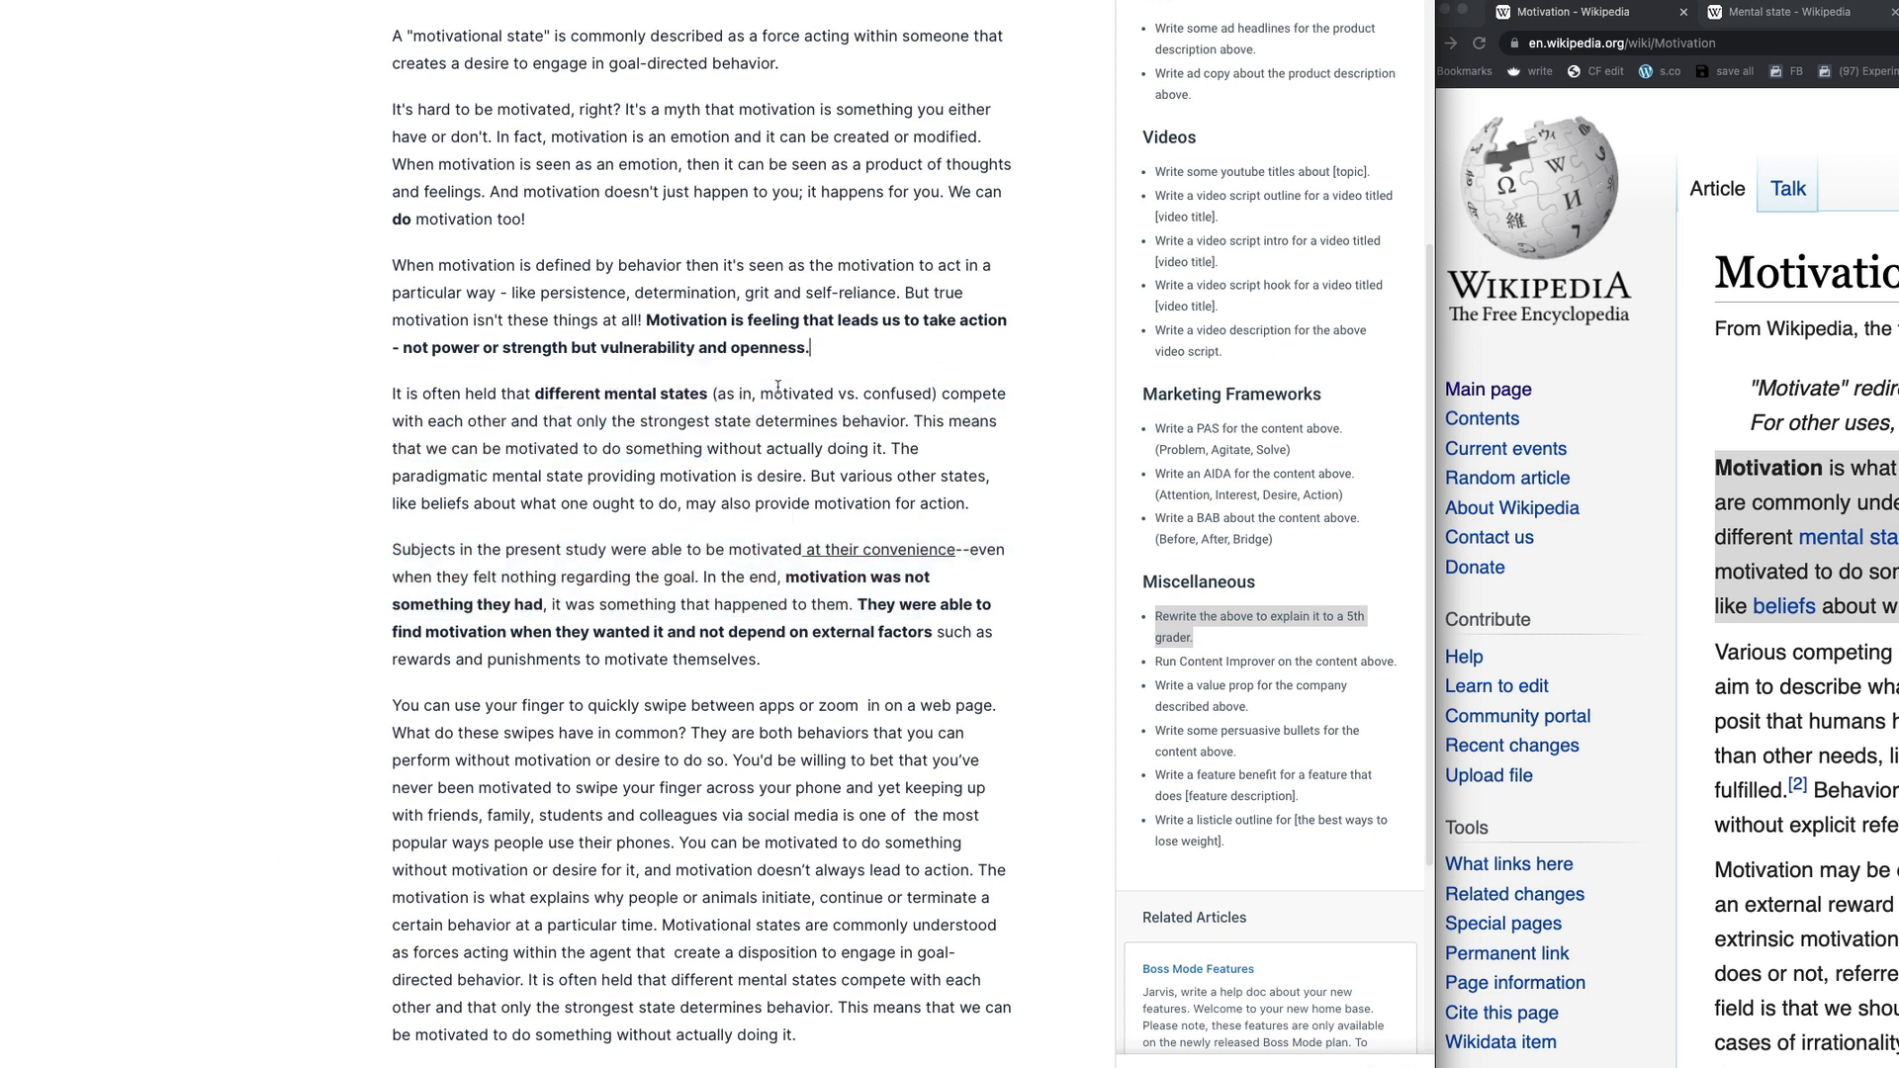
drag(712, 394, 947, 394)
key(BackSpace)
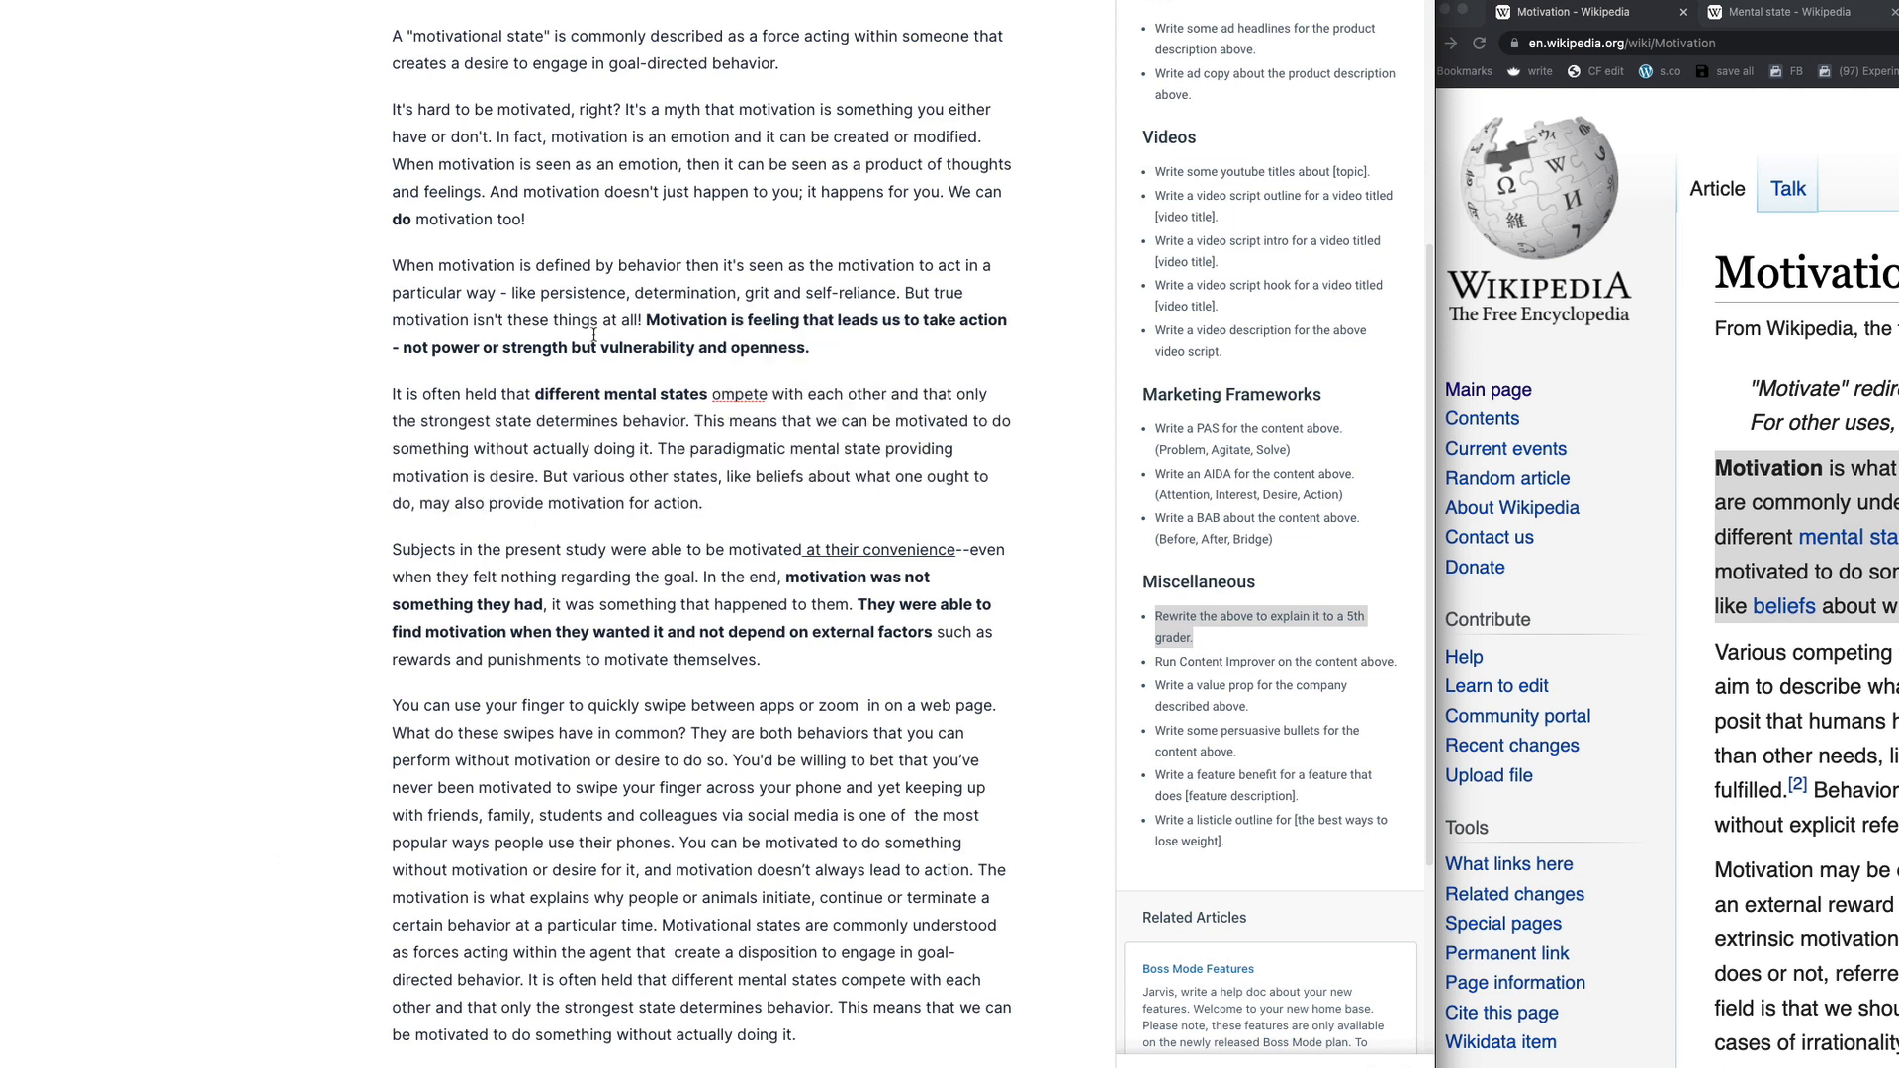
text(cv)
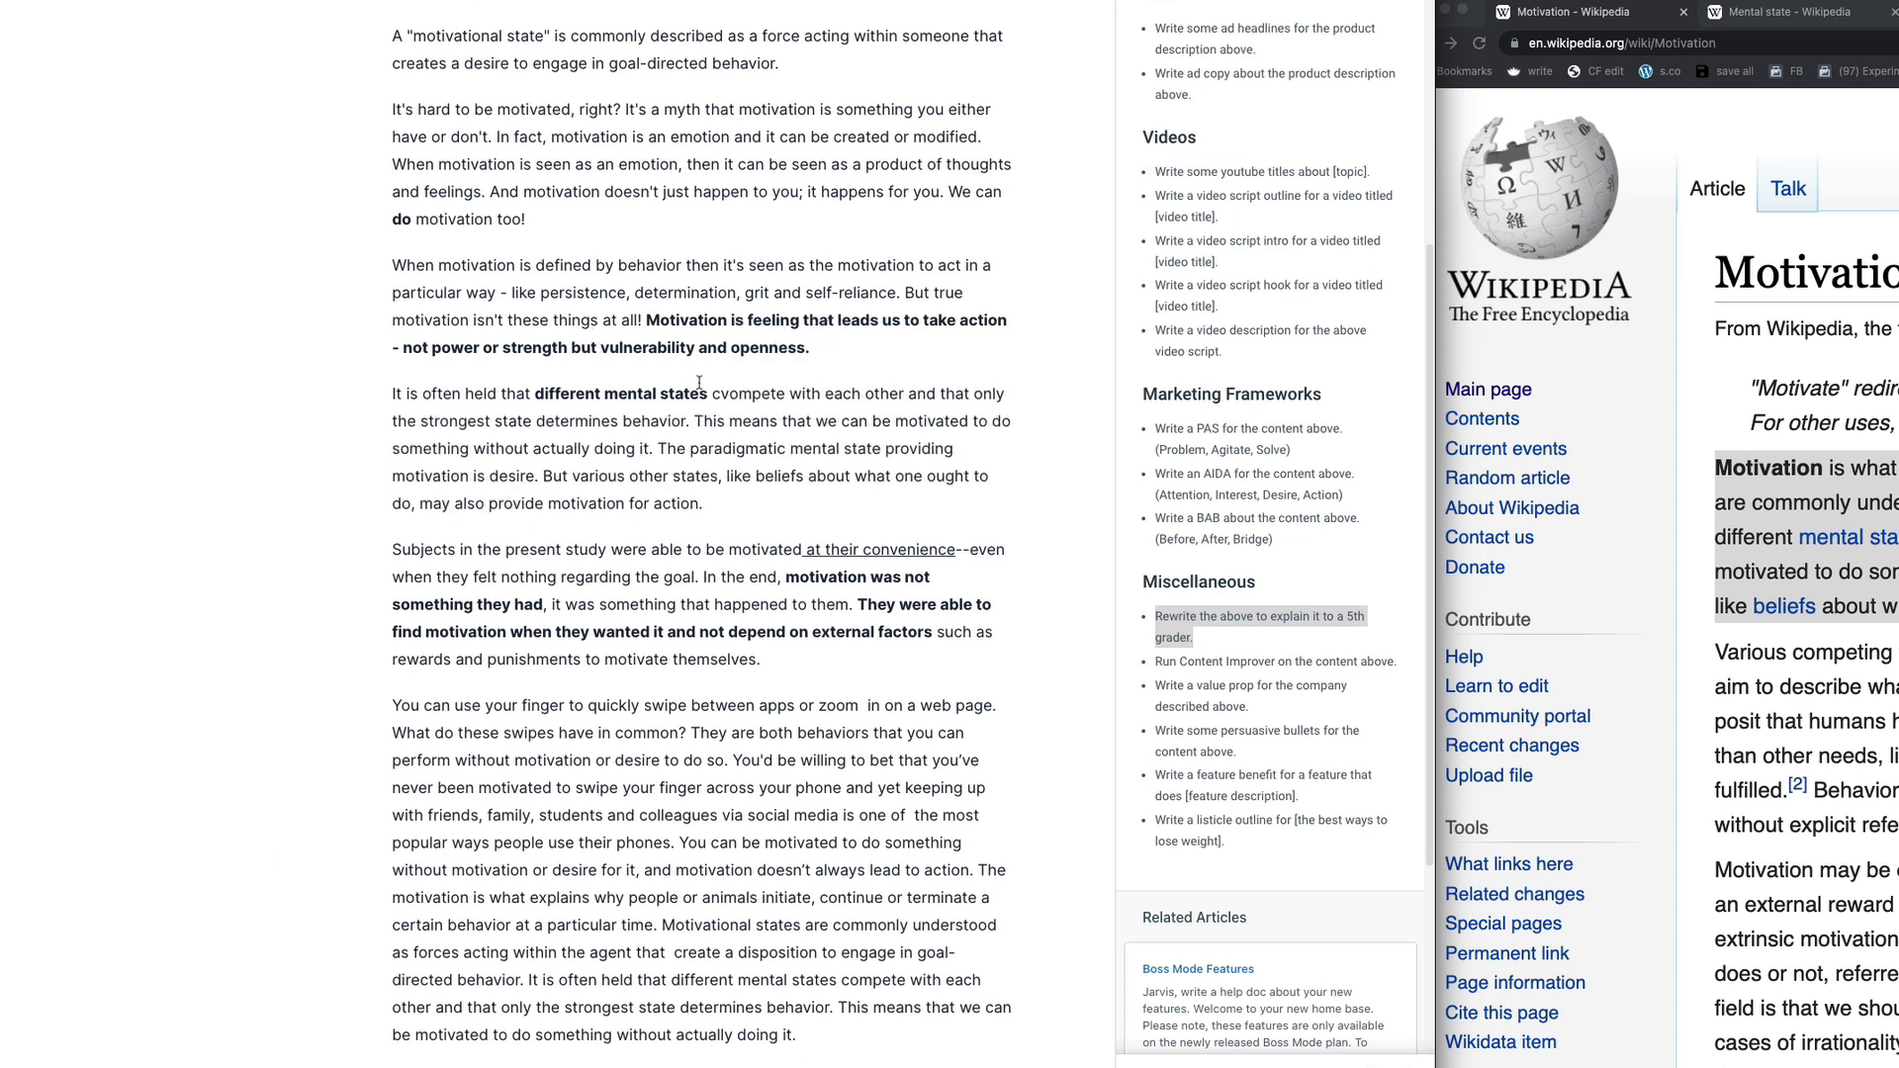
Step: Bold "only the strongest state determines behavior." in the "It is often held" paragraph
drag(845, 393, 576, 421)
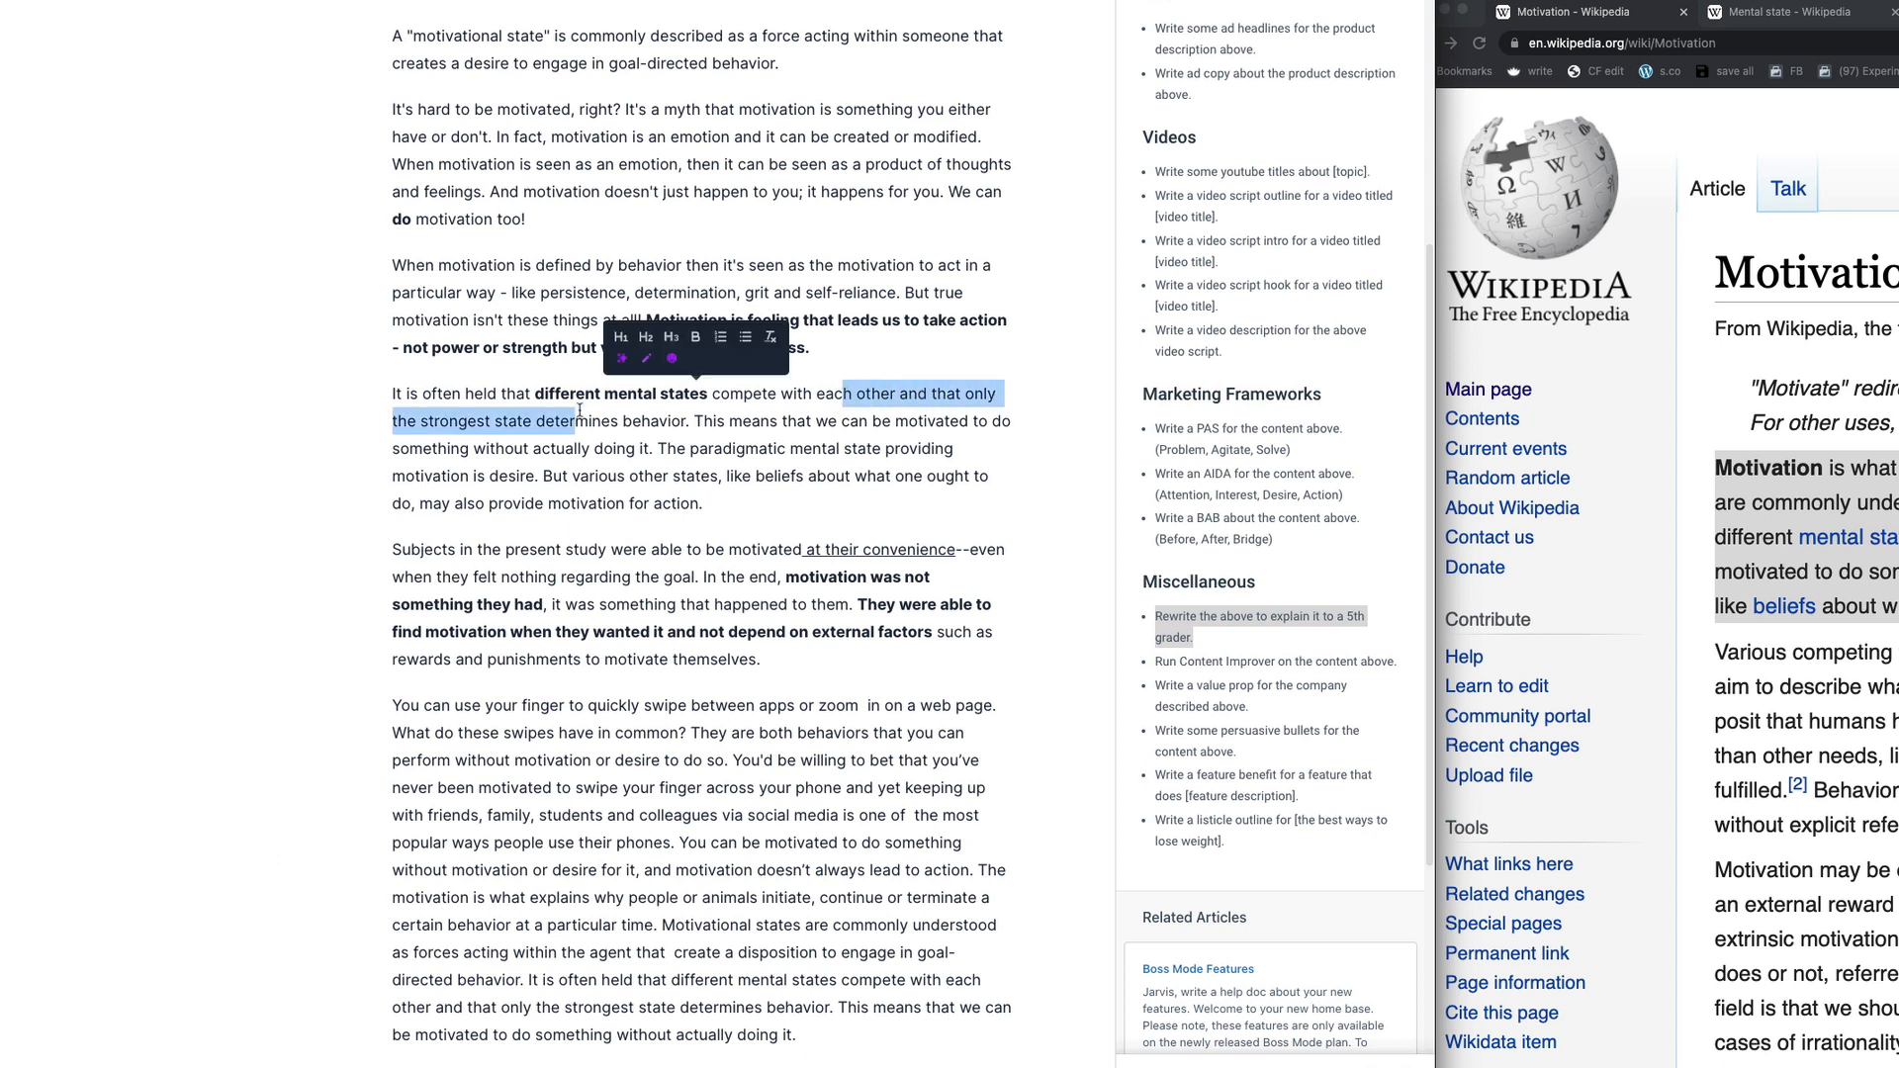
click(576, 422)
drag(965, 394, 690, 422)
key(ctrl+b)
click(457, 410)
drag(394, 422, 647, 422)
click(647, 421)
click(704, 422)
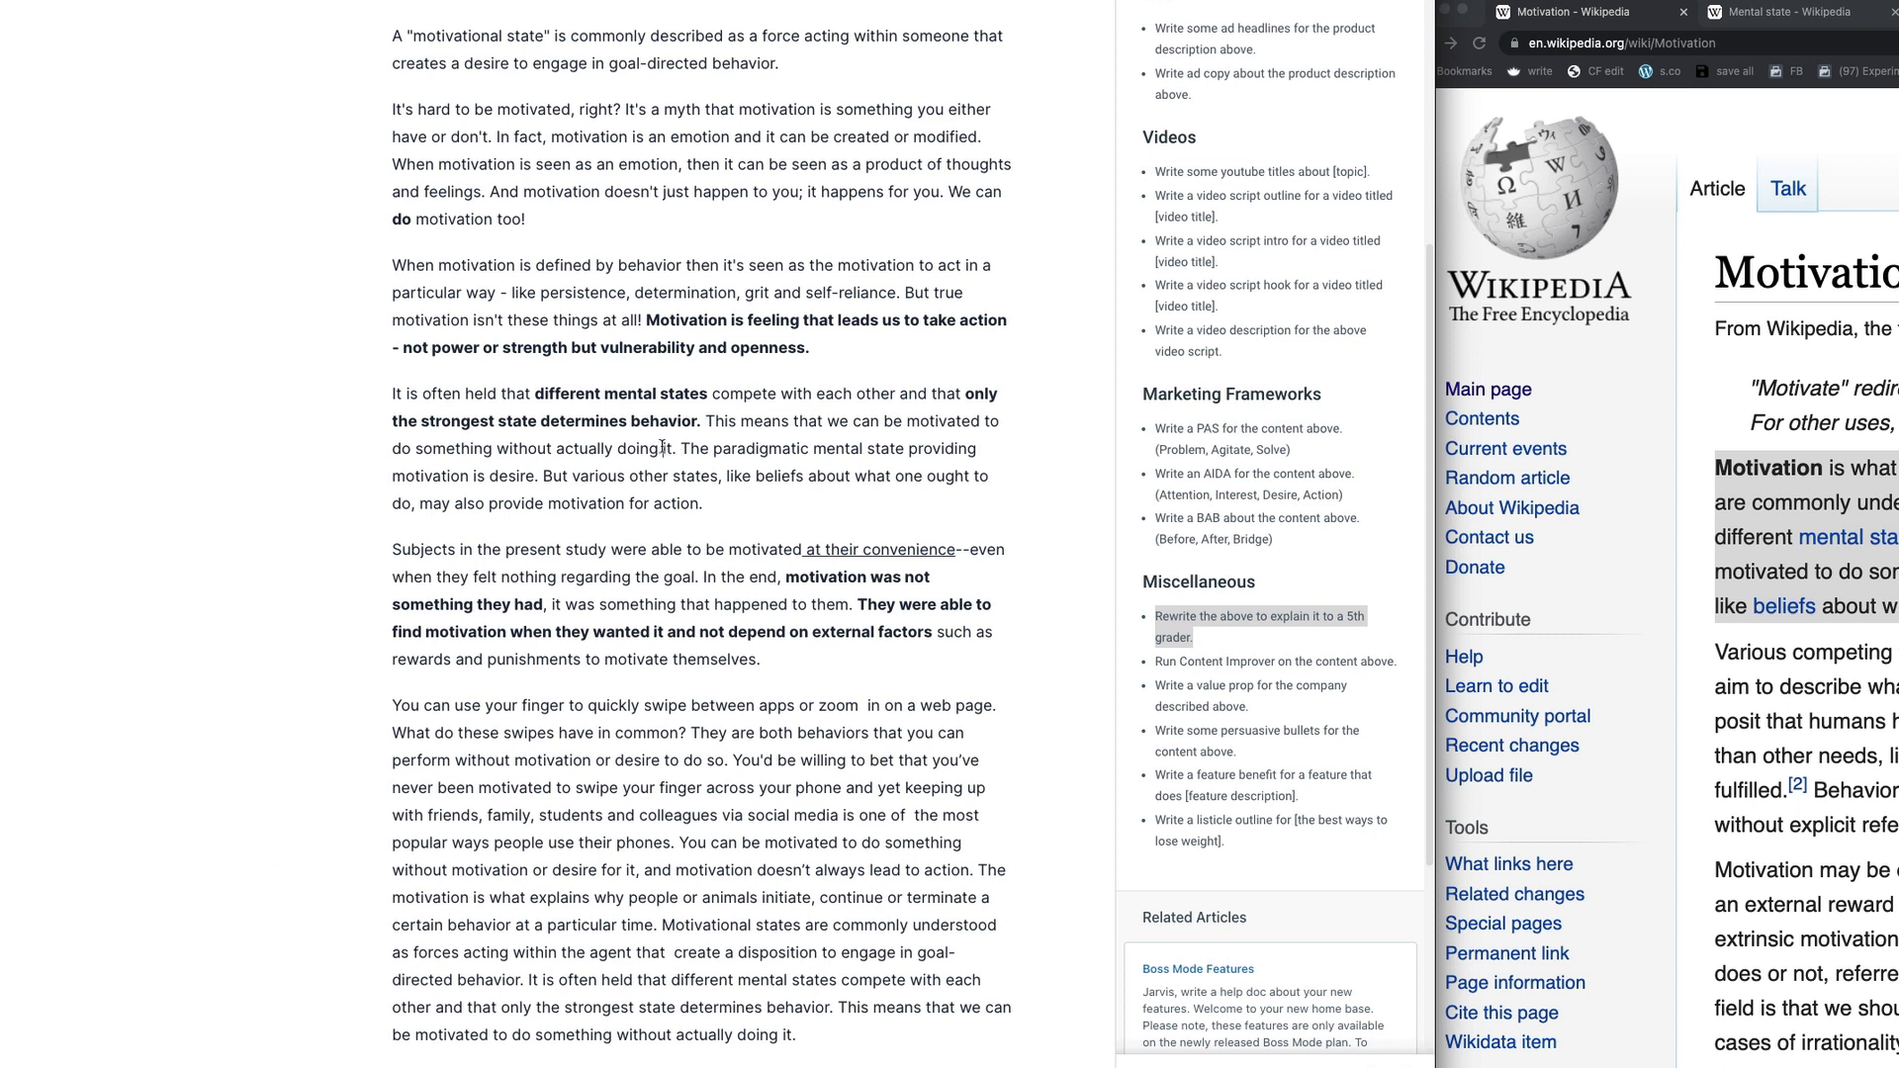
Step: Italicize "desire" in the sentence about the paradigmatic mental state providing motivation
drag(677, 450, 538, 476)
double_click(511, 476)
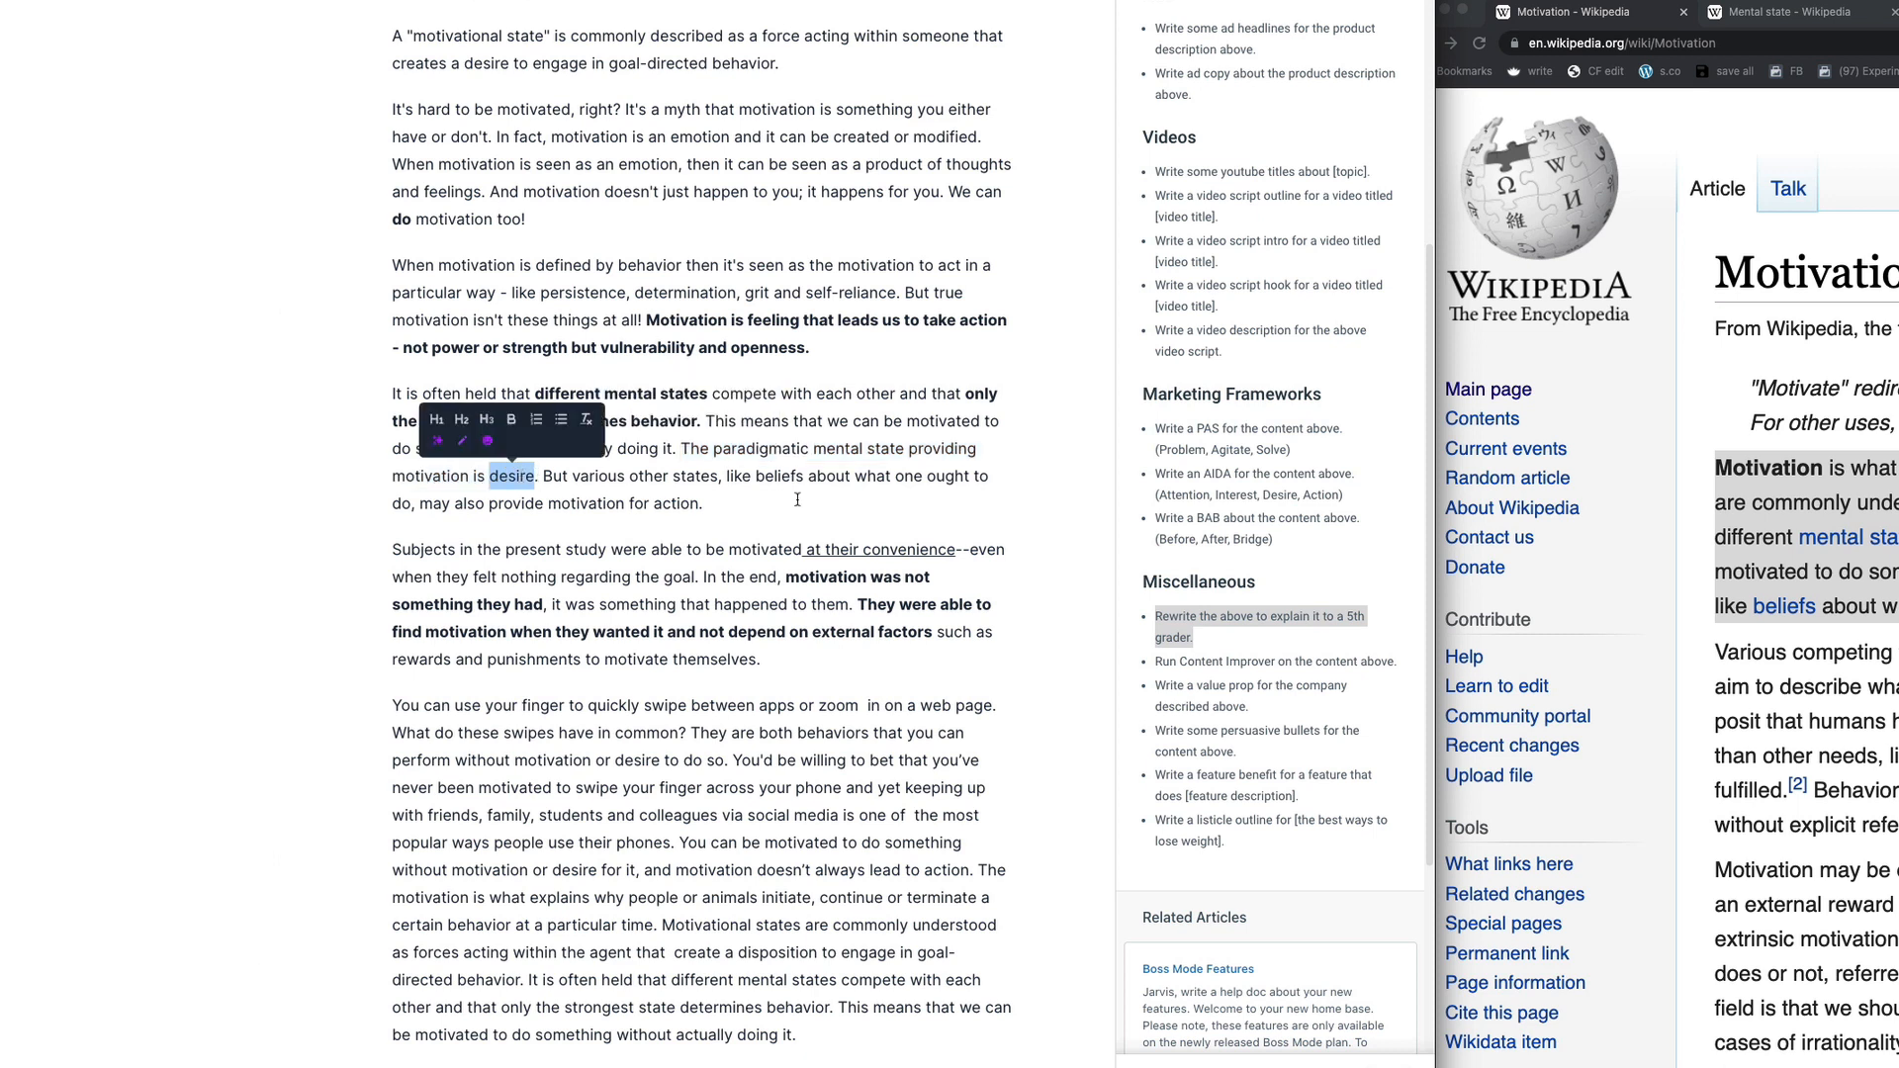
click(798, 500)
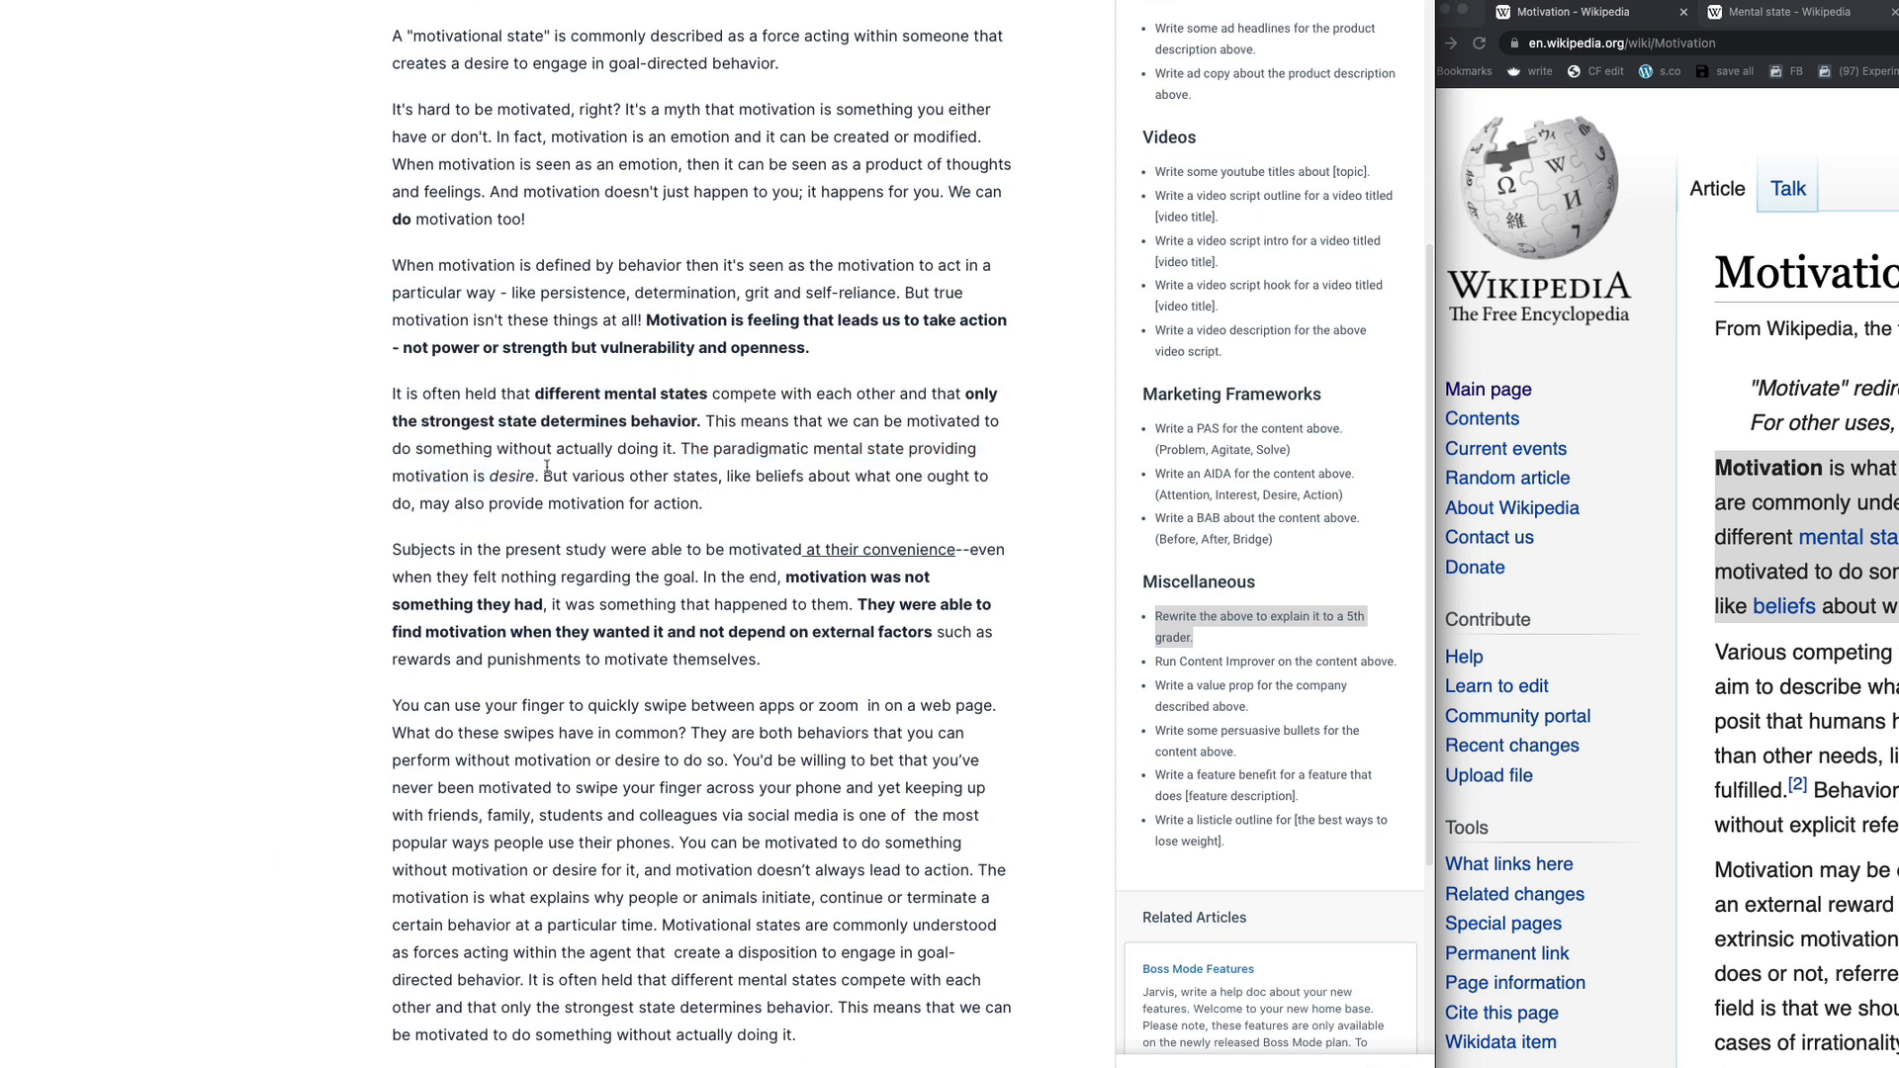
Step: Bold "beliefs about what one ought to do" in the last sentence of the "It is often held" paragraph
drag(550, 476, 653, 473)
click(654, 476)
drag(855, 476, 411, 504)
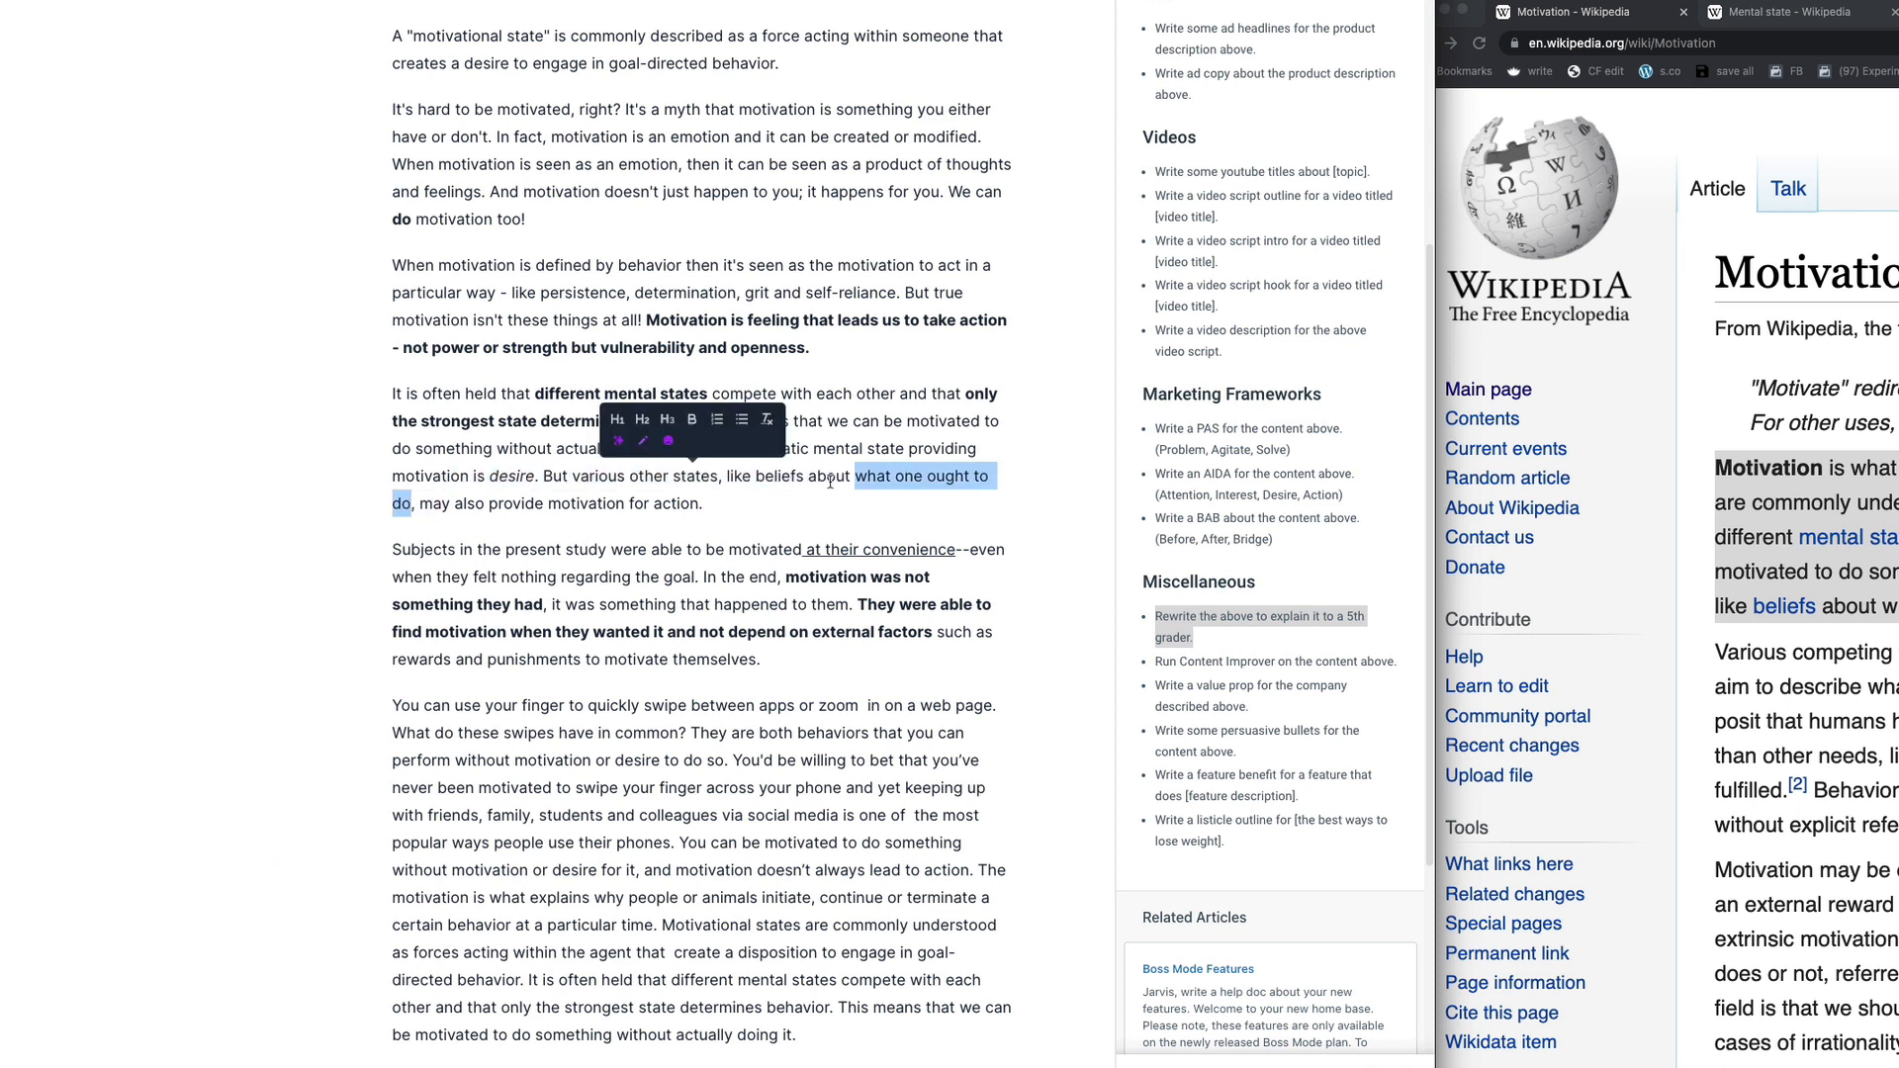
click(791, 484)
double_click(782, 477)
key(ctrl+b)
drag(812, 476, 409, 504)
key(ctrl+b)
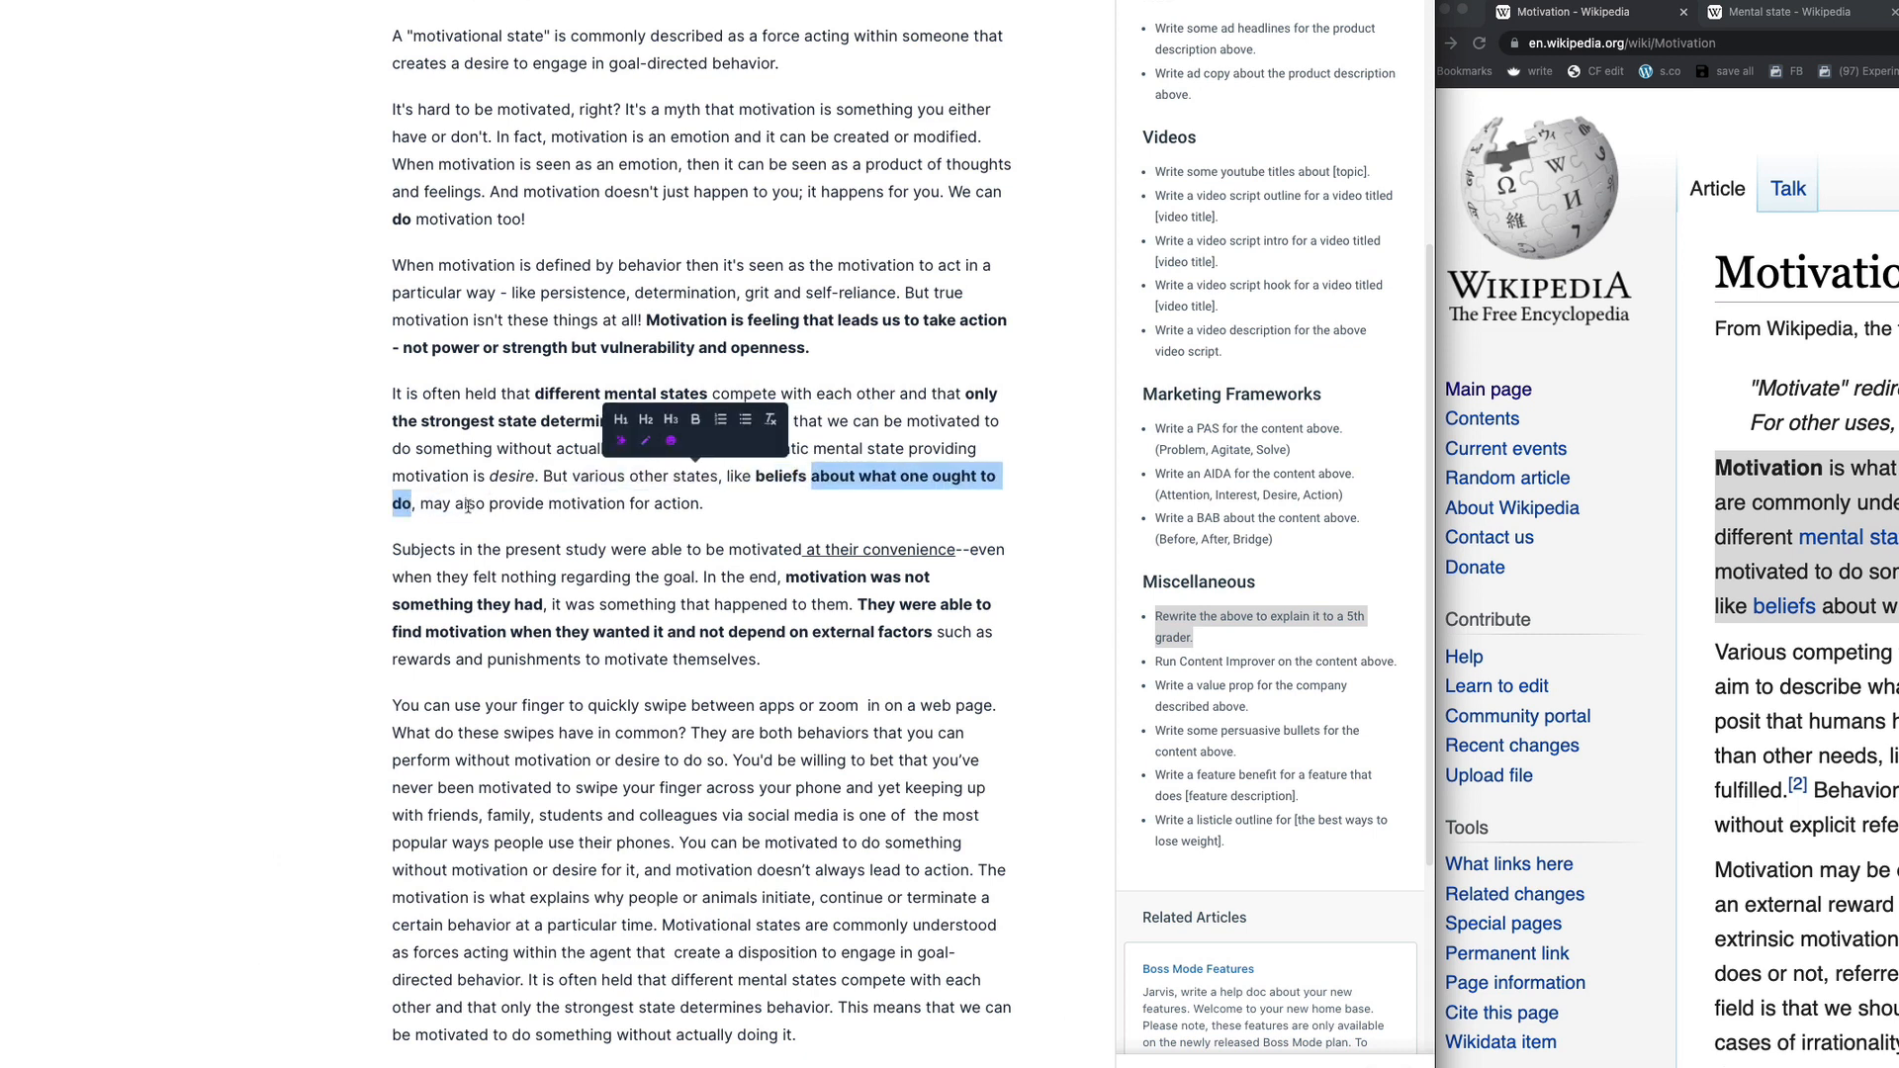
click(622, 519)
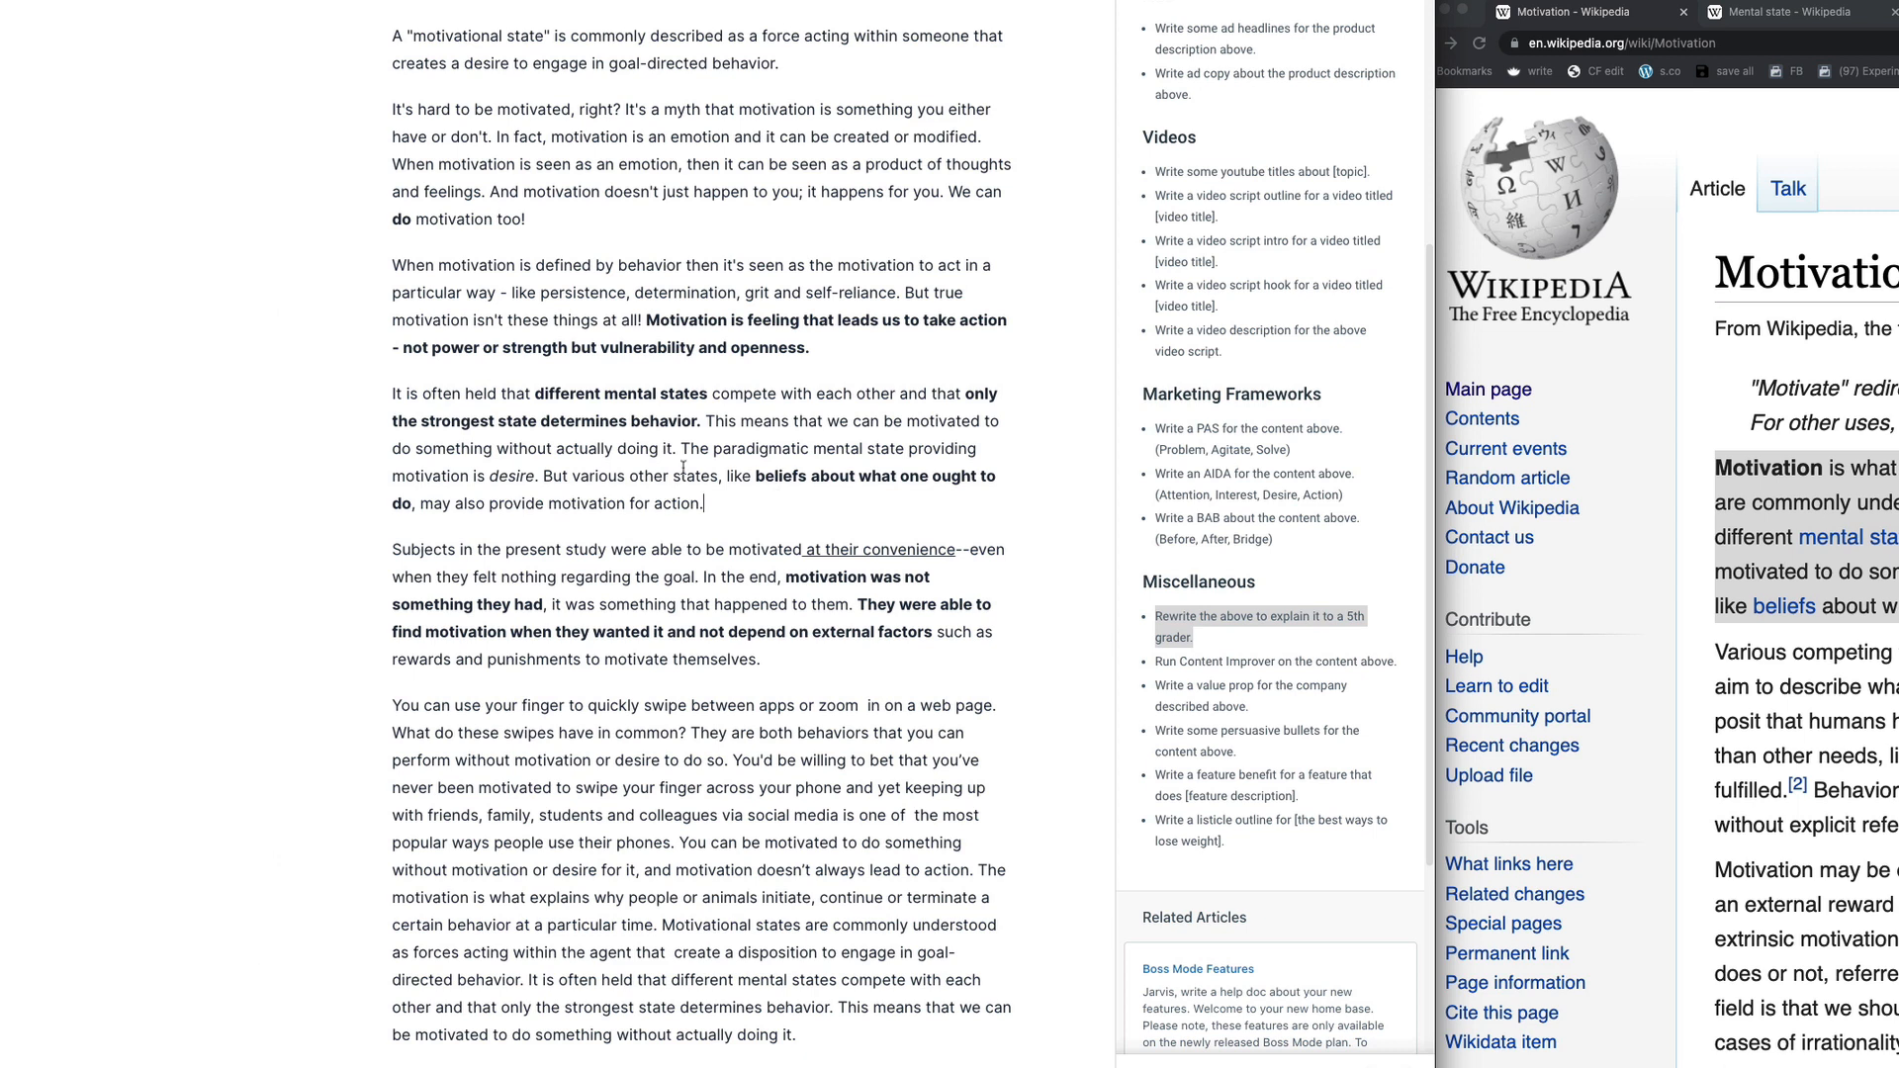
Step: Reread the draft's opening paragraphs under the heading "Why is it so difficult to be motivated?"
scroll(485, 391, up, 3)
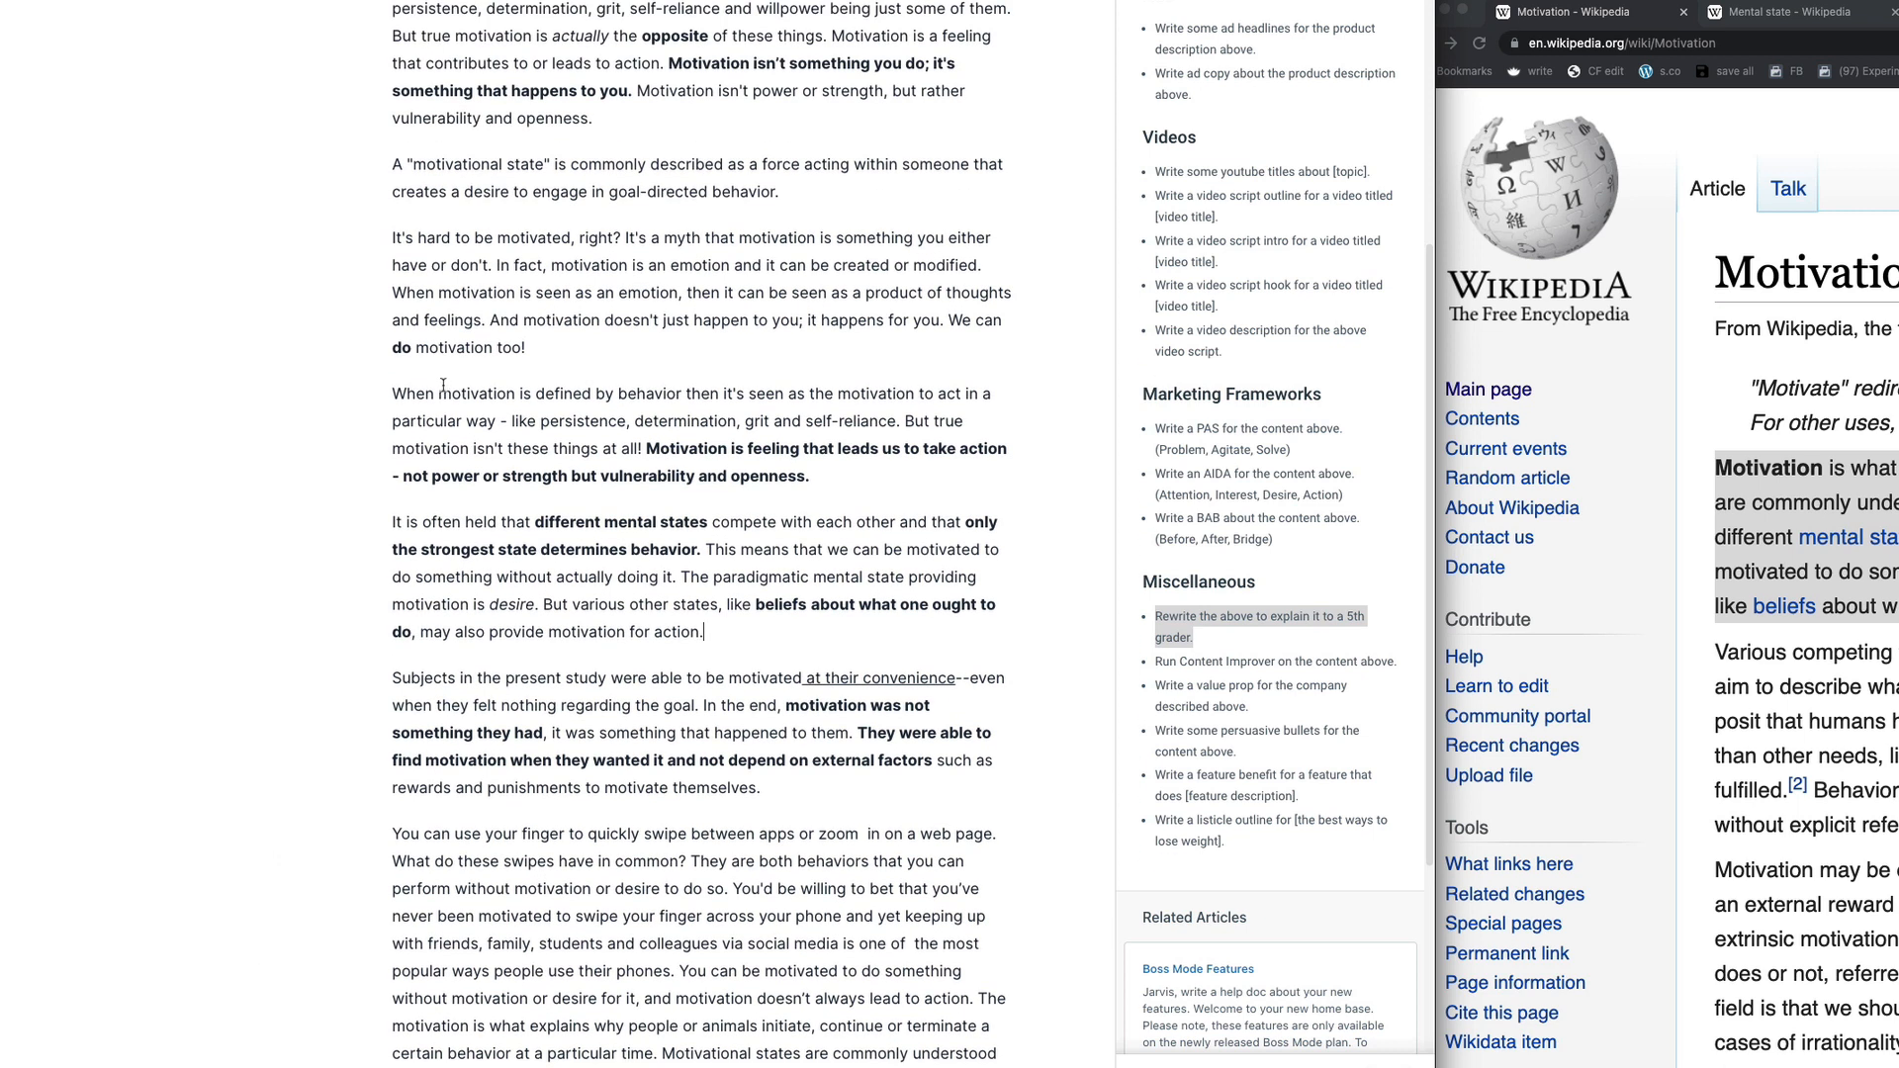
scroll(450, 386, up, 2)
scroll(445, 323, up, 5)
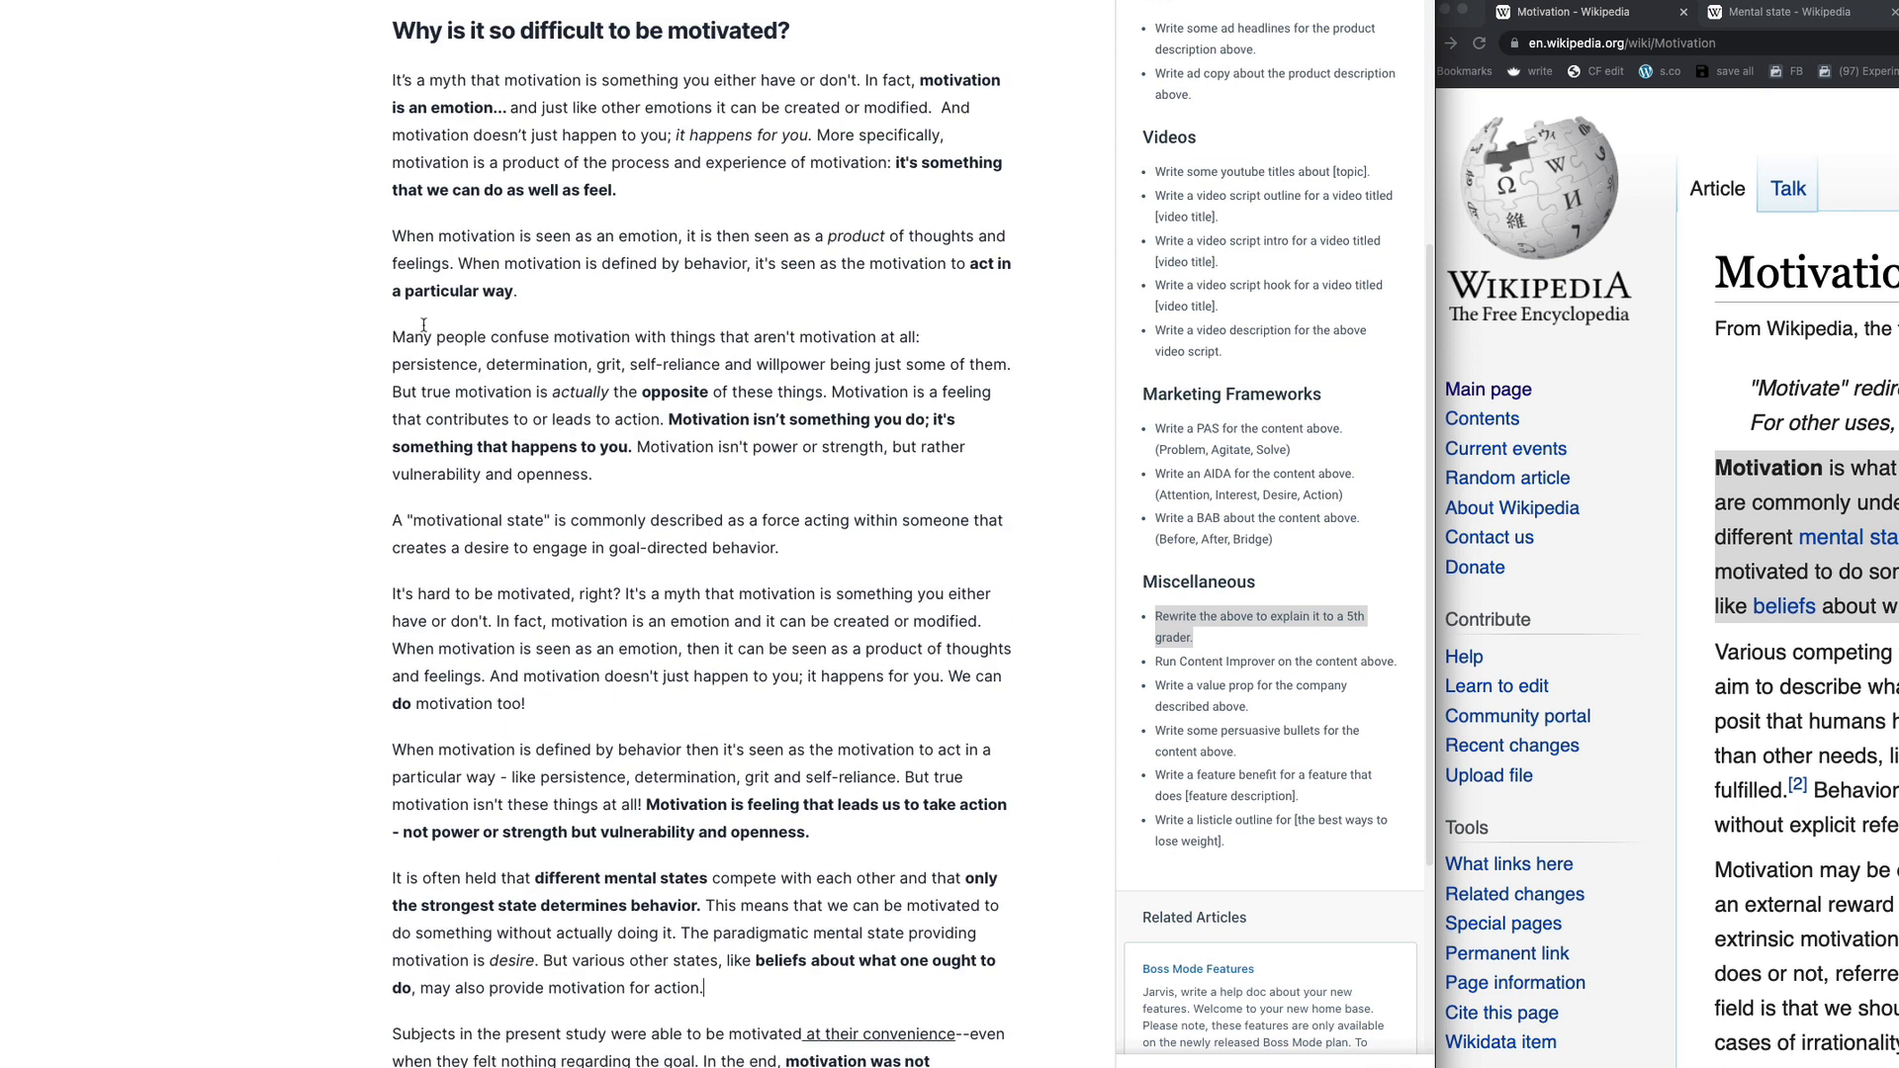
drag(395, 327, 711, 338)
click(619, 485)
drag(429, 80, 779, 84)
click(618, 107)
drag(520, 108, 535, 136)
click(525, 281)
drag(394, 235, 679, 236)
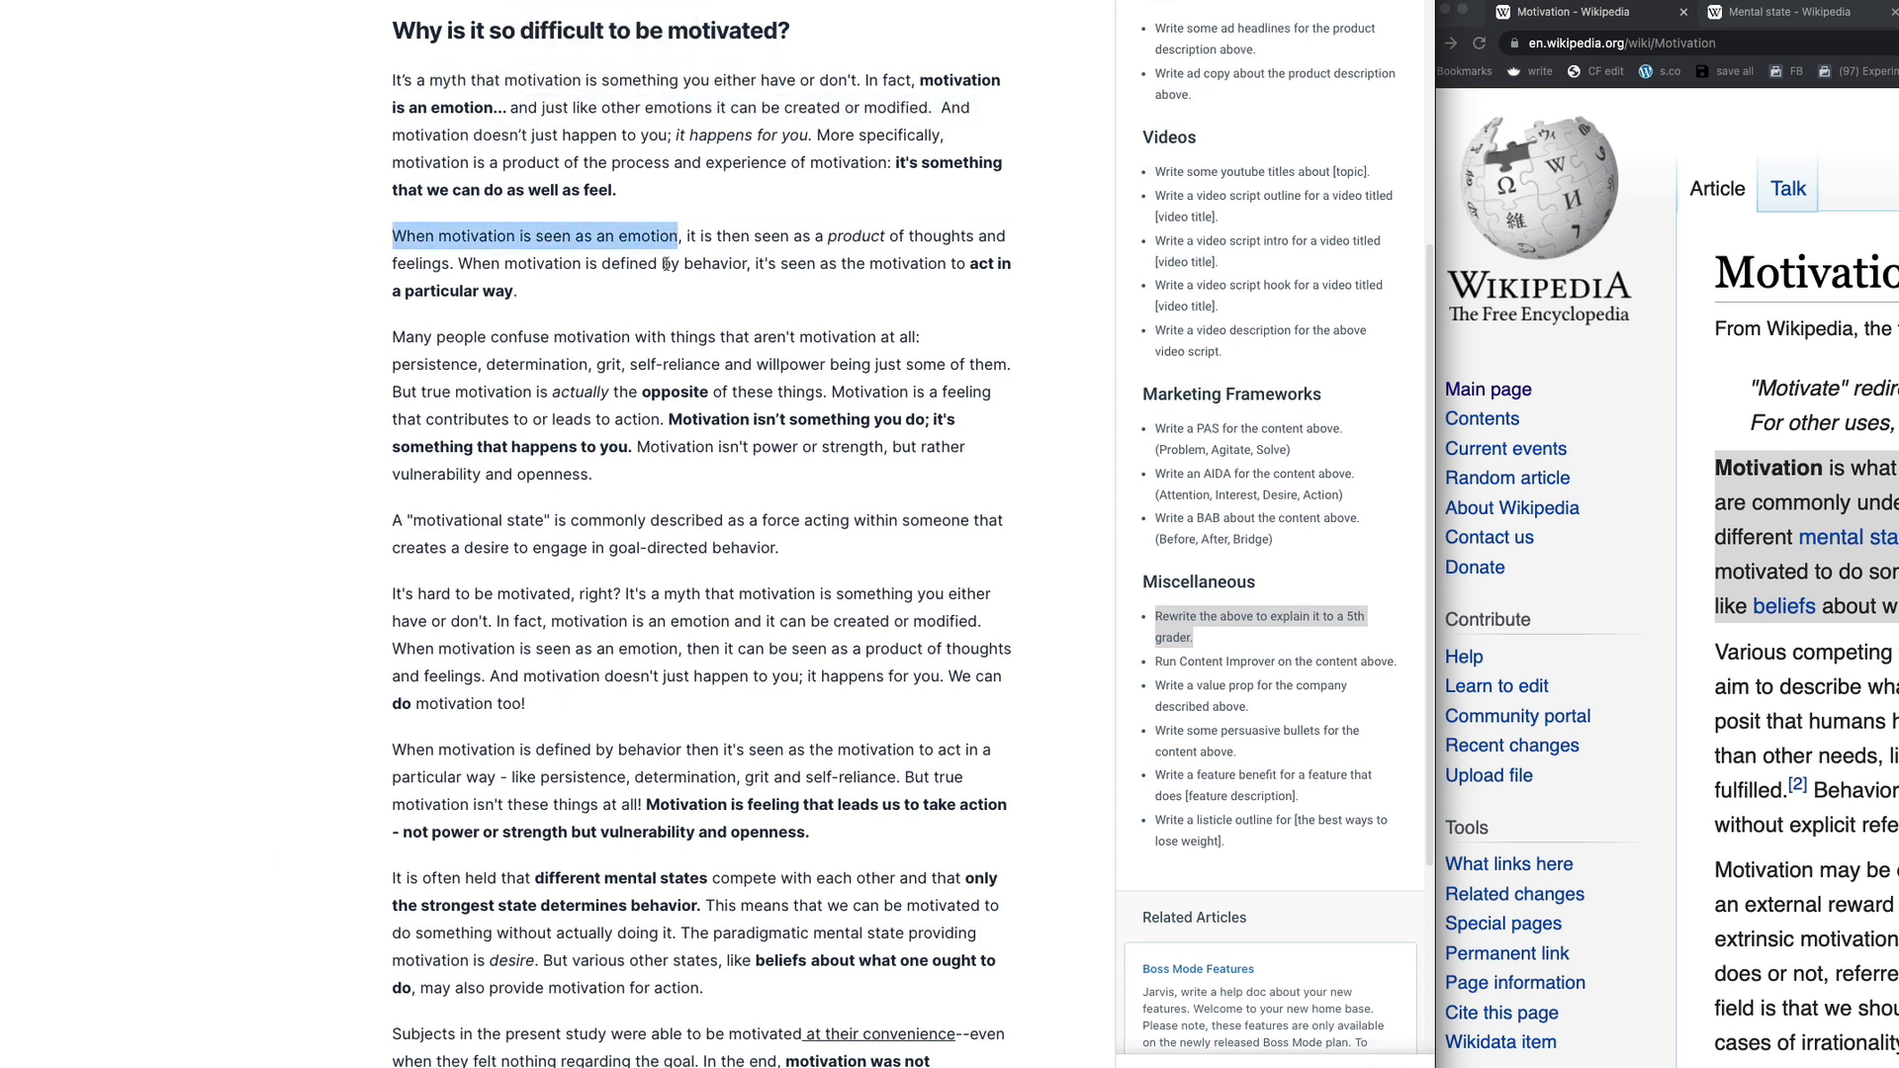
scroll(628, 338, down, 1)
click(403, 242)
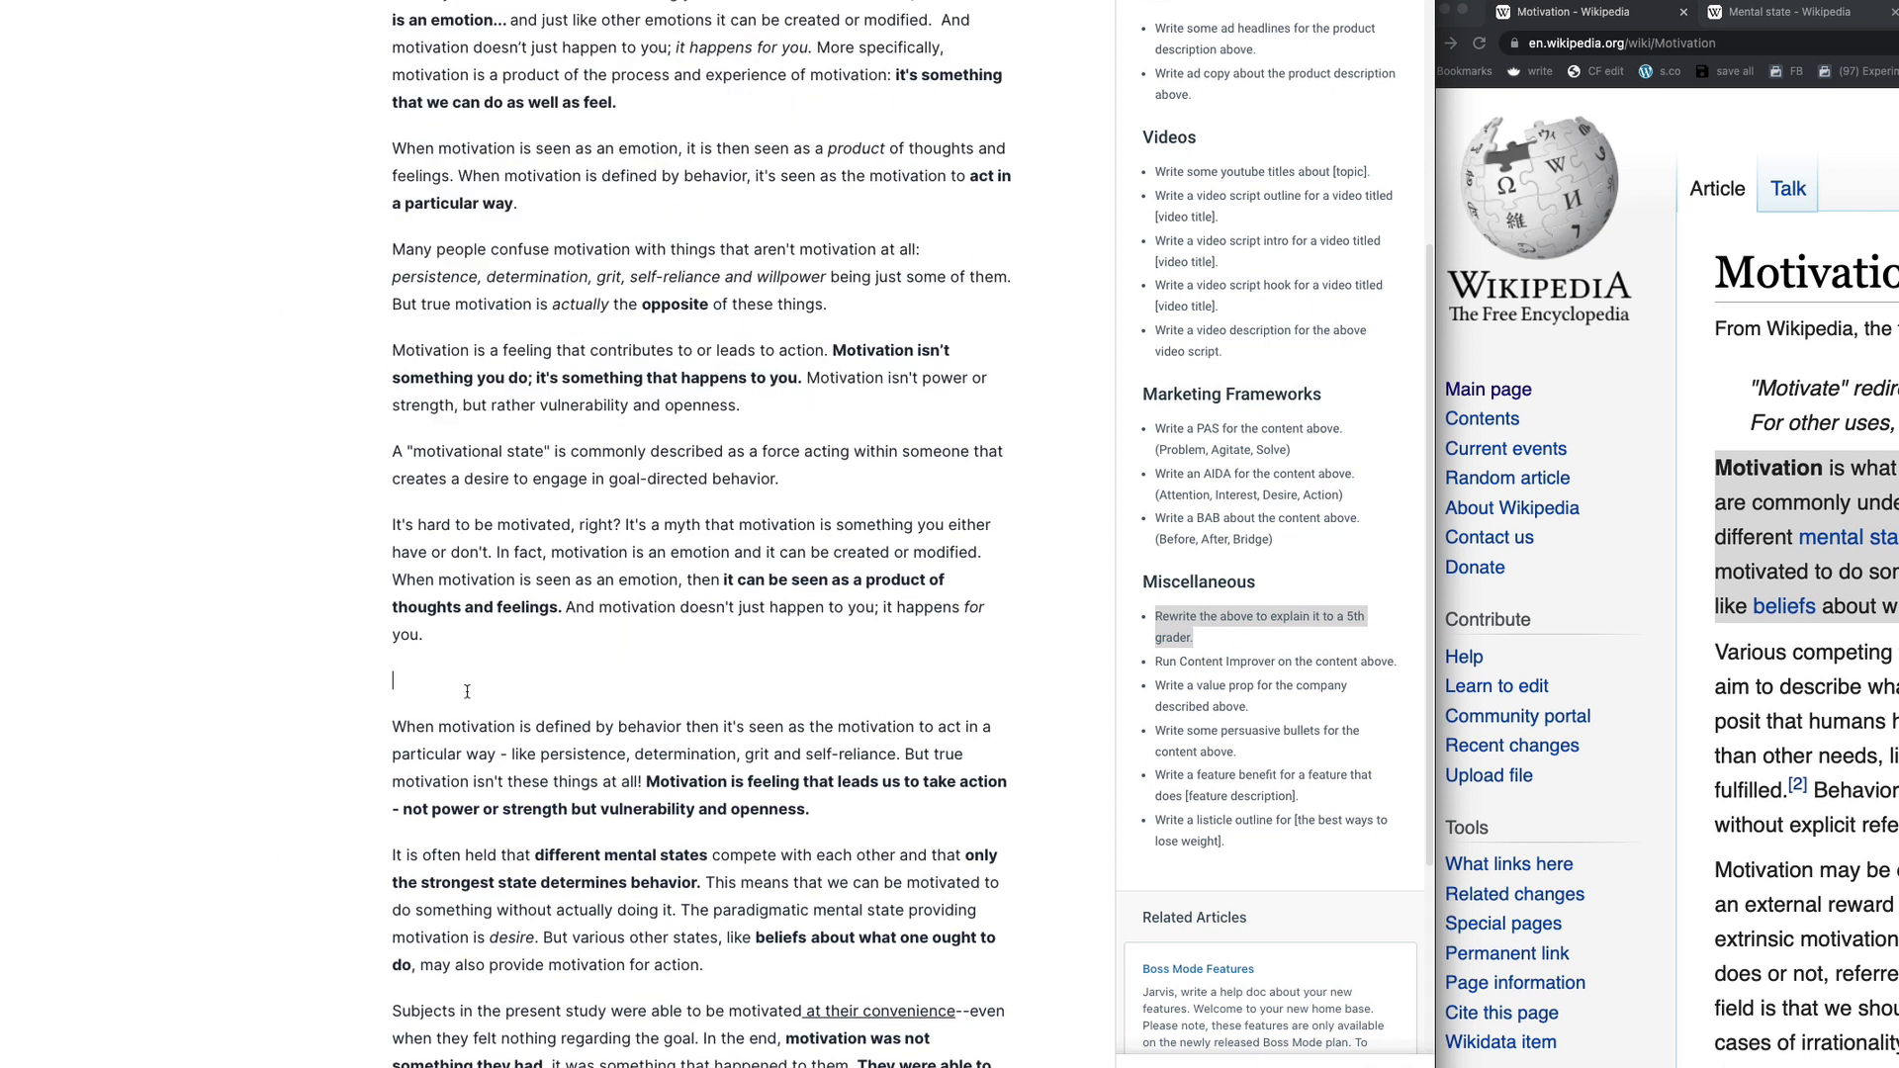
Step: Begin a paragraph before "When motivation is defined by behavior then" with "So, if we want to "be motivated" we need to first be sure we understand that motivation"
drag(432, 6, 535, 564)
click(510, 670)
text(So)
text(, if we want to b)
text(ec)
key(BackSpace)
key(BackSpace)
key(BackSpace)
text("e)
key(BackSpace)
text(be motivated" we need to first )
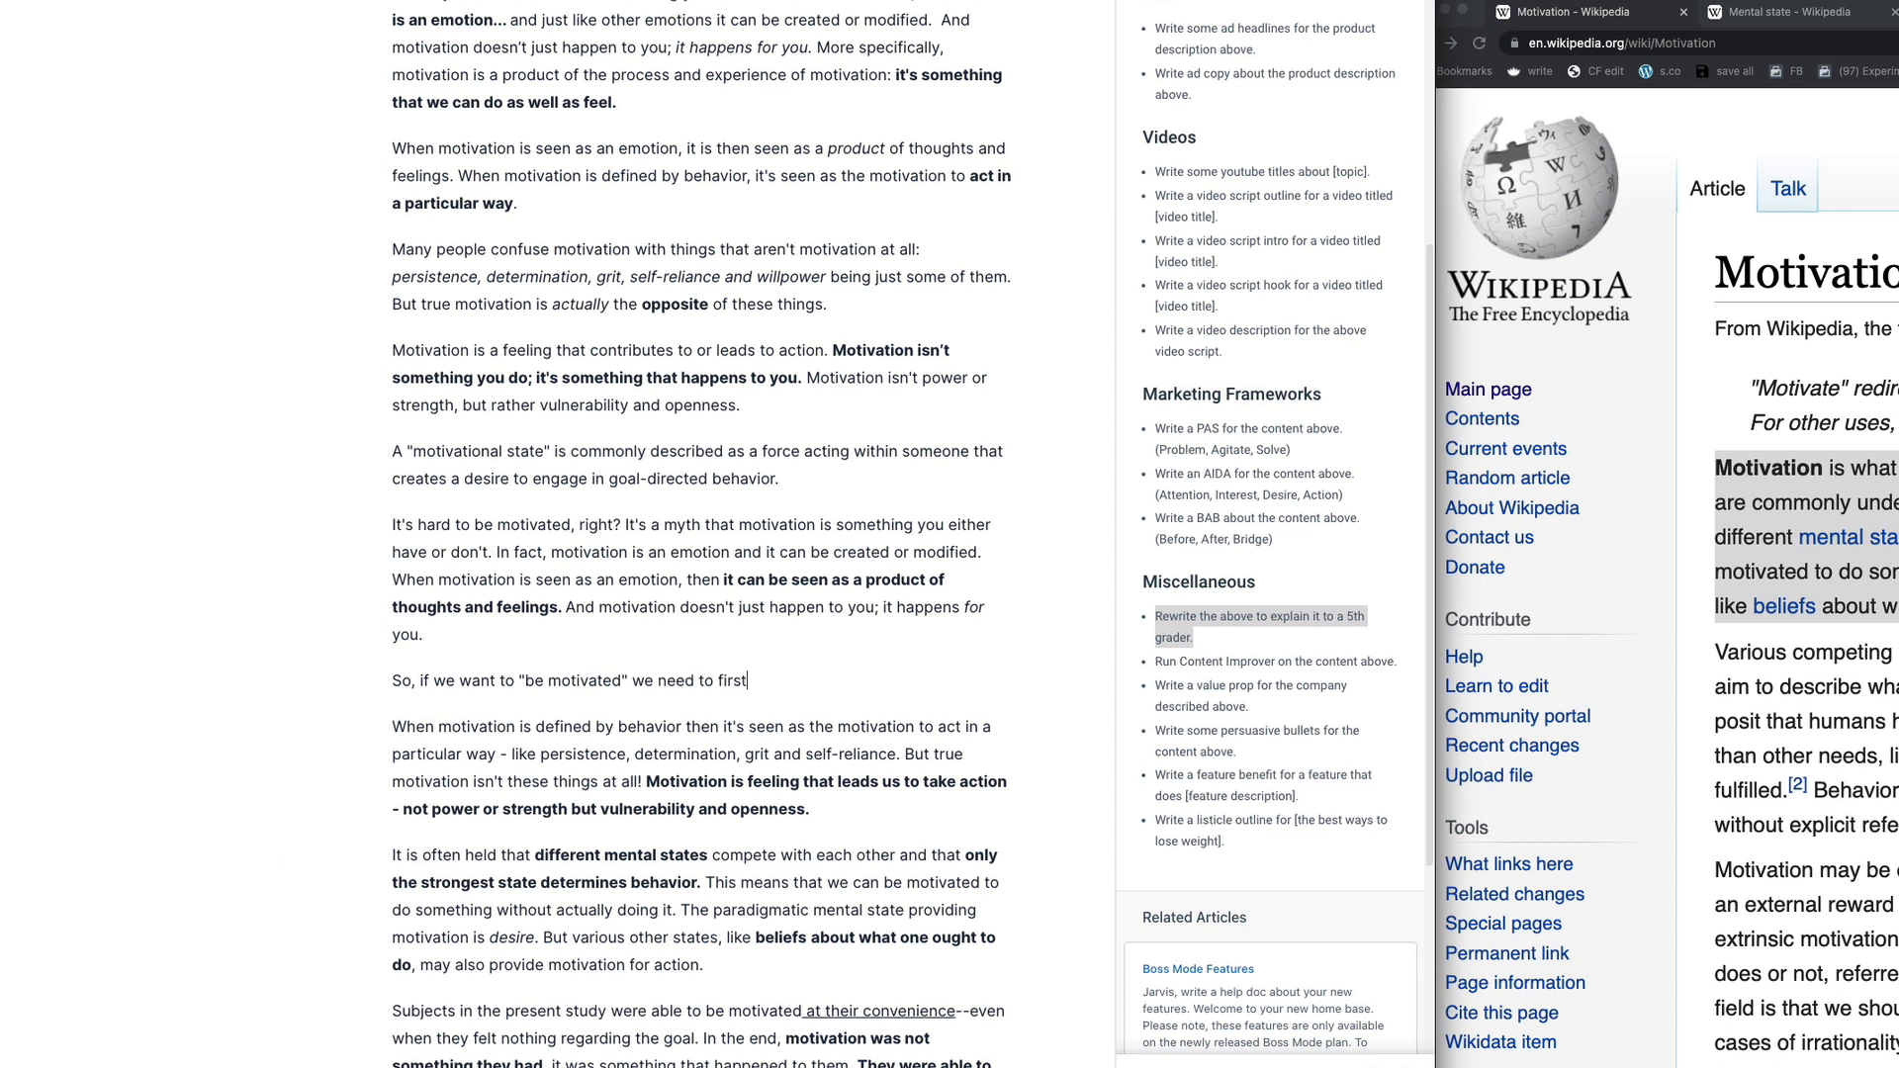
text(be sure we understand that motiv)
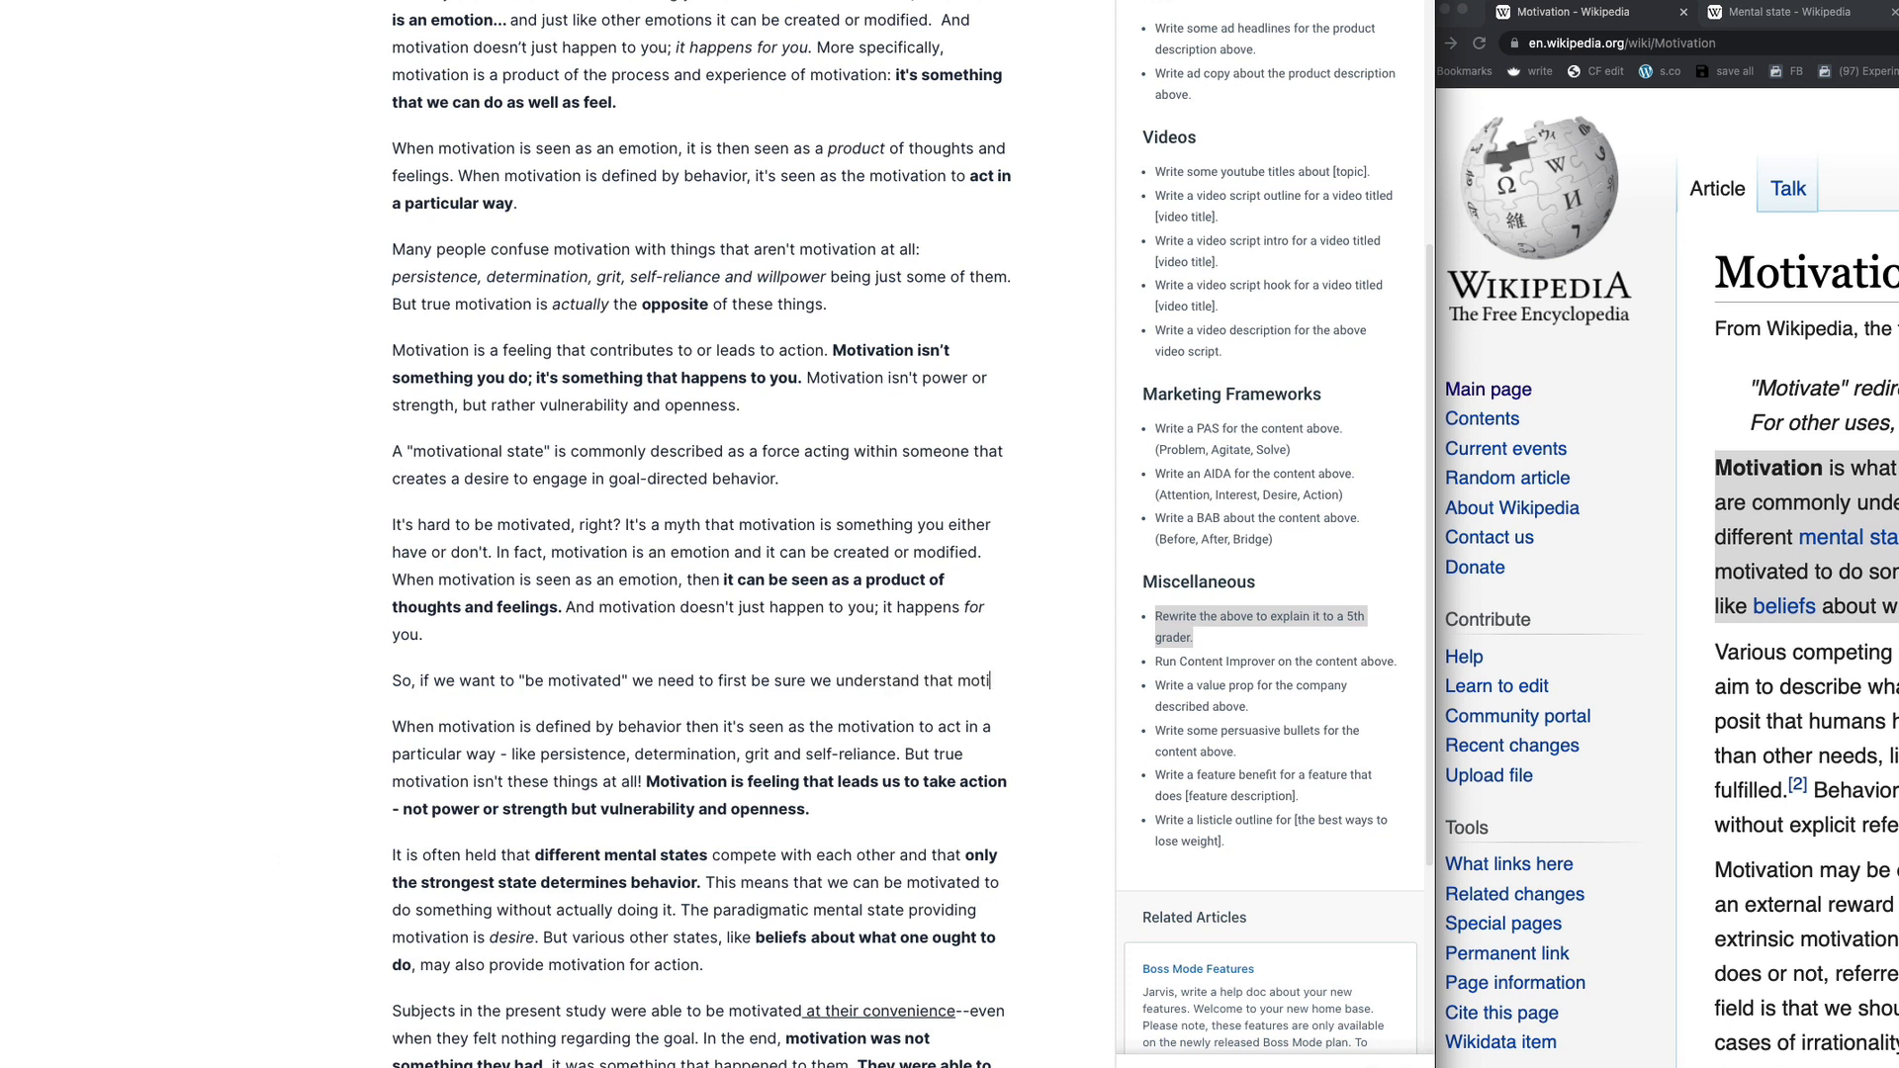
text(ation)
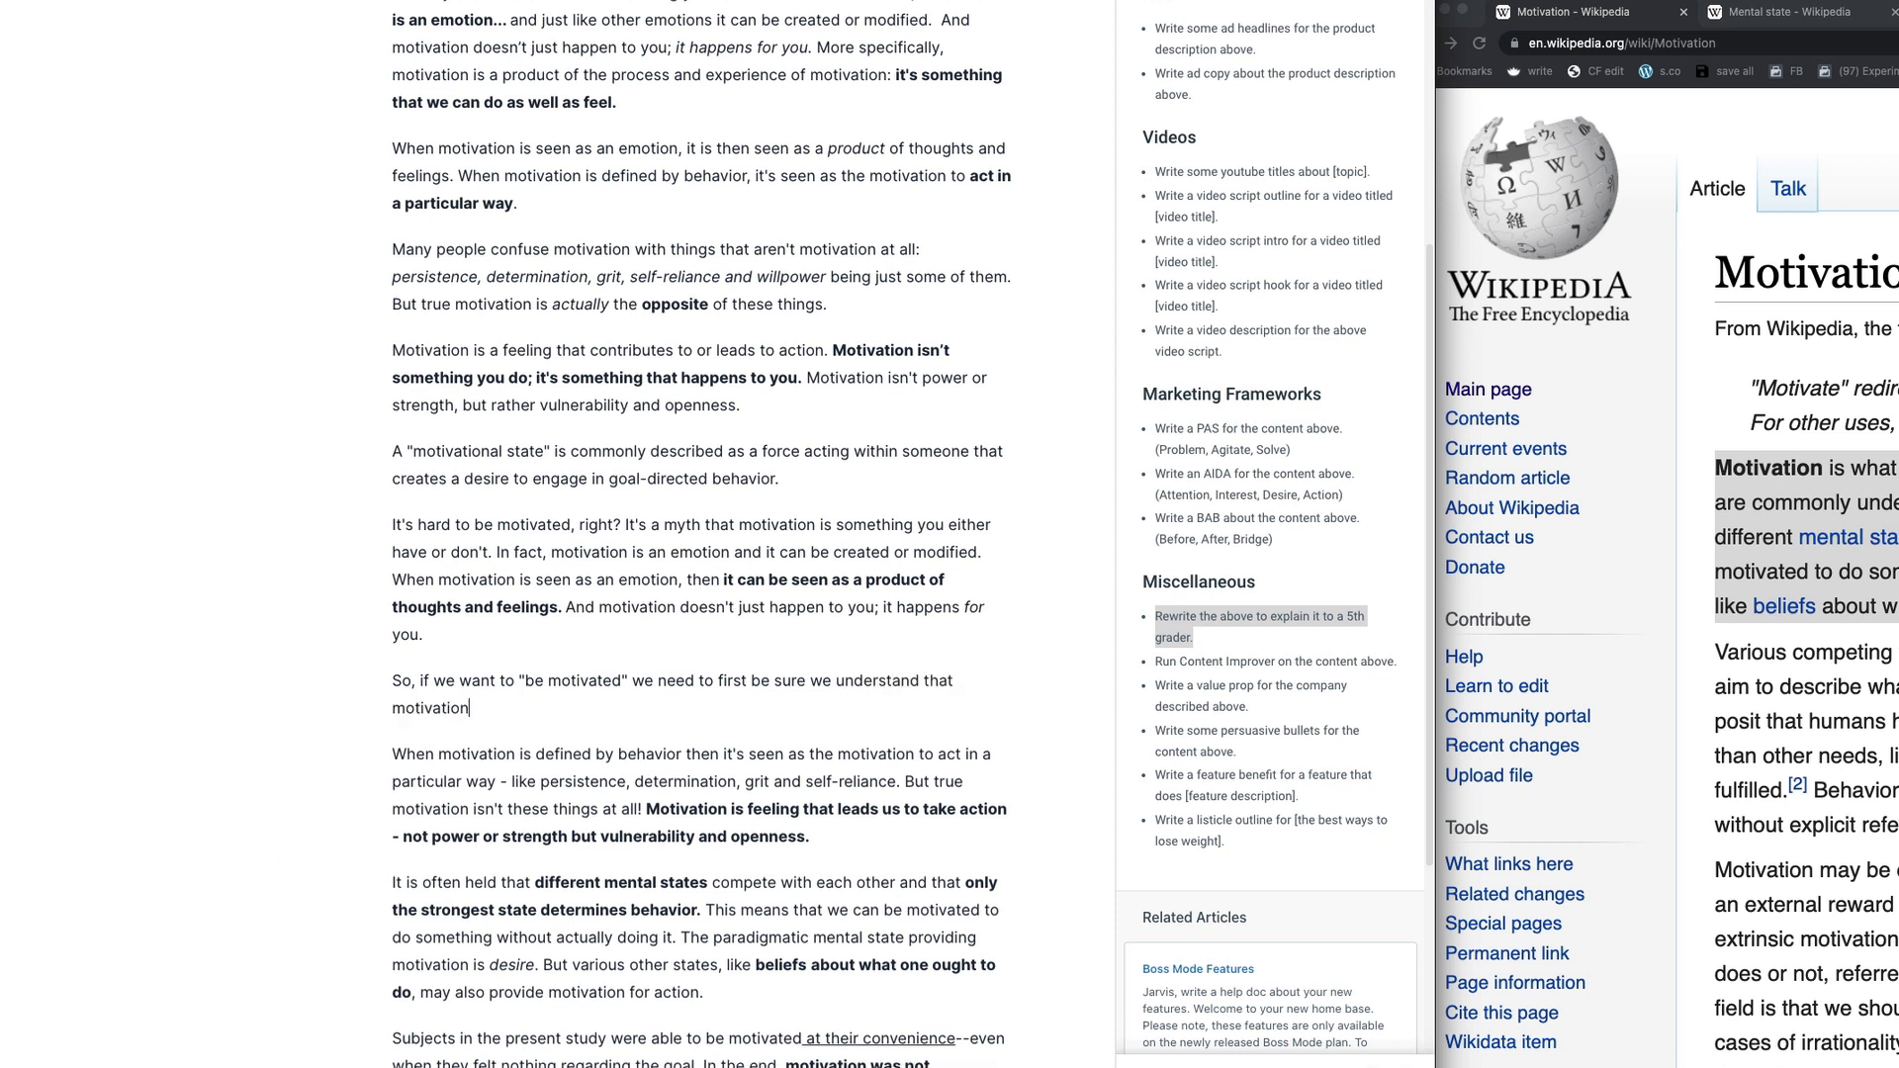
Step: Continue the new paragraph with italic "is an emotion" followed by plain "not exactly a state of being as many people think. You aren't"
key(ctrl+i)
text(is an ema)
text(tion.not a)
text(state)
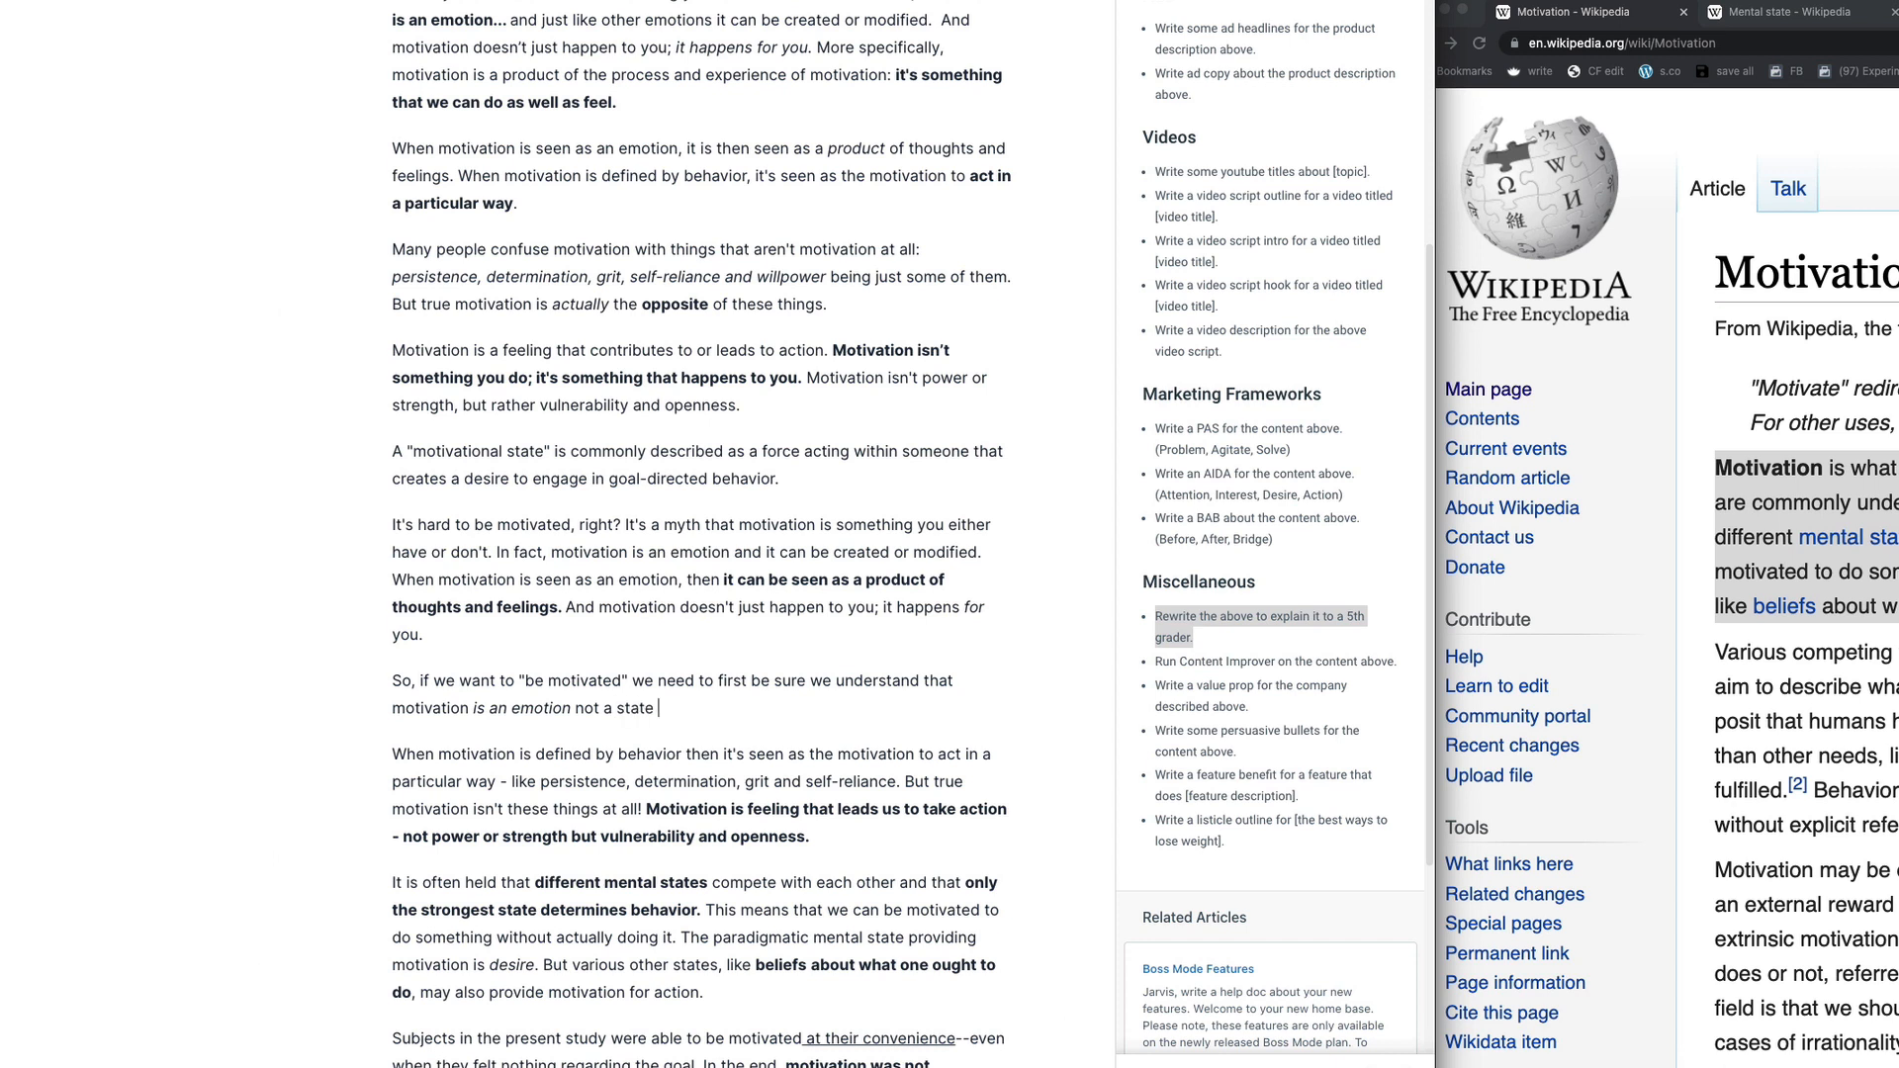
key(BackSpace)
key(BackSpace)
key(BackSpace)
key(BackSpace)
key(BackSpace)
key(BackSpace)
key(BackSpace)
key(BackSpace)
text(exactly a state of being.)
key(BackSpace)
key(BackSpace)
text(as mn)
key(BackSpace)
text(any peop)
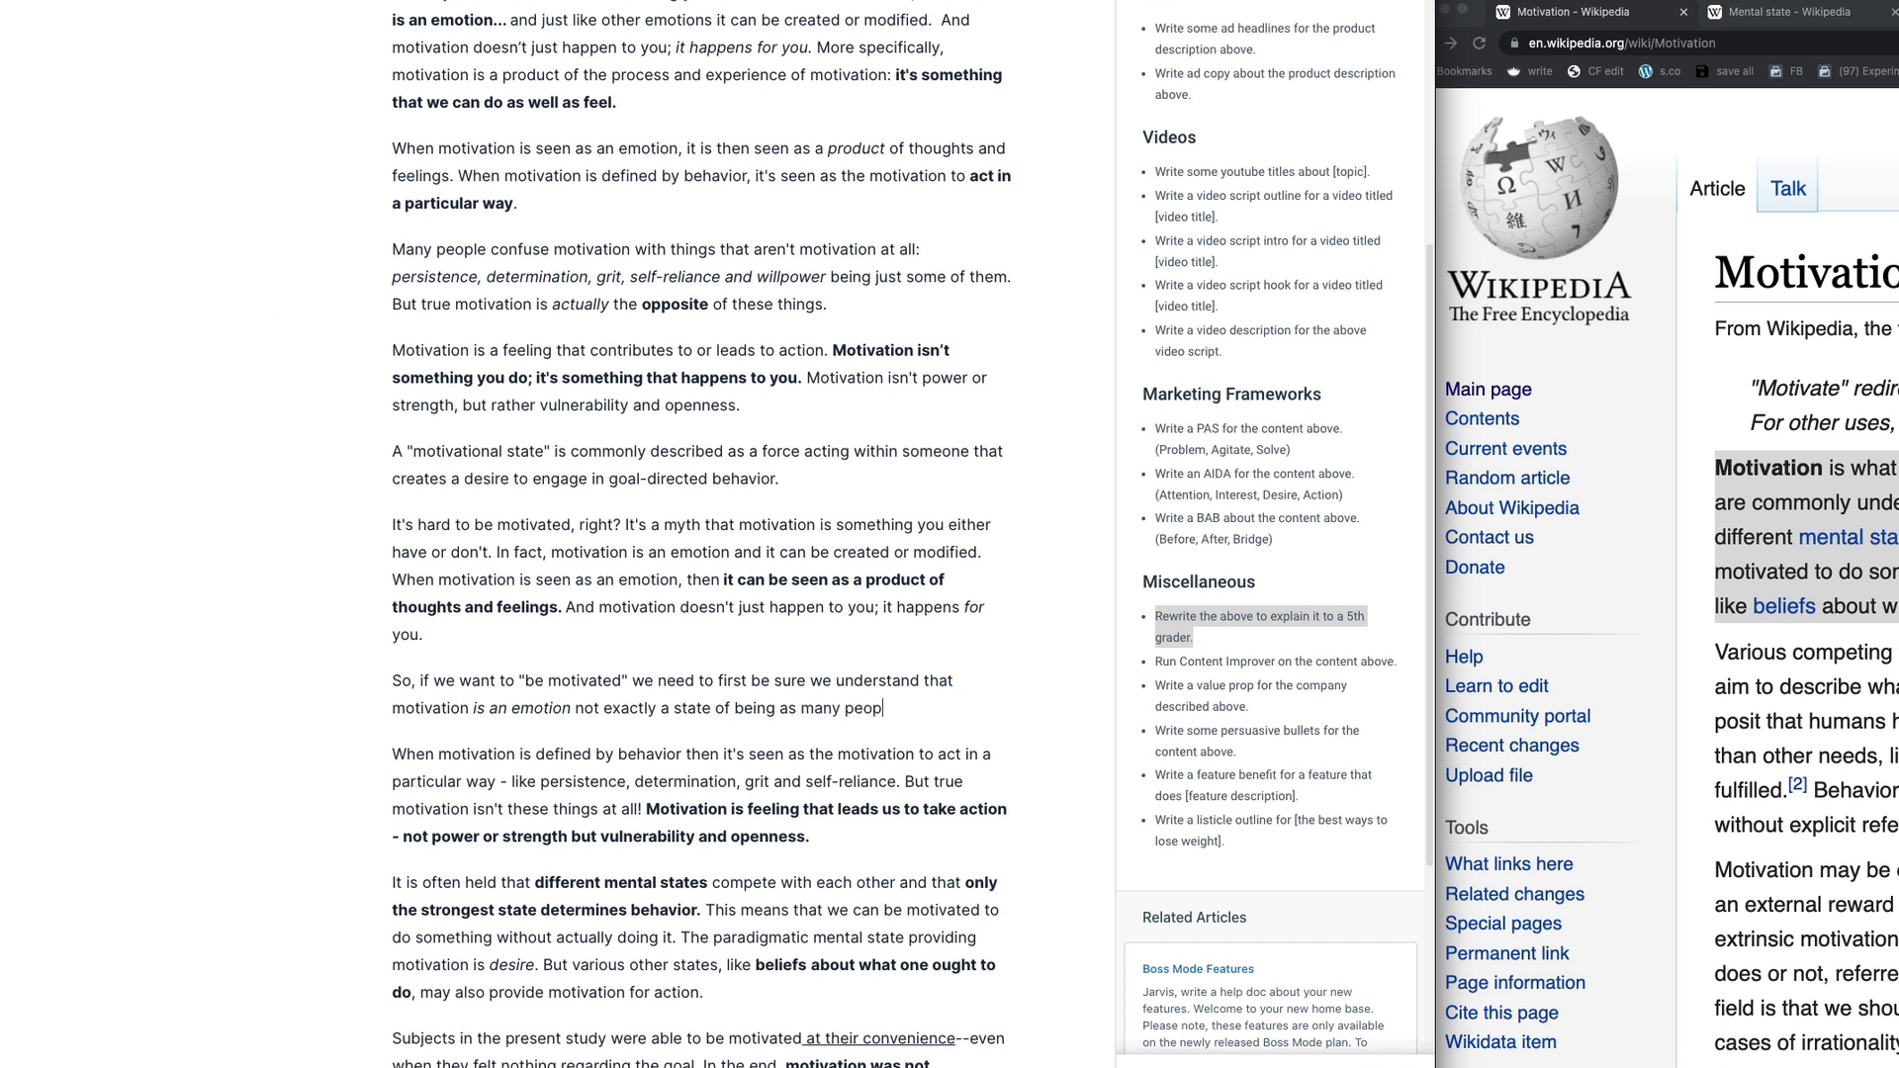
text(le think. You aren't )
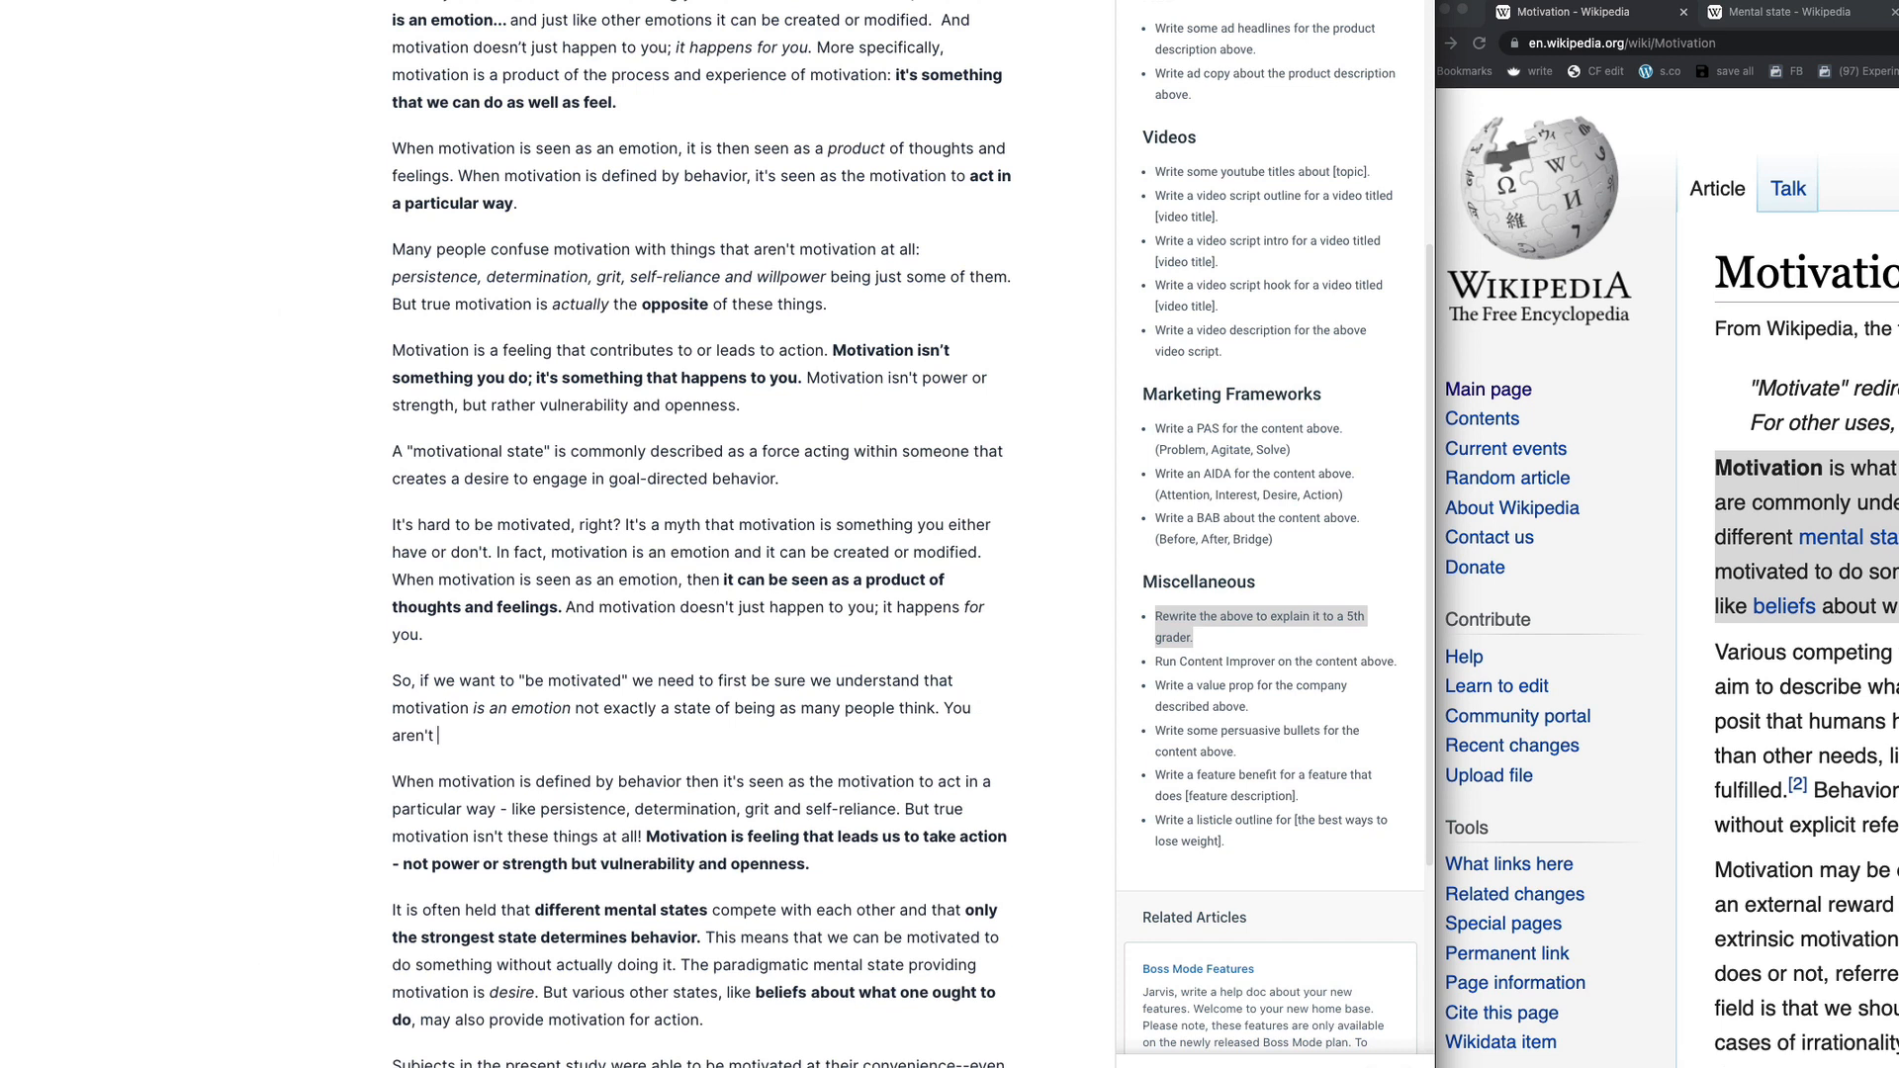
Step: Finish the paragraph with "motivated, you feel motivated. And feelings can be created or destroyed.", italicizing "motivated," and "feel motivated." and correcting the misspelled word
text(motiviated, you)
key(ctrl+i)
text(feel motivated.)
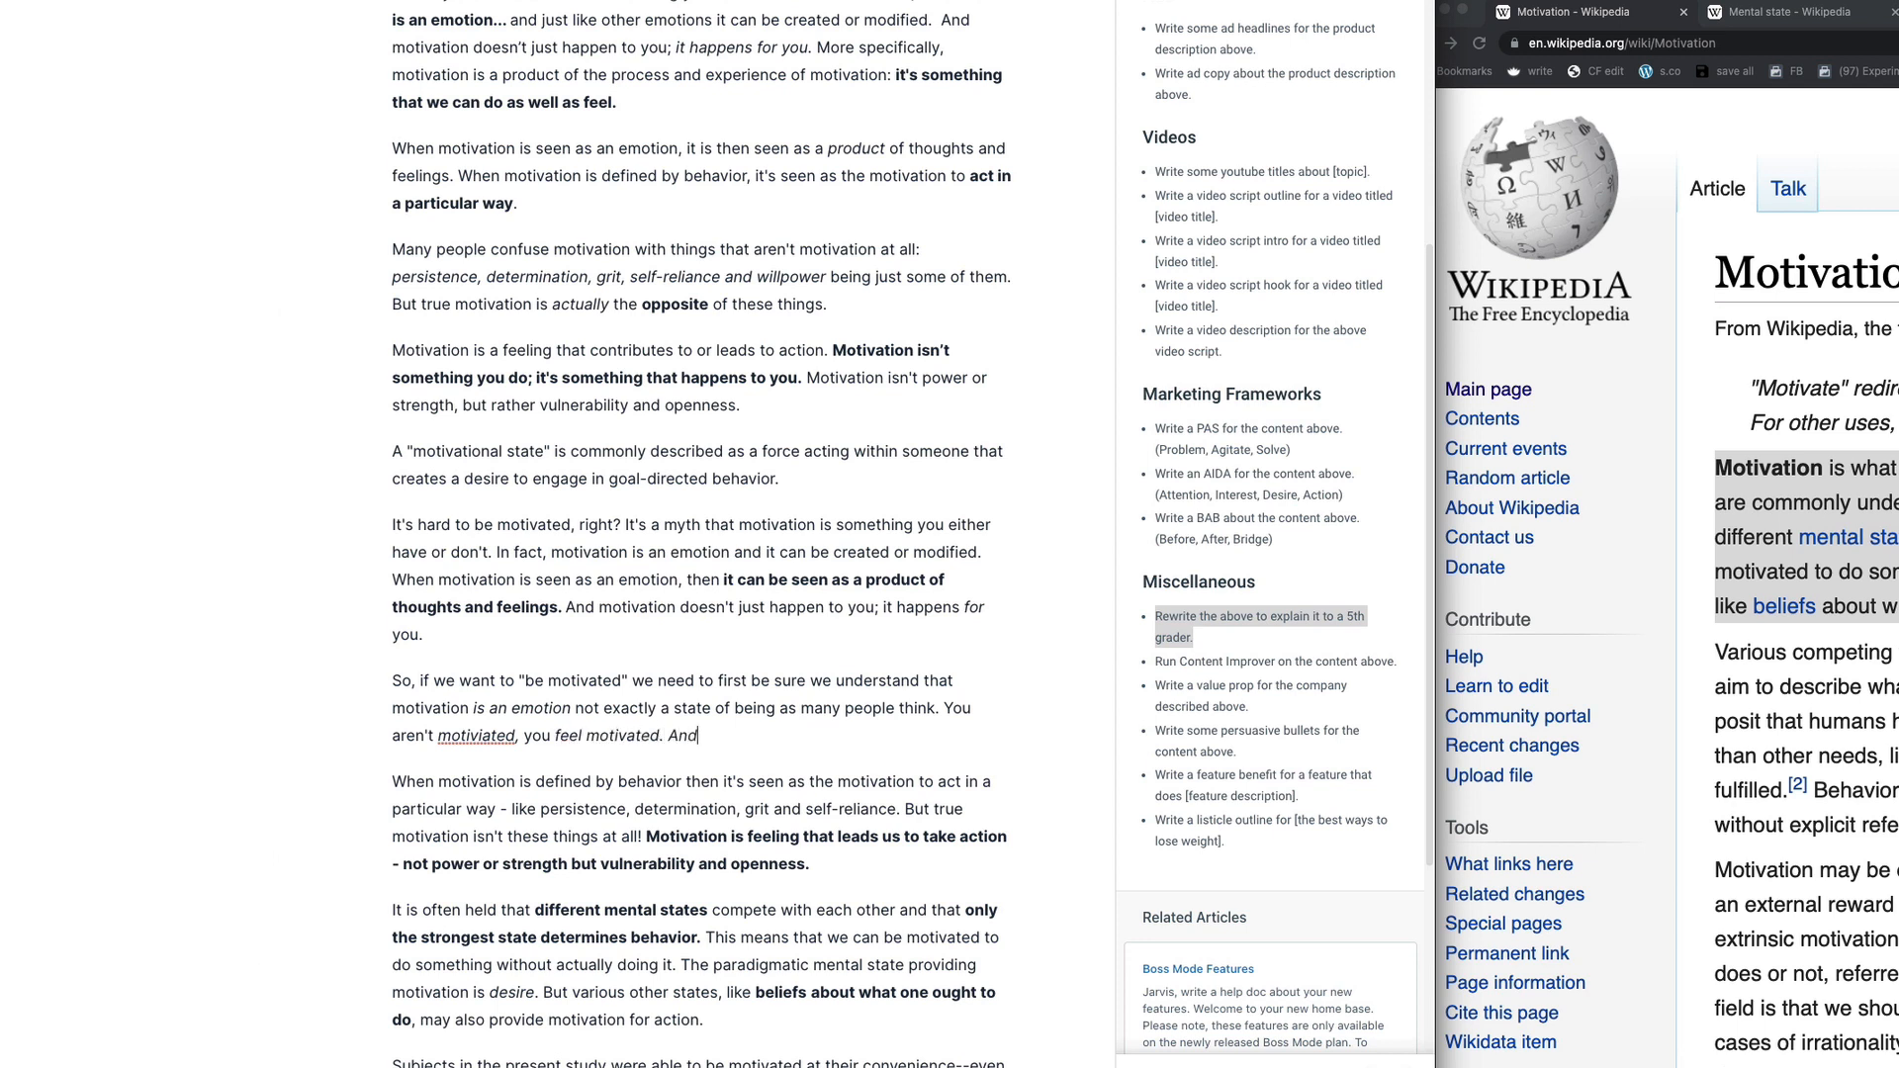
text(And feelingss can be created or)
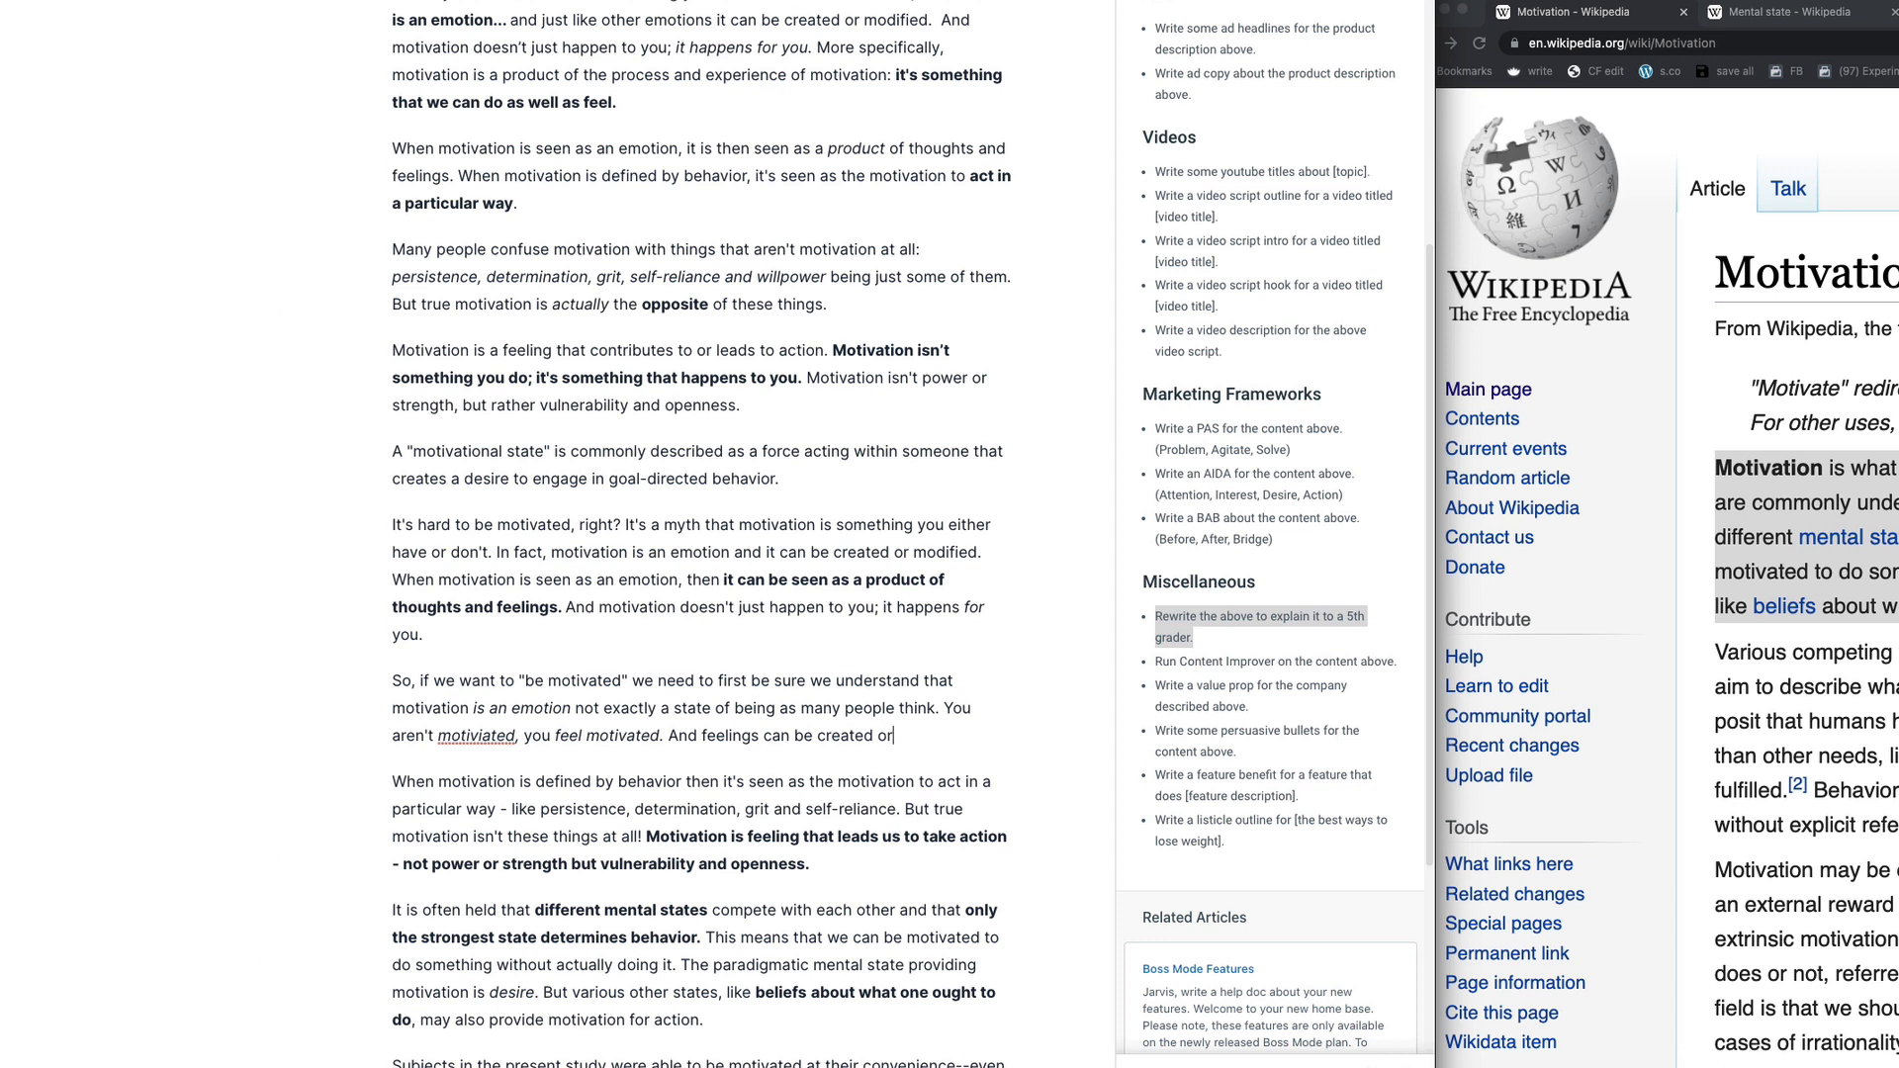
text( destroyed.)
right_click(485, 730)
click(534, 740)
Step: Proofread the draft from the new "be motivated" paragraph through the paragraph about different mental states
scroll(576, 707, down, 1)
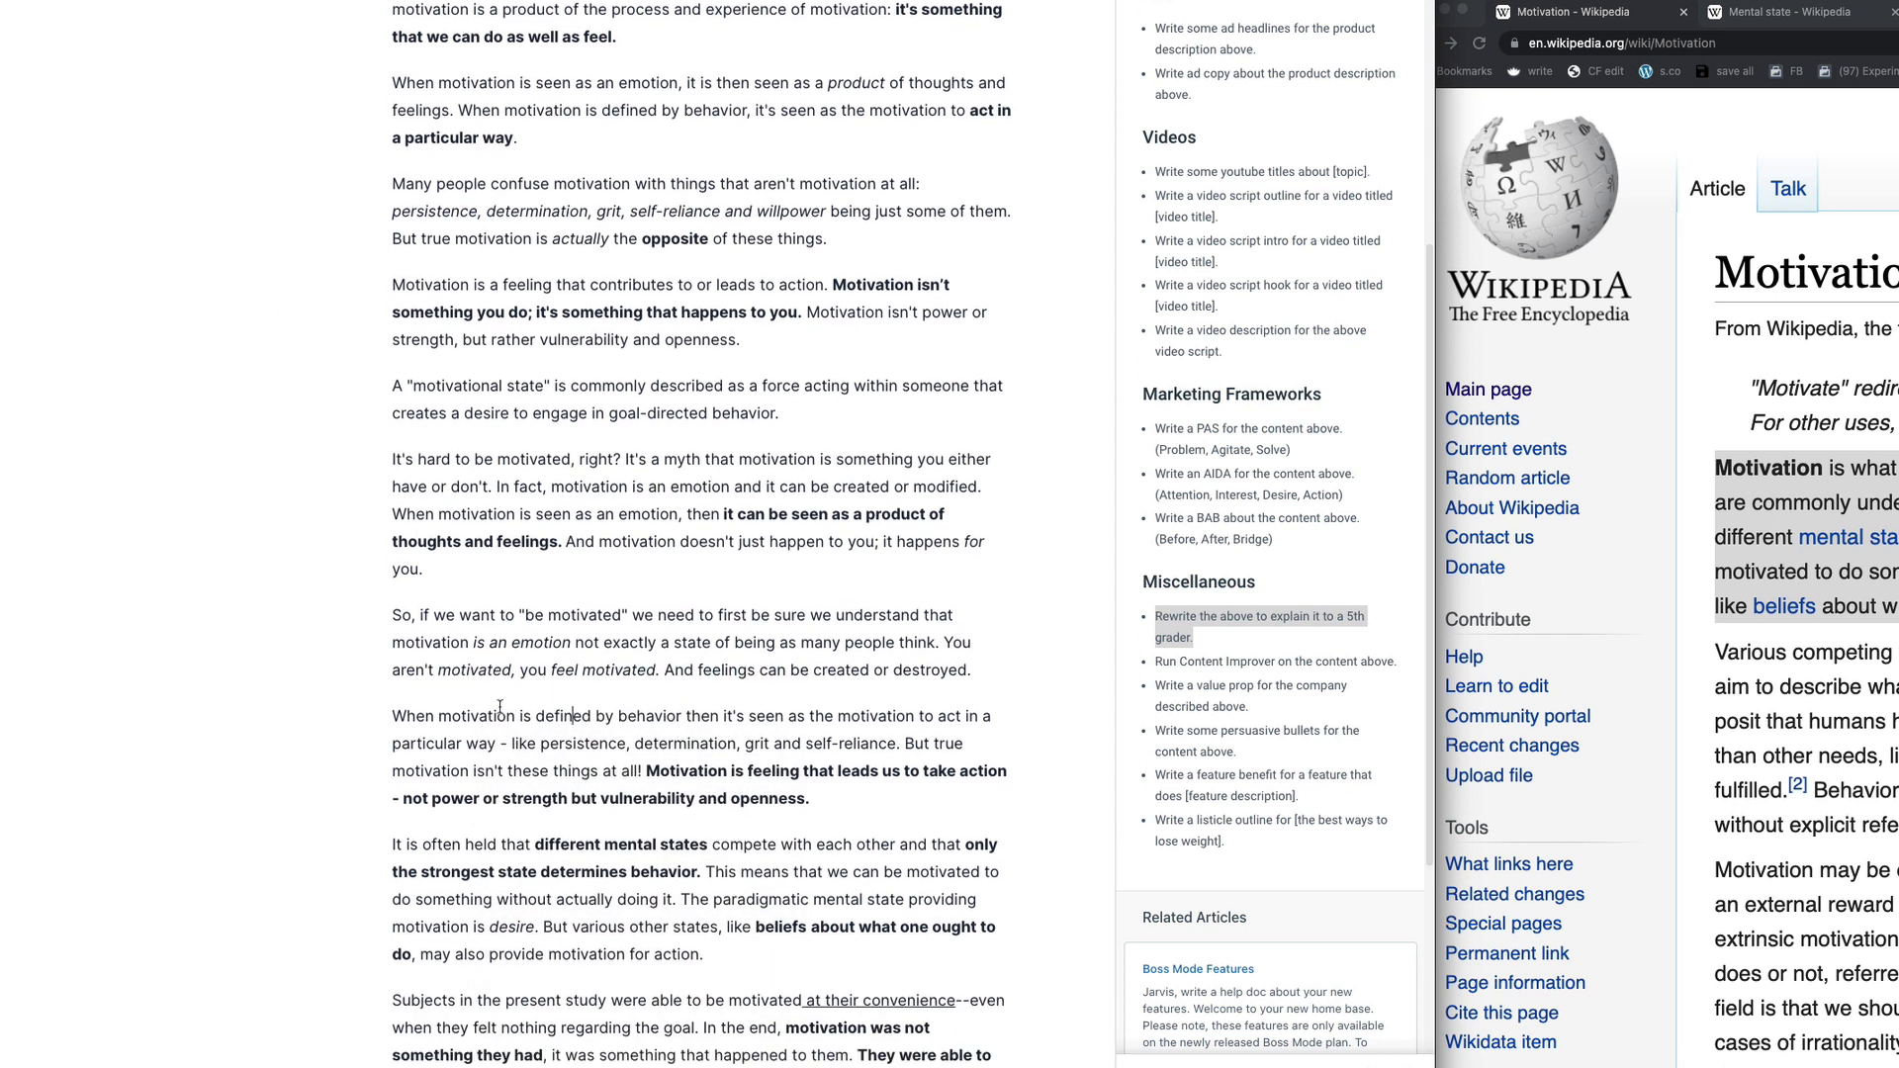
drag(420, 615, 576, 617)
click(496, 615)
scroll(870, 682, down, 1)
scroll(860, 683, down, 3)
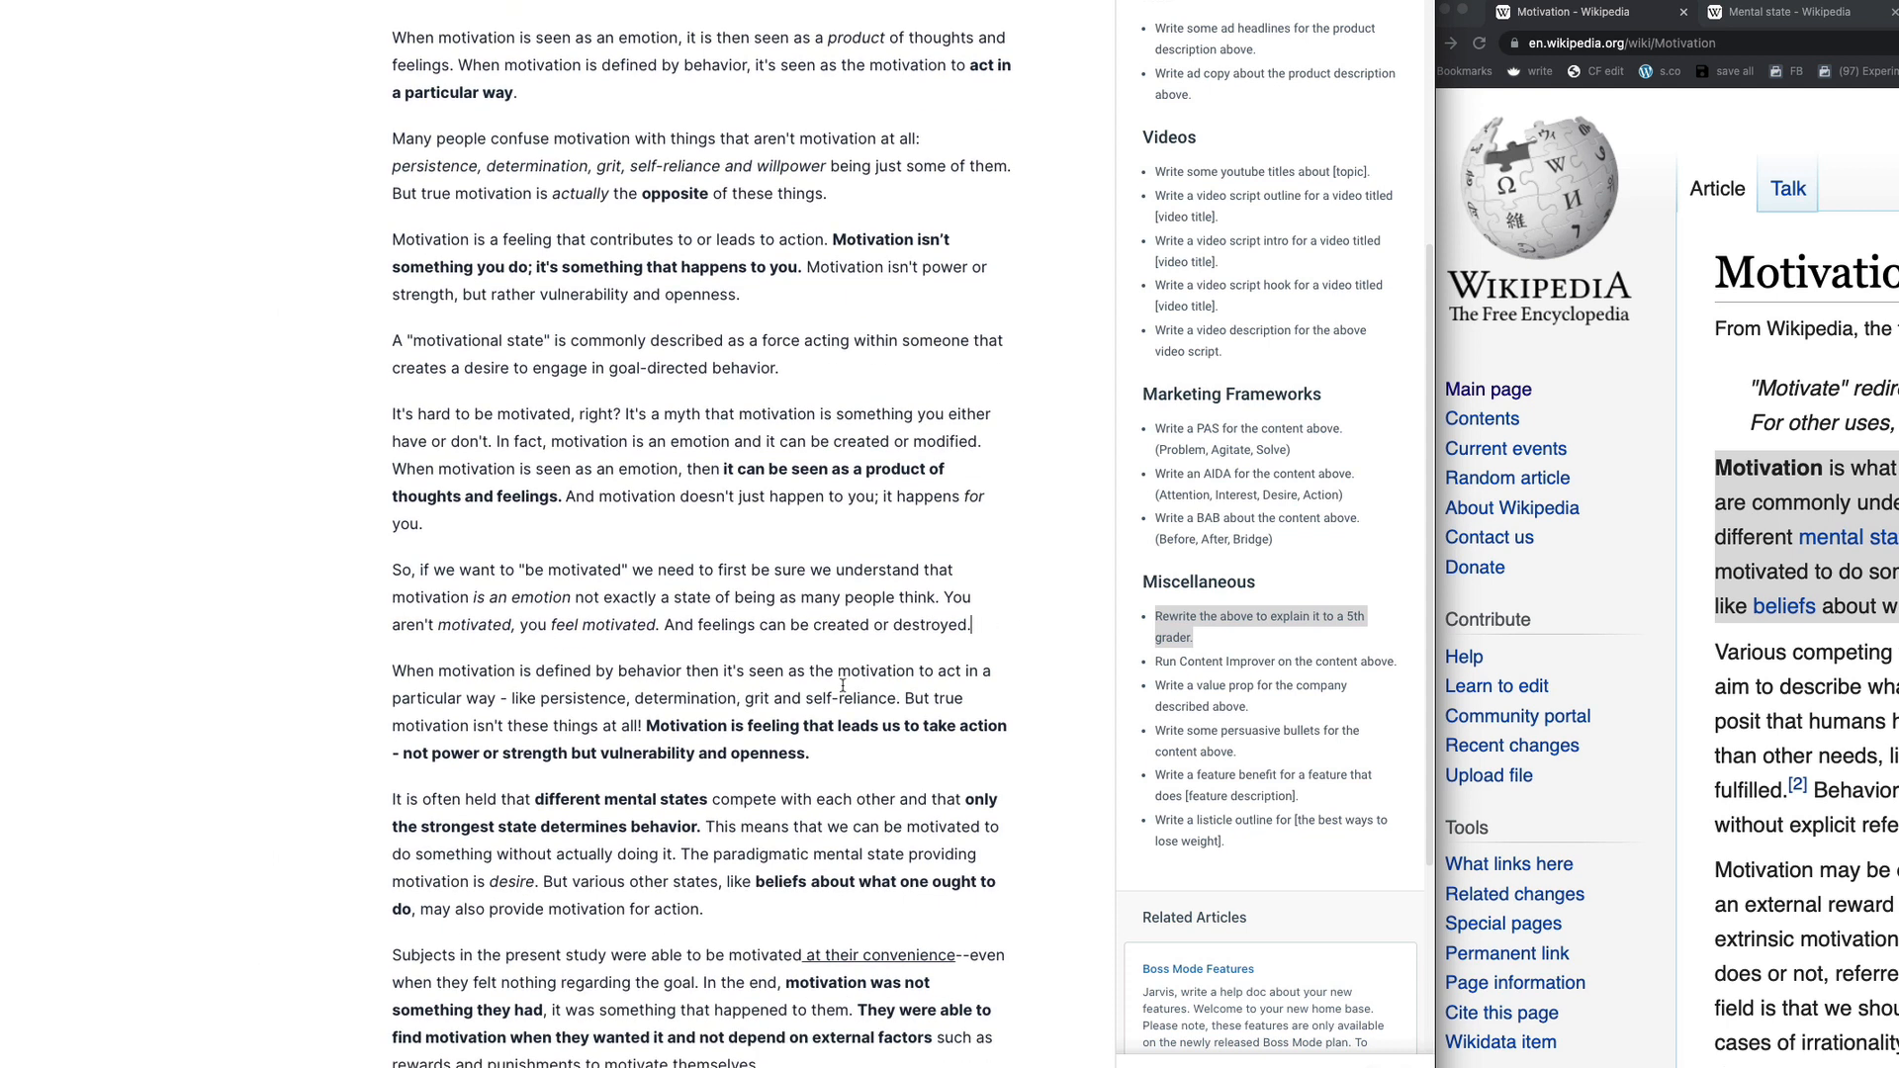
click(564, 615)
scroll(531, 634, down, 5)
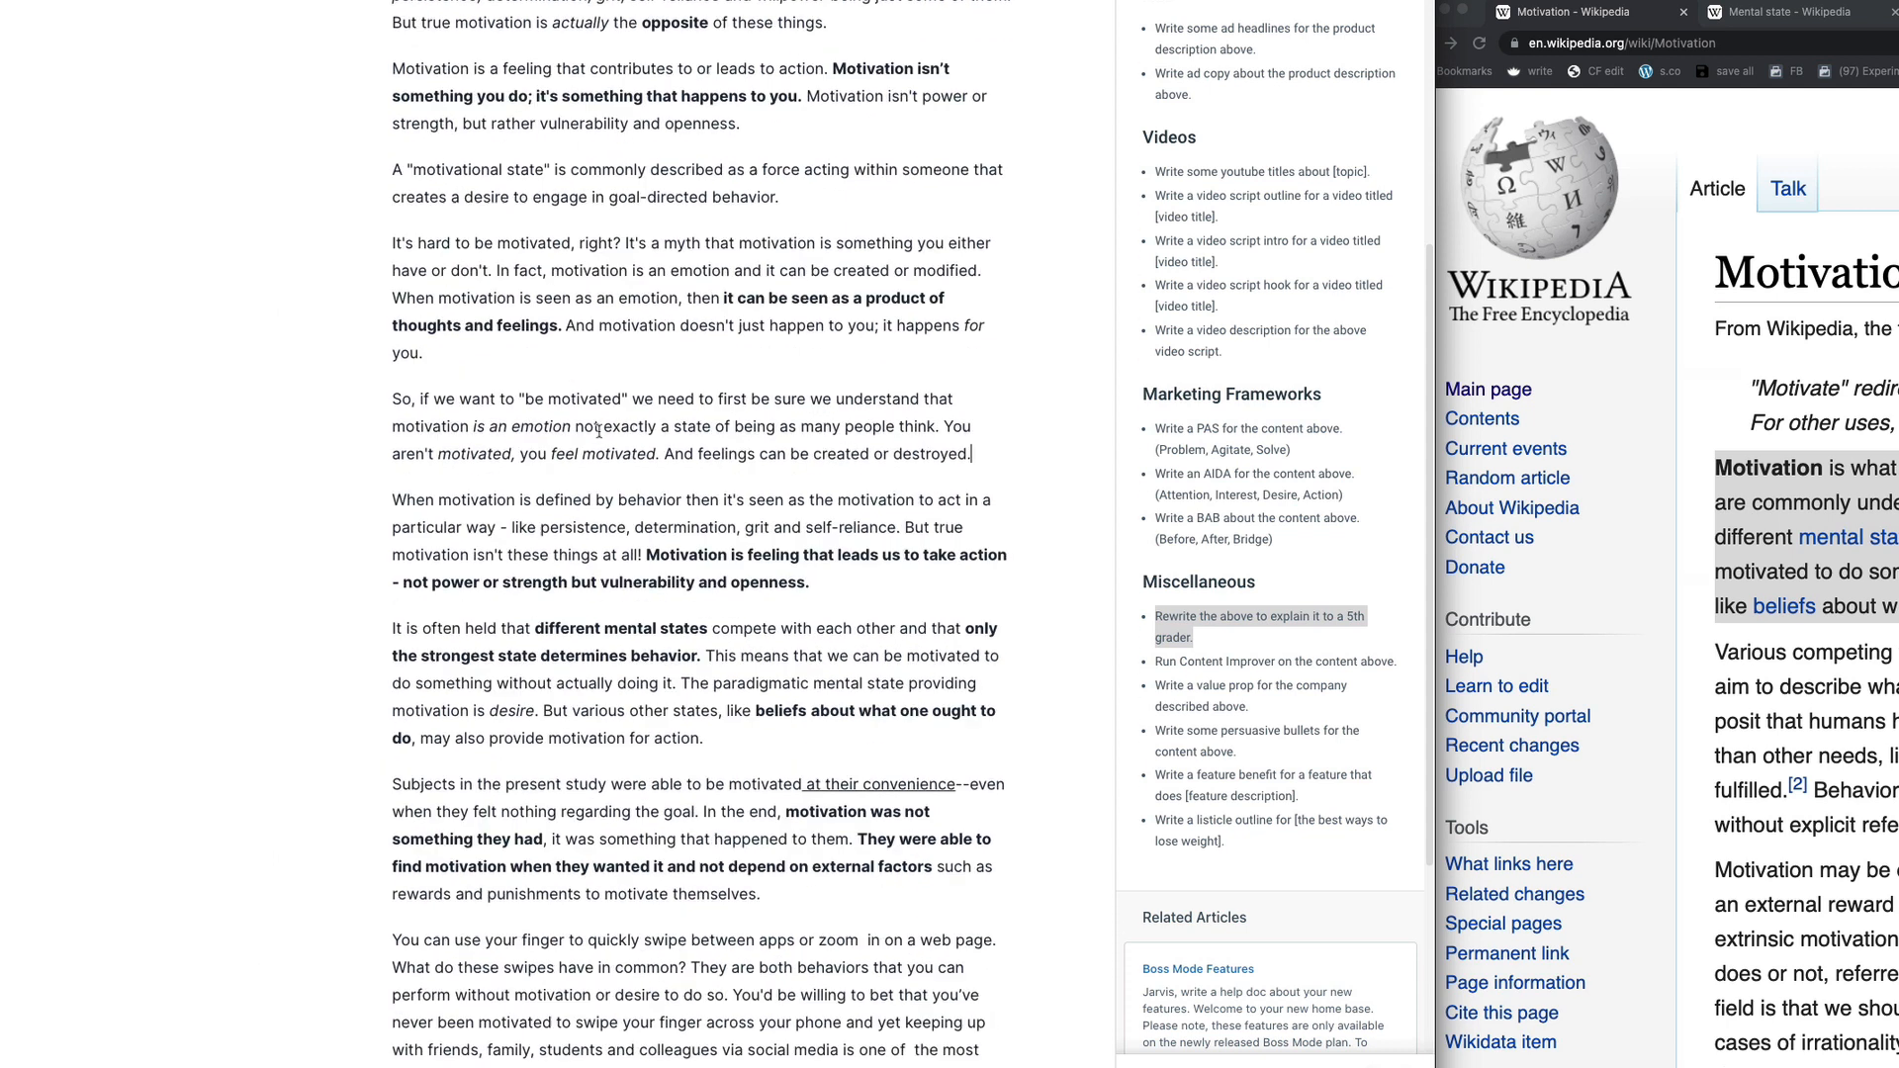
drag(700, 499, 1027, 505)
click(805, 499)
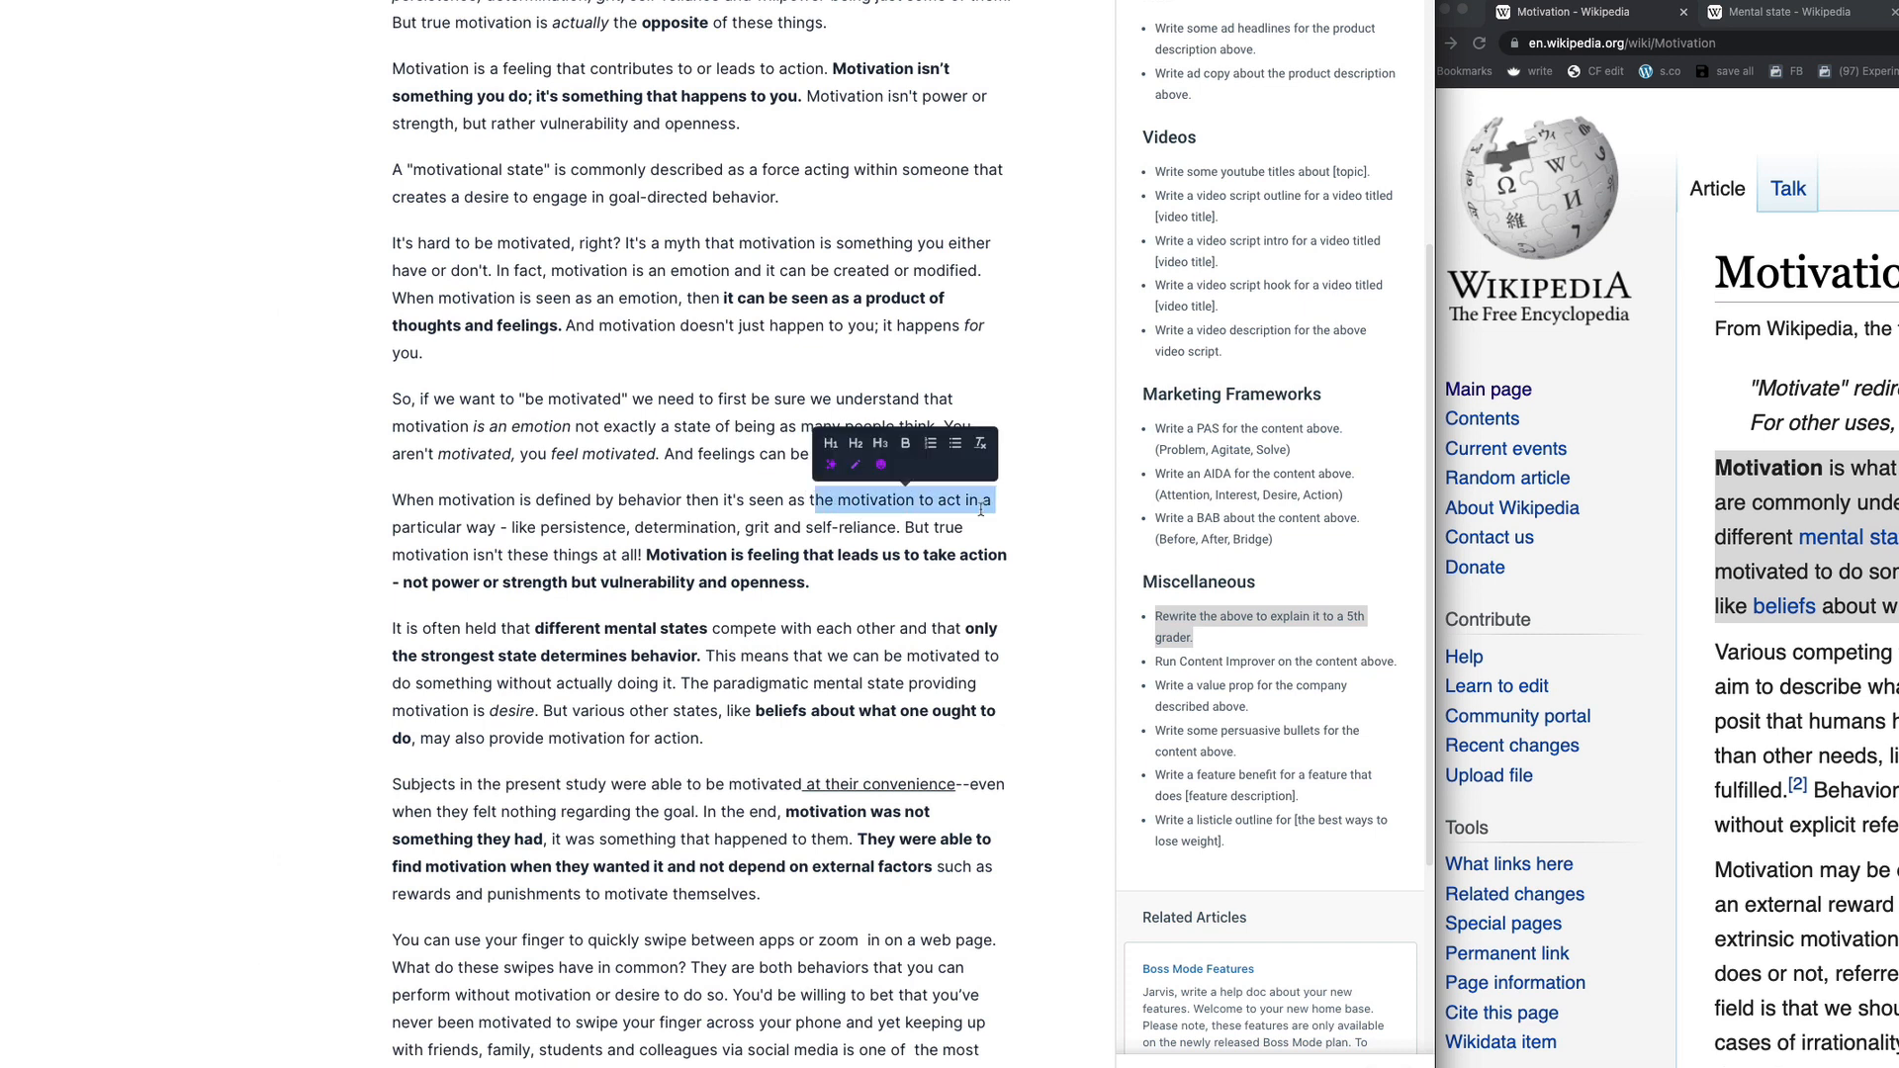
click(463, 529)
drag(535, 527, 802, 528)
click(954, 529)
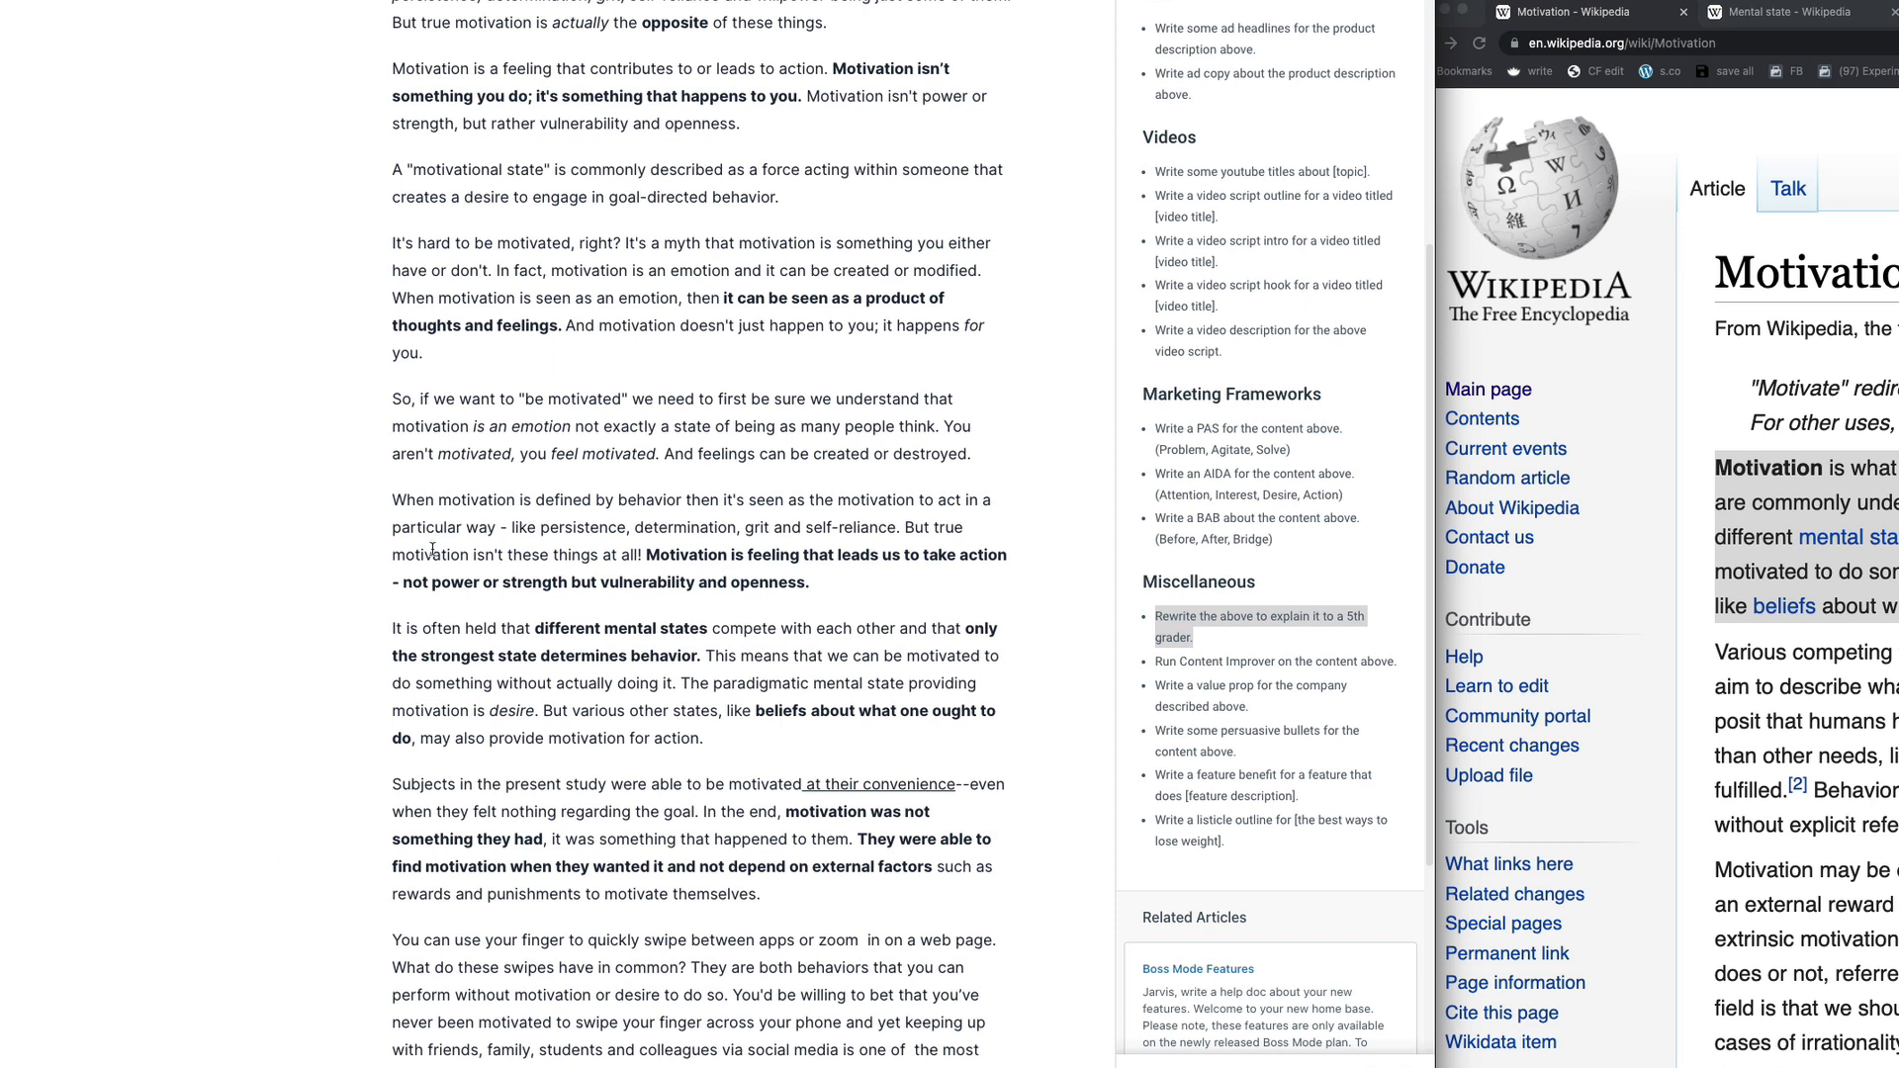
drag(523, 555, 693, 555)
click(799, 554)
drag(402, 583, 757, 583)
click(861, 583)
scroll(861, 582, down, 1)
drag(394, 550, 724, 661)
scroll(743, 593, down, 1)
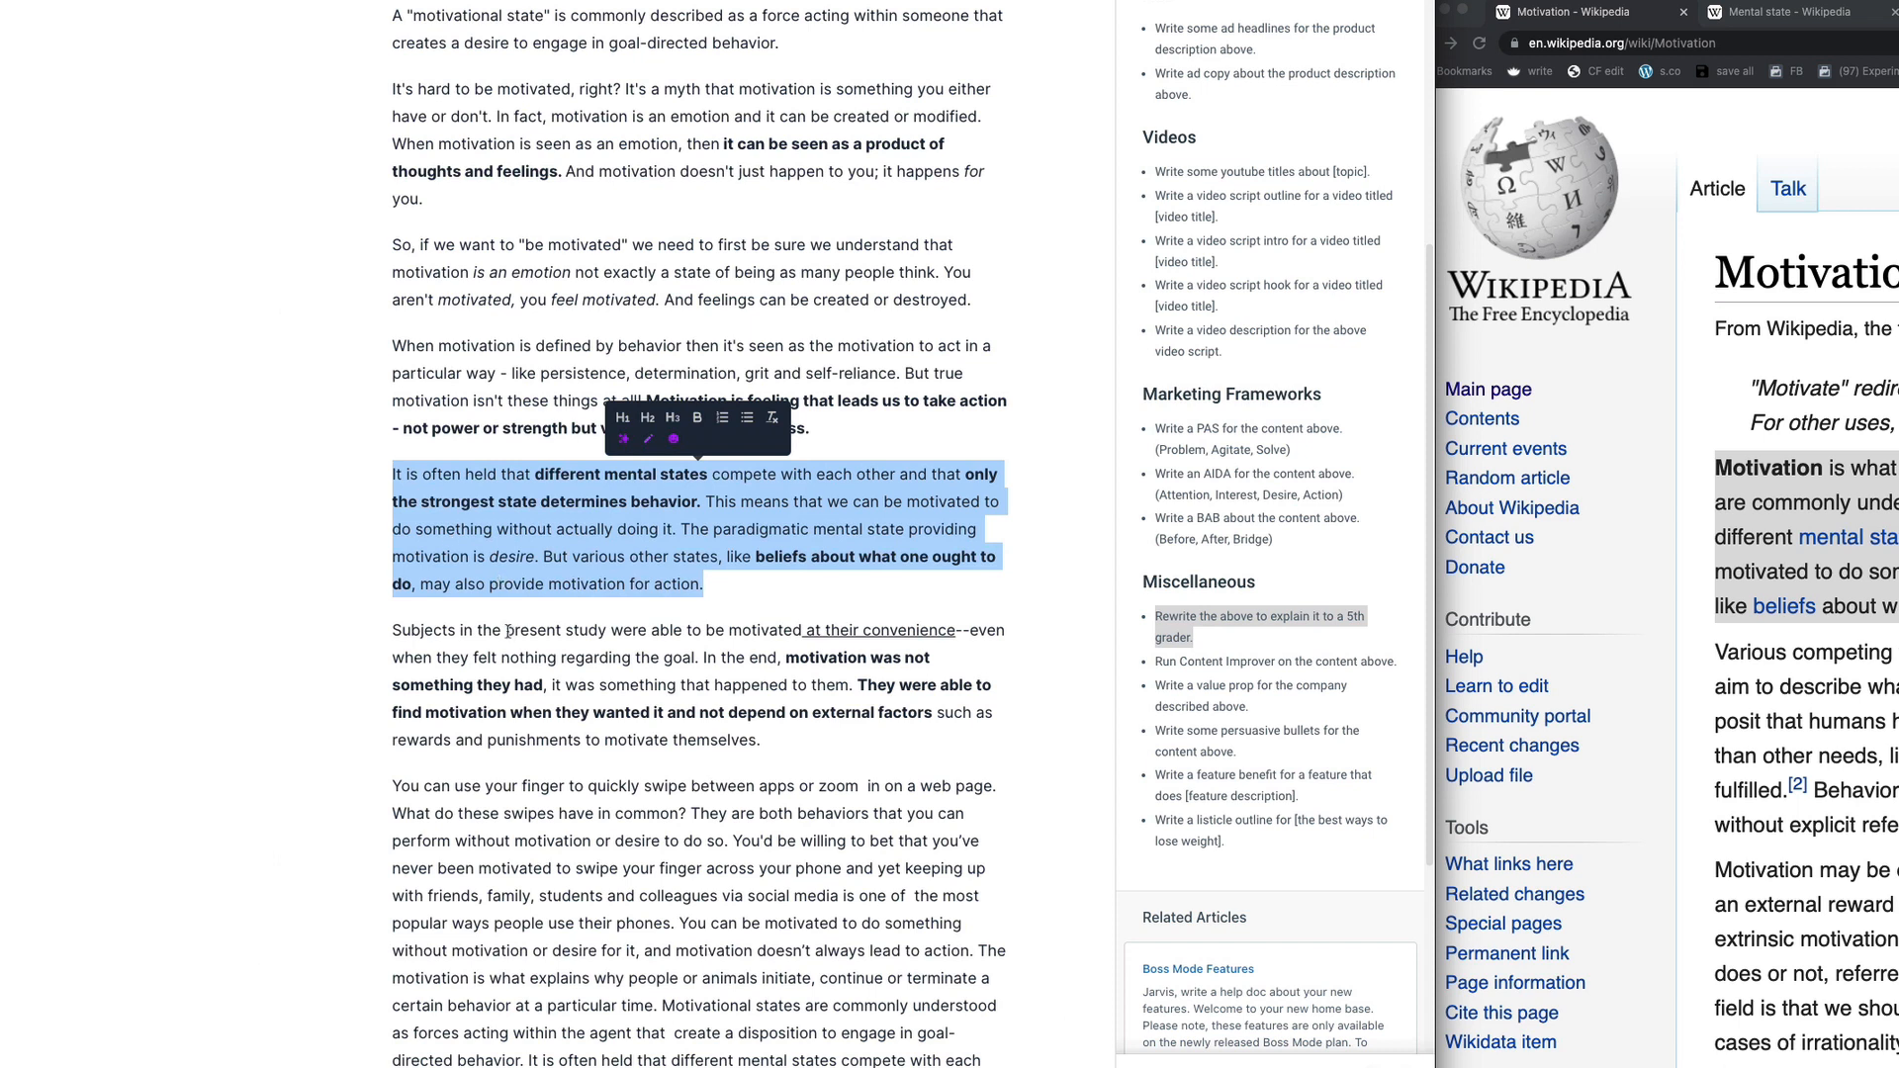
Step: Delete the entire "Subjects in the present study" paragraph
click(439, 562)
drag(365, 631, 781, 761)
key(BackSpace)
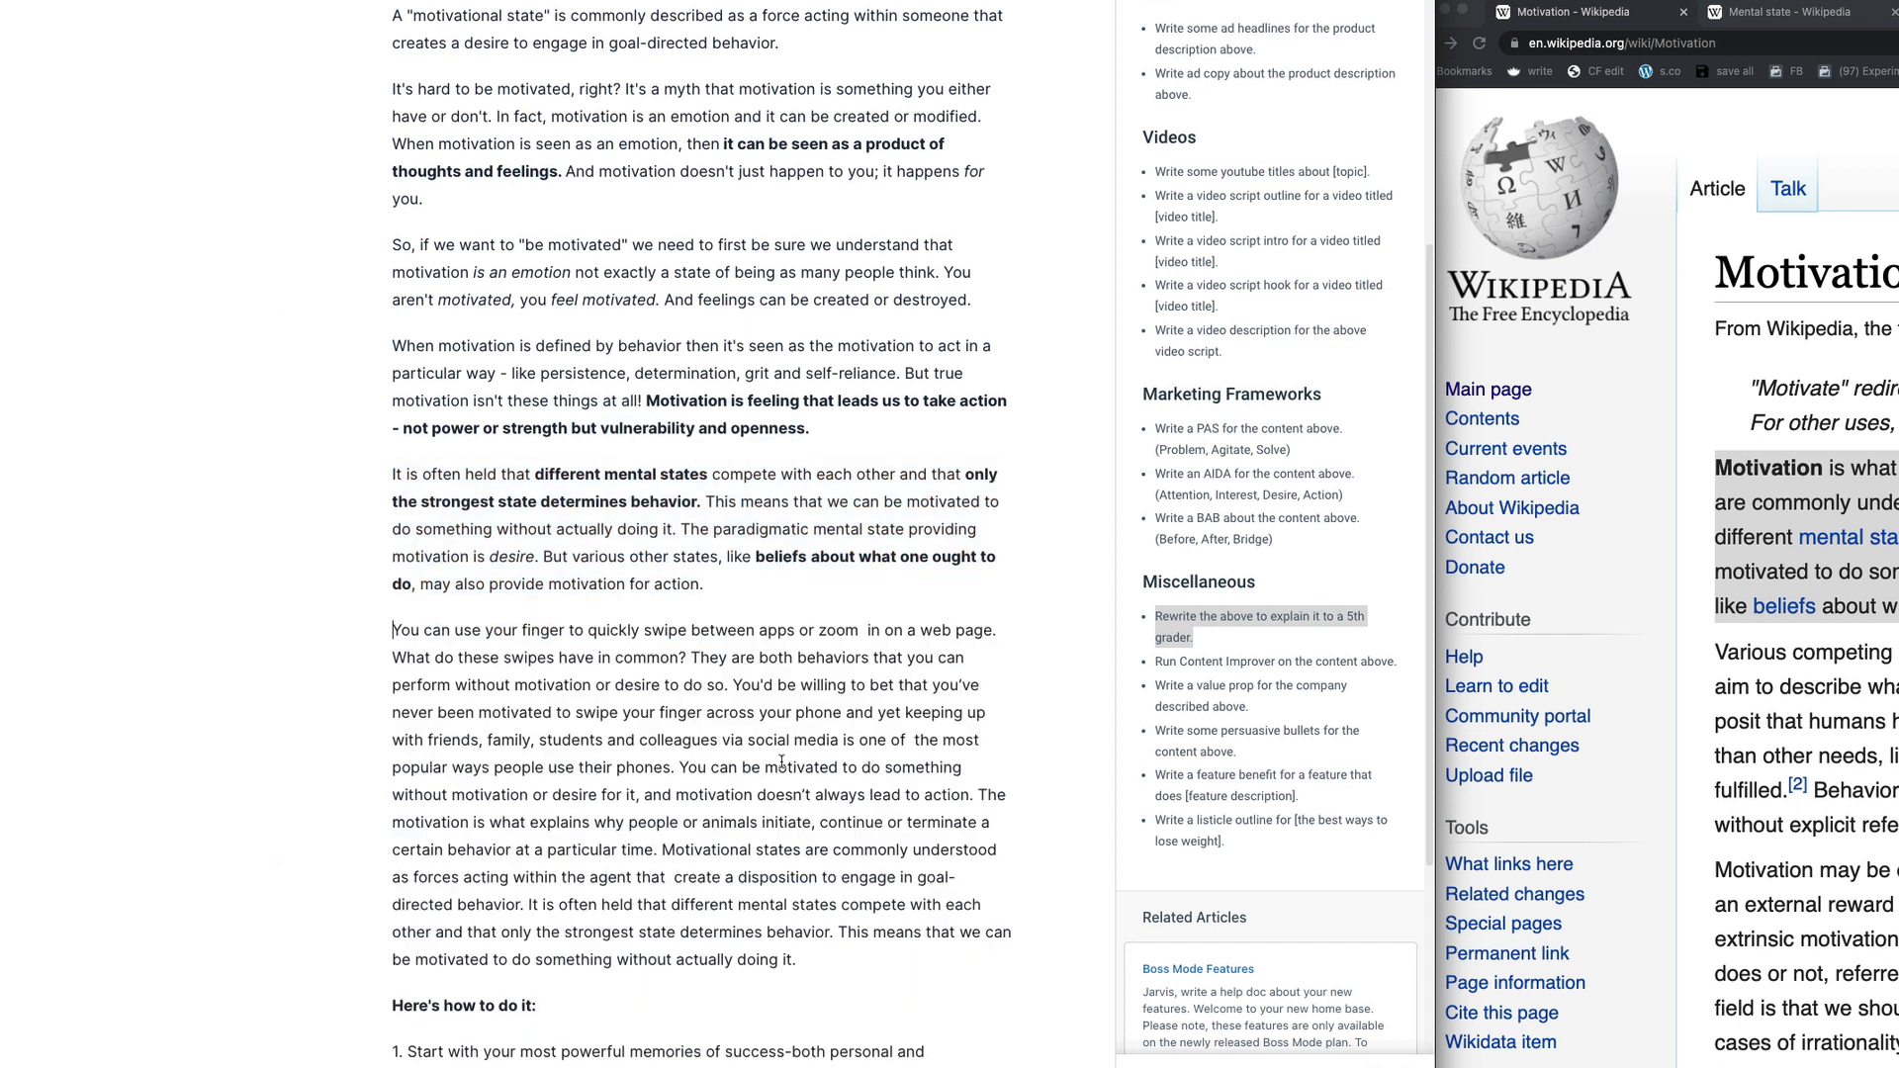
Step: Bold the question "What do these swipes have in common?" in the paragraph about swiping between apps
drag(386, 618, 348, 656)
click(696, 657)
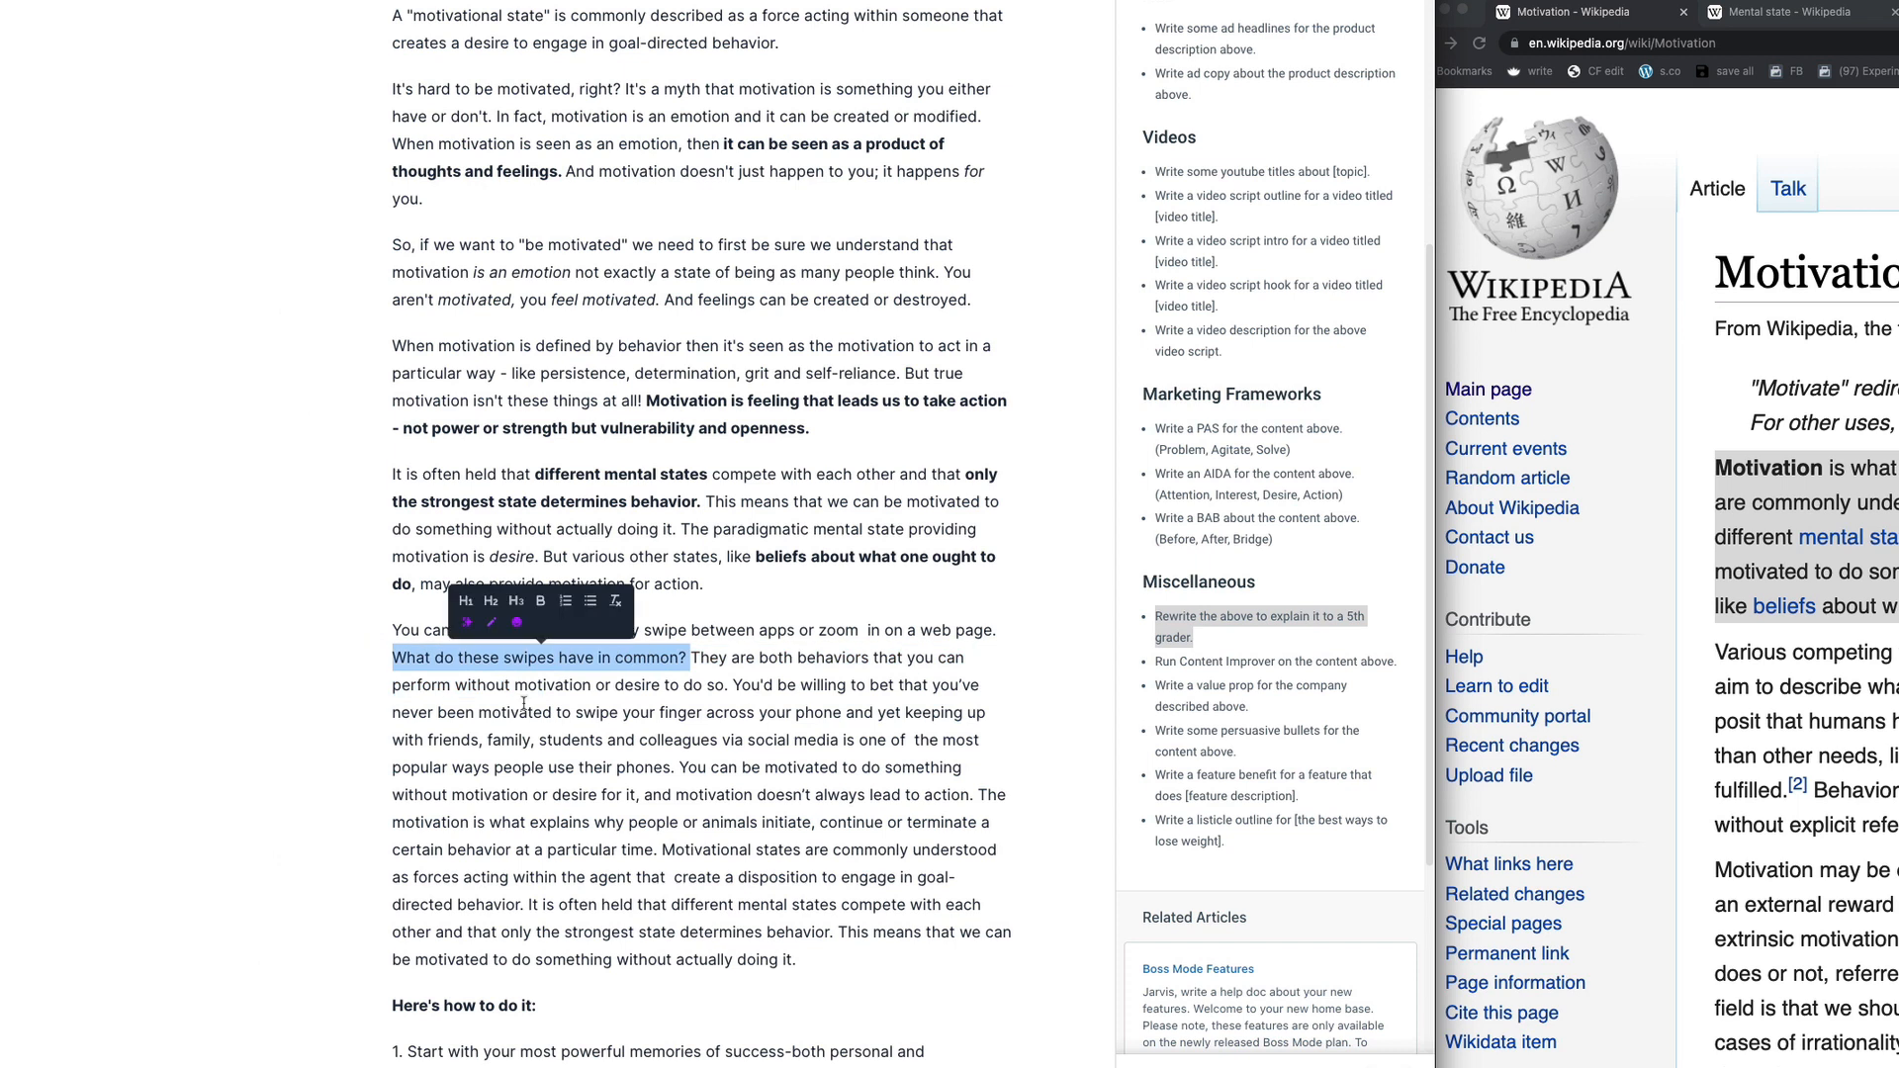
key(super+b)
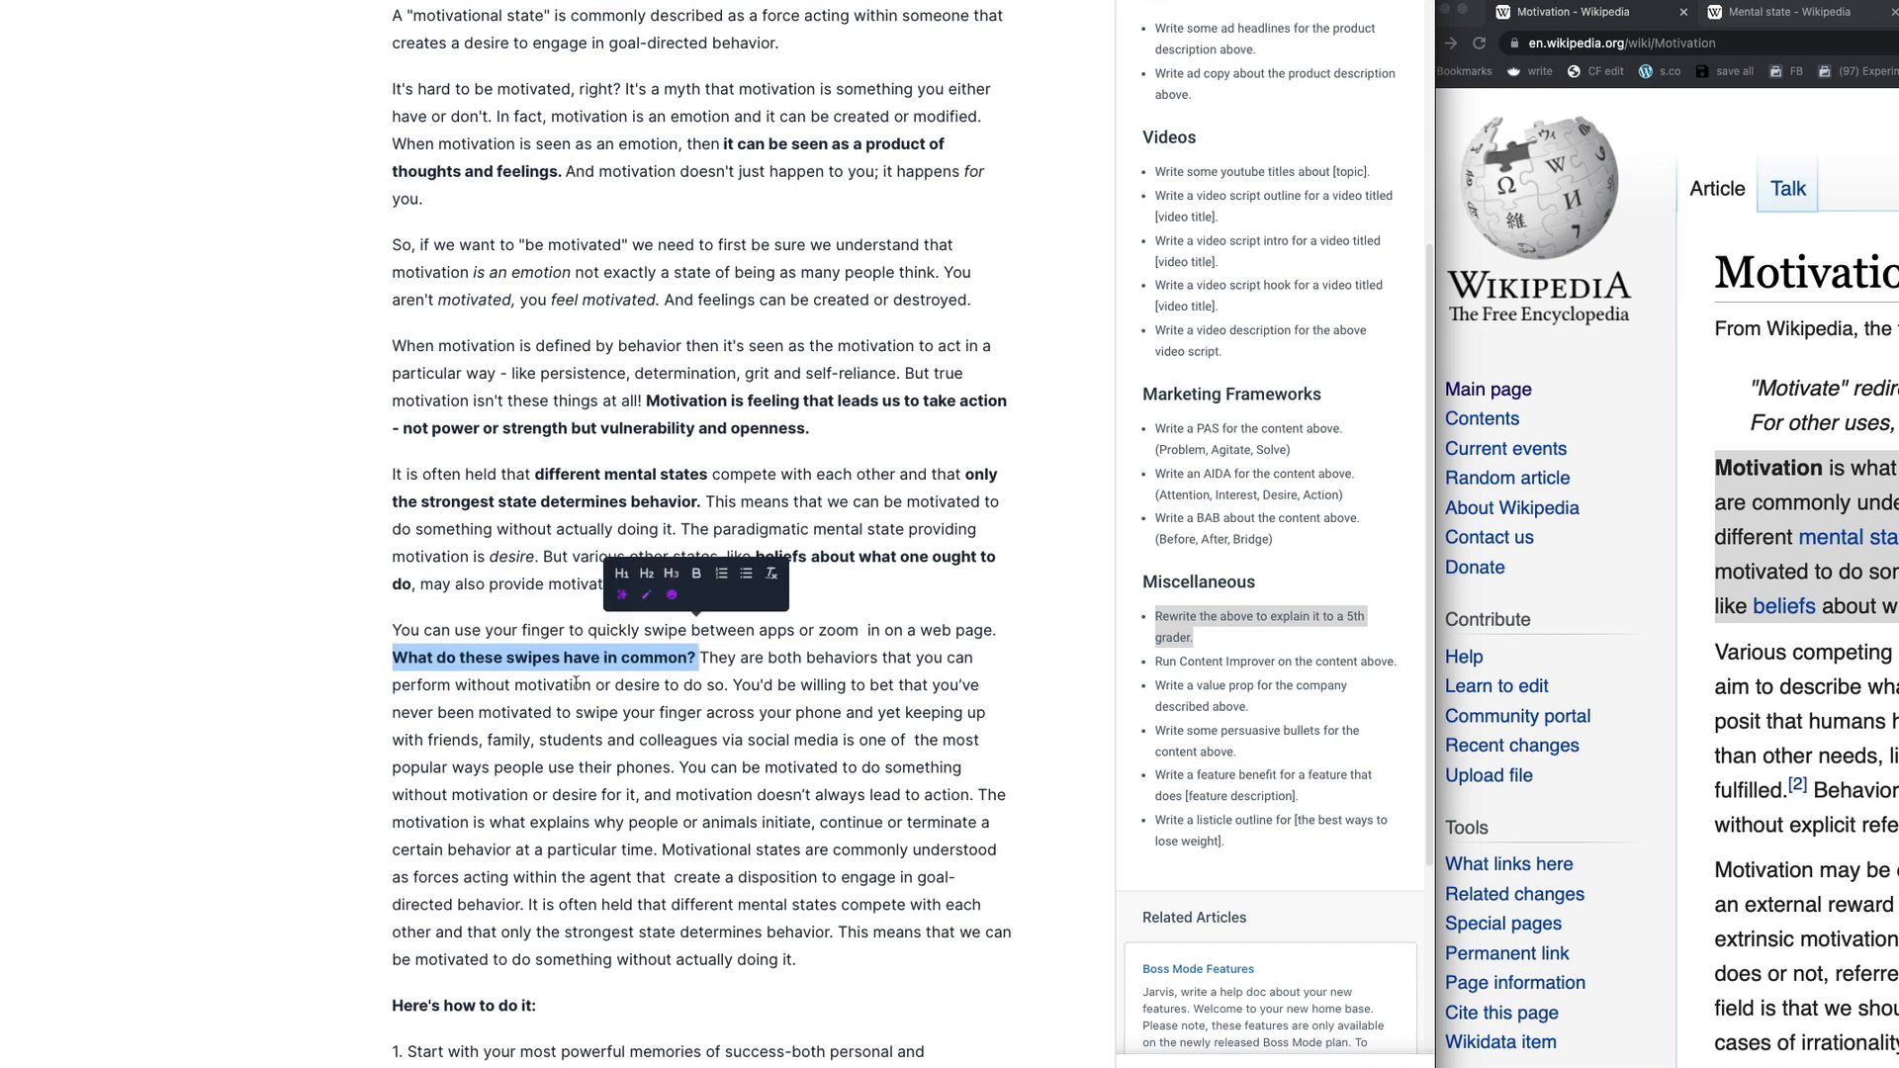
Step: Split the swiping paragraph so that the bold question "What do these swipes have in common?" starts a new paragraph
drag(412, 623, 574, 630)
click(719, 620)
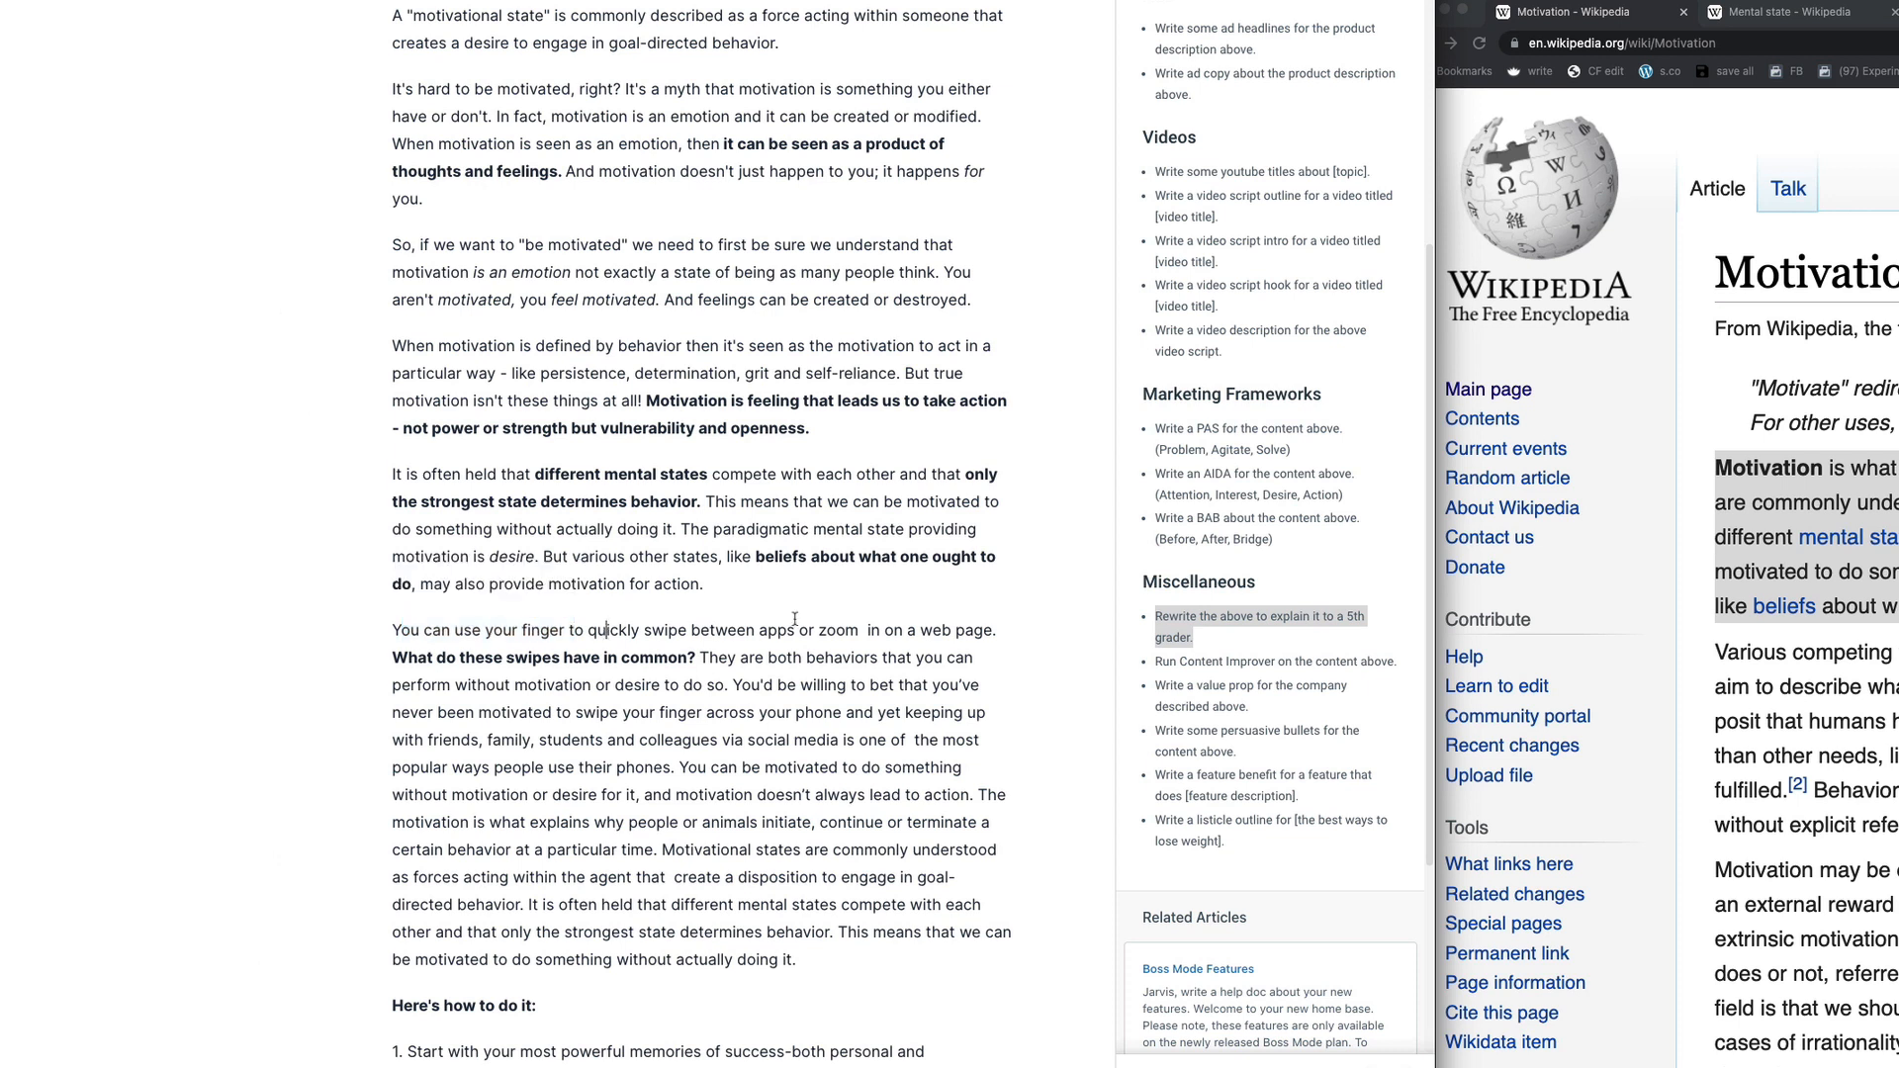
click(1009, 631)
key(Return)
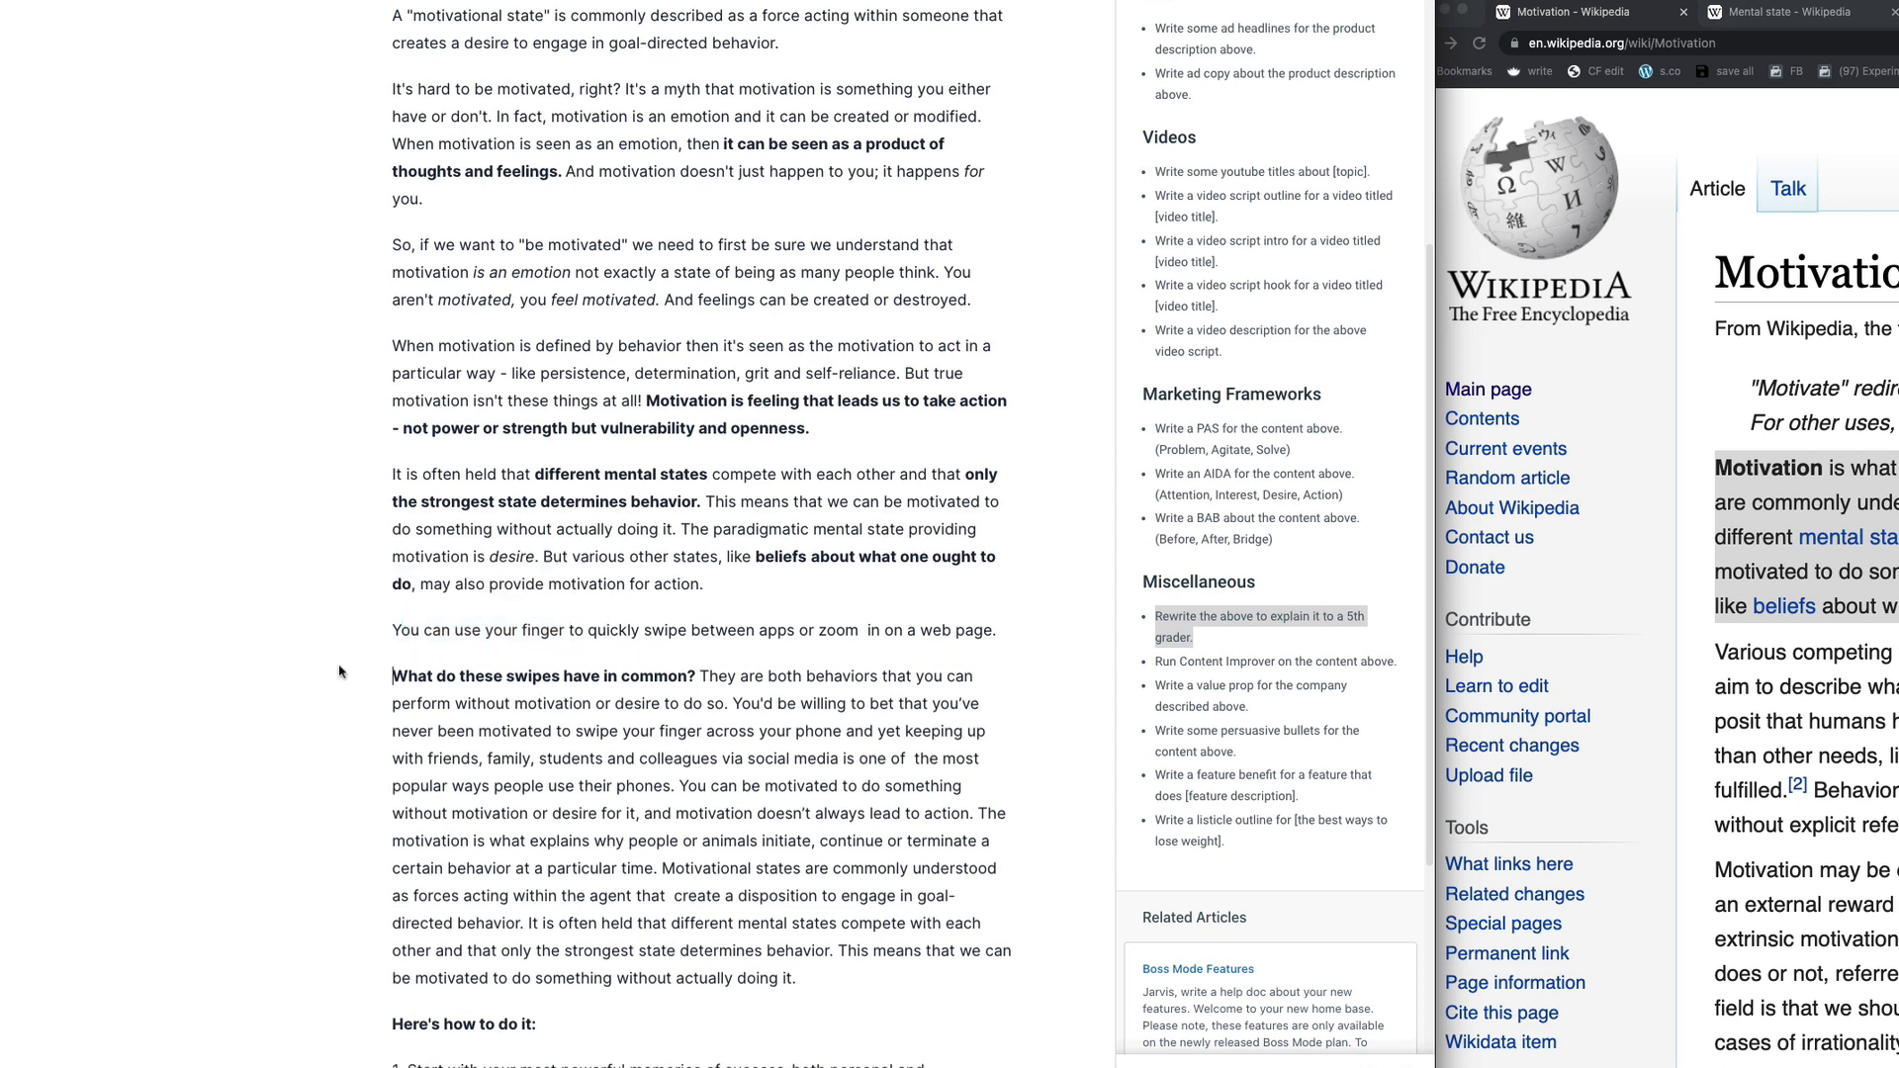
Step: Add the line "Think about it..." as its own paragraph above "You can use your finger to quickly swipe between apps"
click(395, 631)
key(Return)
text(Thi)
text(k about)
key(BackSpace)
key(BackSpace)
key(BackSpace)
key(BackSpace)
key(BackSpace)
key(BackSpace)
key(BackSpace)
key(BackSpace)
text(nk about i)
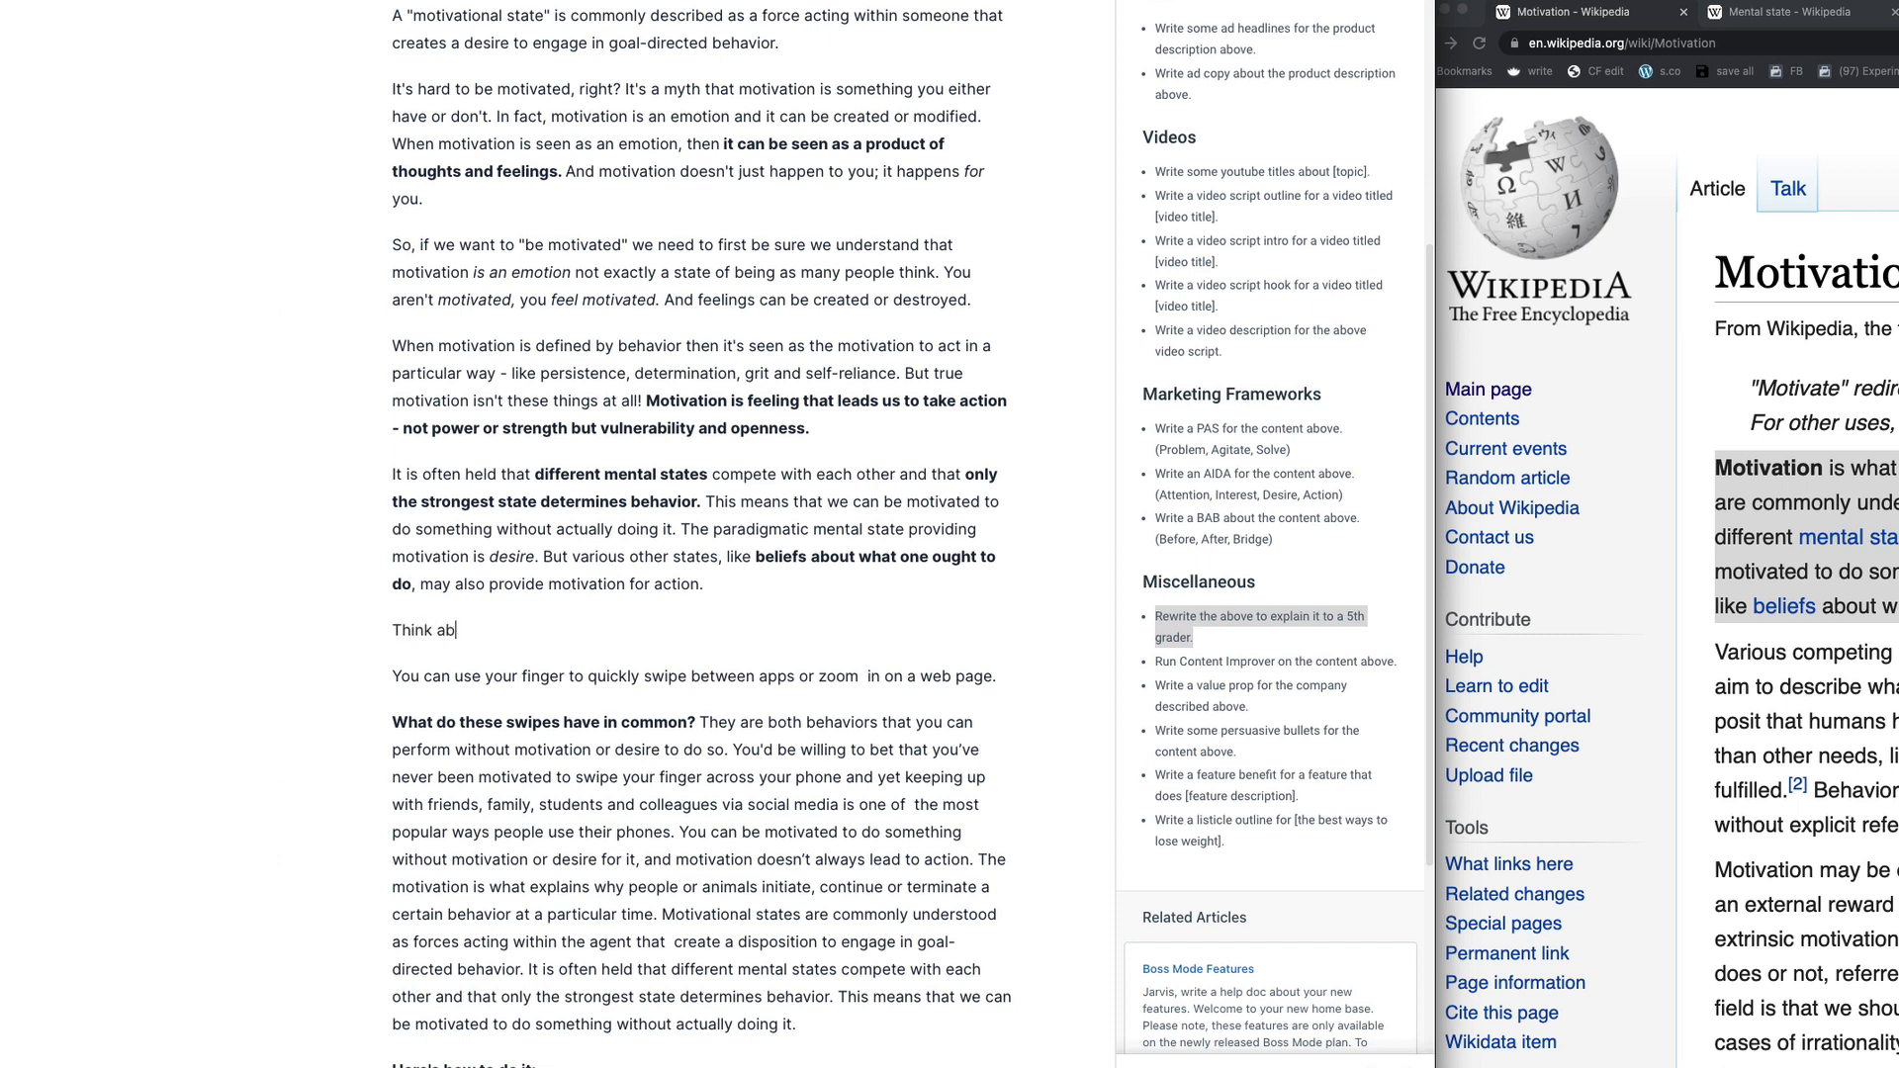
click(395, 676)
Step: Remove the extra space in "zoom in" and put the text following the bold question in its own paragraph
scroll(582, 611, down, 2)
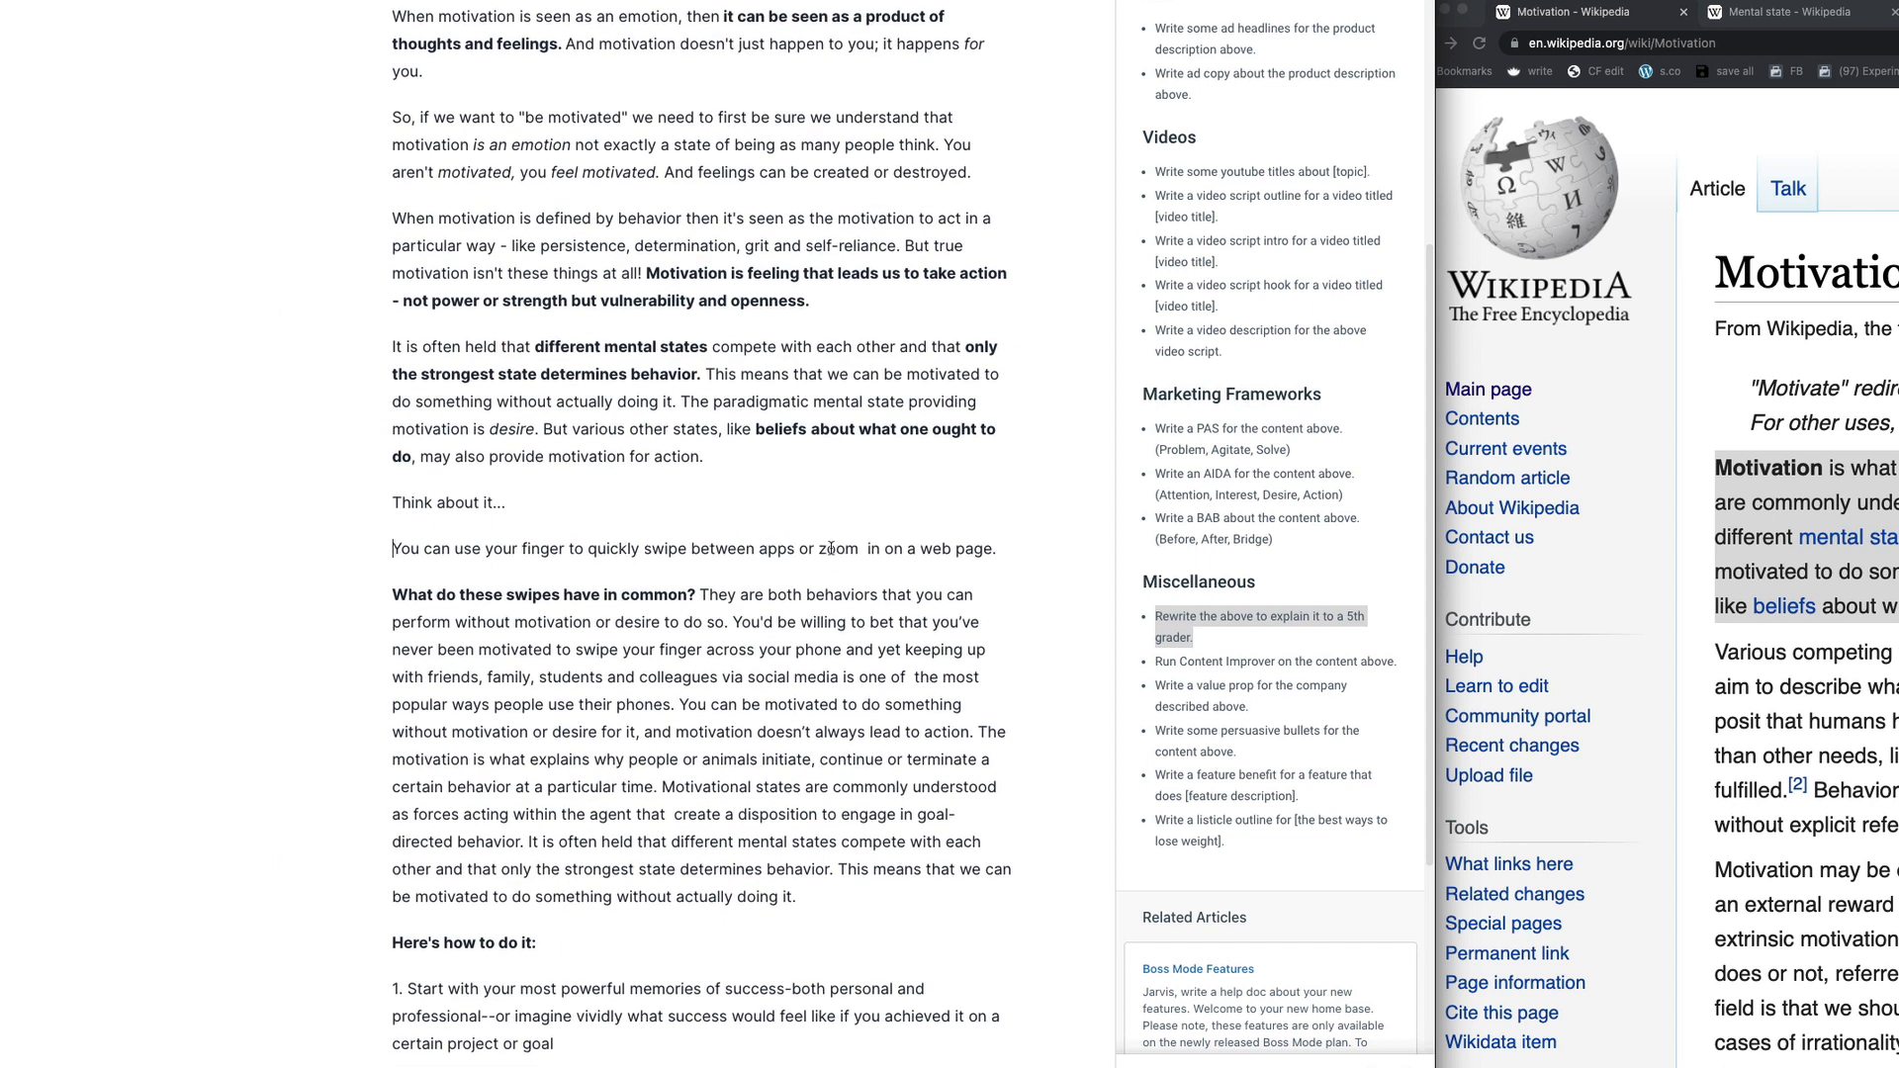
click(868, 551)
key(BackSpace)
click(700, 594)
key(Return)
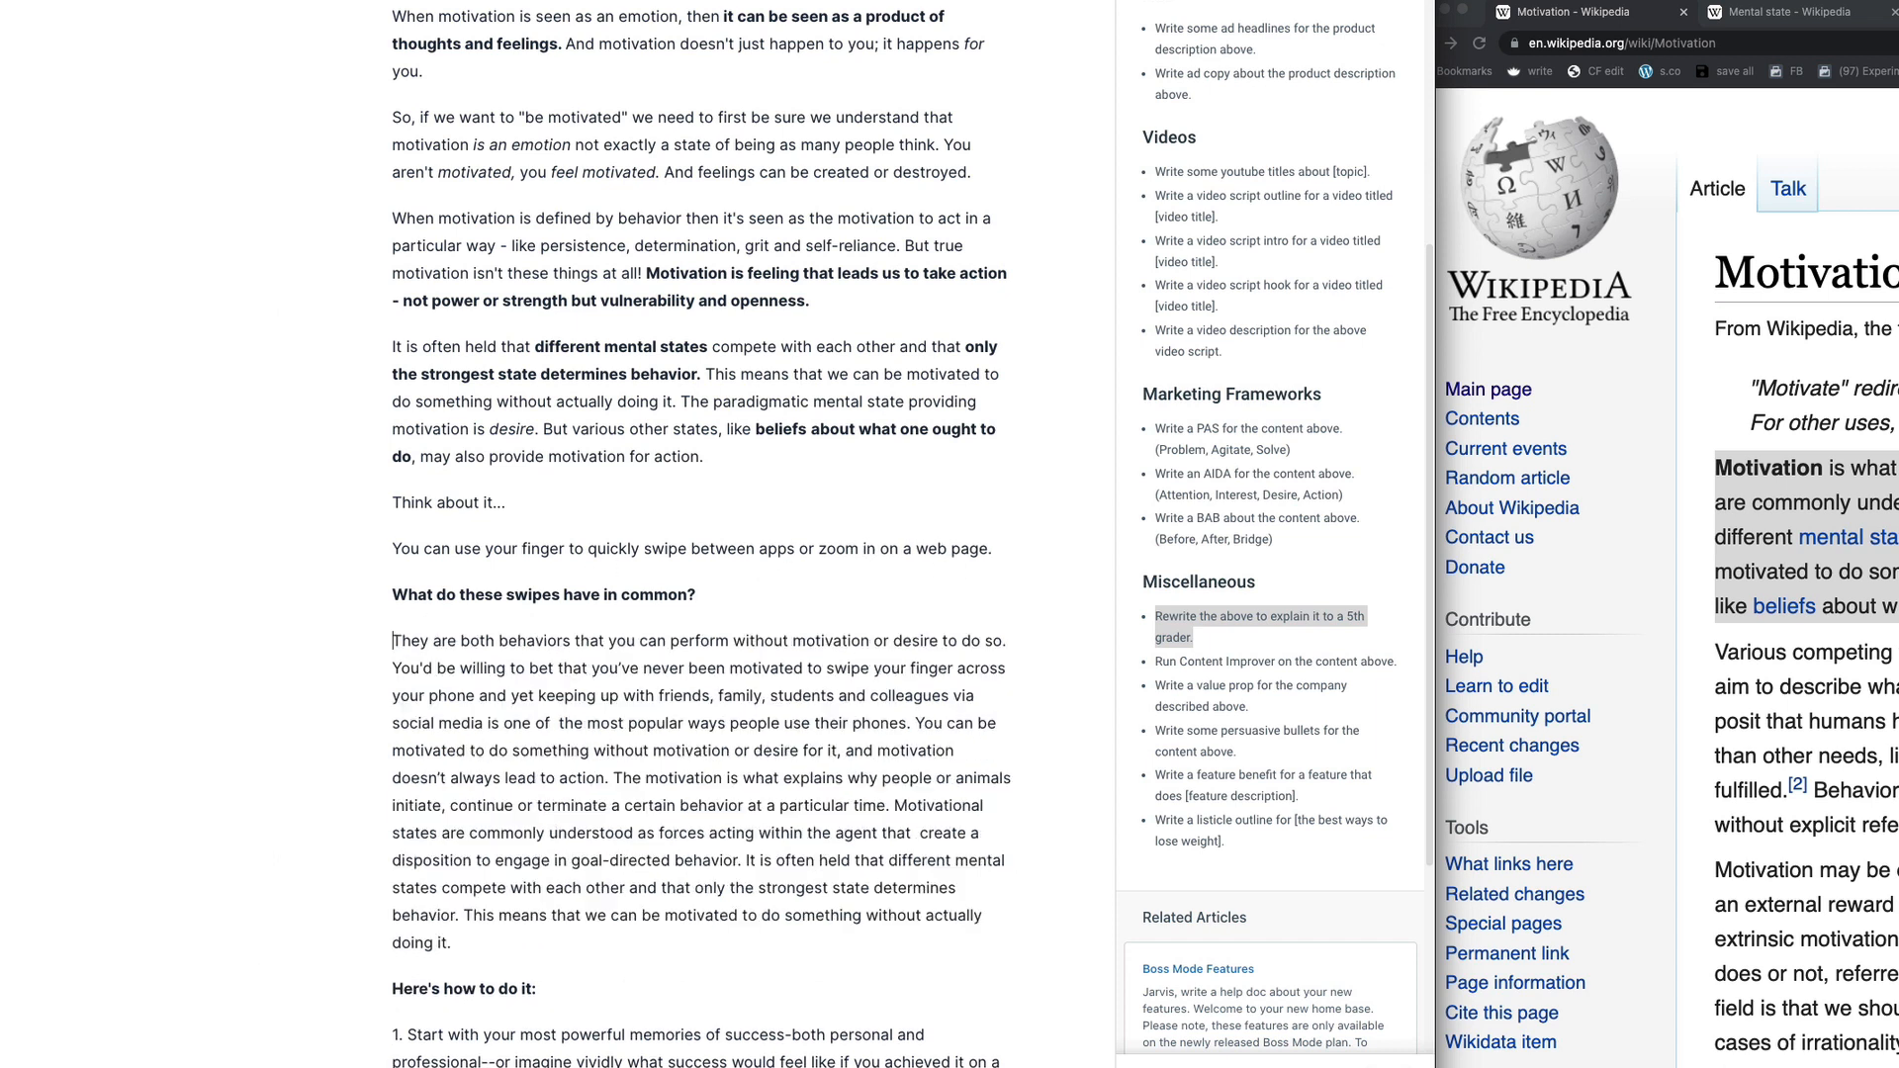
Step: Replace "swipes" with "actions" in the bold question and remove "both" from "They are both behaviors"
double_click(510, 595)
text(actions)
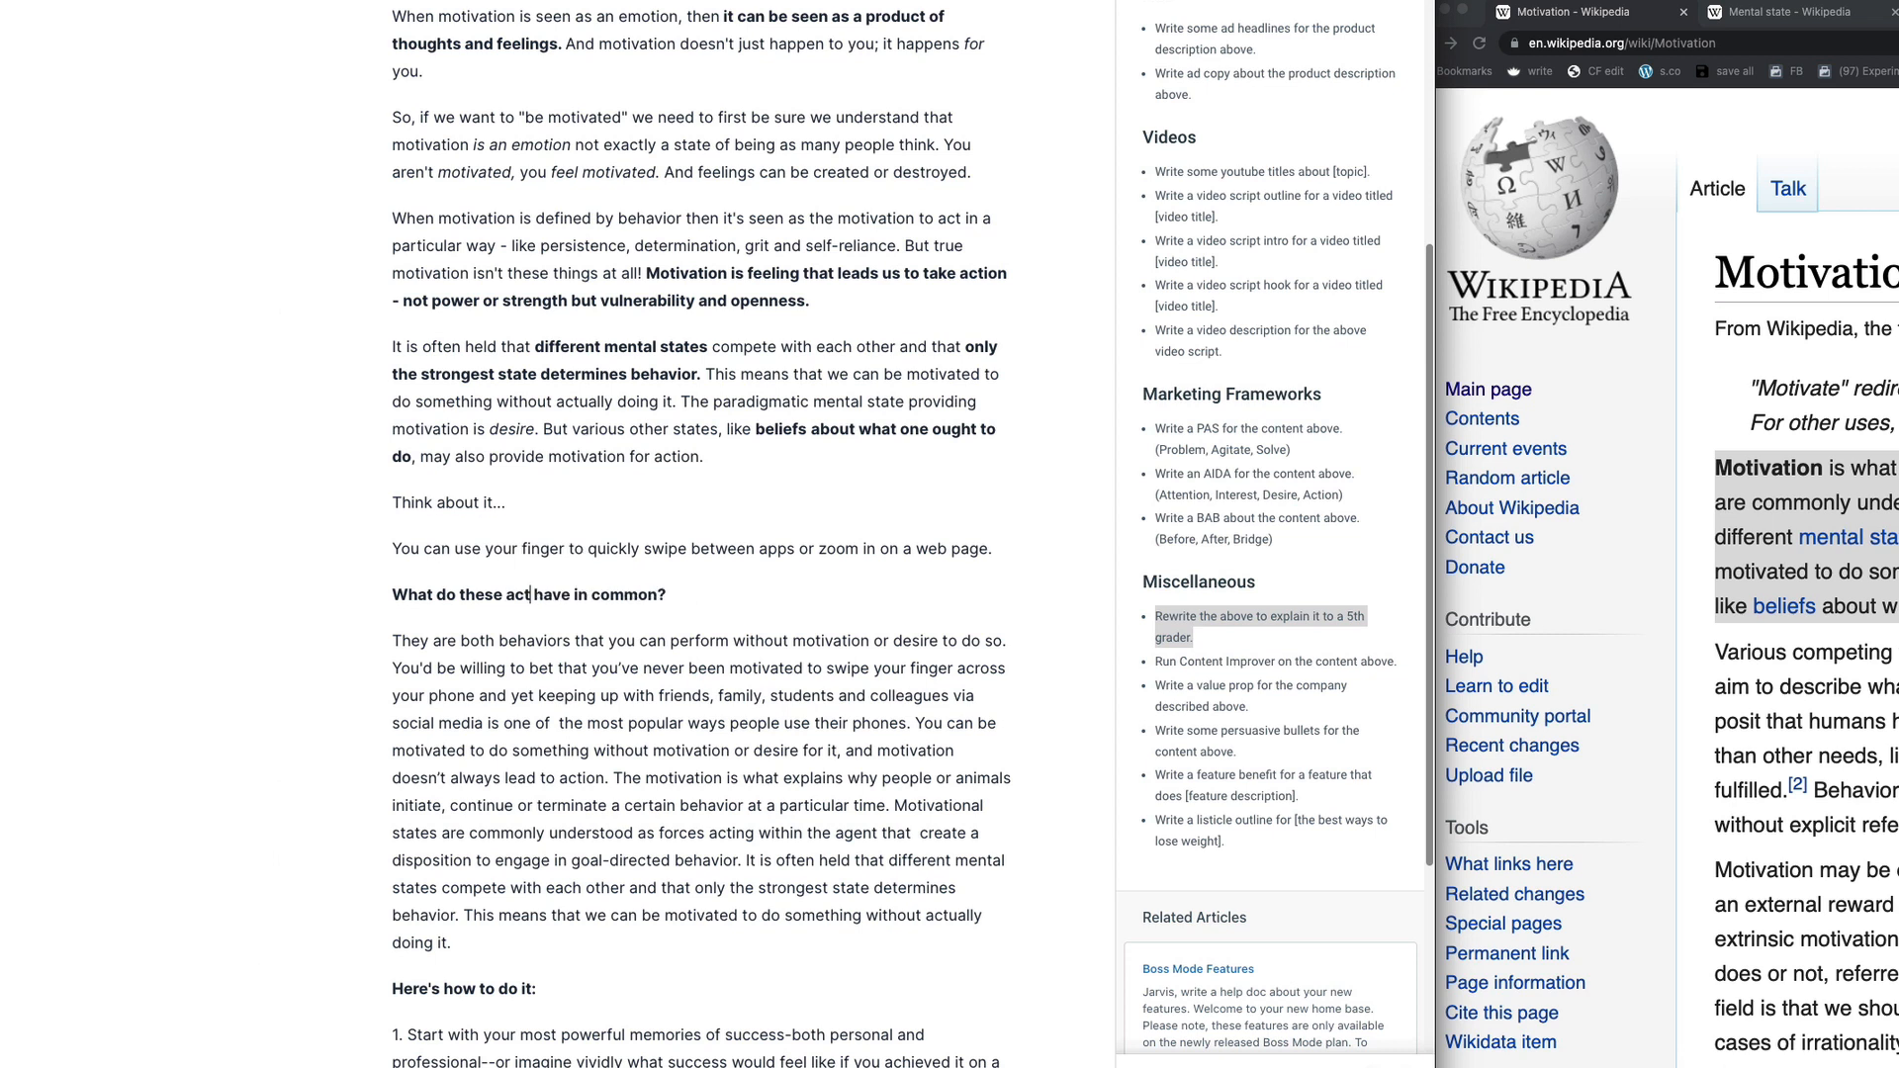
drag(402, 645, 499, 641)
click(489, 641)
key(BackSpace)
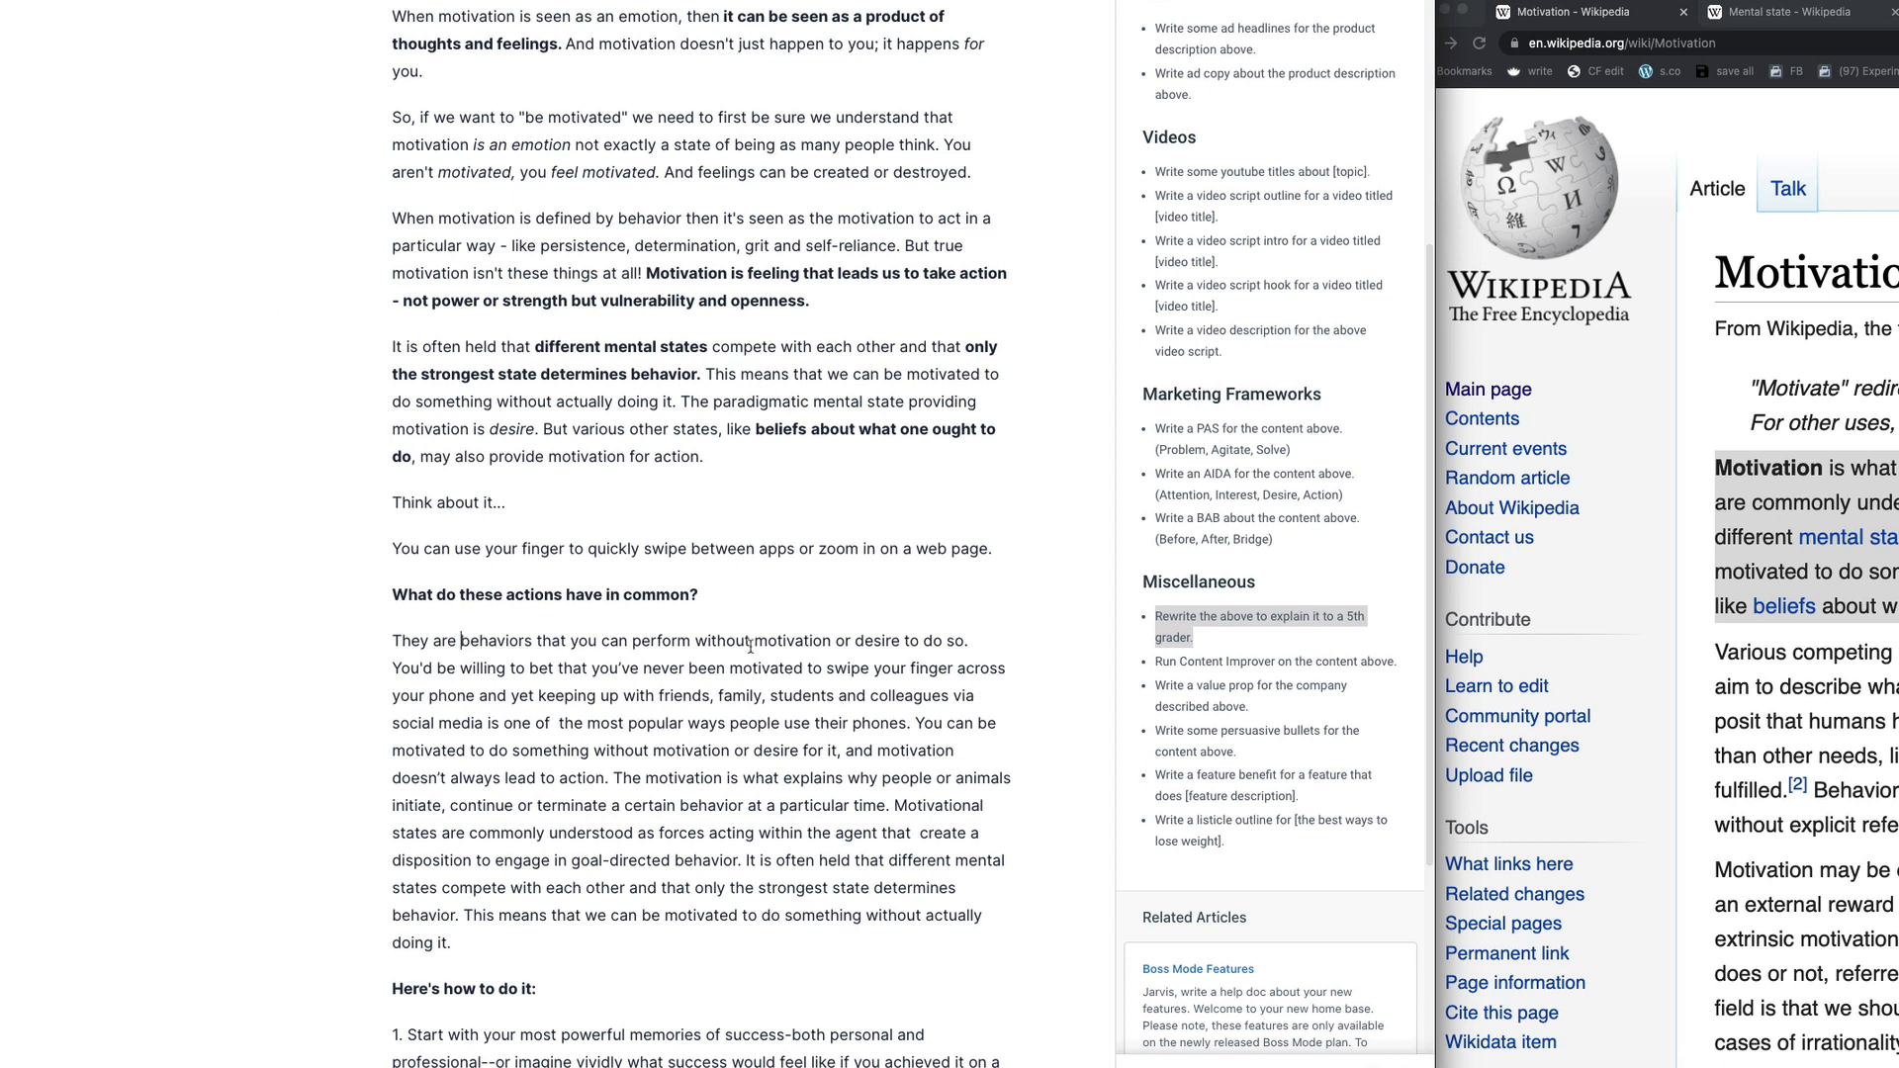
Step: Bold "without motivation or desire" and add the sentence "They're automatic." after "to do so."
drag(692, 641, 905, 642)
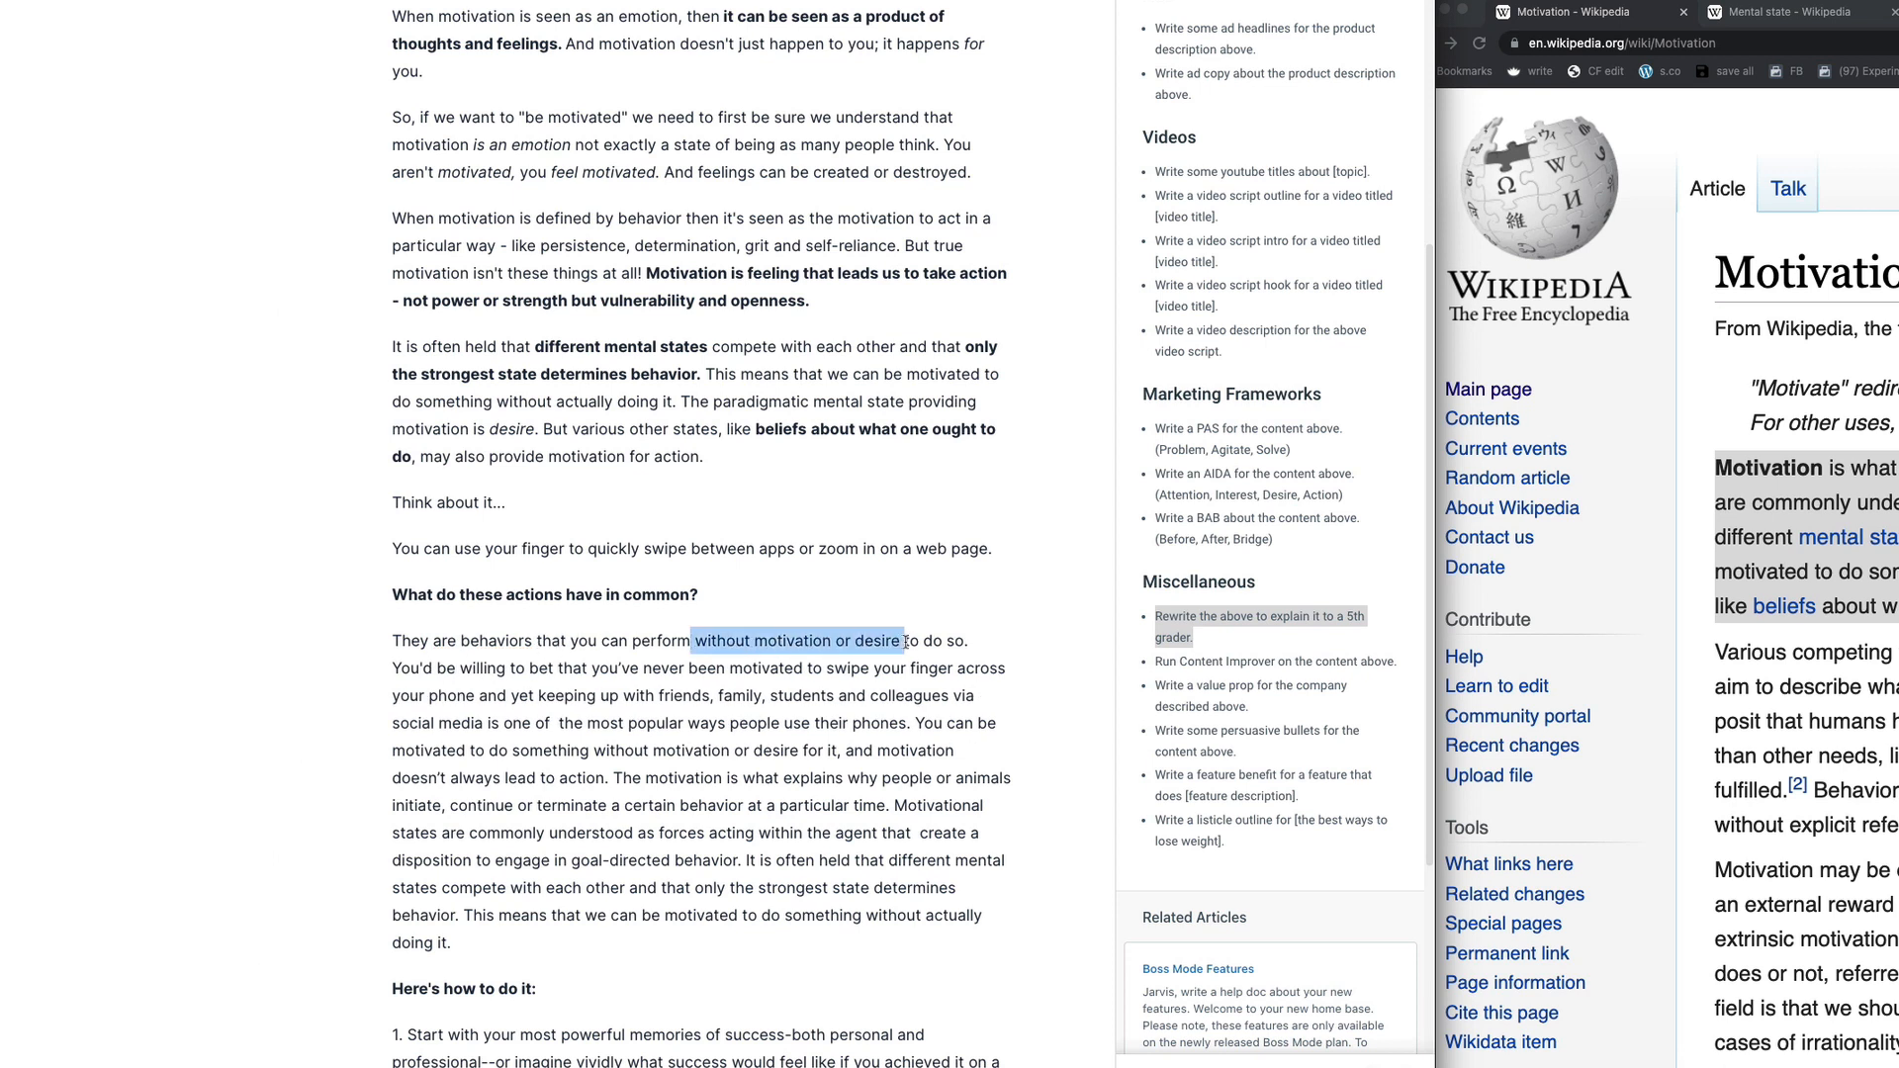
key(ctrl+b)
click(1019, 644)
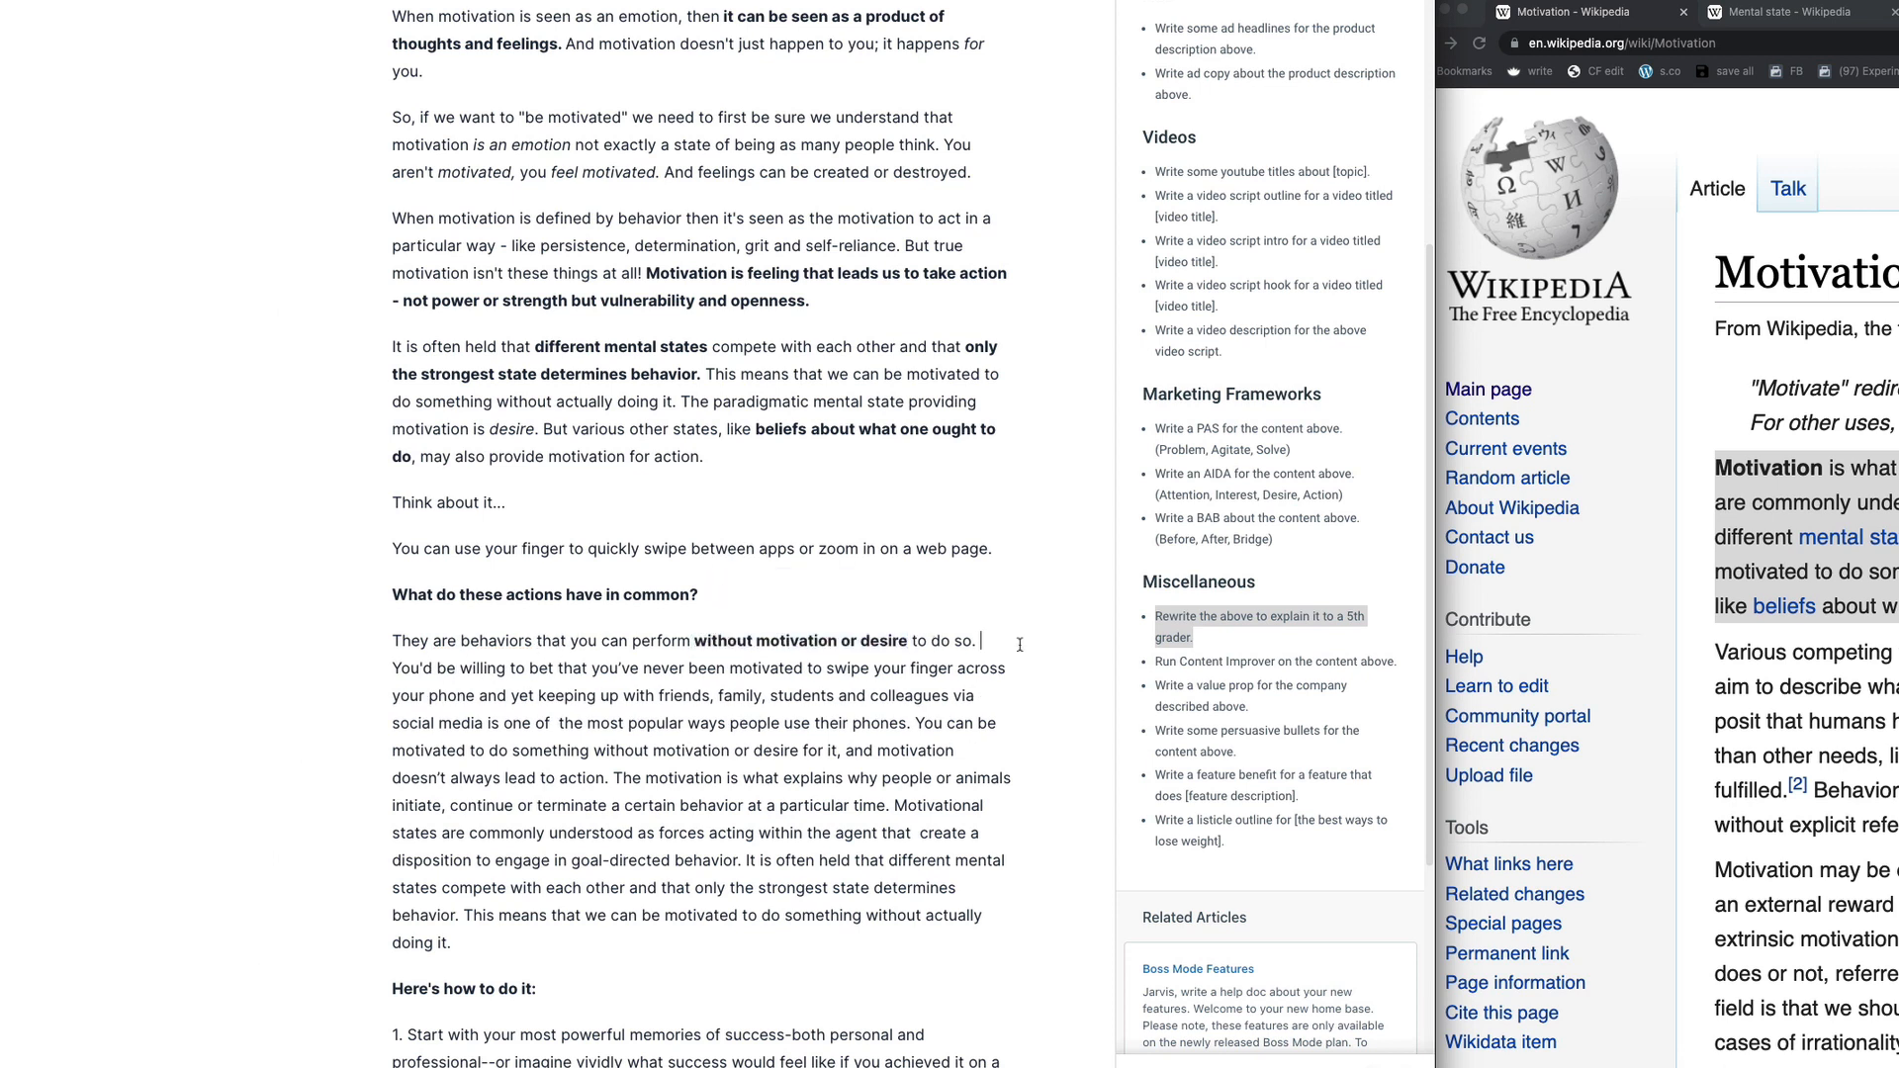
text(They're auto)
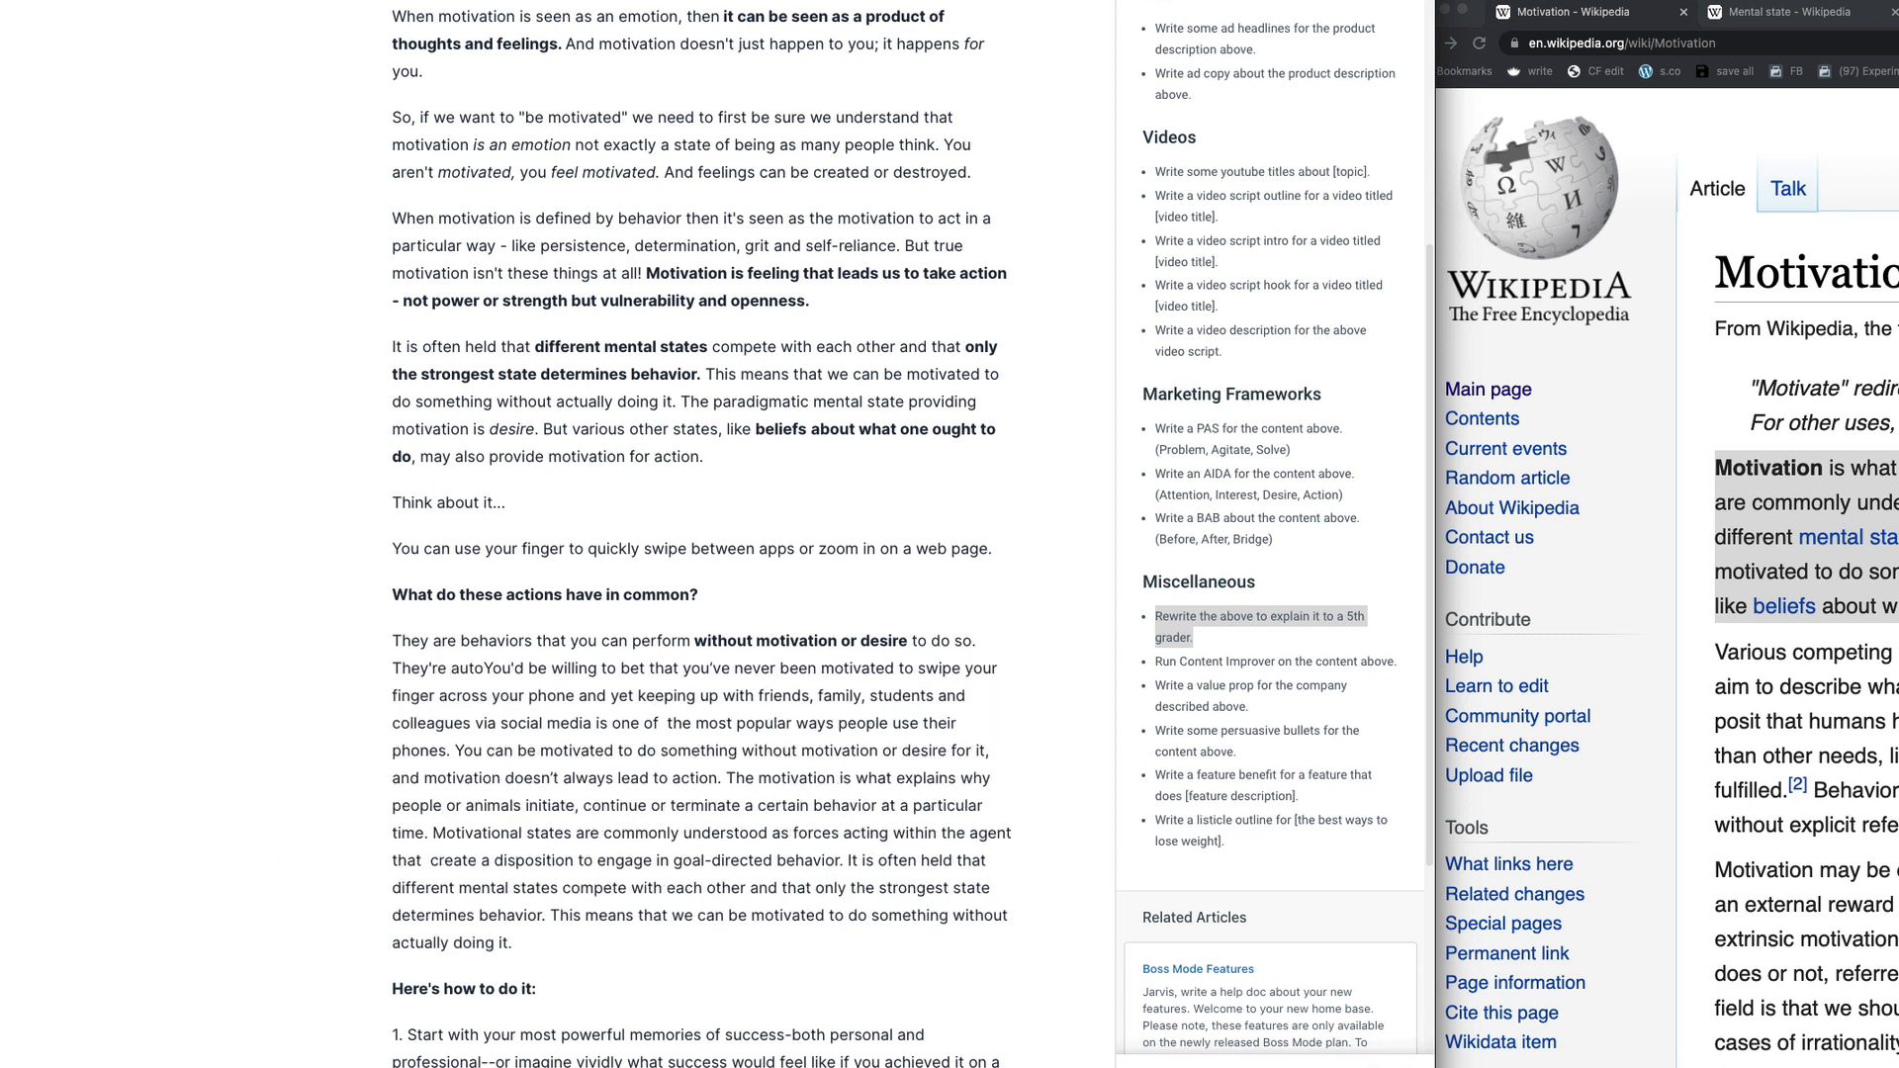
text(matic.)
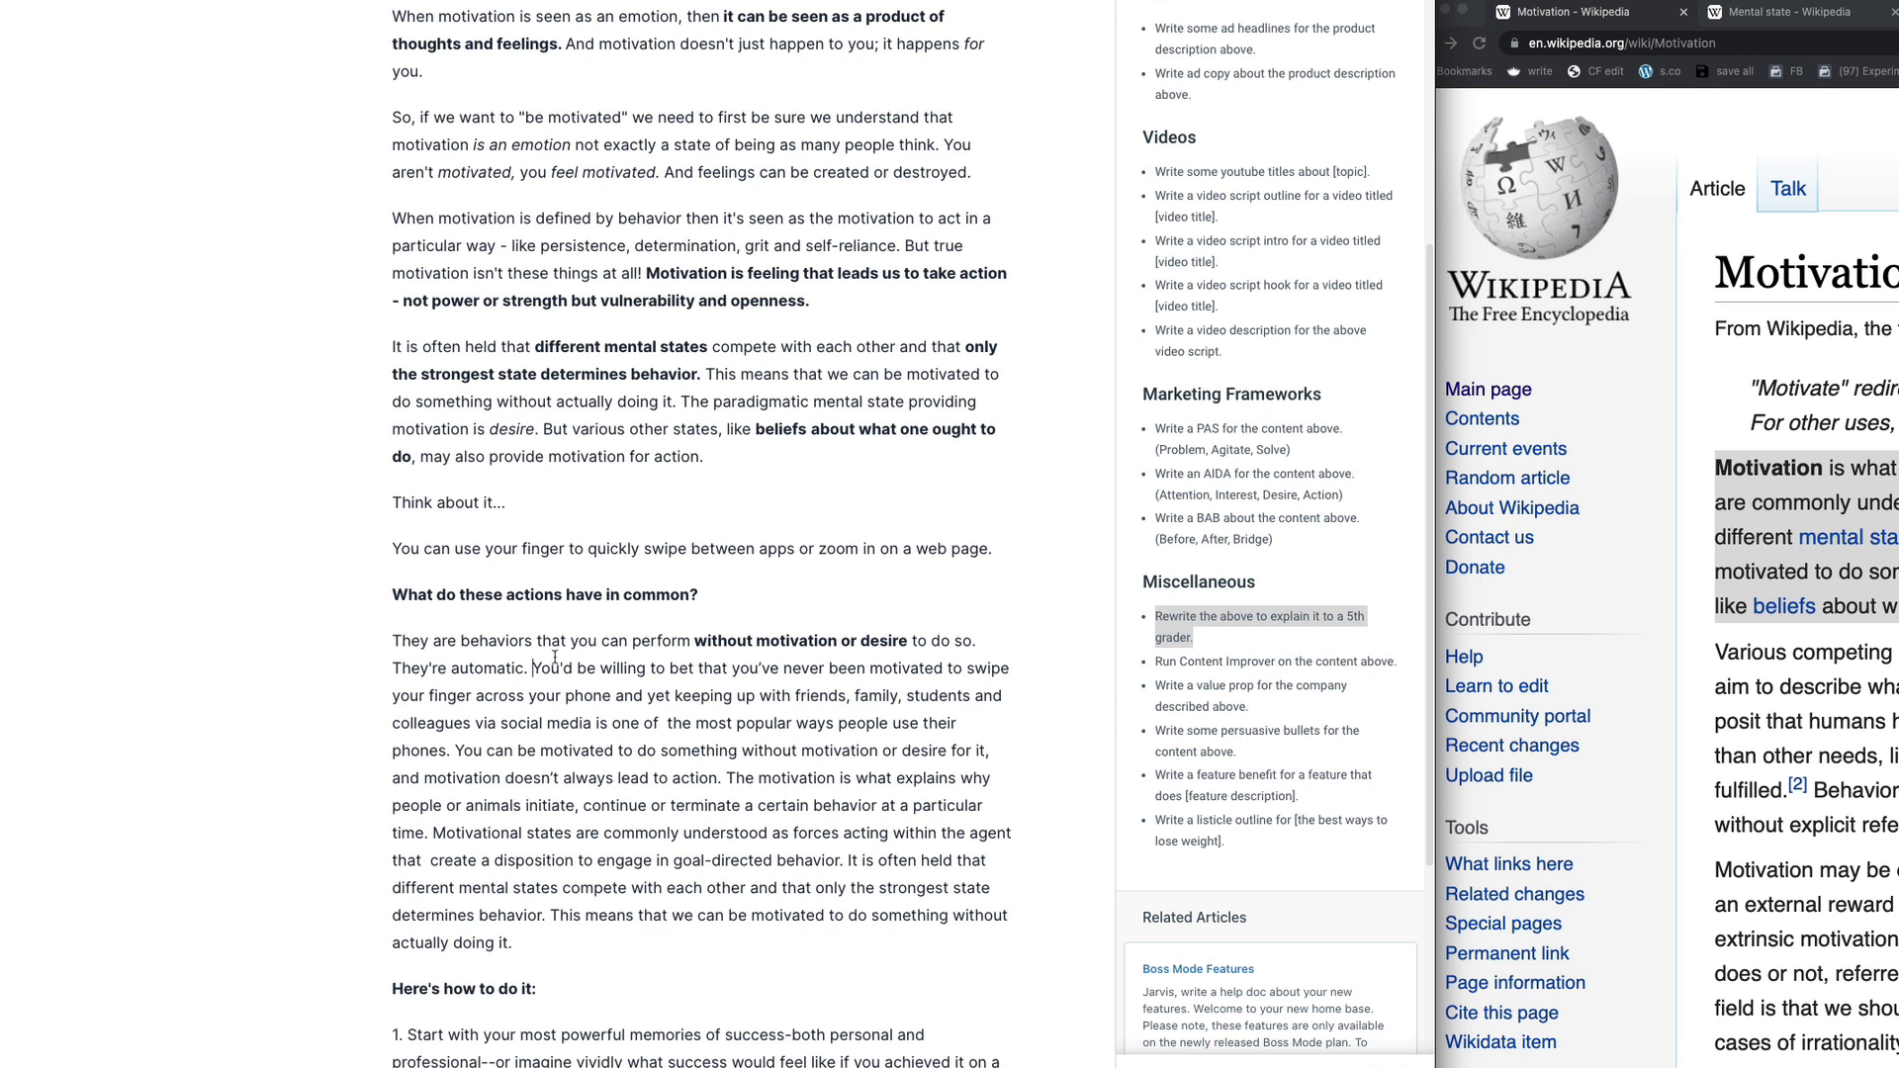
Step: Start a new paragraph at "You can be motivated to do something without motivation or desire for it"
drag(551, 668, 831, 695)
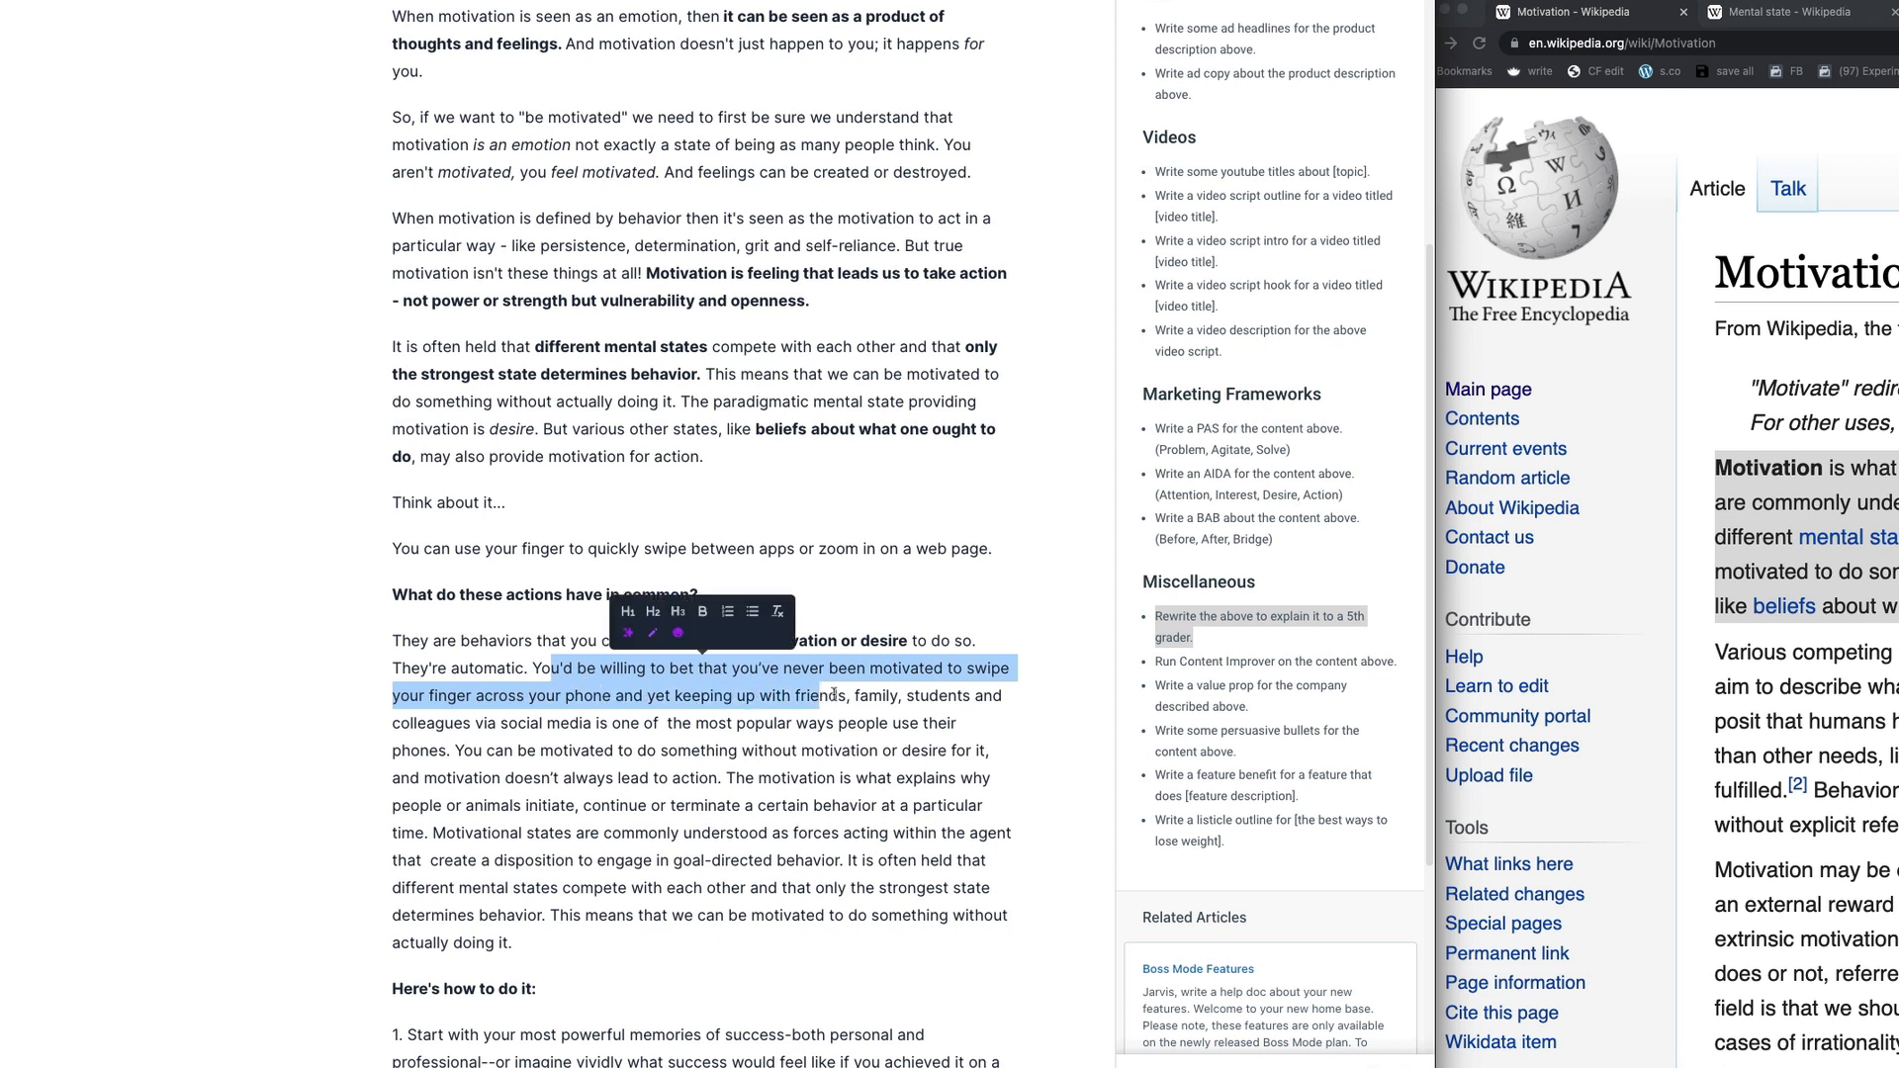
scroll(836, 694, down, 1)
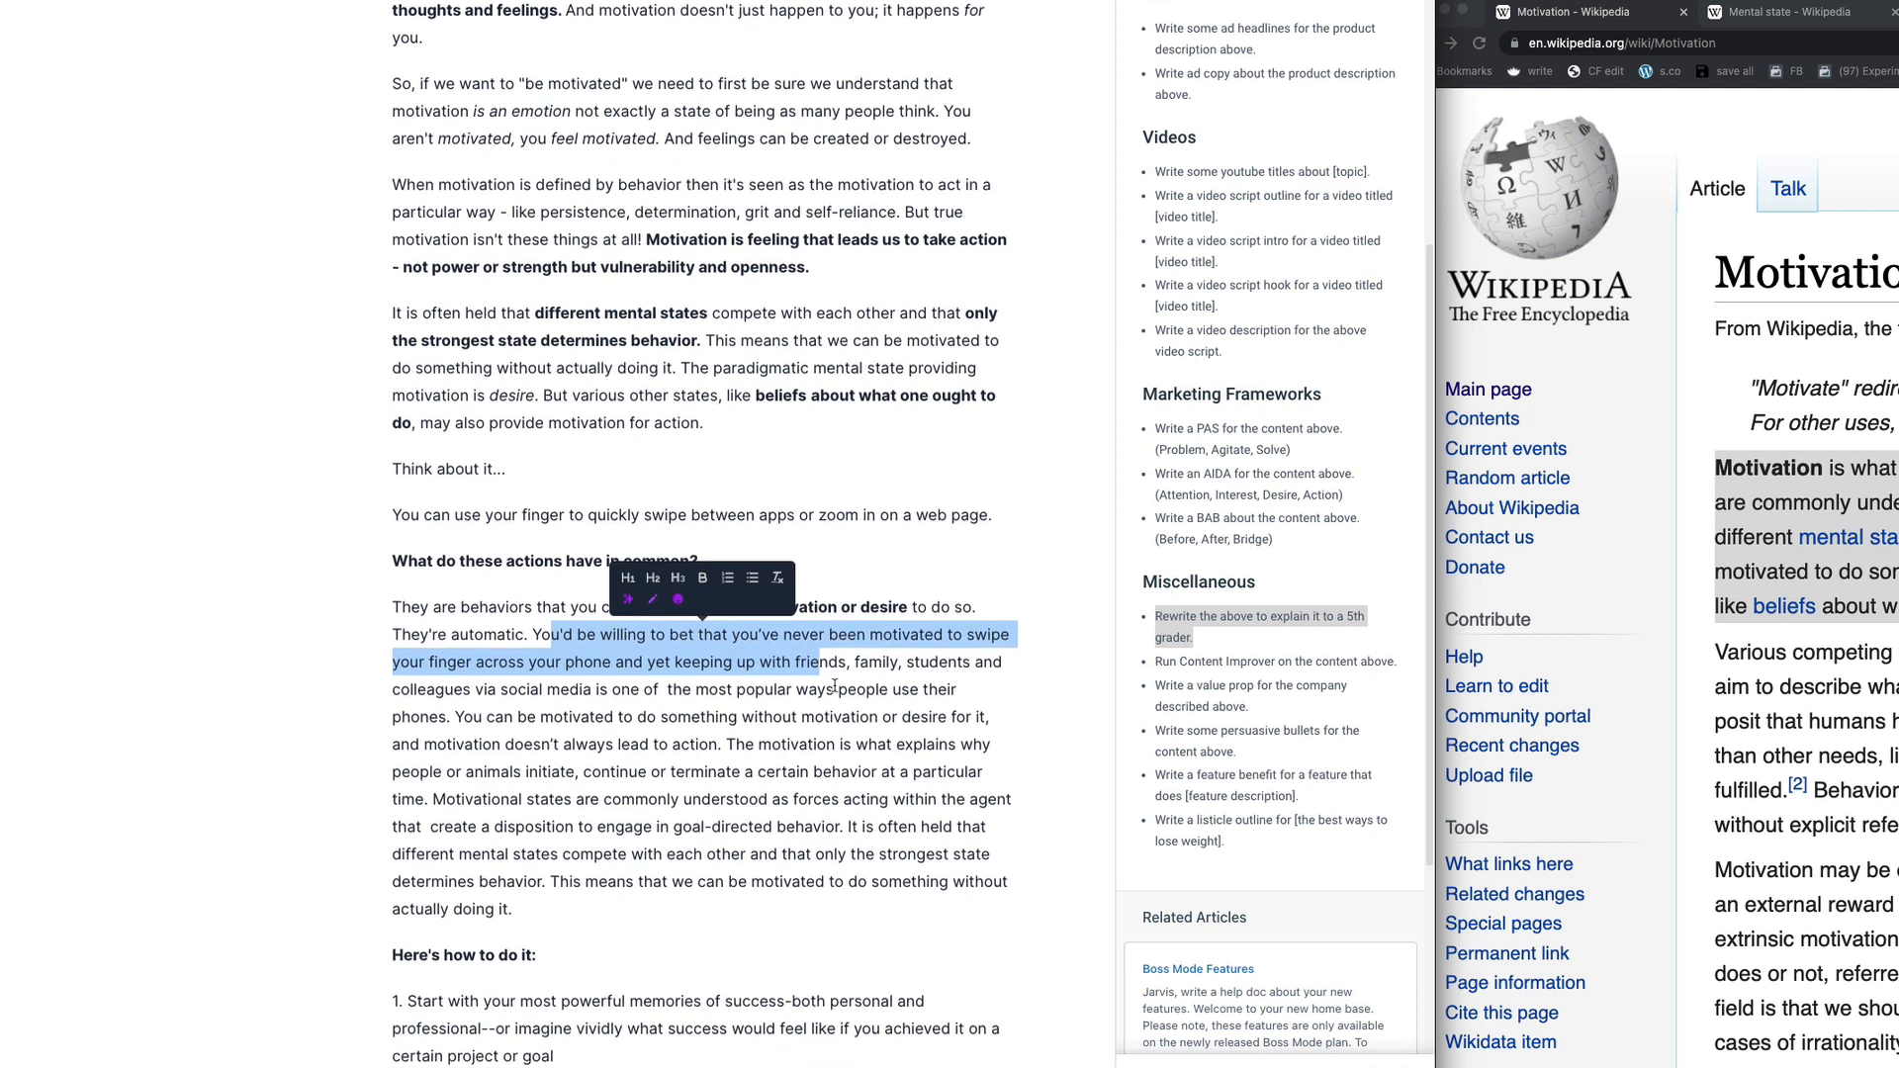
click(583, 668)
drag(453, 687, 419, 709)
click(482, 716)
click(458, 719)
key(Return)
Step: Try rephrasing the "You'd be willing to bet" sentence with Jarvis, and replace "You'd be willing to bet that" with "It's true,"
scroll(471, 567, down, 3)
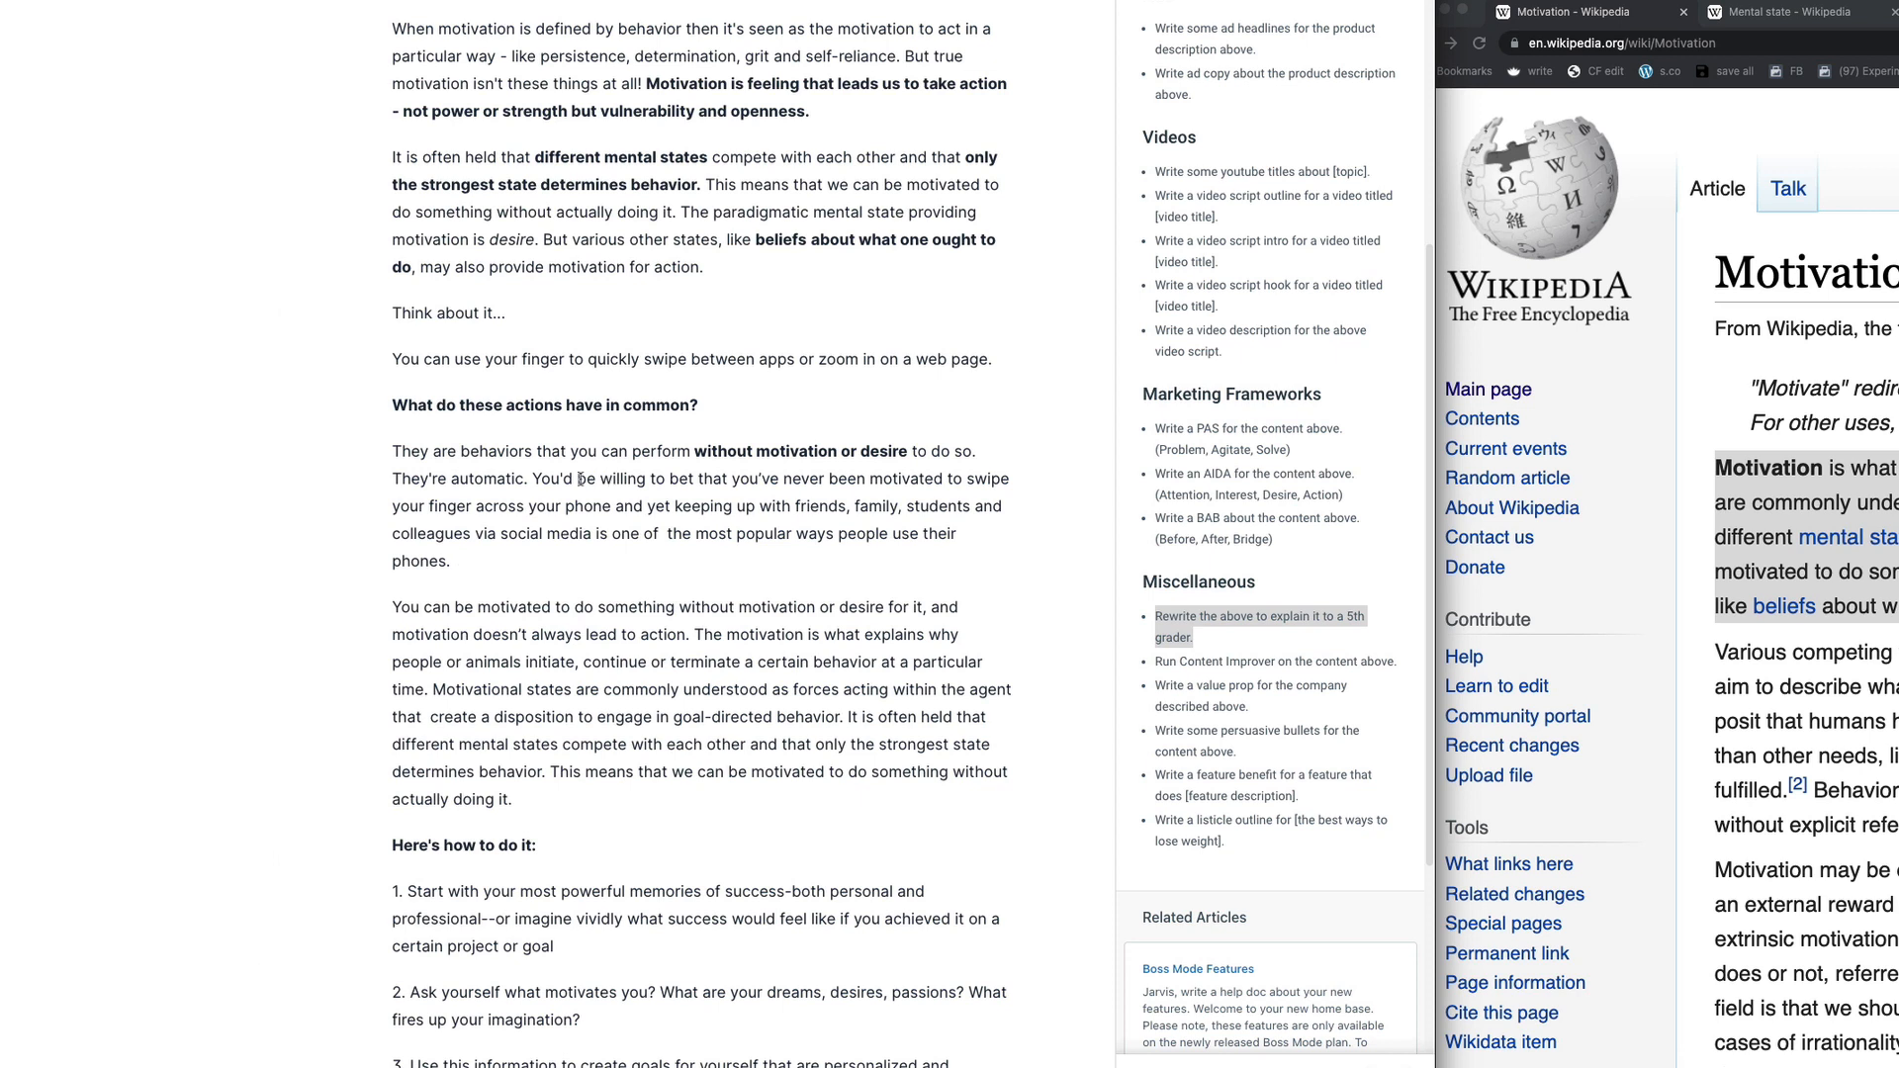
drag(534, 479, 490, 551)
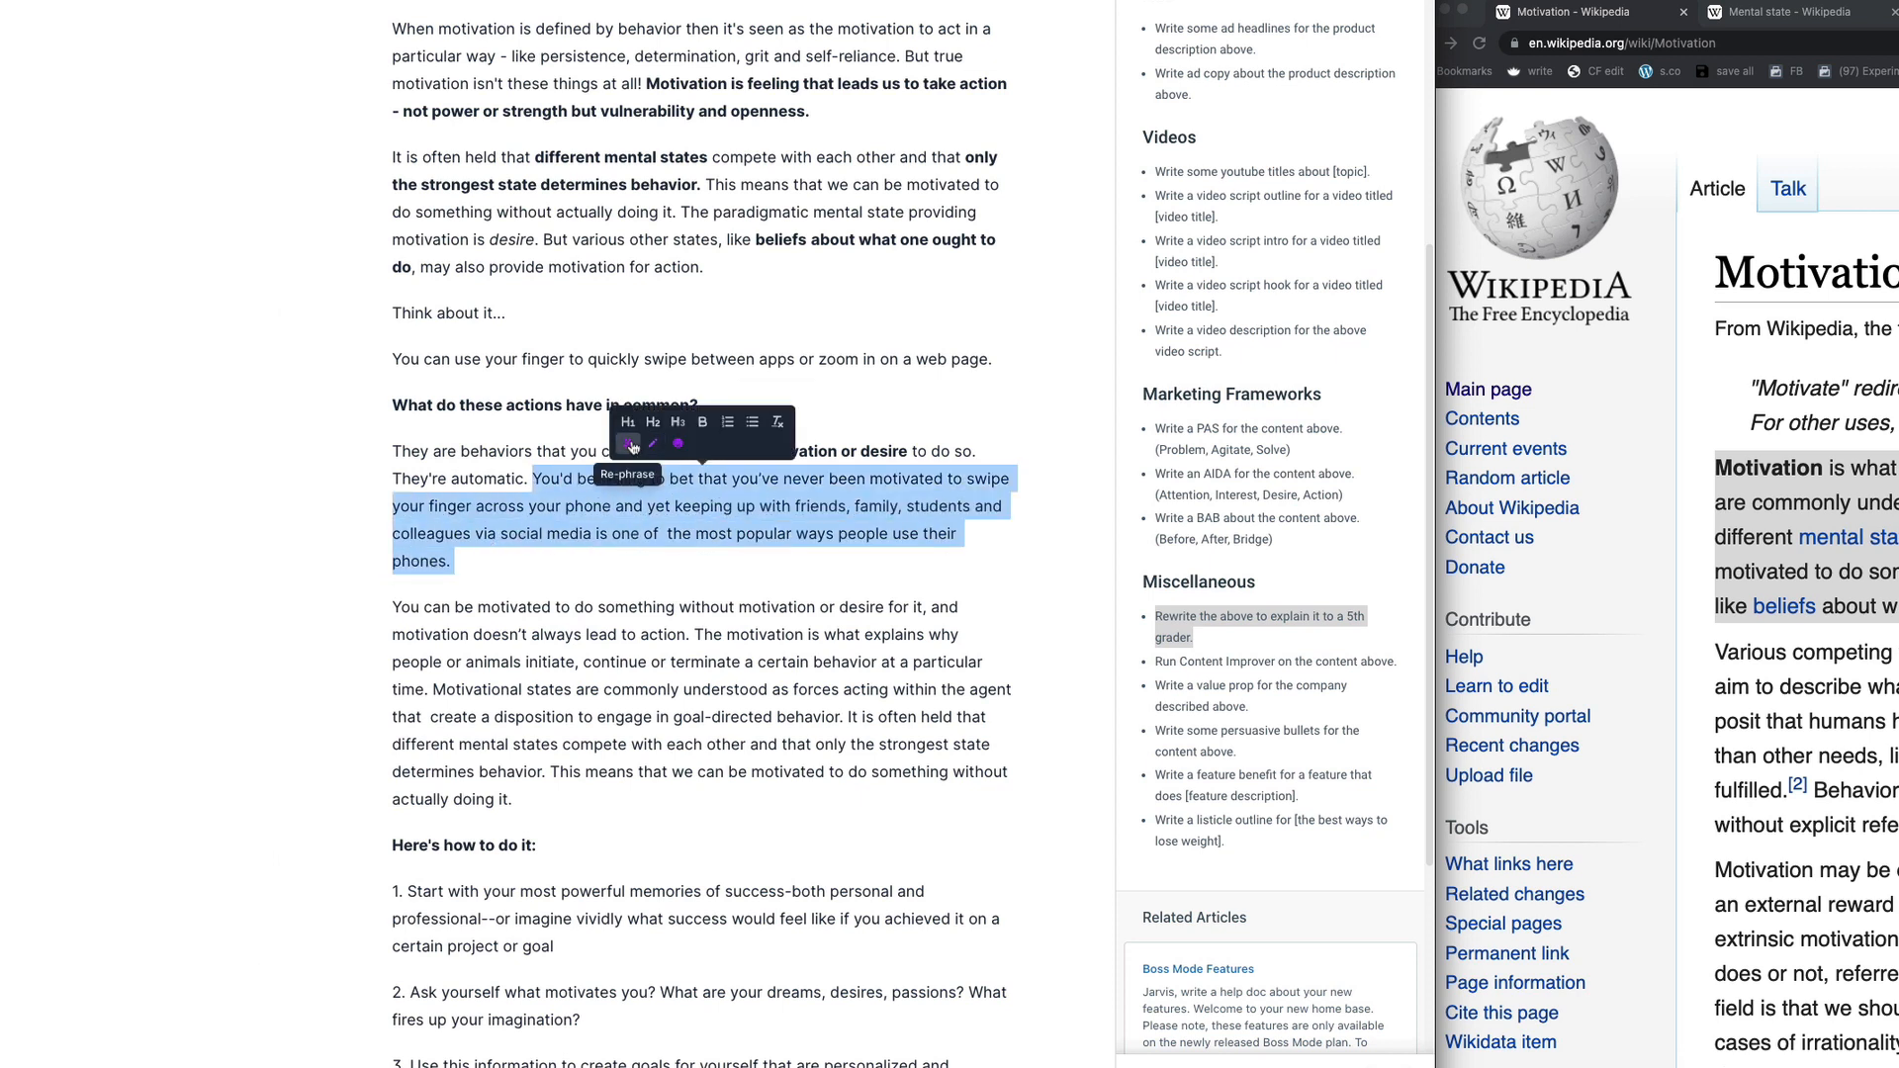
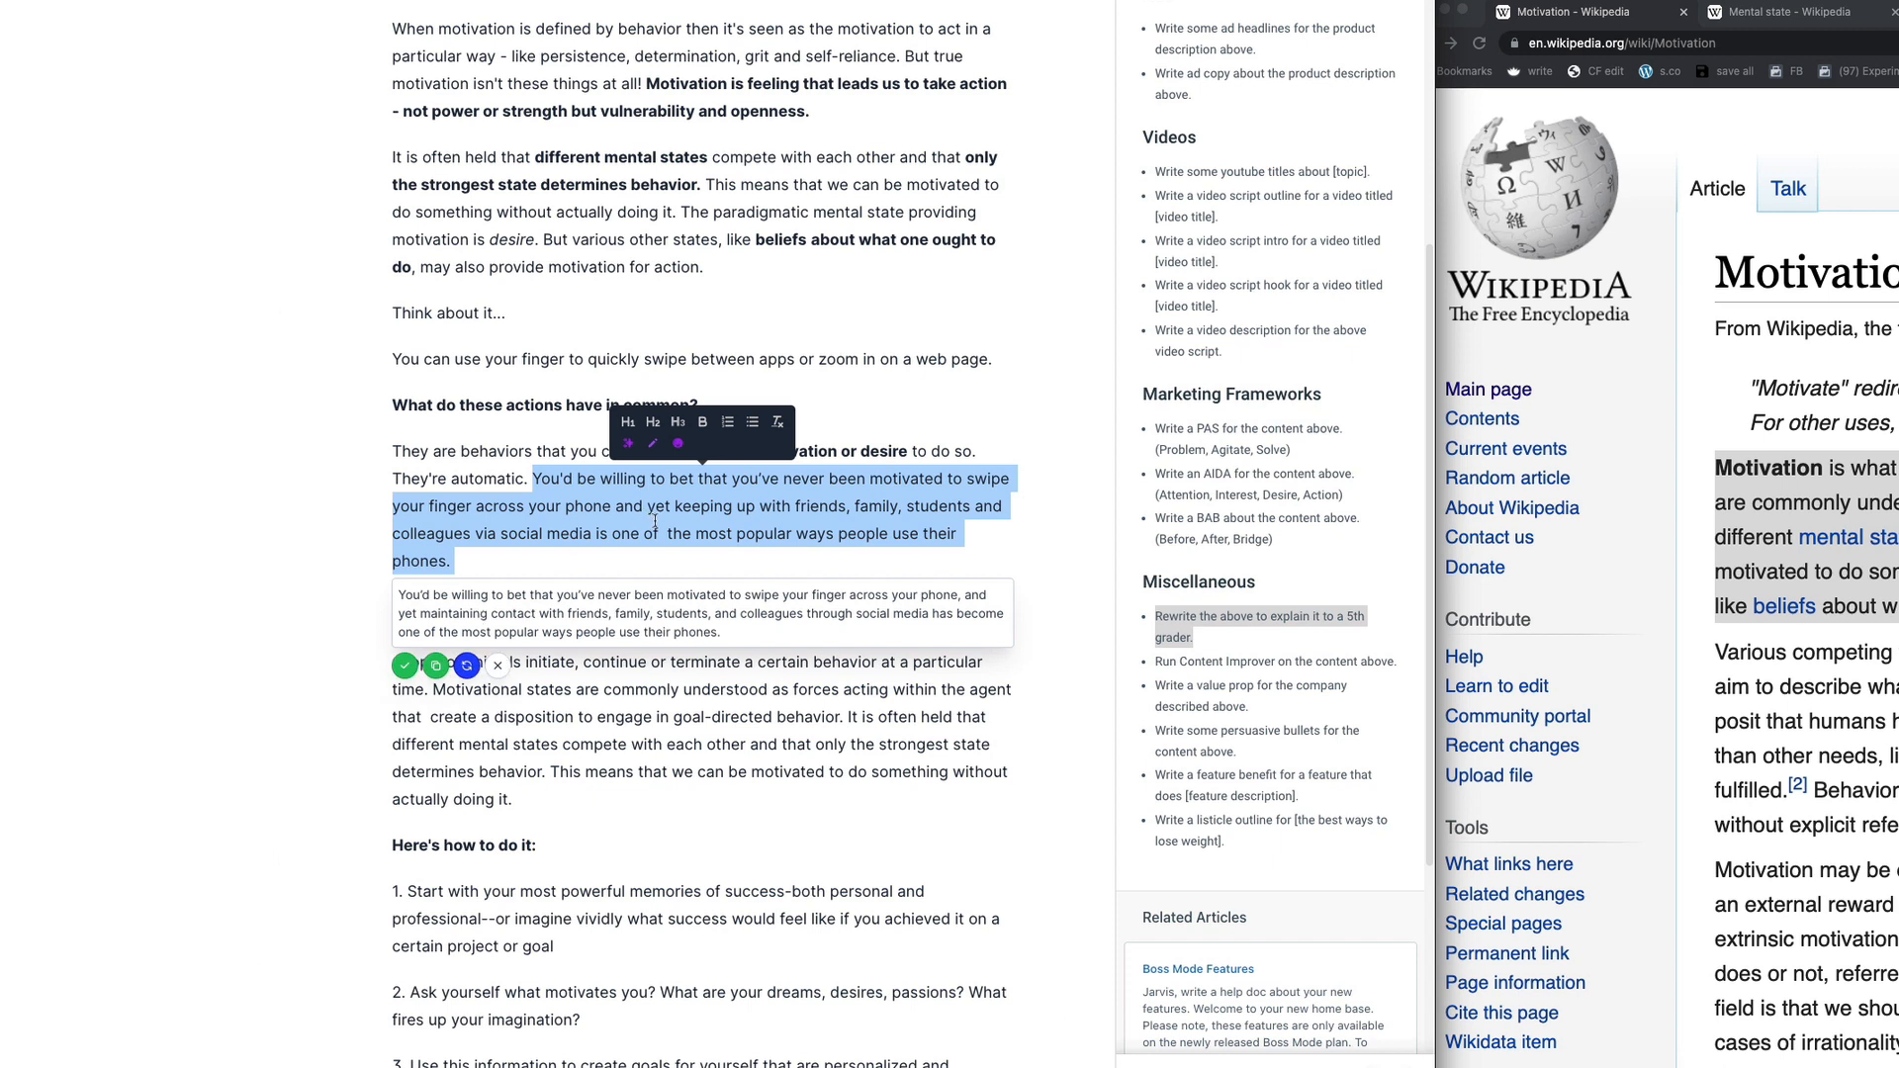
click(669, 530)
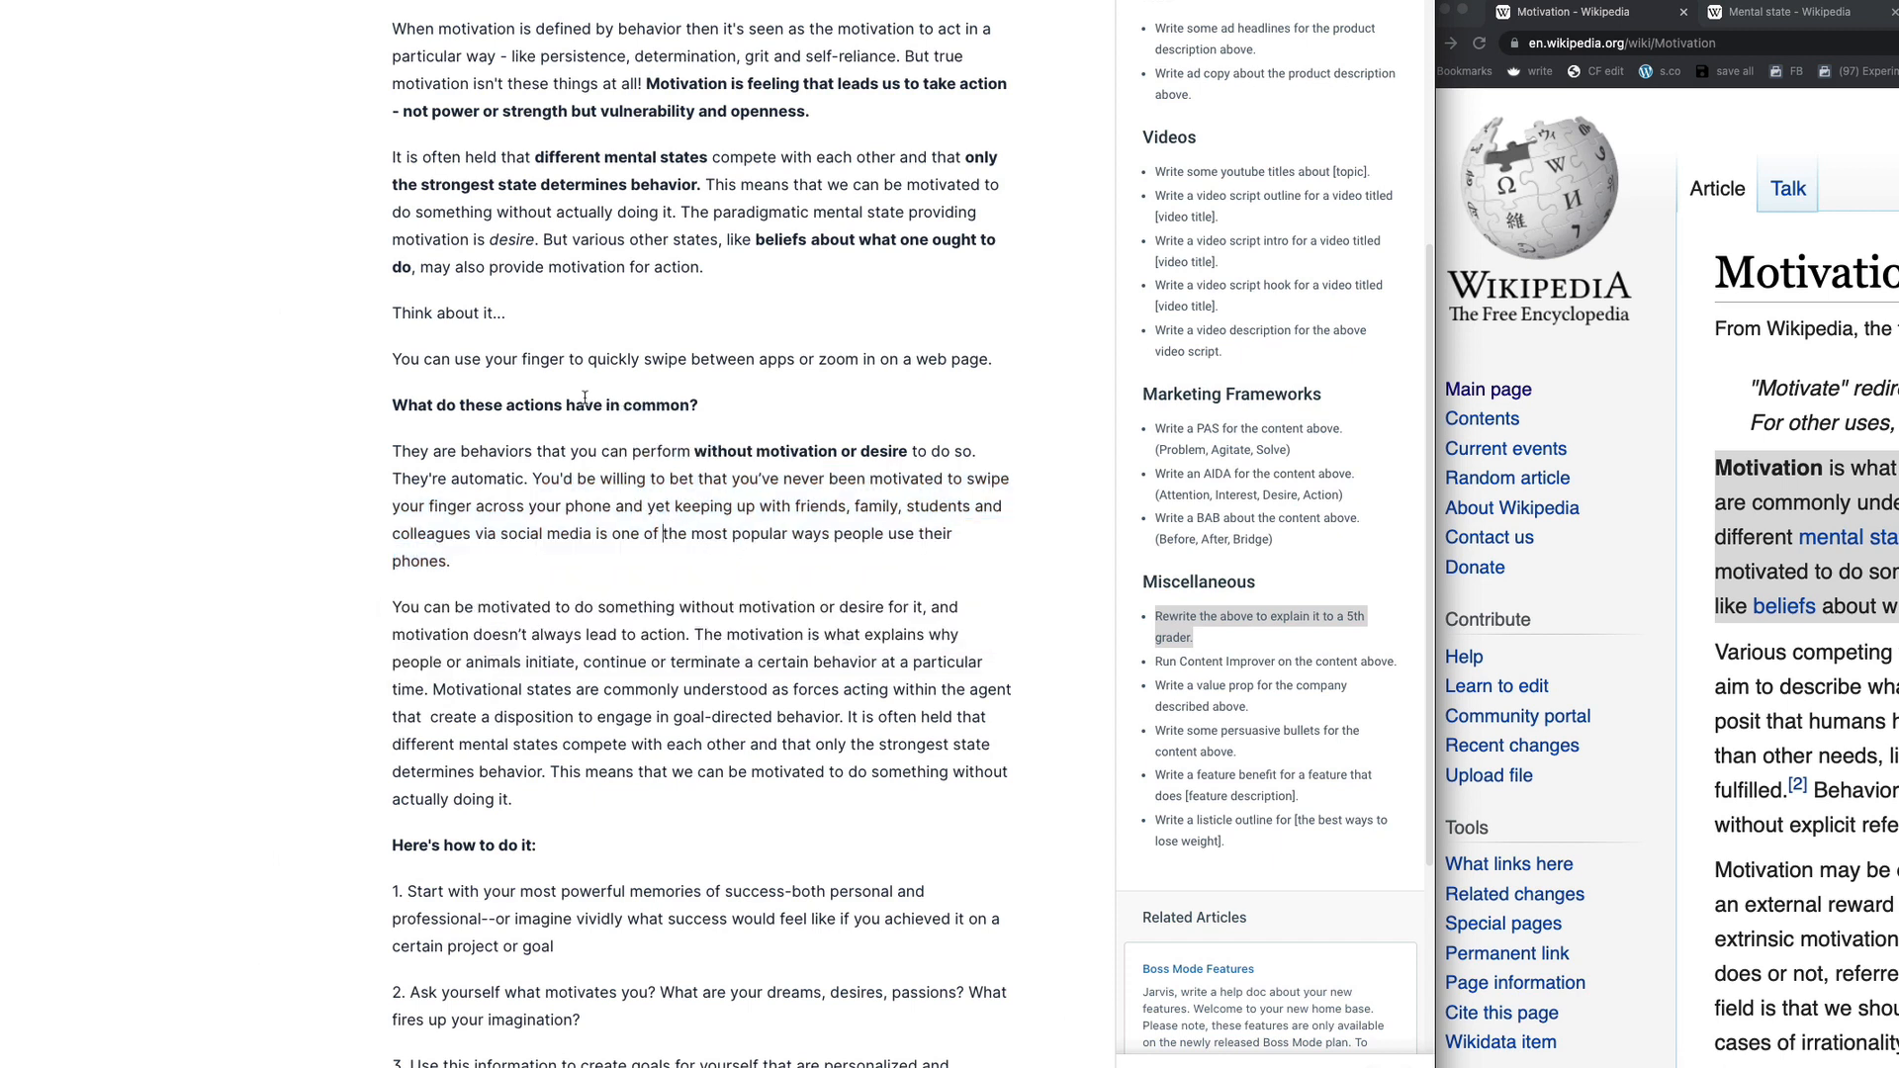
drag(533, 474, 729, 479)
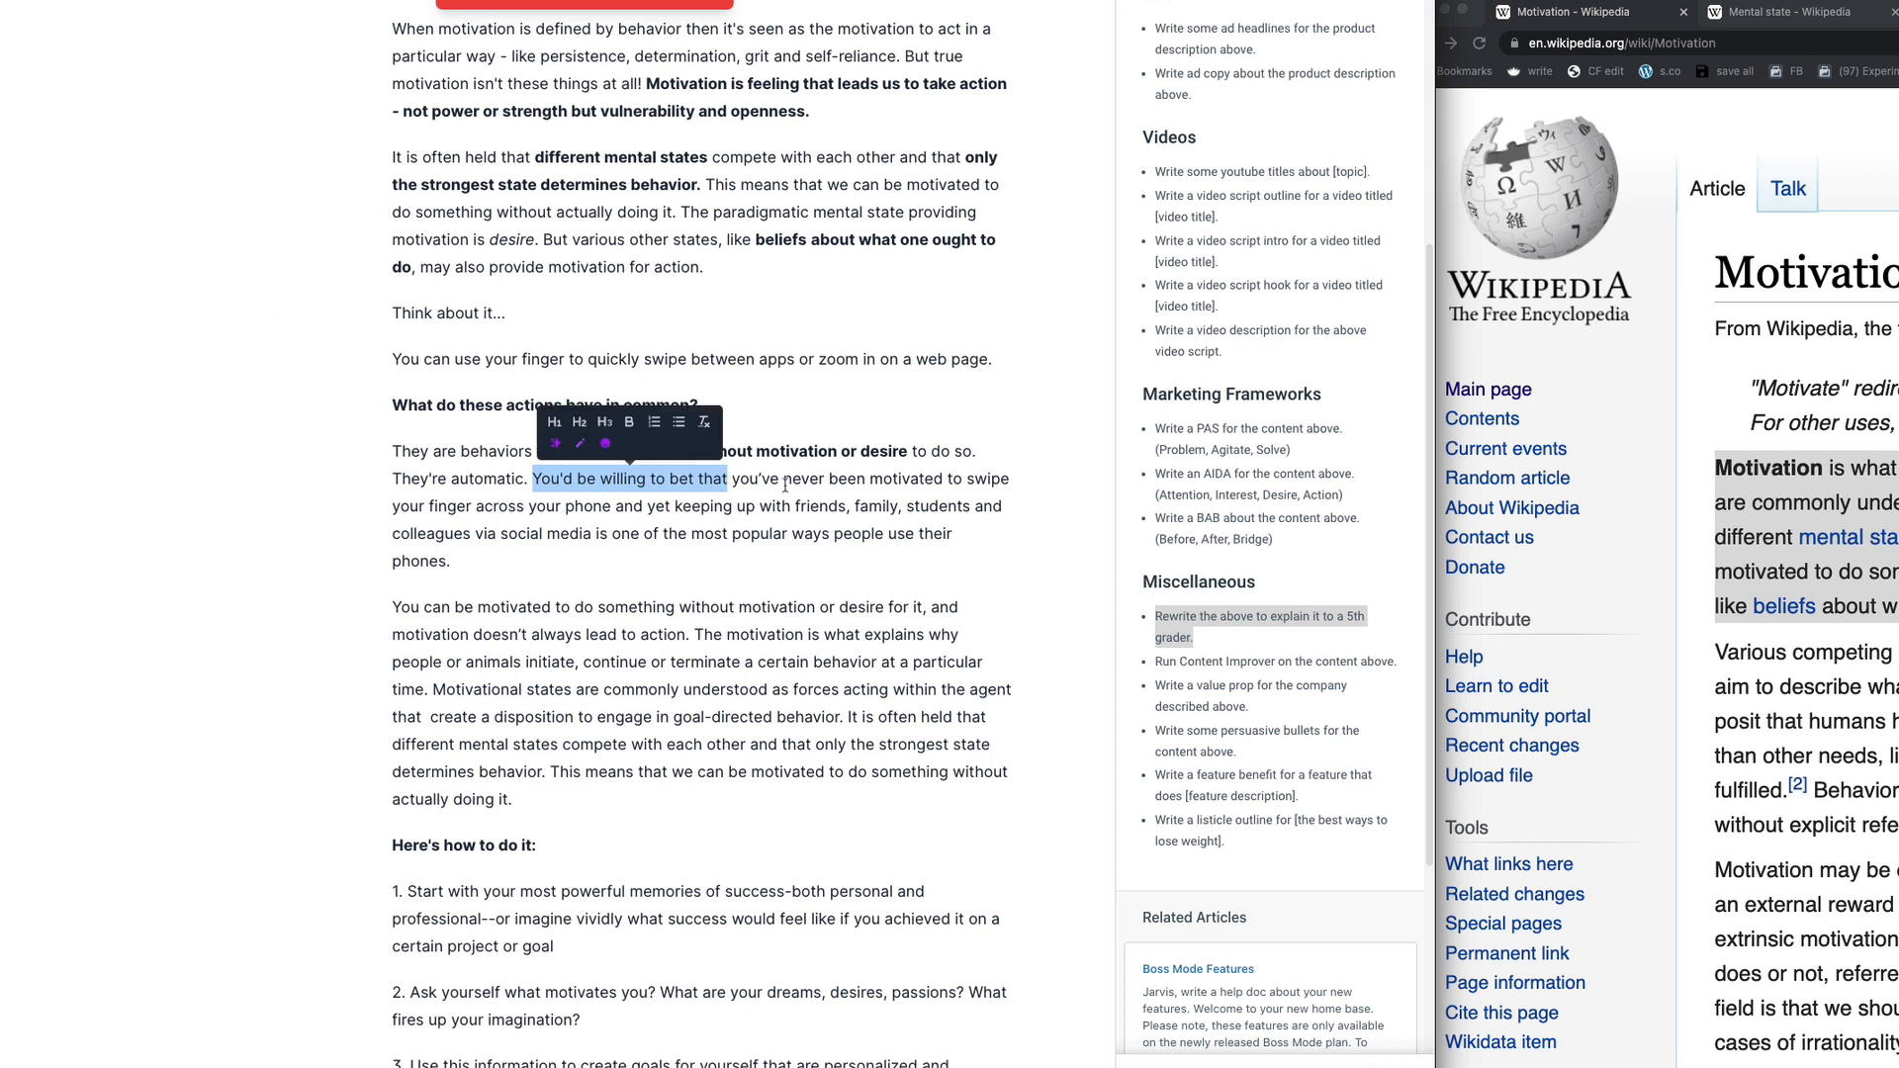
text(It's true,)
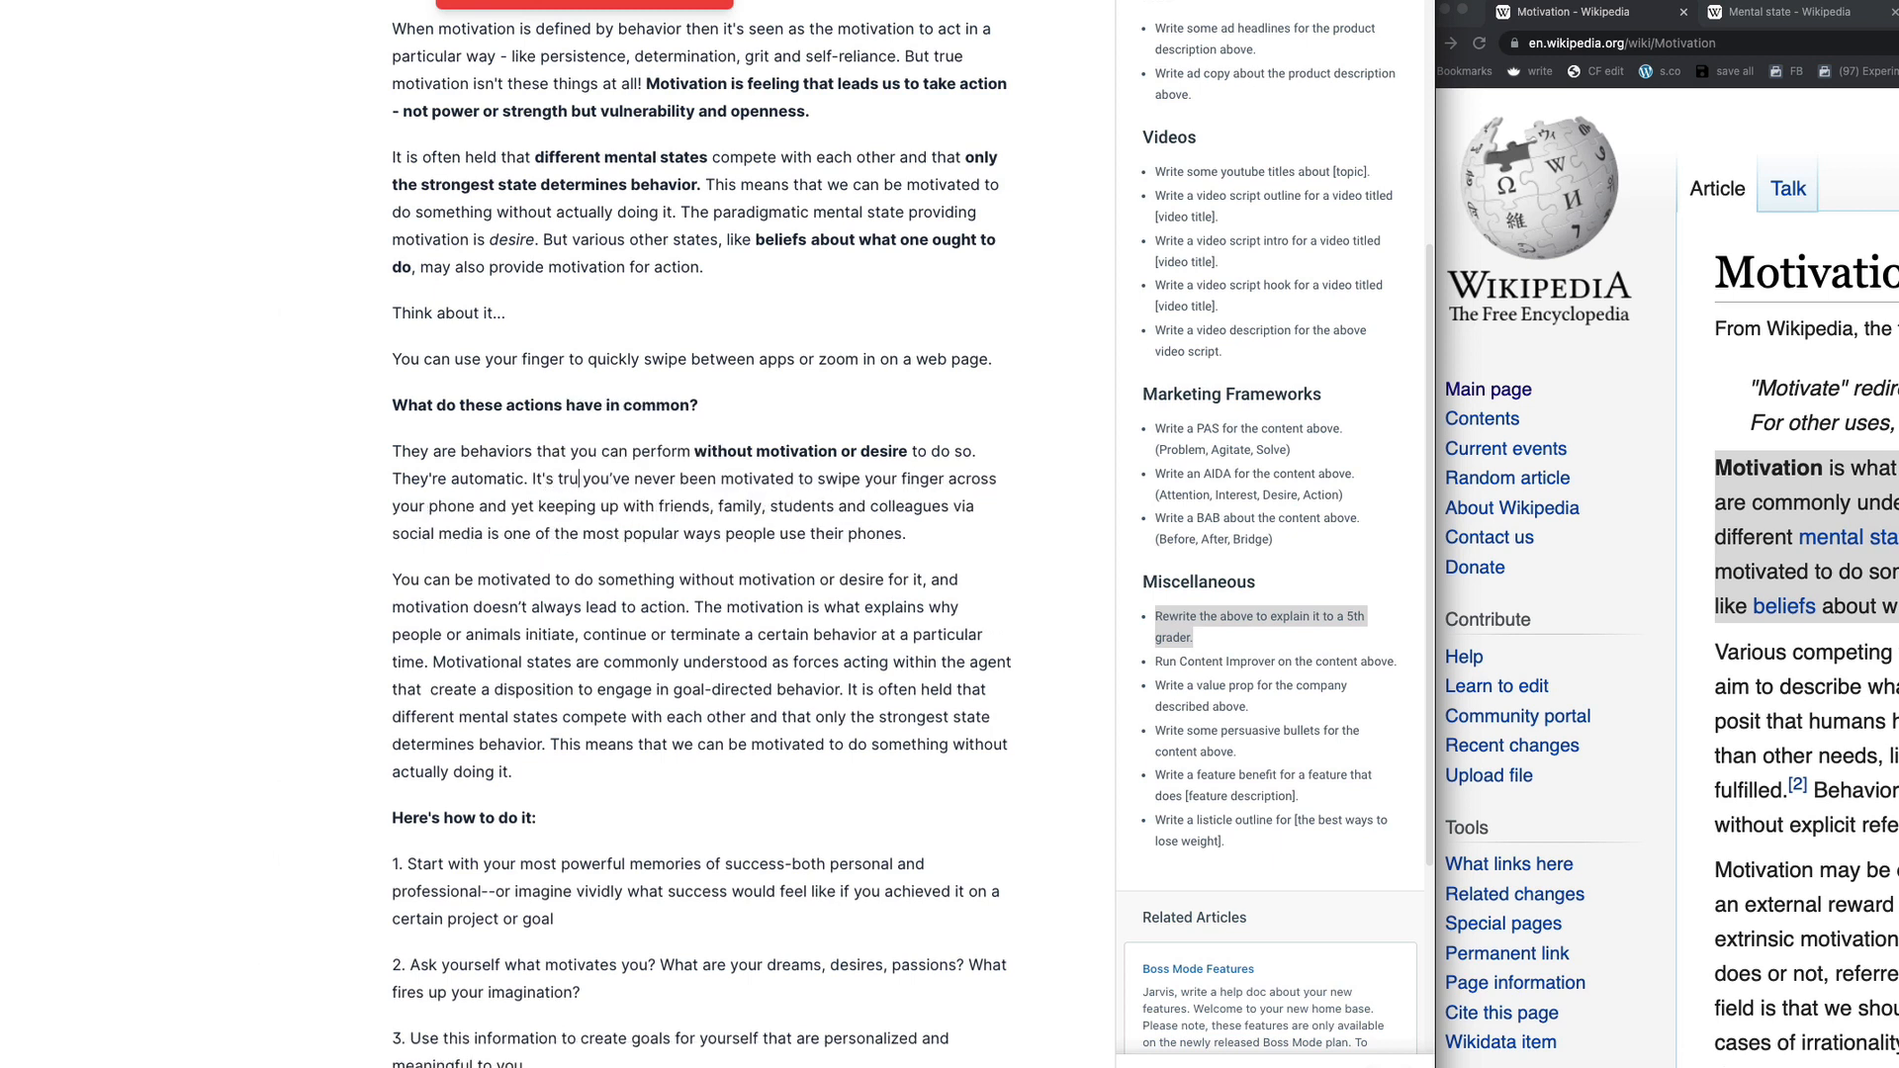
Step: Replace "you've never been" with "you don't have to "build motivation"" in the sentence about swiping across the phone
drag(596, 479, 729, 483)
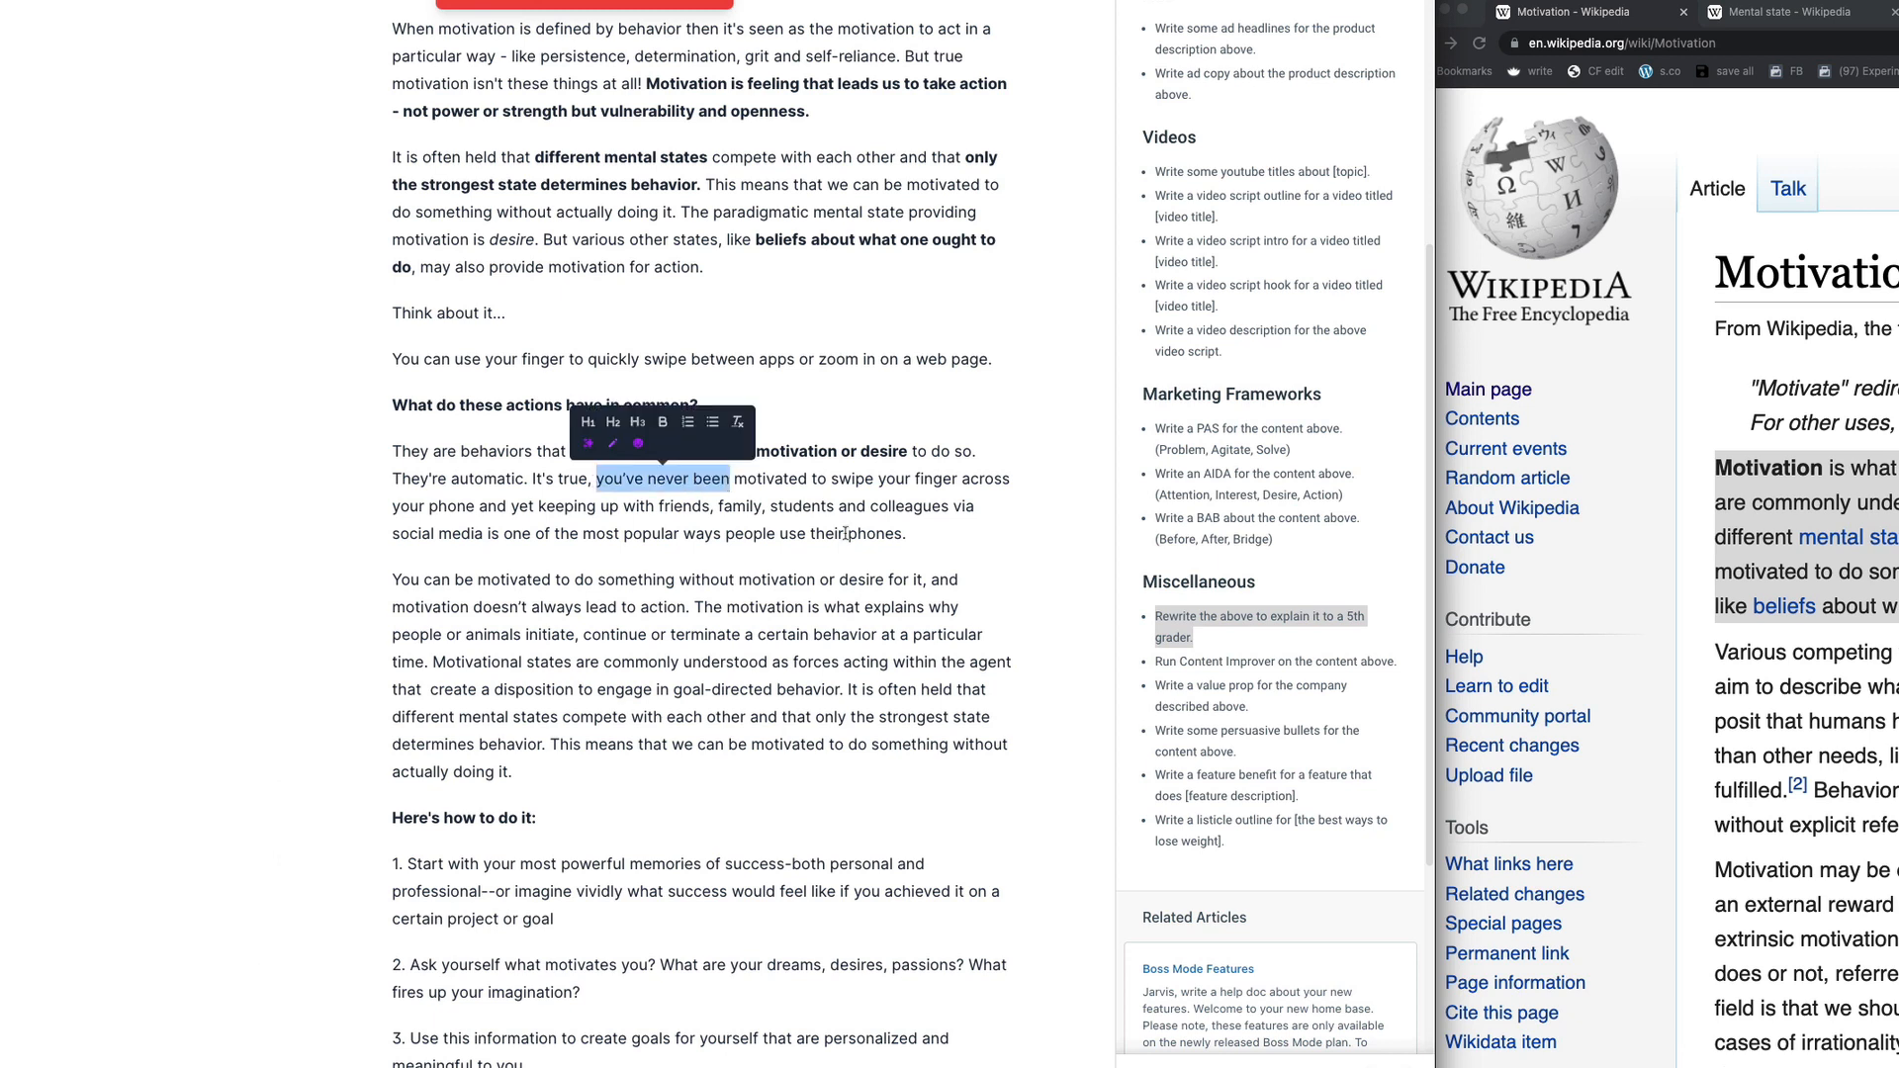
text(you don't have to "b)
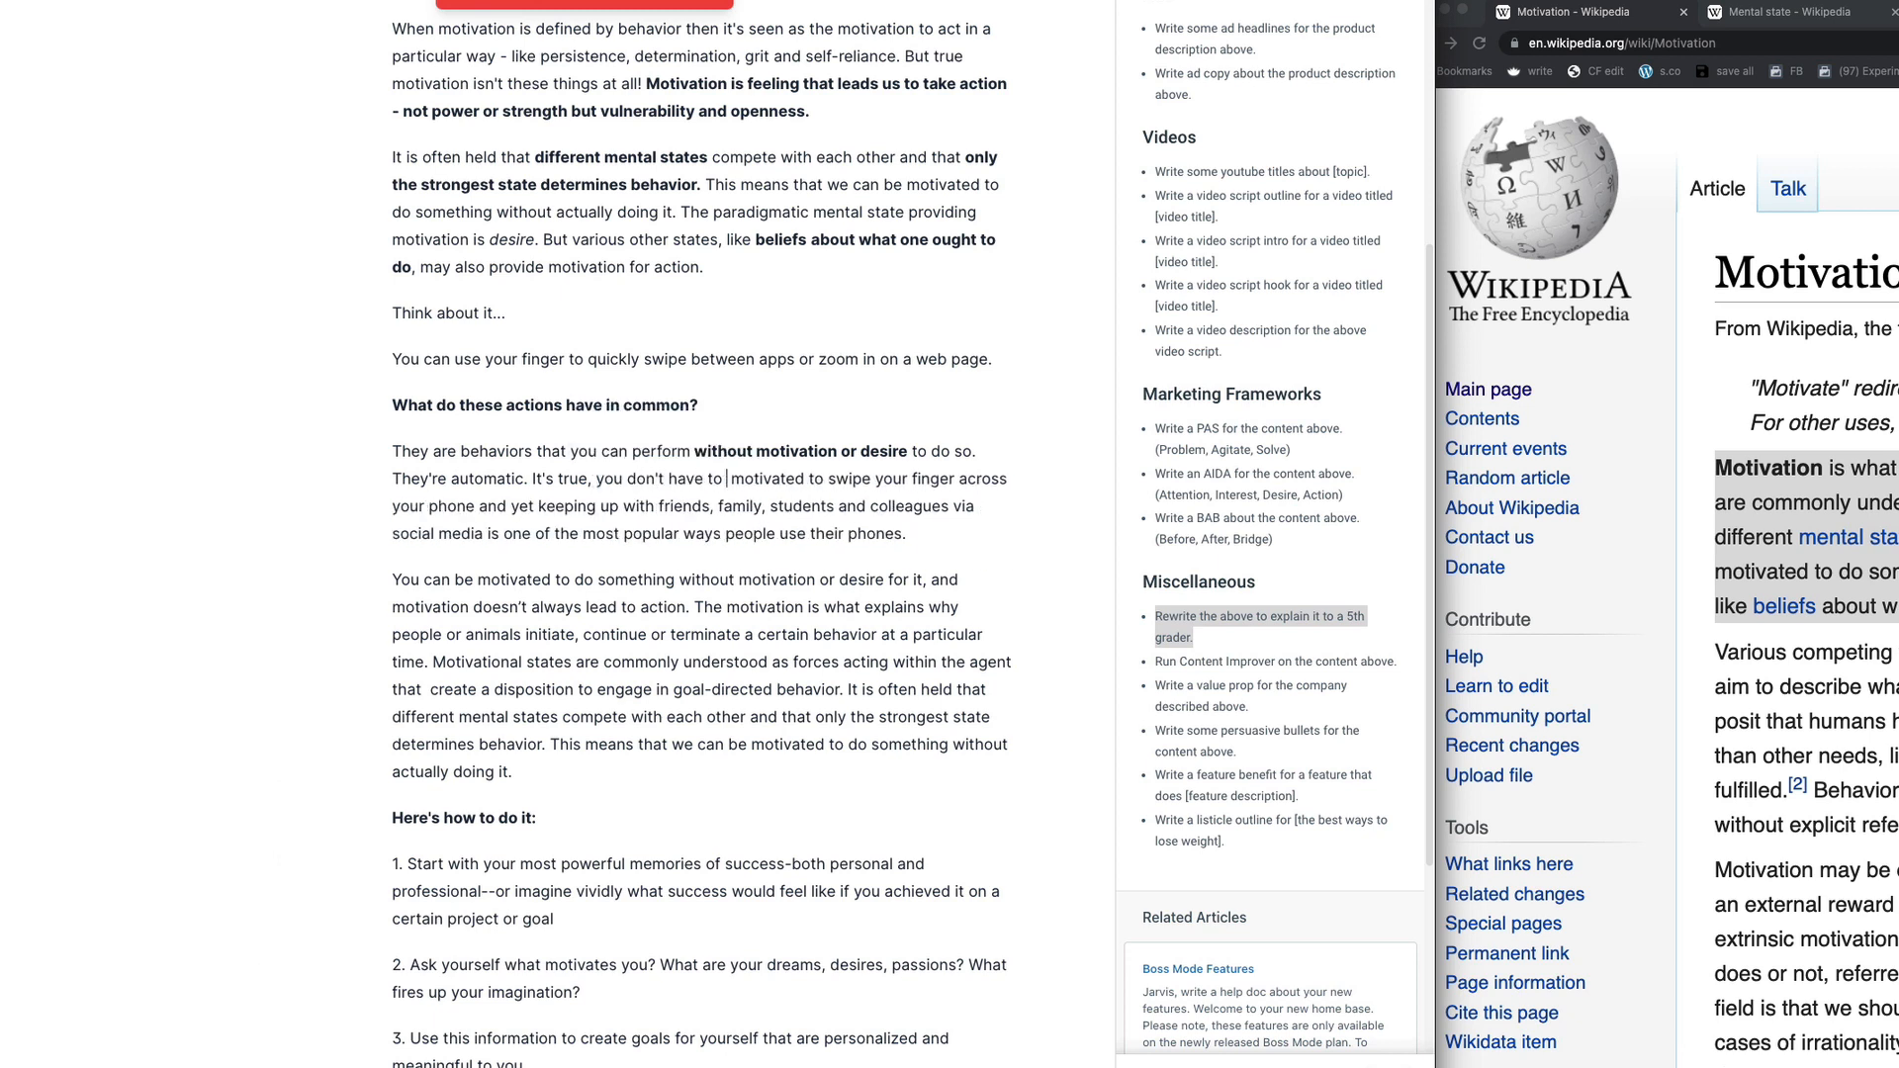
text(uild")
key(BackSpace)
key(BackSpace)
text(mov)
key(BackSpace)
text(tivation:")
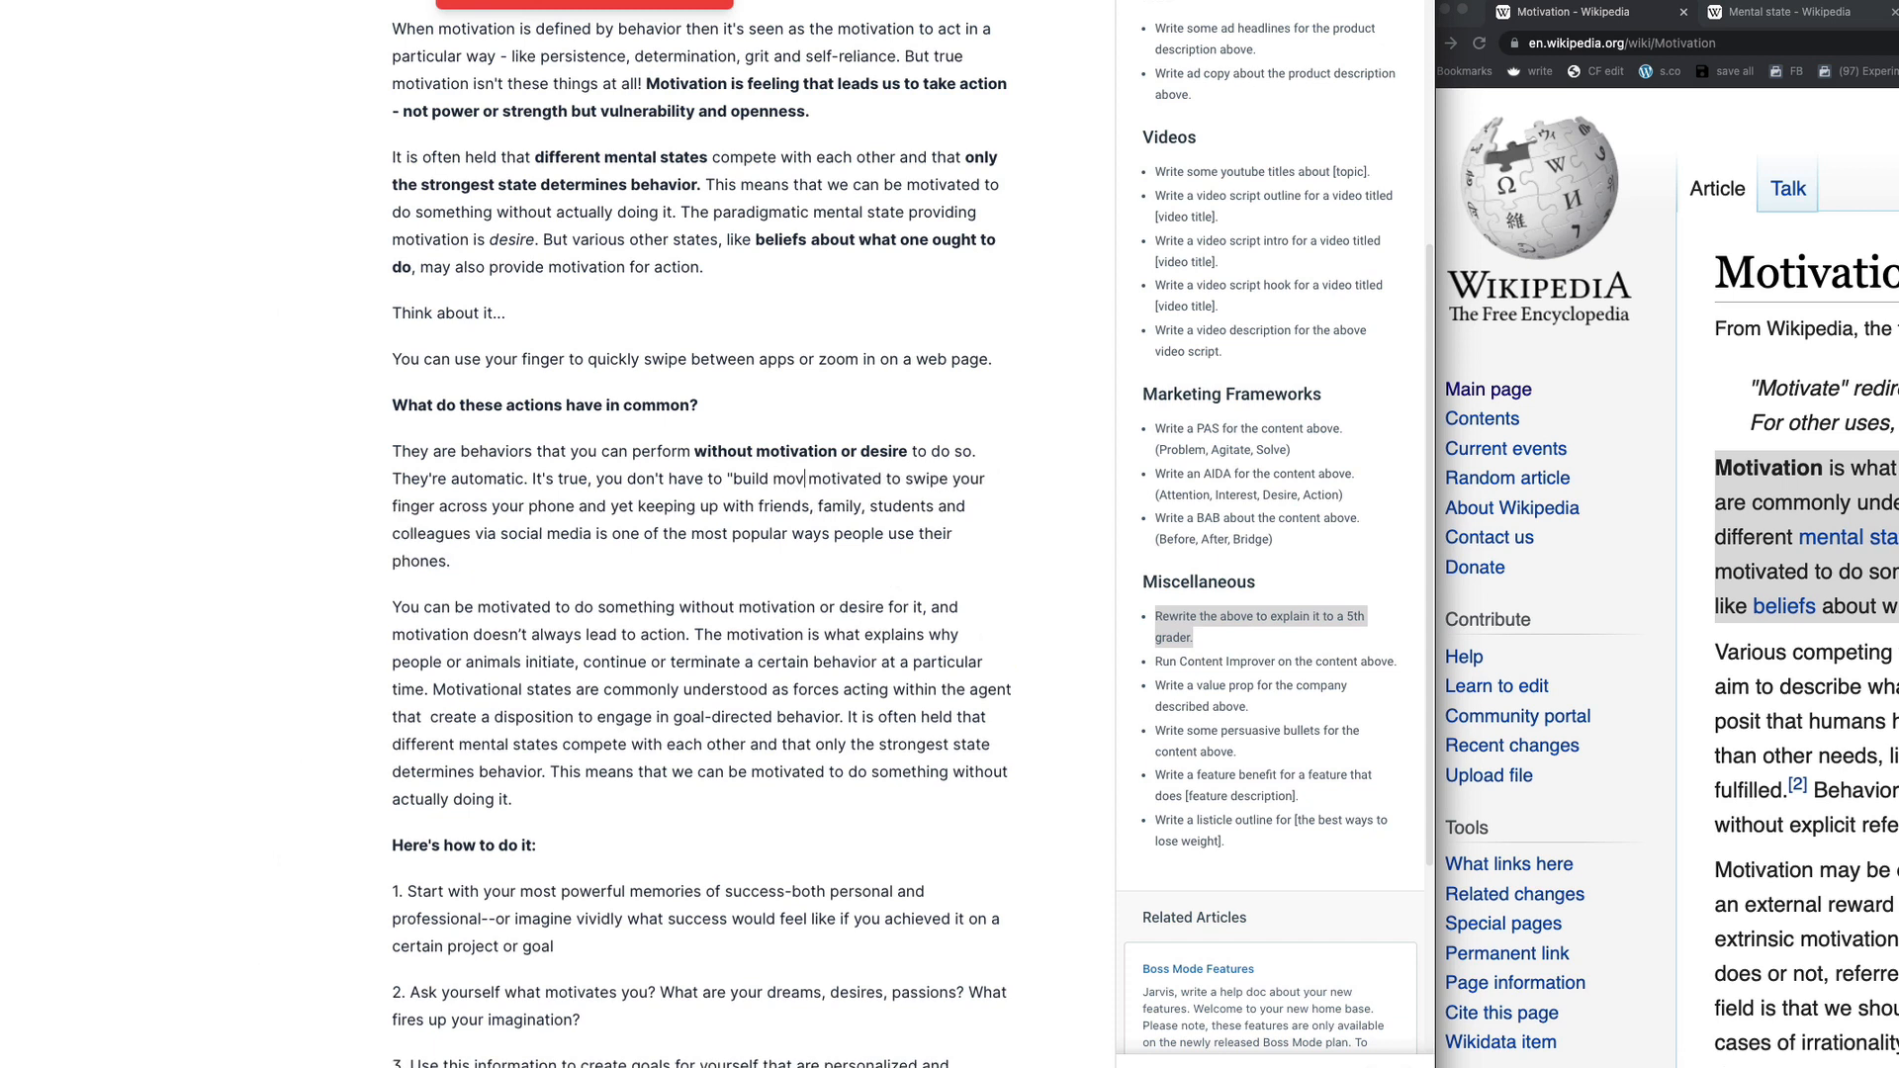
key(BackSpace)
key(BackSpace)
text(")
Step: Delete the entire "It's true, you don't have to" sentence following "They're automatic."
drag(858, 482, 682, 510)
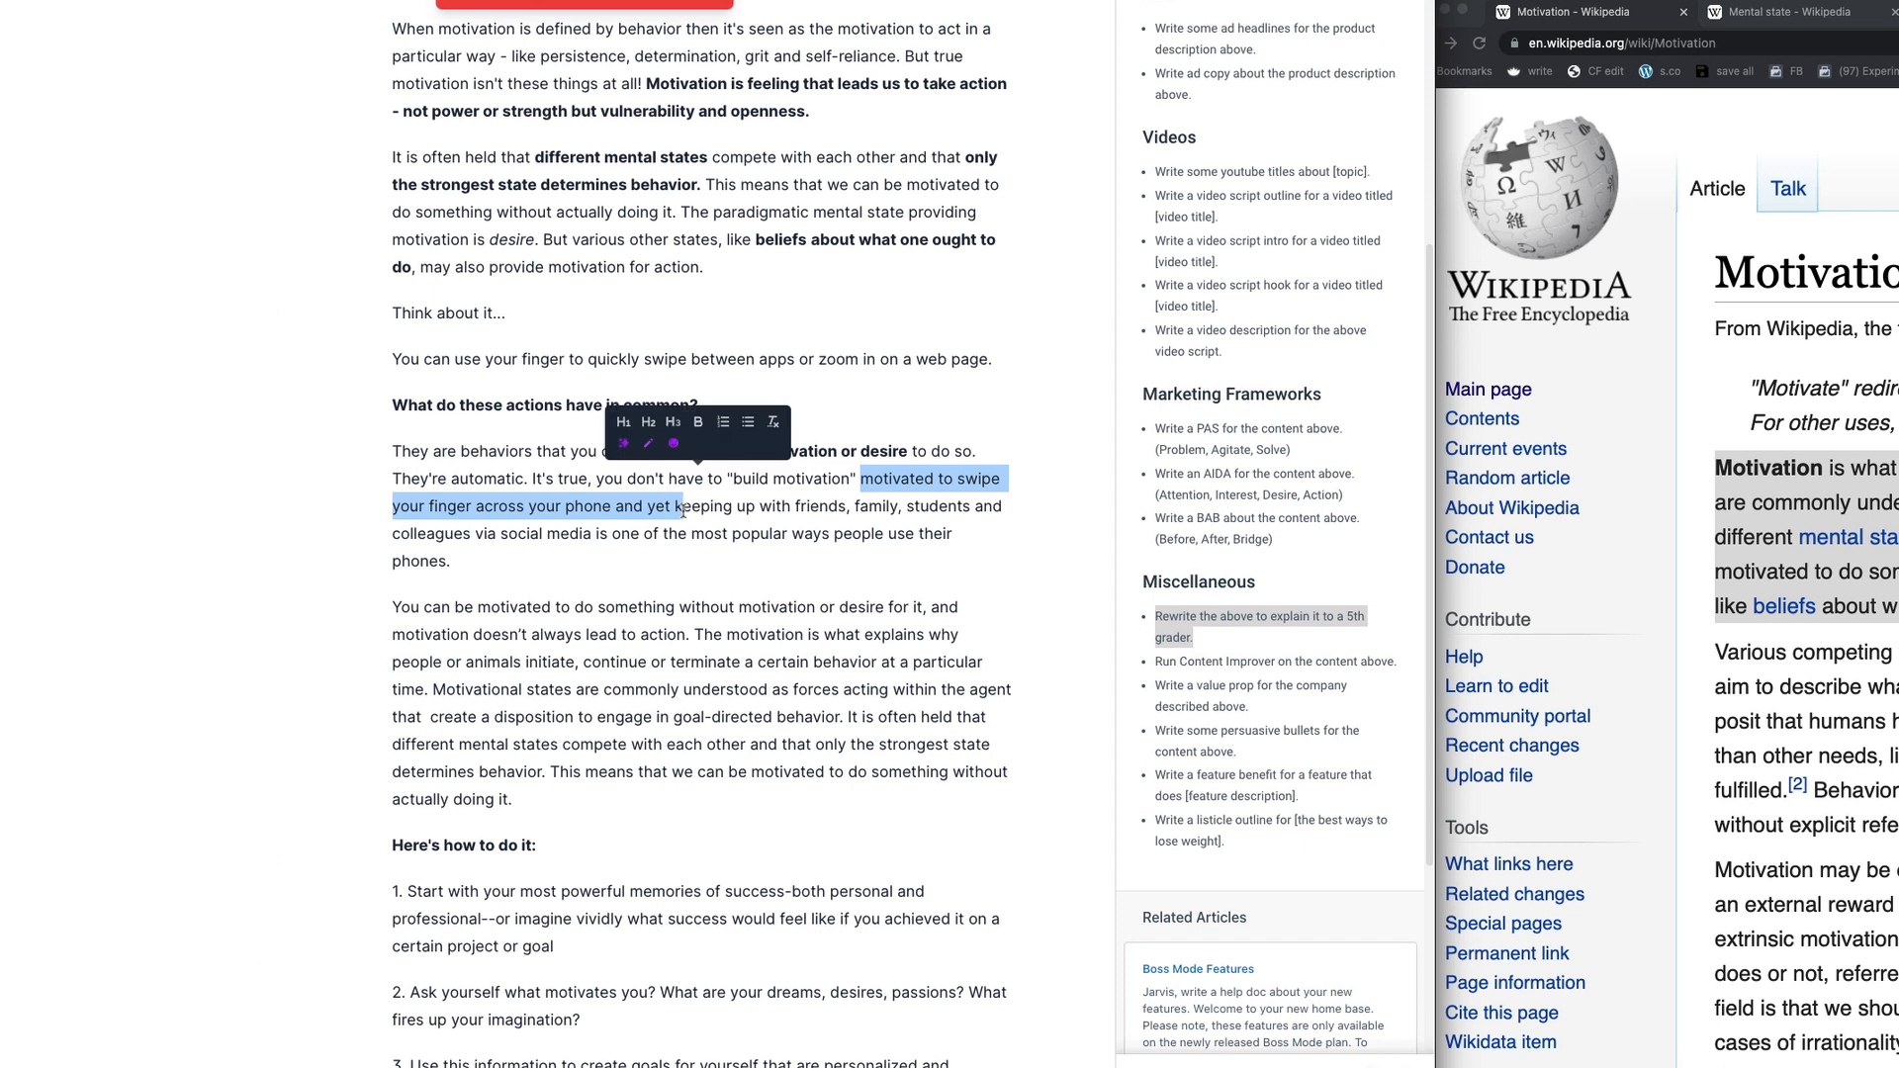
click(682, 510)
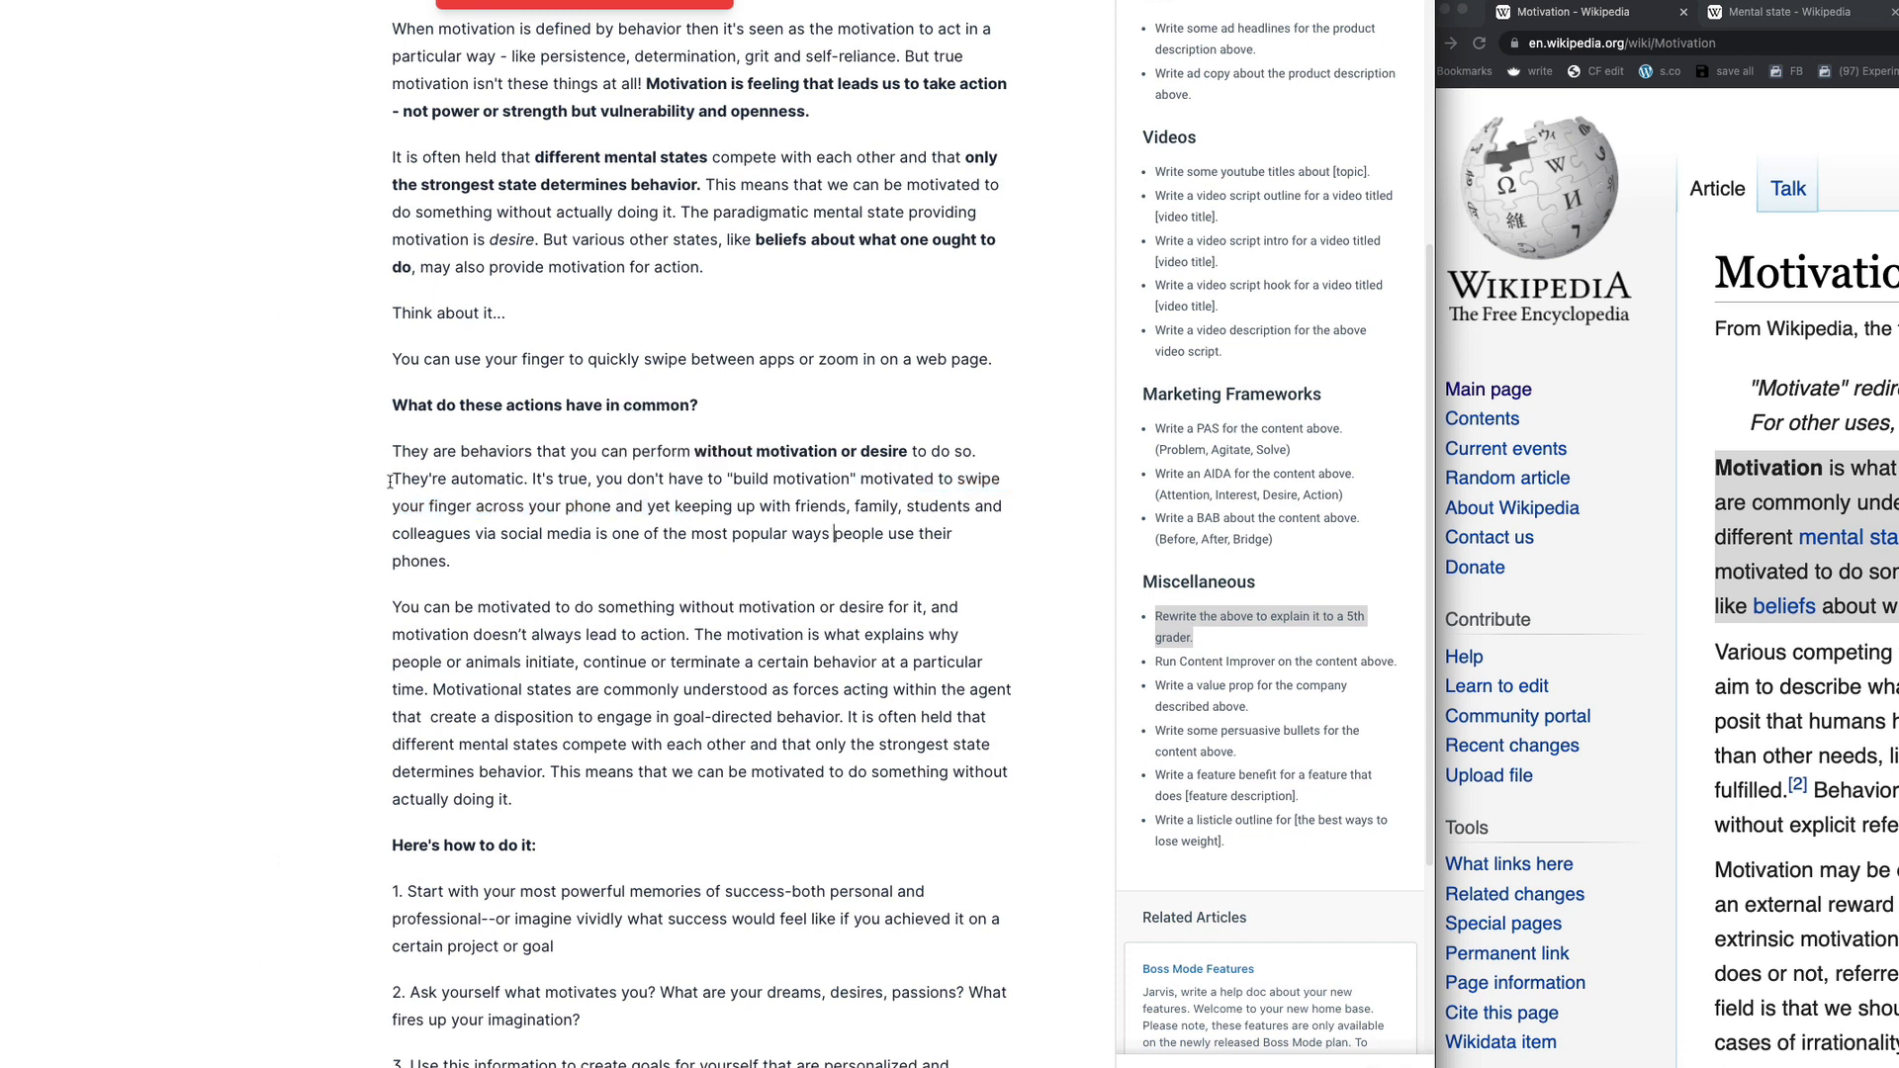
drag(393, 479, 485, 568)
click(532, 478)
drag(531, 479, 484, 561)
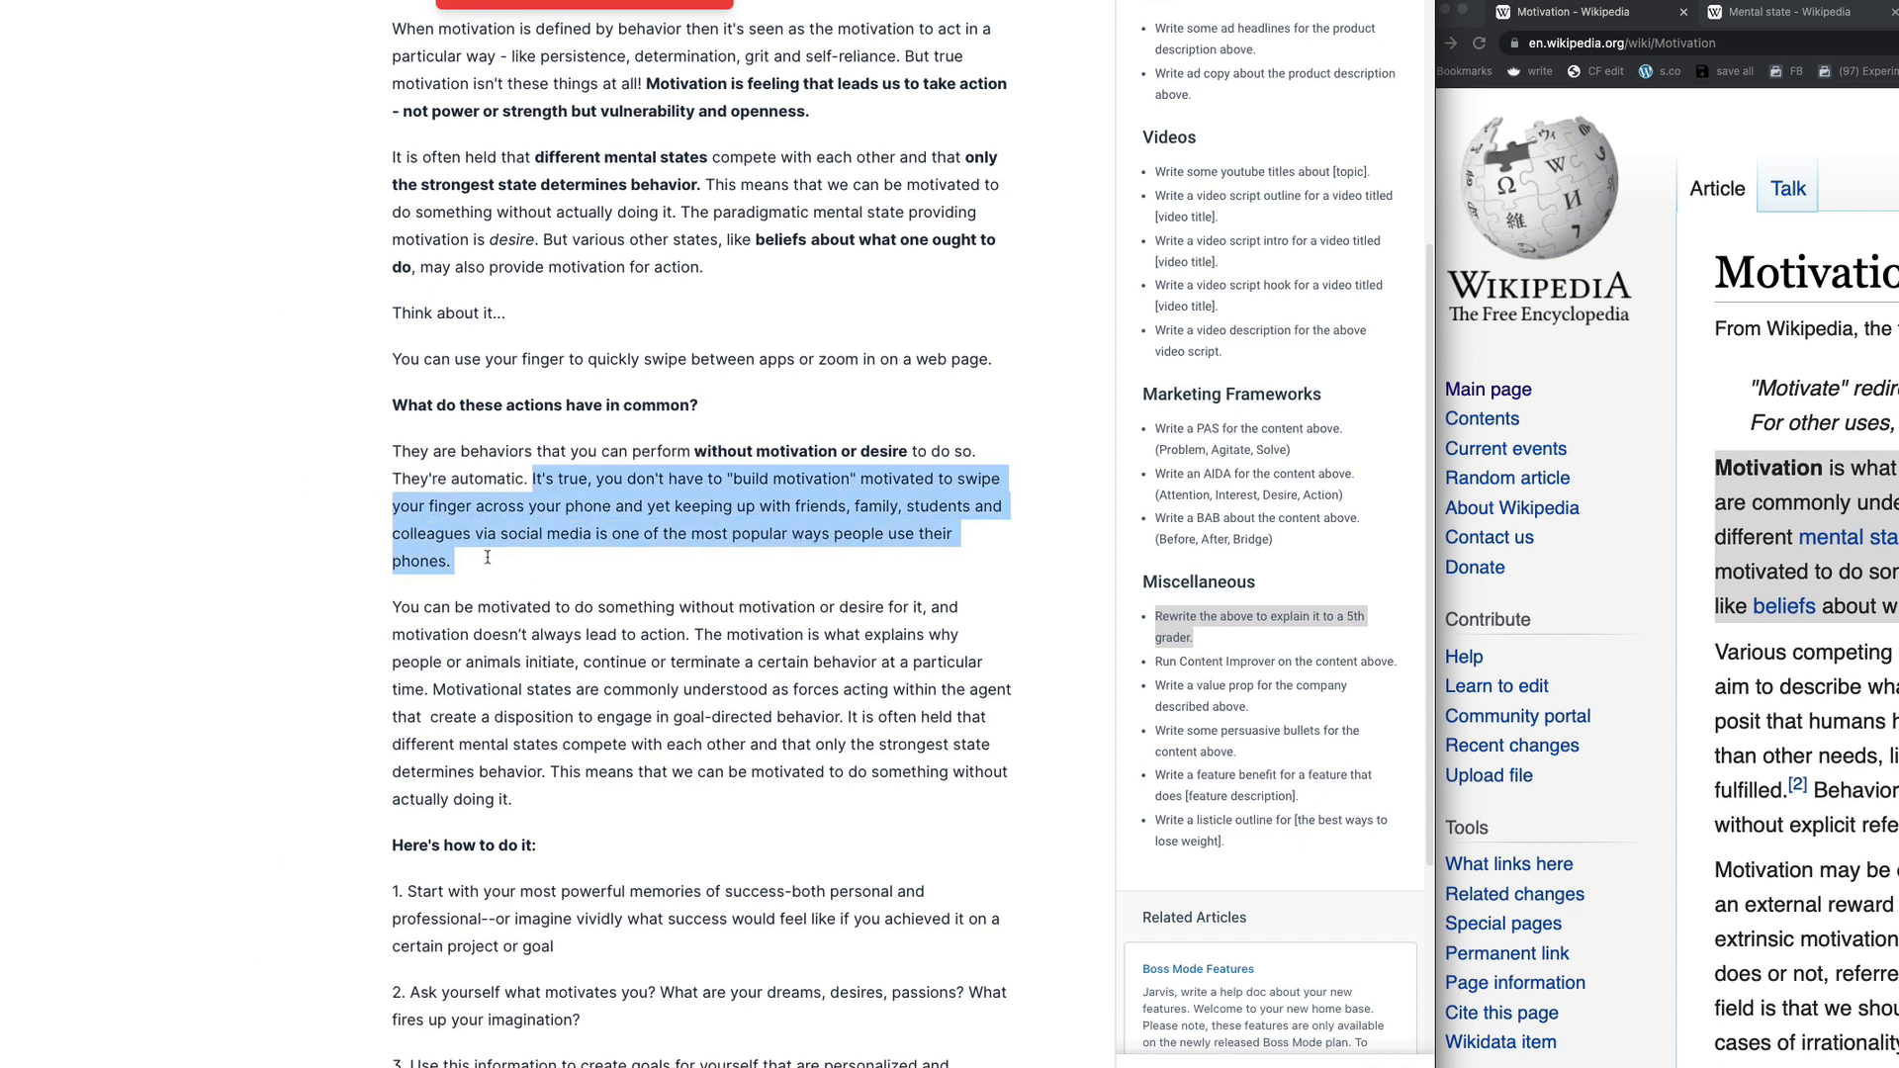
key(BackSpace)
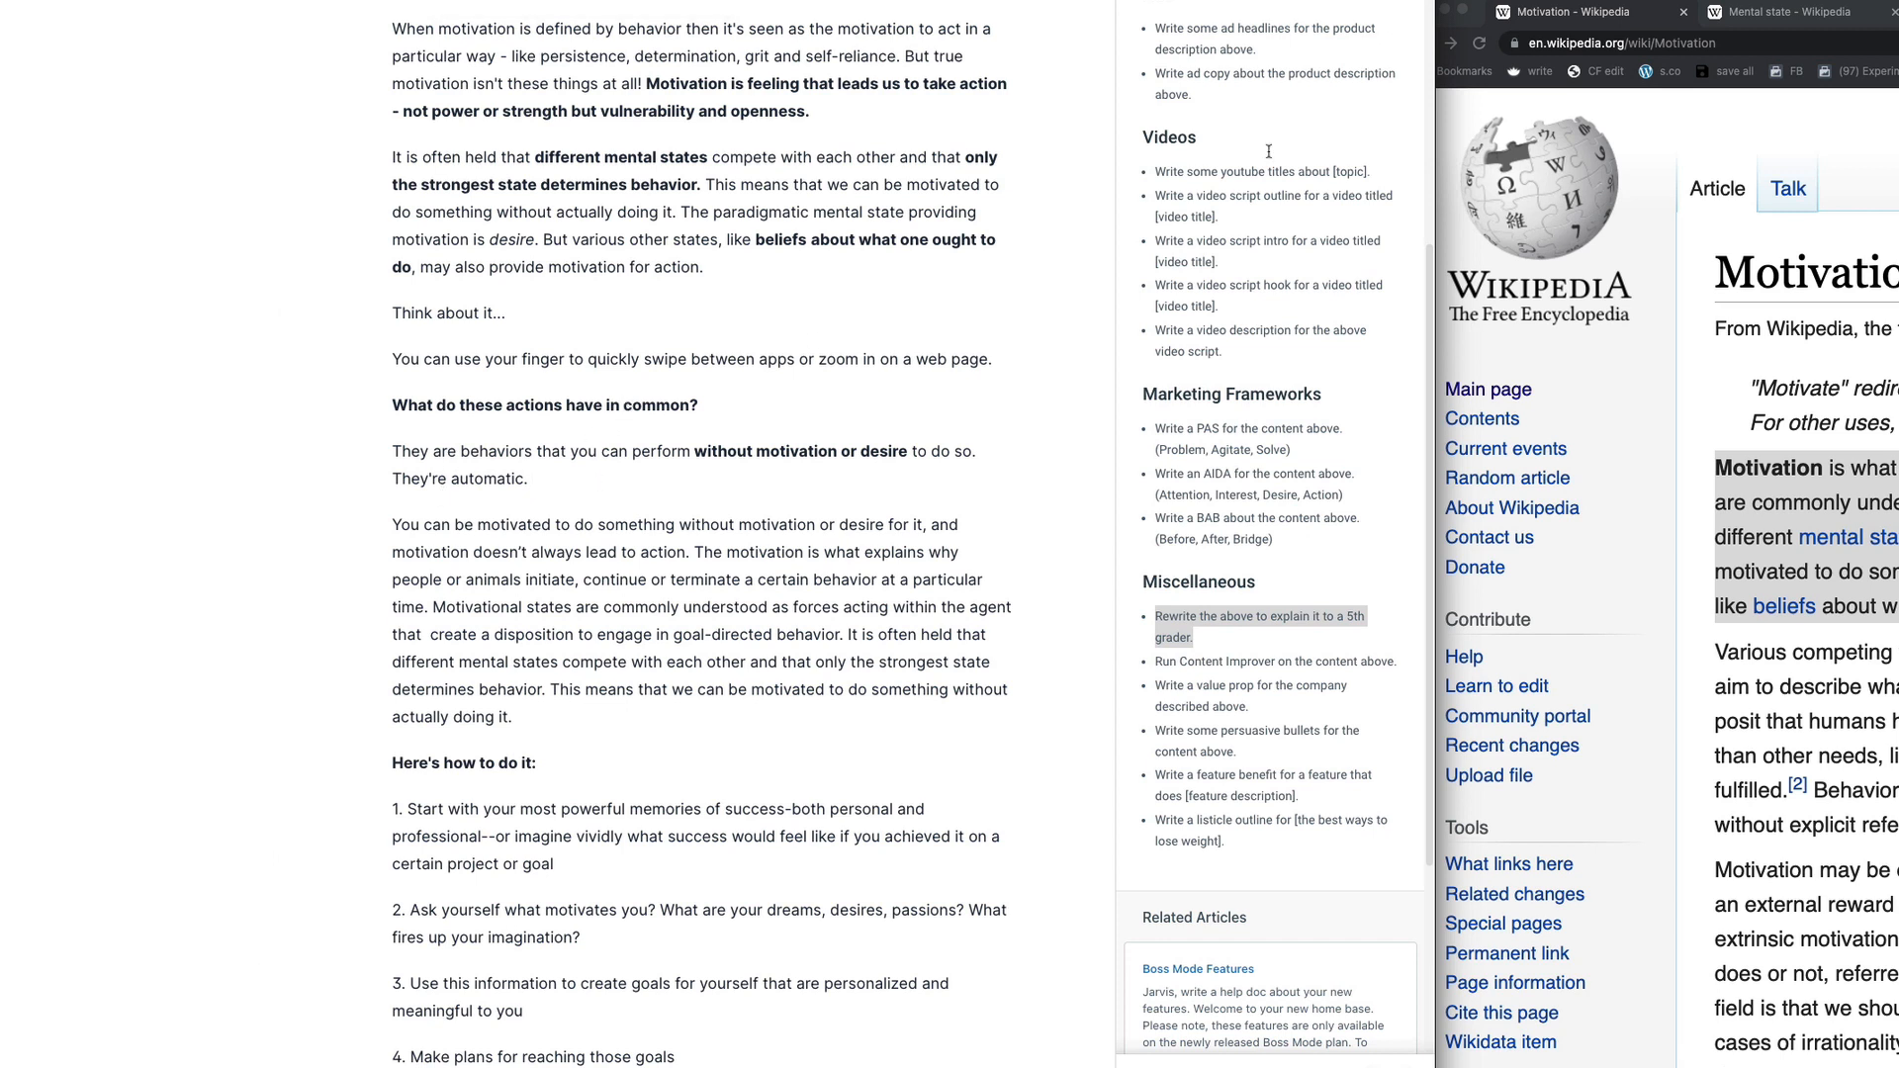
Step: View the document's version history, and reread the paragraphs below the question "What do these actions have in common?"
key(super+a)
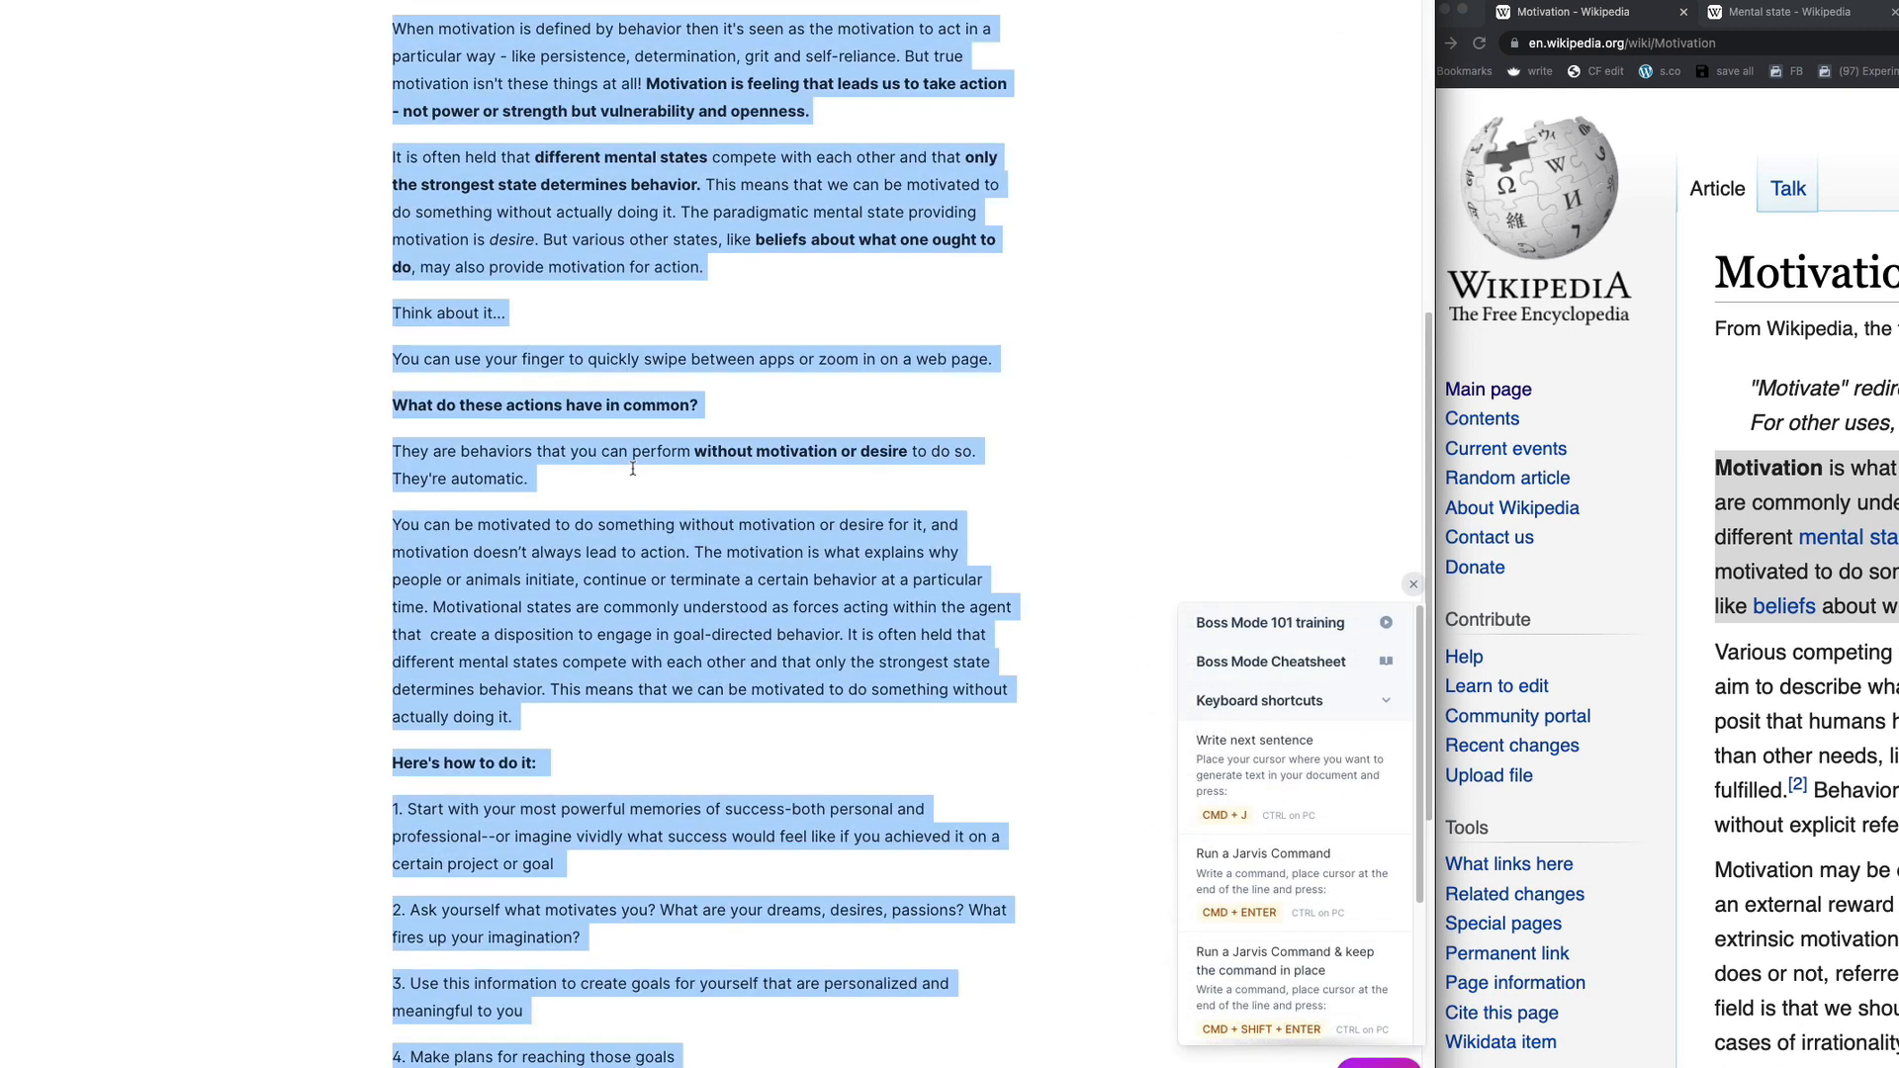
click(631, 474)
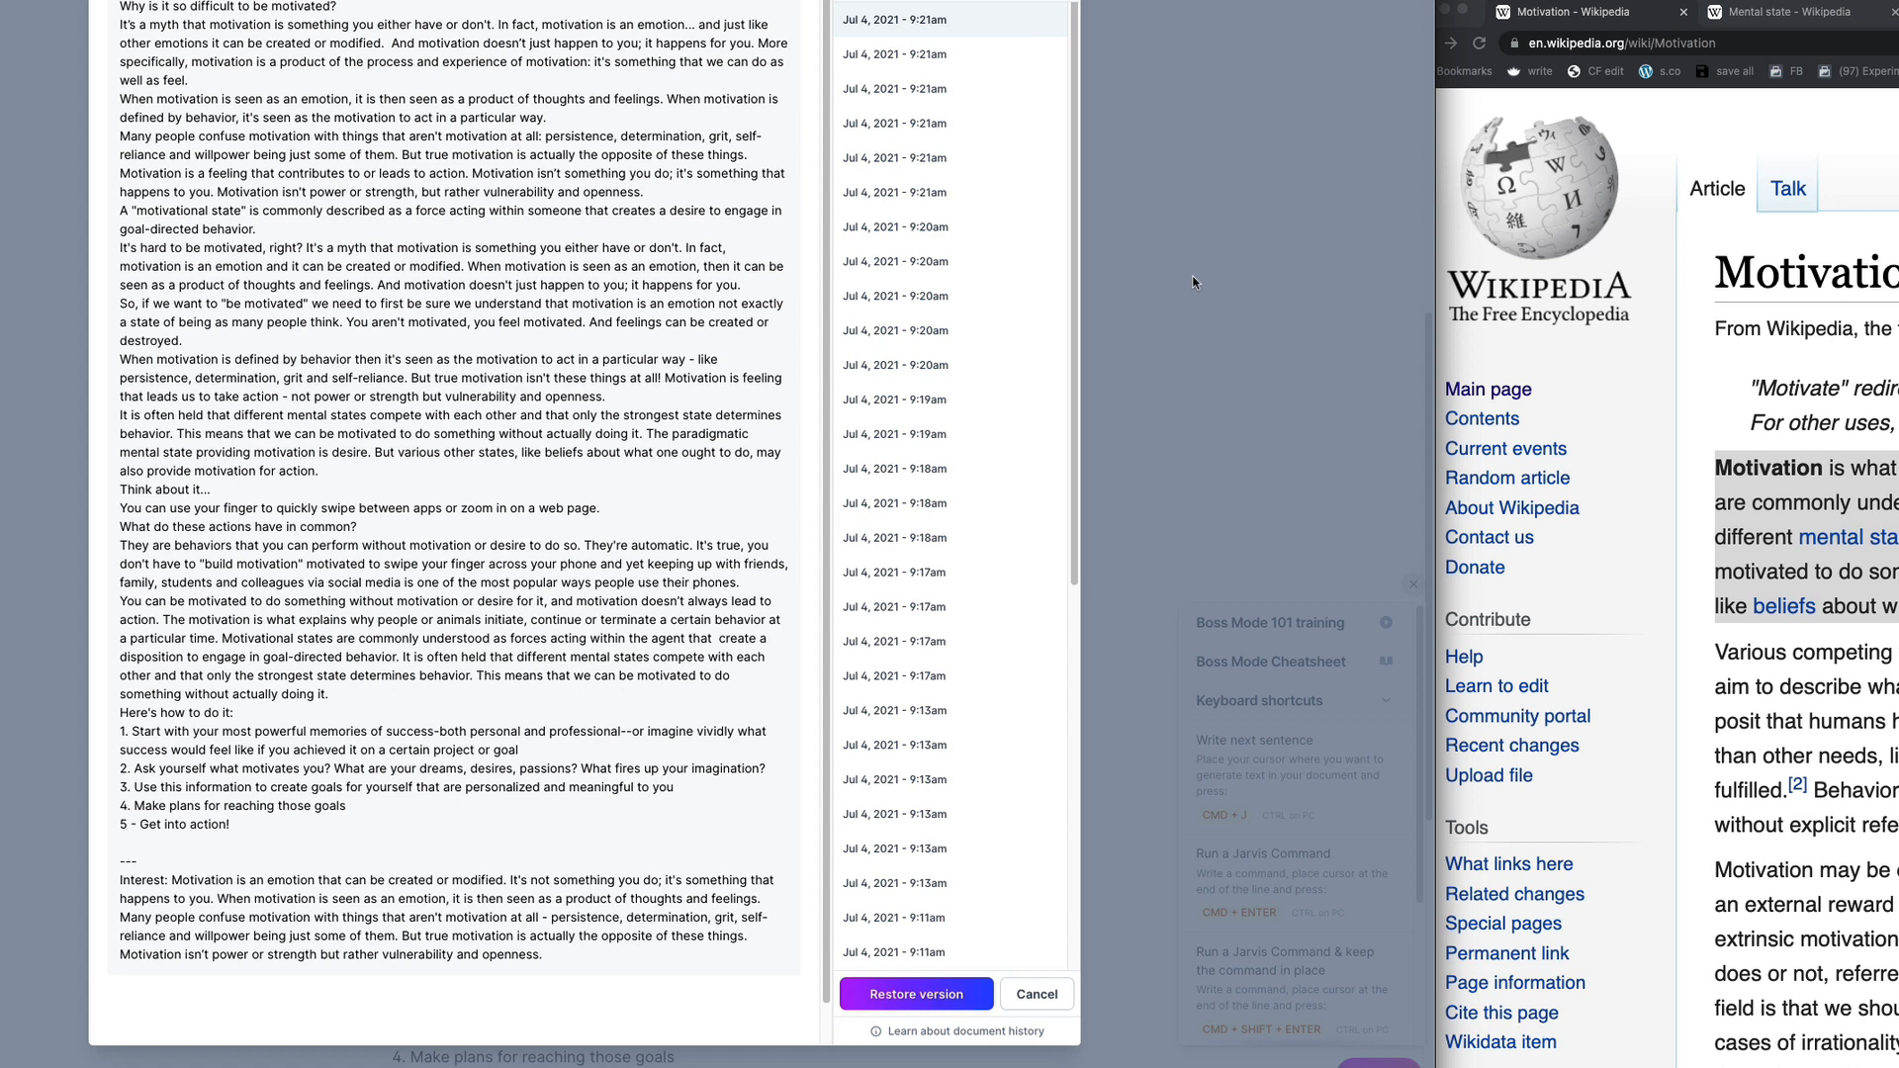
click(1171, 197)
drag(362, 443, 651, 478)
click(461, 522)
drag(378, 525, 542, 580)
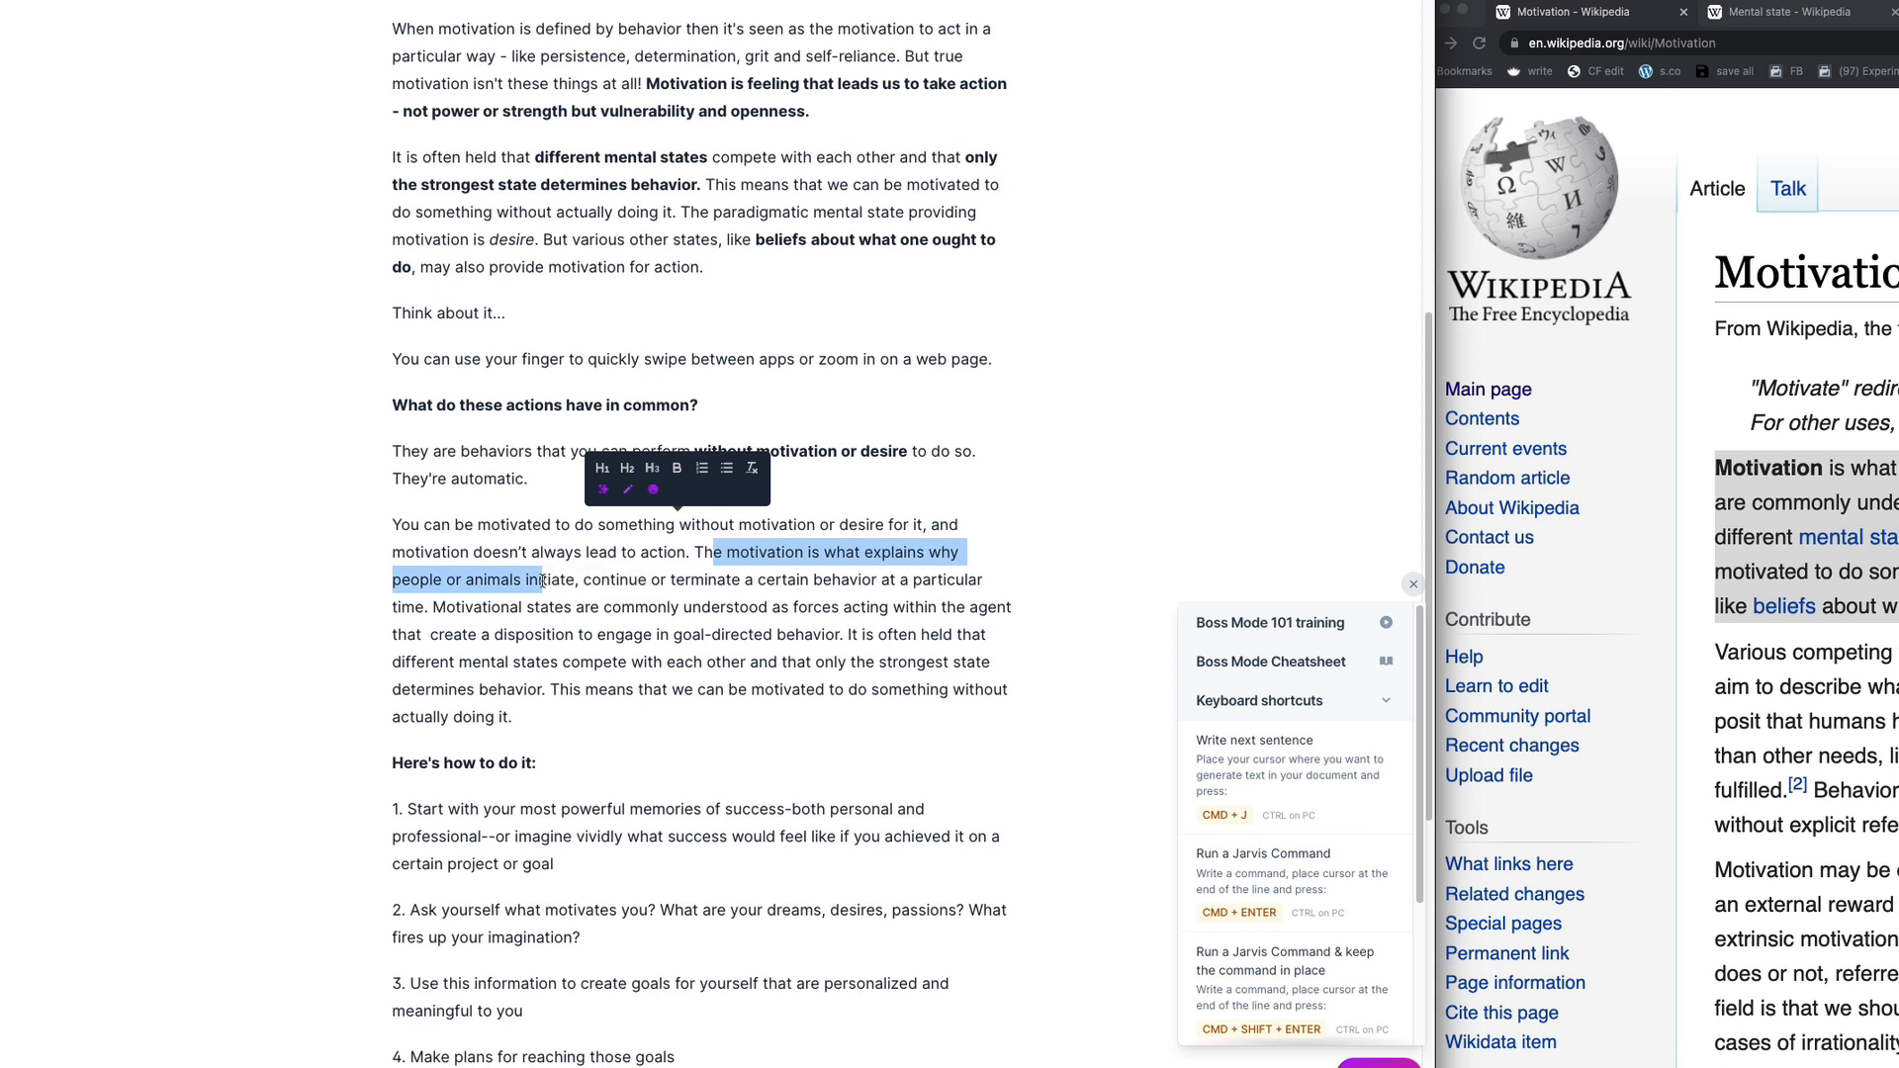
click(542, 580)
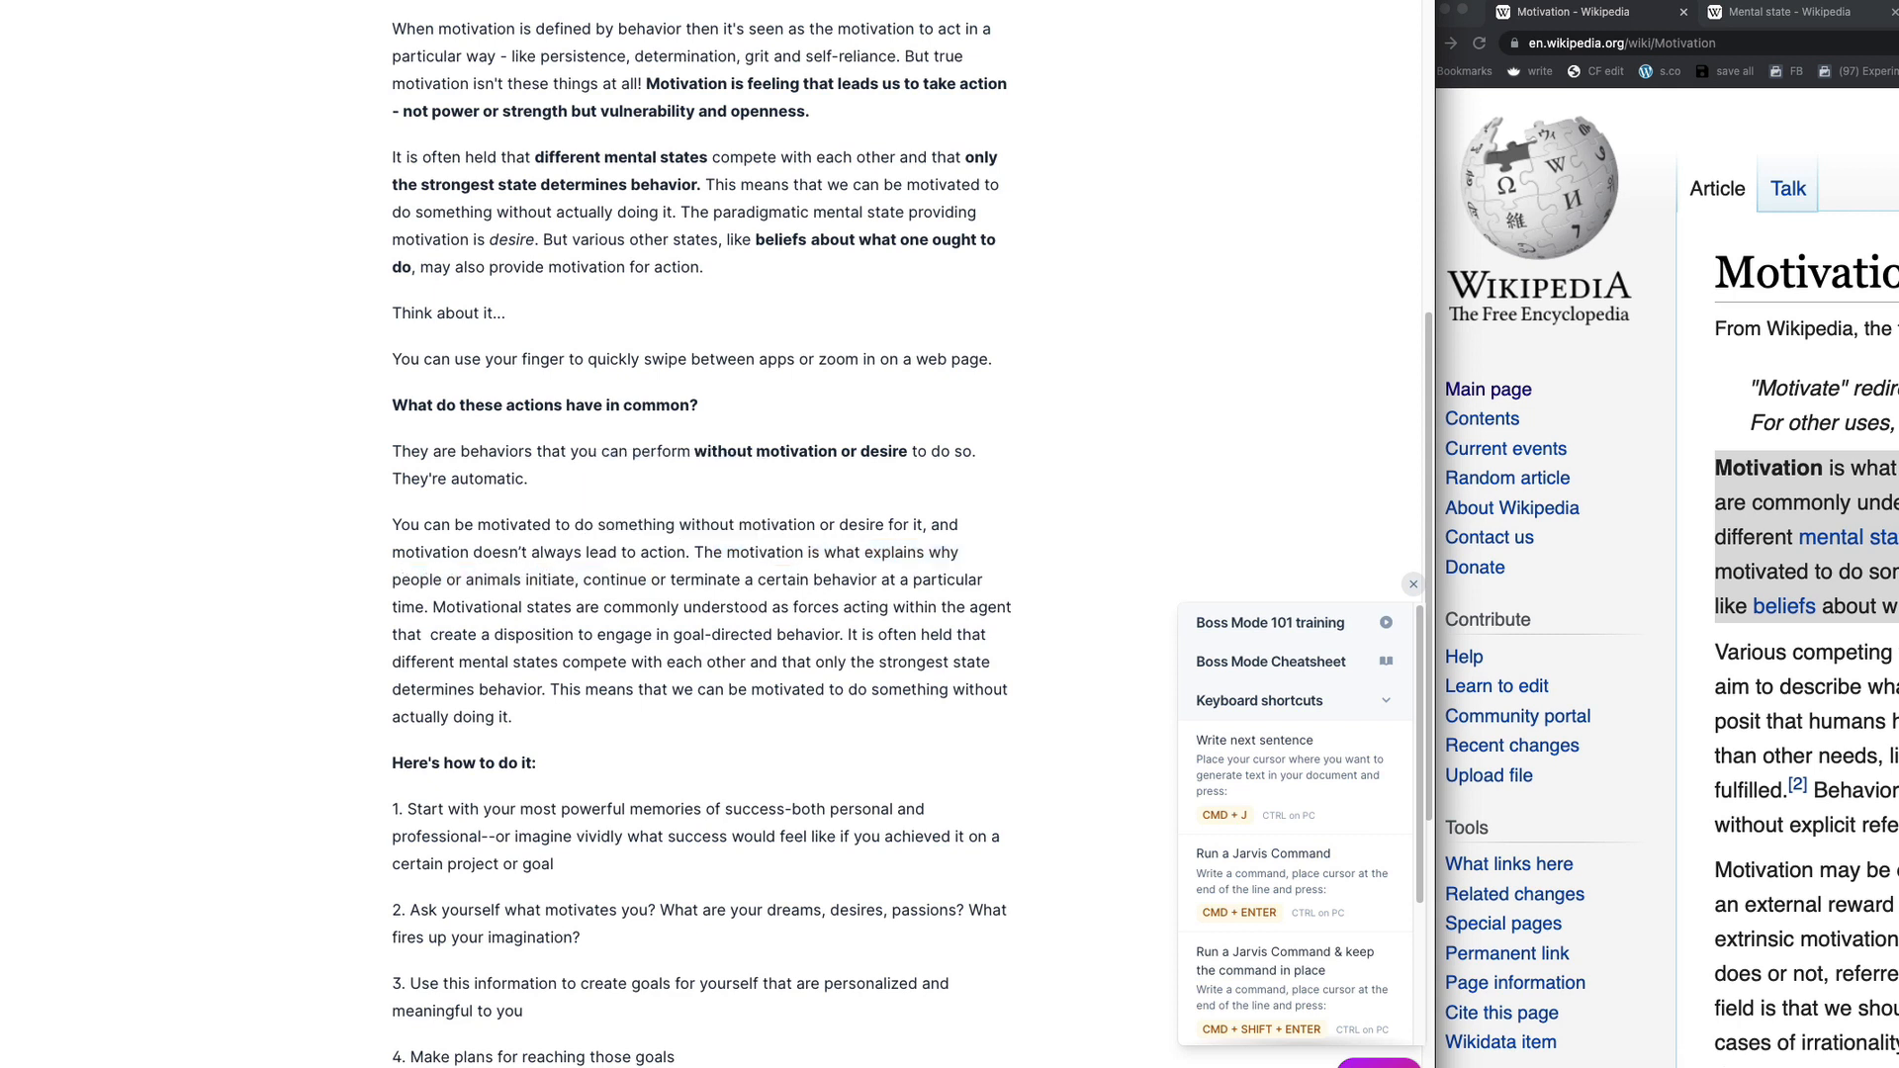
Step: Bold the article's title heading, "Why is it so difficult to be motivated?"
key(super+z)
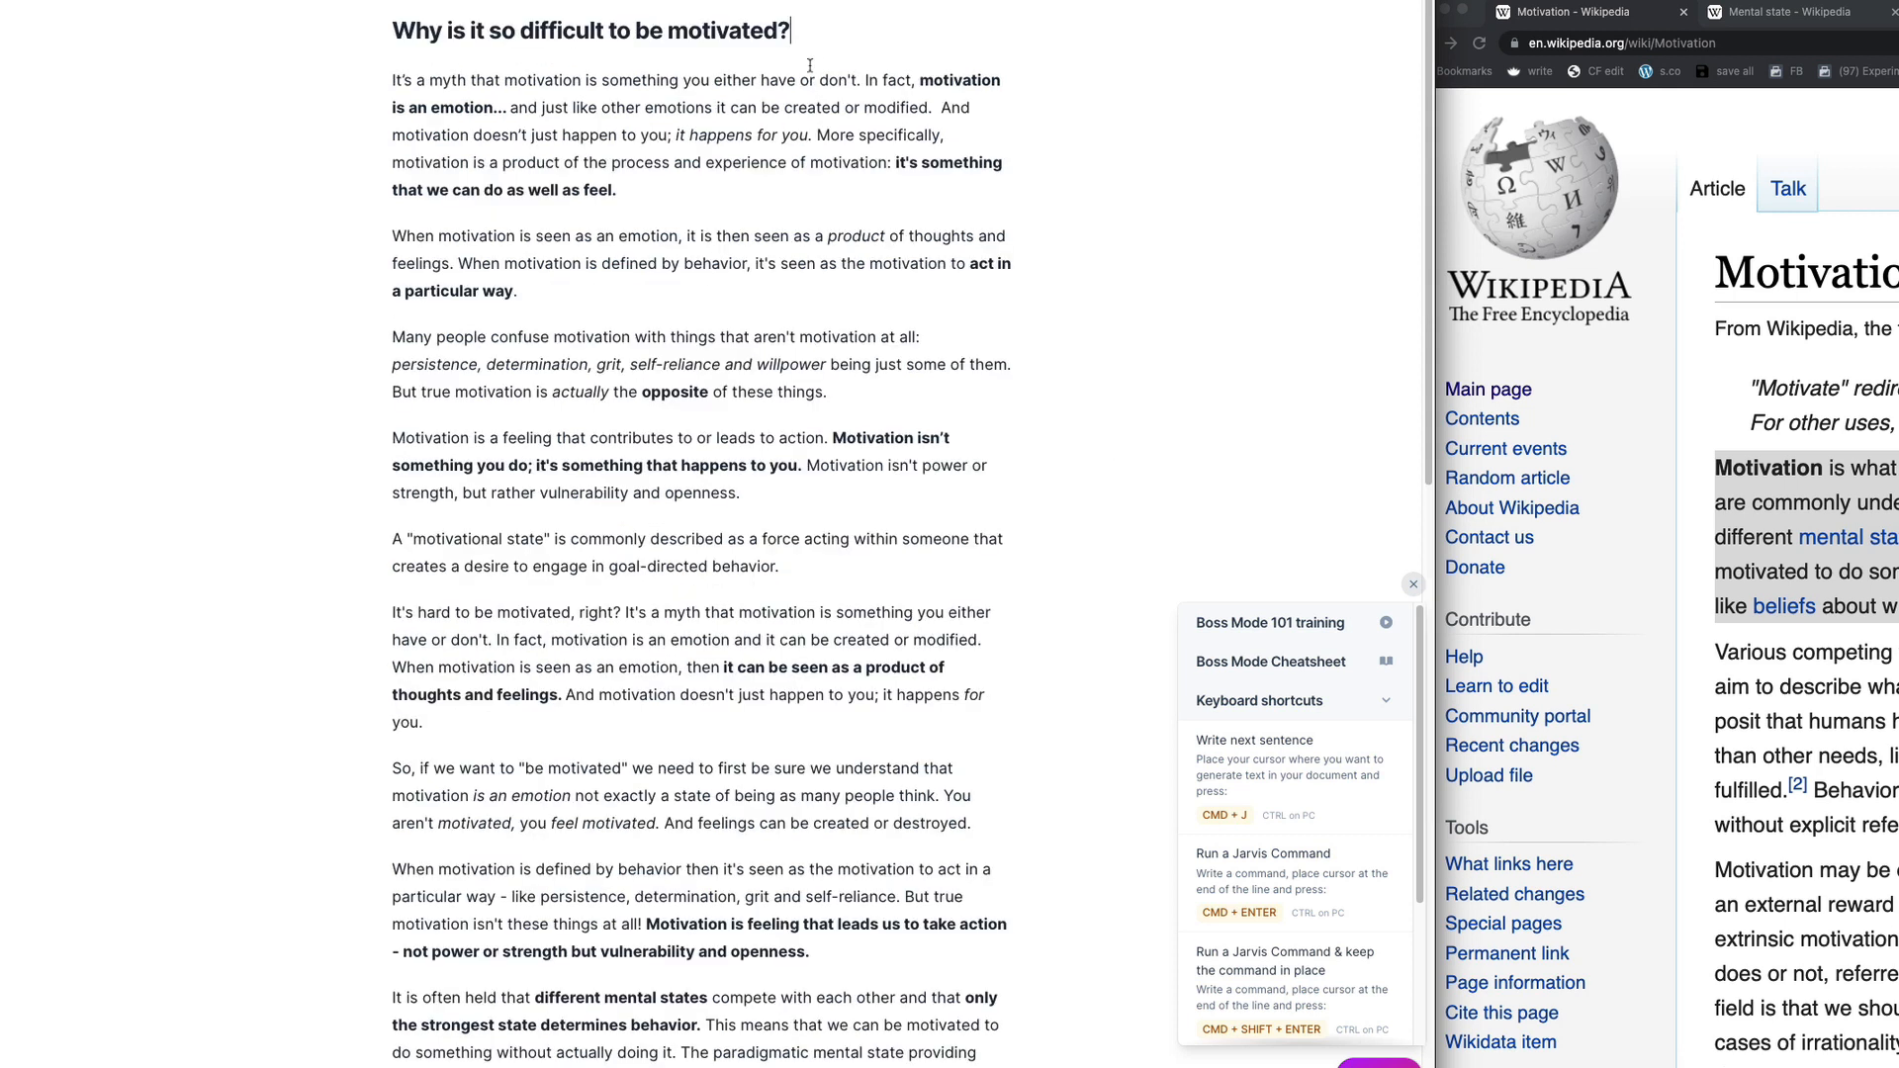
scroll(721, 427, down, 5)
scroll(720, 426, up, 5)
key(super+Left)
drag(809, 48, 291, 0)
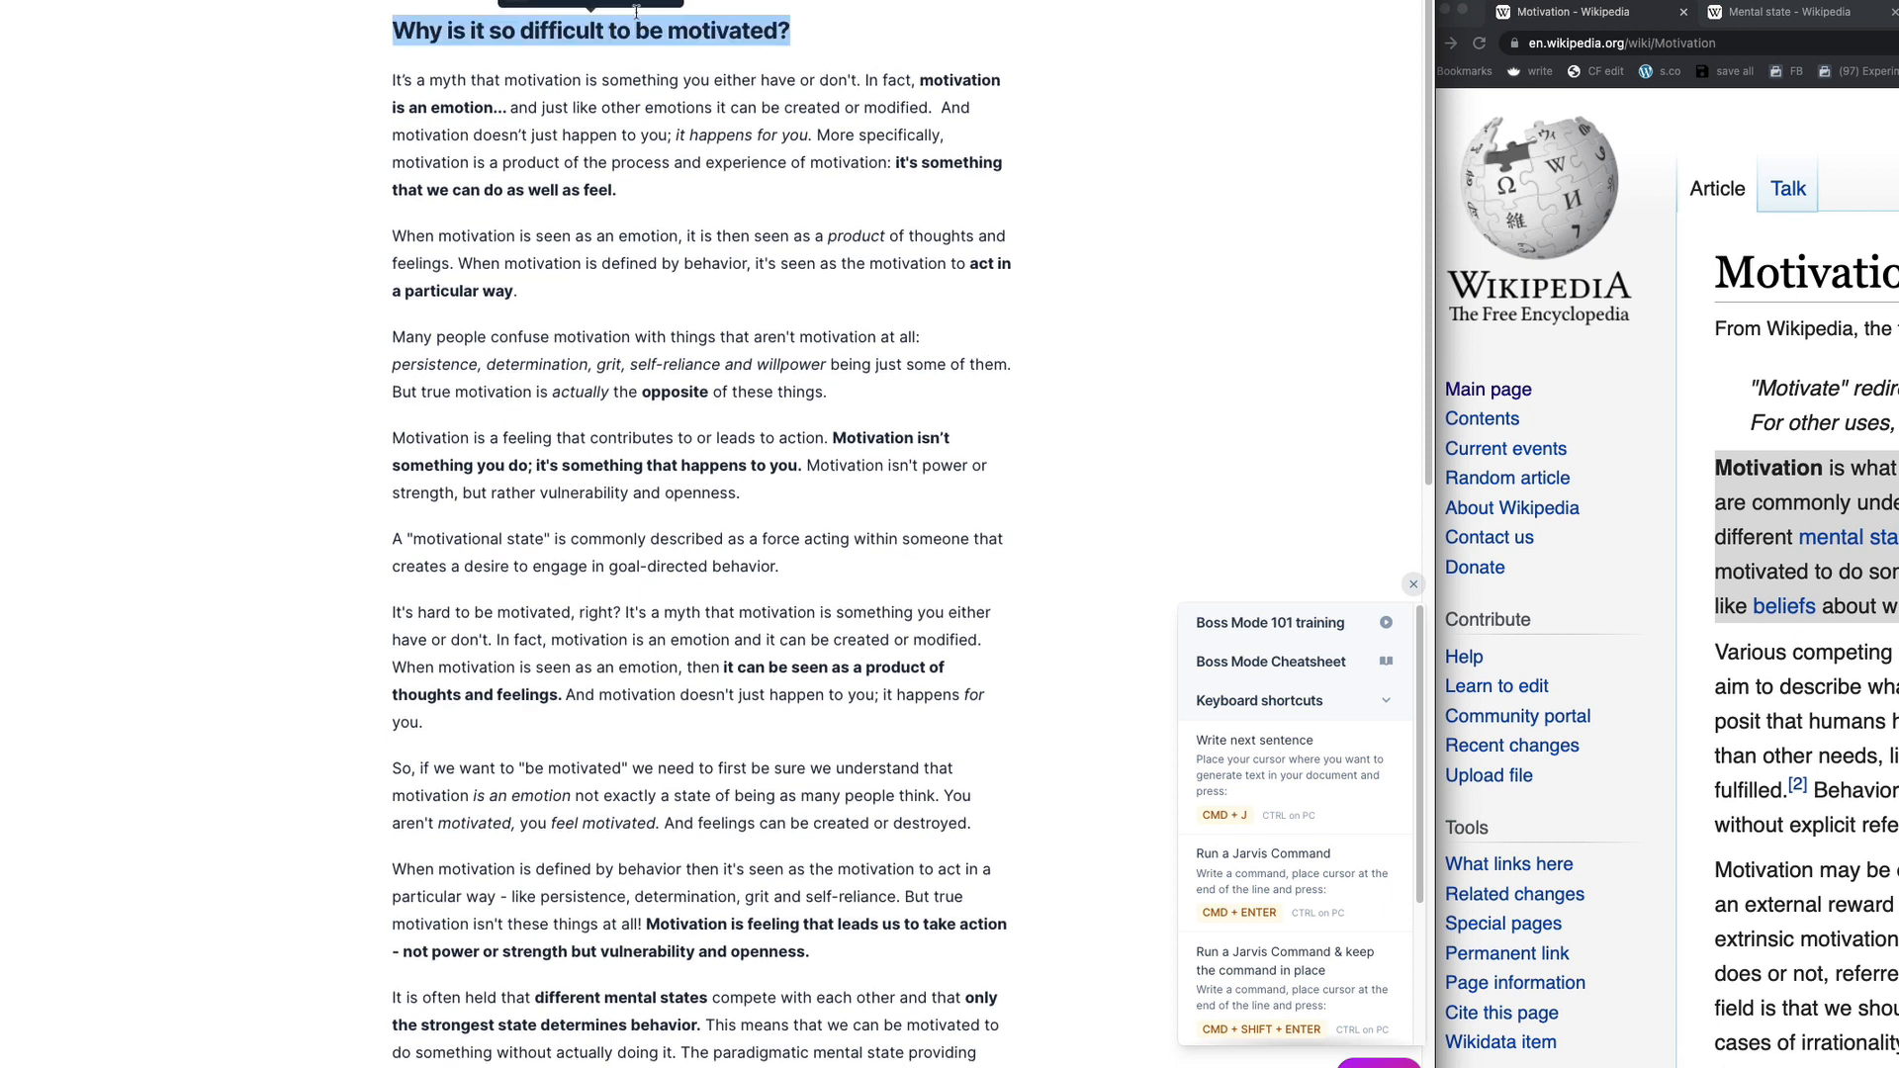
click(868, 37)
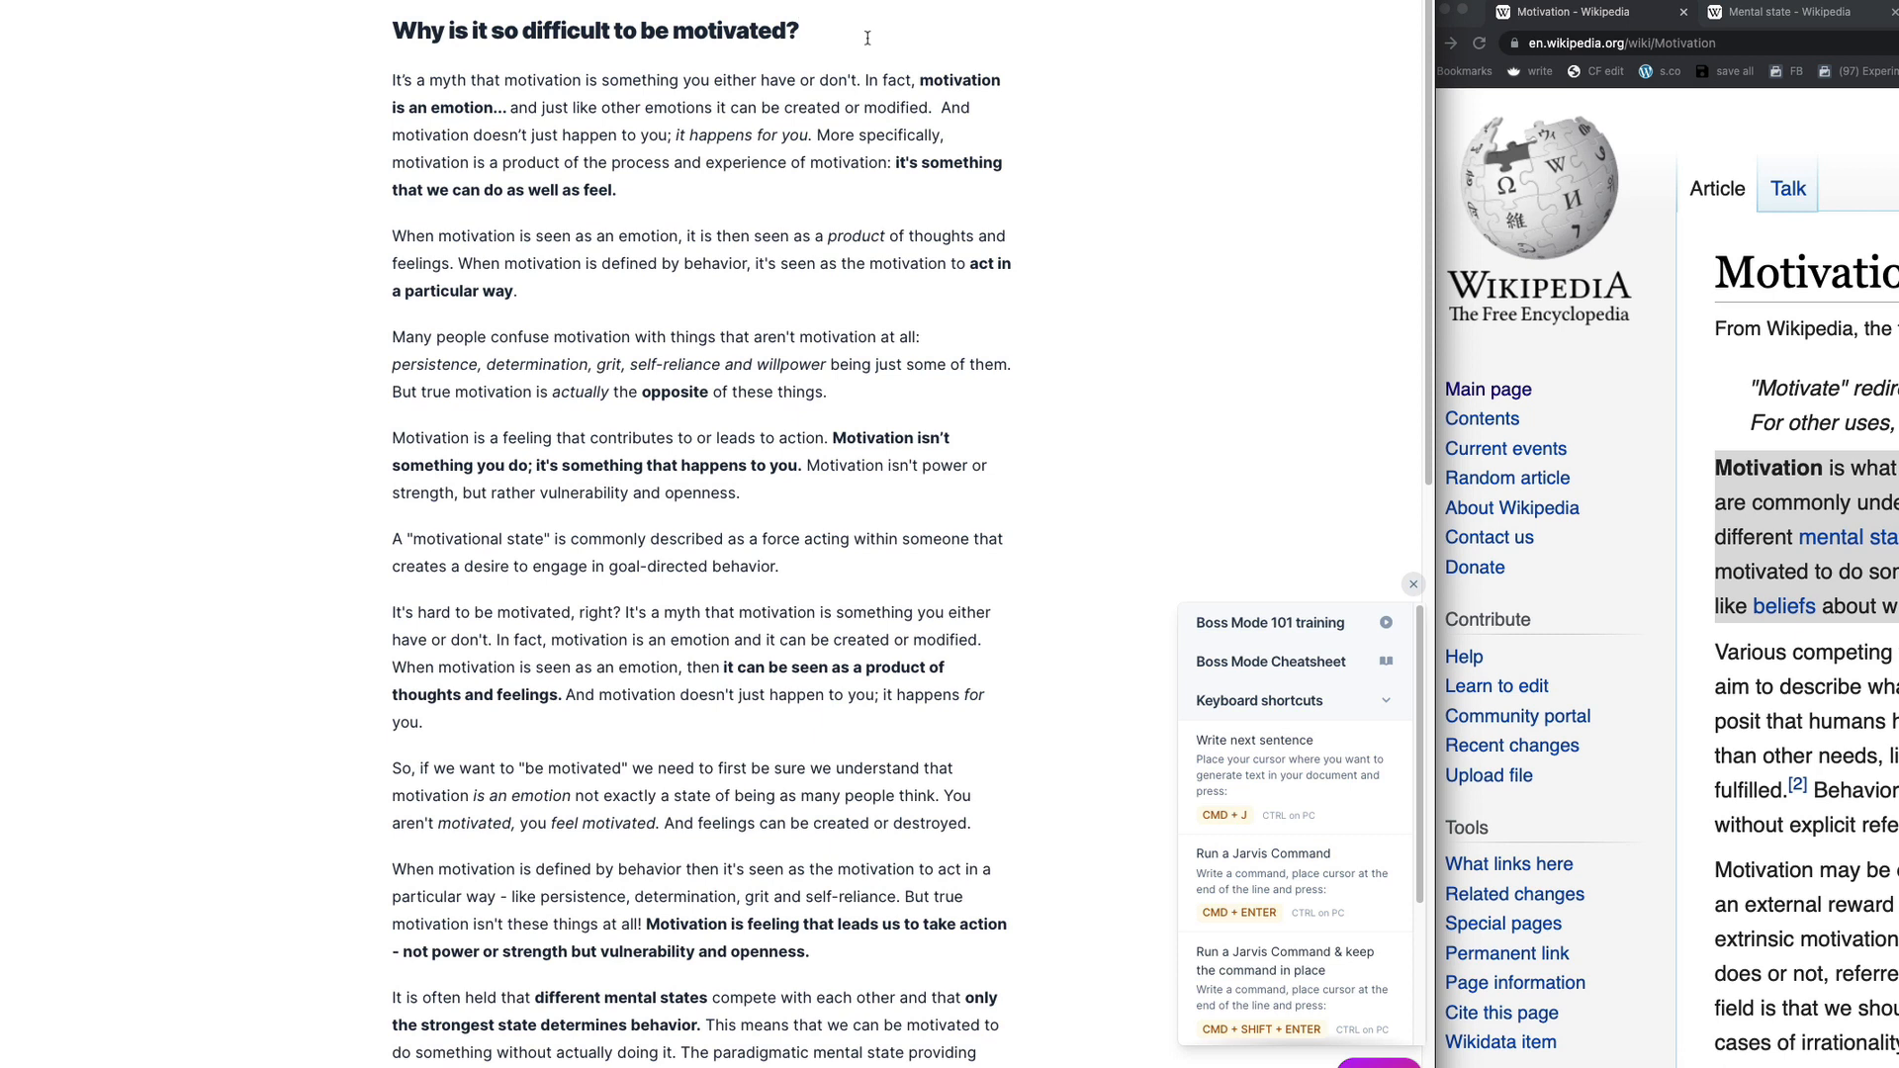
Step: Add below the title the sentence "Before we can answer that question, we need to understand what motivation IS and, importantly, what it is not."
key(Return)
text(Before we can )
text(answer that quest)
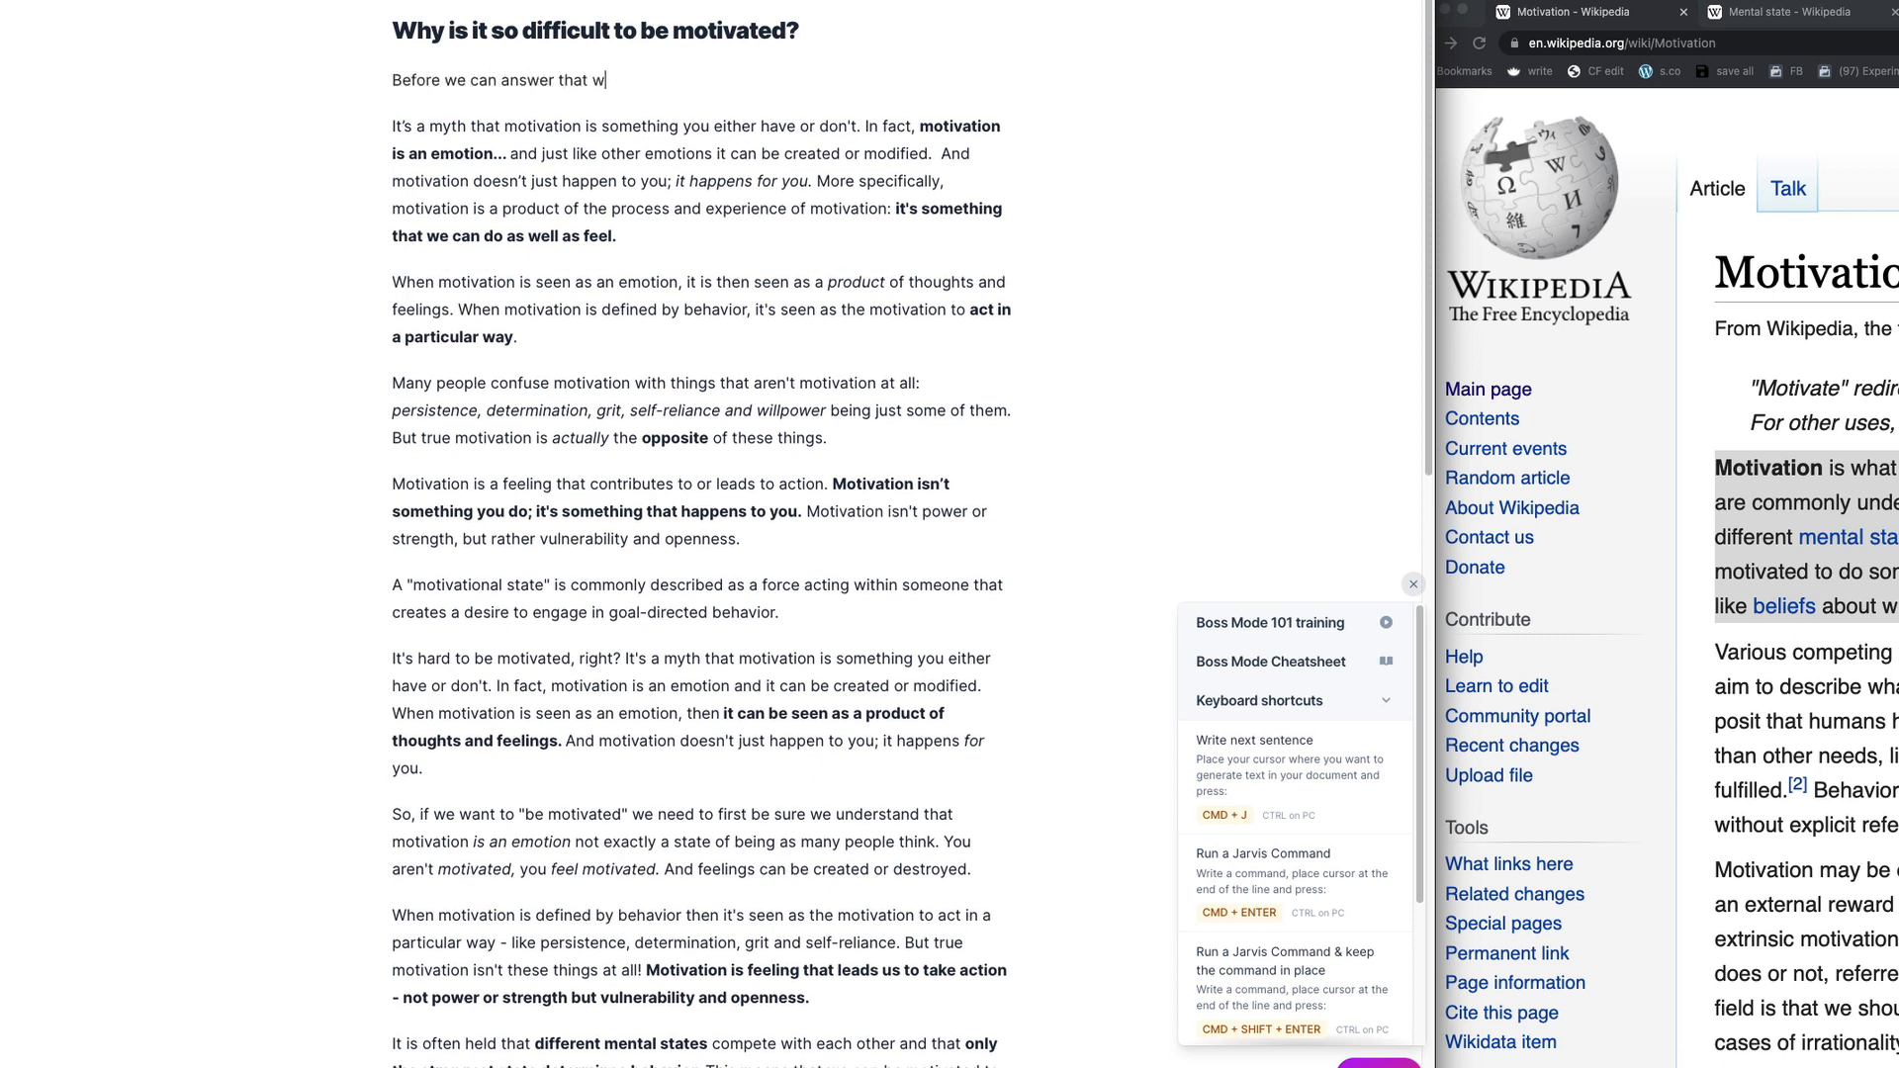
text(ion, we really need to understand what mo)
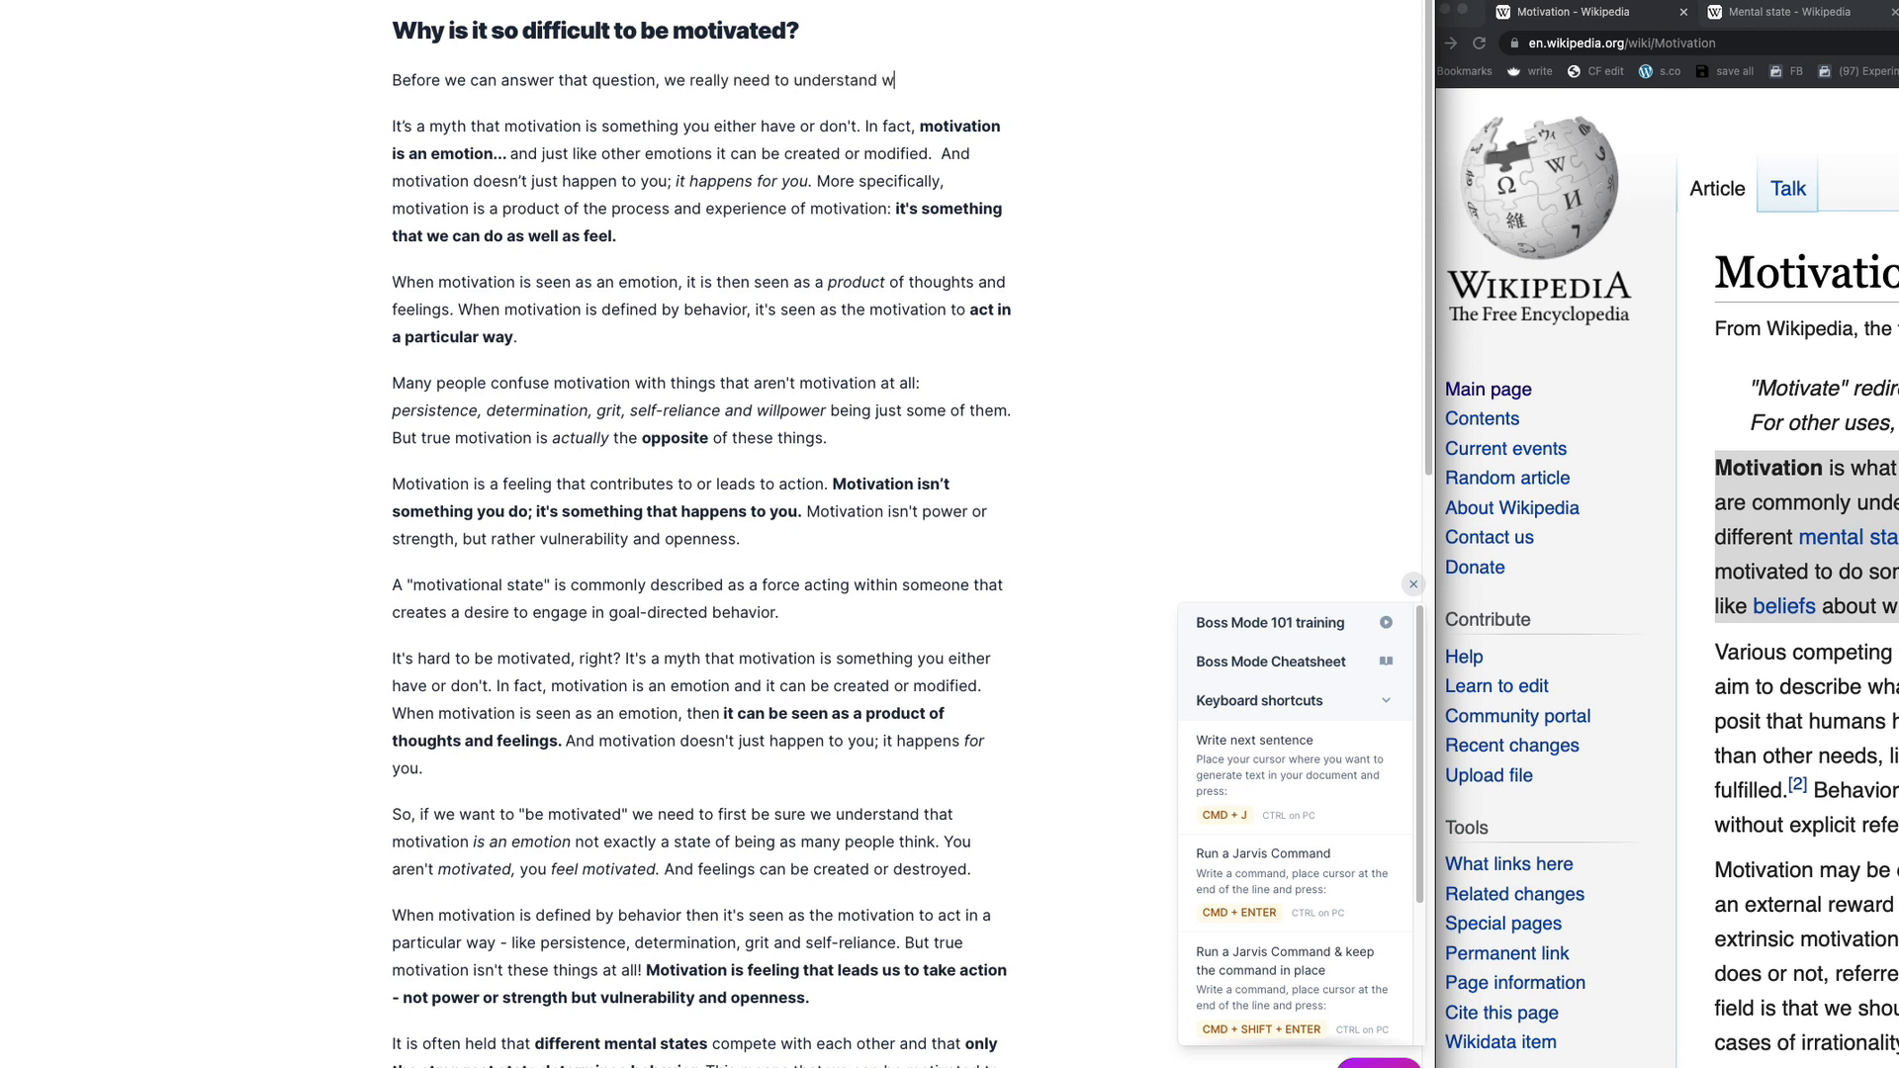
text(tivation IS)
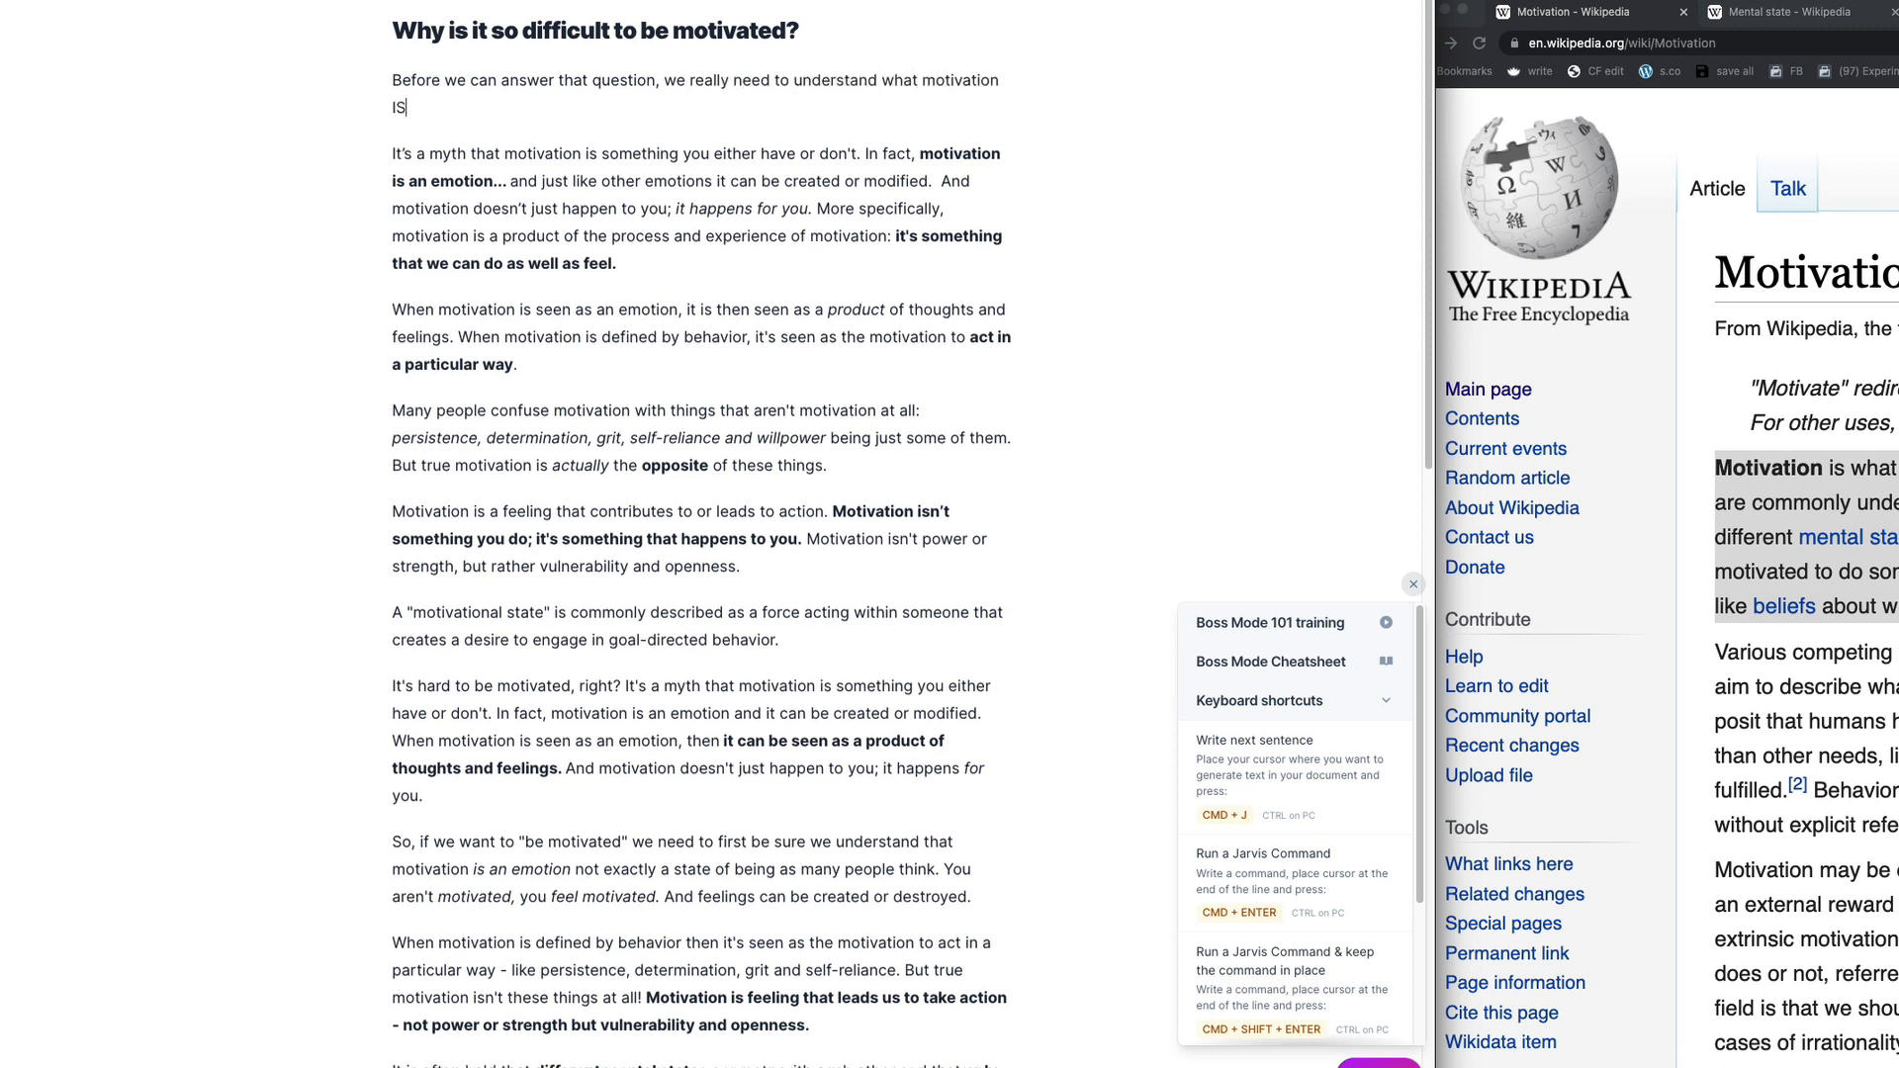
text( and ,importantly, what it is not.)
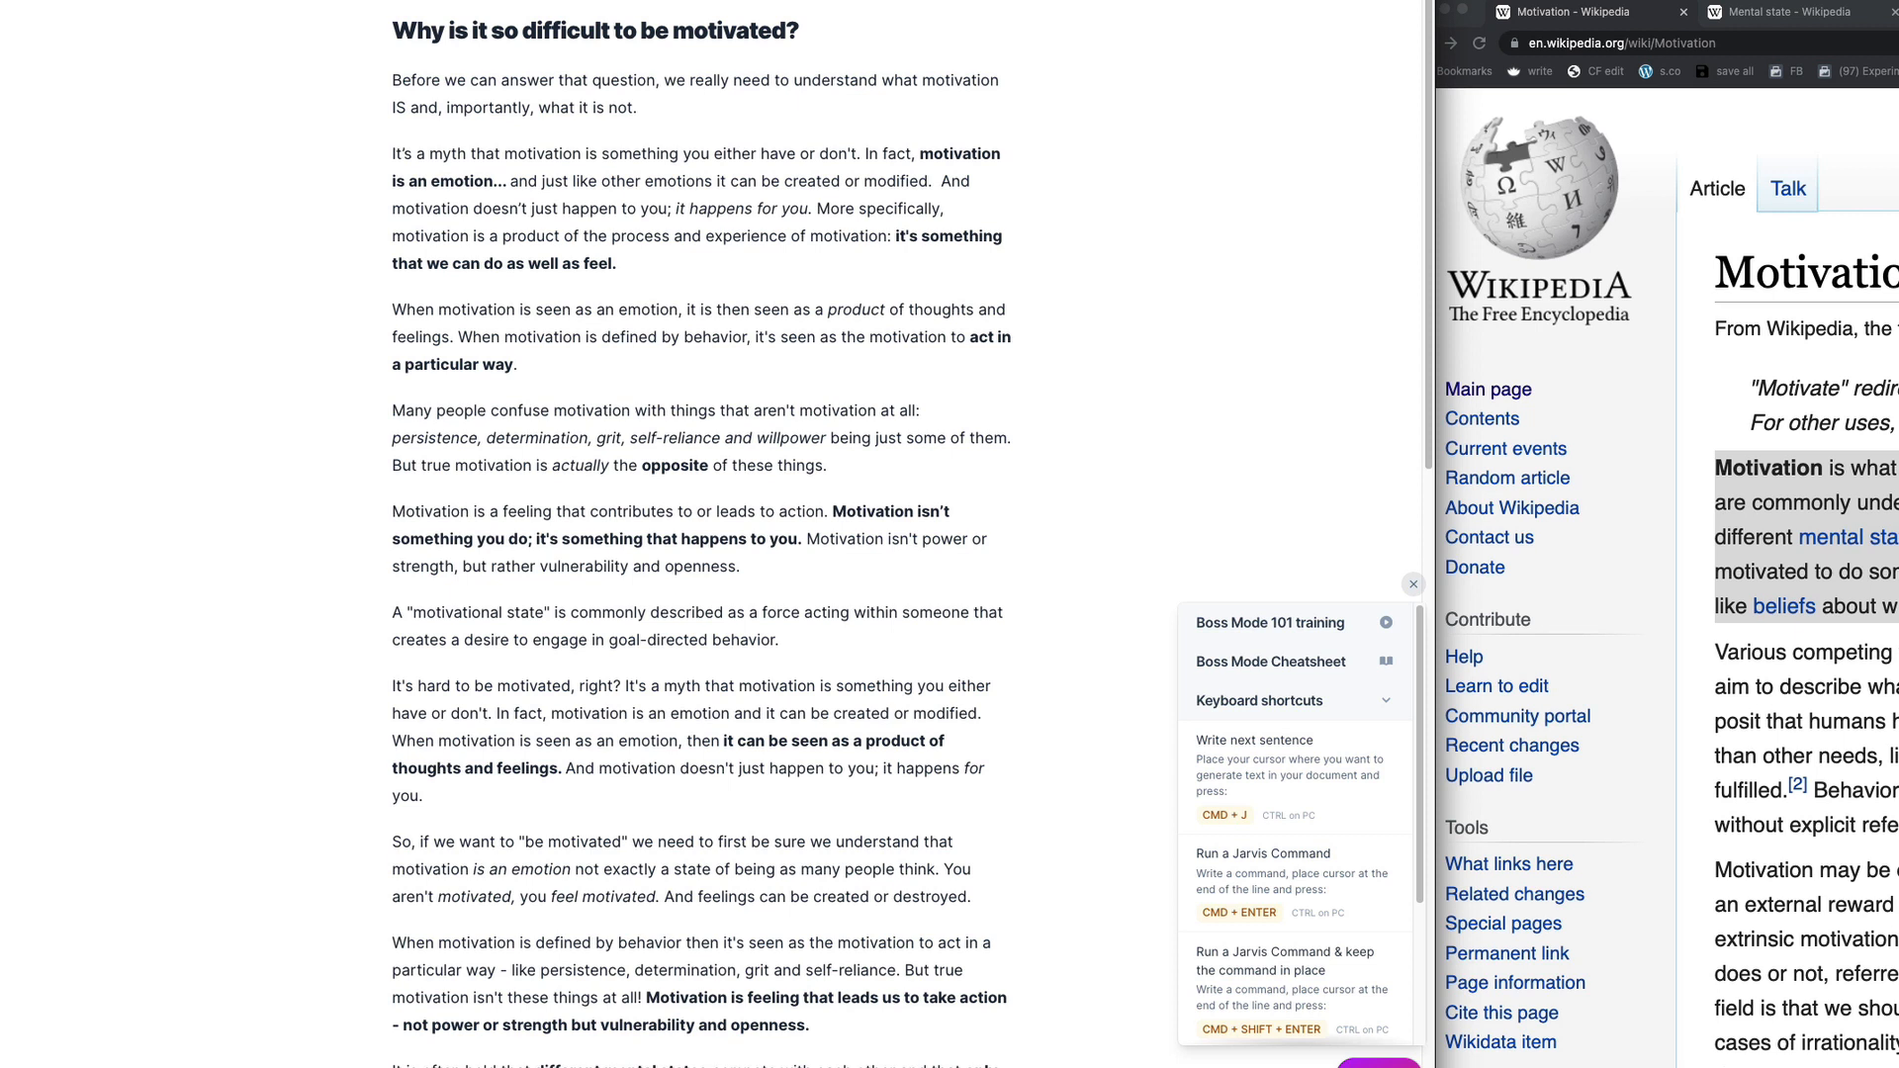
double_click(707, 80)
key(BackSpace)
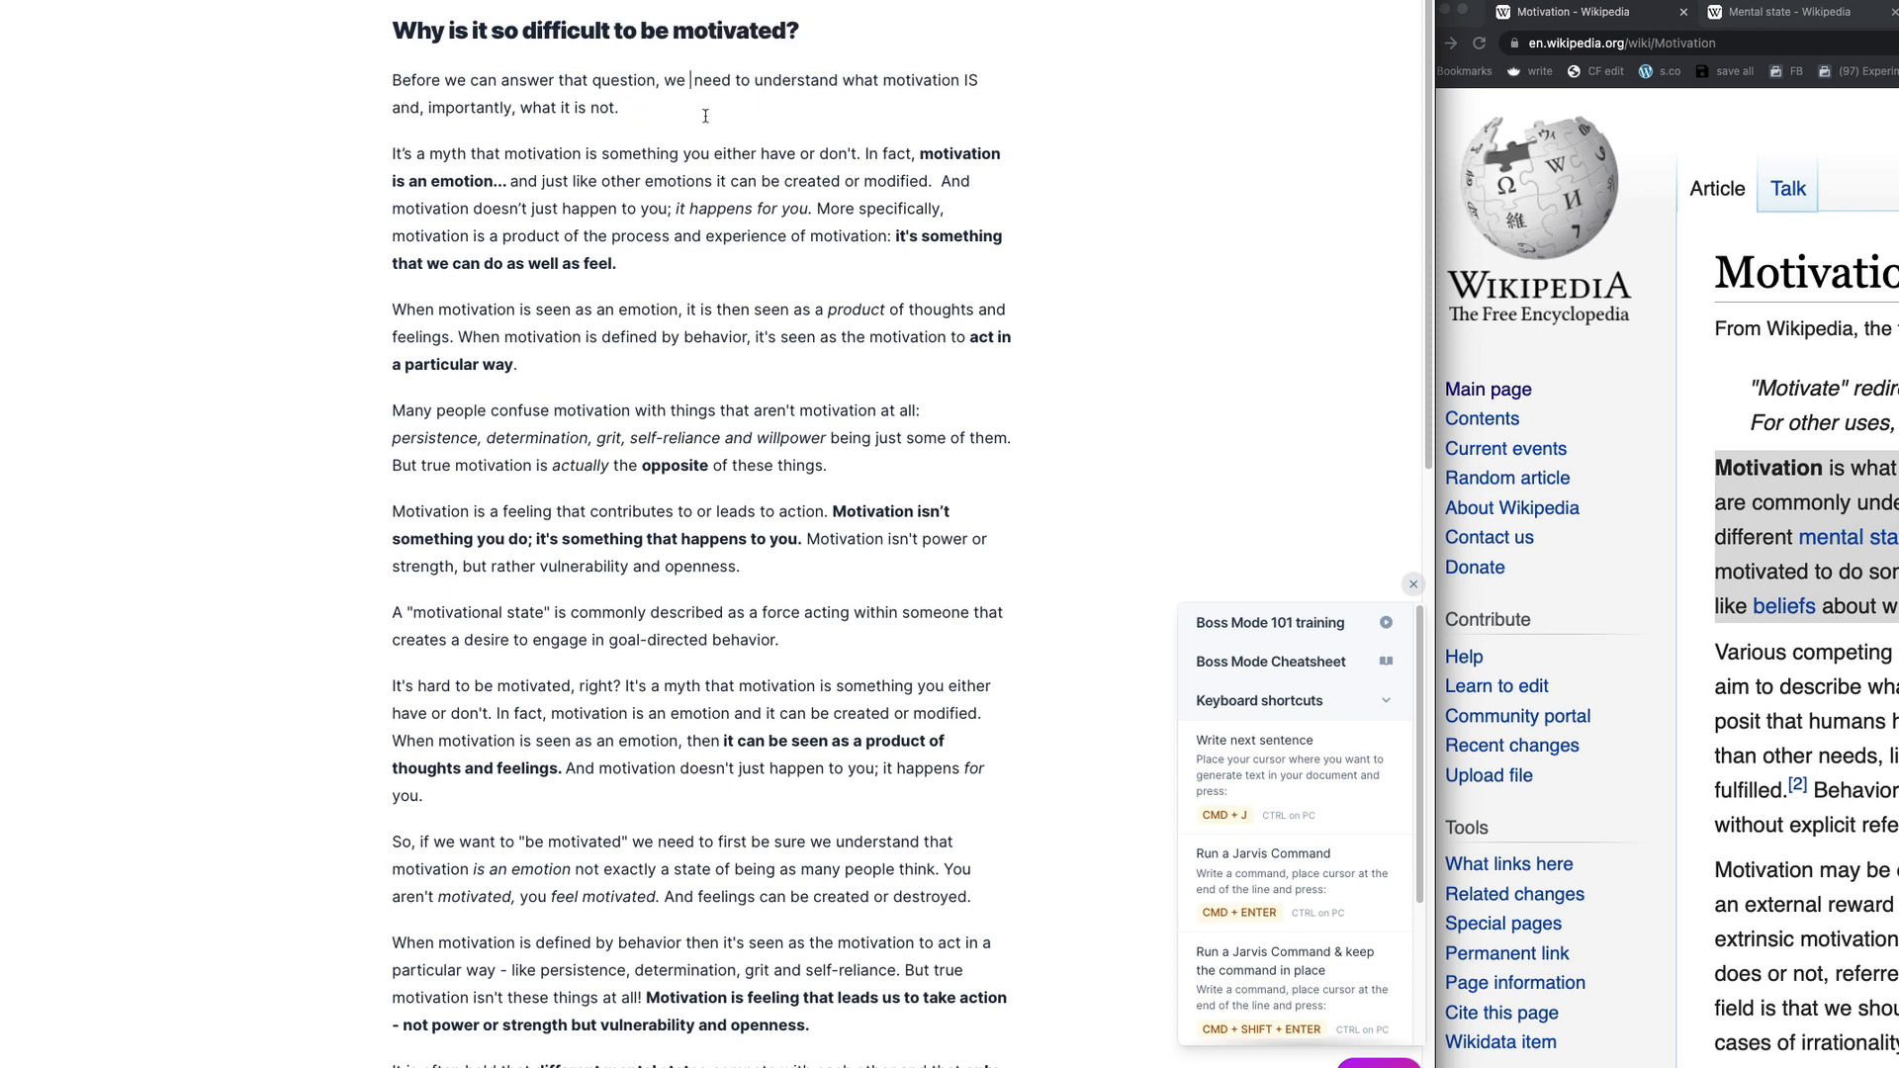
key(BackSpace)
Step: Format the new sentence below the title as a level-2 heading
drag(694, 112, 297, 89)
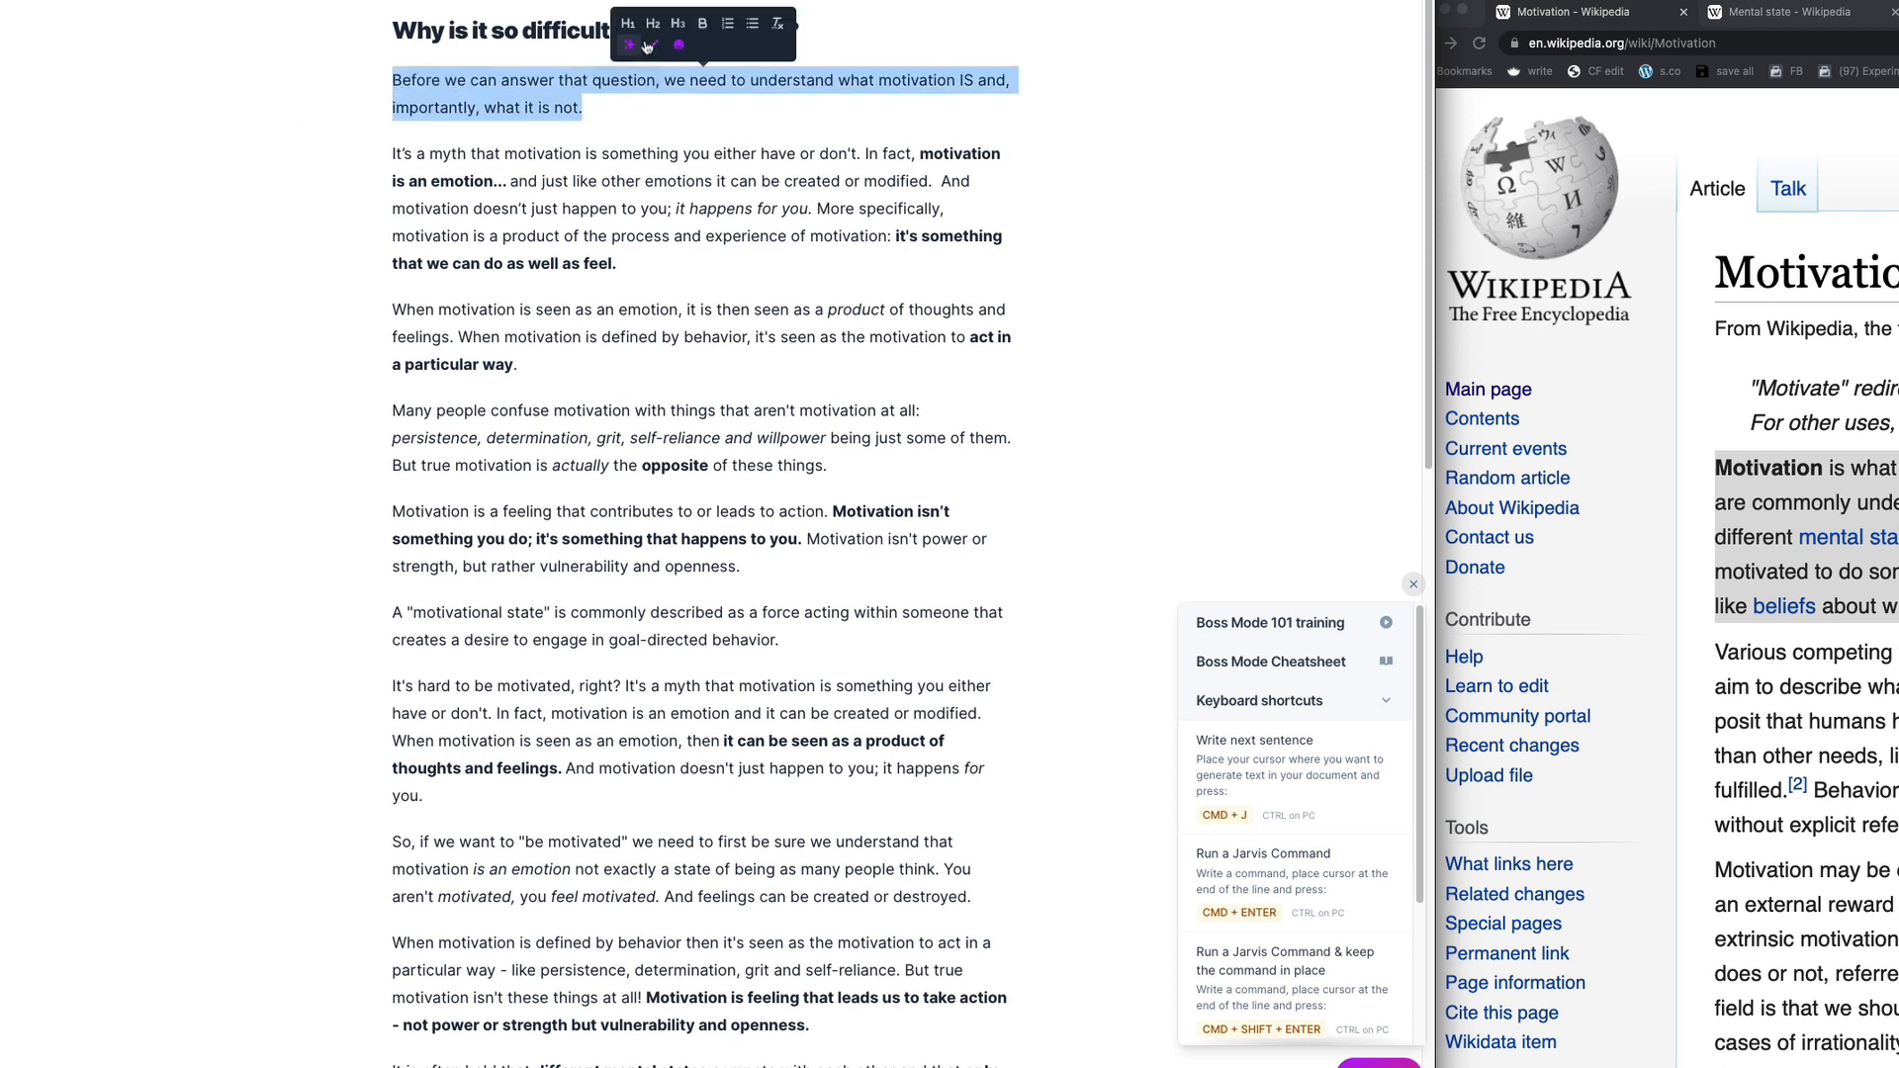
click(655, 26)
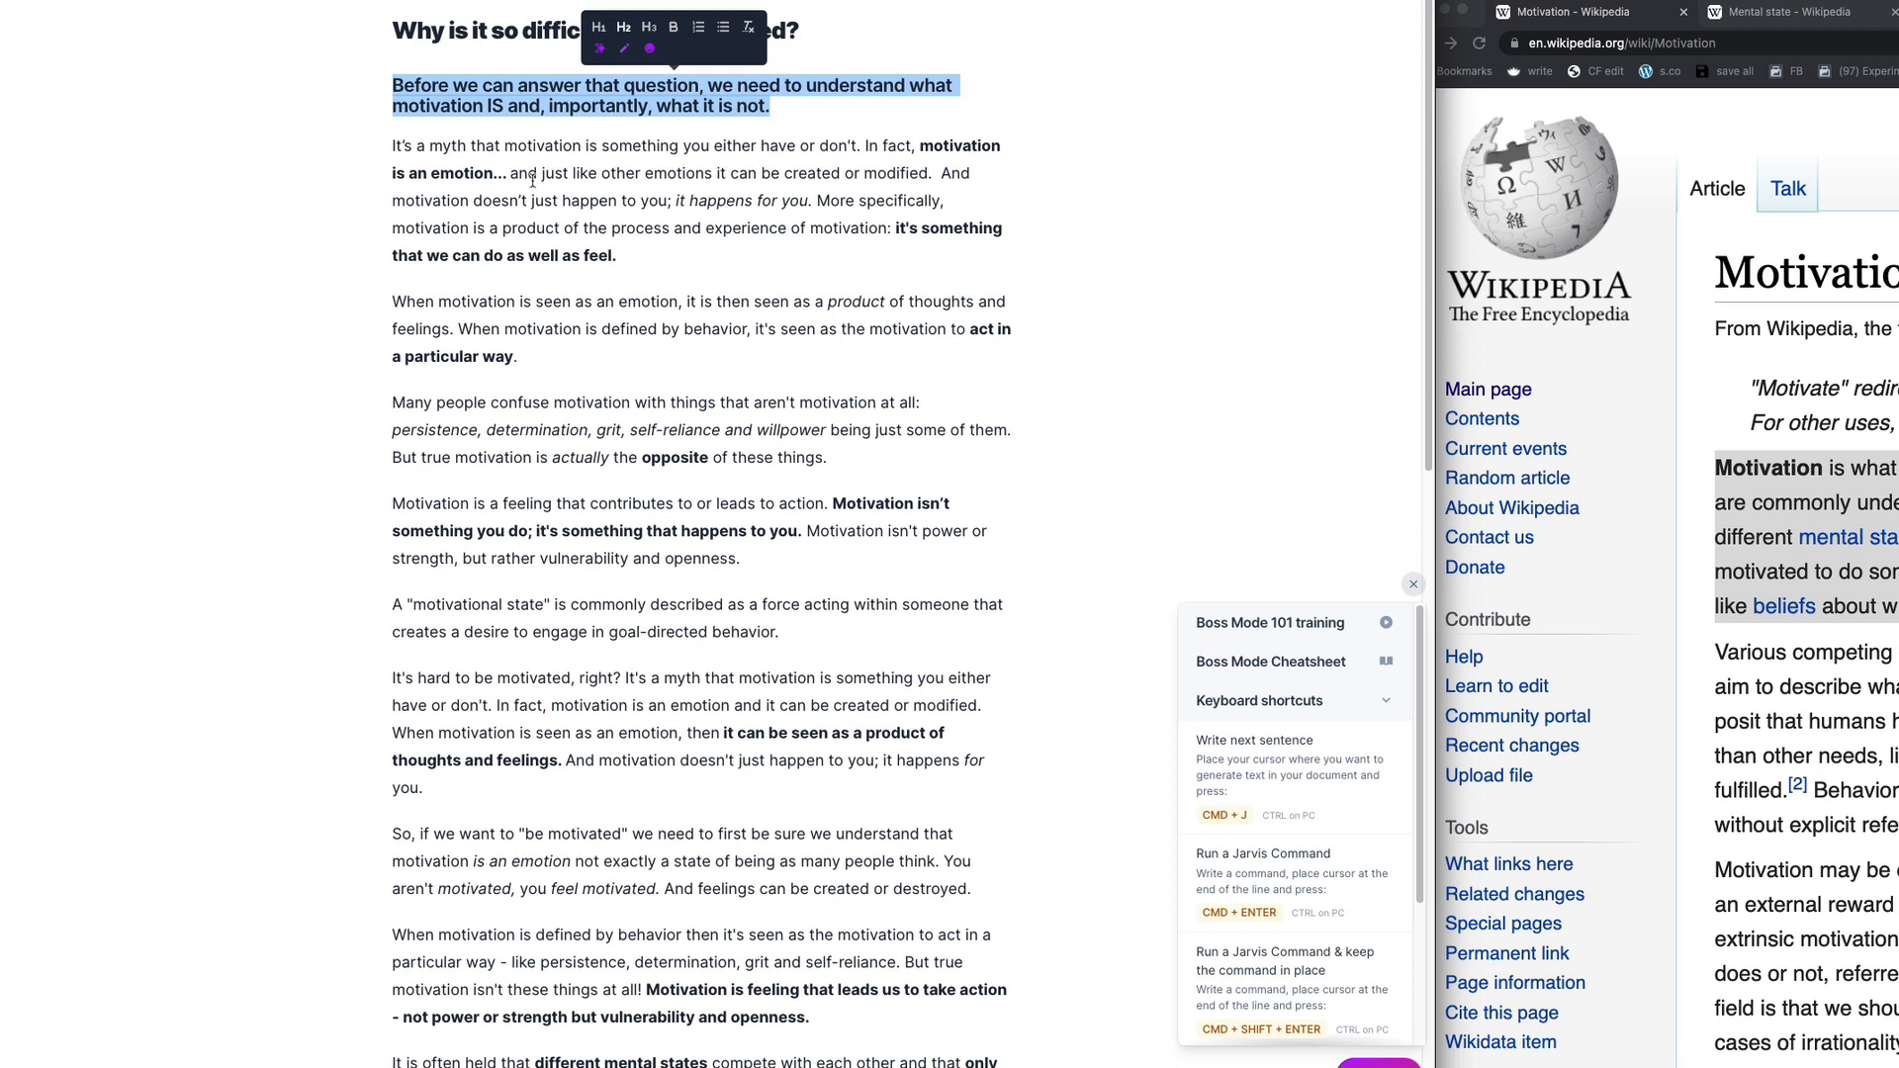
click(650, 301)
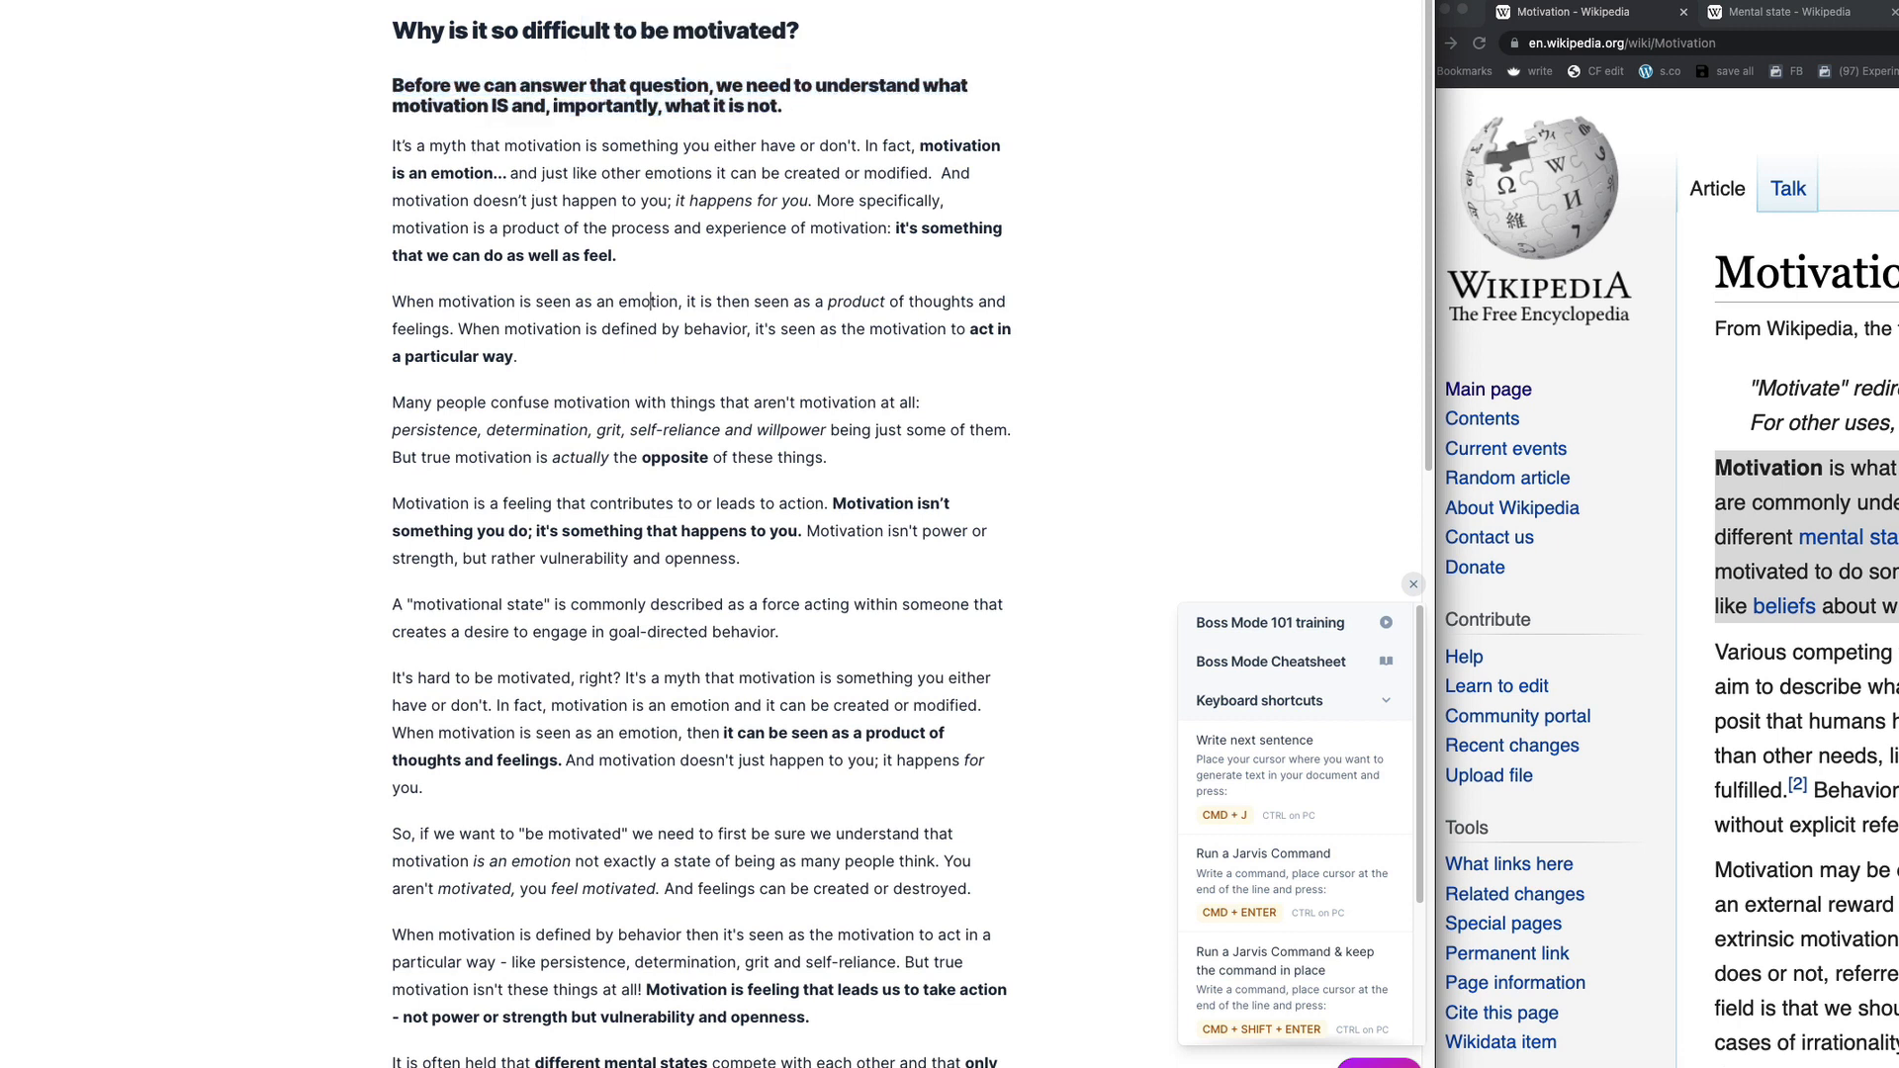
Step: Reread the title, the first paragraph about the motivation myth, and the article's following paragraphs
drag(392, 146, 849, 146)
click(685, 146)
drag(685, 145, 863, 145)
click(863, 145)
scroll(634, 484, down, 10)
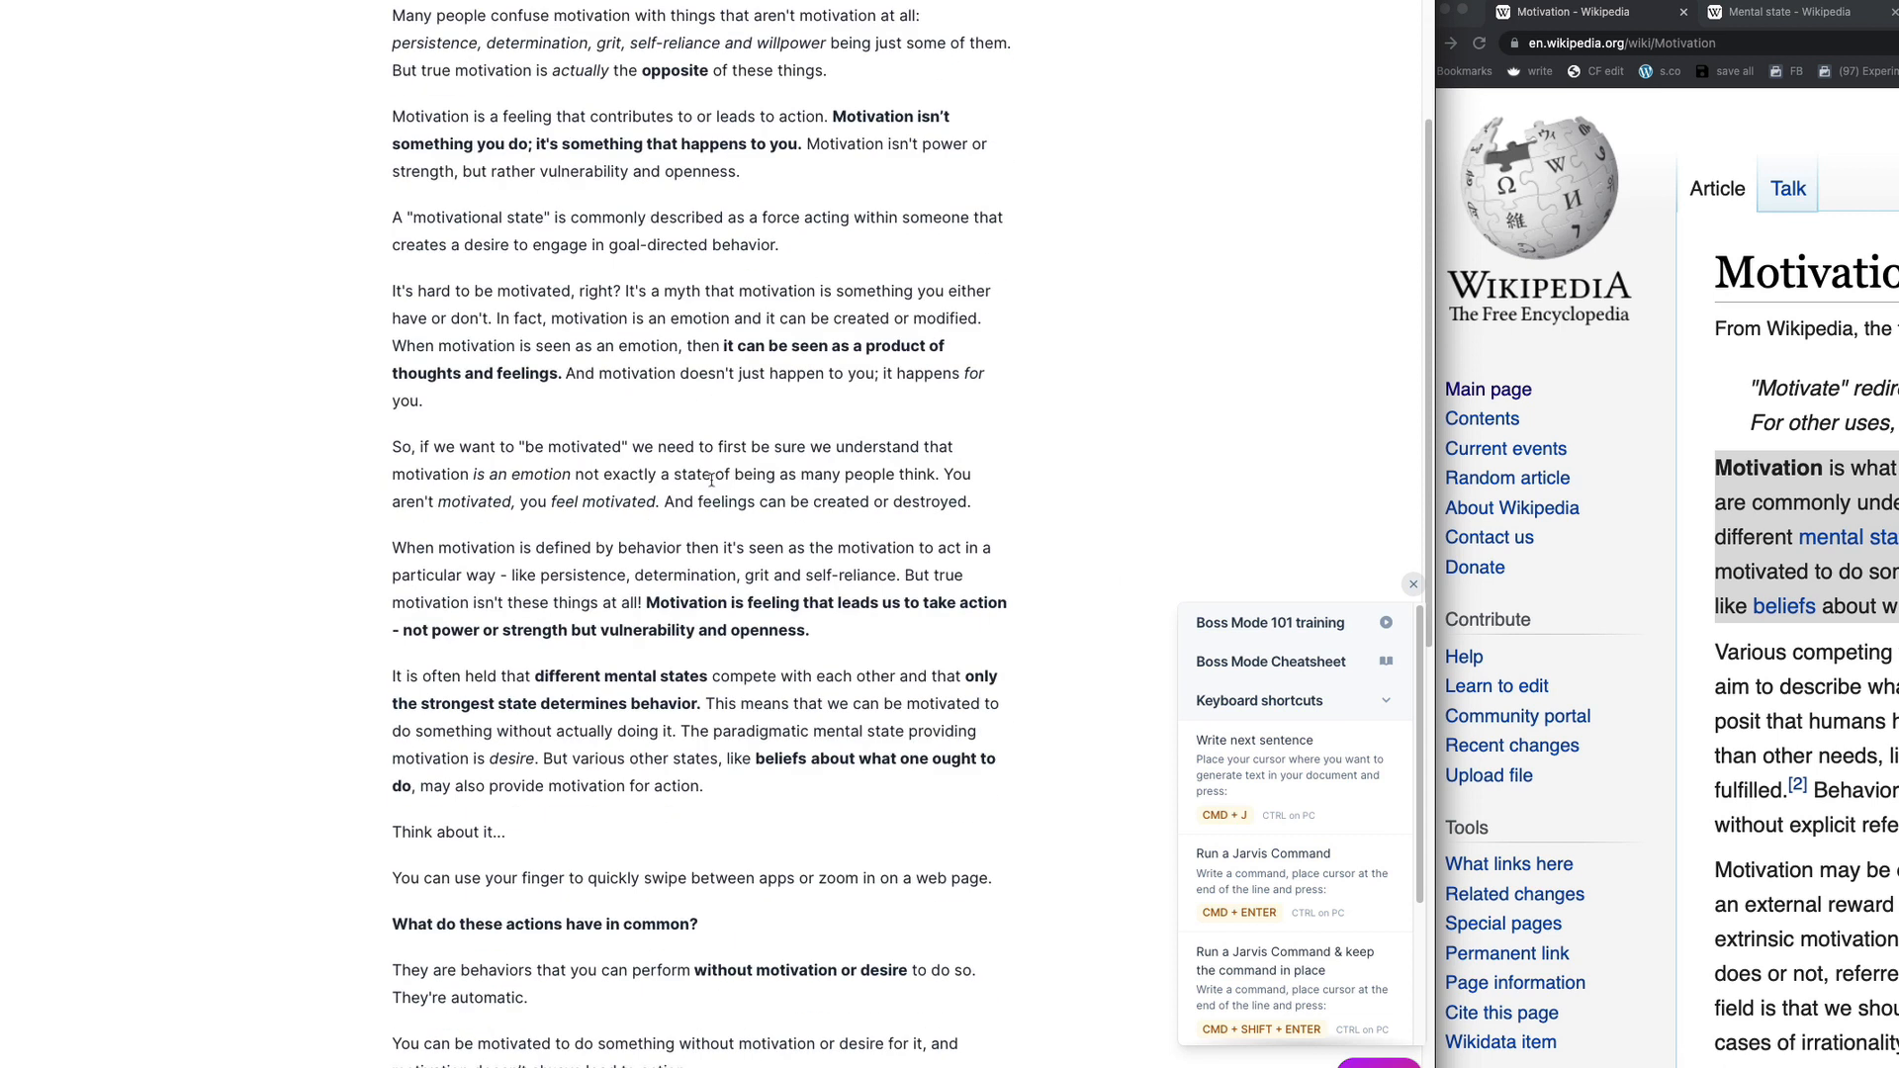
scroll(589, 572, up, 10)
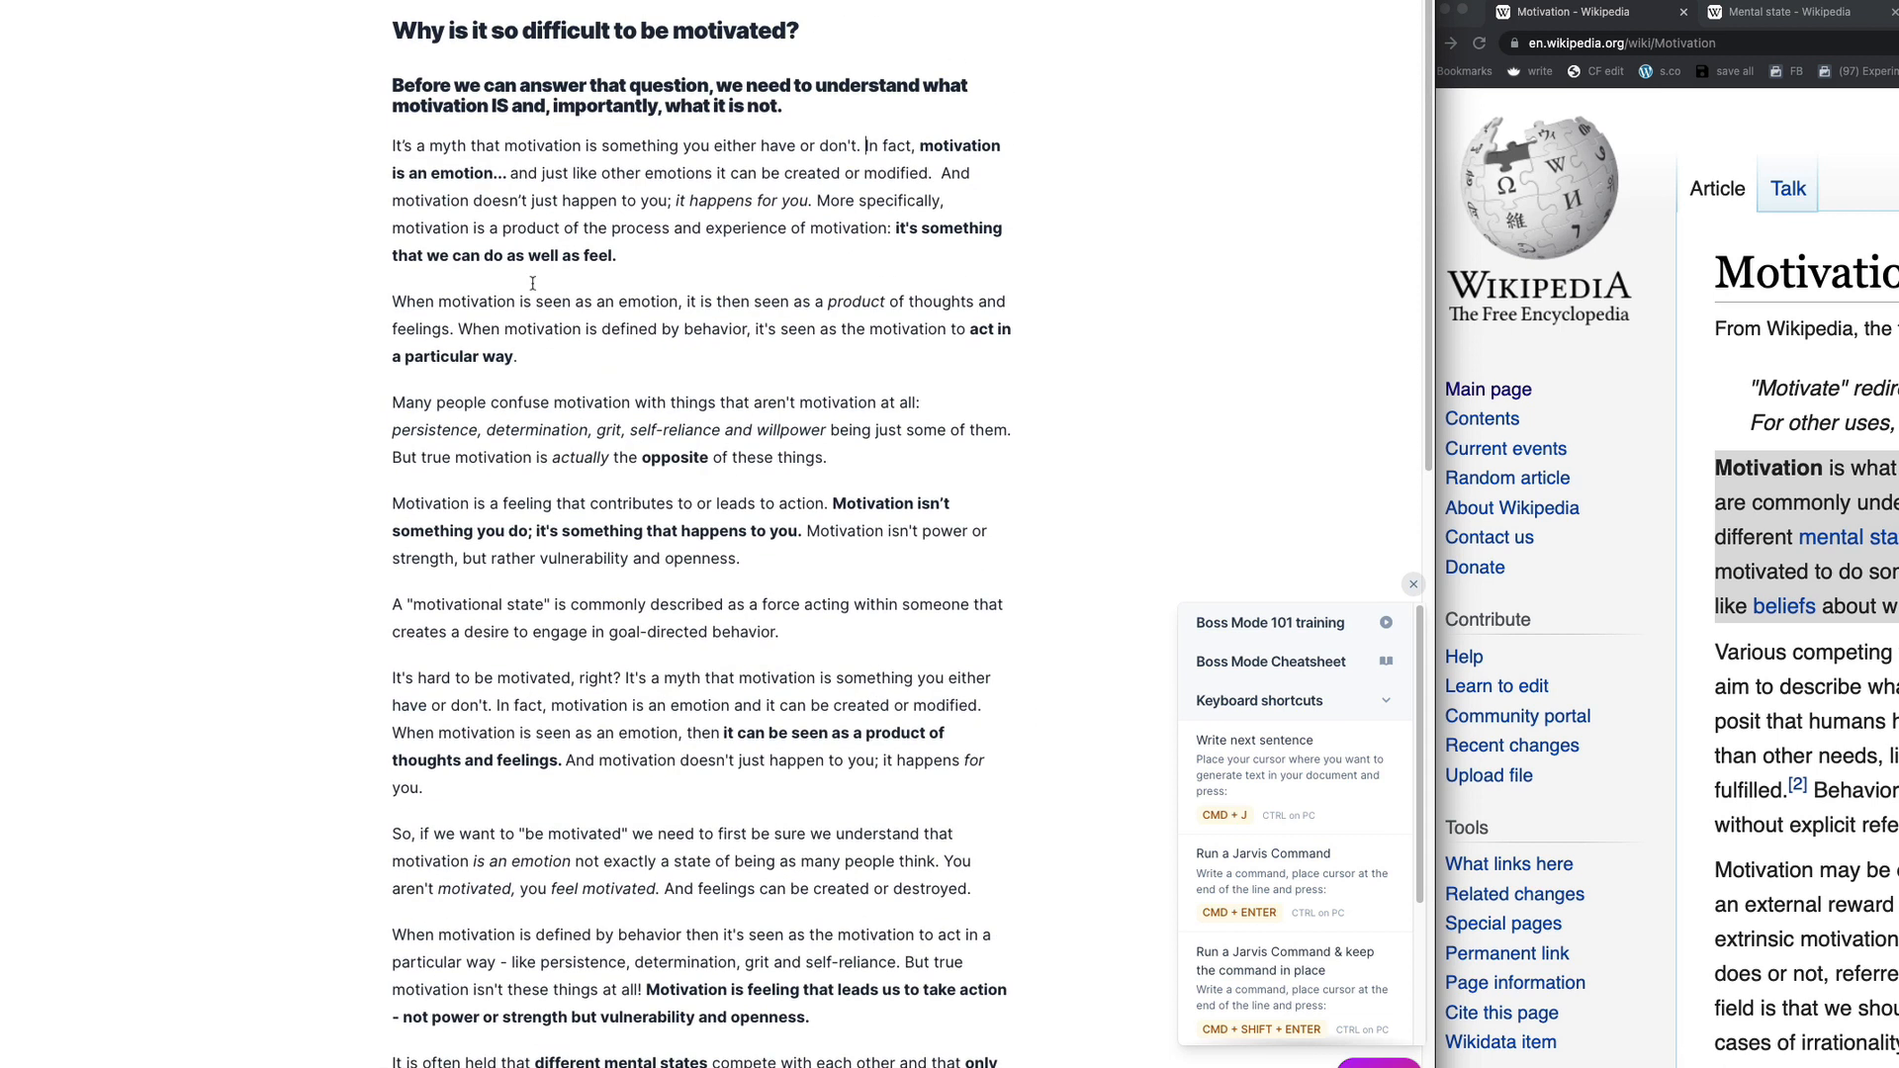
drag(380, 25, 775, 51)
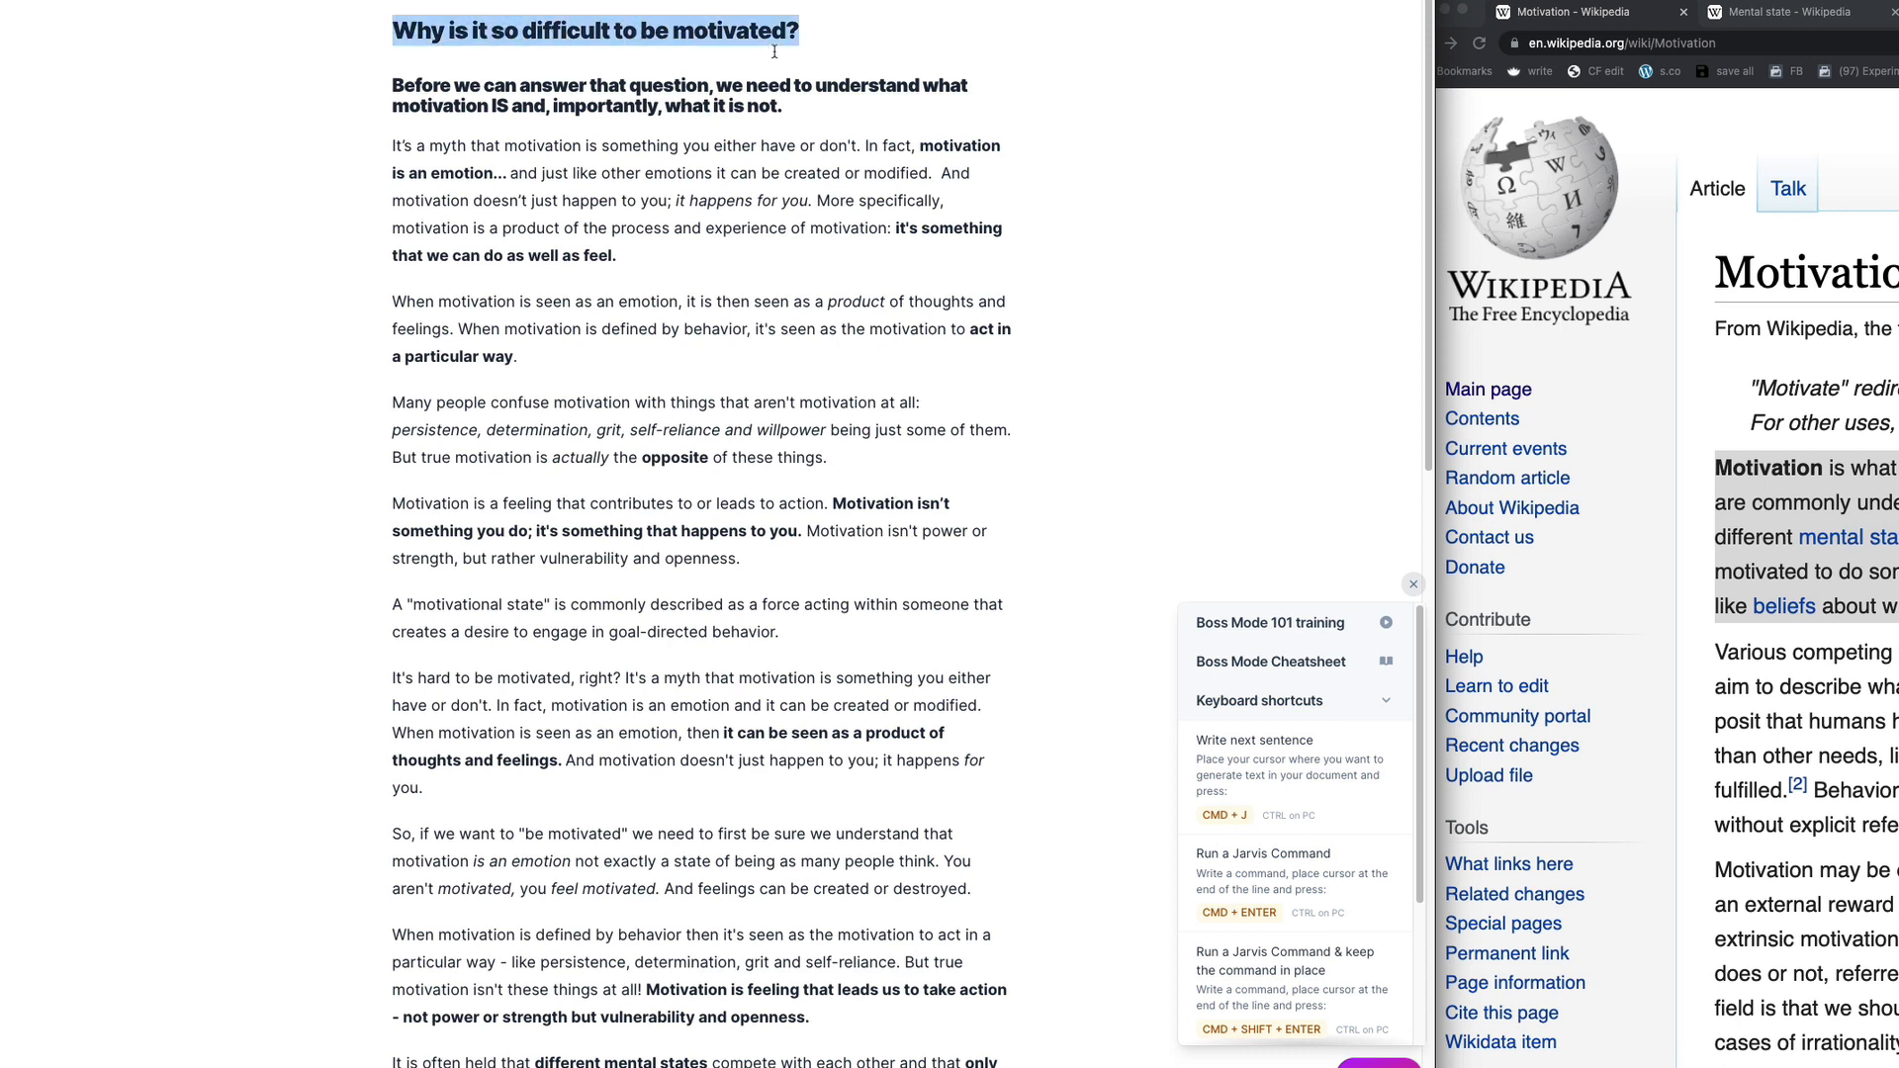
click(693, 380)
scroll(869, 48, down, 6)
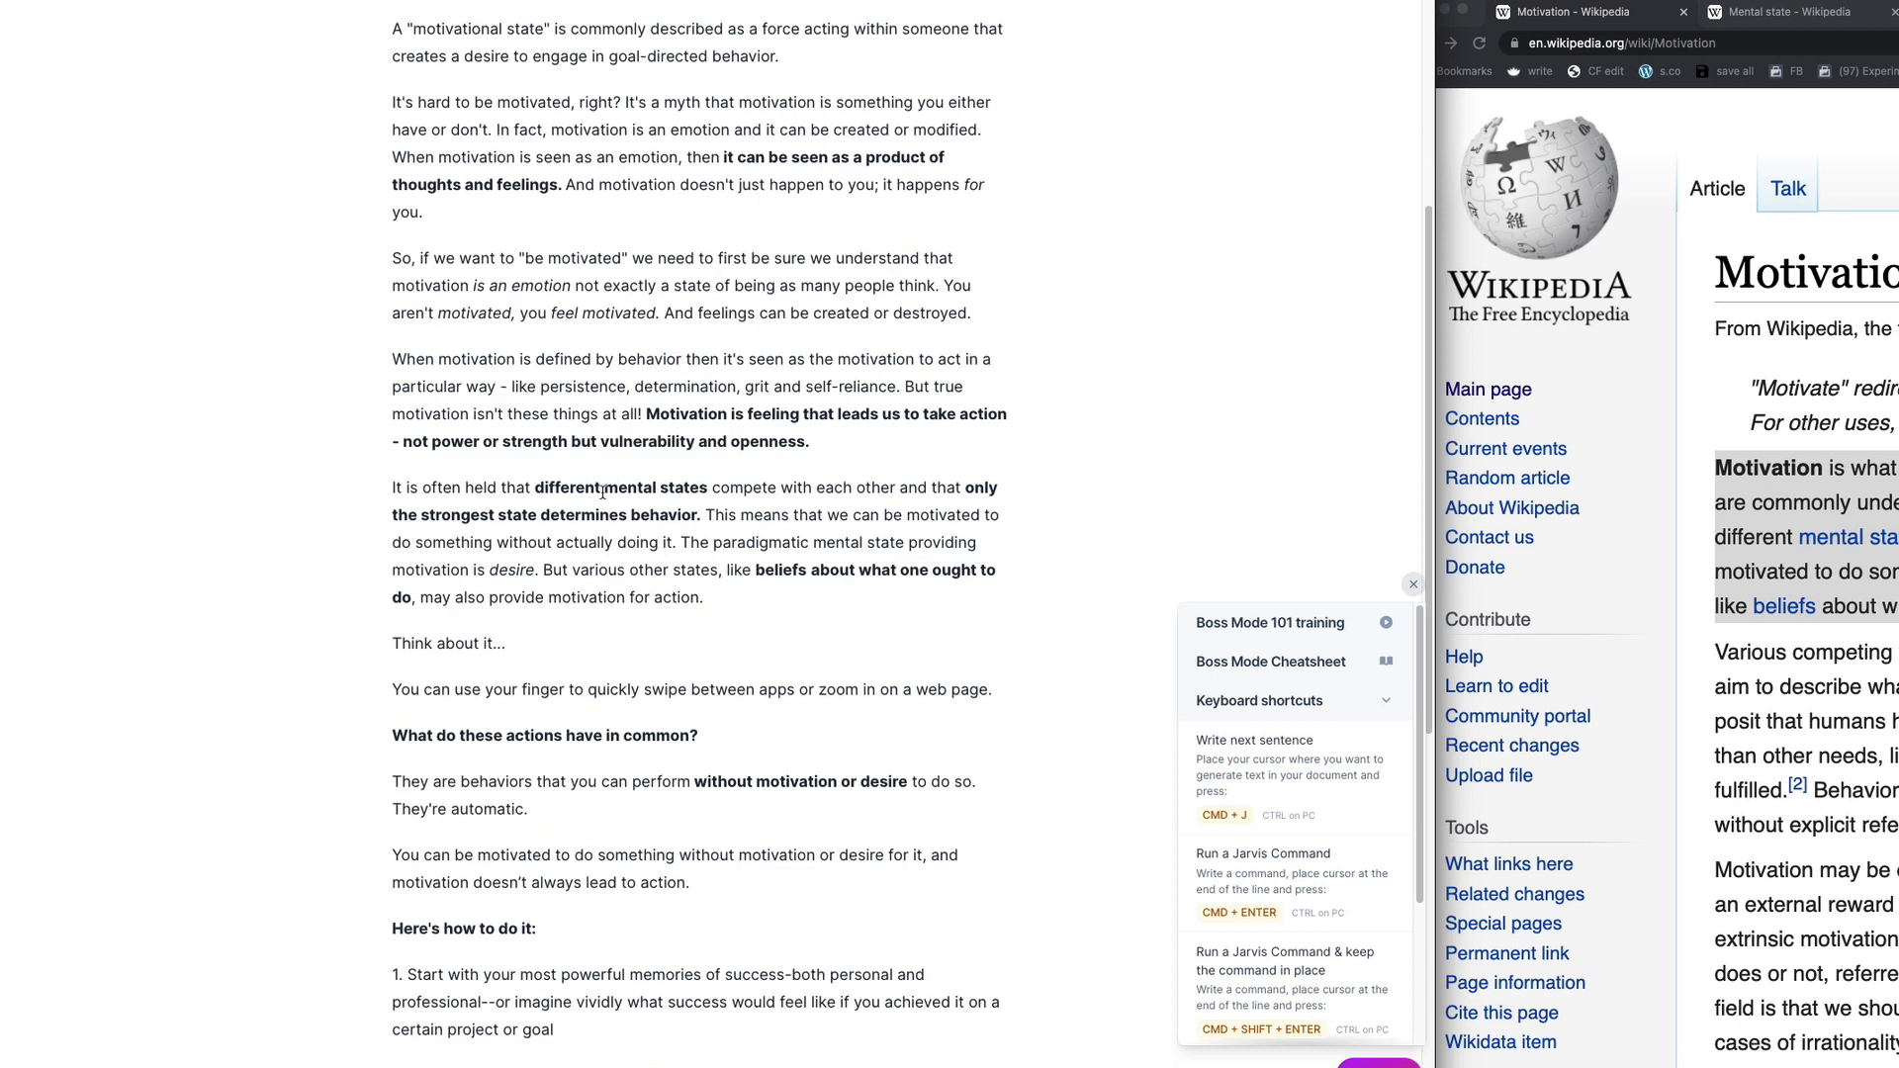
Step: Remove the passage from "Think about it..." through "They're automatic.", and leave an empty line above "Here's how to do it:"
scroll(437, 423, down, 3)
click(531, 483)
drag(608, 333, 153, 305)
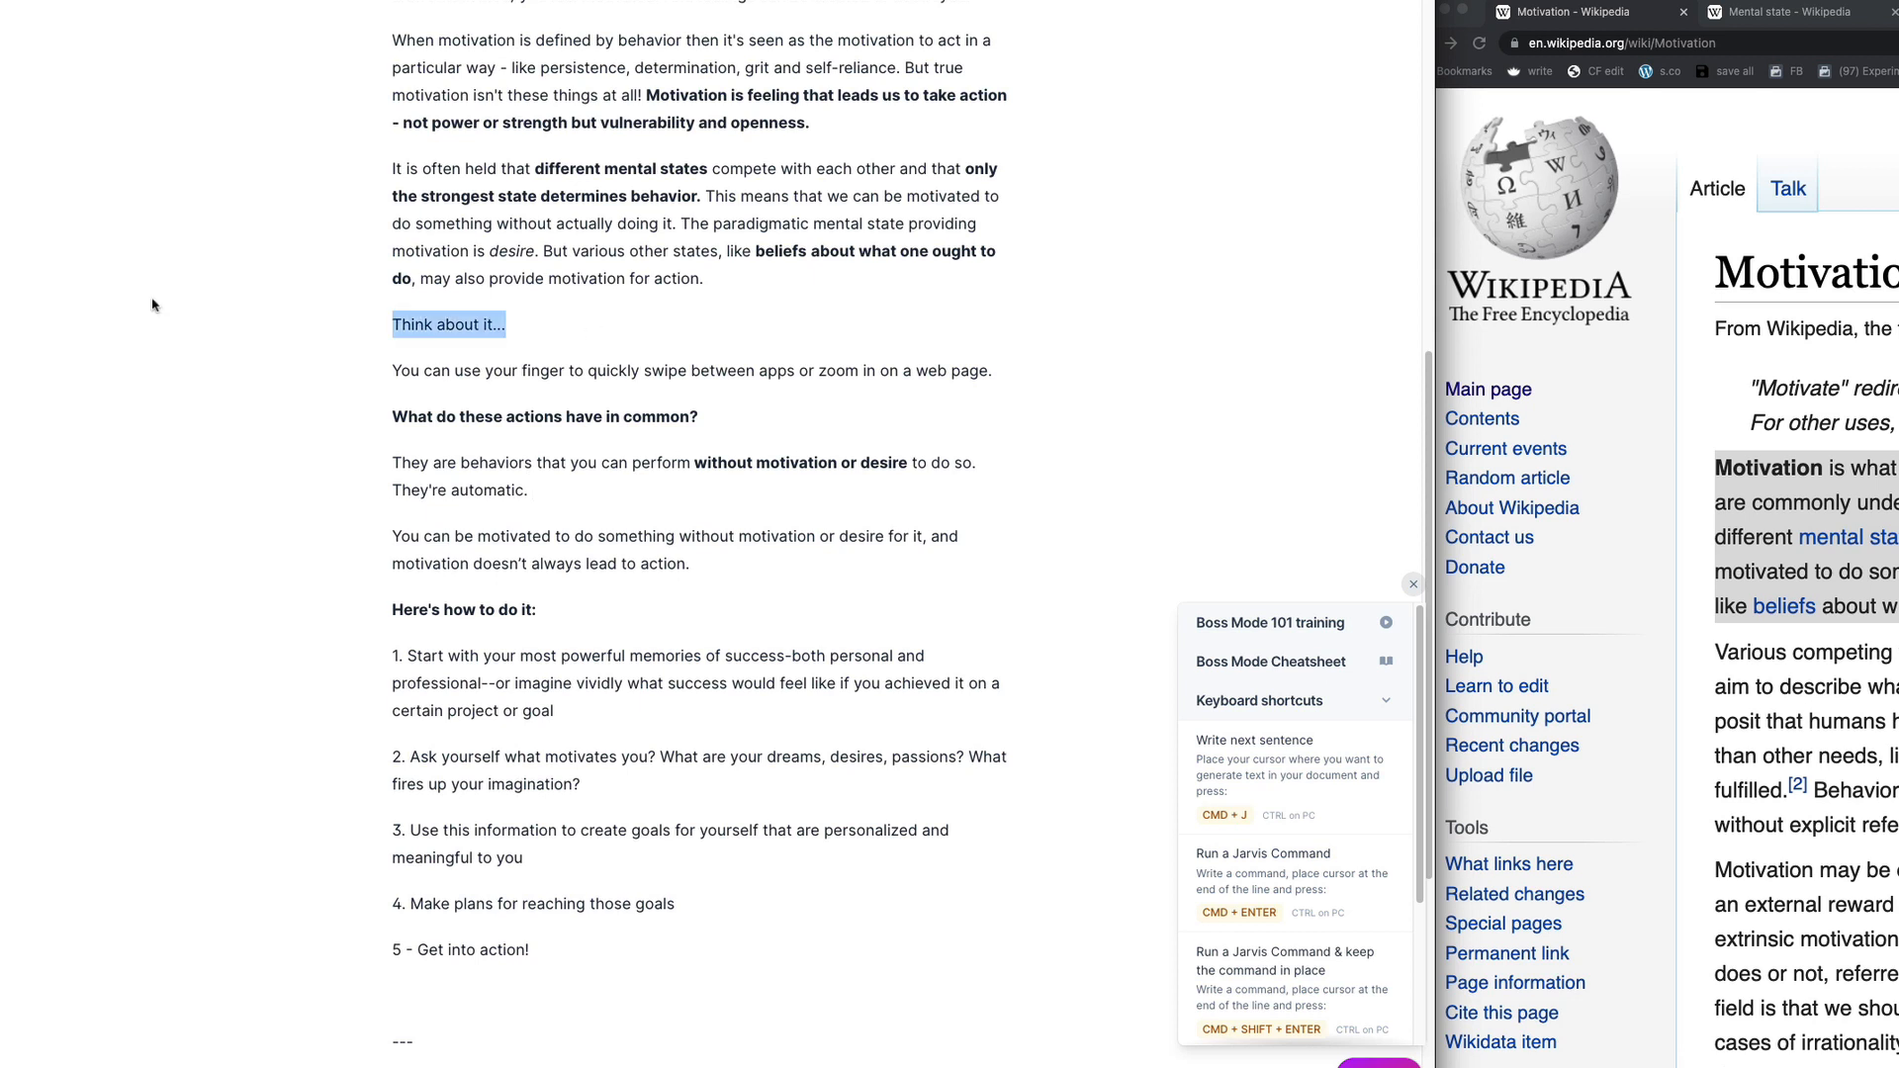
click(341, 363)
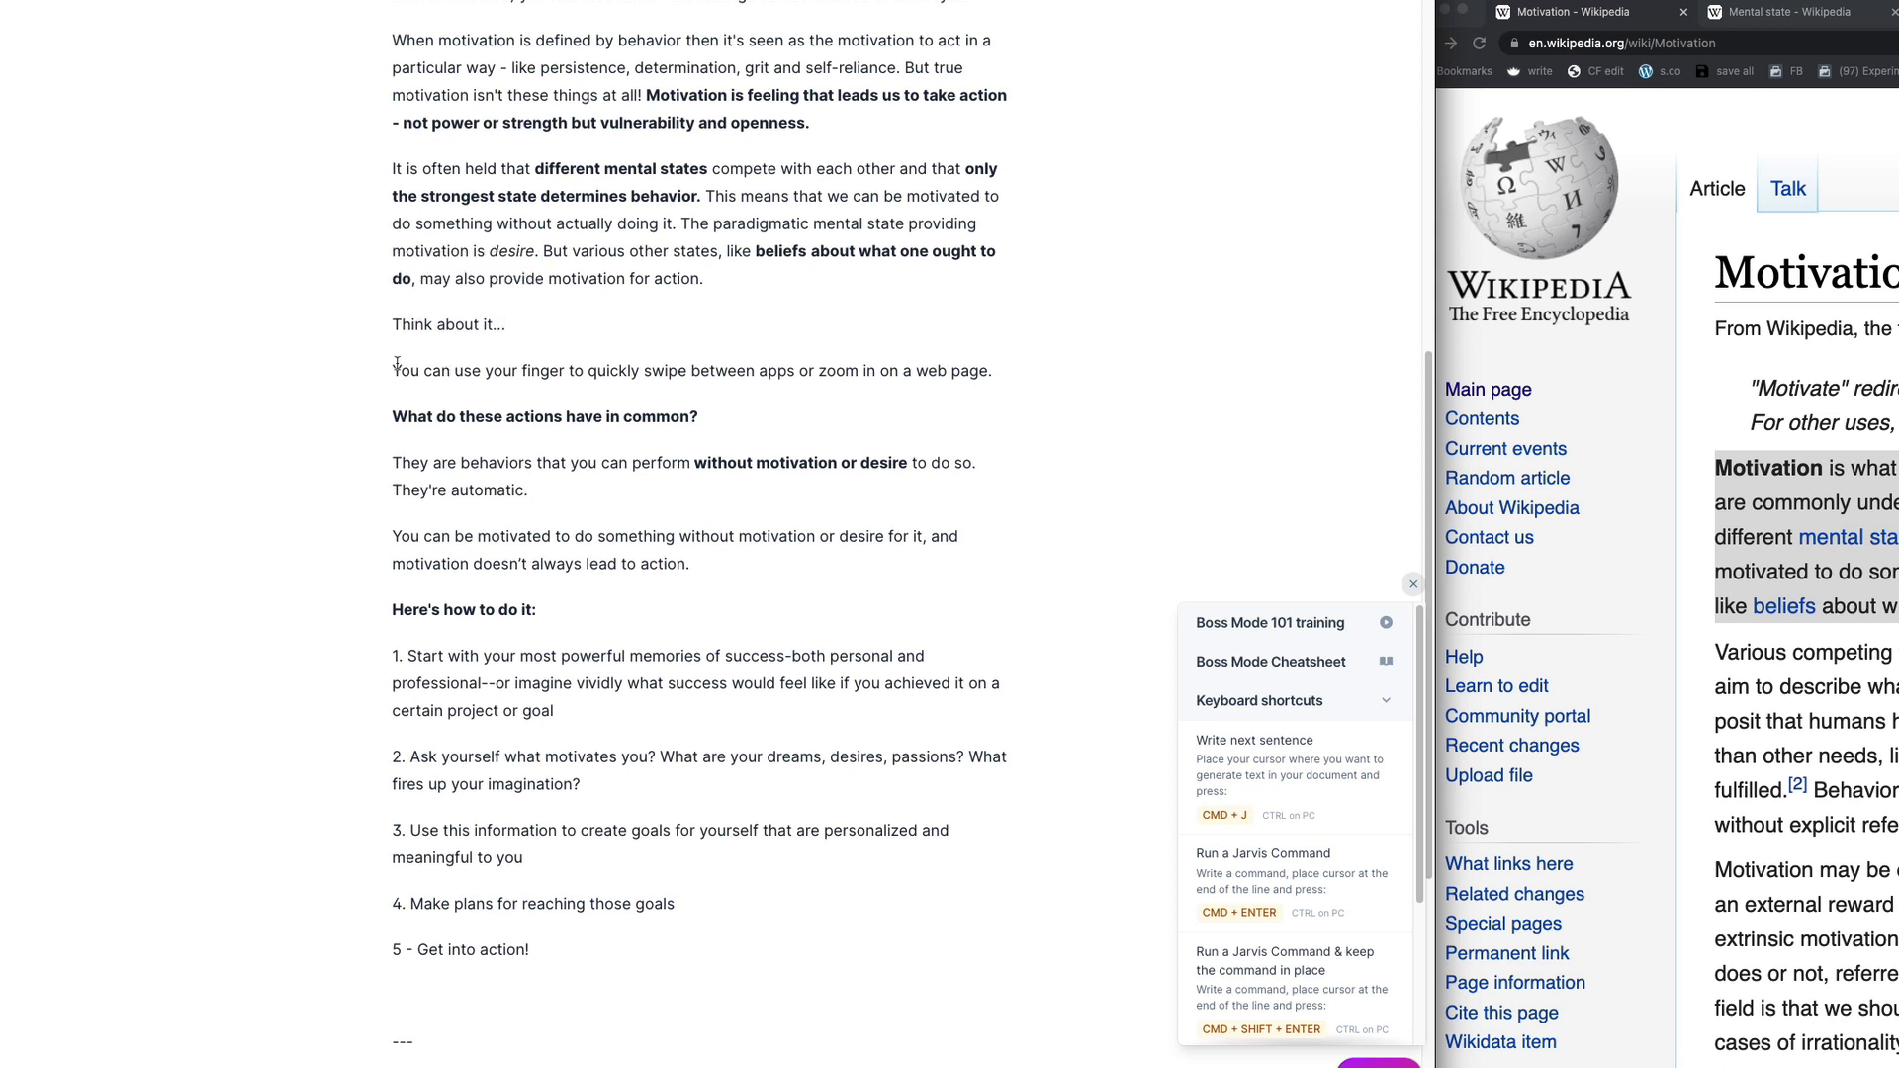
key(BackSpace)
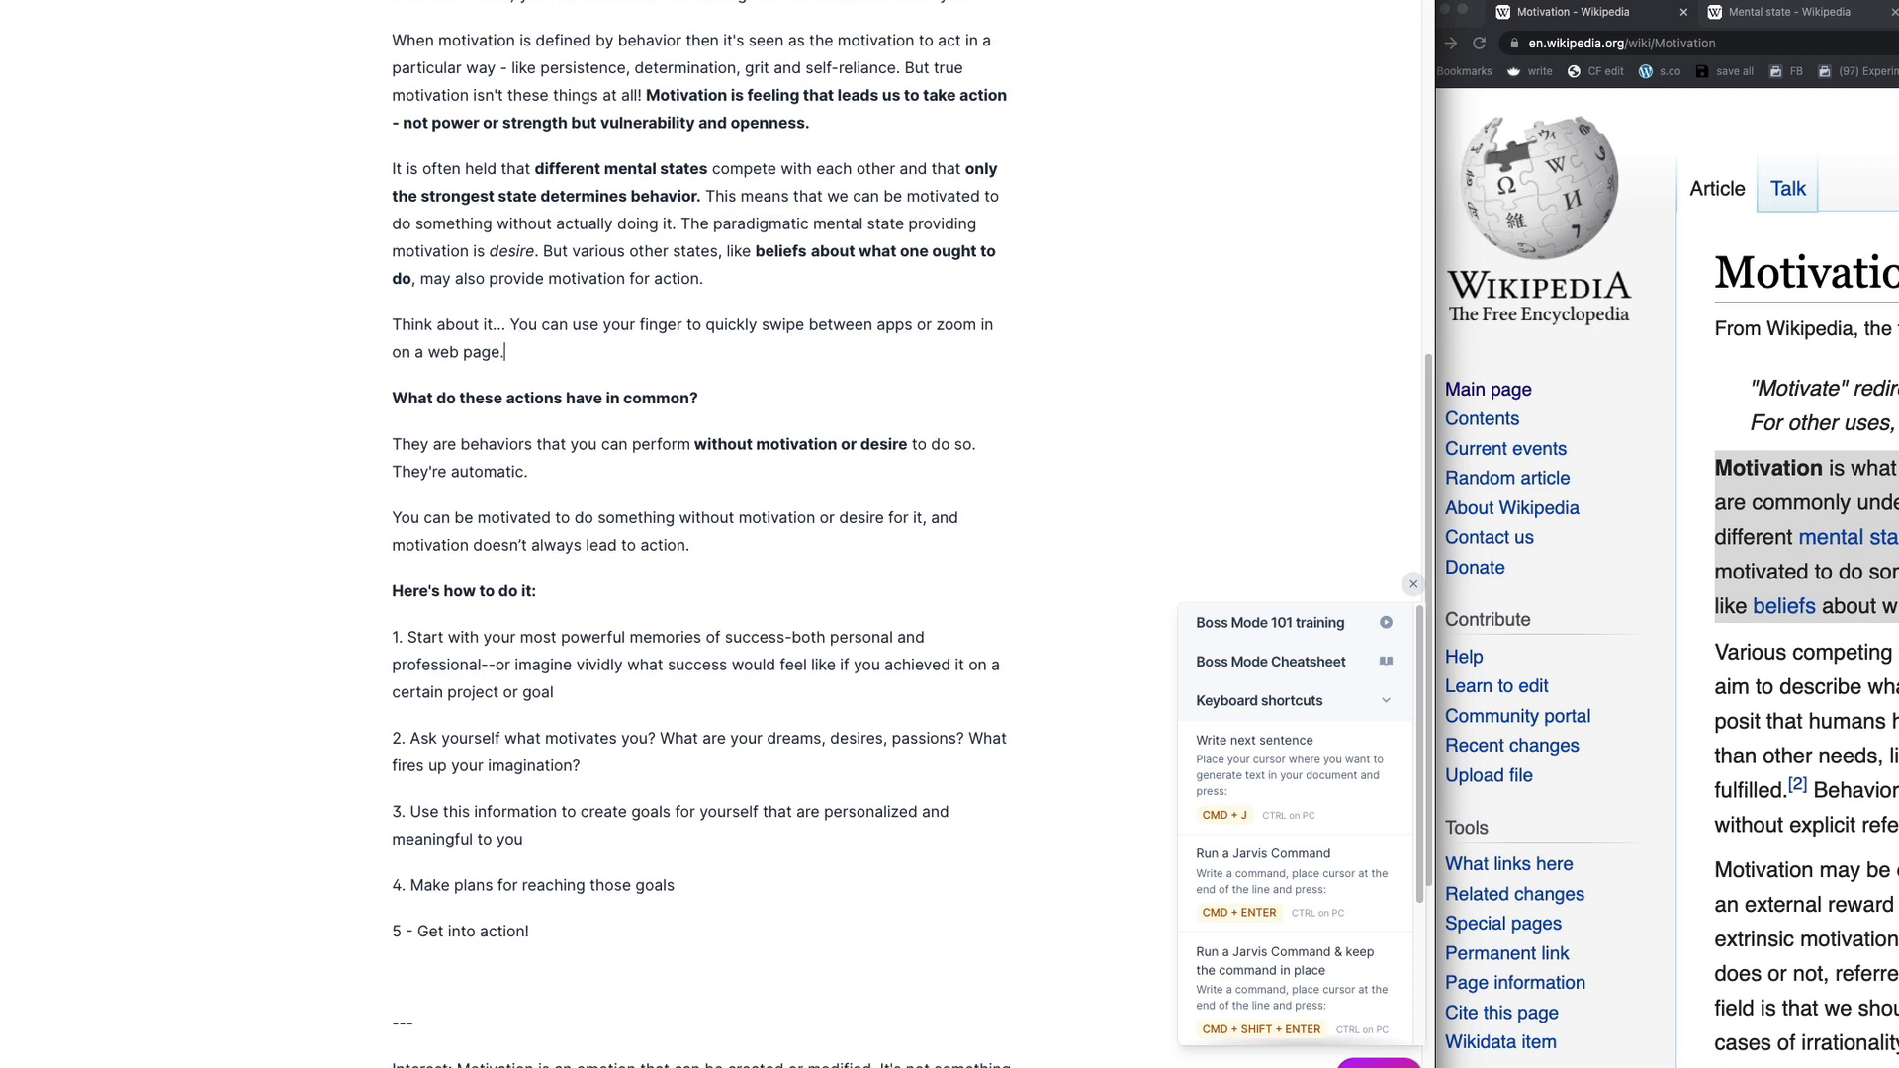
scroll(449, 329, up, 10)
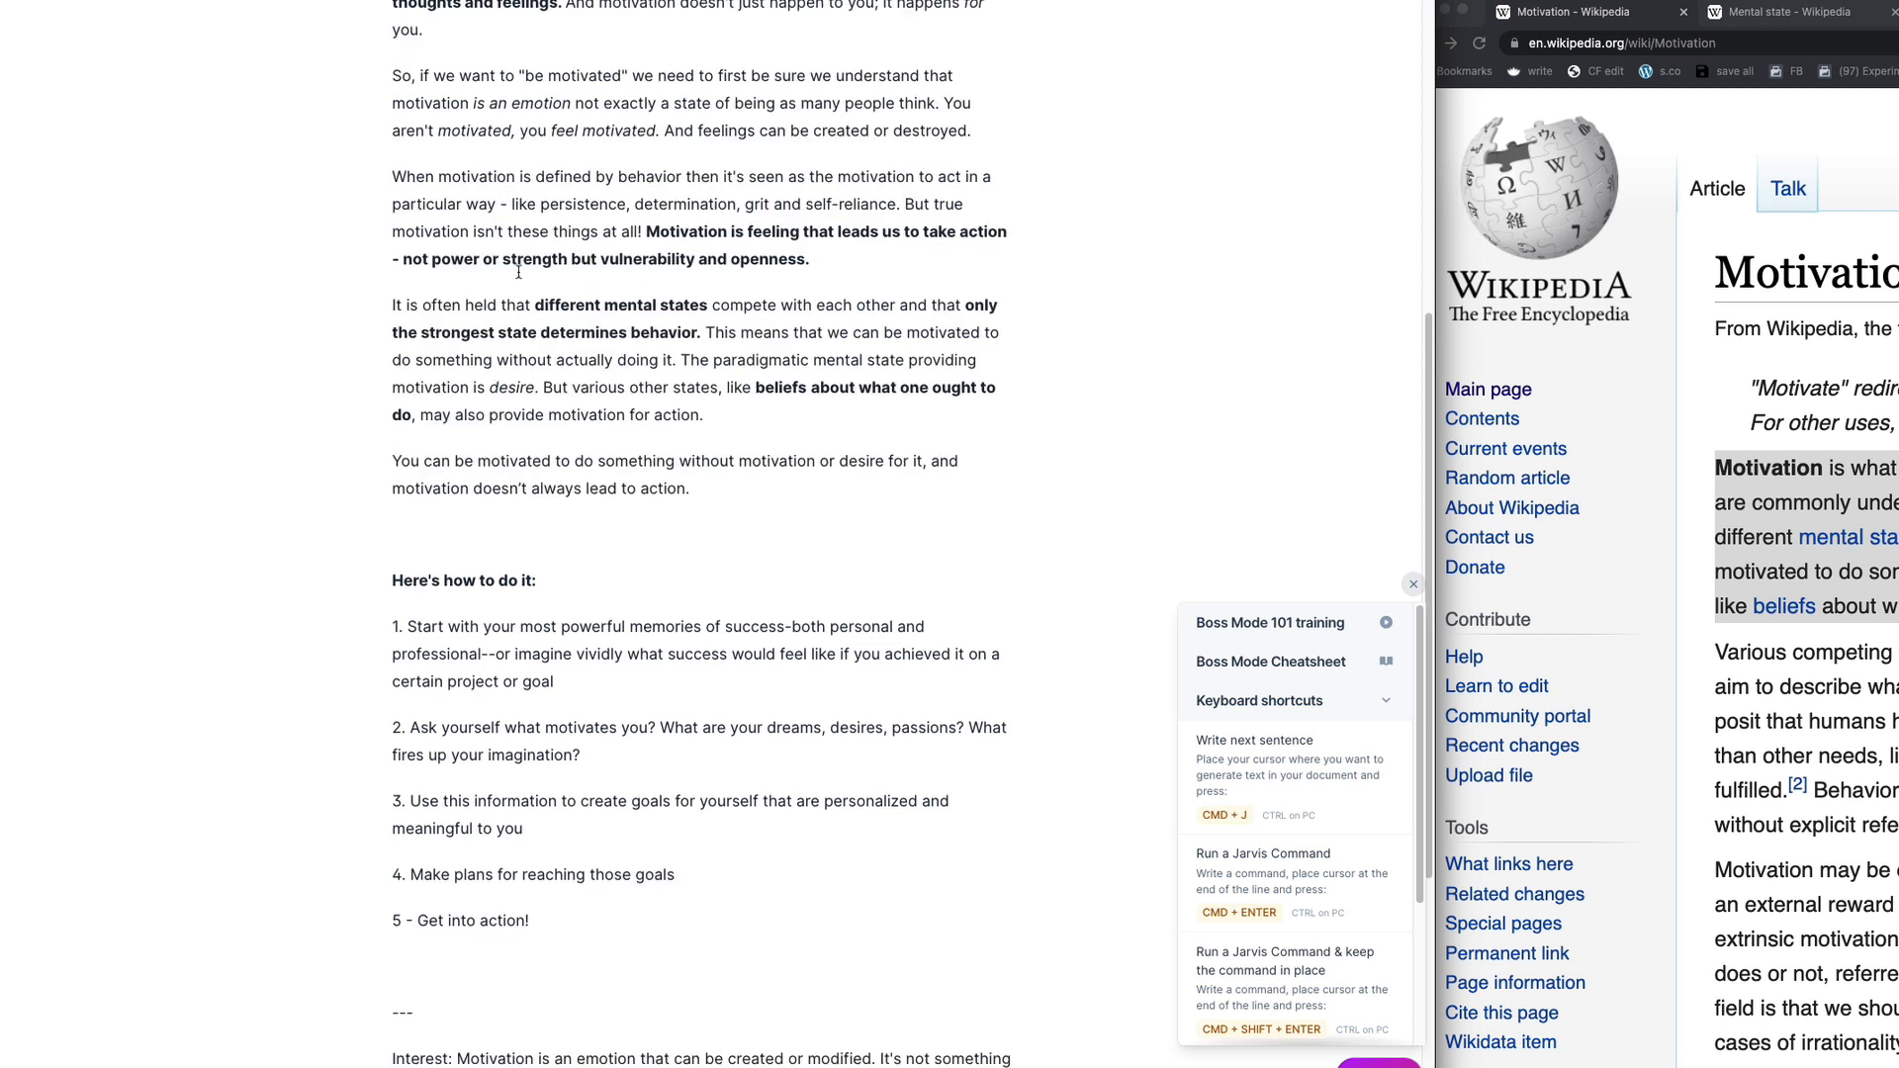
scroll(609, 377, down, 5)
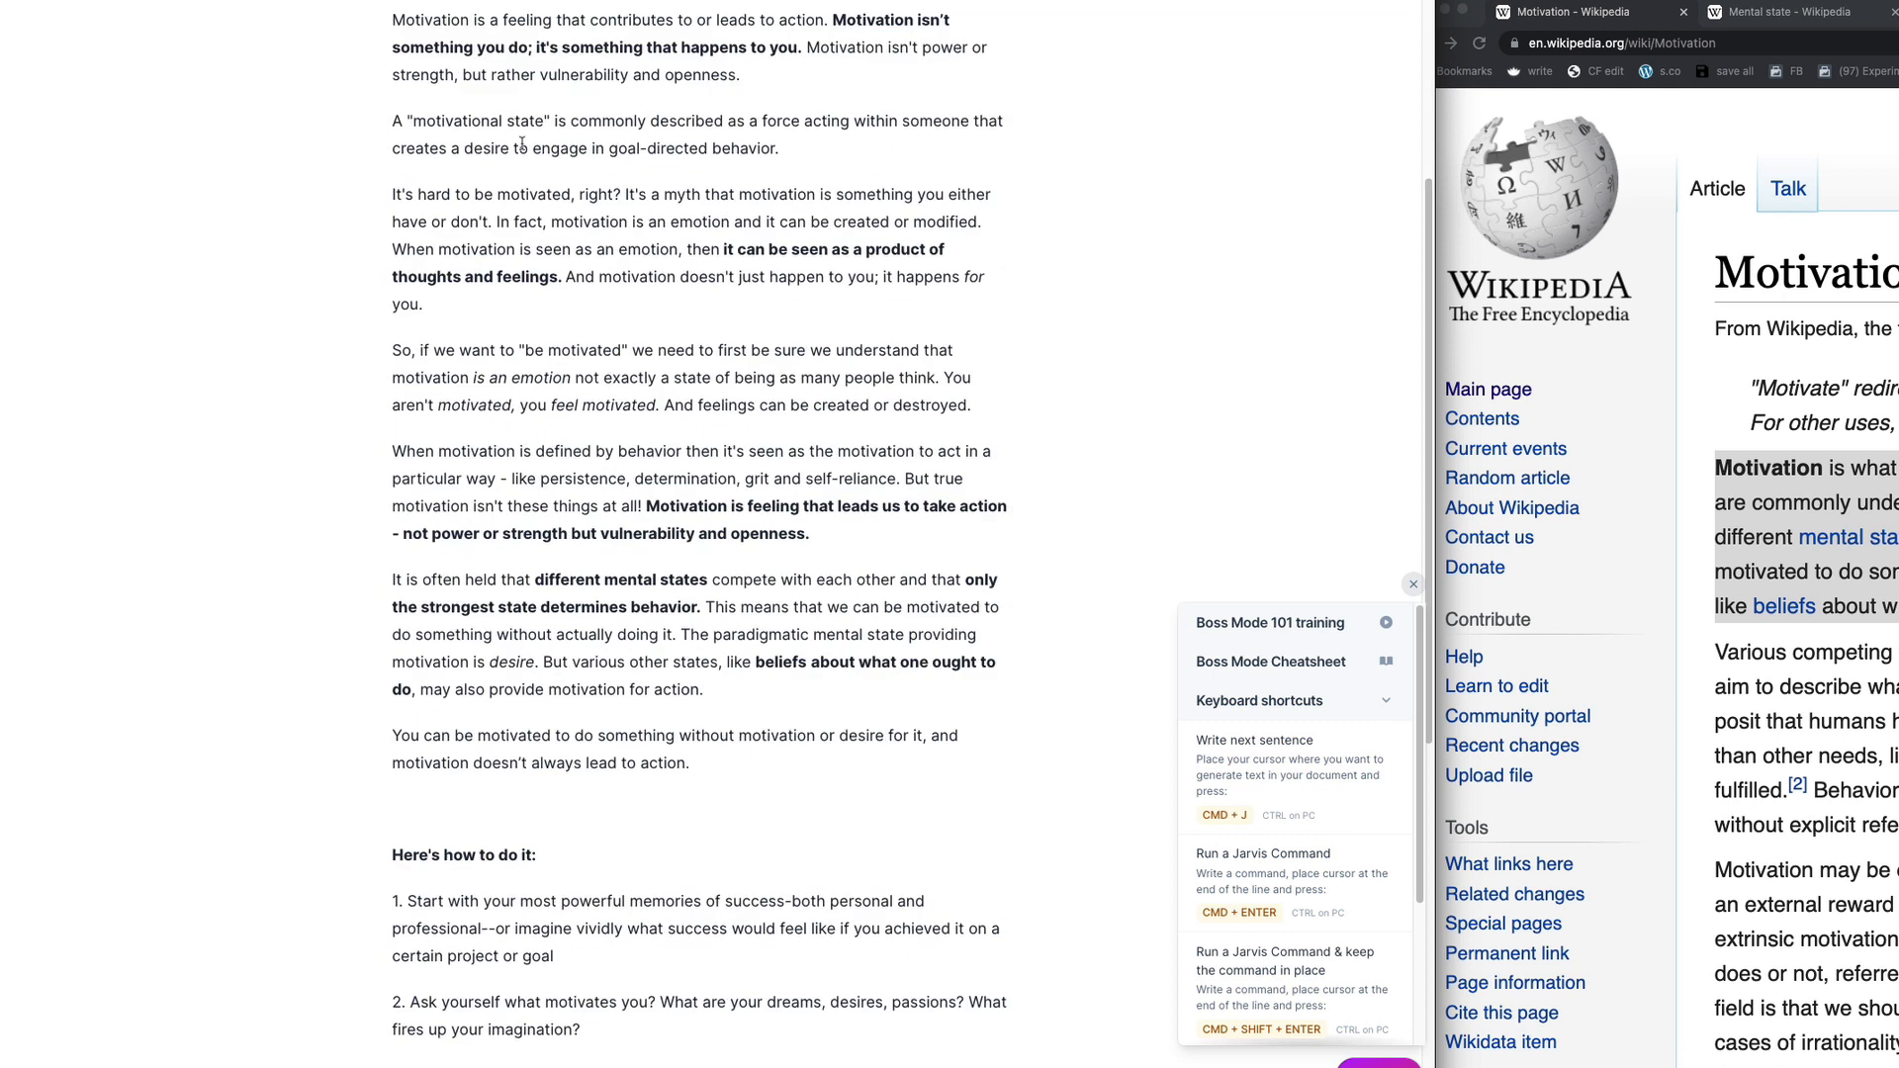
scroll(676, 680, down, 4)
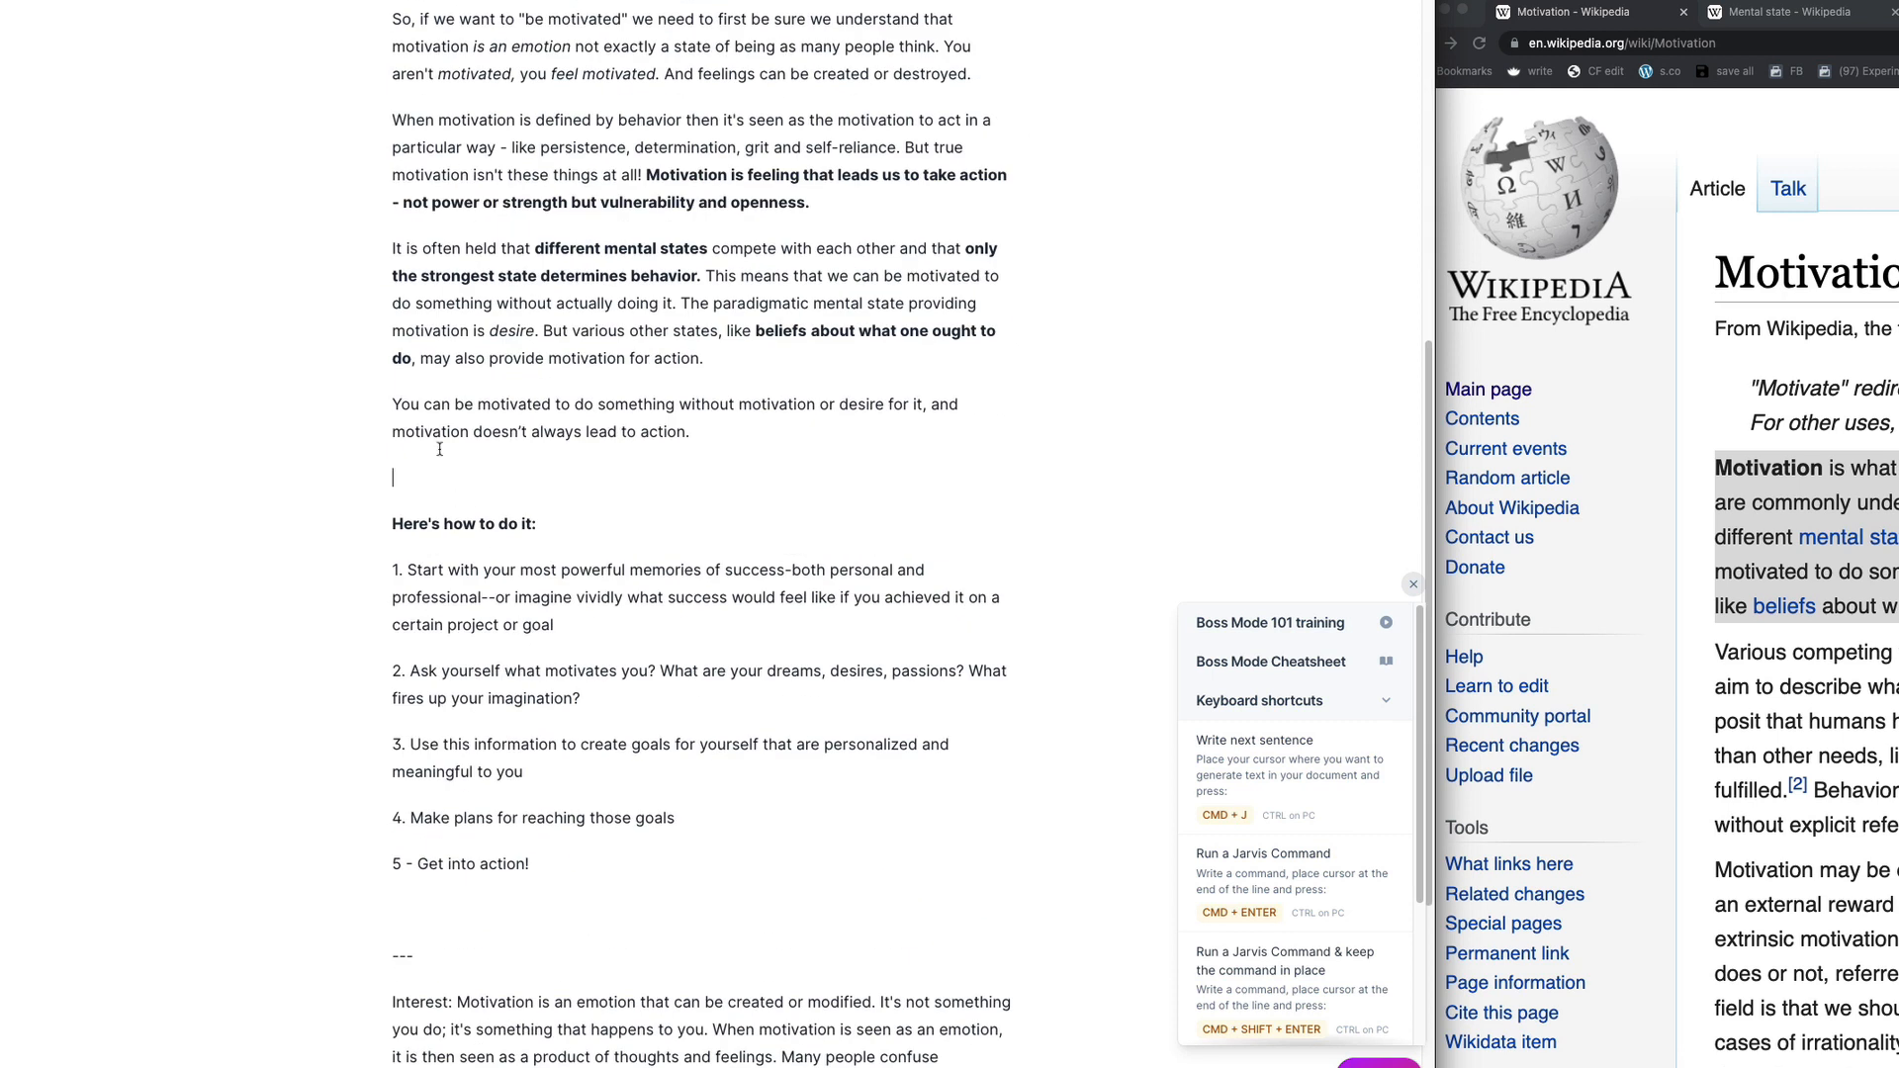
Step: Write "Motivation = an emotion, not something you have or don't have. It can be created." above "Here's how to do it:", with "Motivation" in bold
text(Motivation = an emaotion )
text(not a)
scroll(559, 67, up, 8)
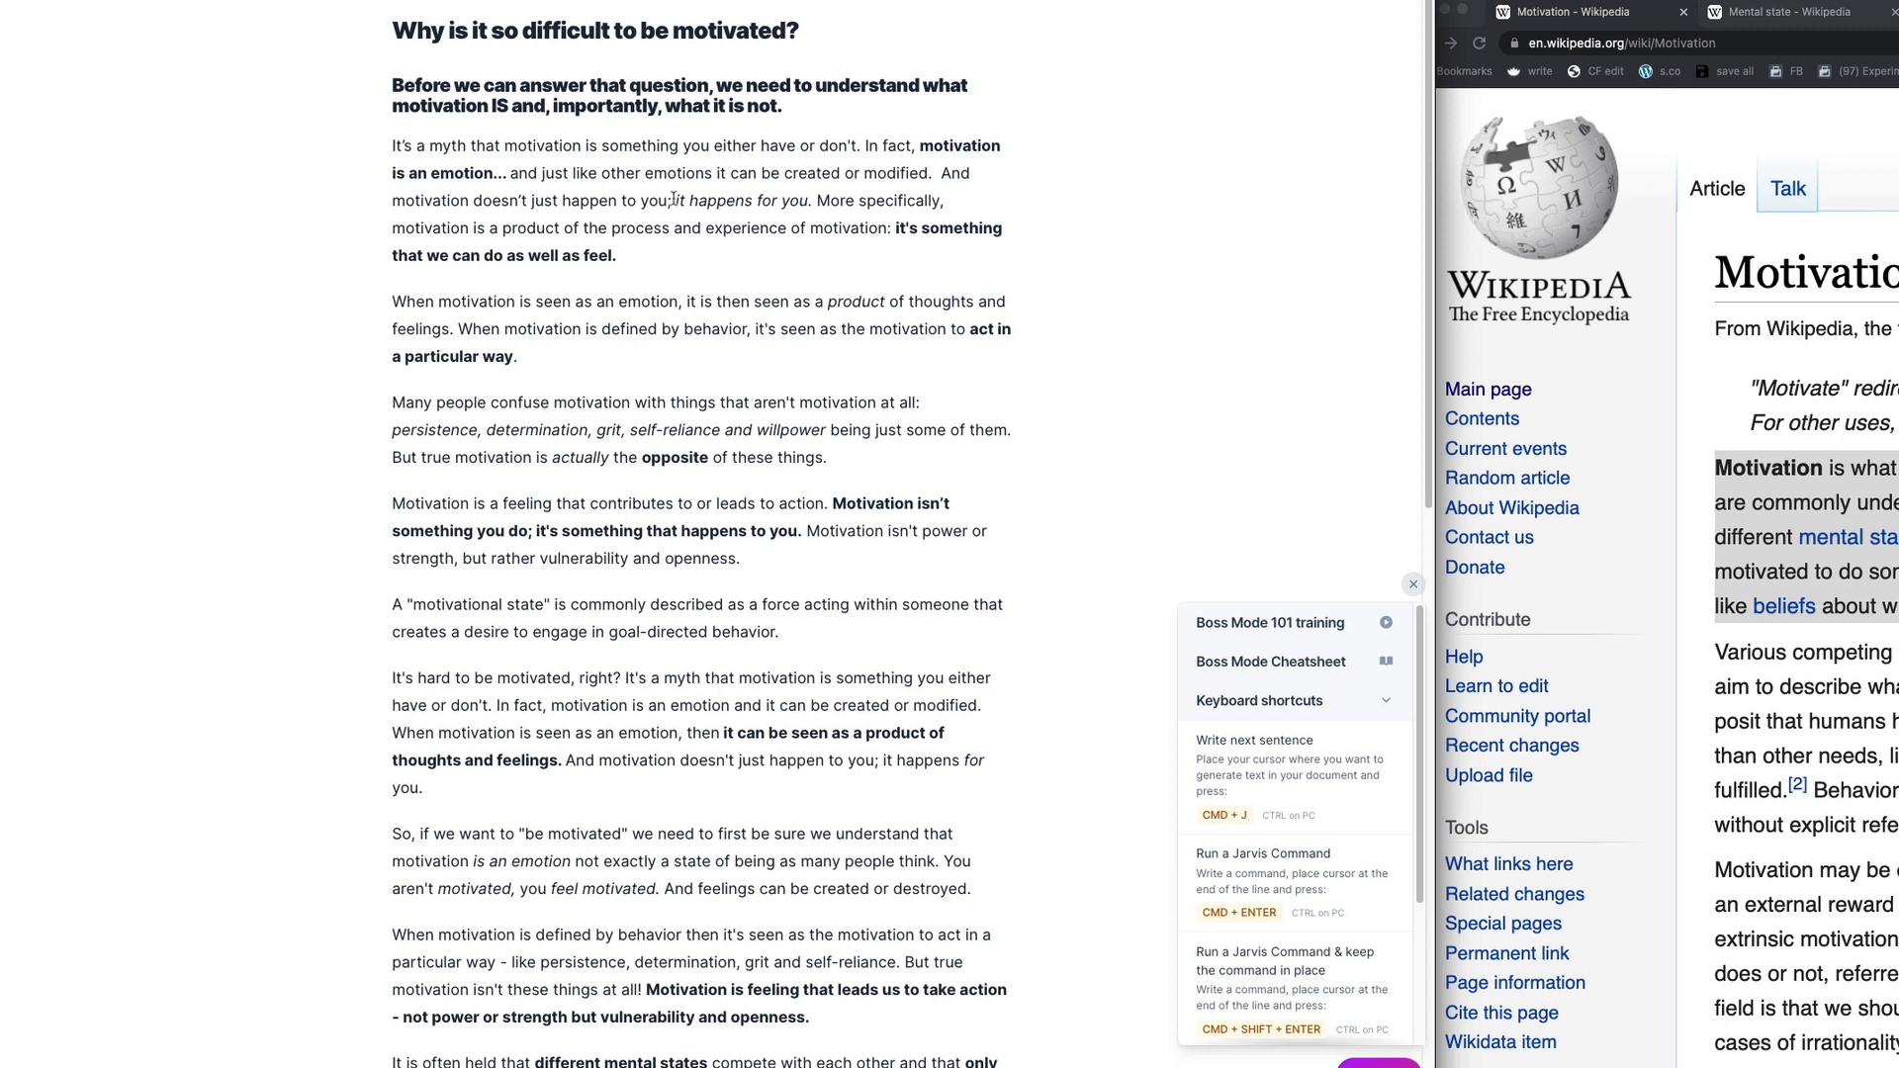
scroll(529, 495, down, 10)
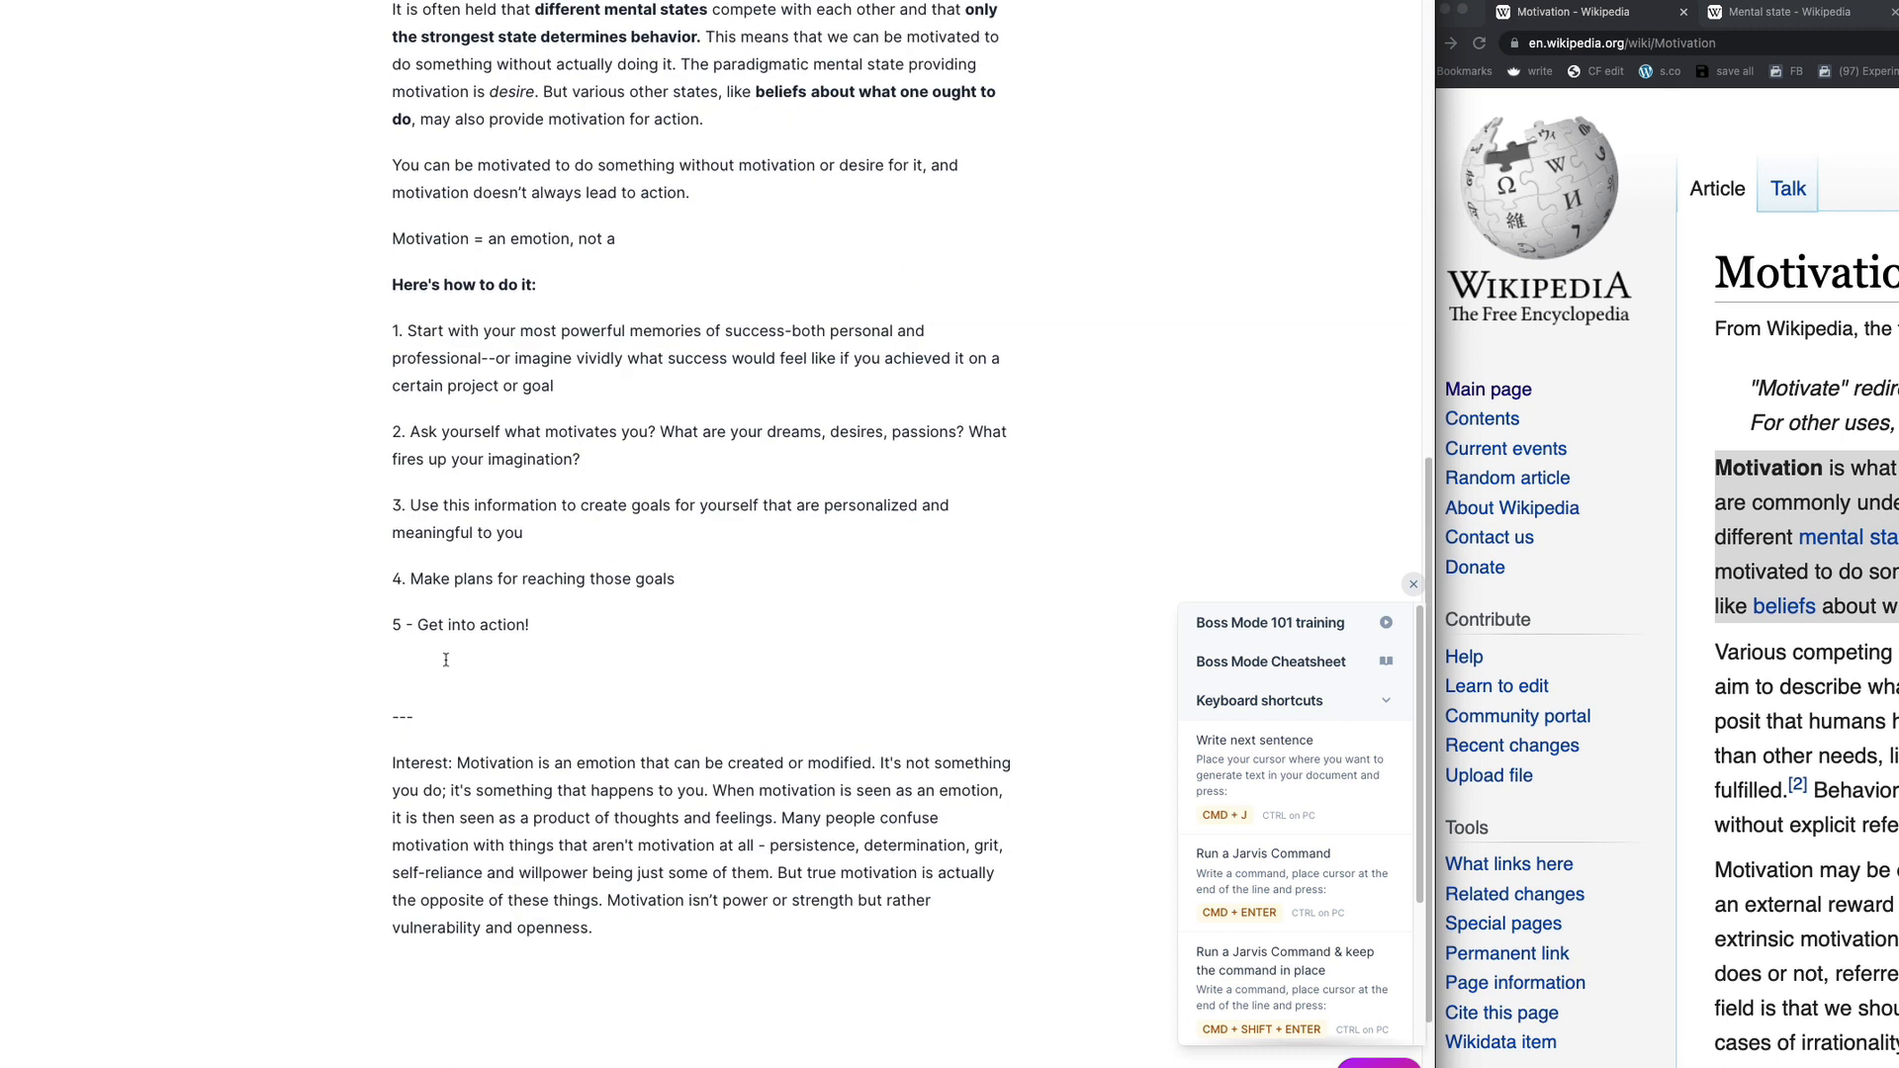
scroll(529, 495, up, 3)
drag(471, 559, 392, 563)
key(super+b)
click(634, 553)
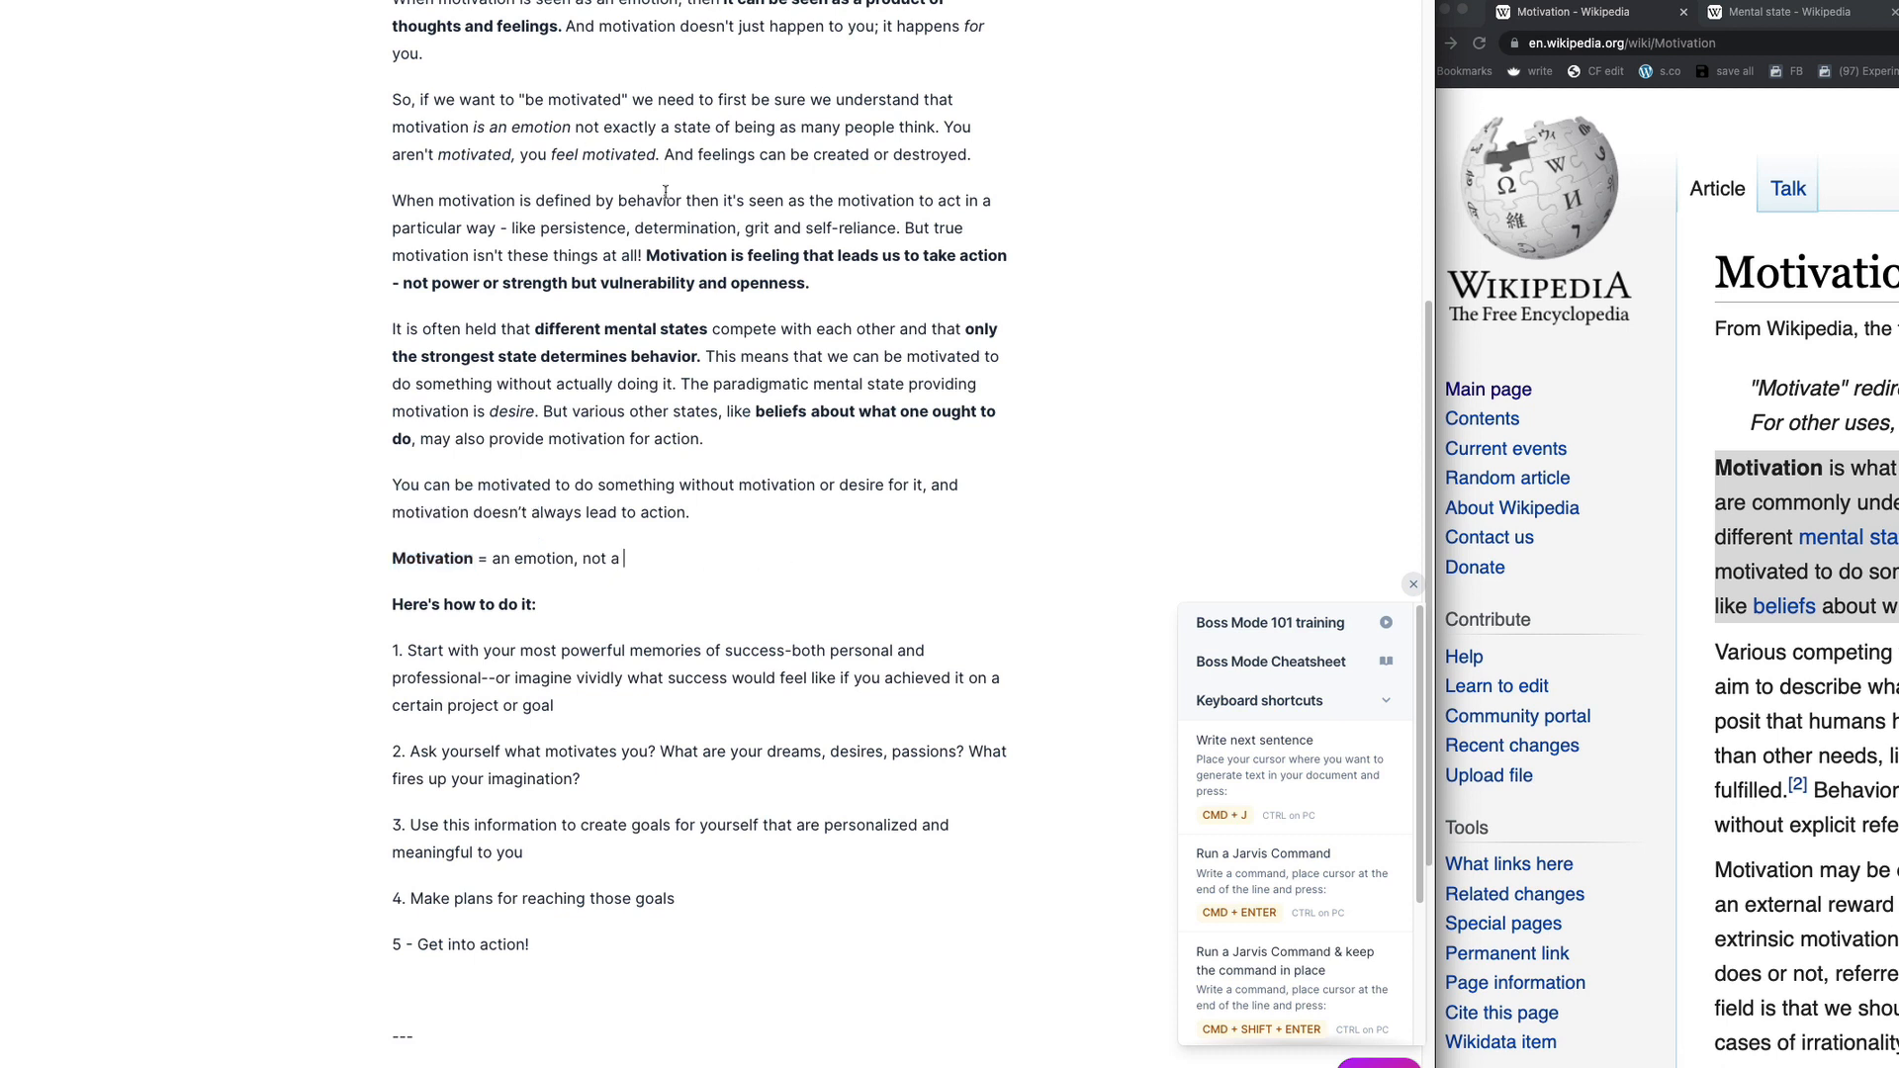
key(BackSpace)
text(something you have or don't have.)
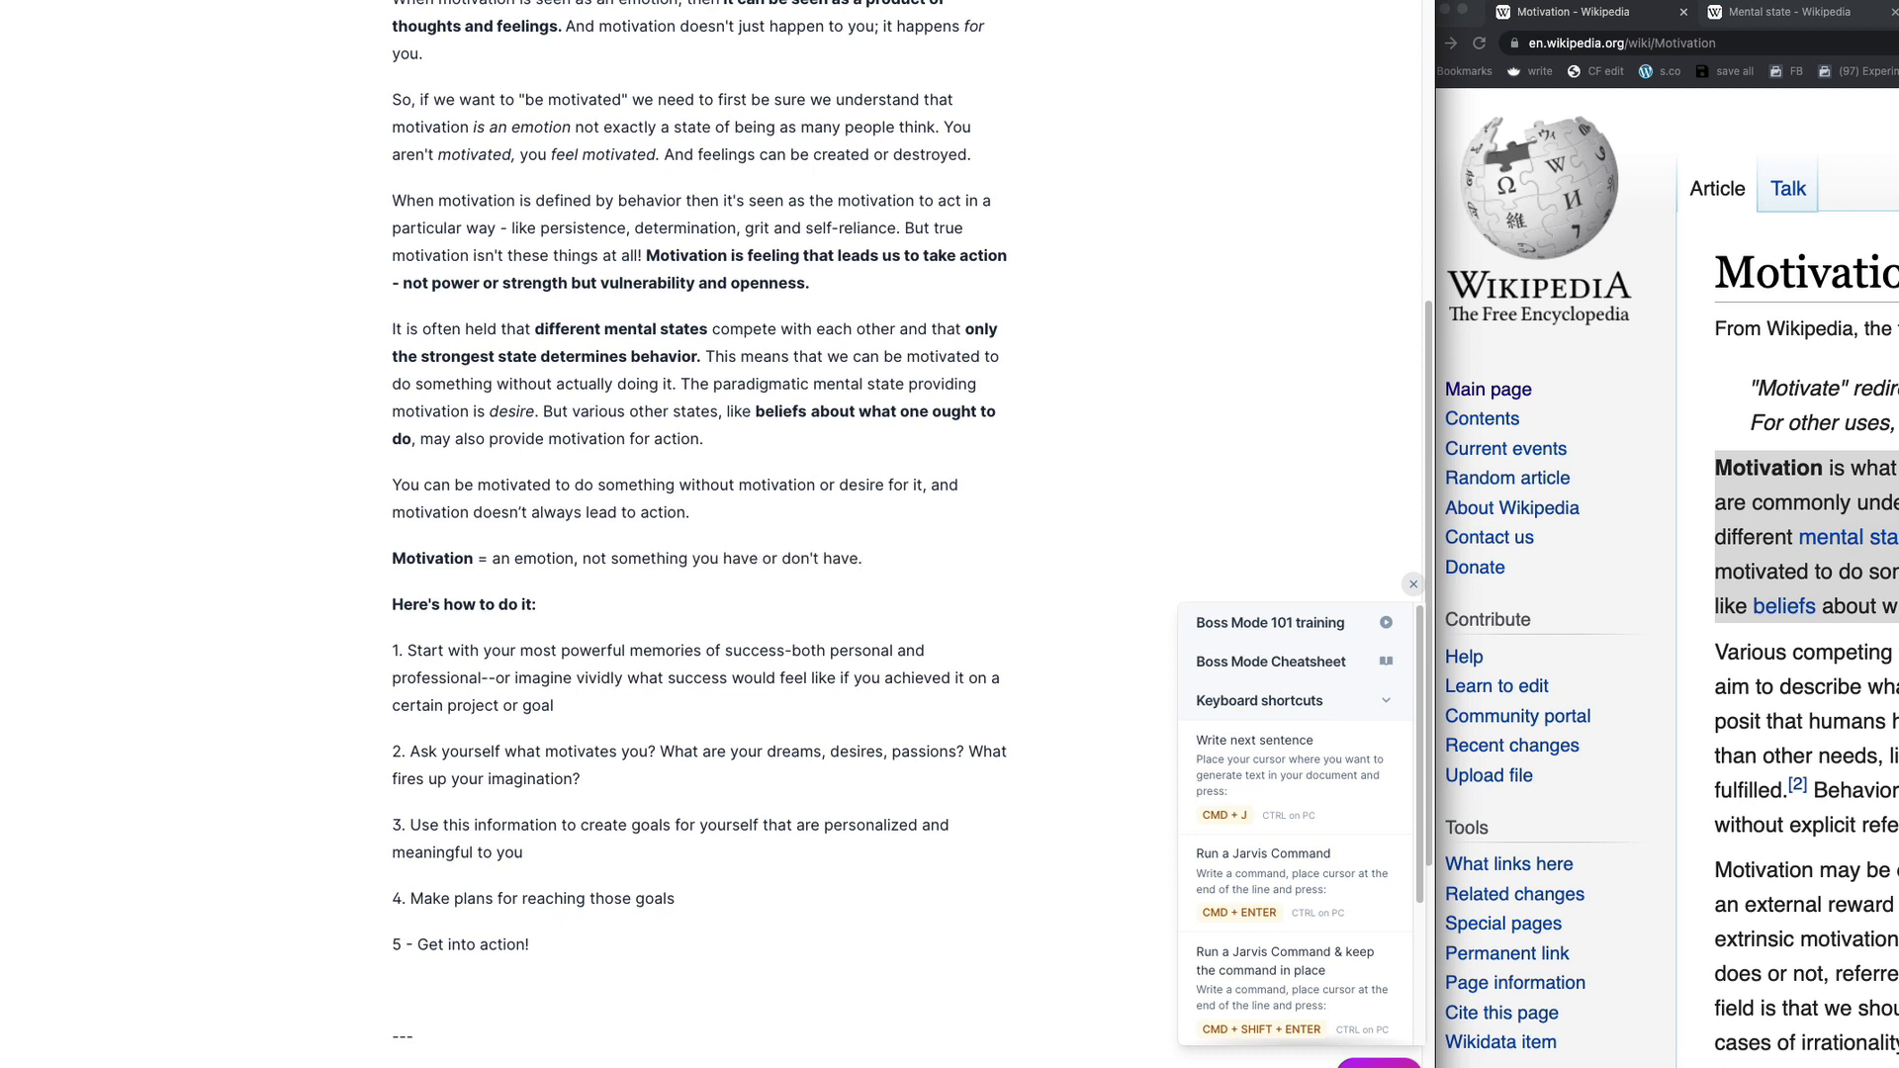
text( It can be created.)
key(Return)
text(Motivation)
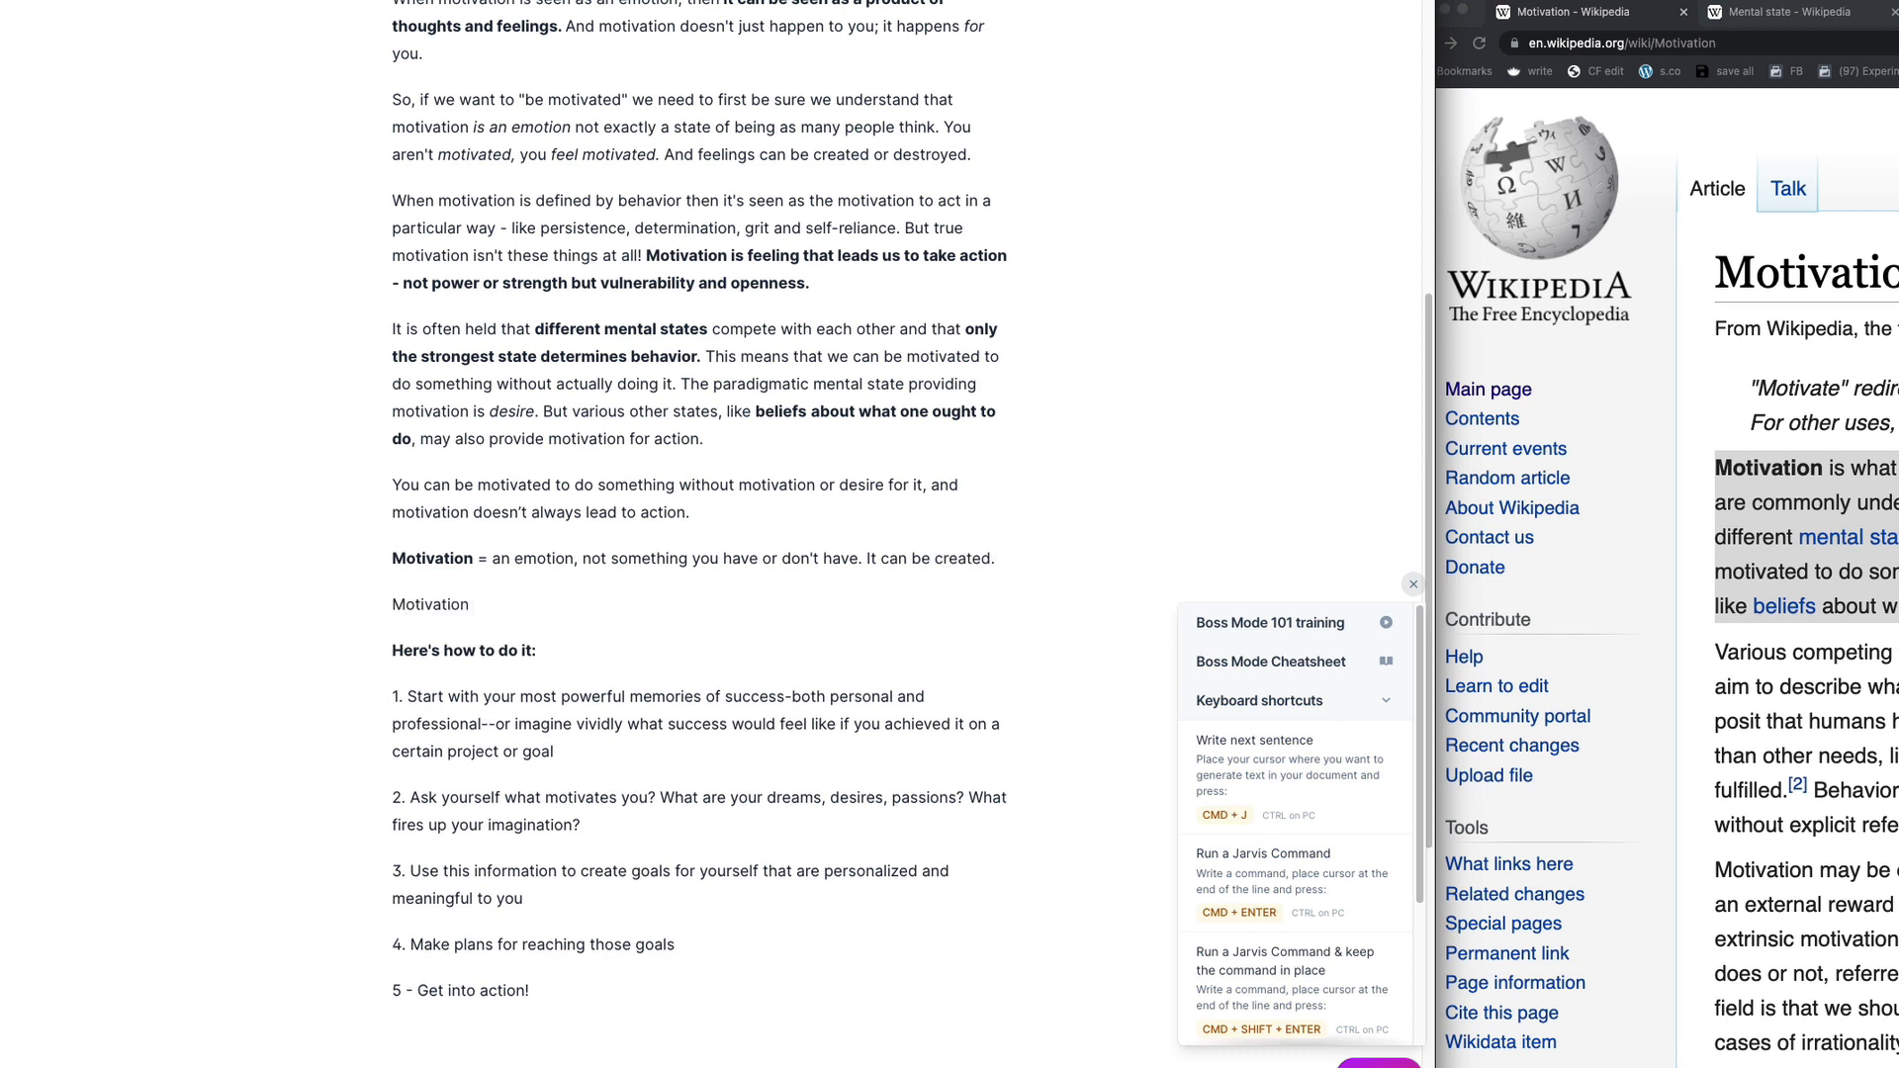
key(BackSpace)
key(BackSpace)
key(BackSpace)
key(BackSpace)
key(BackSpace)
key(BackSpace)
key(BackSpace)
key(BackSpace)
key(BackSpace)
key(BackSpace)
text(To create mo)
key(BackSpace)
key(BackSpace)
key(BackSpace)
key(BackSpace)
key(BackSpace)
key(BackSpace)
key(BackSpace)
key(BackSpace)
key(BackSpace)
key(BackSpace)
key(BackSpace)
key(BackSpace)
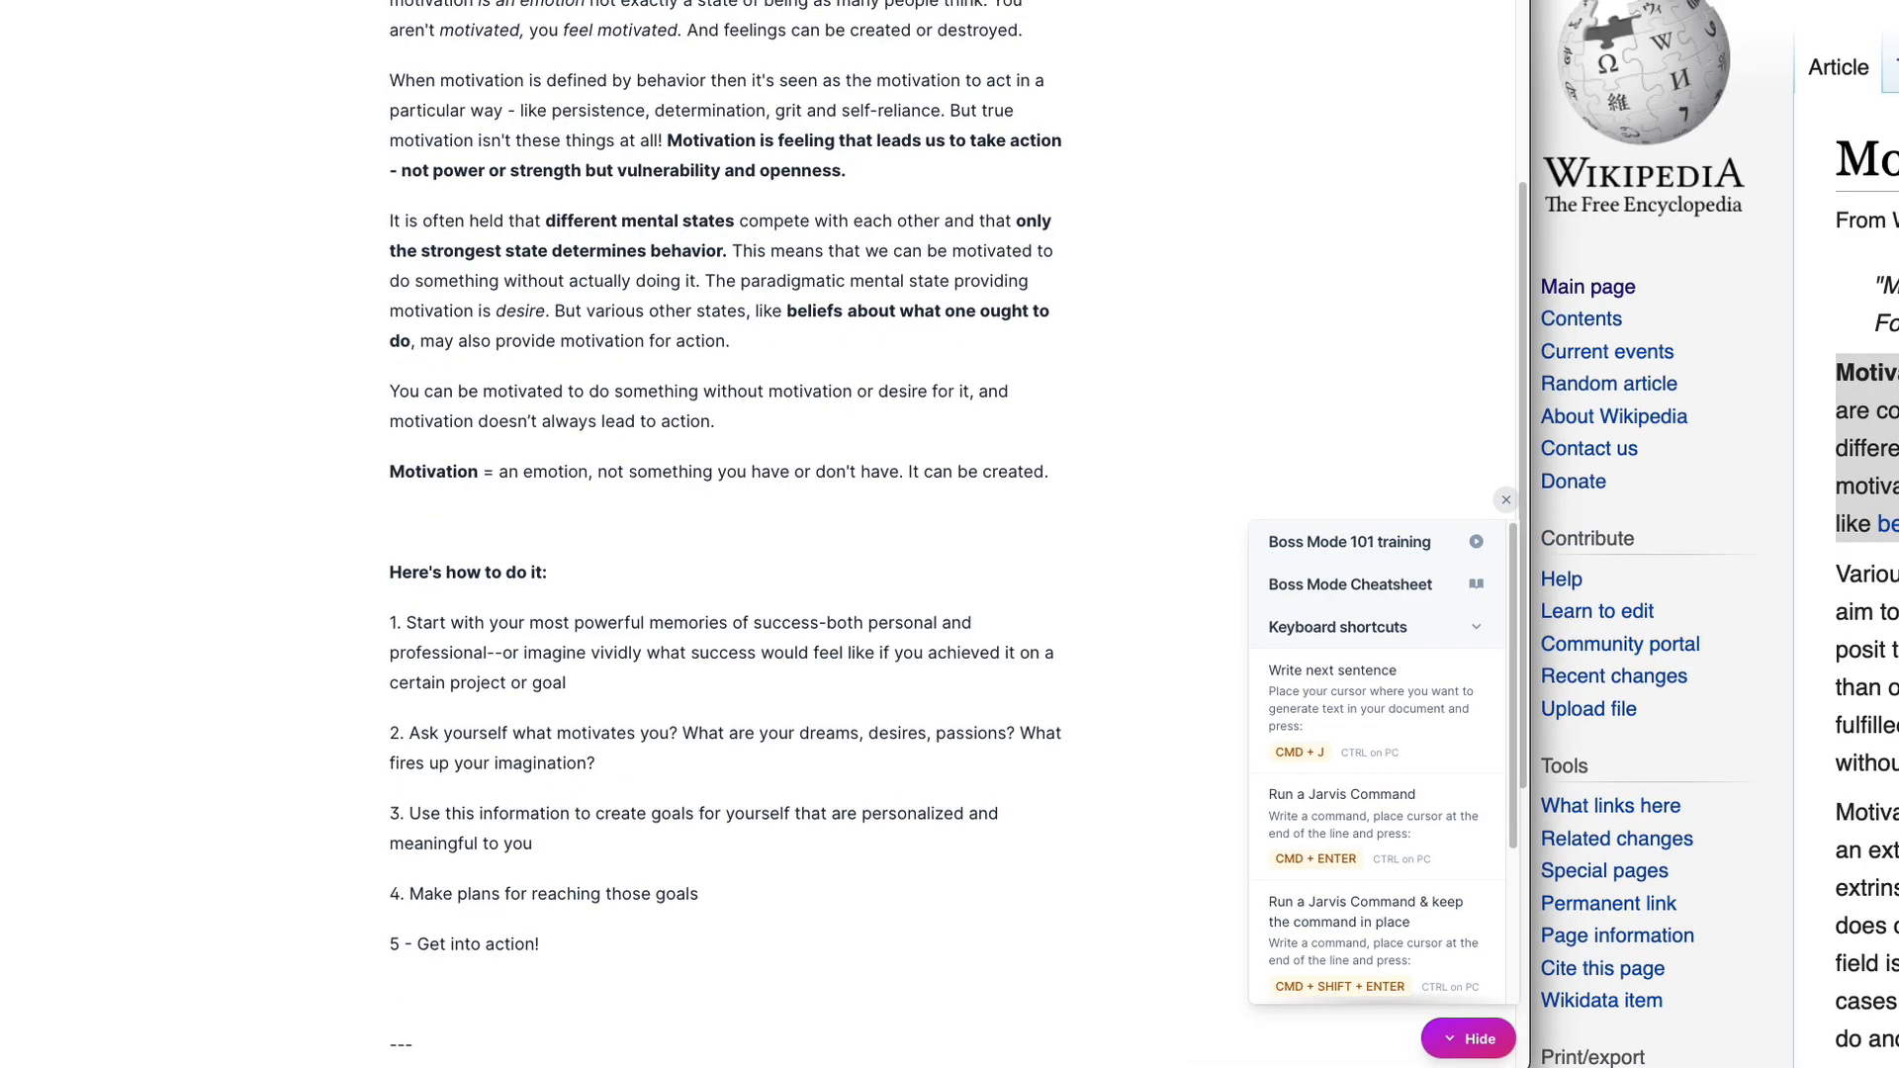
Step: Write "So this raises the question, how do we create motivation?" on the empty line above "Here's how to do it:"
text(So this raises the questino)
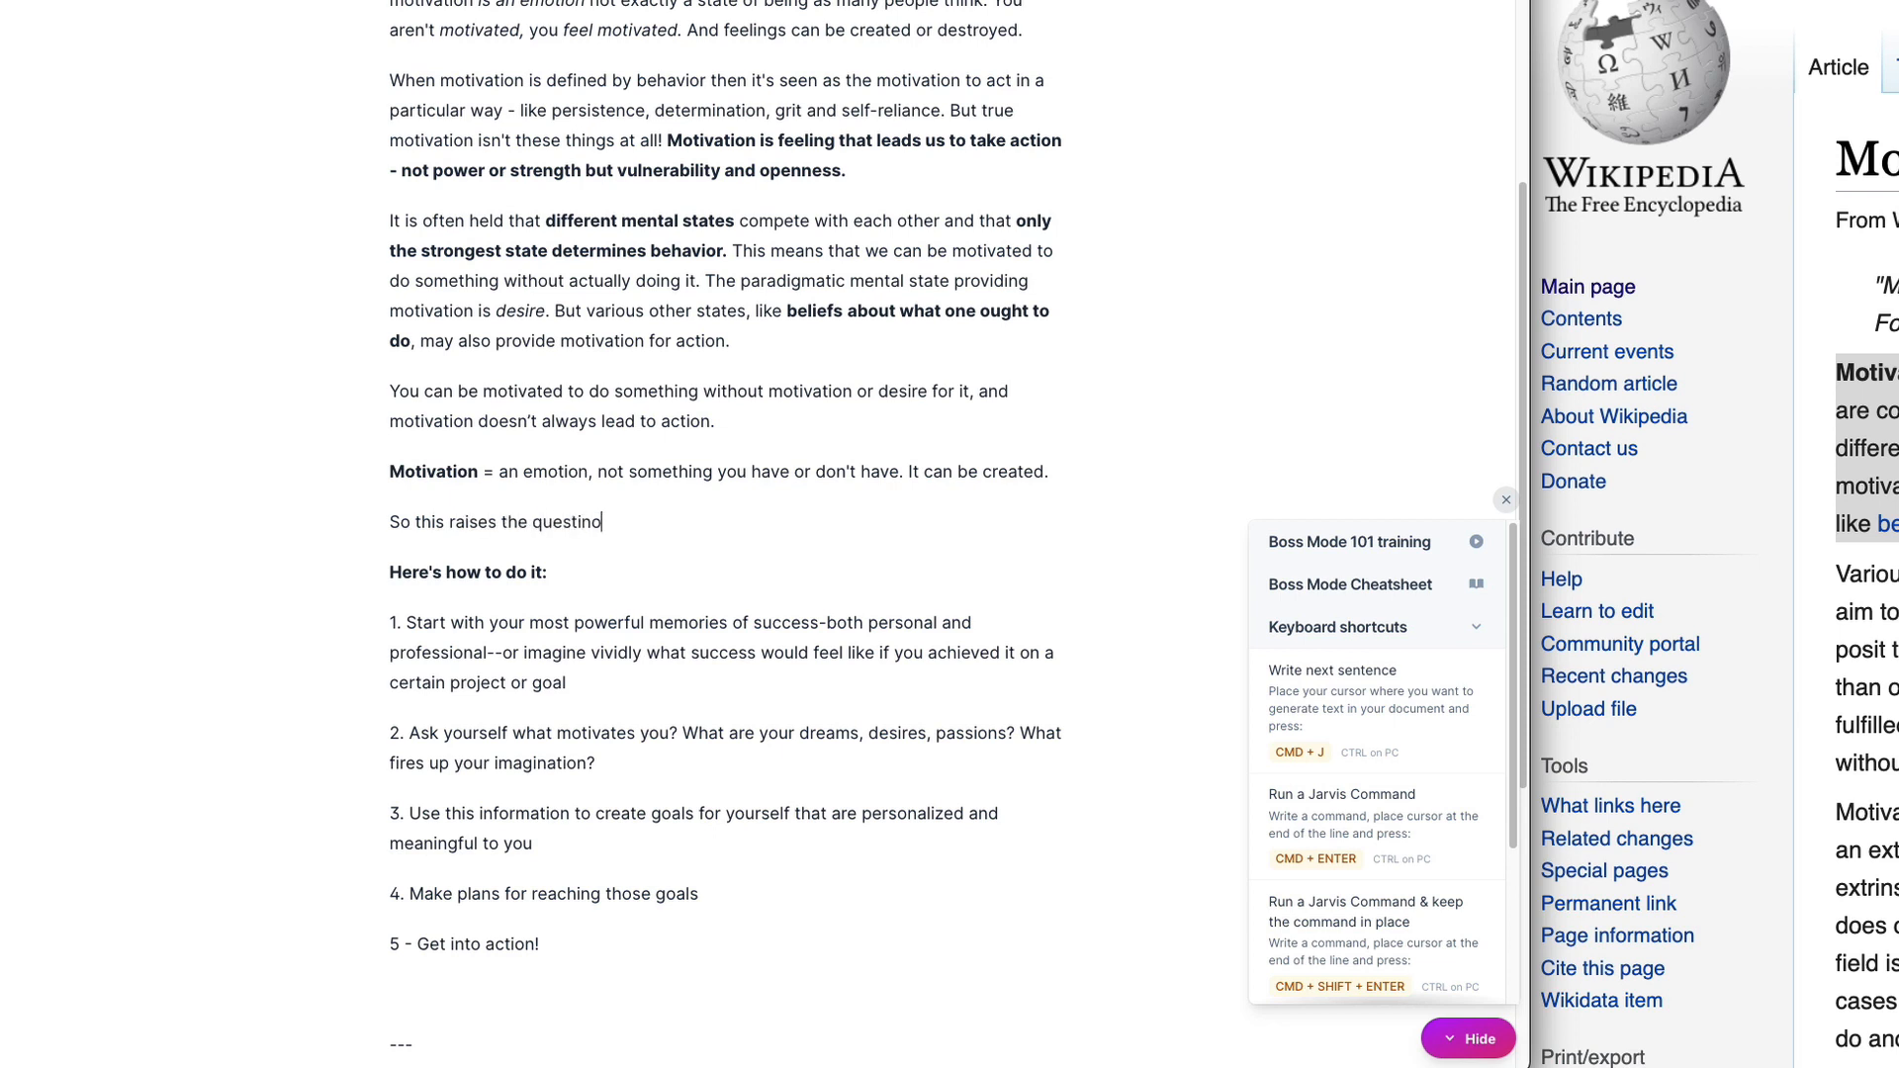
key(BackSpace)
key(BackSpace)
text(on, how do we create motivation?)
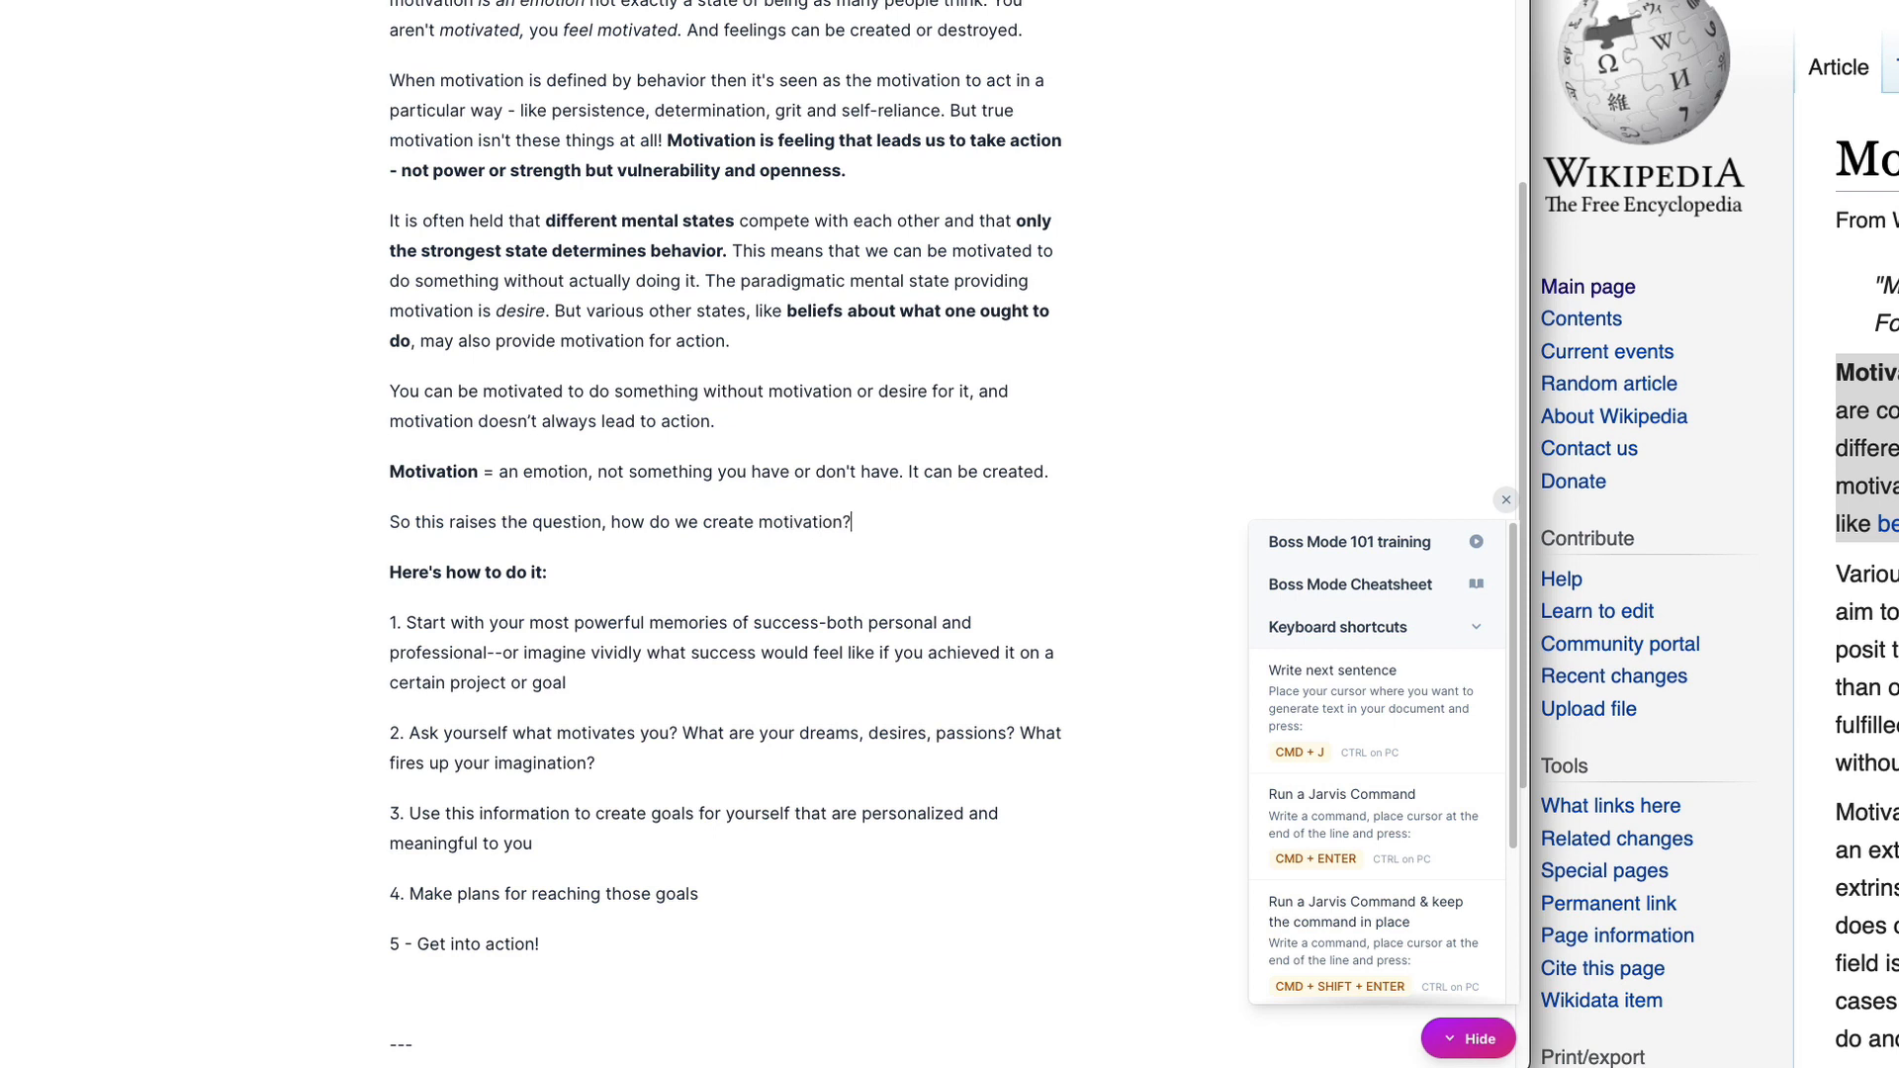
Step: Italicize "It can be created." and format the question about how we create motivation as a level-2 heading
drag(908, 472, 1050, 465)
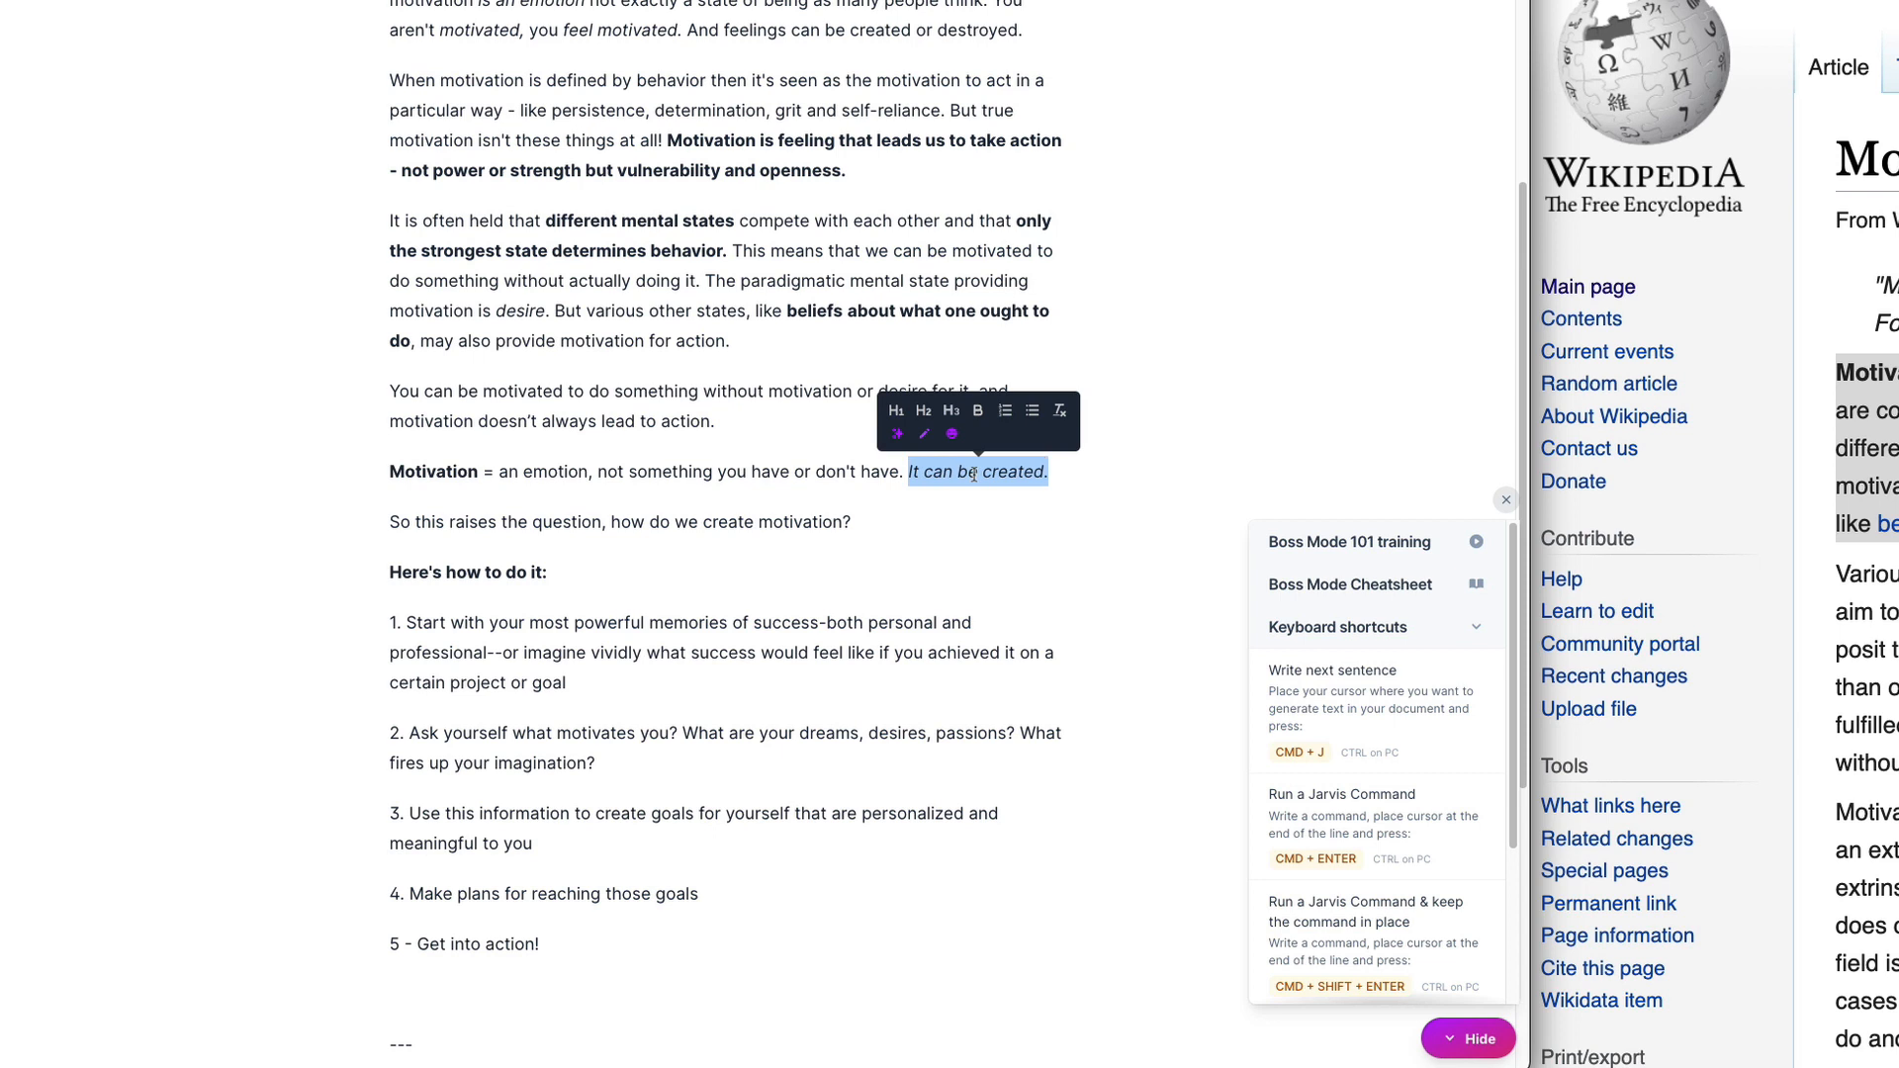
key(ctrl+i)
drag(870, 525, 405, 505)
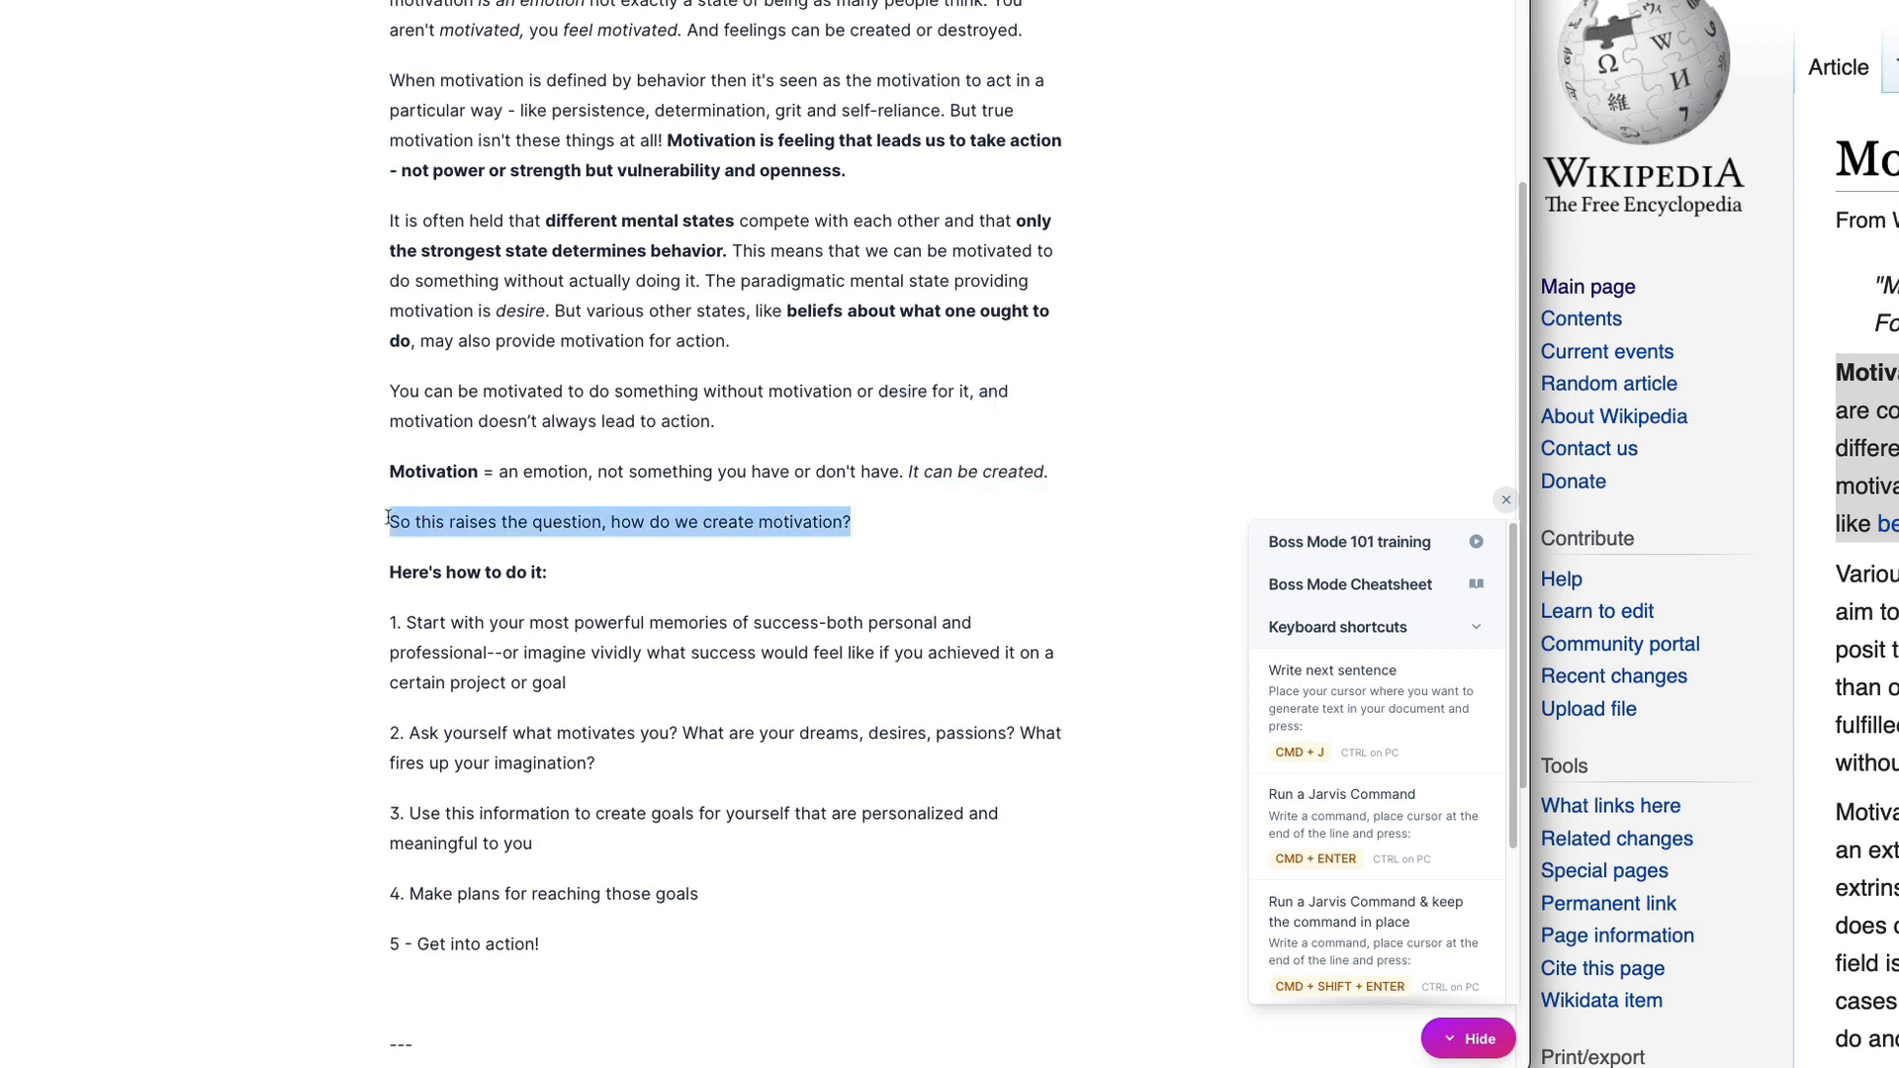
click(564, 465)
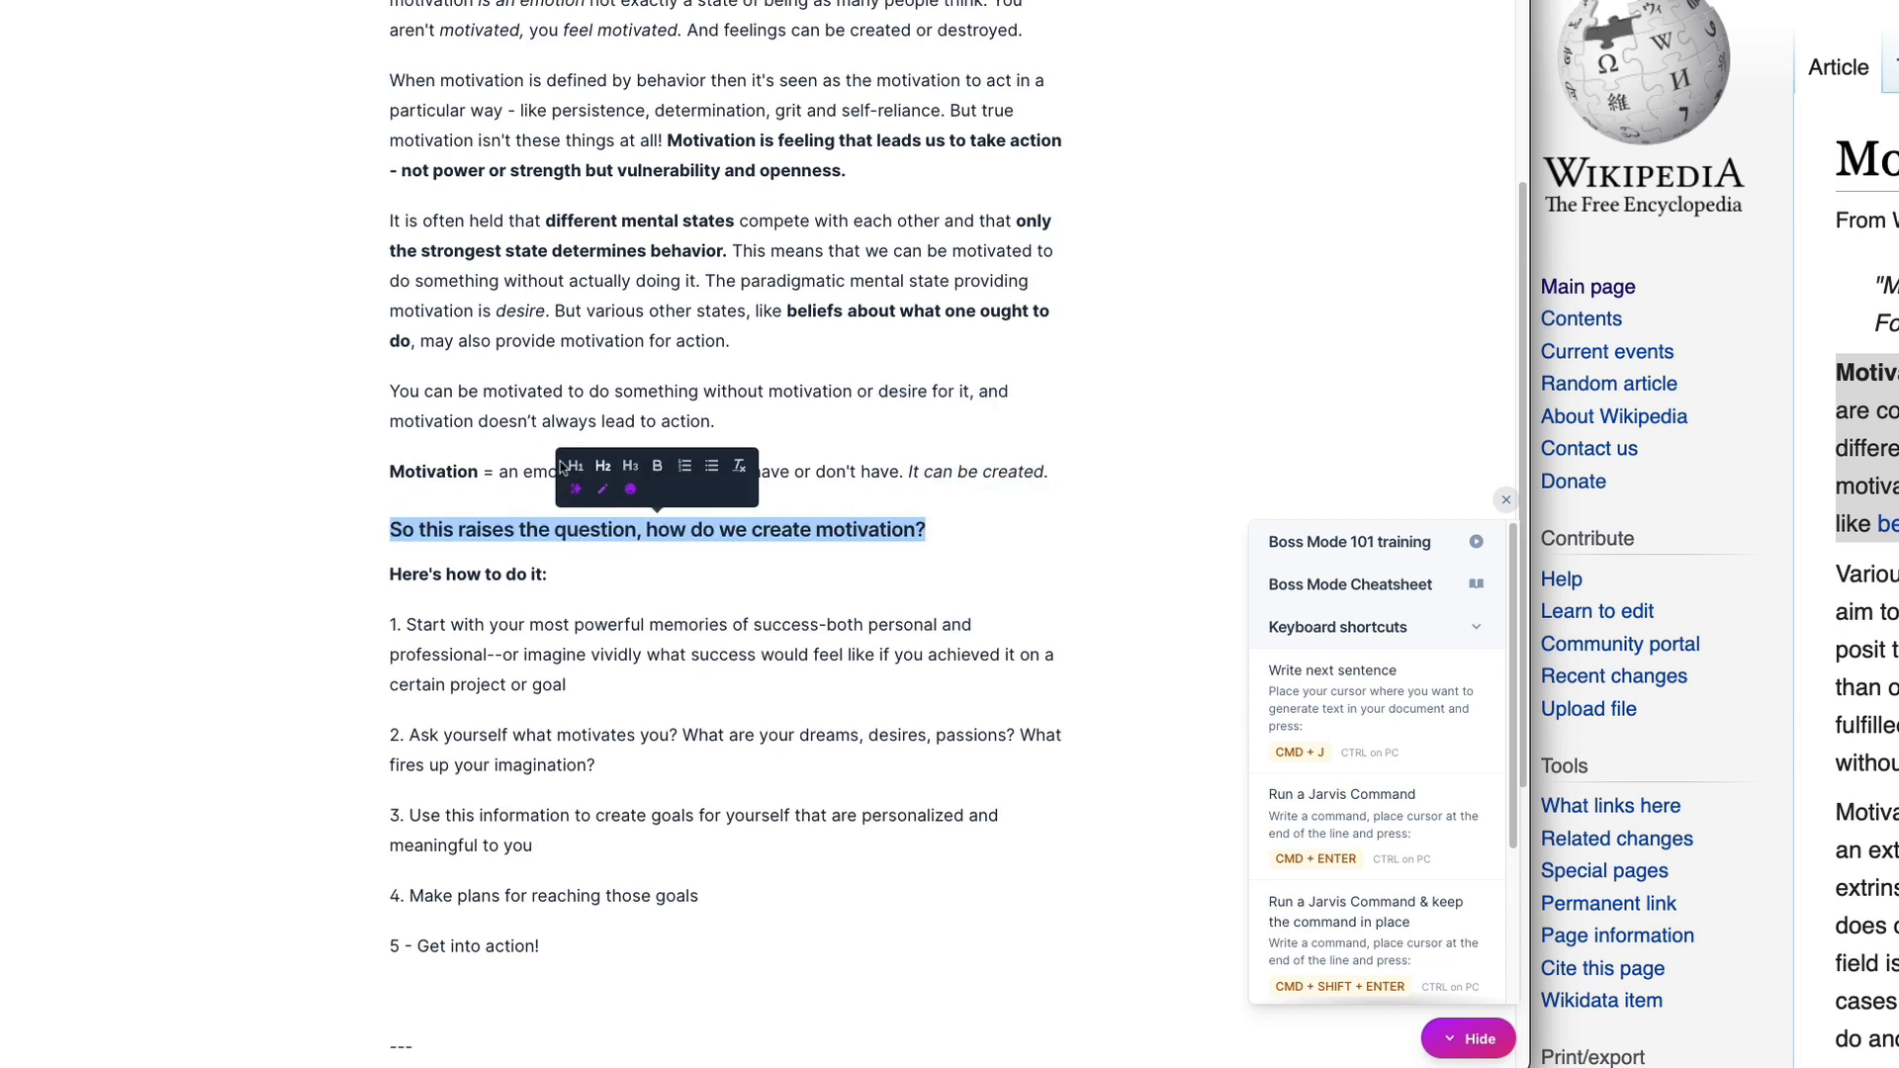
click(601, 596)
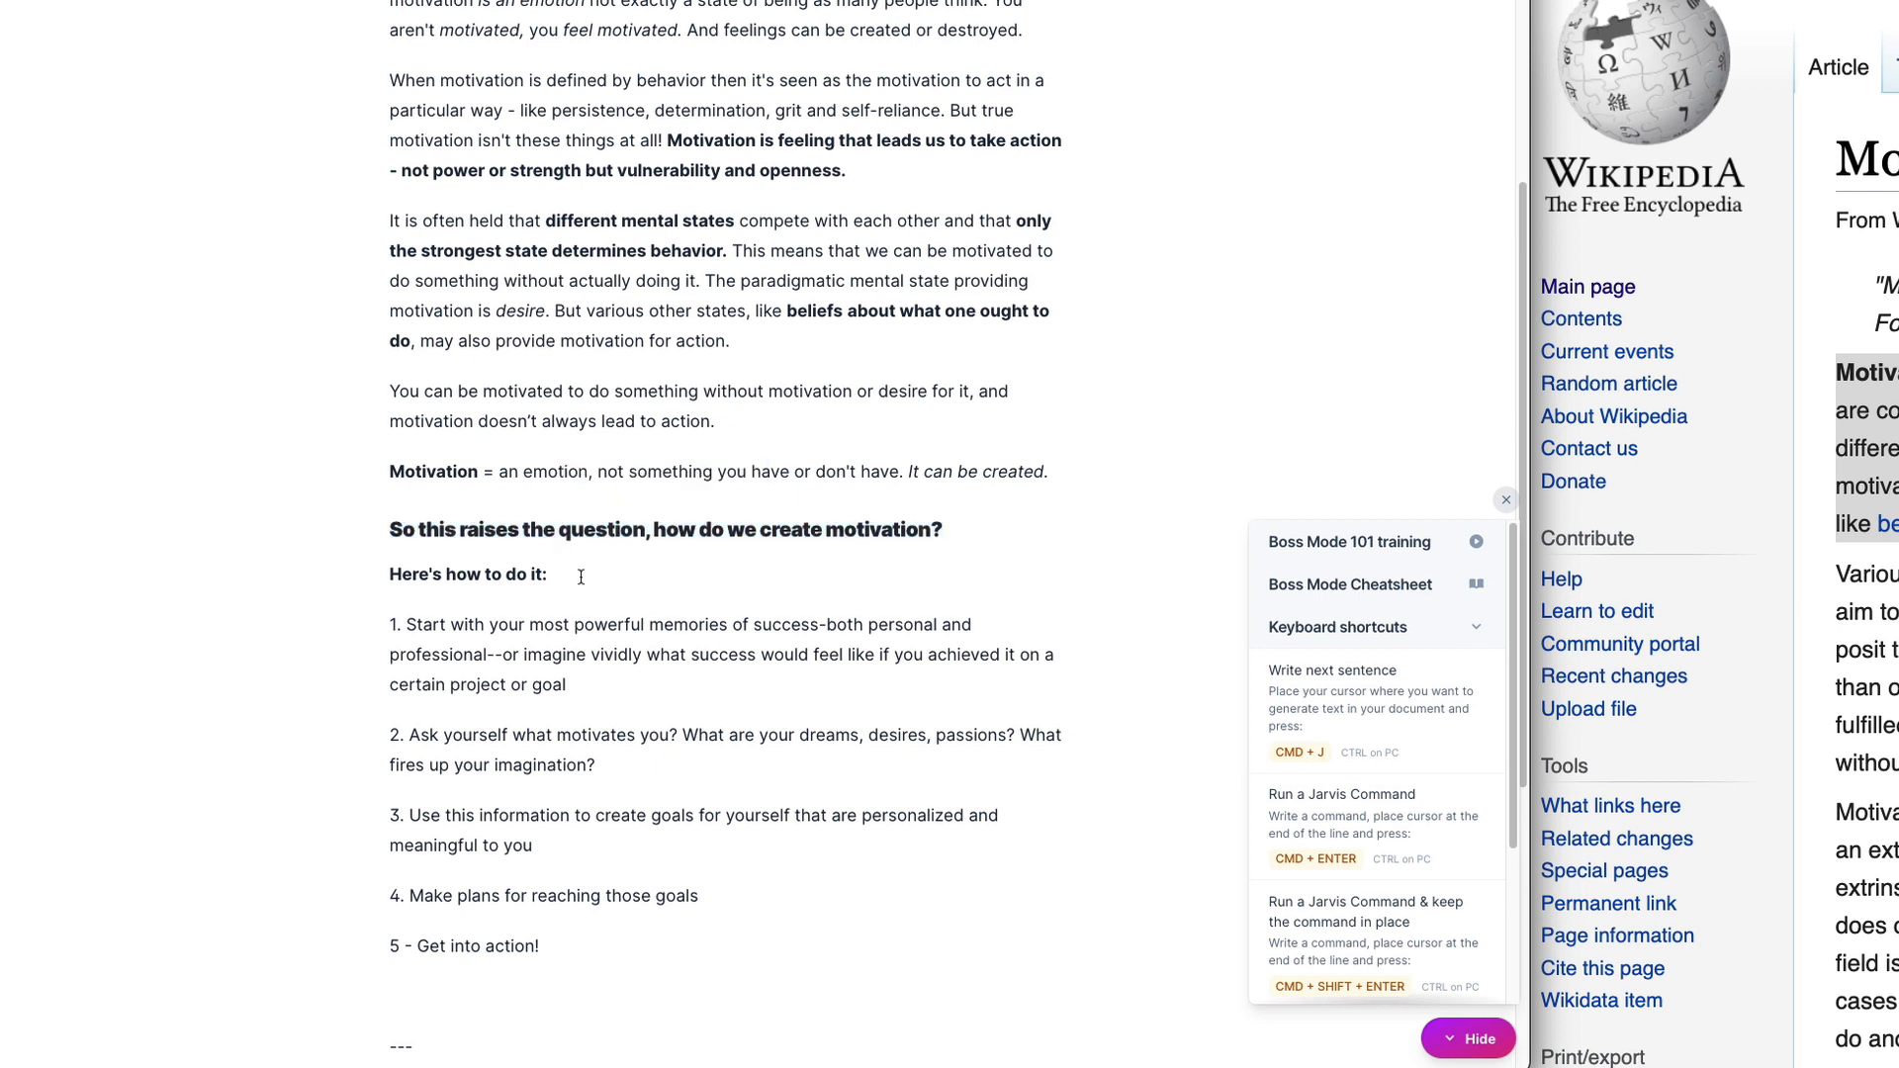
Step: Insert ""Create Emotion" -" before "Start with your most powerful memories" in the first numbered item
drag(398, 624, 633, 957)
click(633, 957)
scroll(601, 409, down, 2)
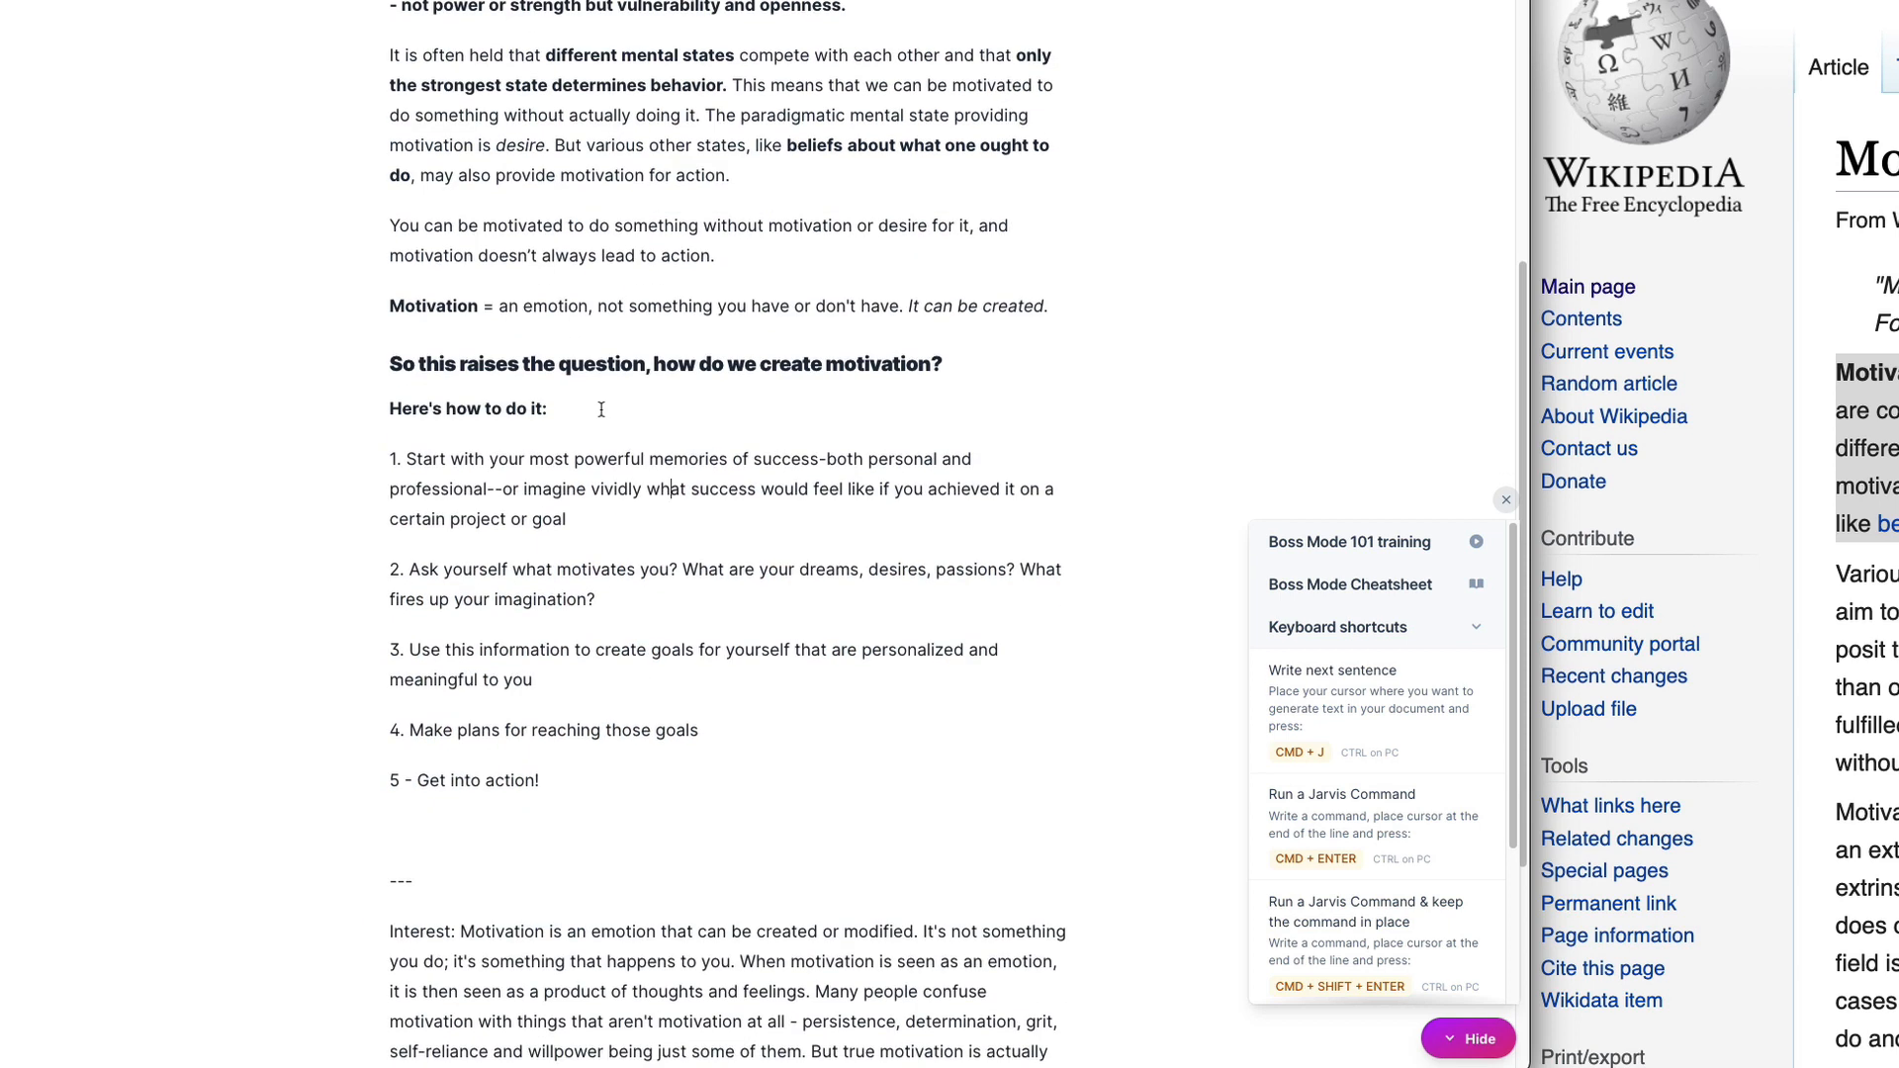
drag(410, 457, 615, 525)
click(407, 460)
text(M)
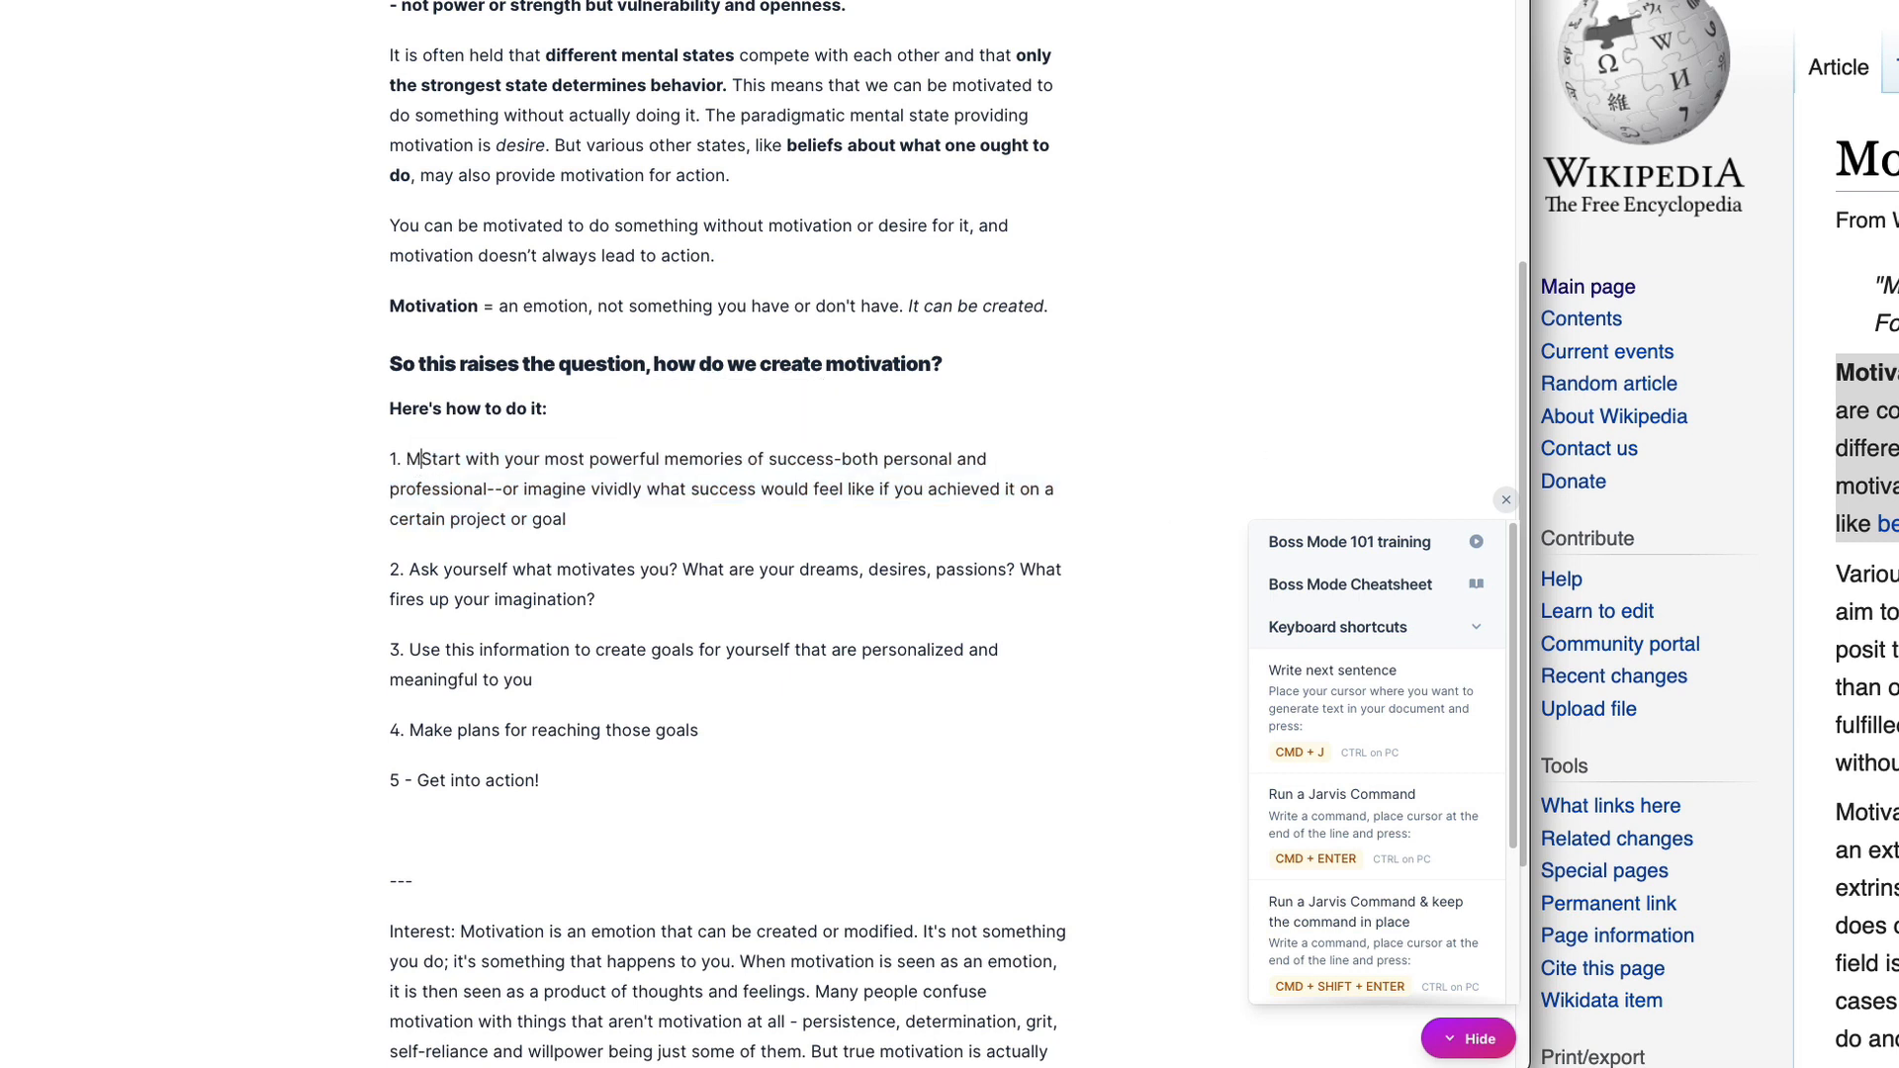
key(BackSpace)
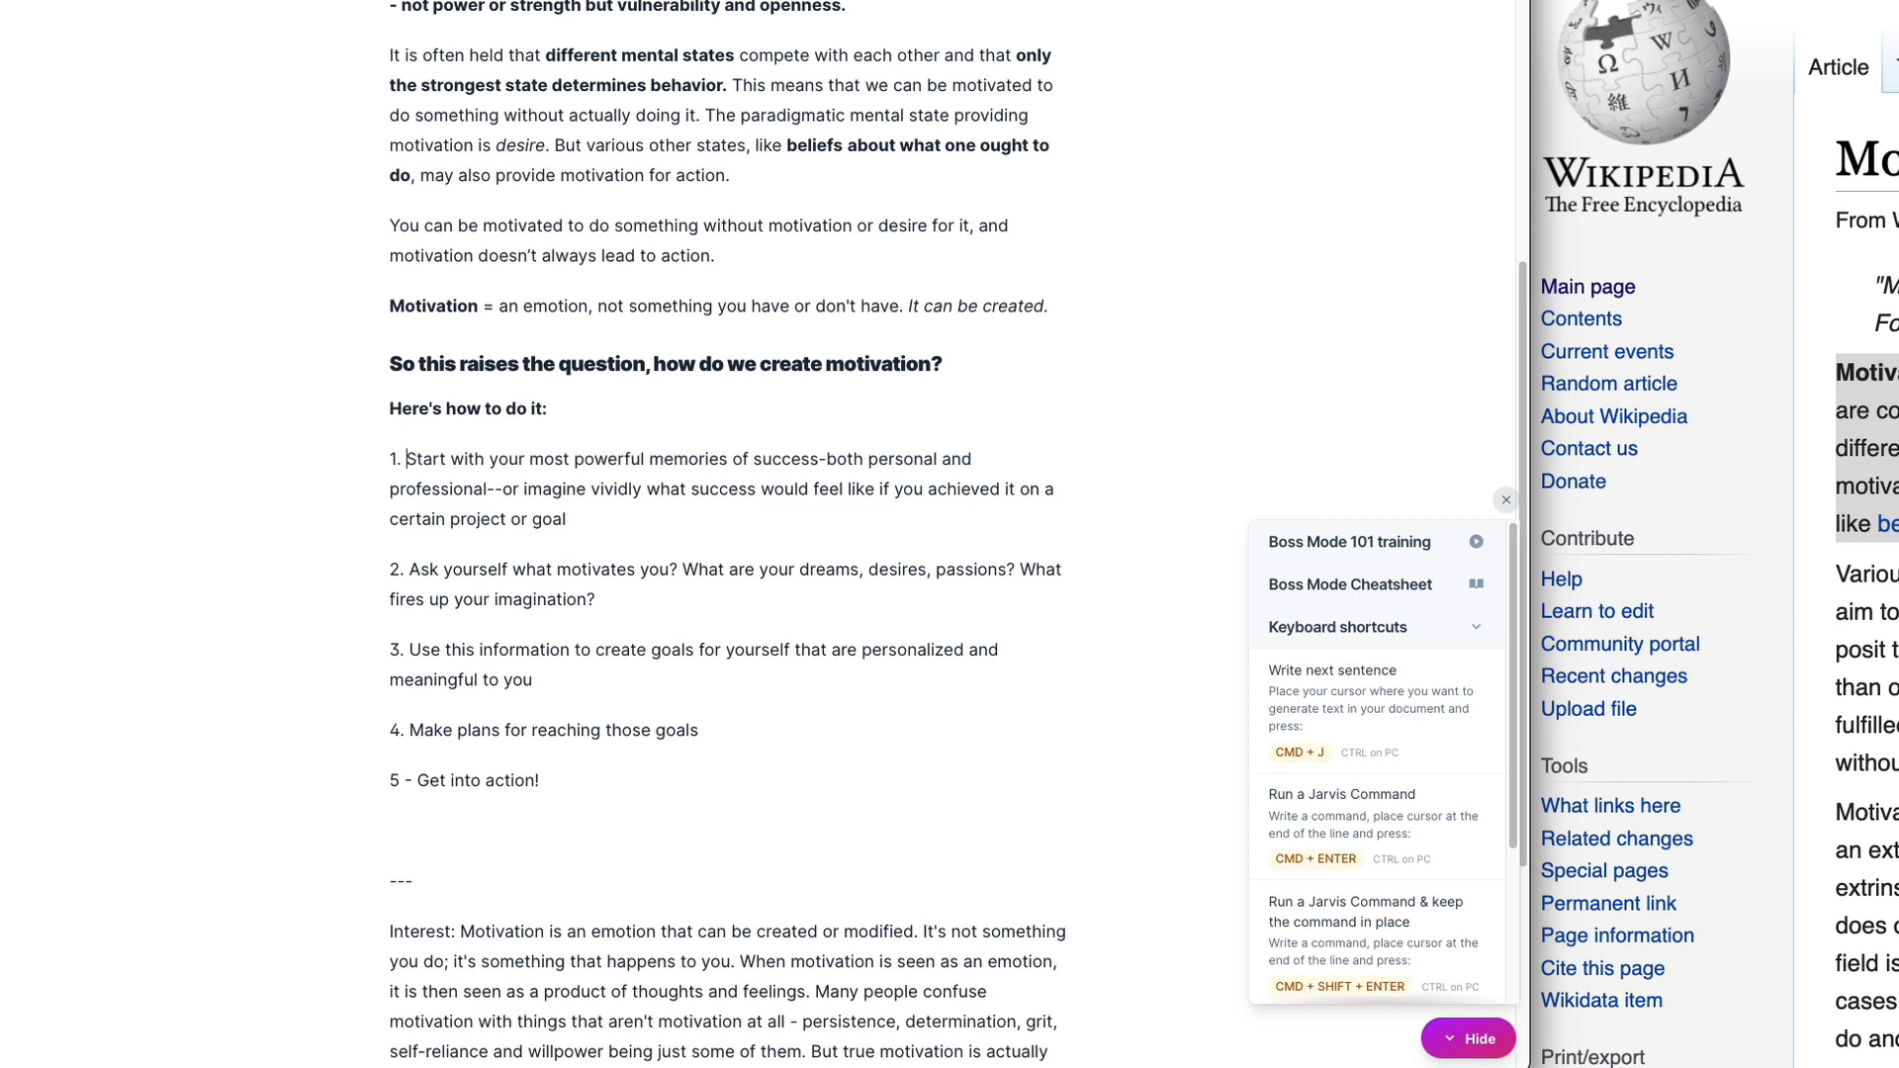
text("Create Emotion" -)
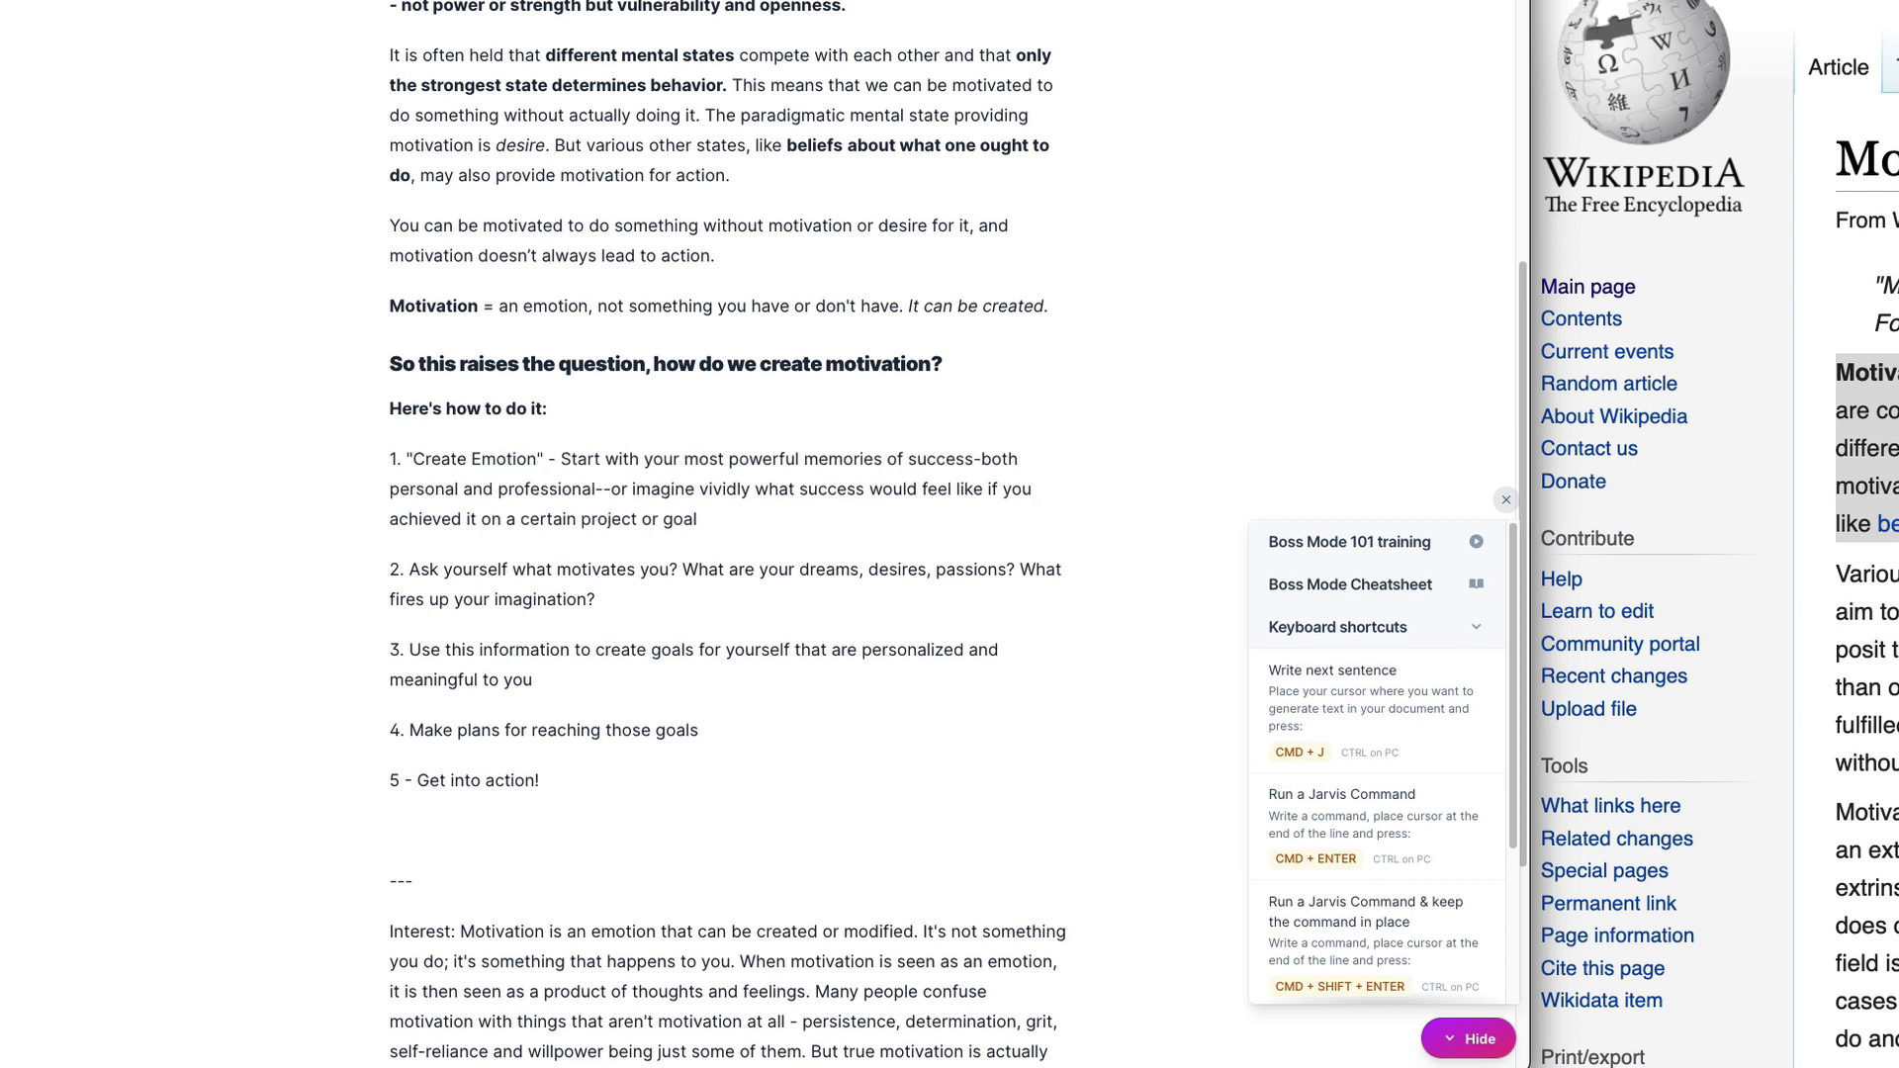
Step: Replace the "1." numbering of the first item with "Step 1:" and make that label bold
click(390, 463)
text(Step)
key(Delete)
text(1)
key(BackSpace)
text(1)
key(Delete)
text(:)
key(BackSpace)
drag(450, 459, 334, 469)
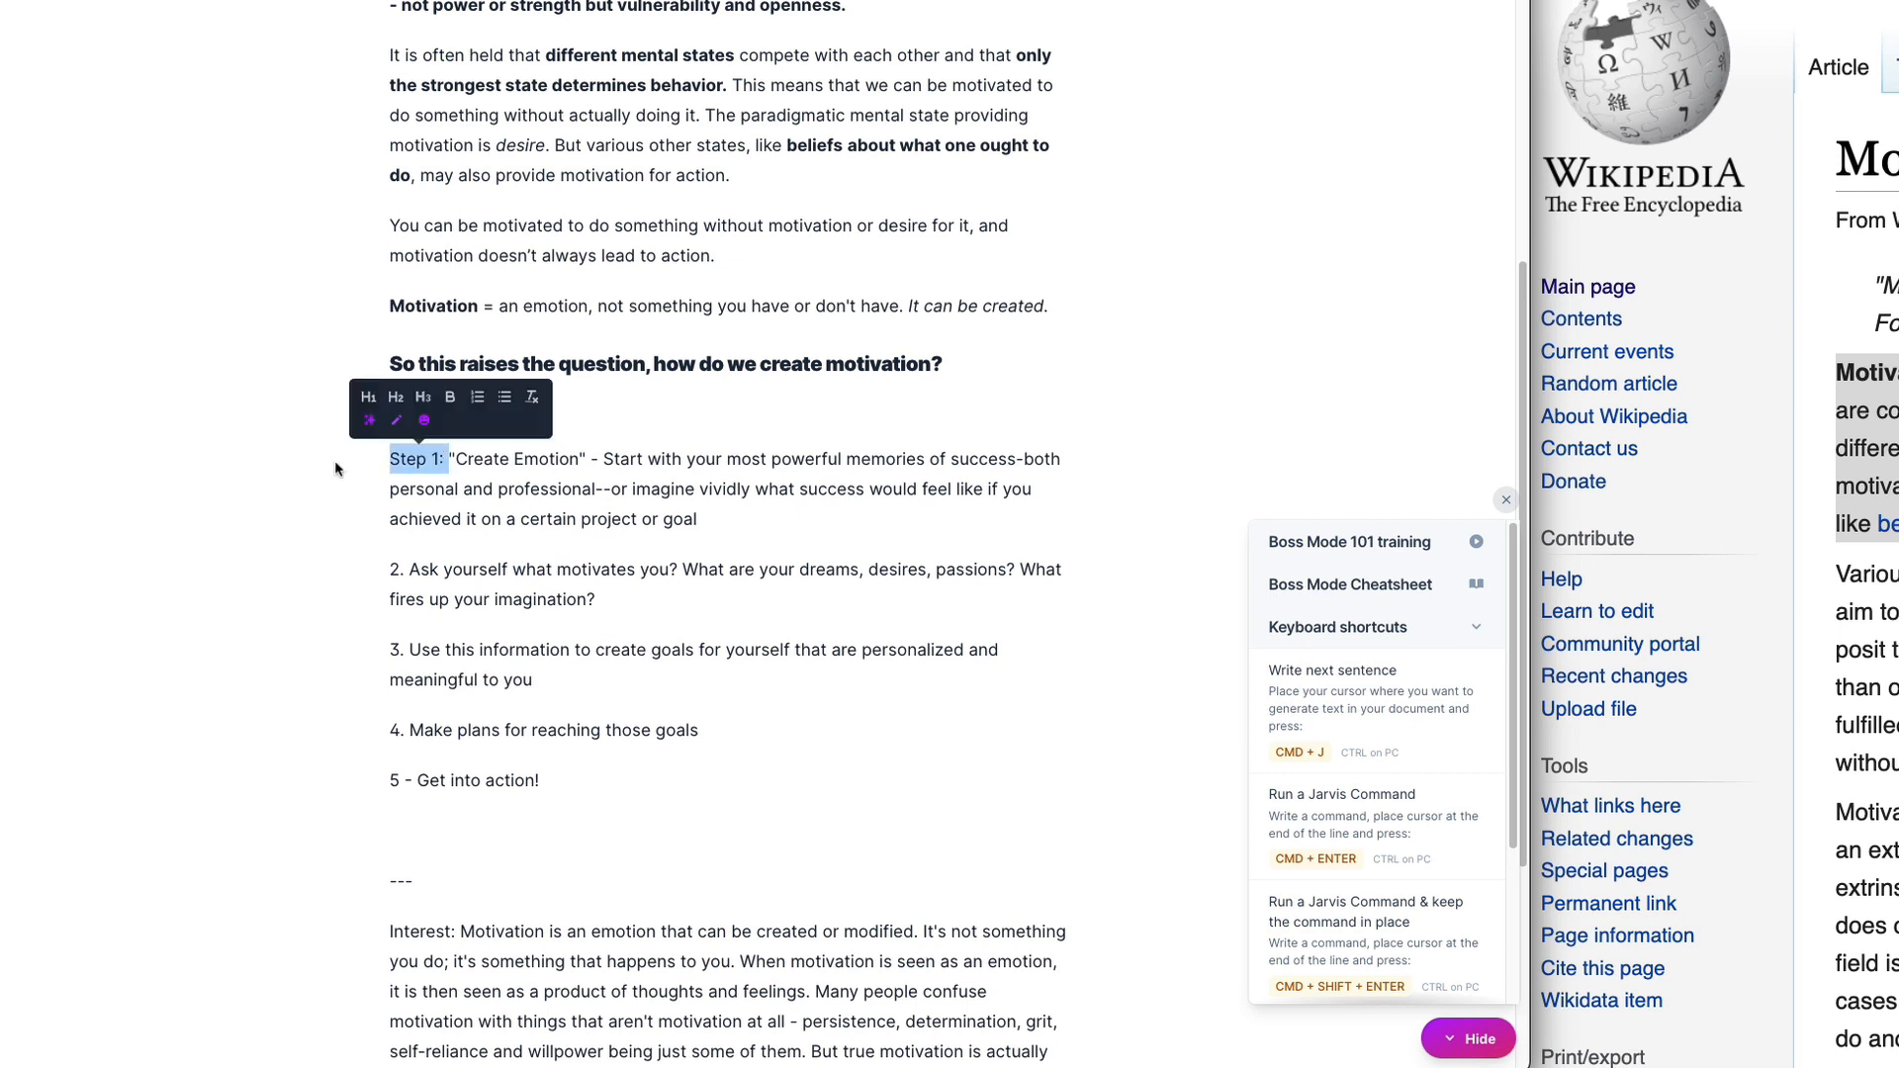
key(ctrl+b)
click(542, 451)
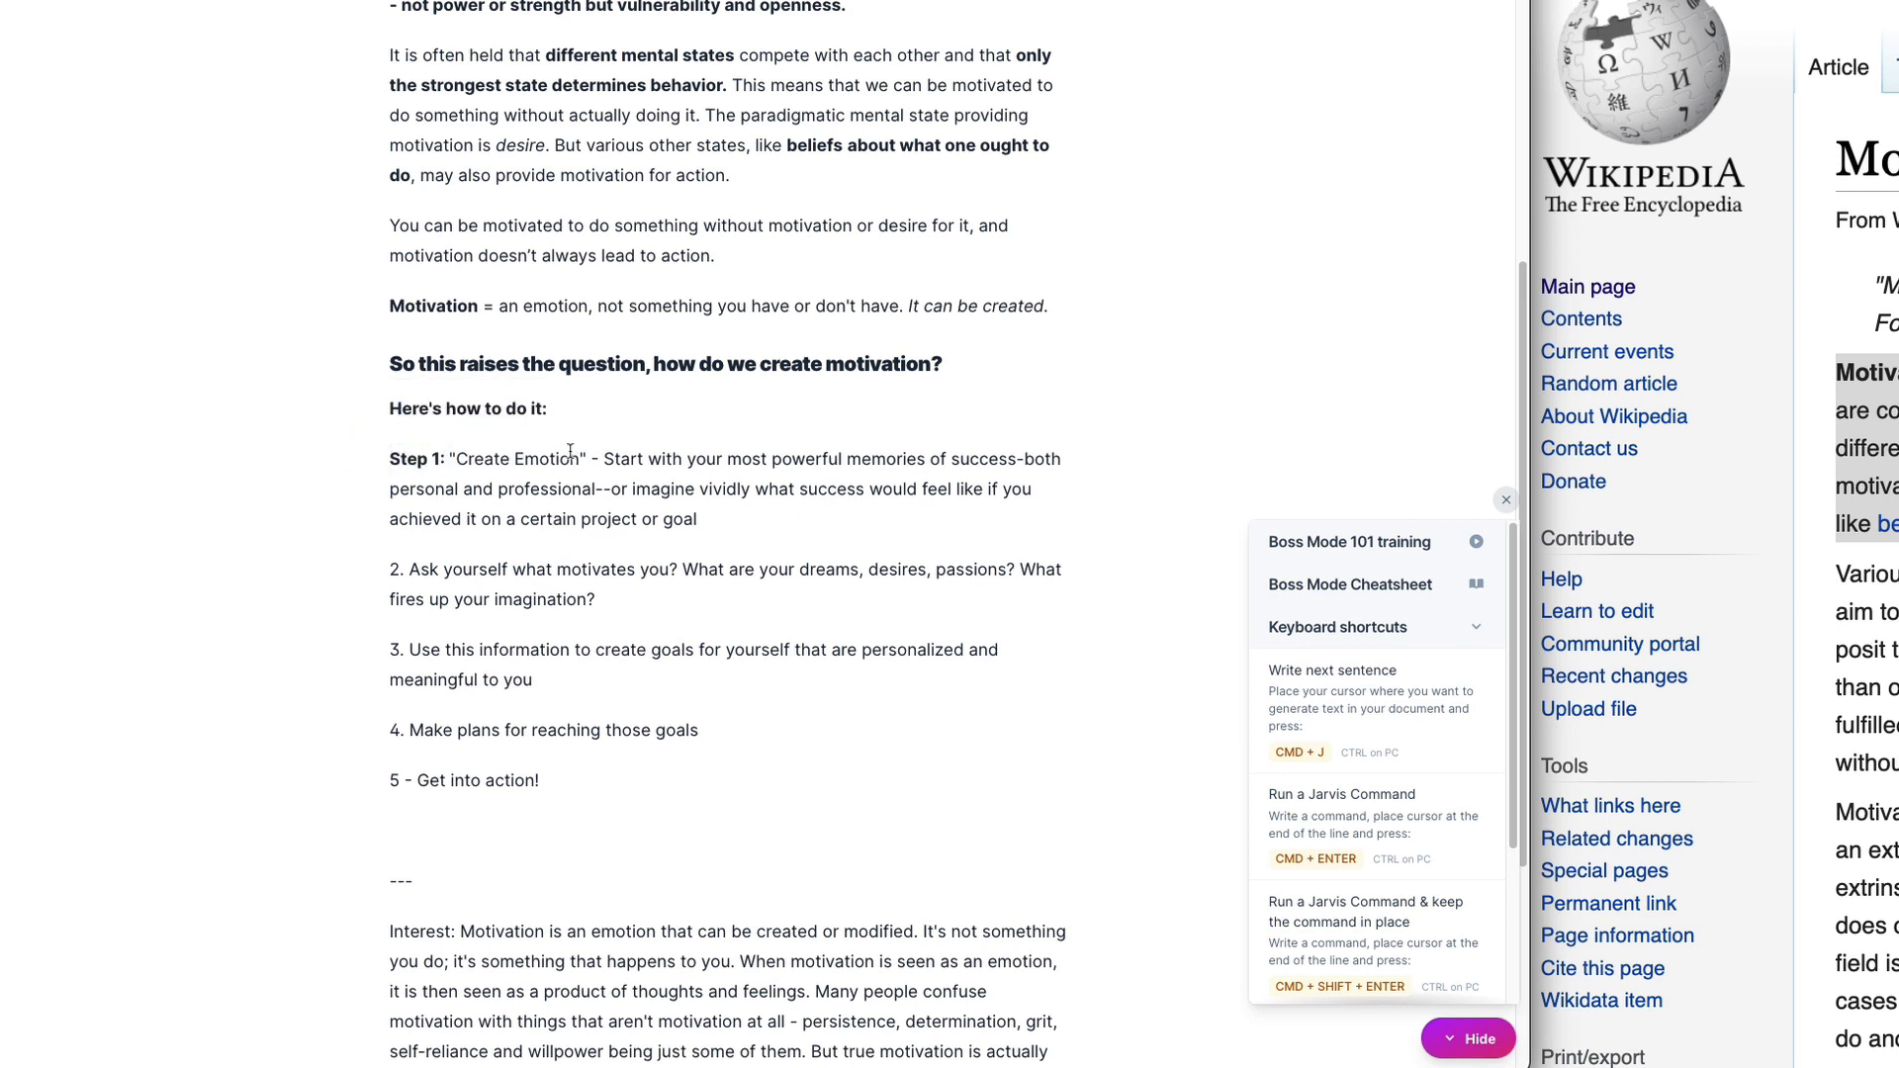
Step: Expand the quoted title in Step 1 to "Meditate to Create The Emotion"
click(516, 461)
text(The)
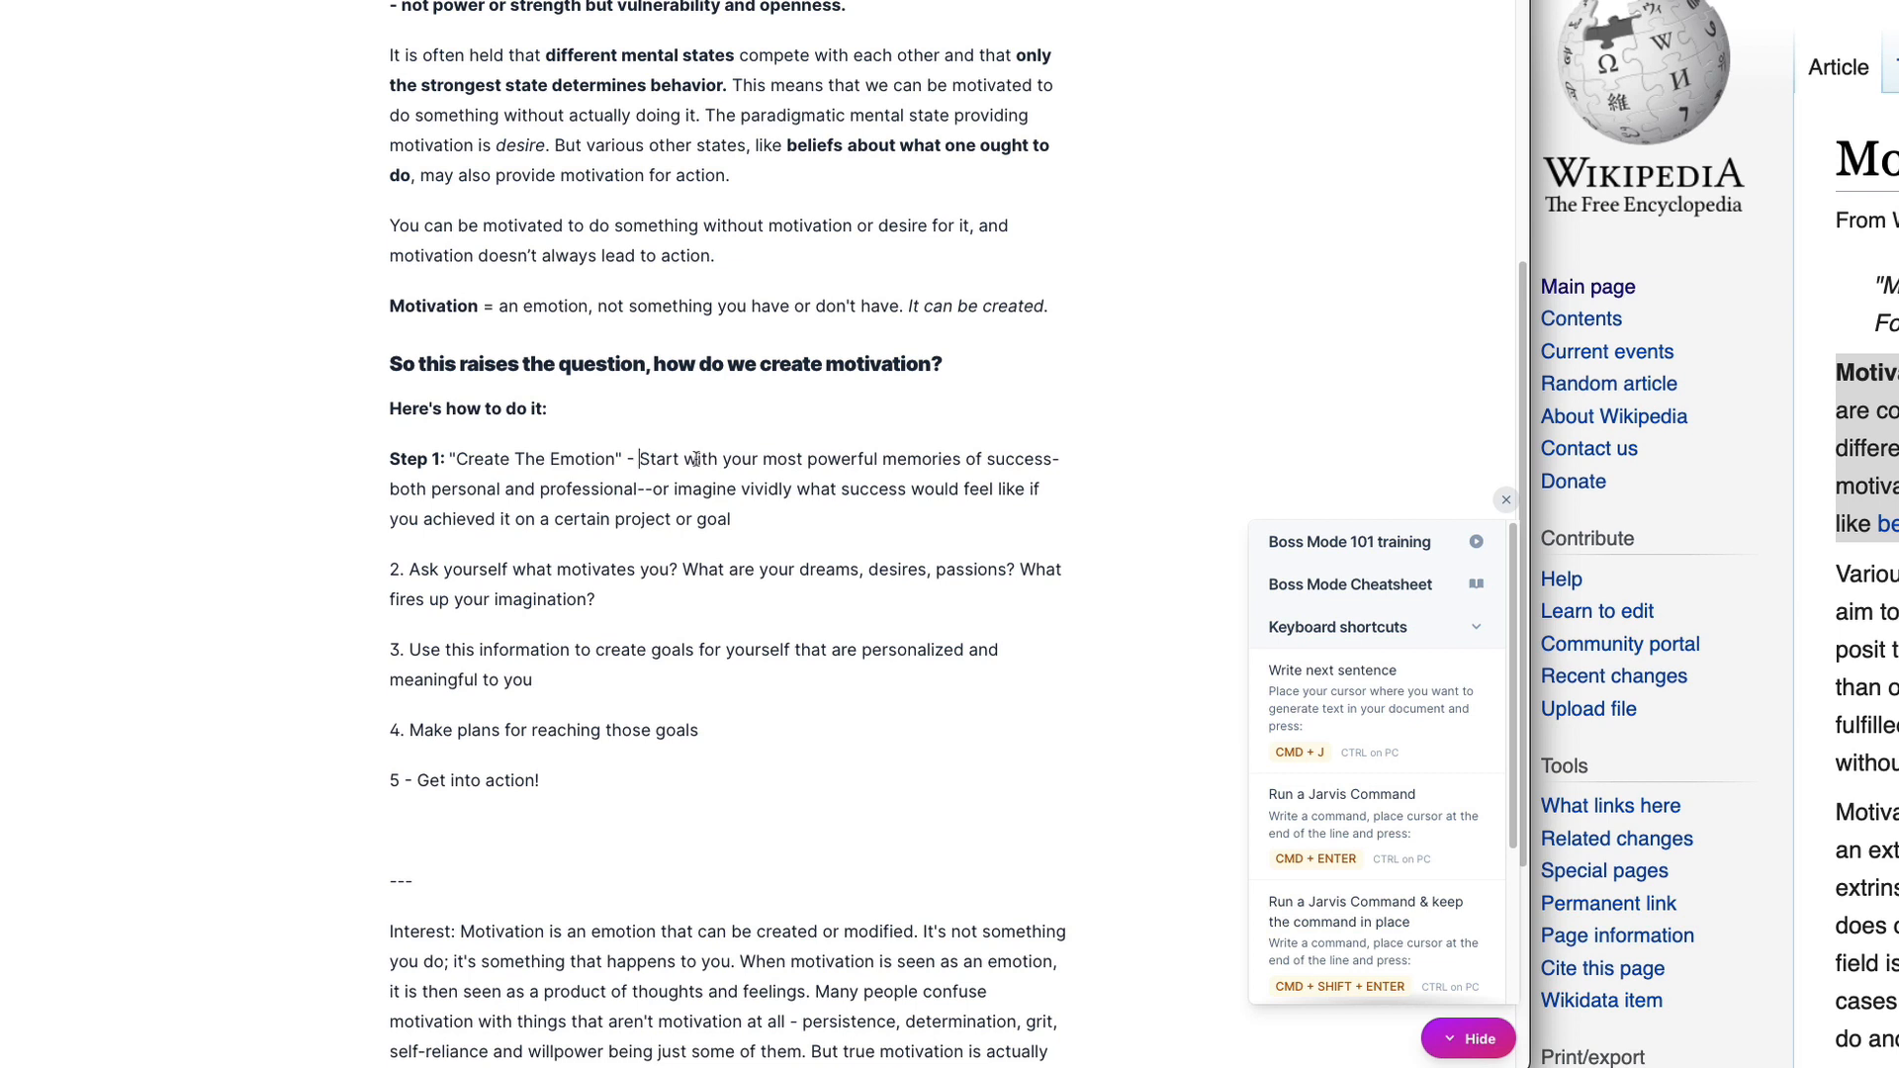
click(456, 458)
text(Medi)
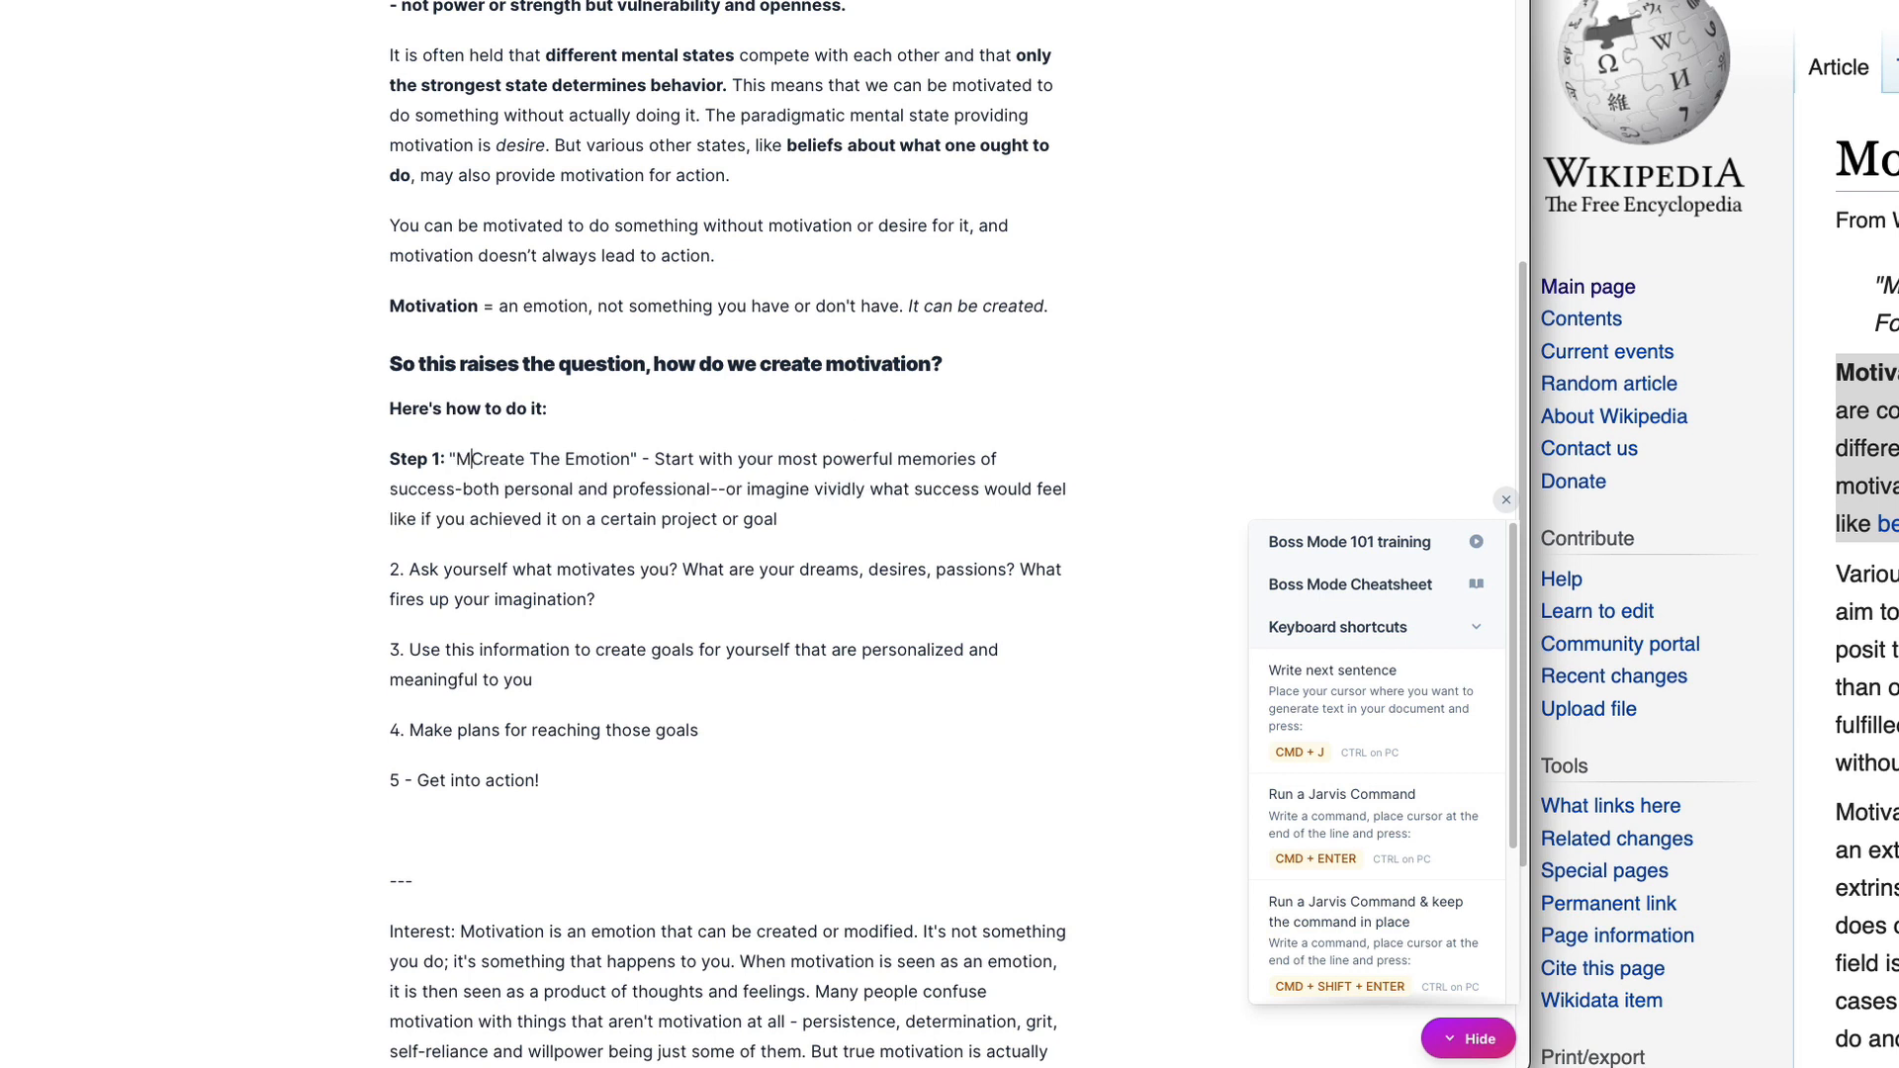
text(tate to)
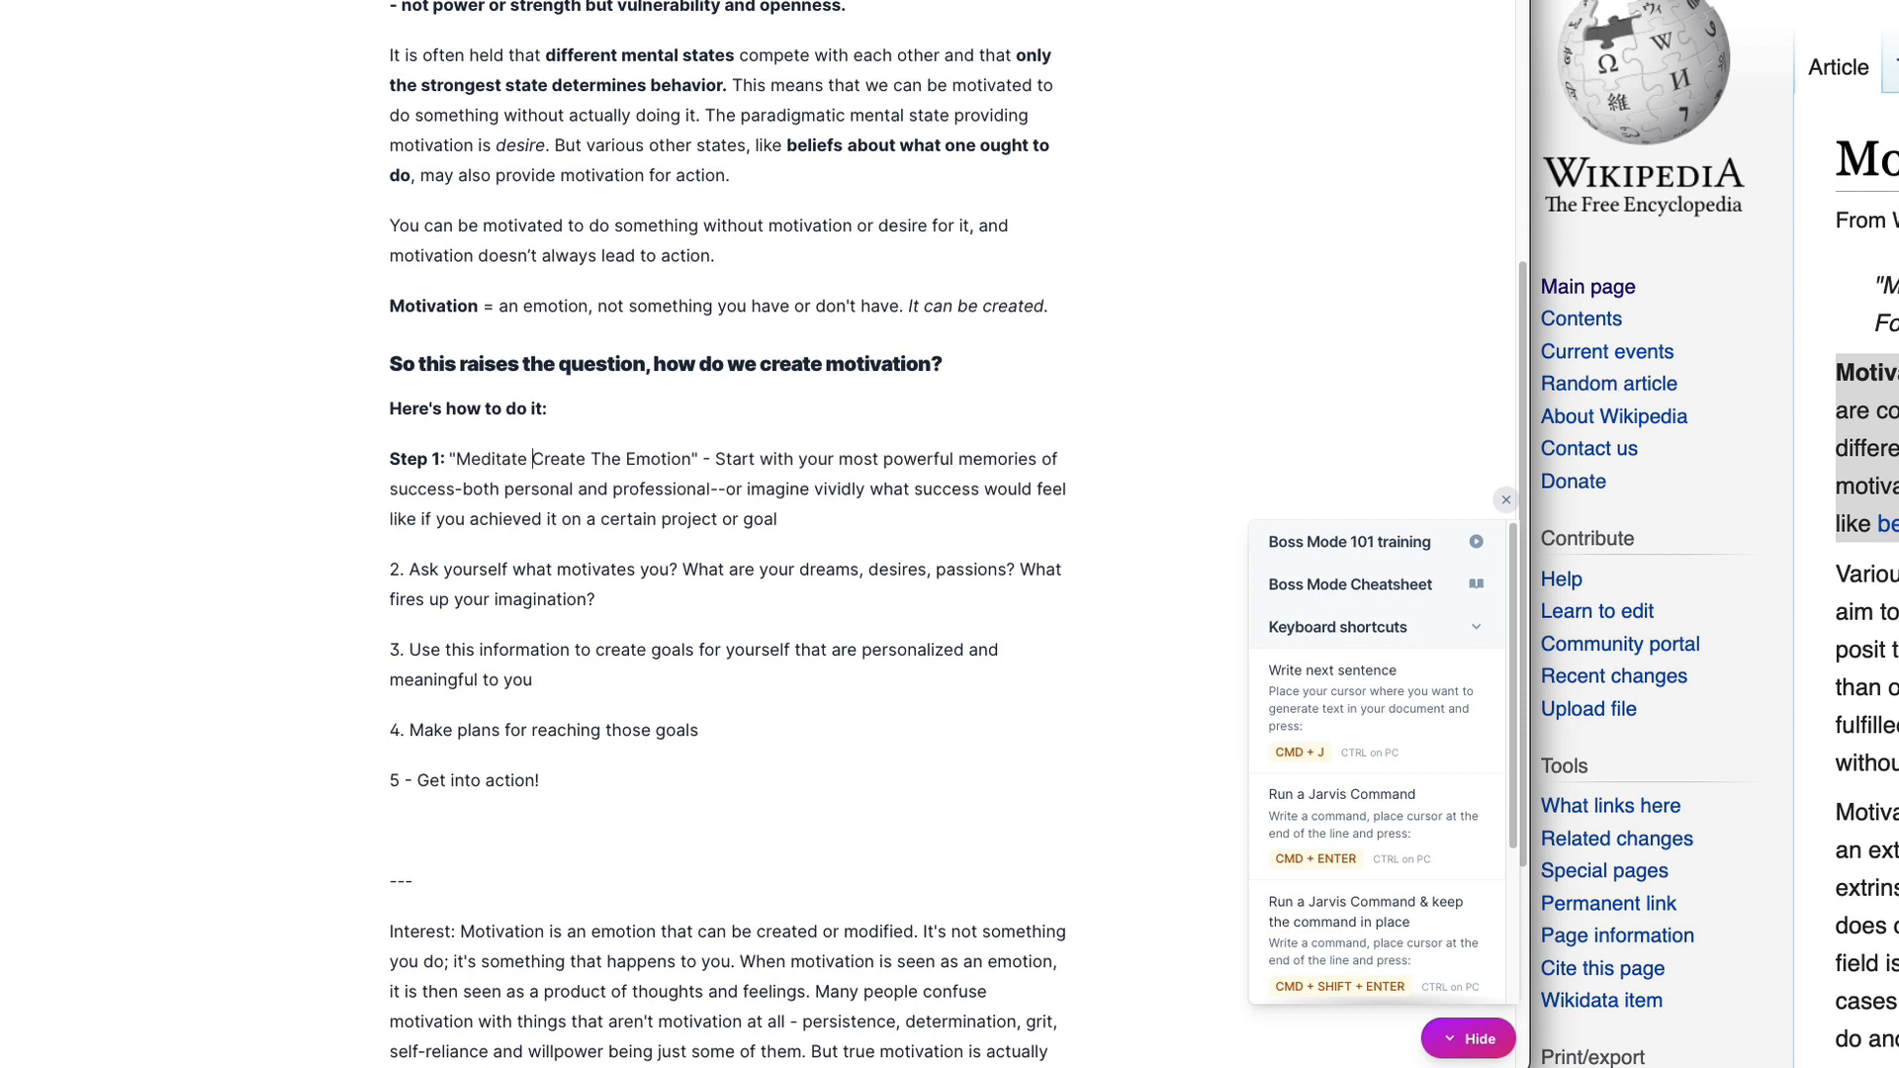
click(737, 459)
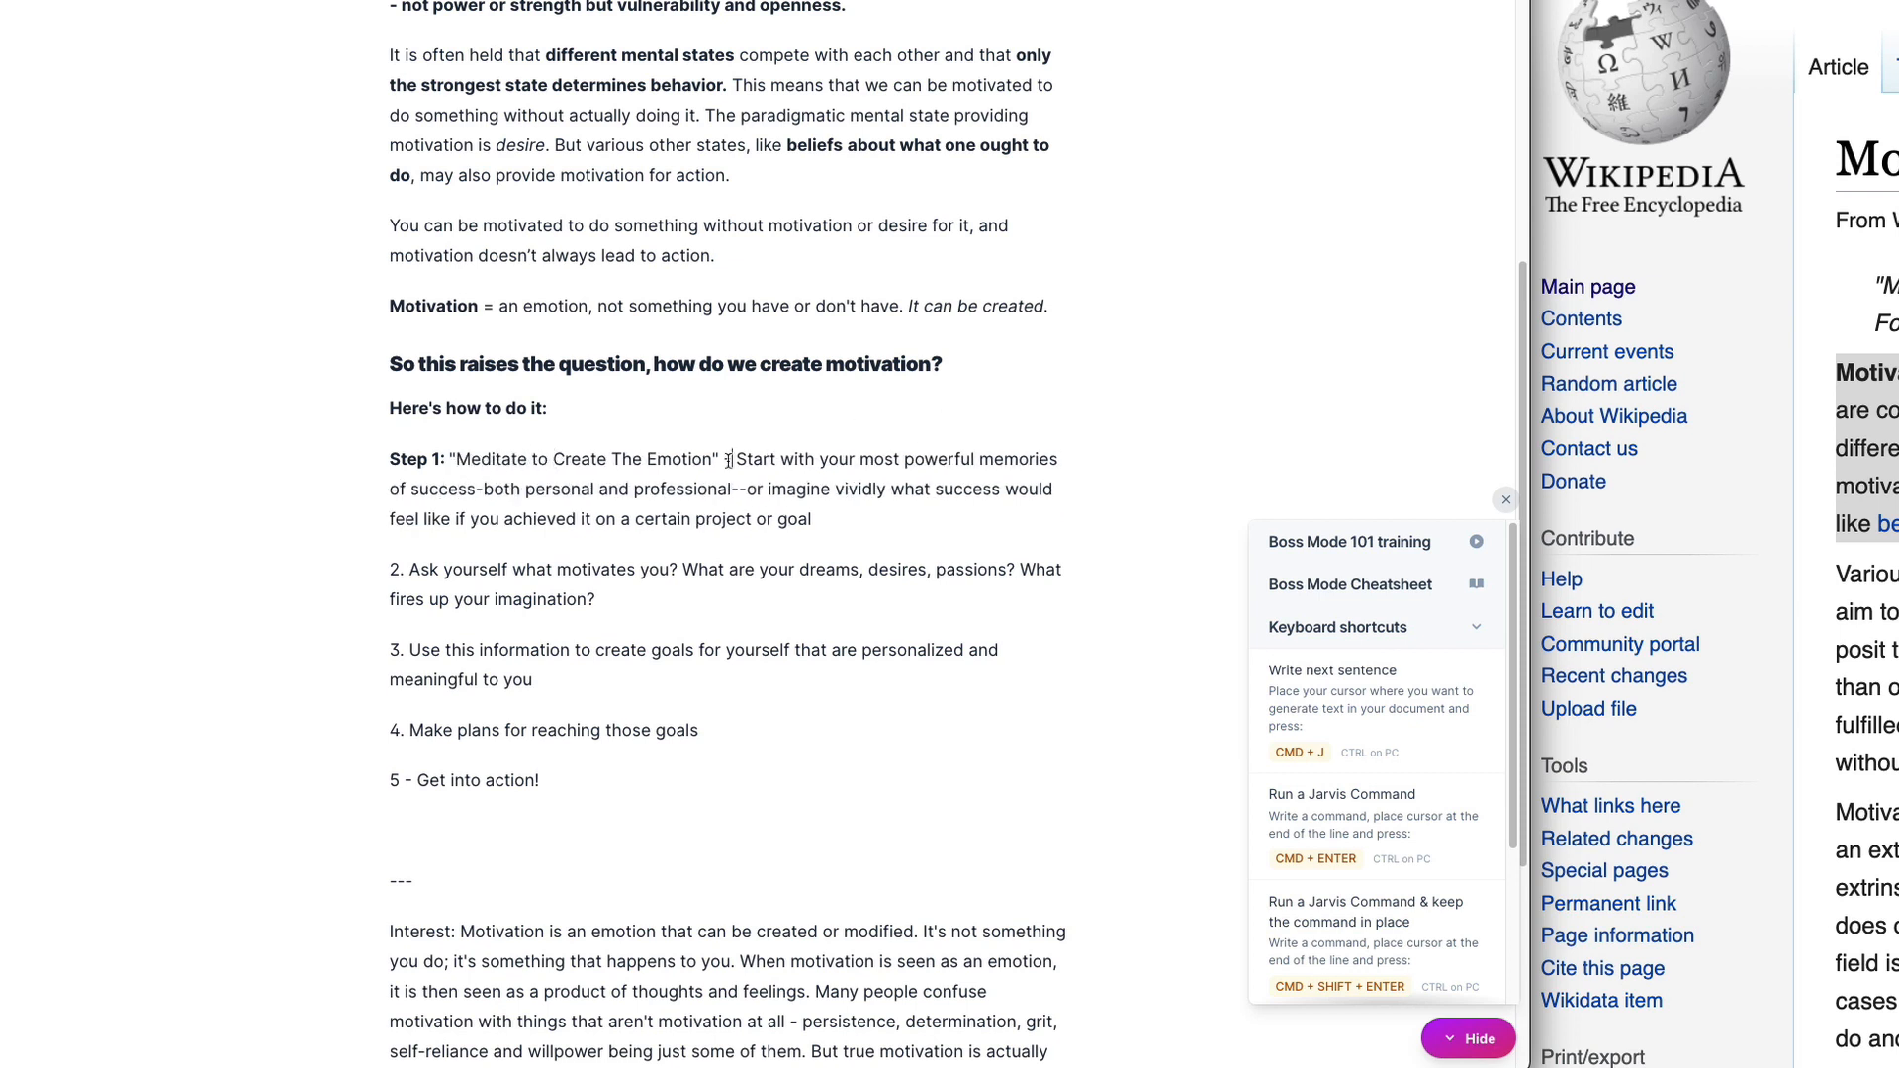
drag(737, 459, 734, 489)
click(734, 489)
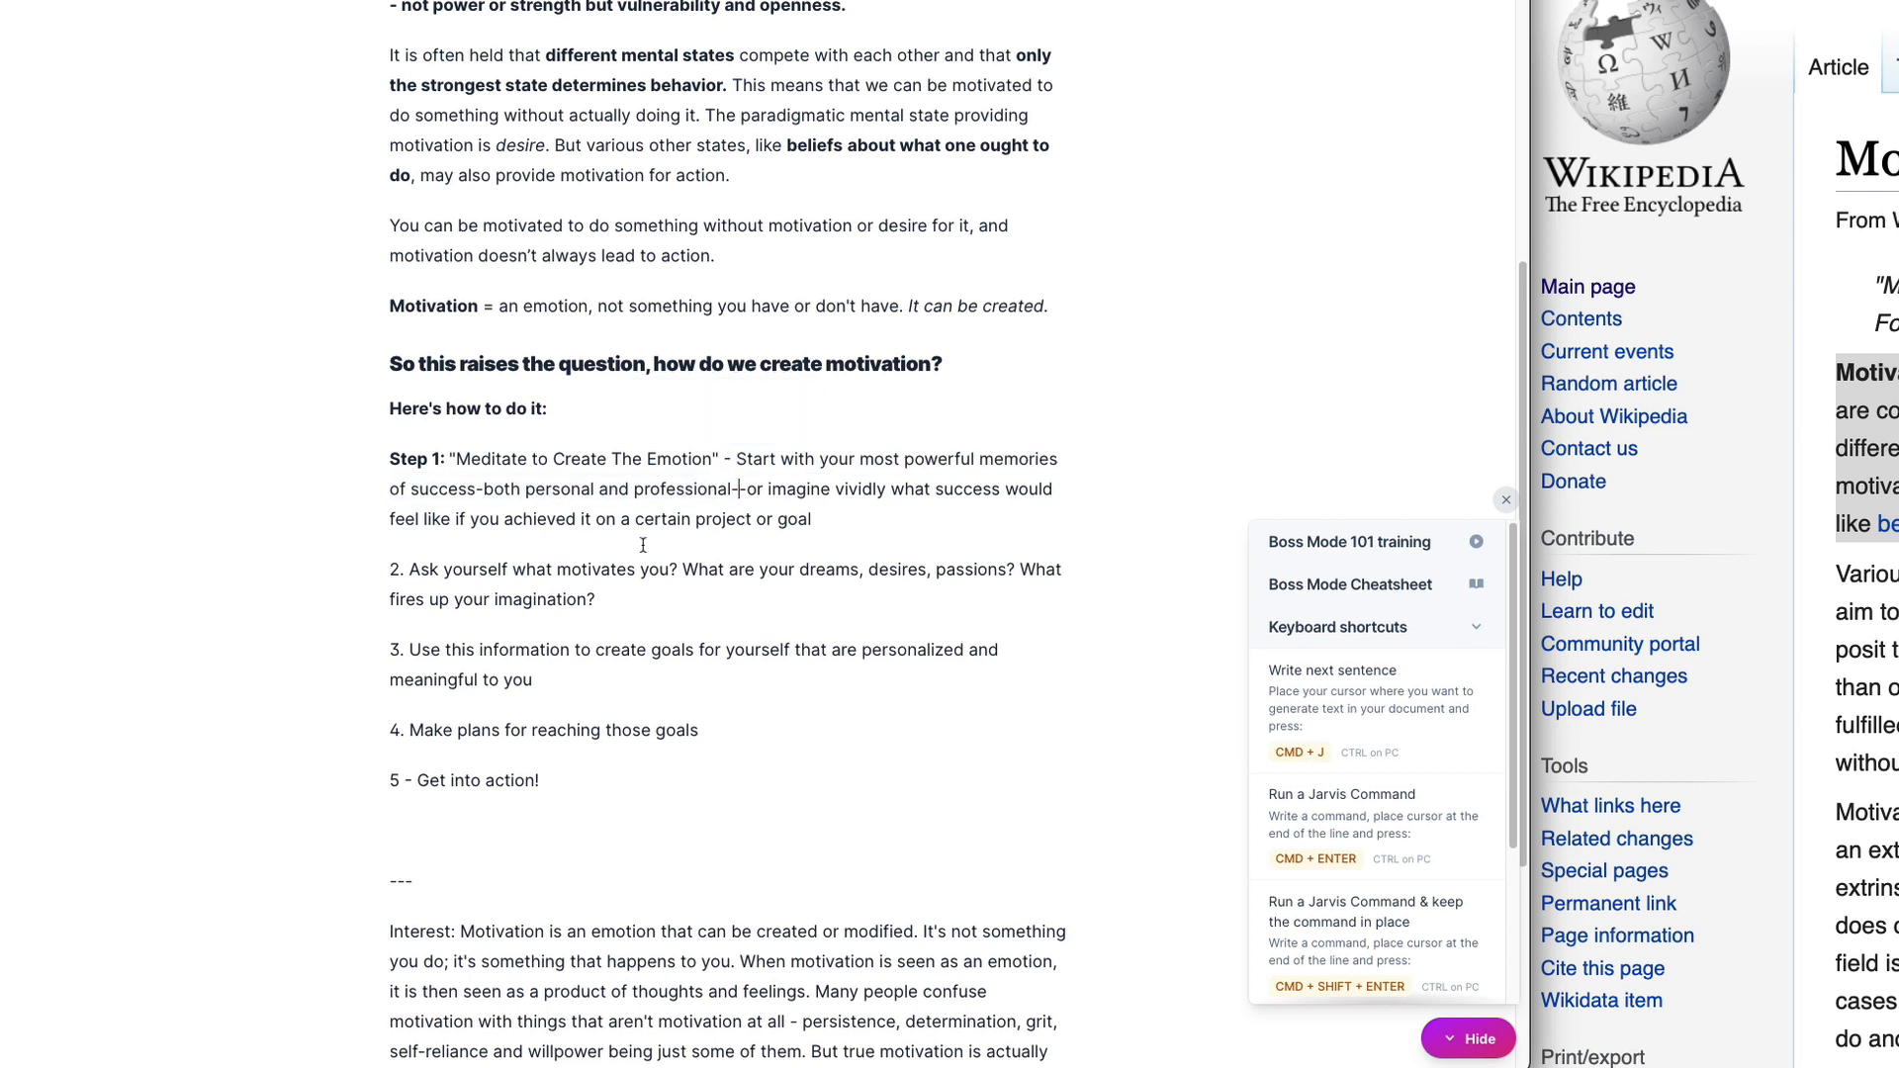
Step: Replace the "2." numbering with "Step 2:" followed by the title "Engage With Yourself" in quotation marks
click(410, 572)
double_click(396, 572)
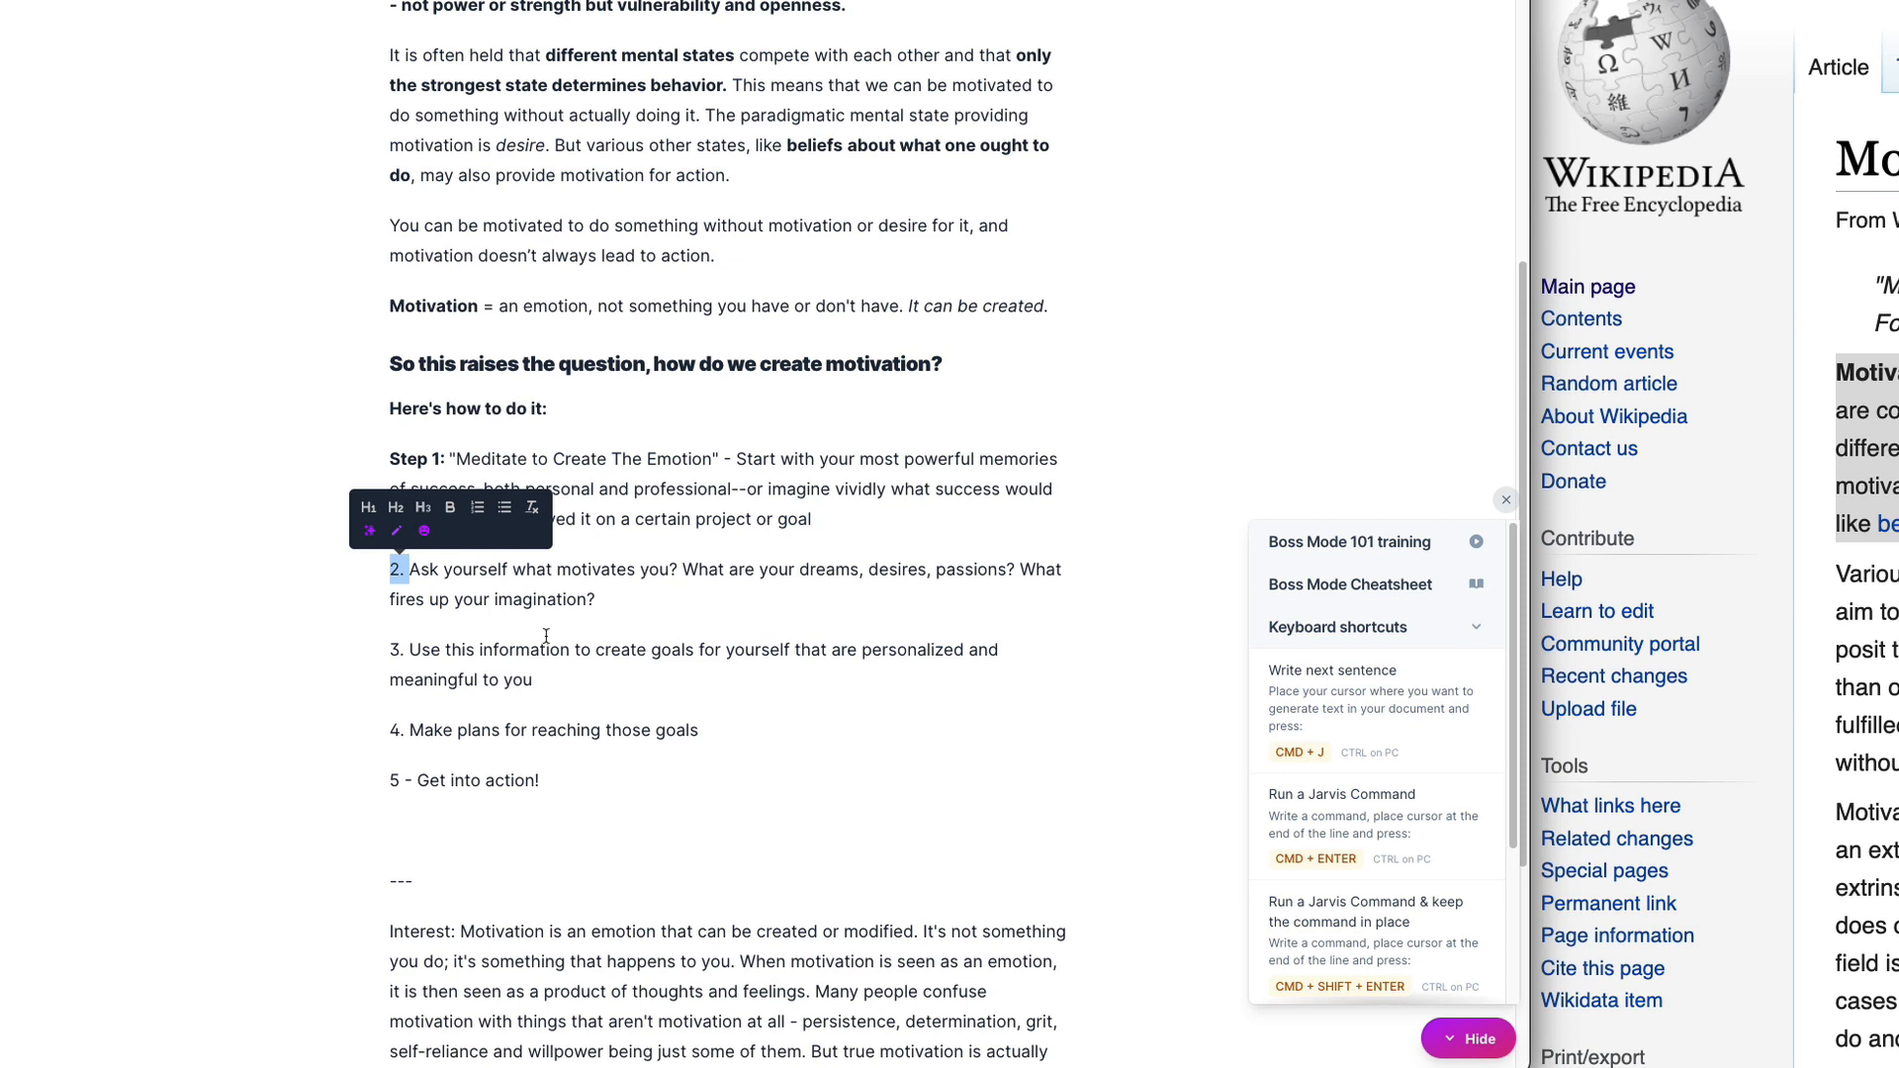
text(Step 2: ")
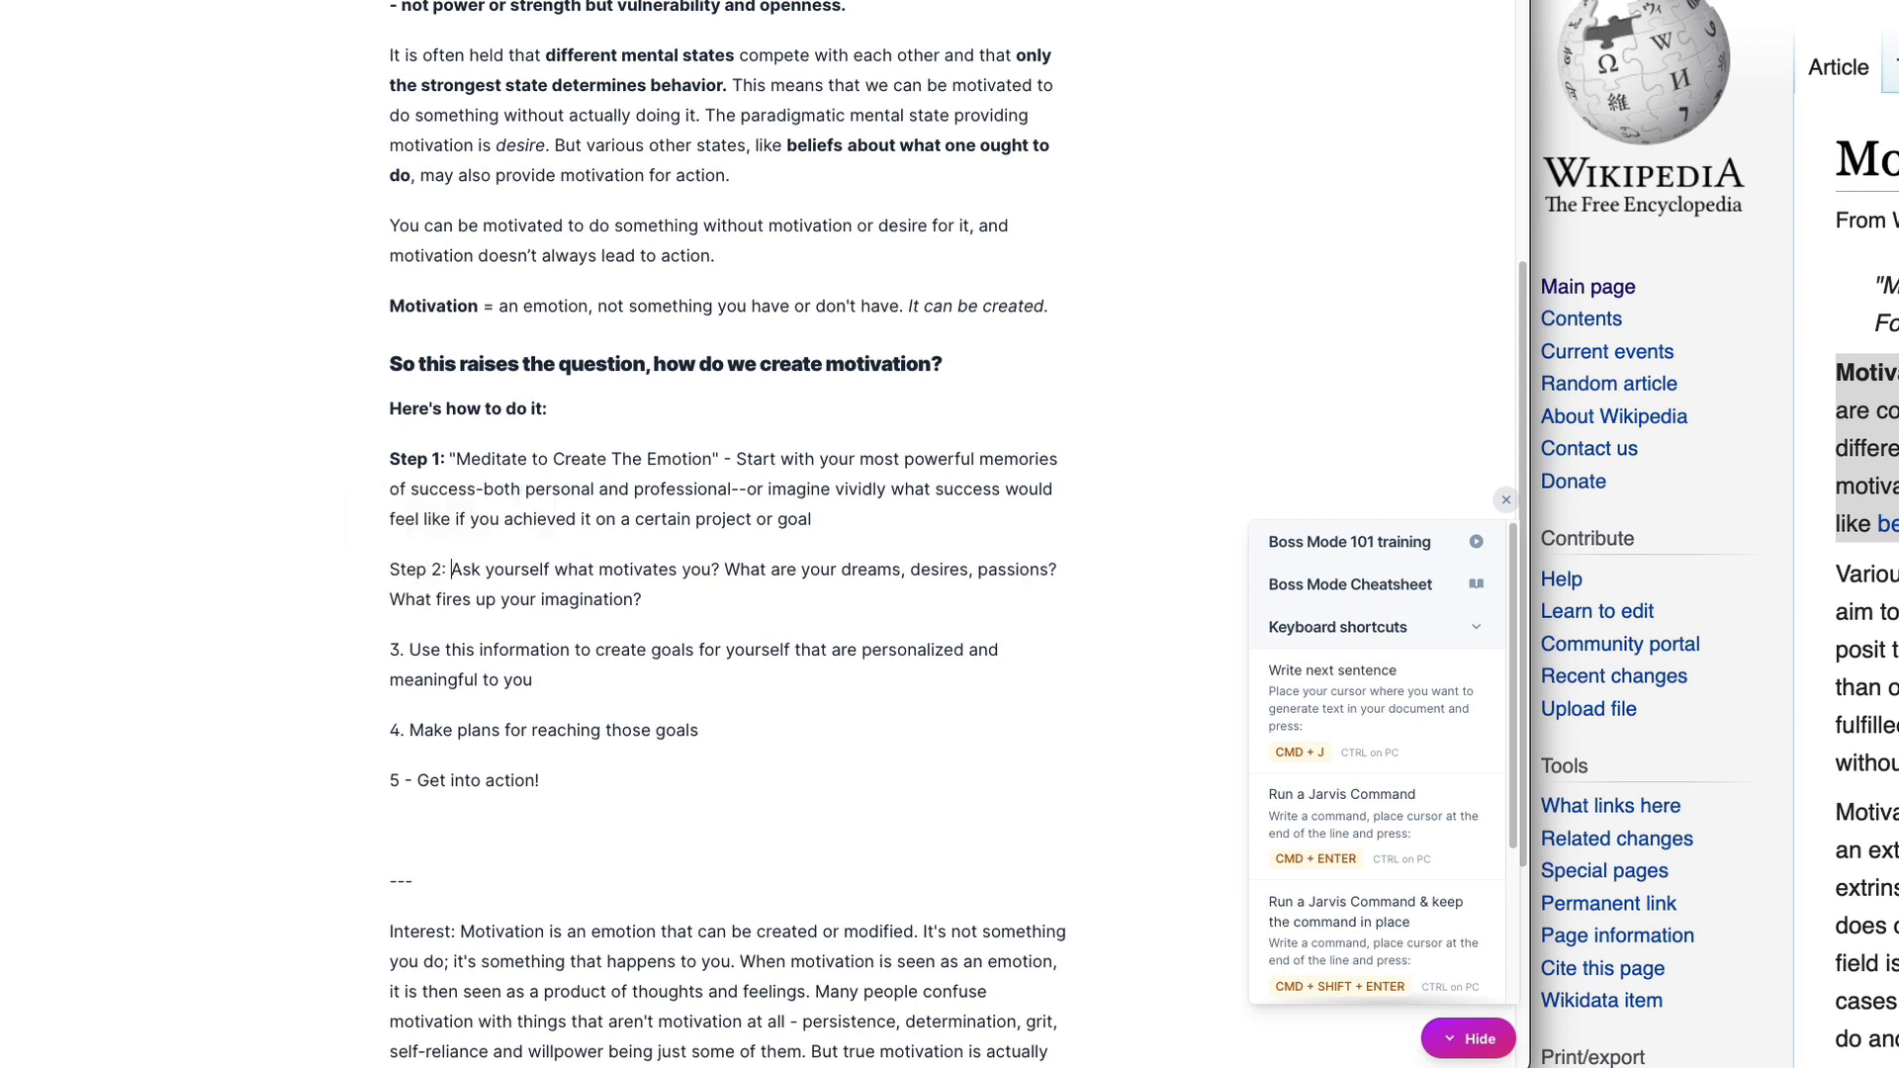
text(Engage Wit)
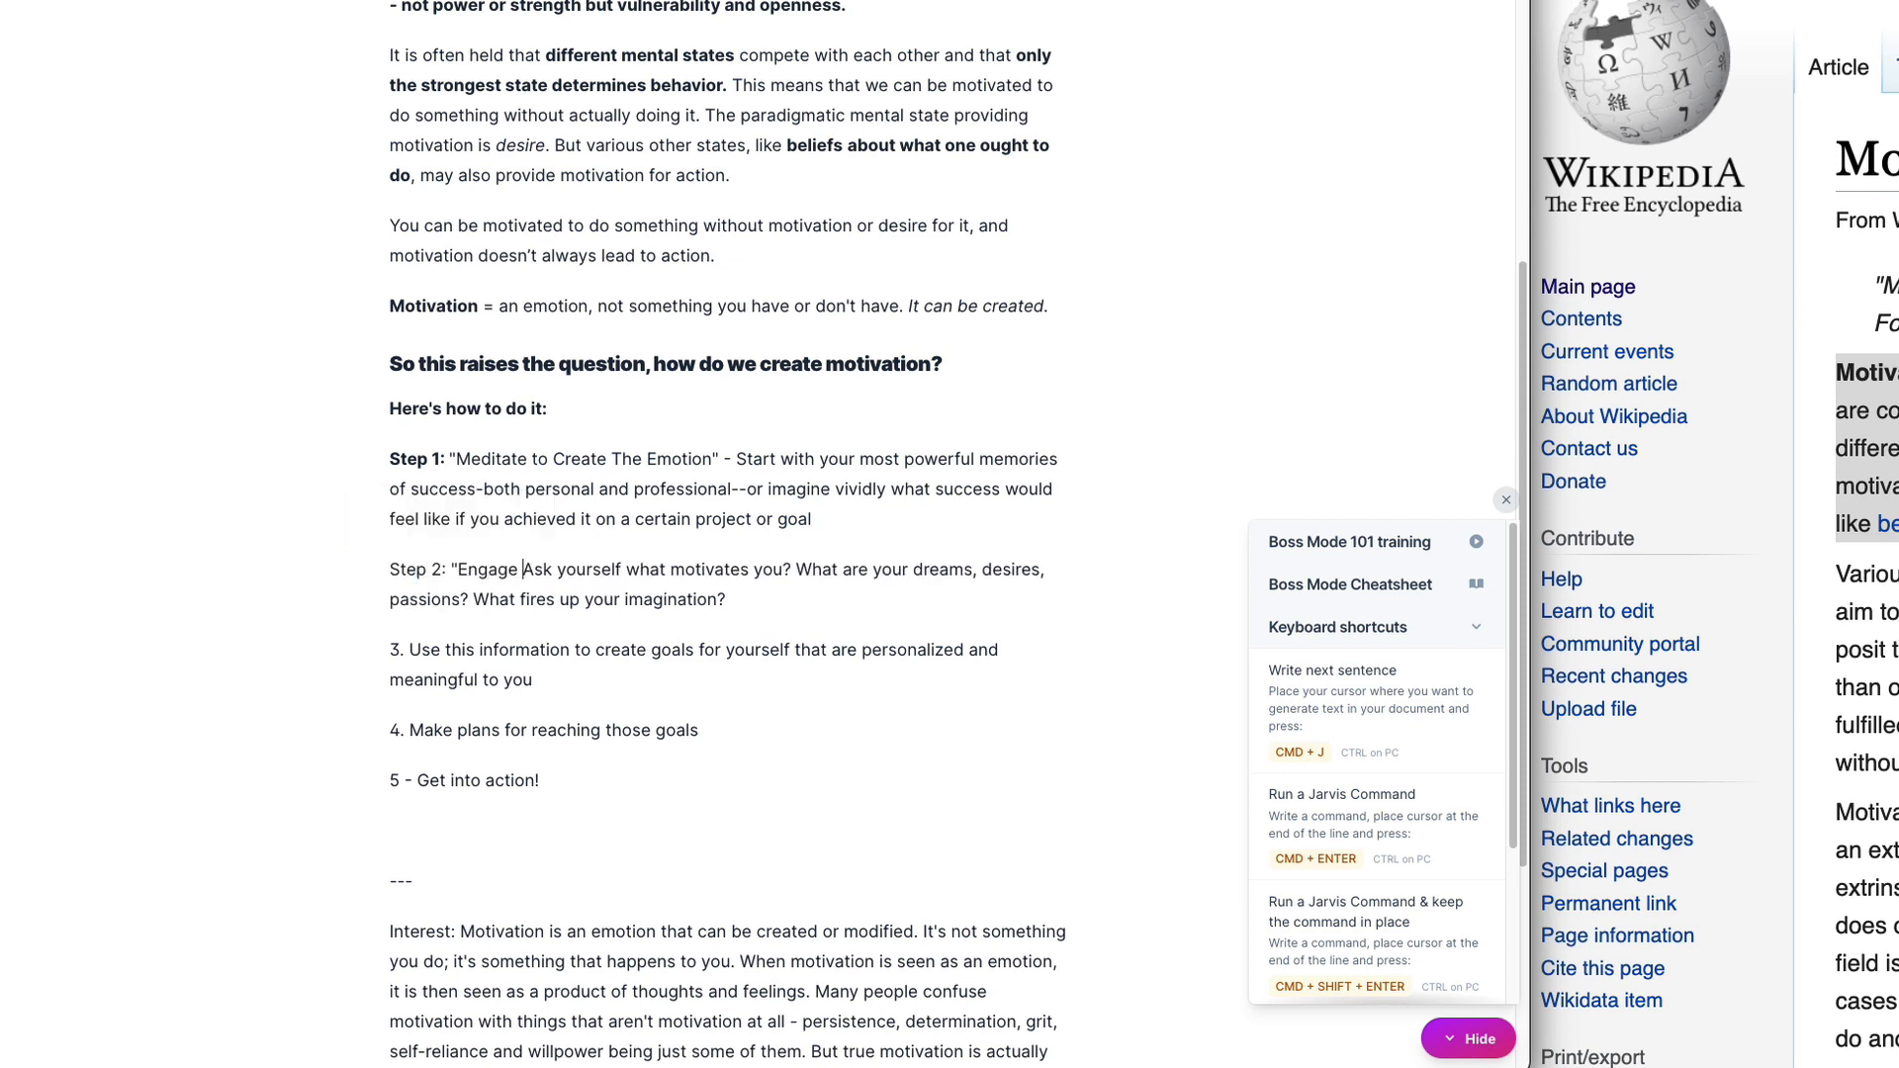
text(h Yourself")
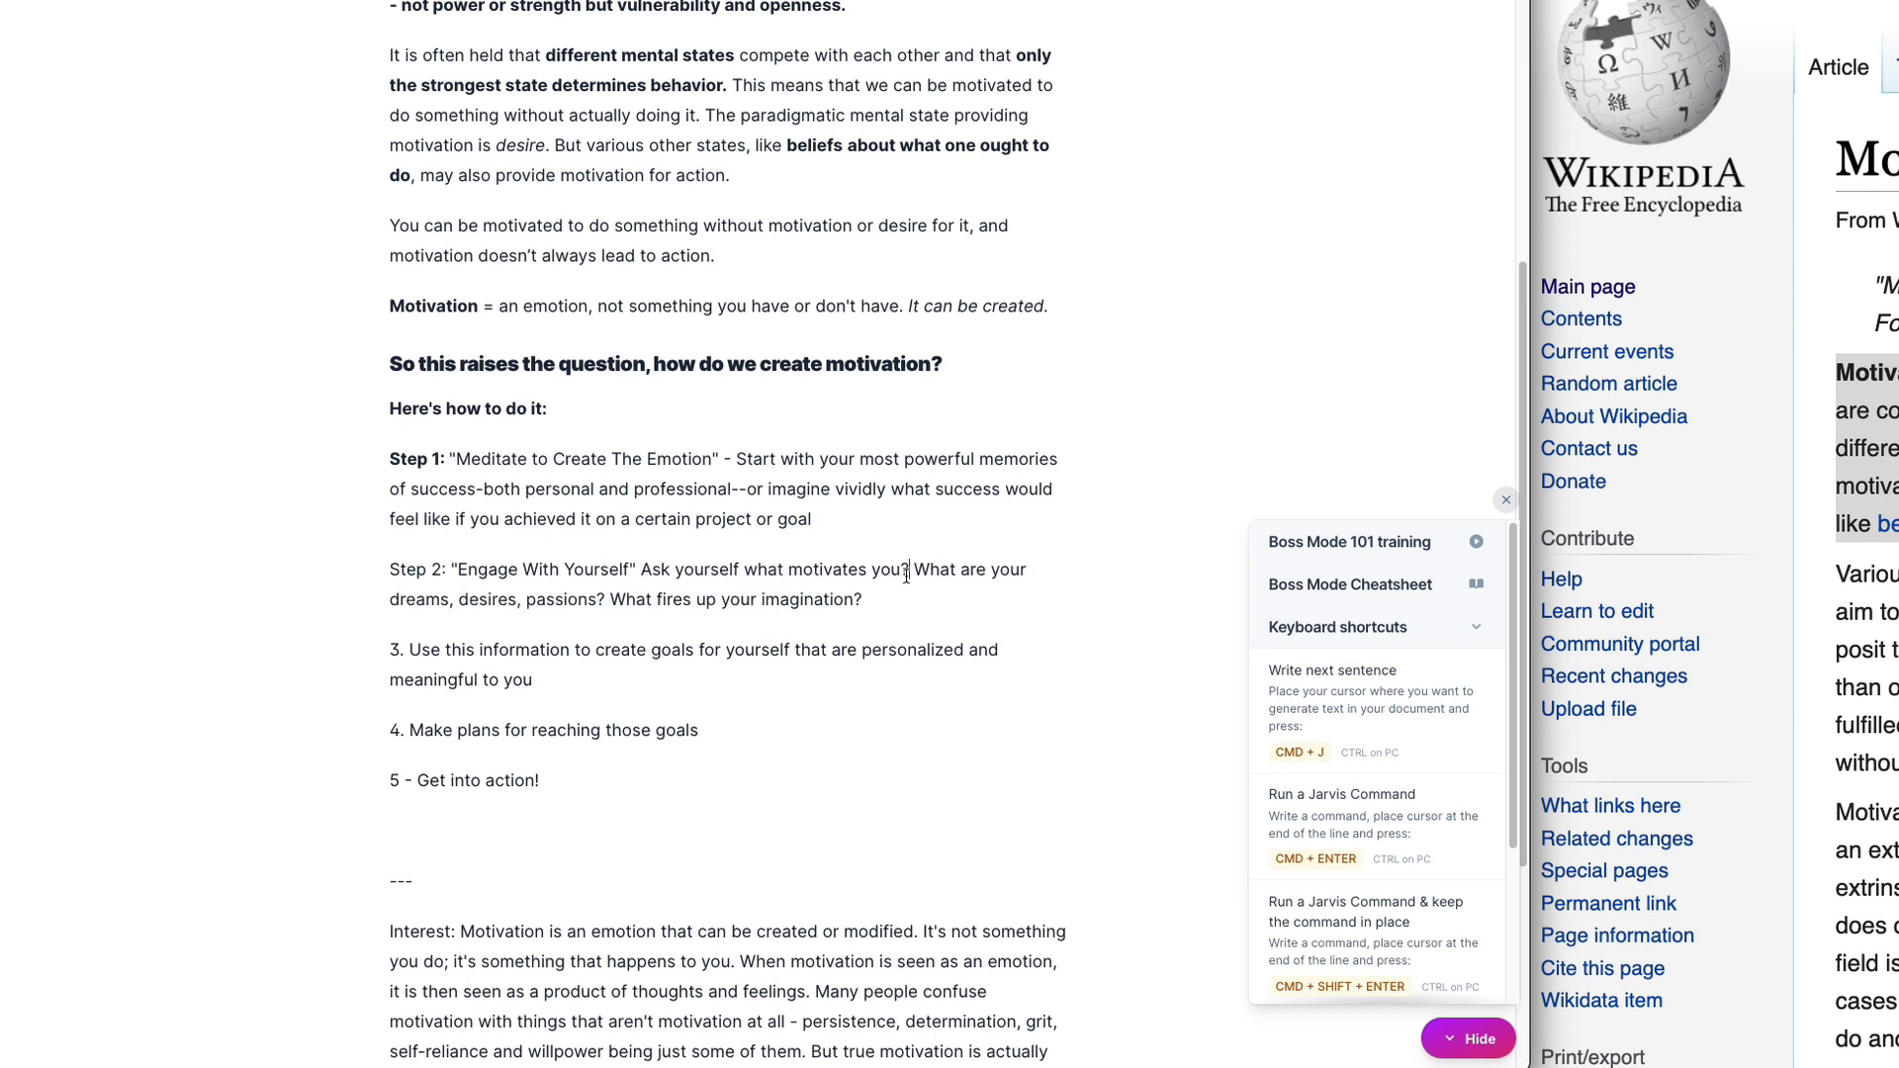
Step: Reword the first question in Step 2 to "Ask yourself what desires move you to action?"
drag(721, 600, 853, 599)
click(987, 620)
double_click(820, 569)
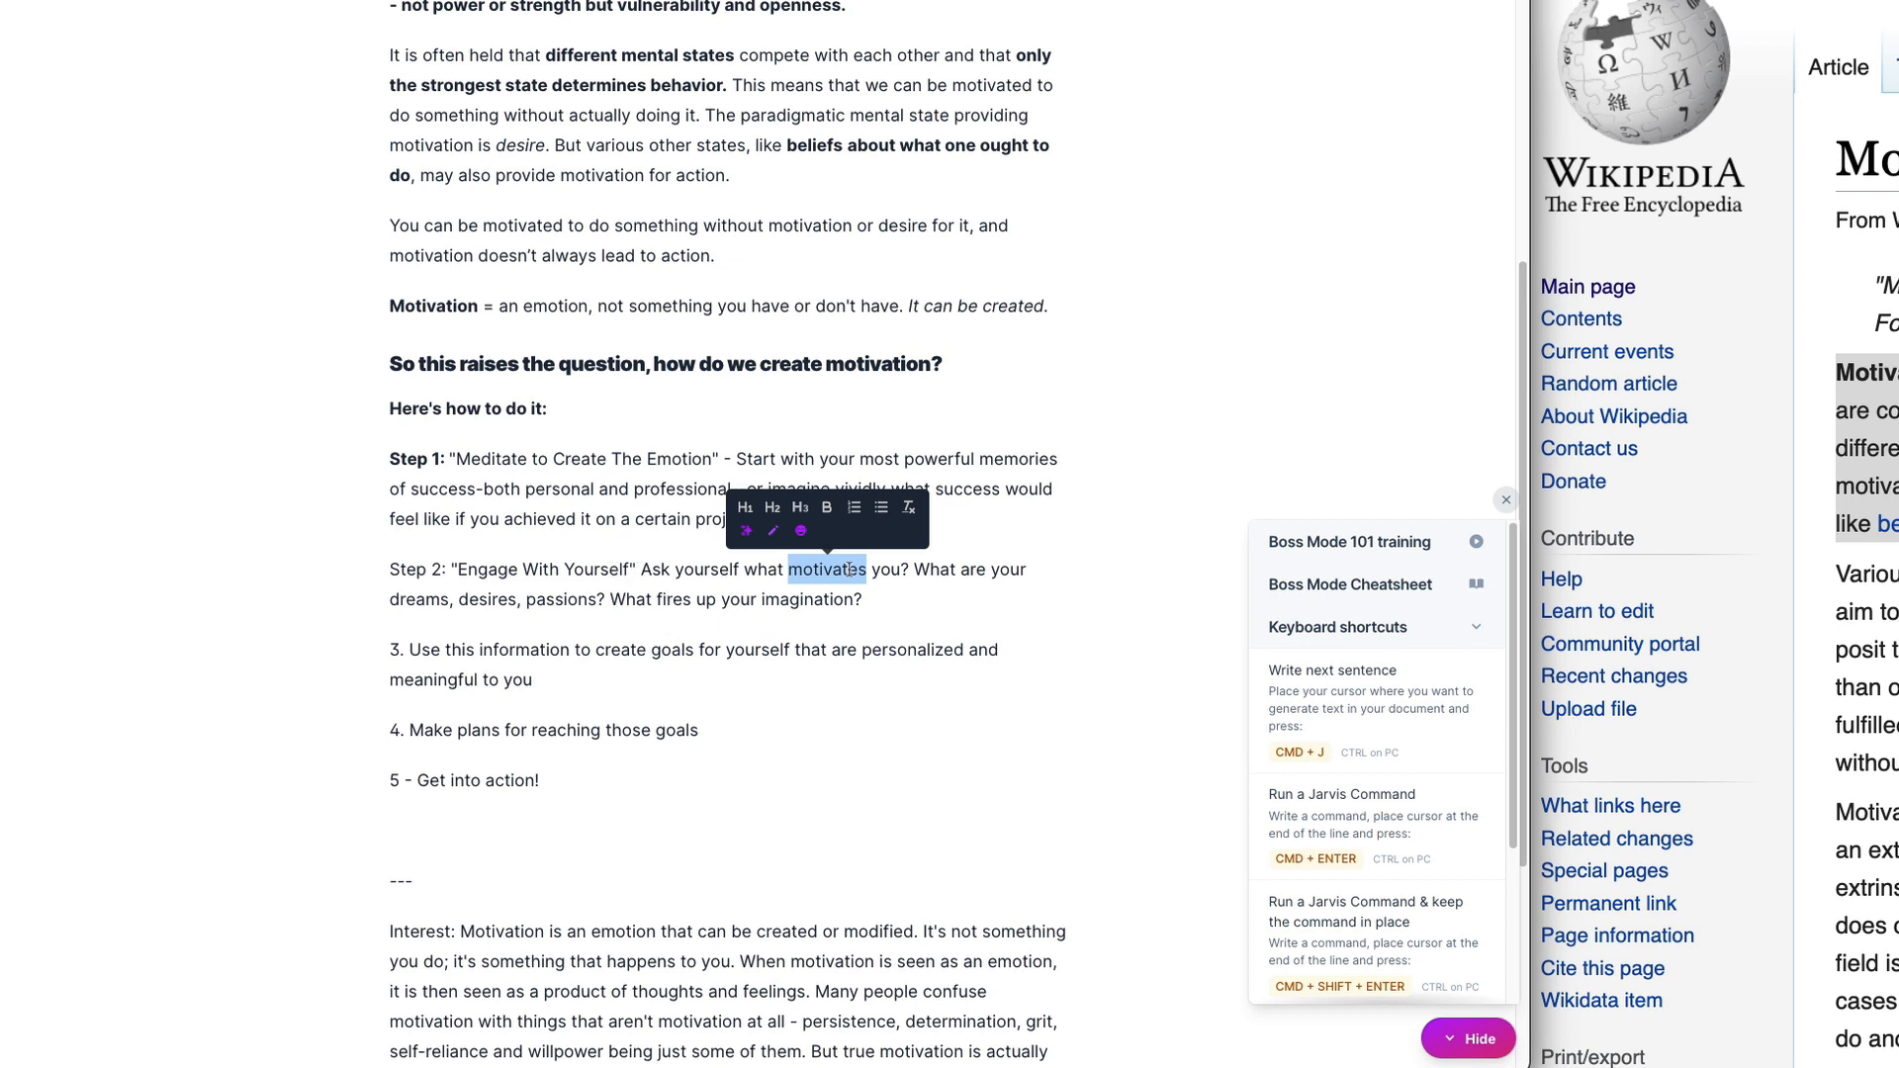
click(656, 605)
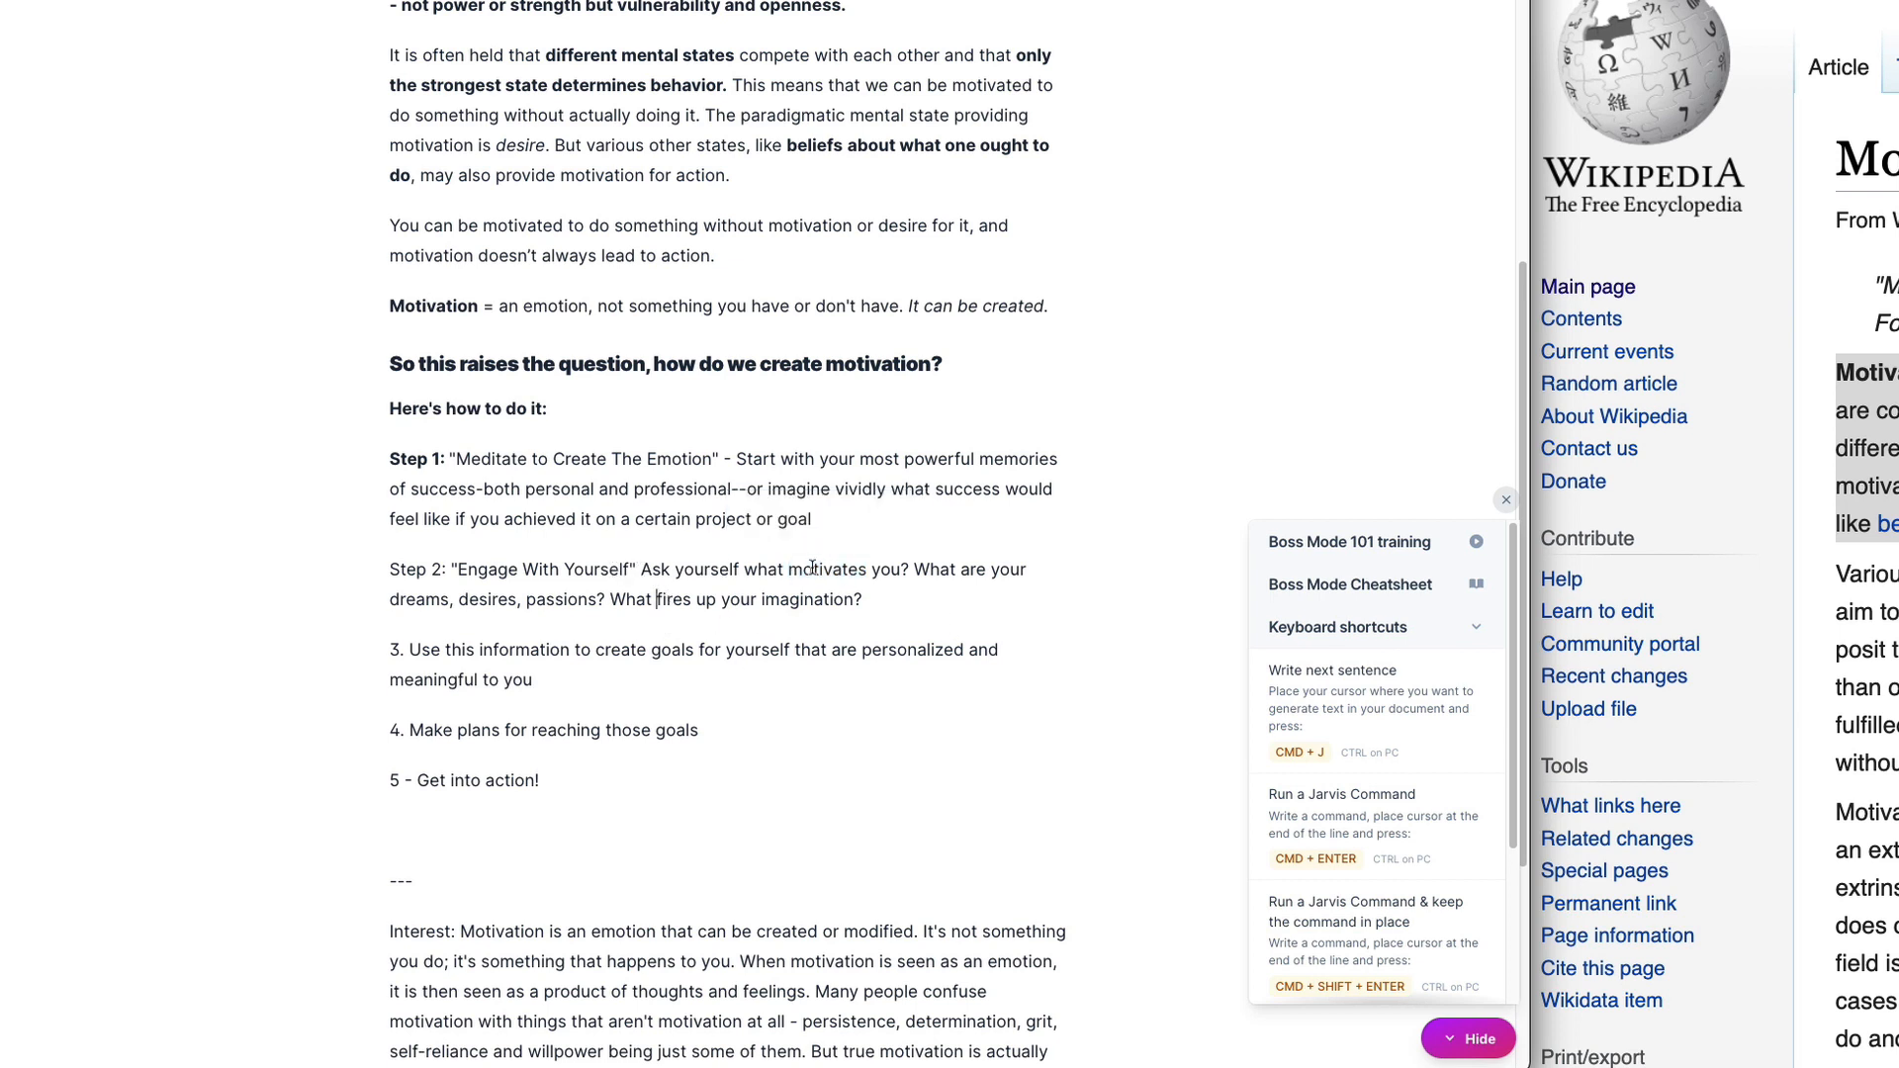
double_click(812, 567)
text(desires)
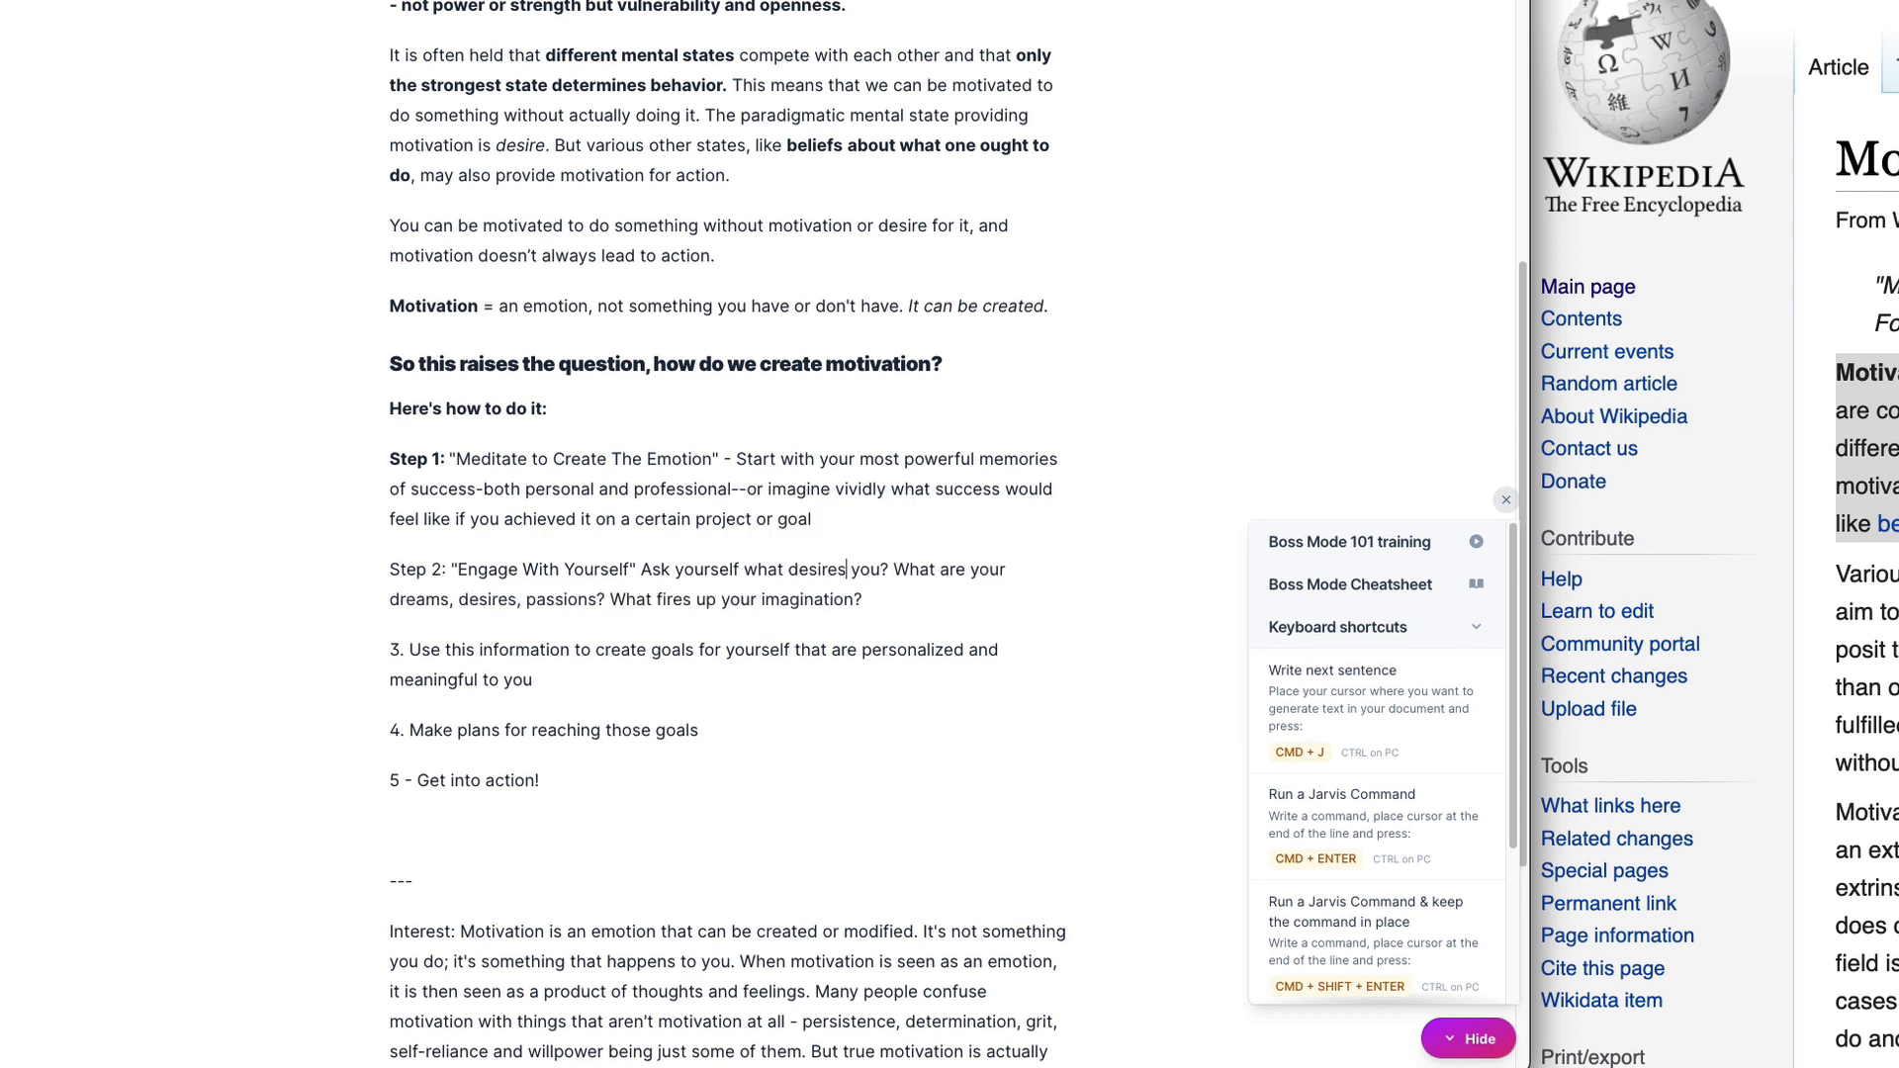
text( h)
key(BackSpace)
text(move you to action)
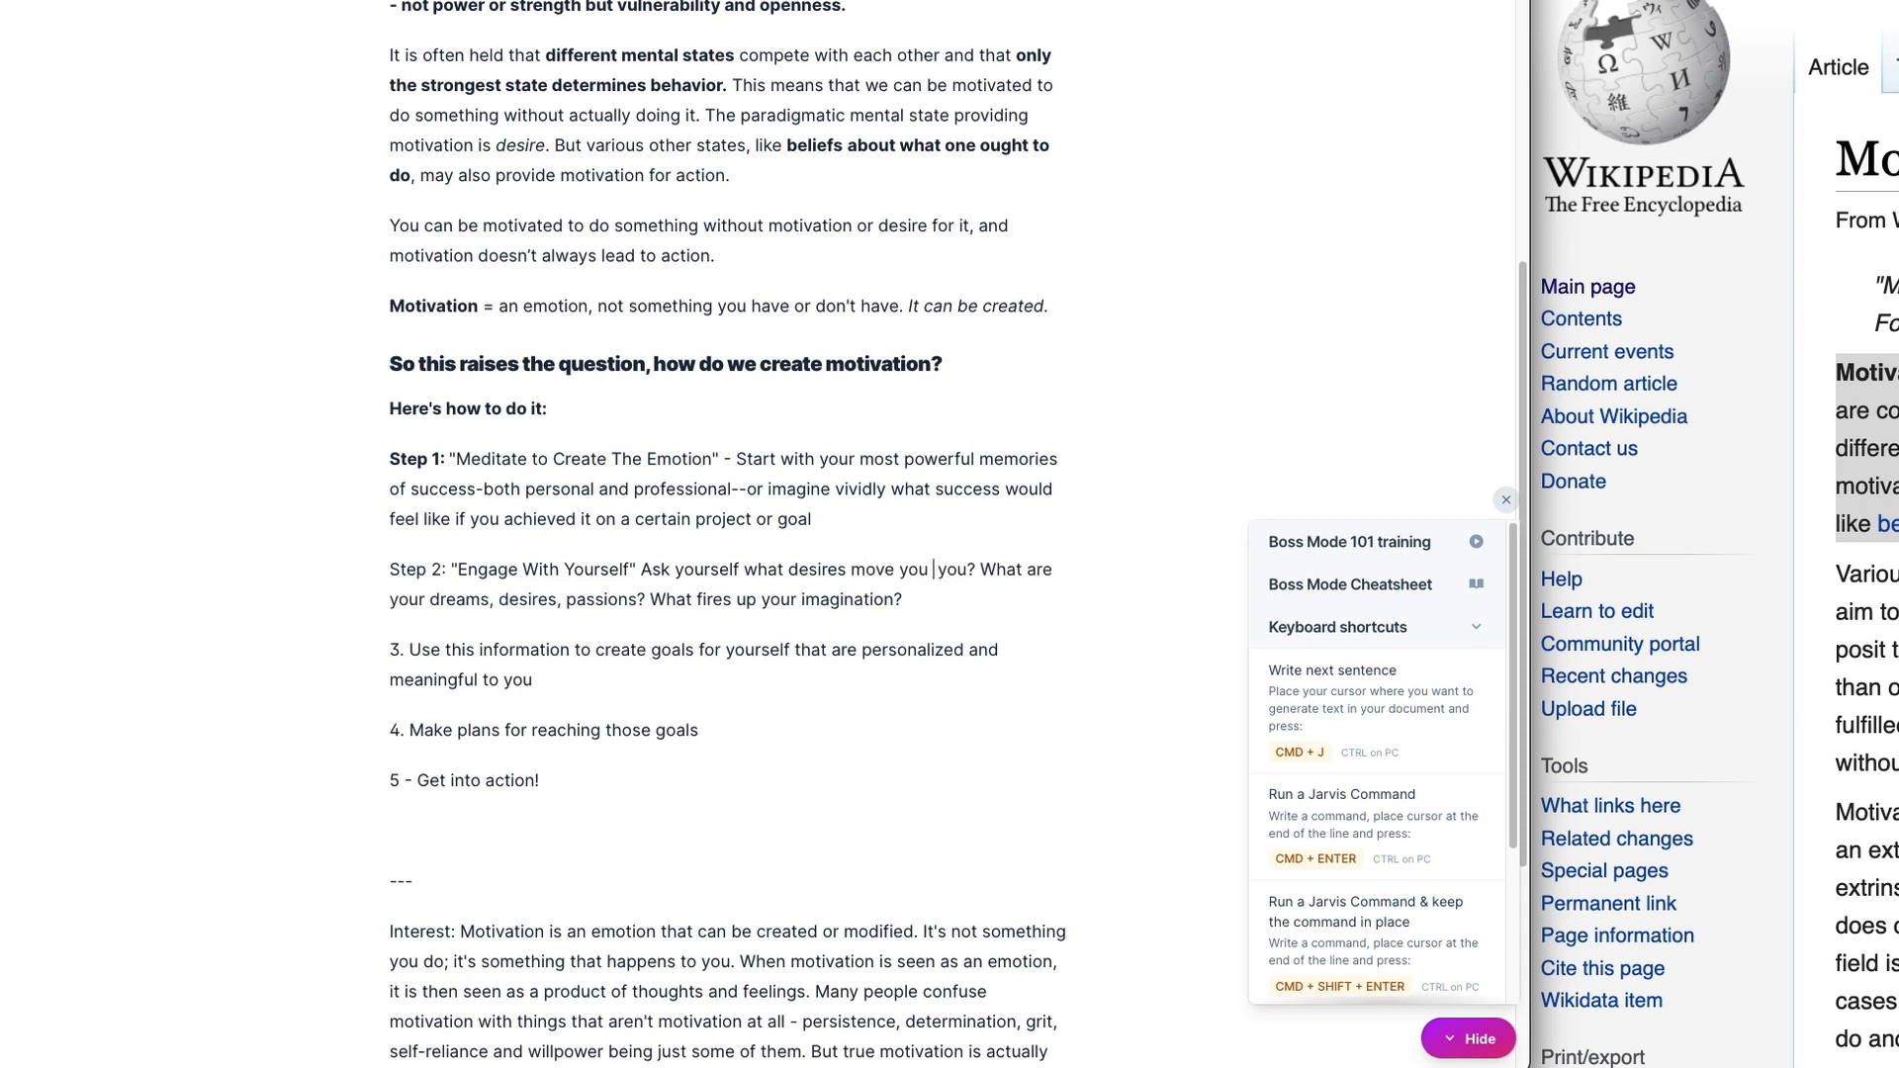
key(shift+Right)
key(shift+Right)
key(shift+Right)
key(shift+Right)
key(BackSpace)
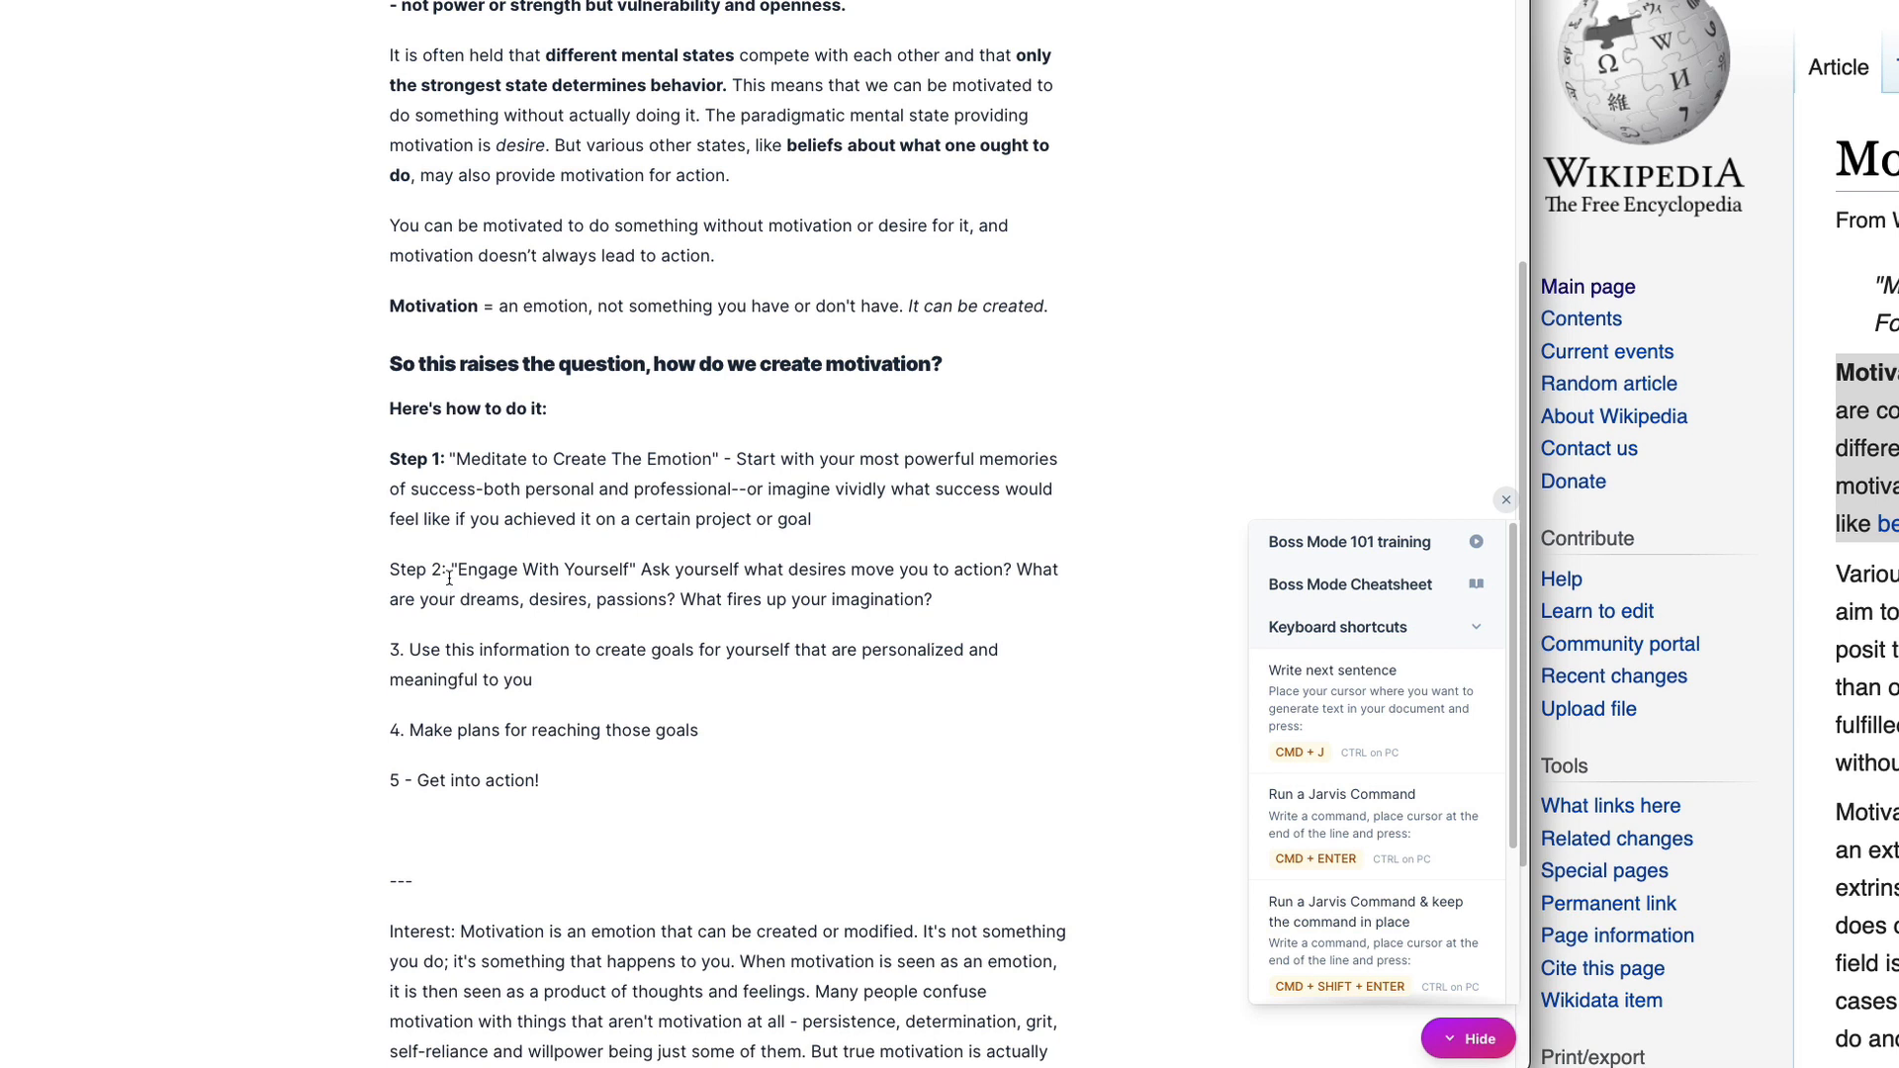
Step: Make the "Step 2:" label bold
drag(449, 573, 365, 574)
key(ctrl+b)
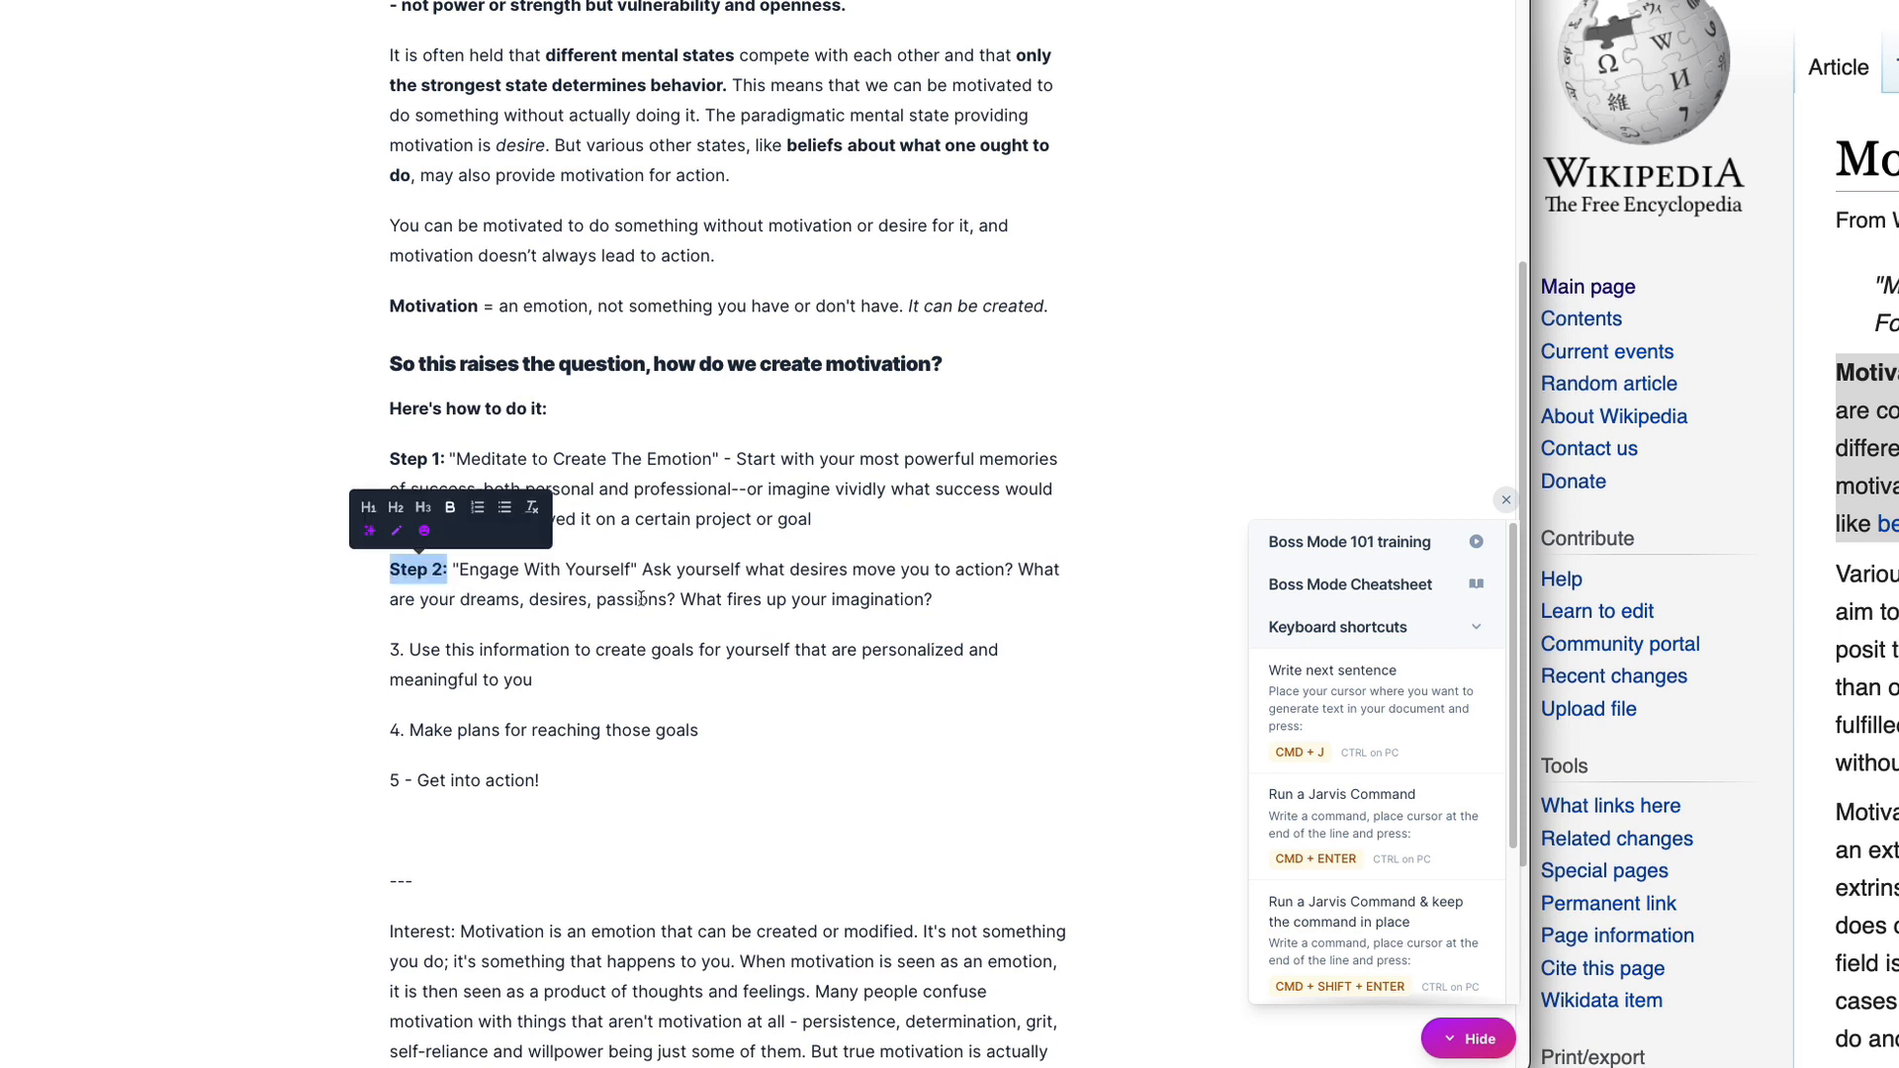
click(639, 598)
drag(641, 571, 1034, 571)
click(877, 572)
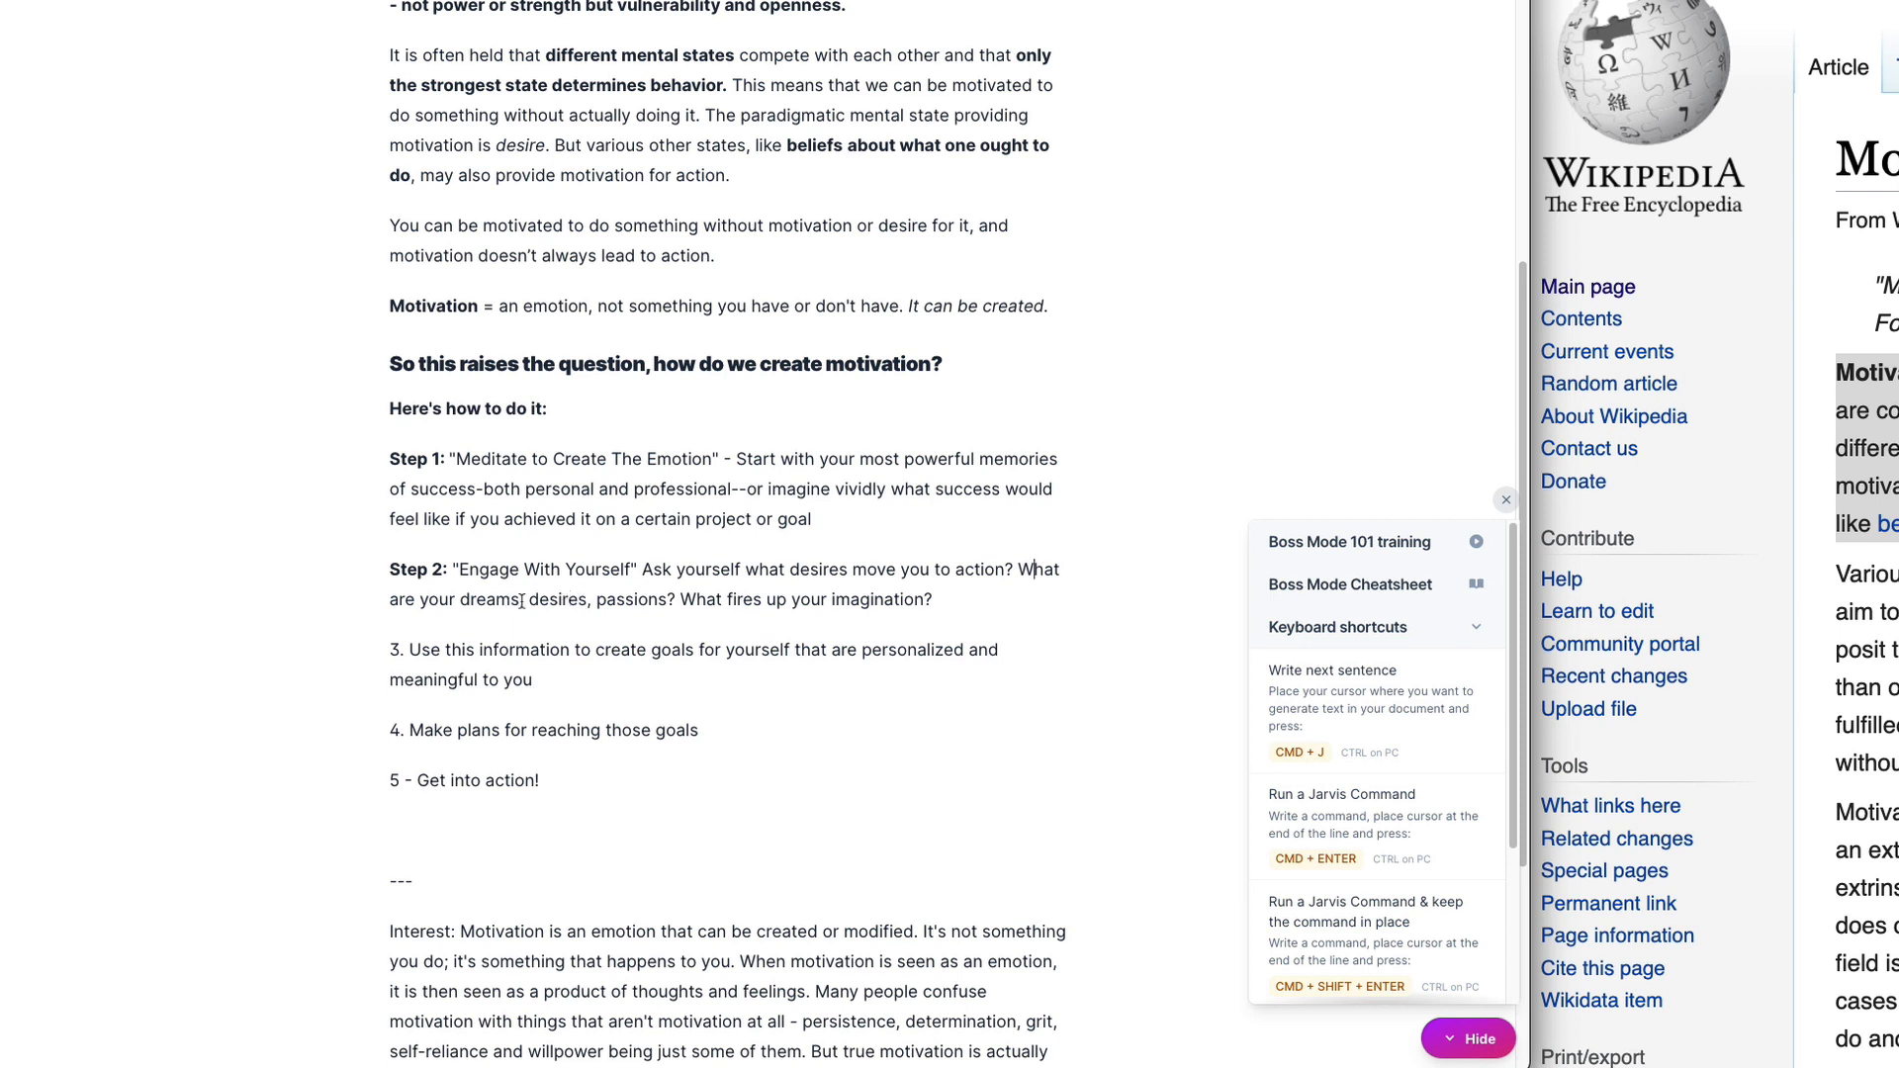
Step: Reword the remaining Step 2 questions to read "dreams and passions" and "your imagination and curiosity"
drag(519, 600, 593, 600)
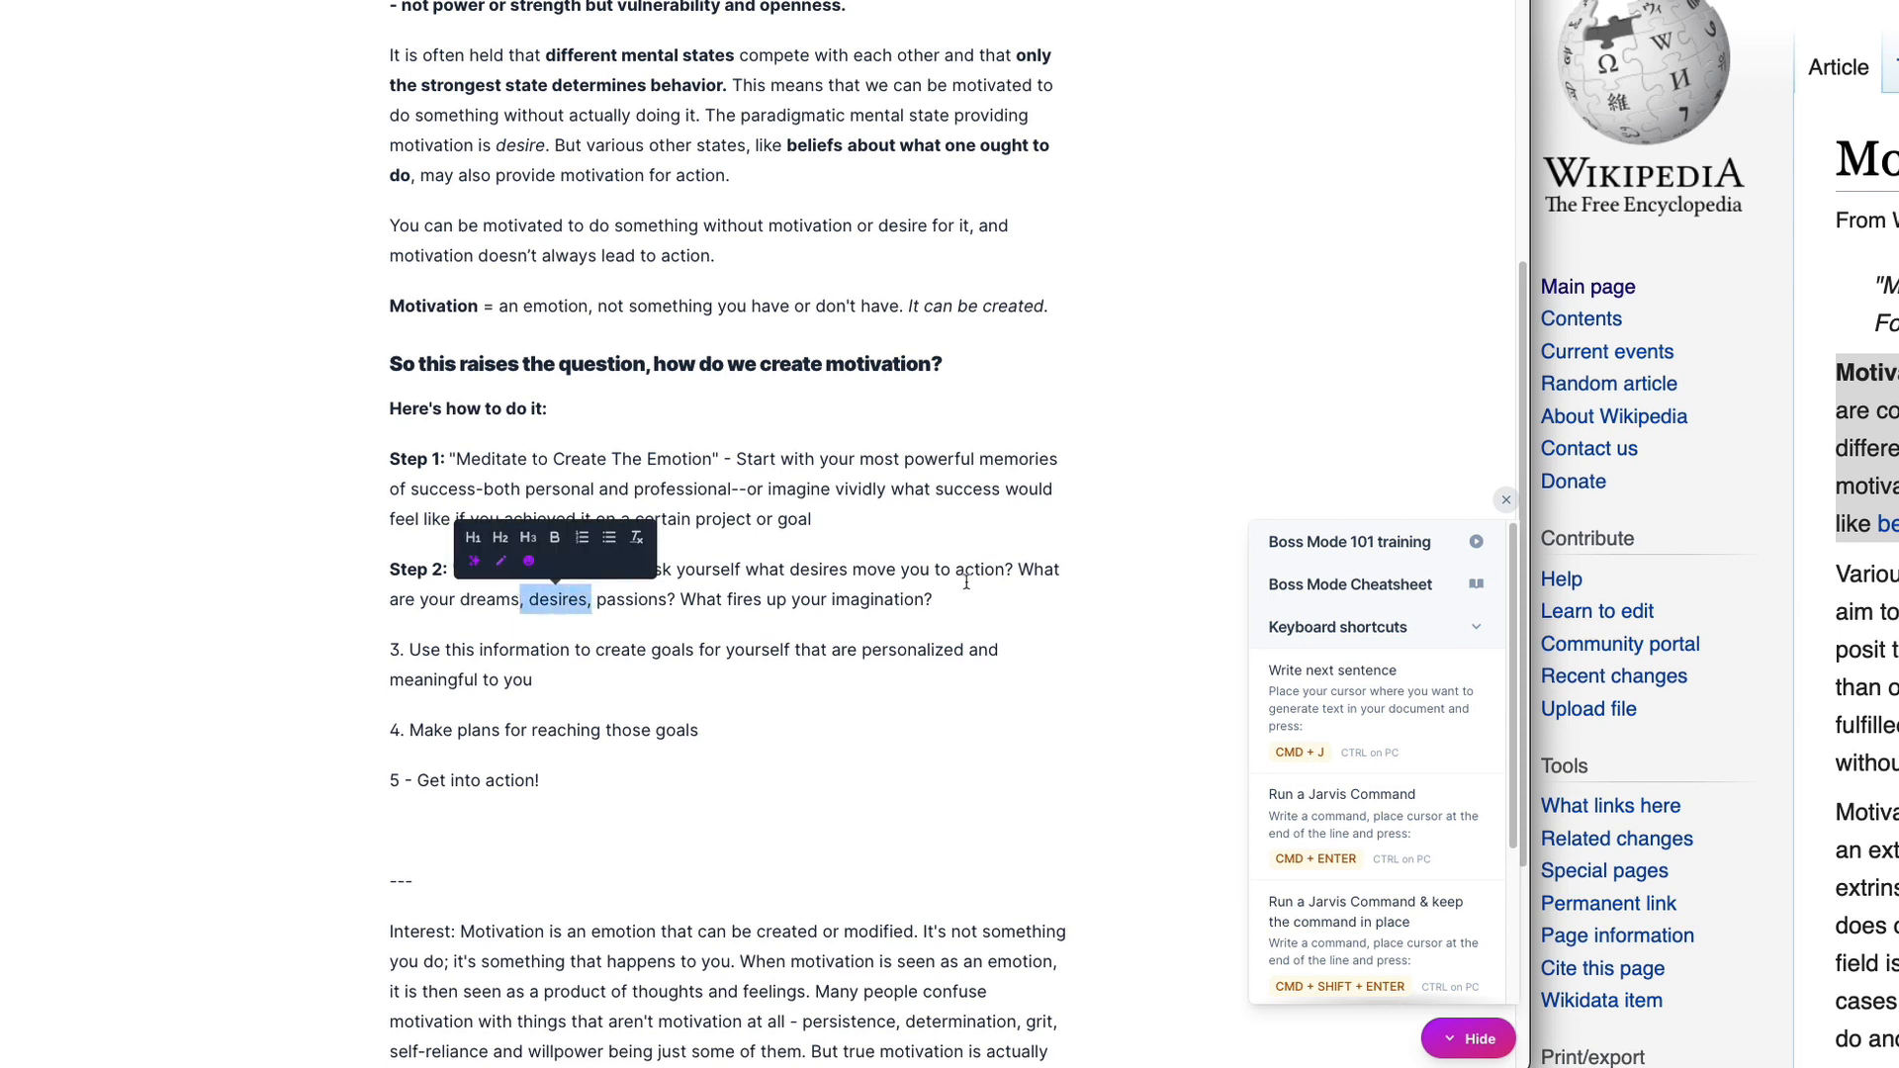
text(and)
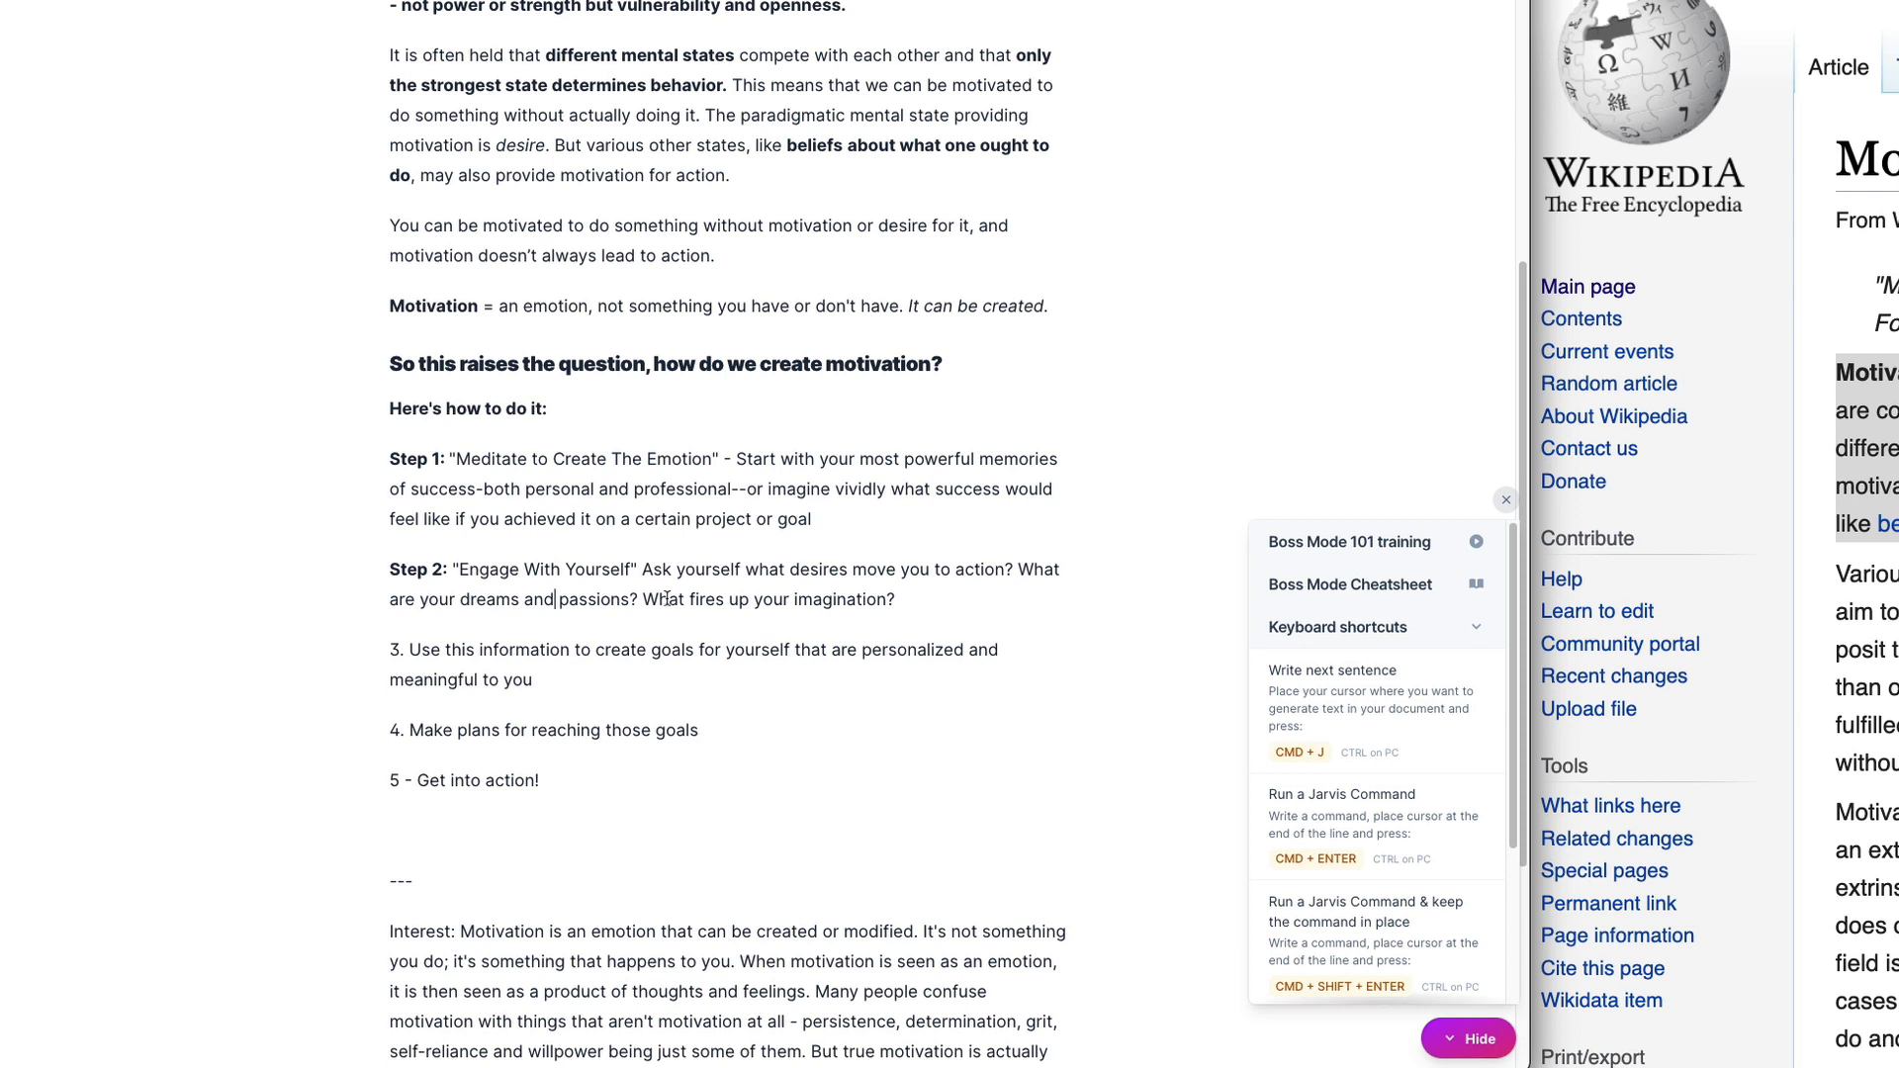
click(888, 599)
text(and curiosity)
Step: Relabel the third list item as a bold "Step 3:" and end its sentence with a period
drag(401, 456, 649, 490)
click(662, 519)
click(457, 458)
text(Step)
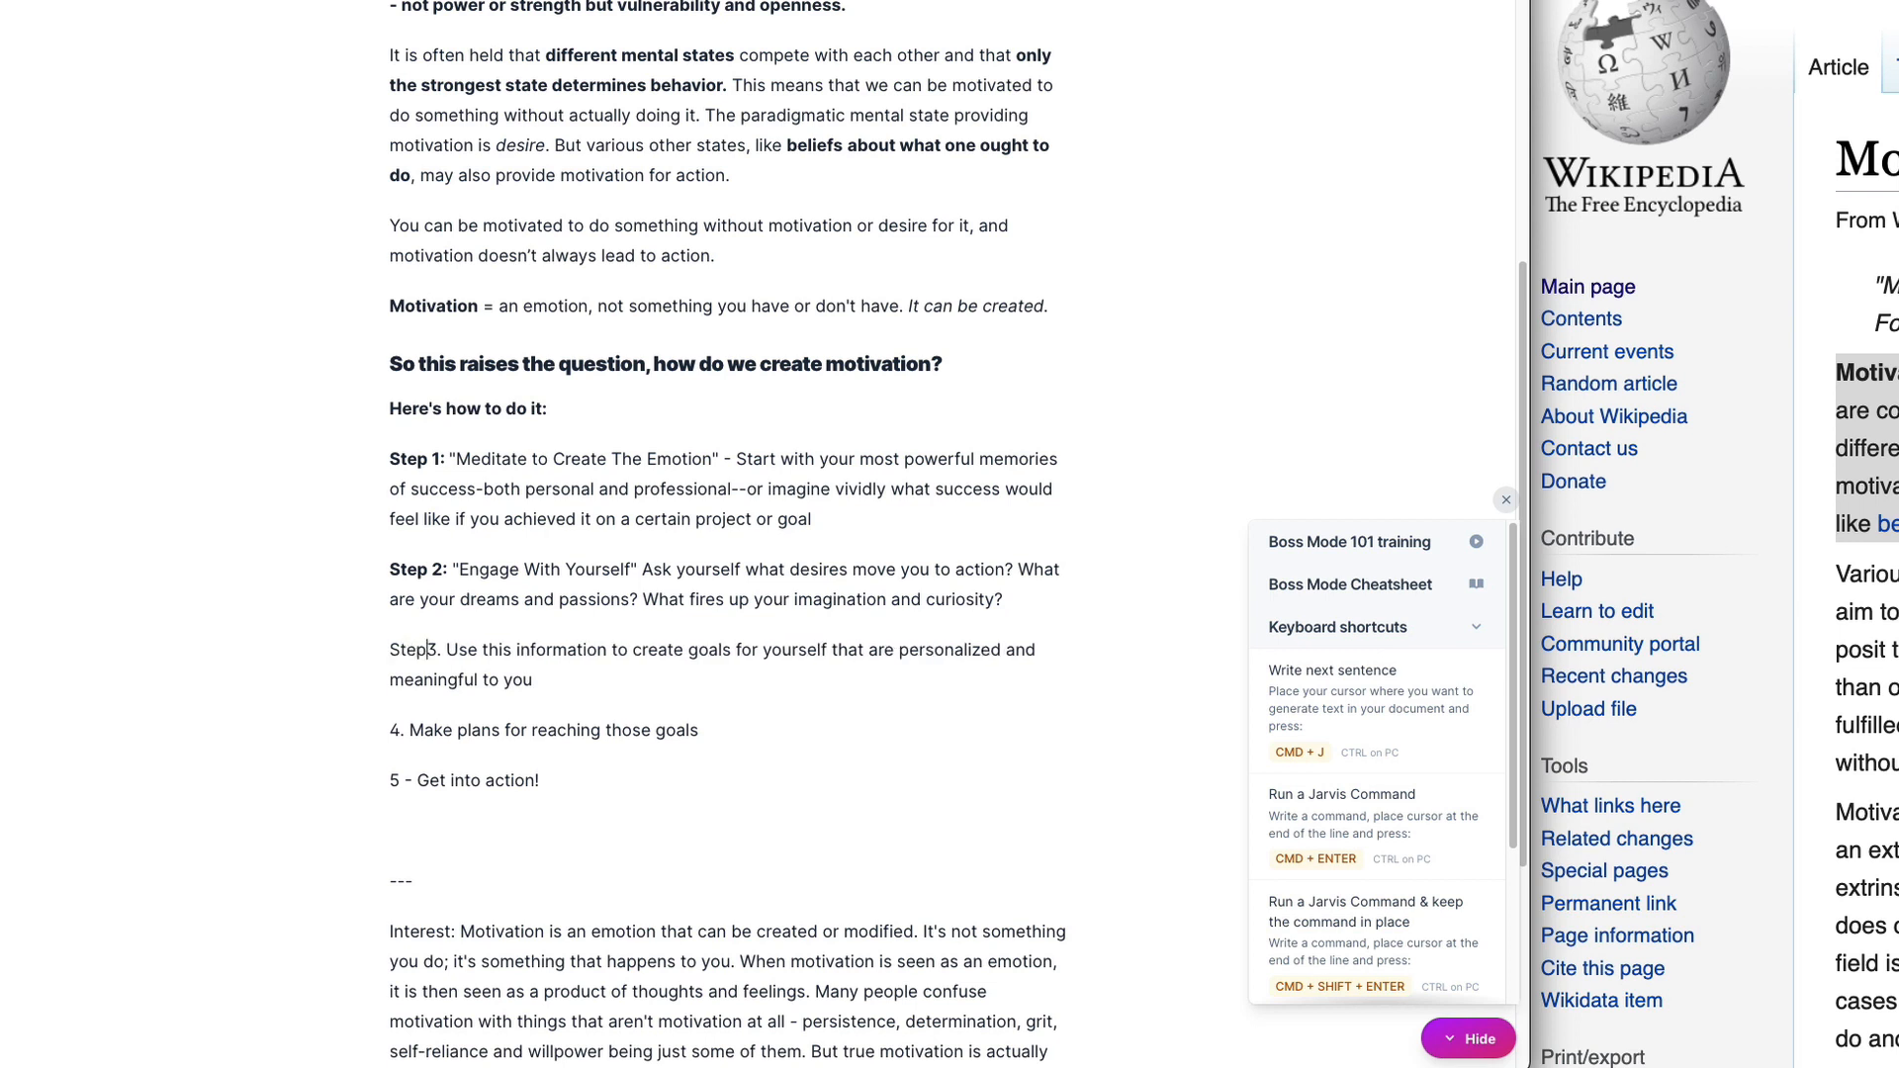
key(BackSpace)
text(:)
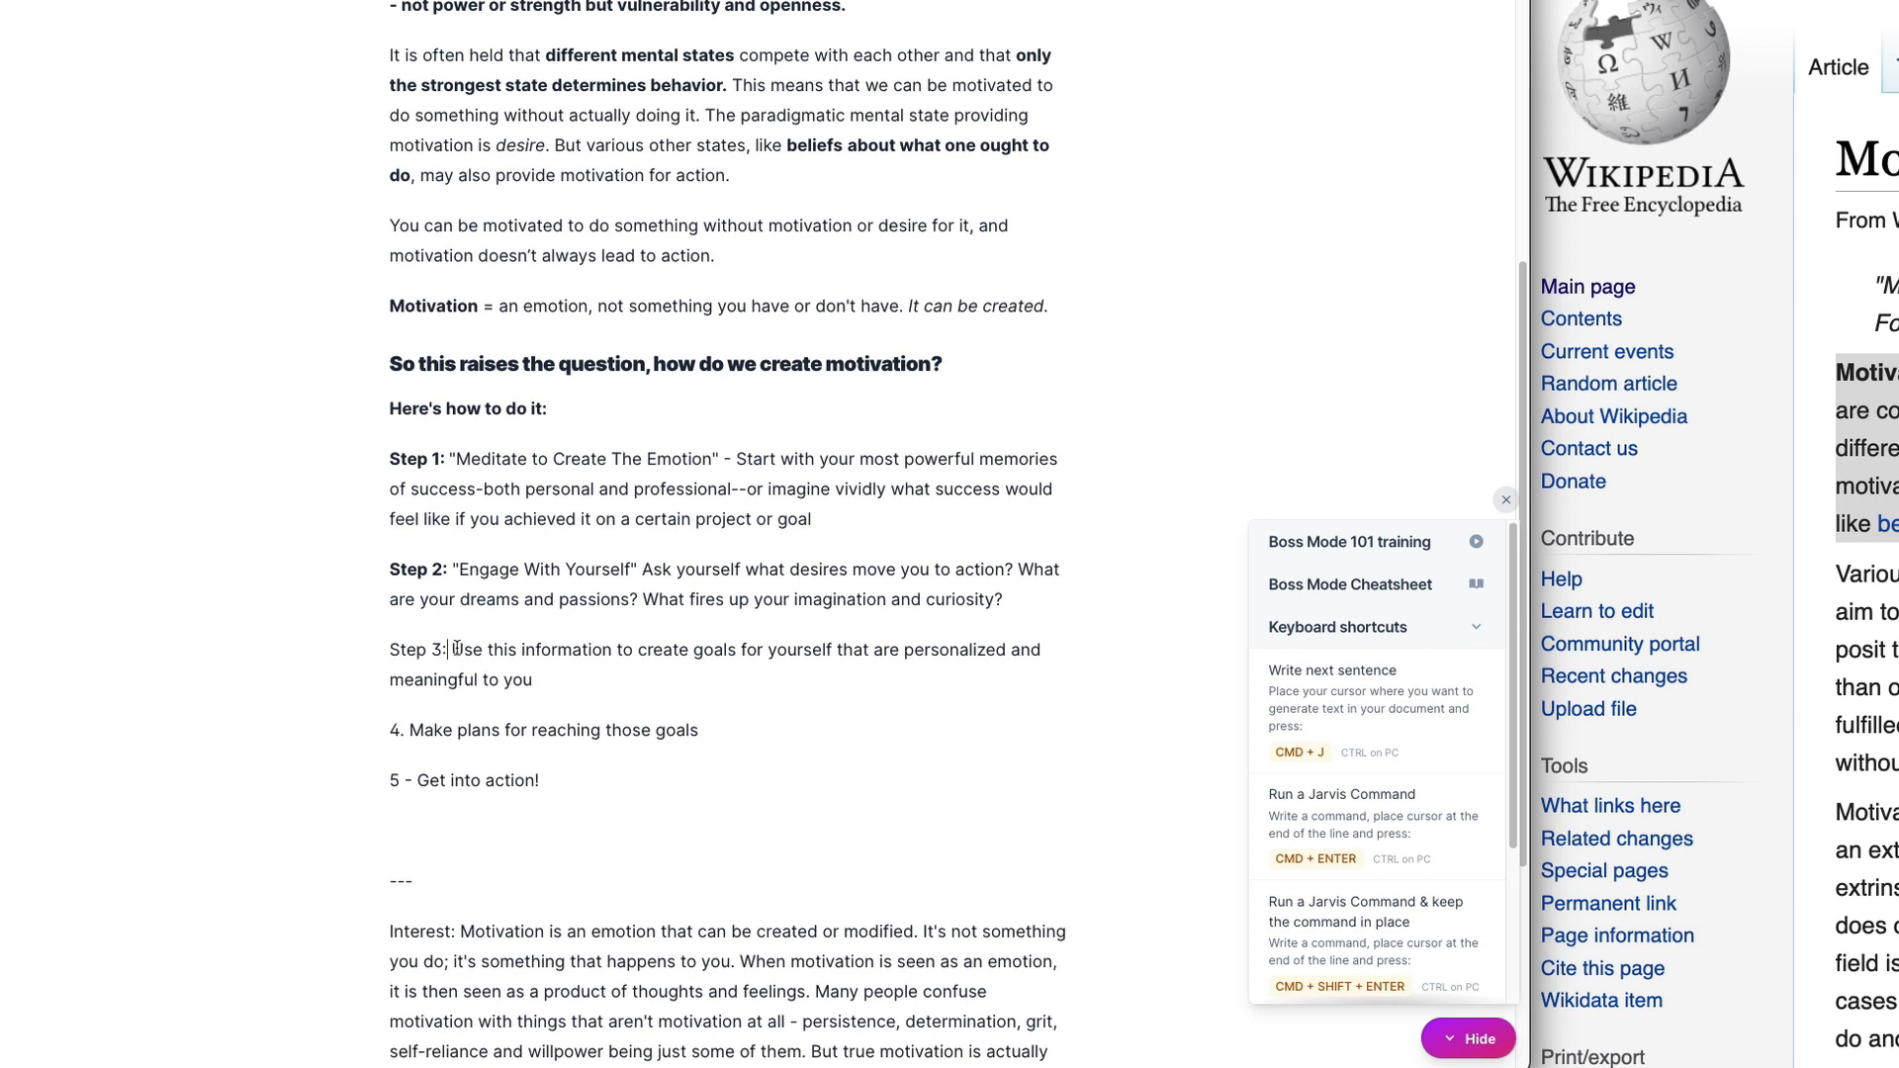
drag(452, 650, 383, 649)
key(ctrl+b)
click(633, 653)
drag(694, 649, 524, 681)
click(558, 680)
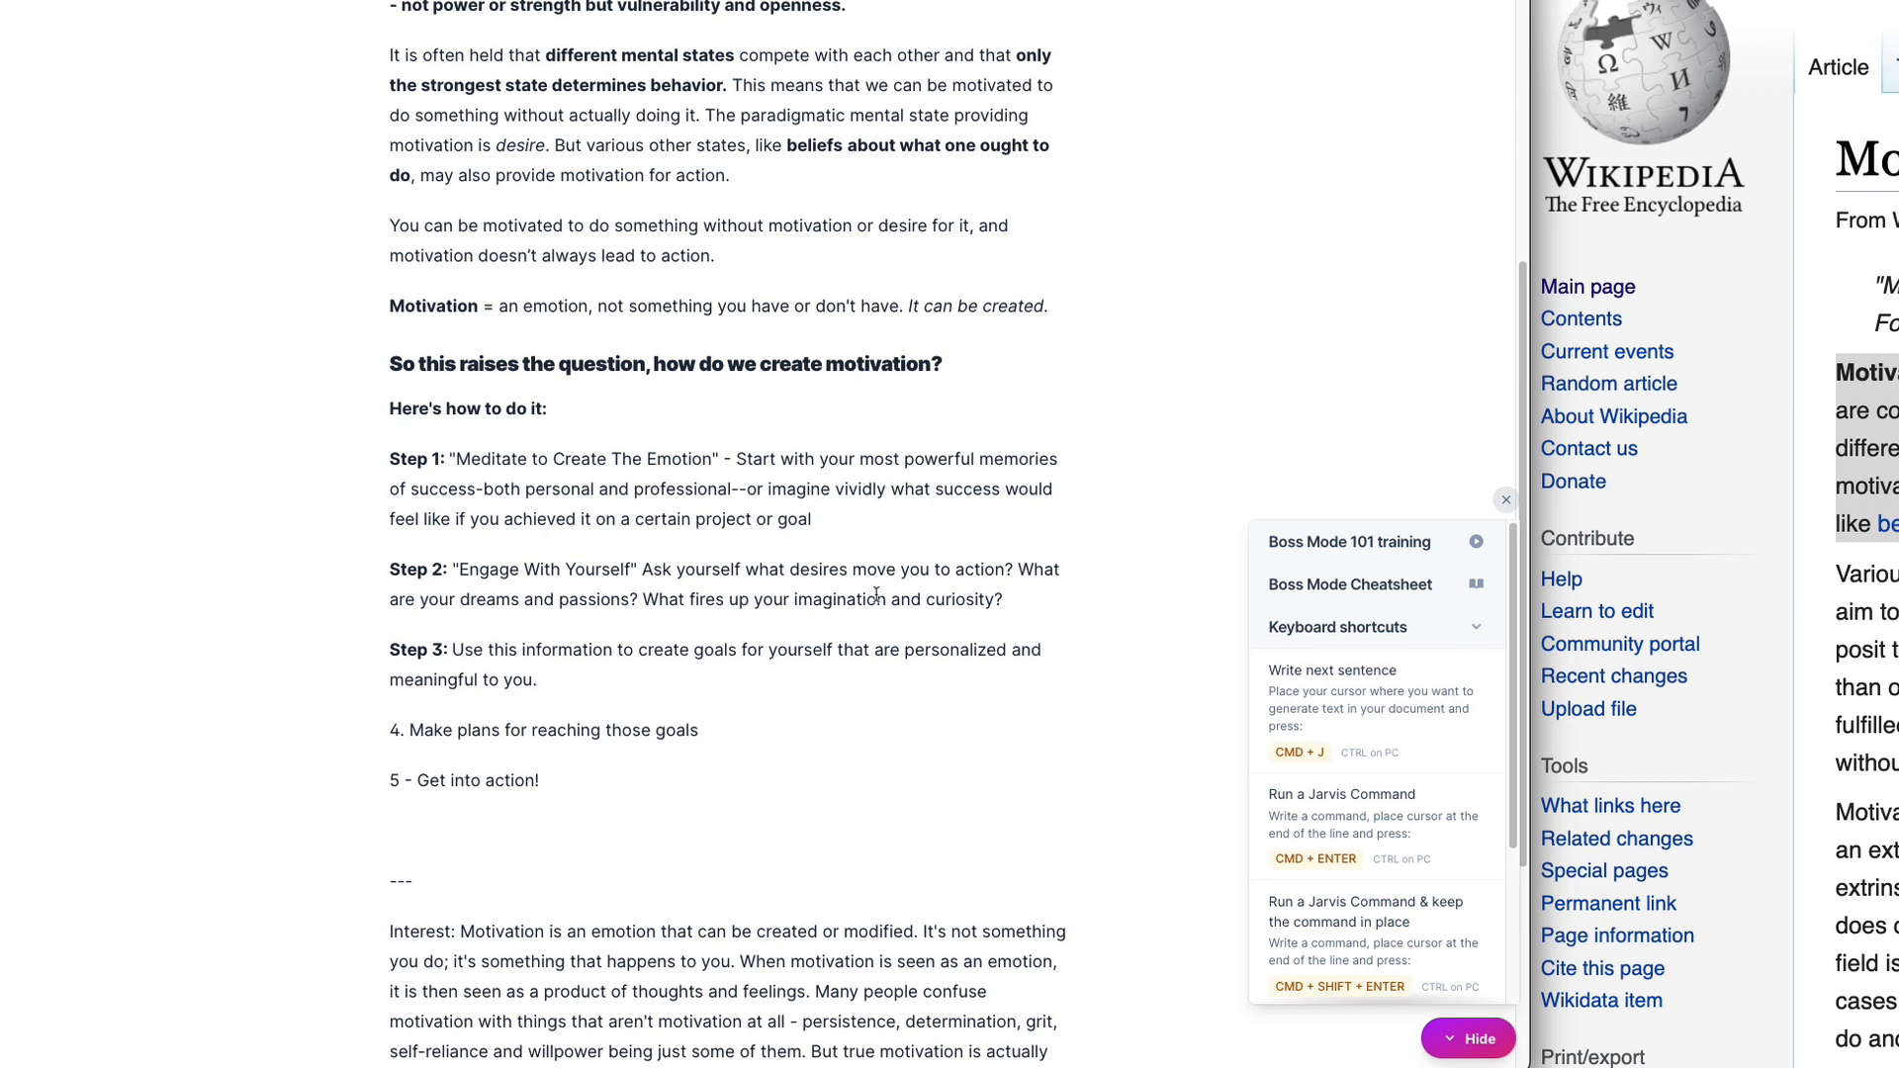
Step: Insert the title "From Desire to Creation" in quotation marks after the "Step 3:" label, in regular weight
text("From Desire to )
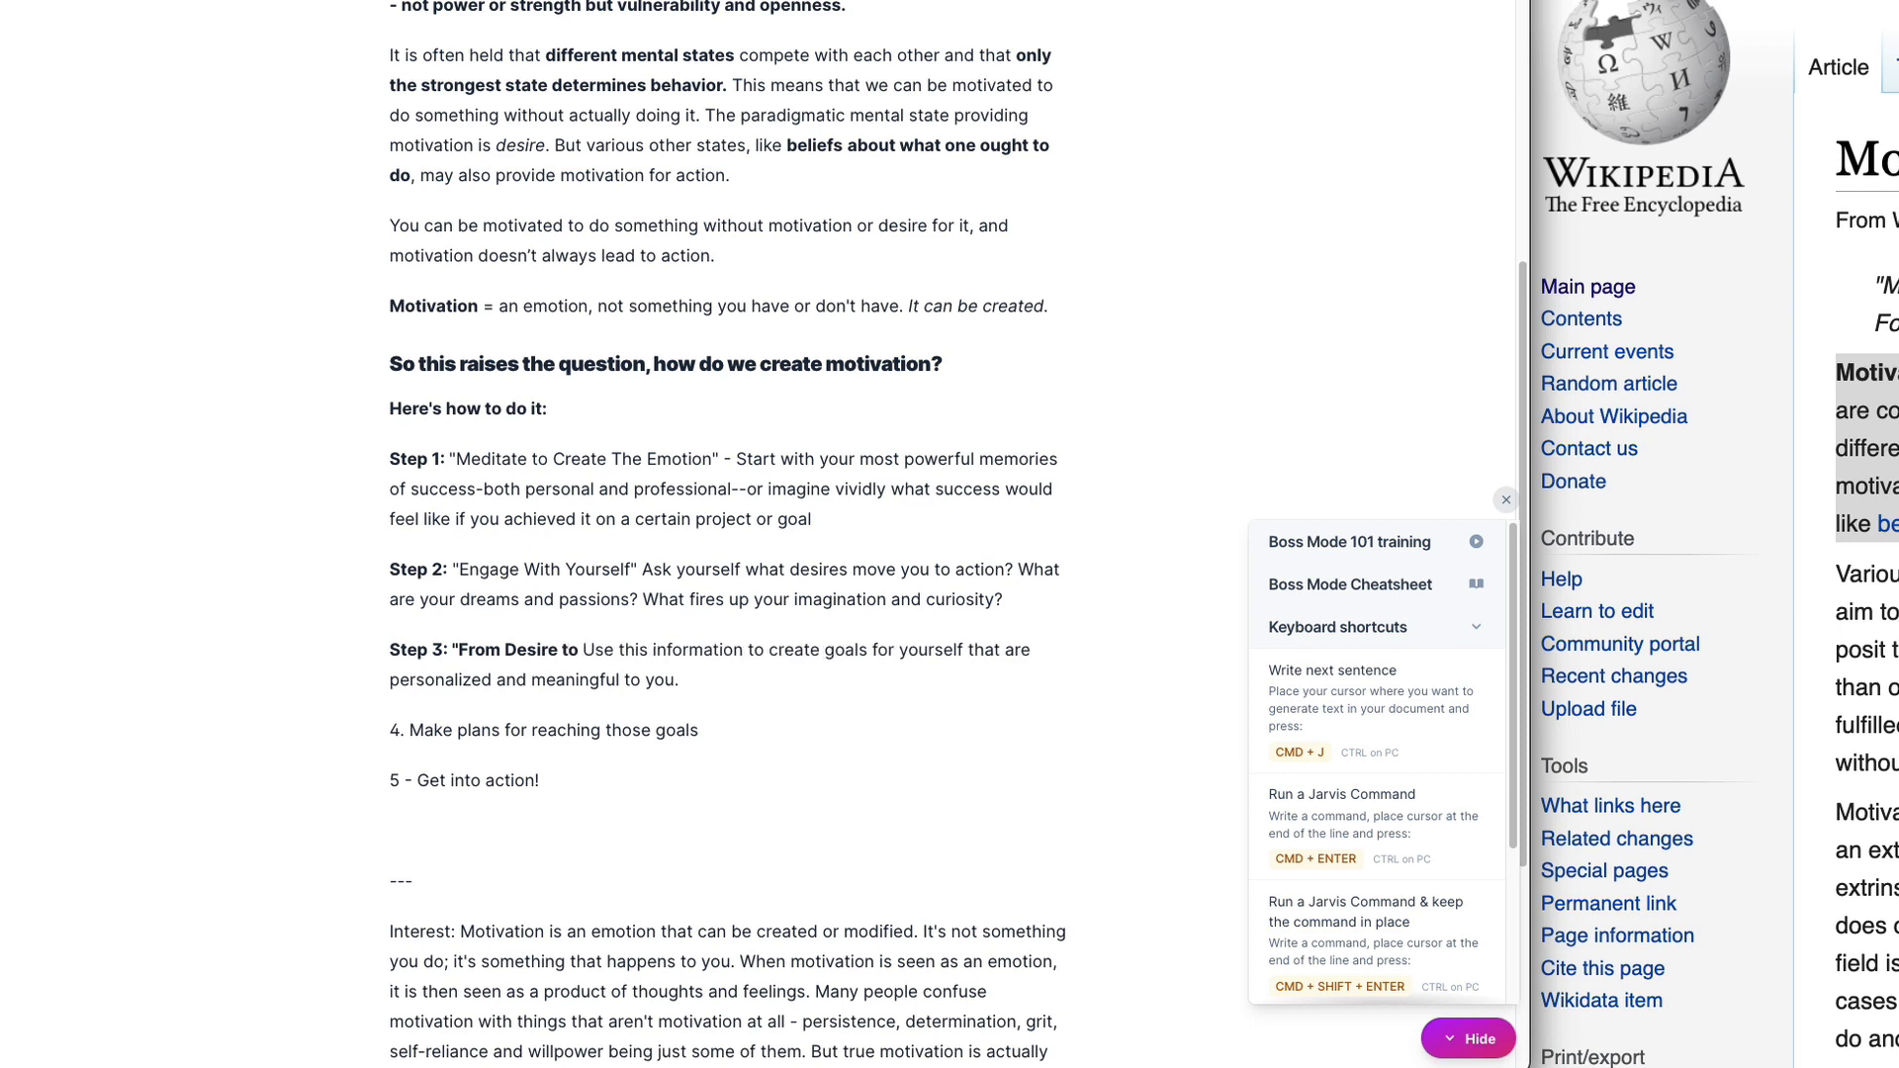
text(Creation:)
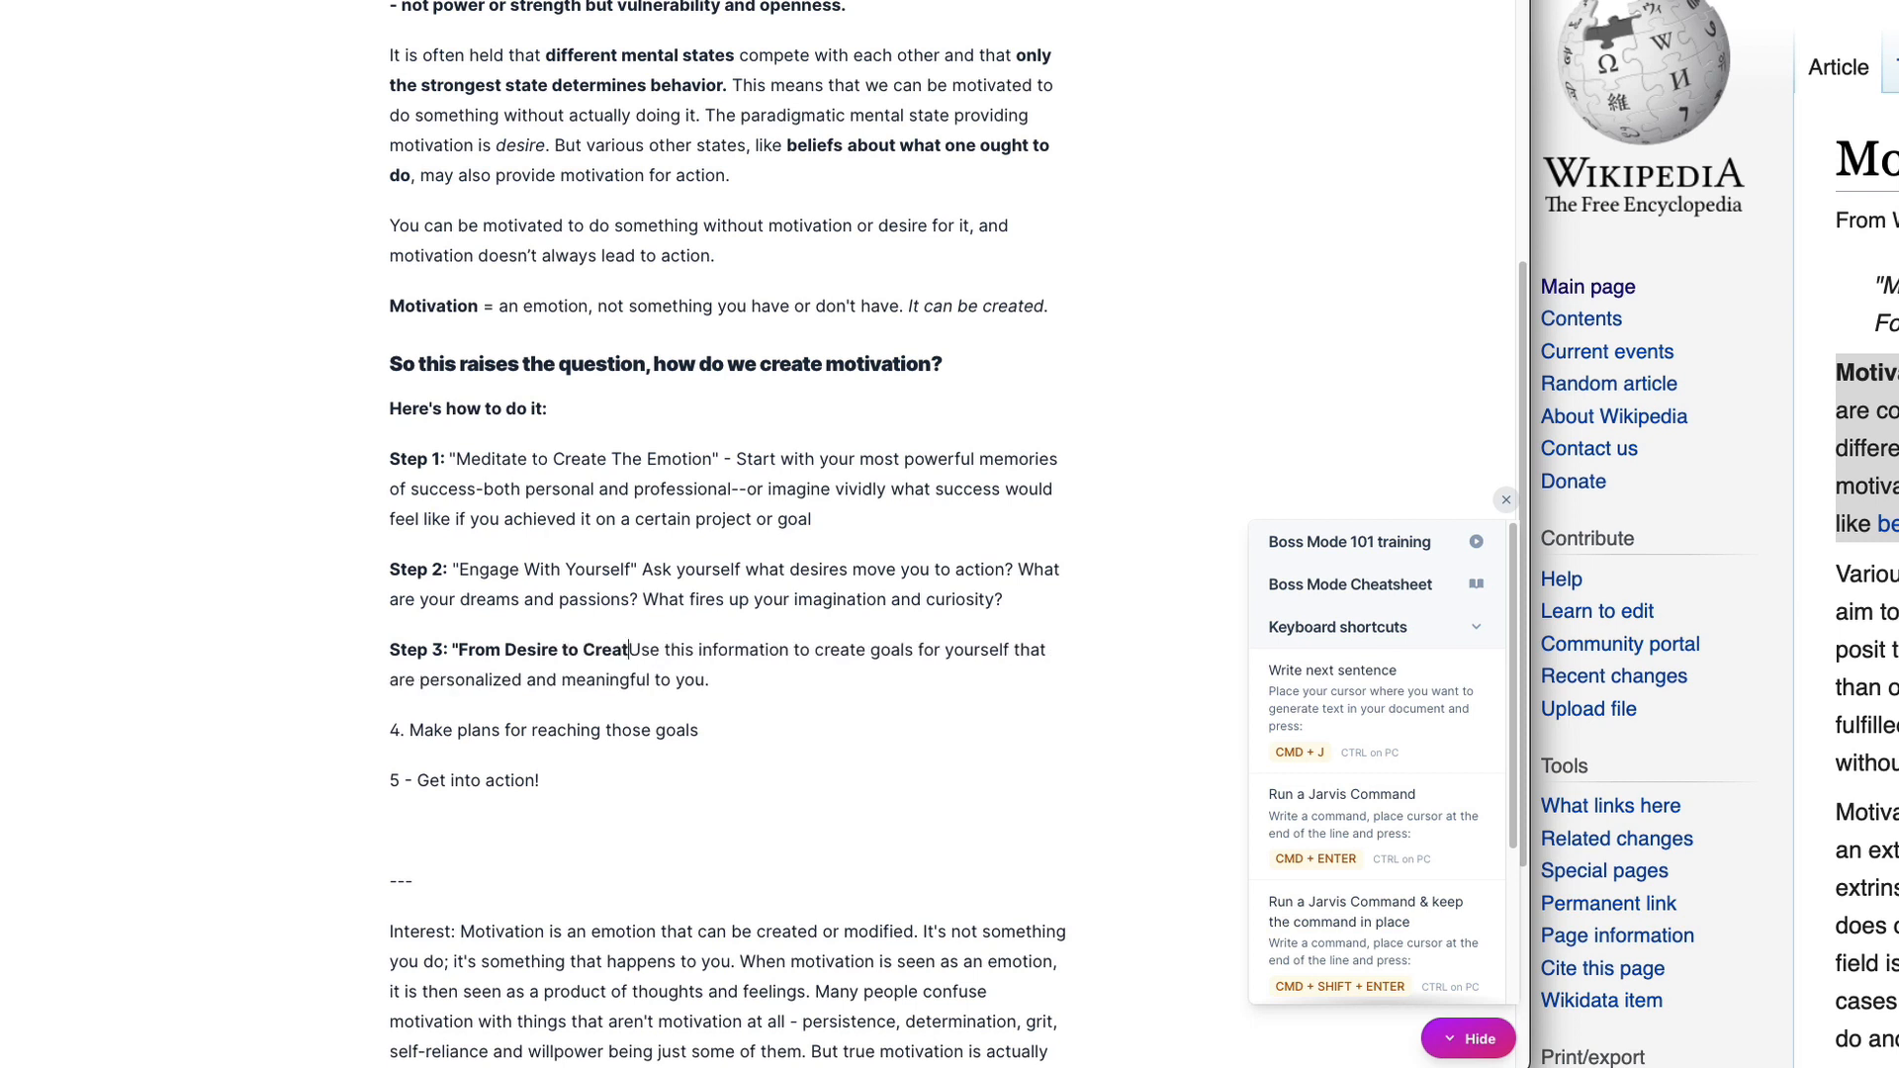
key(BackSpace)
text(")
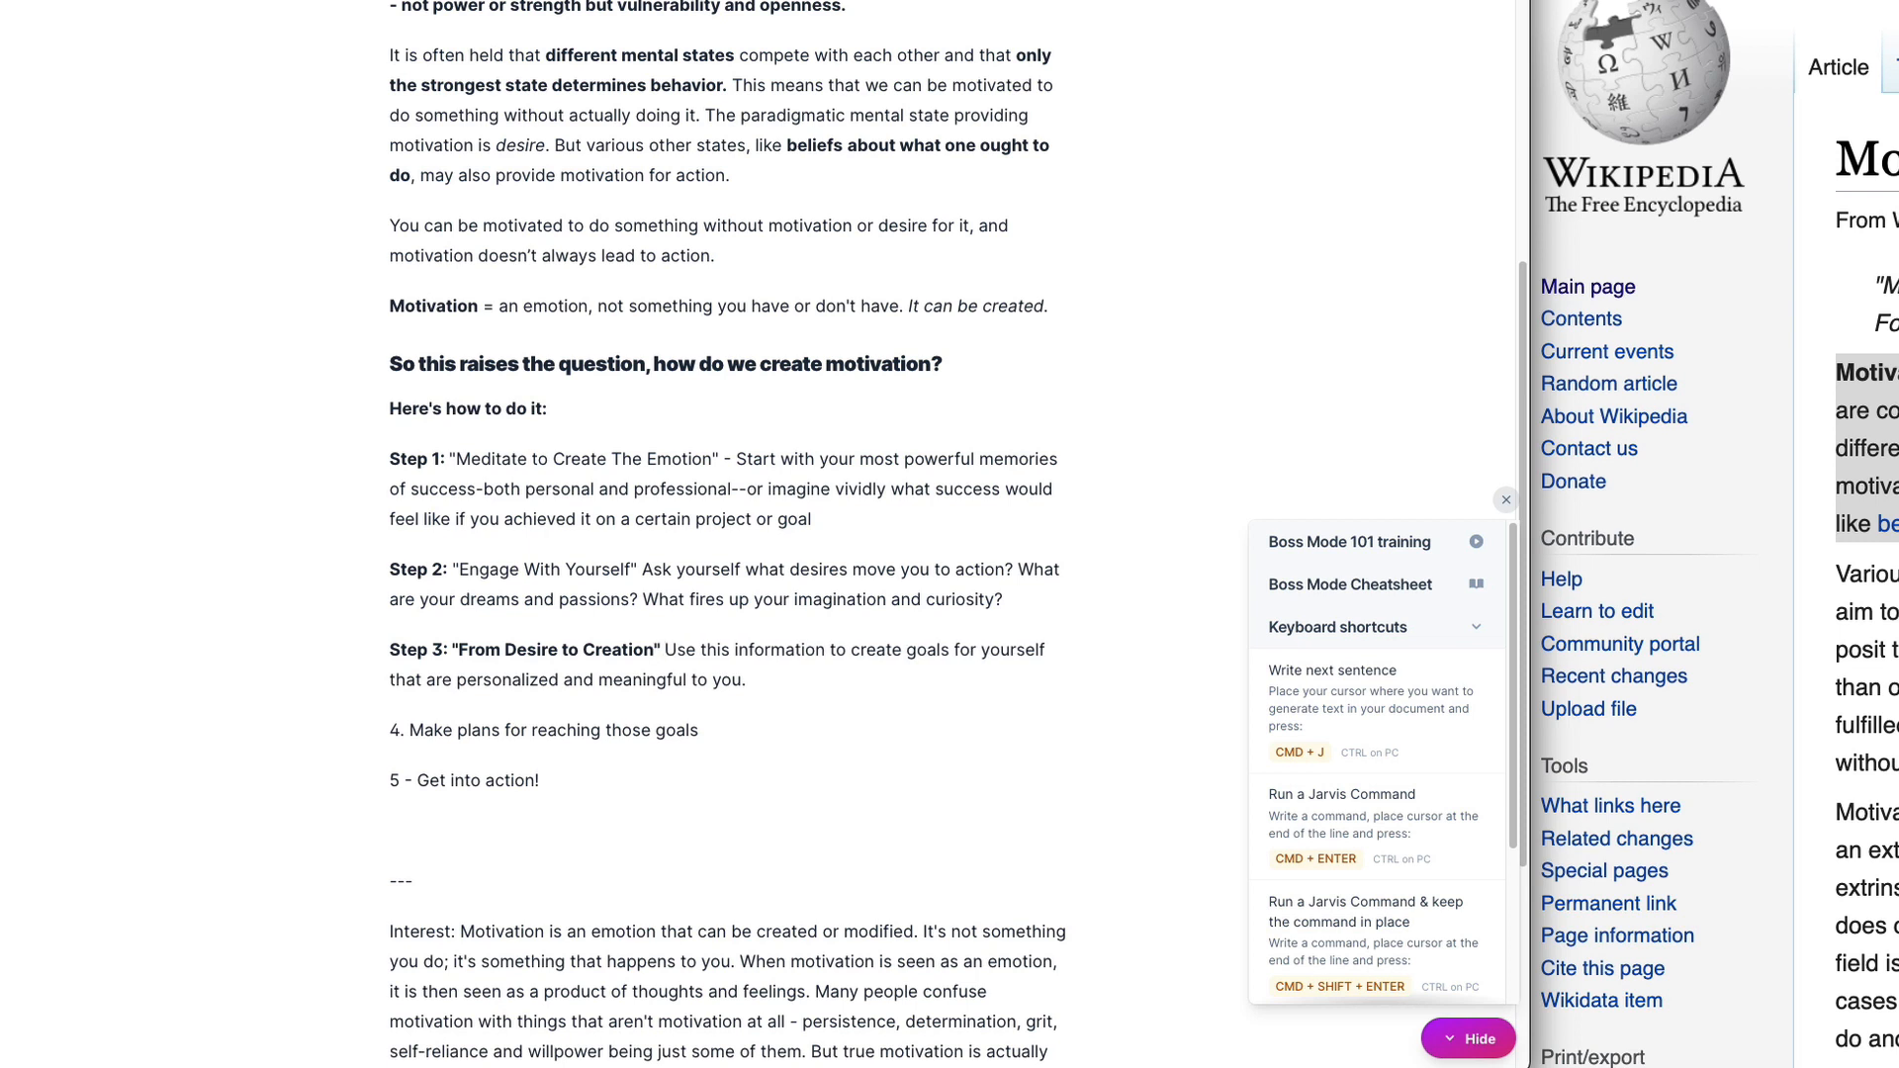
shift+click(451, 643)
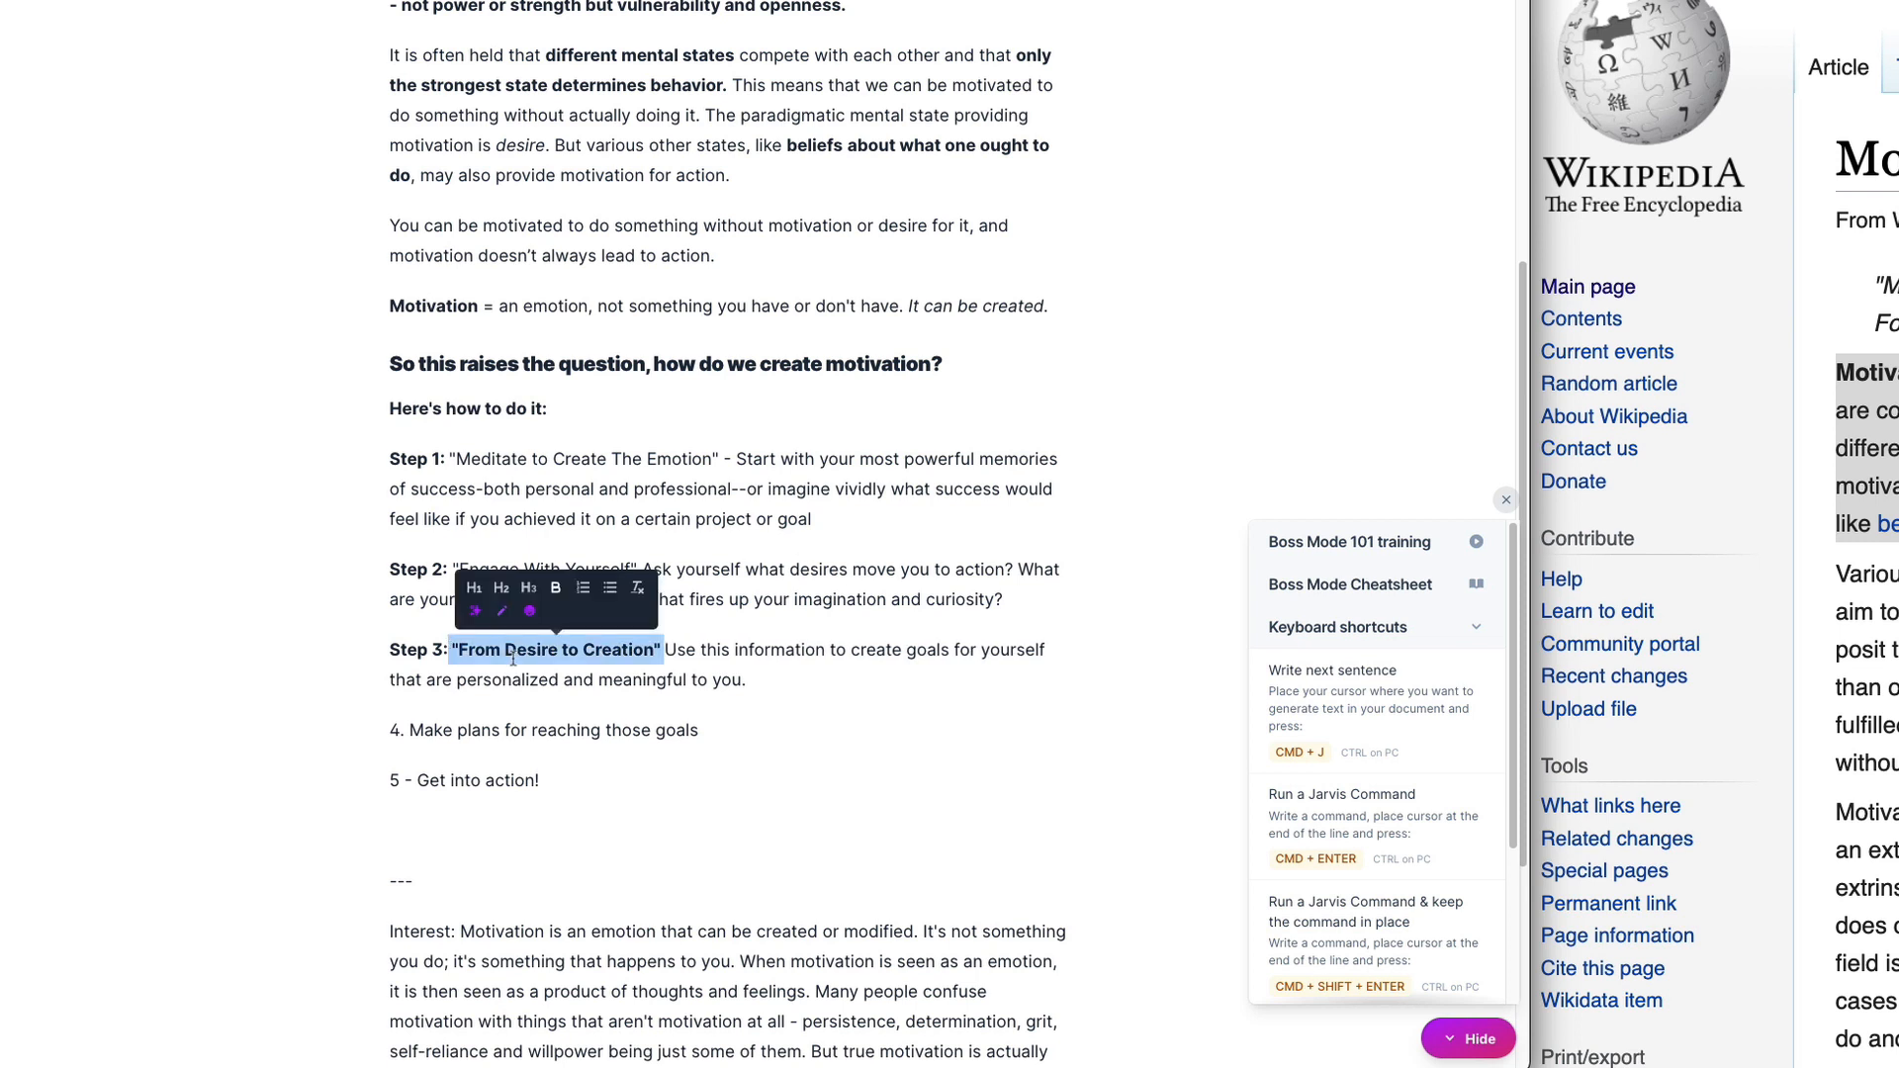
key(ctrl+b)
Step: Have the AI writer continue the text from the end of the Step 3 paragraph
click(745, 678)
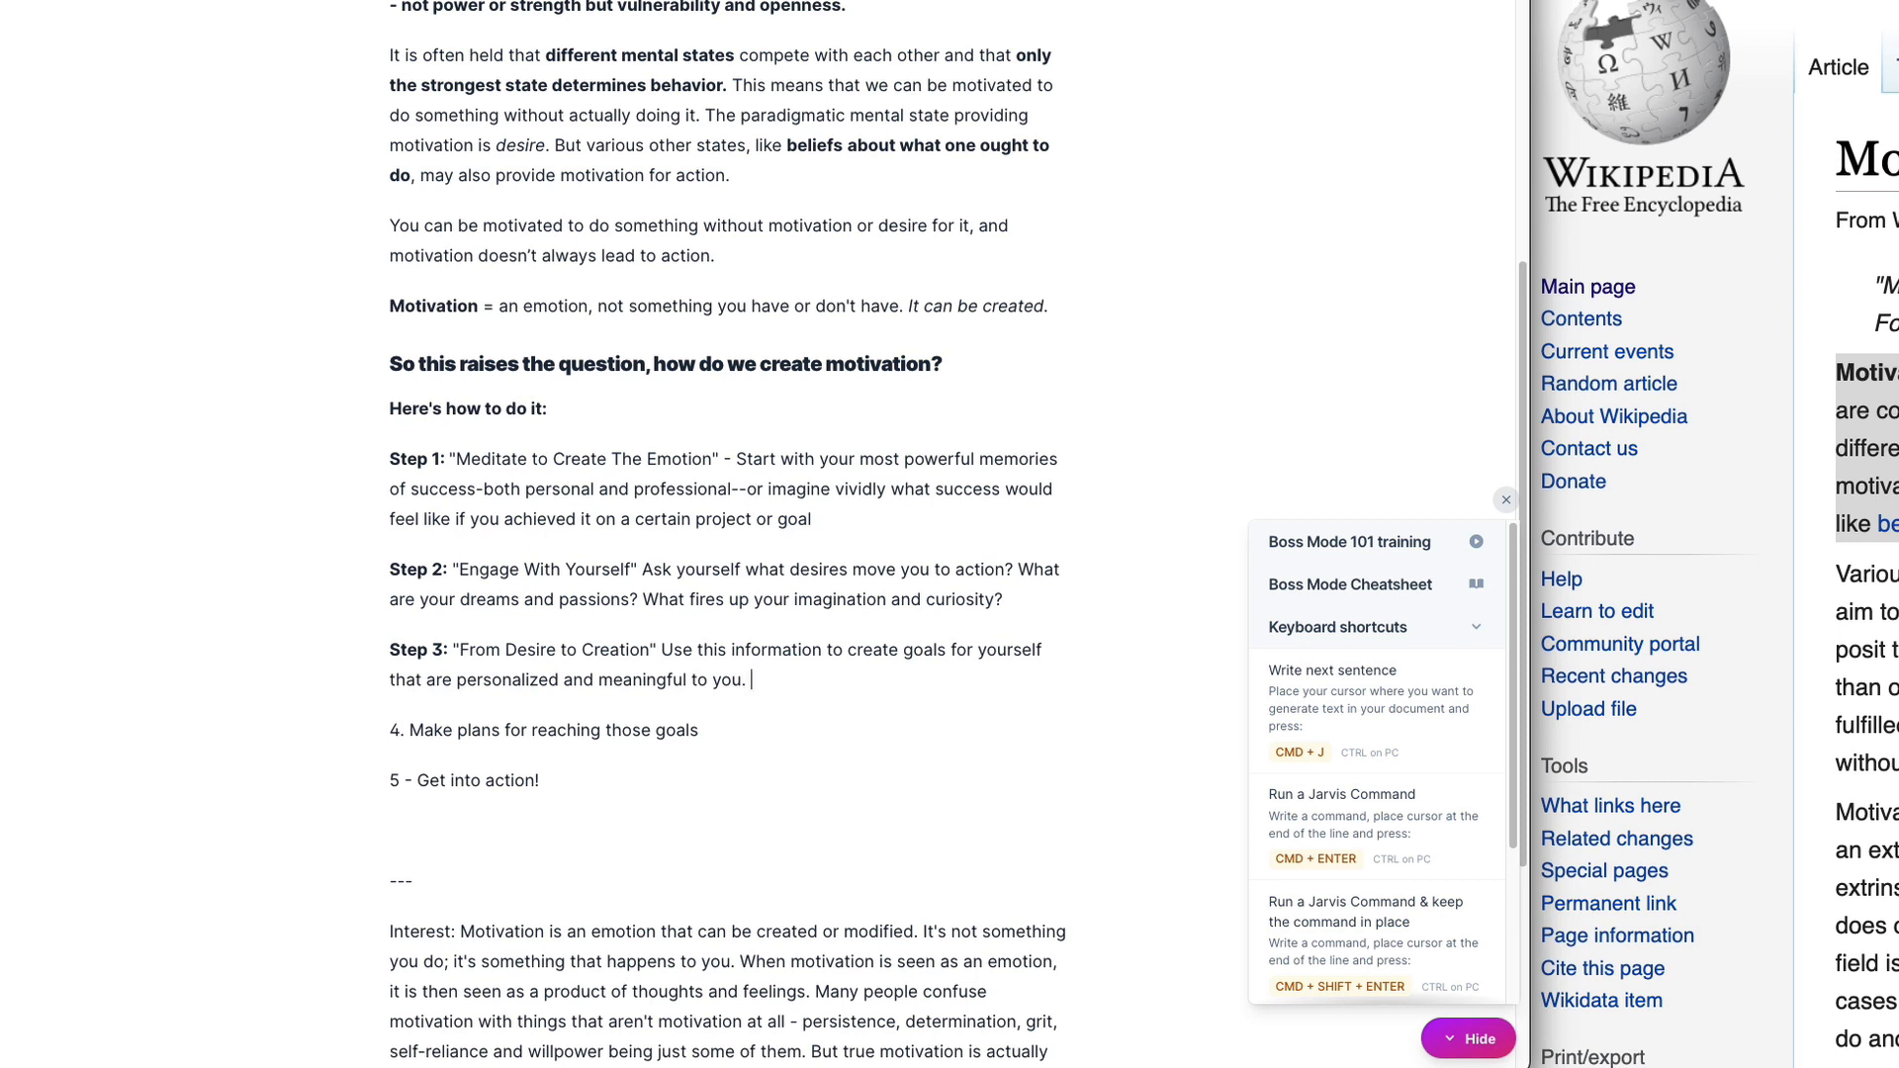
key(ctrl+j)
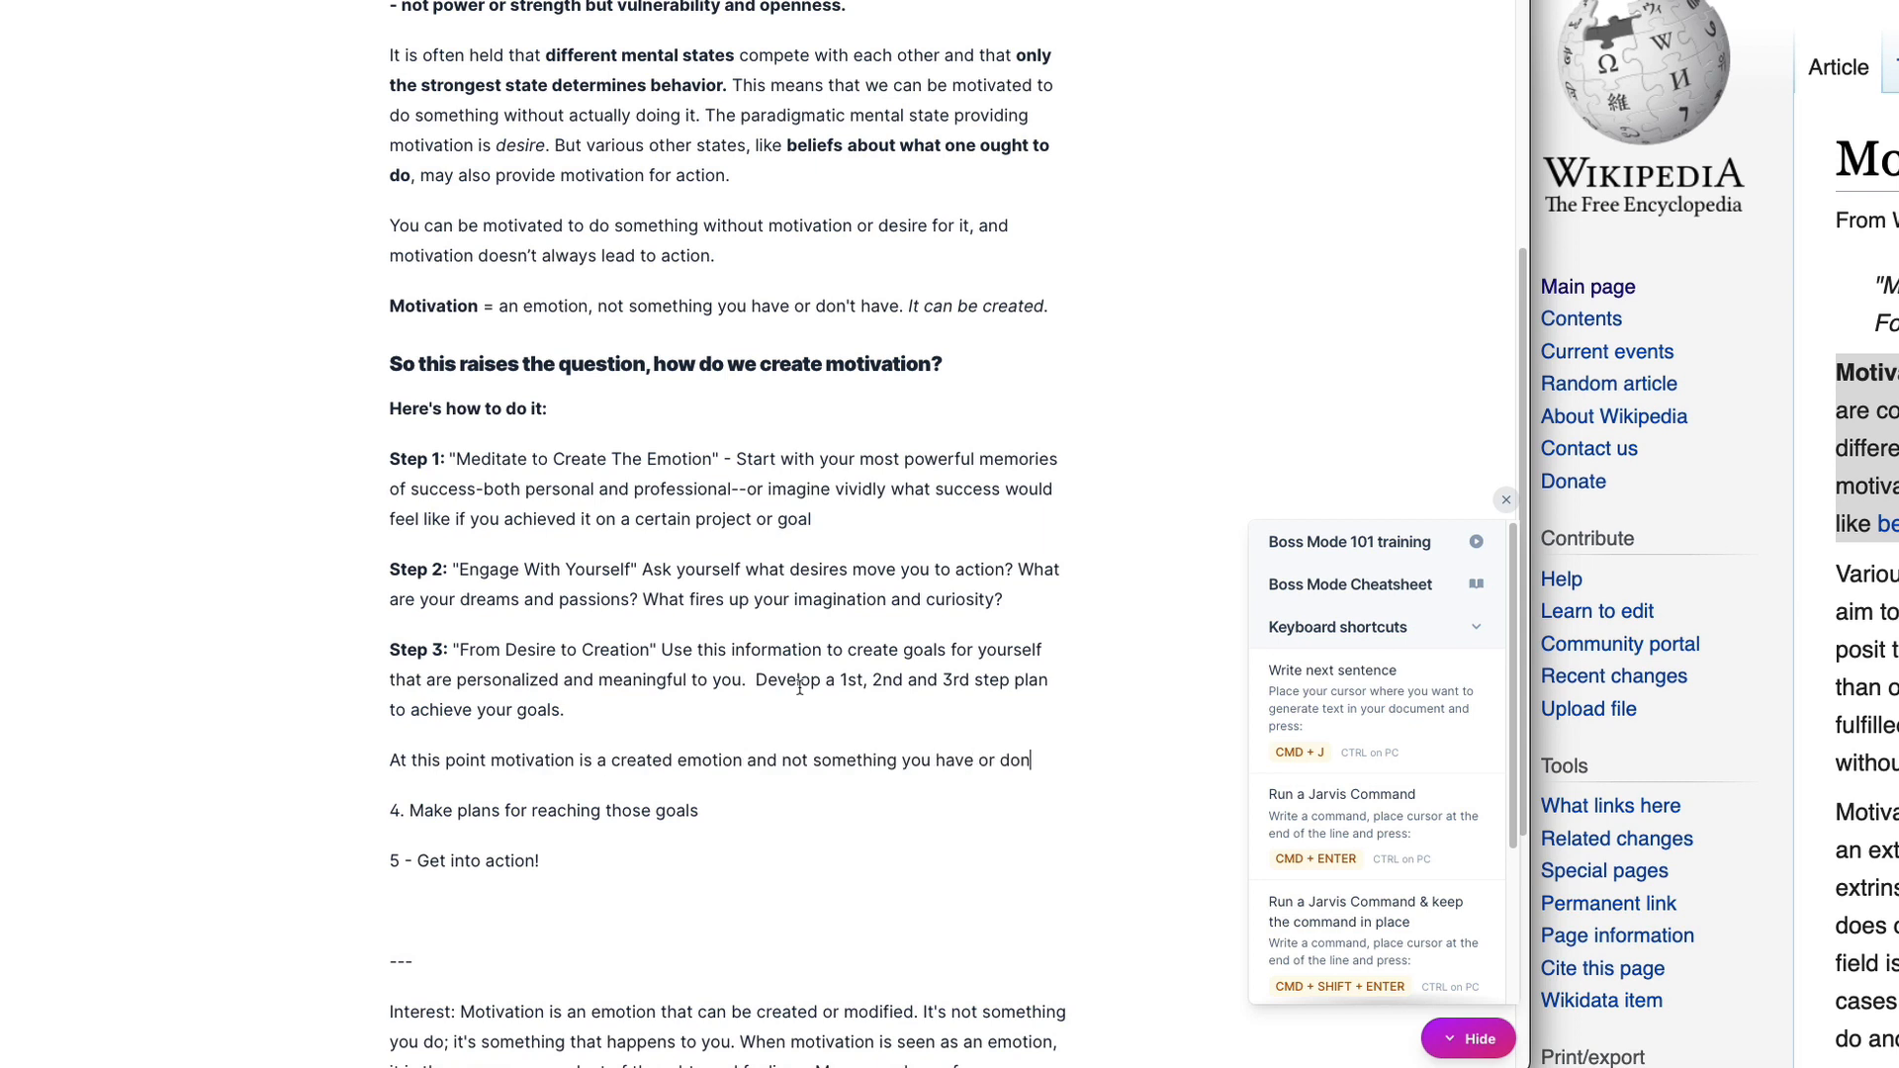
scroll(798, 682, down, 3)
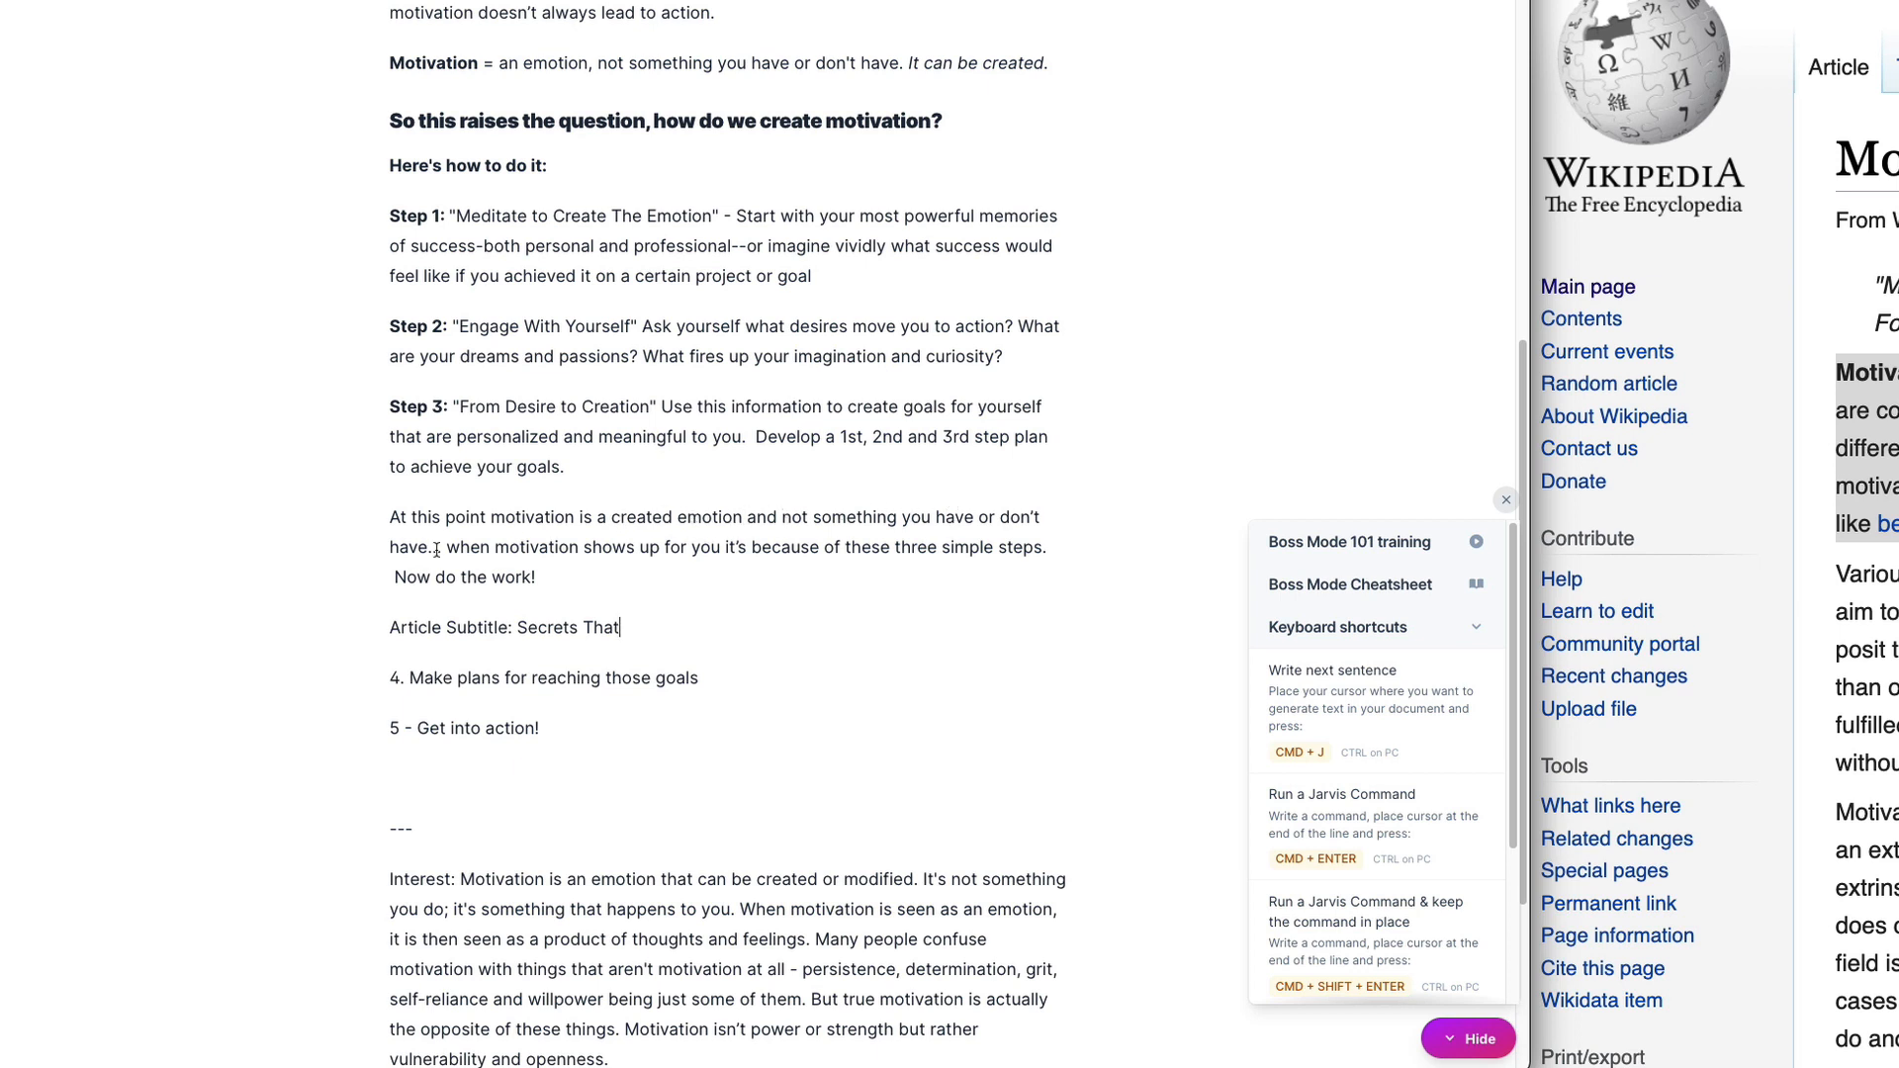
Step: Delete "Now do the work!" and the "Article Subtitle" line from the end of the generated text
click(744, 544)
click(728, 597)
drag(395, 578, 538, 577)
drag(647, 617, 623, 619)
key(BackSpace)
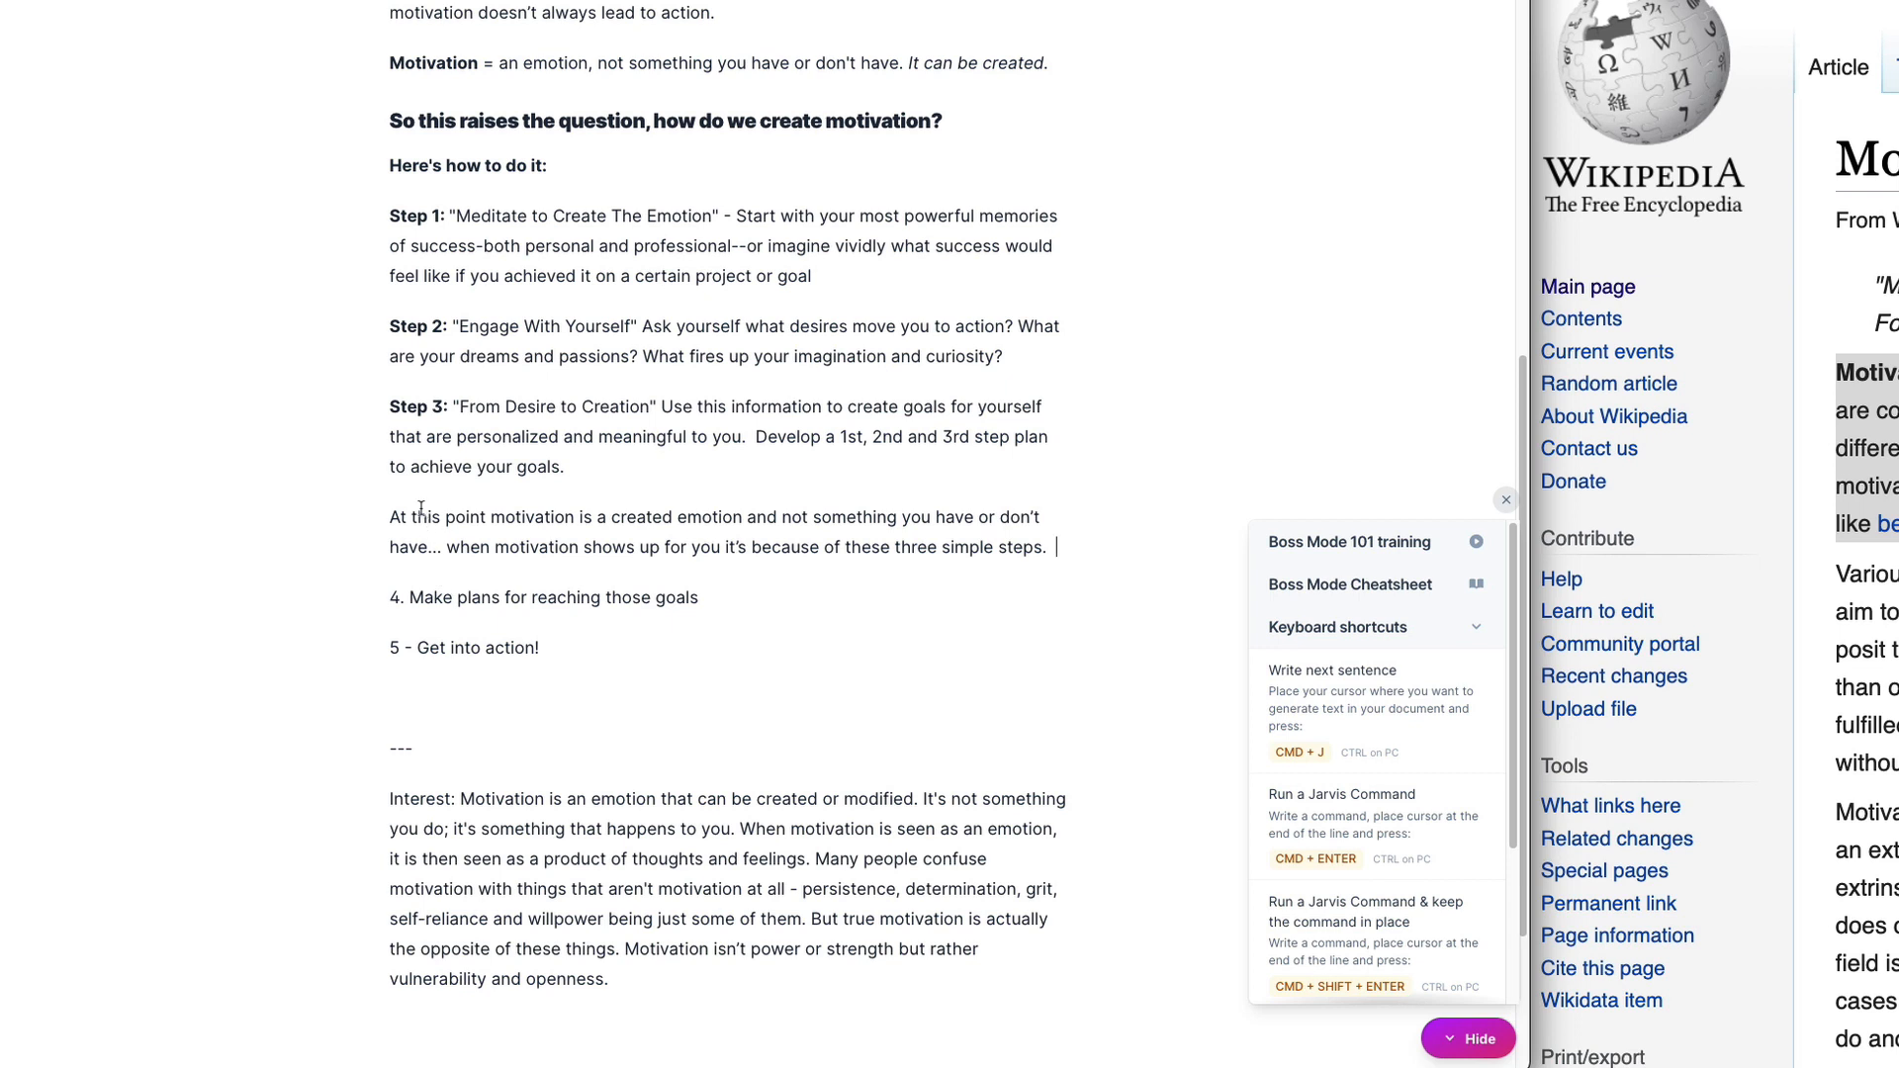
Step: Move the generated text from Step 3 to the end of item 4 after "...", merging it into one paragraph
drag(763, 437, 980, 432)
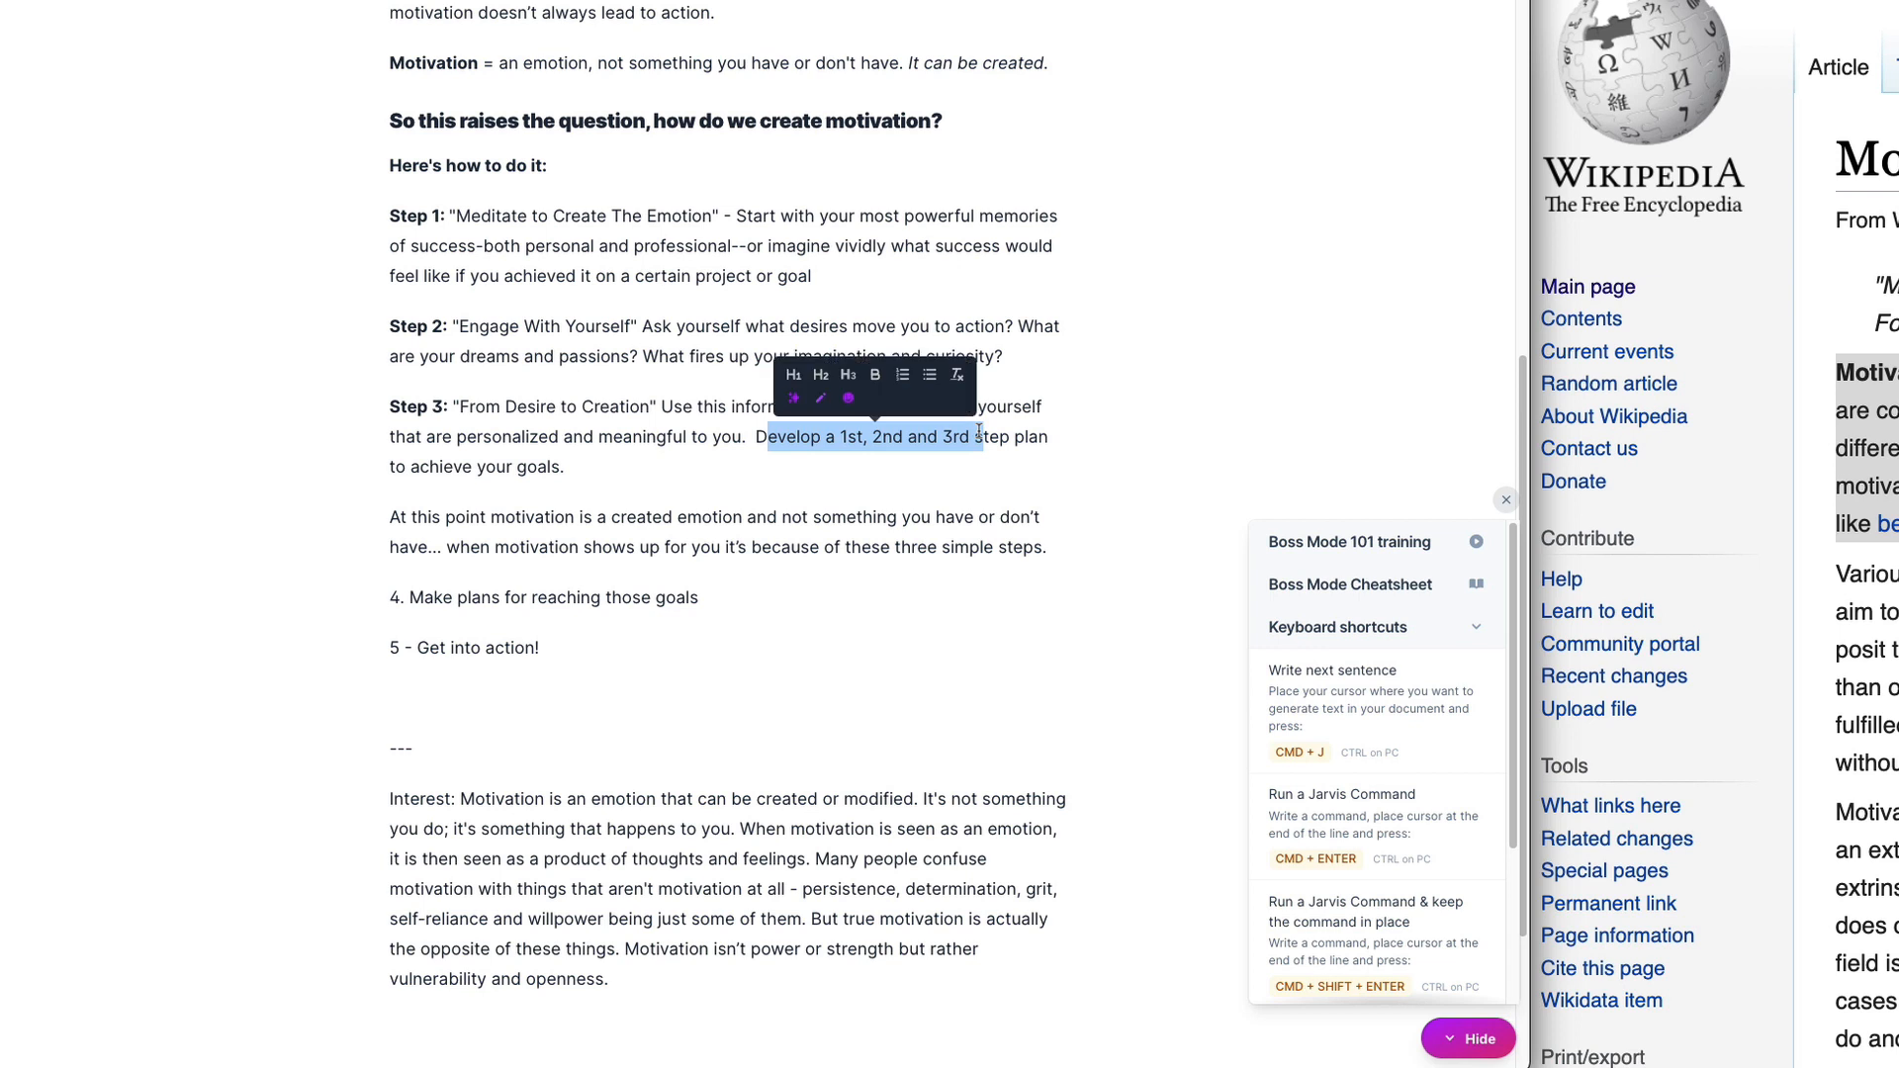
click(979, 433)
drag(757, 434, 1045, 536)
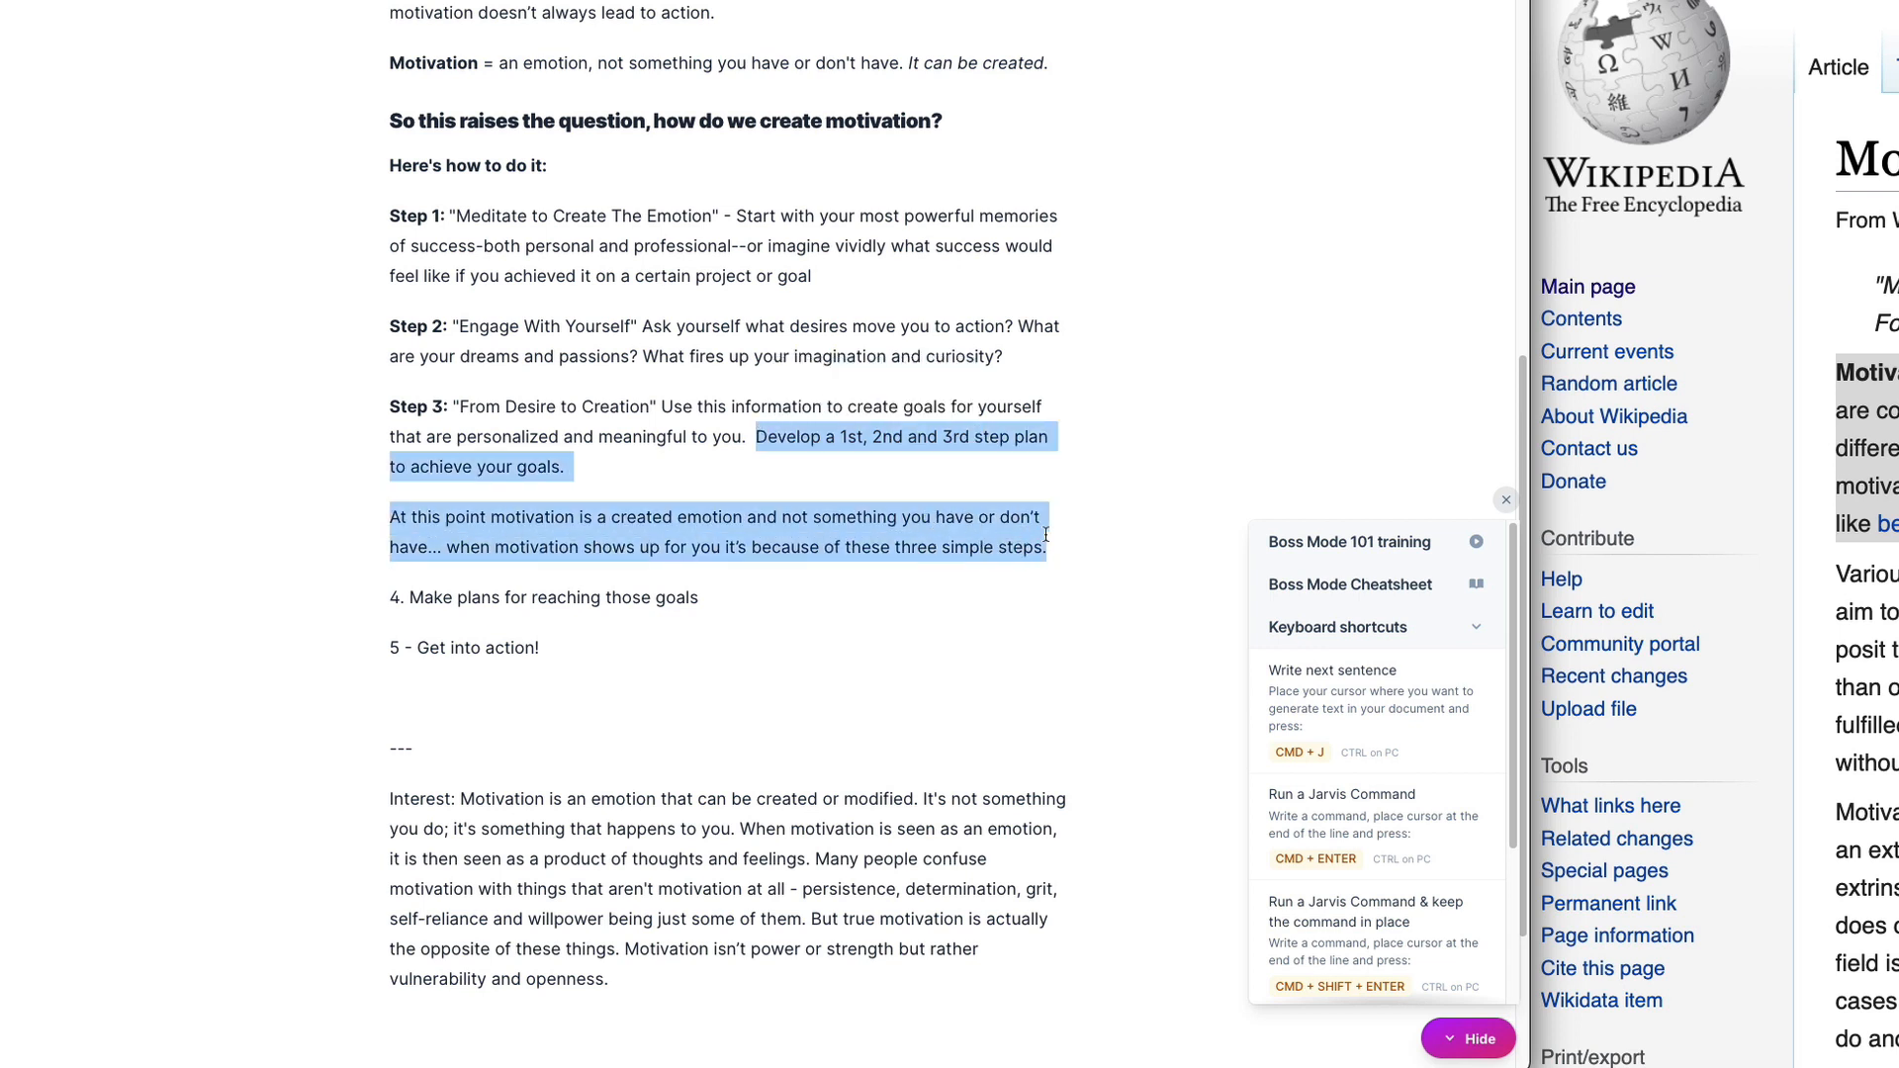
key(BackSpace)
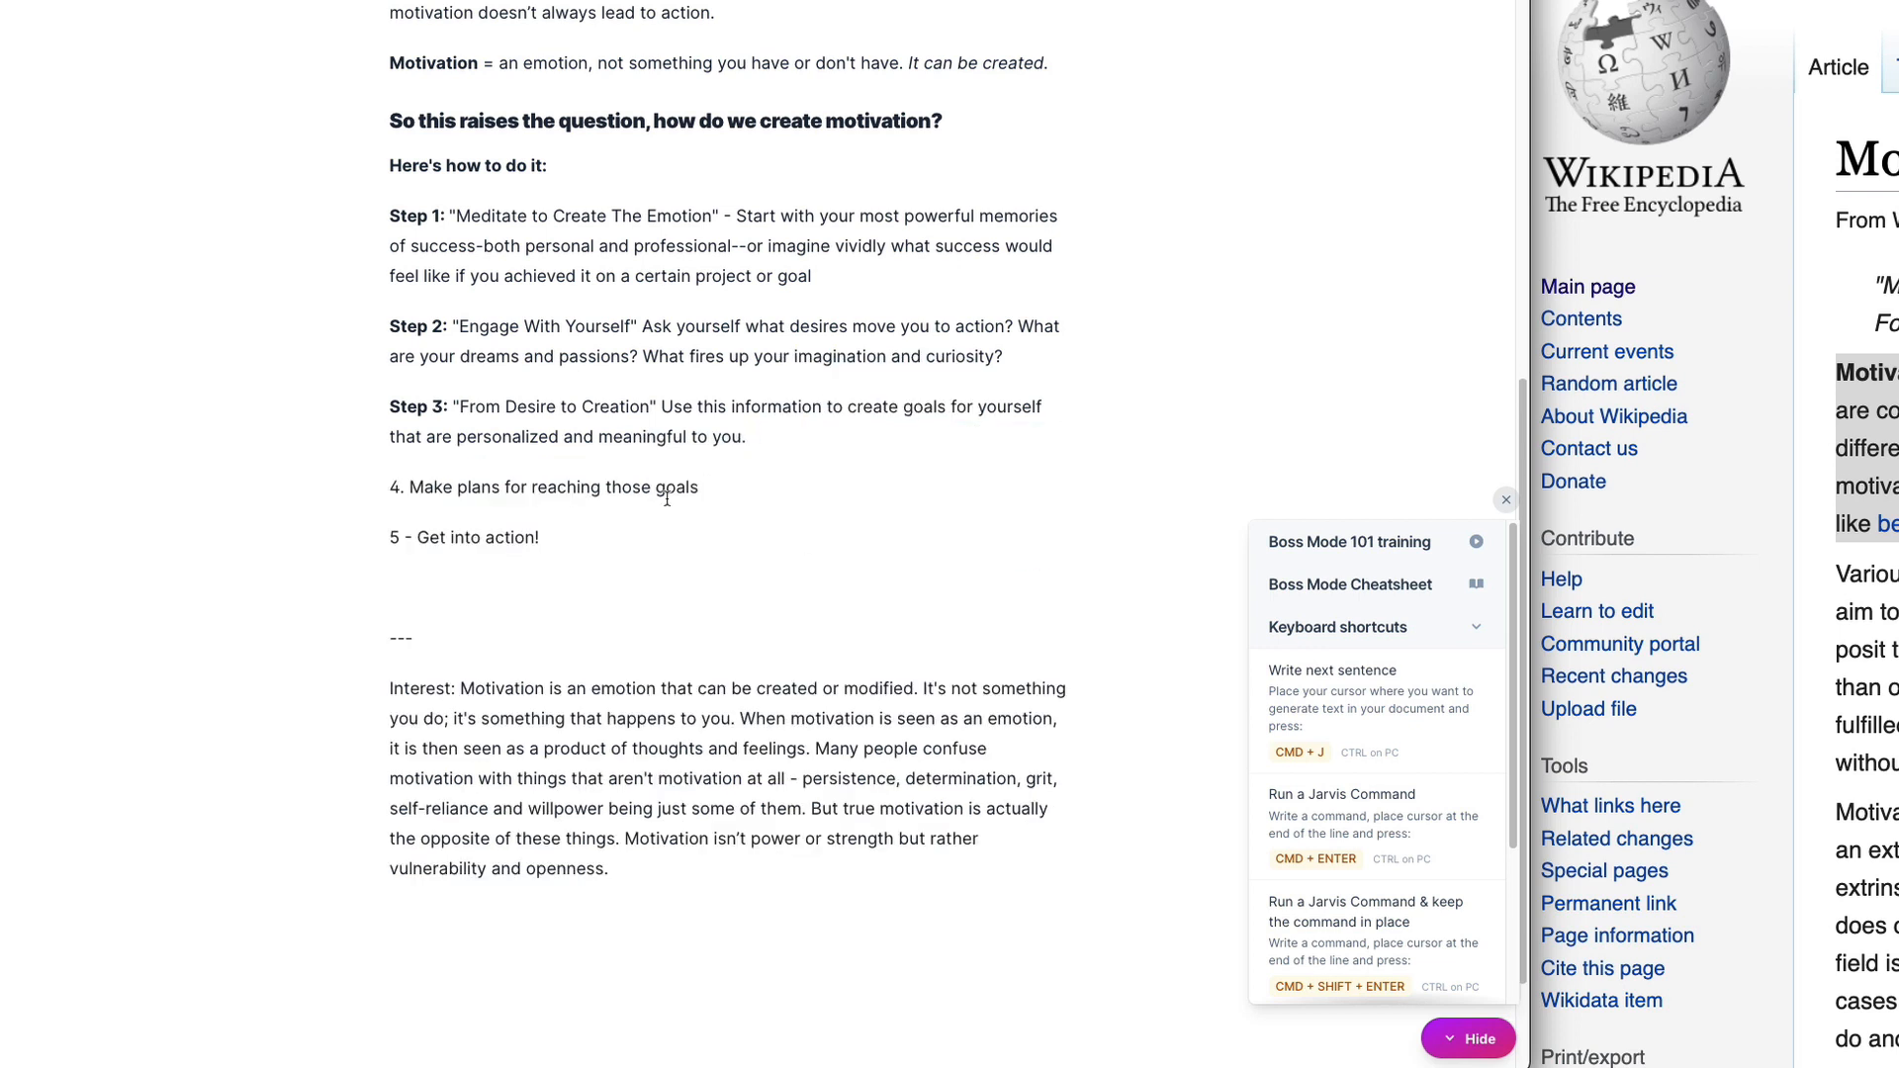
text(...)
text(Develop a 1st, 2nd and 3rd step plan to achieve your goals.  At this point motivation is a created emotion and not something you have or don’t have... when motivation shows up for you it’s because of these three simple steps.)
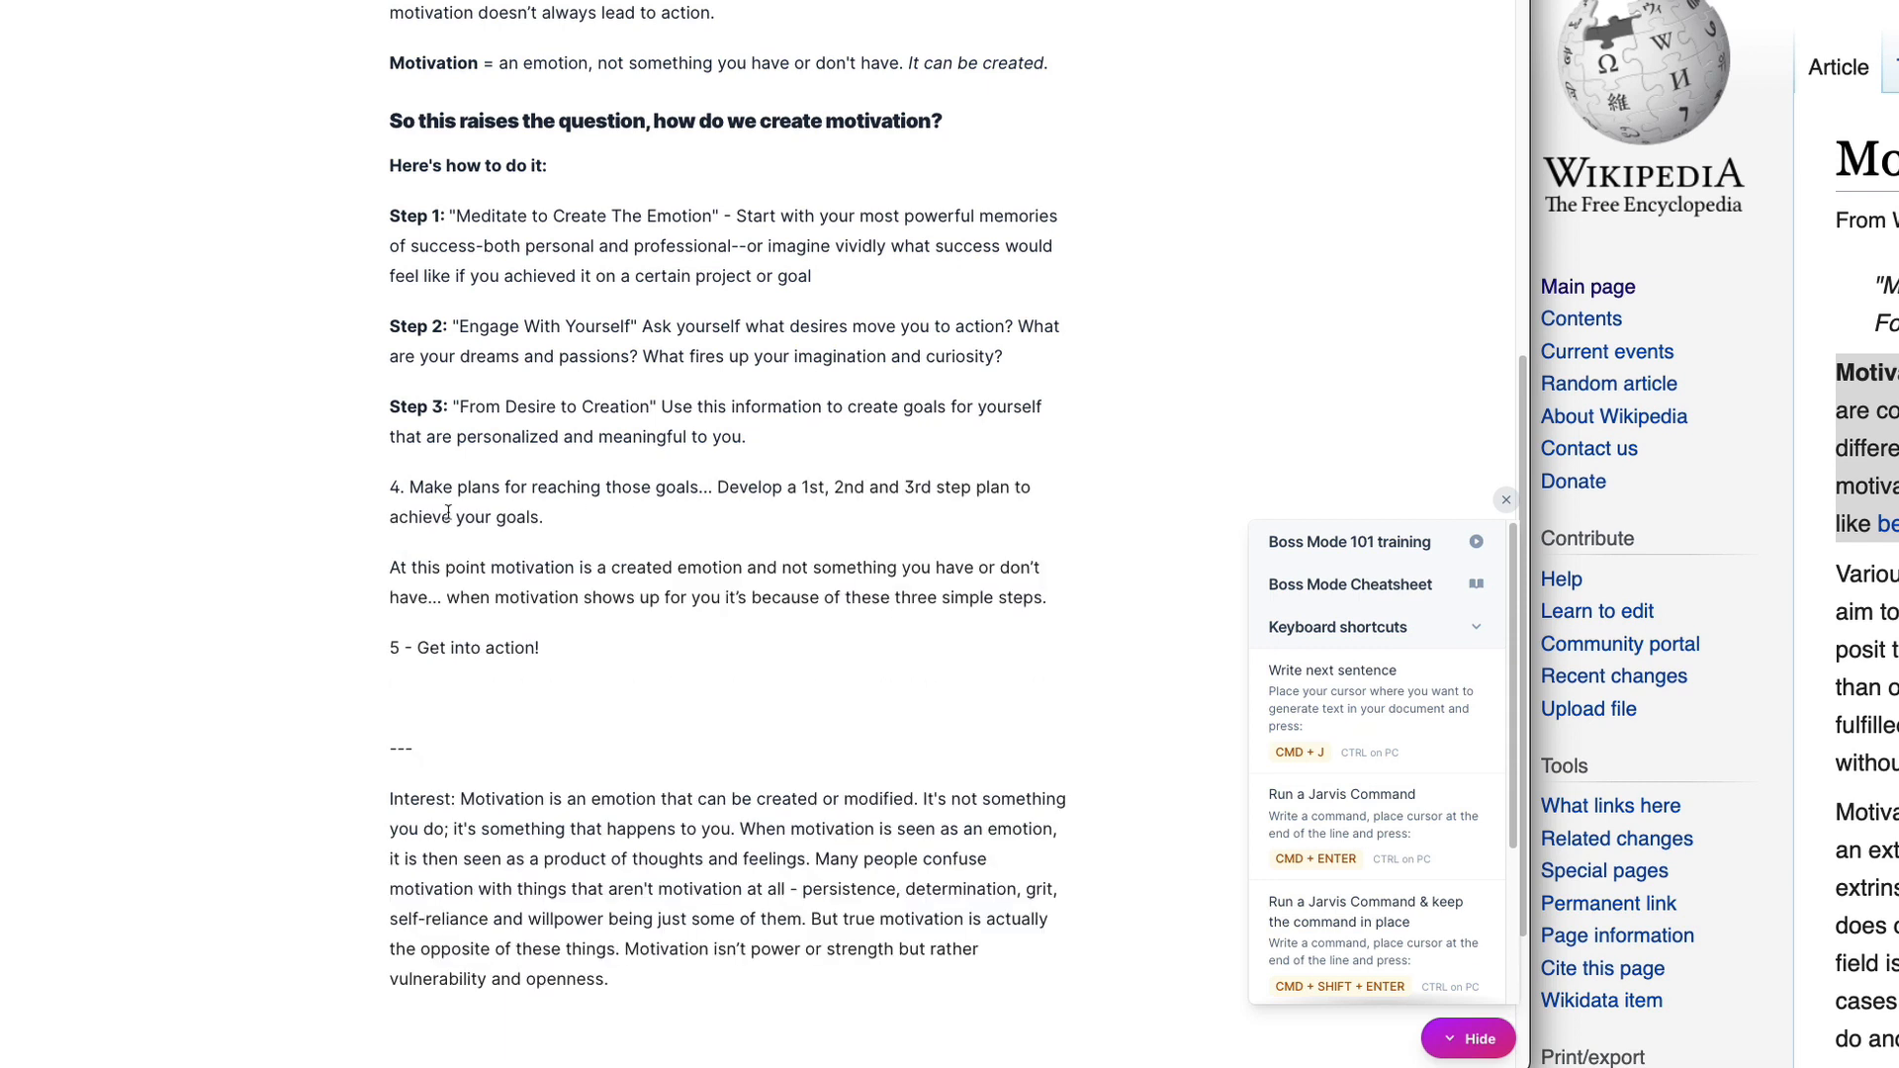
click(388, 567)
key(BackSpace)
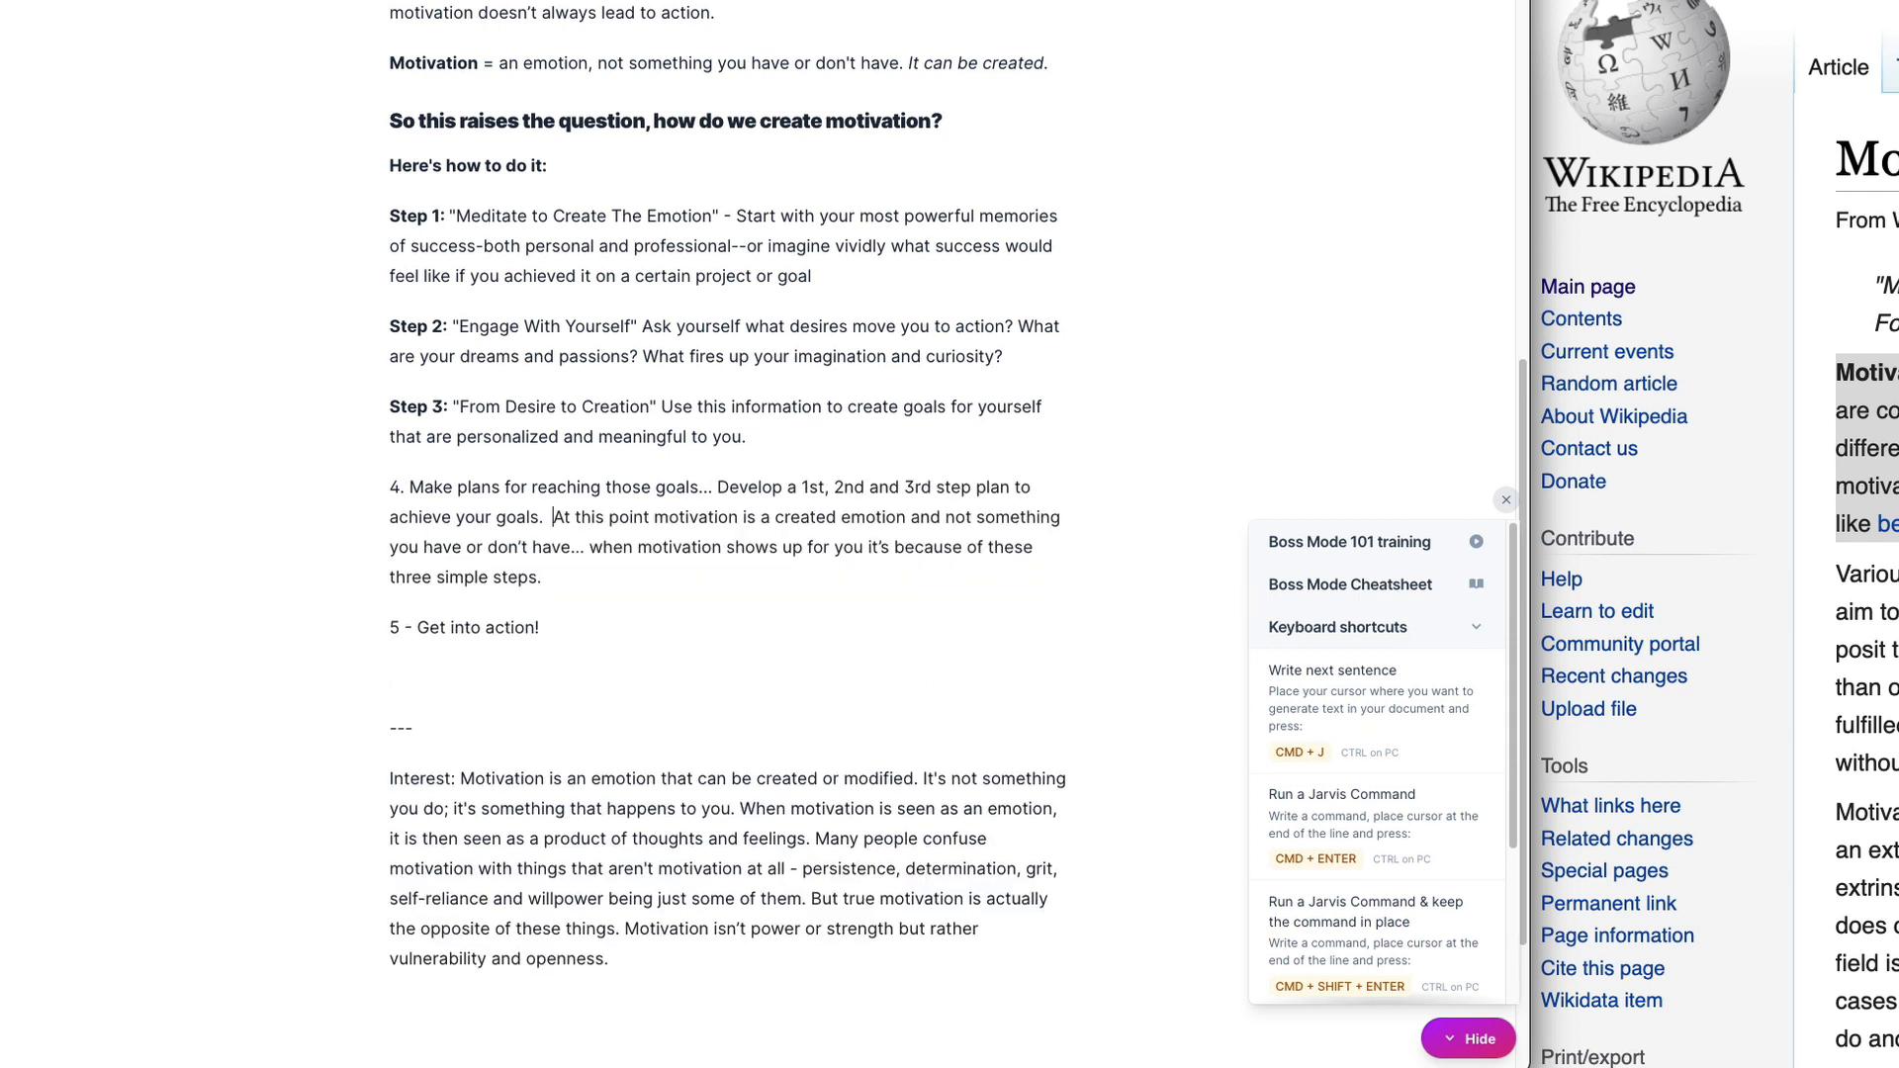
Step: Relabel the fourth list item as a bold "Step 4:"
click(376, 495)
text(Step)
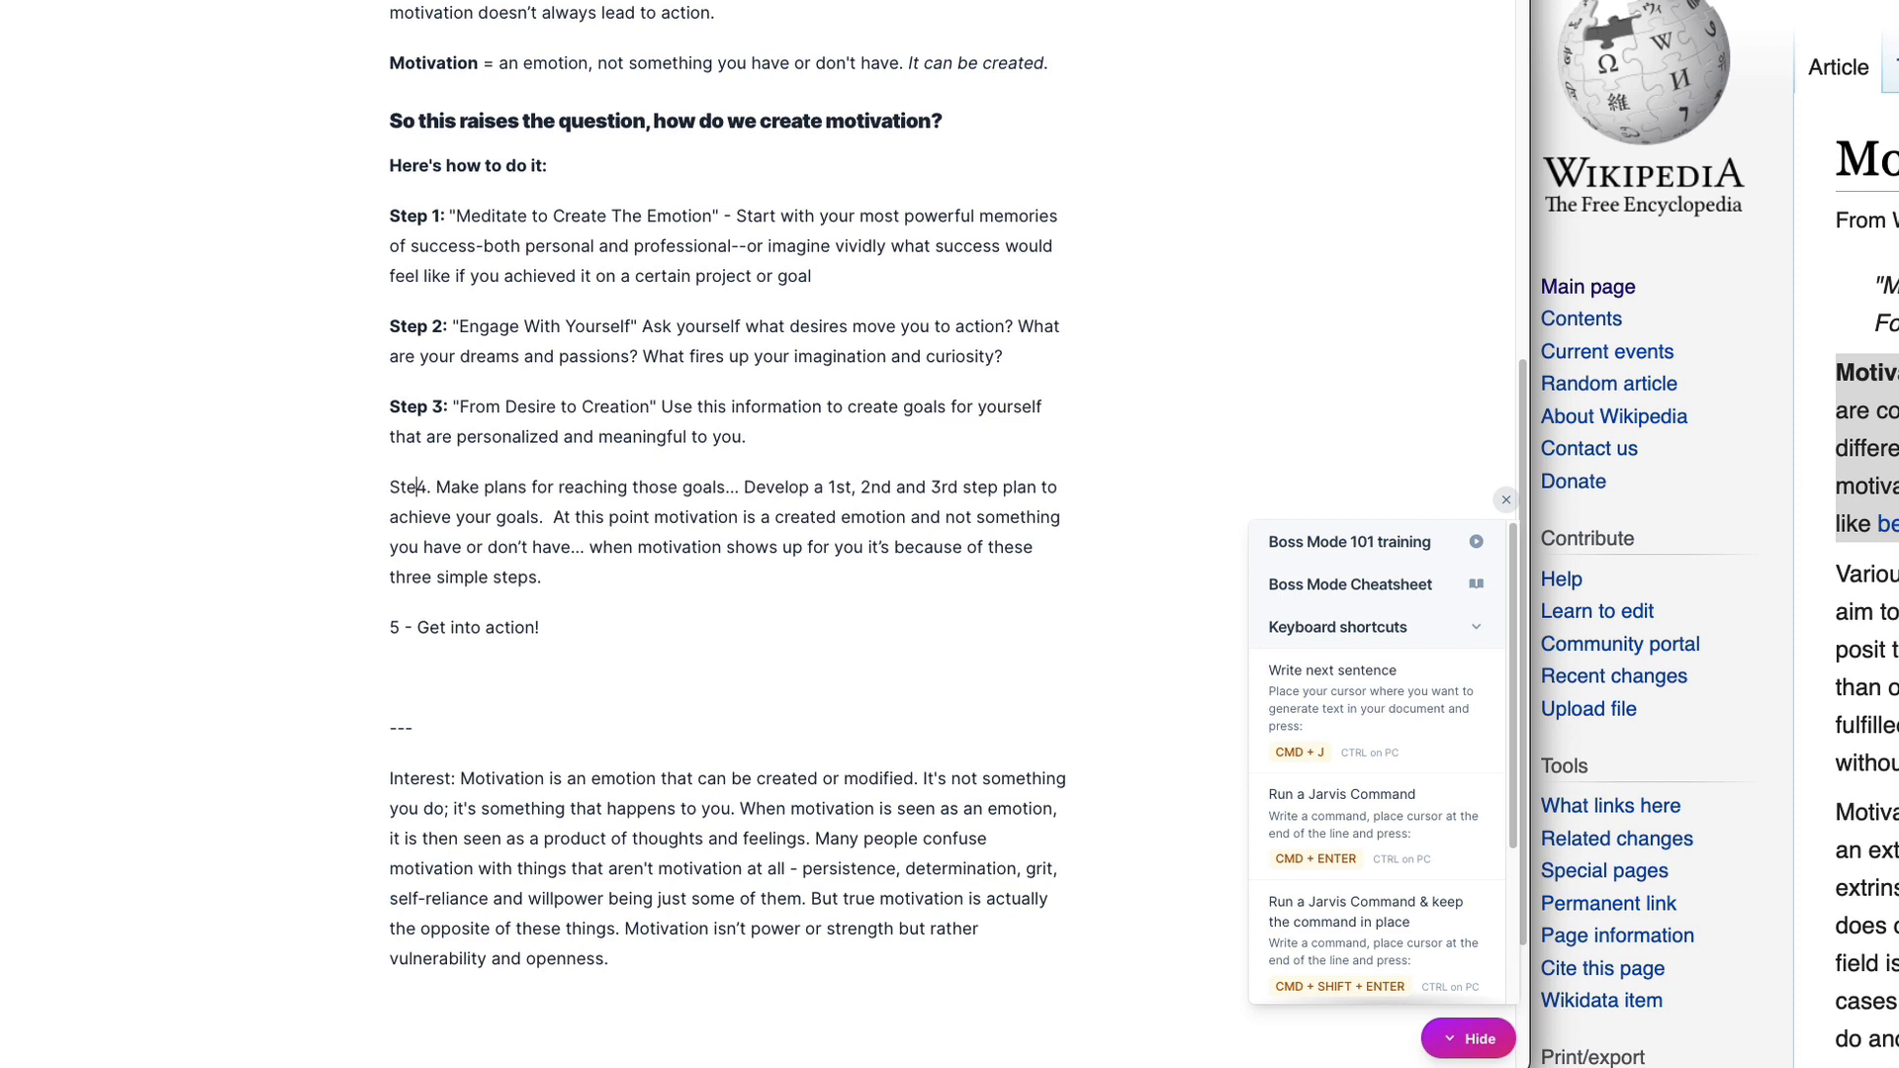
key(BackSpace)
text(:)
drag(448, 486, 385, 488)
key(ctrl+b)
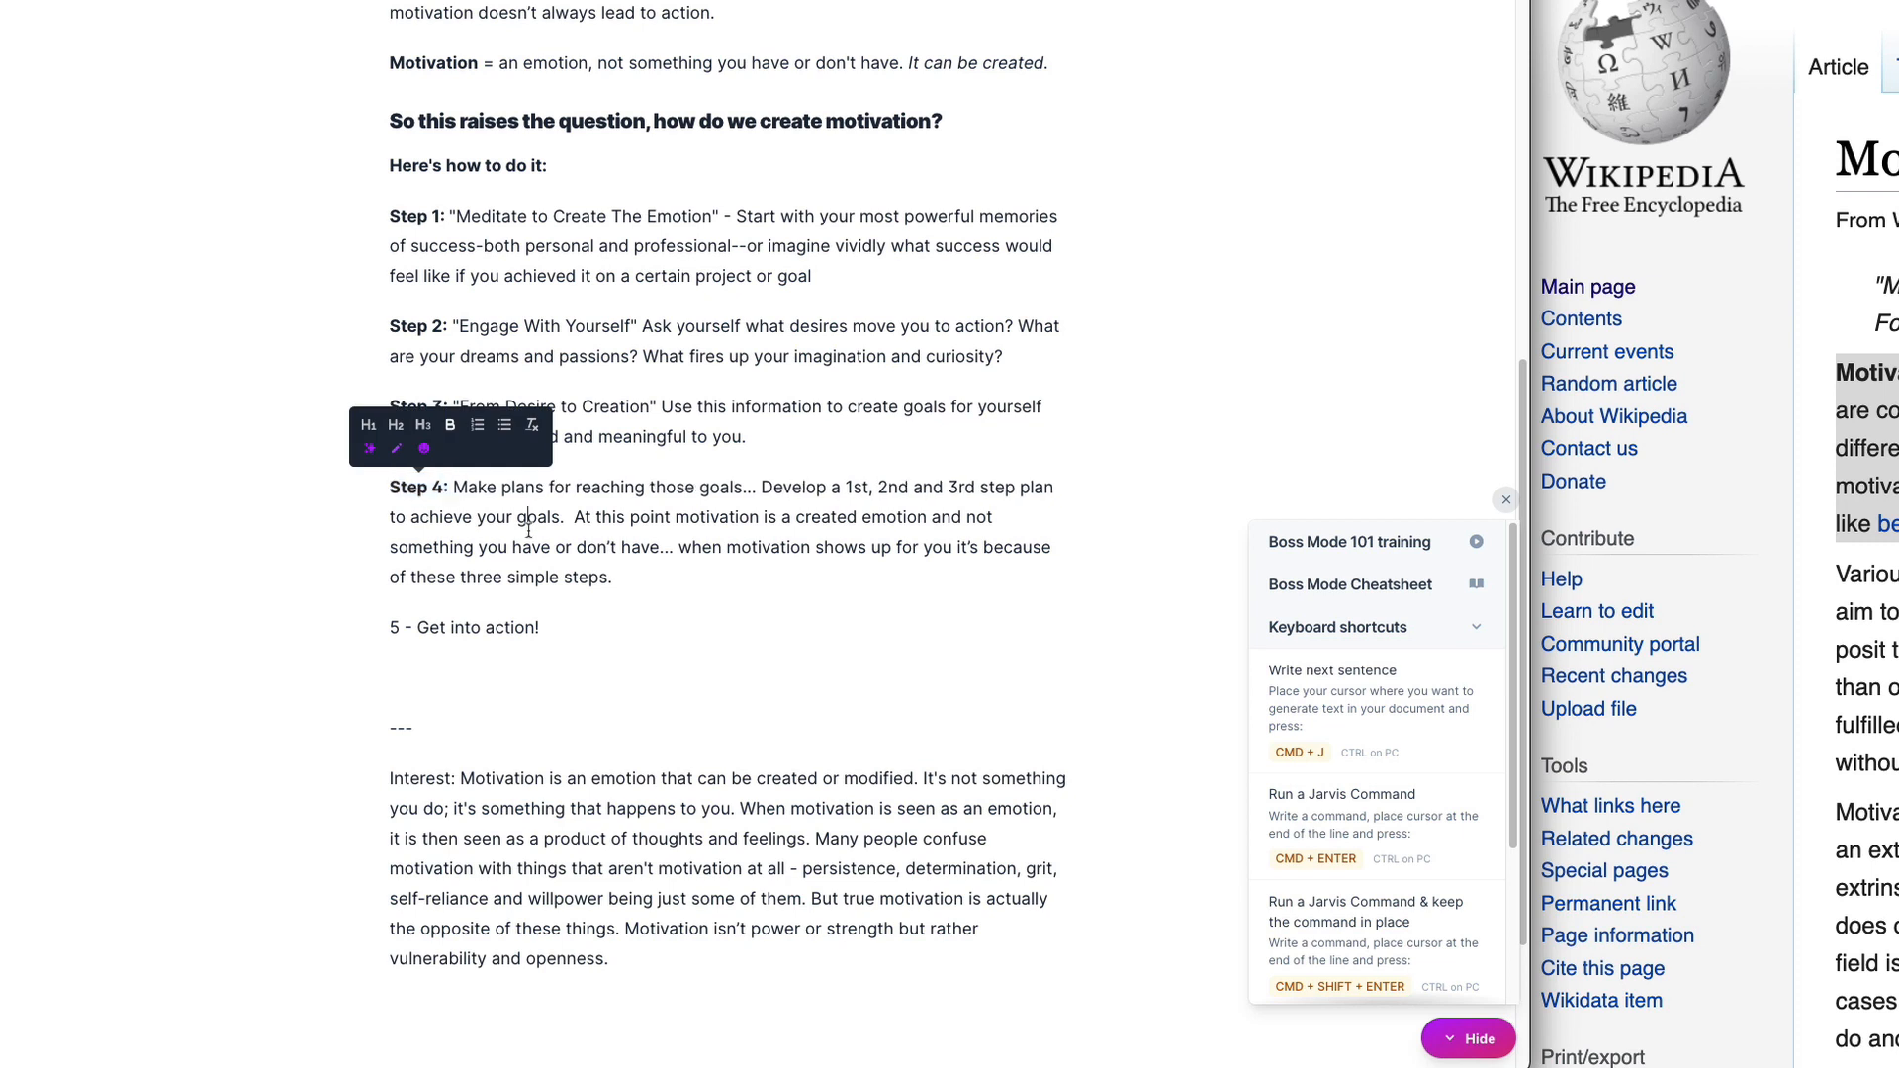
Step: Extend the end of Step 3 with "... the fact that your state of mind has shifted now that you've meditated"
click(506, 405)
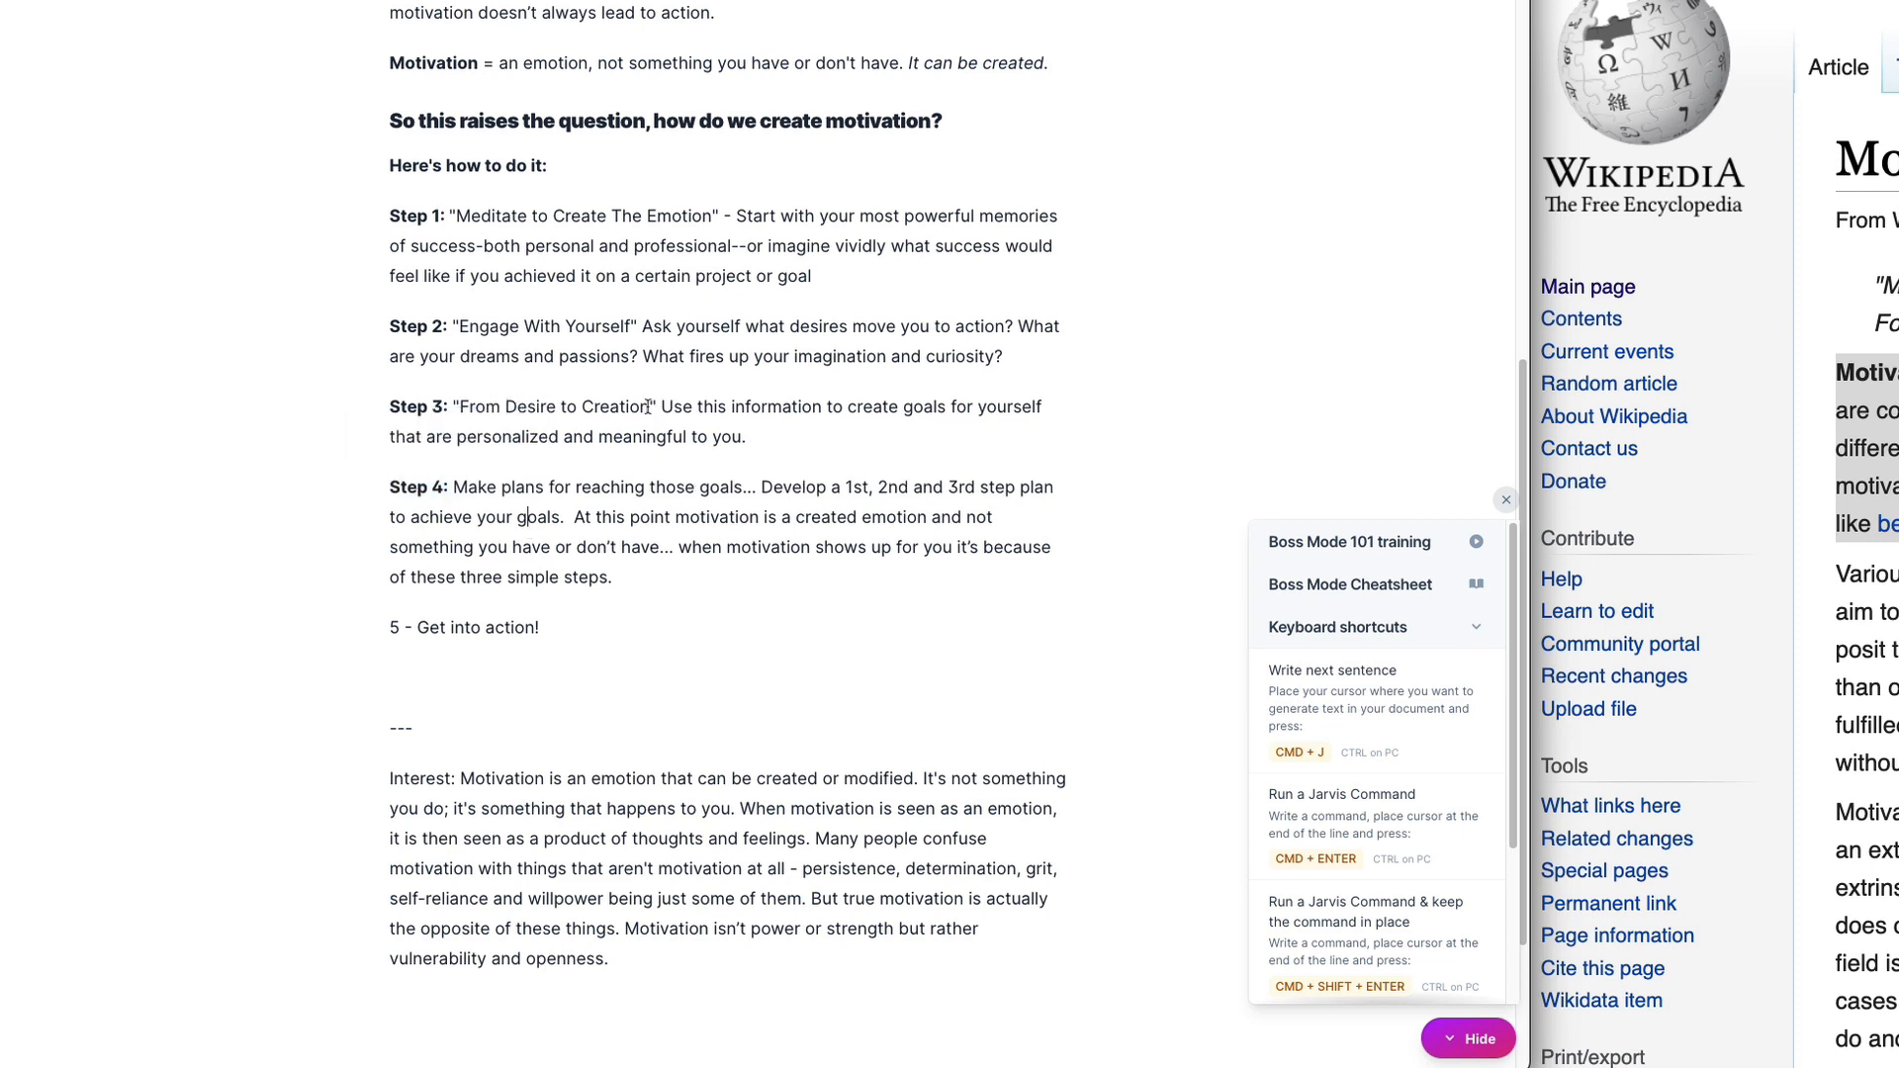
drag(673, 408, 752, 438)
click(847, 437)
text(the fact that your state of mind has shifted now that you've meditated)
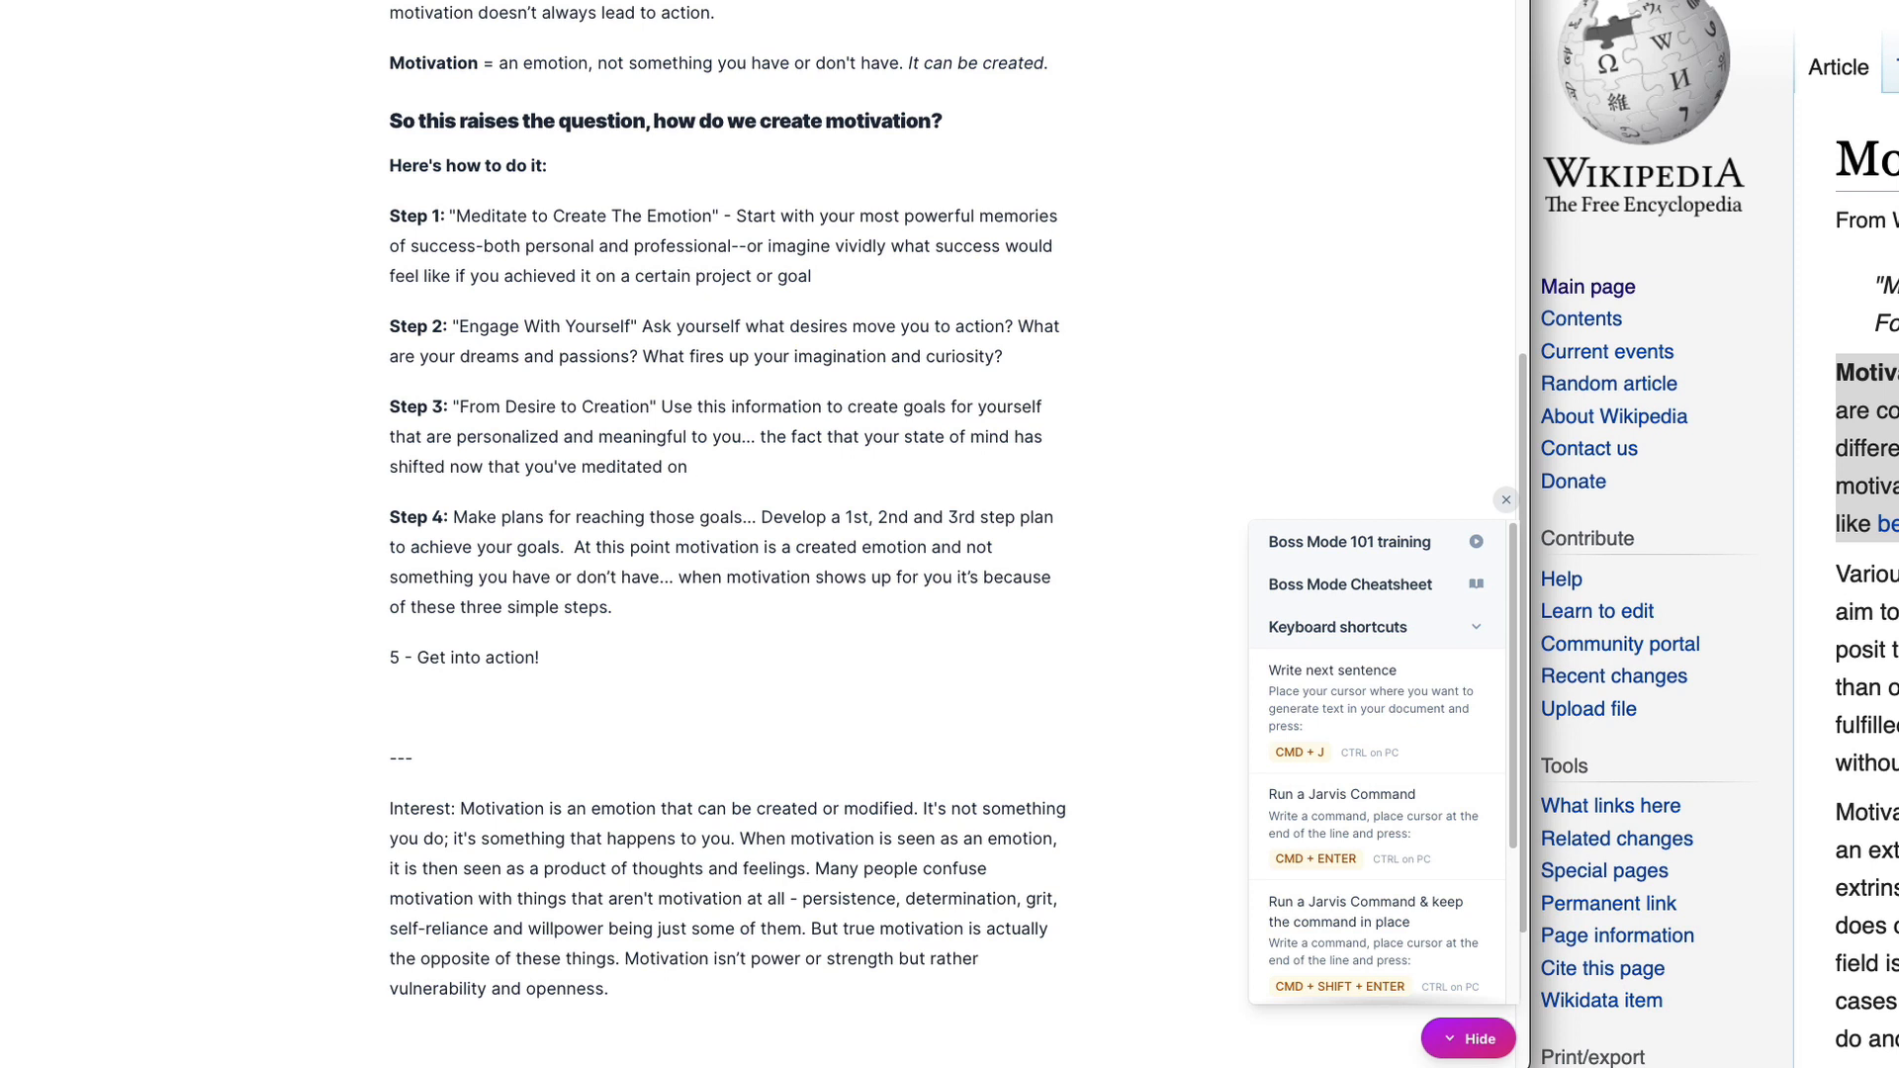
Step: Complete the new Step 3 sentence with "on things that get you excited gives you a better place to create impactful goals from."
text(on things that get you excited)
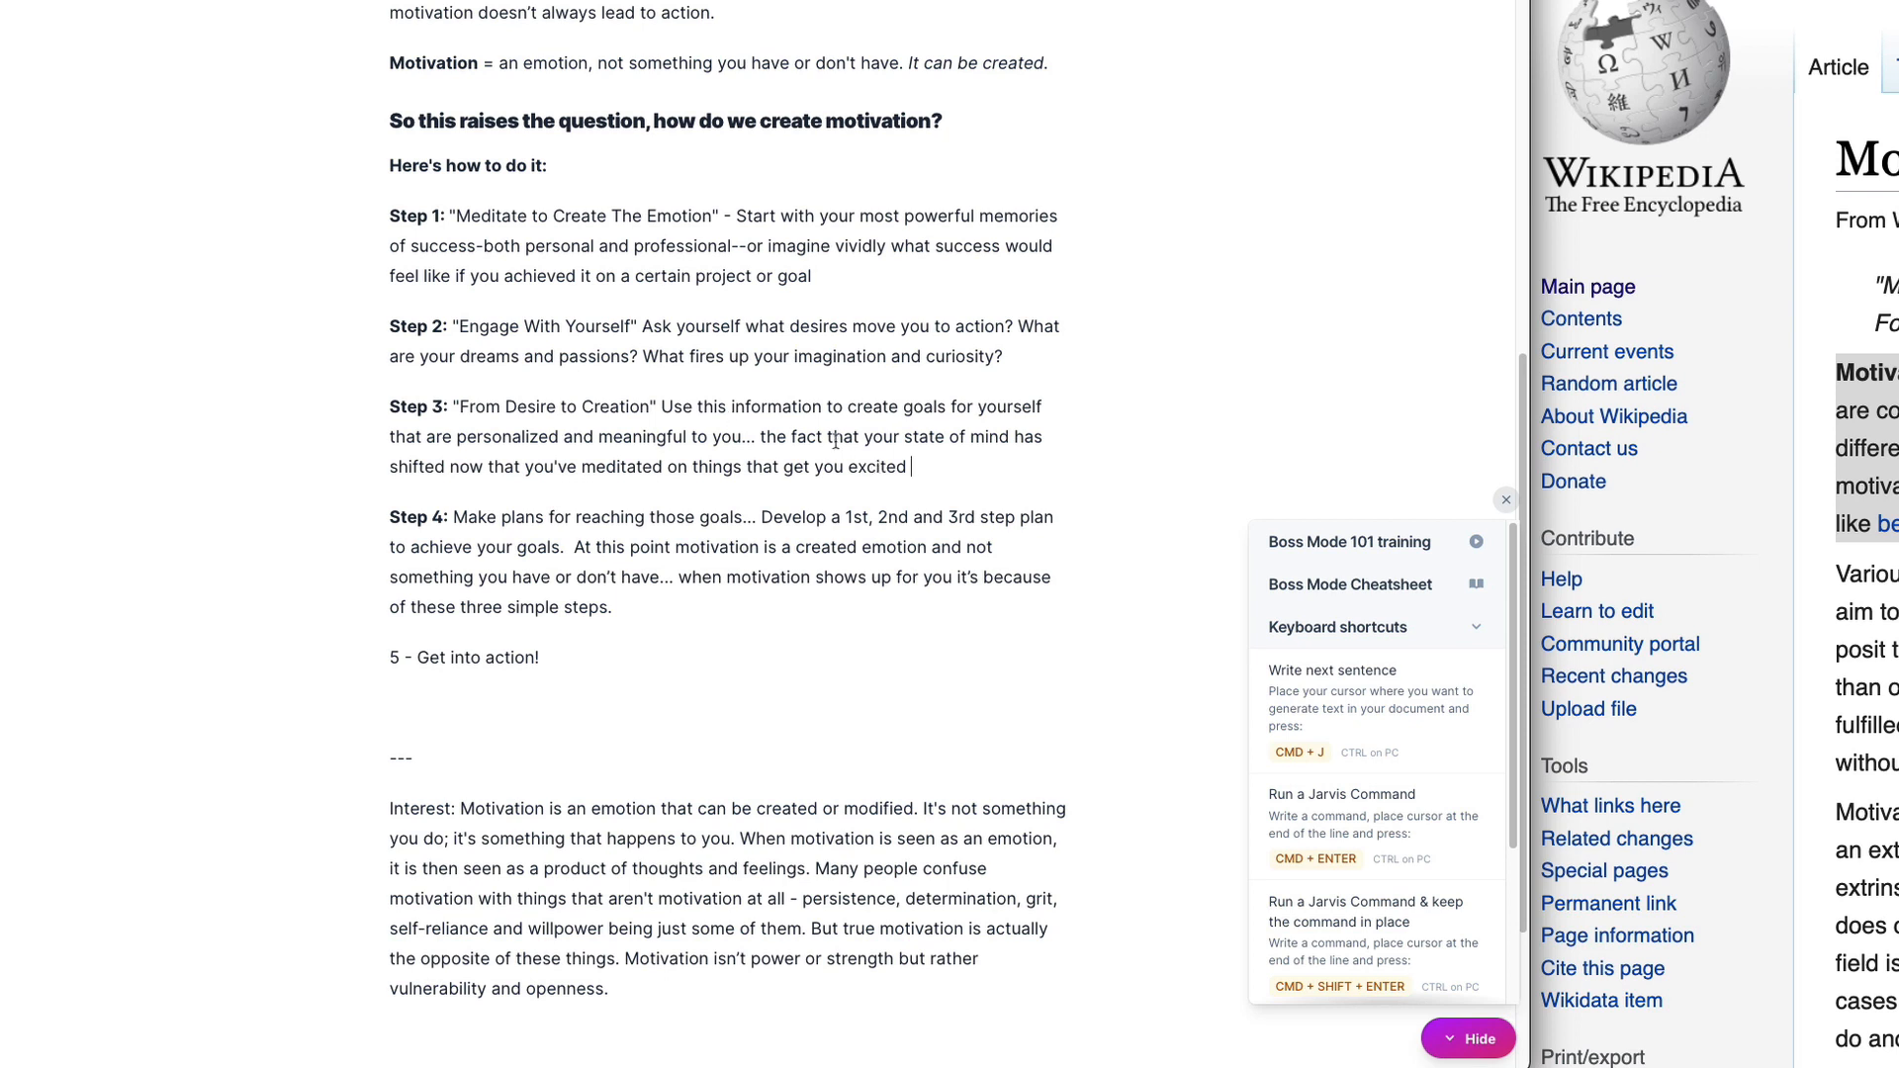
text(gives you a better place to )
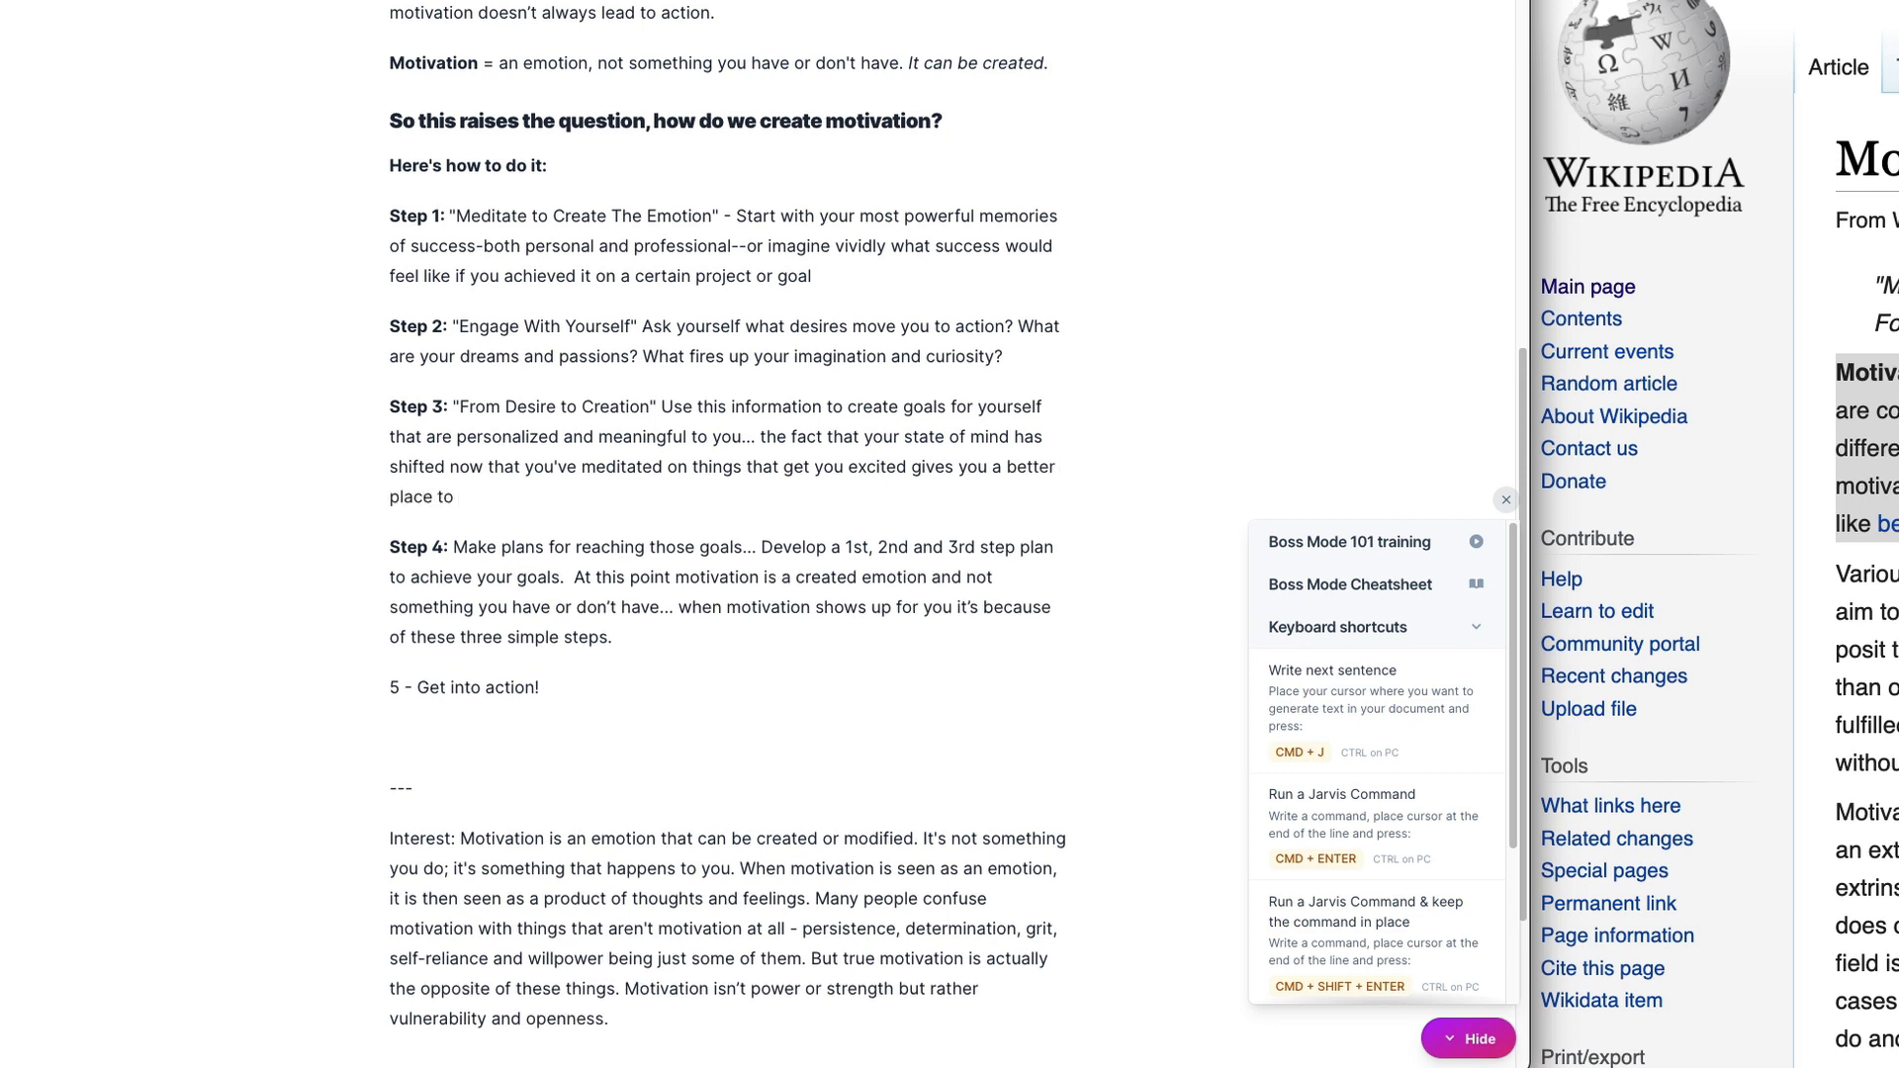
text(create impactful goals from.)
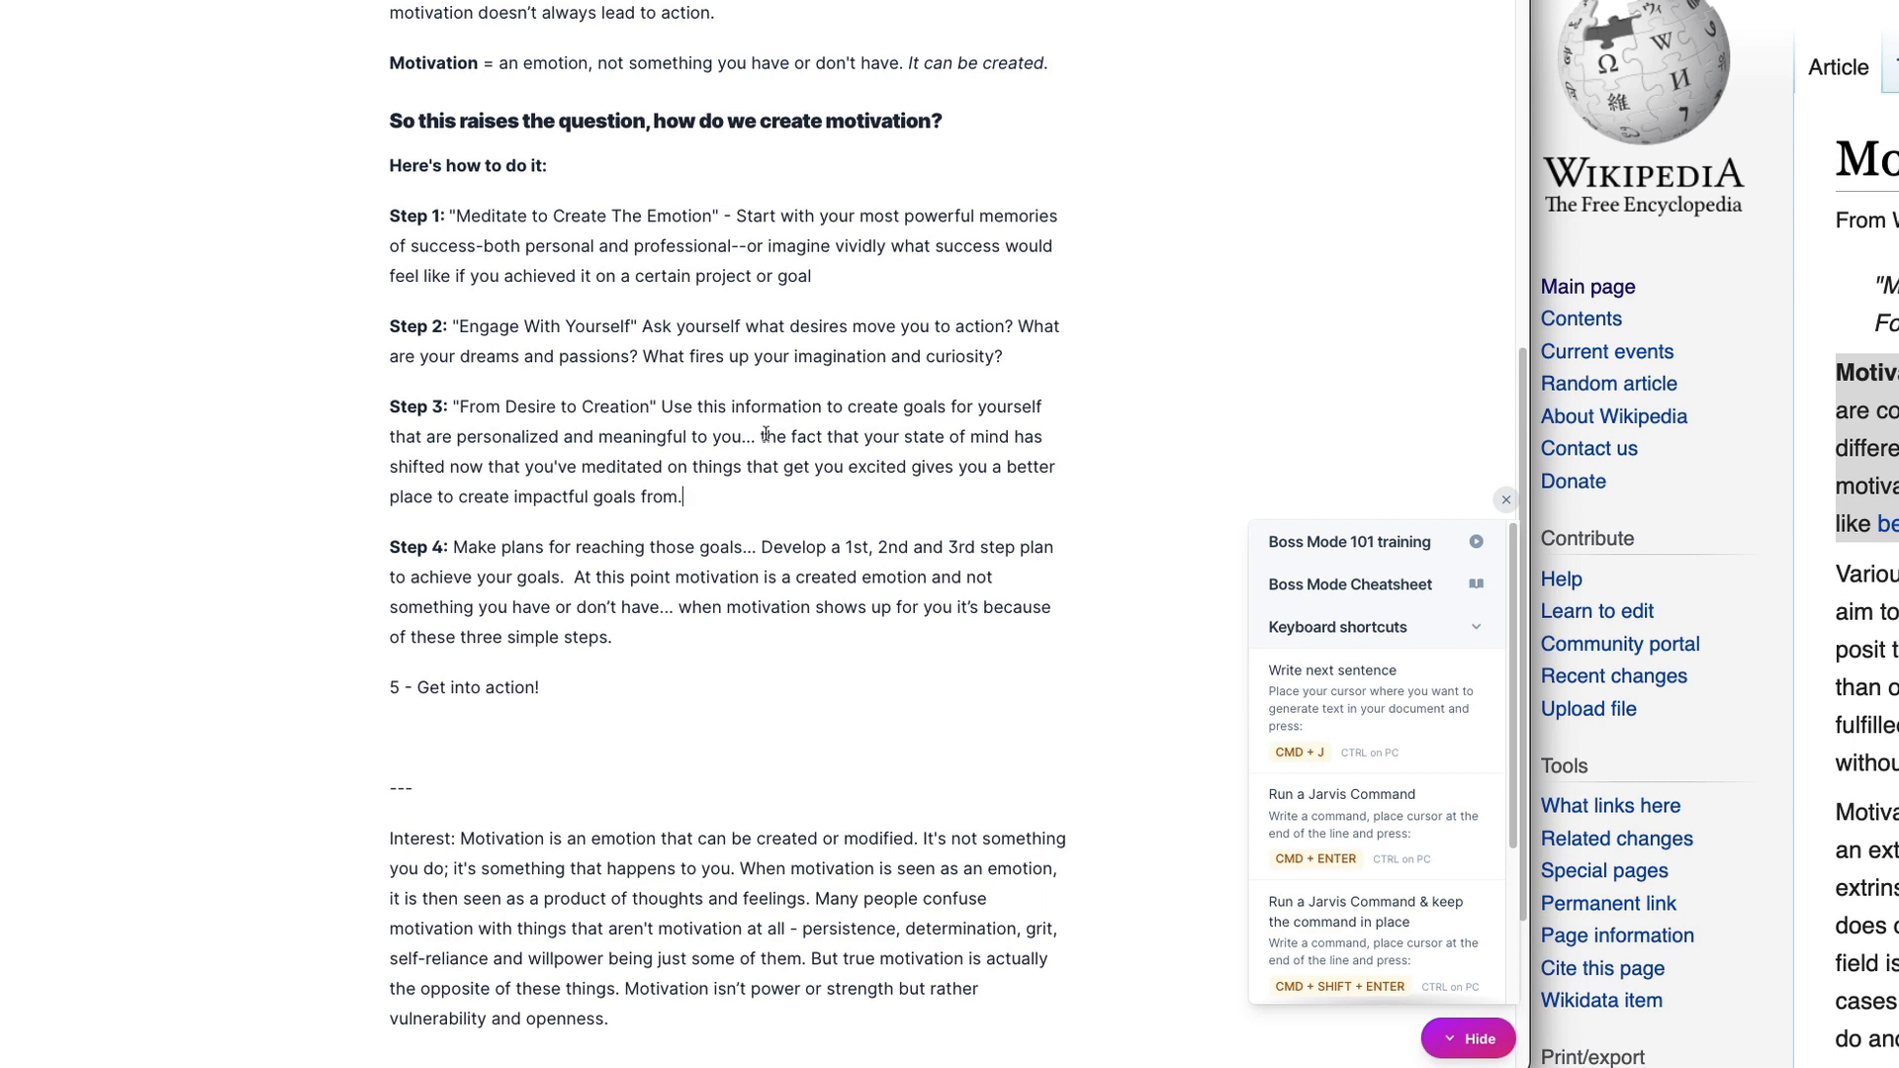
Step: Remove "the fact that" from the new Step 3 sentence and start it with a capitalized "Your state of mind"
drag(784, 437, 860, 438)
text(. The)
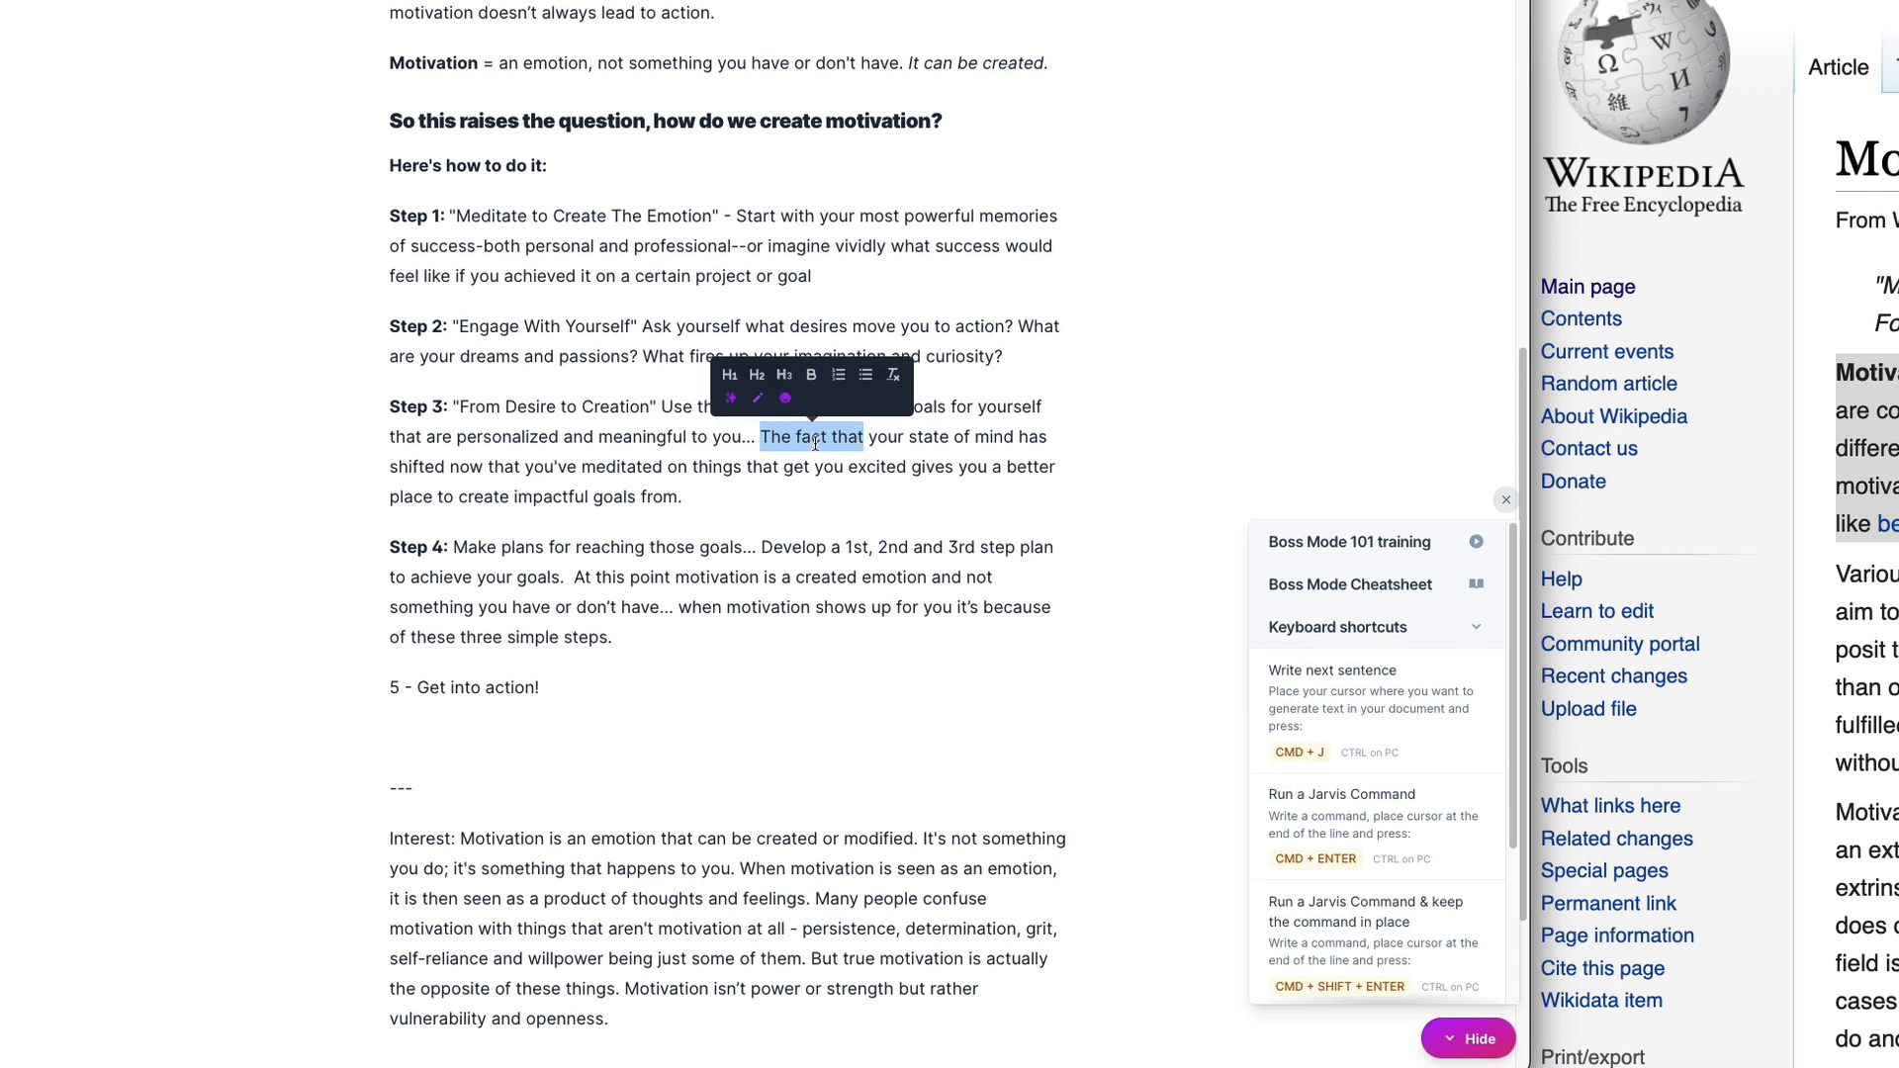
text(S)
key(BackSpace)
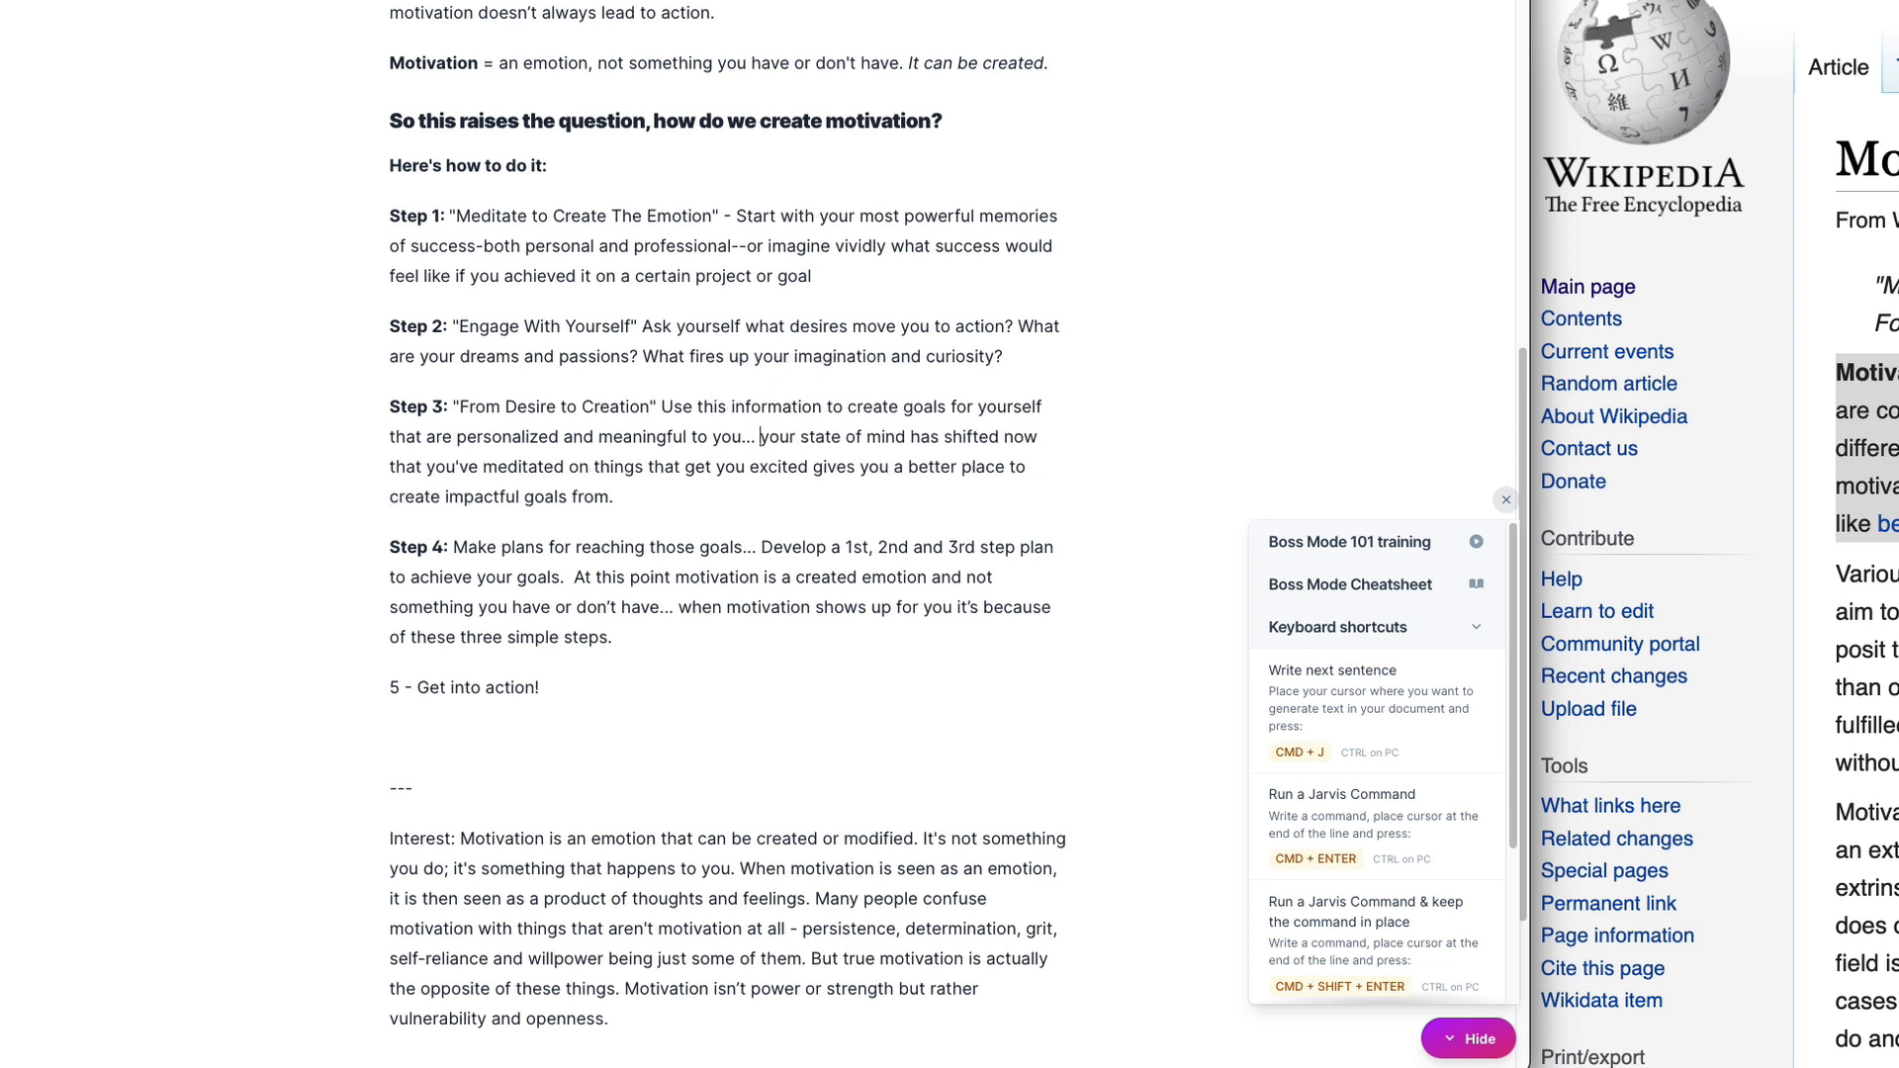
key(Delete)
text(Y)
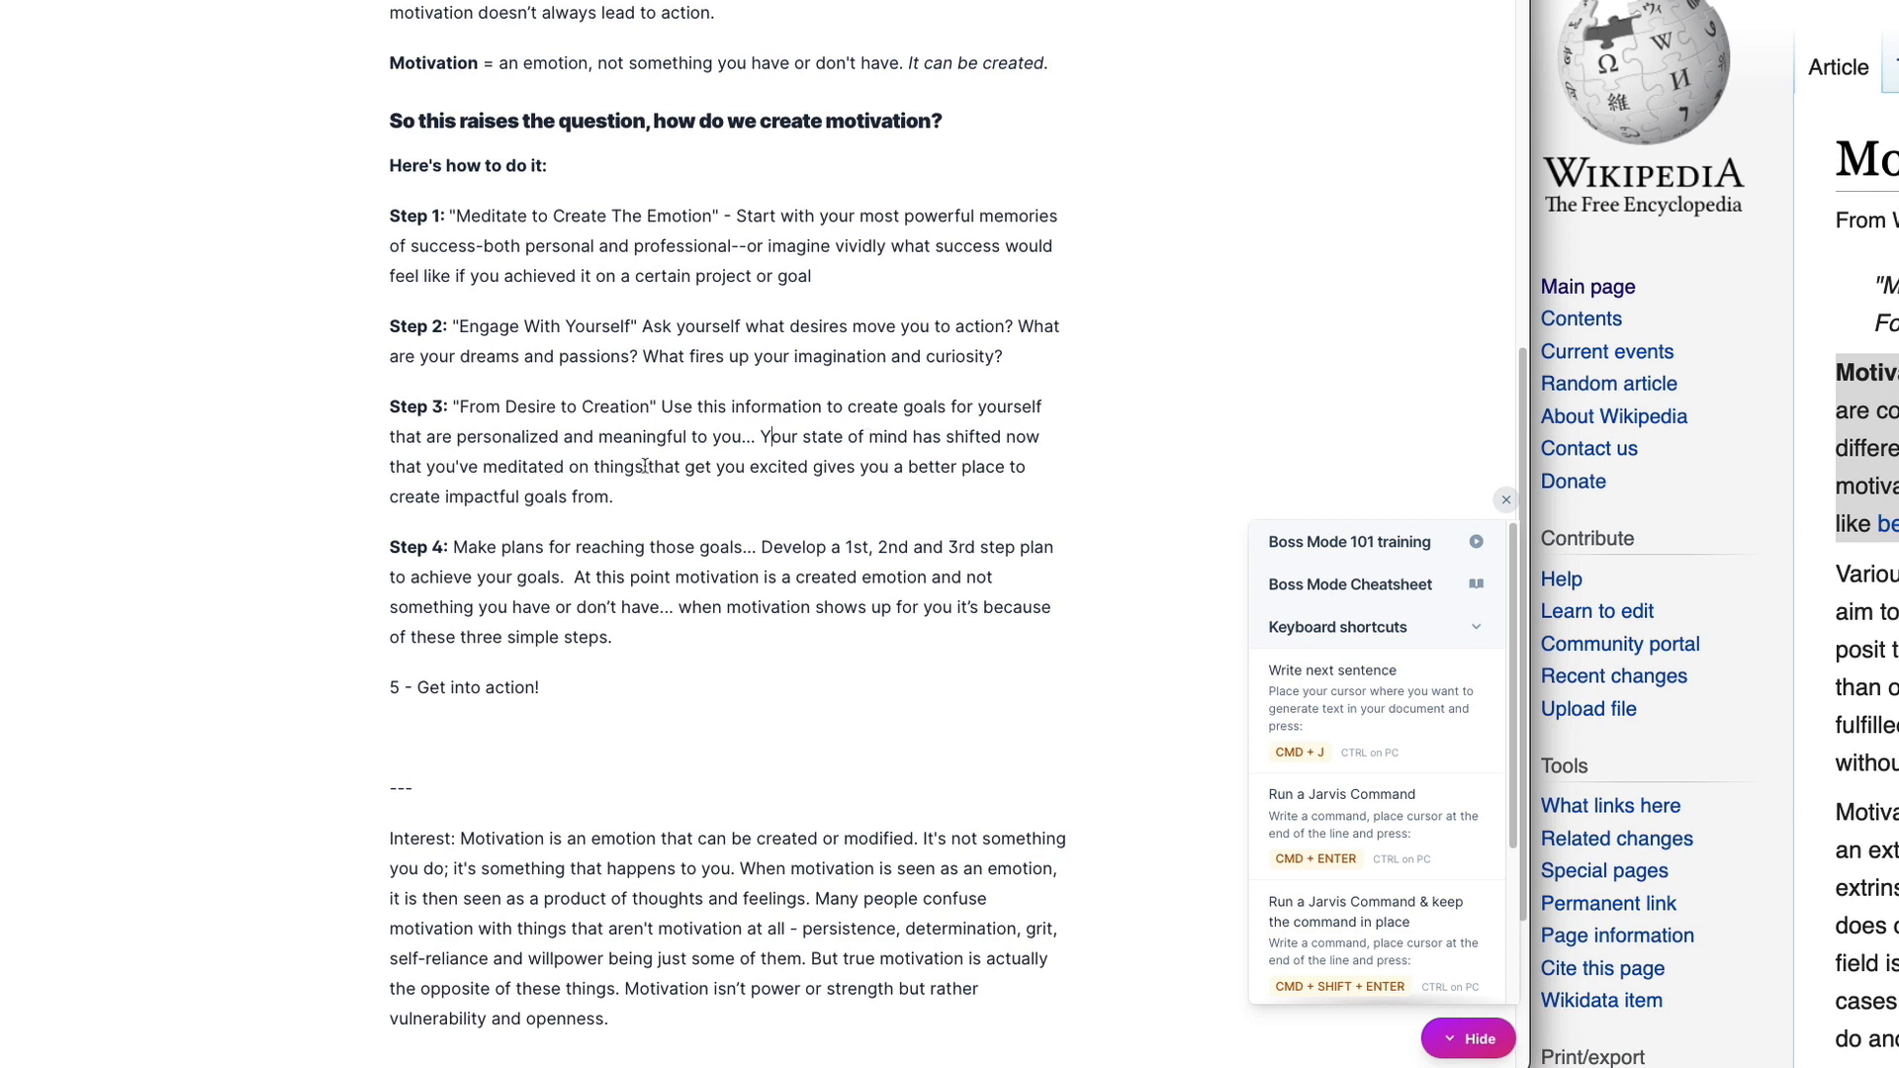
Step: In Step 3, replace "that get you excited gives" with "above, giving" after "meditated on things"
drag(648, 466, 809, 465)
text(above,)
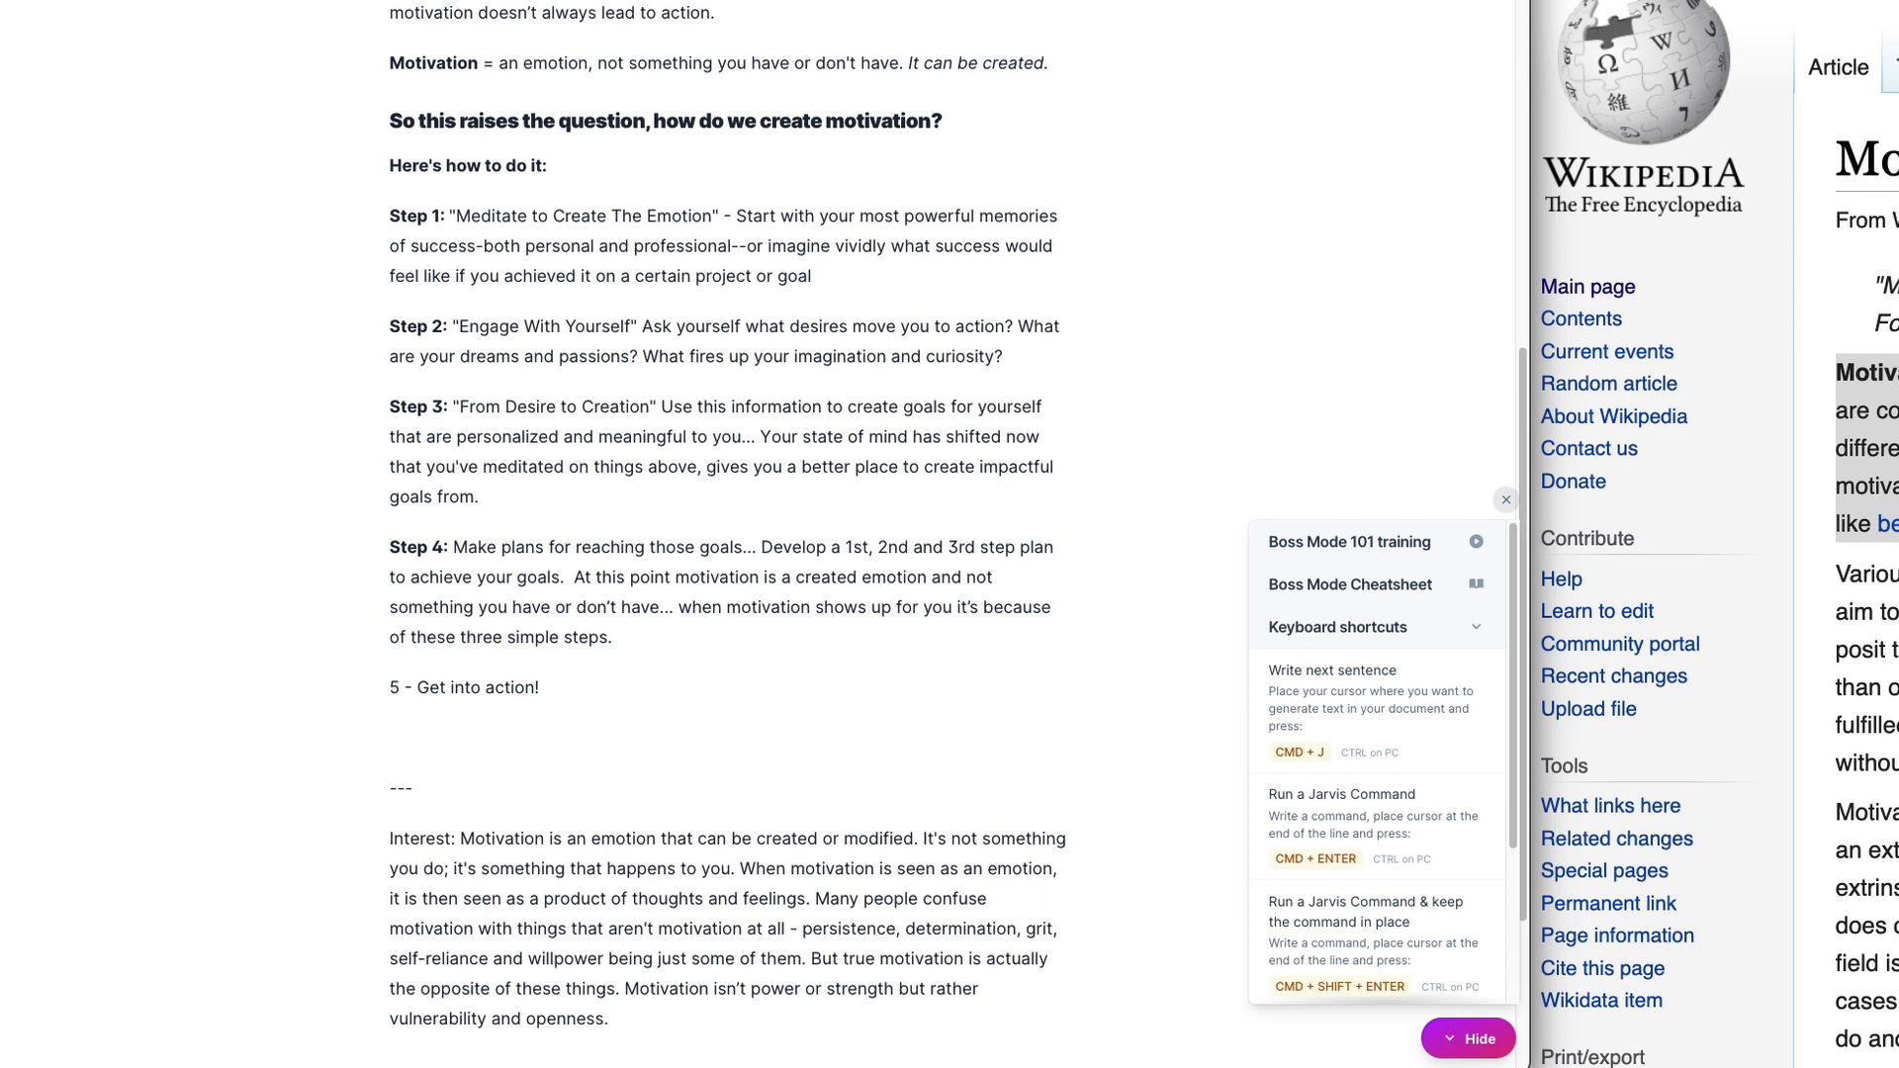
key(Delete)
key(BackSpace)
text(iung)
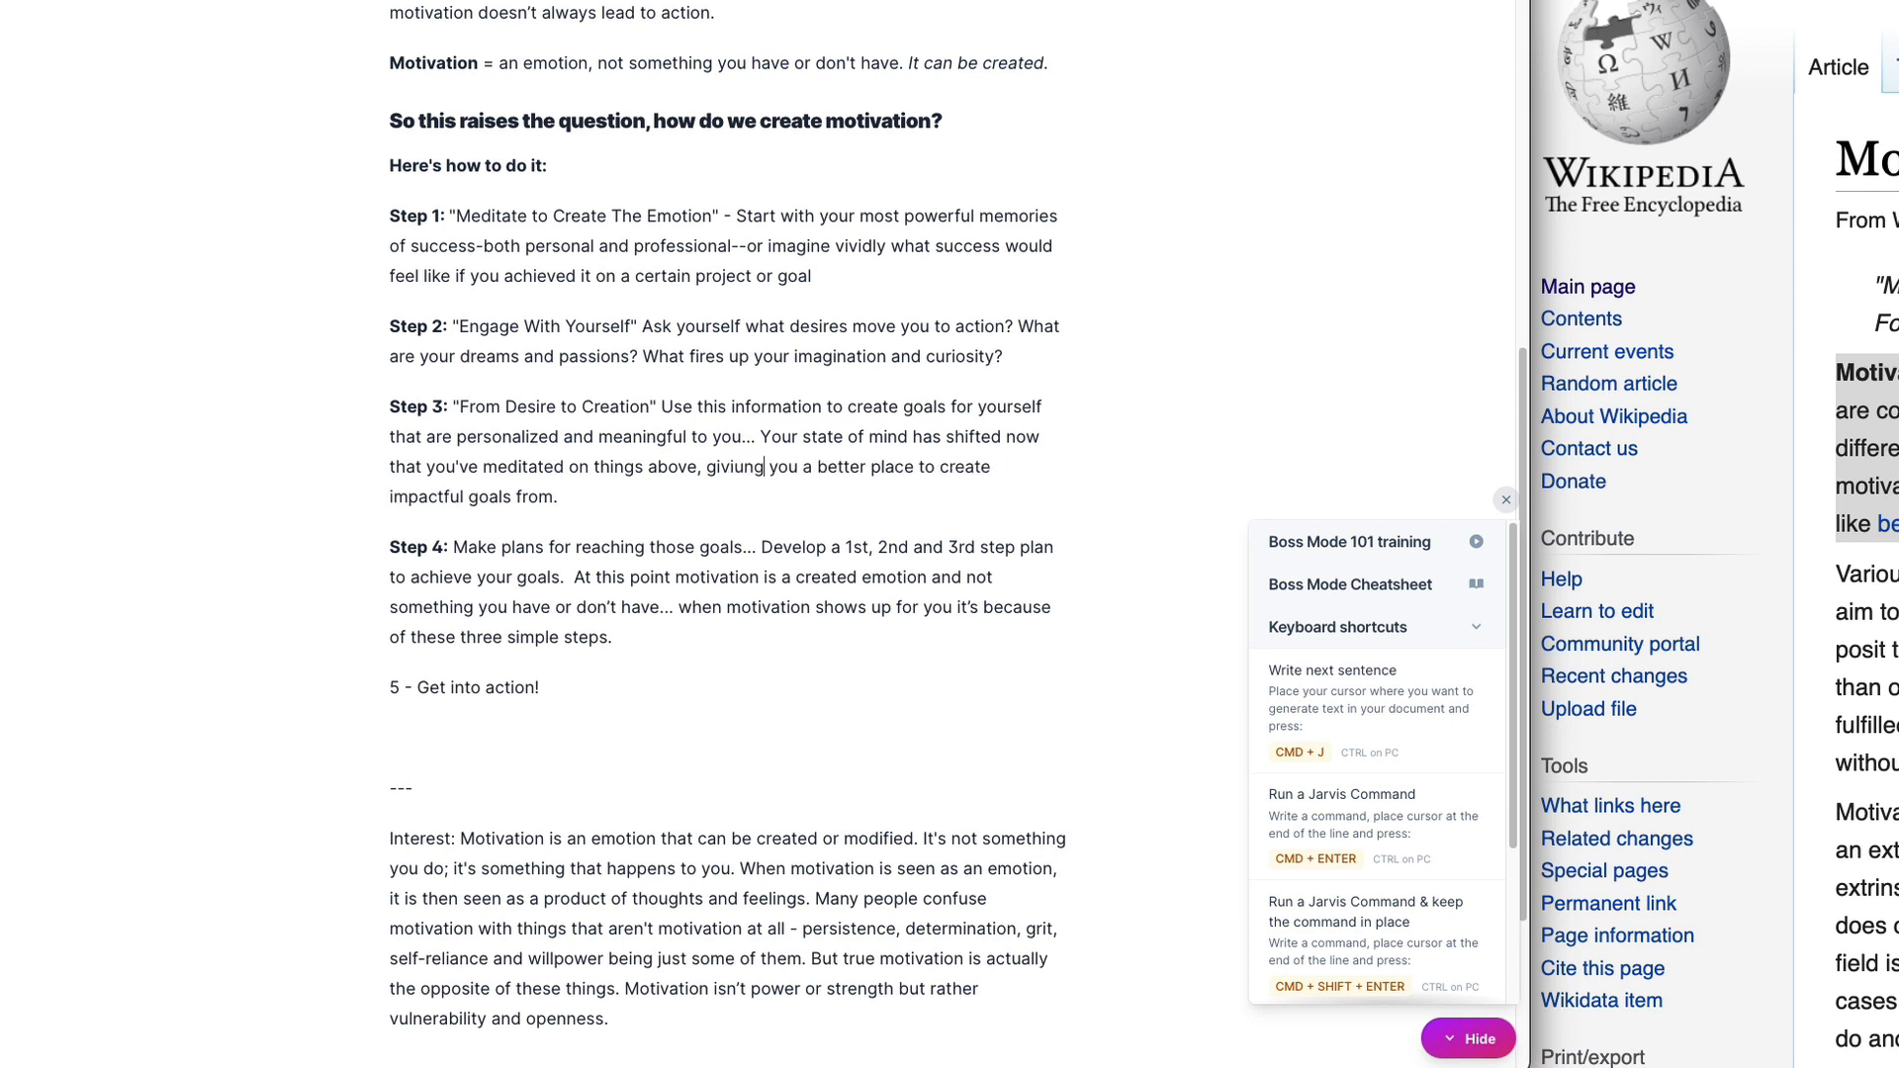
key(BackSpace)
key(BackSpace)
key(BackSpace)
text(ng)
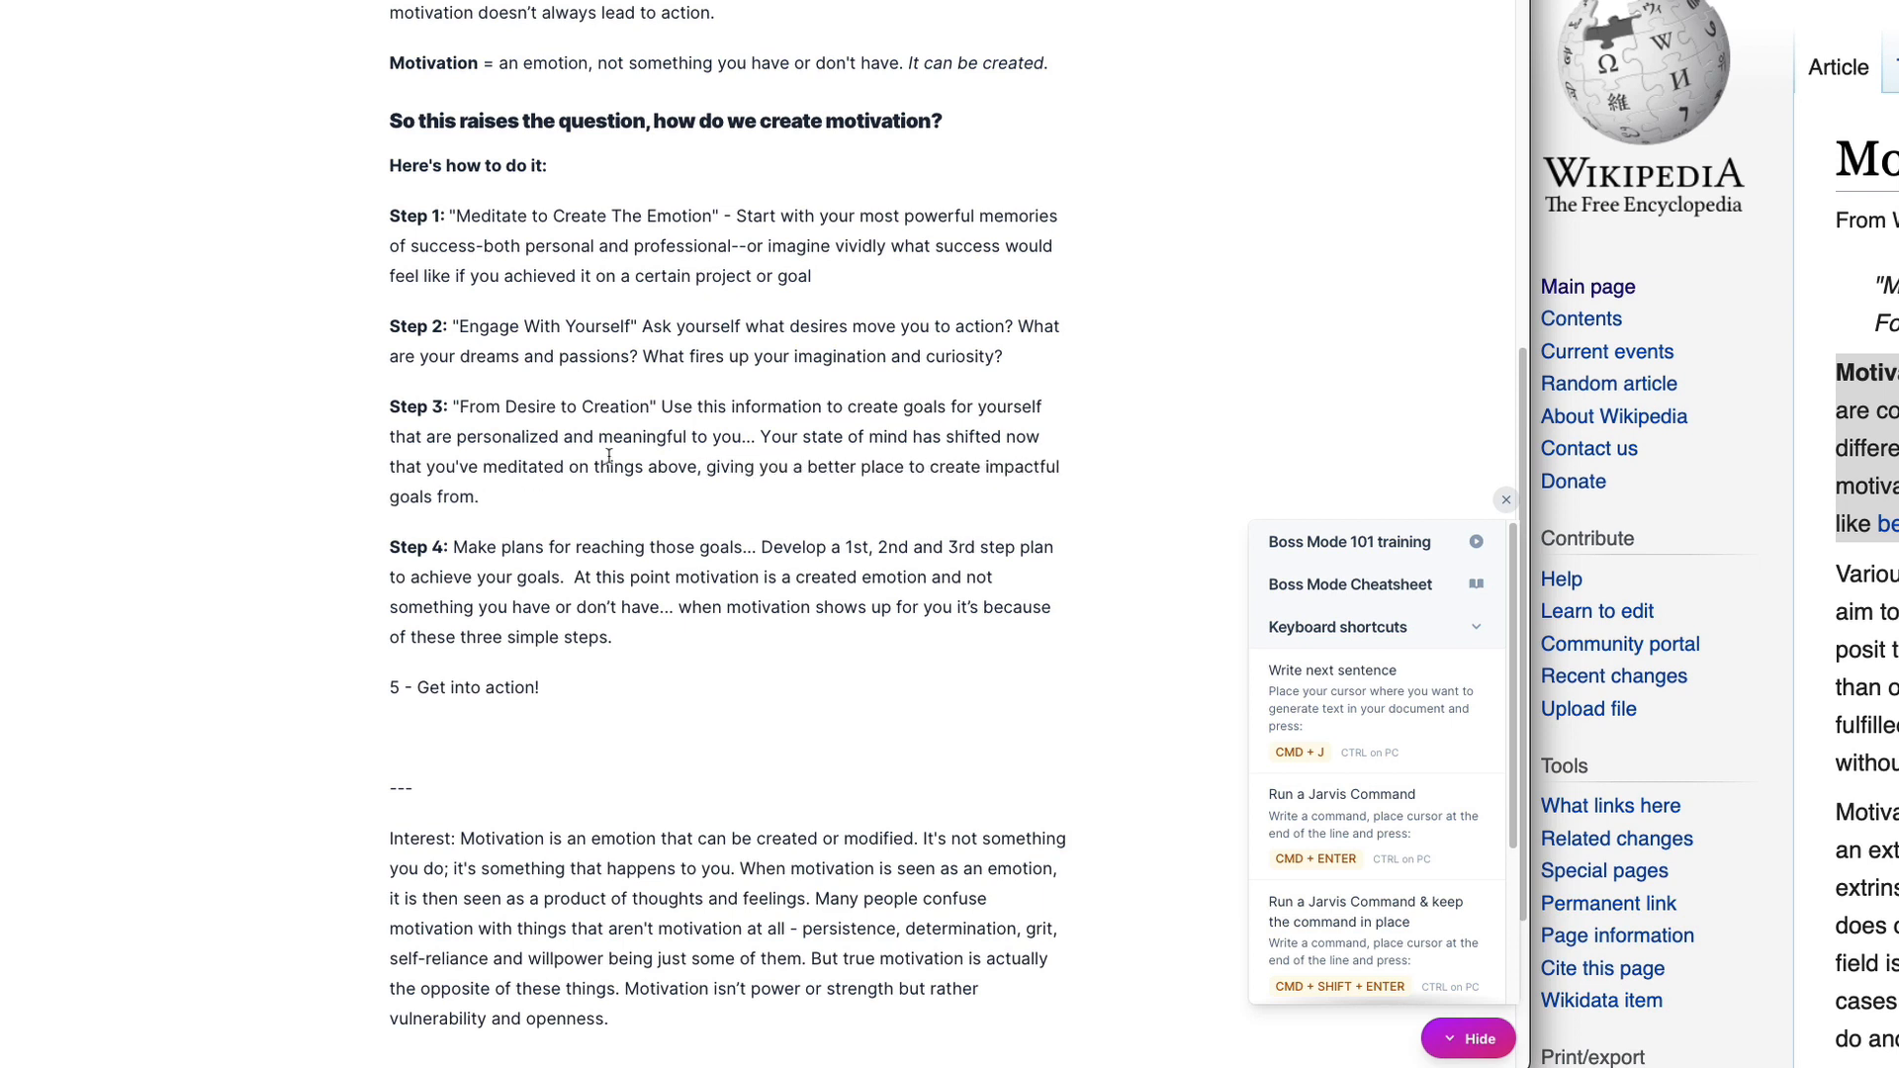
Step: Move the "Your state of mind has shifted" sentence directly after the Step 3 title, and end the paragraph at "meaningful to you." with a single period
drag(506, 497, 766, 433)
key(ctrl+c)
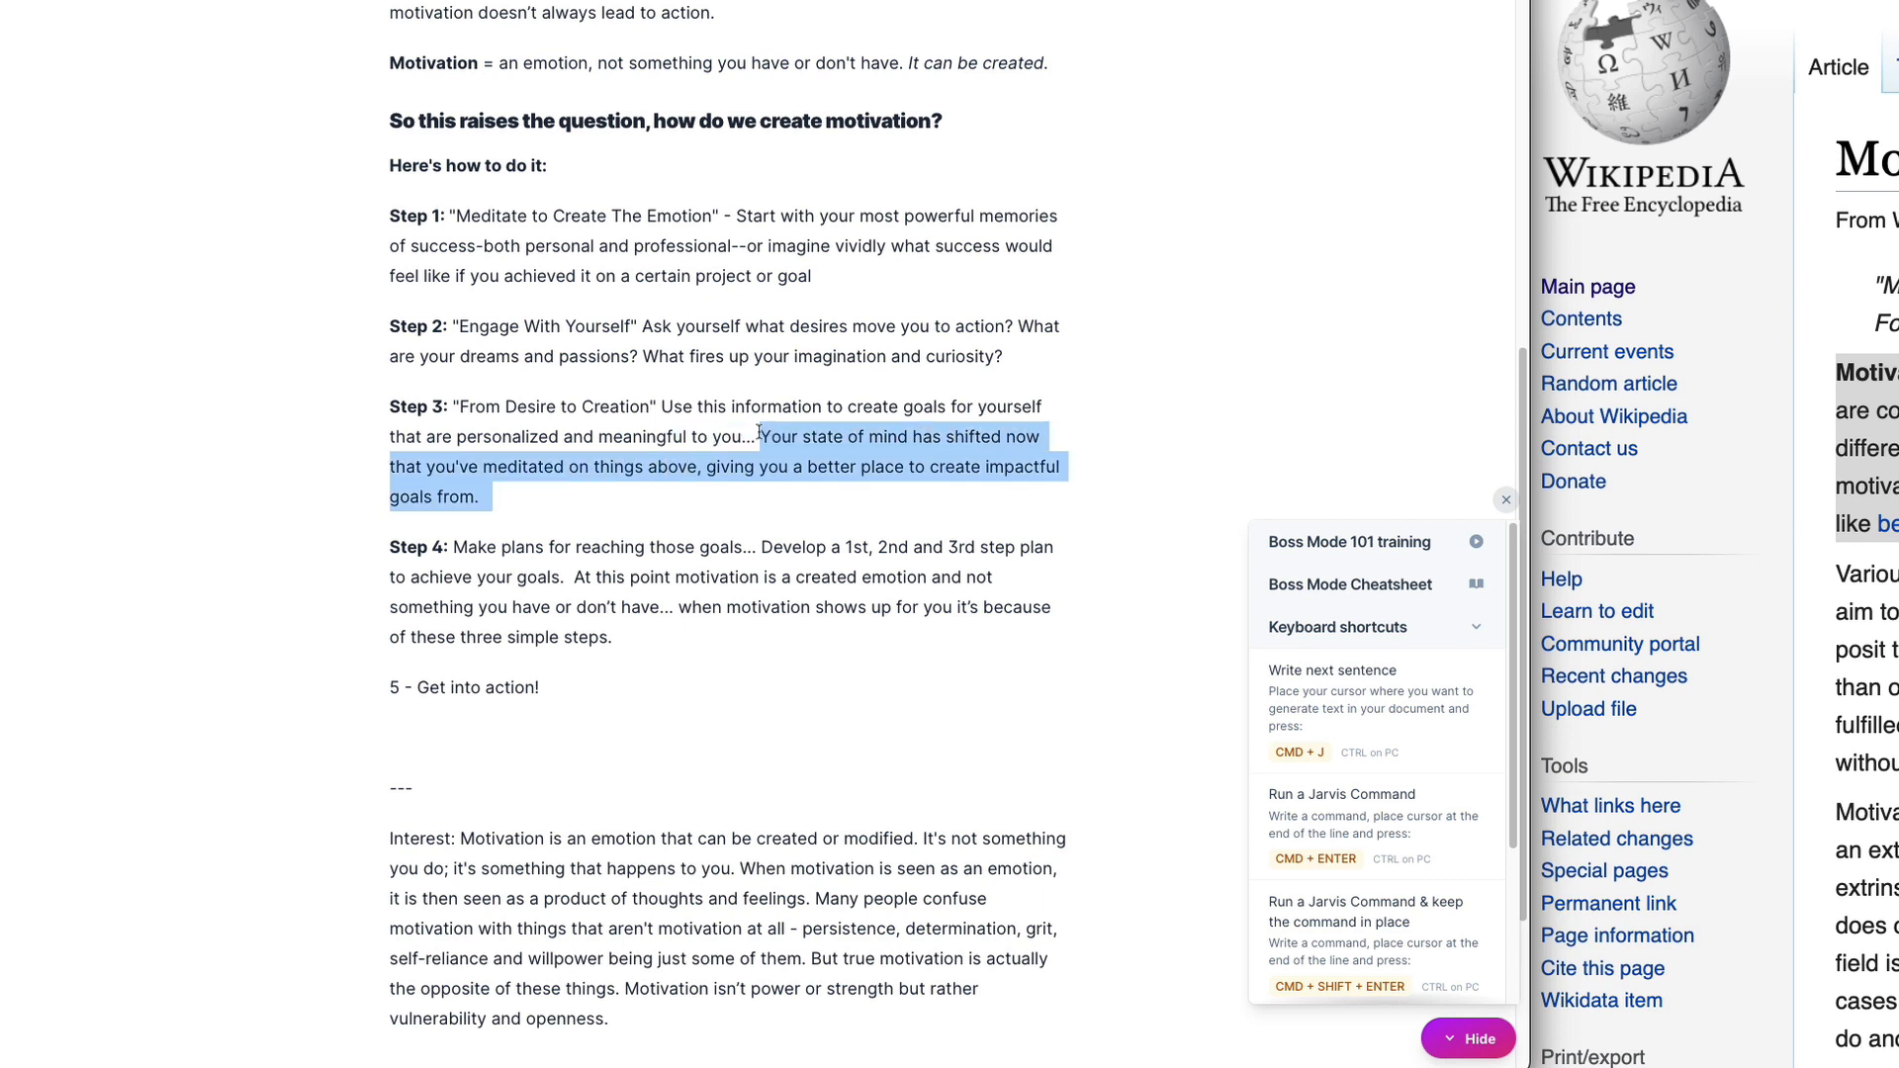
key(BackSpace)
click(663, 401)
key(ctrl+v)
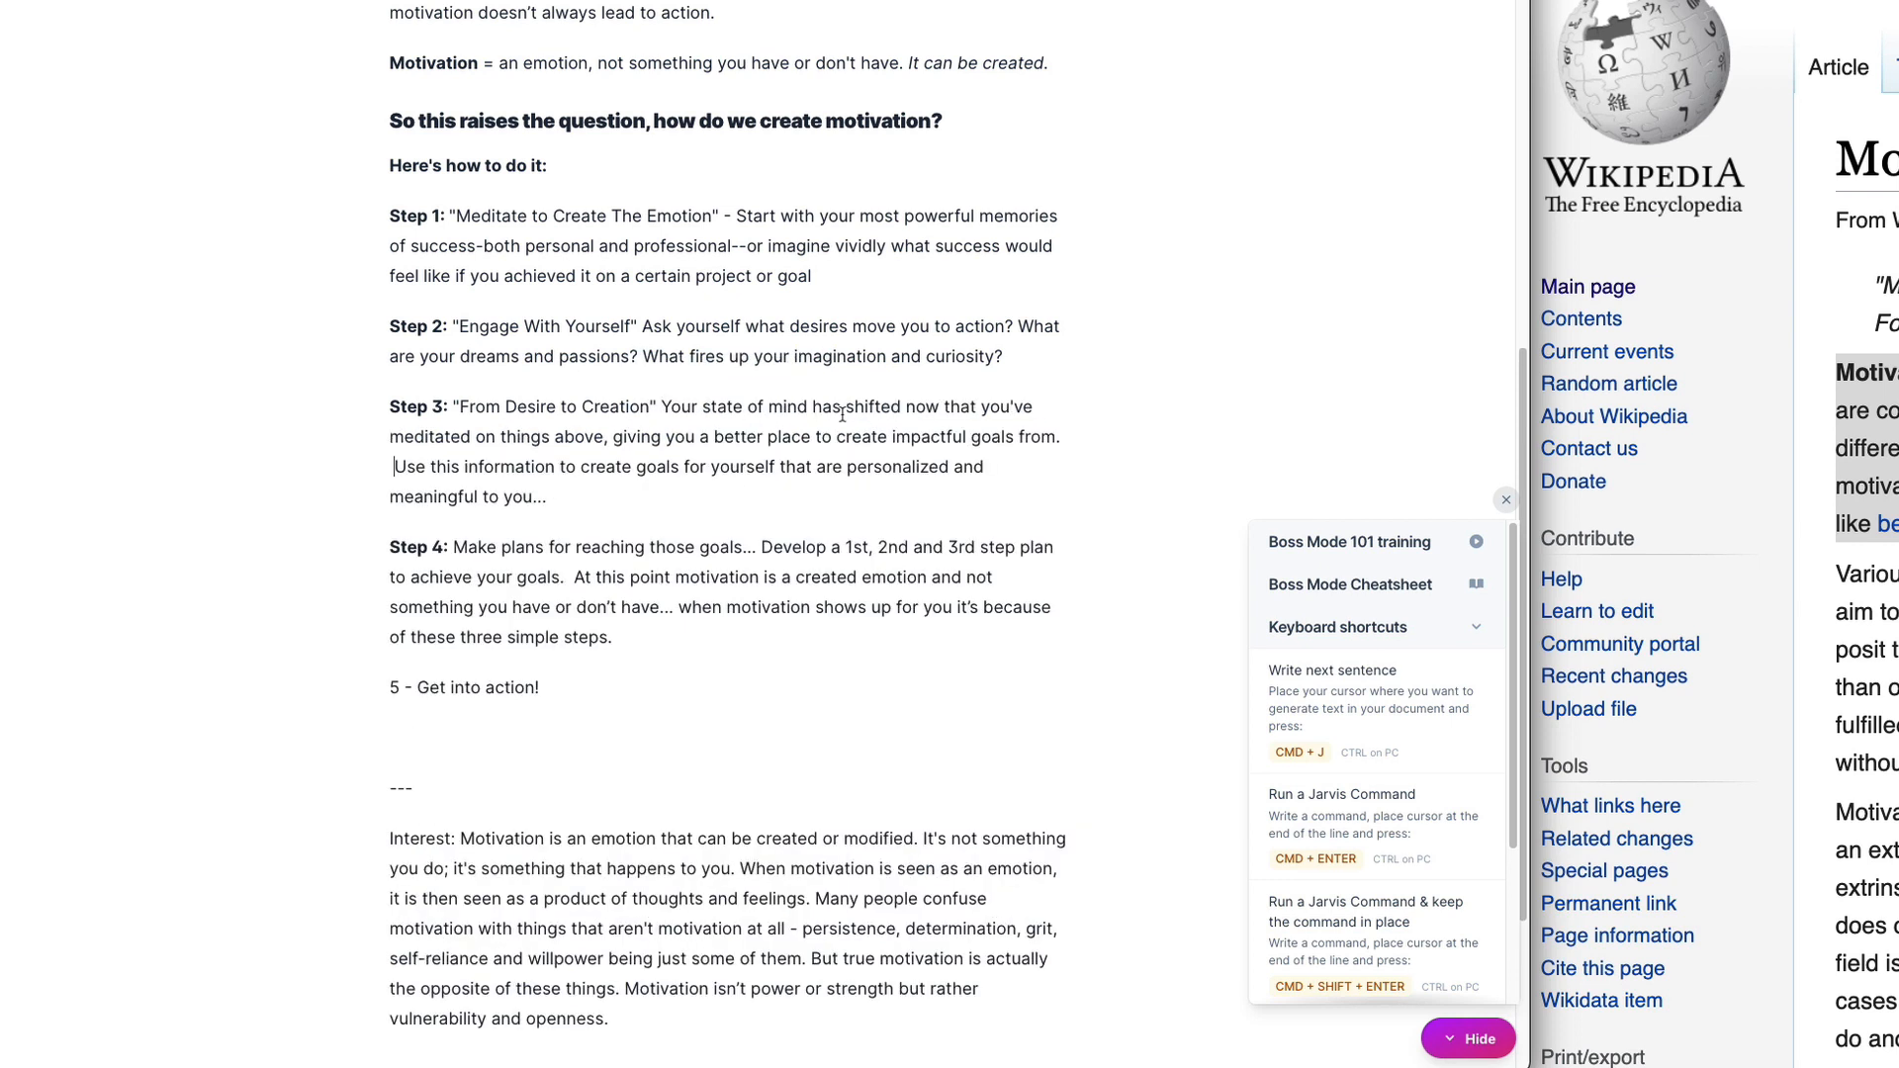
key(BackSpace)
click(559, 495)
click(396, 466)
key(BackSpace)
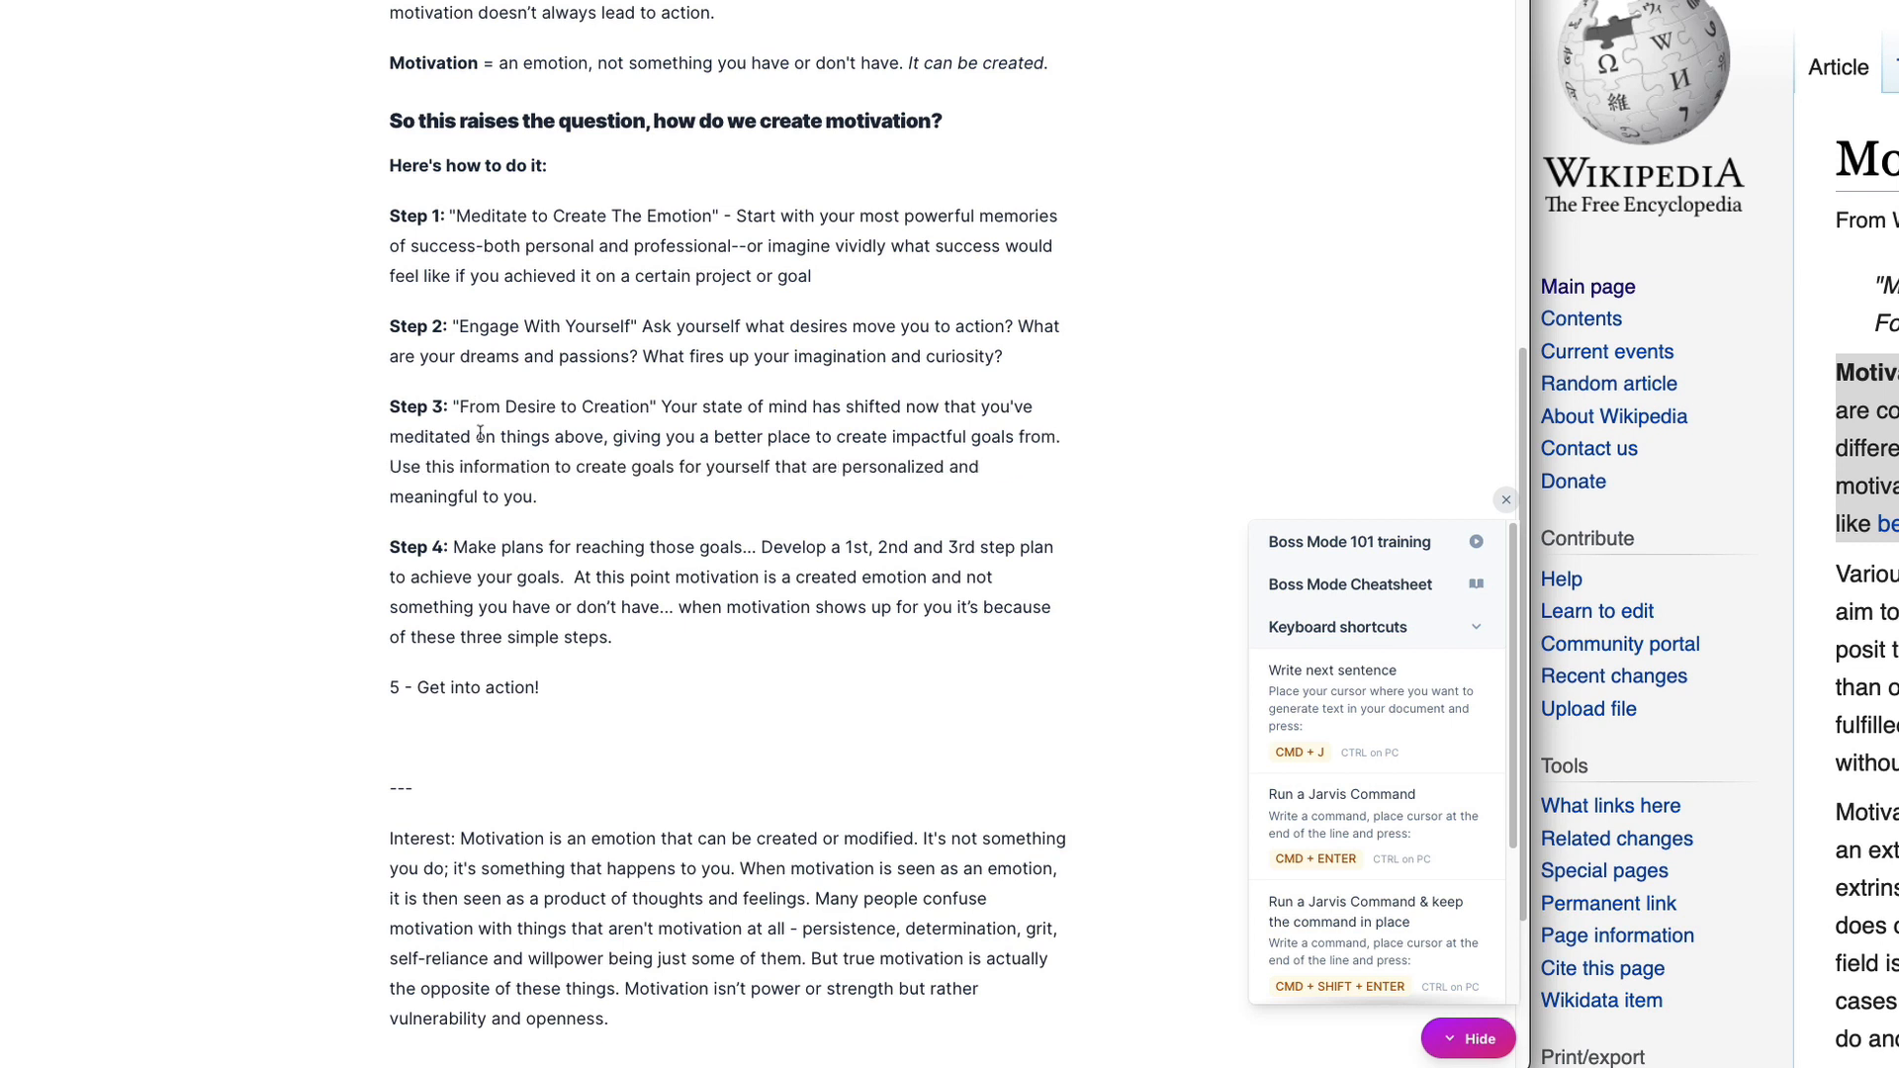
Step: In the last sentence of Step 3, insert "& write down" before "goals" and "truly" before "meaningful"
drag(392, 467, 714, 468)
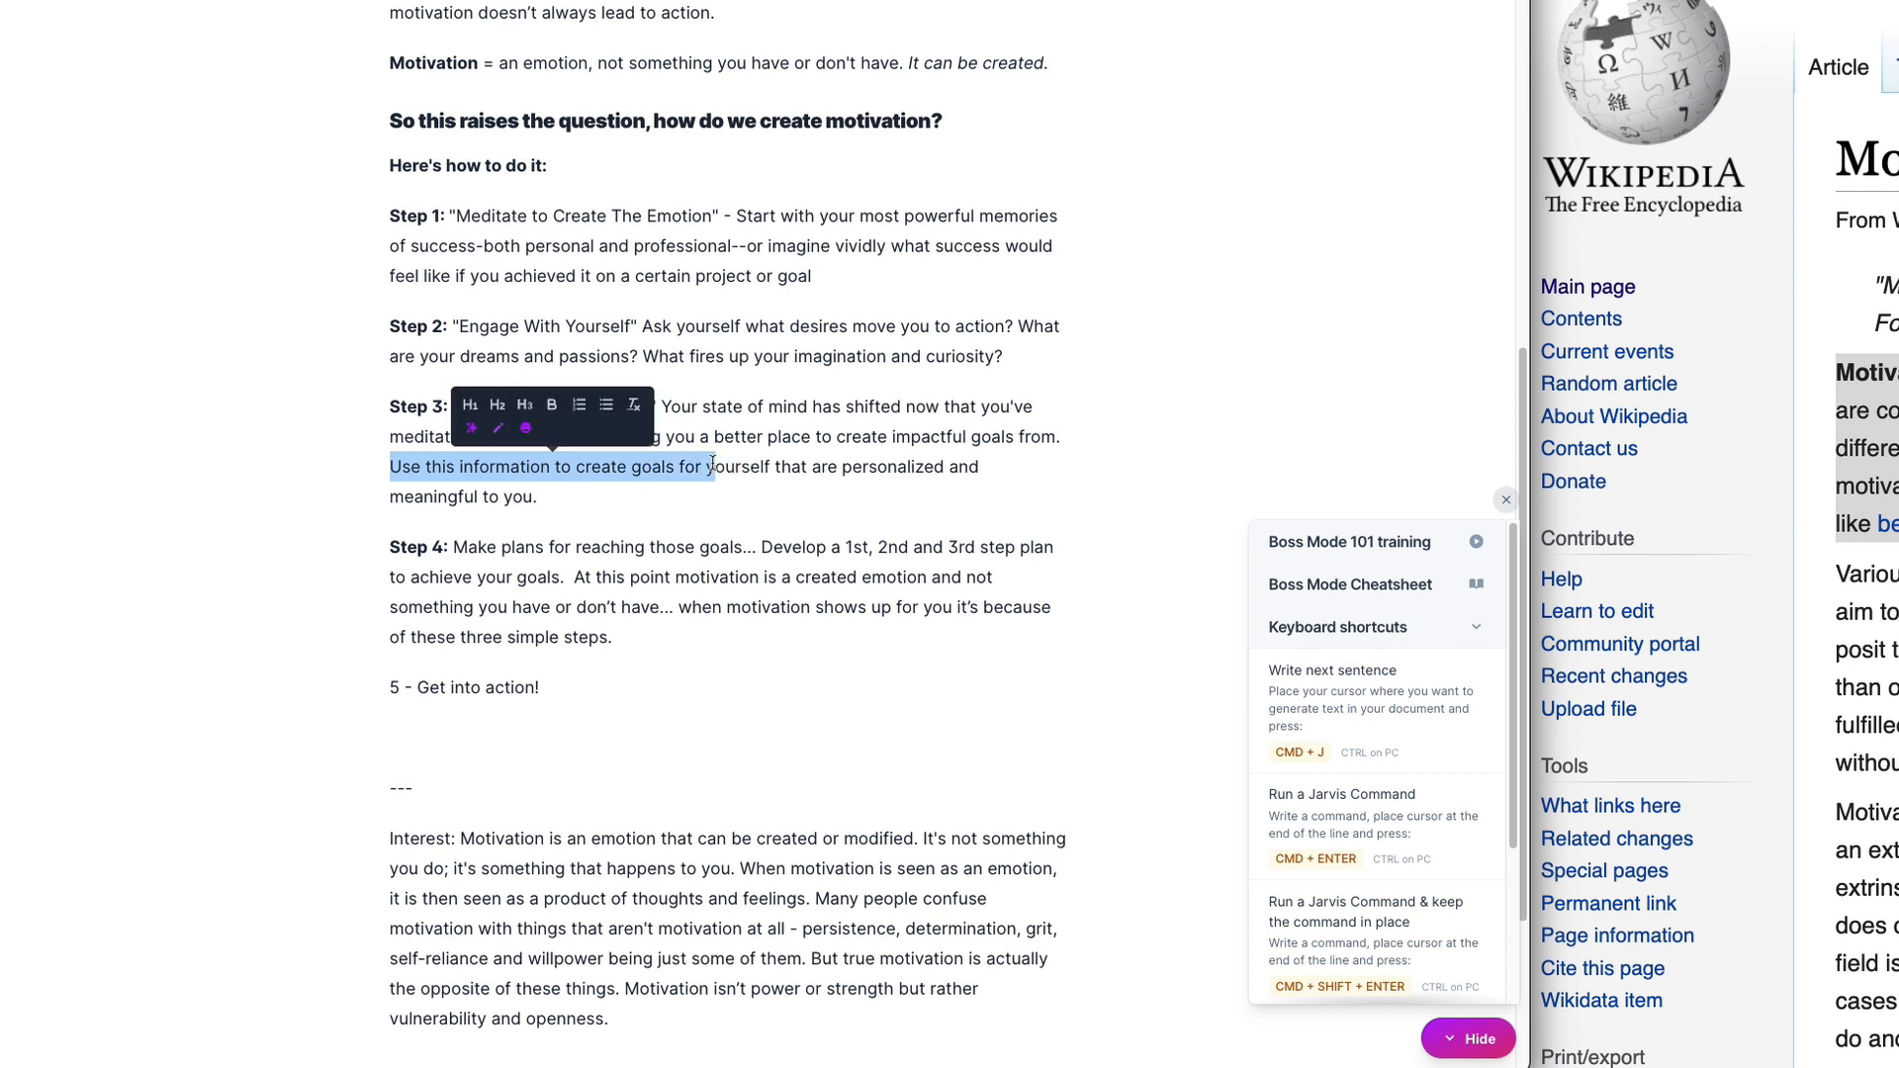
click(715, 468)
click(630, 466)
text(& write dow)
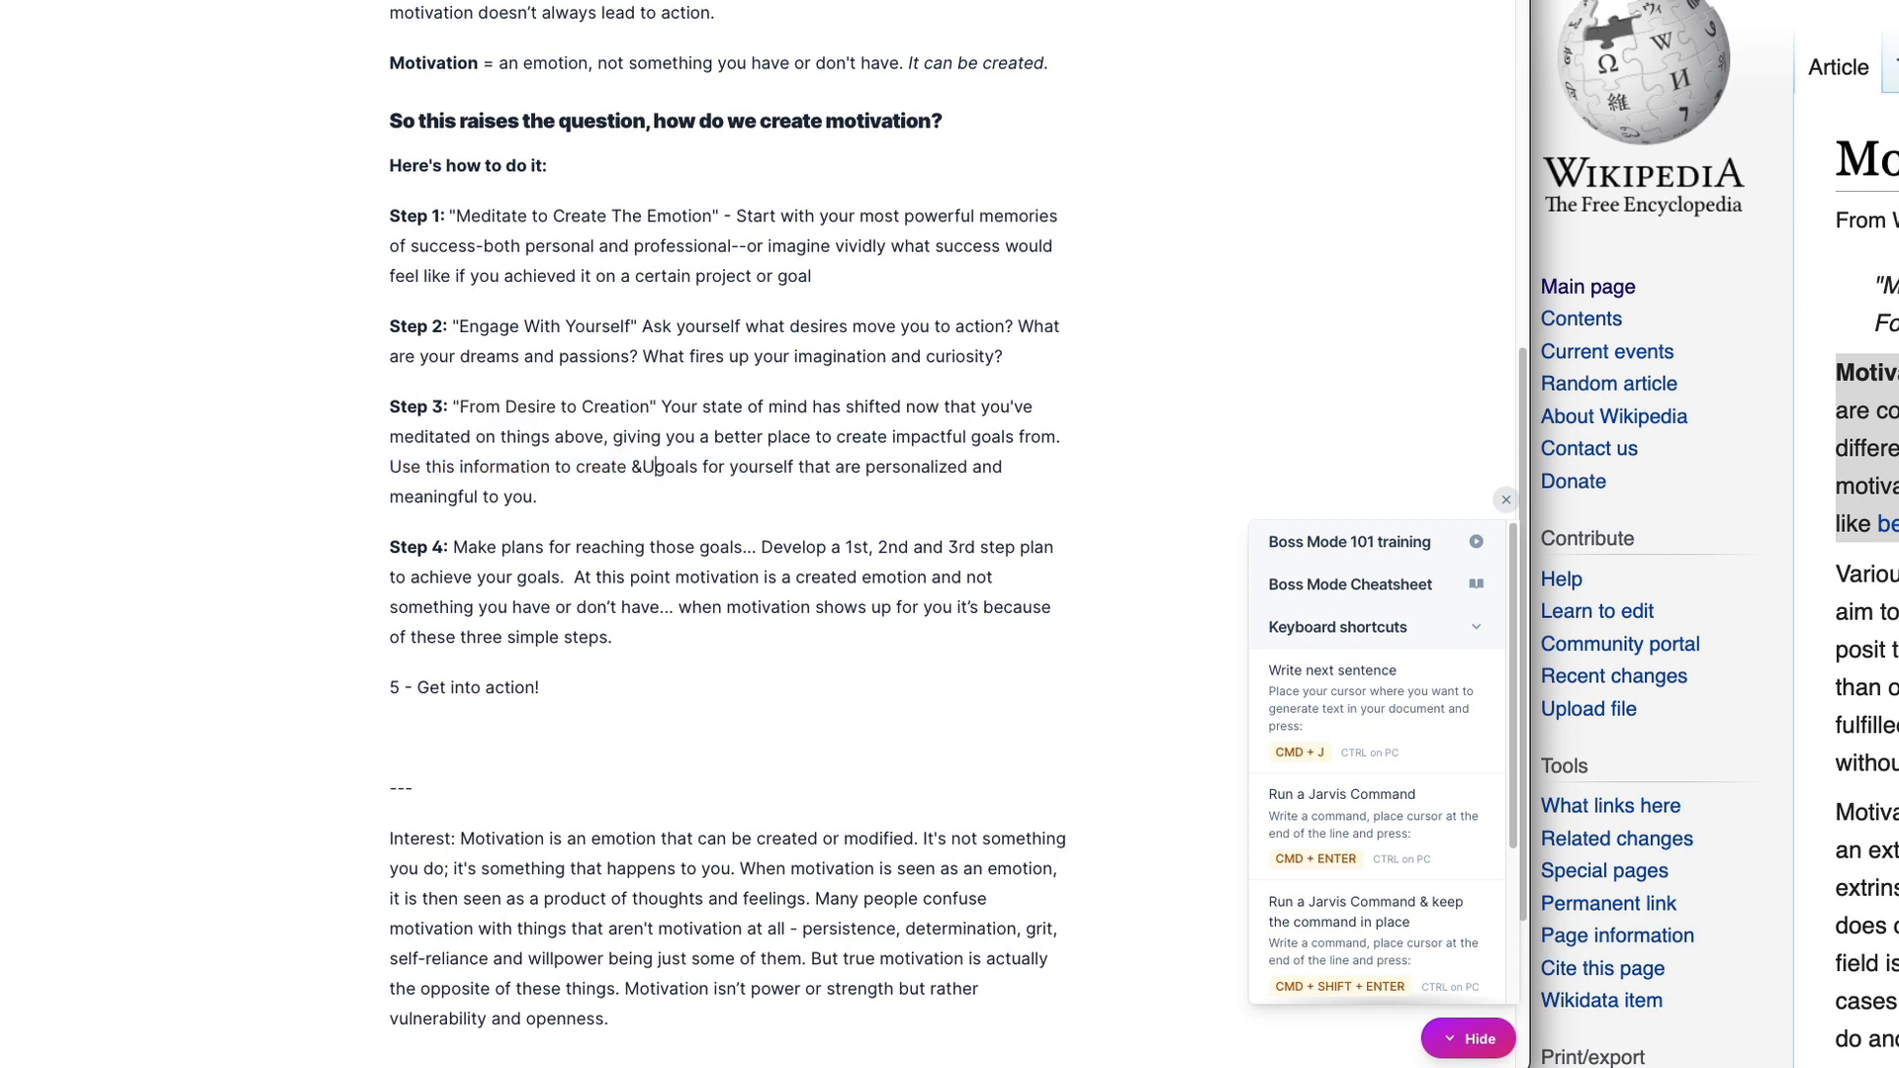
text(n)
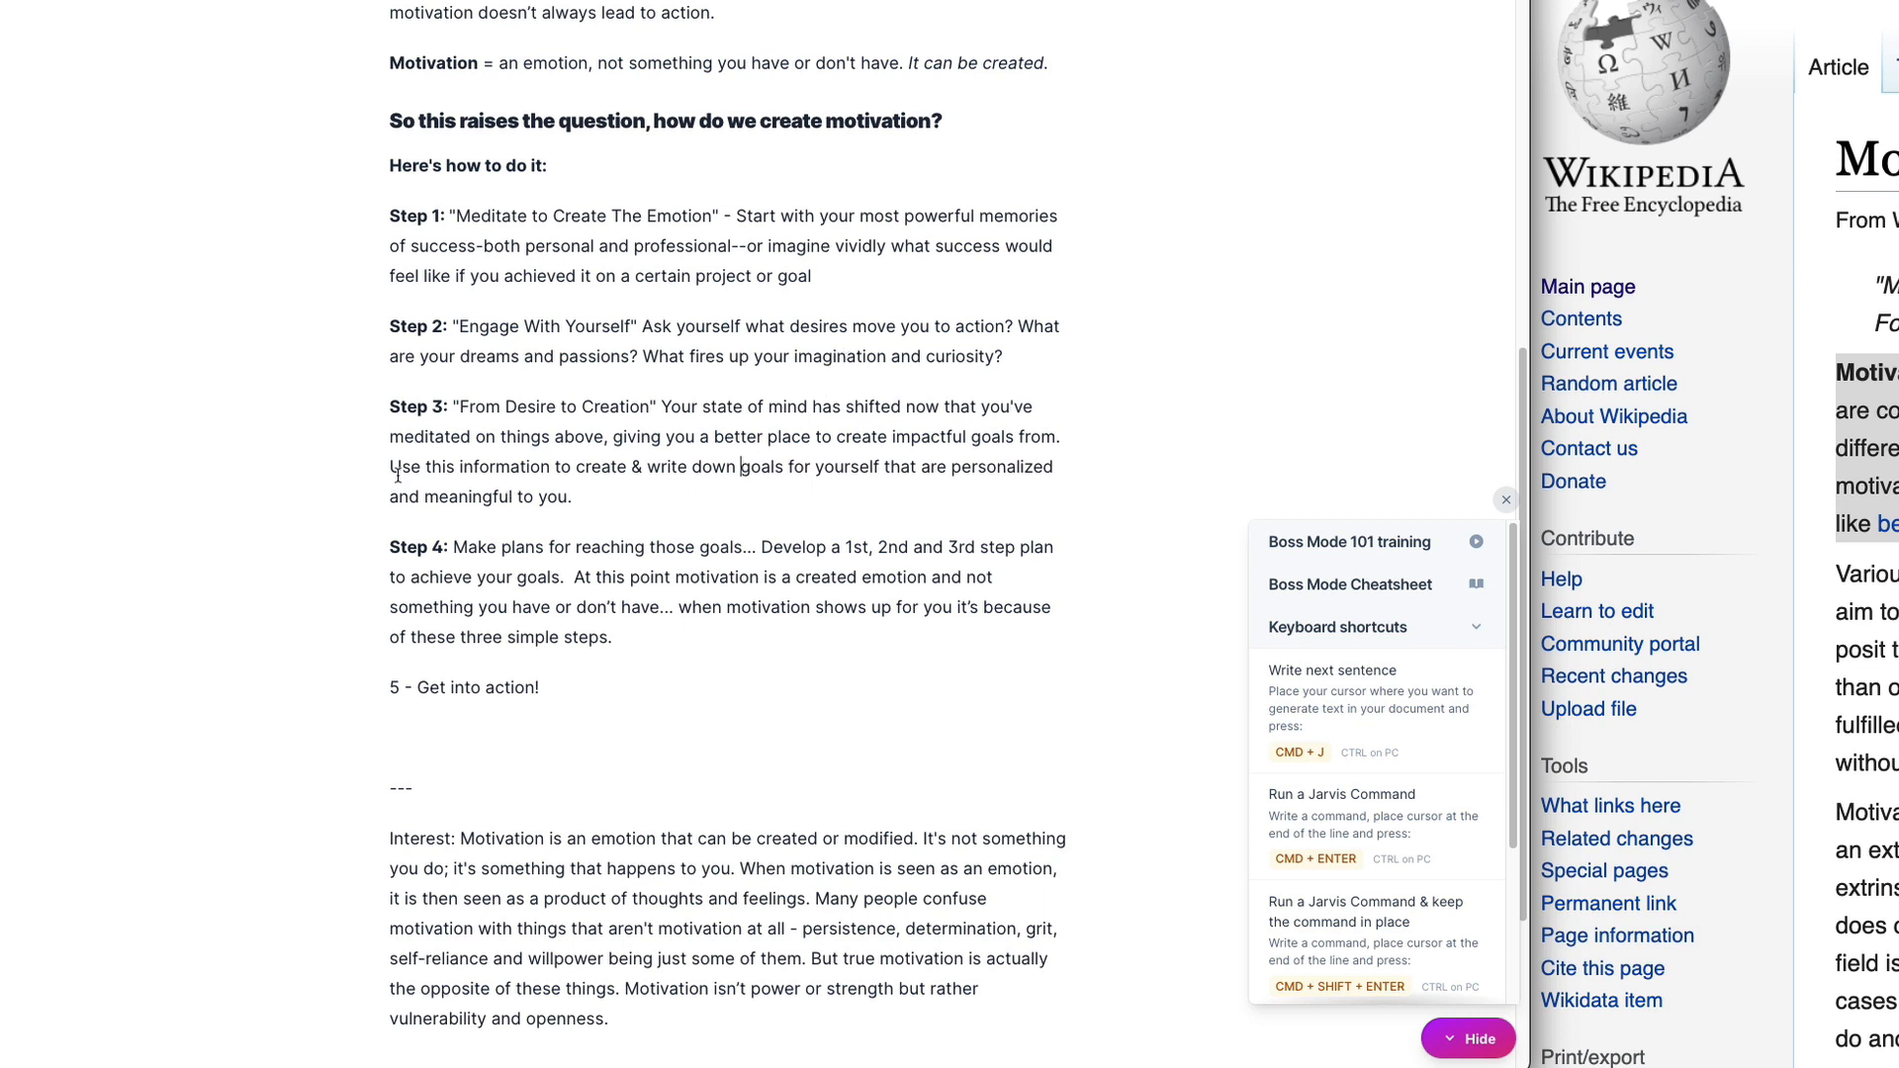
click(429, 493)
text(truly)
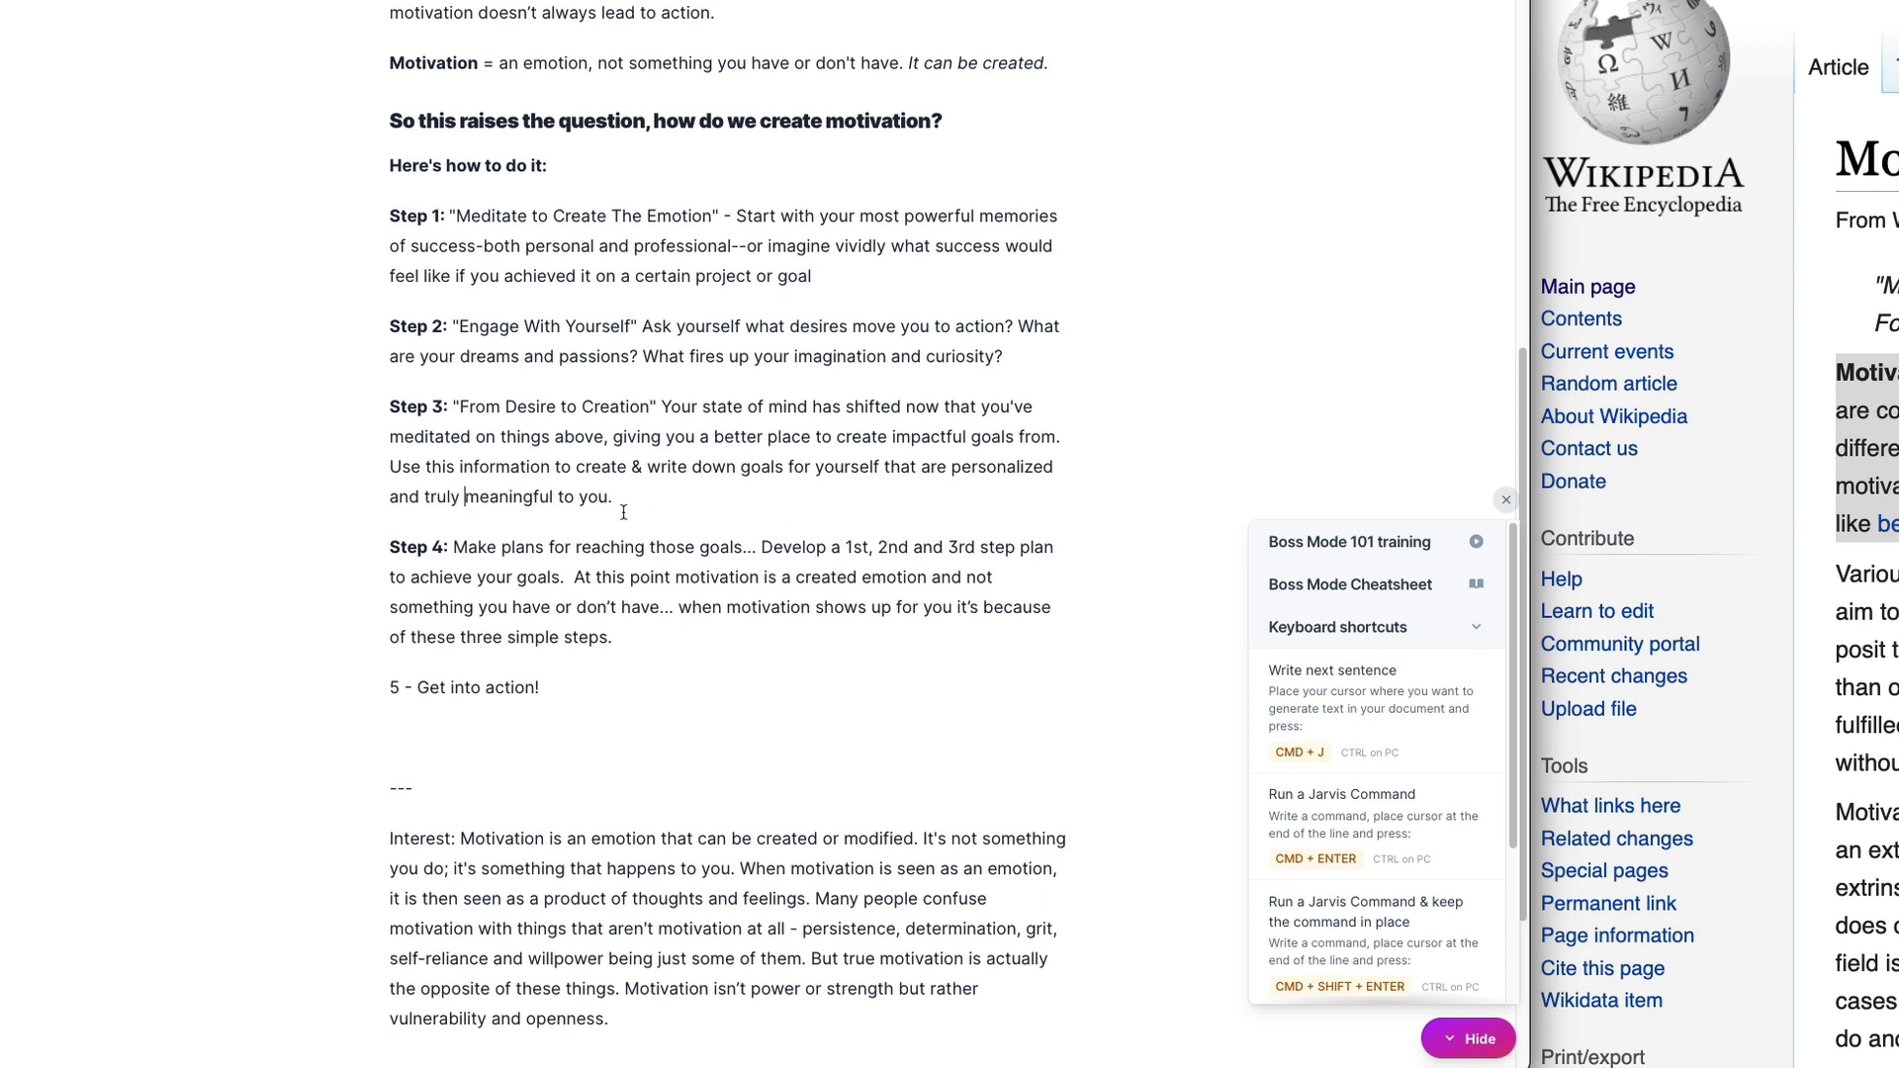
Step: Add the quoted title "Planning" right after the Step 4 label
scroll(593, 504, down, 1)
click(448, 498)
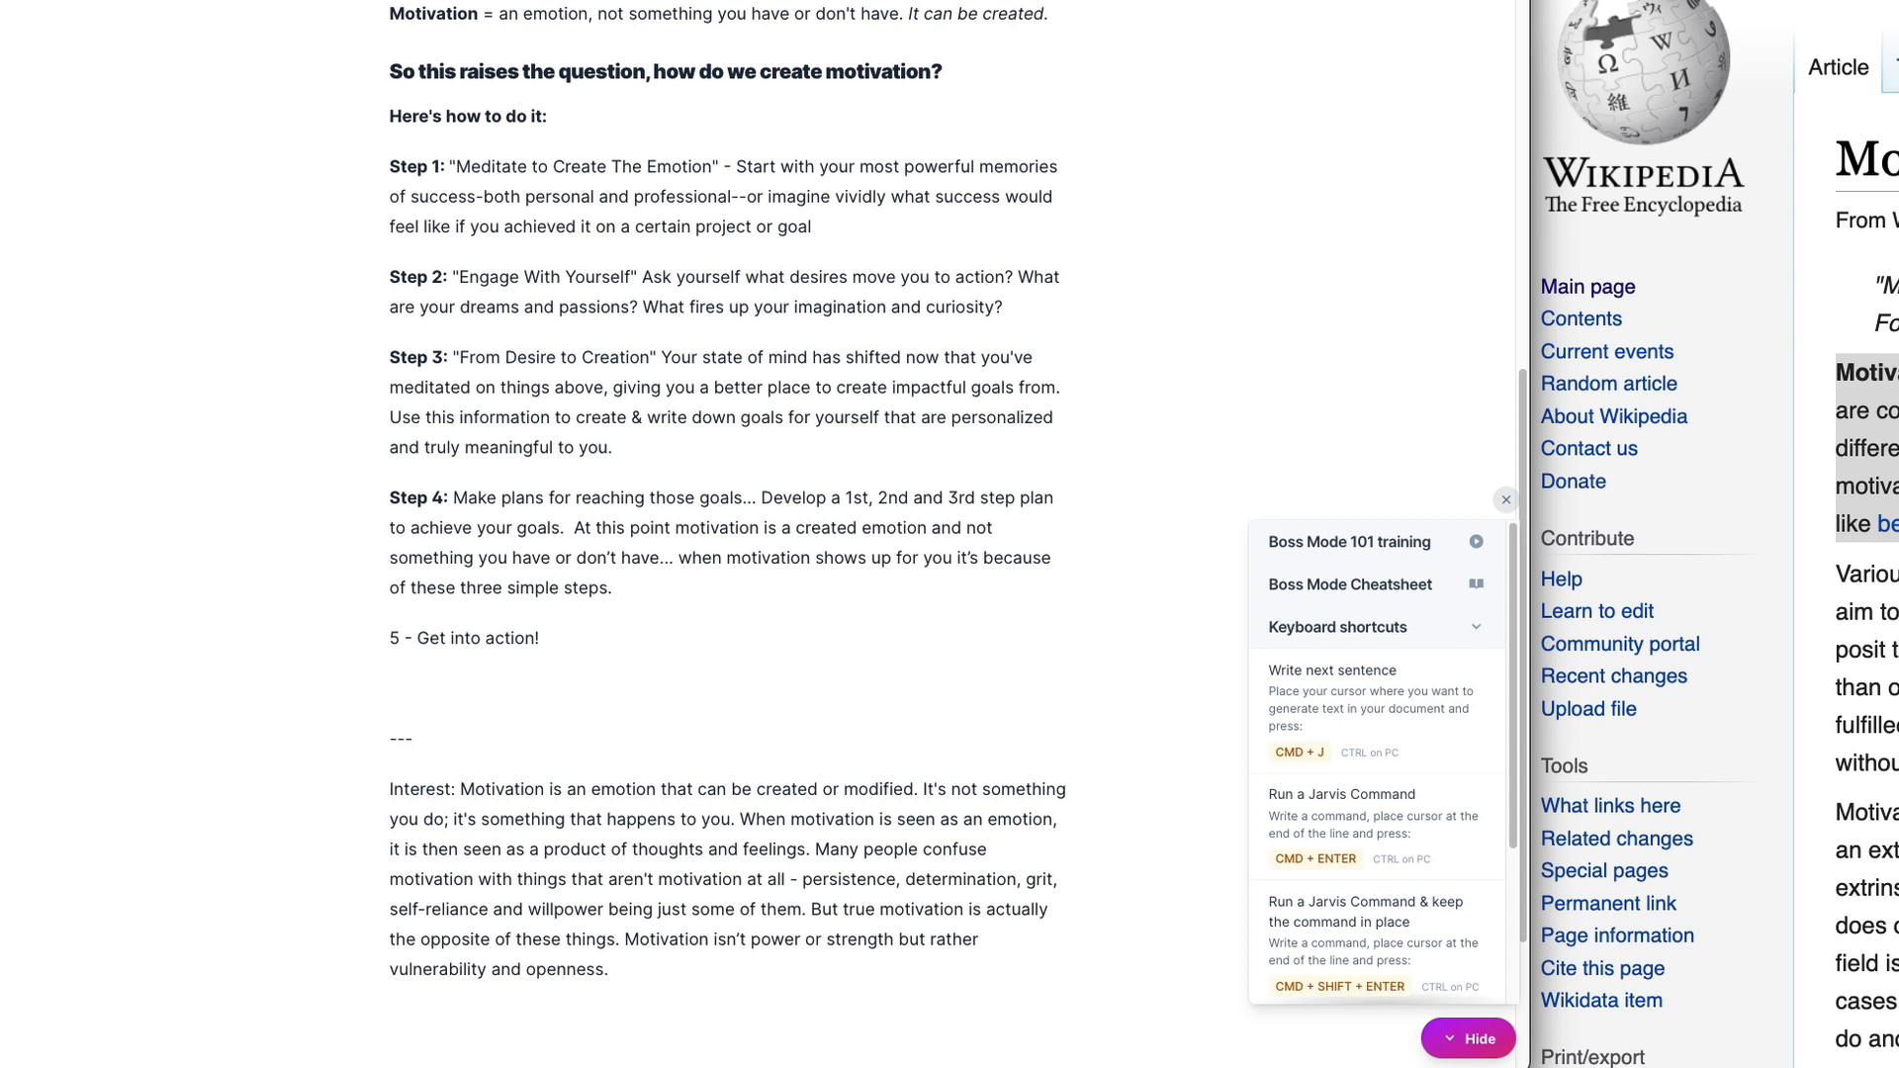
text("Pl)
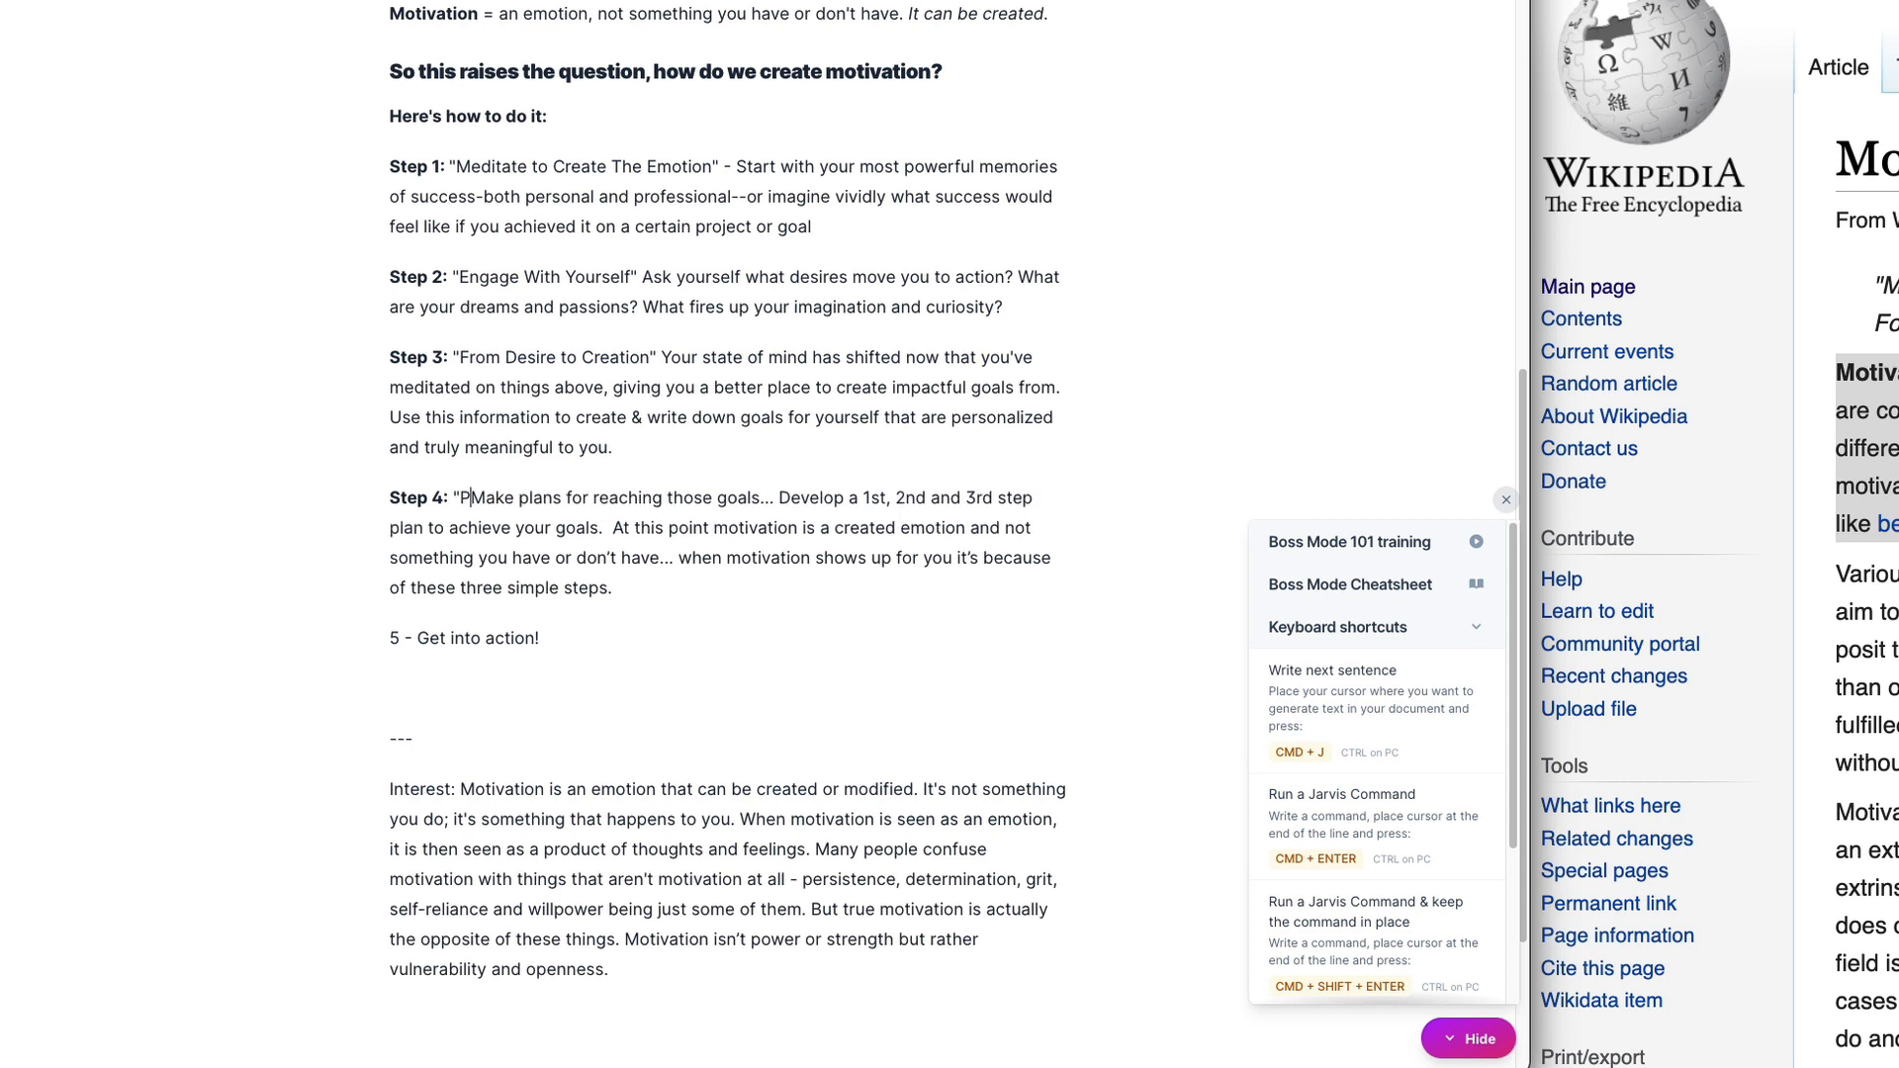
text(anning -)
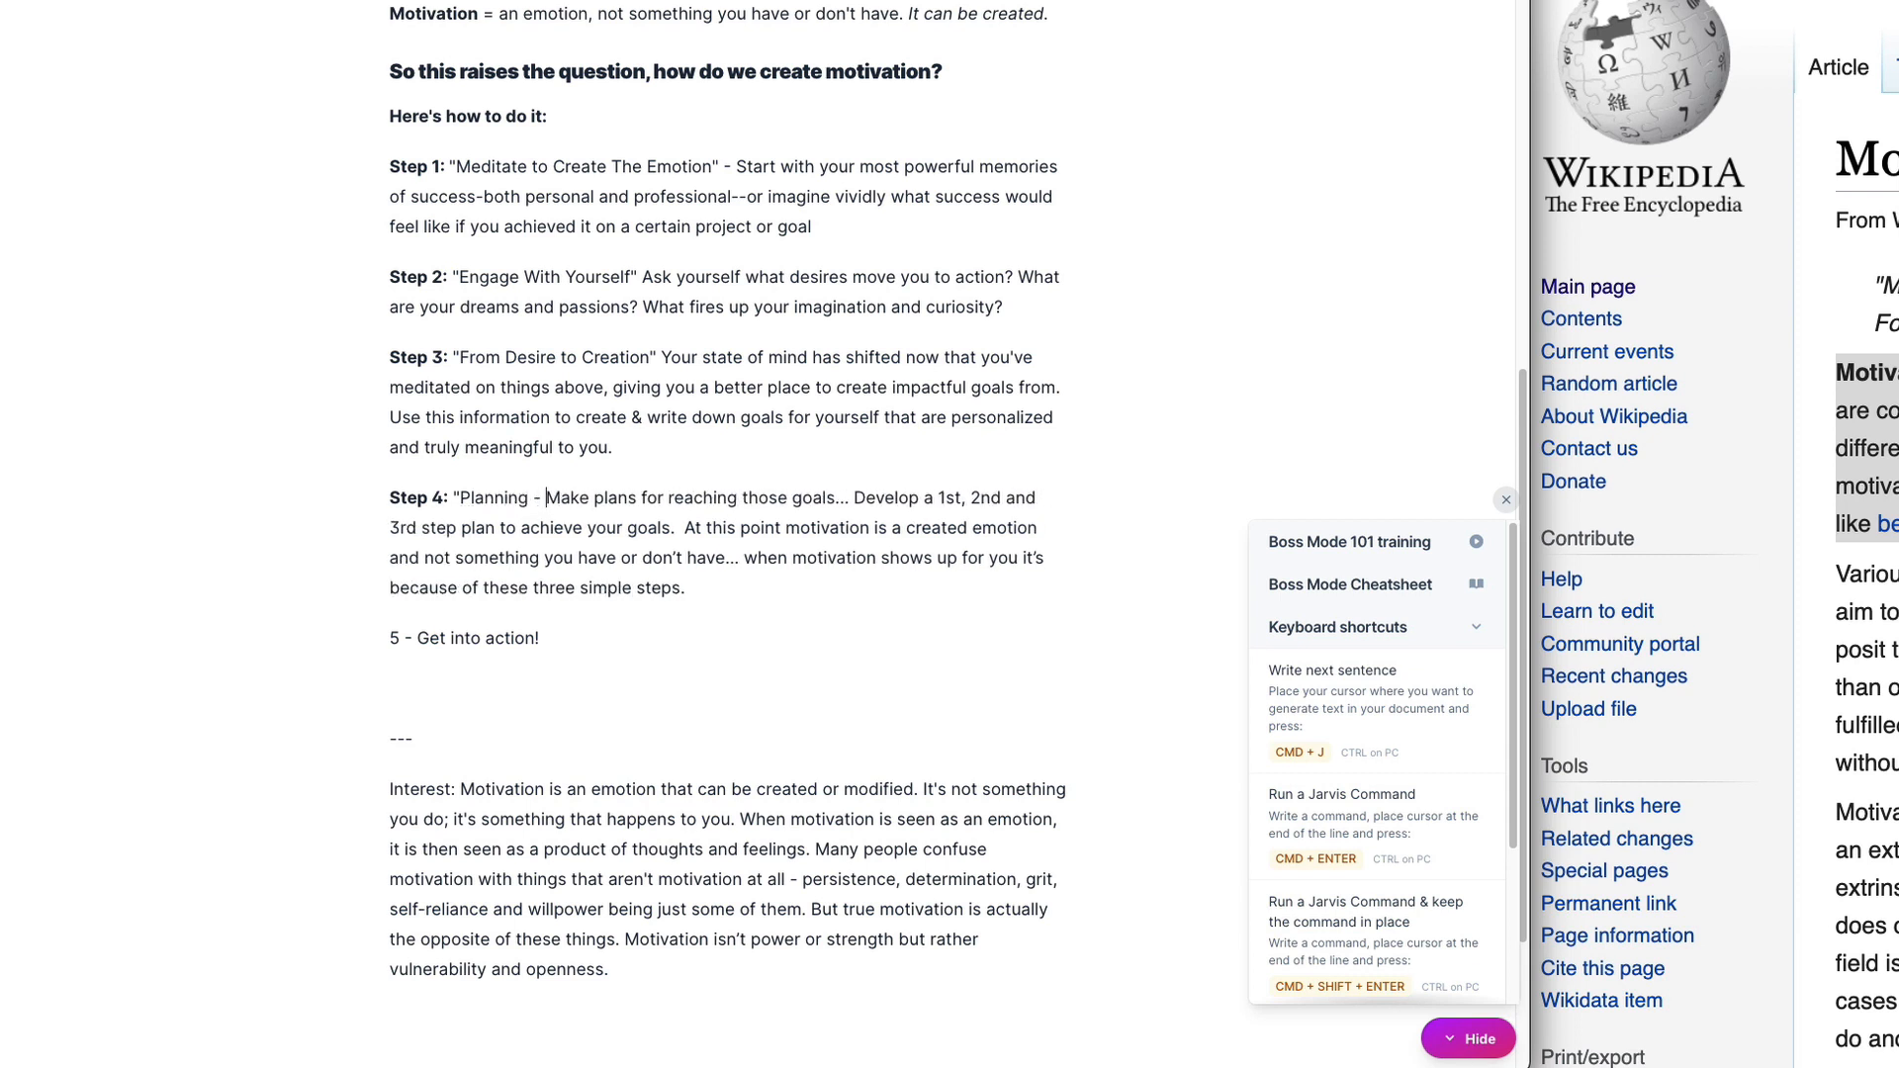
key(BackSpace)
key(BackSpace)
key(BackSpace)
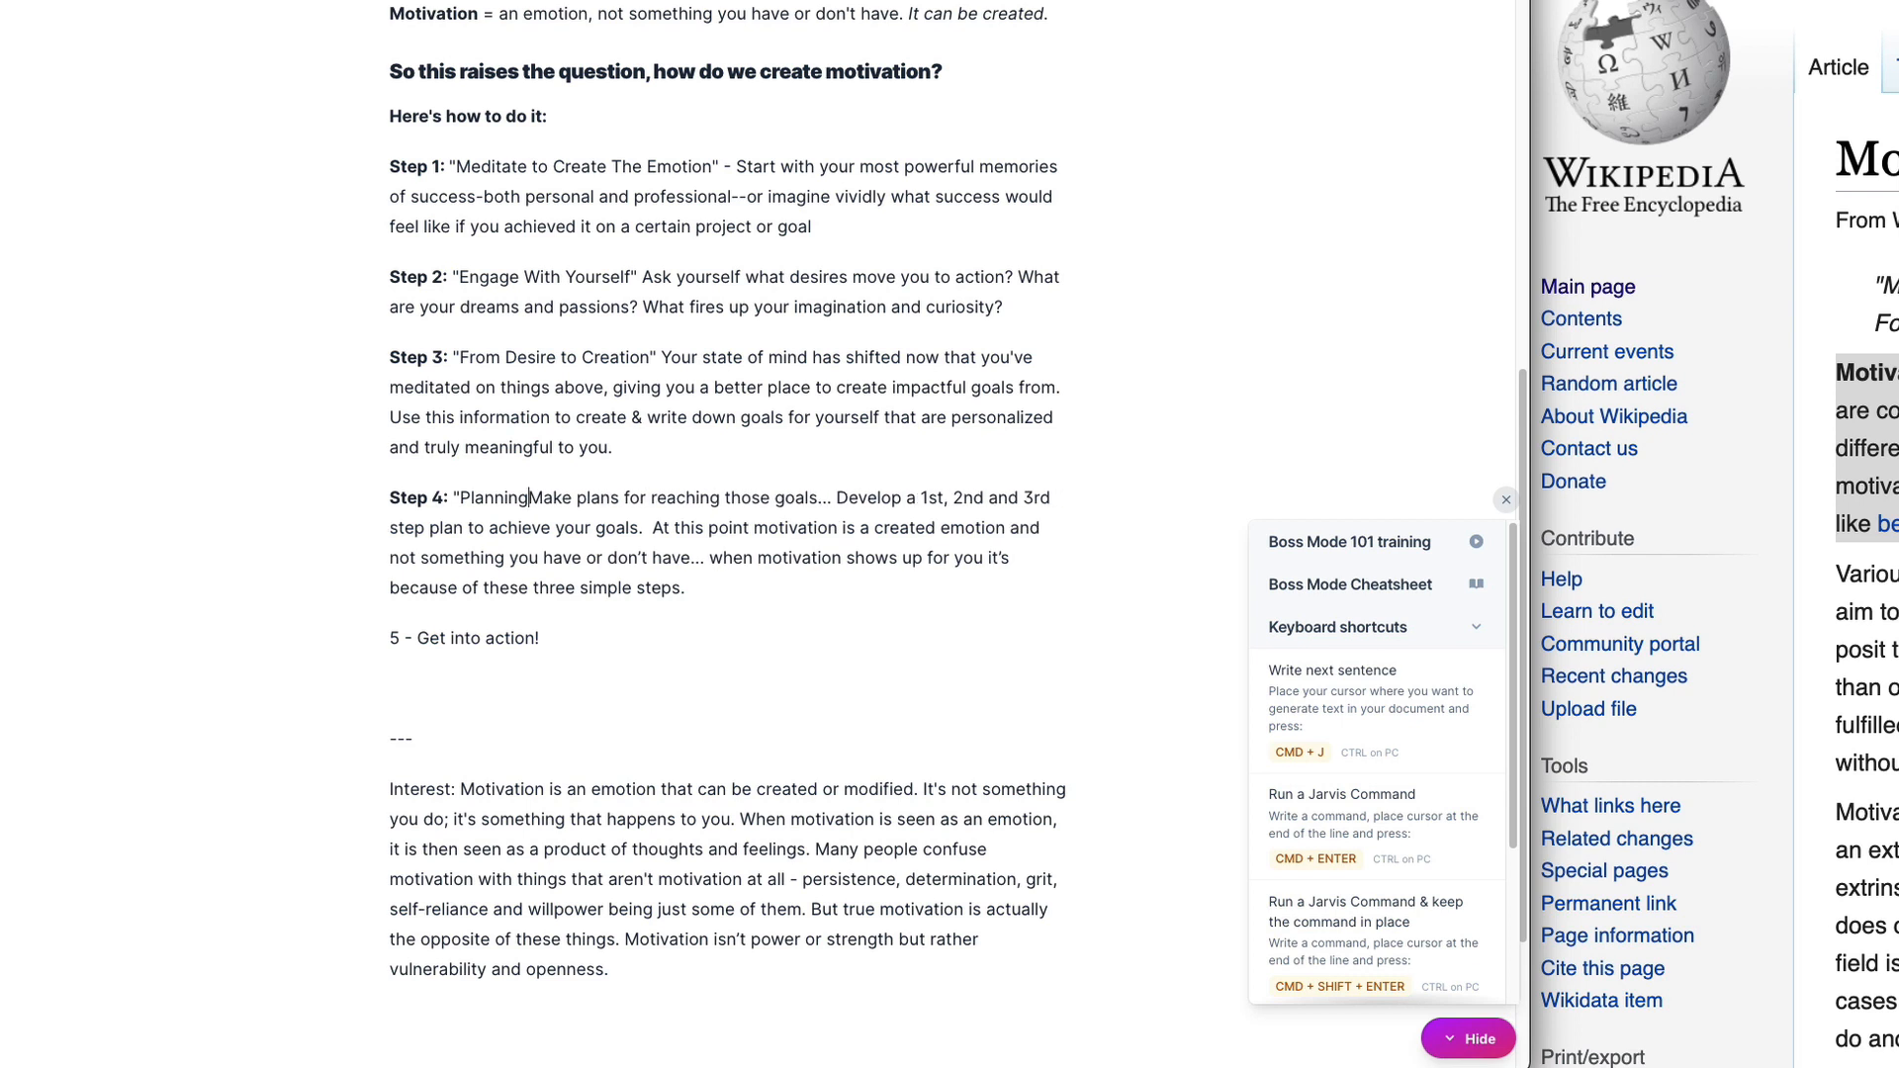
text(")
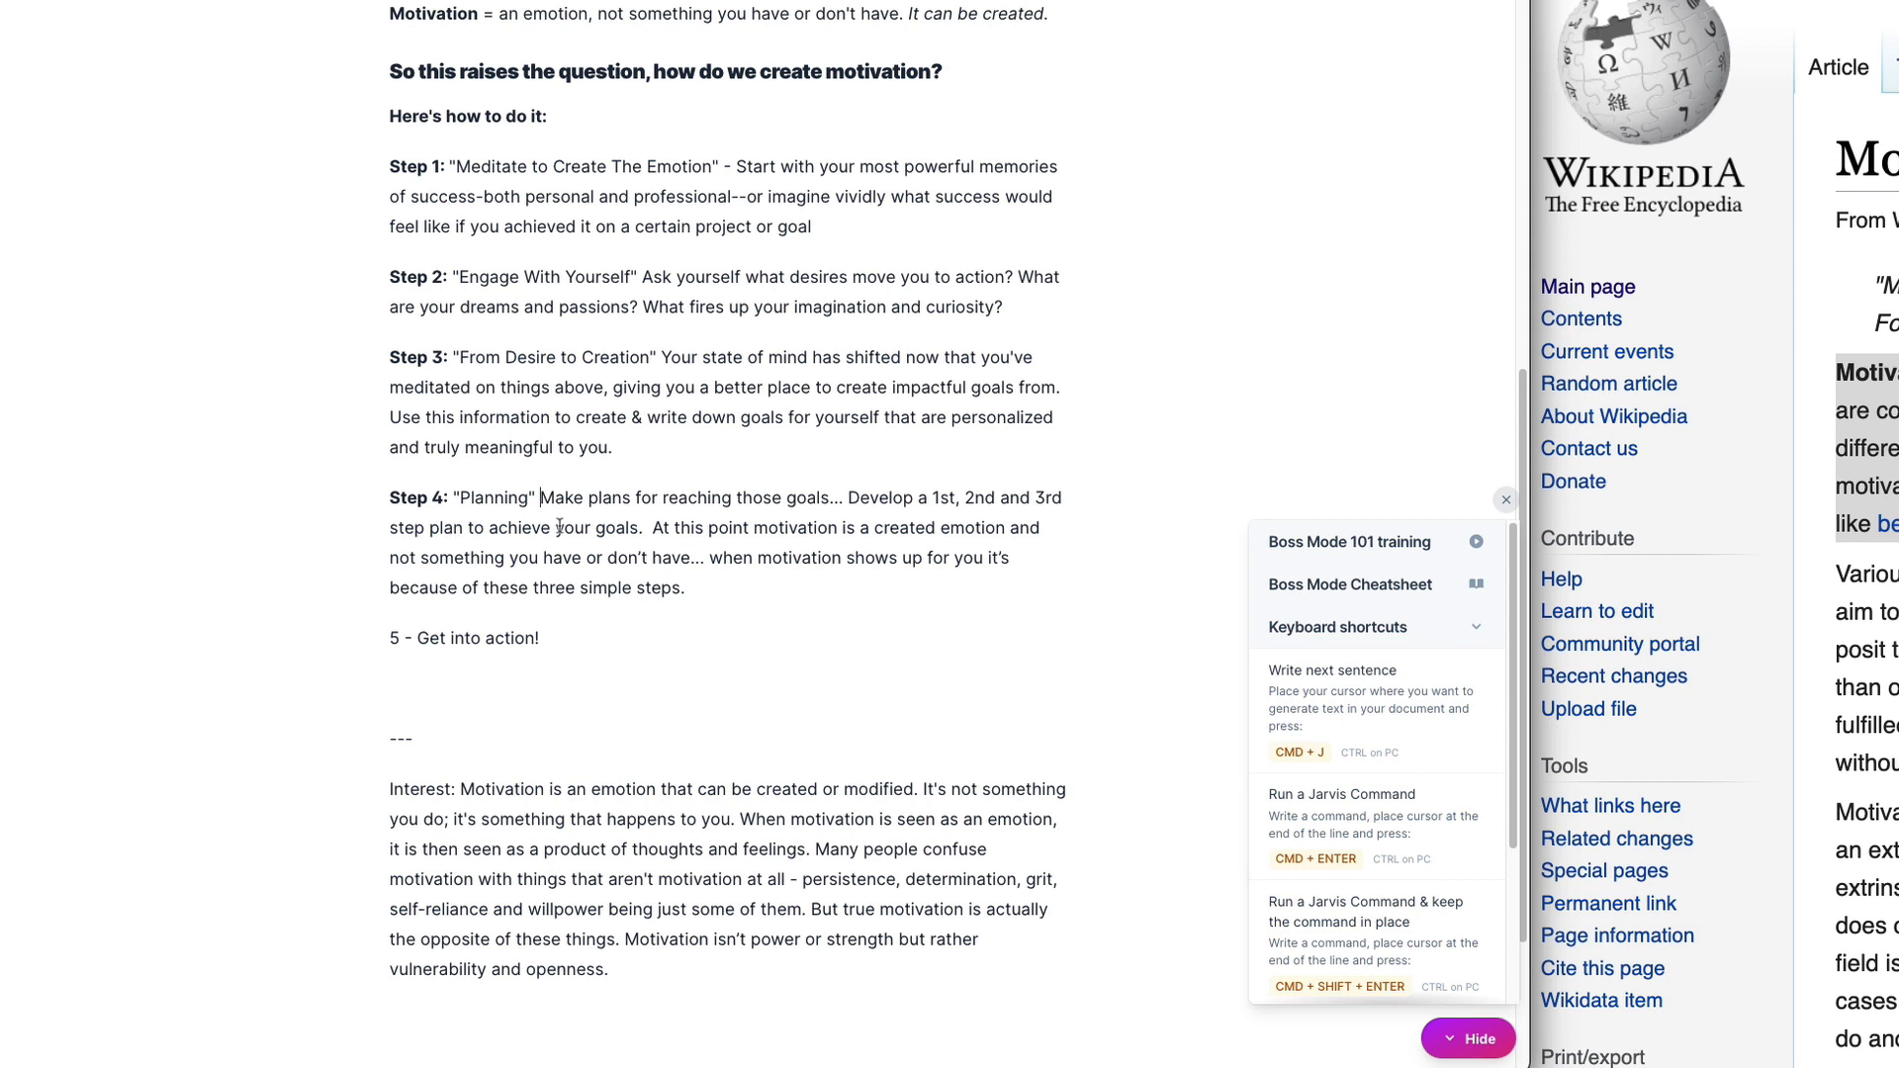
Step: Delete the closing clause "when motivation shows up for you it's because of these three simple steps." from Step 4
drag(650, 529, 961, 560)
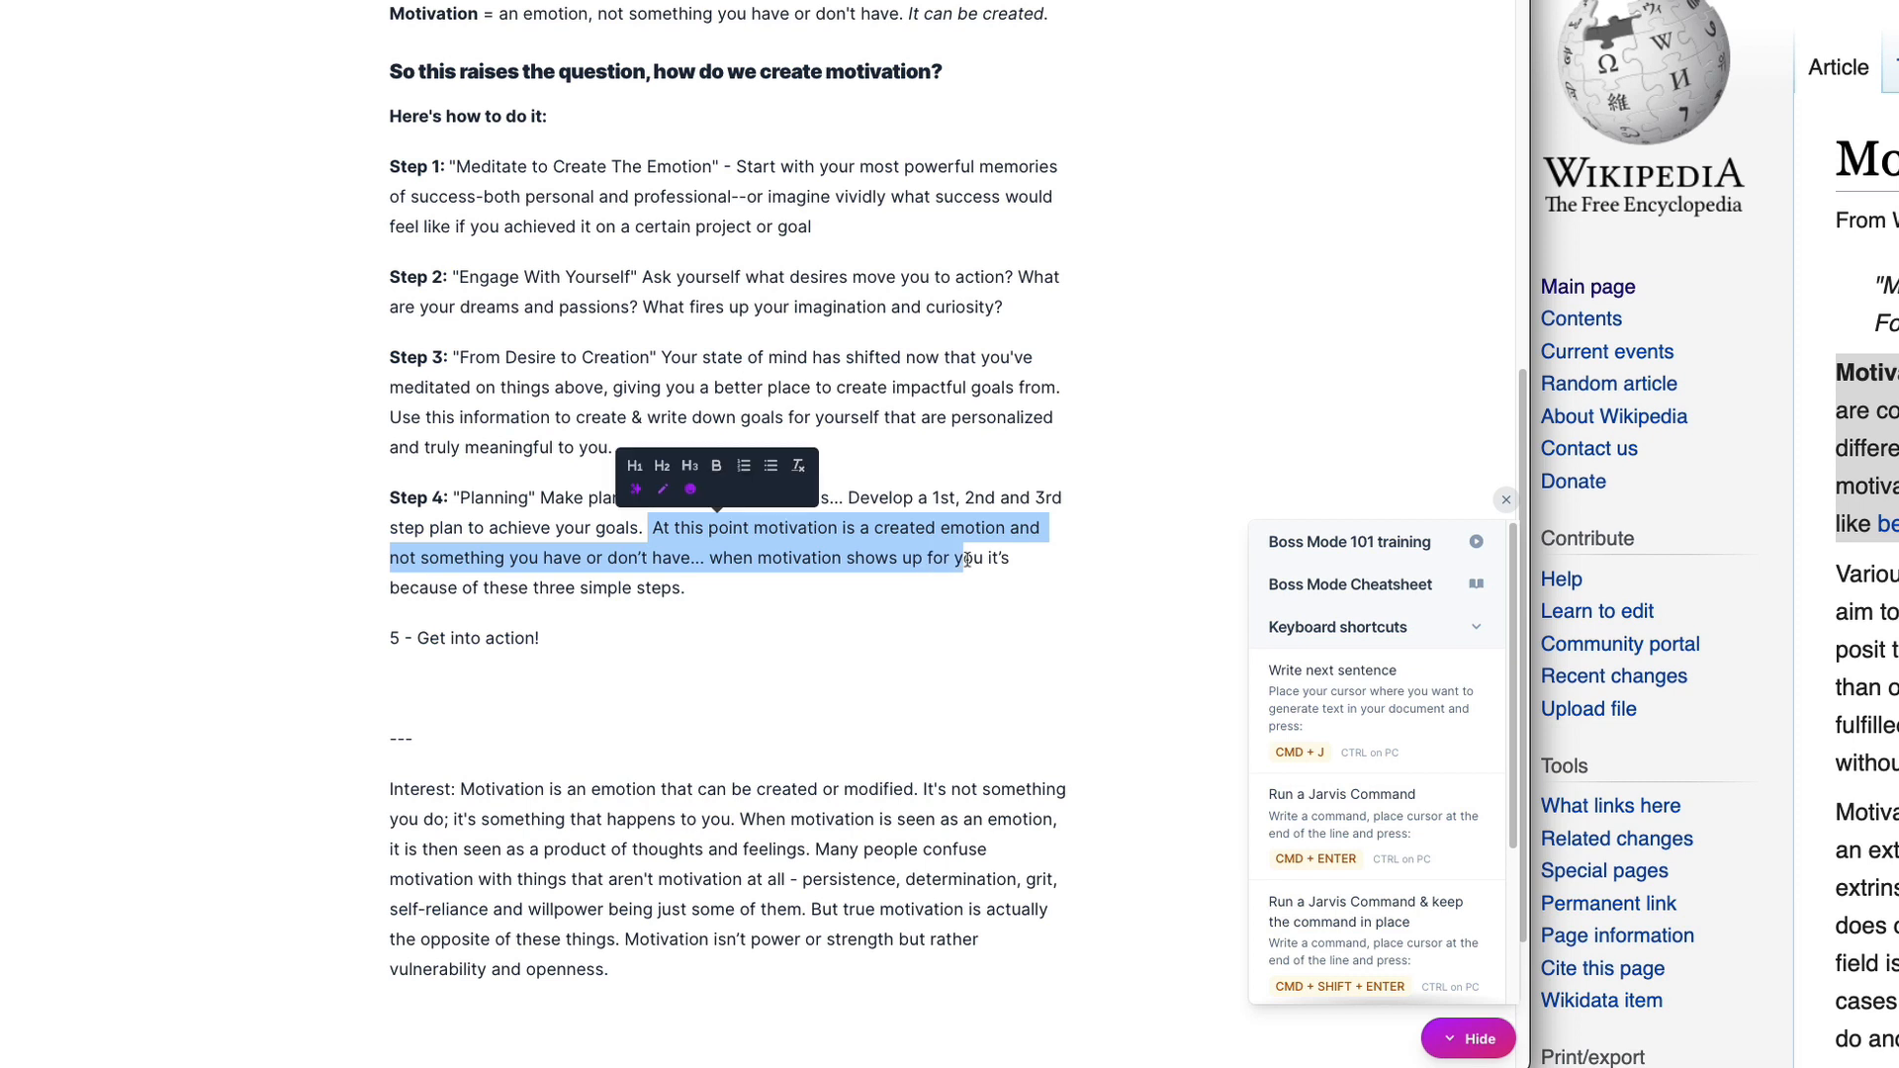
click(960, 558)
drag(392, 587, 708, 557)
click(746, 595)
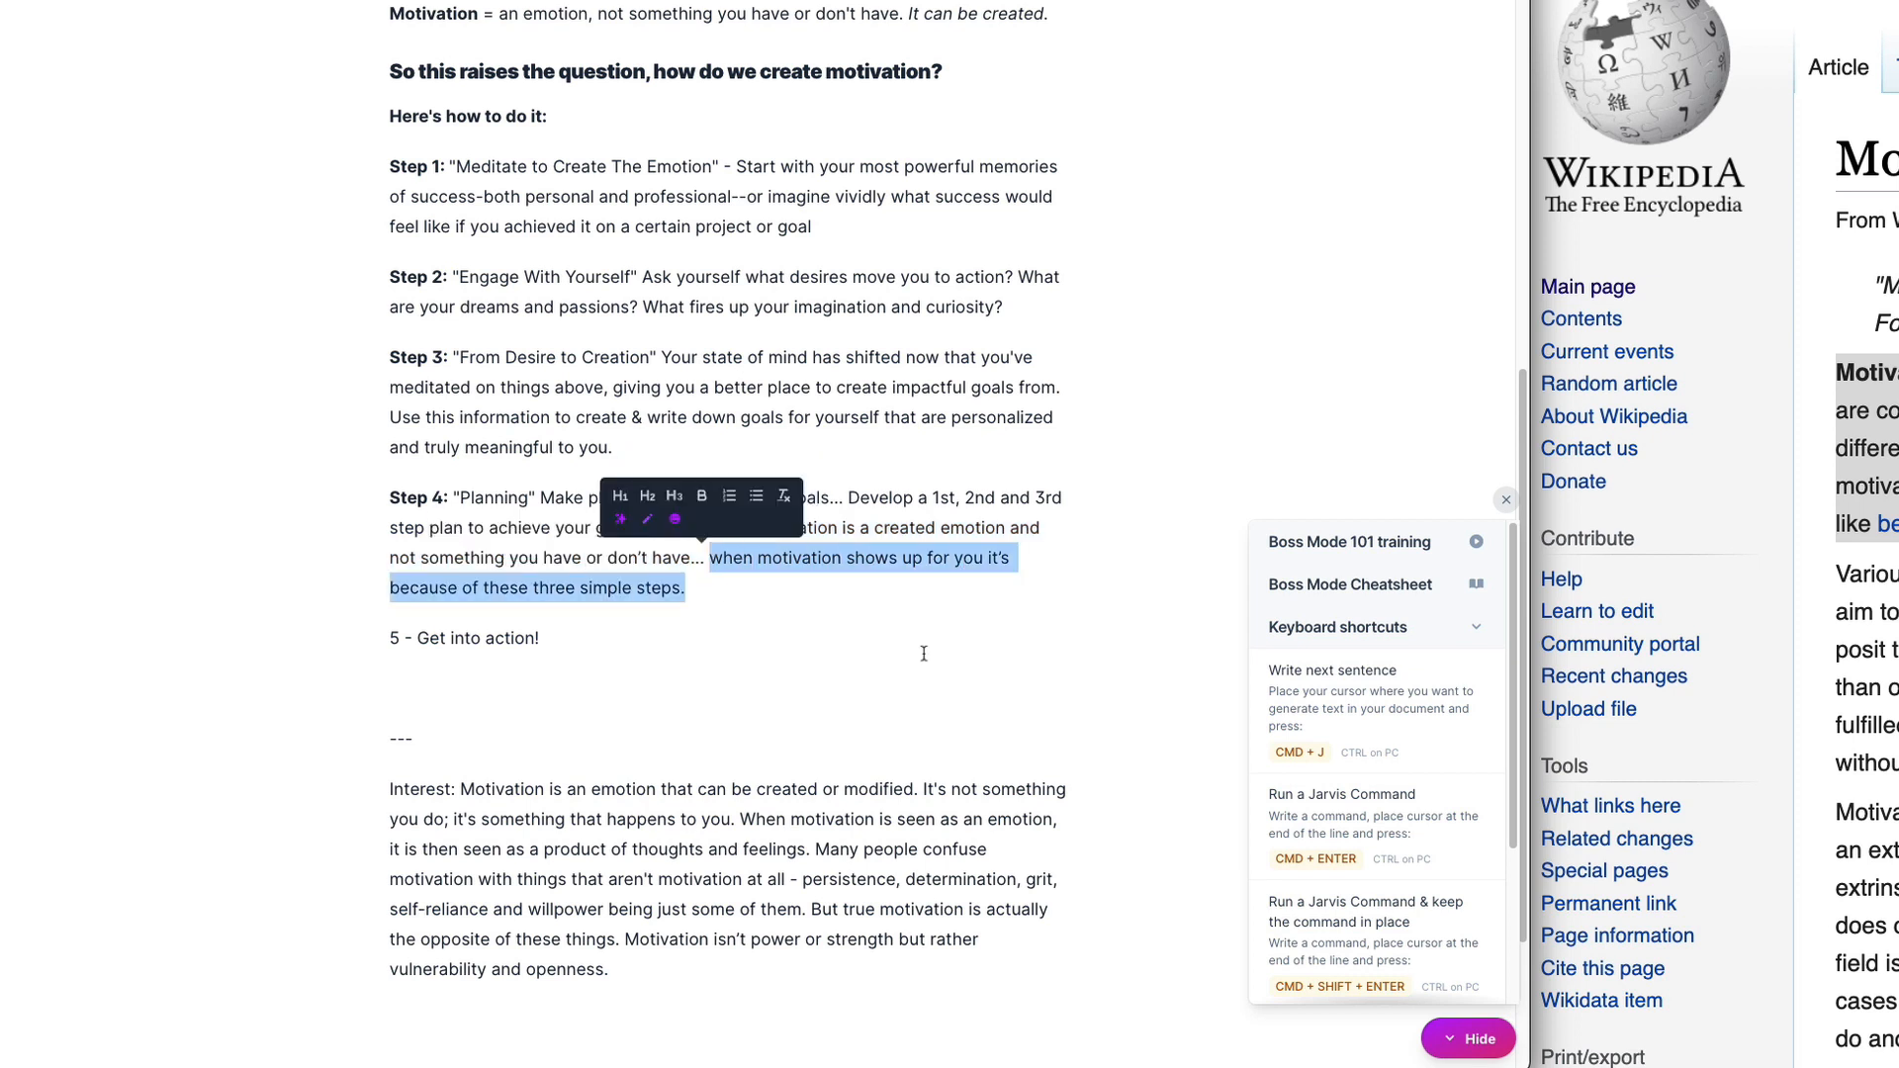
key(BackSpace)
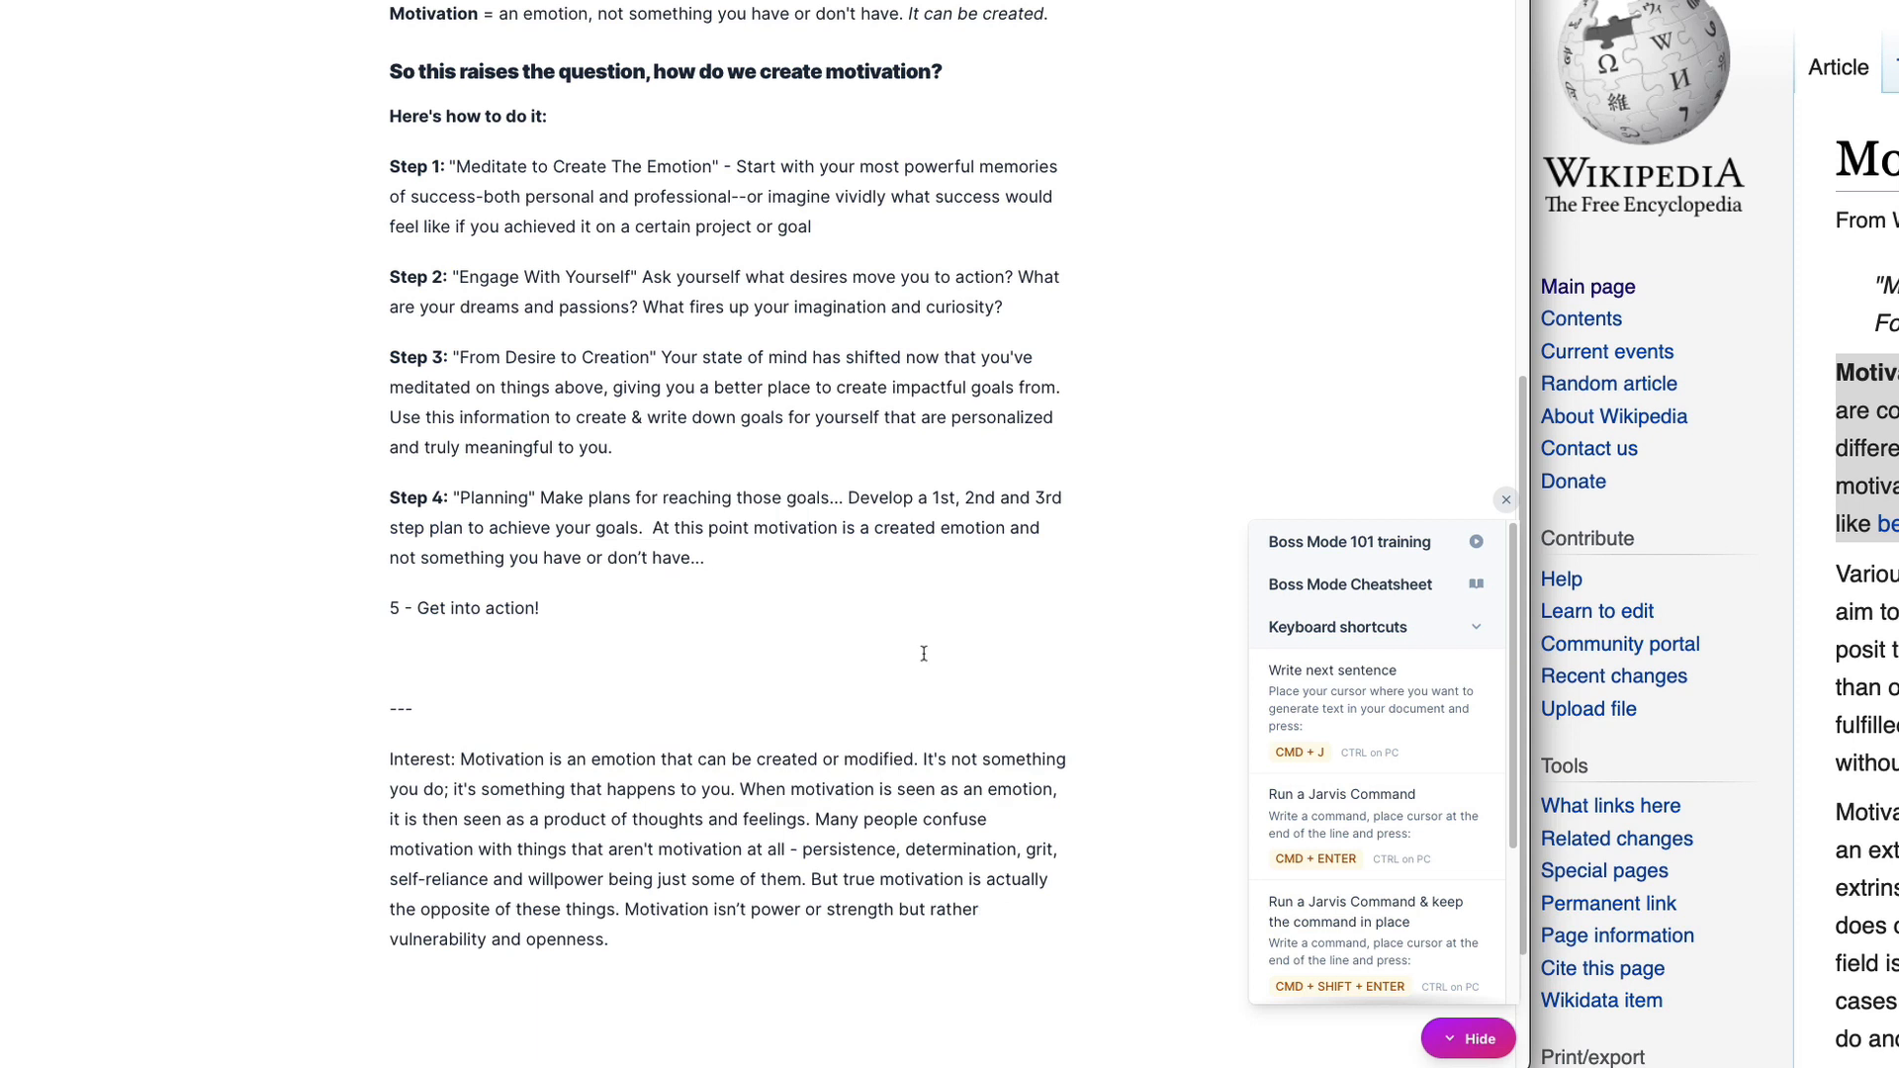
Step: Replace "At this point" with "Remember" in Step 4
drag(749, 533, 653, 532)
key(BackSpace)
text(Remember)
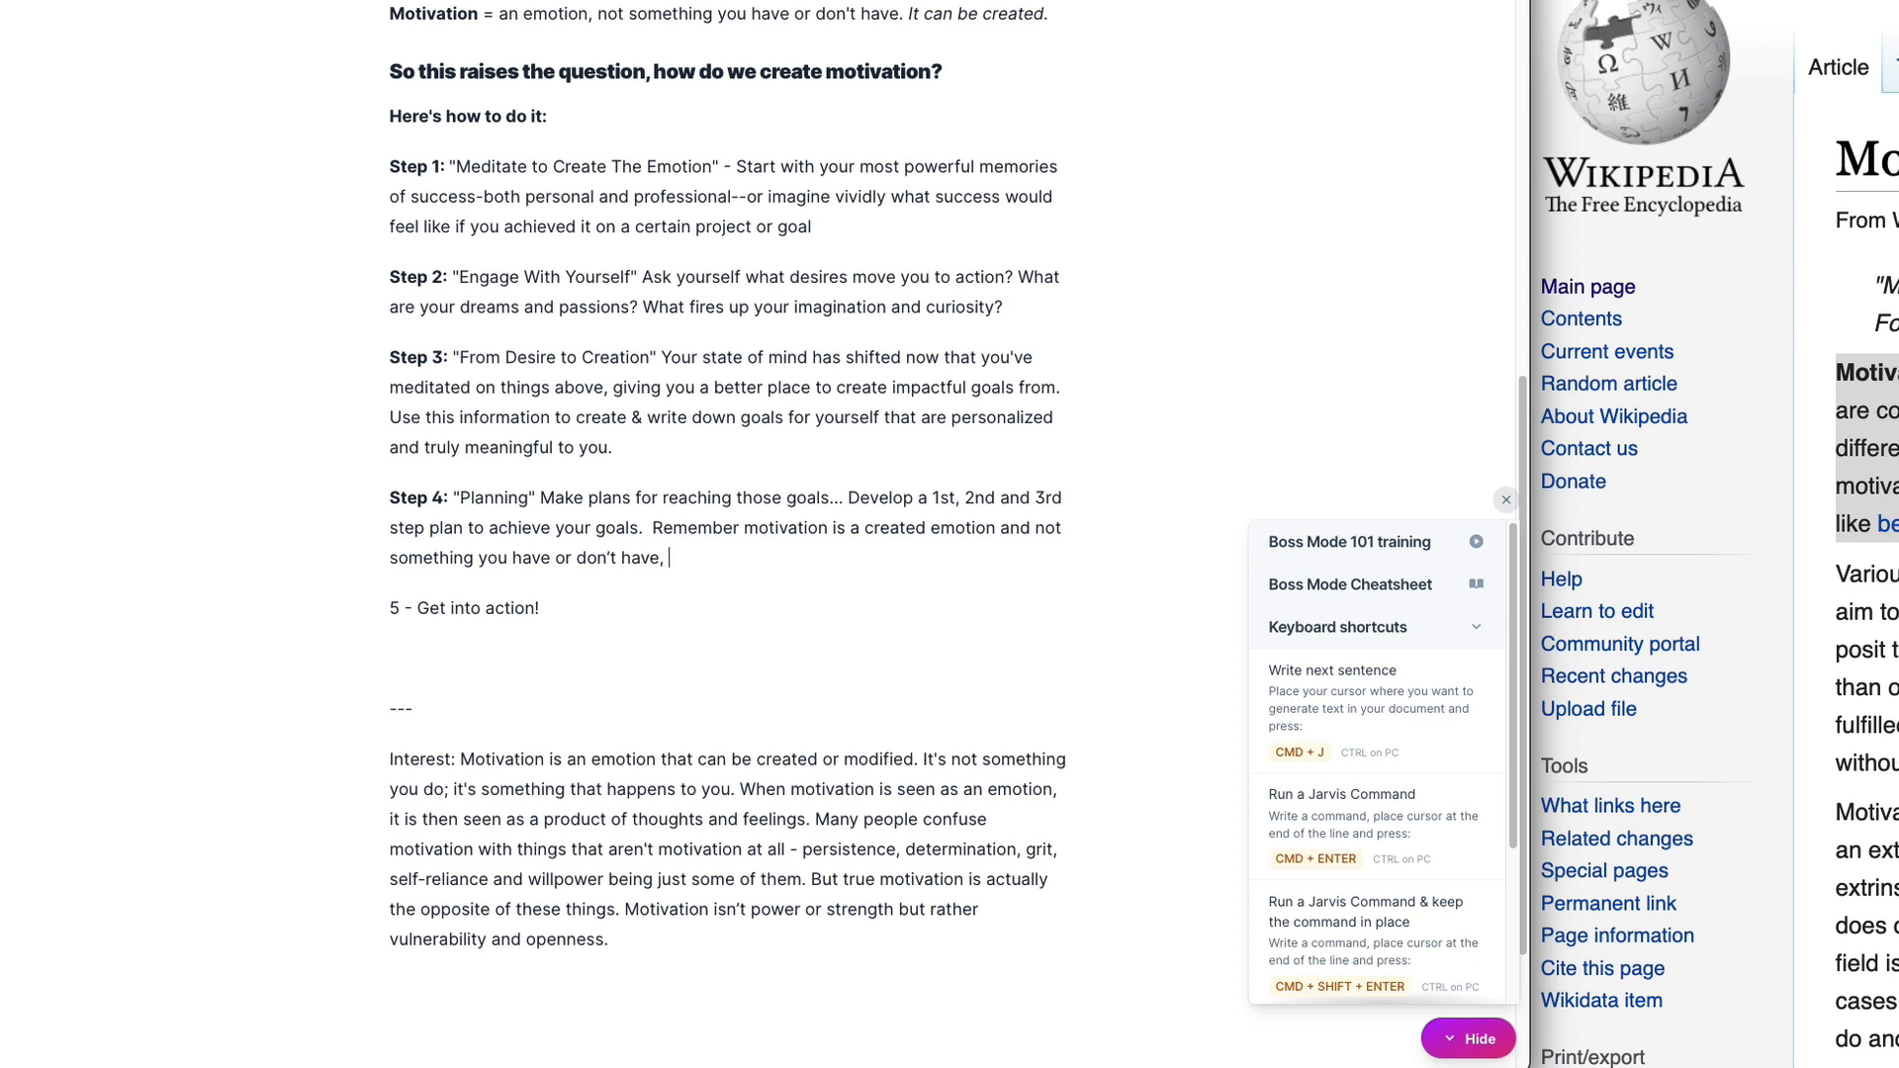
text(something you )
text(")
key(BackSpace)
key(BackSpace)
key(BackSpace)
key(BackSpace)
key(BackSpace)
key(BackSpace)
key(BackSpace)
key(BackSpace)
key(BackSpace)
key(BackSpace)
key(BackSpace)
key(BackSpace)
key(BackSpace)
Step: Begin a new closing sentence in Step 4: Writing out a plan to achieve your goals is "something you have"
text(Writing out a plan to achieve your goals)
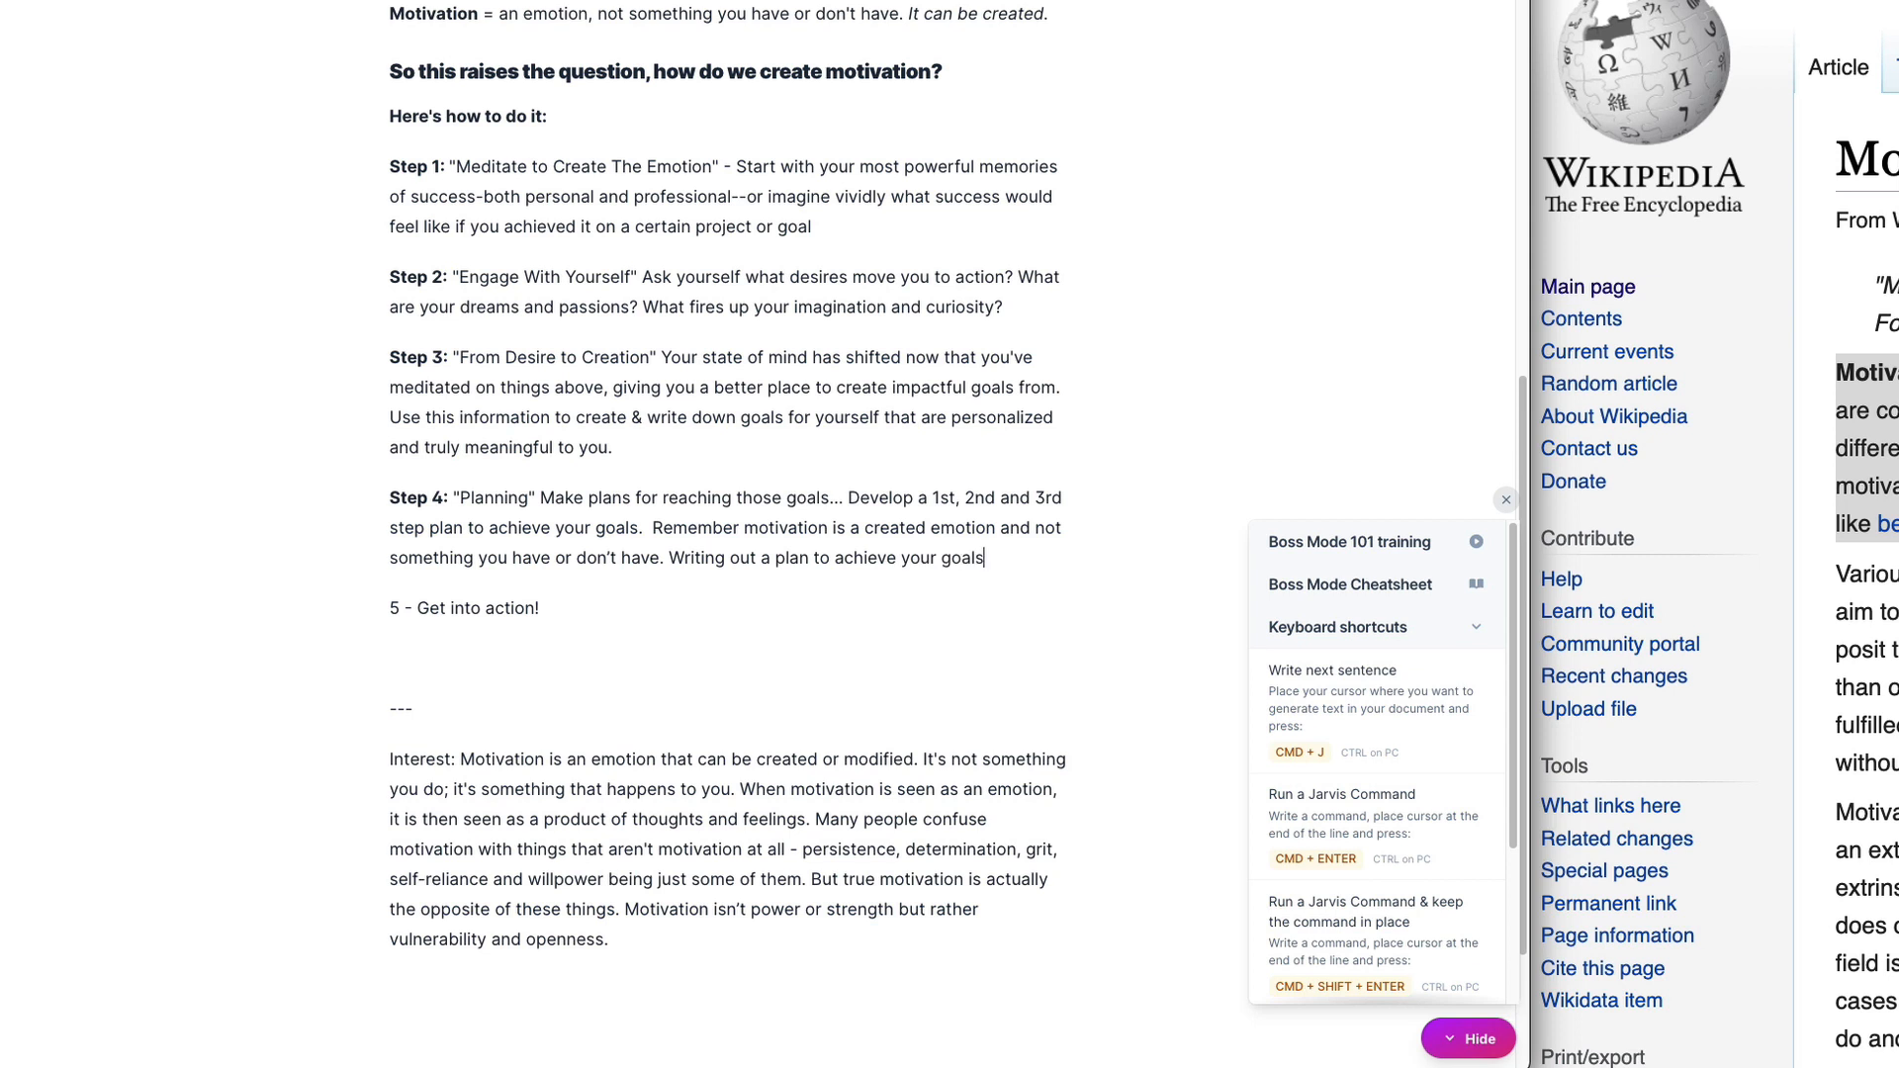
text( is something)
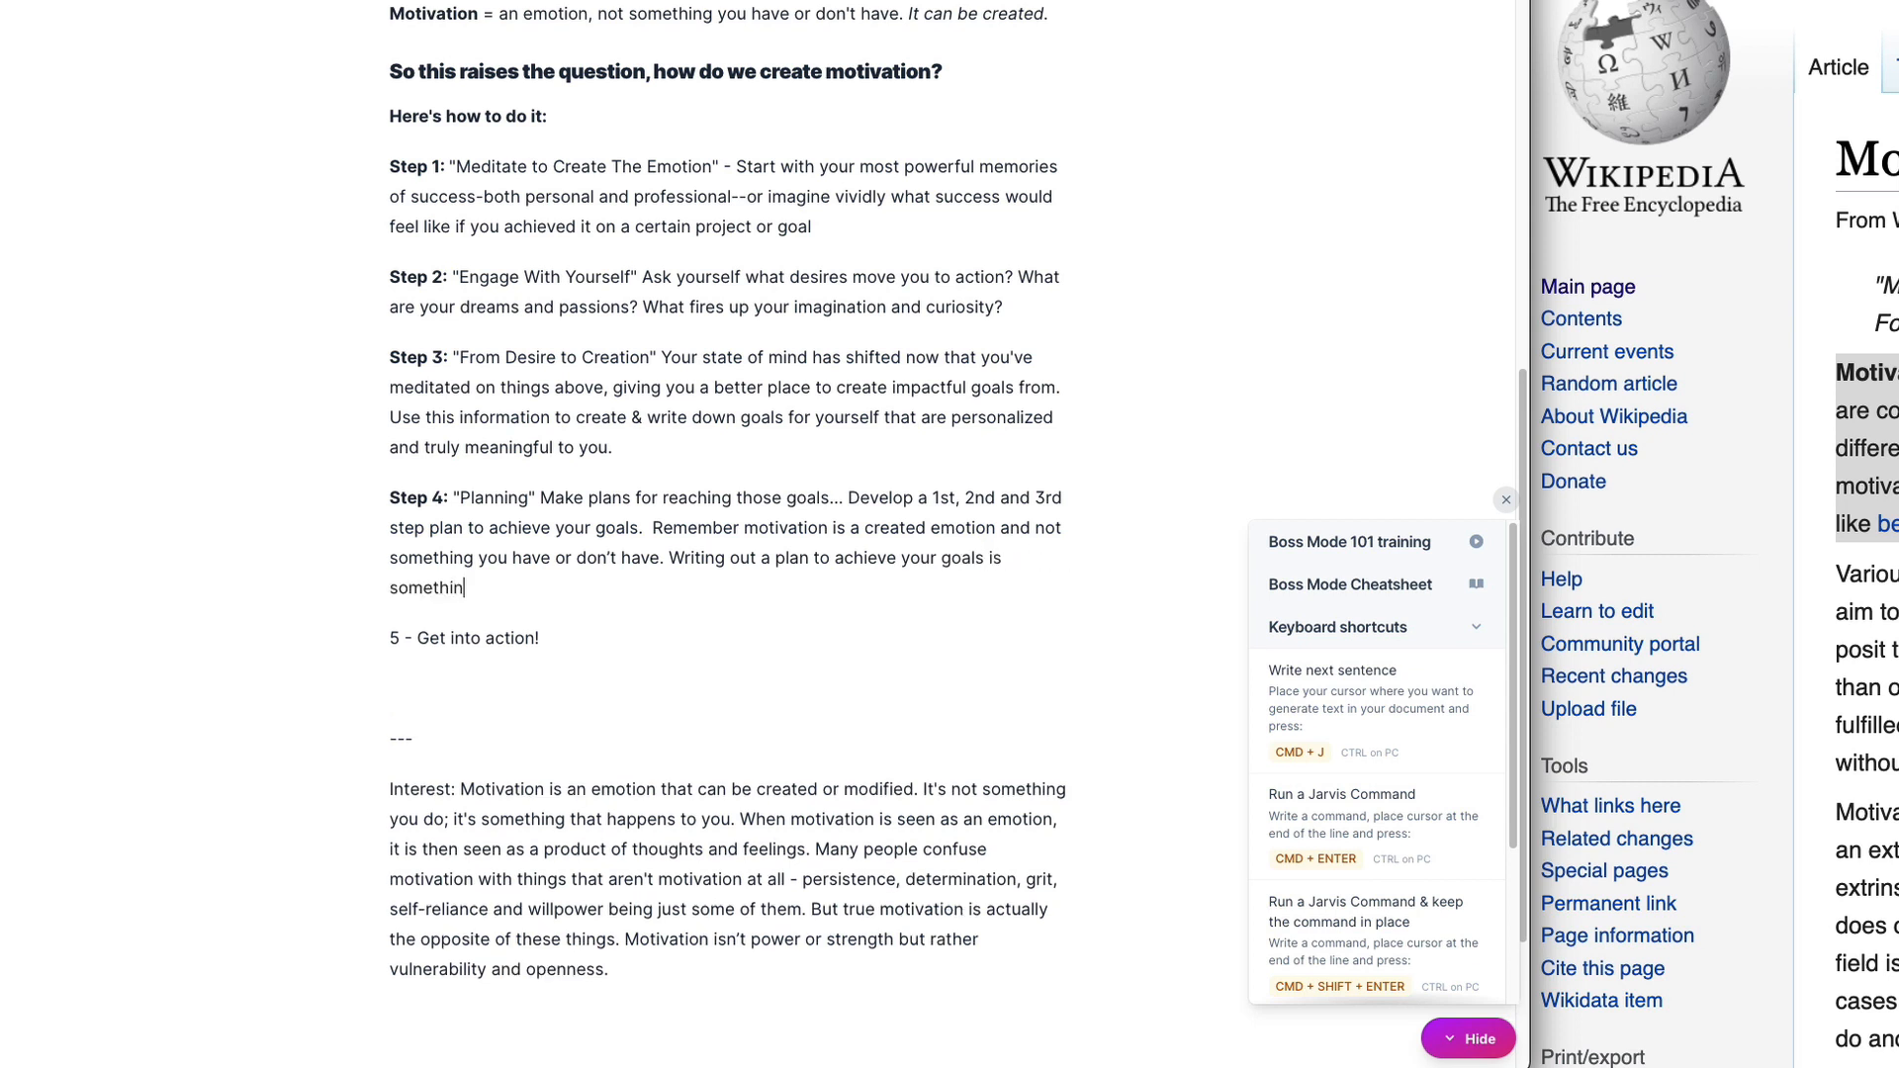
key(BackSpace)
key(BackSpace)
key(BackSpace)
key(BackSpace)
key(BackSpace)
key(BackSpace)
key(BackSpace)
key(BackSpace)
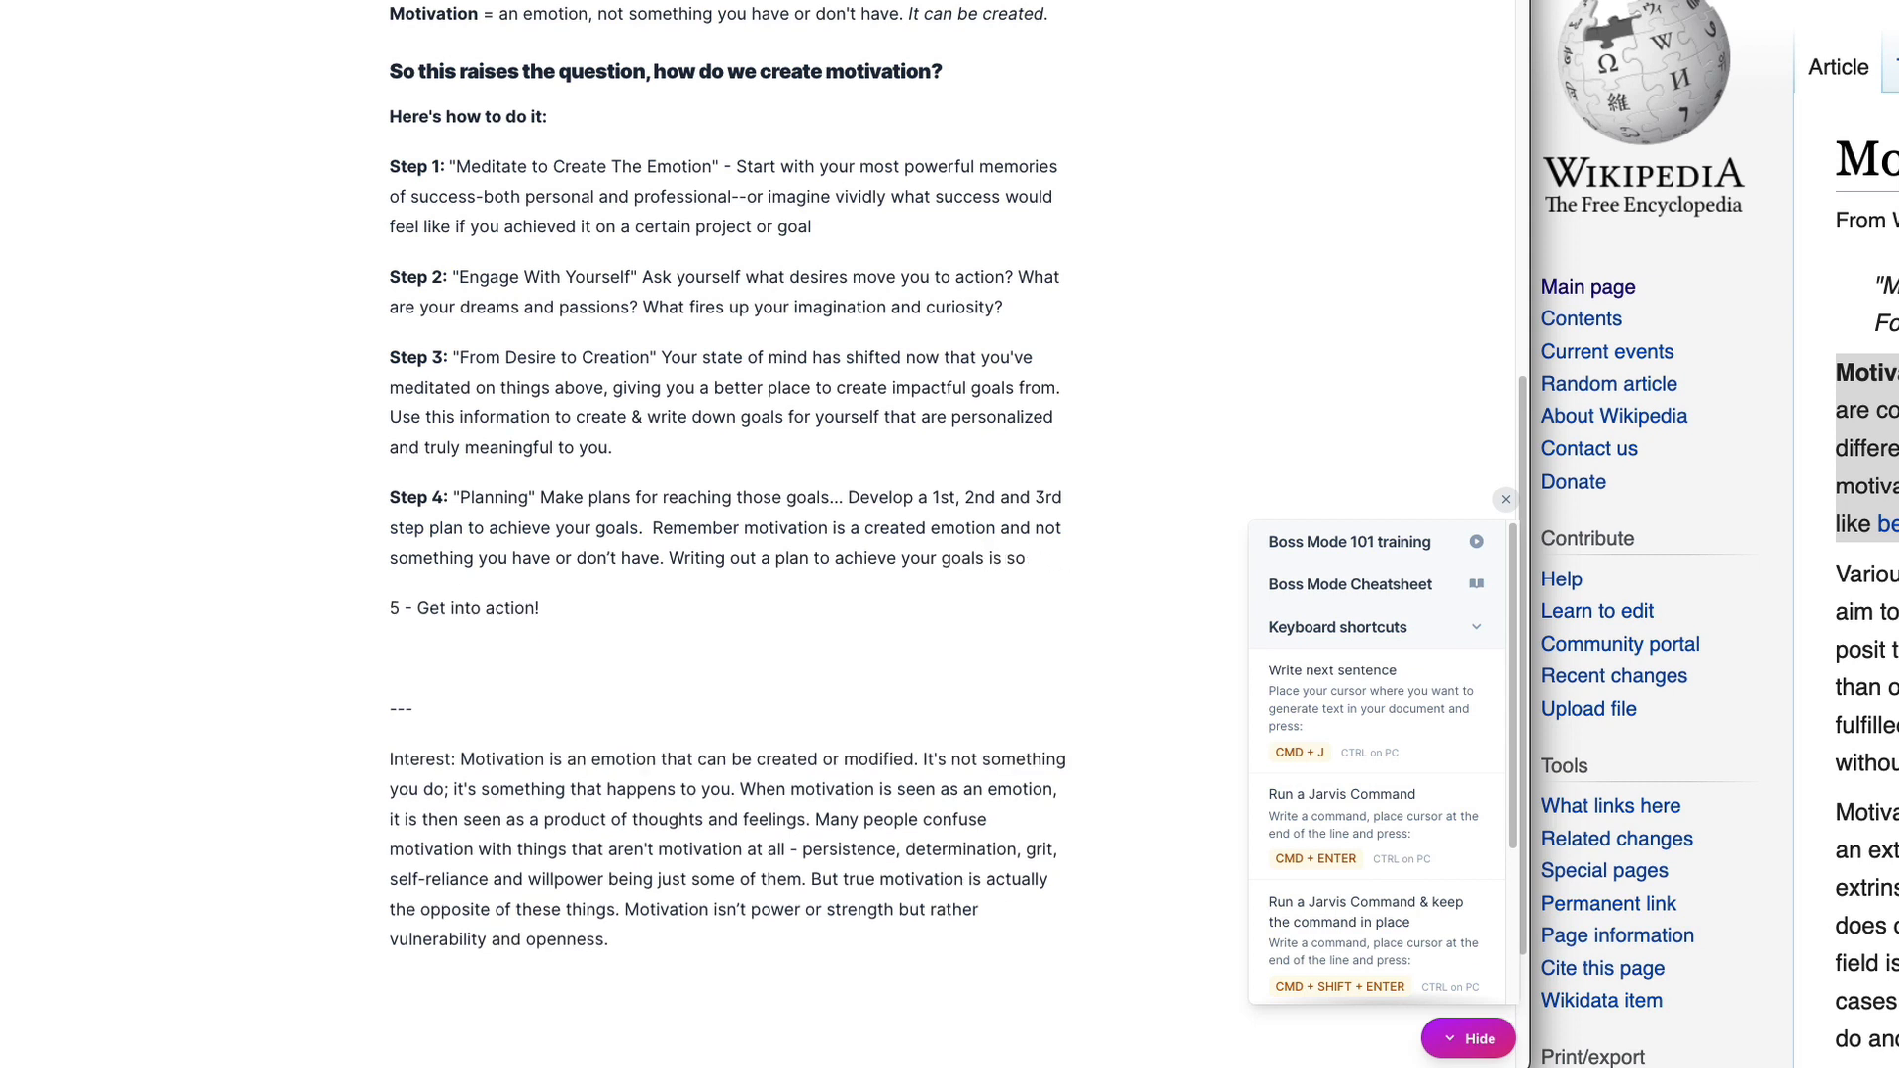
text("something you have")
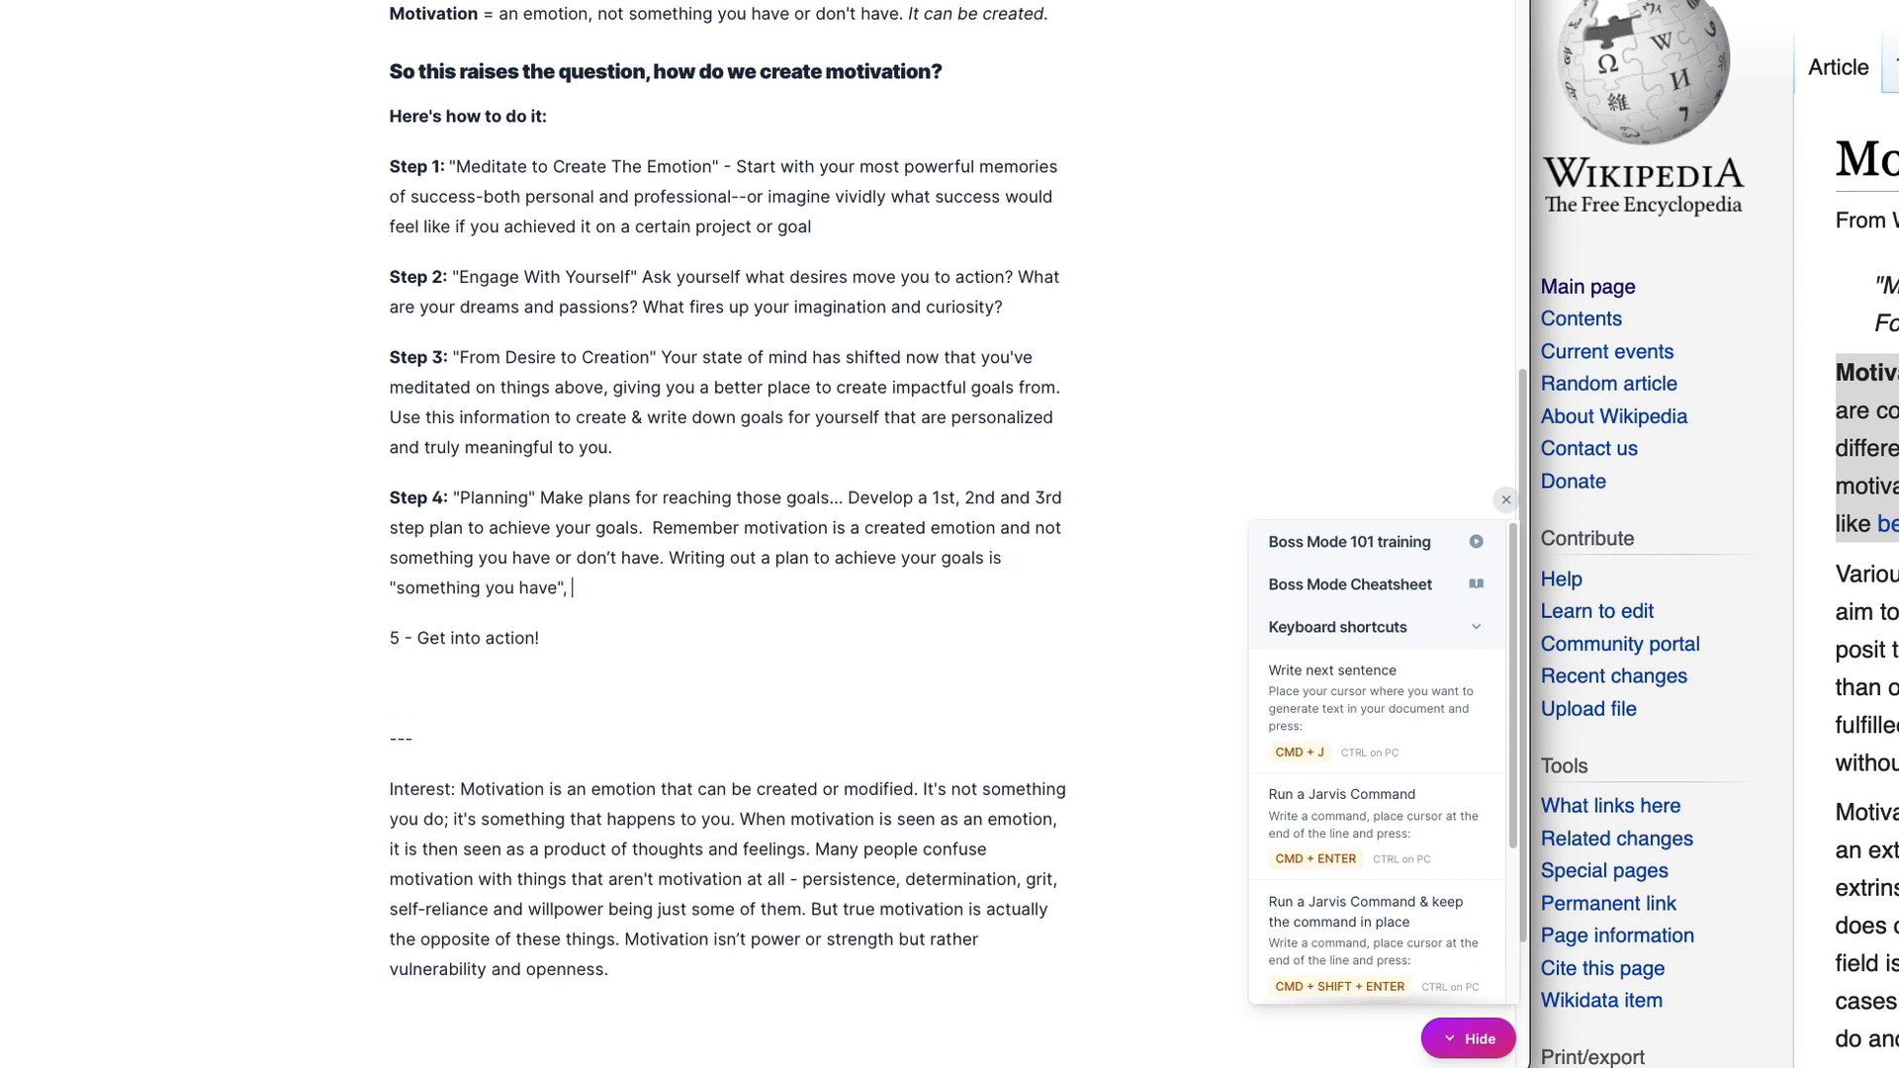
Step: Complete the Step 4 sentence with ", a tool you can reference when you find that you're not feeling motivated."
text(, a tool you can reference whe)
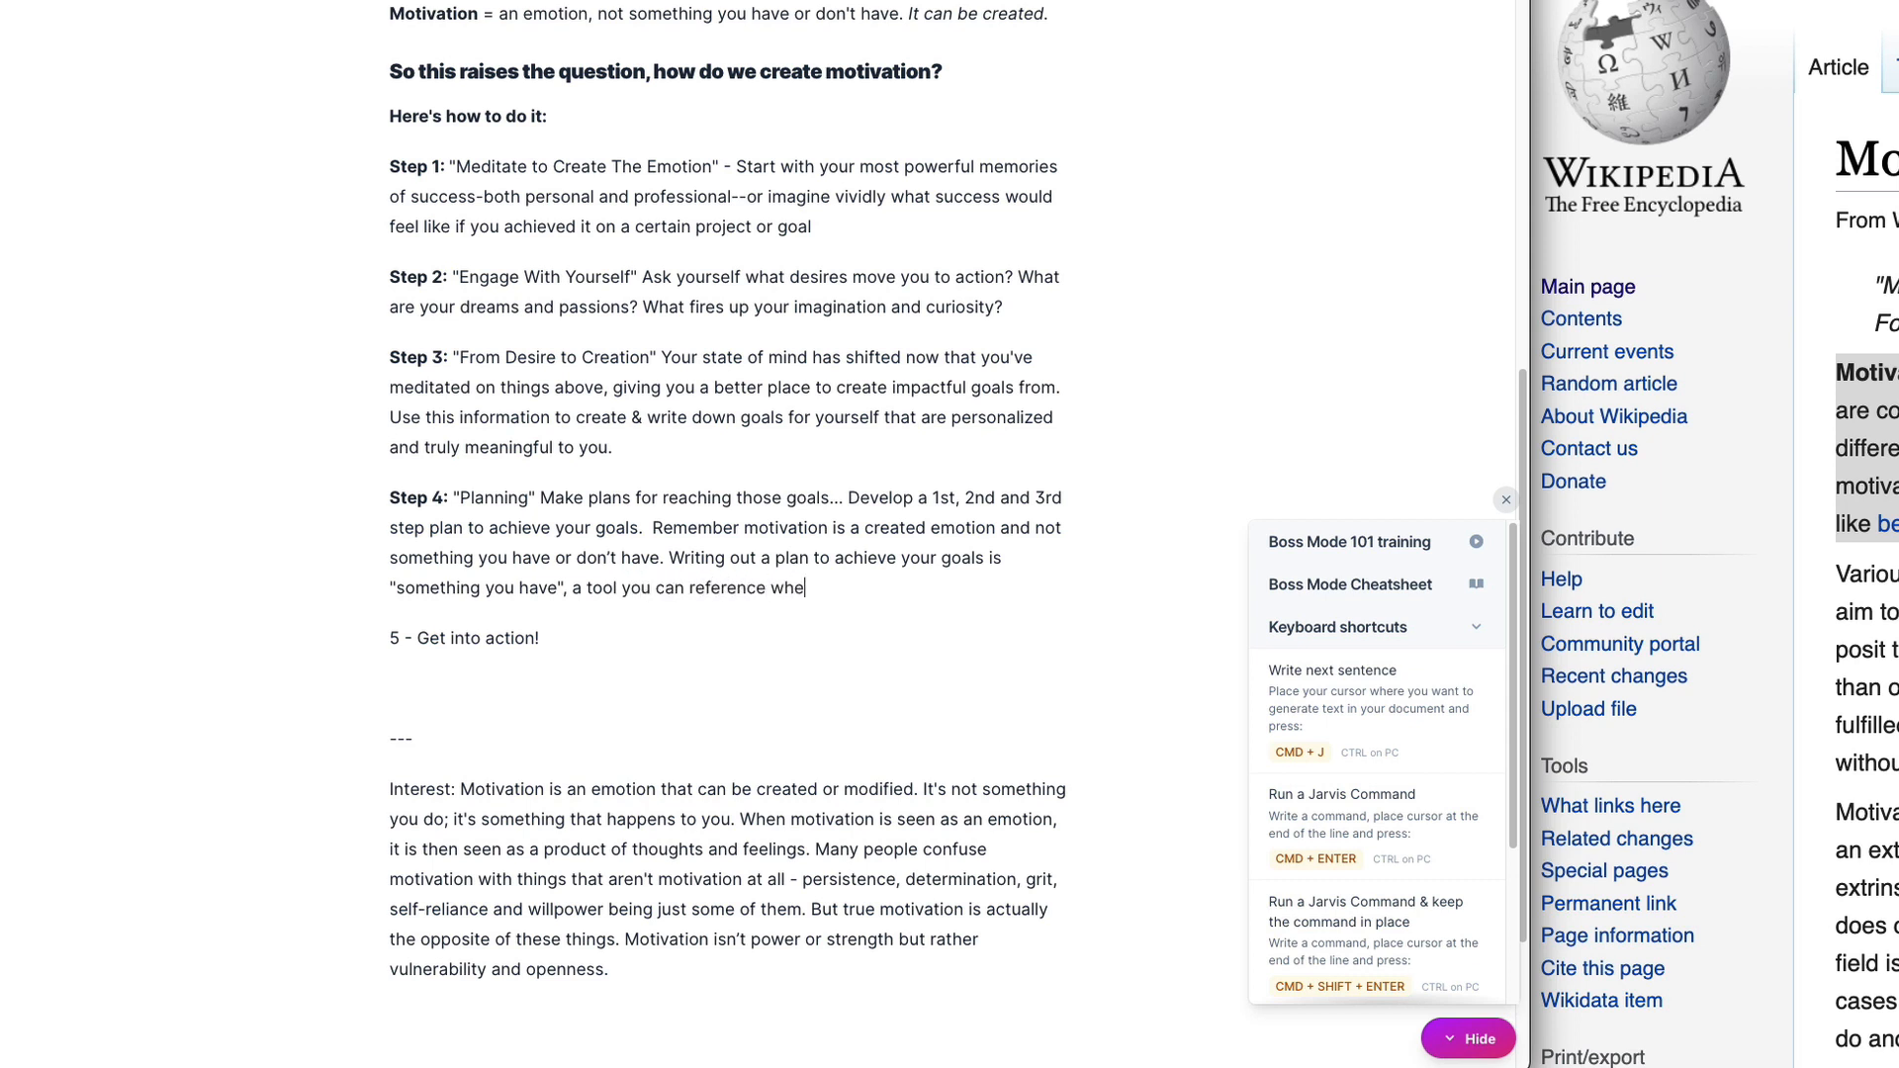
text(n you find that you're )
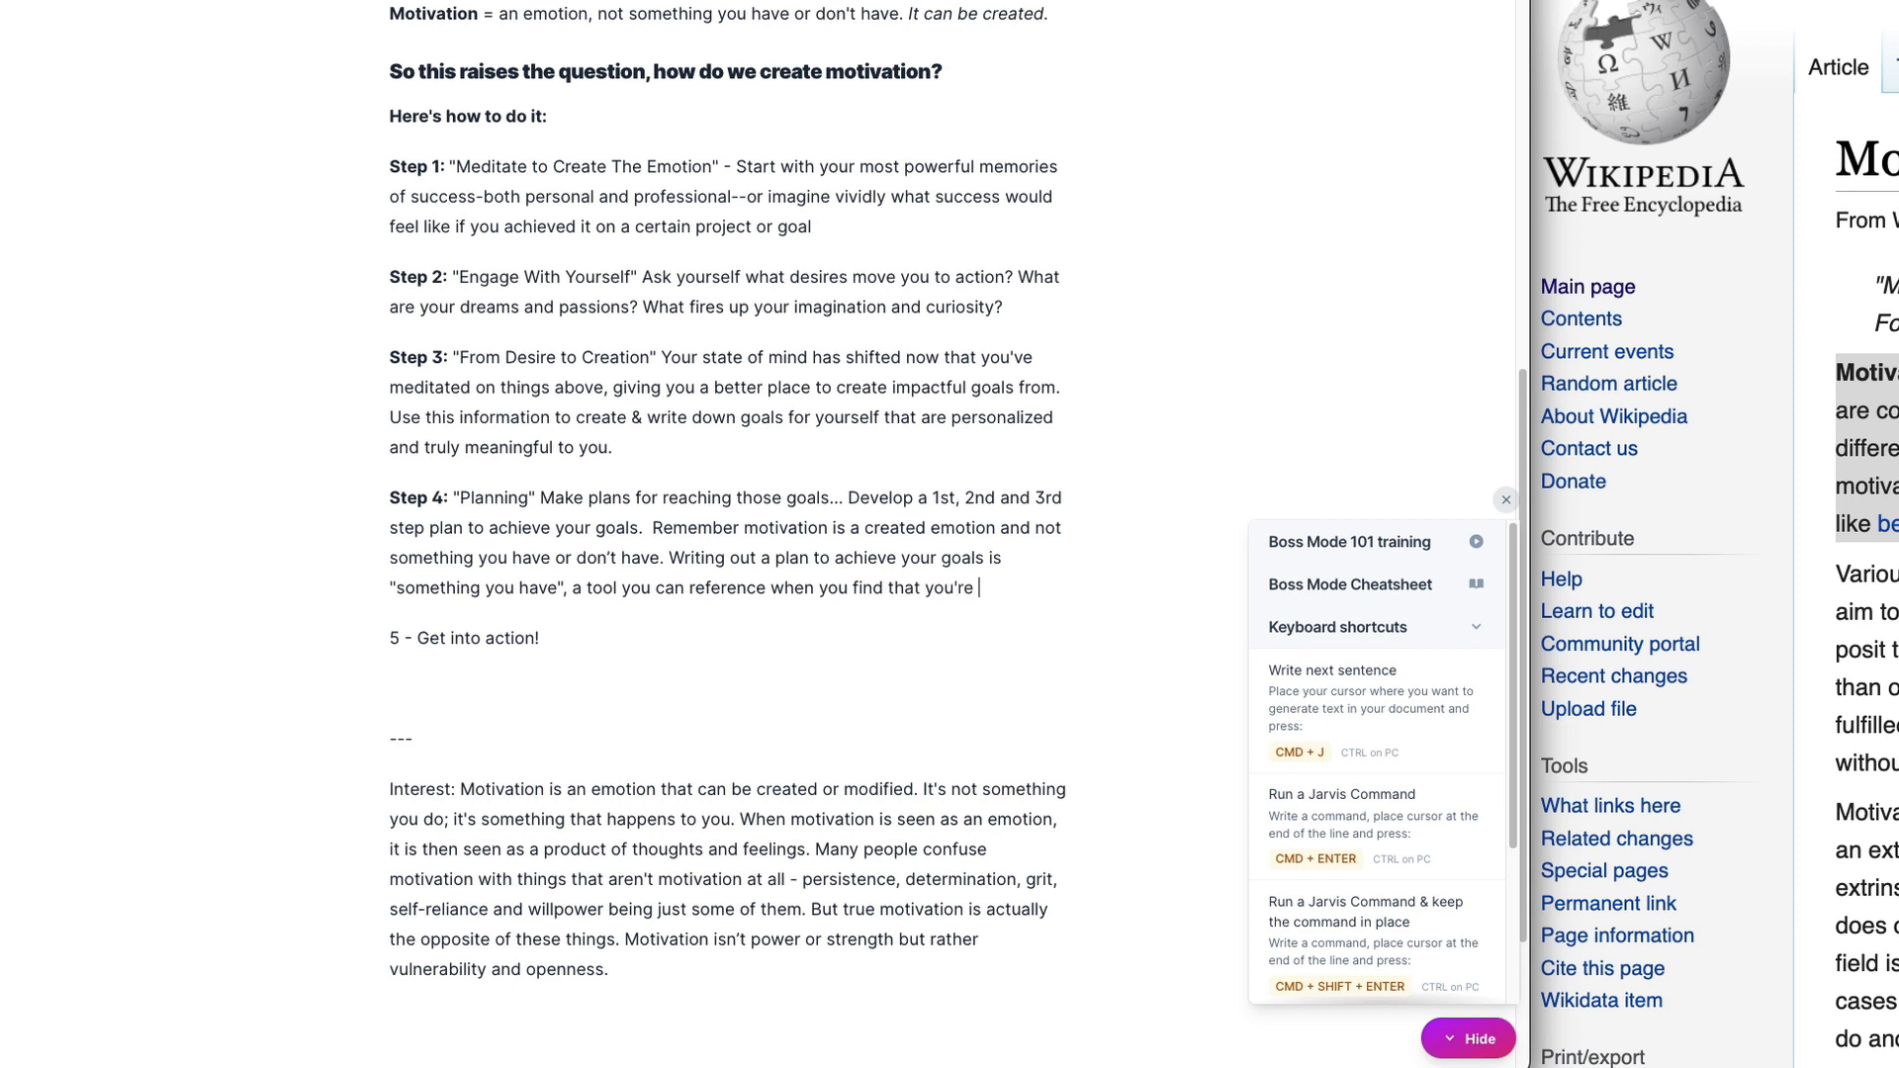
text(not feeling motivated.)
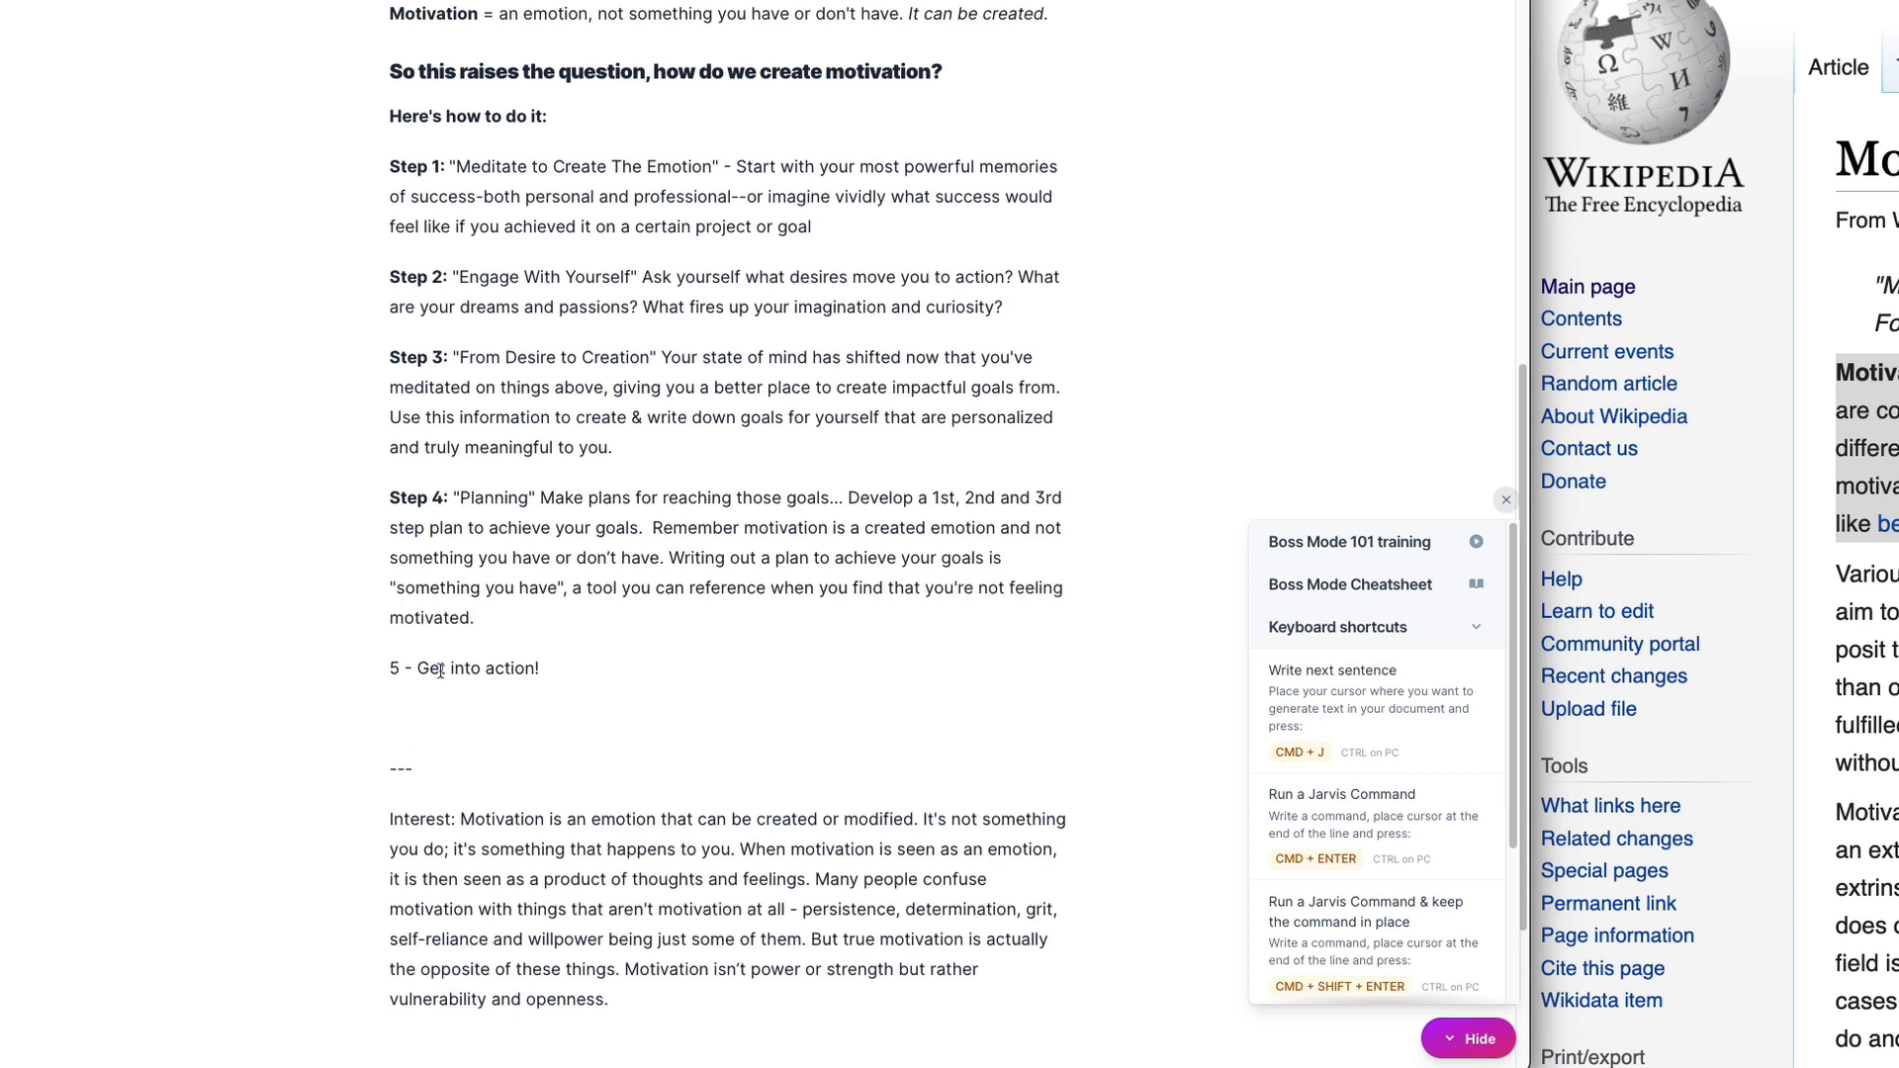
Step: Relabel the fifth list item as "Step 5:", remove its dash, and put "Get into action!" in quotation marks
double_click(394, 668)
text(Step 5:)
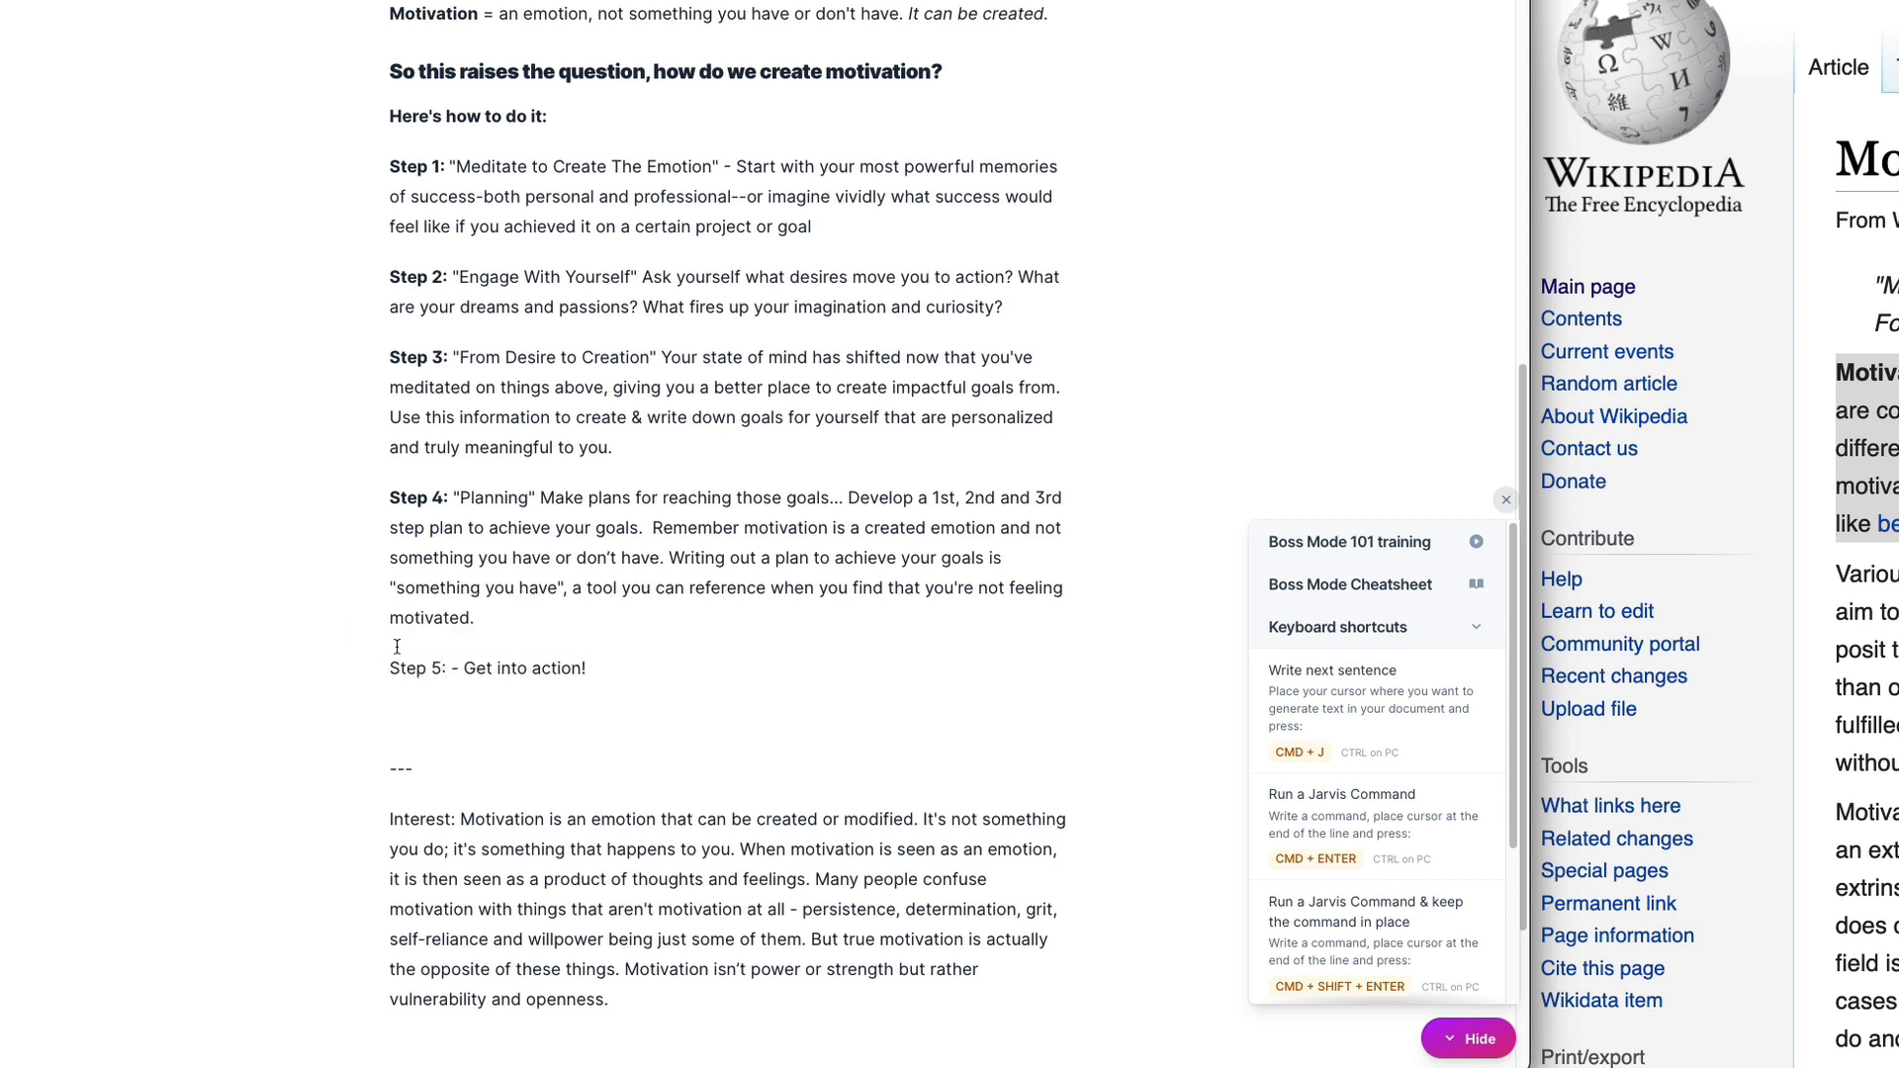
key(BackSpace)
key(BackSpace)
text(")
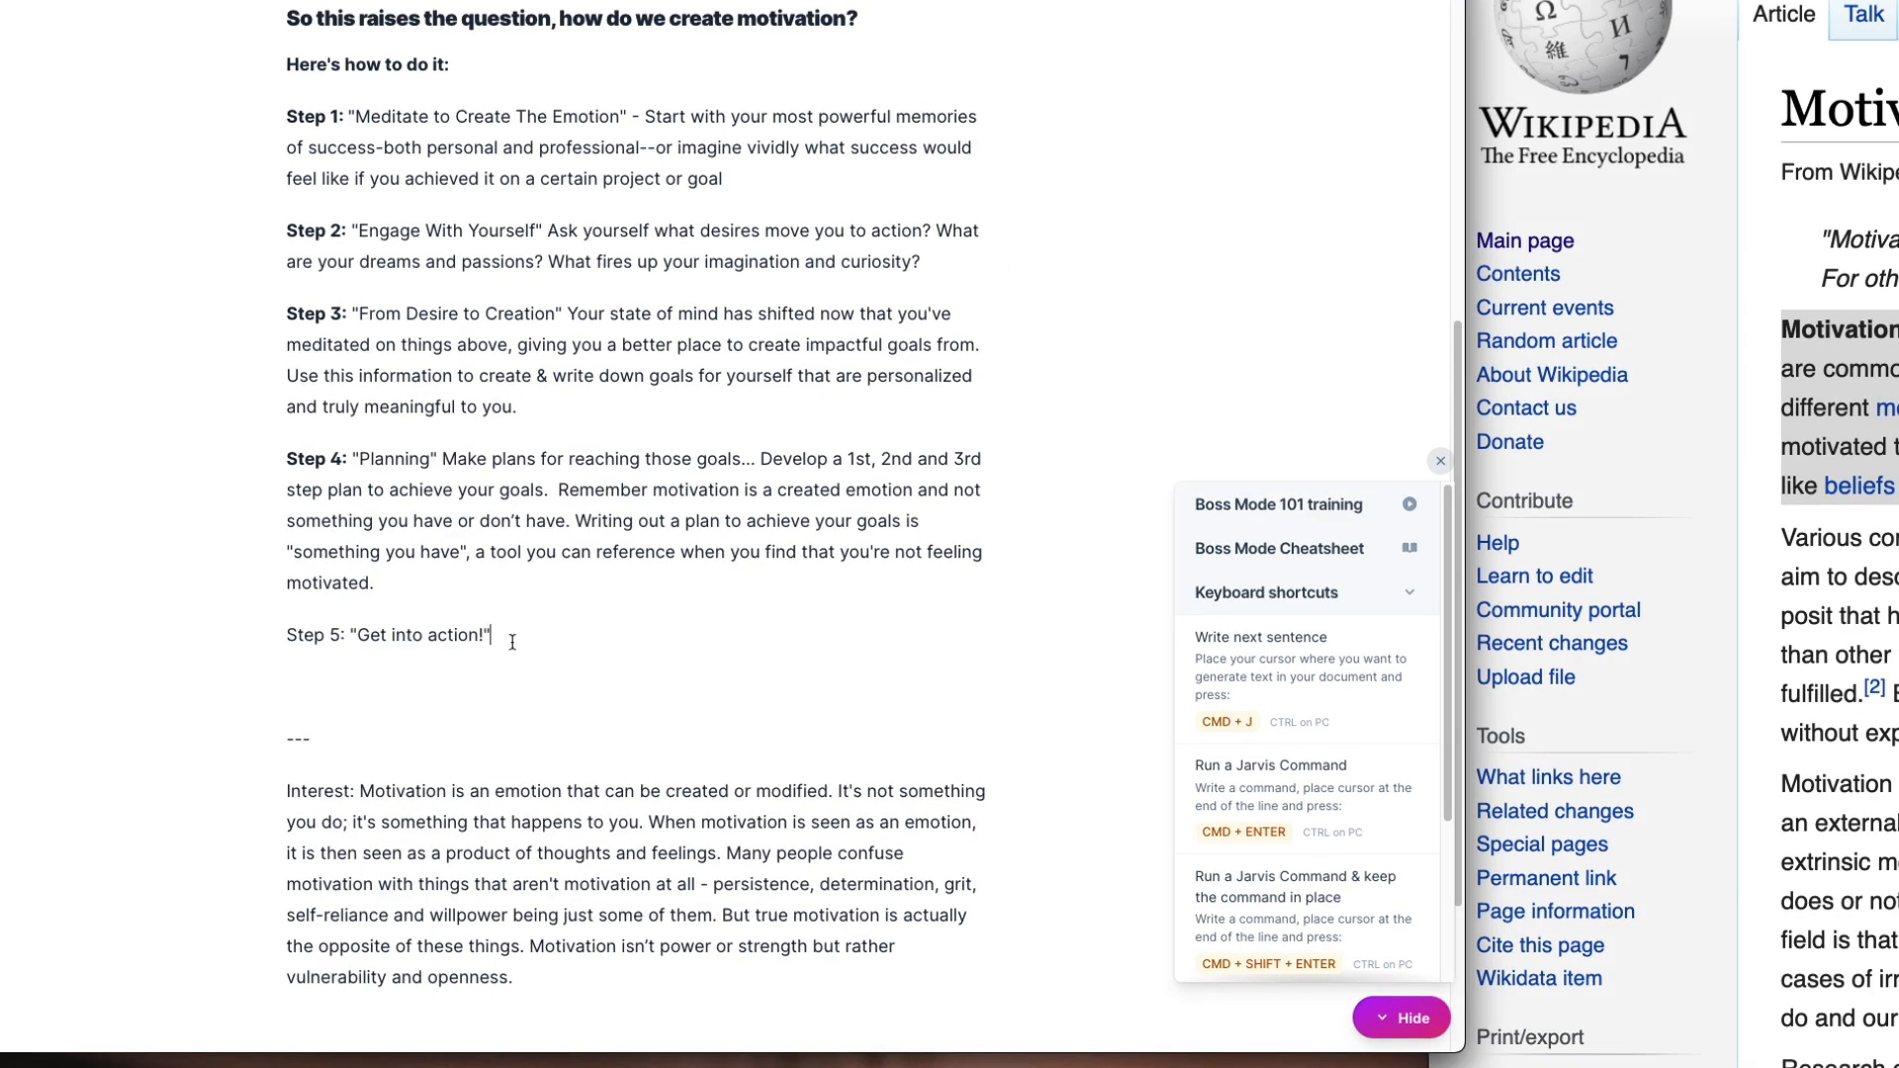
Step: Start a new paragraph below Step 5 with: The truth is, it's not difficult to "get motivated", what's difficult is
click(513, 642)
key(Return)
key(Return)
text(Th)
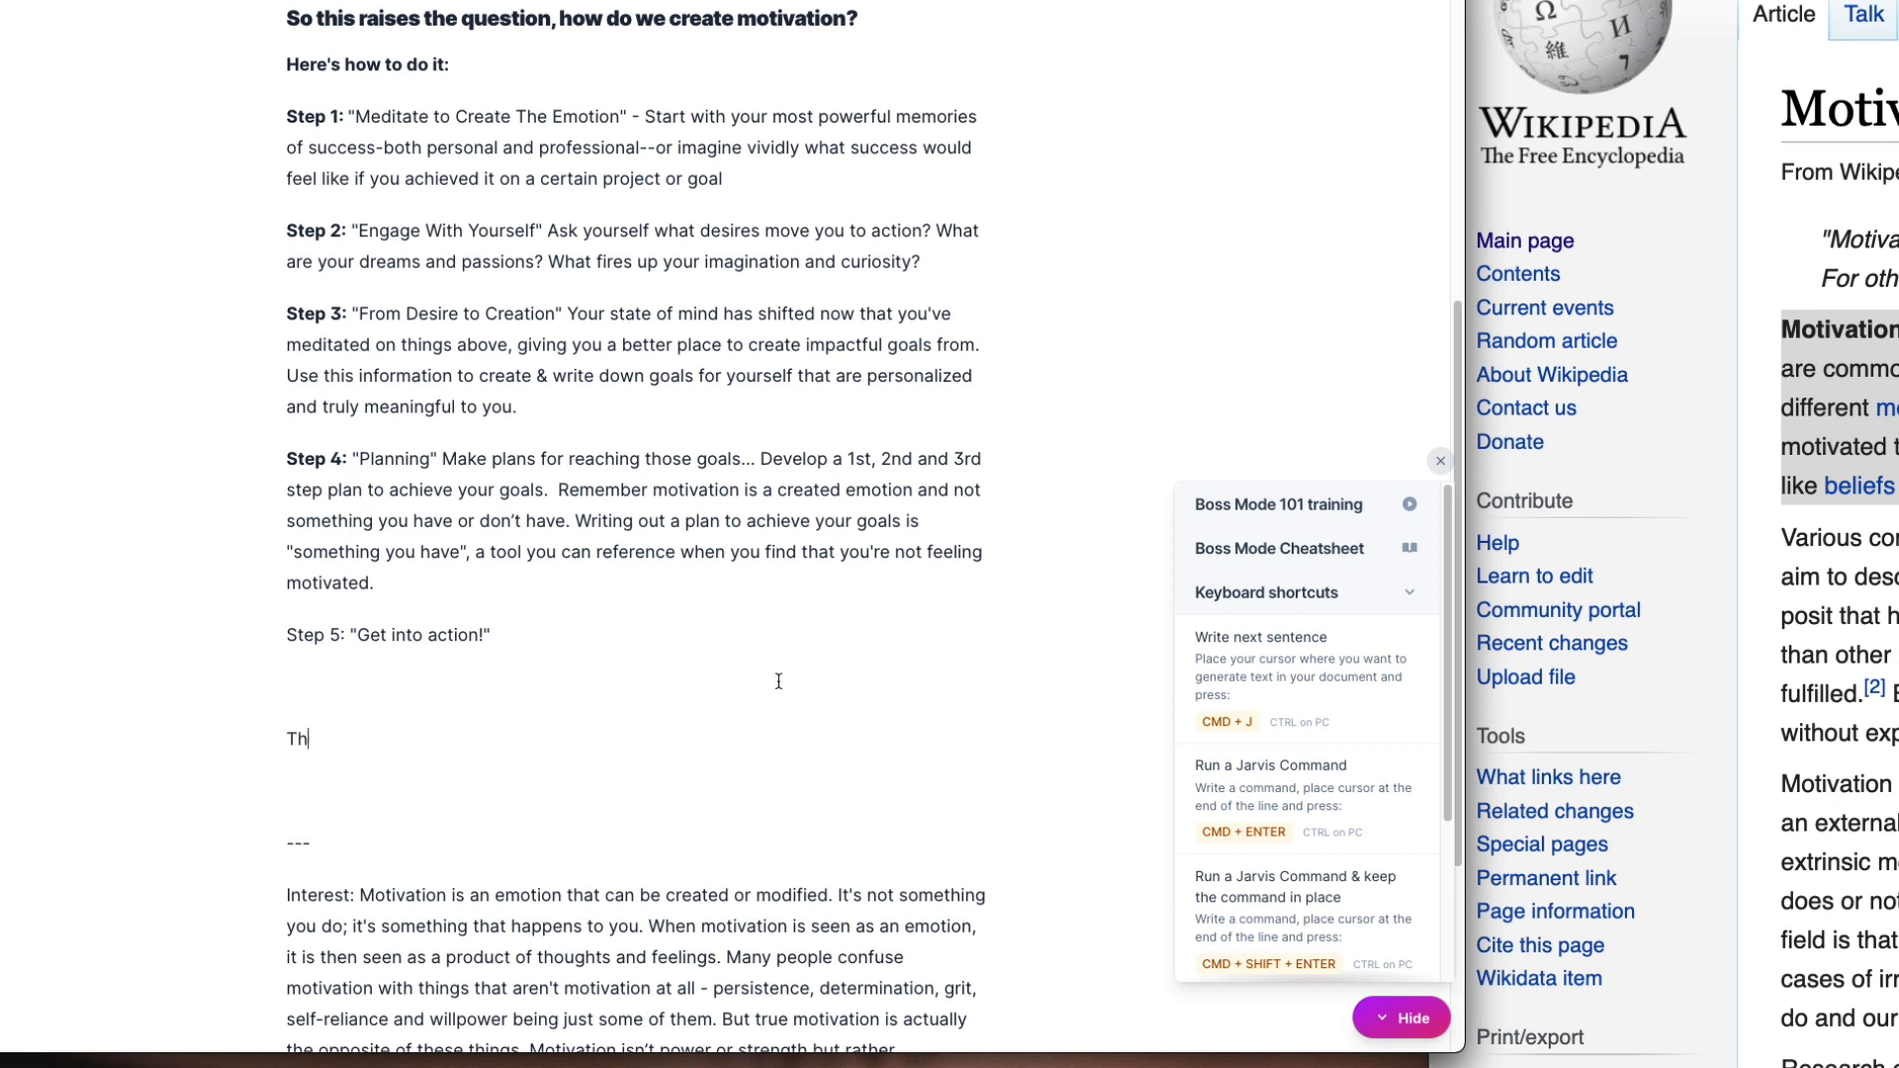
text(e truth is, it's not difficult to g)
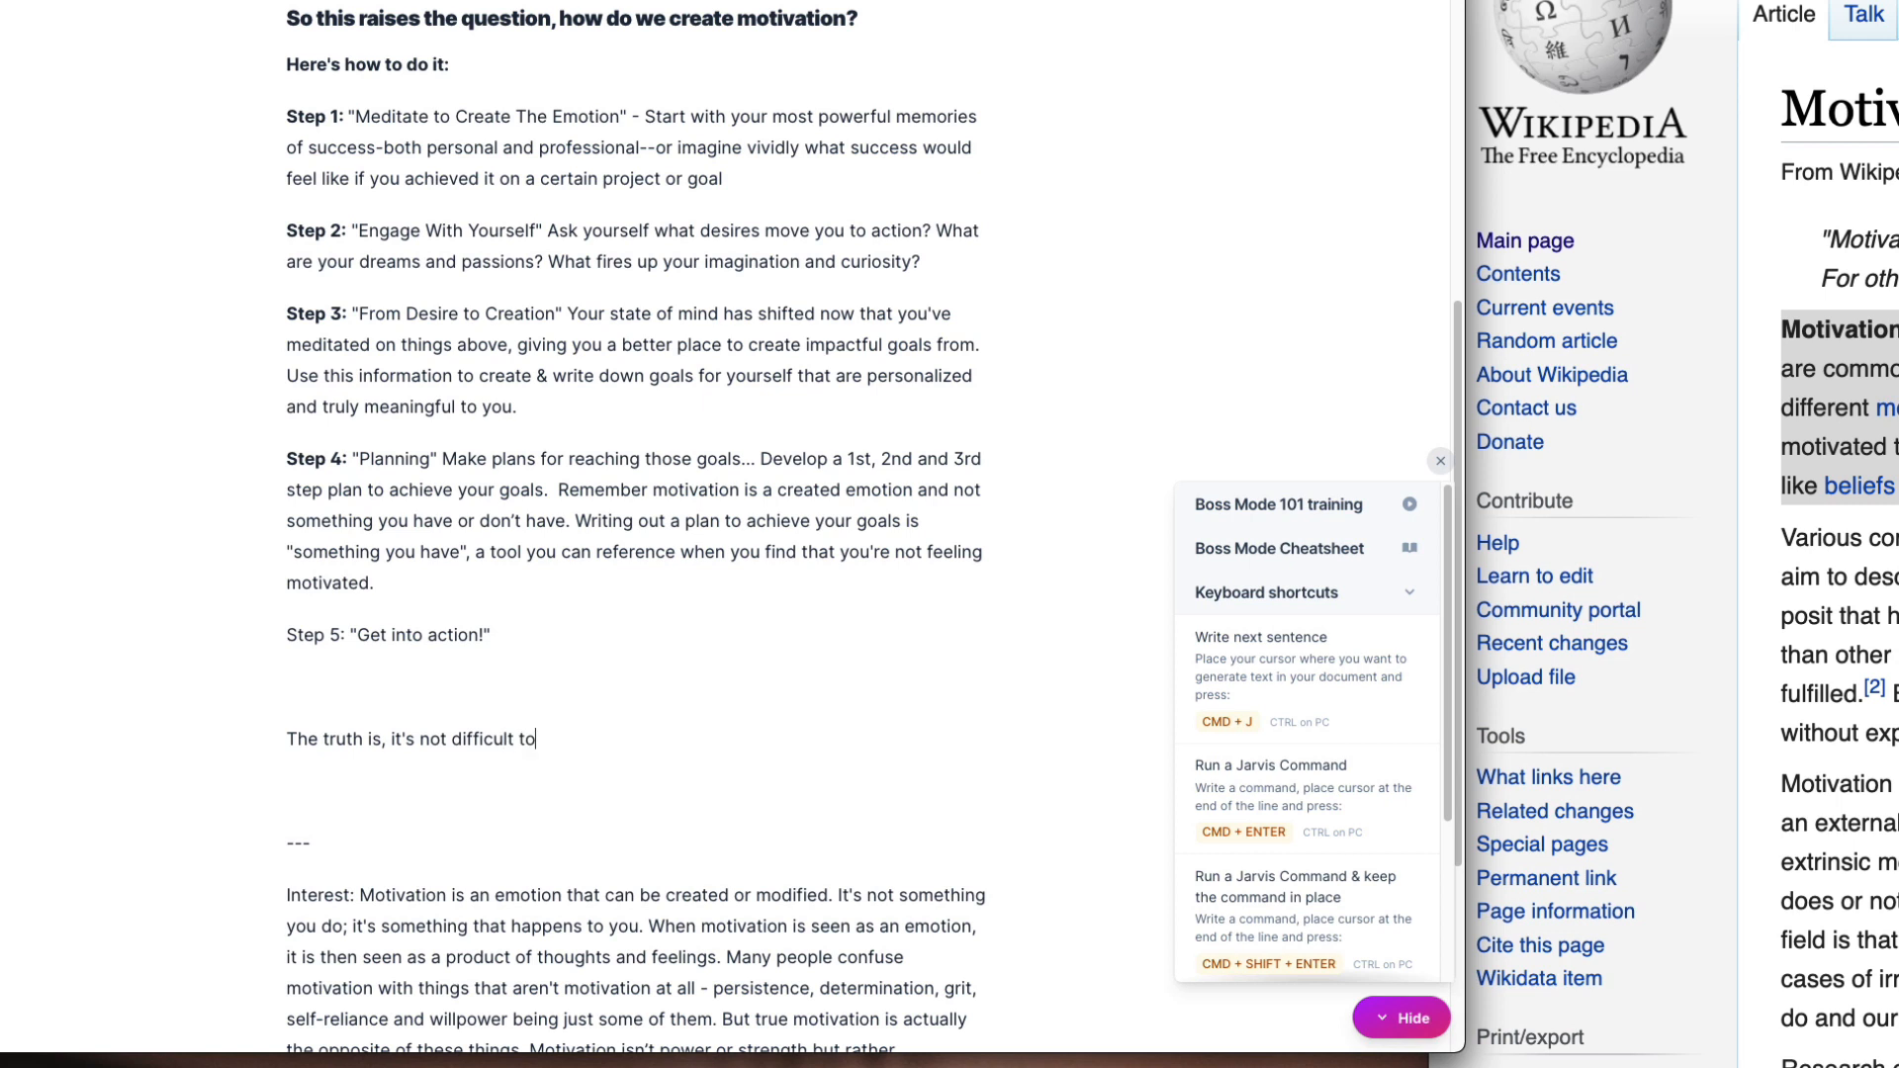
key(BackSpace)
text("get motiv ate)
key(BackSpace)
key(BackSpace)
key(BackSpace)
key(BackSpace)
text(ated", what's difficult is)
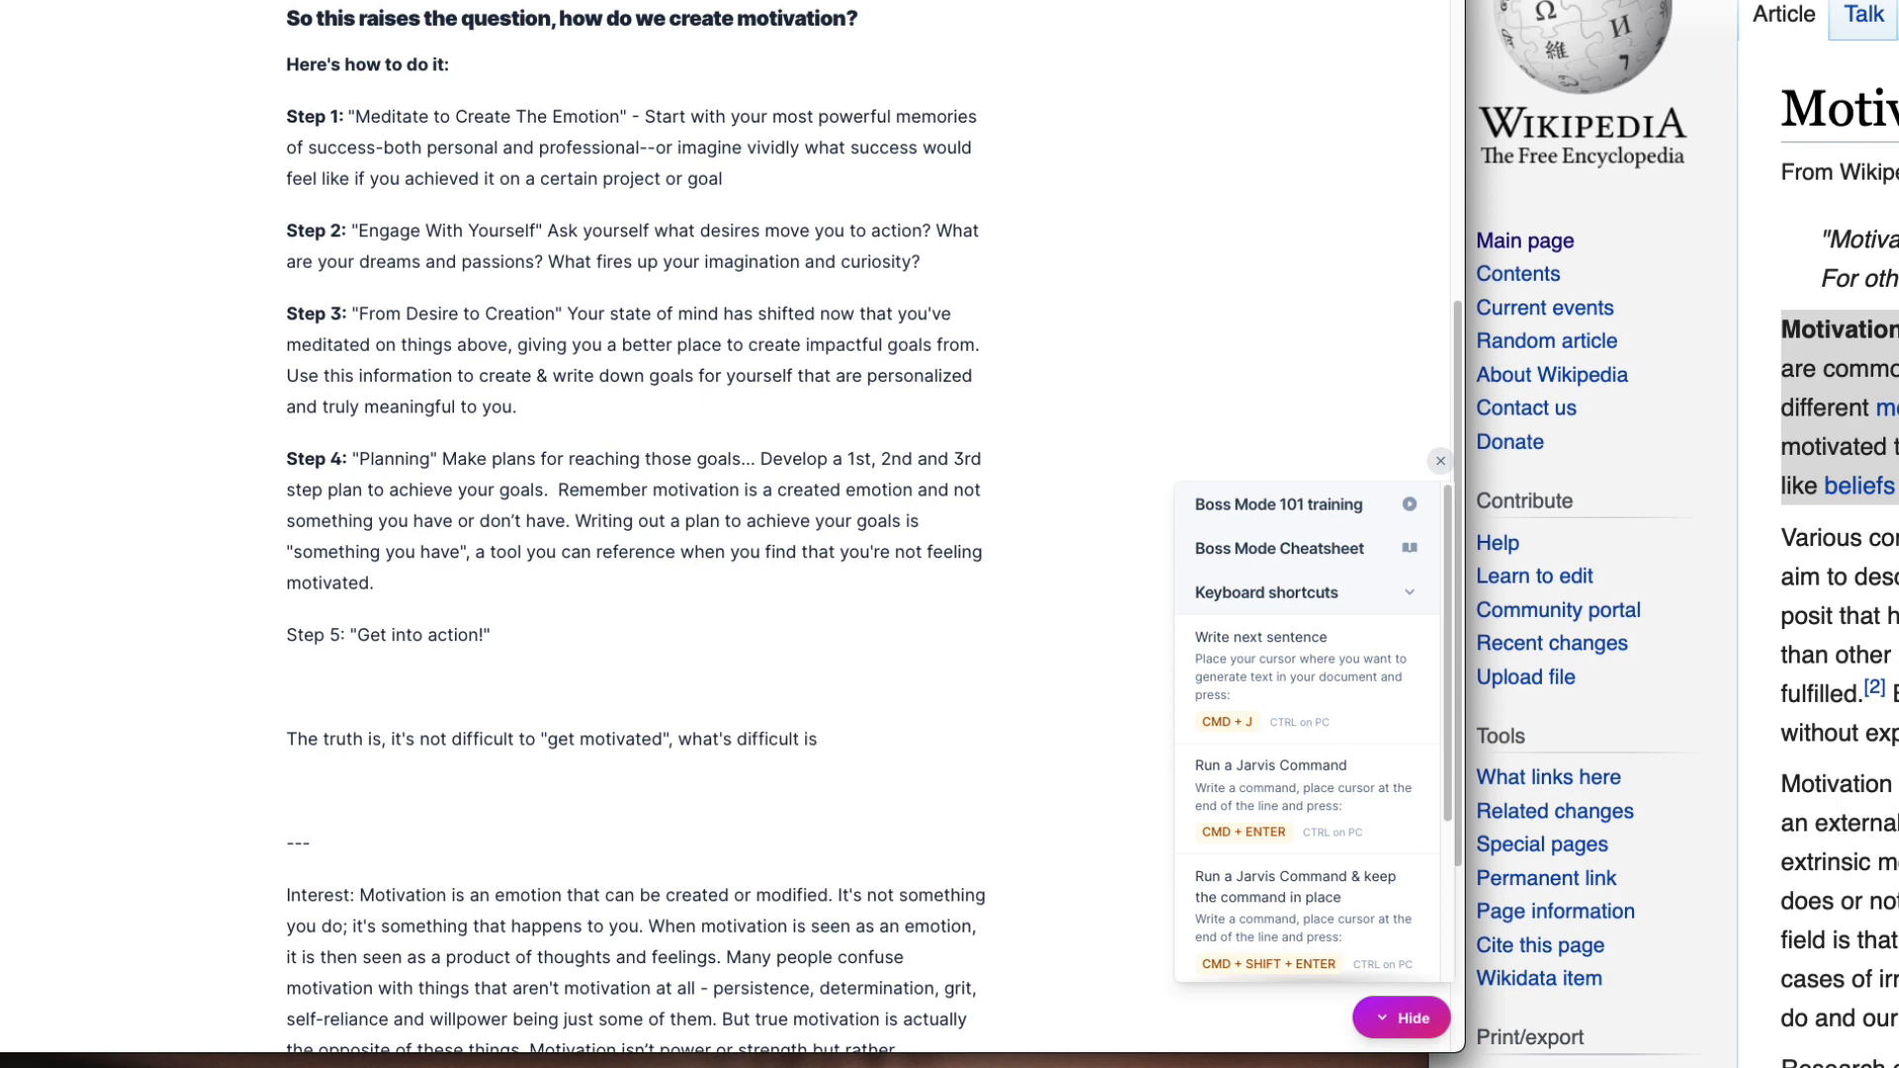
Step: Finish the new paragraph's sentence with "staying in a motivated state when the emotion of motivation fades.", putting "emotion" in italics
text( staying in a motivated state when the)
key(ctrl+i)
text(emotion)
key(ctrl+i)
text(of mo)
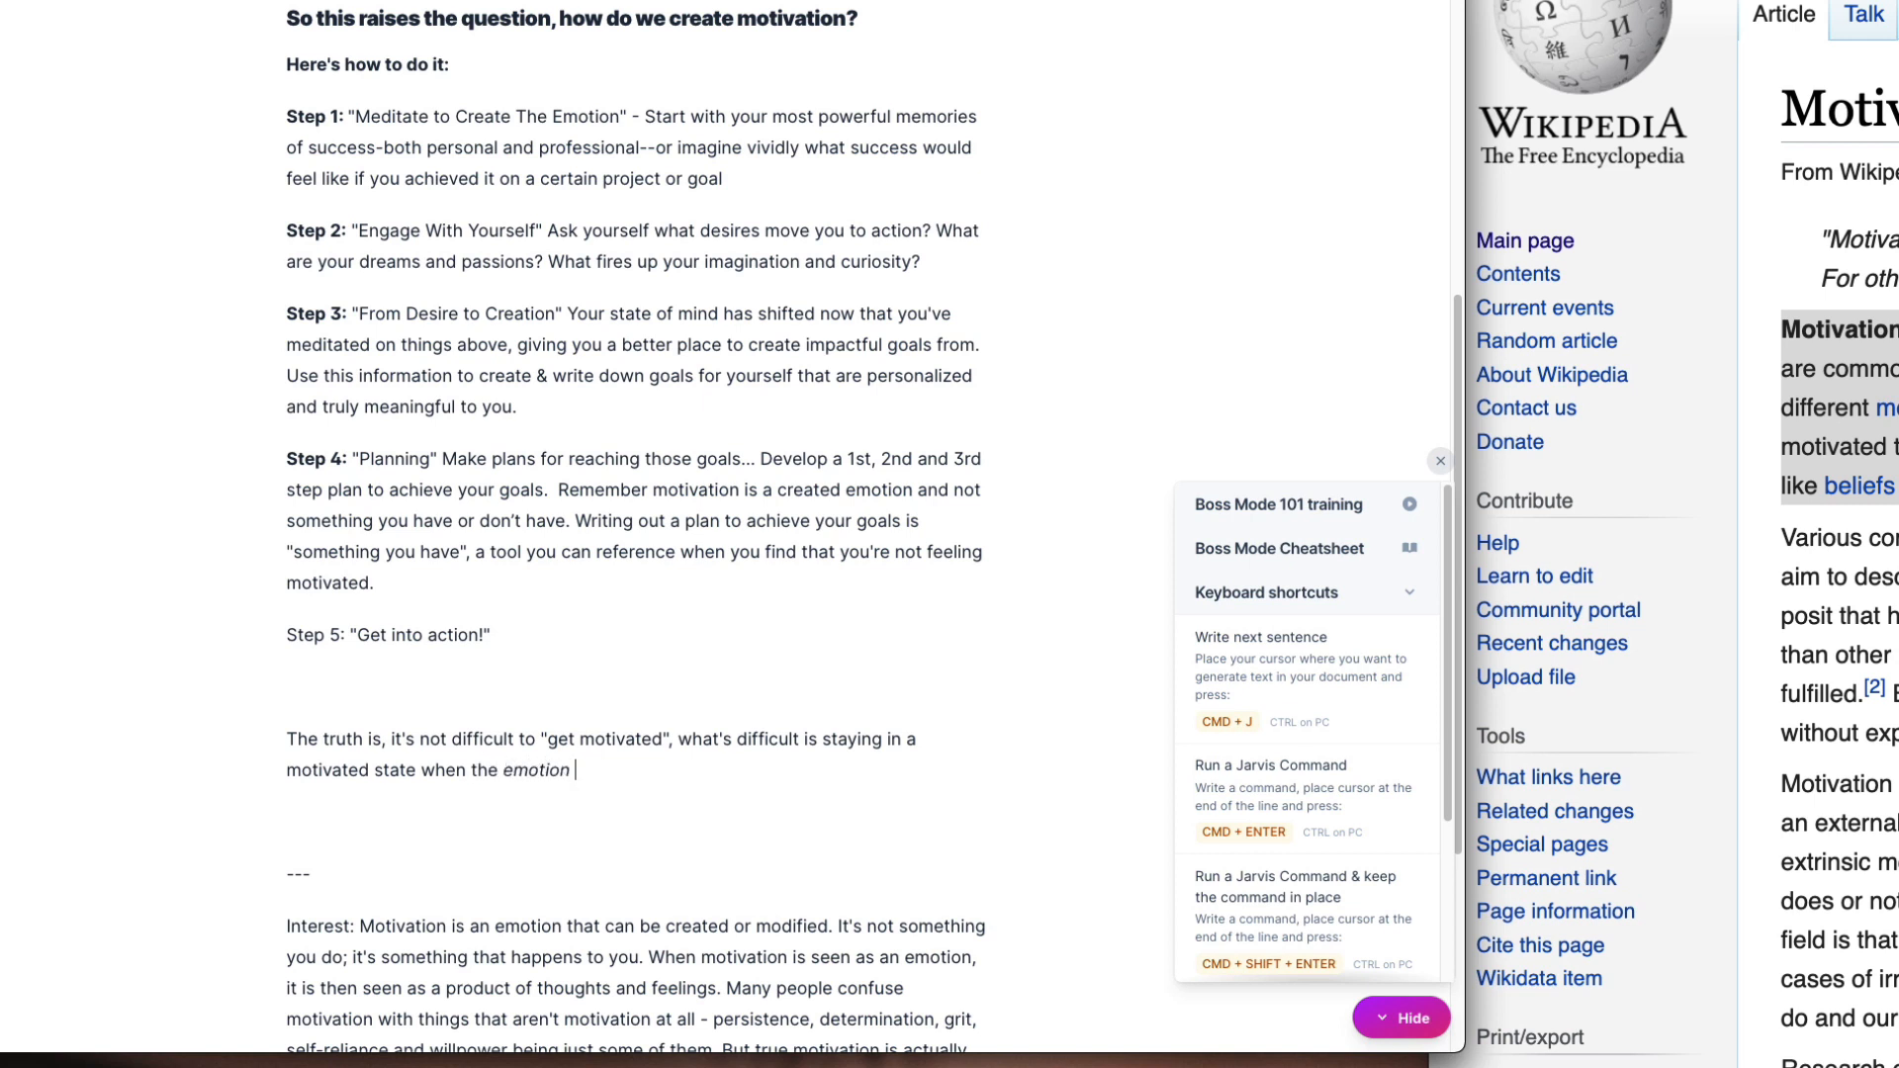
text(tivation s)
key(BackSpace)
text(fades.)
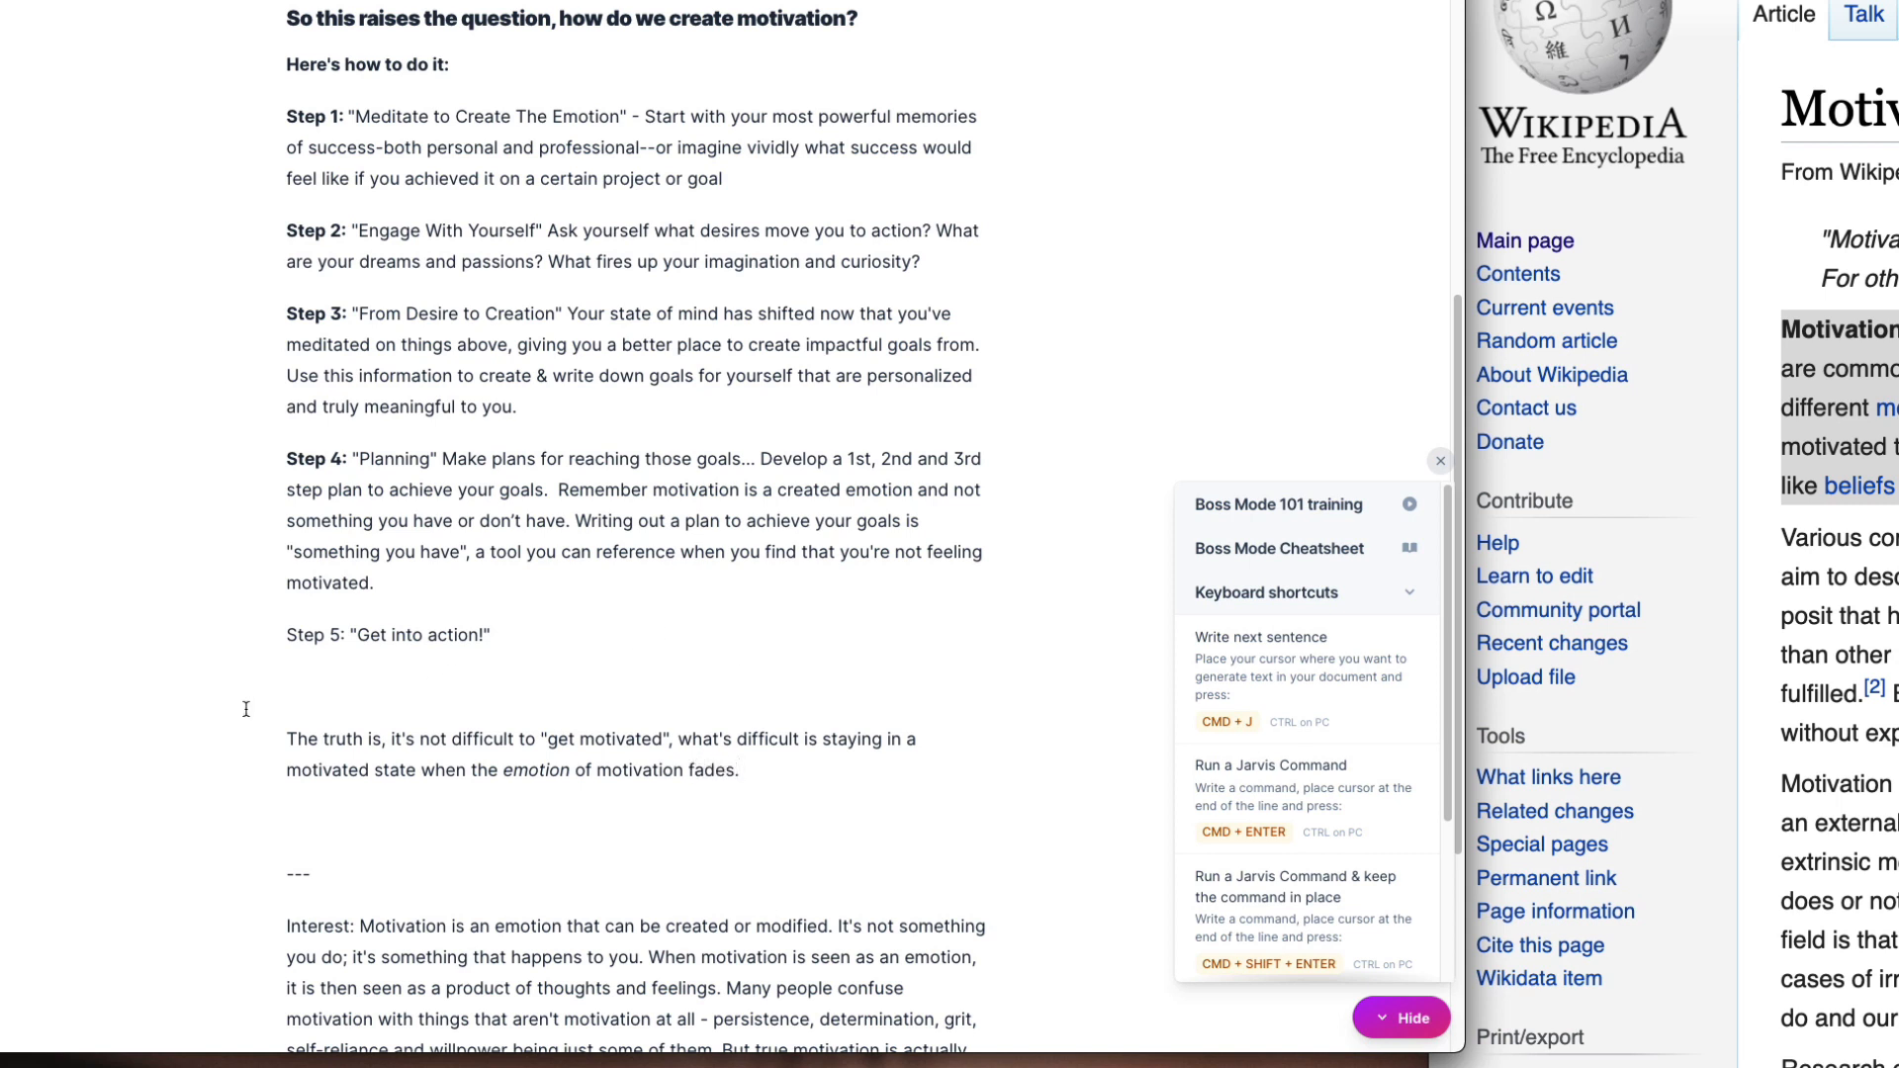
Step: Continue the closing paragraph with "This is where self discipline comes into play, along with revisiting", correcting the spelling of "discipline"
text( This is)
text( why)
text(ere sel)
text(f dic)
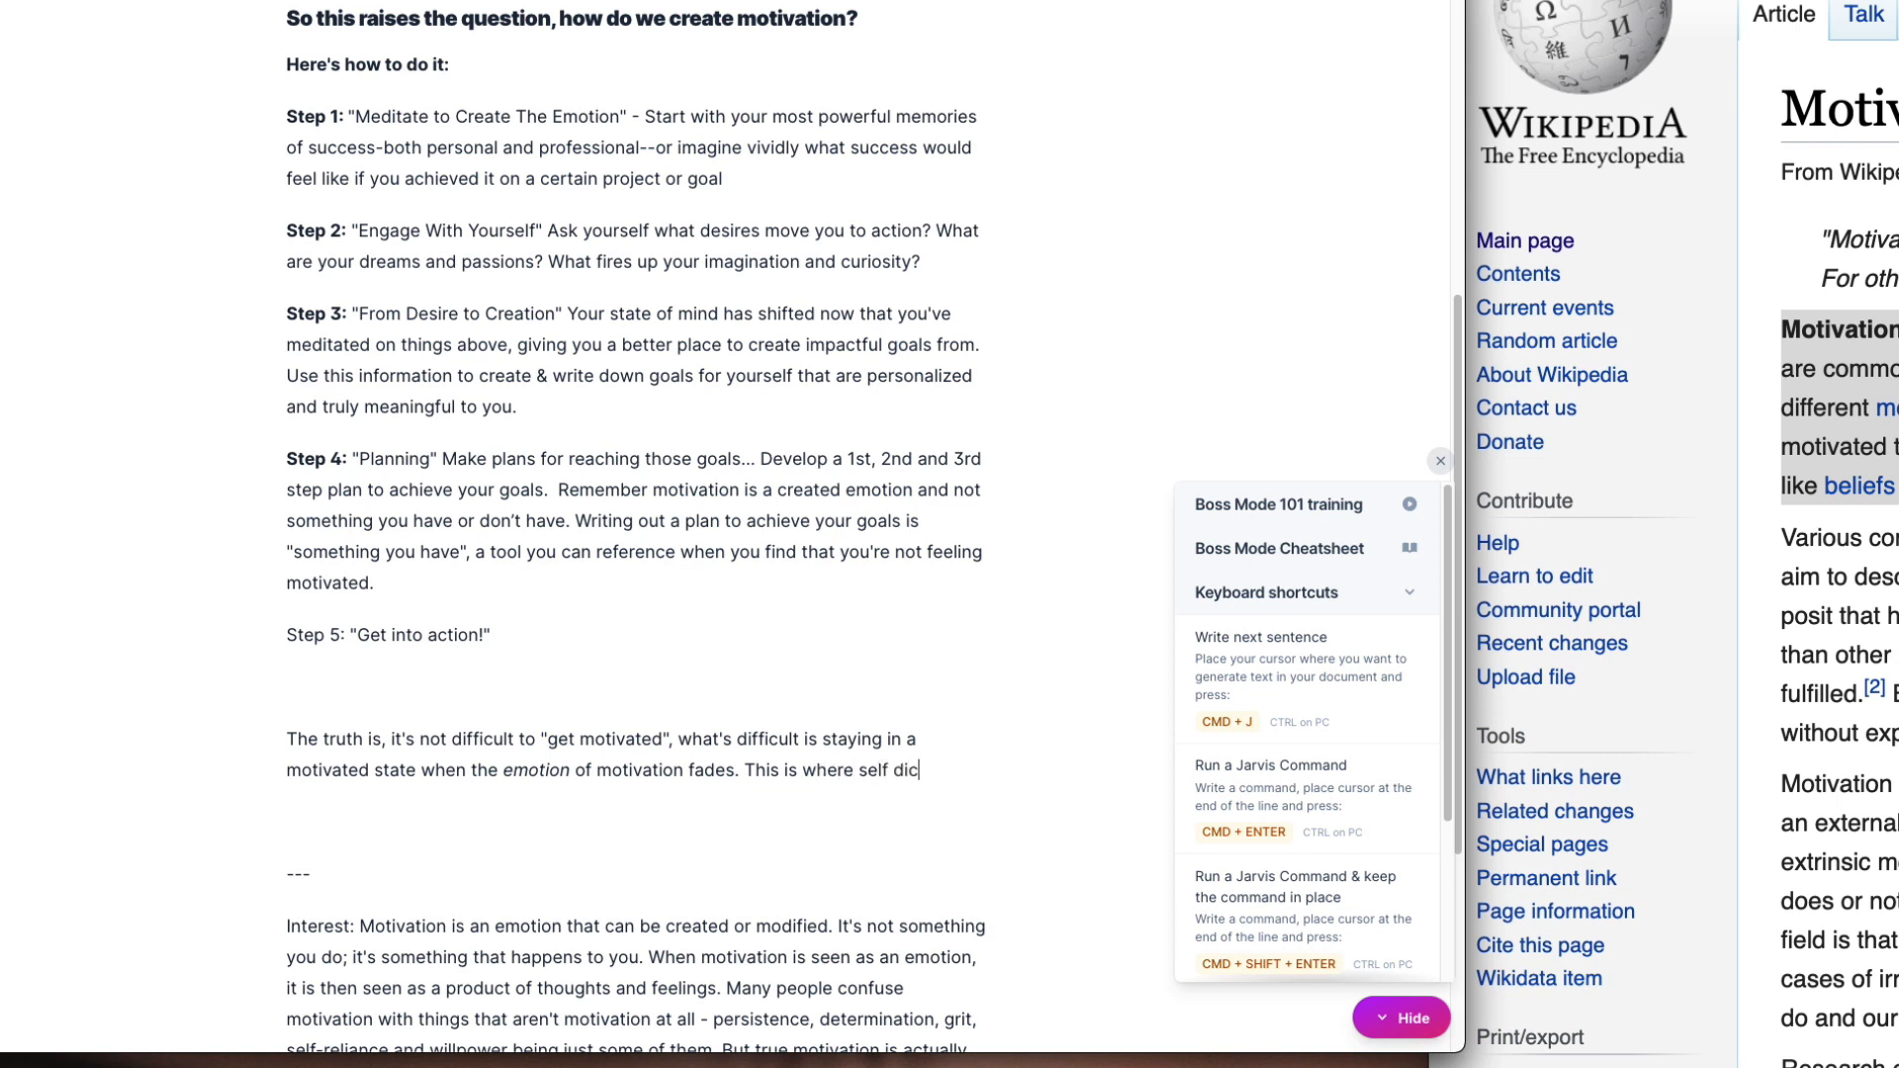
text(ipline comes i)
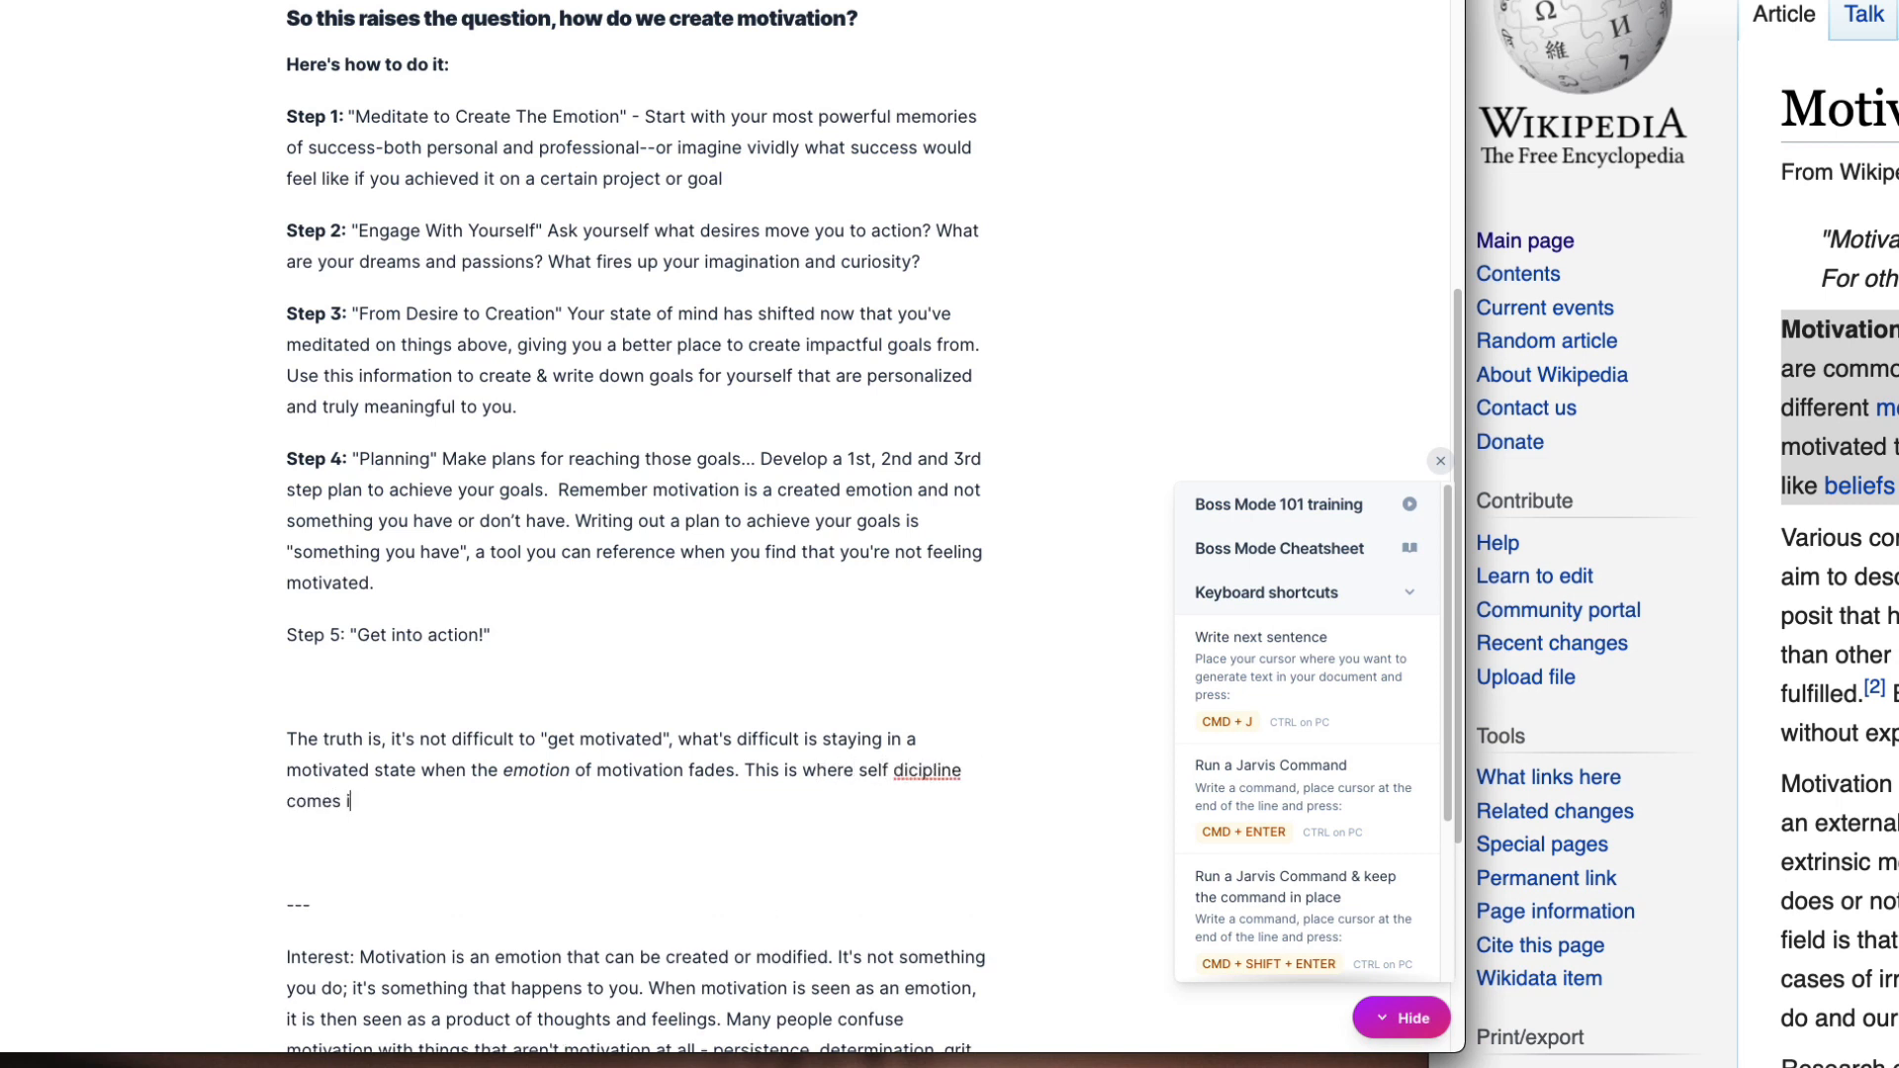
text(nto play, along with revisiting)
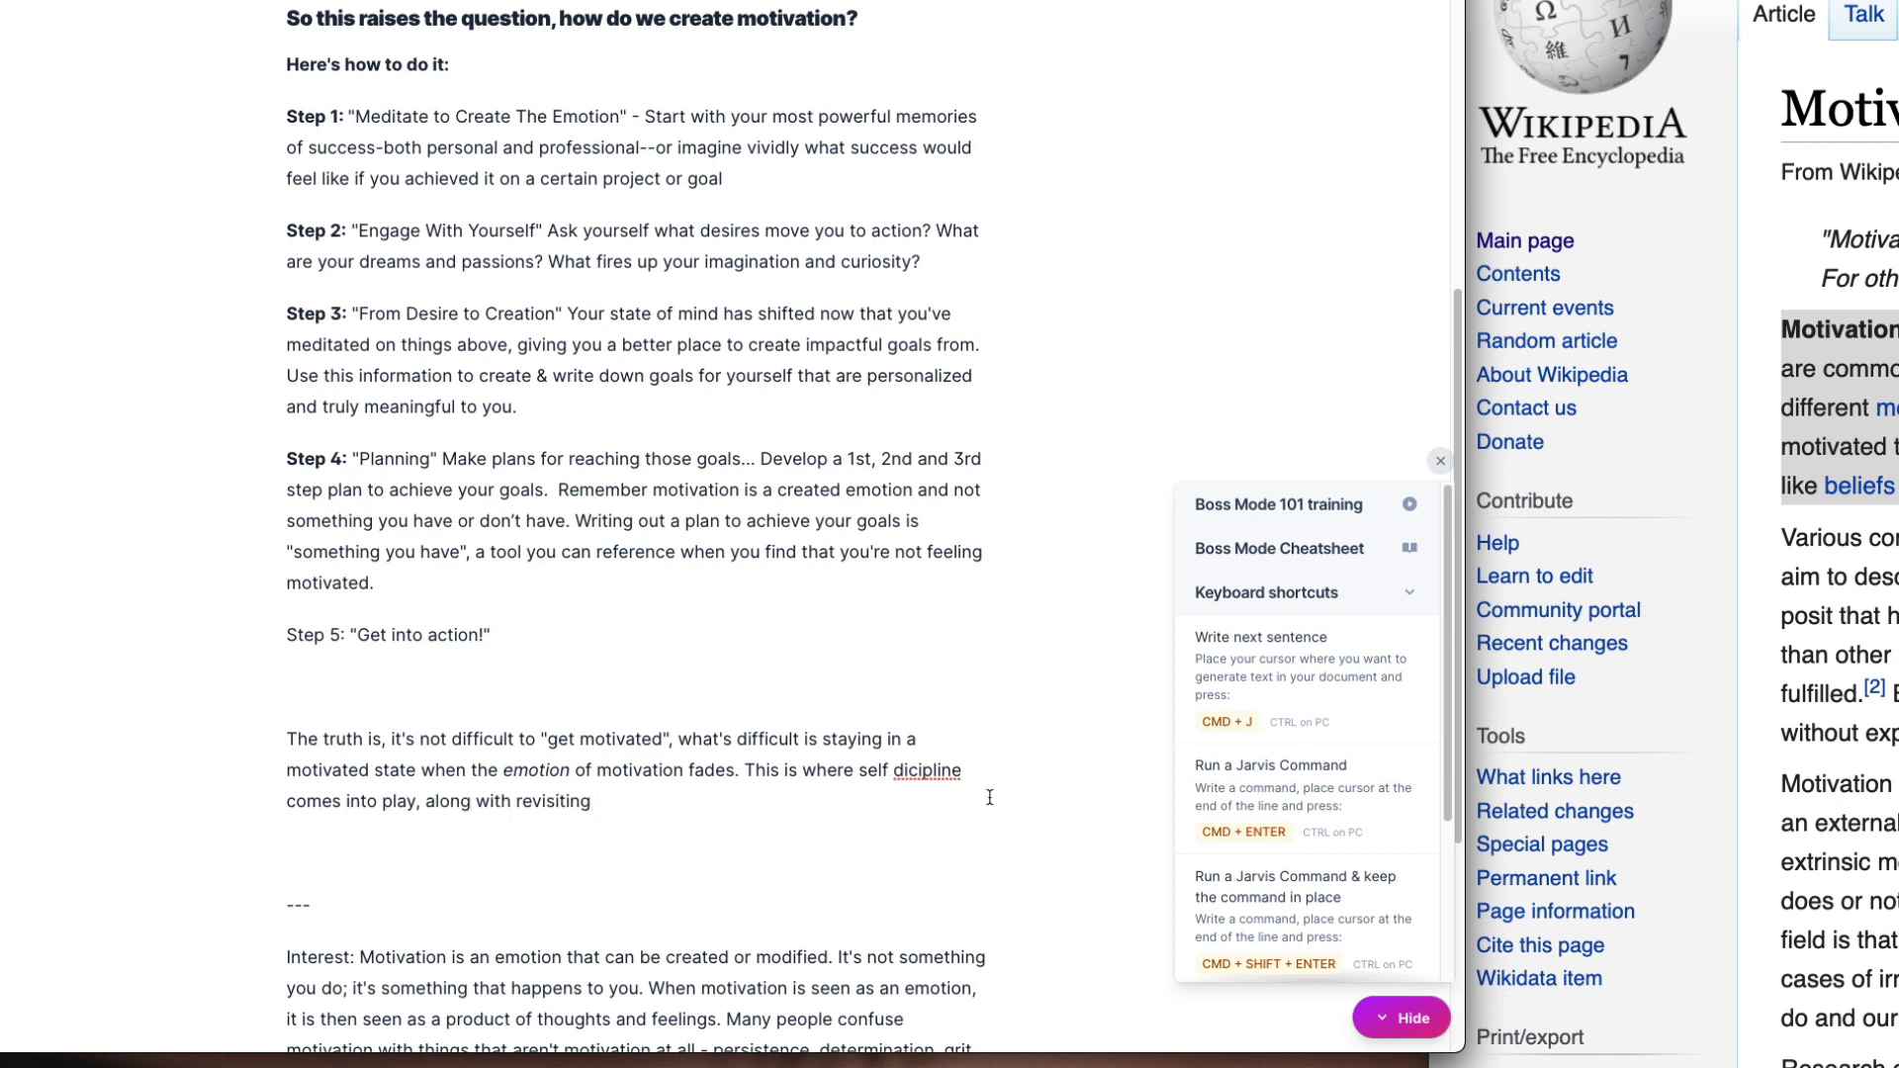
right_click(933, 772)
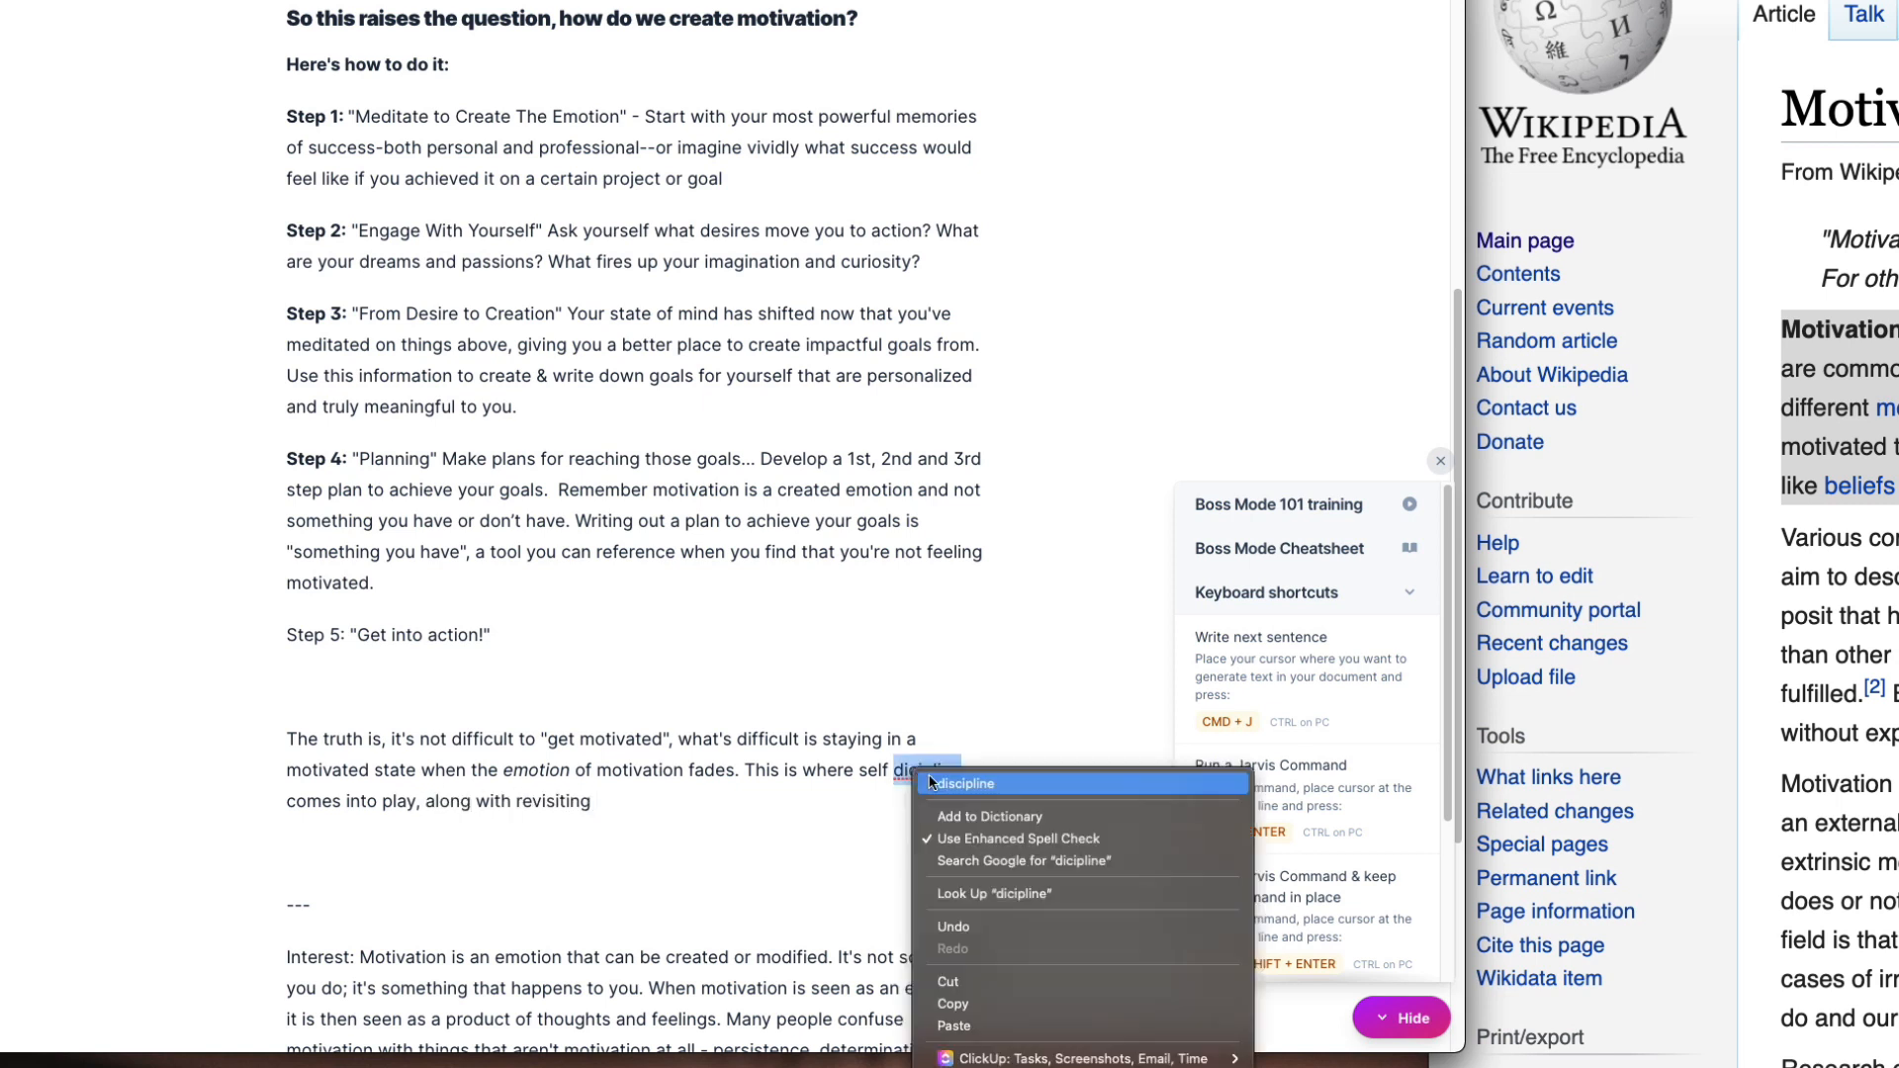
click(965, 783)
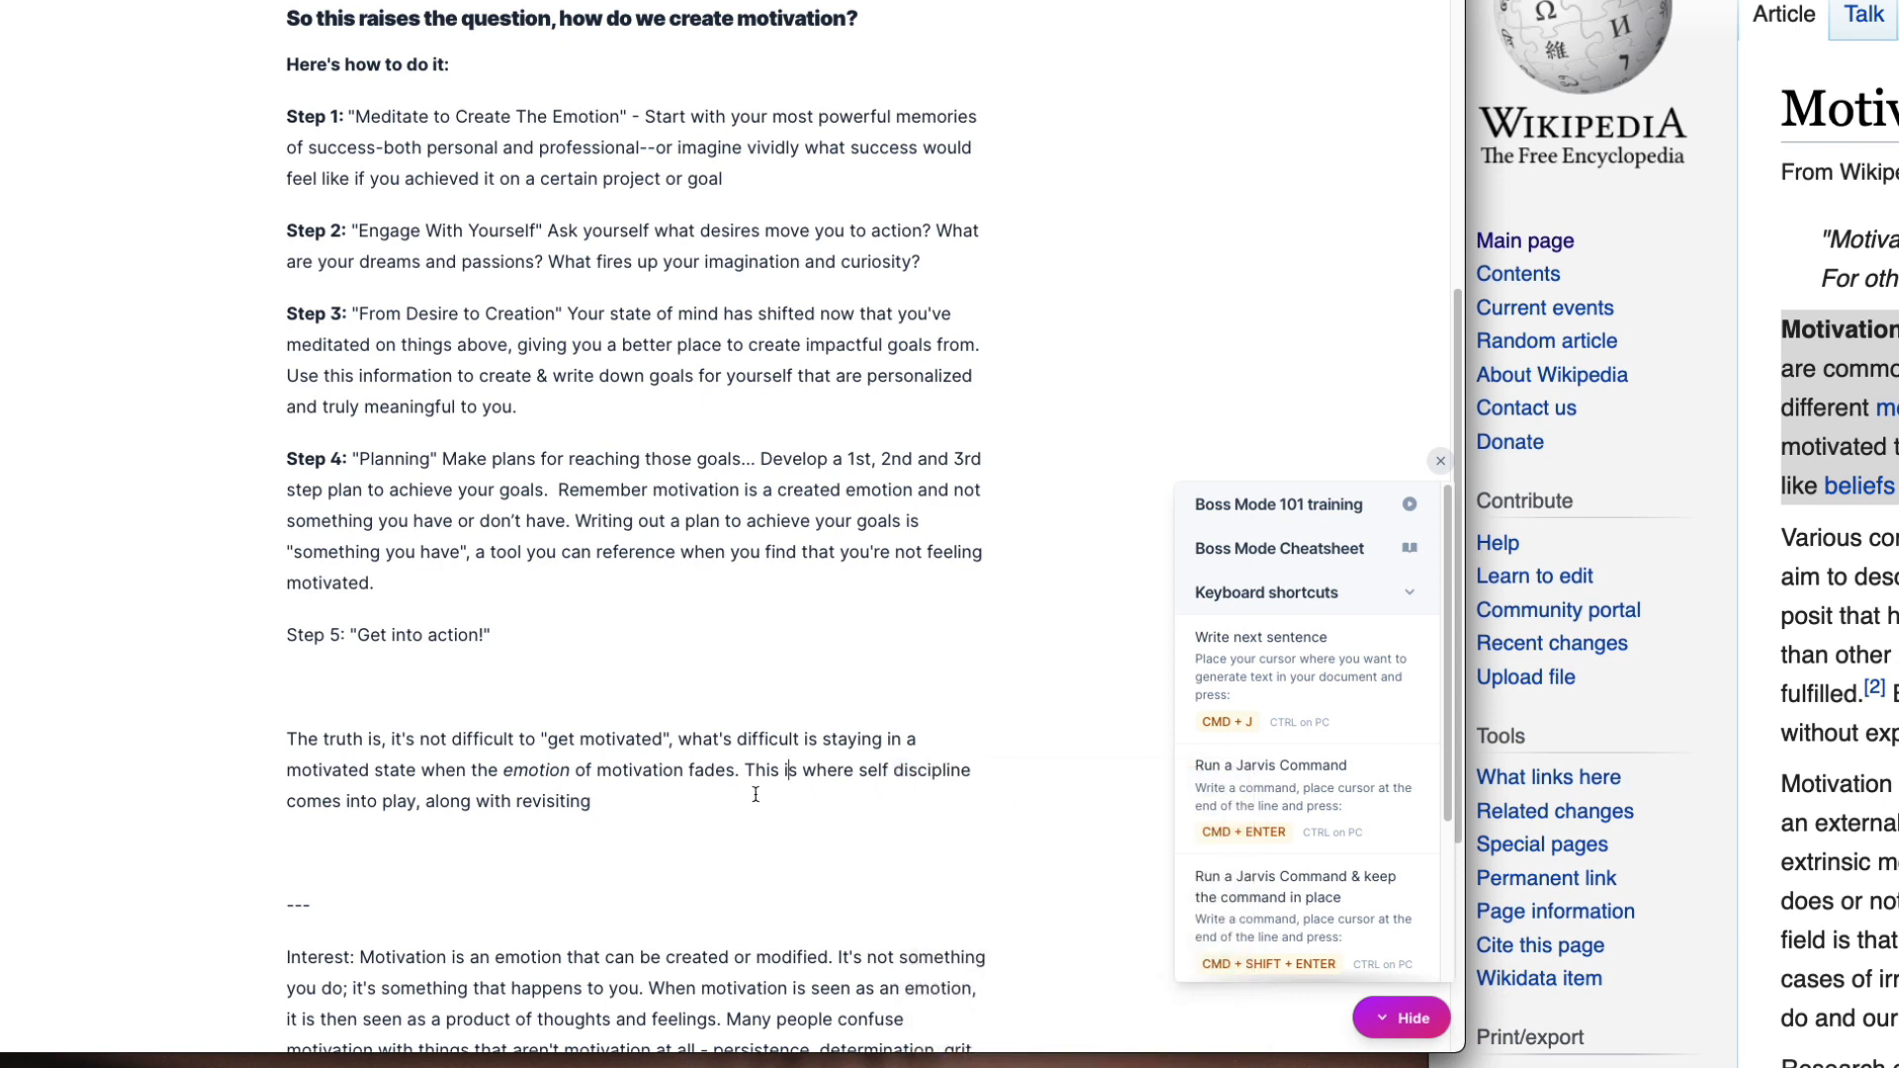
Step: Add a separate line below the paragraph reading "What role does self discipline play in staying motivated?", with the spelling of "discipline" corrected
click(828, 818)
key(Return)
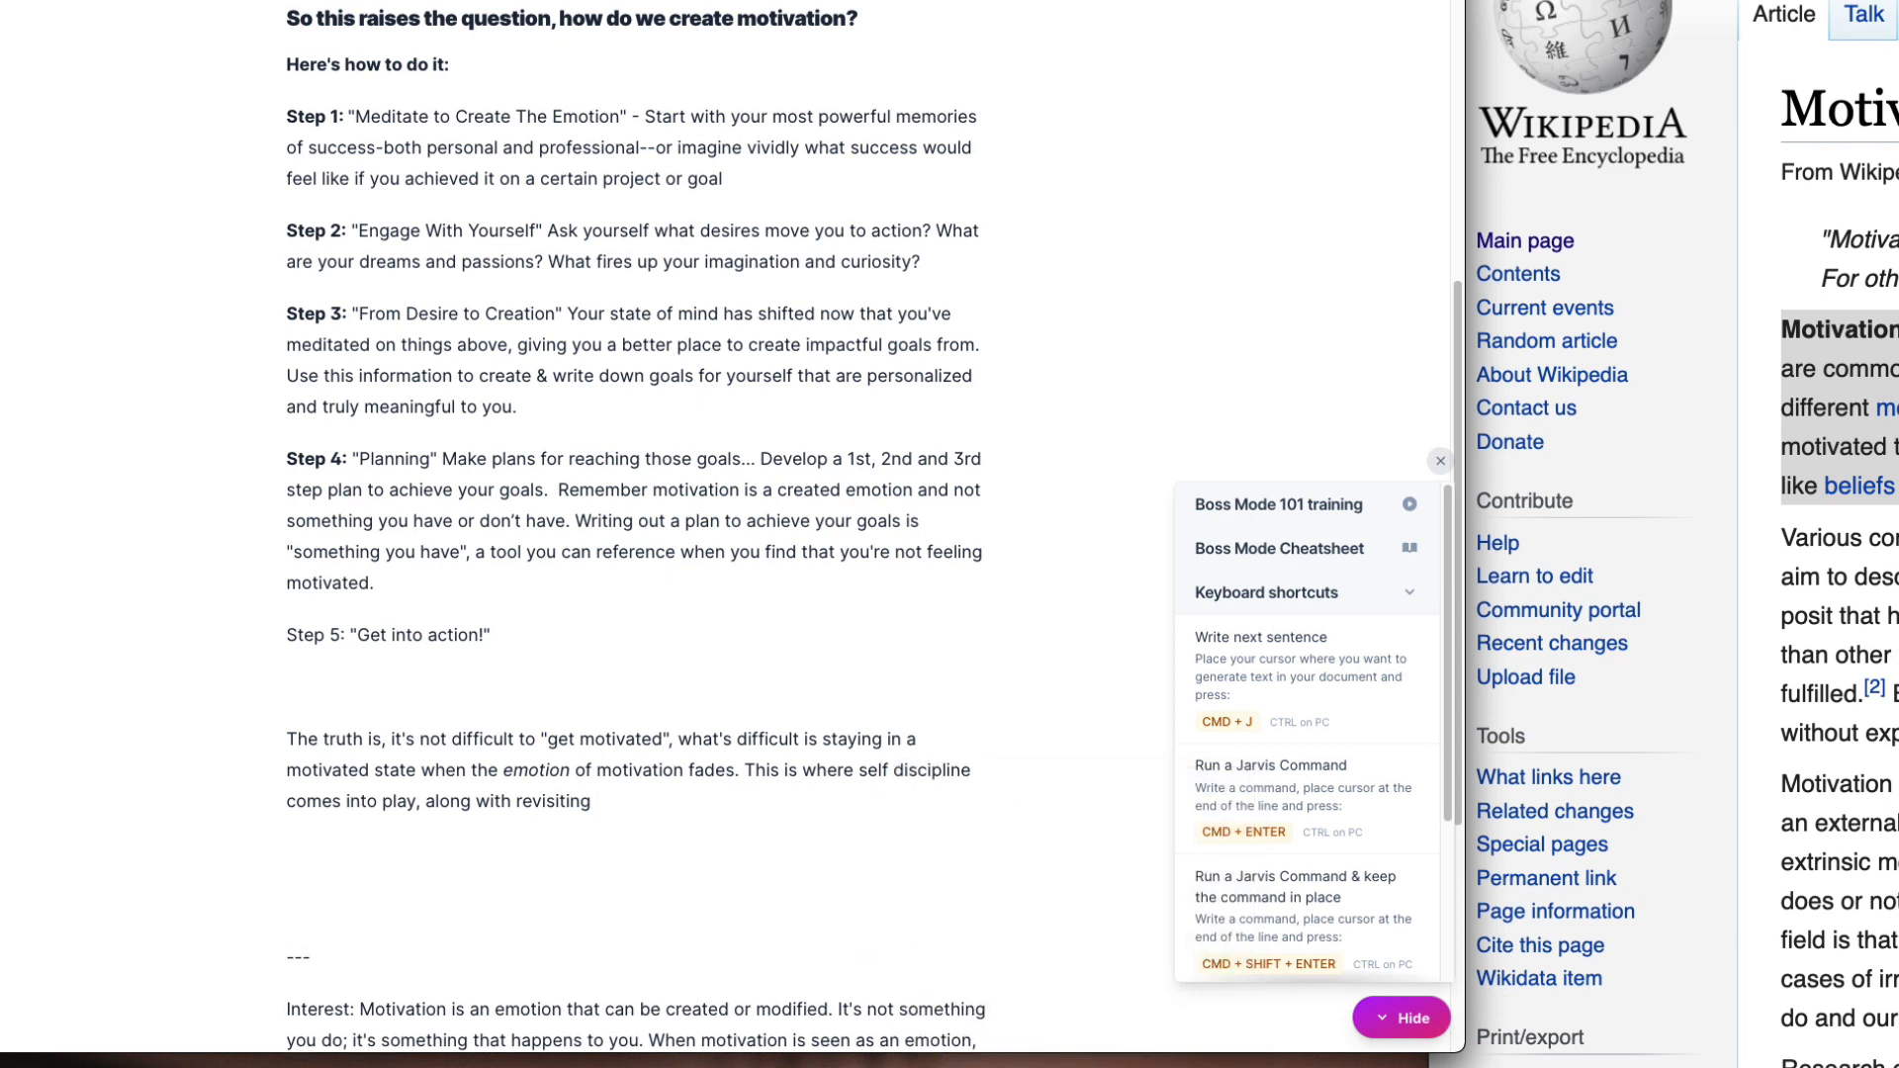
text(What role does self dicipline p)
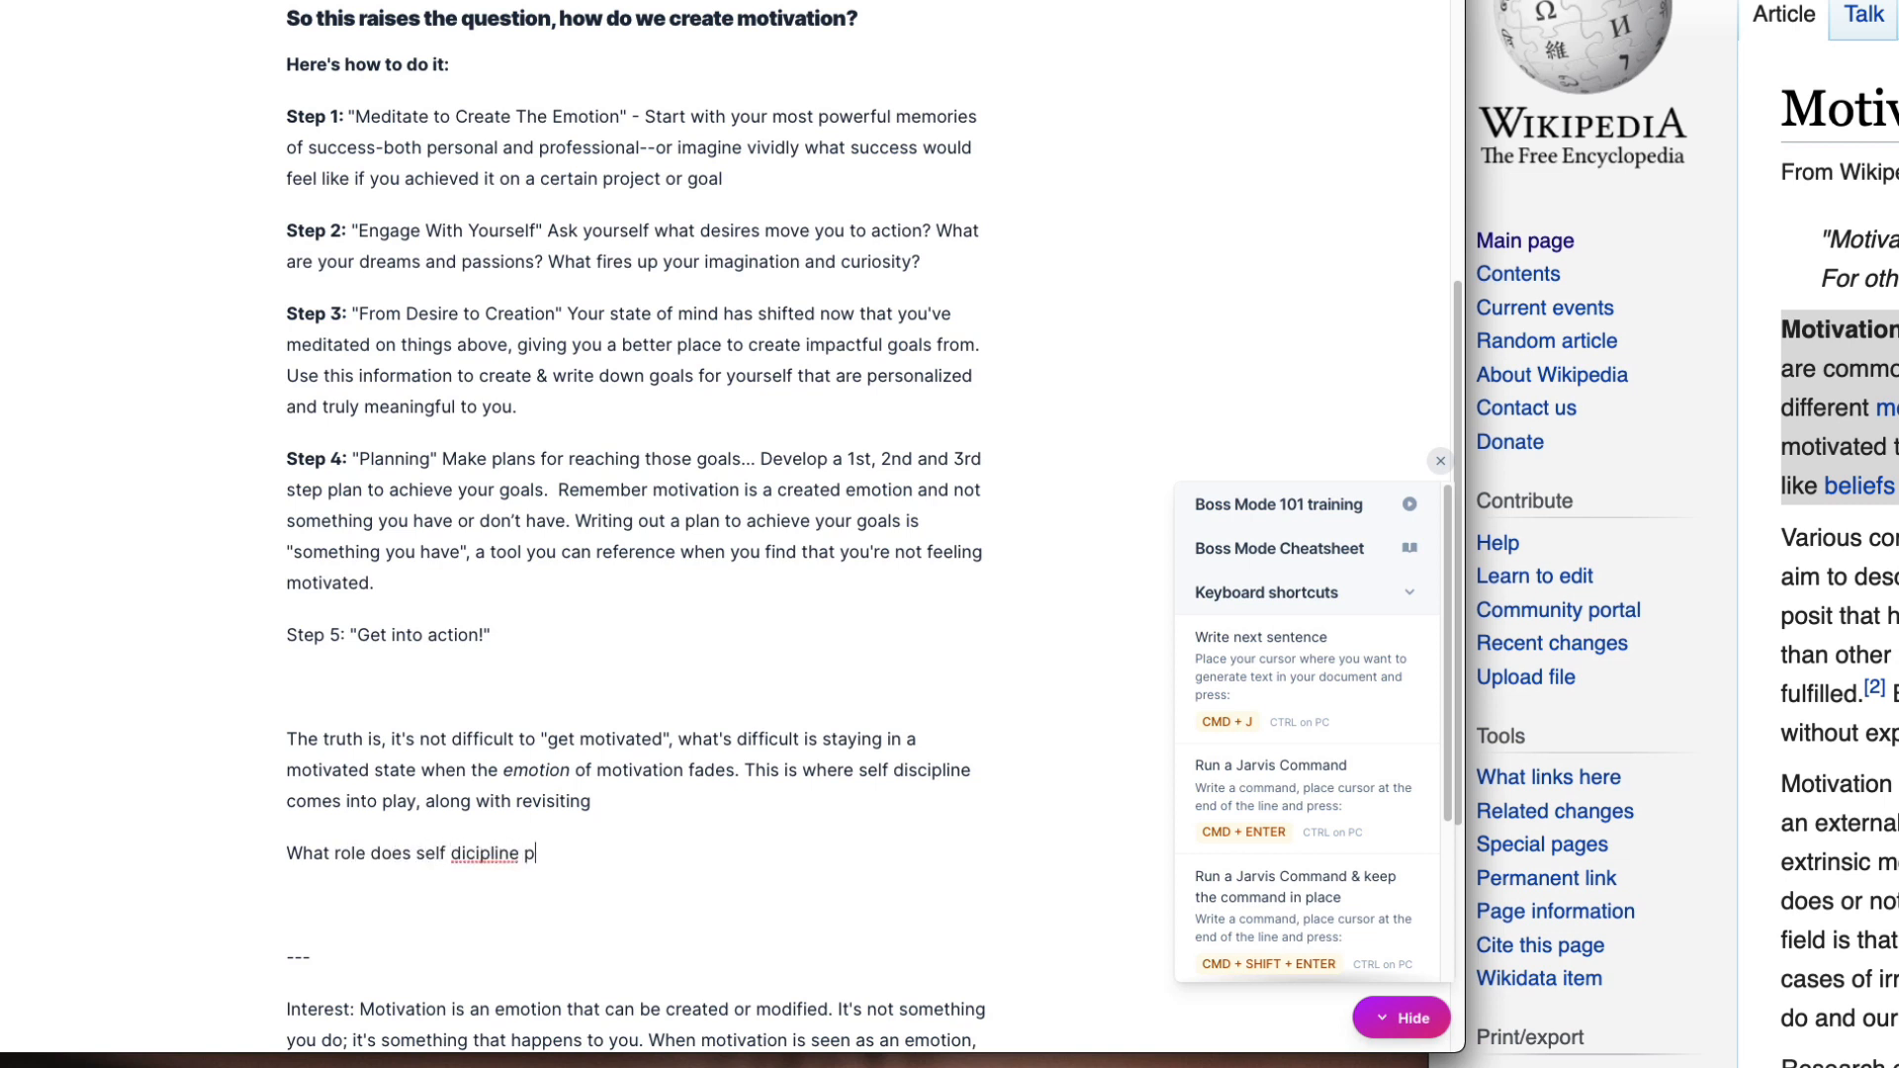
text(lay in  staying motivated)
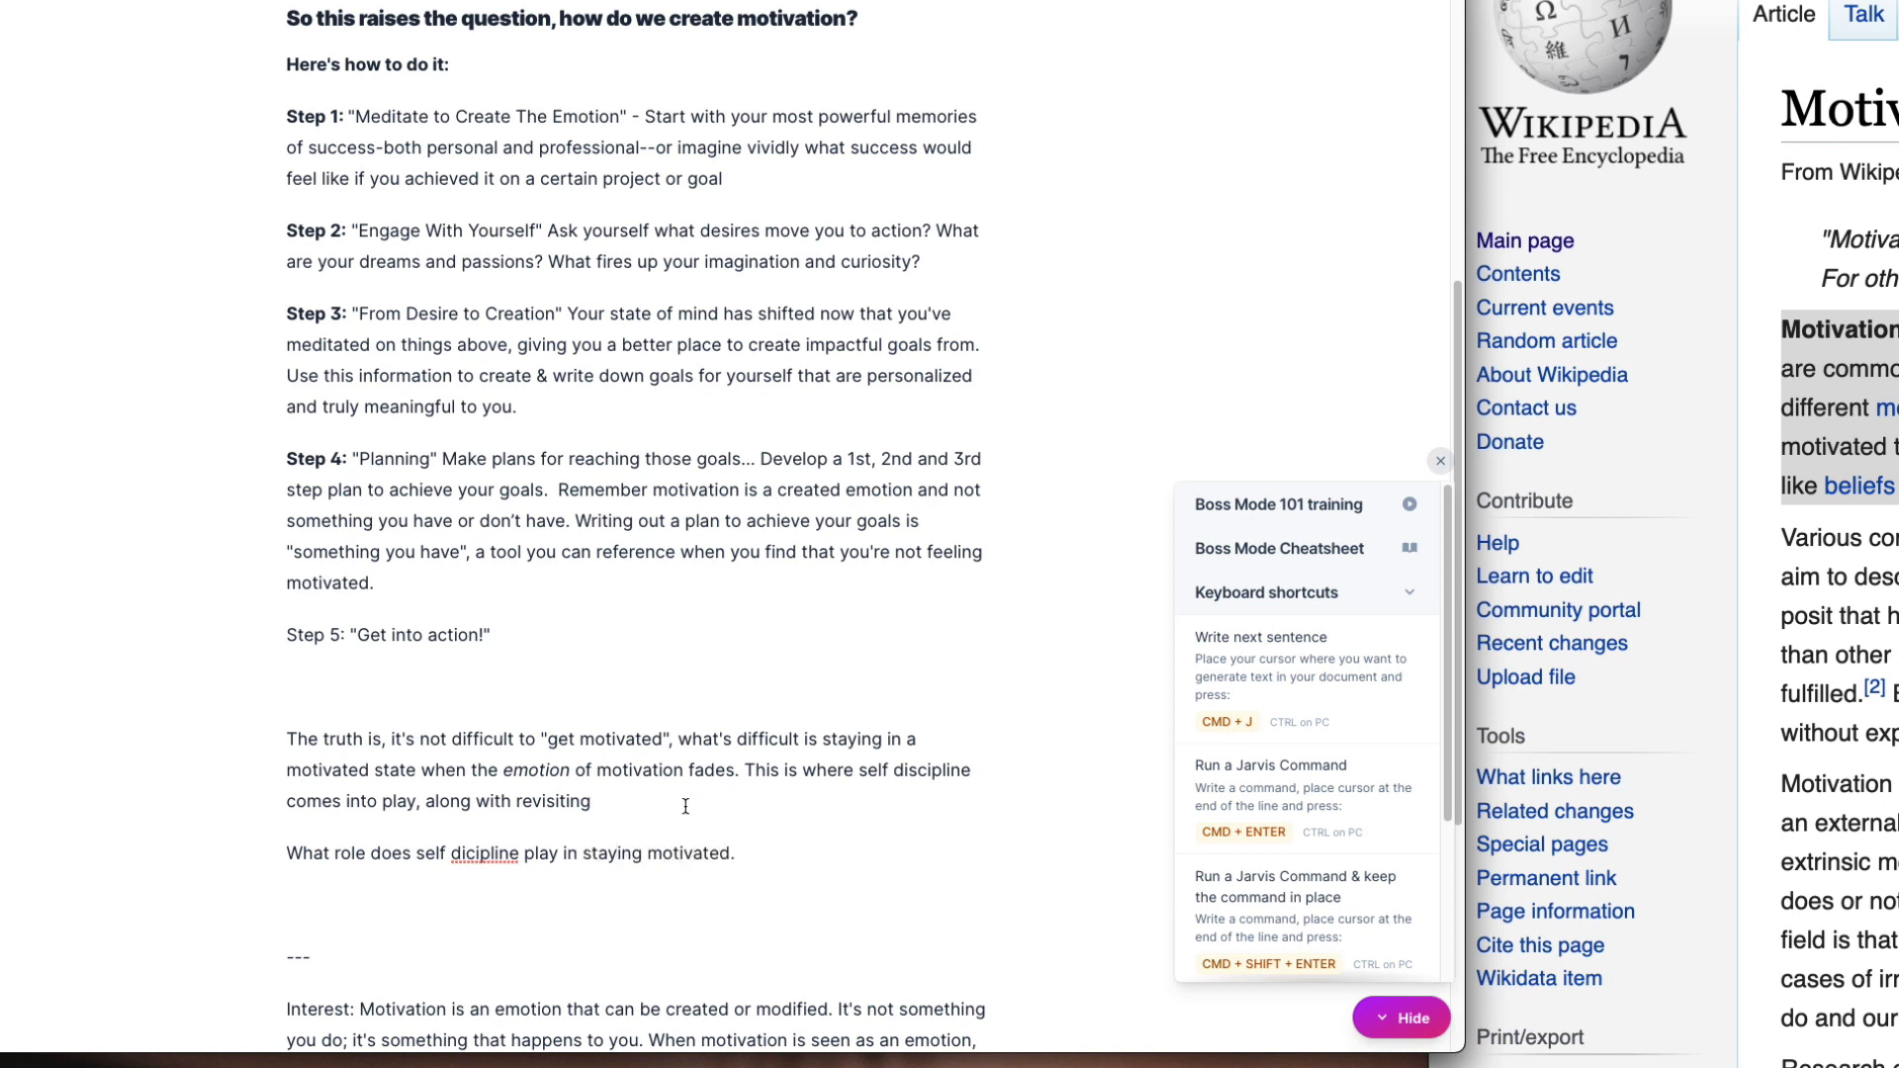
text(?)
right_click(514, 853)
click(554, 859)
Step: Remove the blank line below the "Get into action!" item and make its "Step 5:" label bold
scroll(648, 782, down, 1)
click(286, 682)
key(BackSpace)
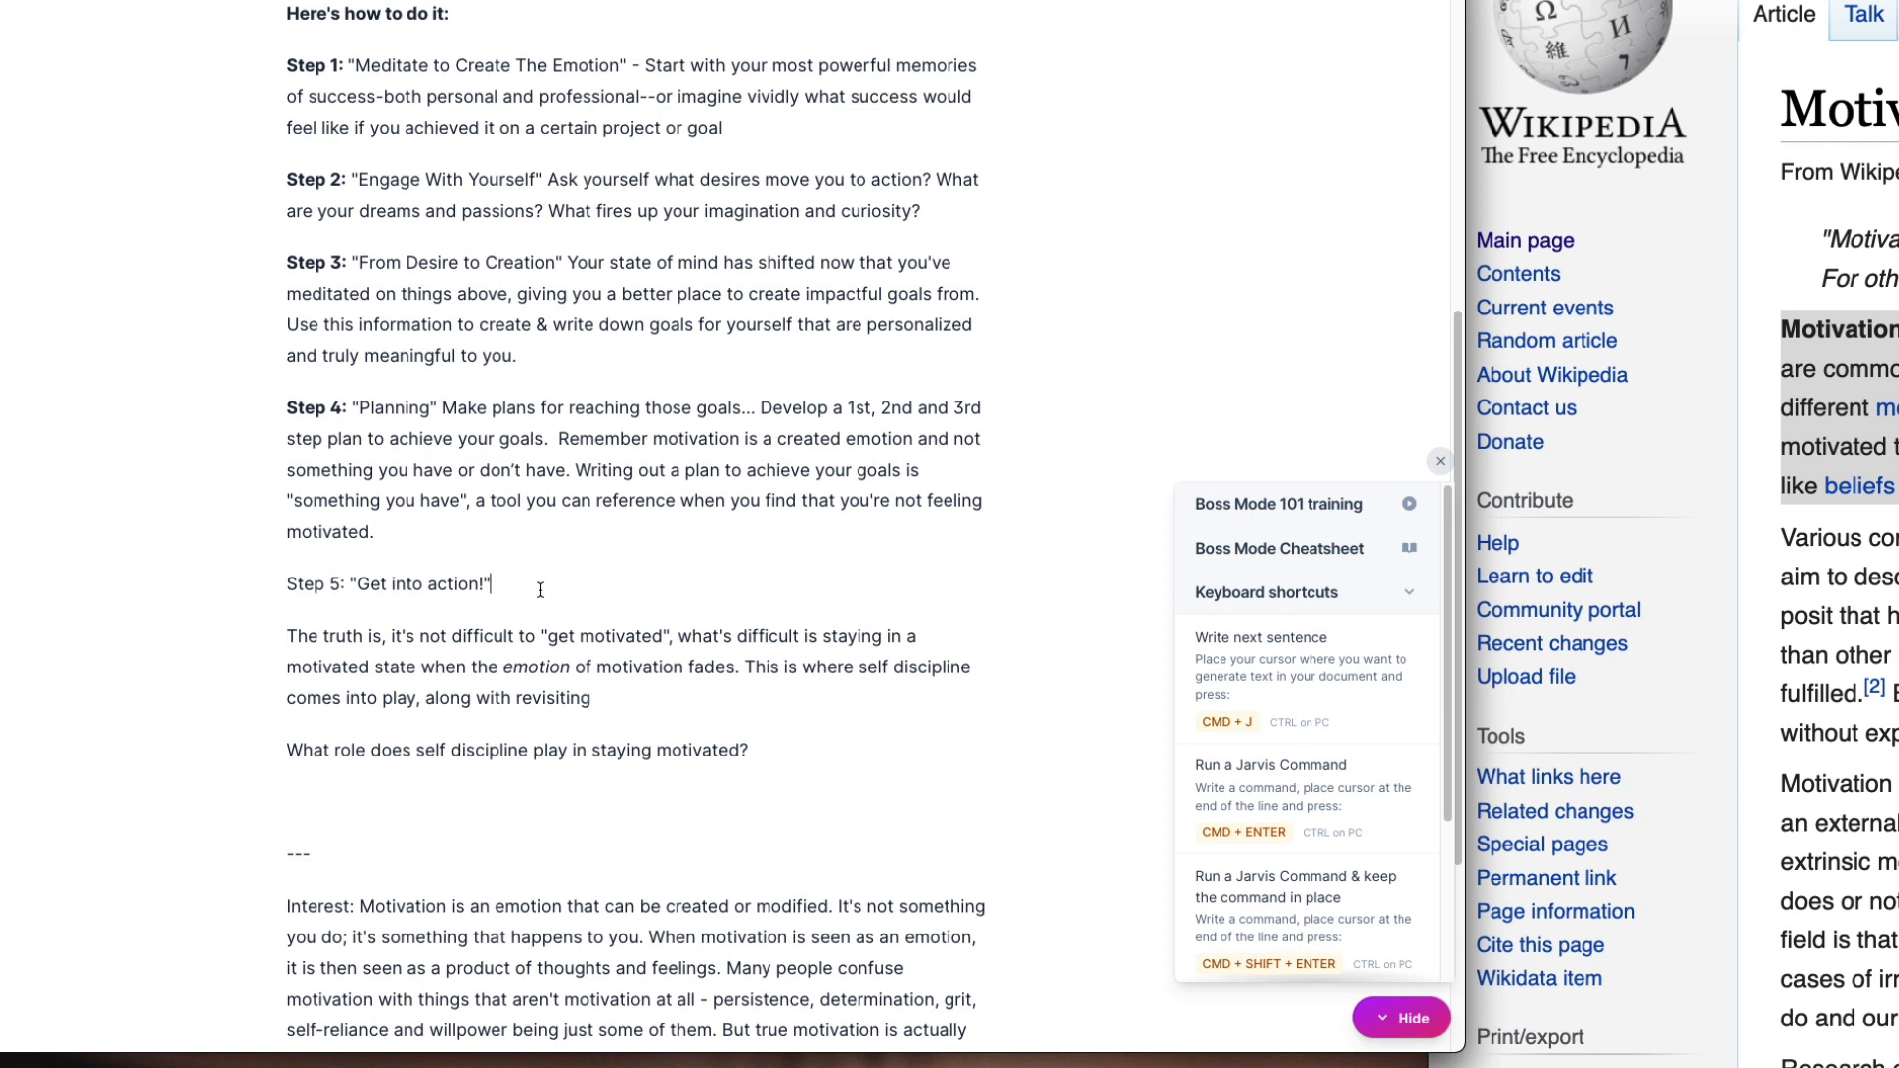
drag(547, 590, 213, 600)
click(252, 586)
drag(347, 584, 280, 586)
key(ctrl+b)
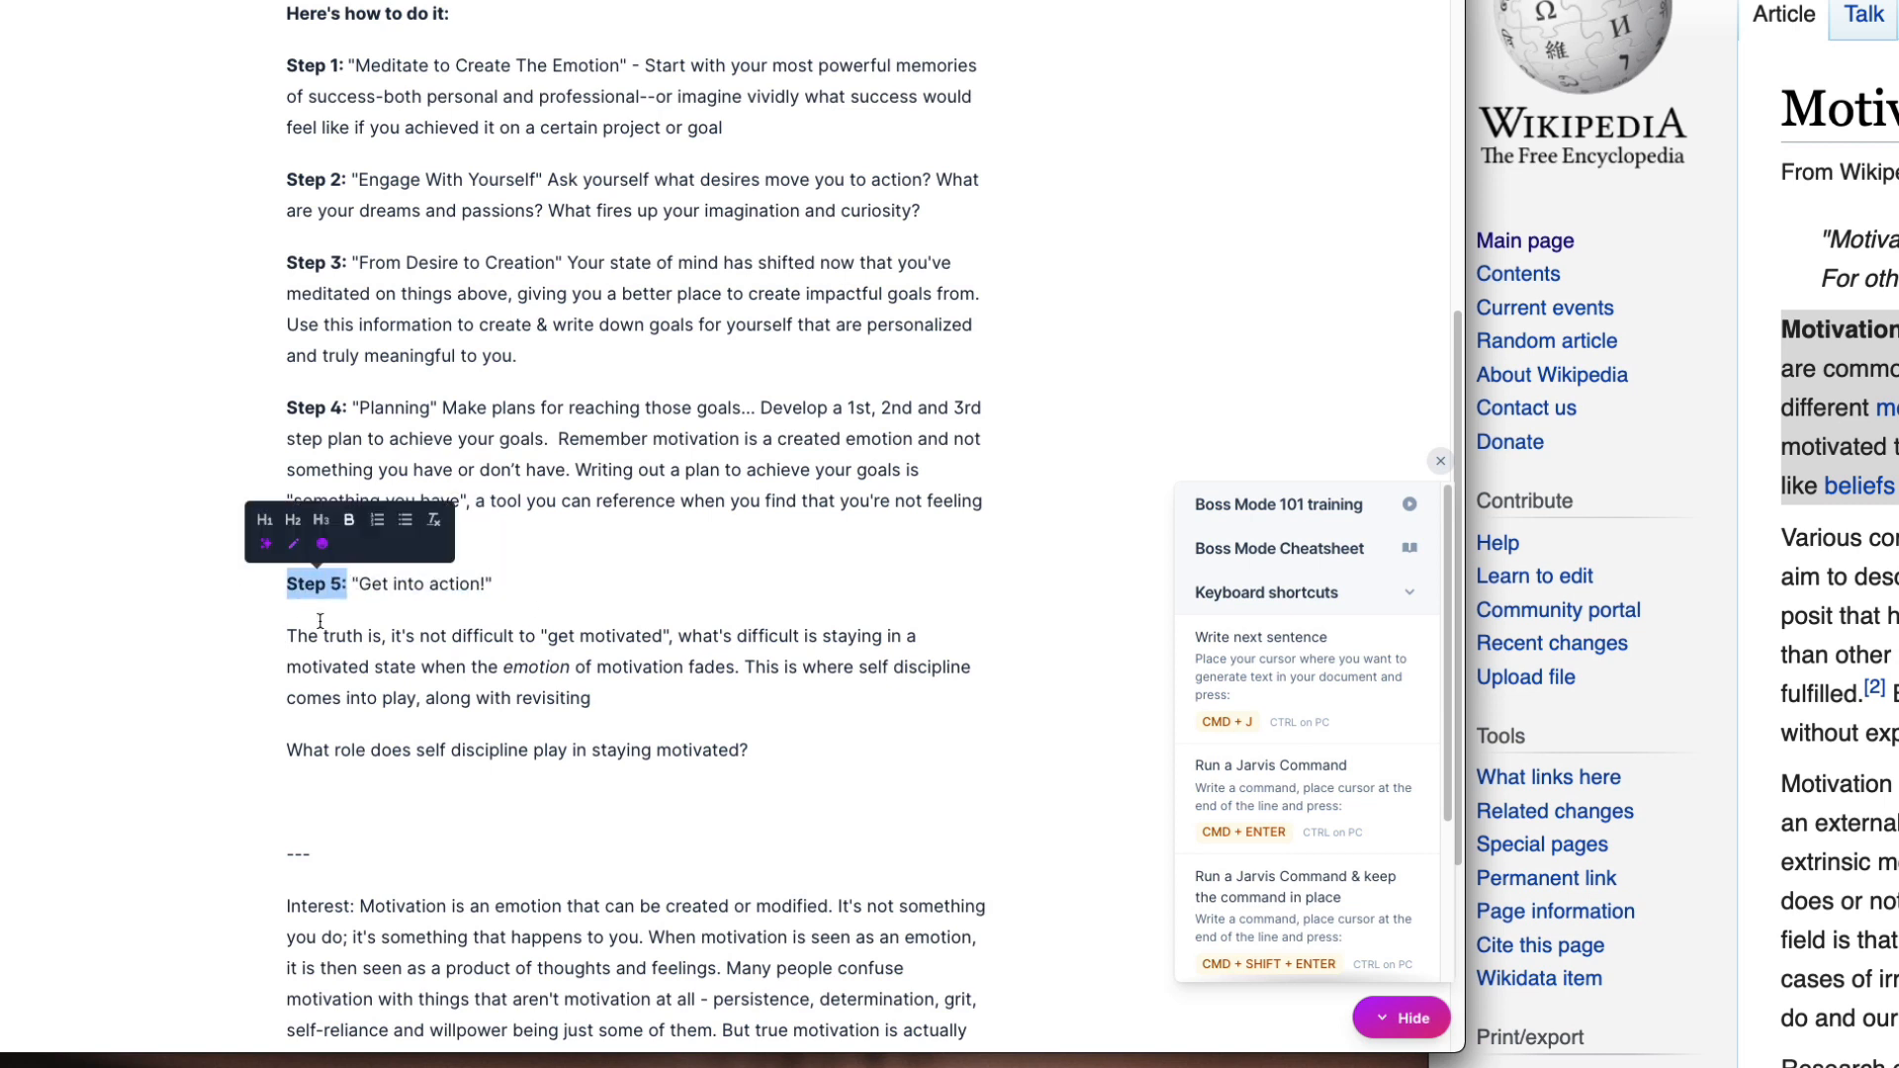
click(362, 635)
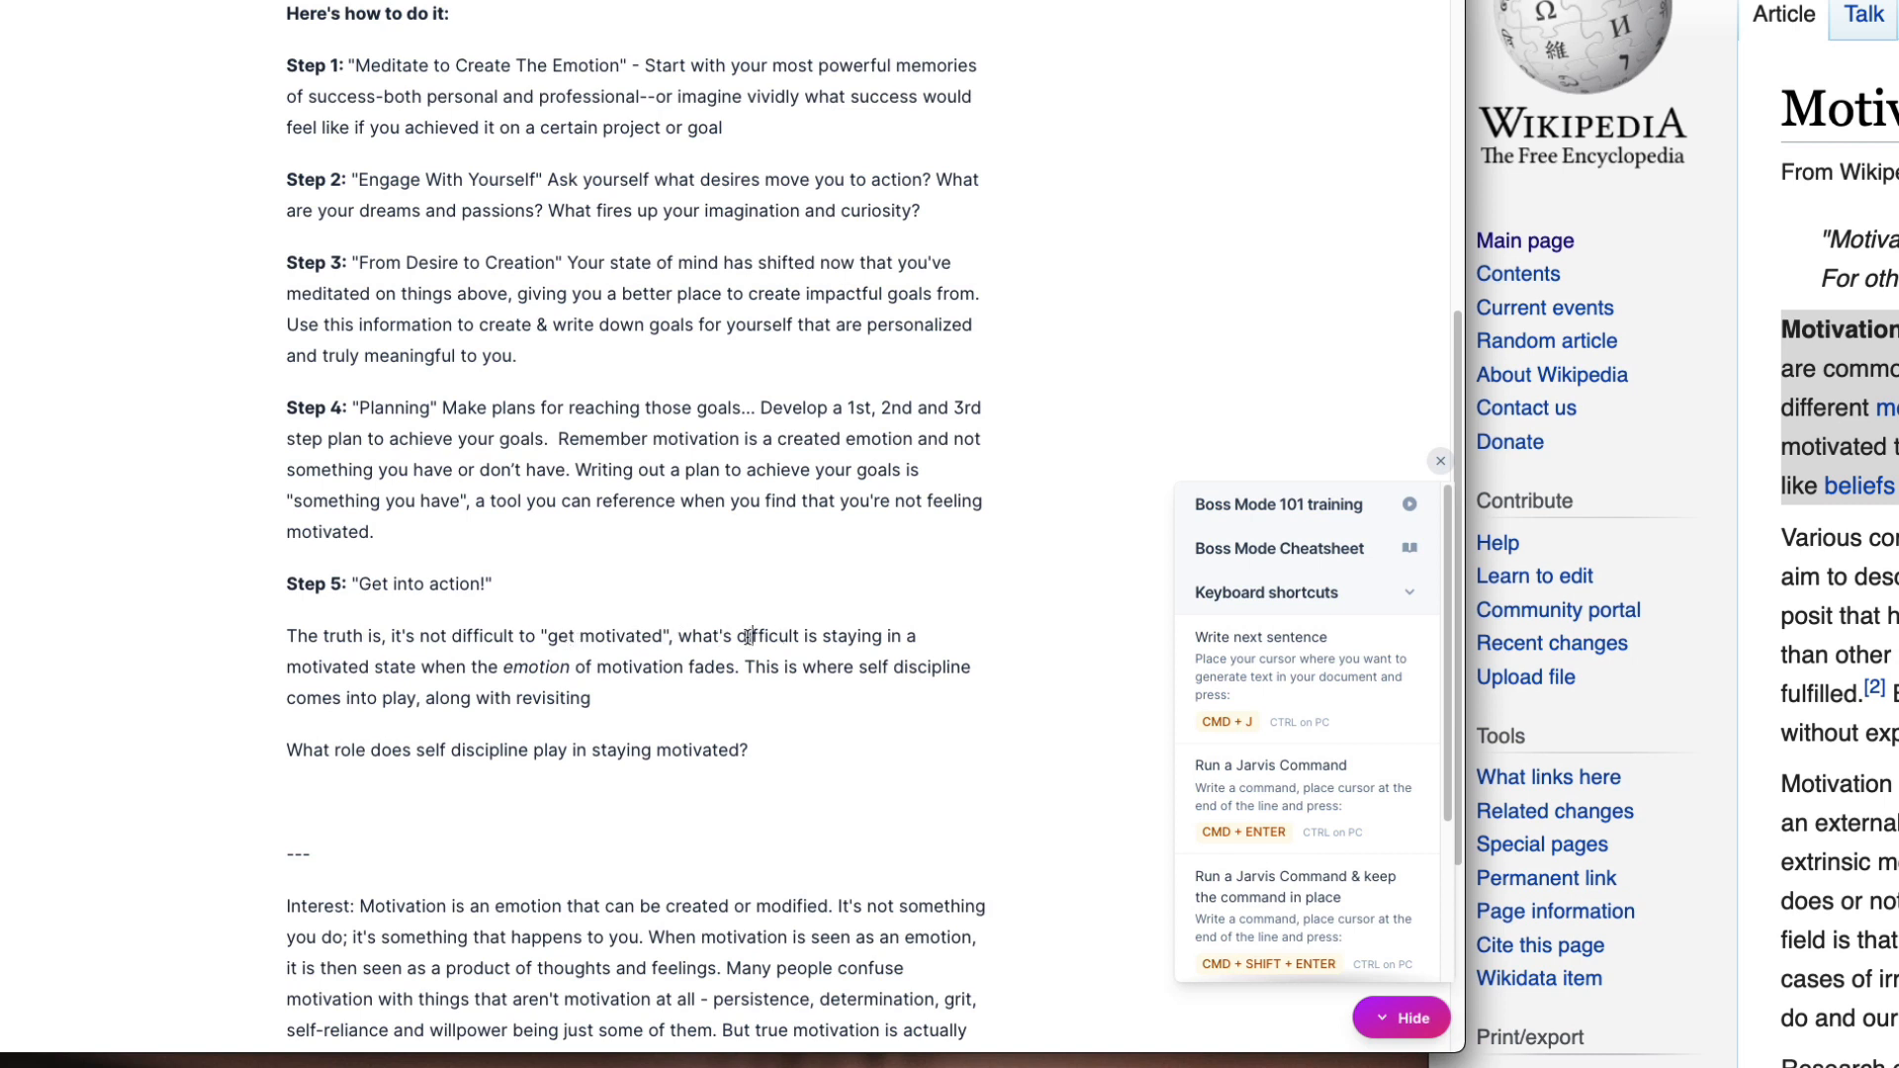
Step: Finish the sentence ending in "along with revisiting" with "the first three steps to help fire us up when needed."
drag(822, 635, 633, 667)
click(724, 659)
click(482, 698)
click(636, 692)
text(the first three steps to )
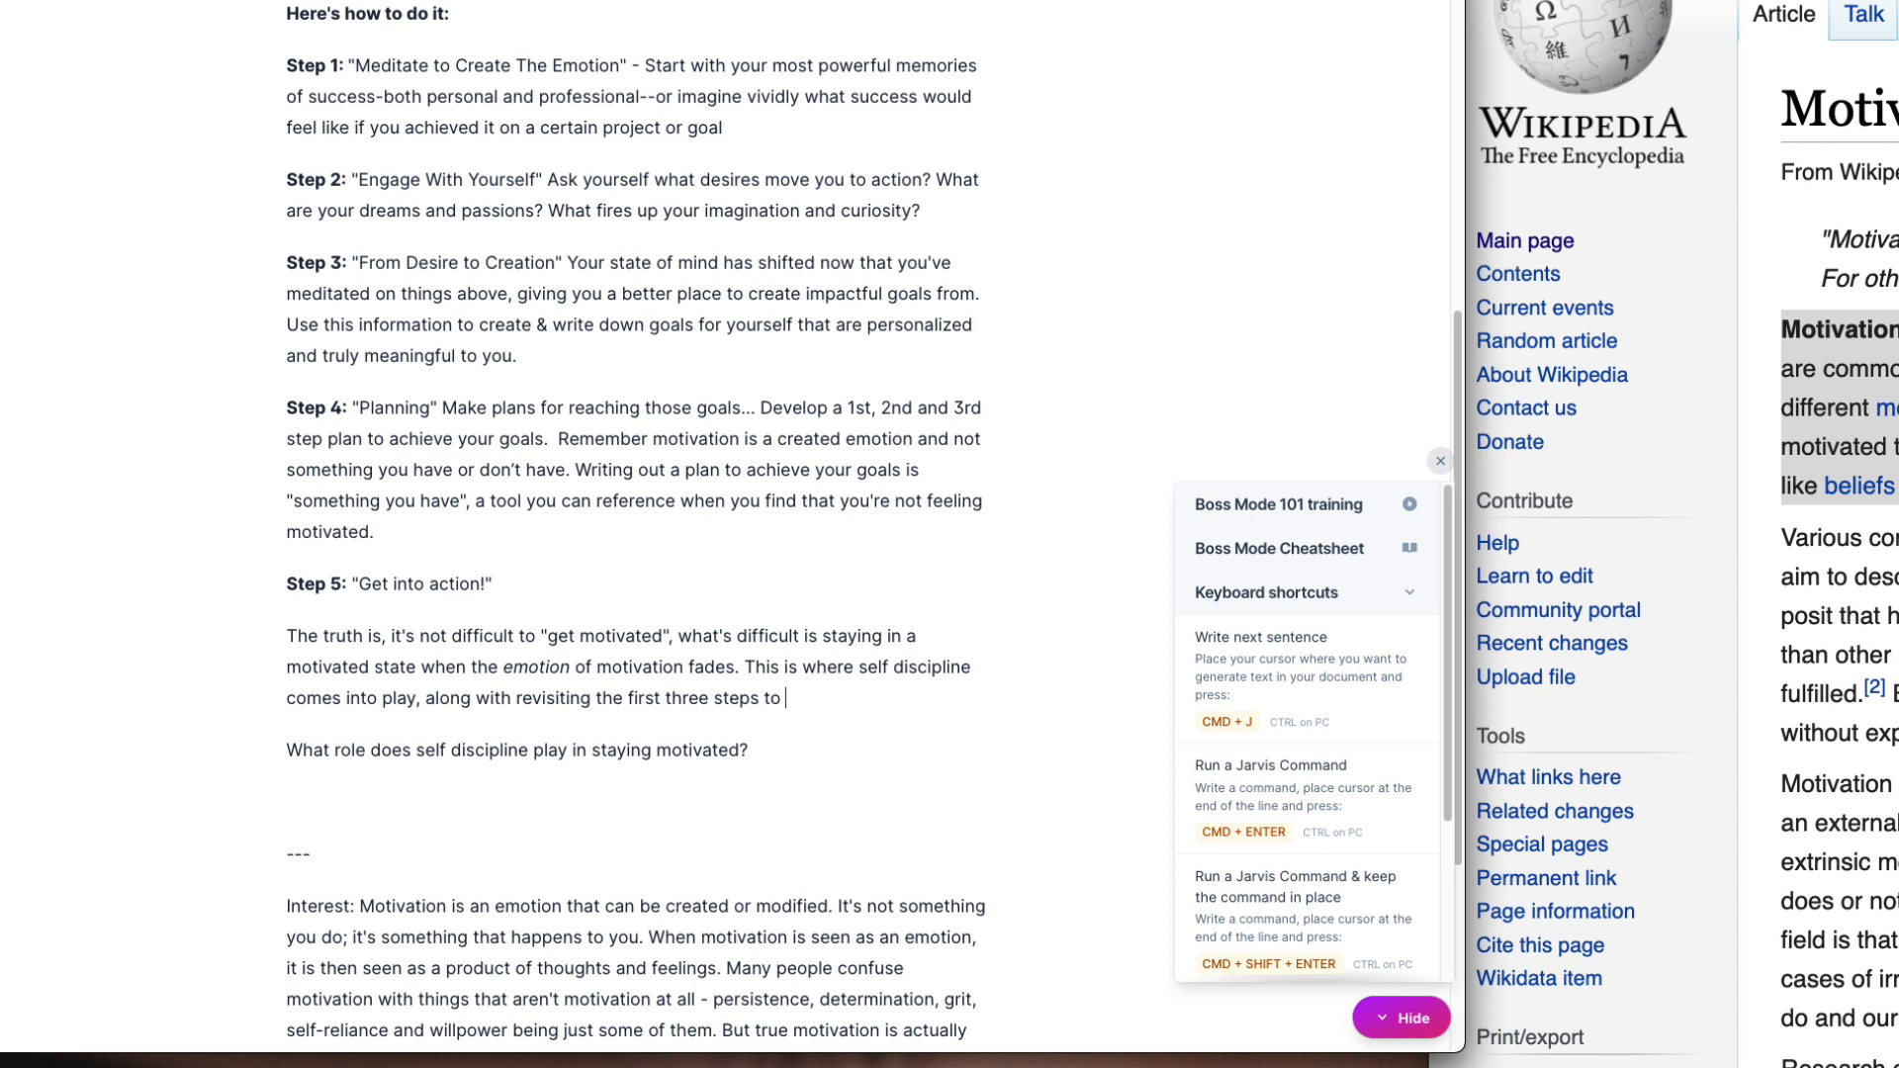
text(help fire us up when needed.)
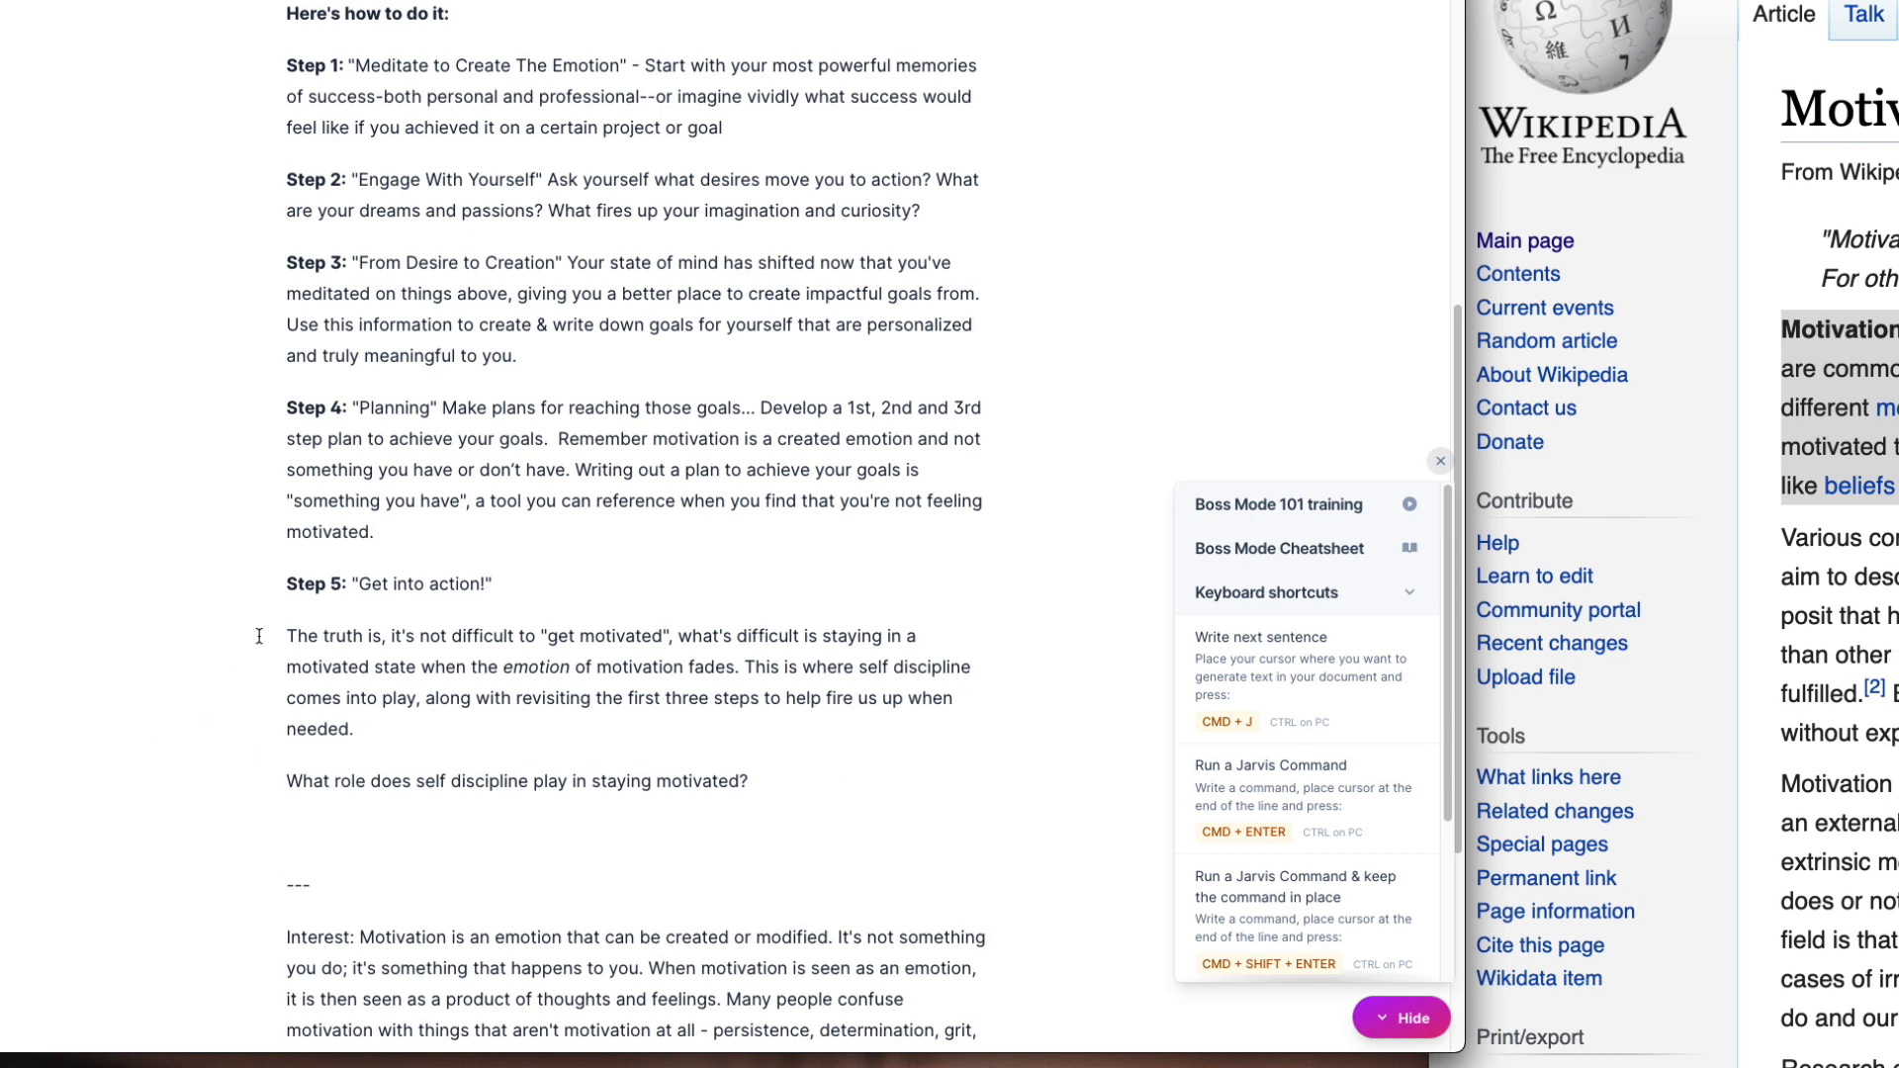
Step: Merge the "The truth is" paragraph into the Step 5 line and insert "following the steps above" after "get motivated"
key(BackSpace)
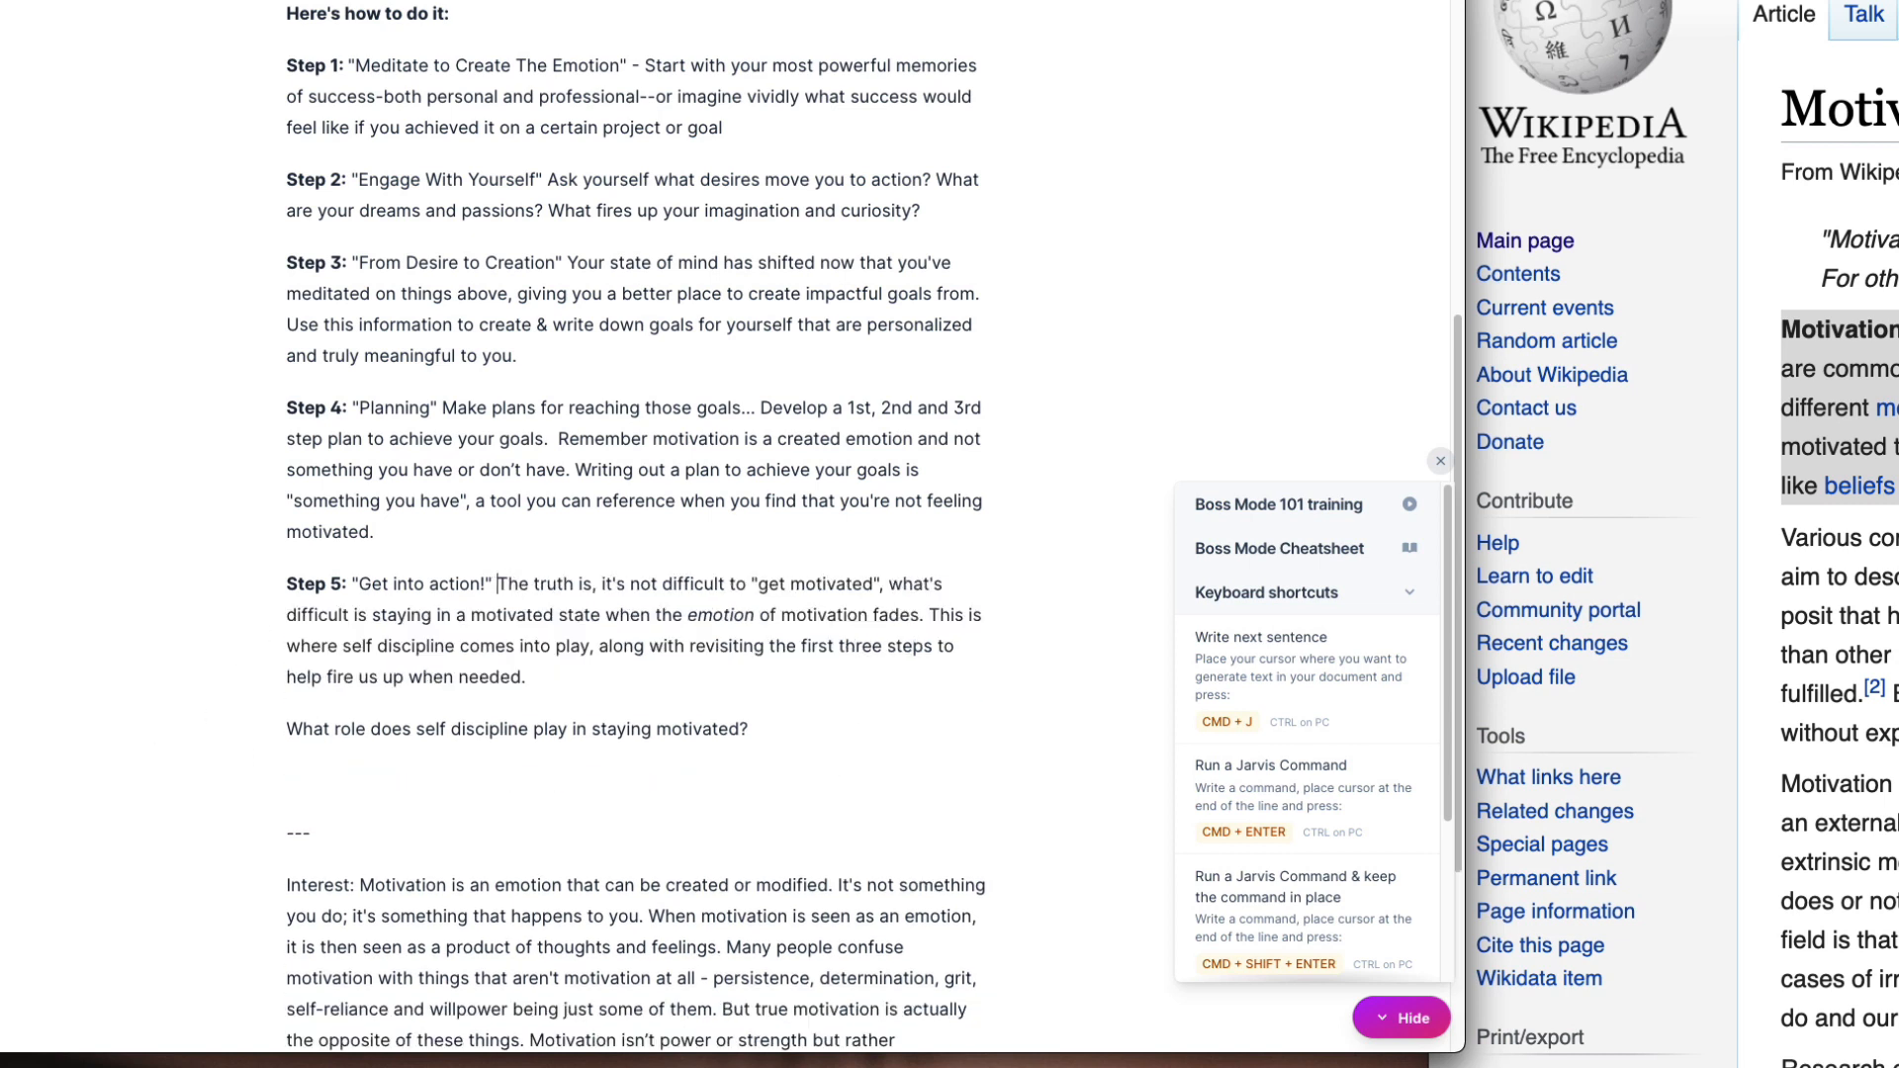
drag(516, 584, 884, 584)
key(Right)
drag(759, 583, 874, 584)
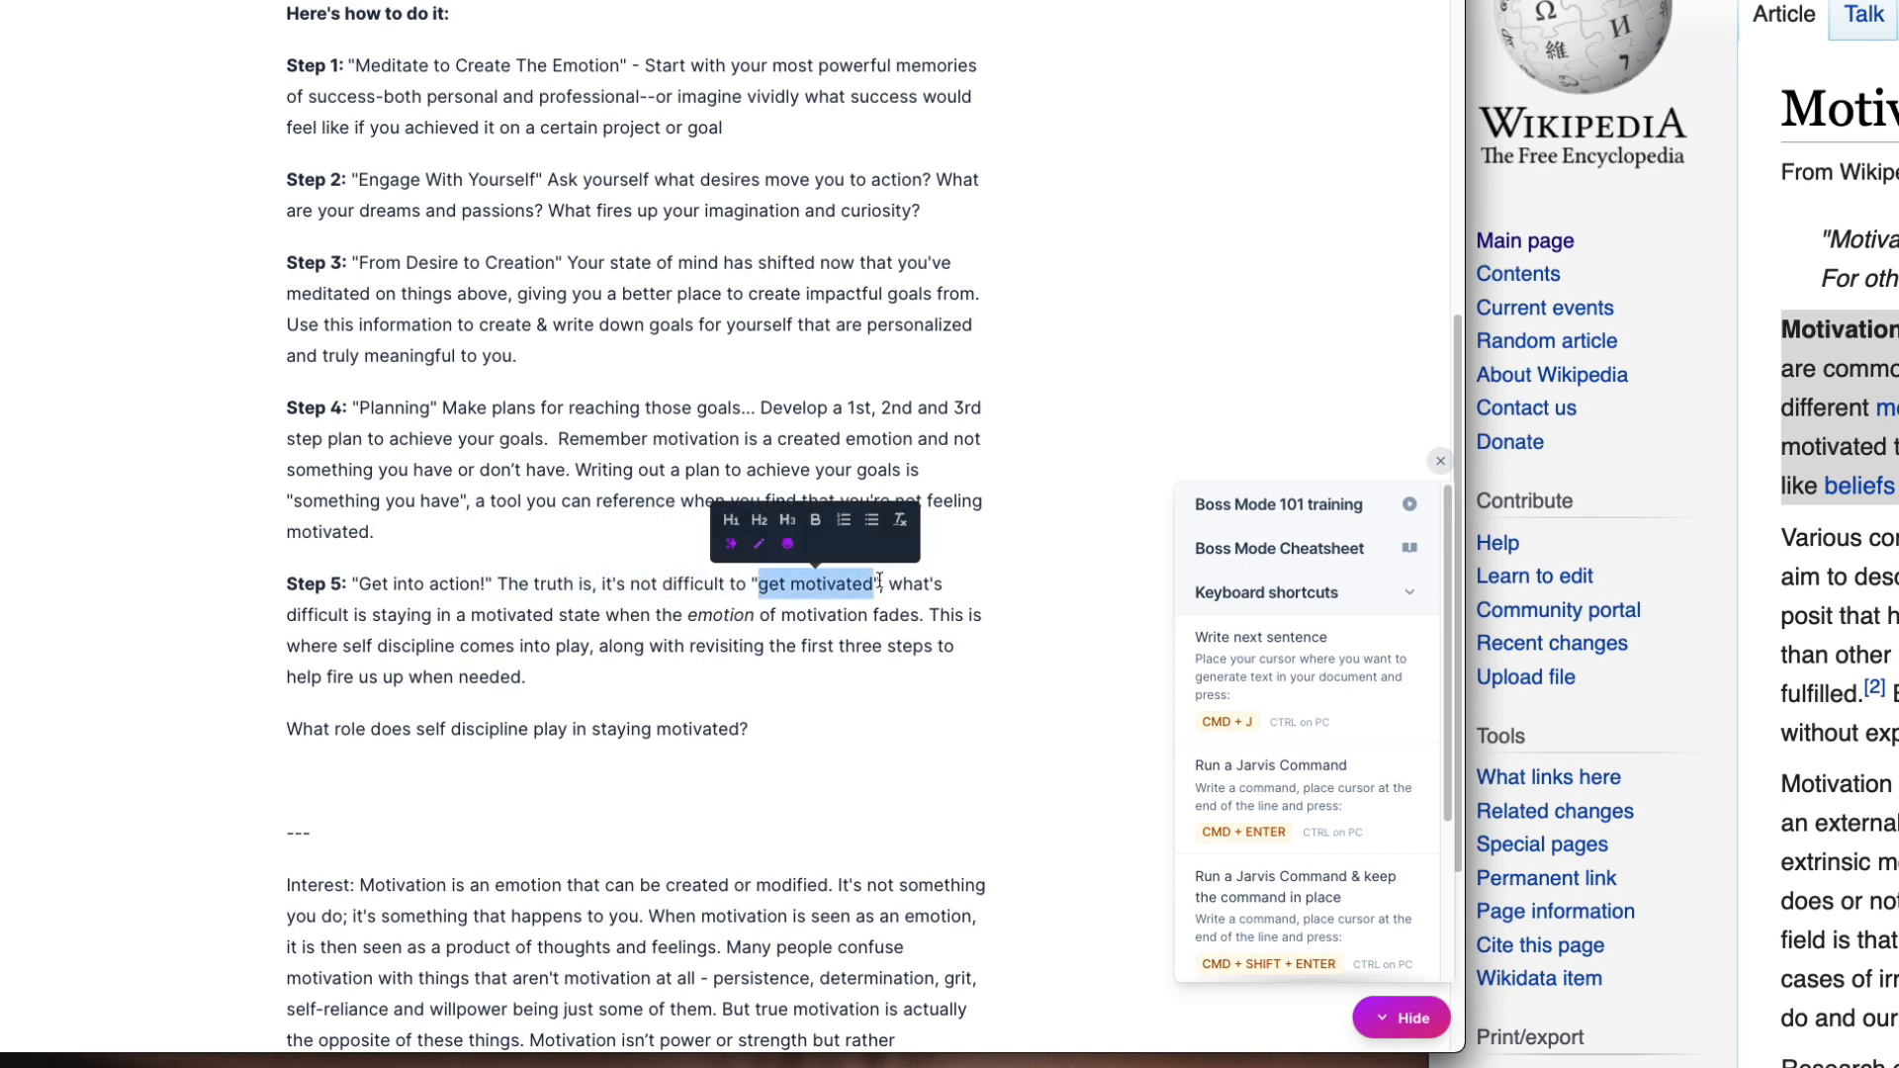
click(881, 584)
text(following the steps above)
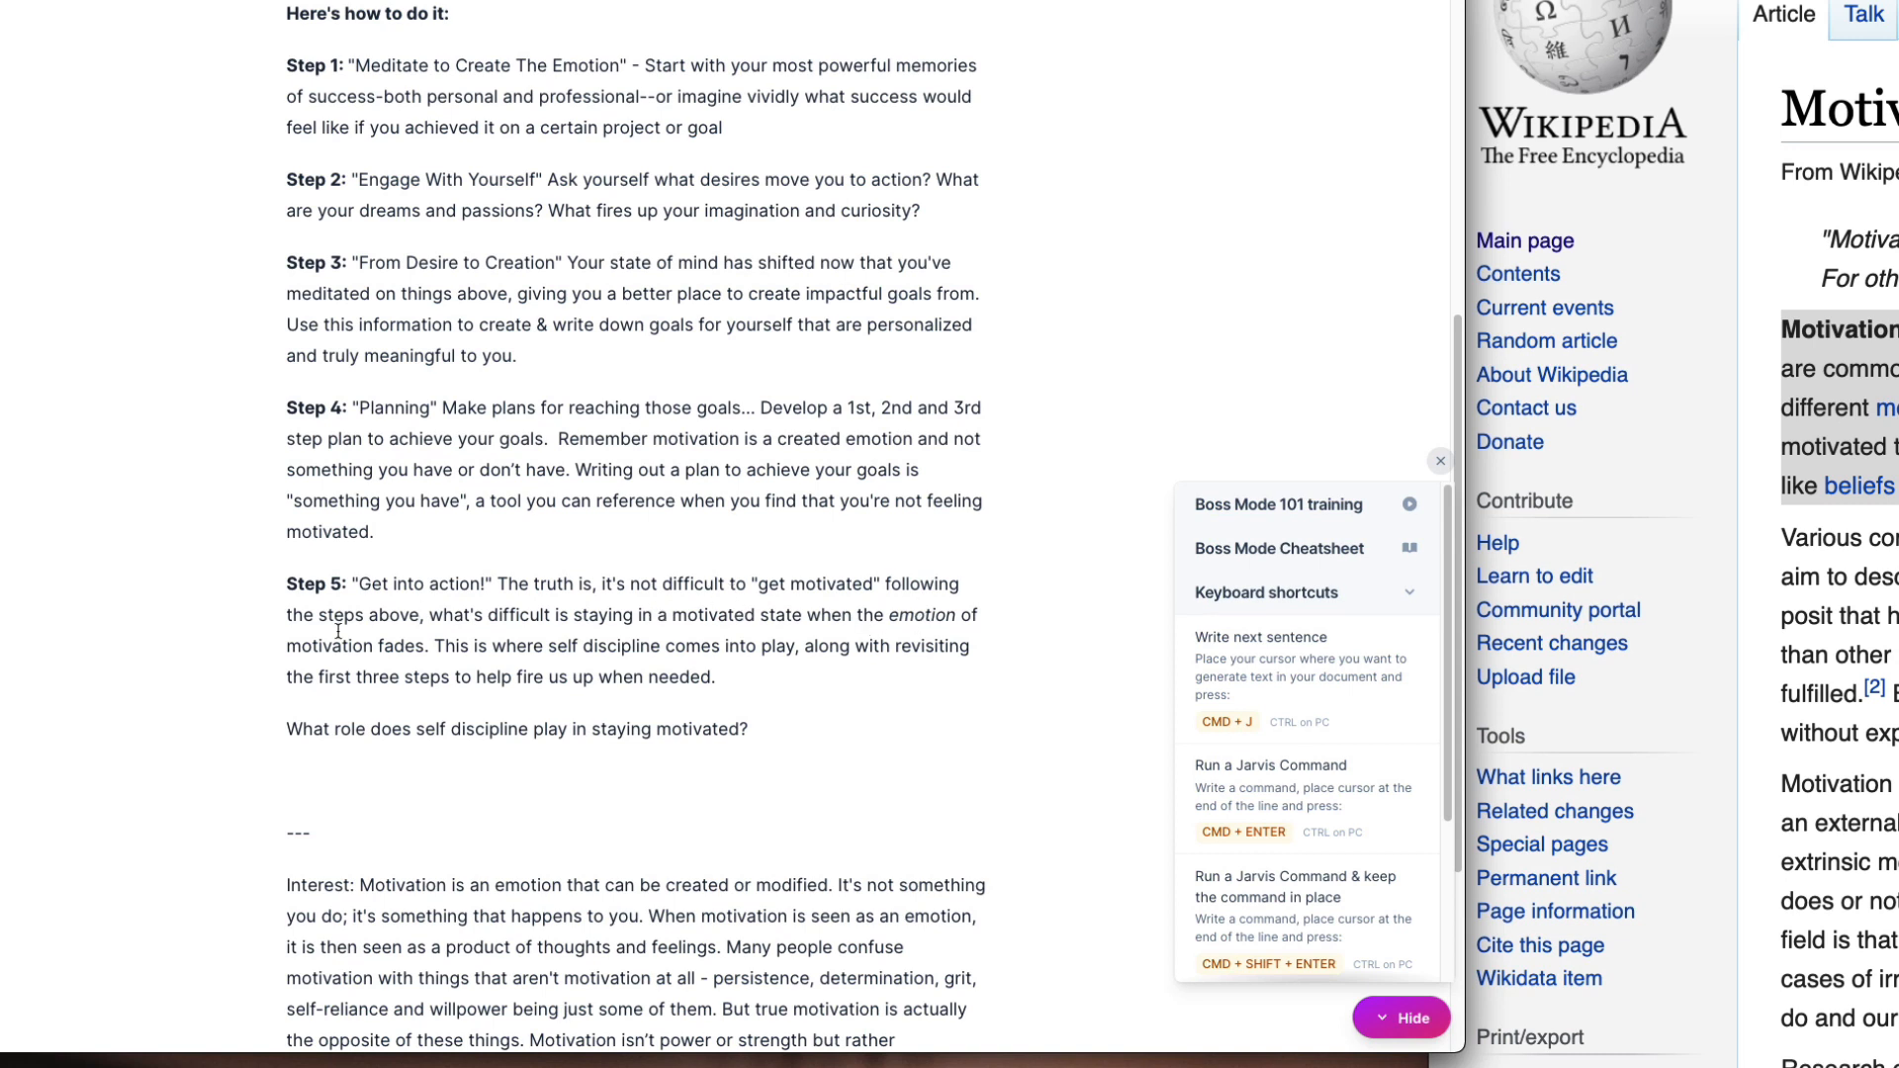
Step: Replace "comes into play" after "self discipline" in the Step 5 text with "needs to take over"
click(431, 643)
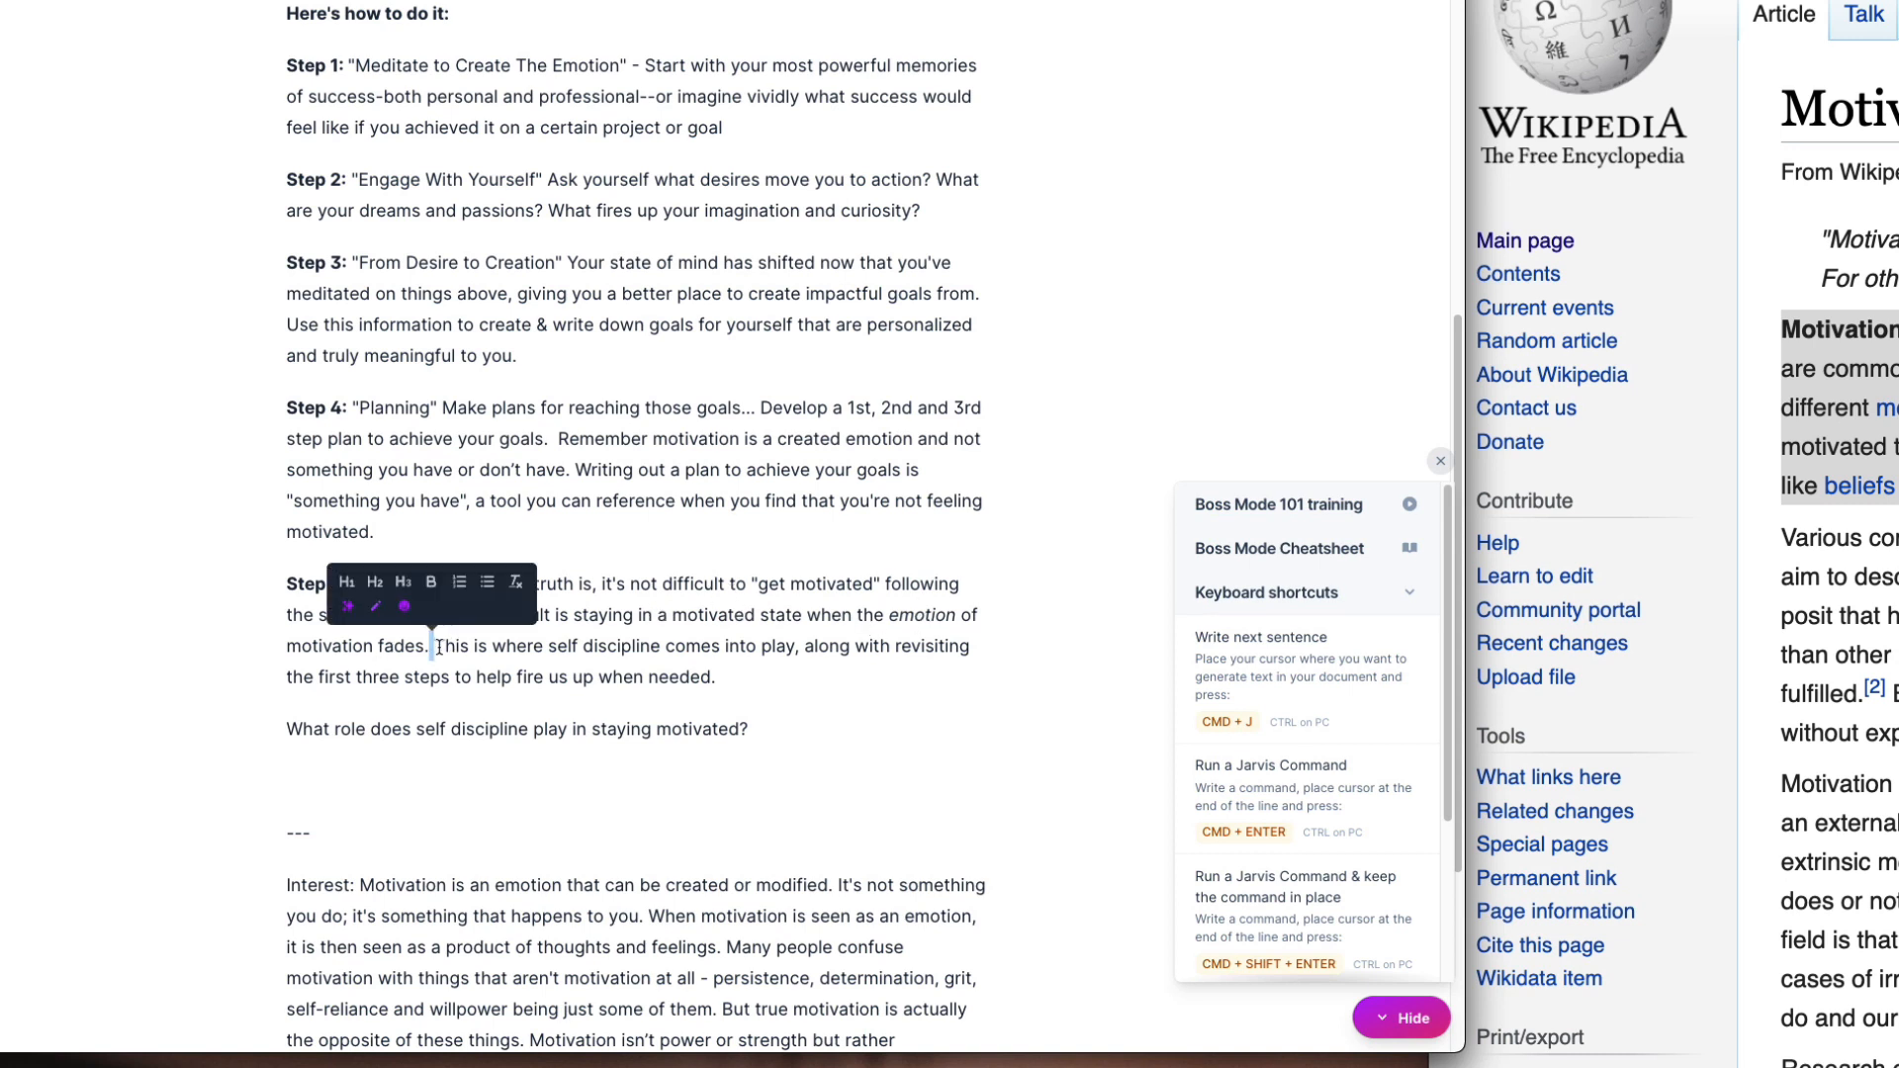
drag(436, 645, 677, 648)
click(729, 645)
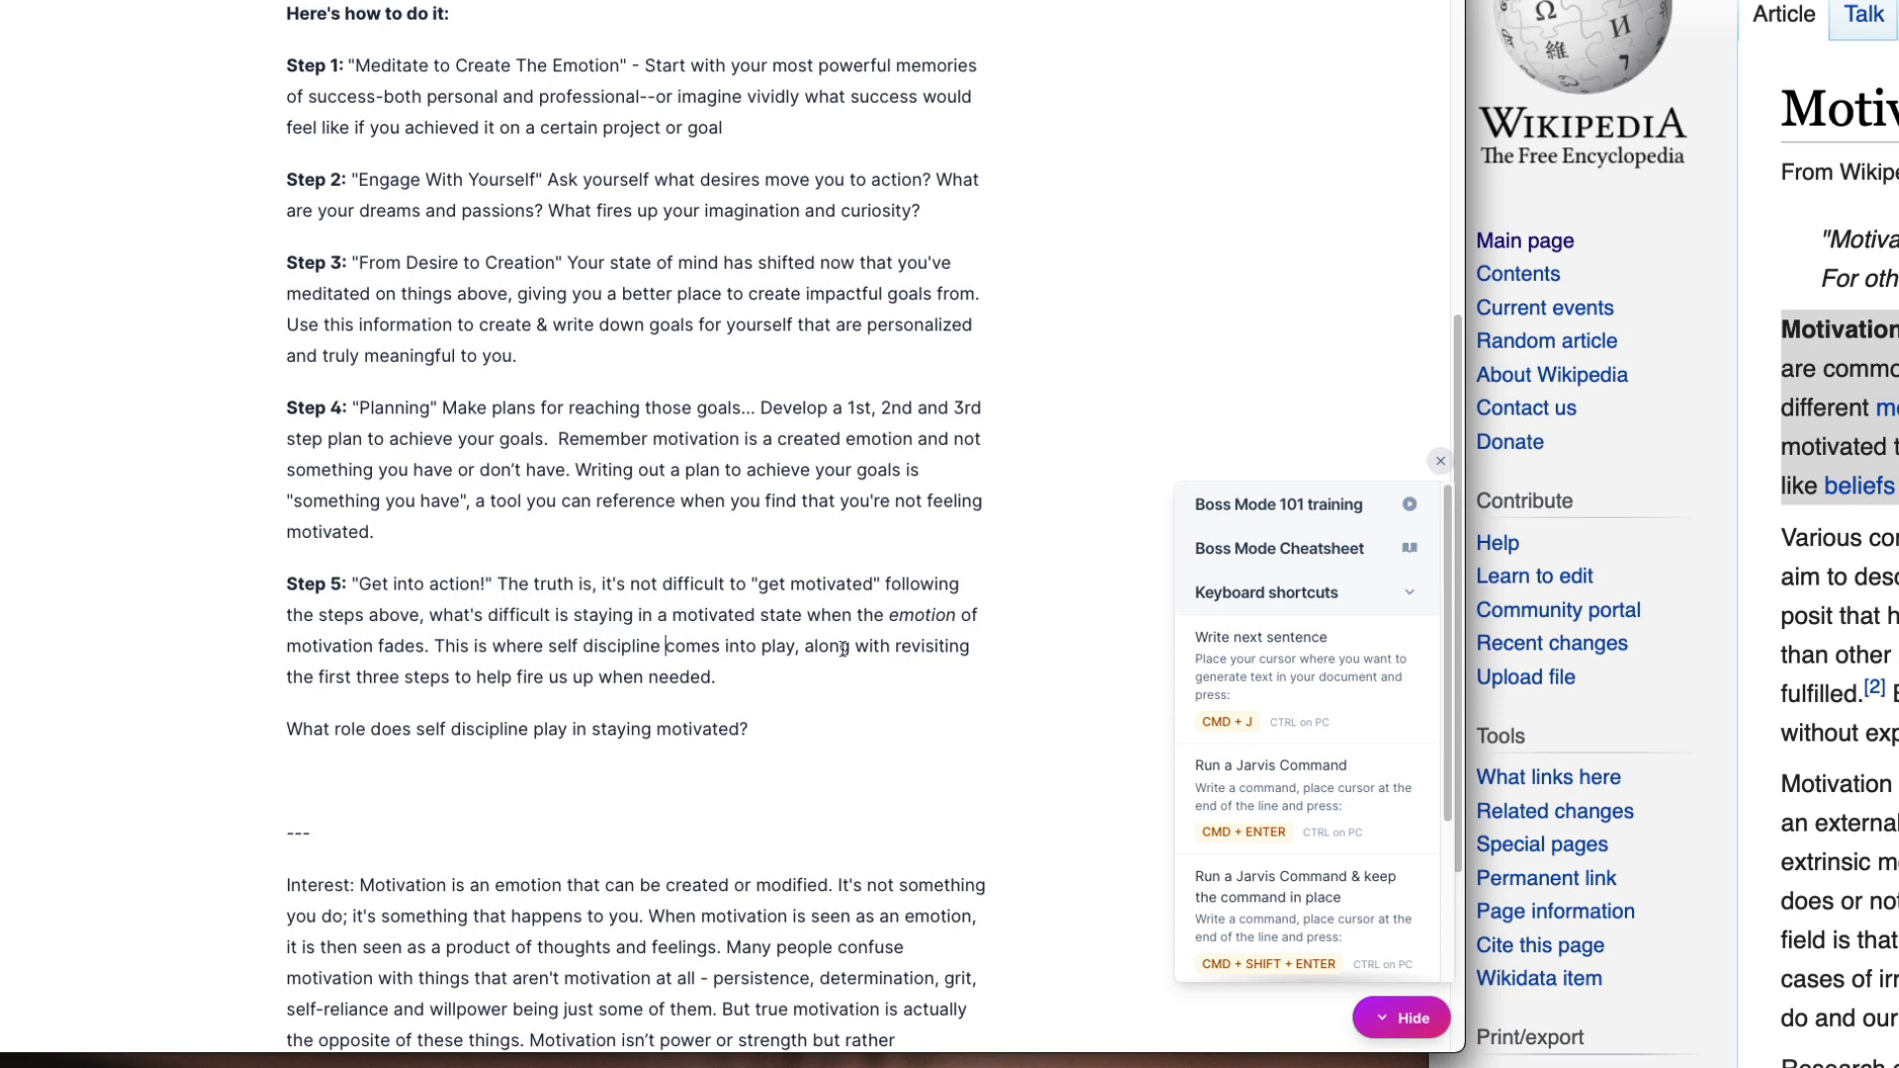
drag(734, 645, 794, 648)
text(needs to take over)
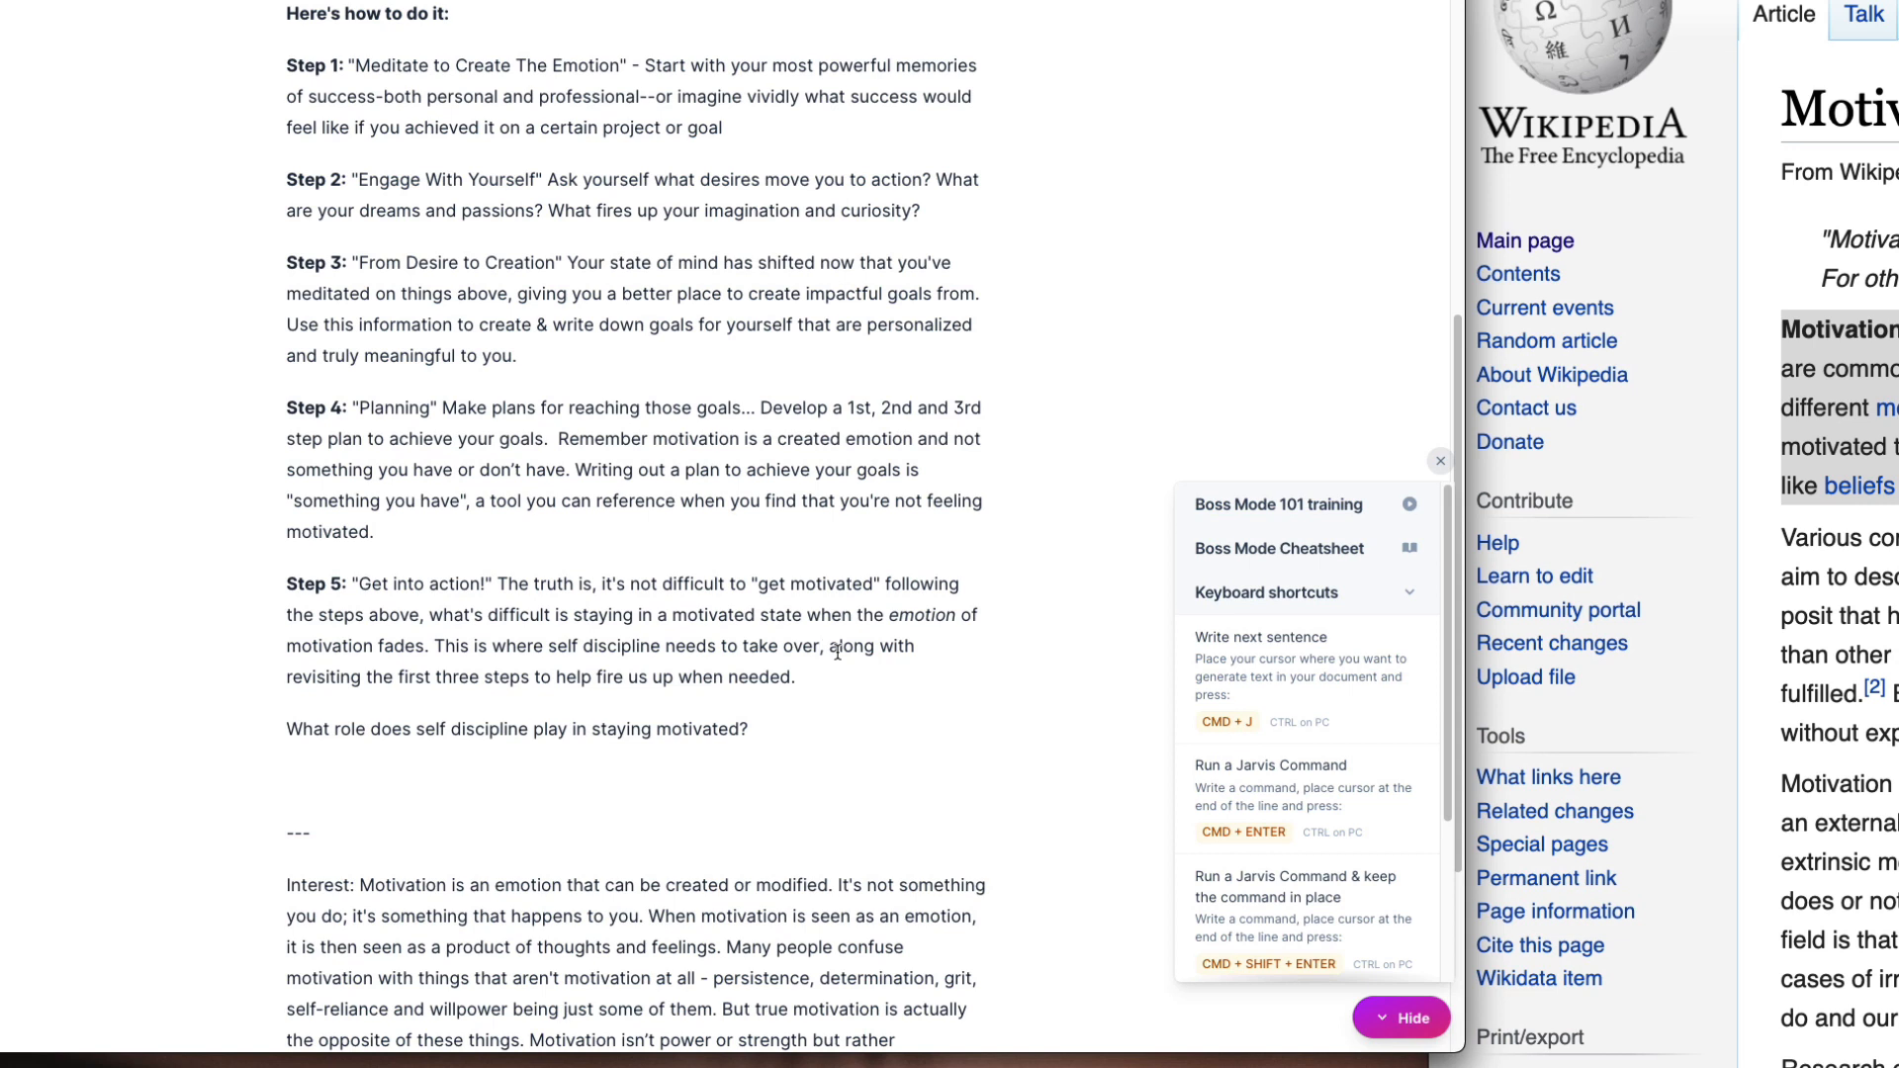
Step: Insert "having a plan to stick to with" after "take over," and make "Along with revisiting" begin its own sentence
key(Right)
key(Right)
text(.)
key(Delete)
text(A)
key(Left)
key(BackSpace)
text(having a plan to st)
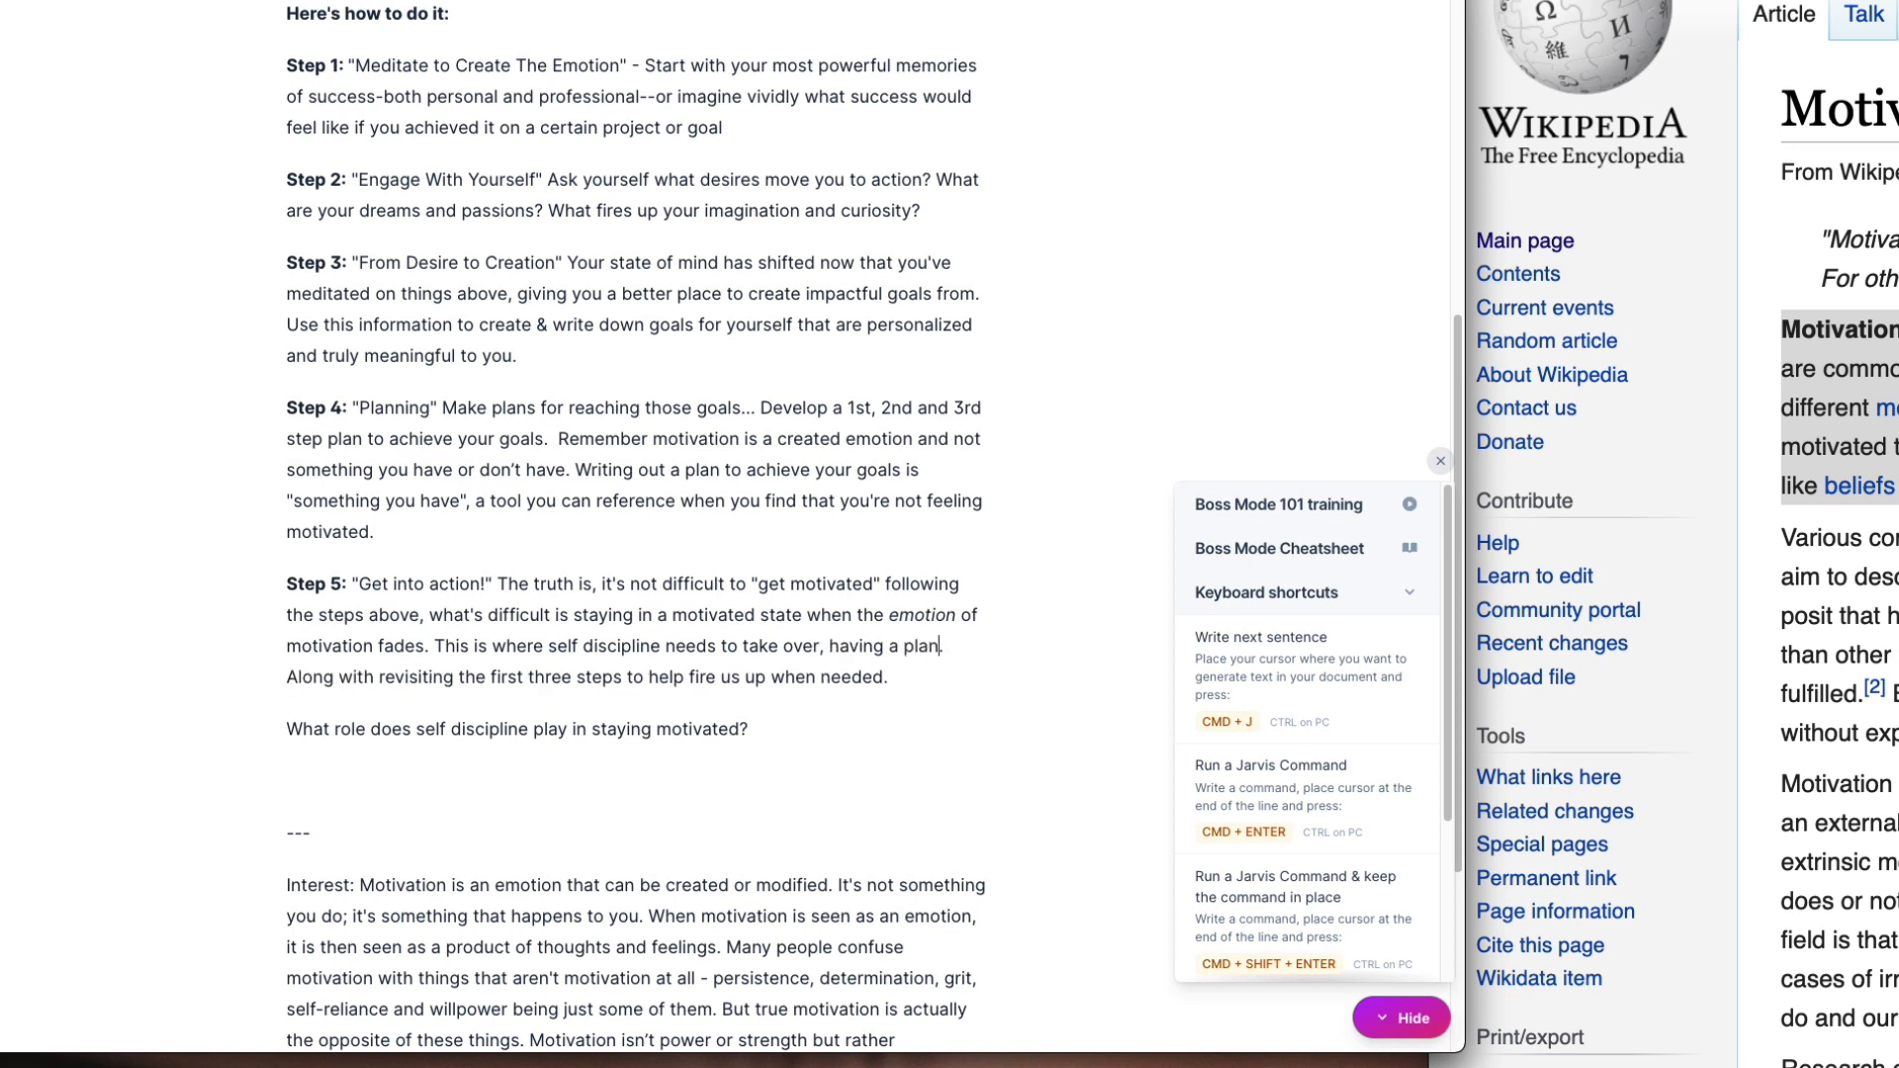
text(ick to with. Along with revisiting the first three steps to help fire us up when)
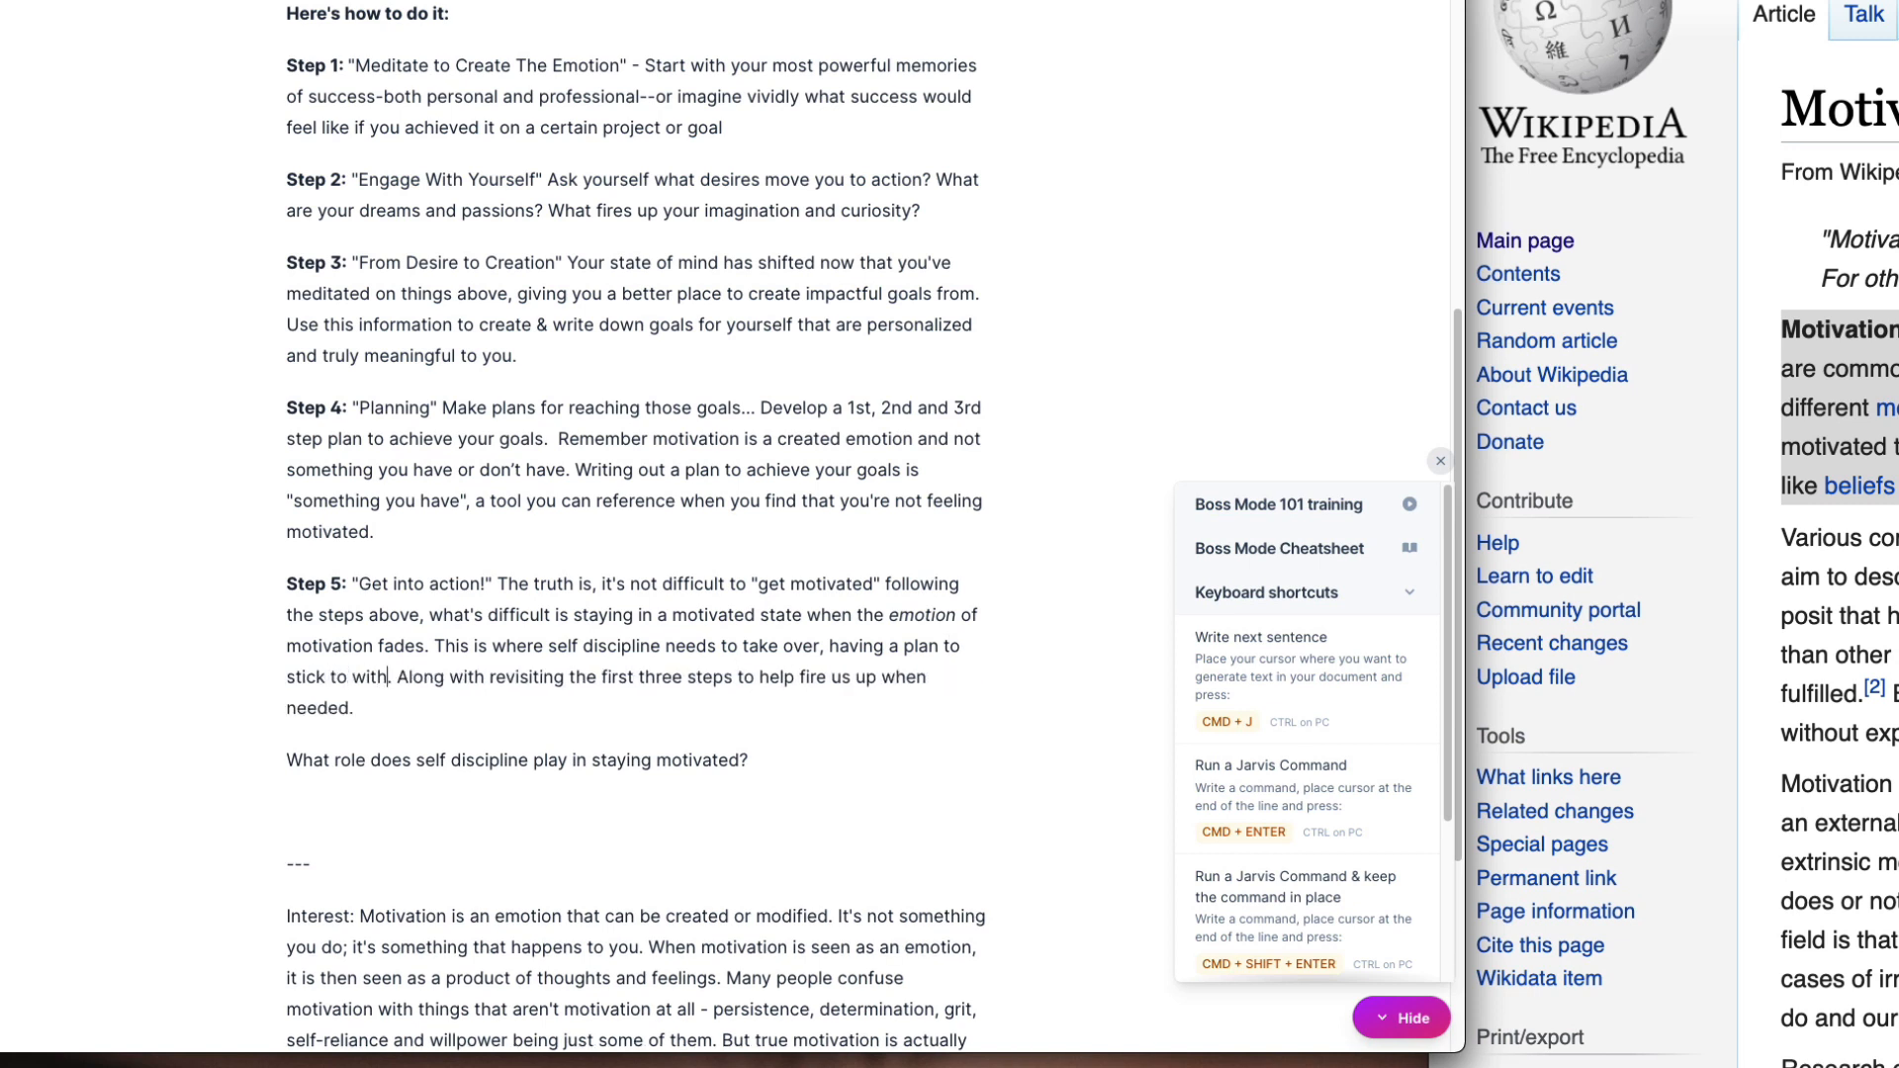
Step: Complete the plan sentence with "milestones to reach along the way will serve as healthy motivational rest stops to keep us going"
key(Left)
text(milestones)
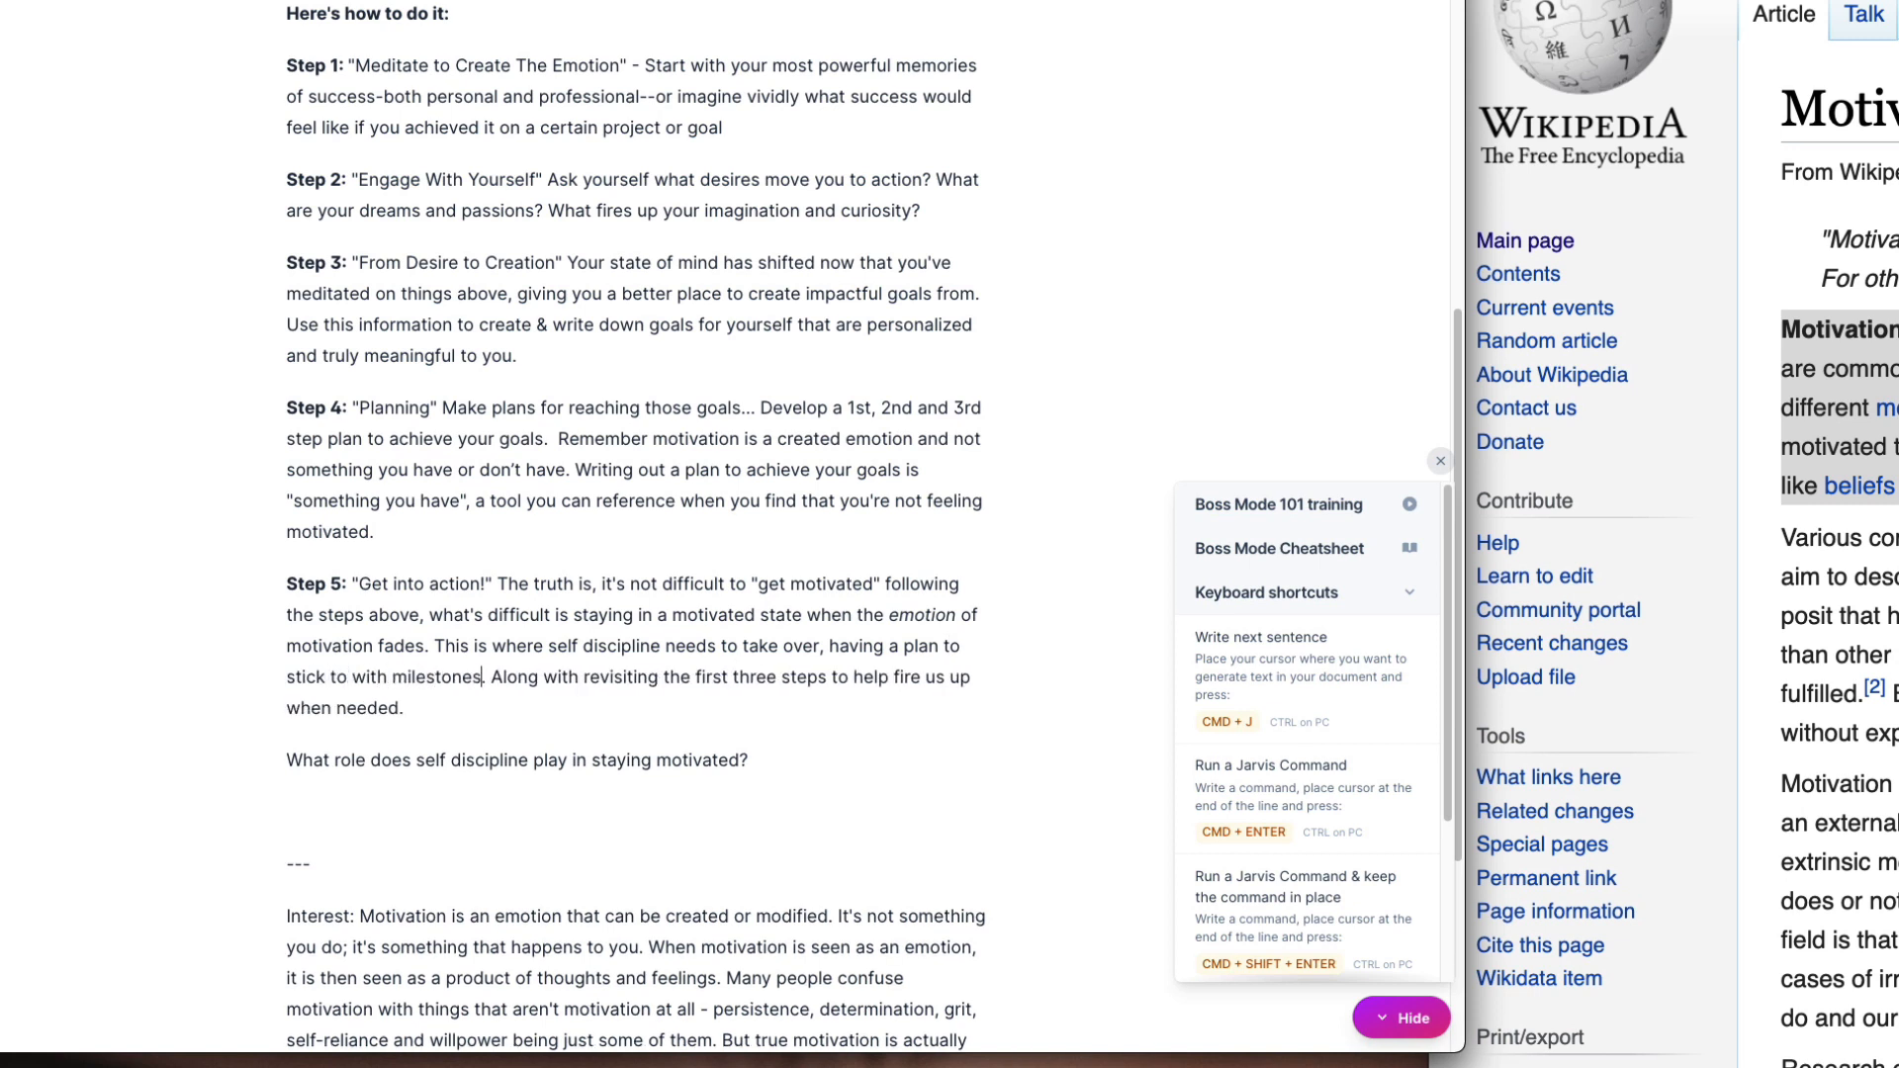
text( to reach along th)
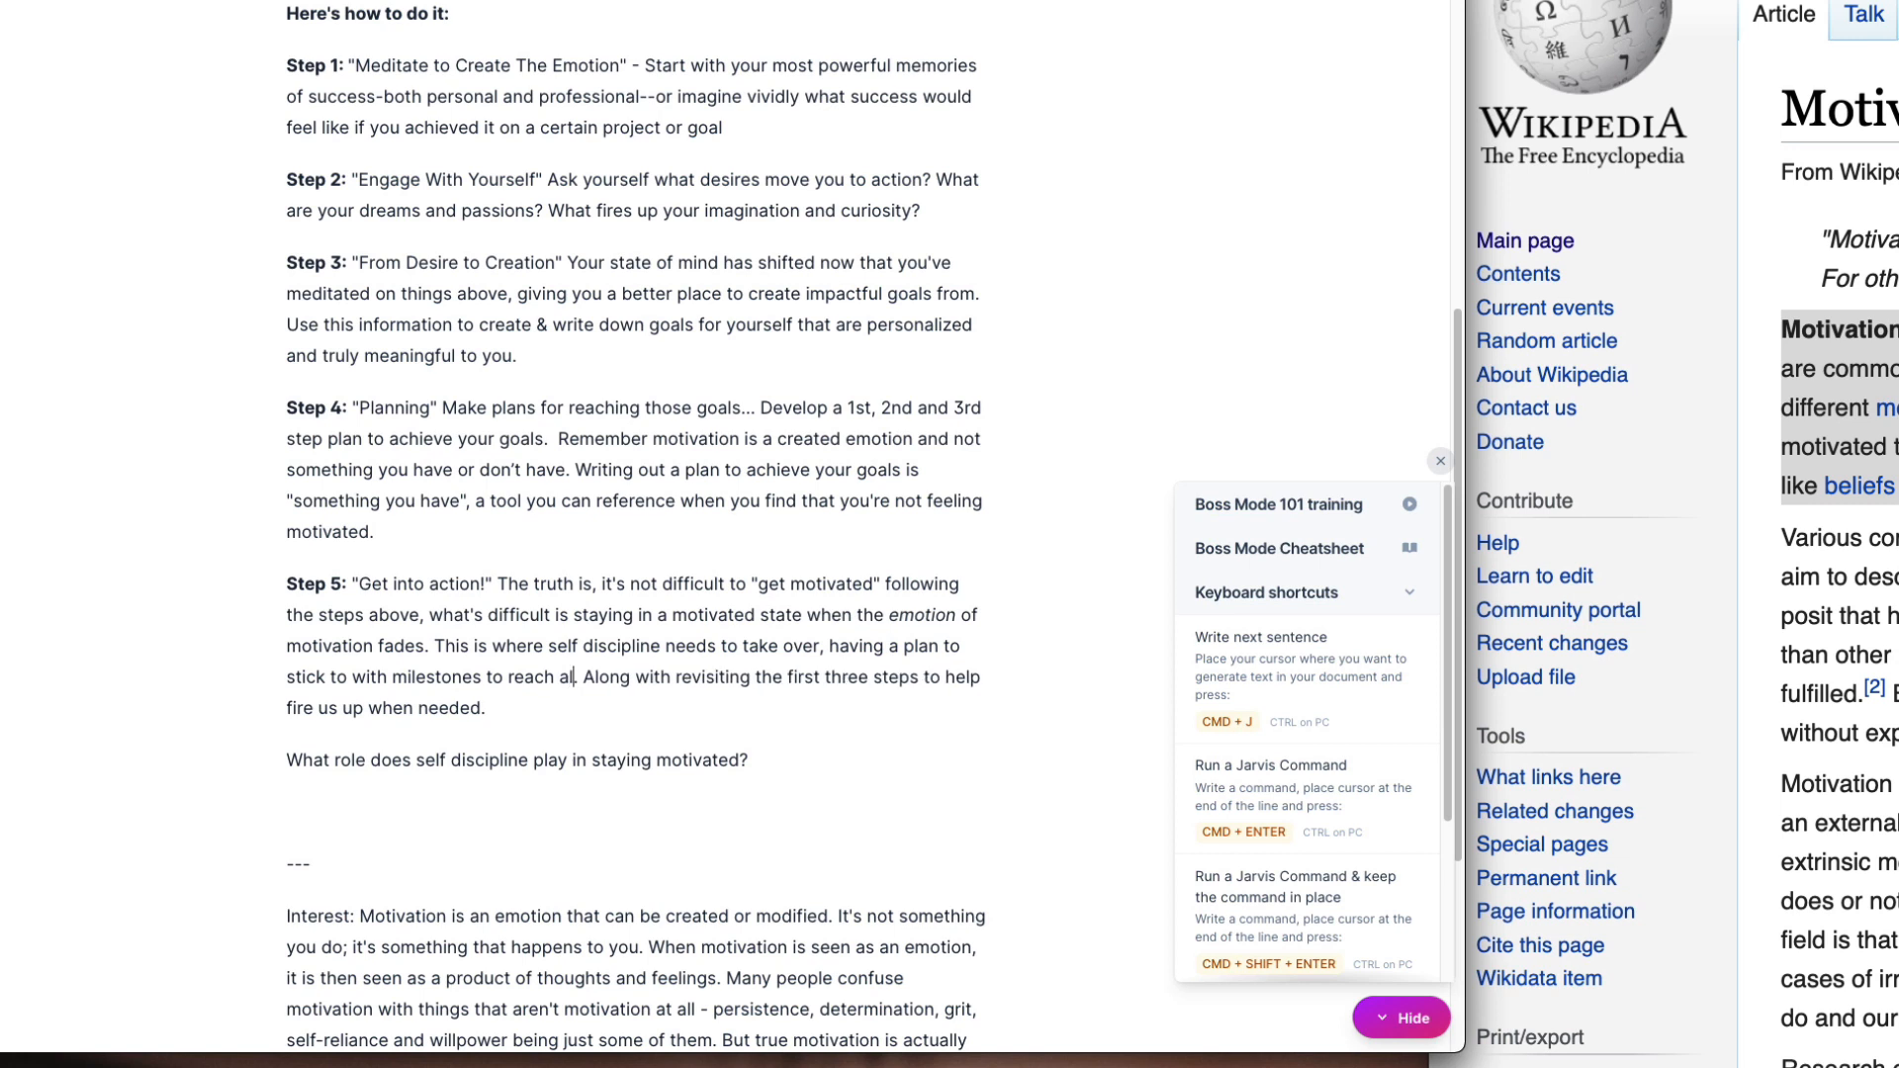
text(e way will )
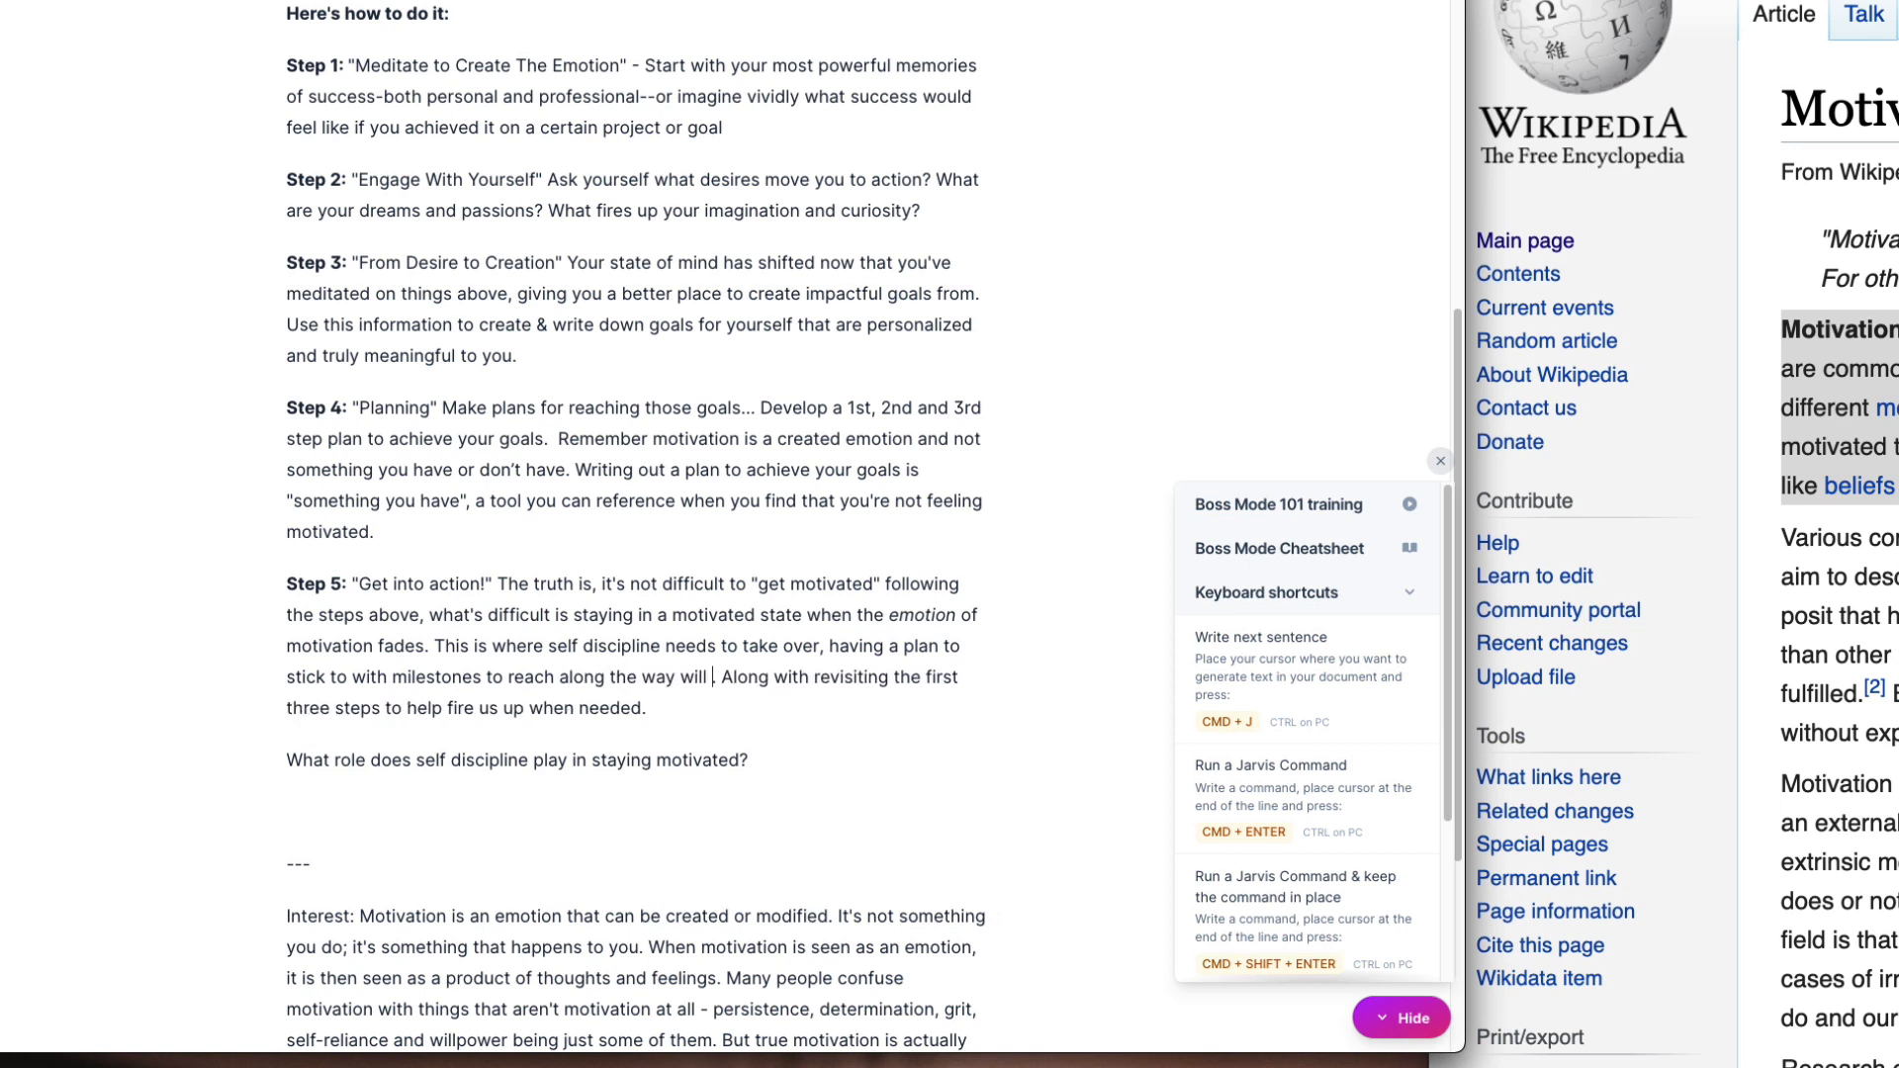
text(serve as hea)
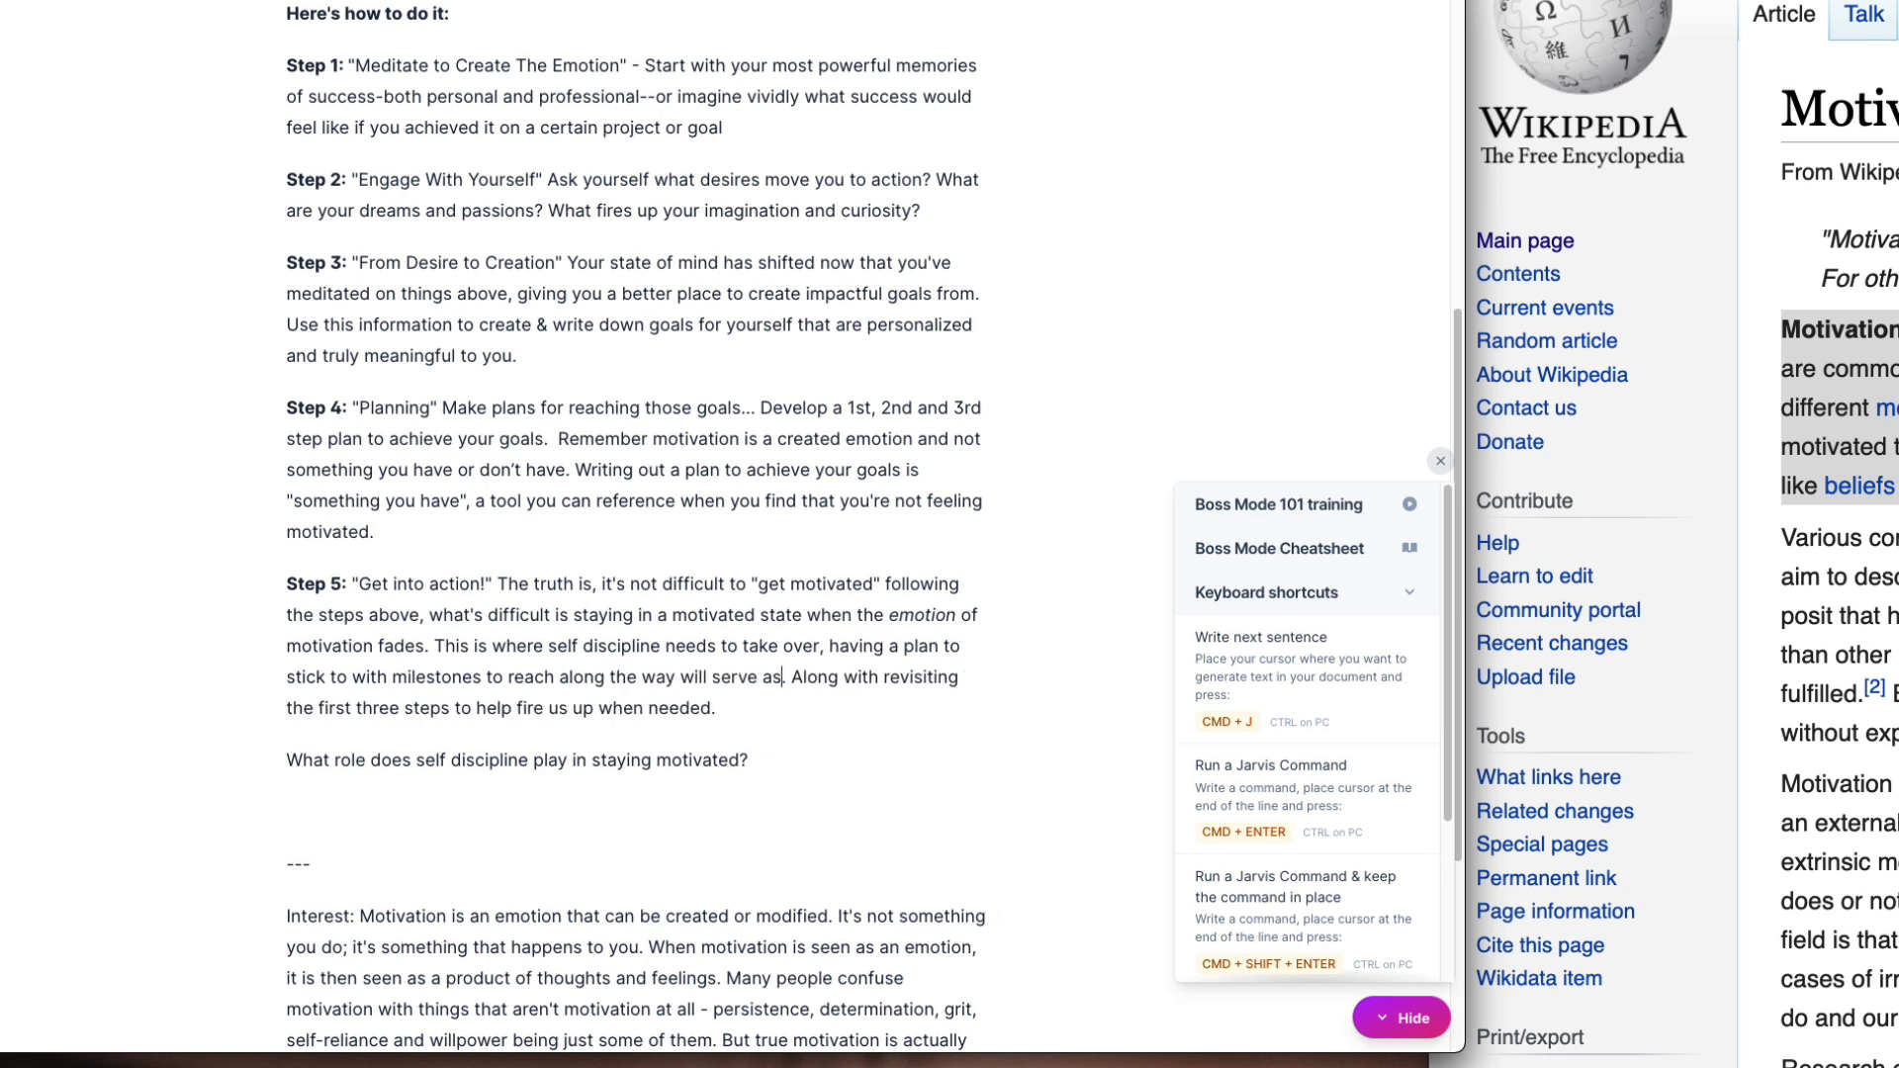
text(lthy re)
key(BackSpace)
key(BackSpace)
text(motivational rest stops to keep us going)
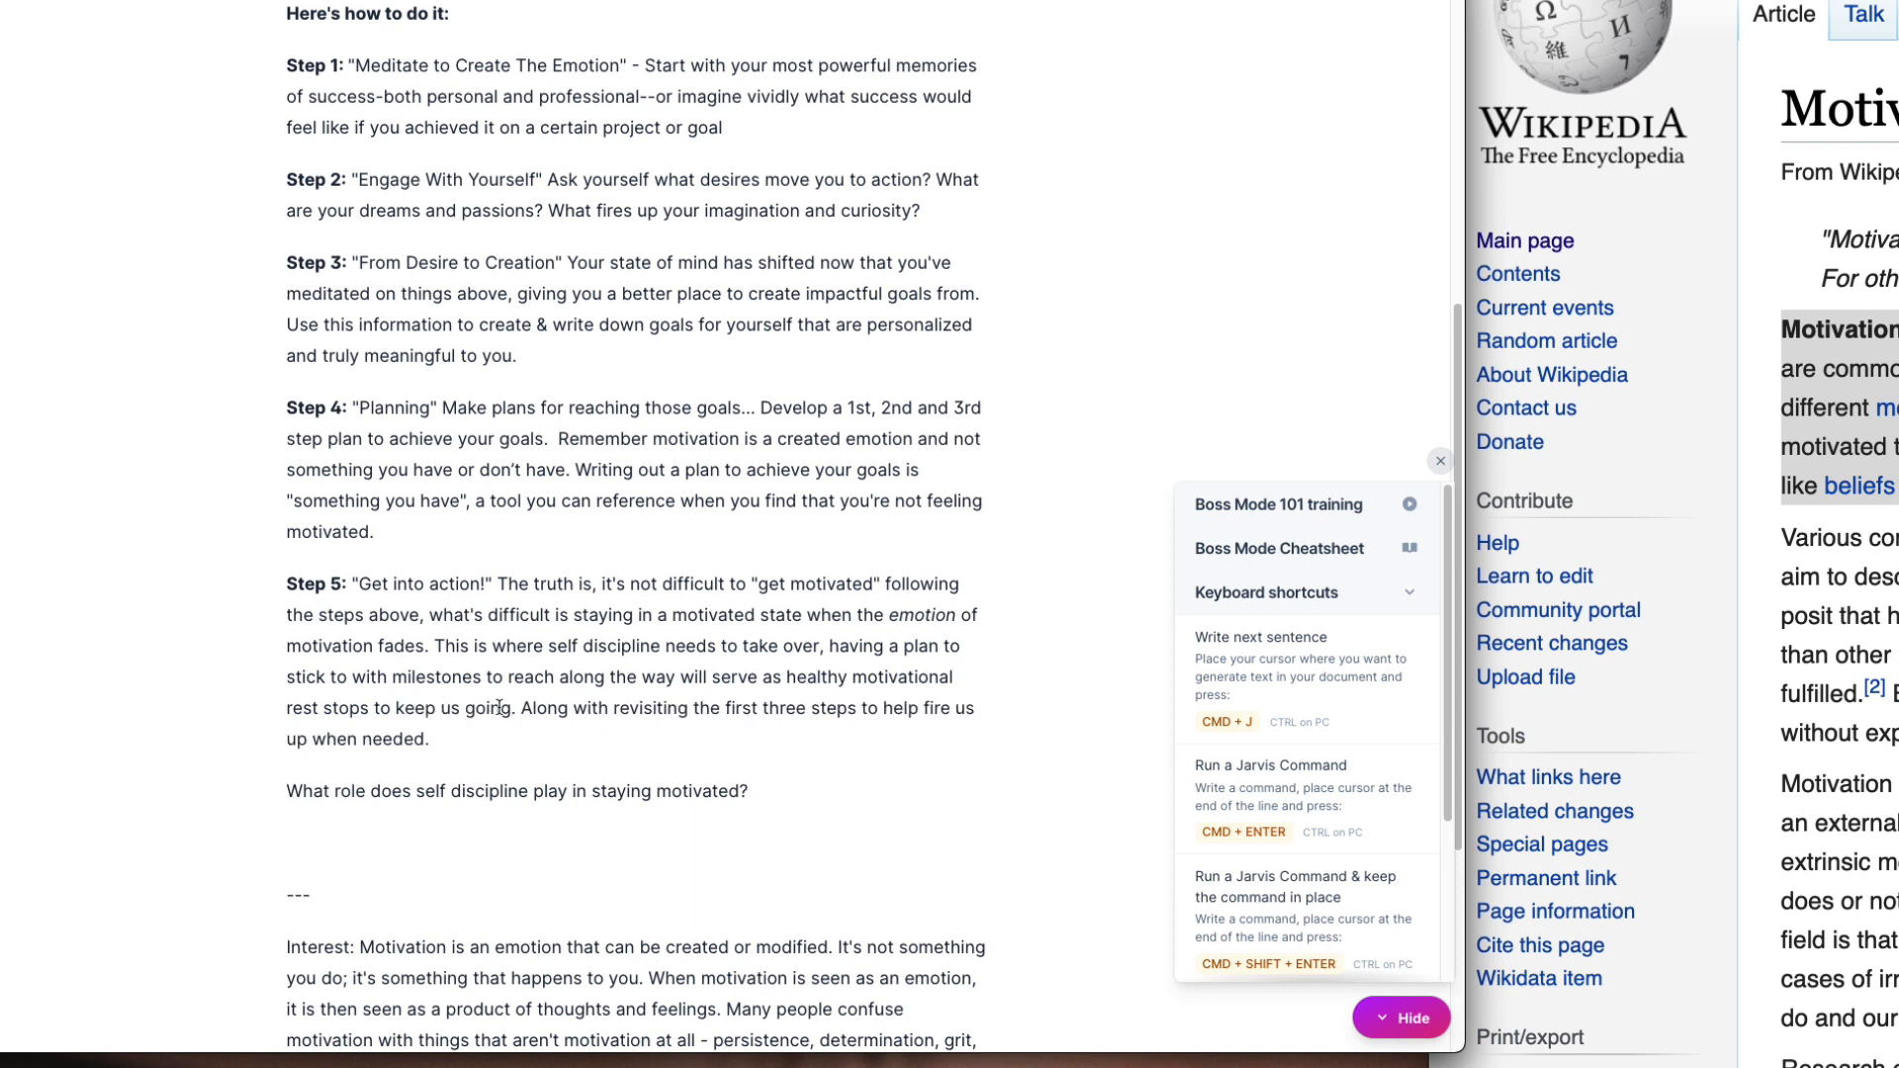
Step: Change "Along with" to "We can also" and end the sentence "as needed, or if we feel like we've strayed away from our initial goals & desires."
drag(520, 708, 619, 700)
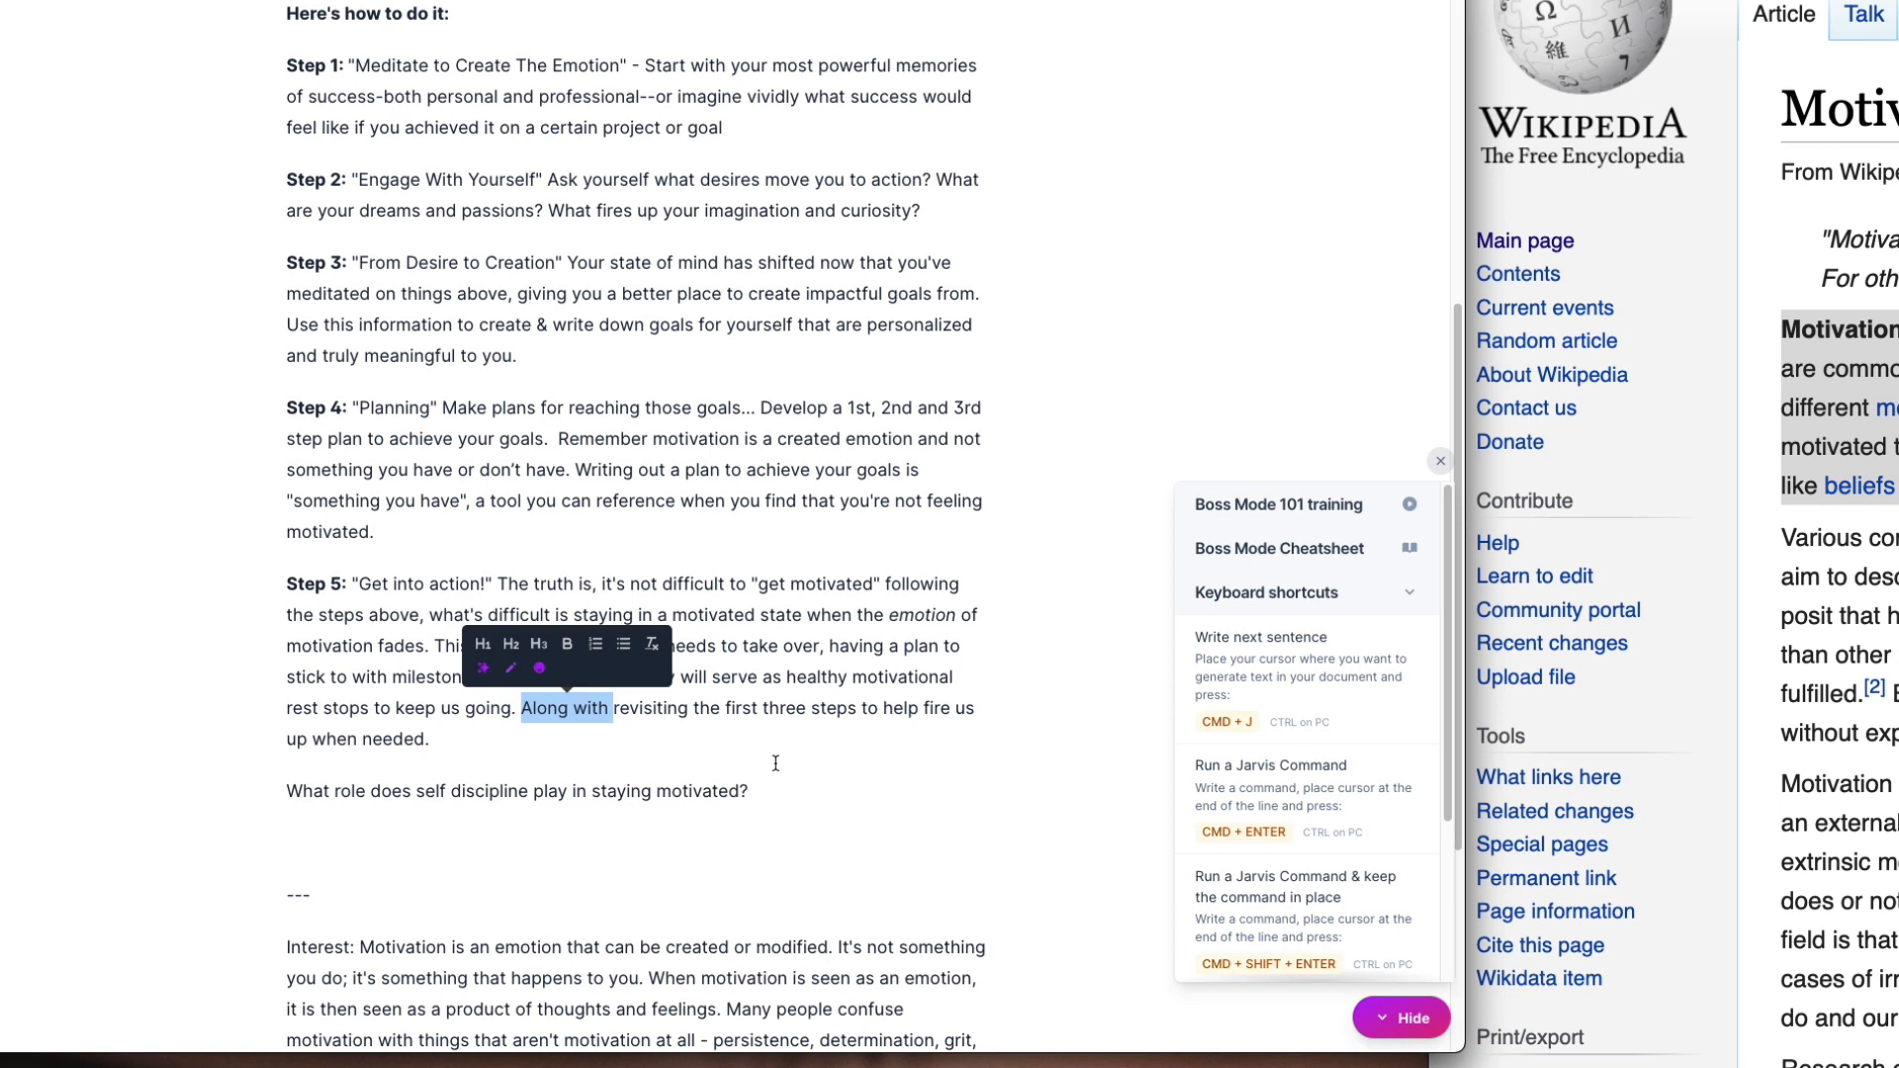
text(We can also)
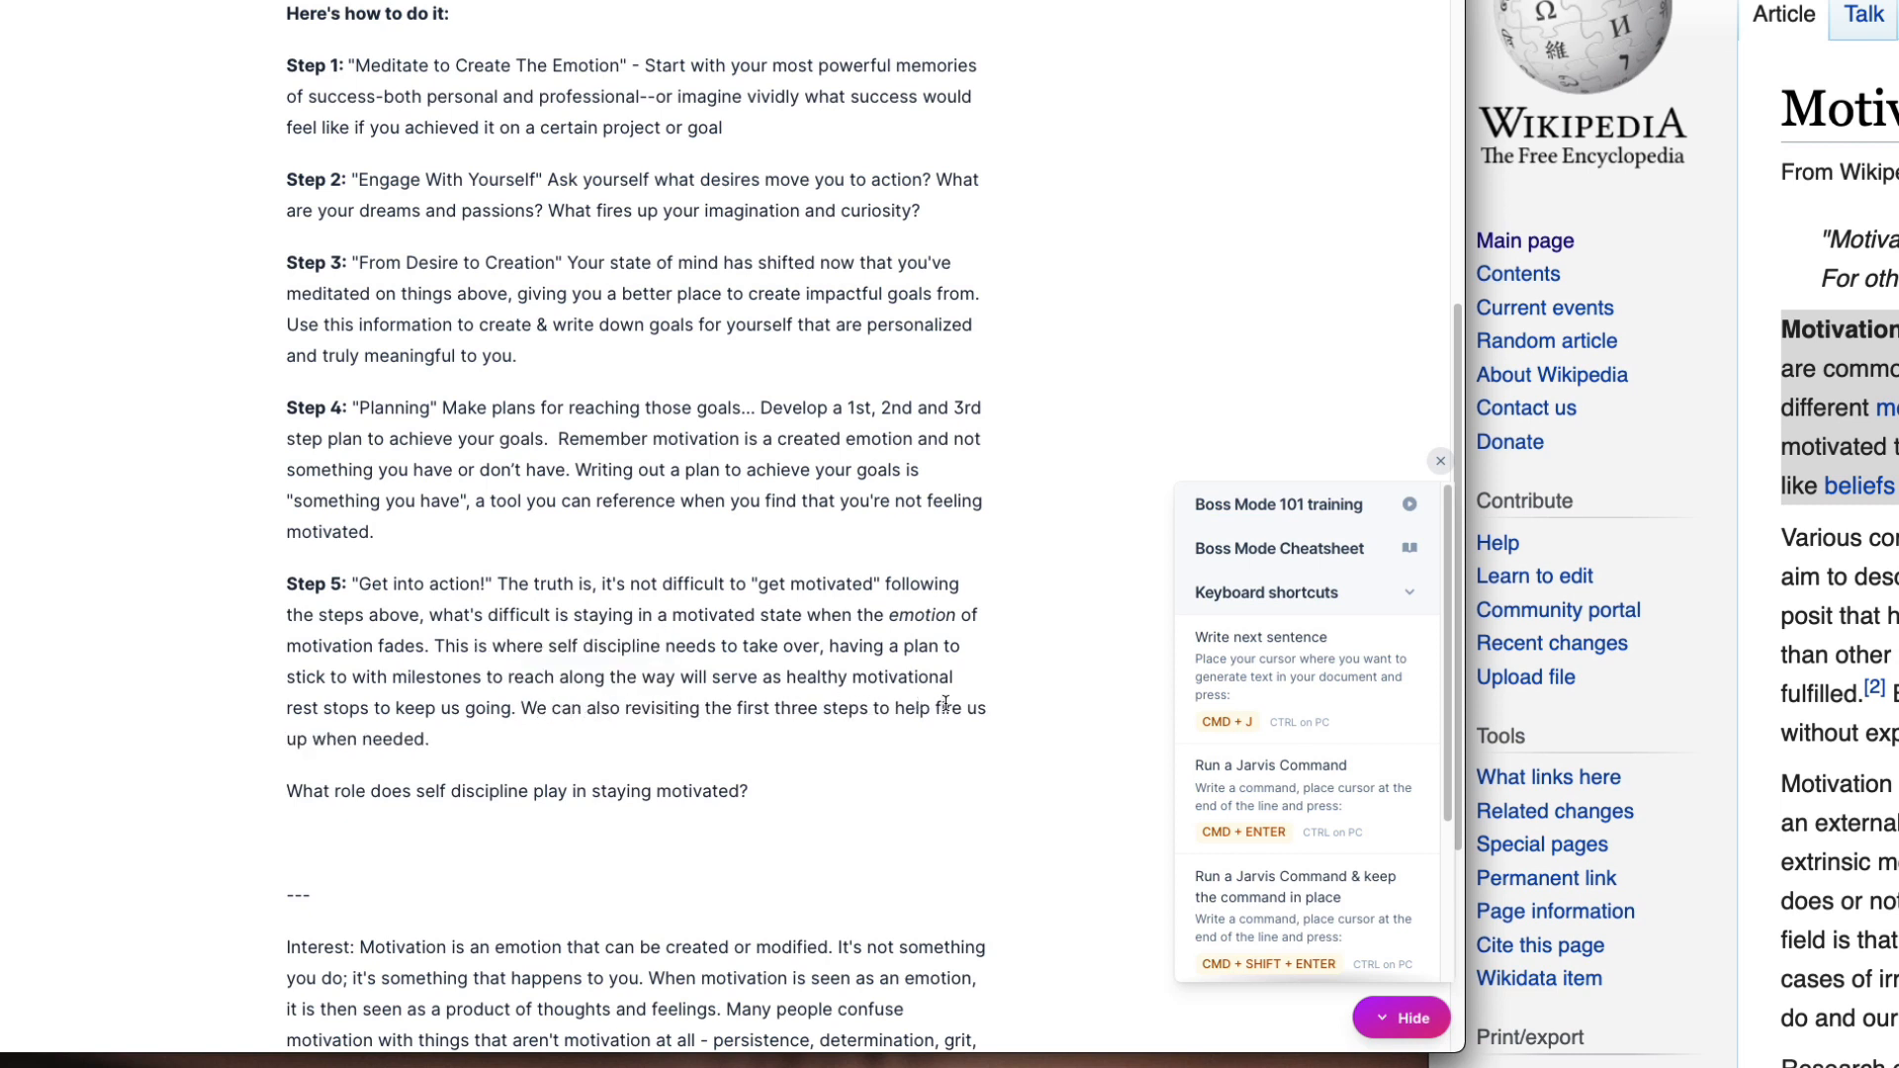
drag(446, 740, 313, 740)
key(BackSpace)
text(as needed, or if )
text(we feel like w)
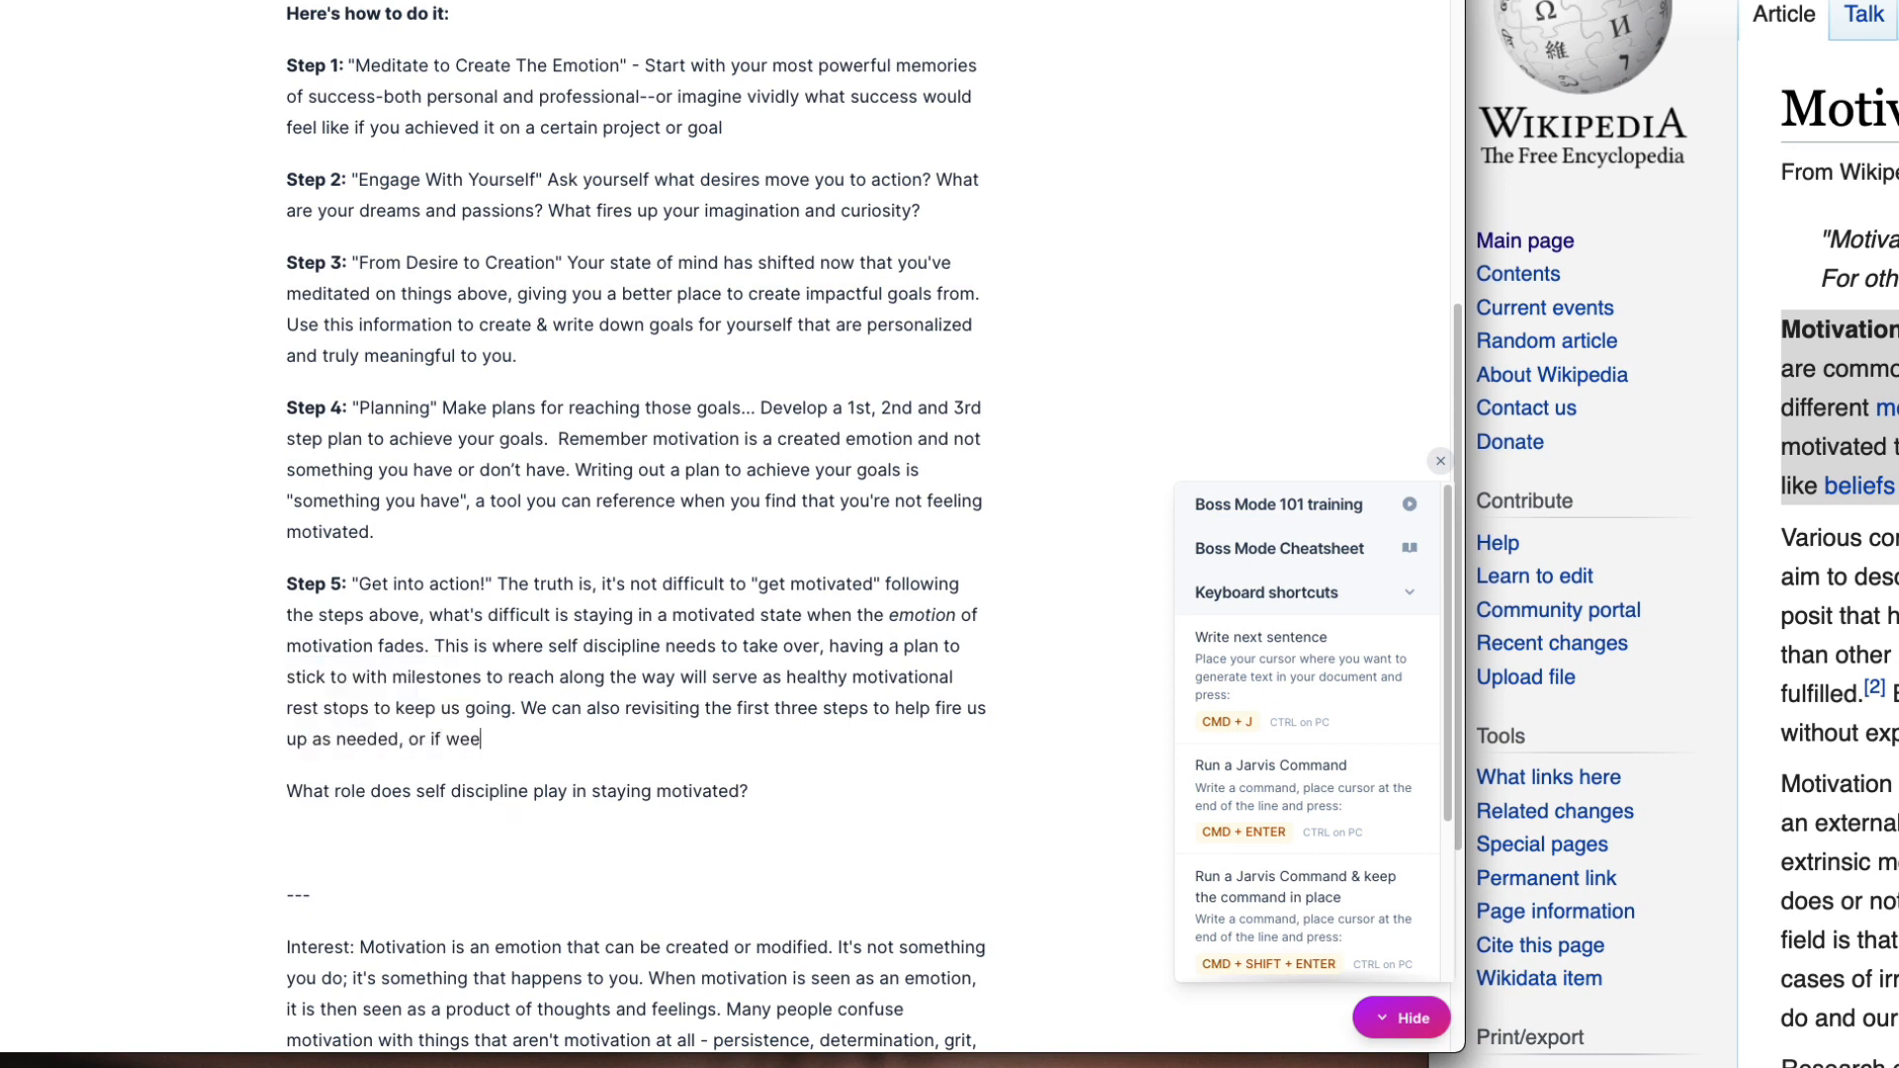
text(e've strayed away from )
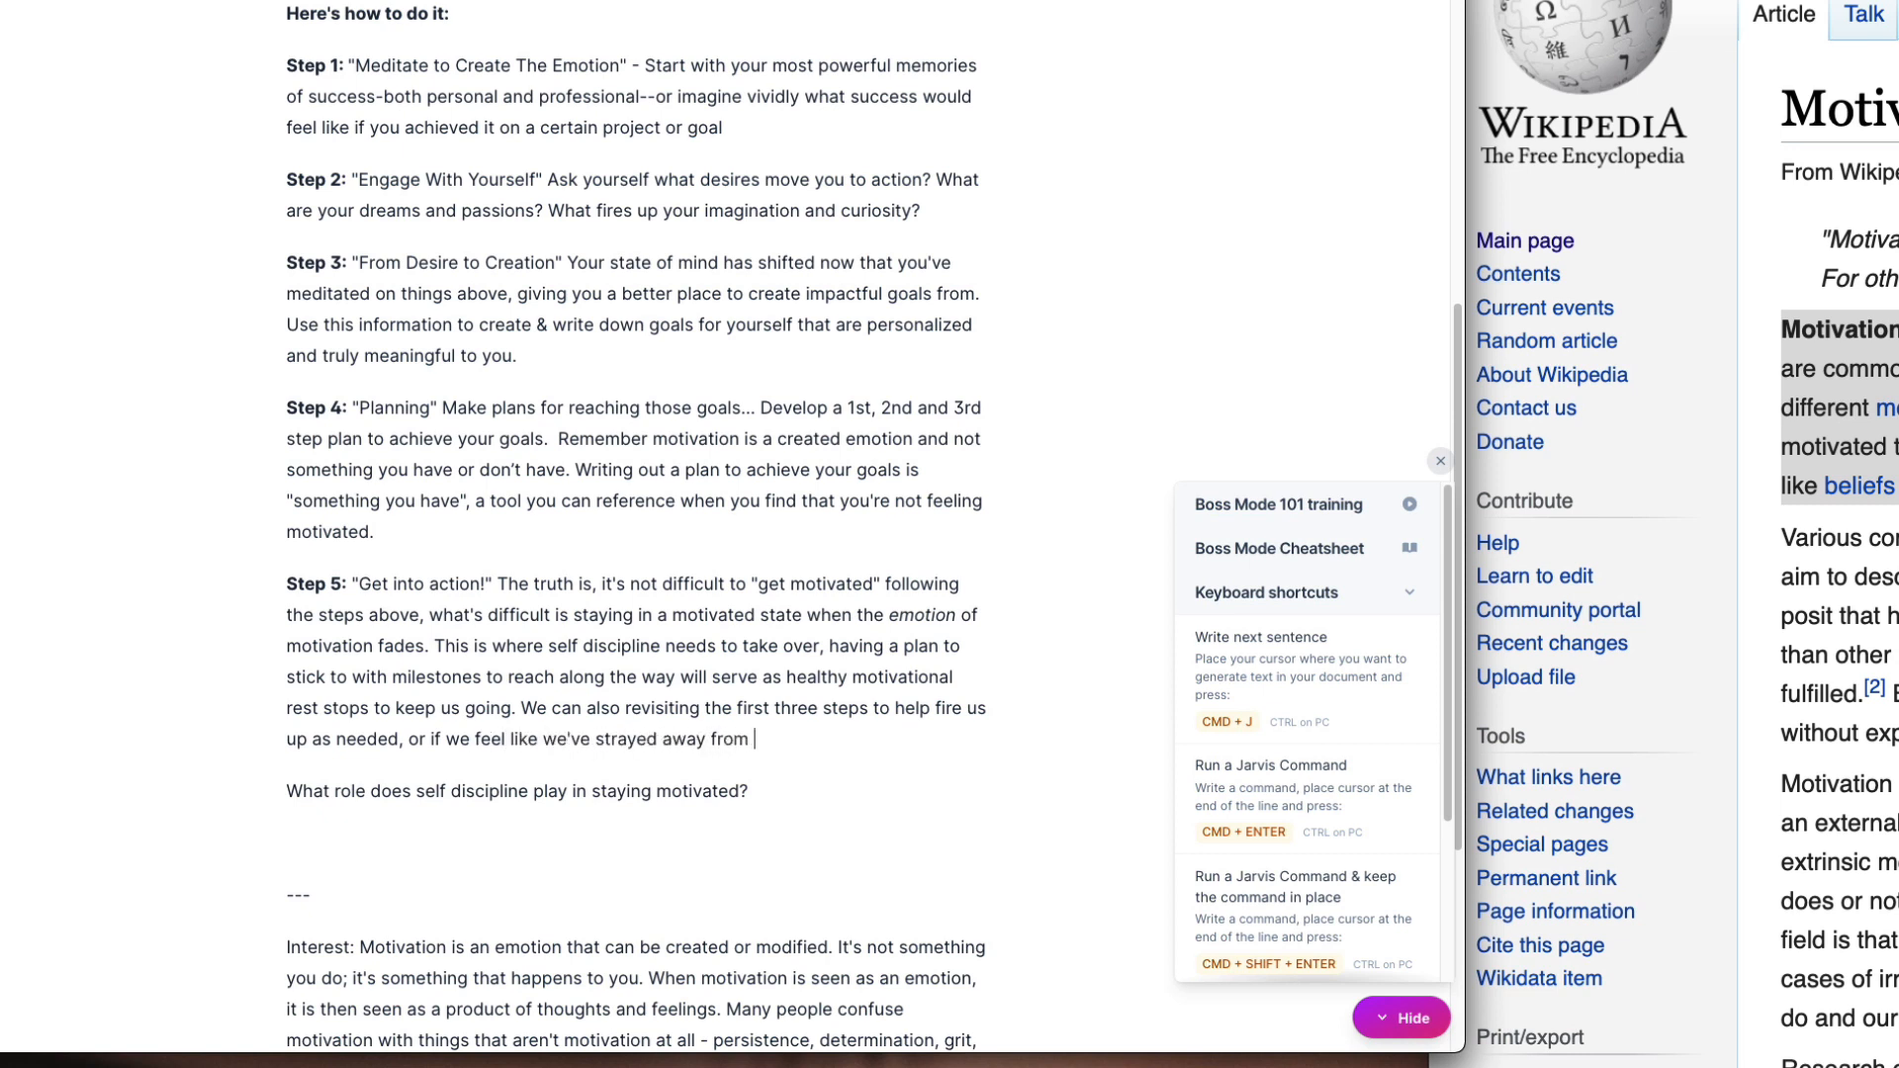
text(our initial goals & desires.)
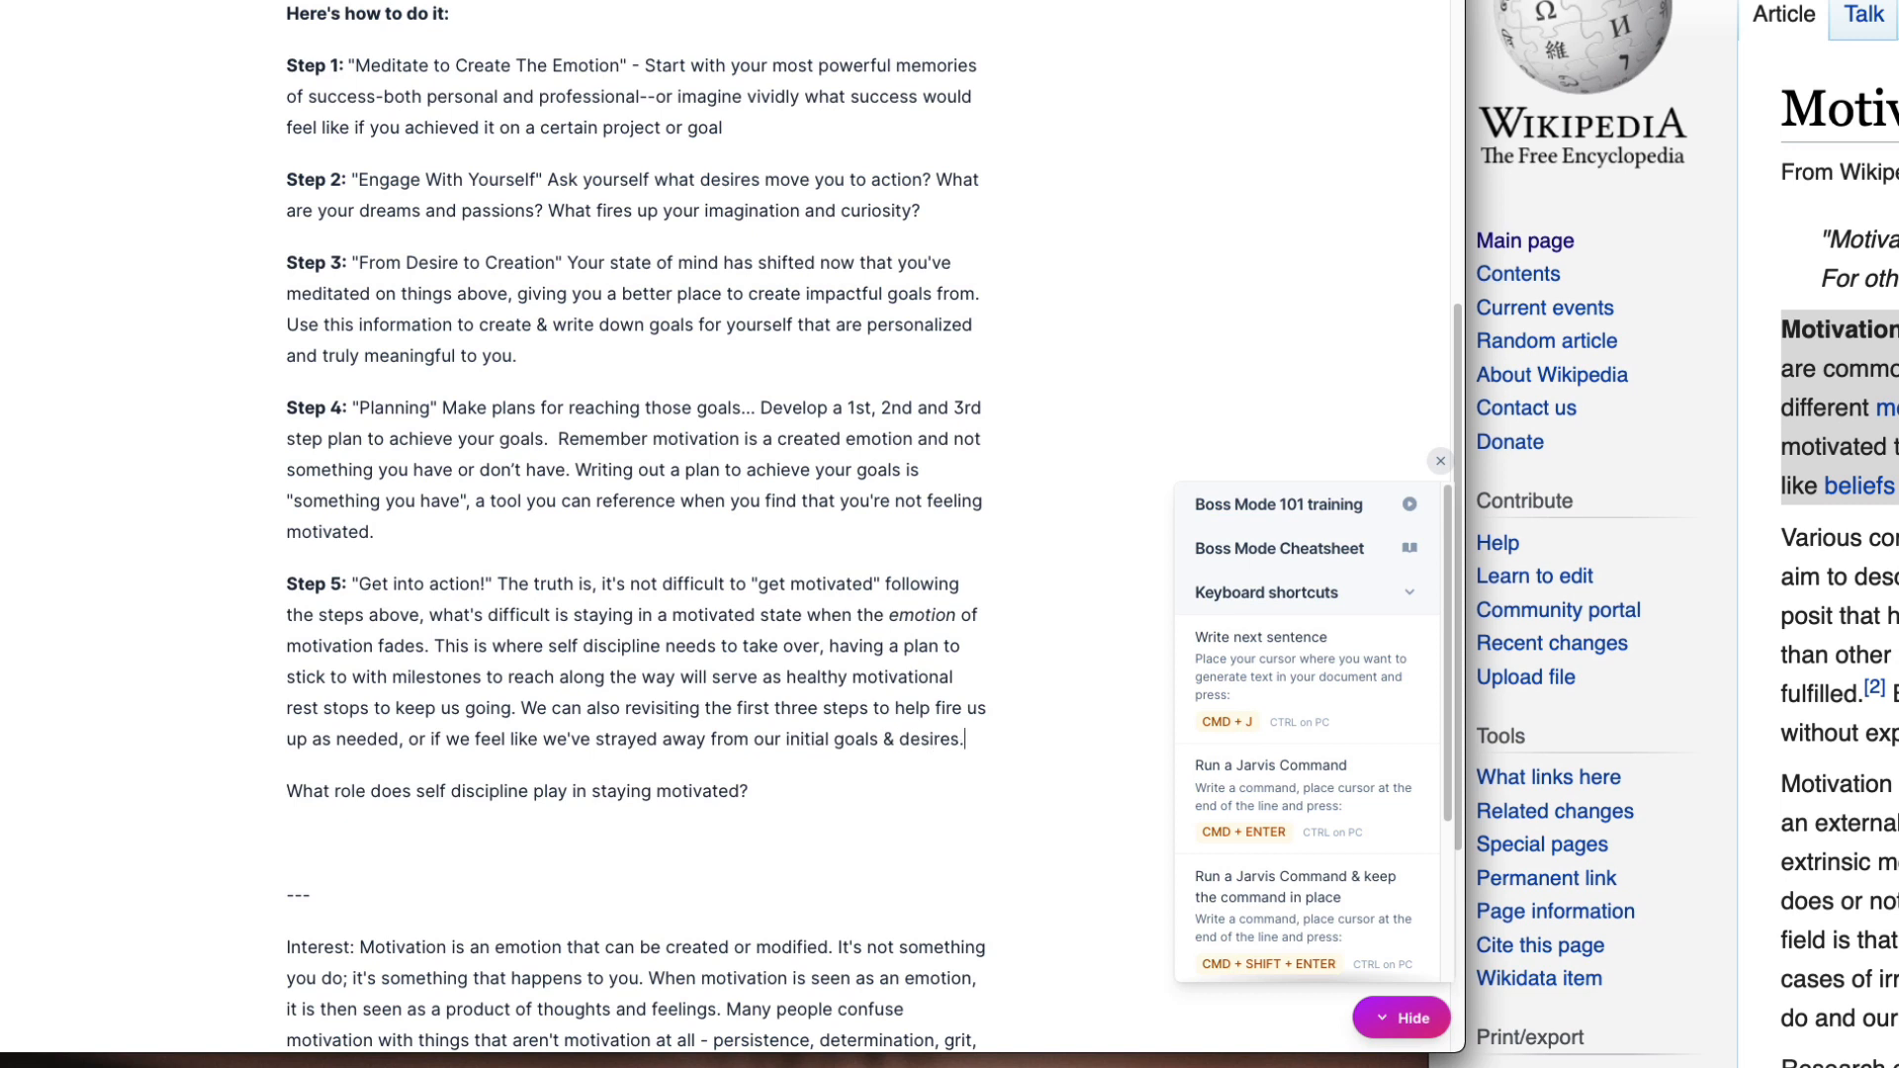
Step: Close the Step 5 text with the sentence "It's ok to change your path as you learn more about the direction you're heading."
text( It's ok to ch)
text(ange your path)
text( if)
key(BackSpace)
key(BackSpace)
text(as )
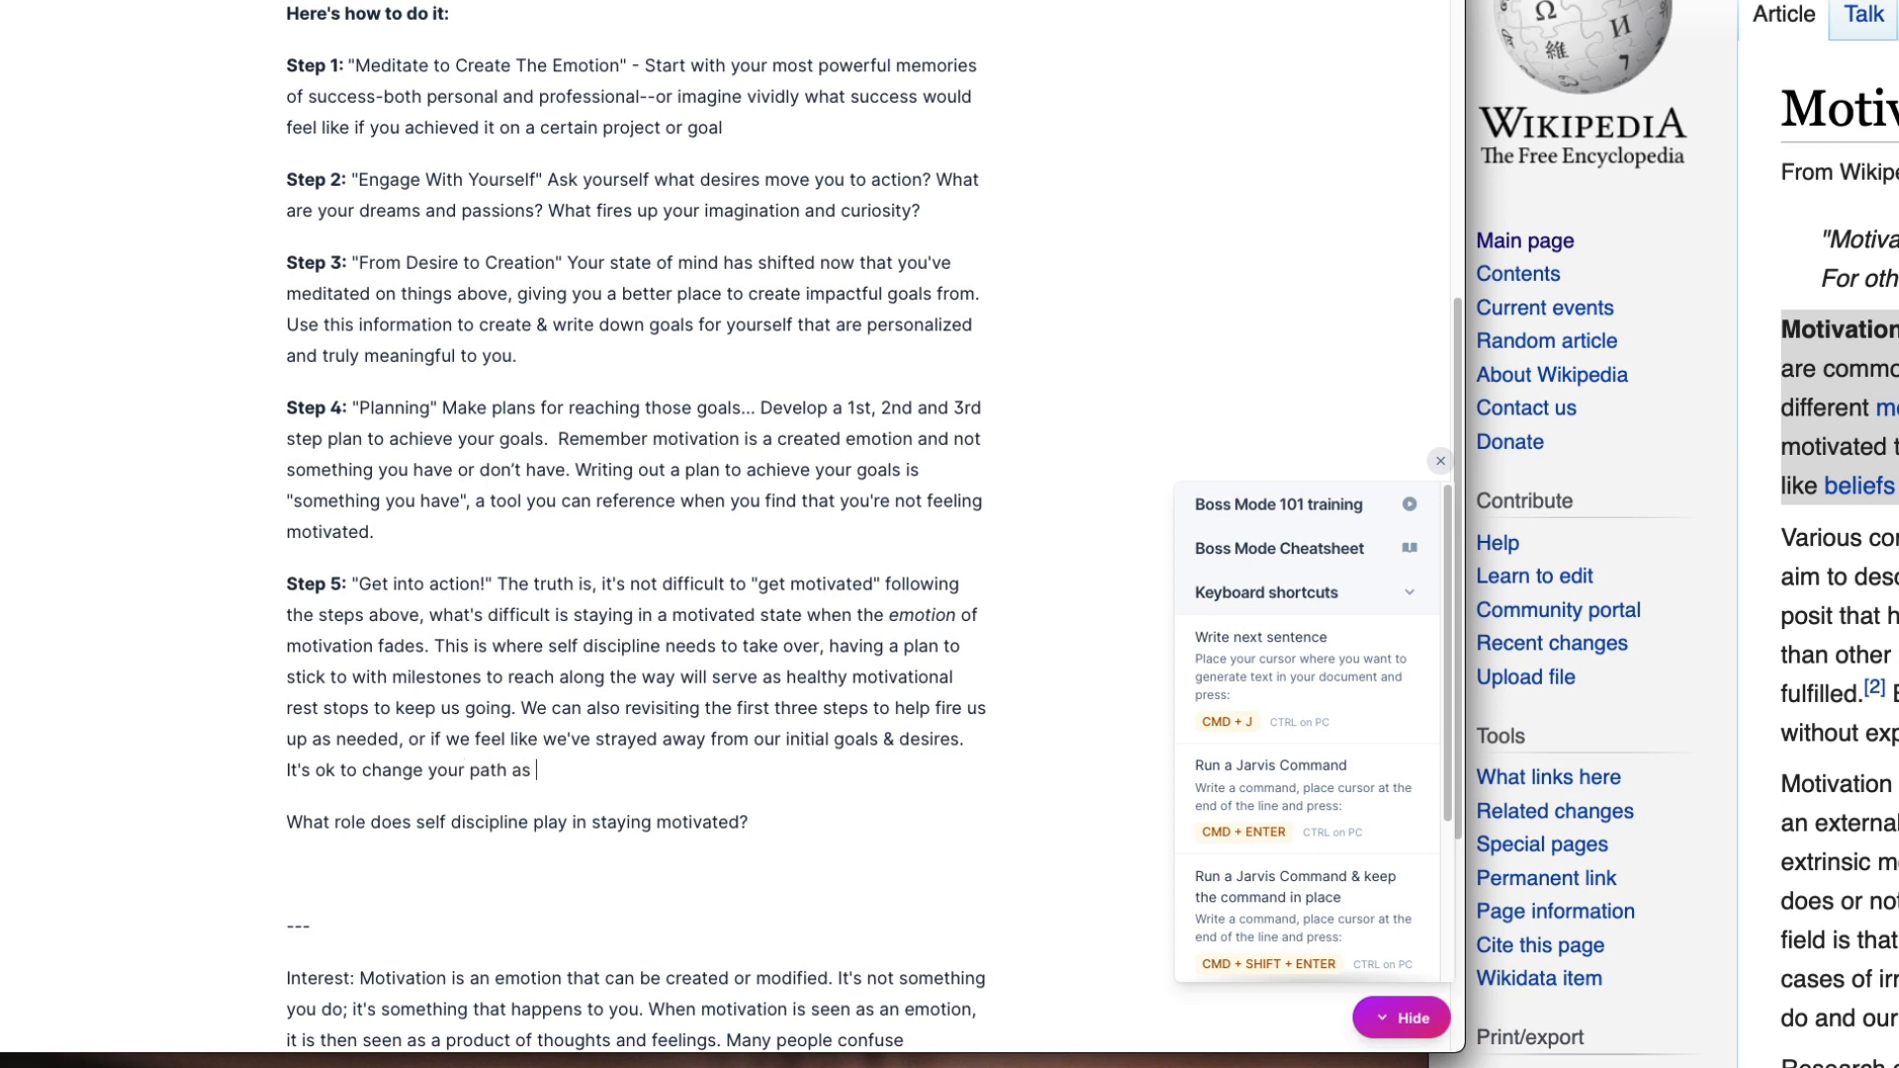
text(you learn more about the dire)
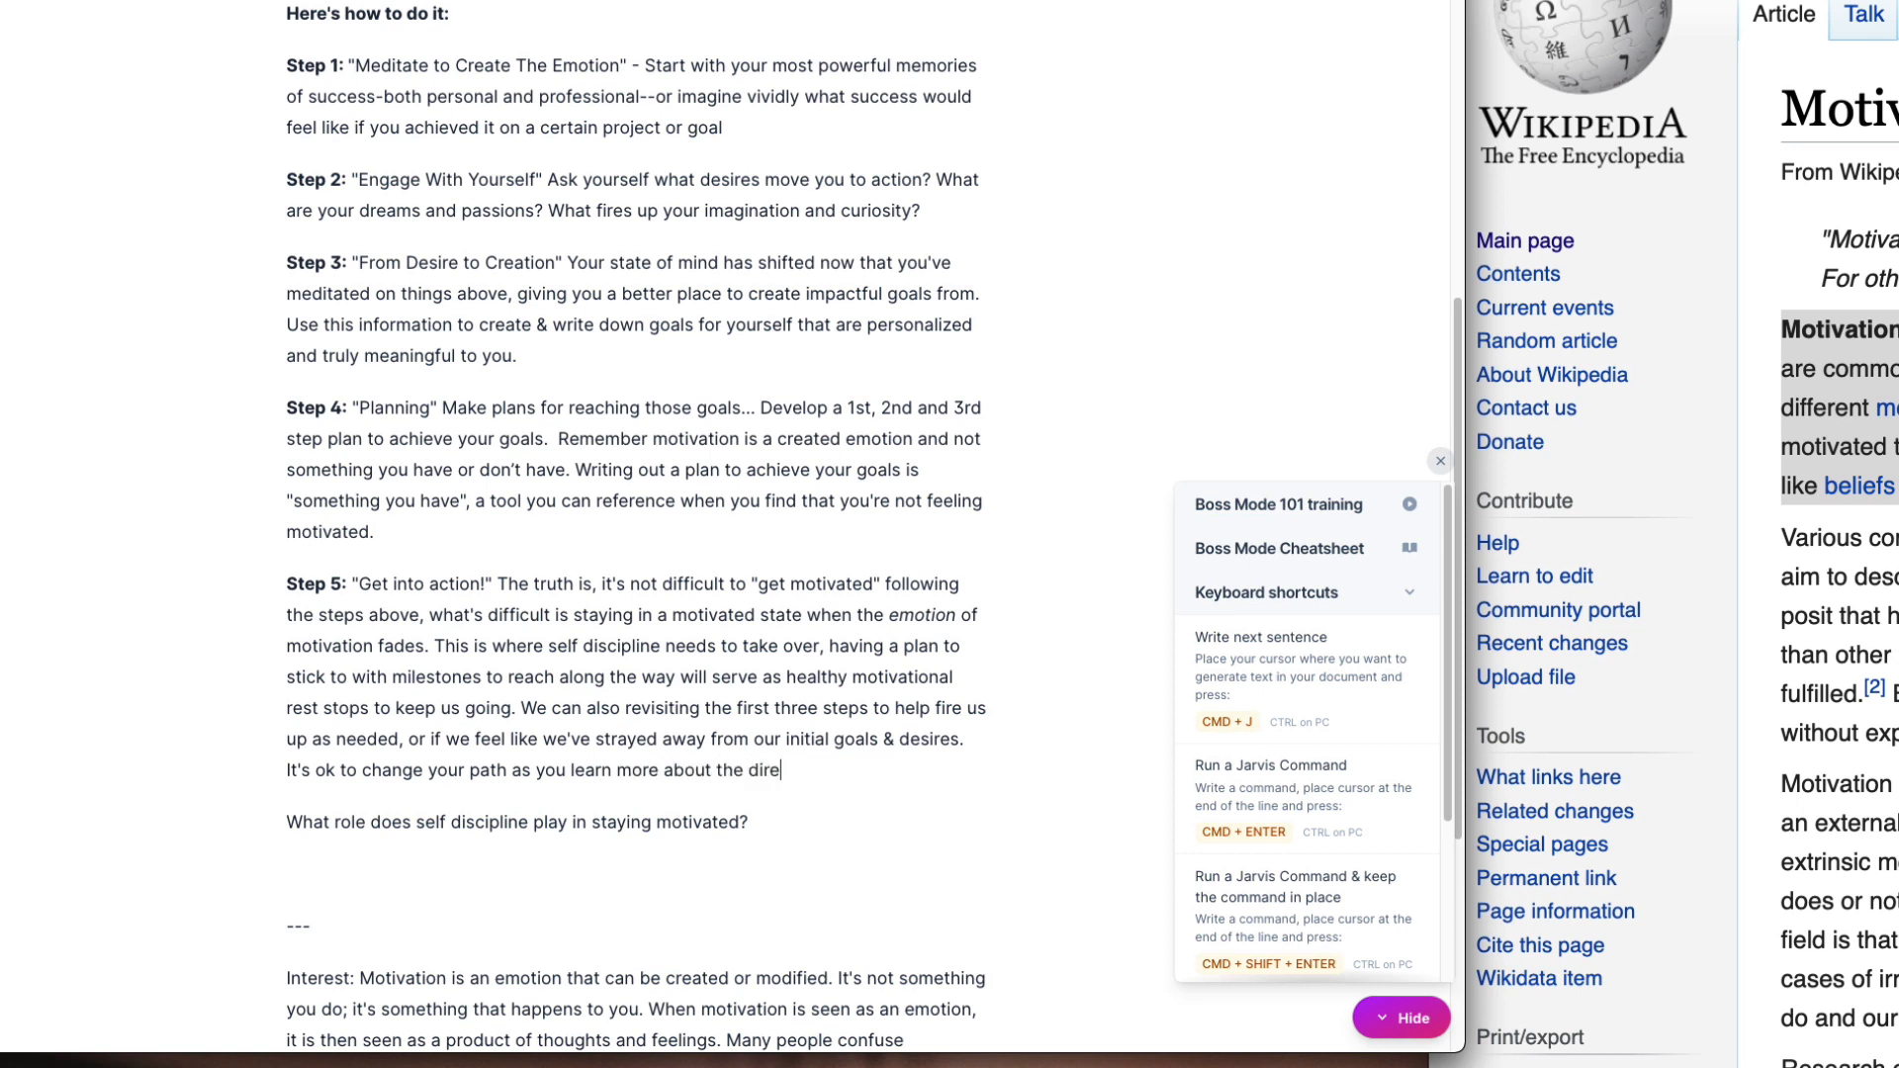
text(ction you're heading.)
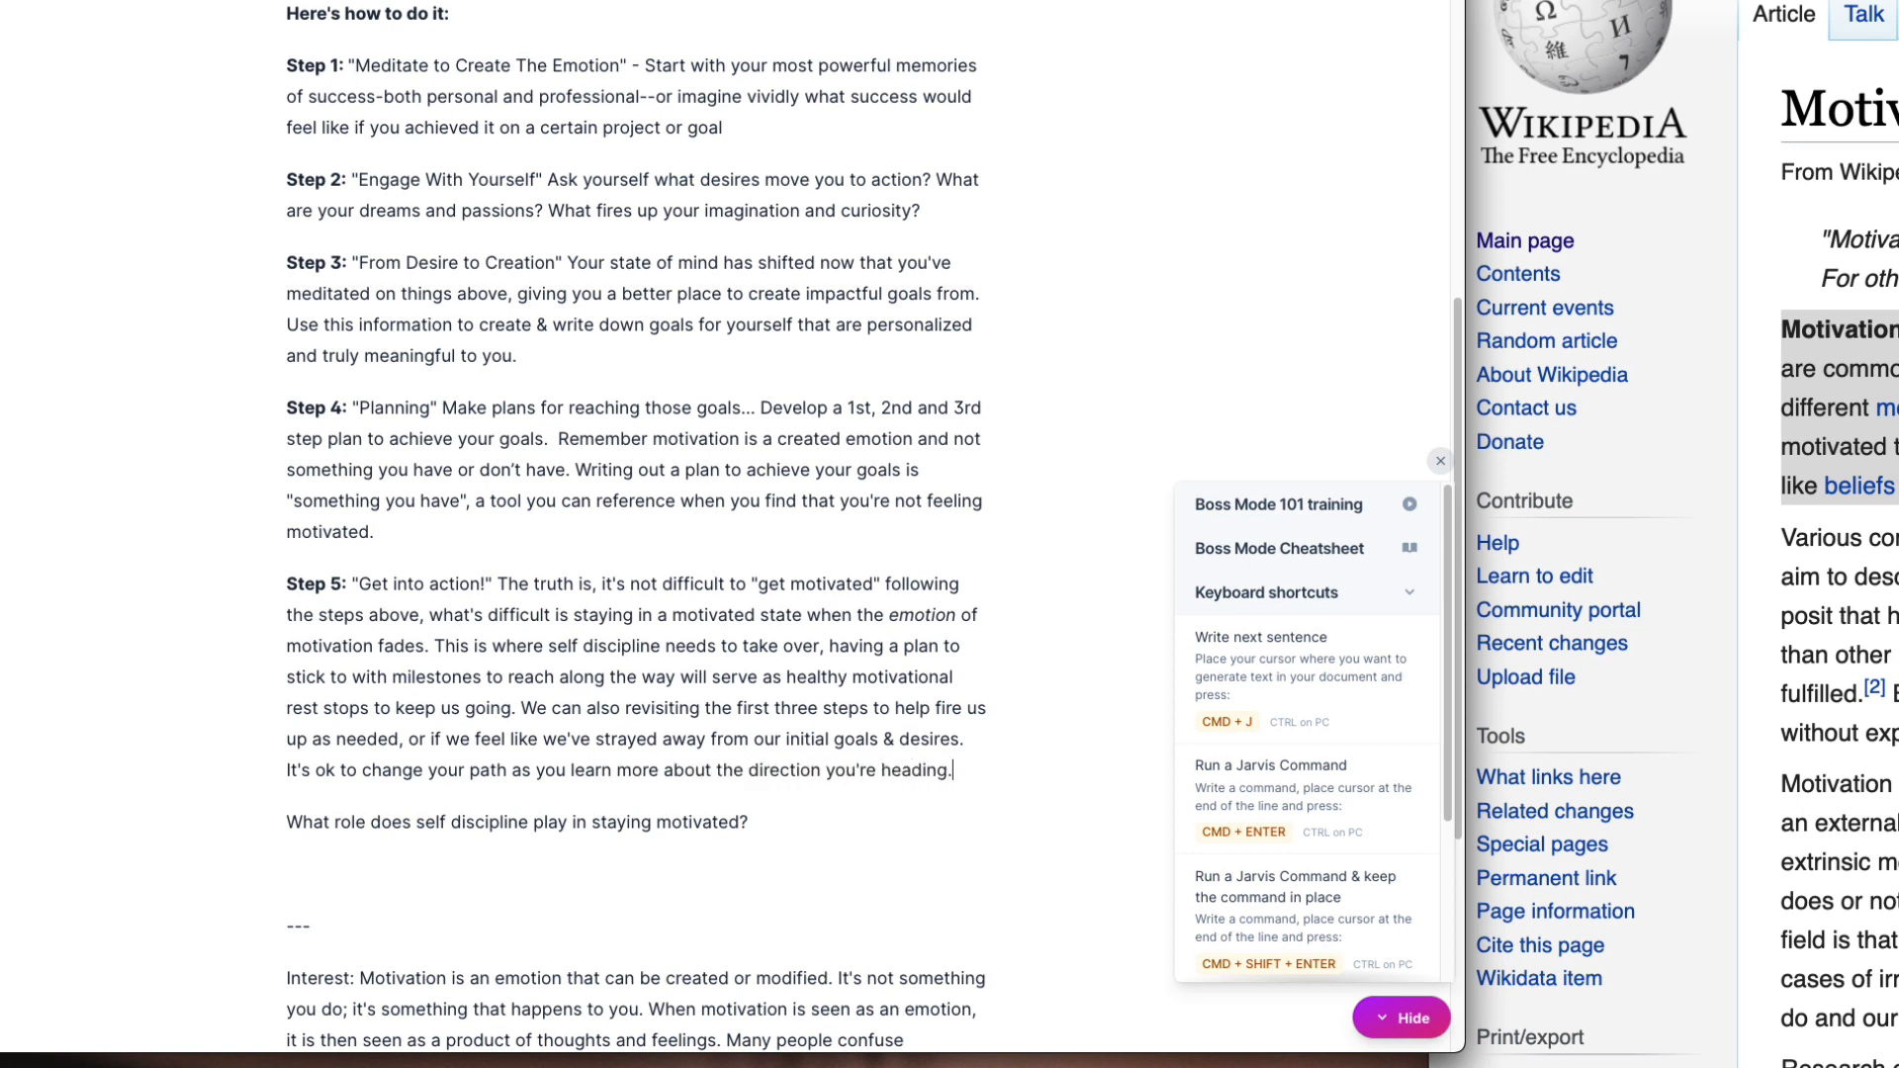
scroll(281, 817, down, 3)
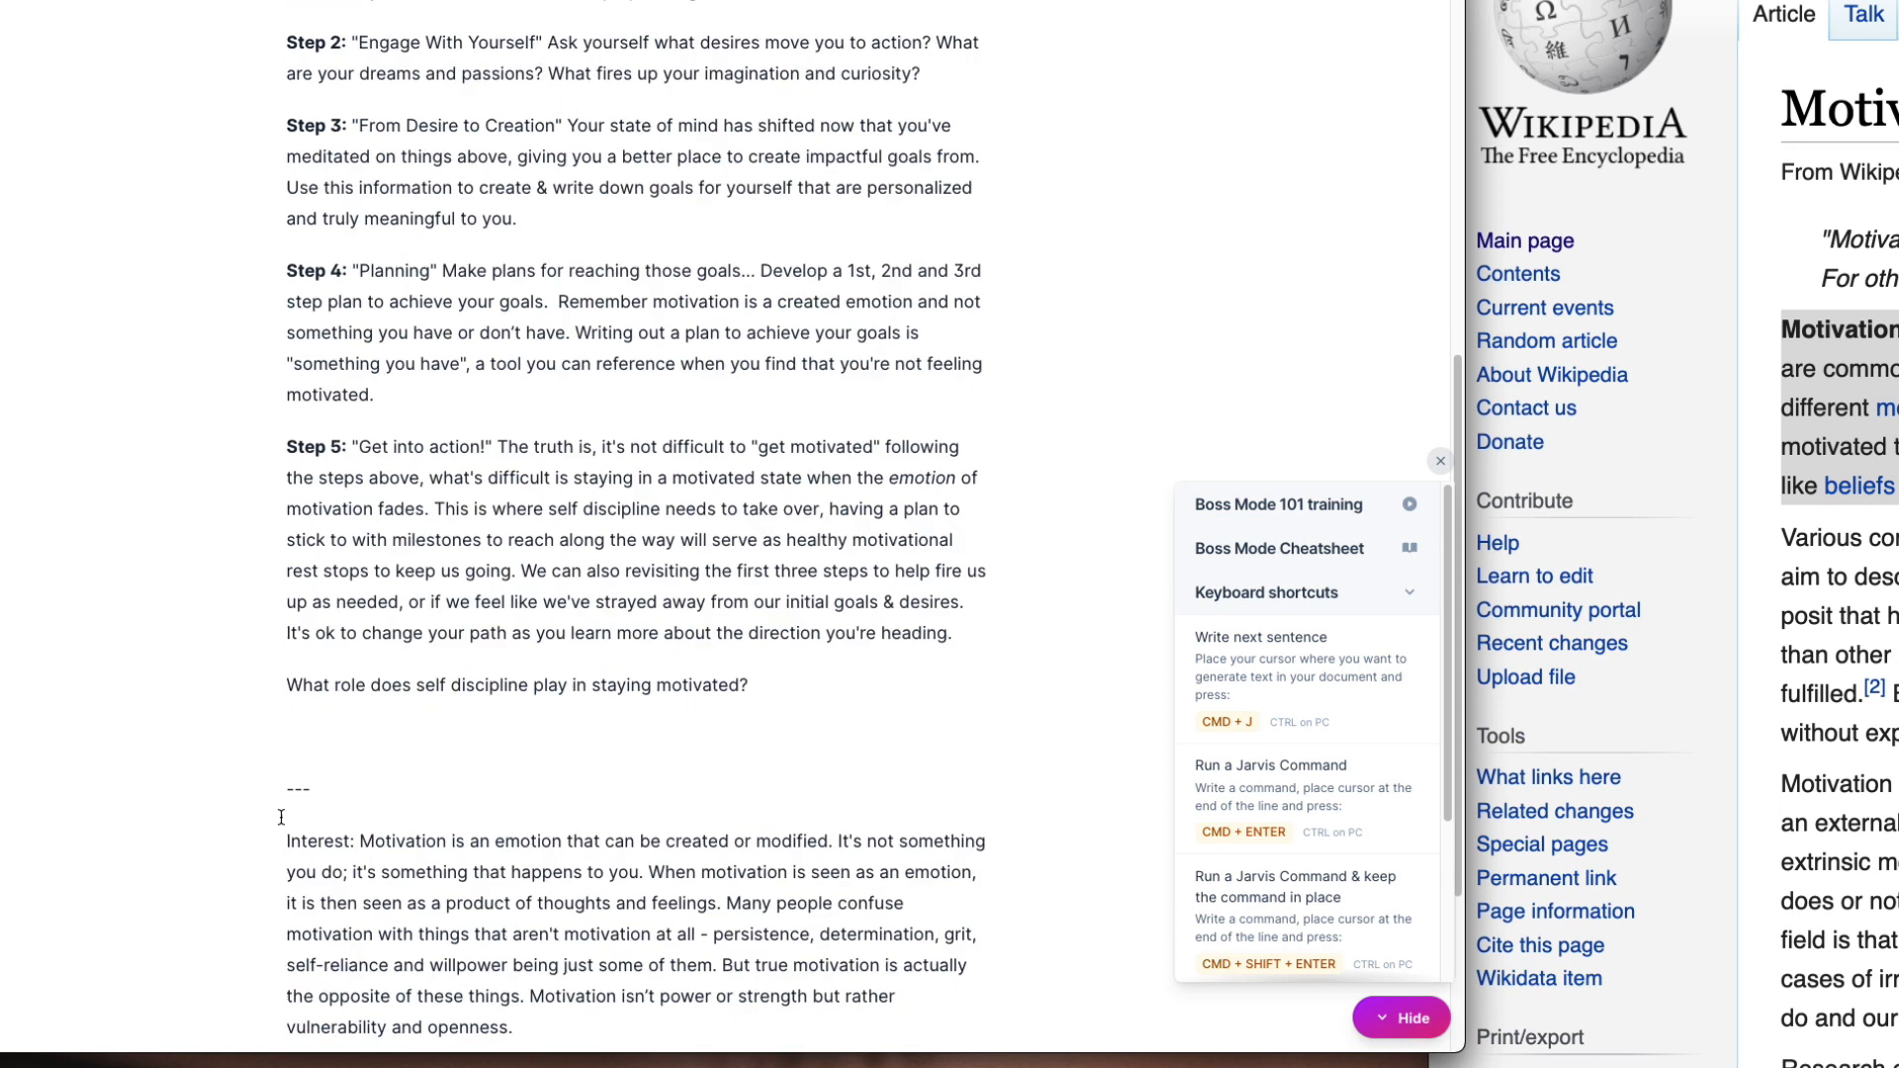
triple_click(657, 641)
triple_click(163, 614)
click(220, 661)
text(So,)
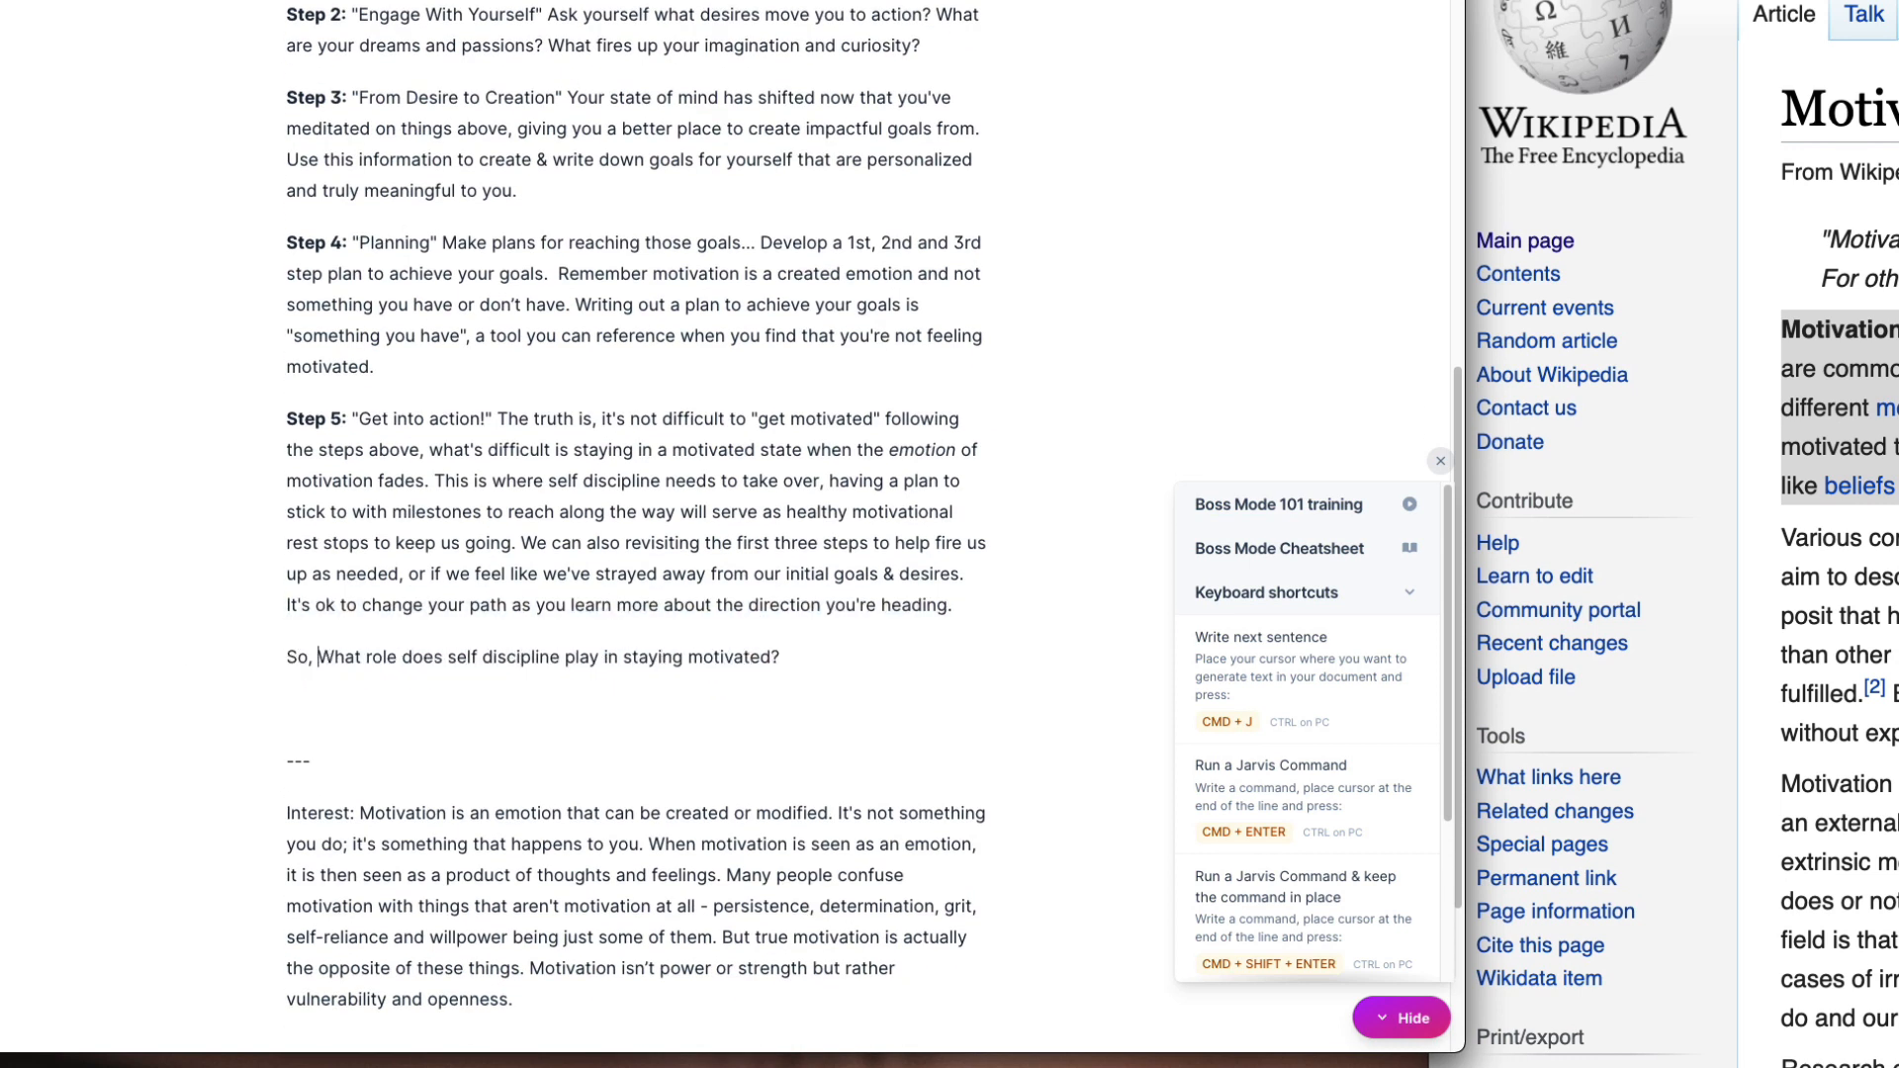
key(BackSpace)
key(BackSpace)
key(BackSpace)
key(BackSpace)
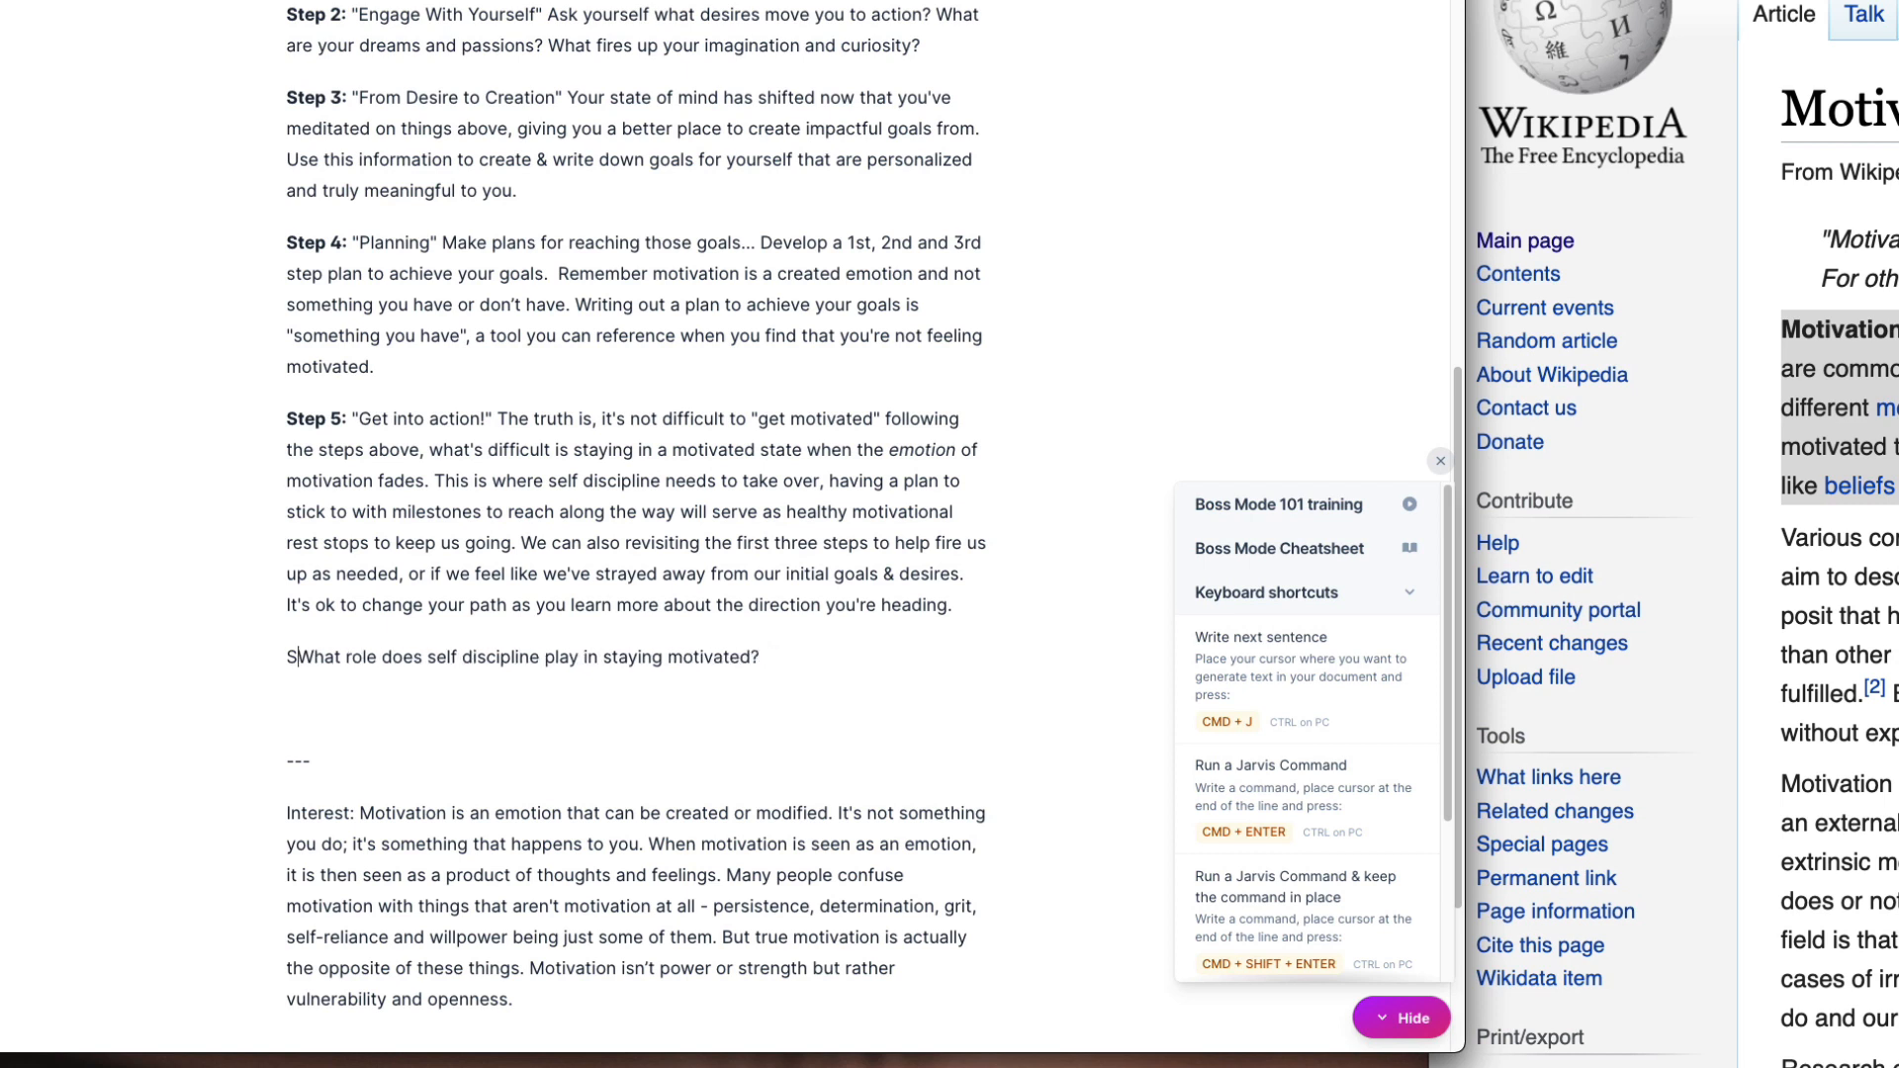
text(So,)
key(BackSpace)
key(BackSpace)
key(BackSpace)
key(BackSpace)
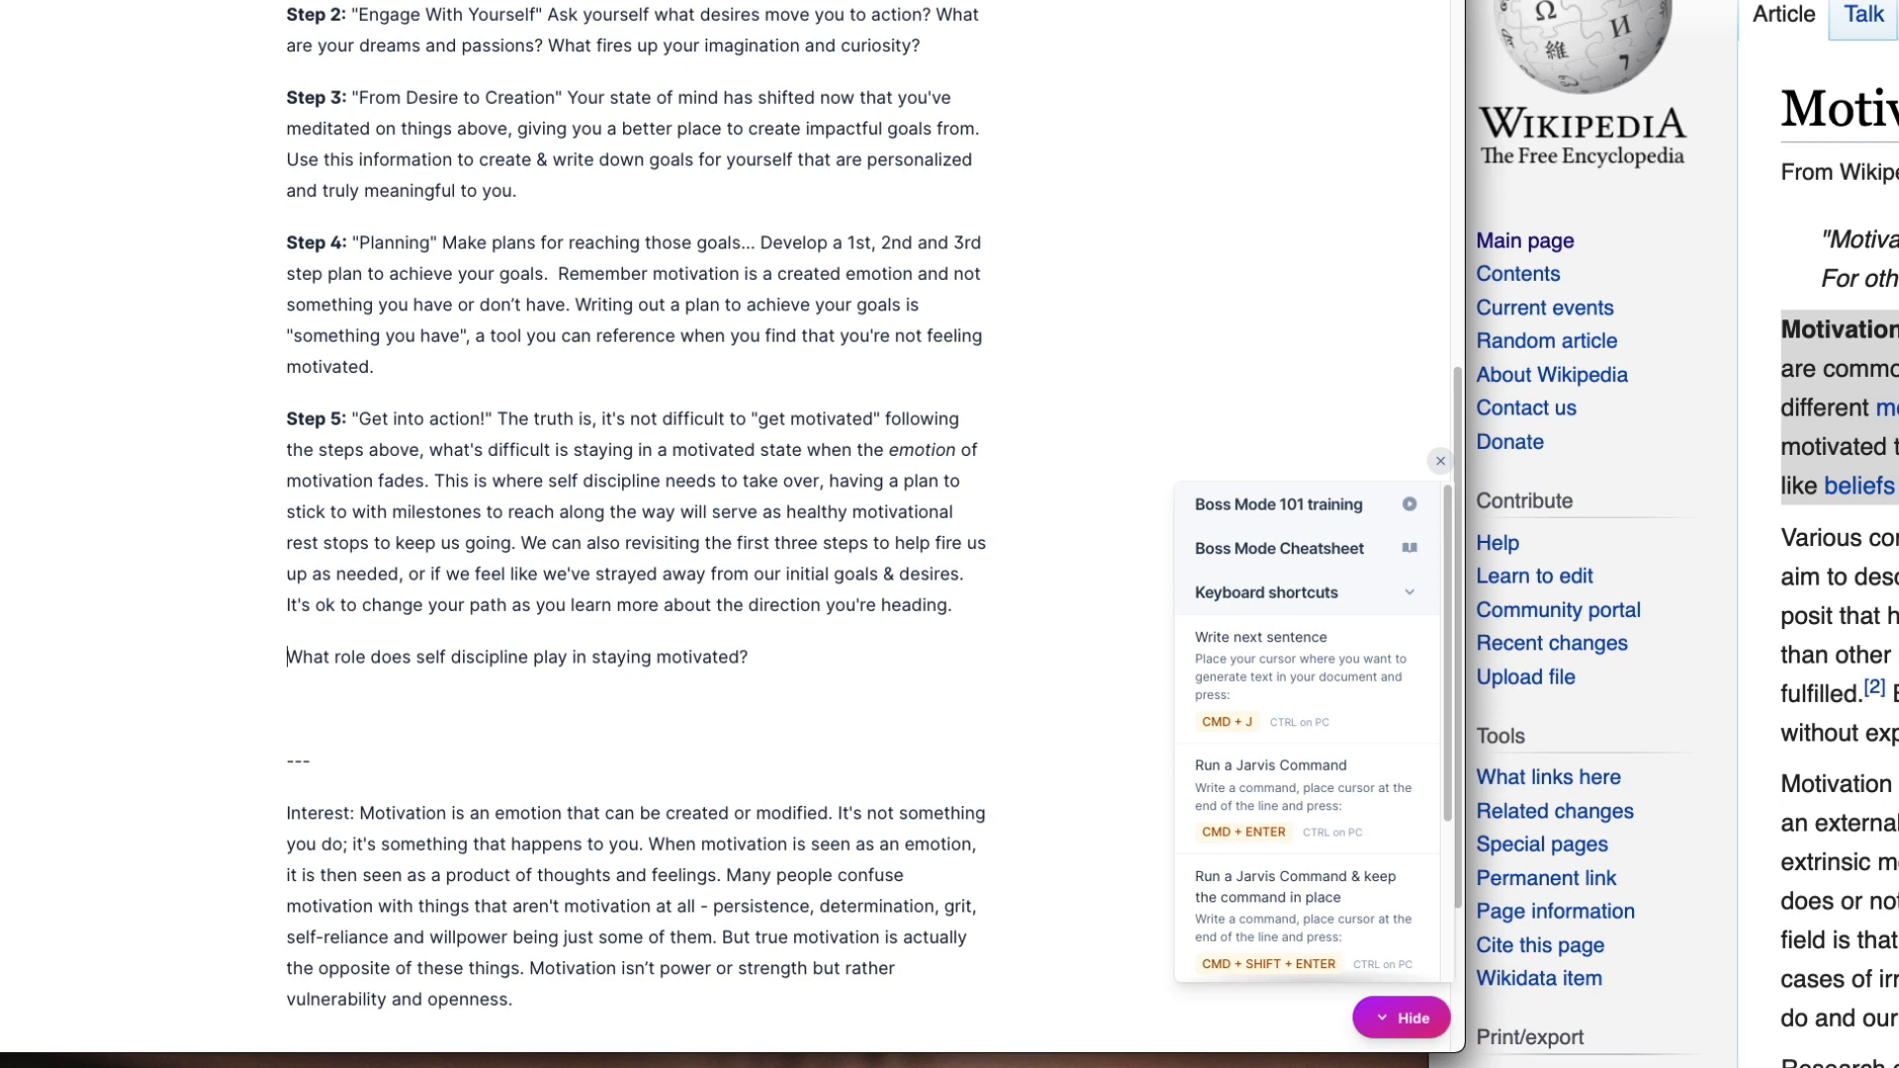
Step: Add the line "This begs the question, how can we stay disciplined to follow our plan?" above the question about self discipline's role
text(This begs the questi)
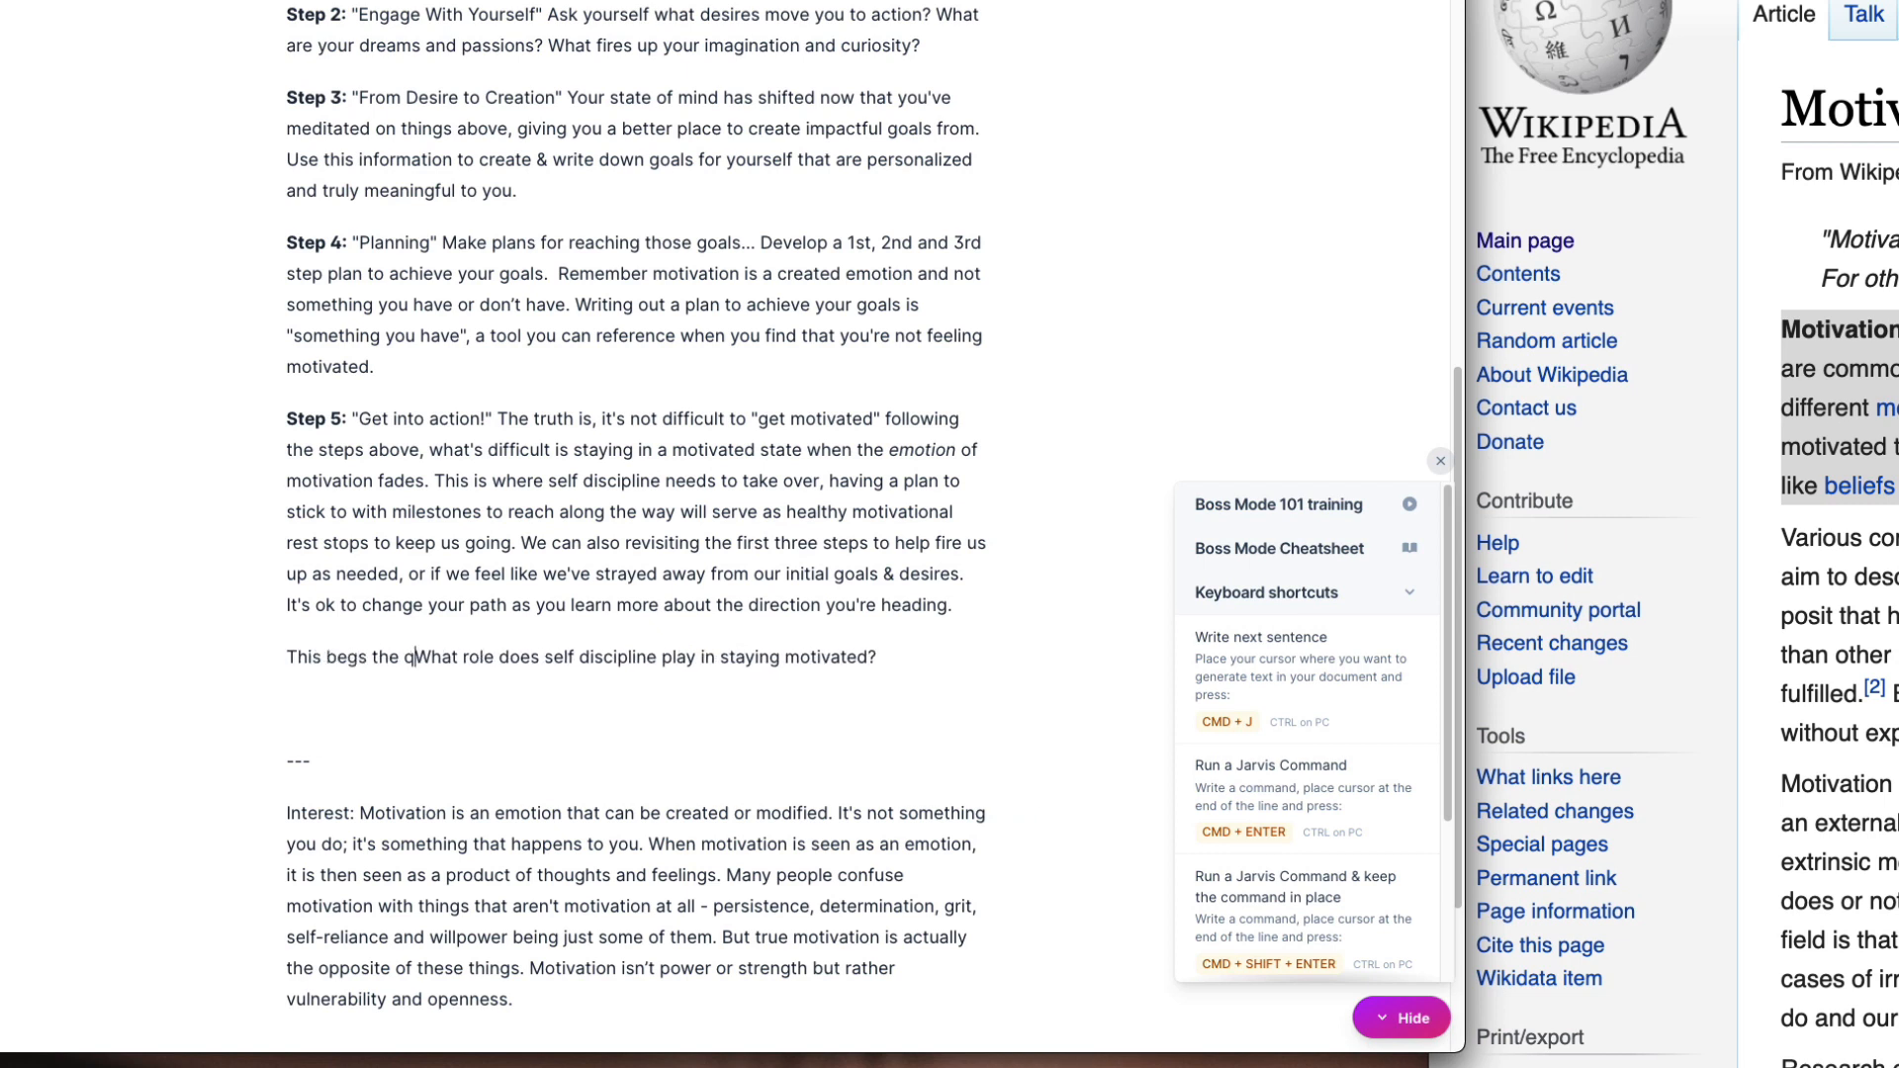
text(on,)
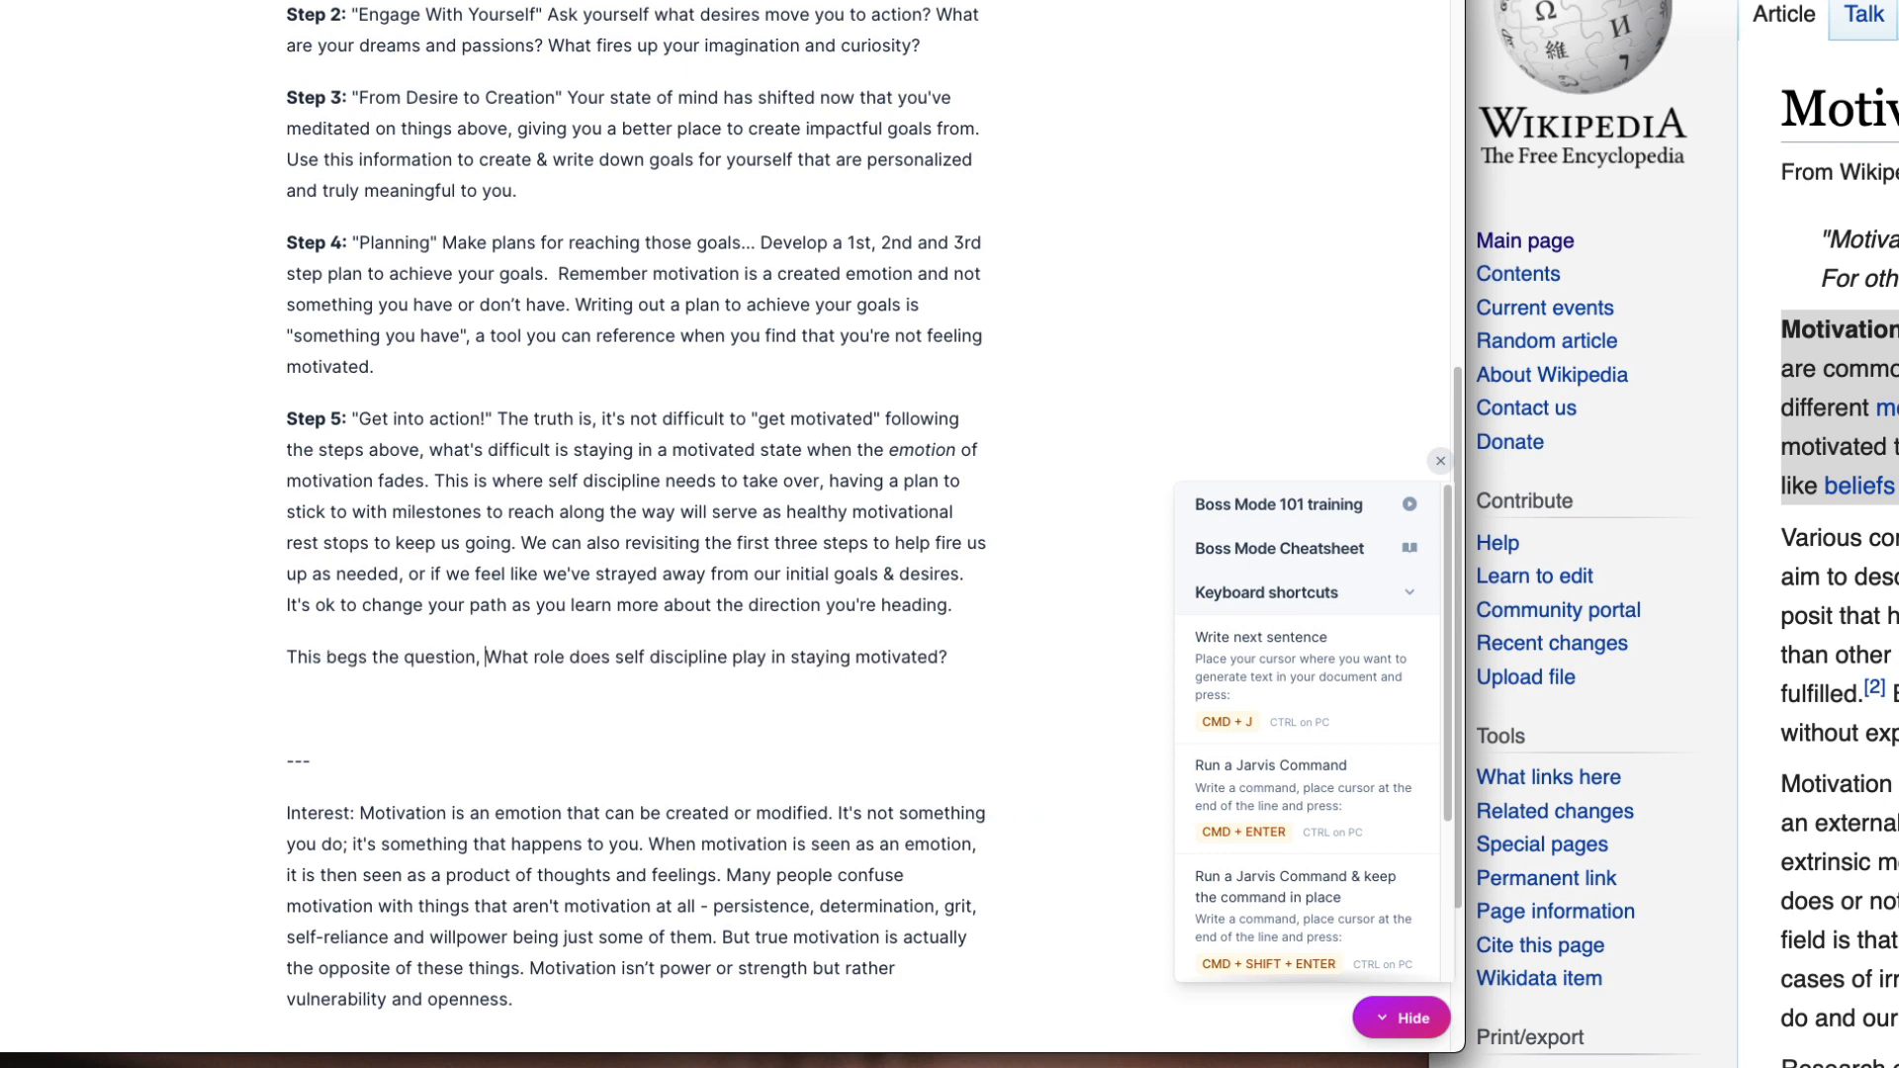
key(Return)
click(591, 660)
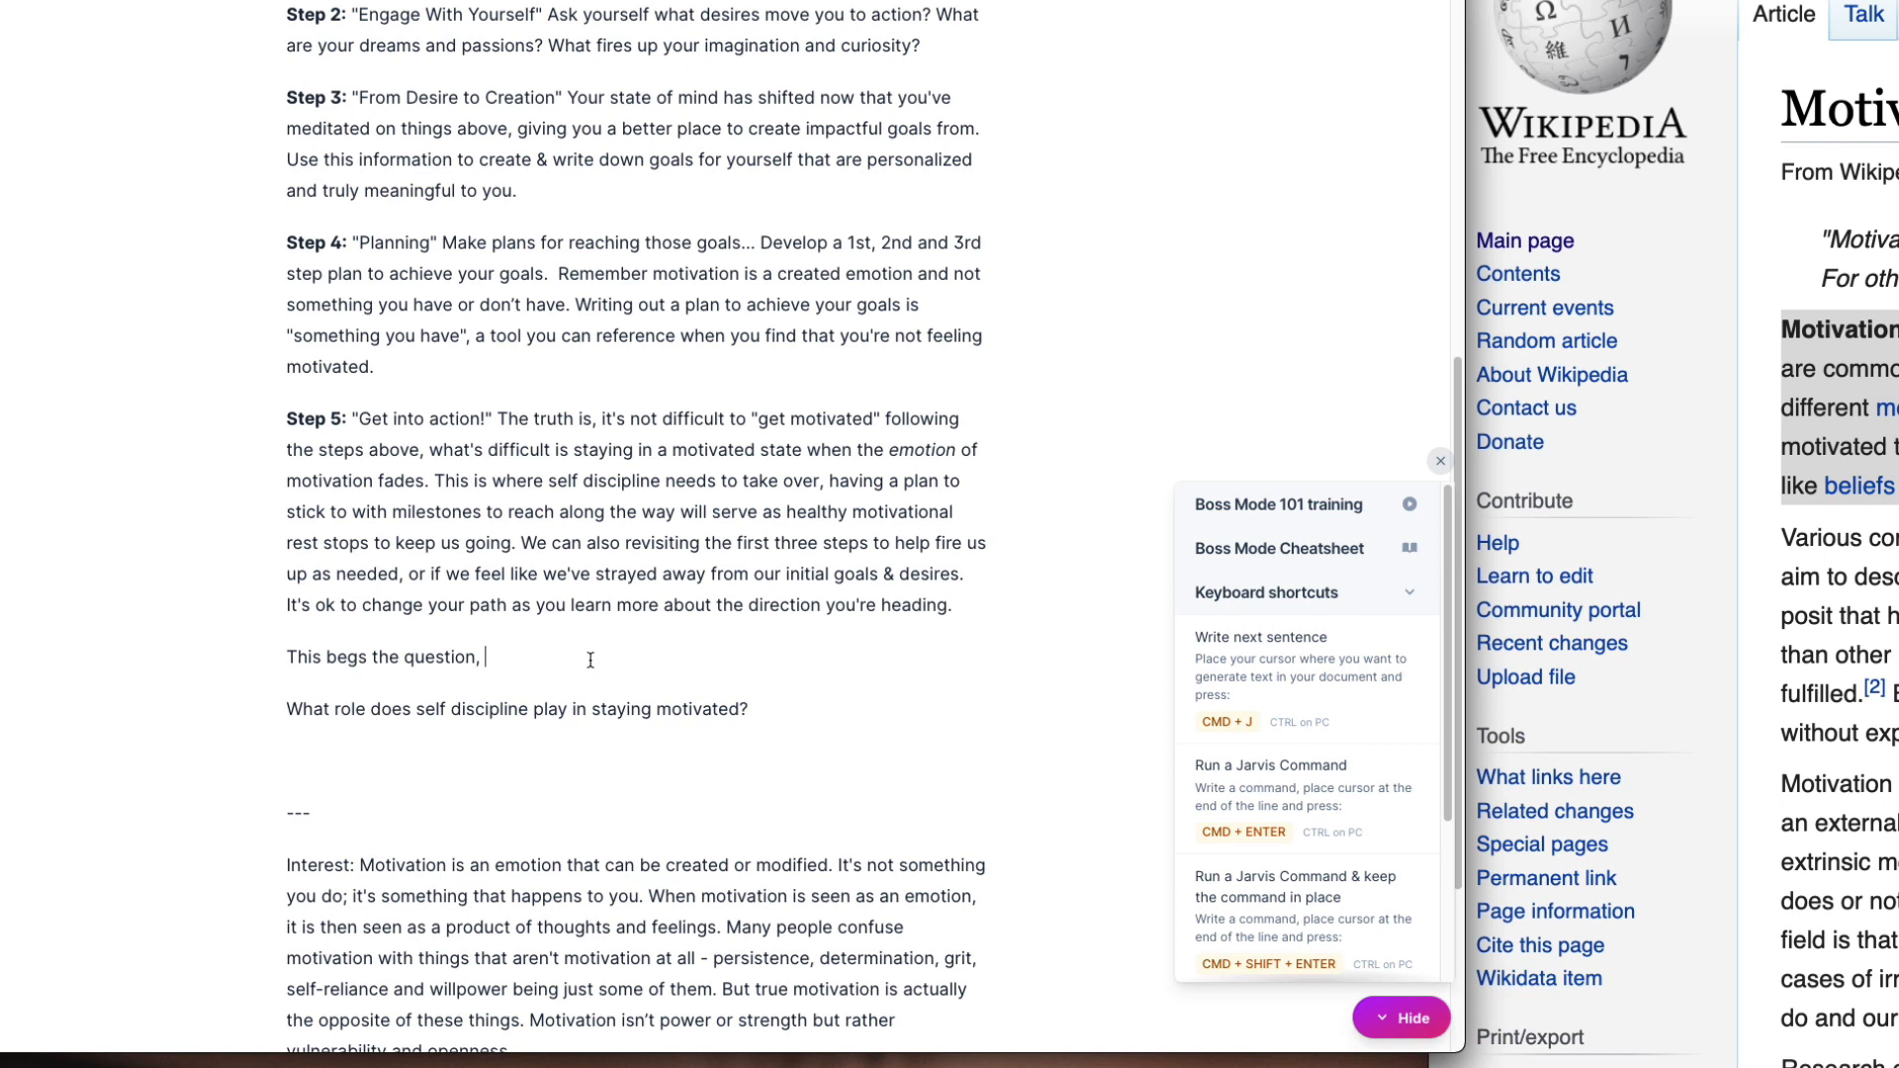
text(how do we ""stay motivated)
drag(525, 657, 727, 657)
text(can we stay disciplined t)
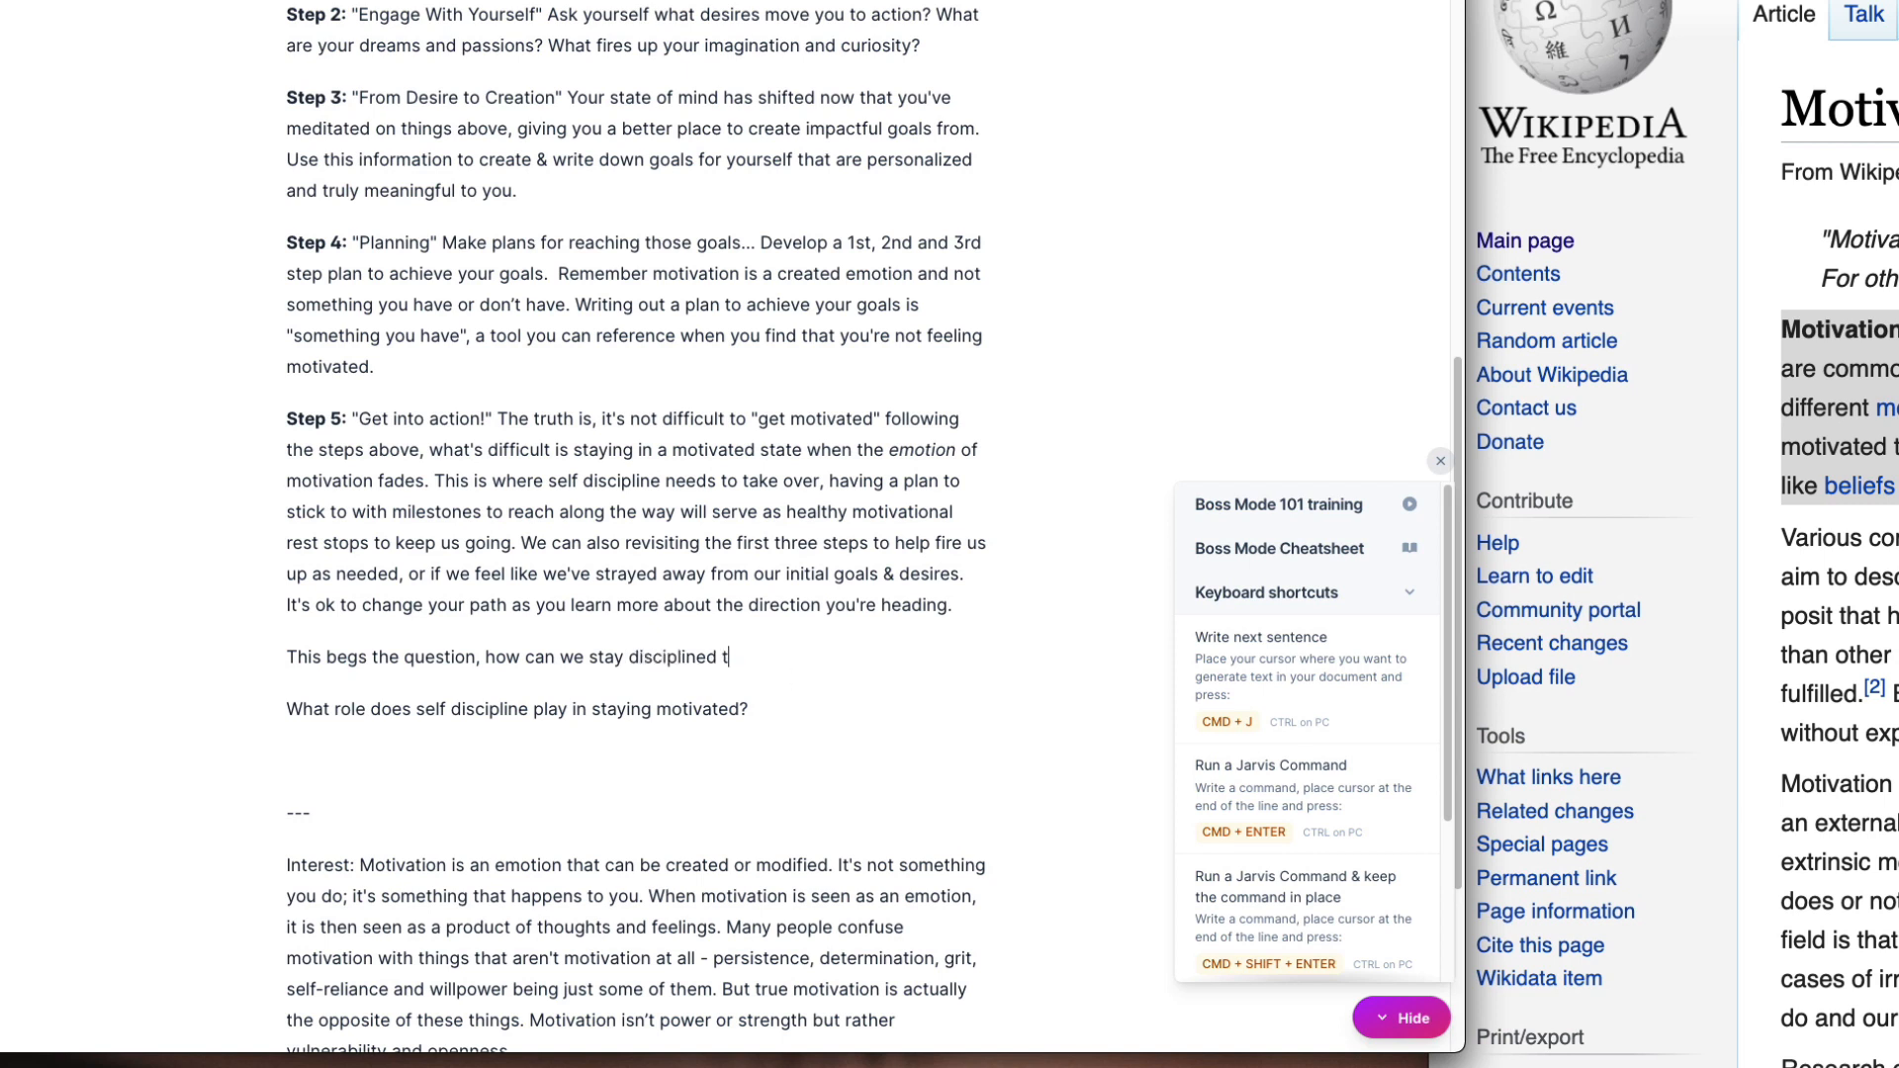
text(o follow our plan?)
Step: Start a summary line above the "---" divider with "Get motivated = Make Plan = Exercise Self discipline to execute plan = revisit"
drag(778, 704, 274, 710)
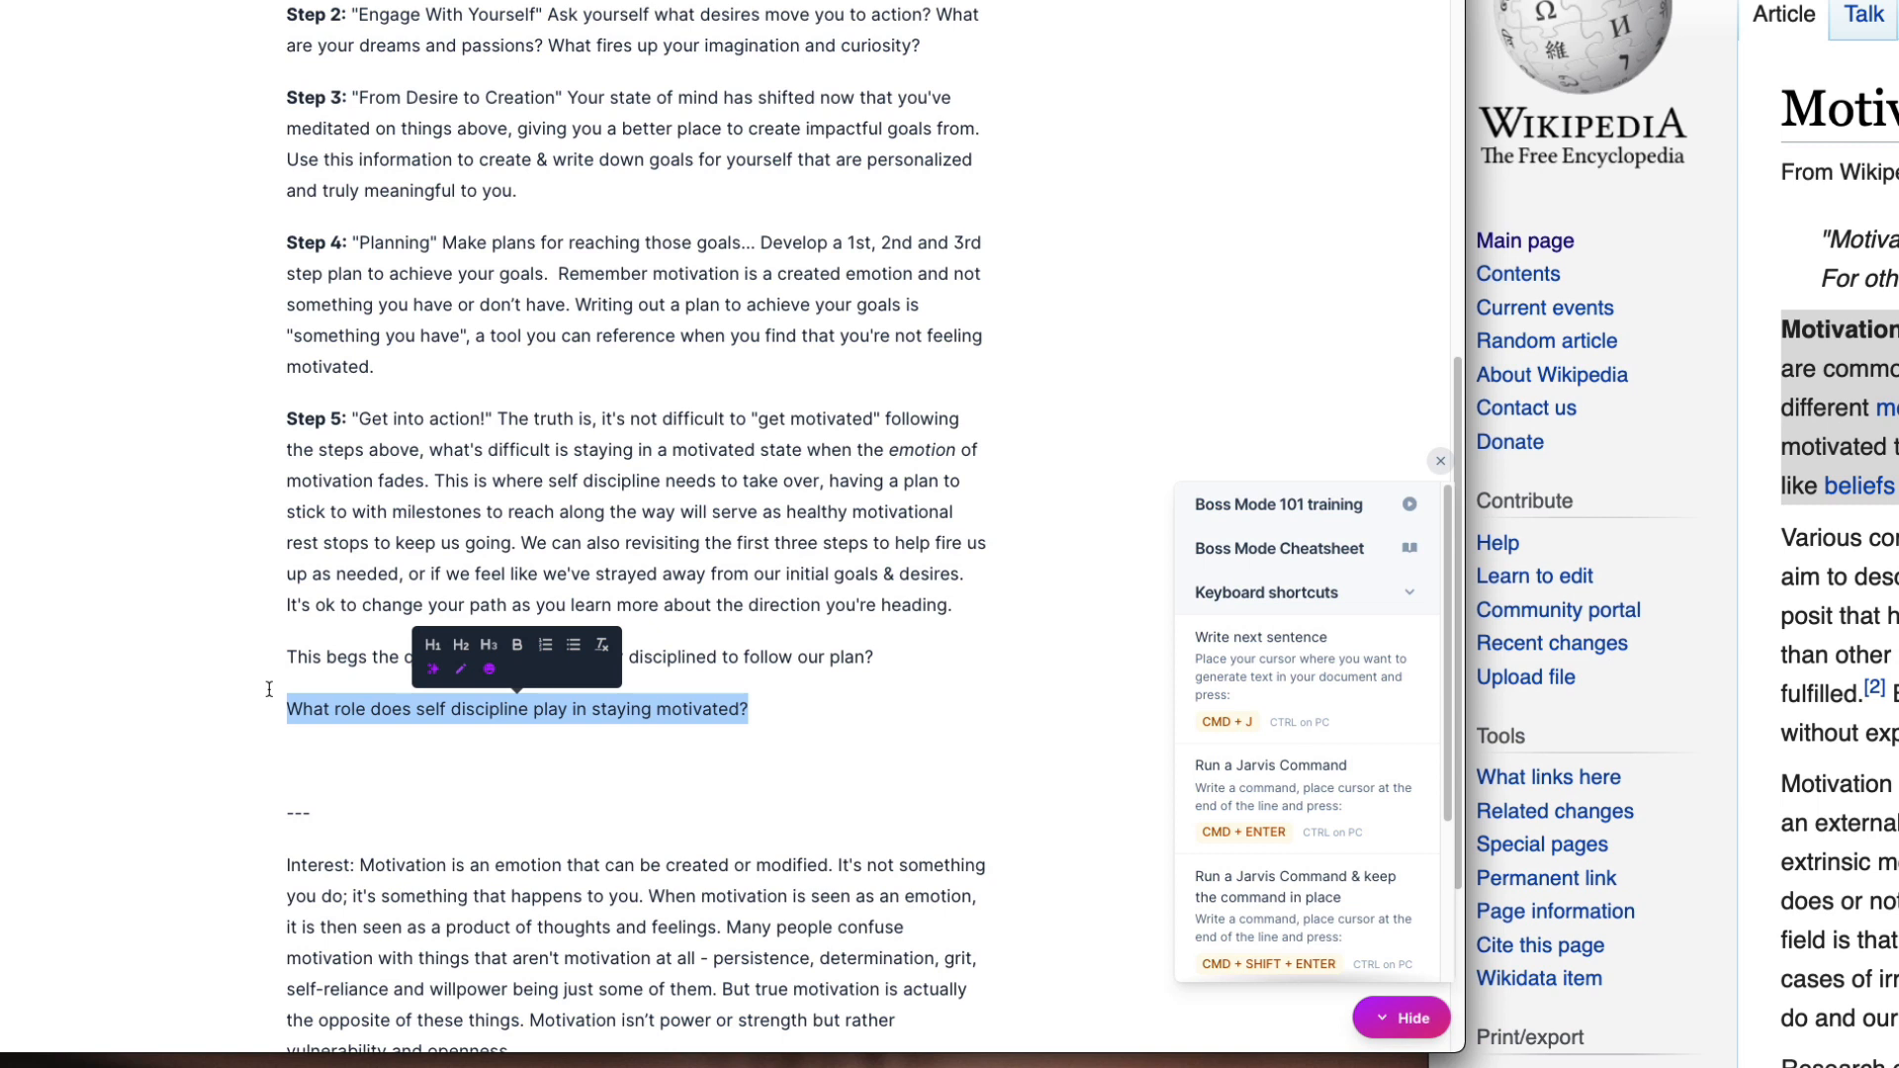
scroll(297, 752, up, 7)
scroll(386, 870, down, 6)
click(385, 871)
key(Return)
text(Get motivated = Make Plan =)
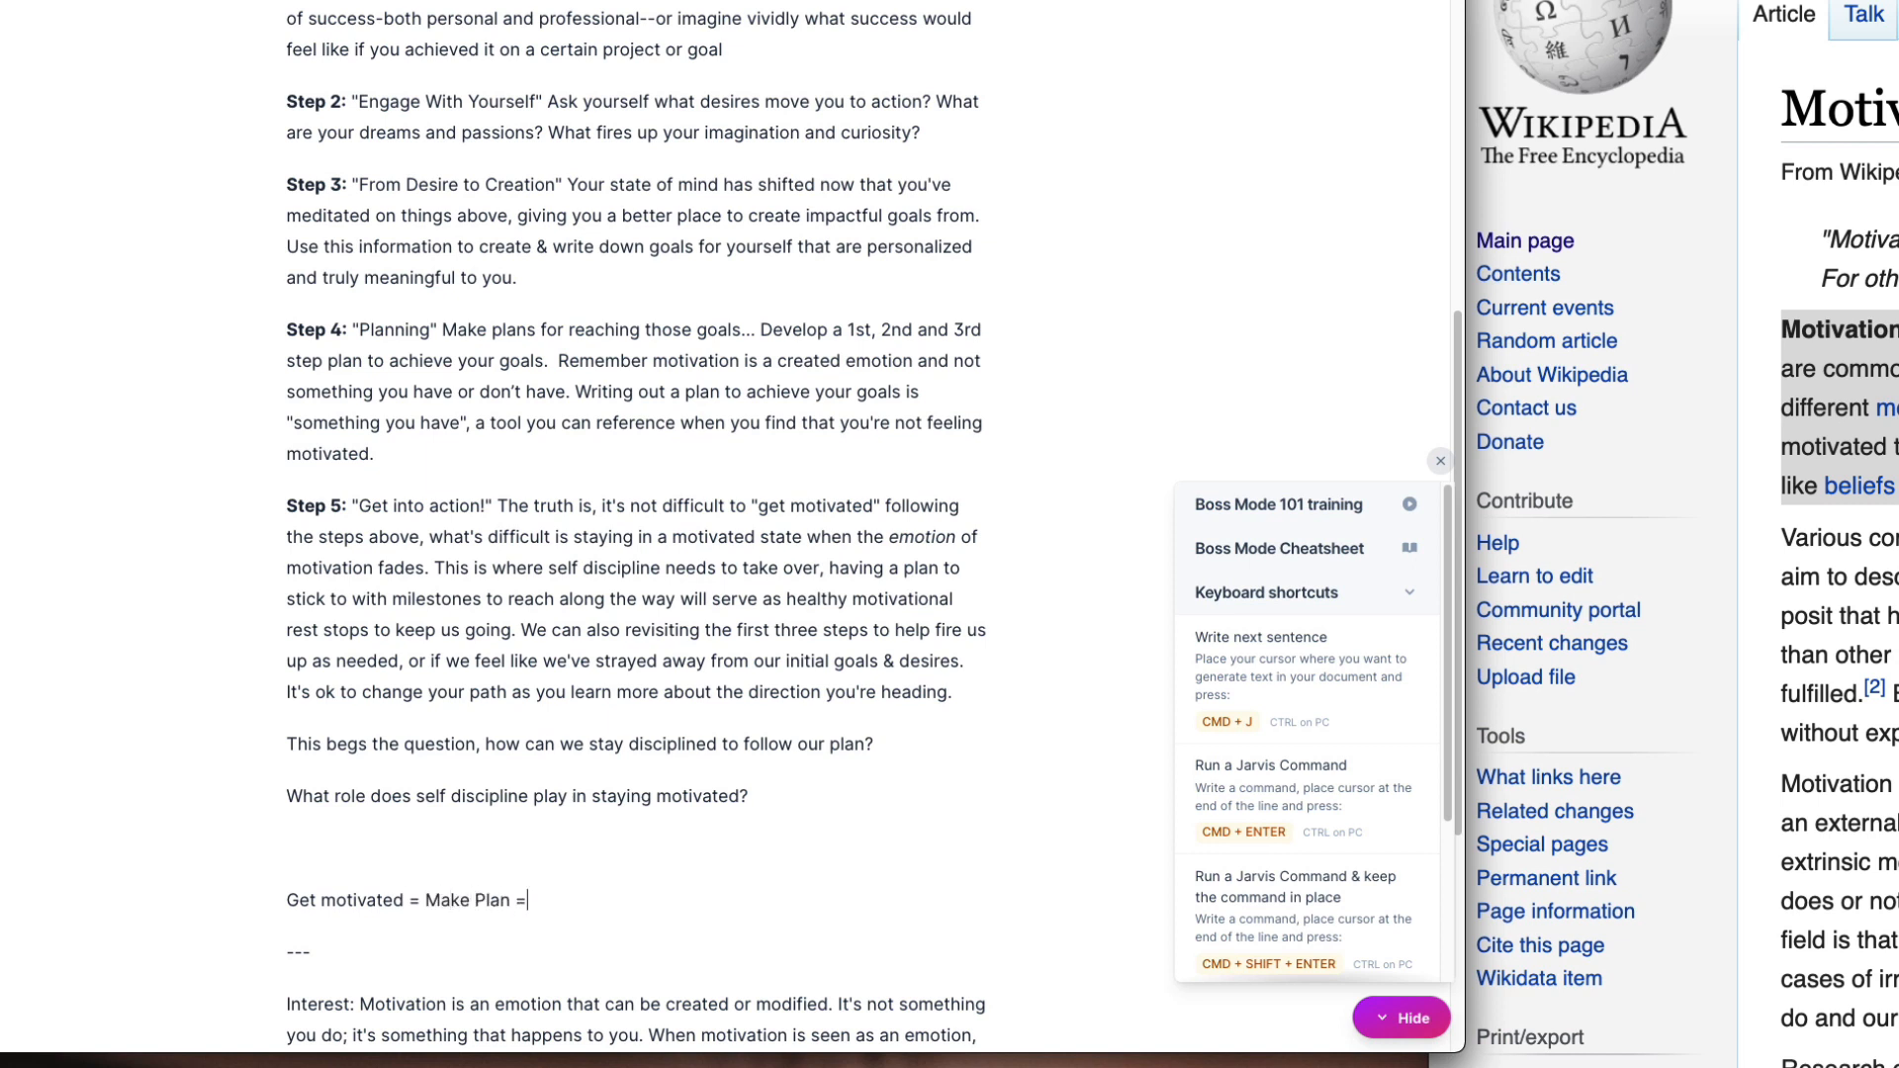
text( Exercise Self discipline to execute plan.)
key(BackSpace)
text(= revisit)
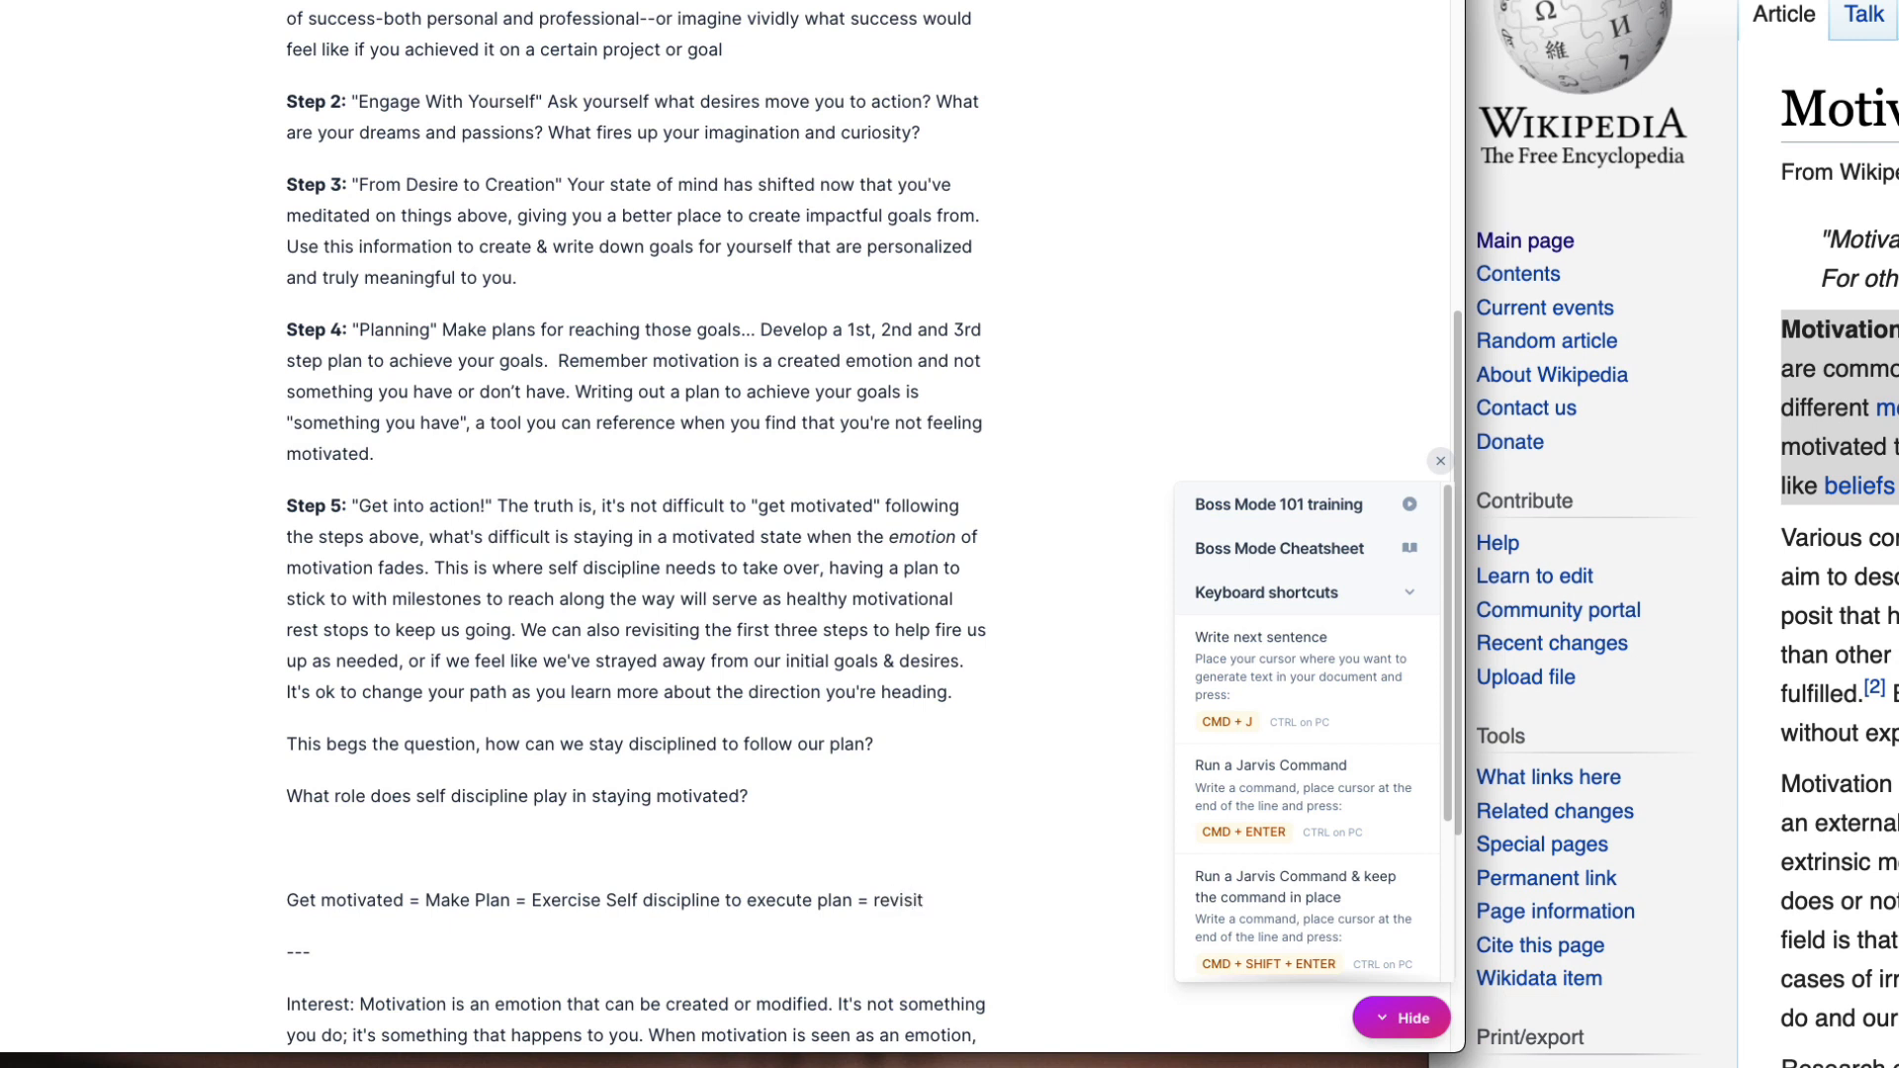
Step: Finish the summary line with "motivational building strategy (step 1-3) to reignite desire.", correcting the spelling of "reignite"
text(ivation)
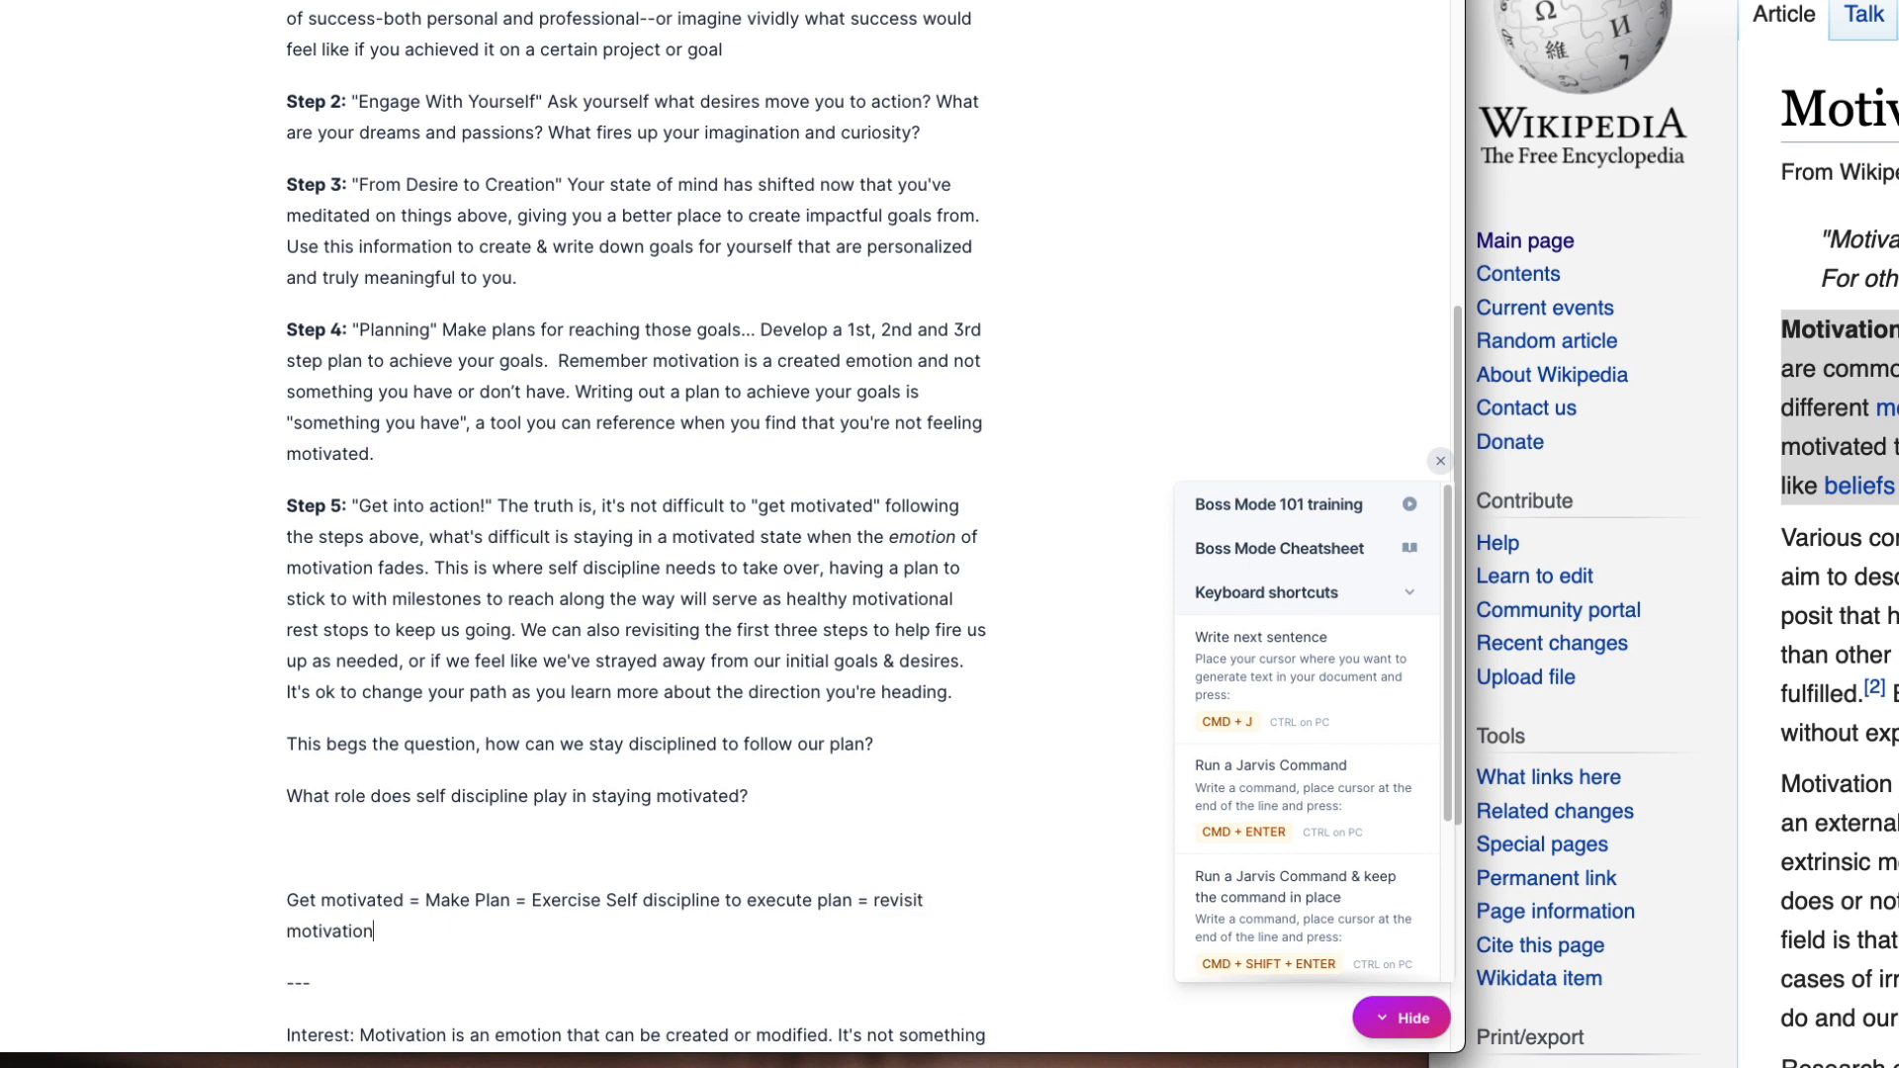
text(al building strategy (step 1-2)
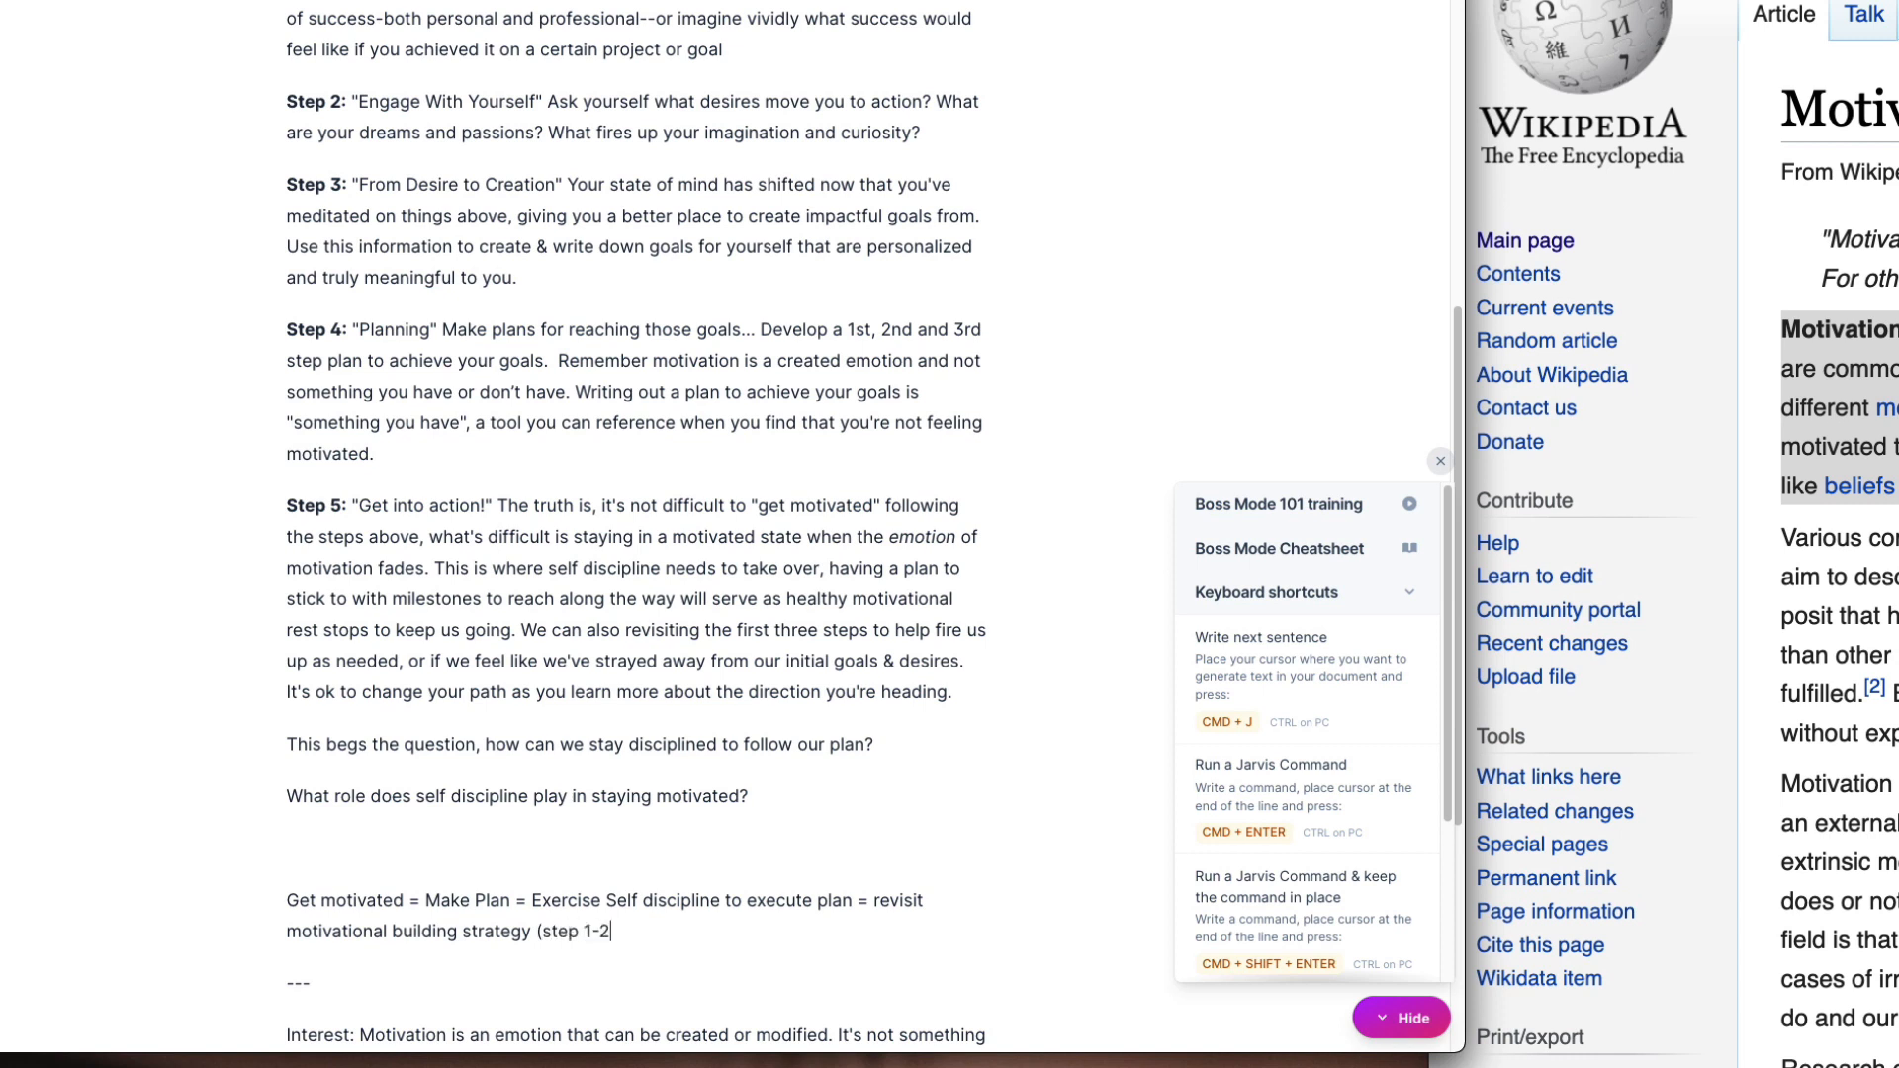
key(BackSpace)
text(3) to reignight)
scroll(502, 885, down, 4)
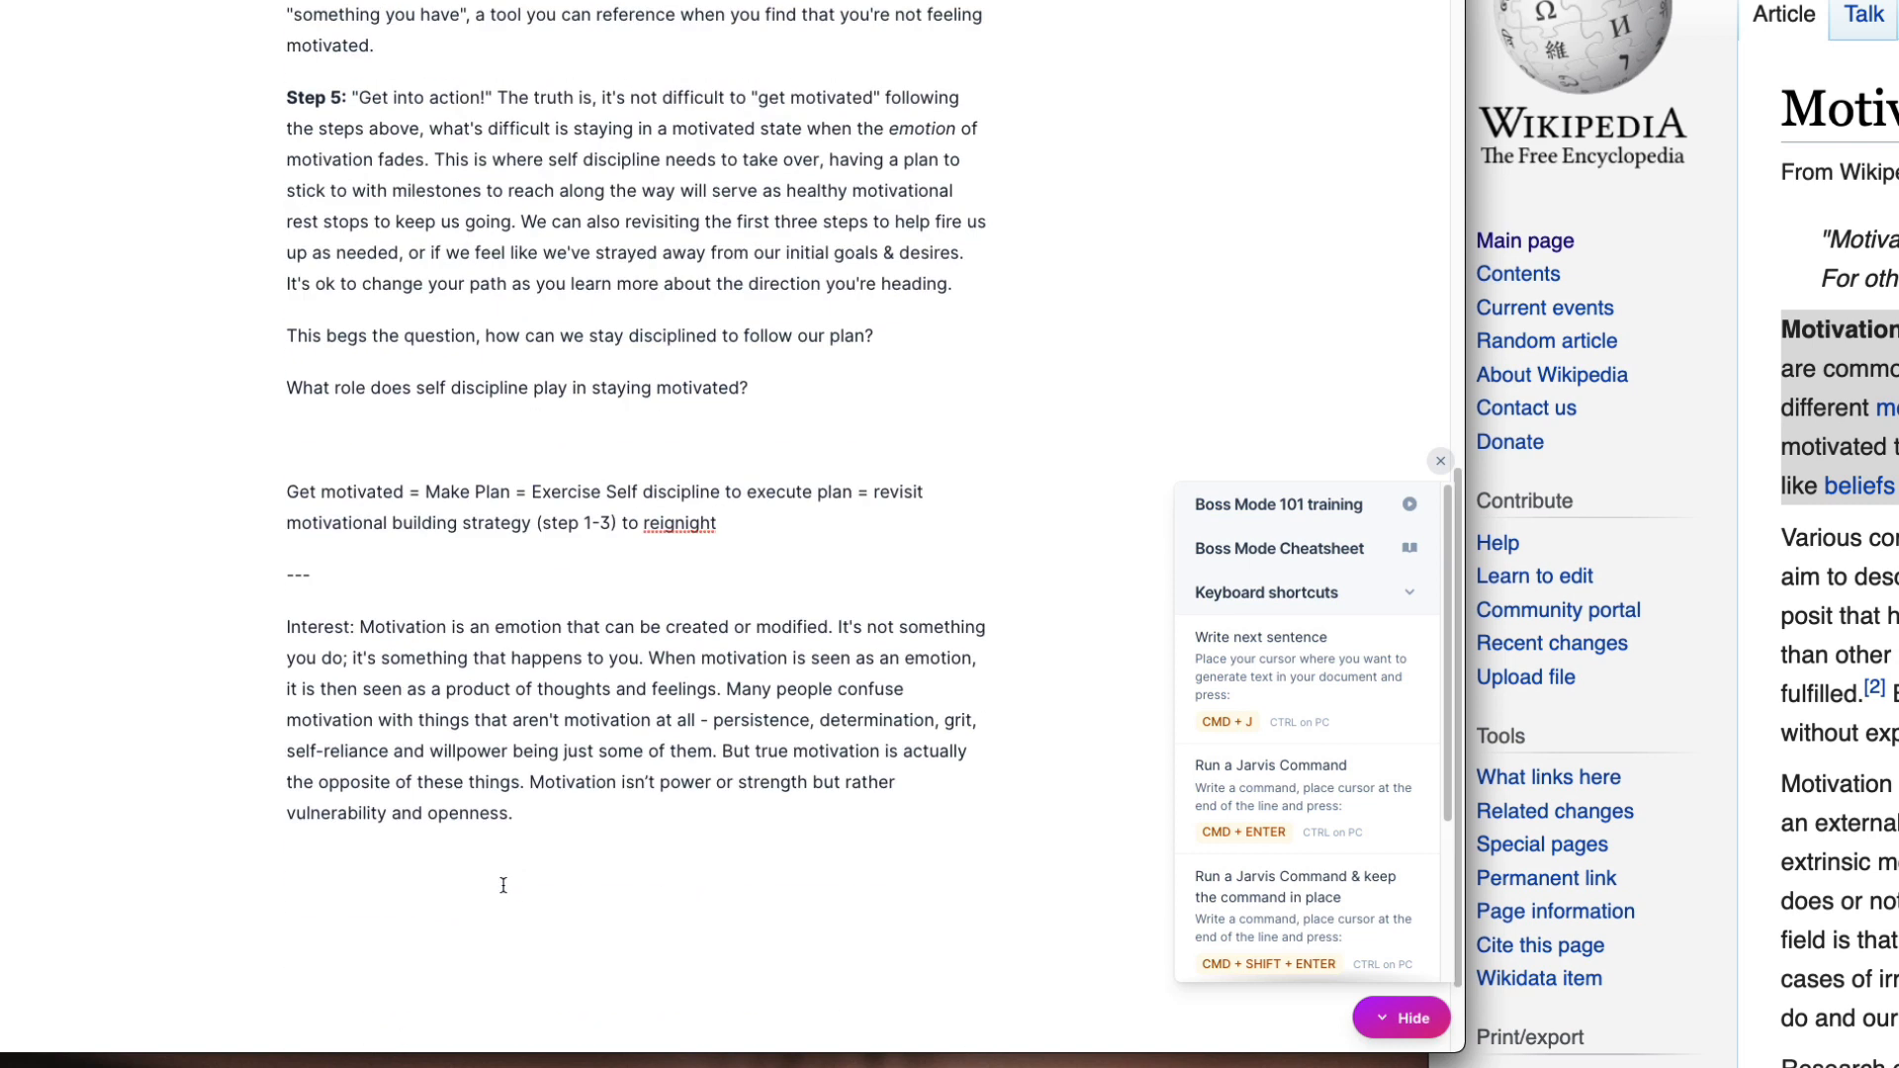
right_click(668, 535)
click(706, 546)
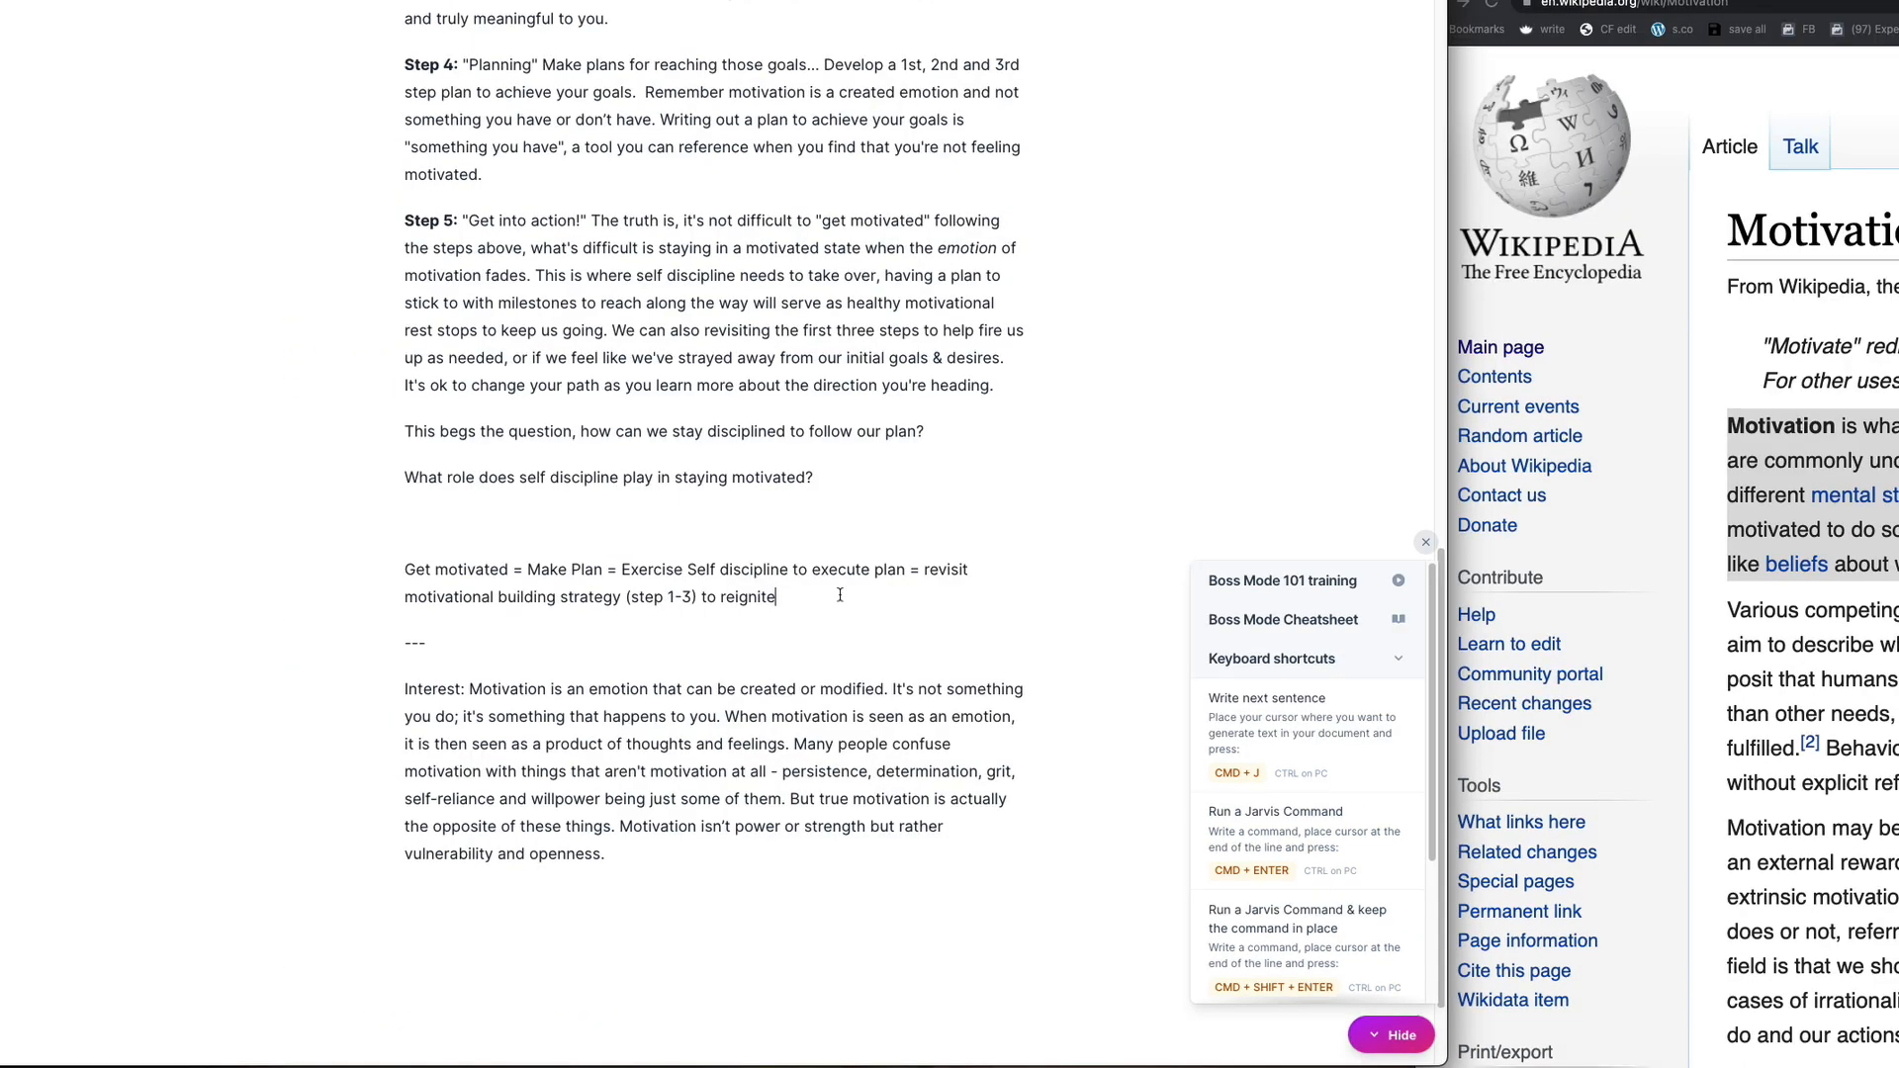
text(desire.)
Step: Try to generate text from the question "What role does self discipline play in staying motivated?", and undo the output
scroll(436, 584, up, 1)
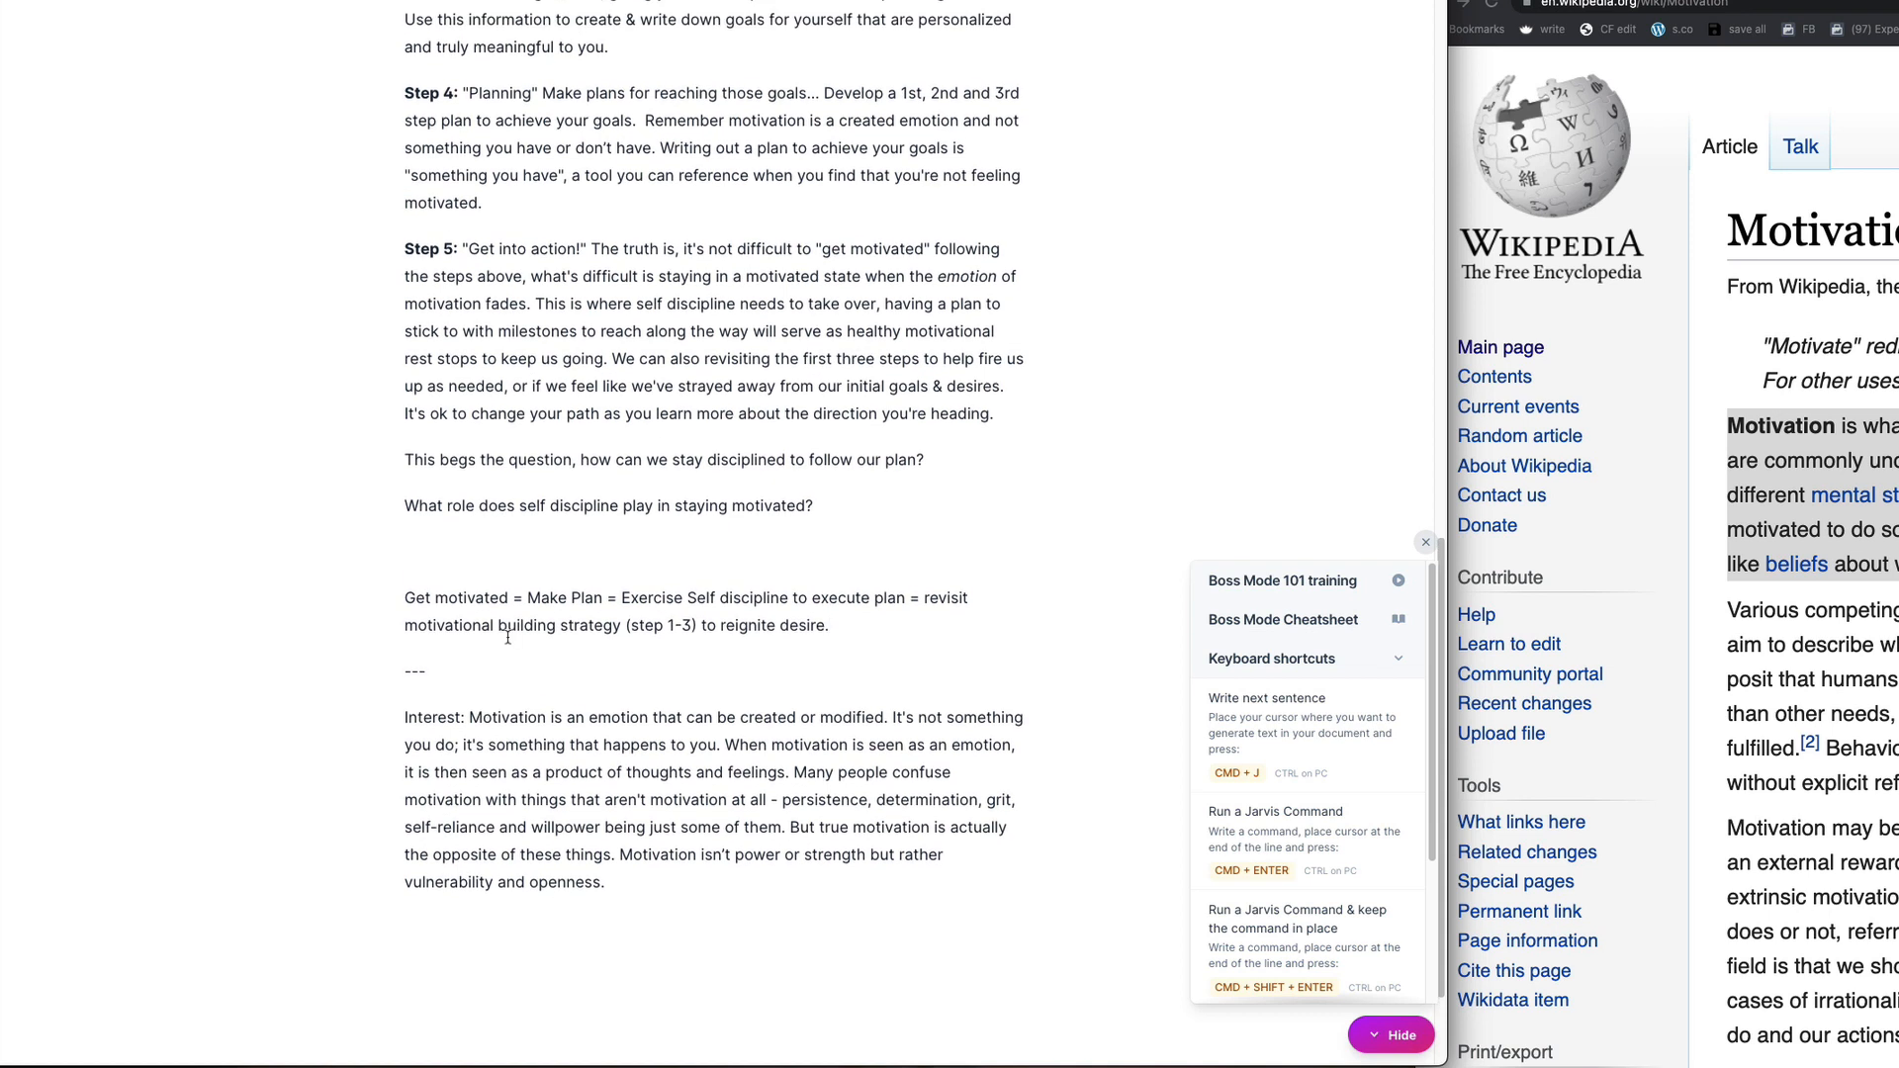
triple_click(293, 522)
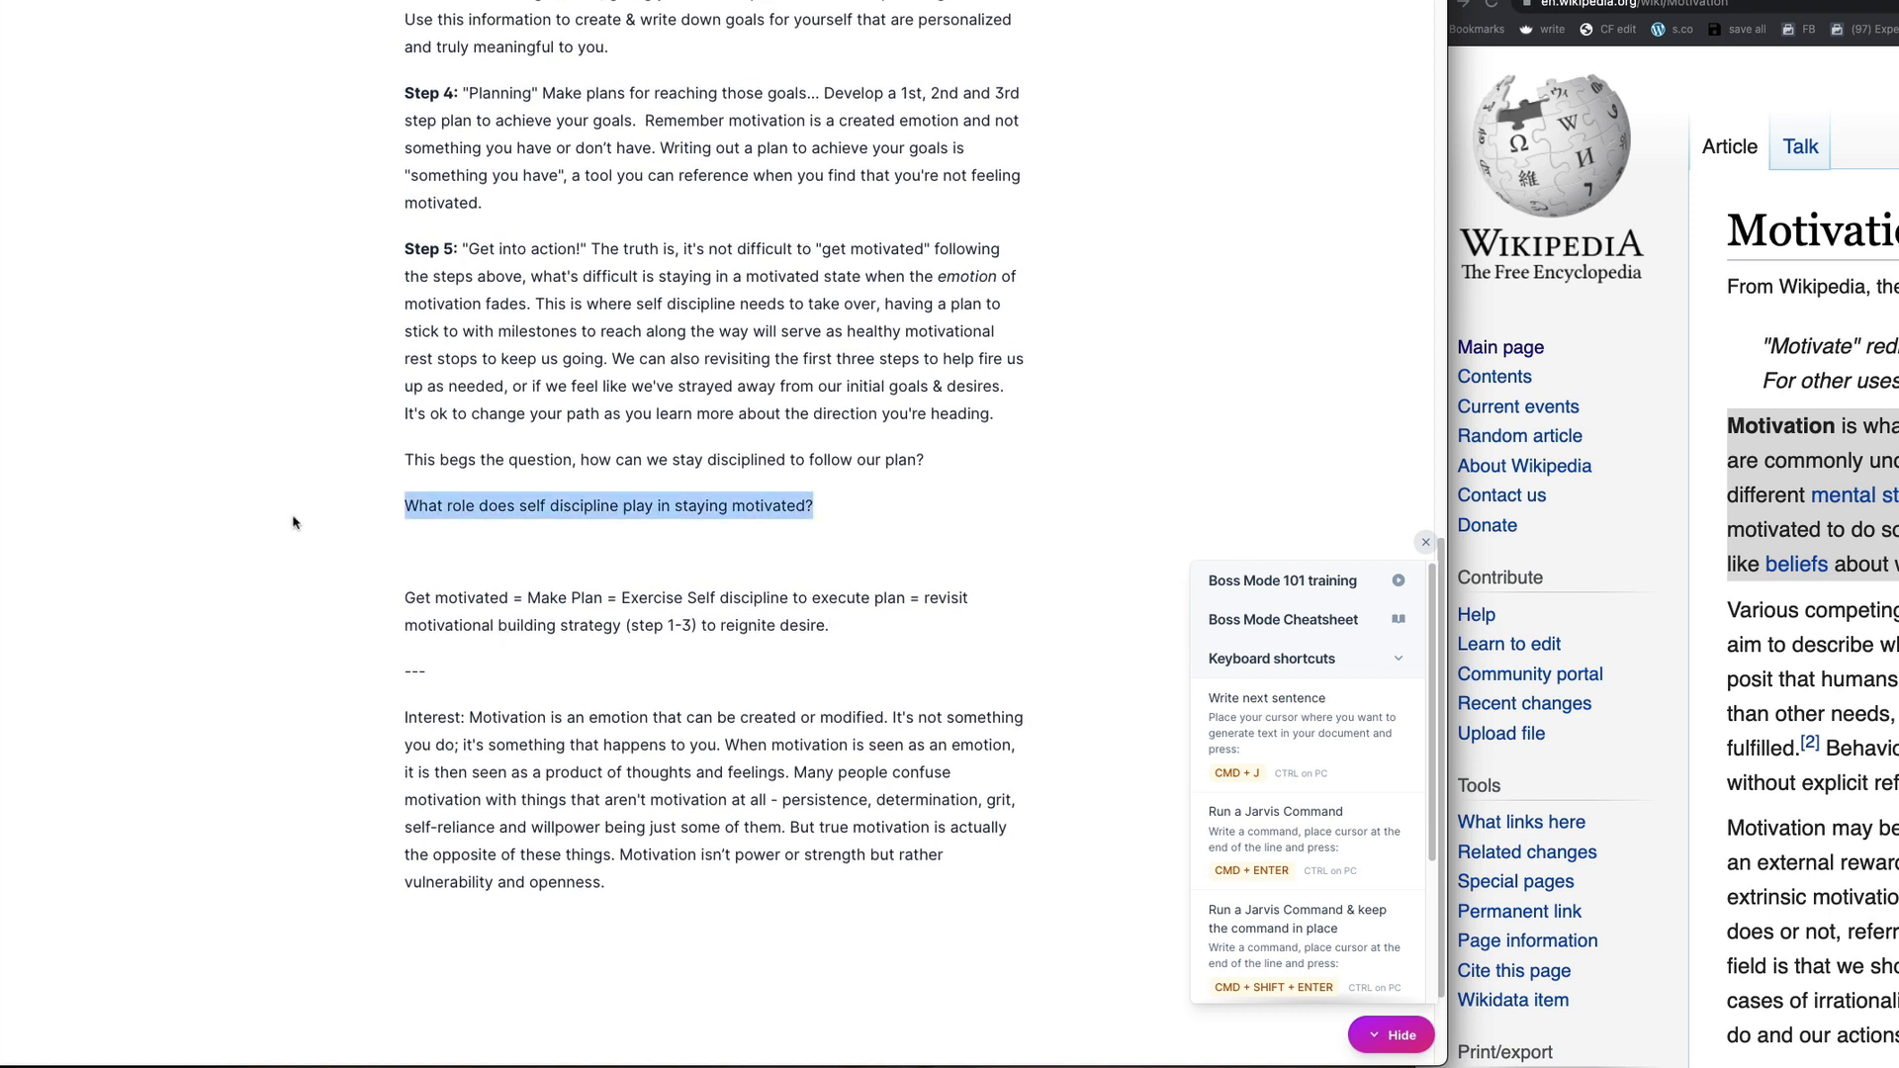
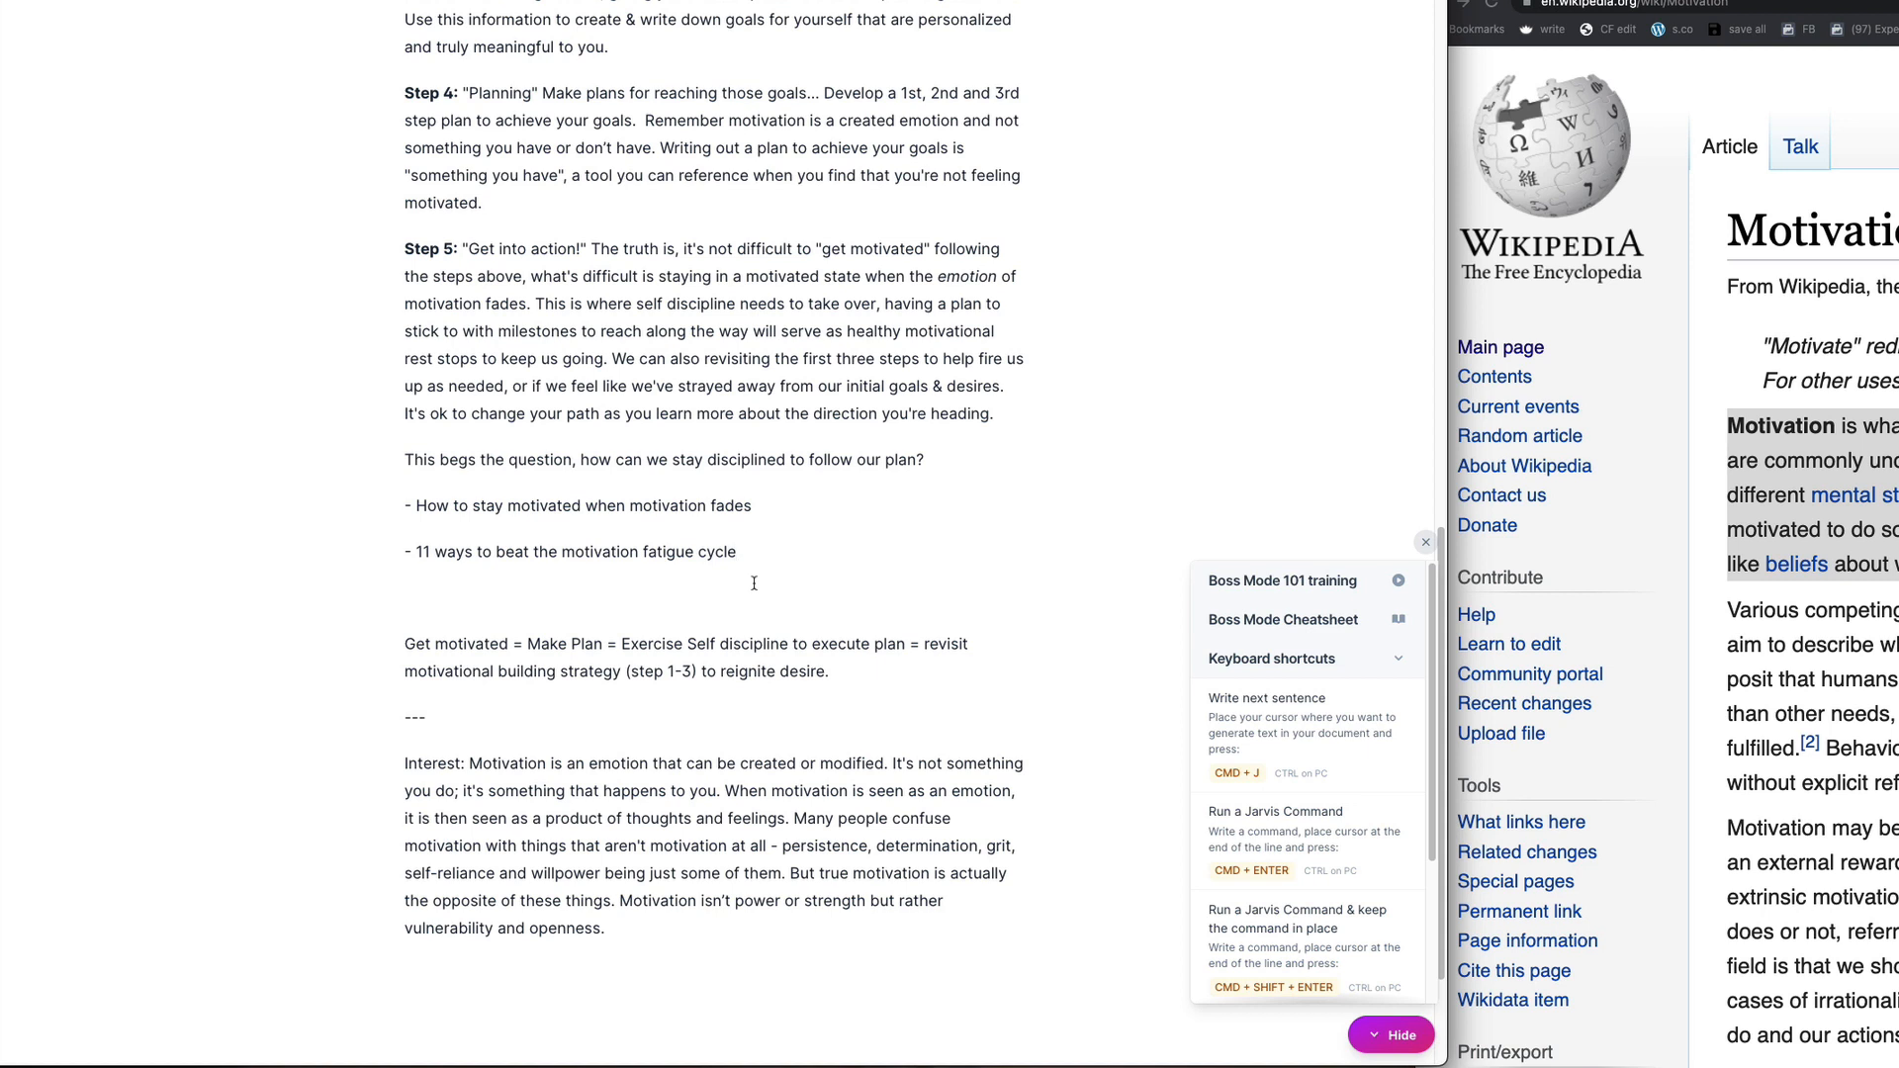
key(ctrl+z)
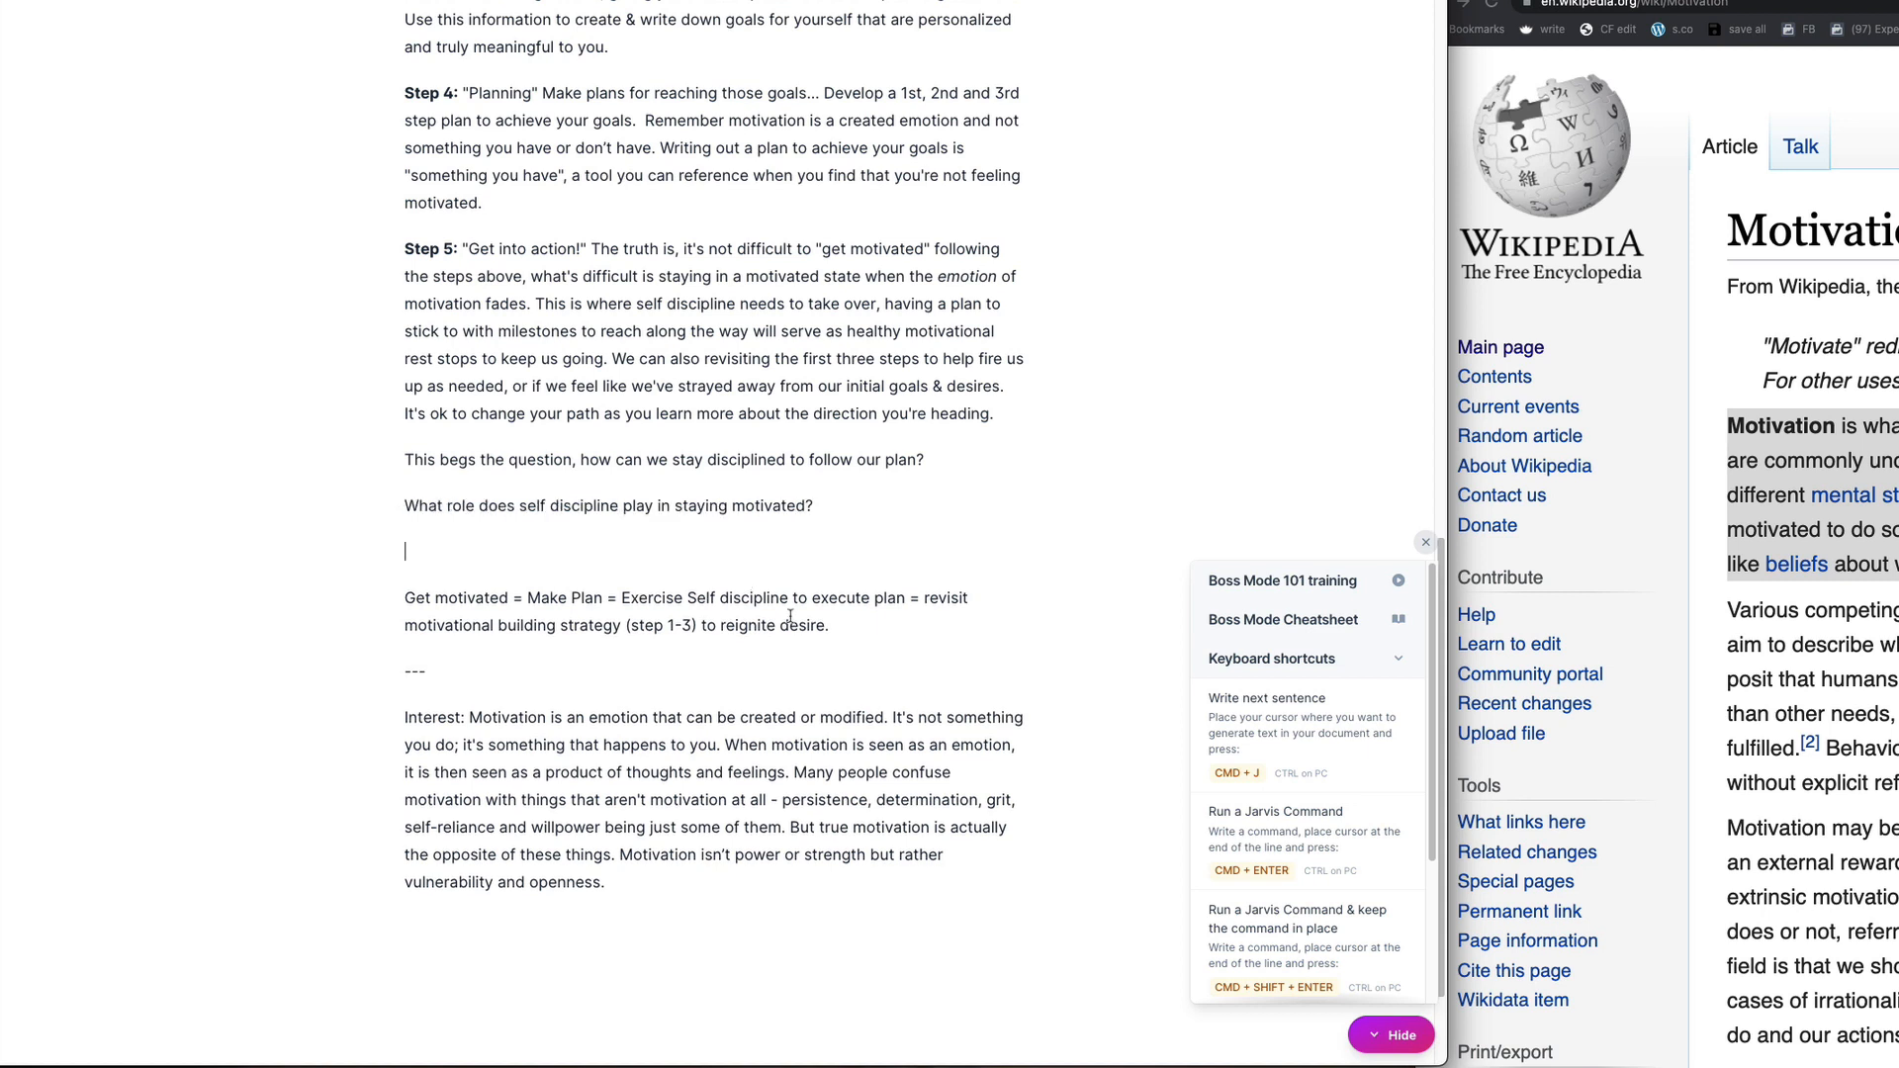
Step: Reword the question as the prompt "Write a paragraph about the role self discipline plays in staying motivated?"
drag(451, 505, 401, 506)
text(W)
text(rite a para)
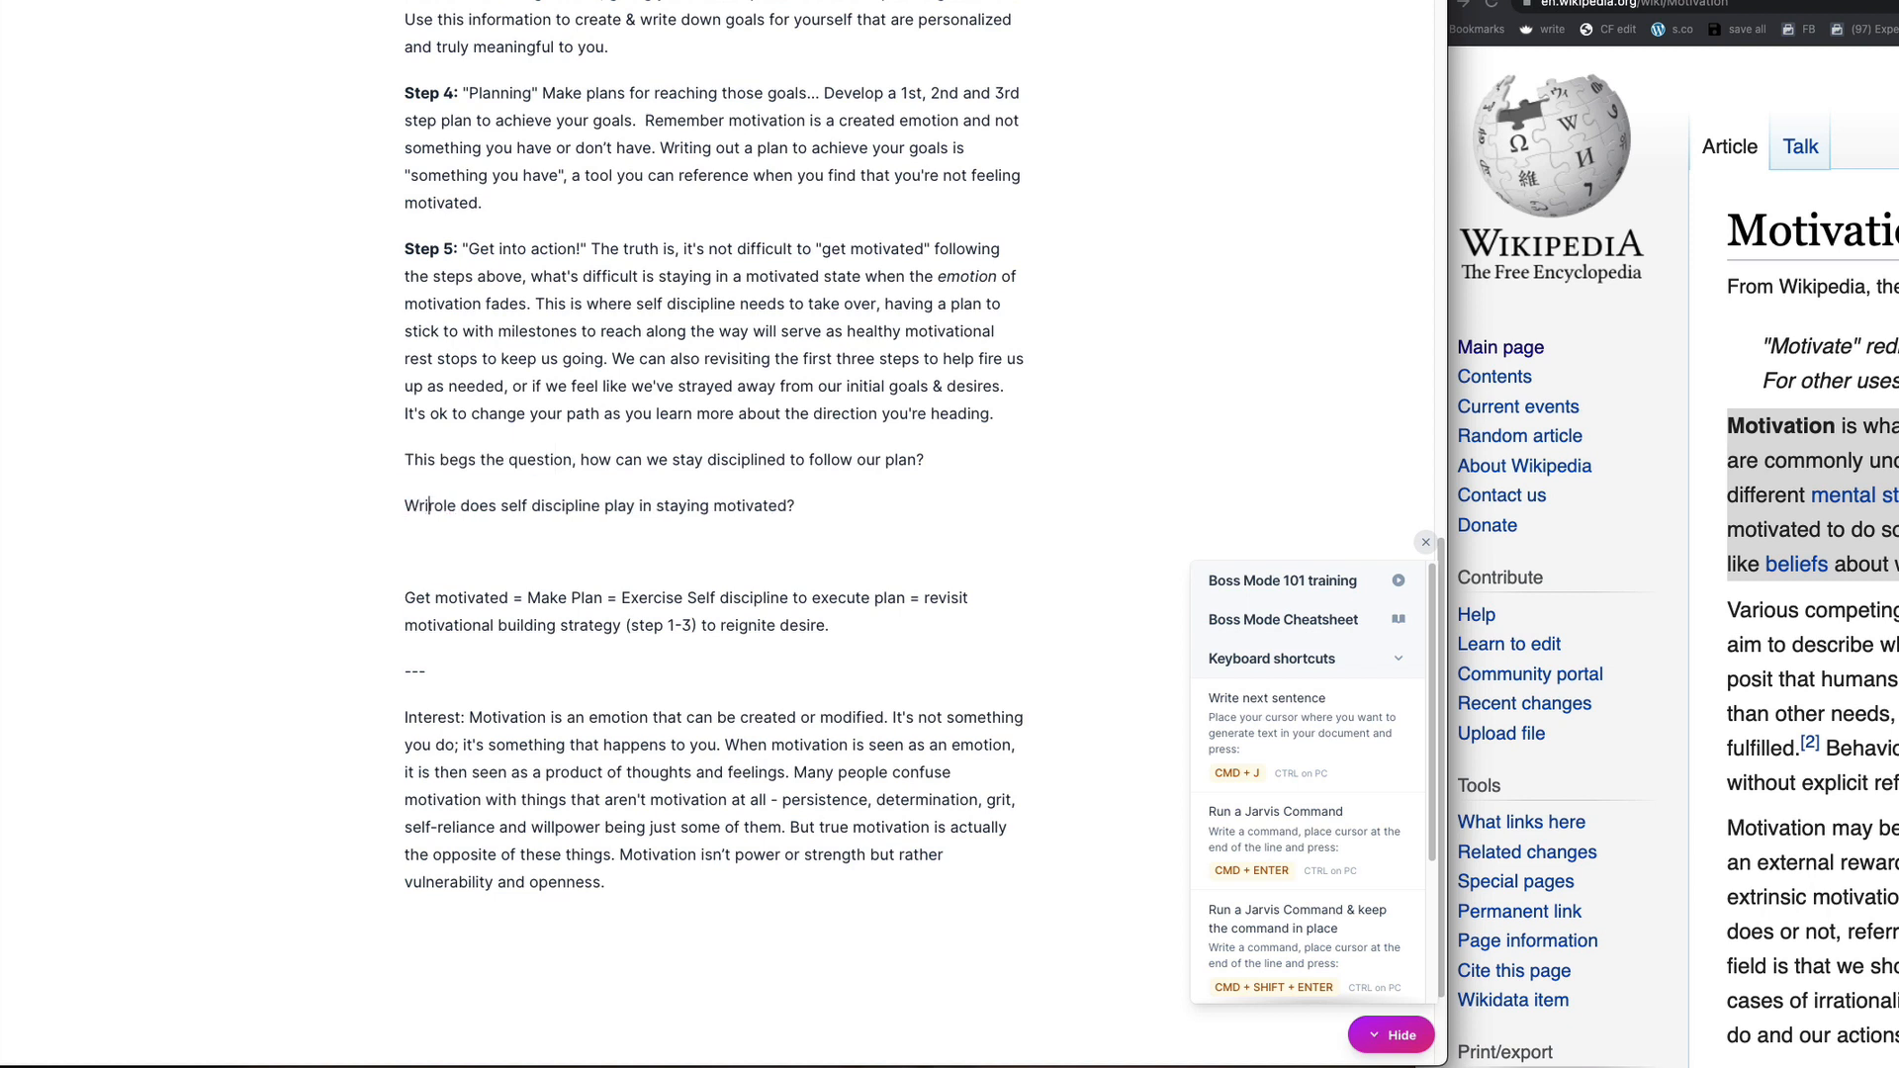
text(graph about the)
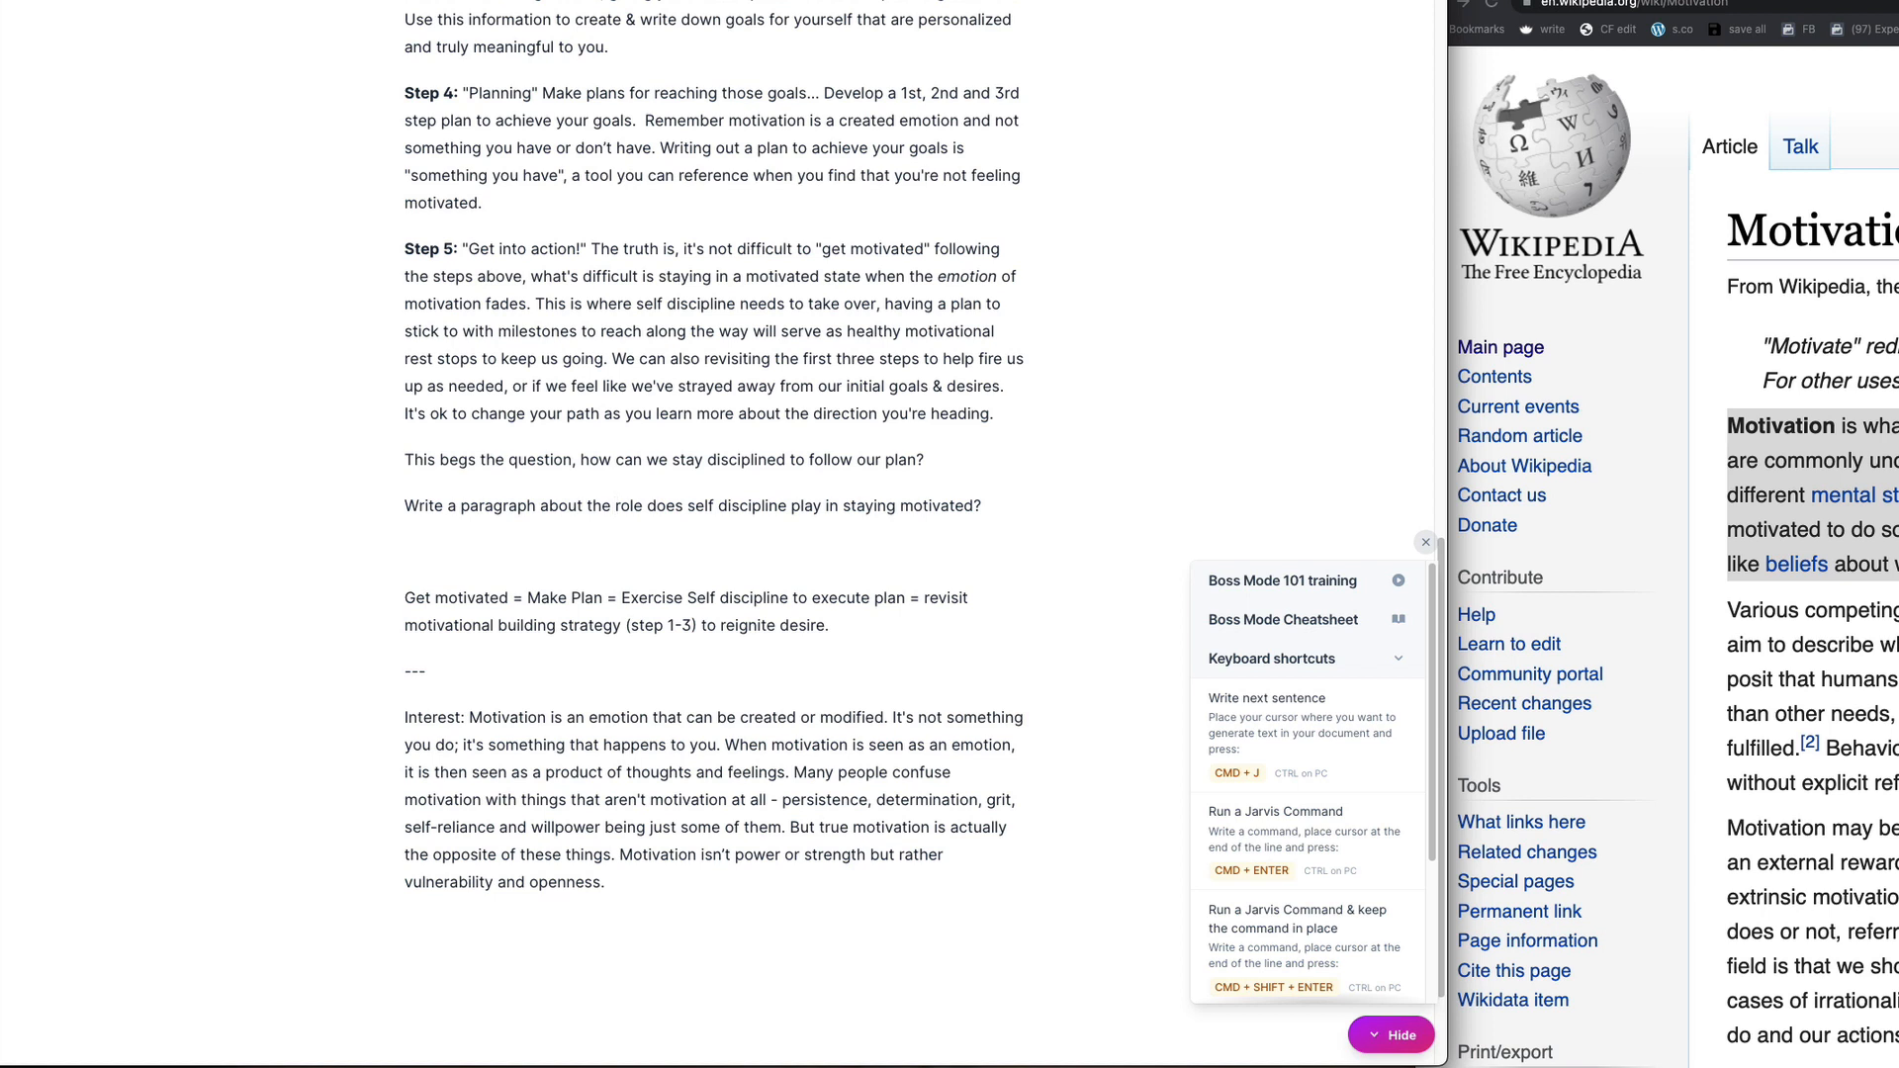
double_click(661, 505)
key(BackSpace)
key(BackSpace)
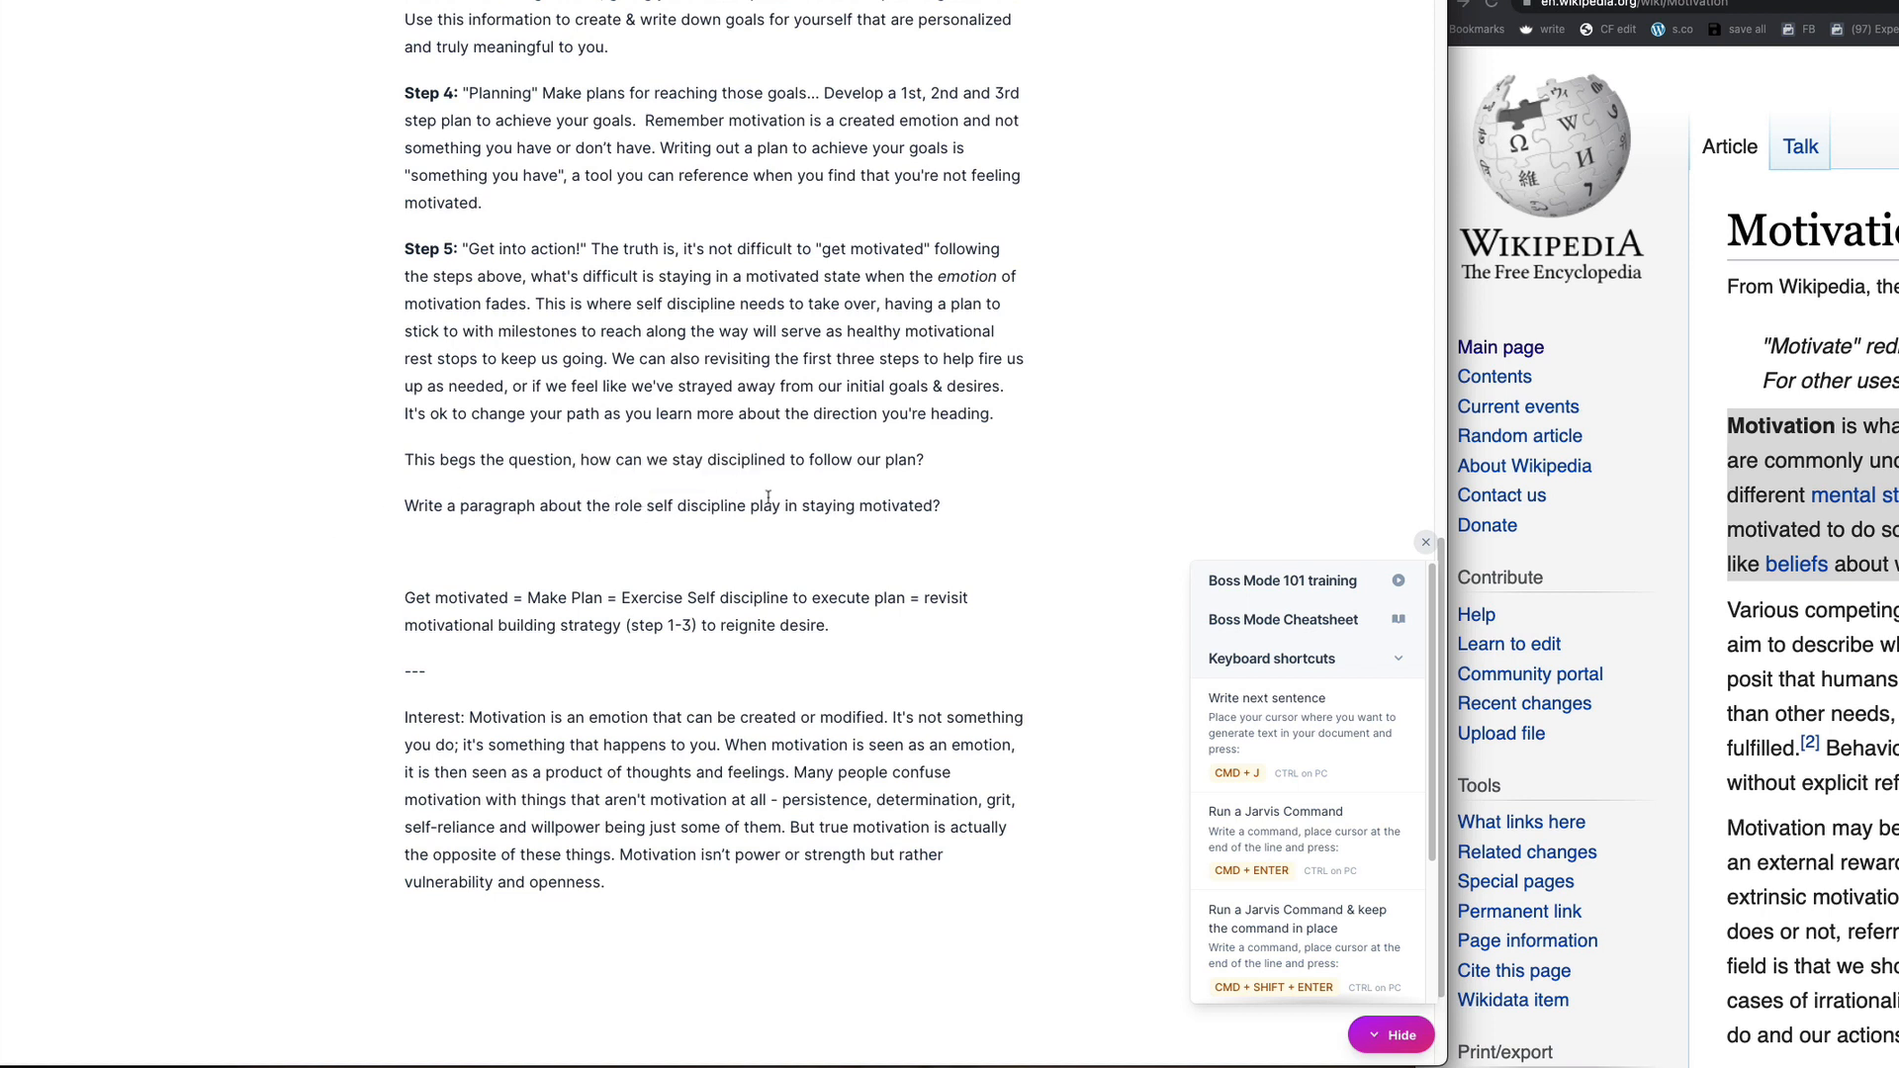
click(781, 506)
text(s)
Step: Copy the prompt about self discipline's role and run it as an AI command to generate a paragraph
drag(987, 509, 367, 497)
key(super+c)
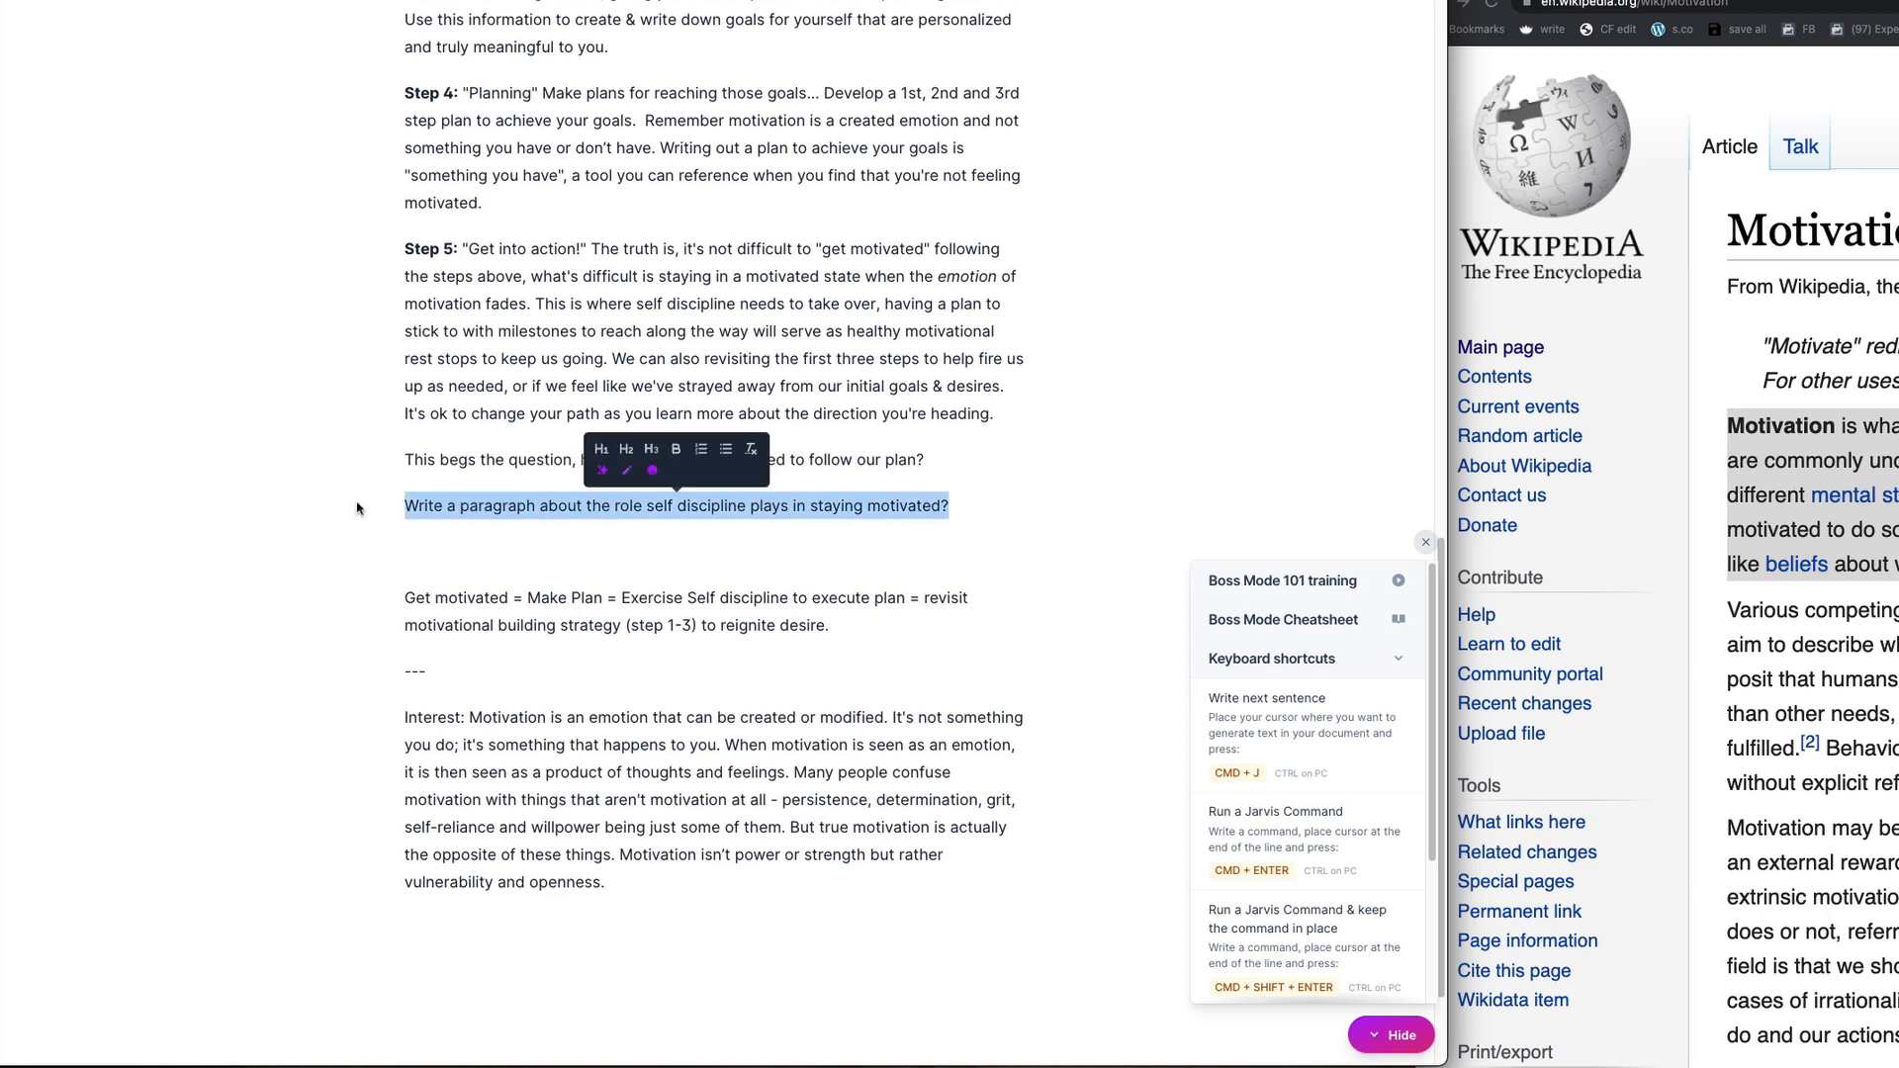
key(super+Return)
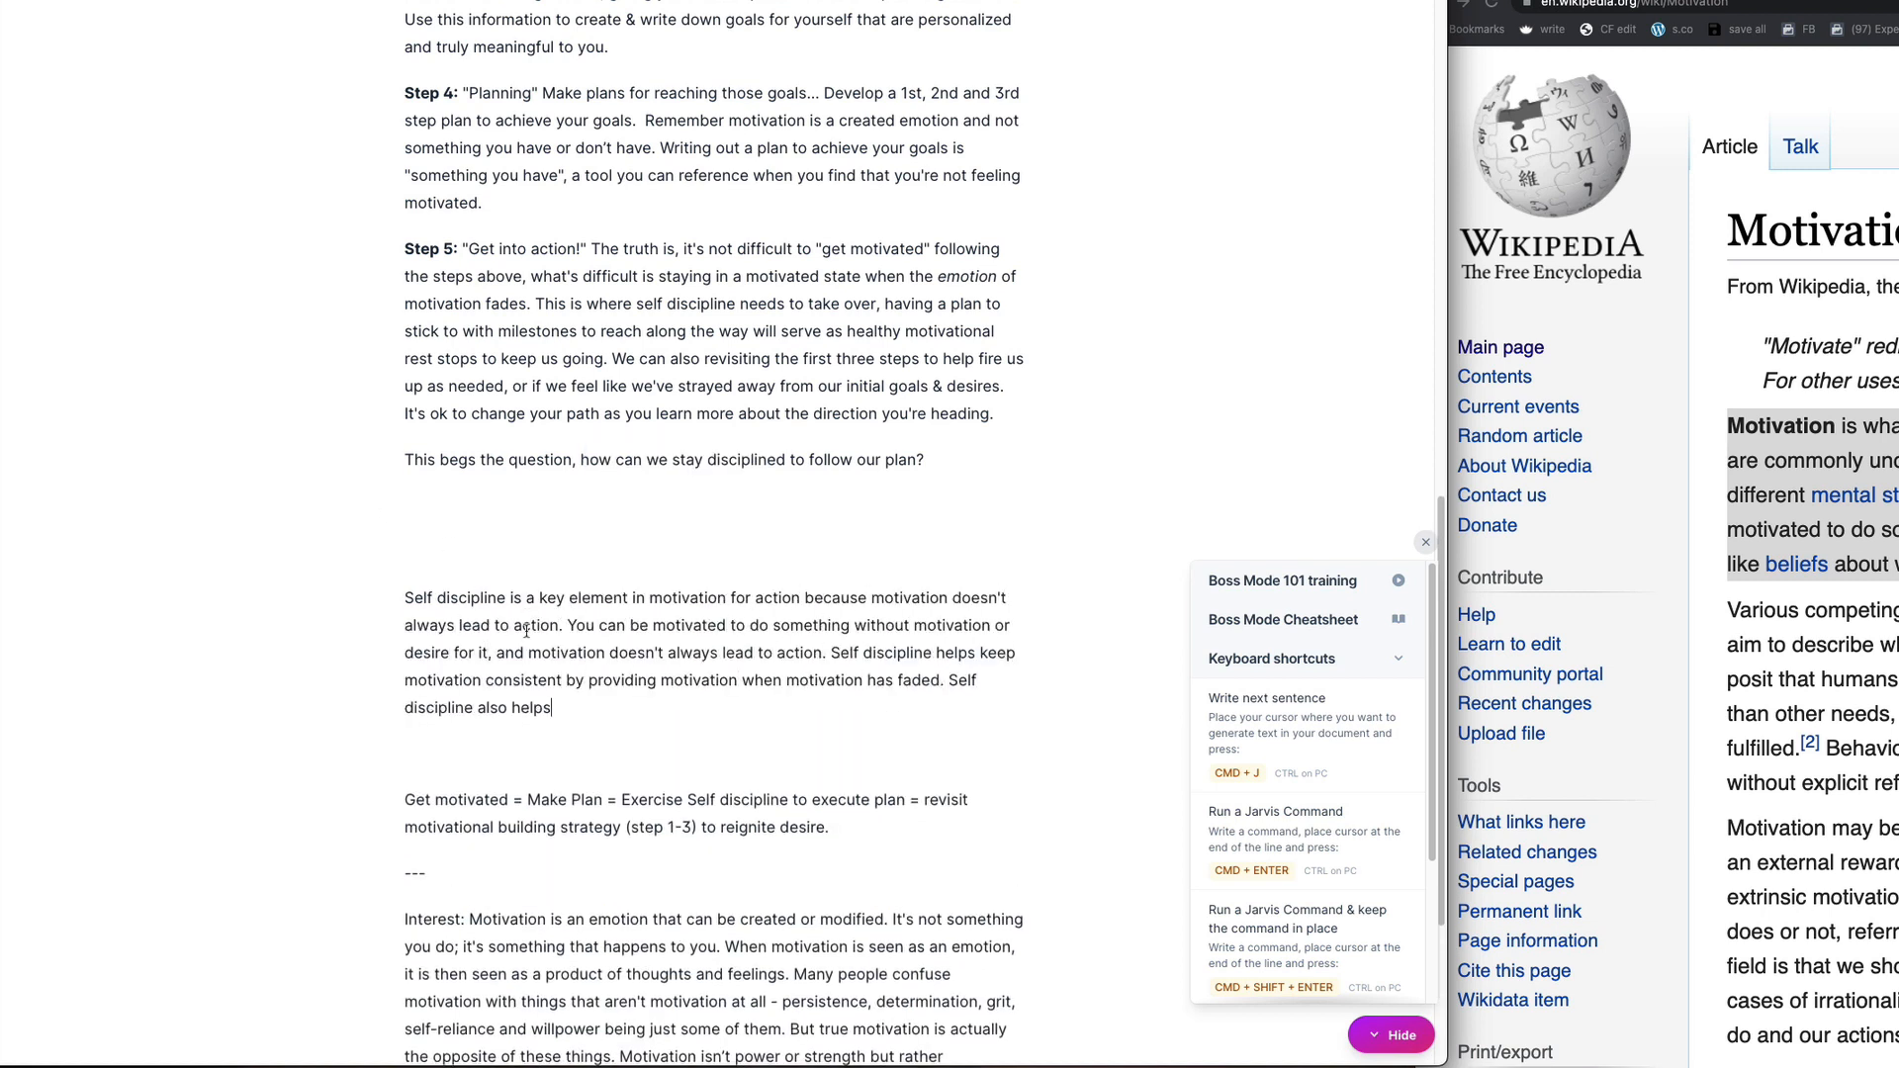
Step: Remove the sentence beginning "You can be motivated to do something" from the generated paragraph, keeping "Self discipline helps" capitalized
drag(569, 626, 843, 655)
key(BackSpace)
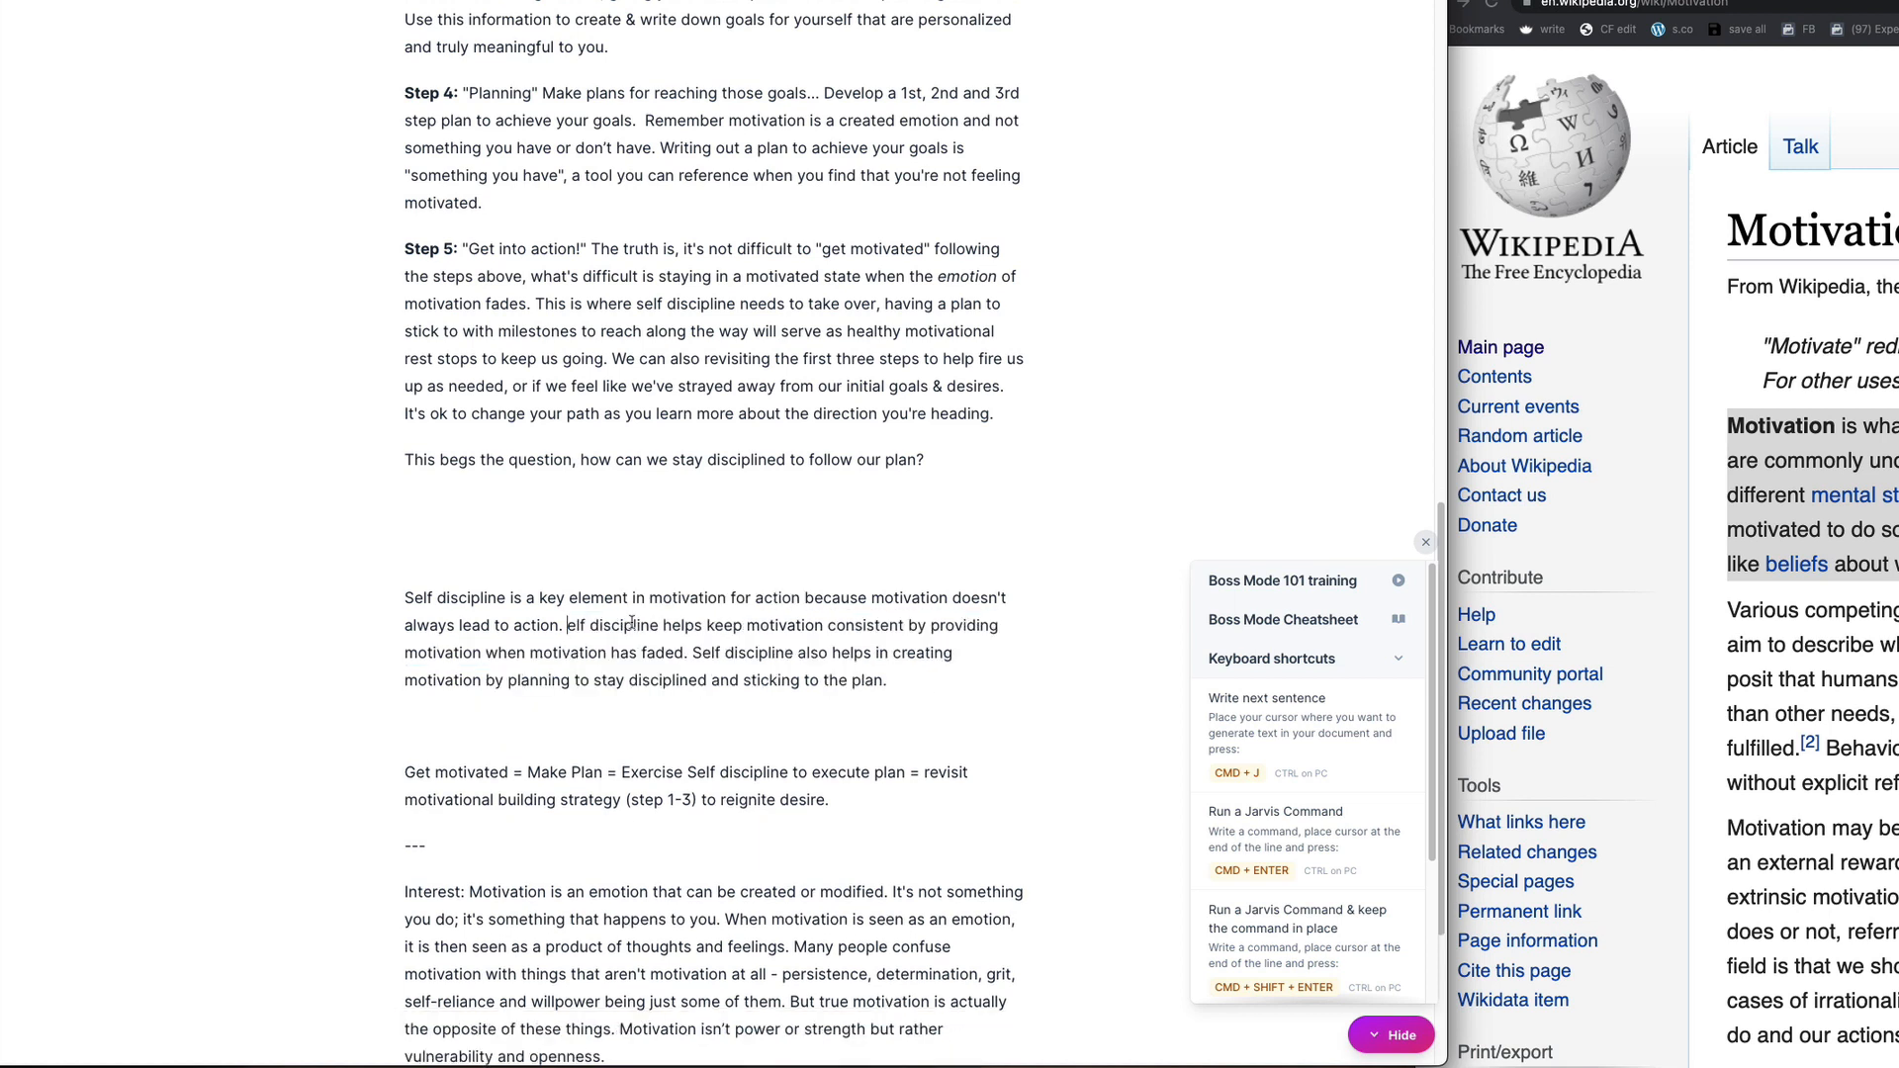
text(S)
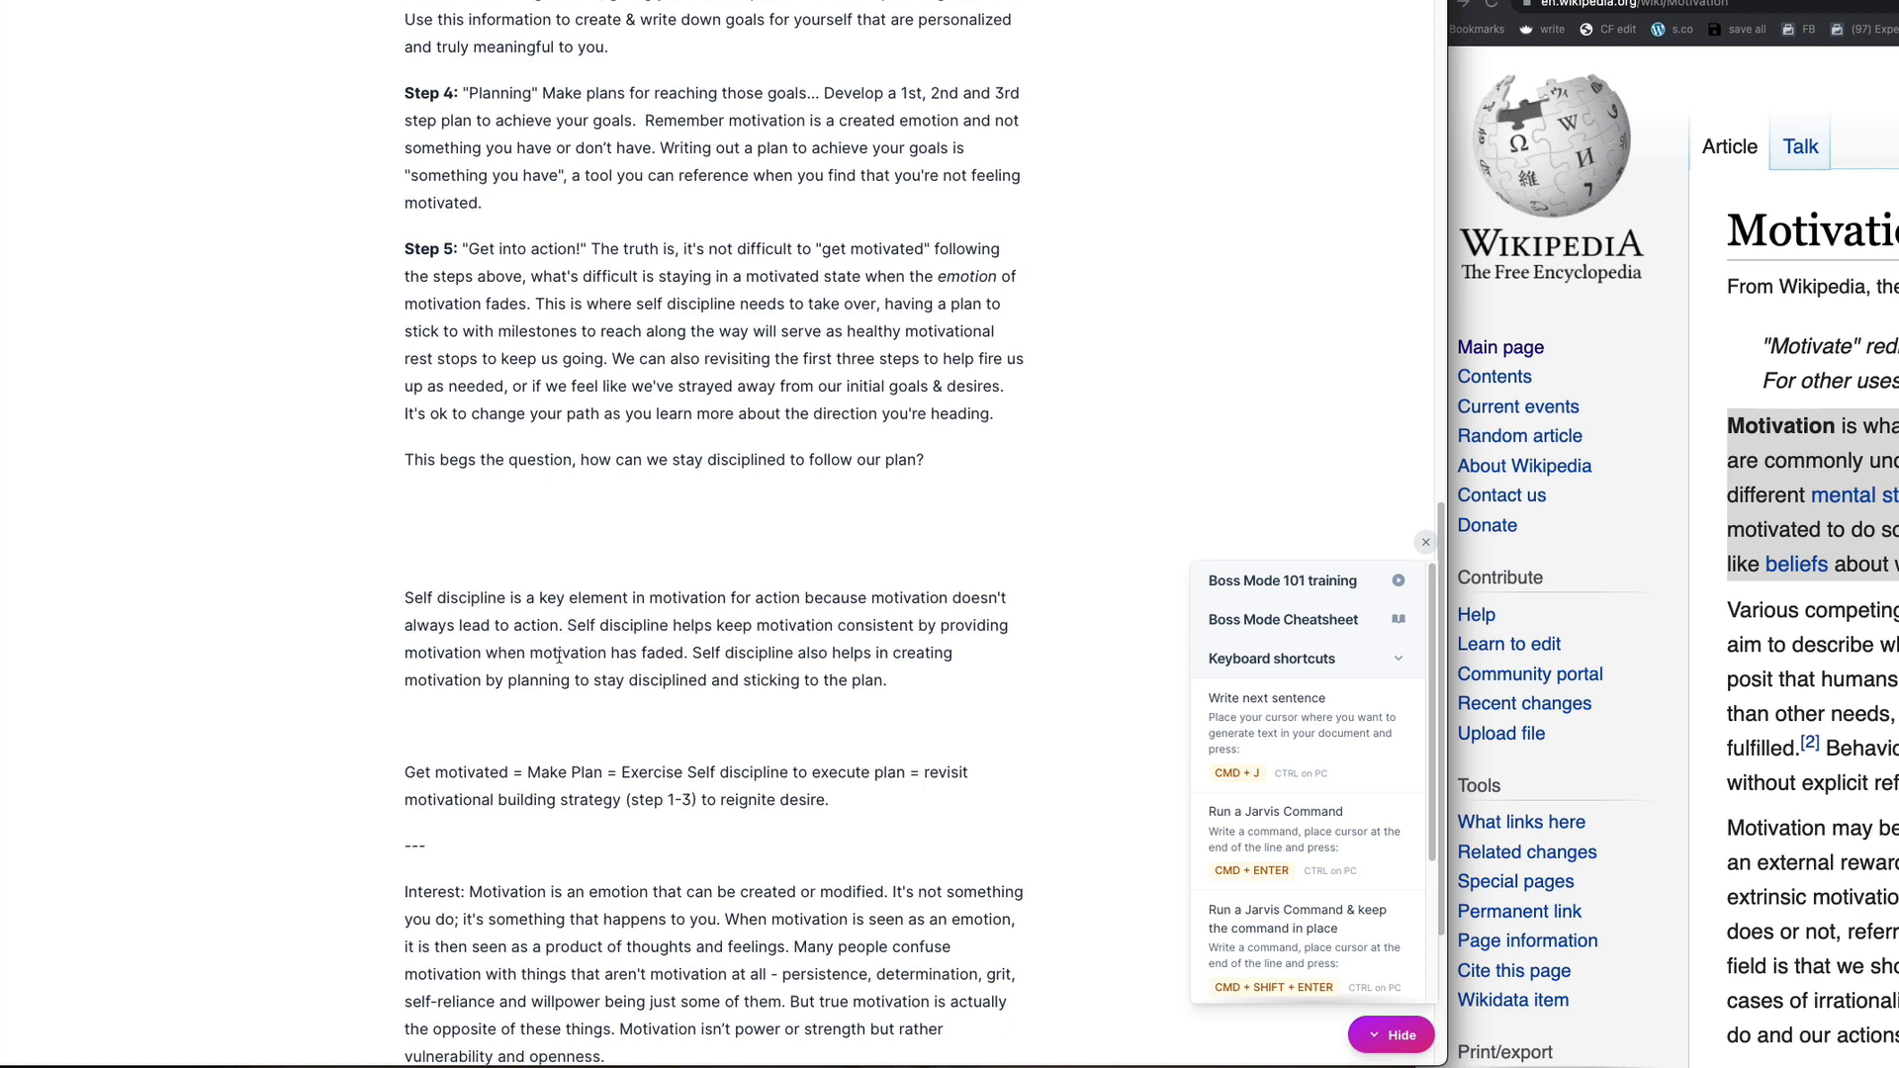
Step: Replace the generated self discipline paragraph with the copied prompt
drag(693, 657, 364, 586)
click(930, 688)
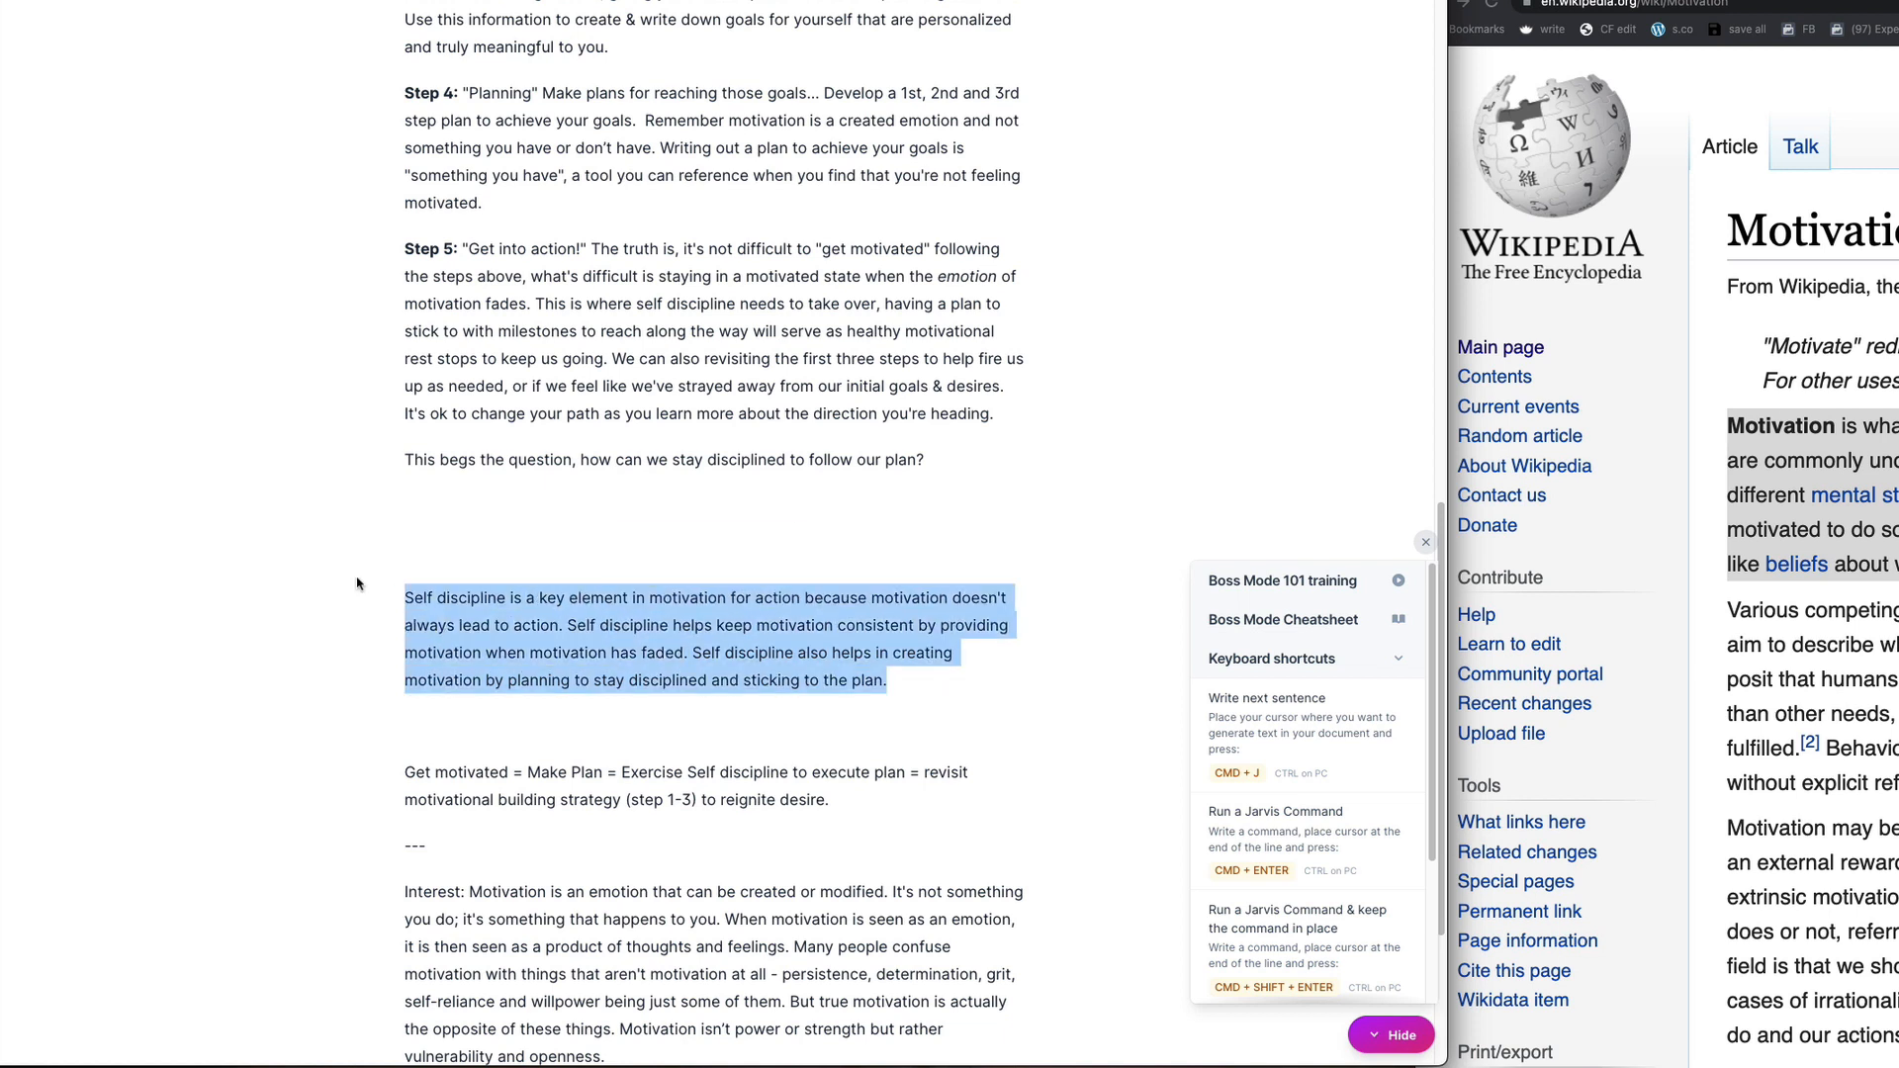
key(BackSpace)
key(BackSpace)
key(super+v)
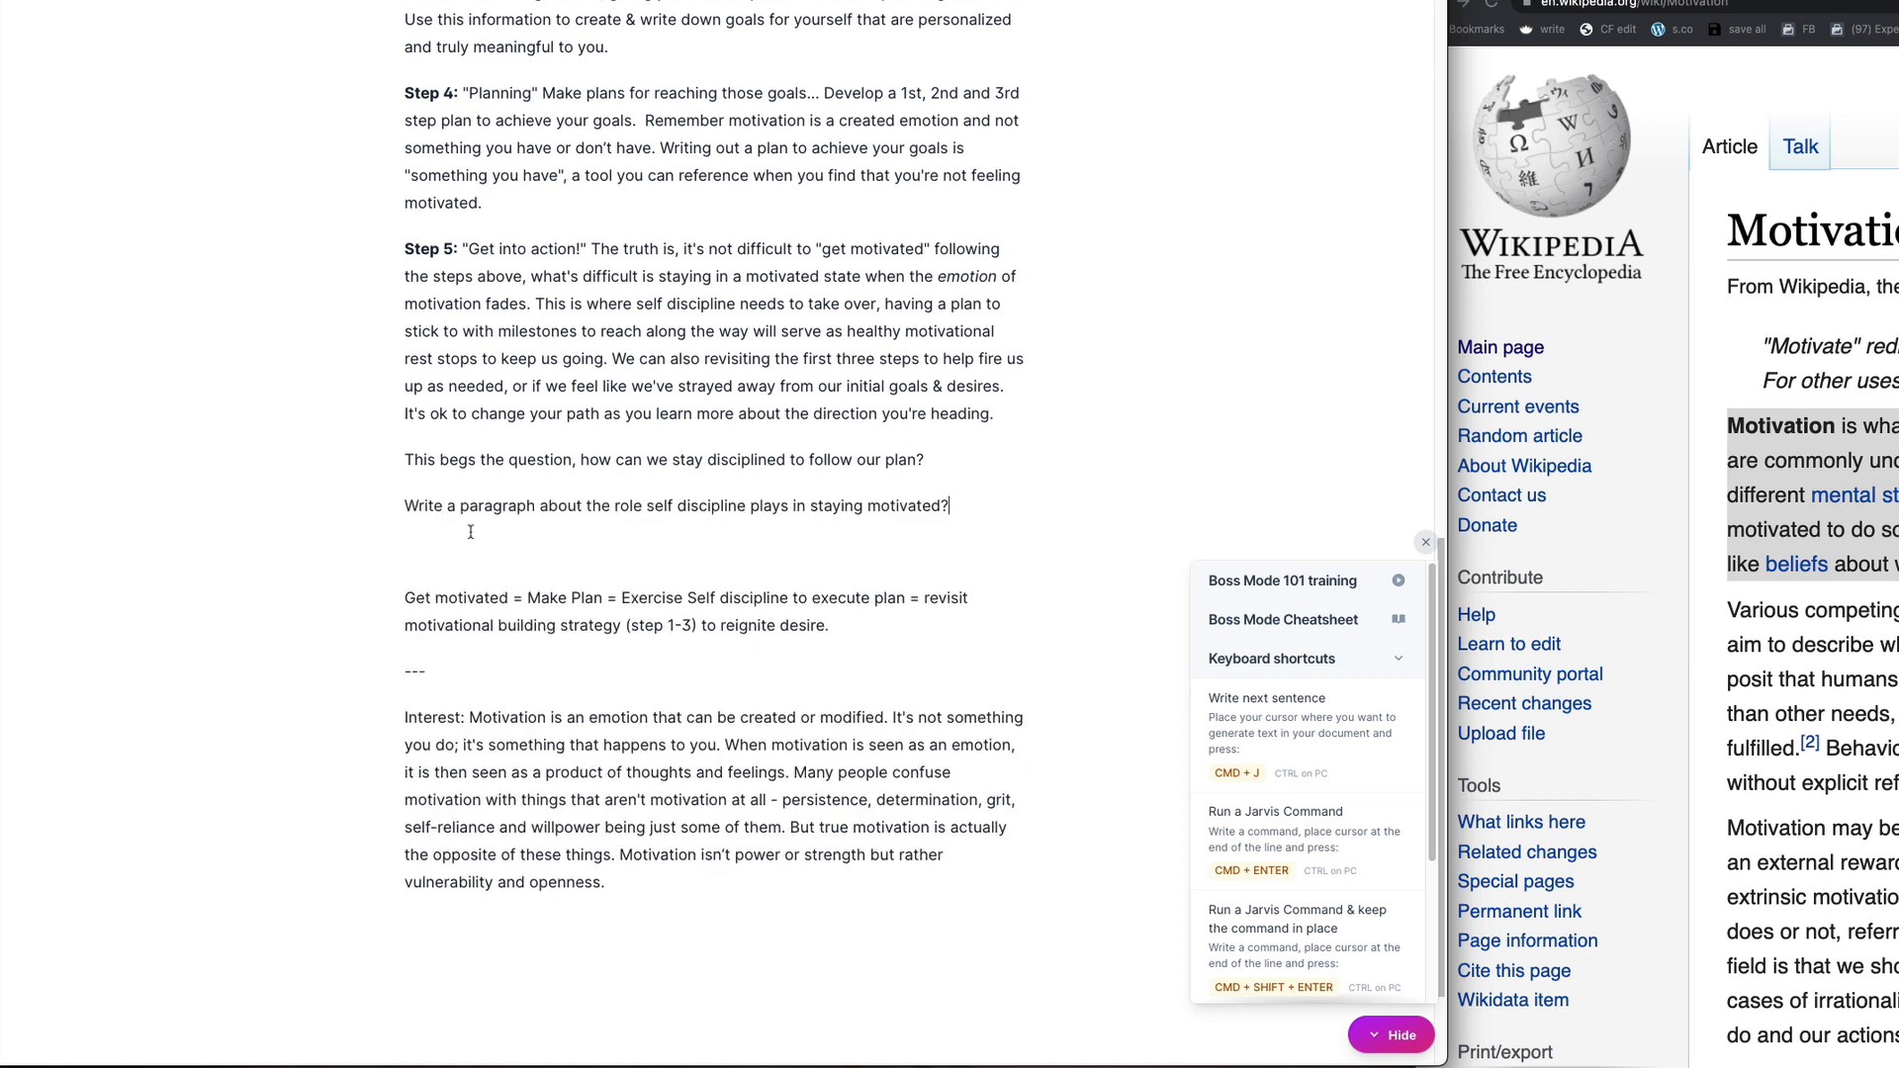
Step: Reword the prompt as "Write a paragraph about how self discipline helps one stay motivated by reaching milestones?" and run it as an AI command
drag(973, 504, 372, 505)
click(518, 549)
drag(588, 506, 647, 506)
text(how)
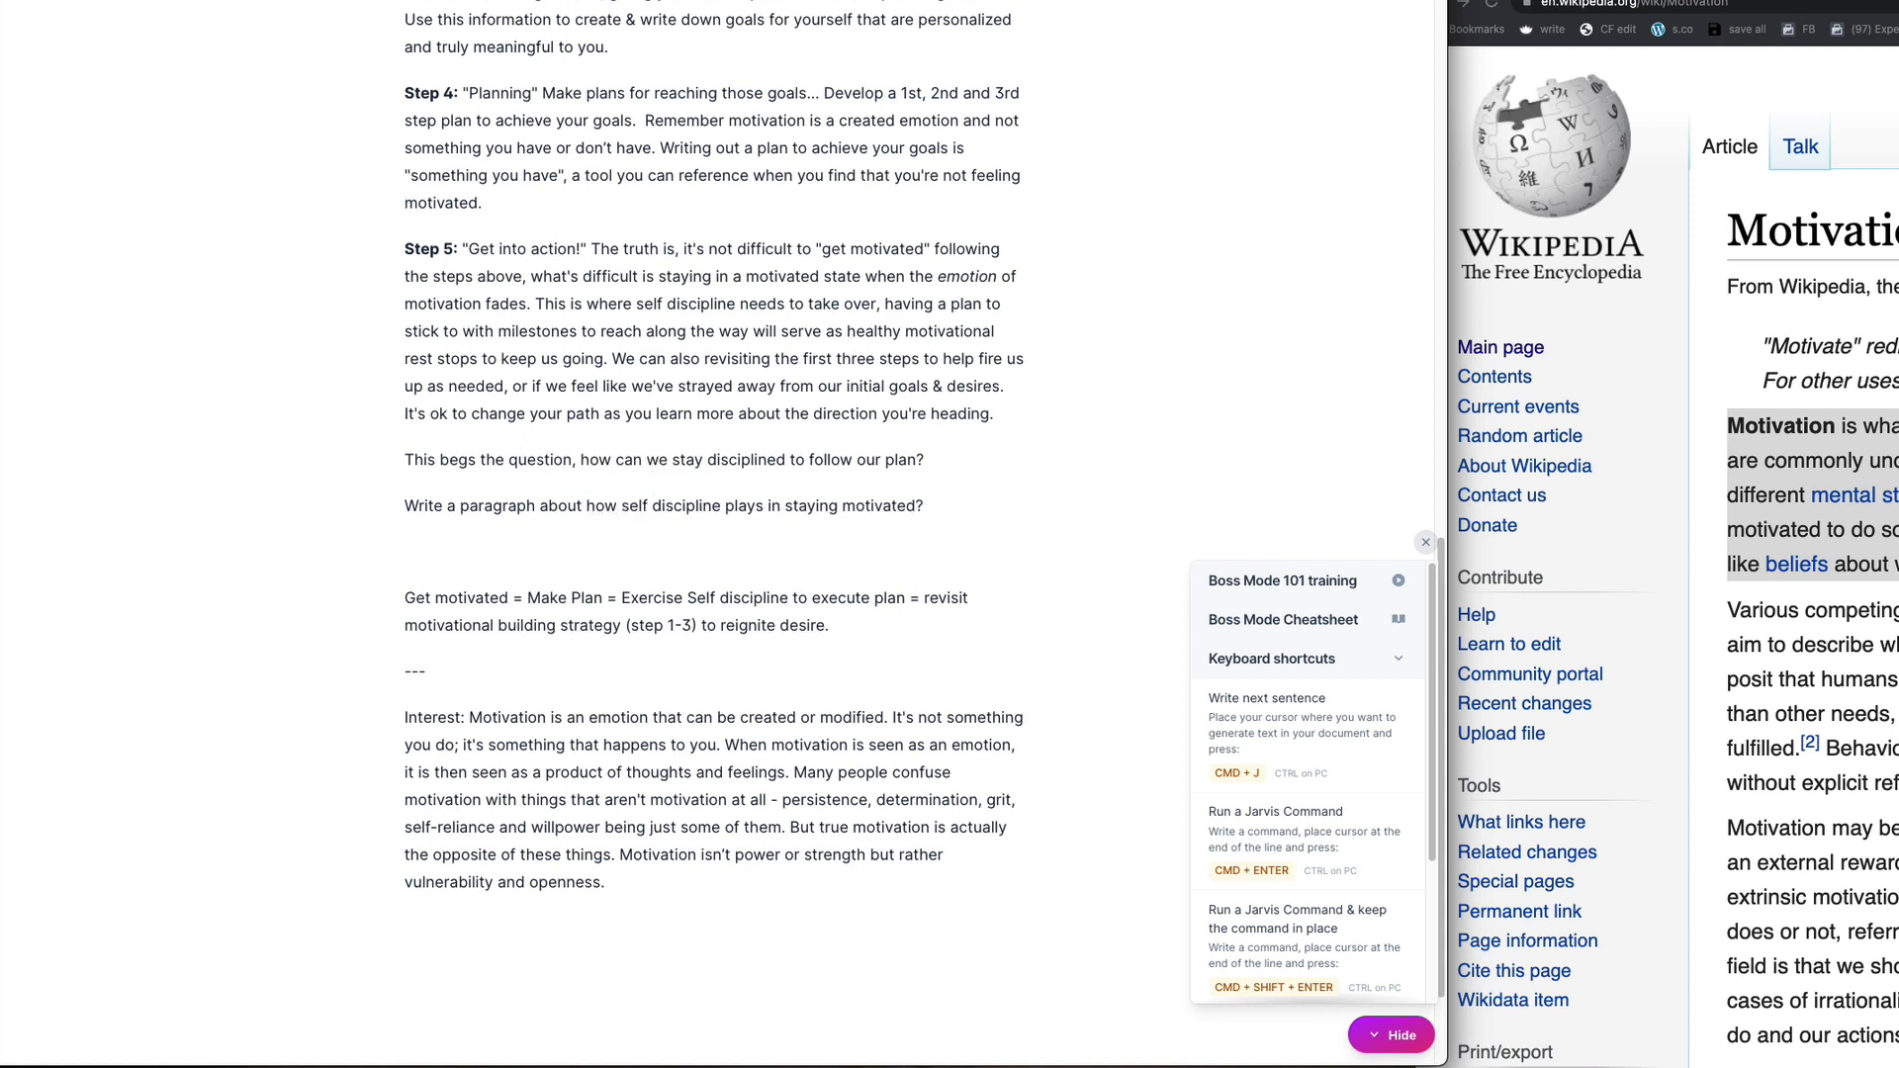
drag(725, 505, 837, 504)
text(helps)
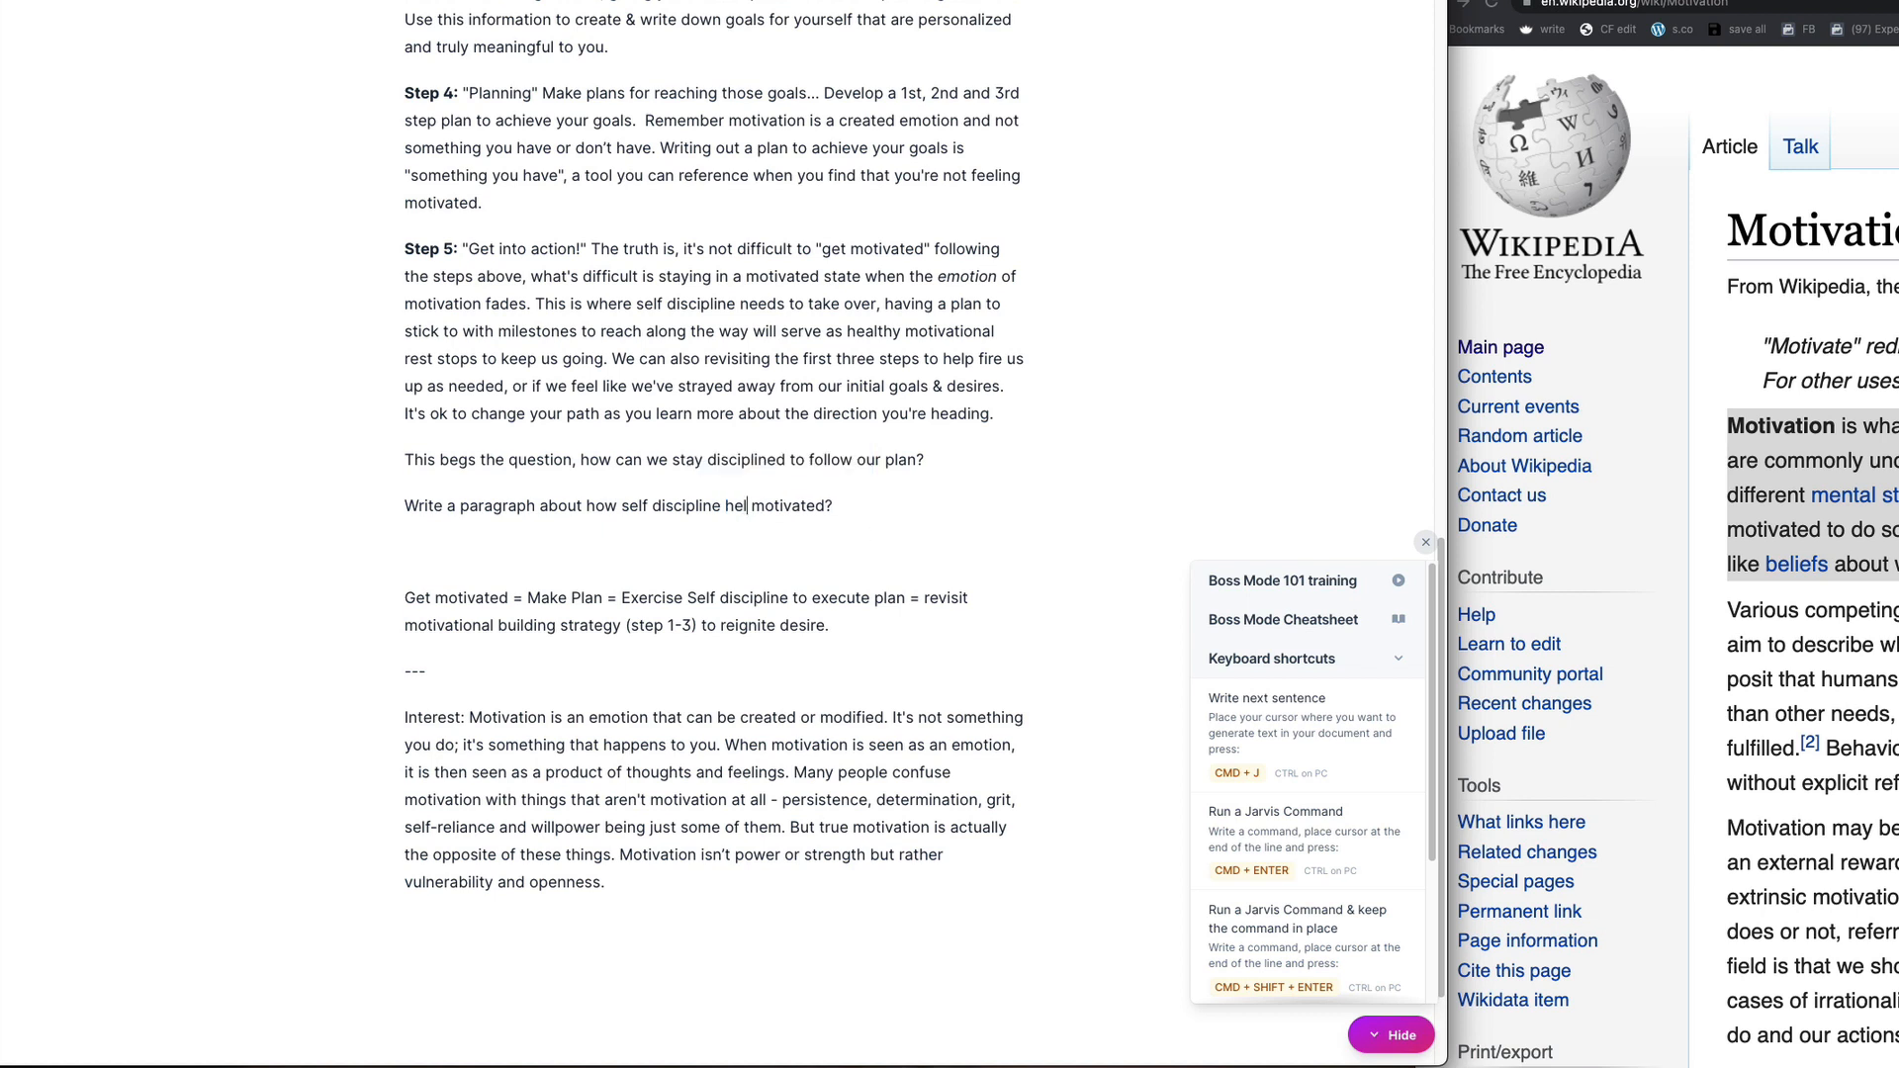
text( one stay)
click(927, 506)
key(Left)
text(by reaching )
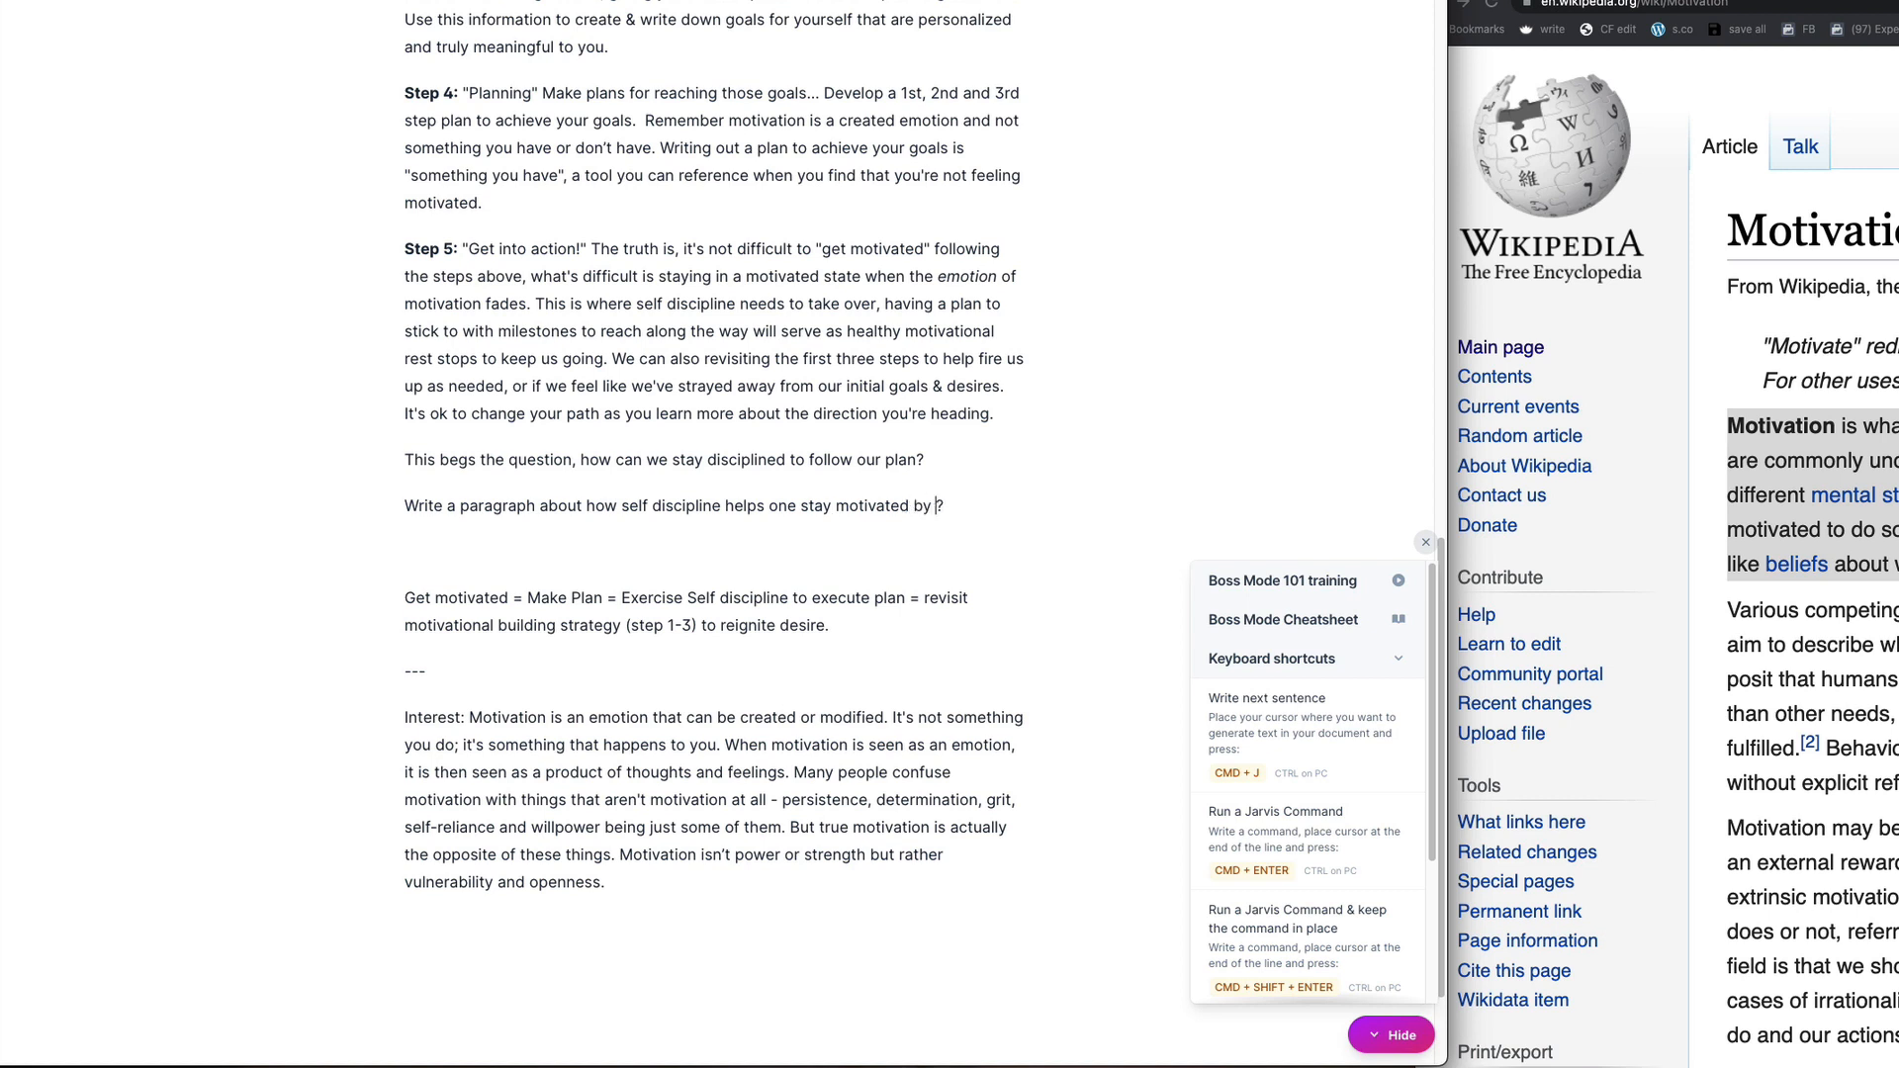
text(milestones)
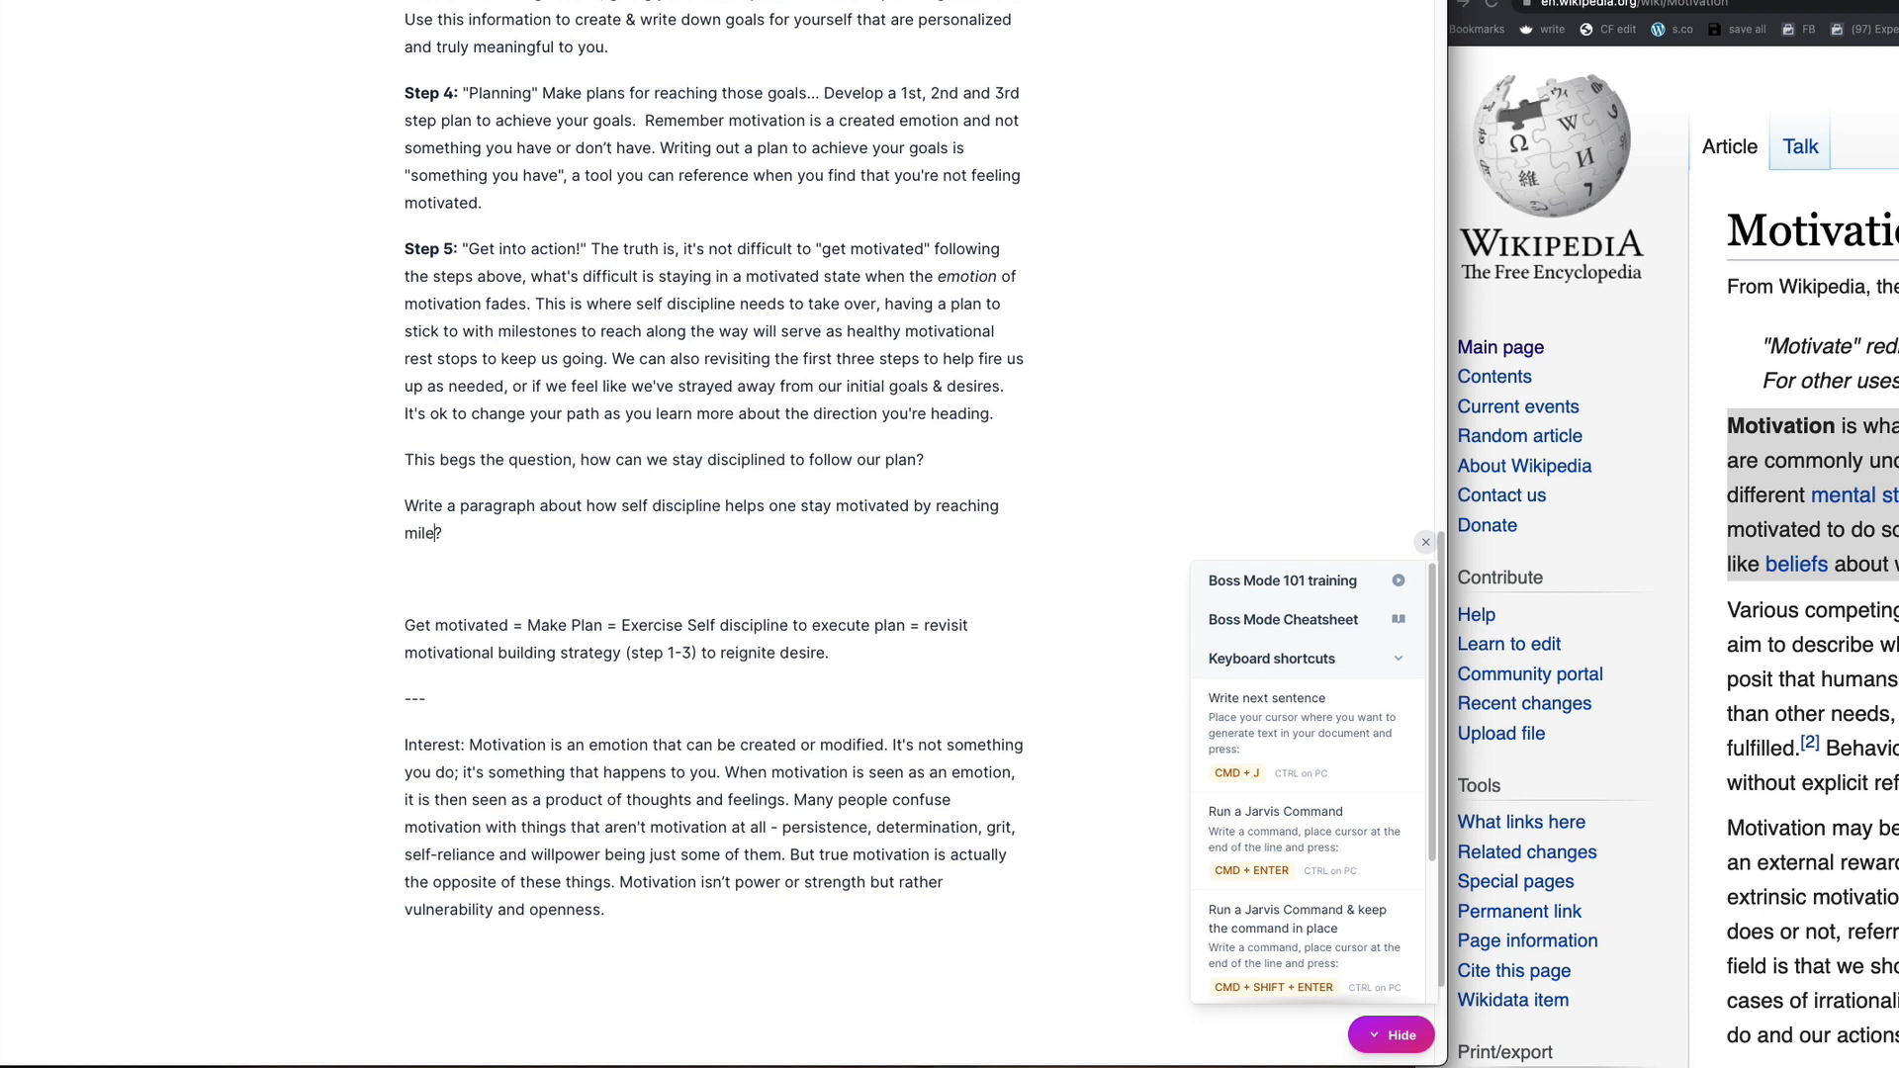
drag(527, 552, 381, 507)
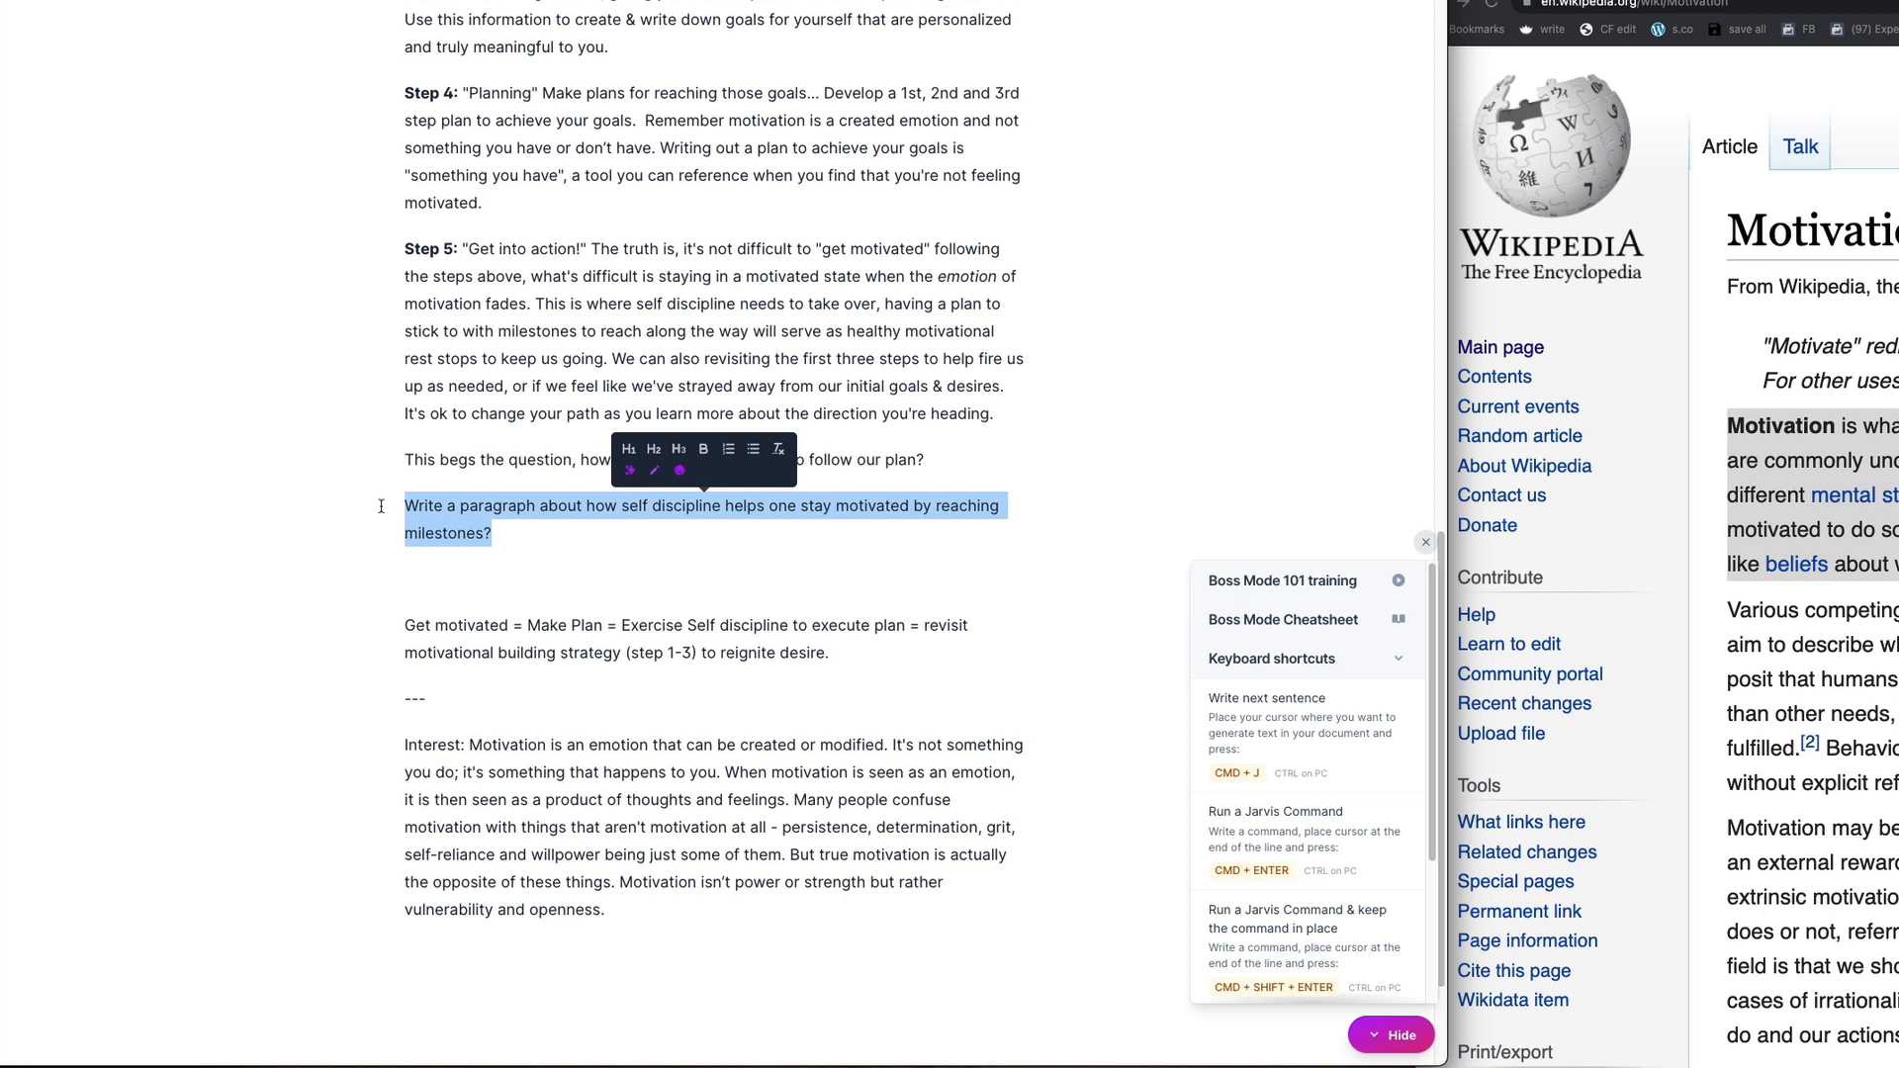
key(super+Return)
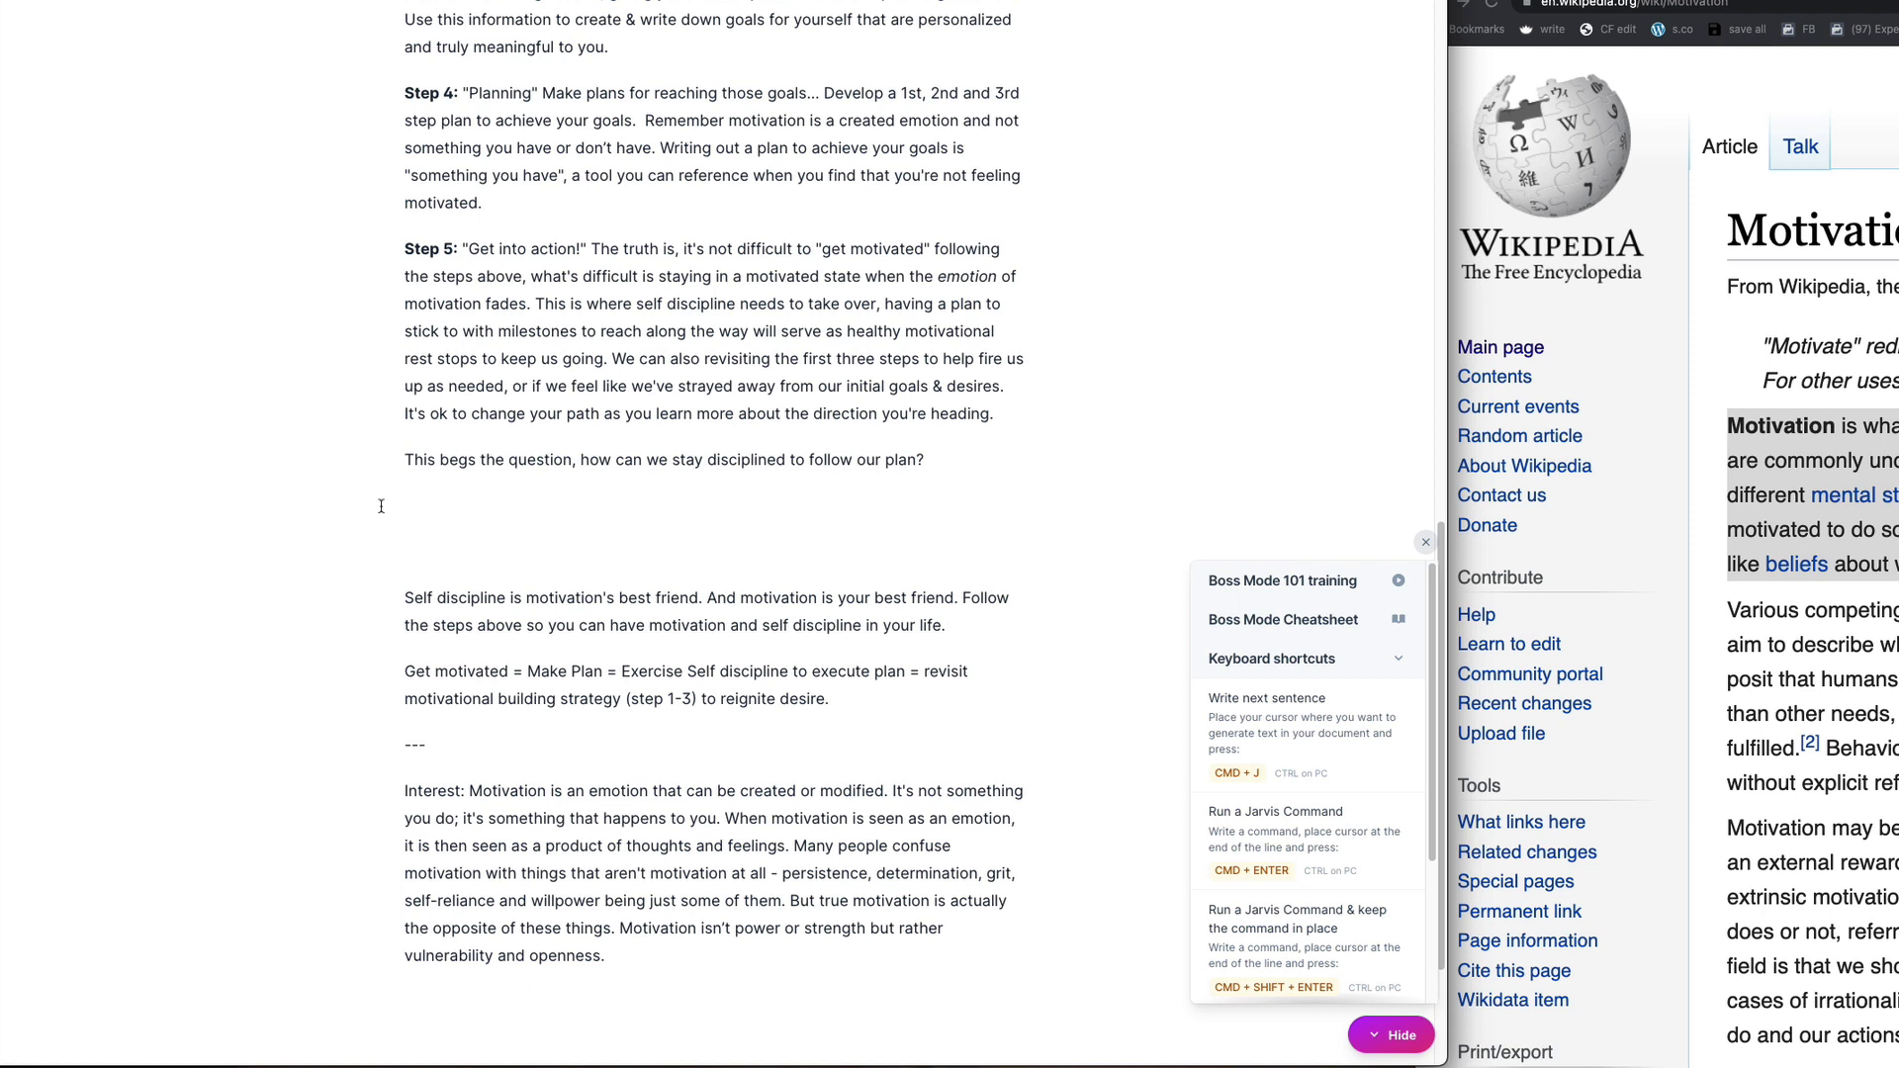
Step: Replace the generated self discipline passage with the prompt "What is self discipline and how can one practice it?" and run it as an AI command
drag(381, 505, 946, 625)
key(BackSpace)
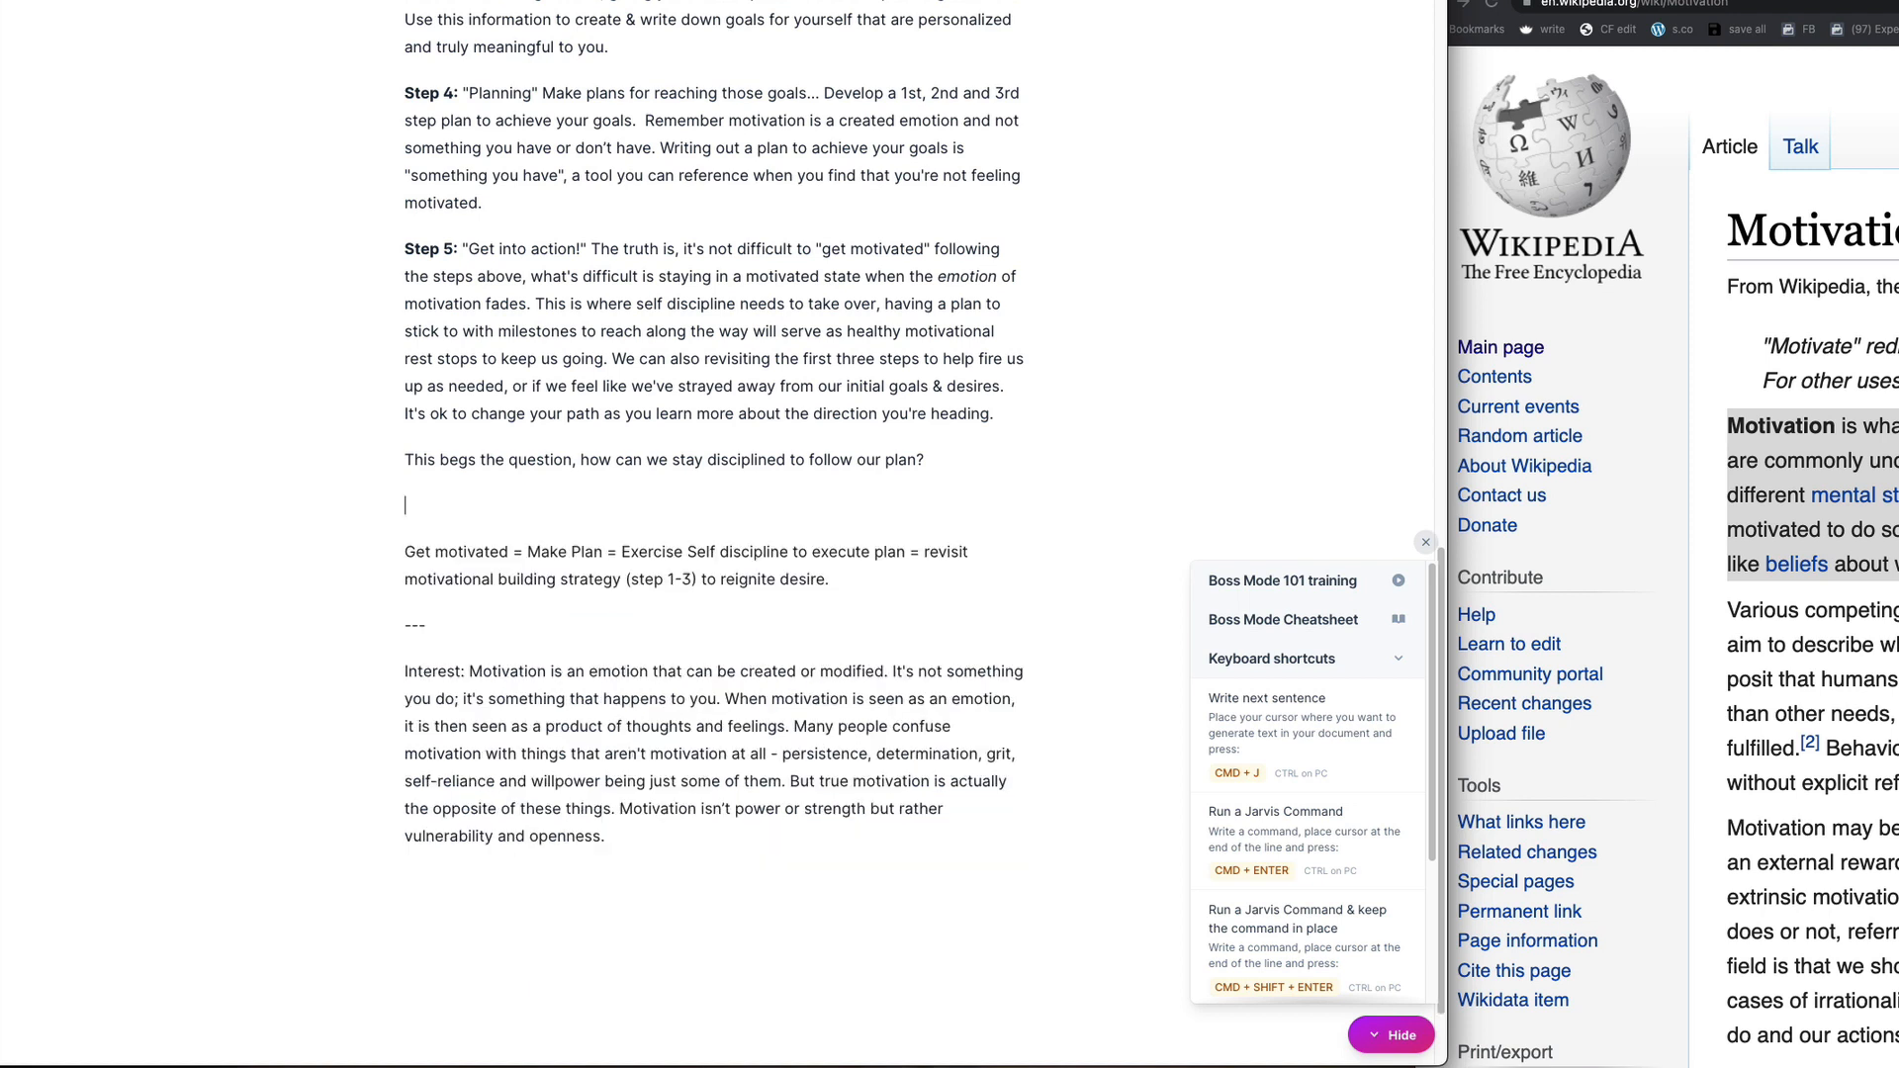
text(How)
key(BackSpace)
key(BackSpace)
key(BackSpace)
key(BackSpace)
text(What is self discipline and how)
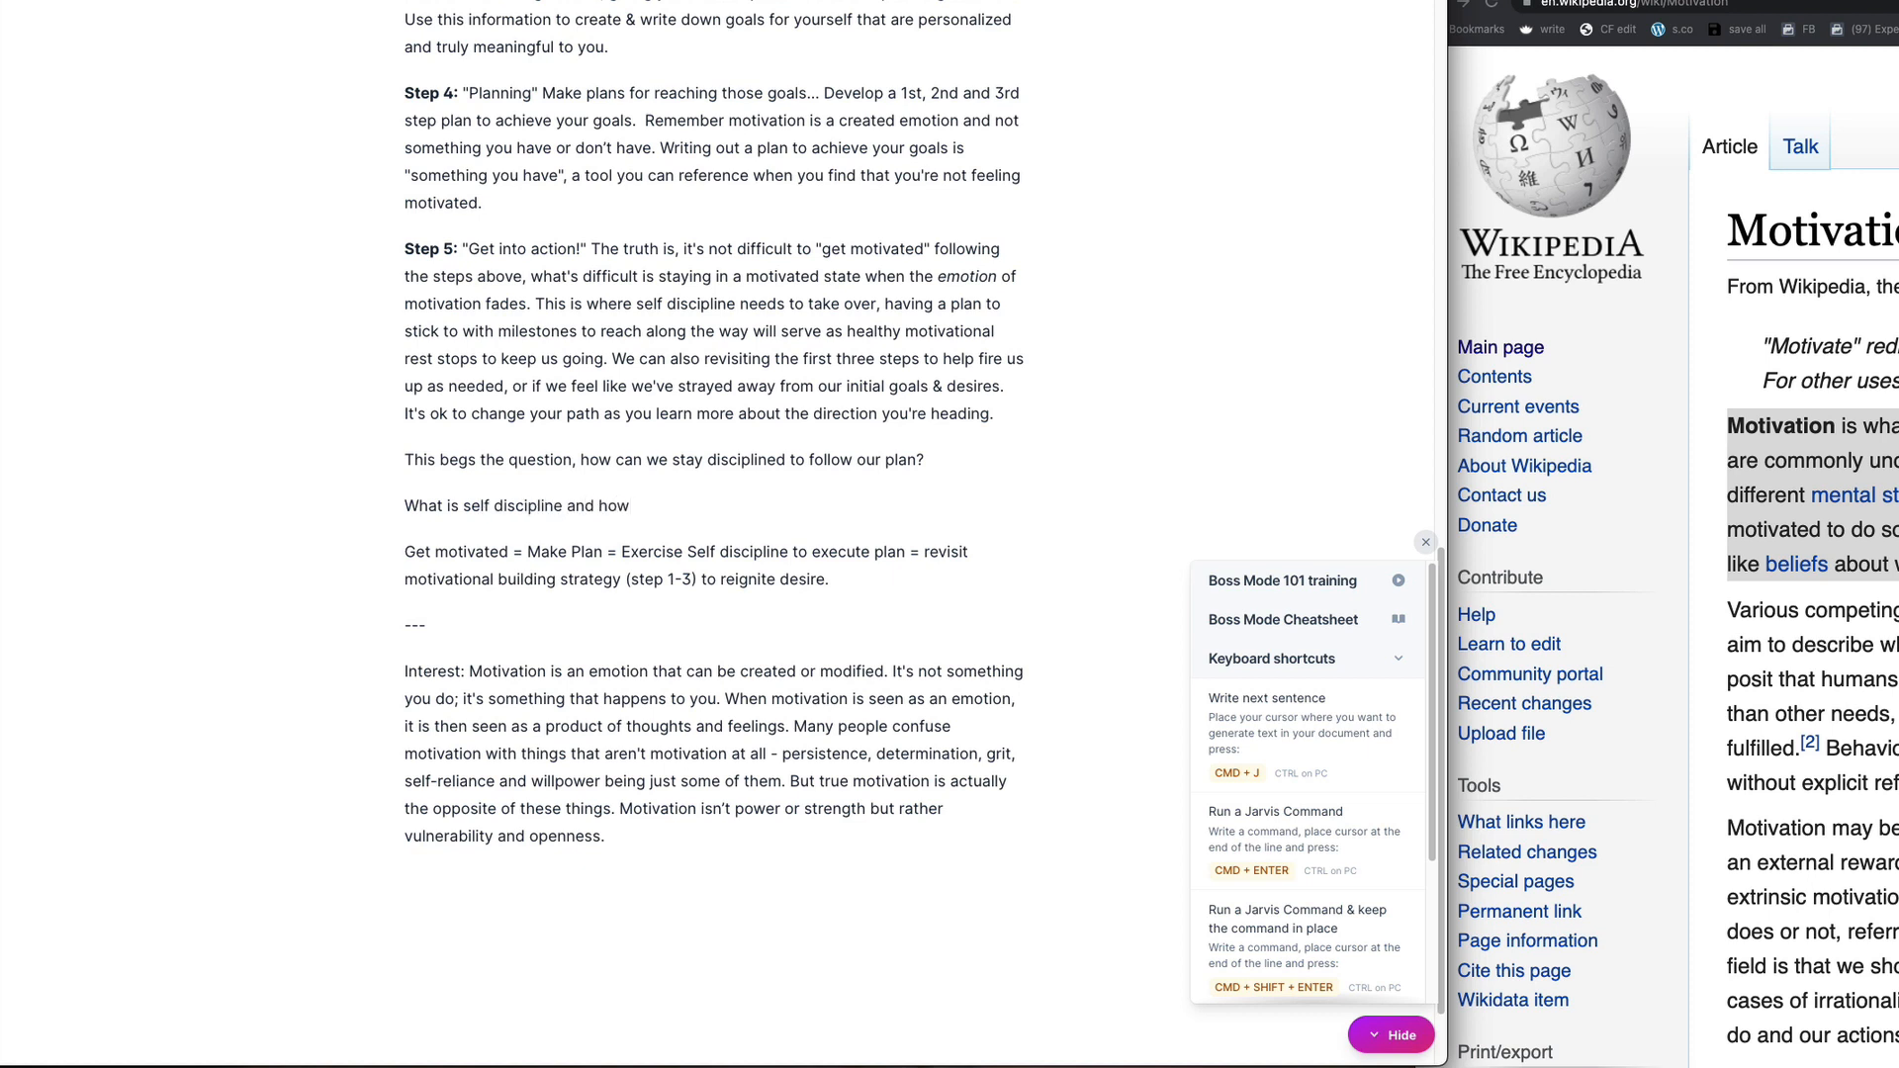
text( can one practice it?)
key(Return)
key(Return)
drag(814, 501, 361, 510)
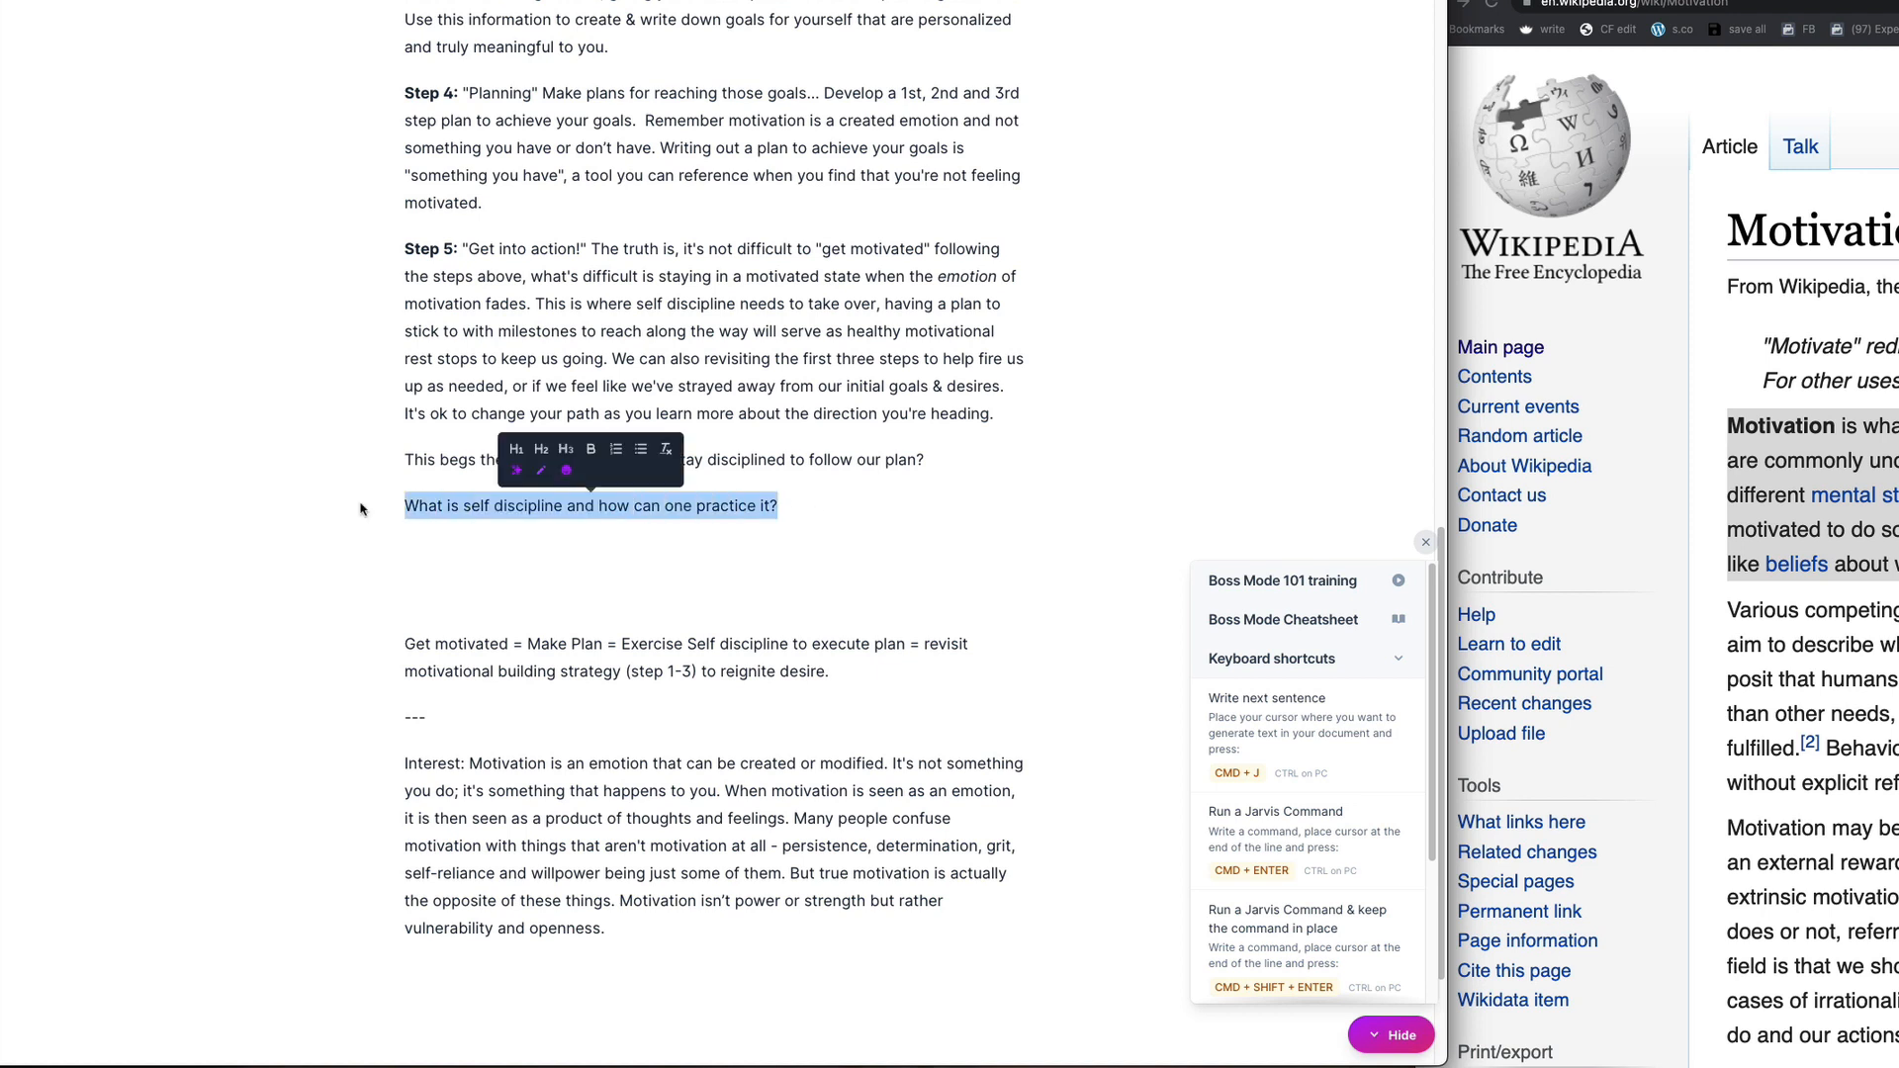
key(super+Return)
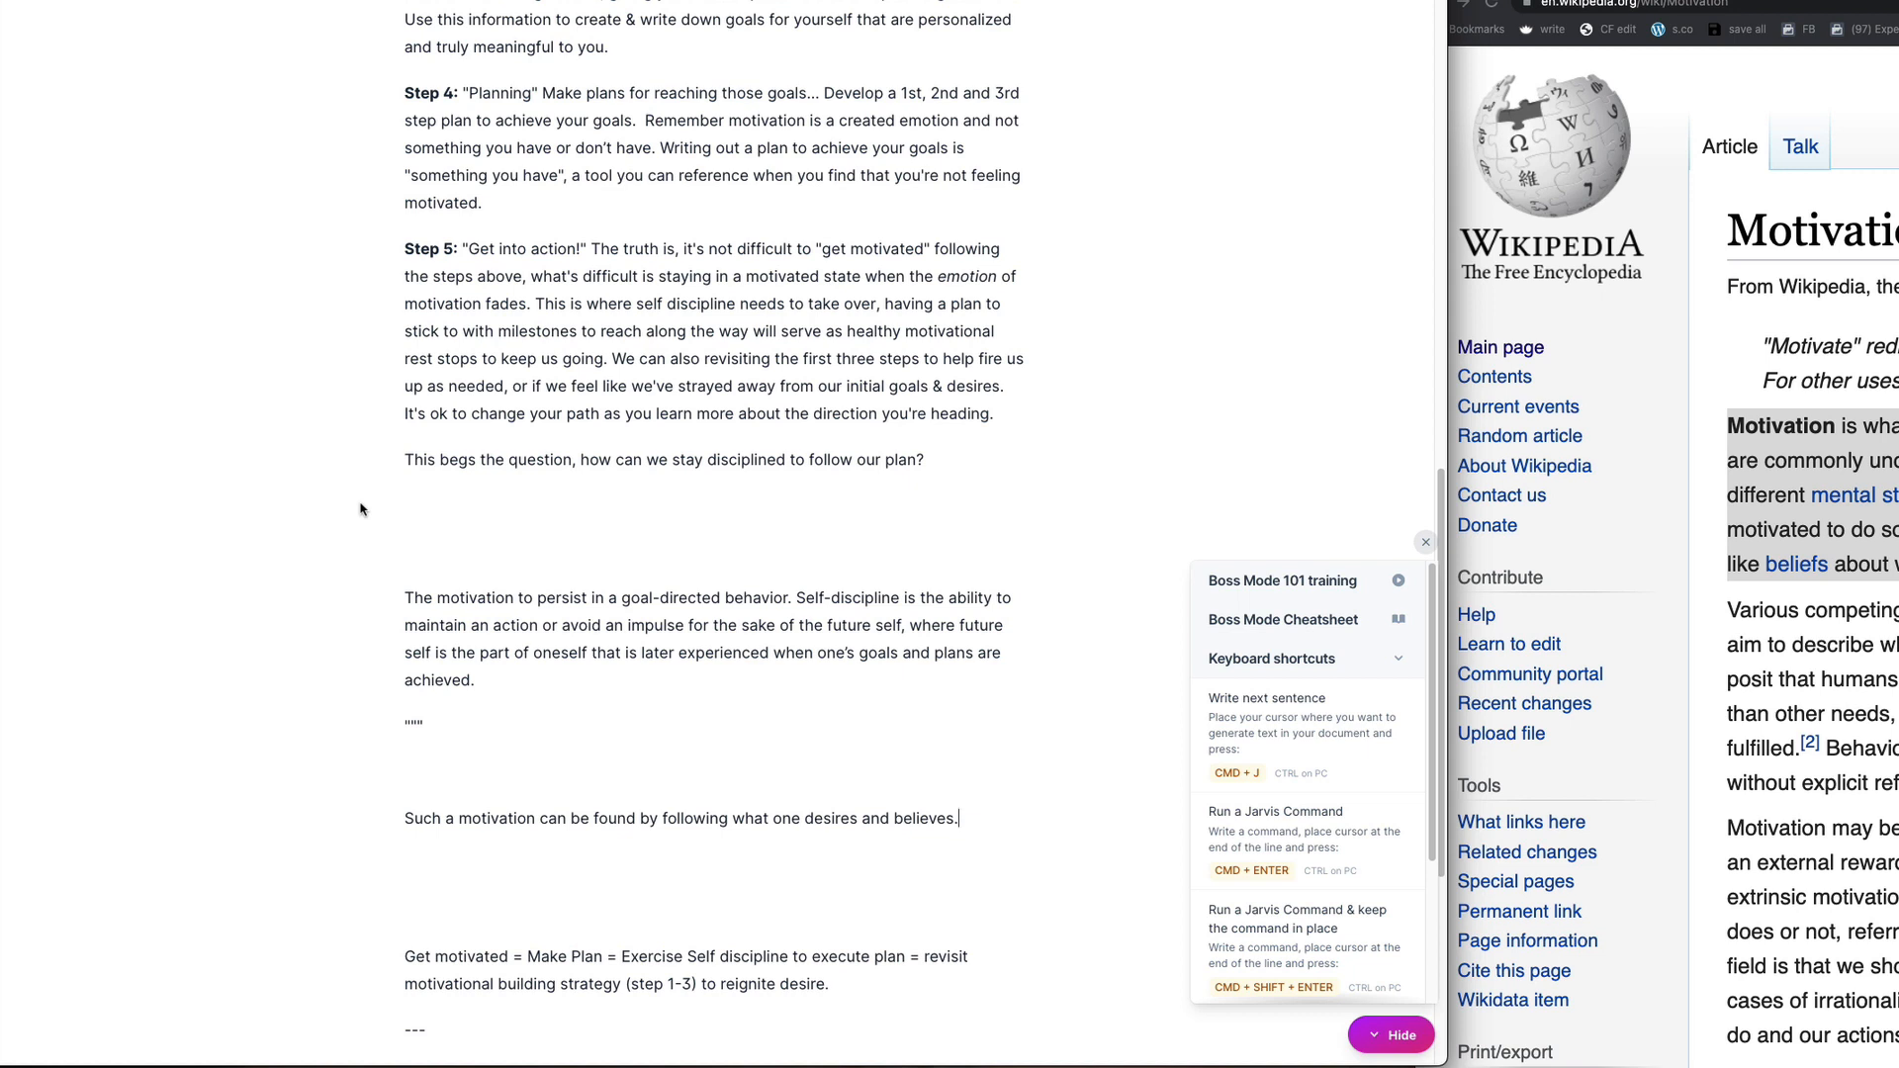
Step: Delete the stray quotation marks and the sentence "Such a motivation can be found by following what one desires and believes." from the generated text
drag(413, 742, 1025, 828)
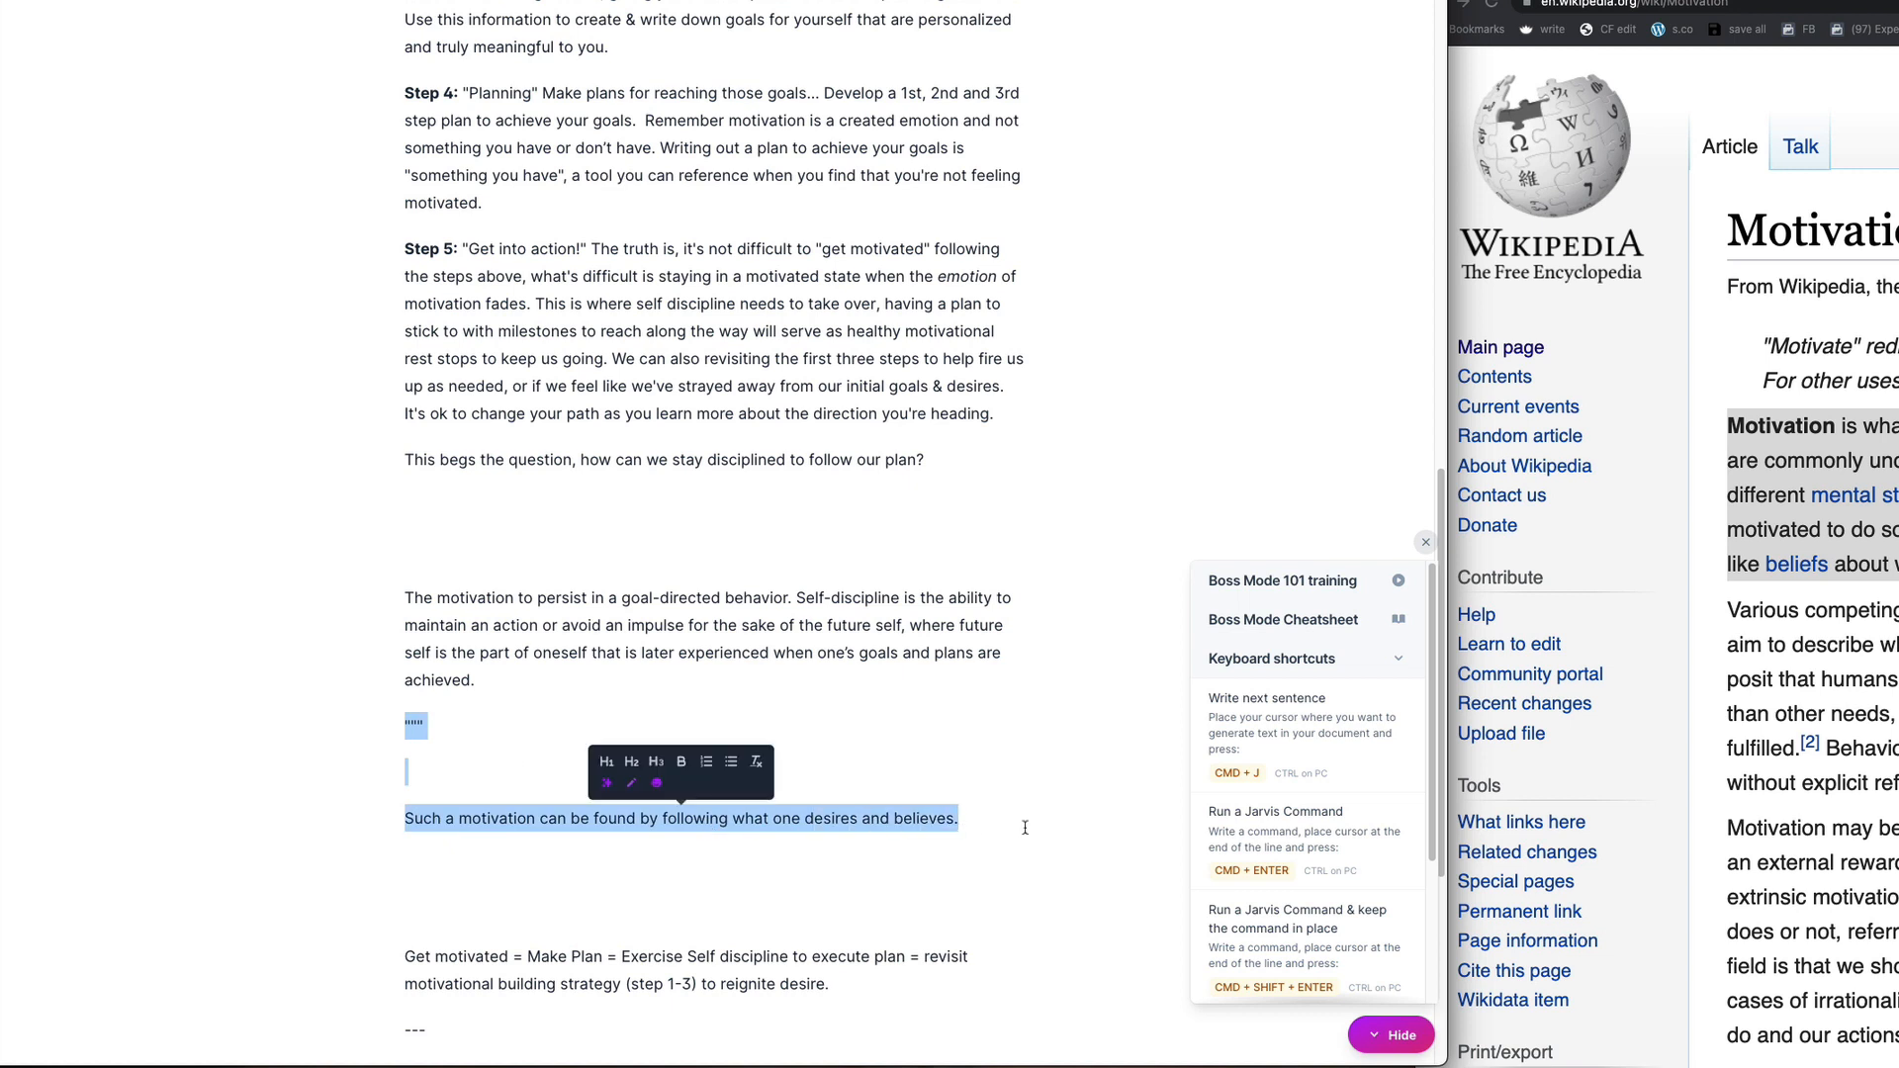
key(BackSpace)
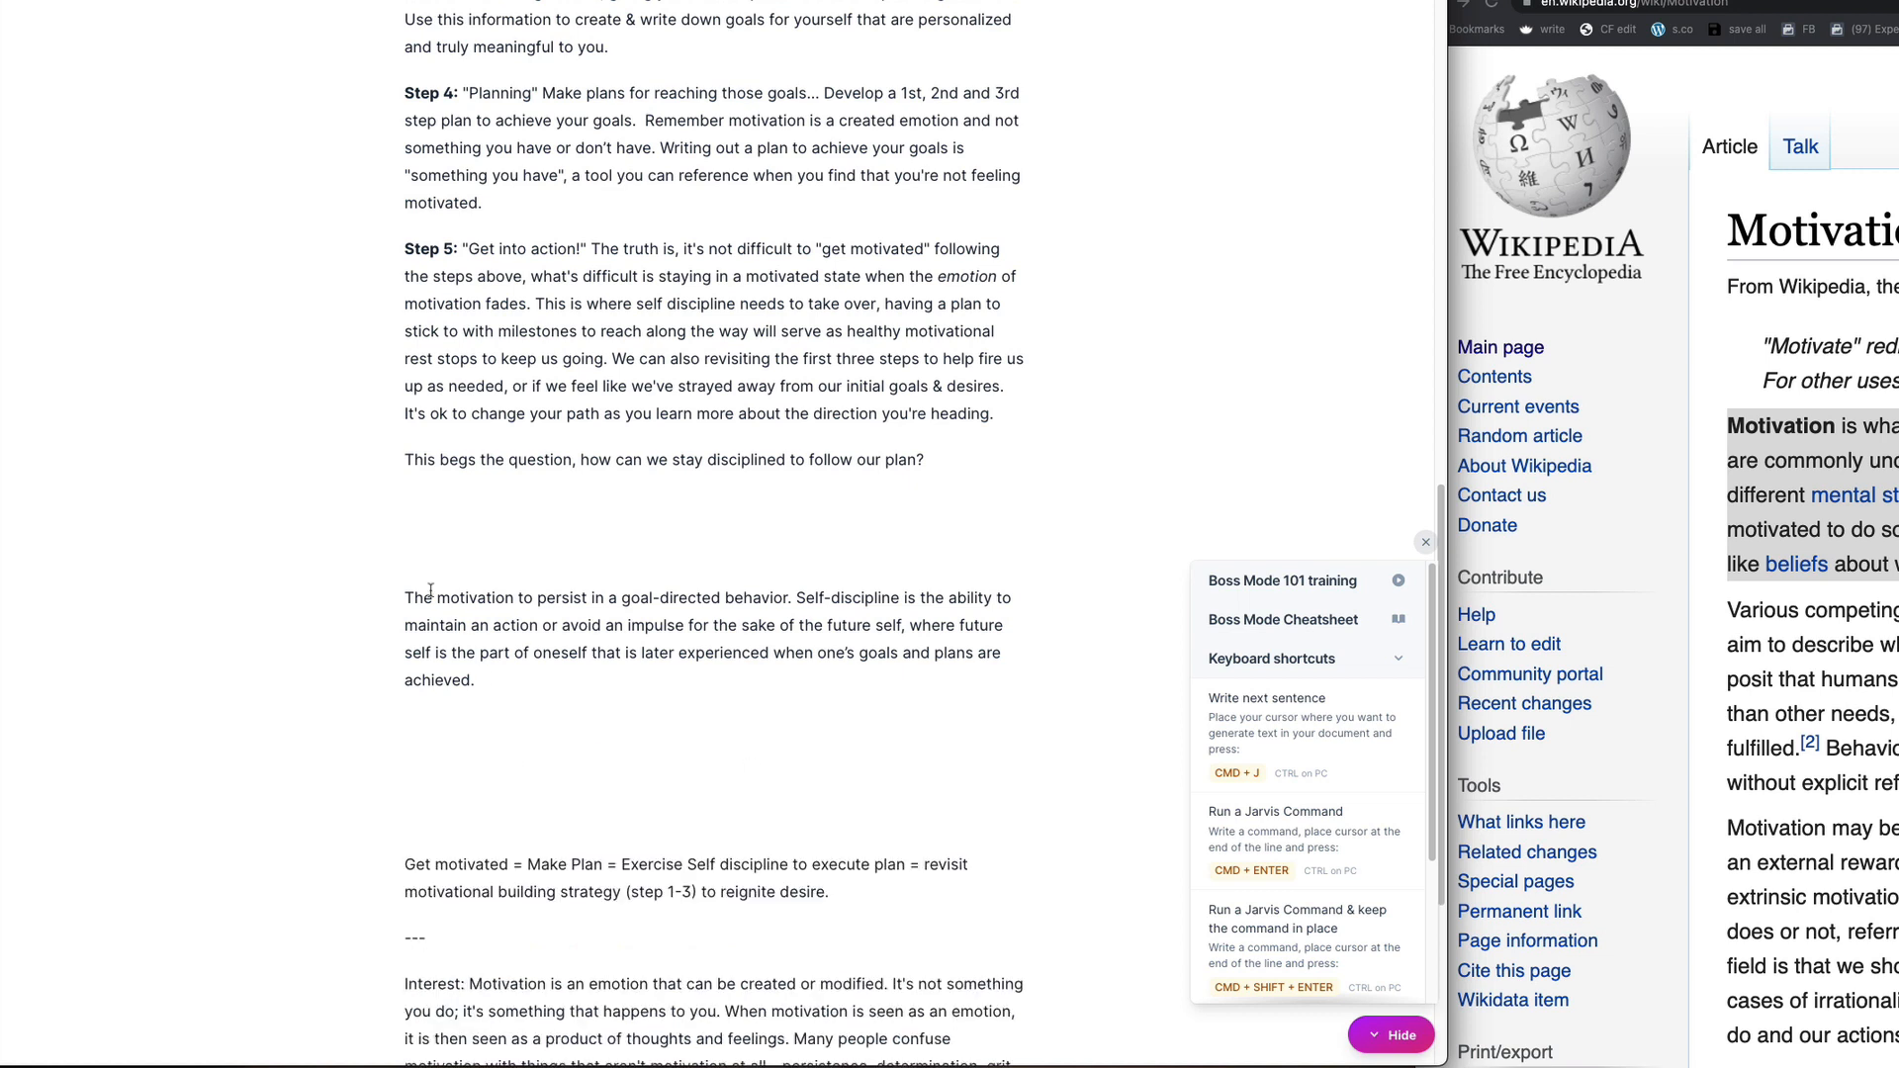
drag(395, 599, 457, 626)
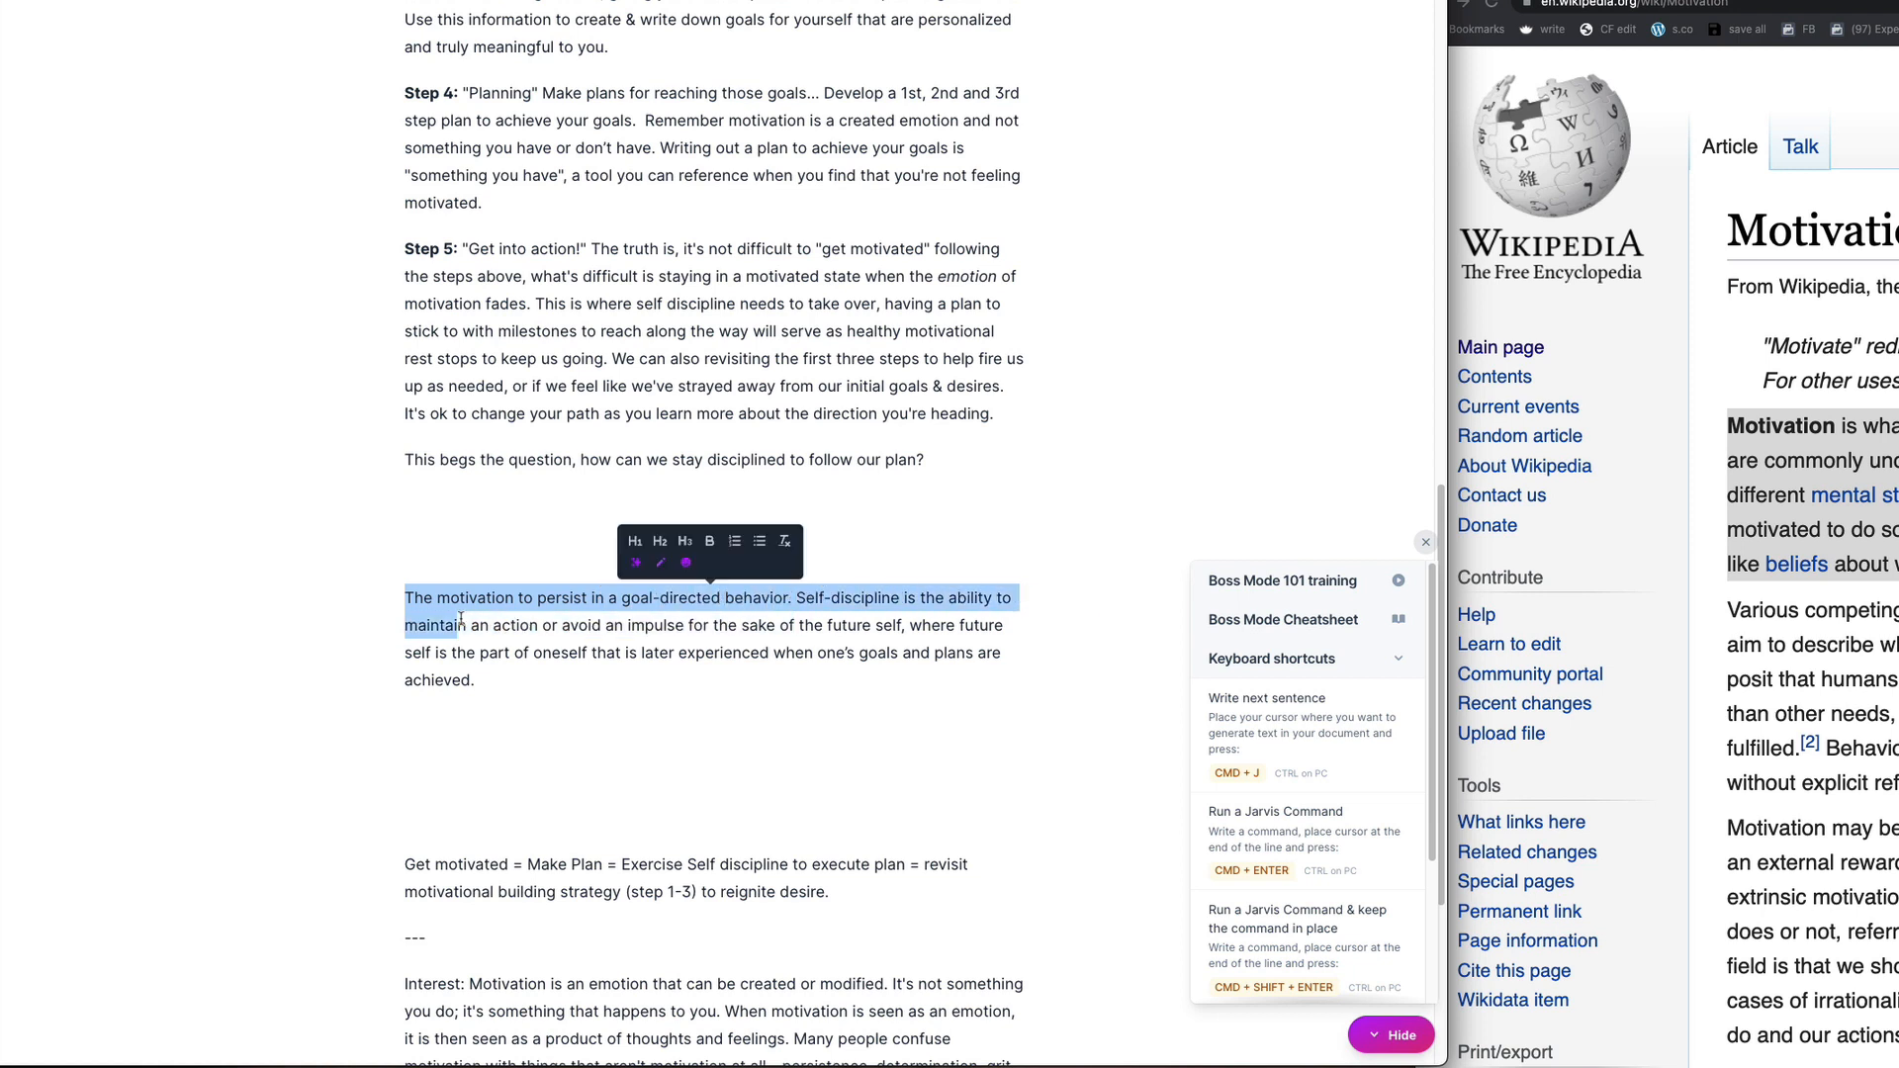
click(457, 626)
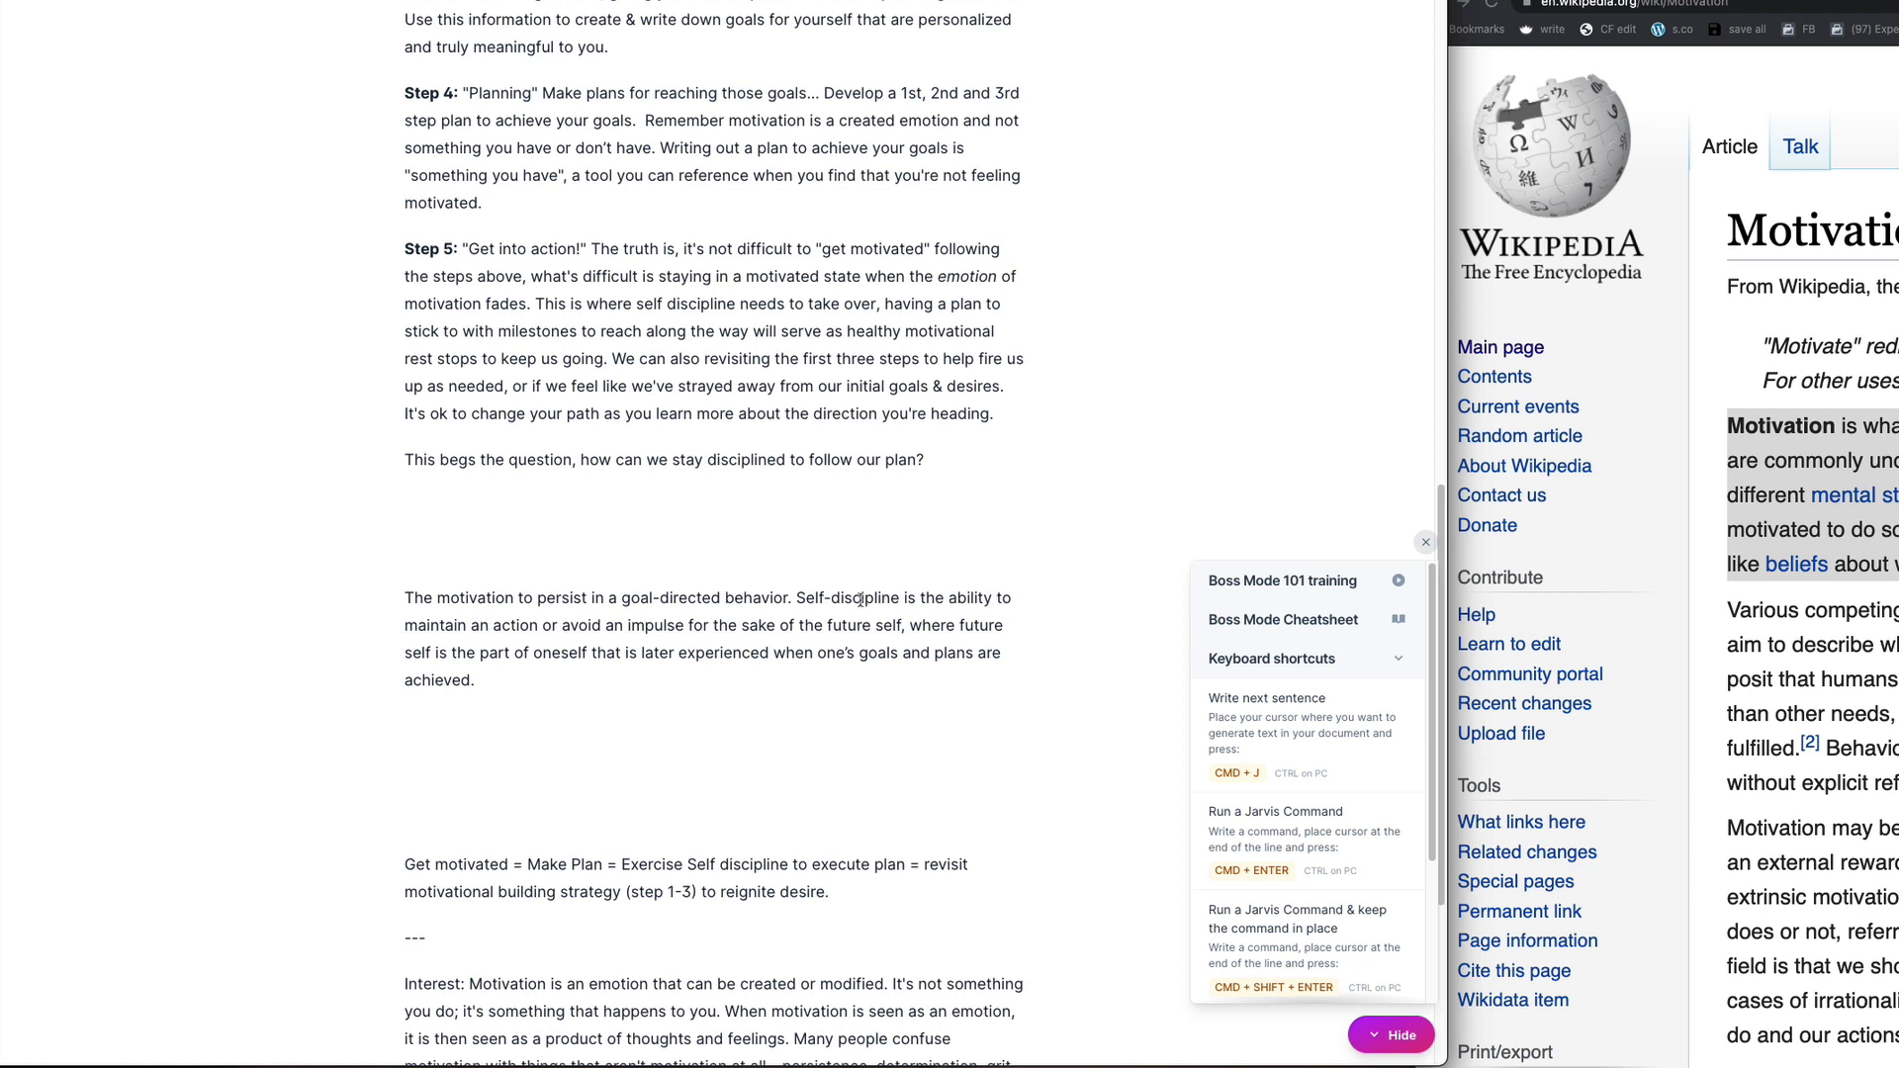
Step: Bold the definition of self-discipline through "the sake of the future self" and remove the blank lines above its paragraph
drag(807, 598, 904, 625)
key(super+b)
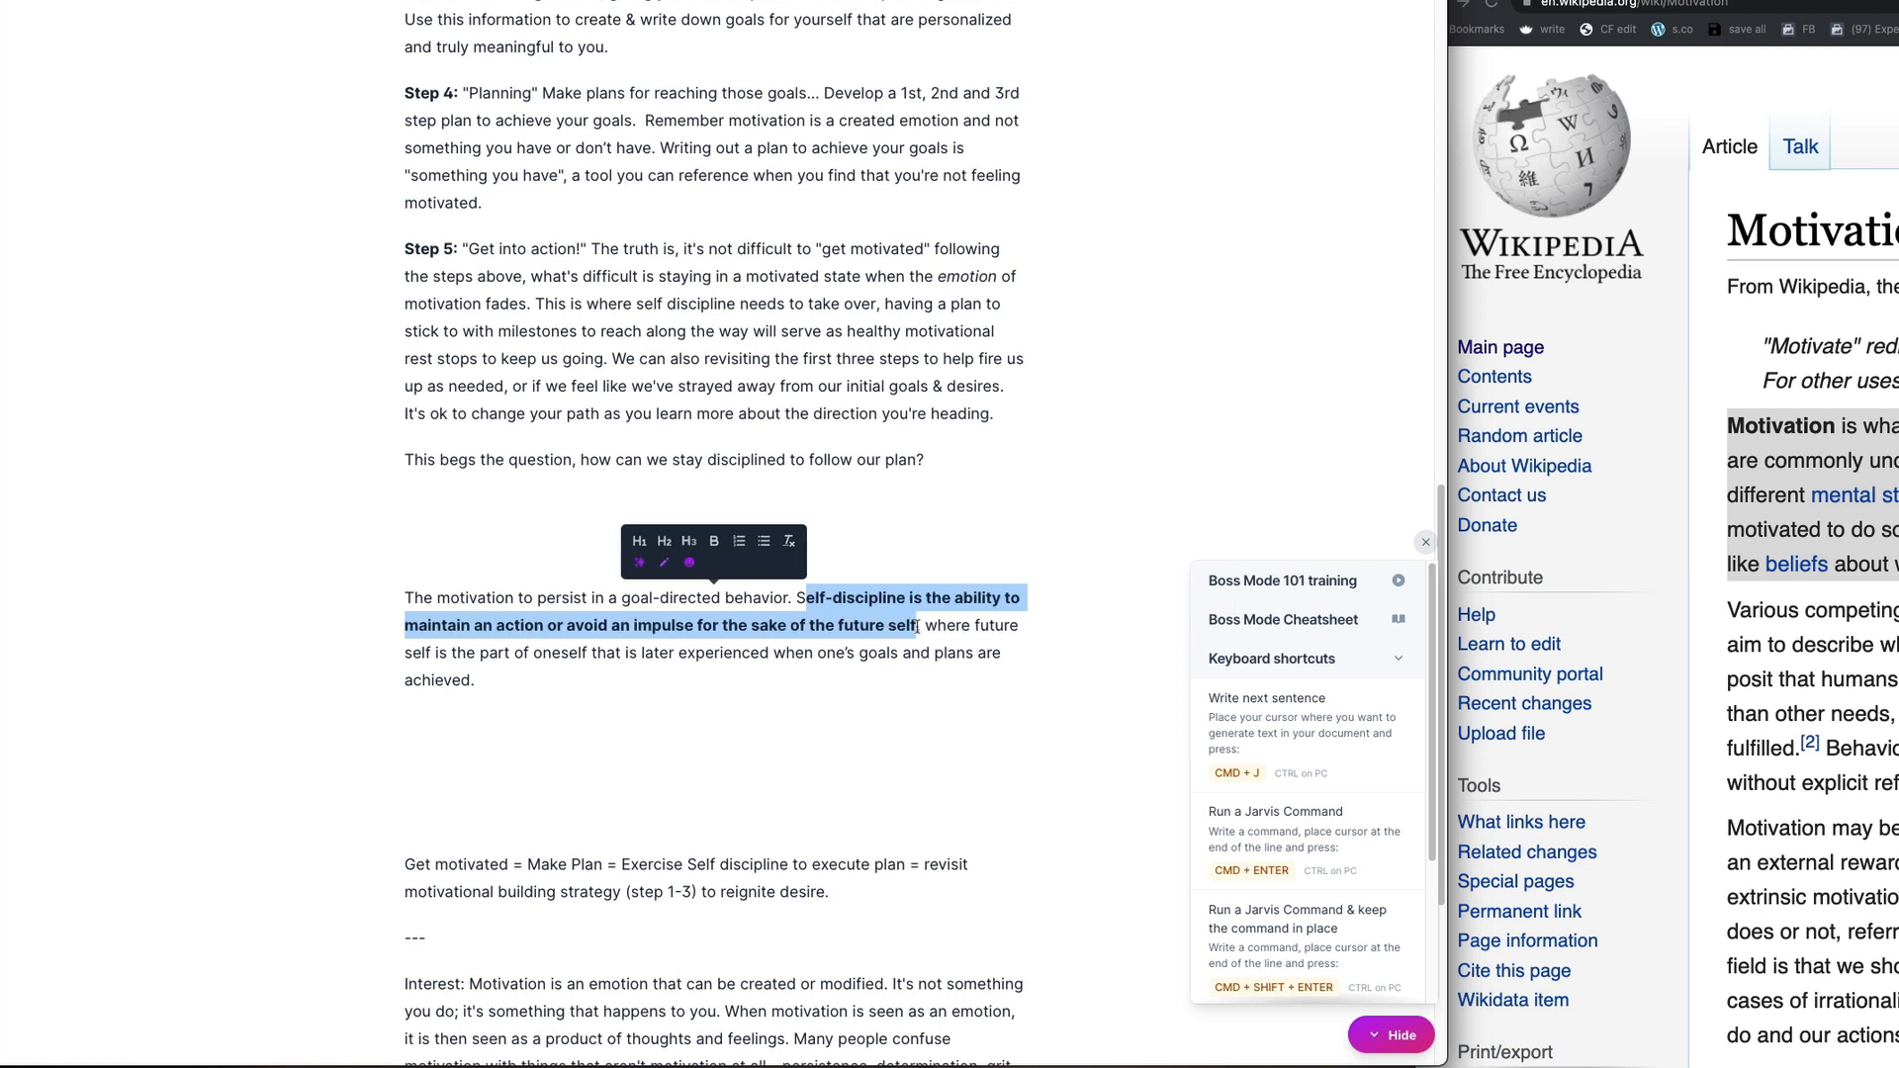
drag(421, 653, 976, 658)
click(500, 712)
scroll(371, 584, down, 1)
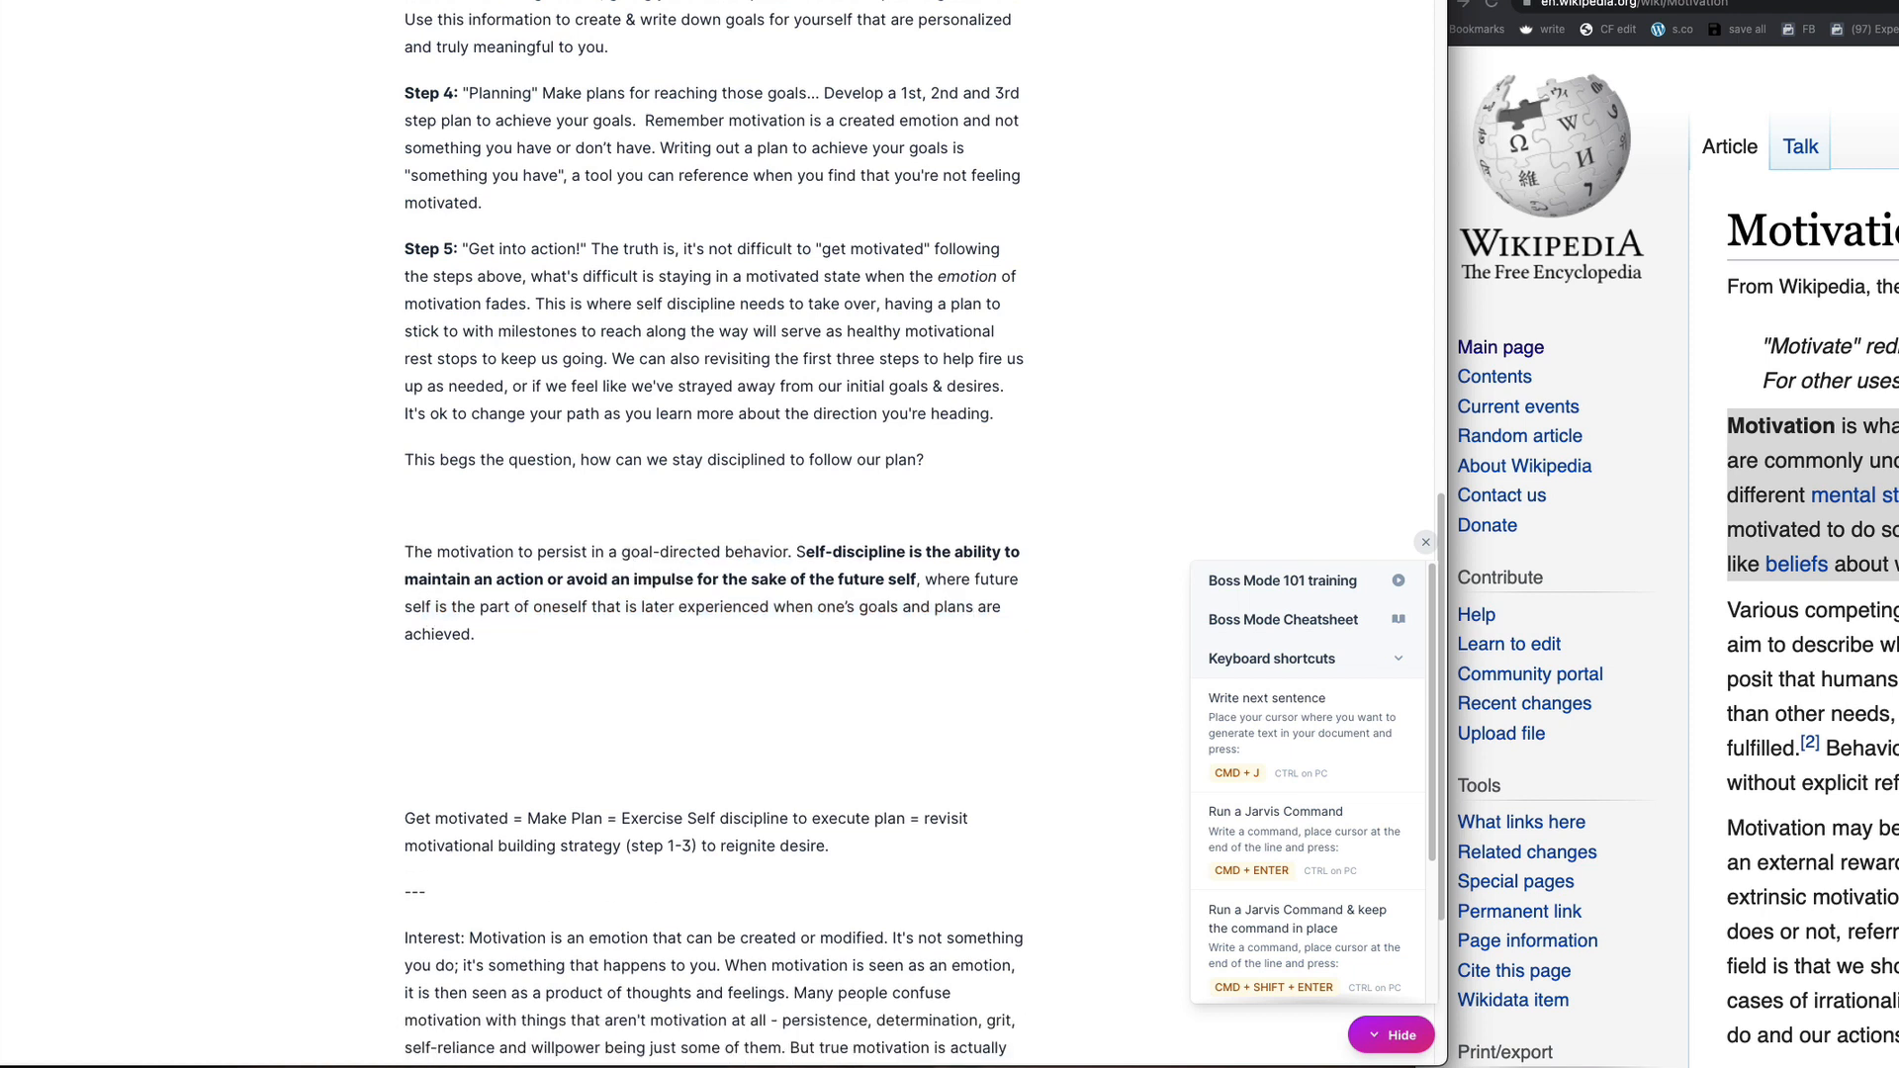
key(BackSpace)
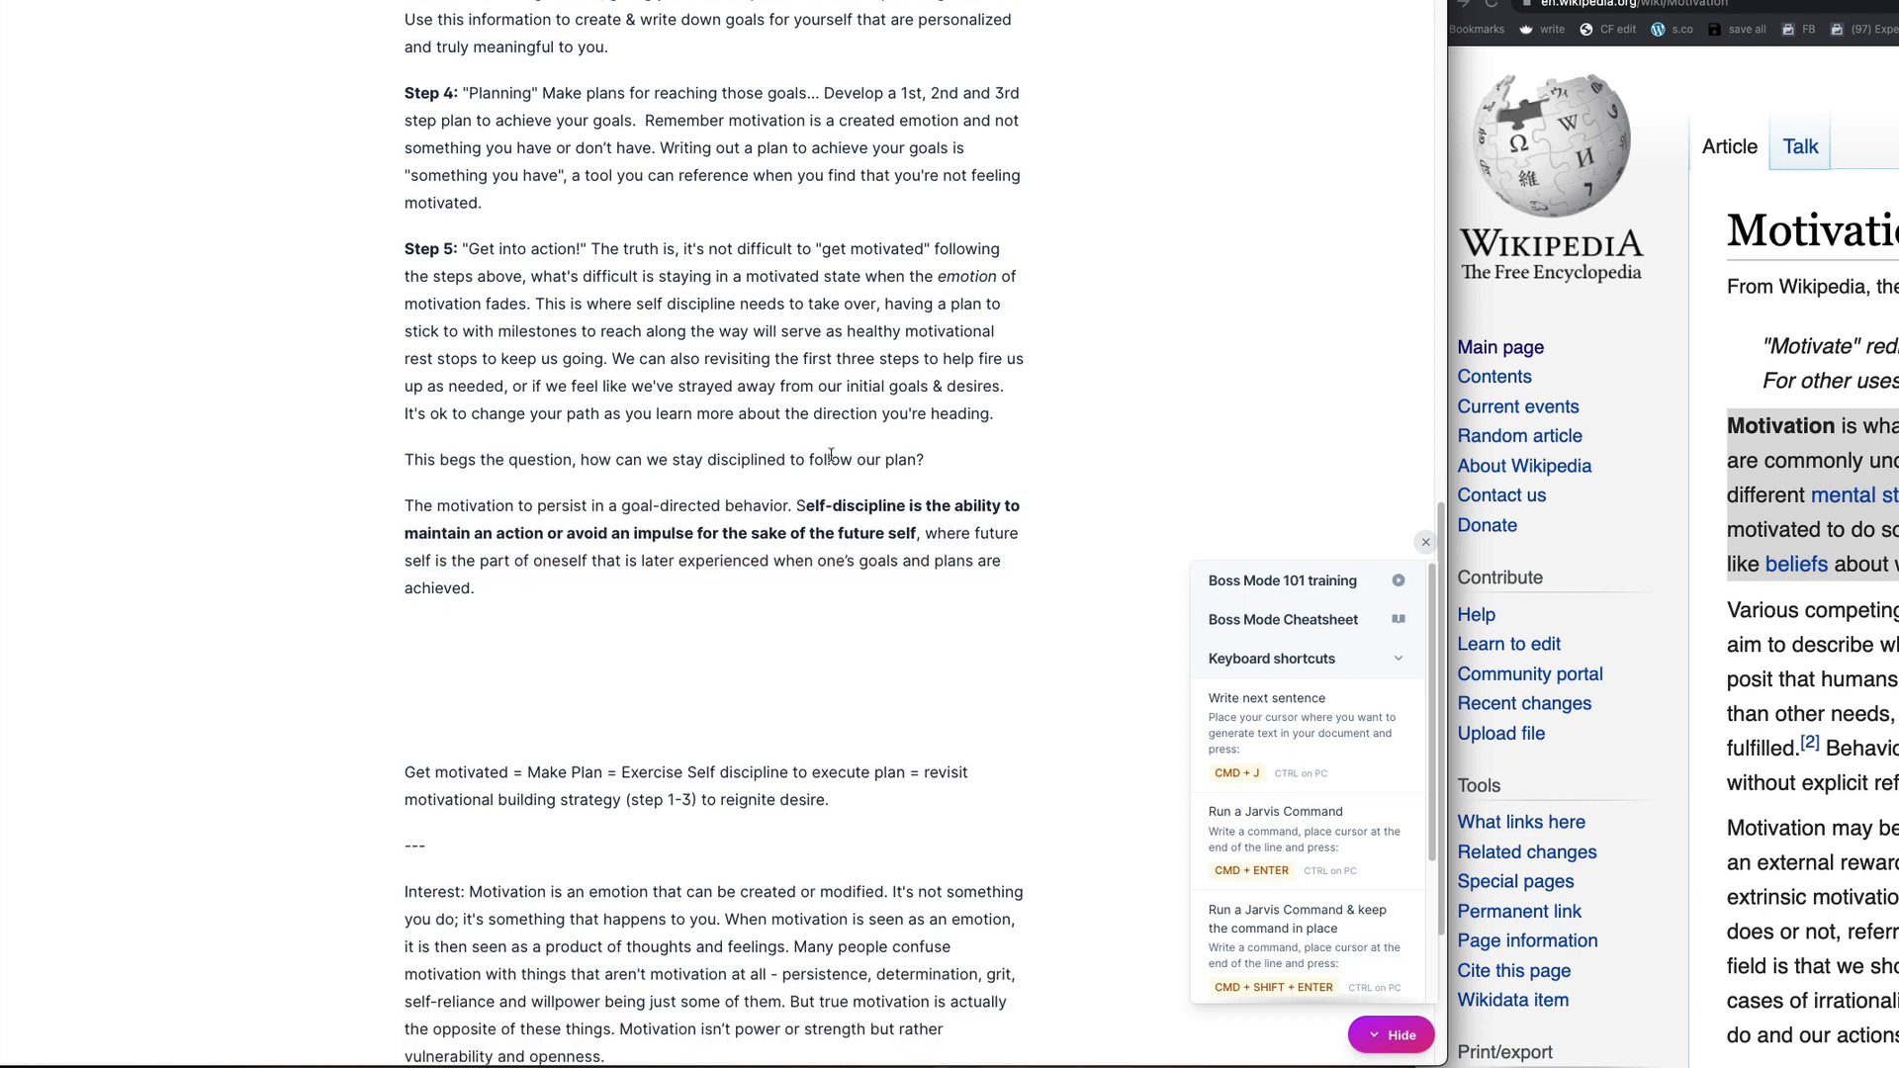
Step: Extend the lead-in question after Step 5 to end with "when the desire to fades?"
double_click(689, 459)
key(BackSpace)
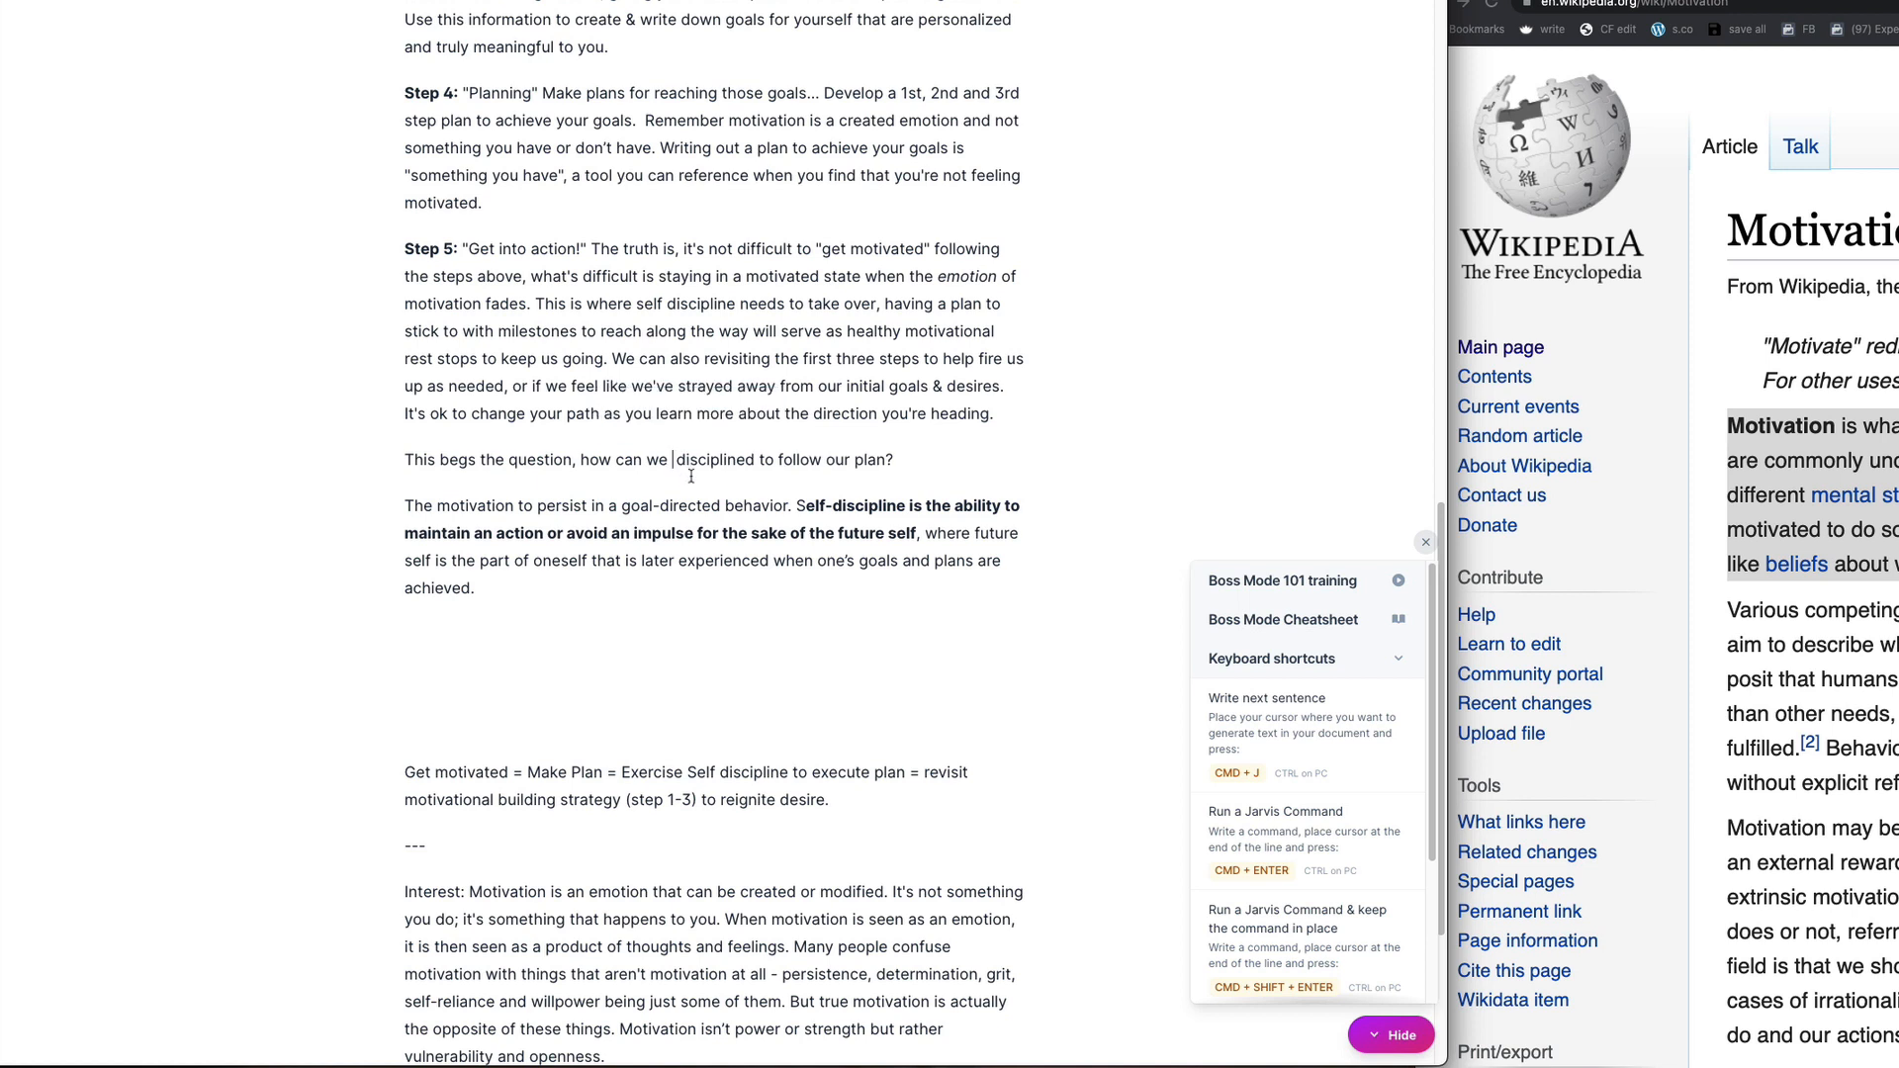
text(stay)
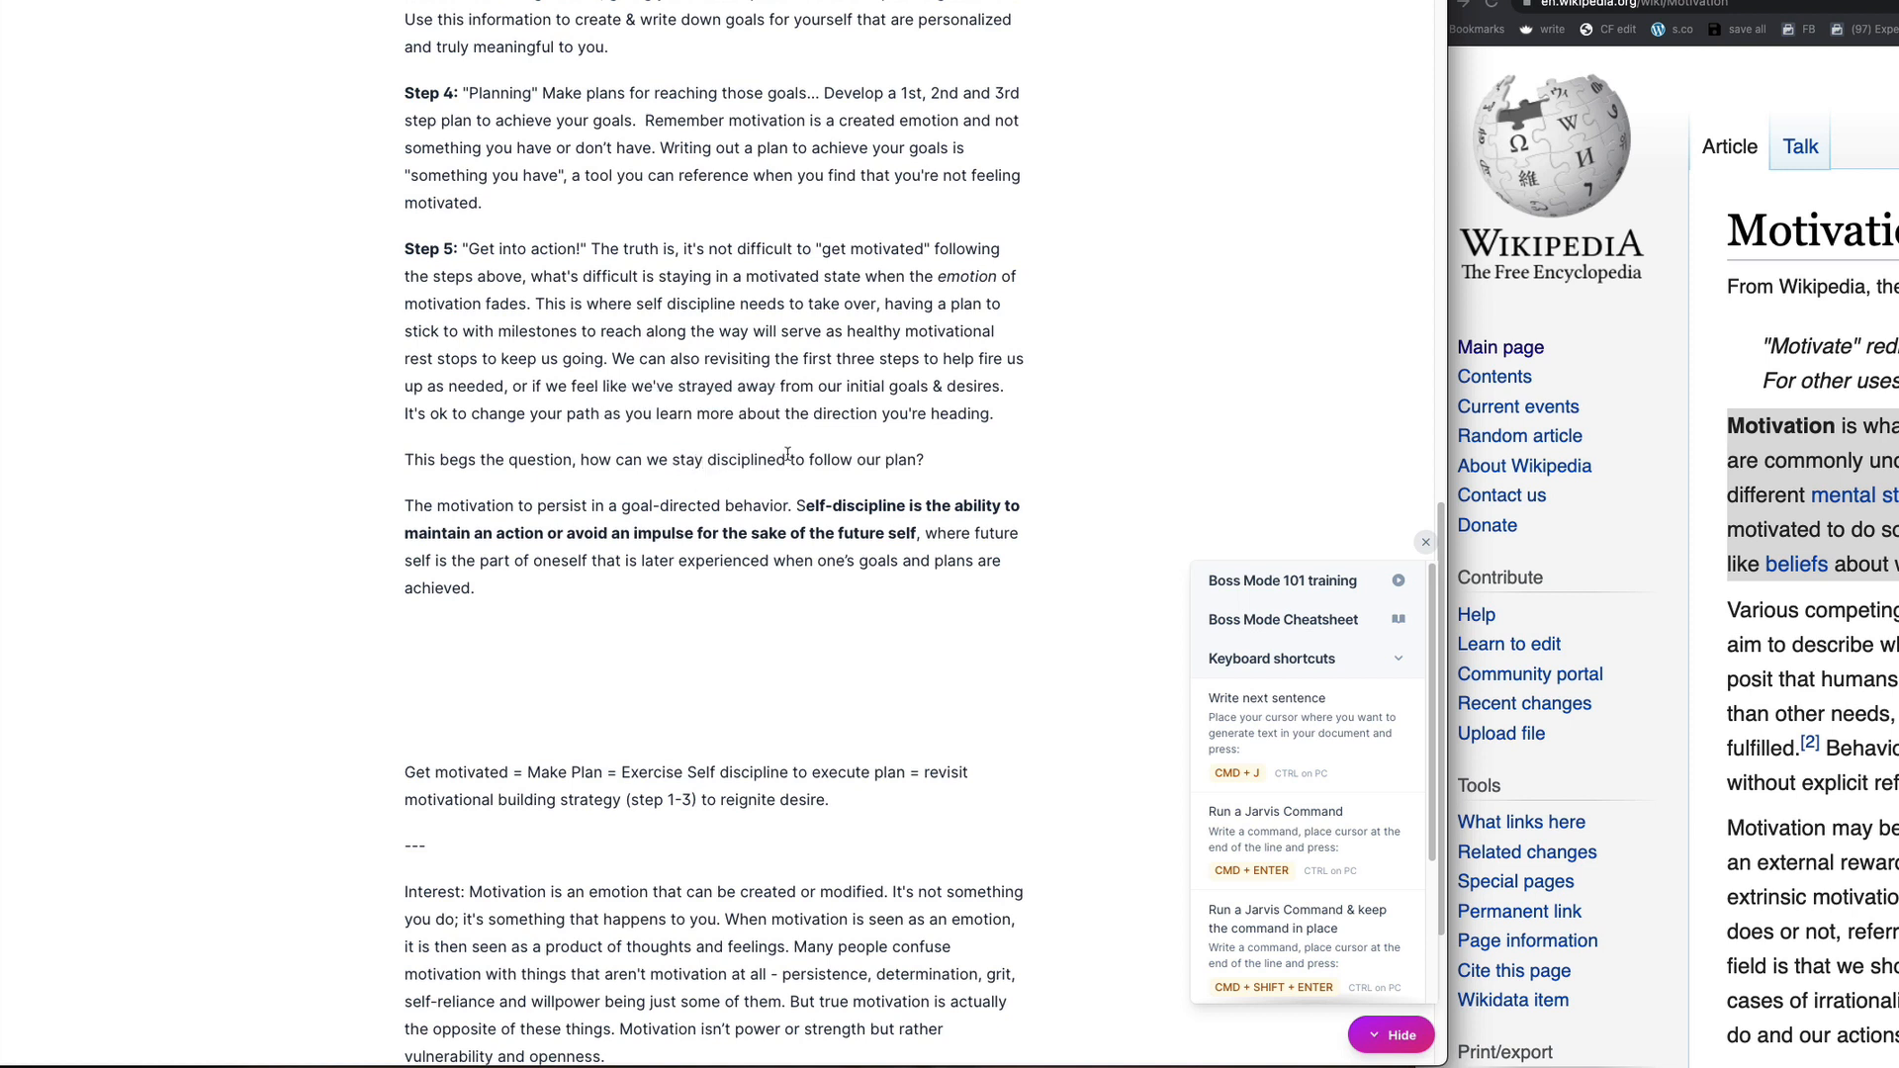
click(919, 459)
text(when the di)
text(sire to faddes)
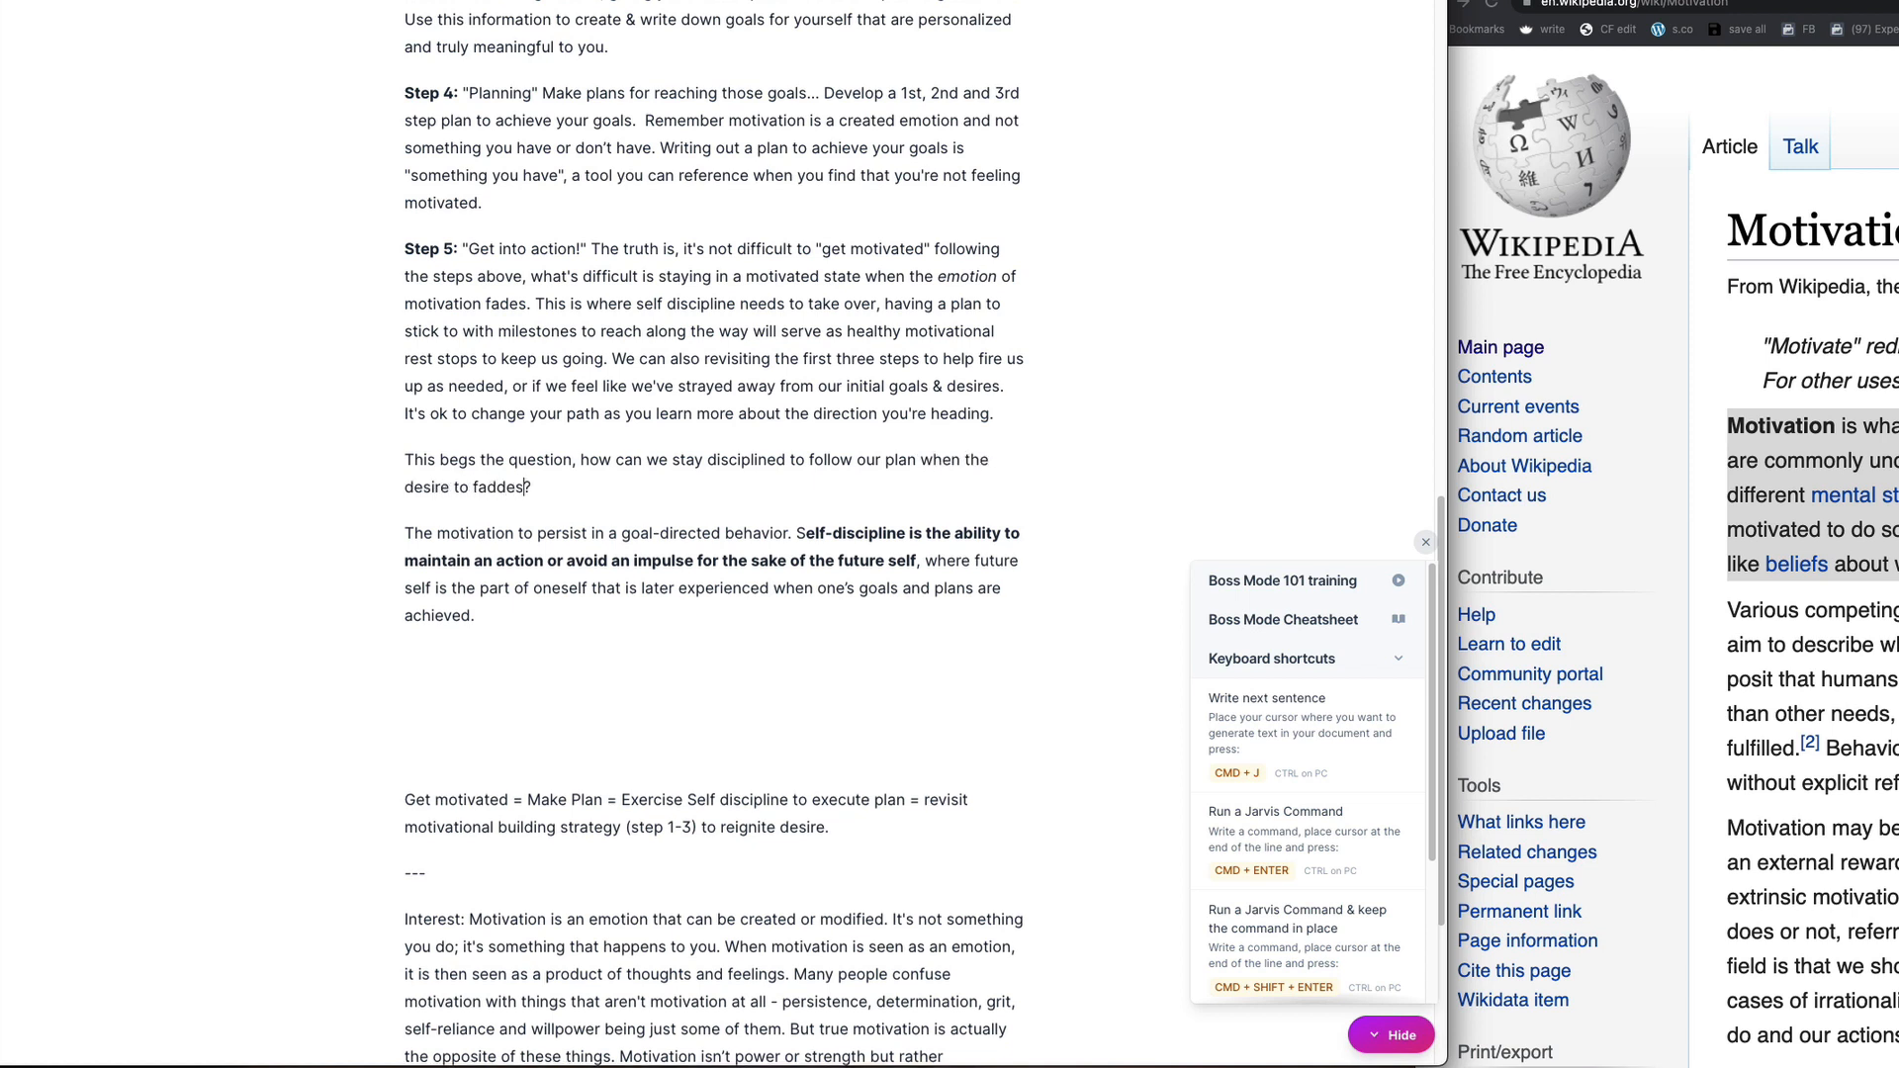
key(BackSpace)
key(BackSpace)
mouse_move(400, 535)
mouse_down()
mouse_move(829, 536)
mouse_move(401, 535)
mouse_up()
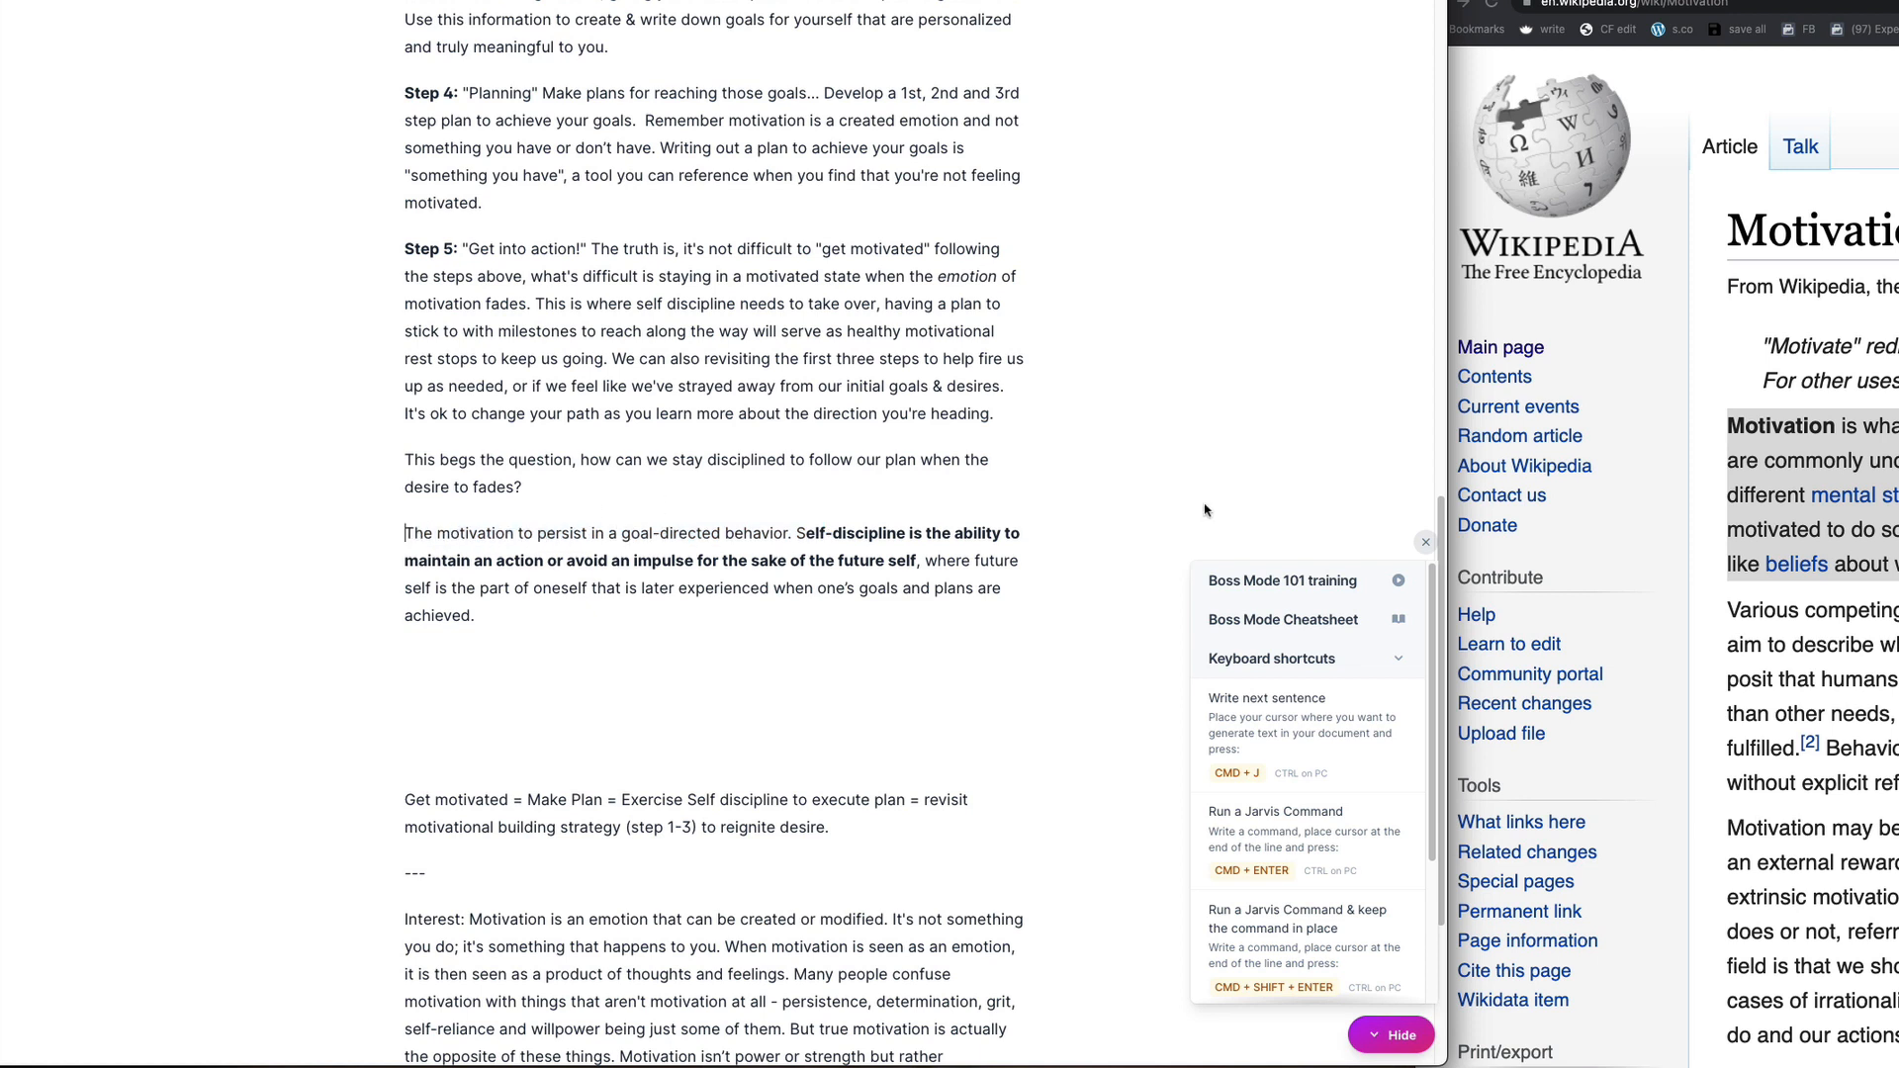
Step: Make the initial "S" of "Self-discipline" bold too and replace "an action" with "that goal directed behavior" in that sentence
drag(439, 535, 542, 560)
click(789, 534)
click(544, 564)
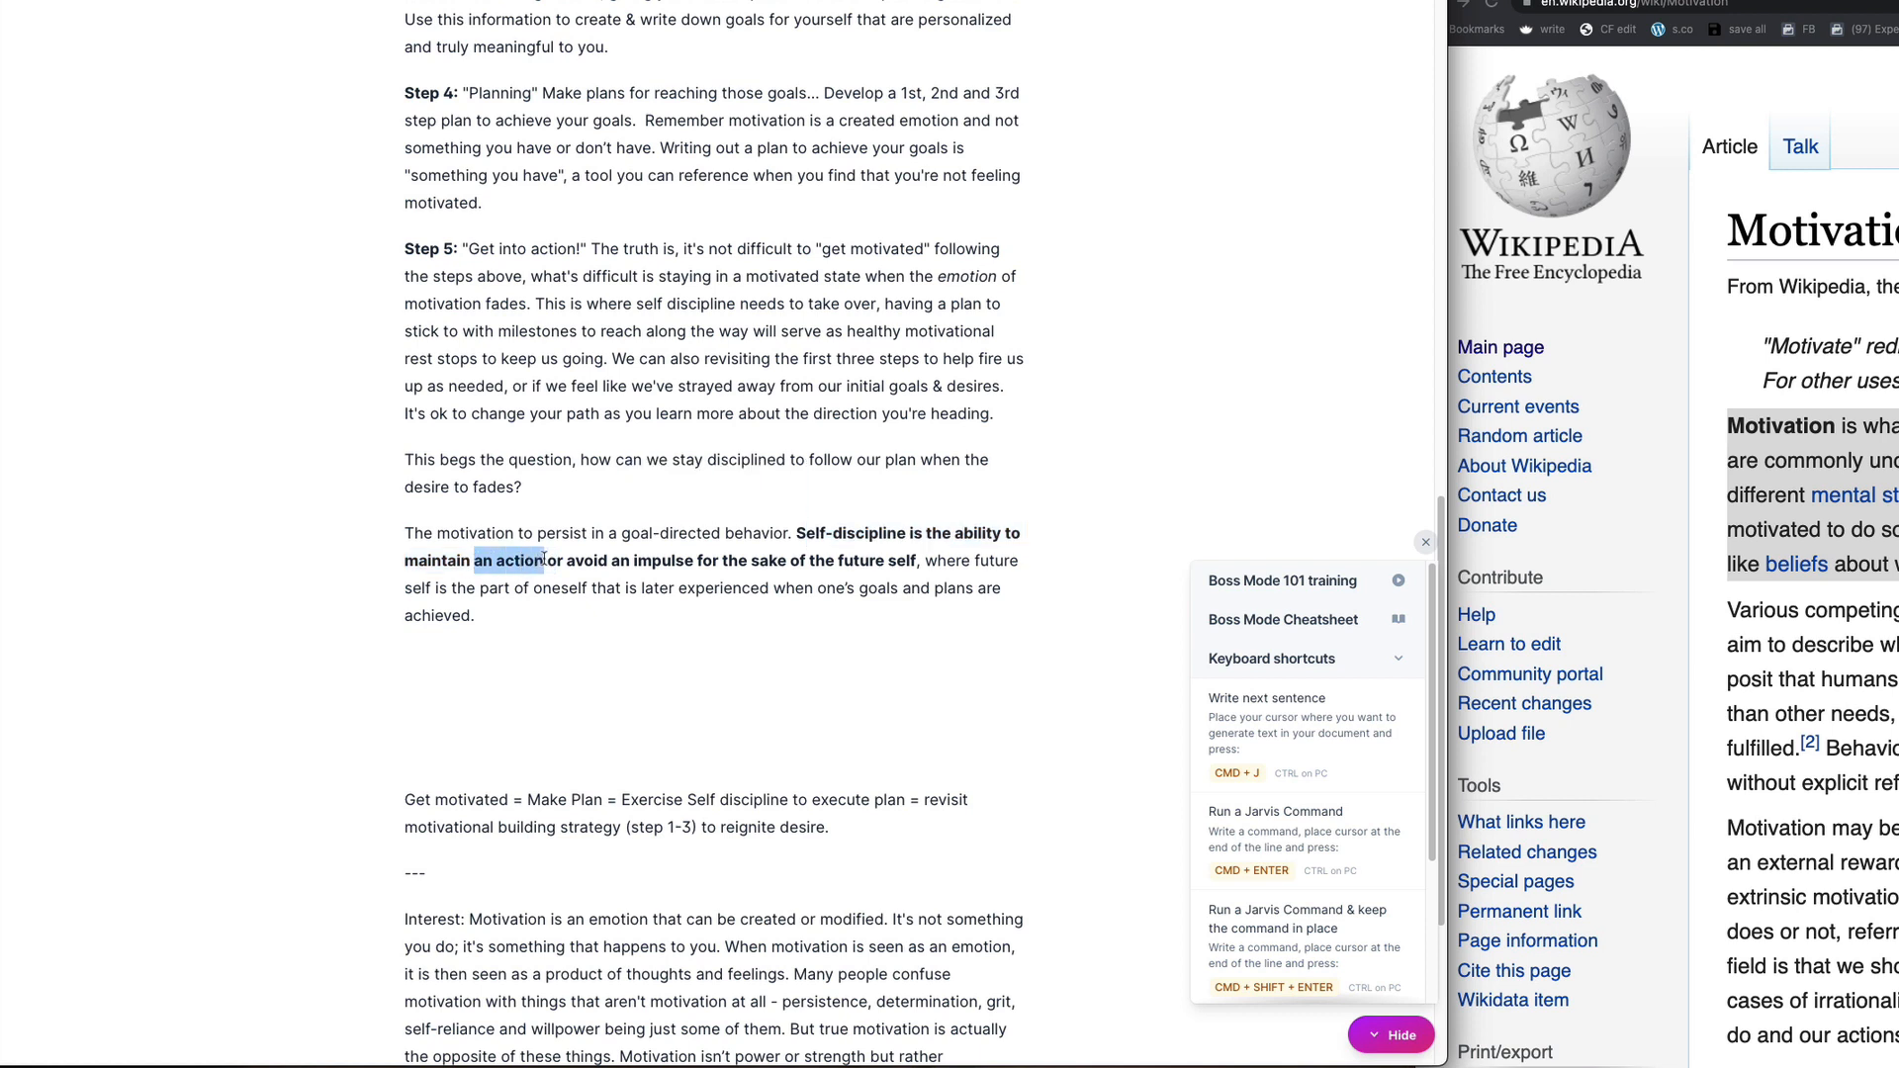
drag(544, 560, 544, 560)
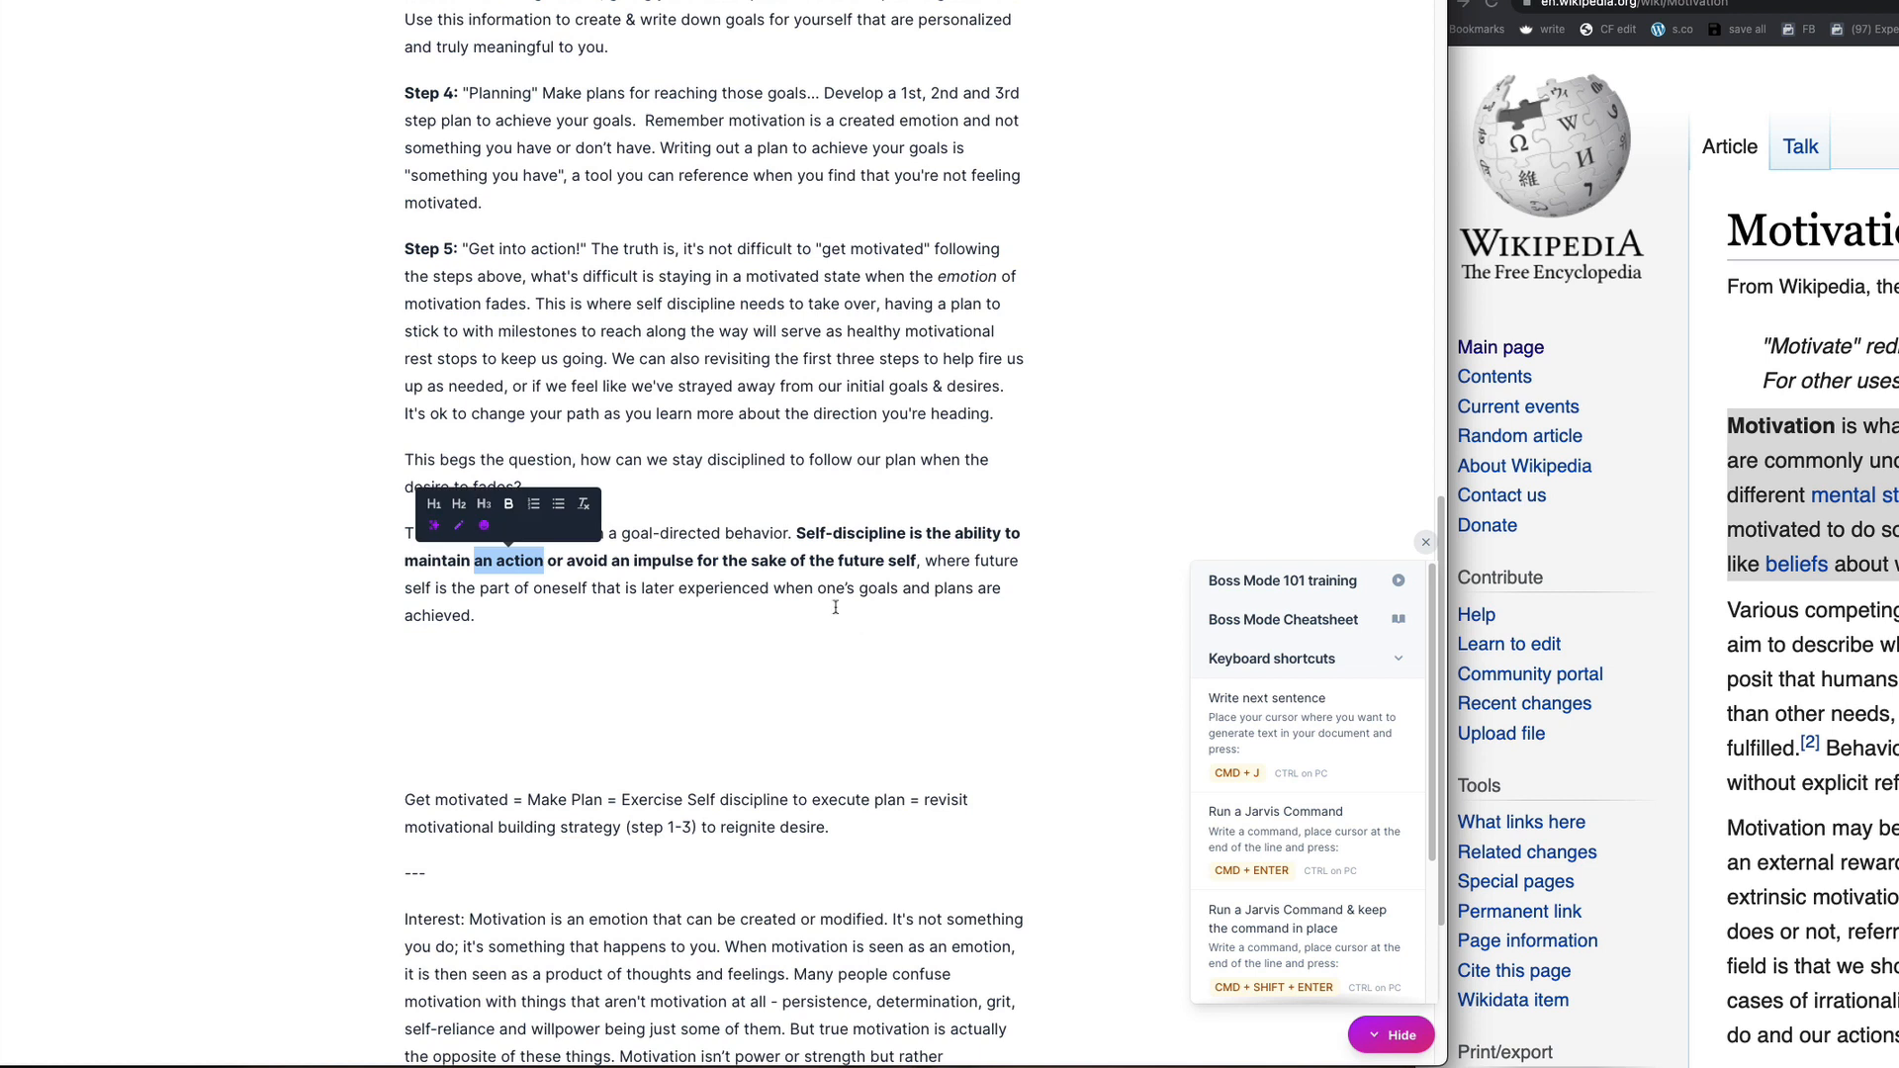
text(that go)
text(al directed be)
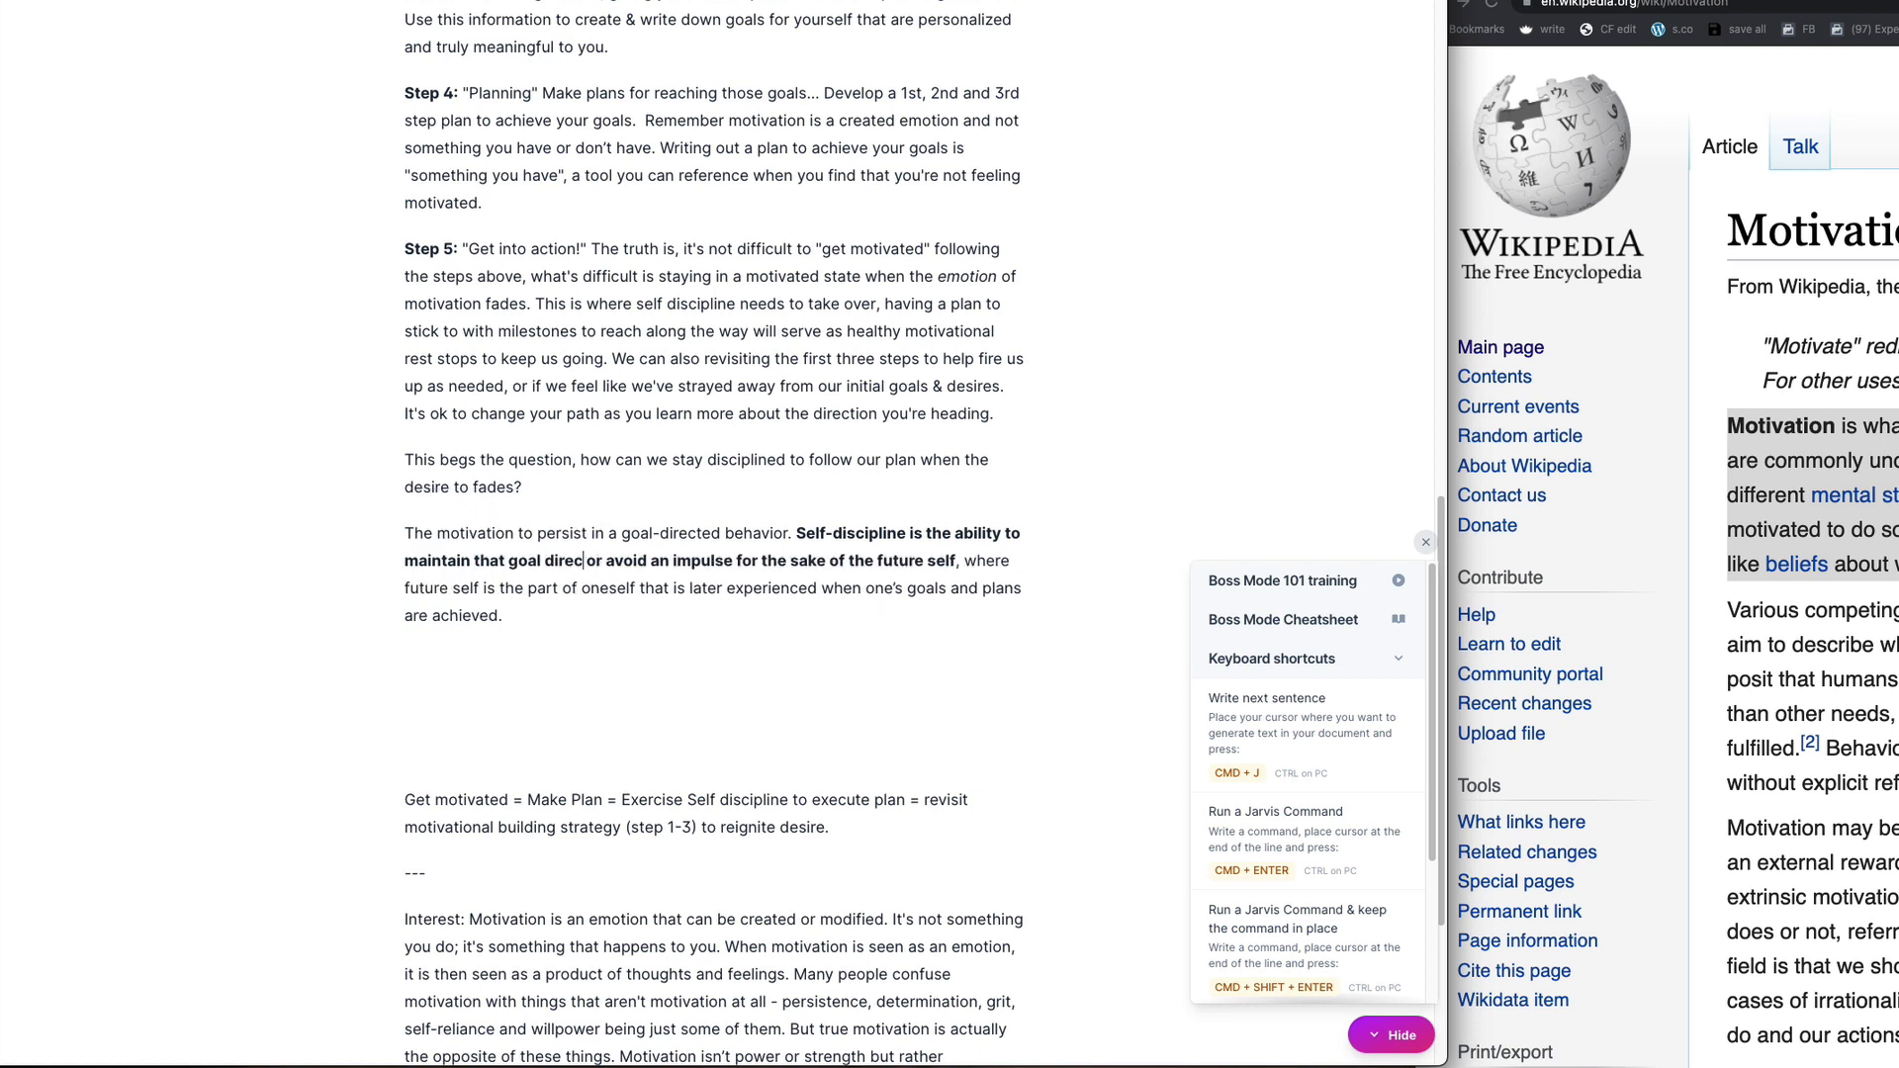
text(havior)
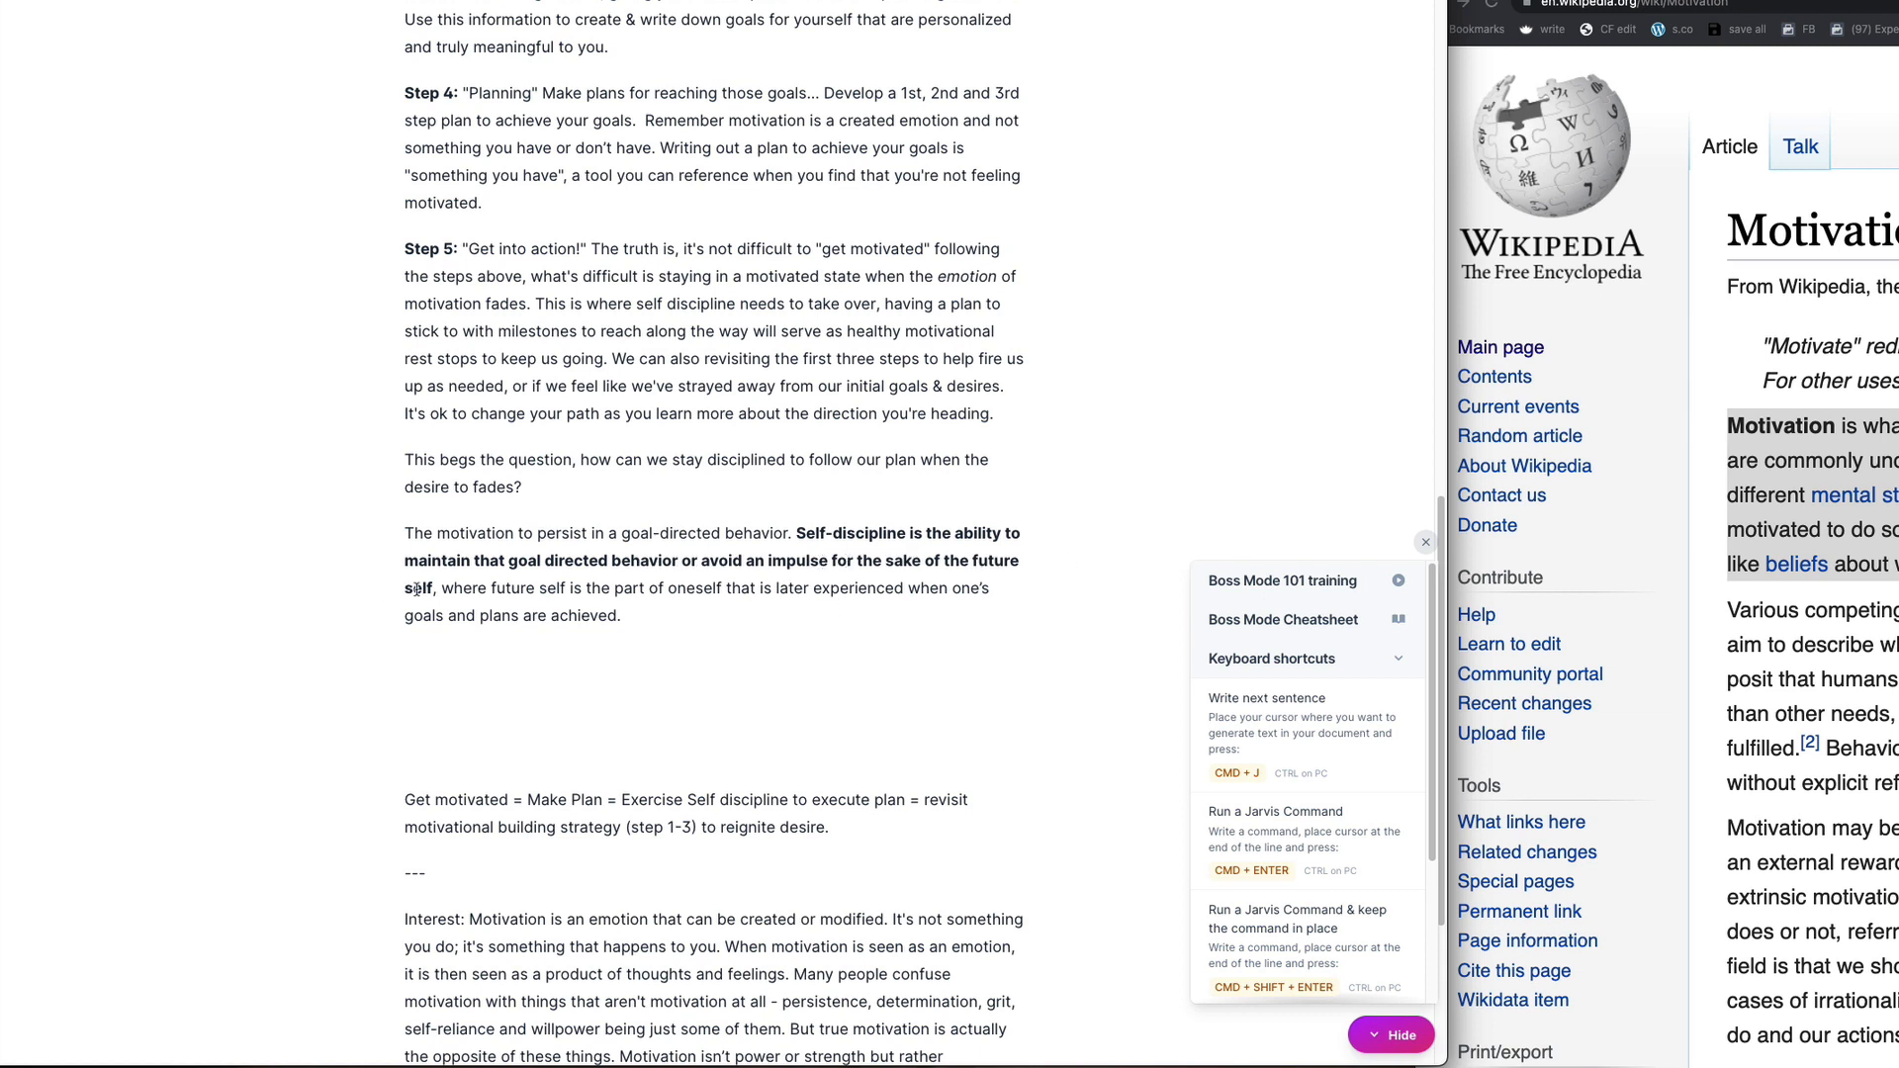
Step: End the bold self-discipline sentence with a period after "future self" and replace "where" with "Our" to begin a separate sentence
click(497, 591)
drag(497, 590, 748, 589)
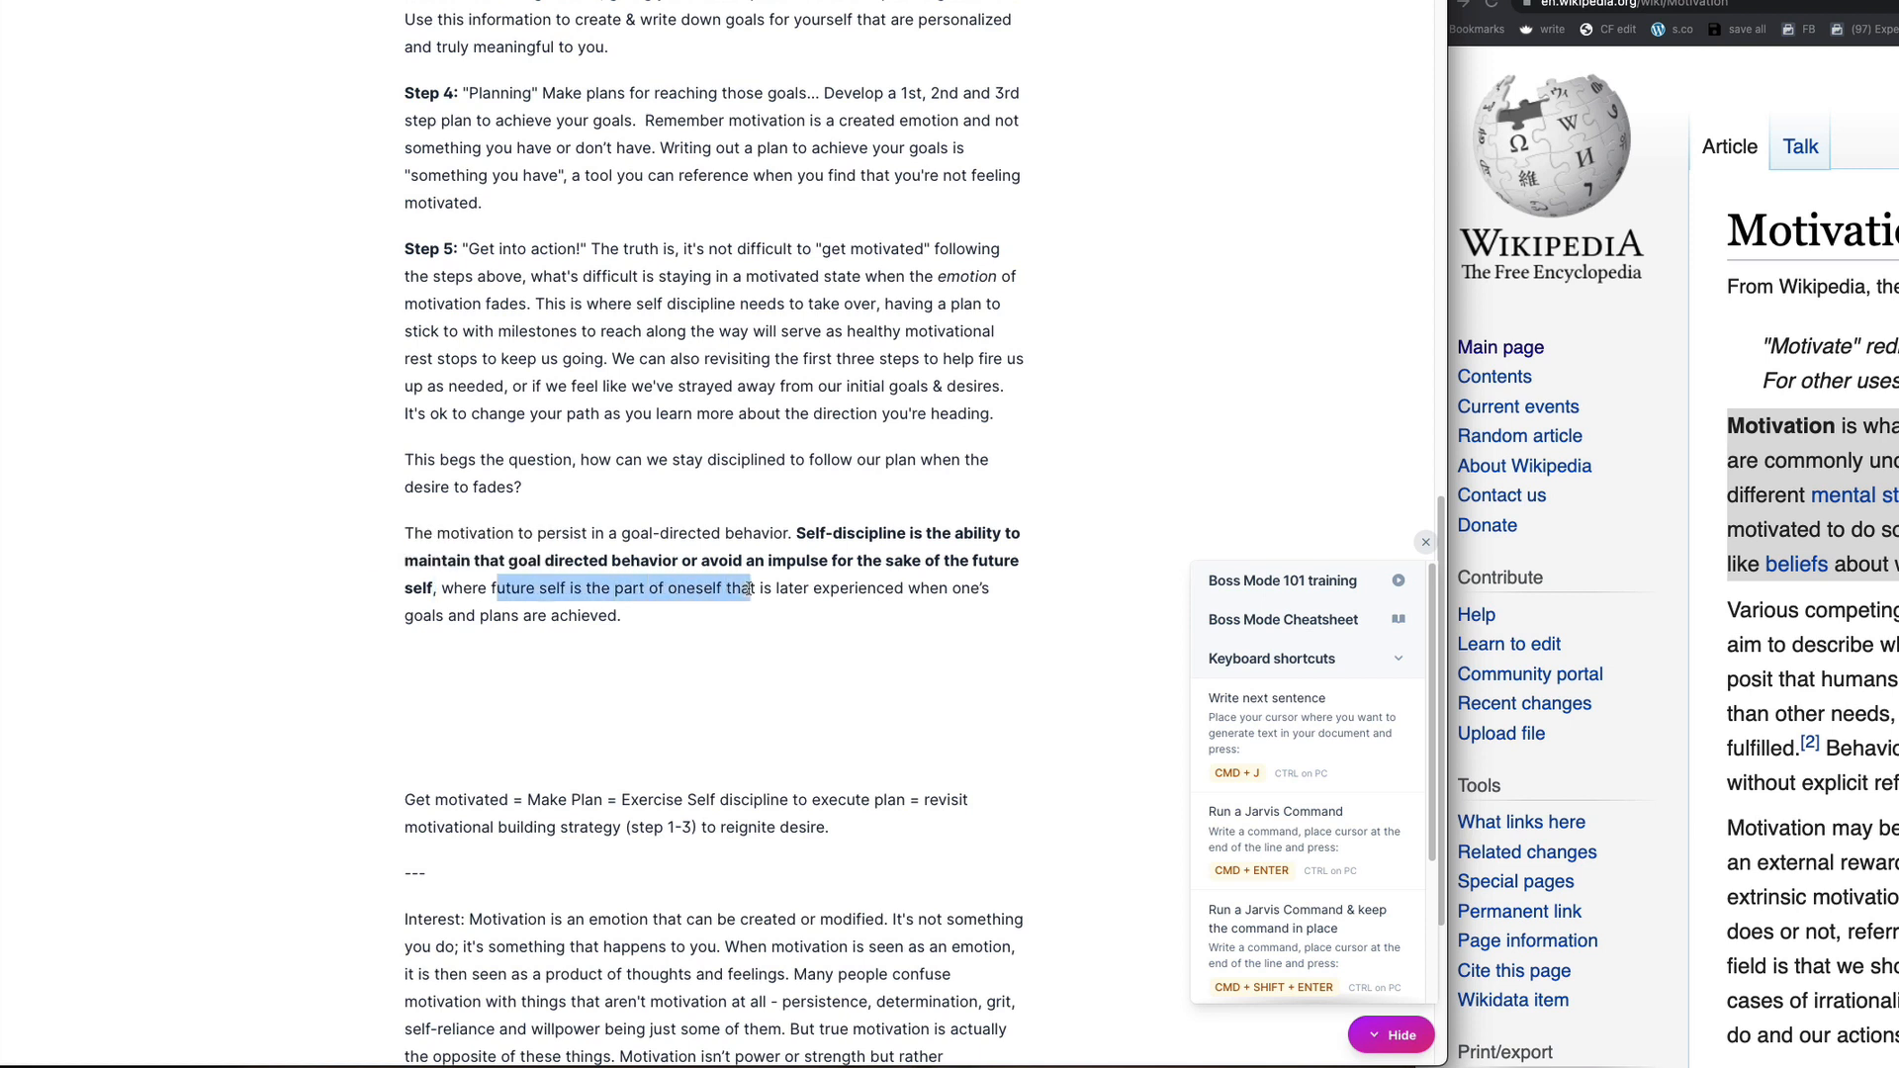
click(748, 590)
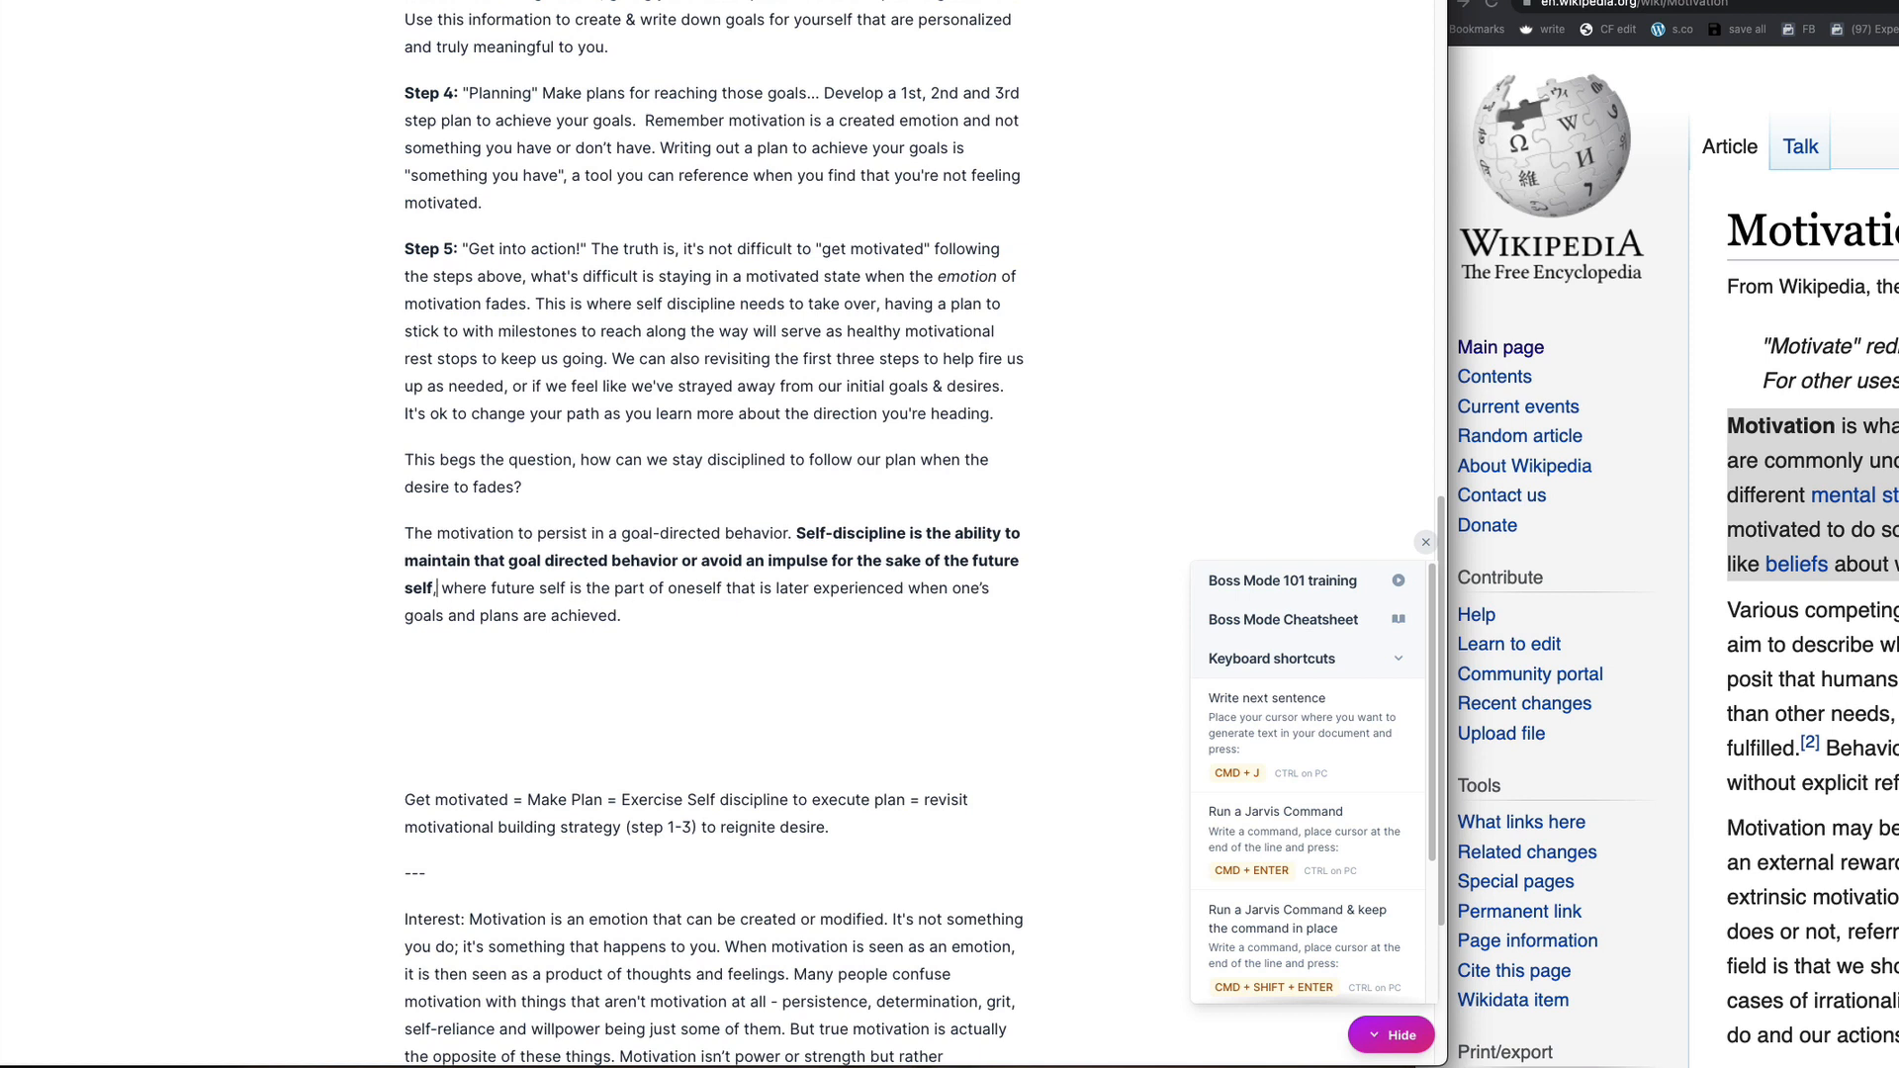
scroll(863, 588, up, 10)
scroll(712, 535, down, 5)
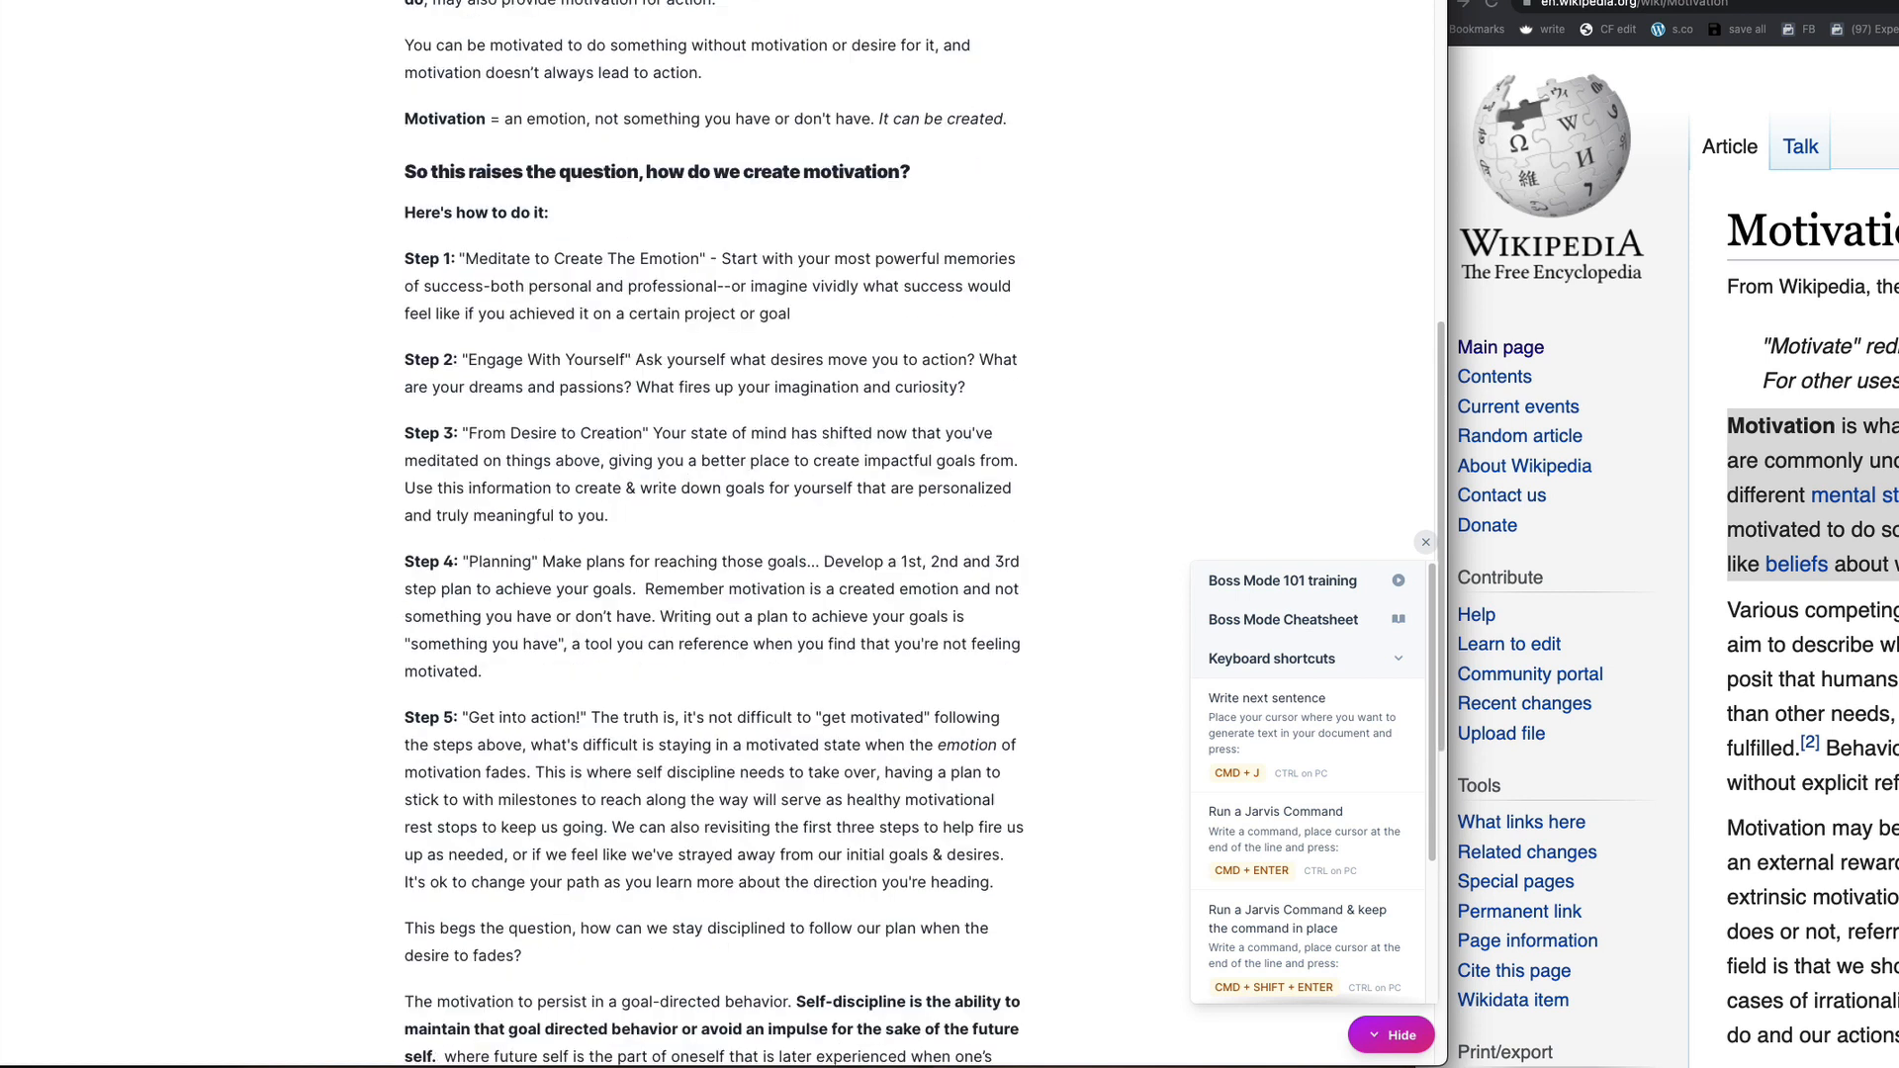
scroll(865, 587, down, 7)
scroll(609, 493, up, 3)
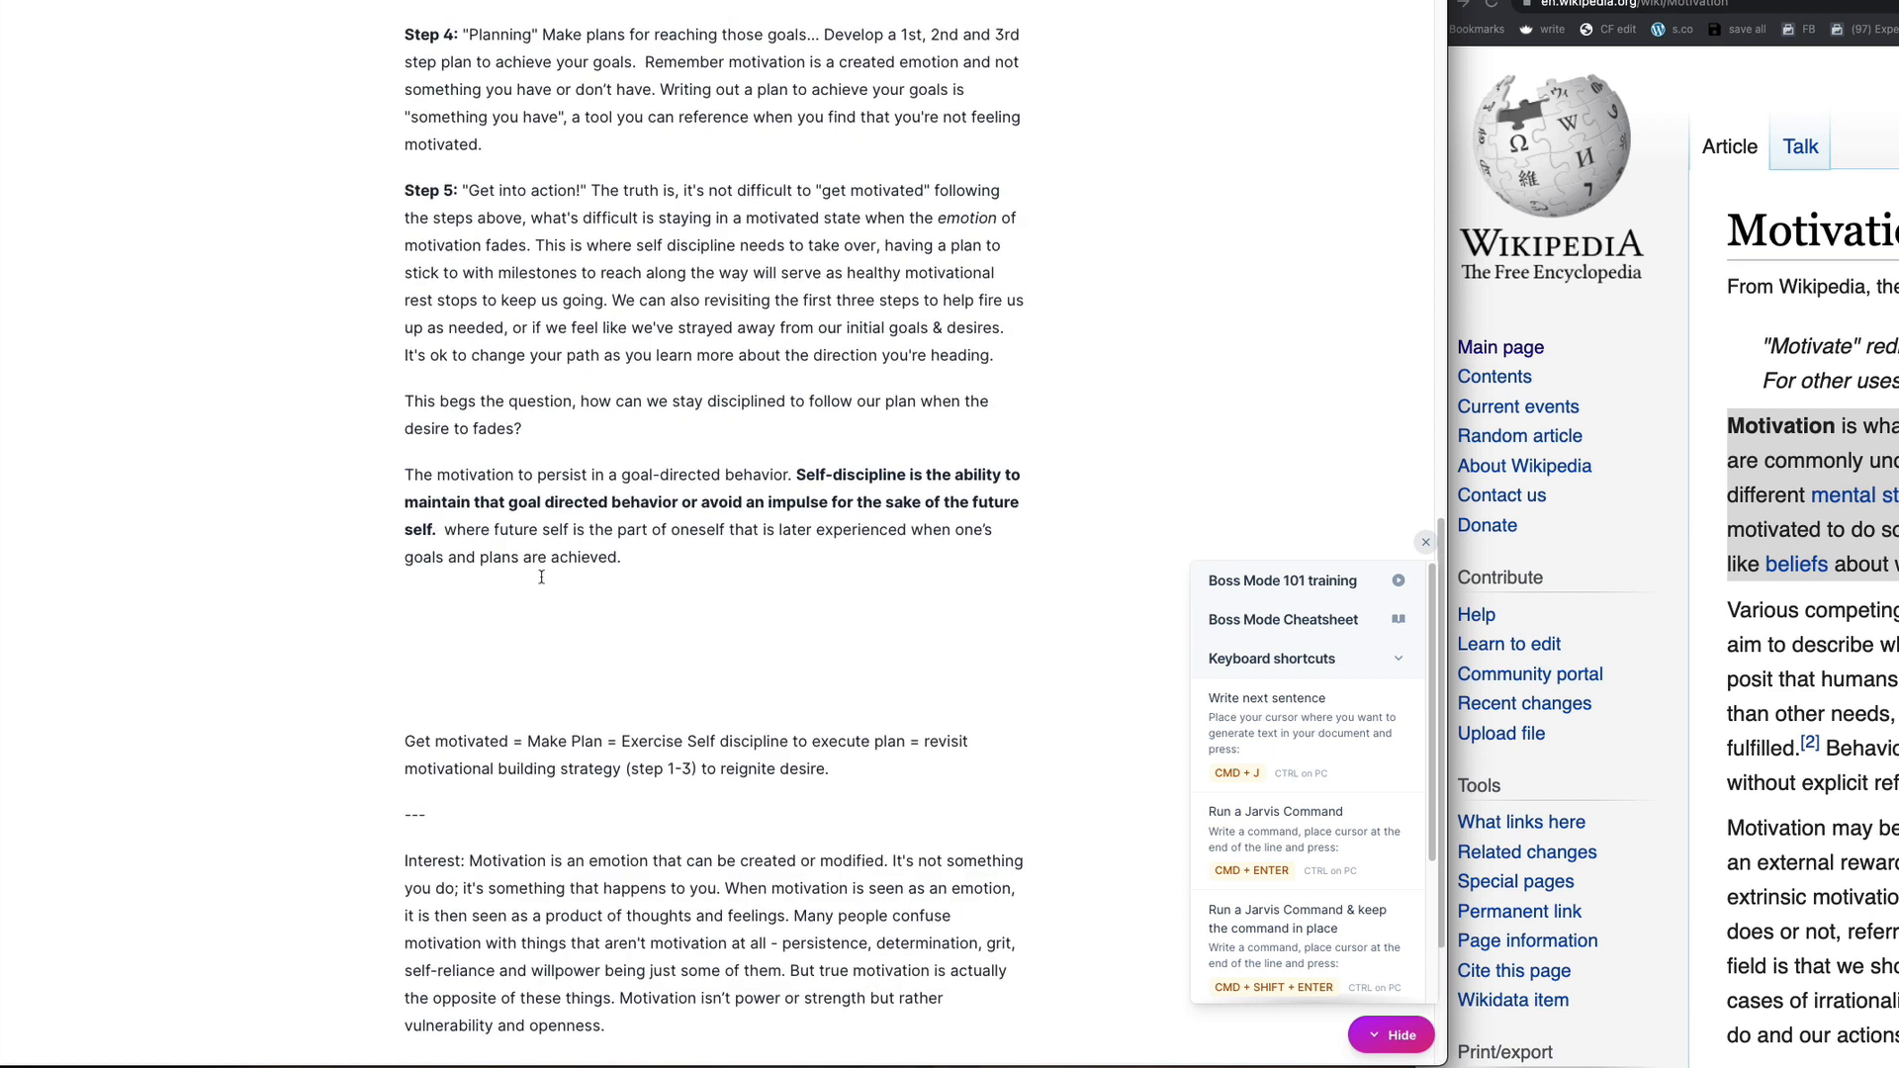
key(shift+Right)
key(shift+Right)
key(shift+Right)
key(shift+Right)
key(shift+Right)
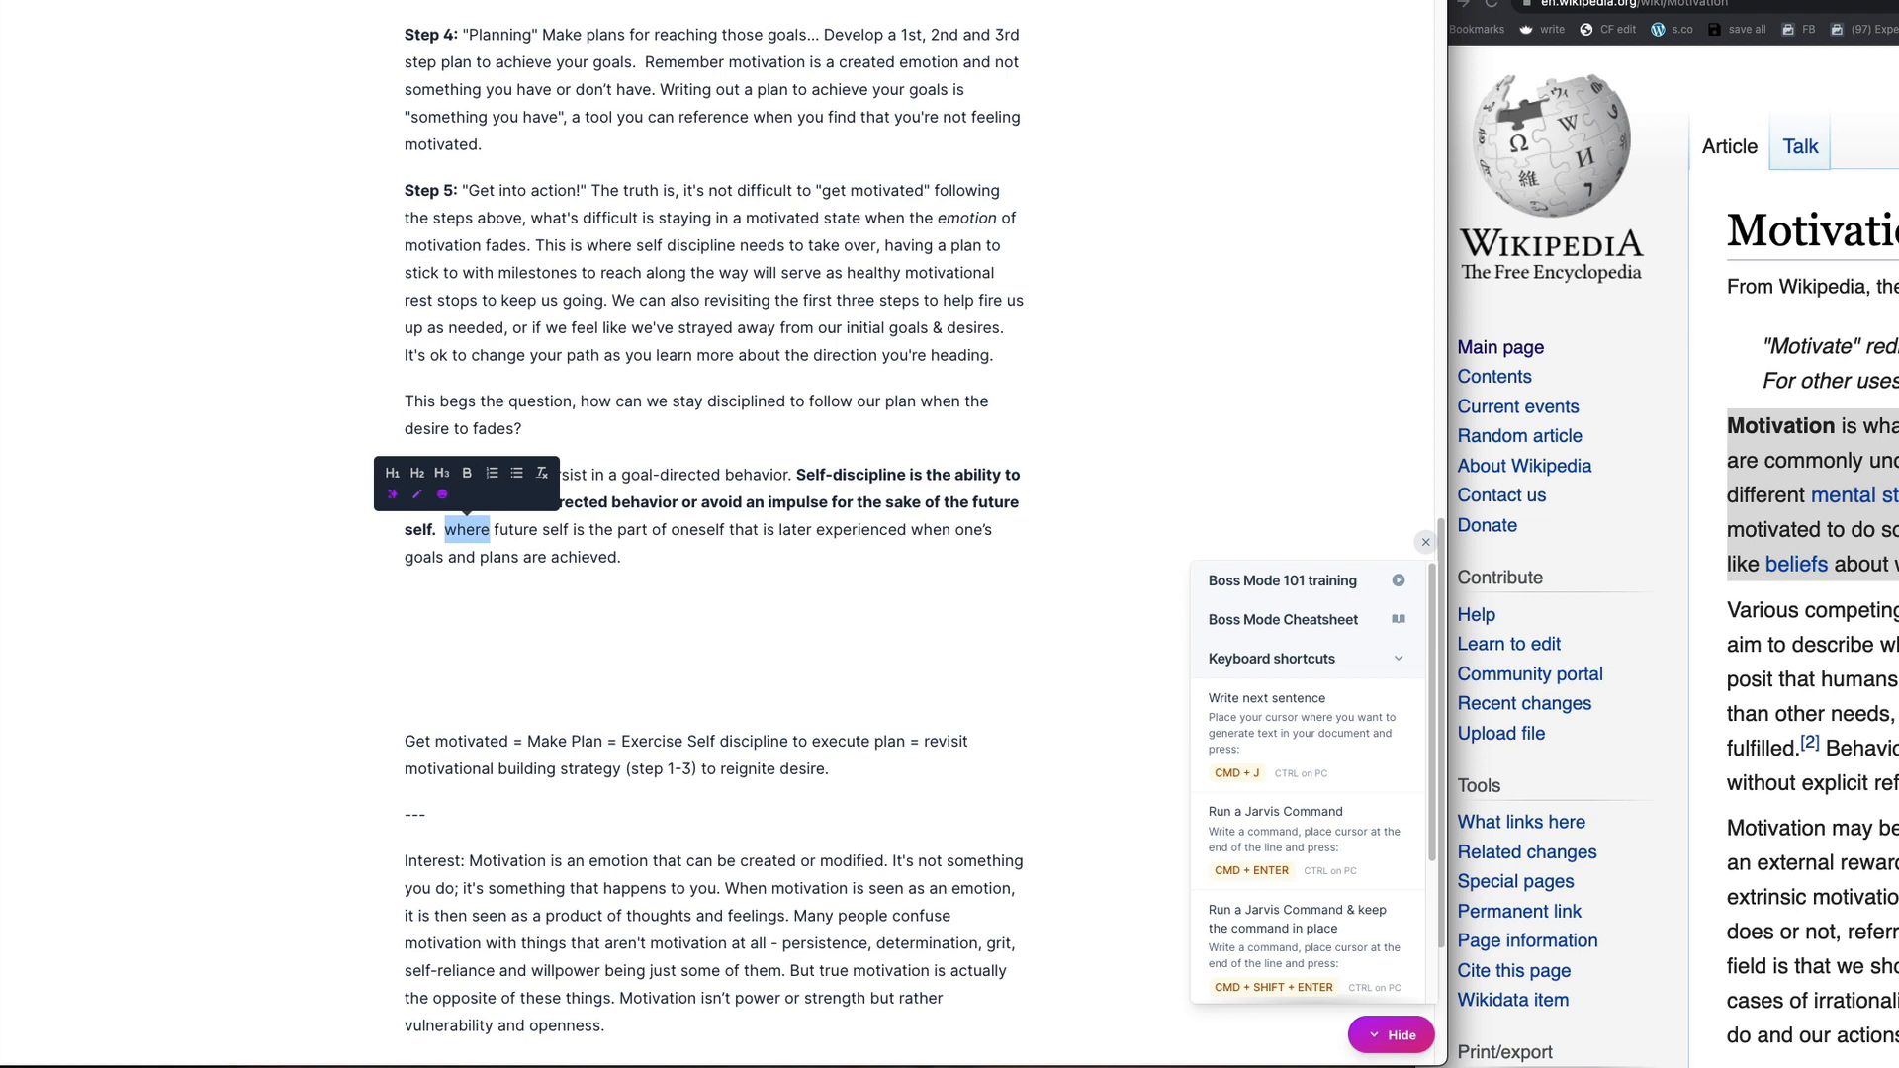
text(Our)
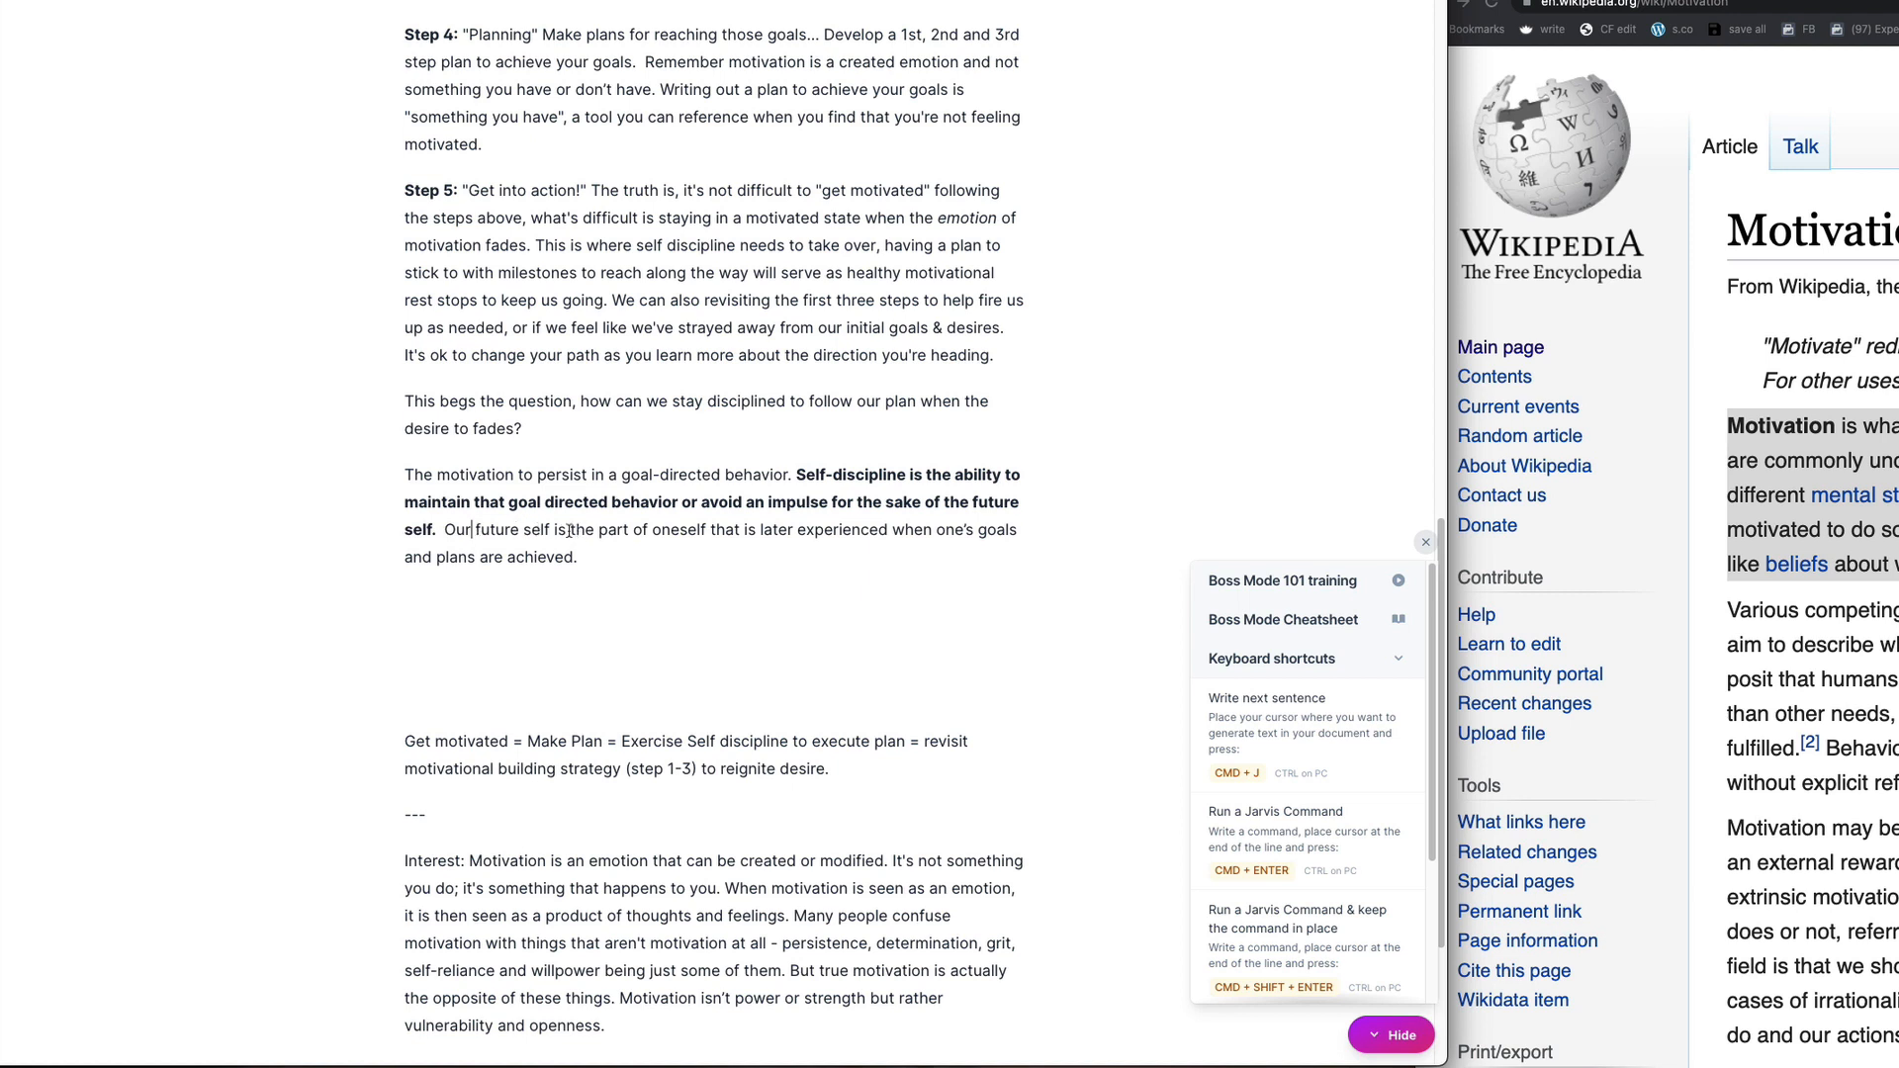
Step: Reword "the part of oneself" as "that part of ourself" in the future self sentence
drag(571, 530, 753, 522)
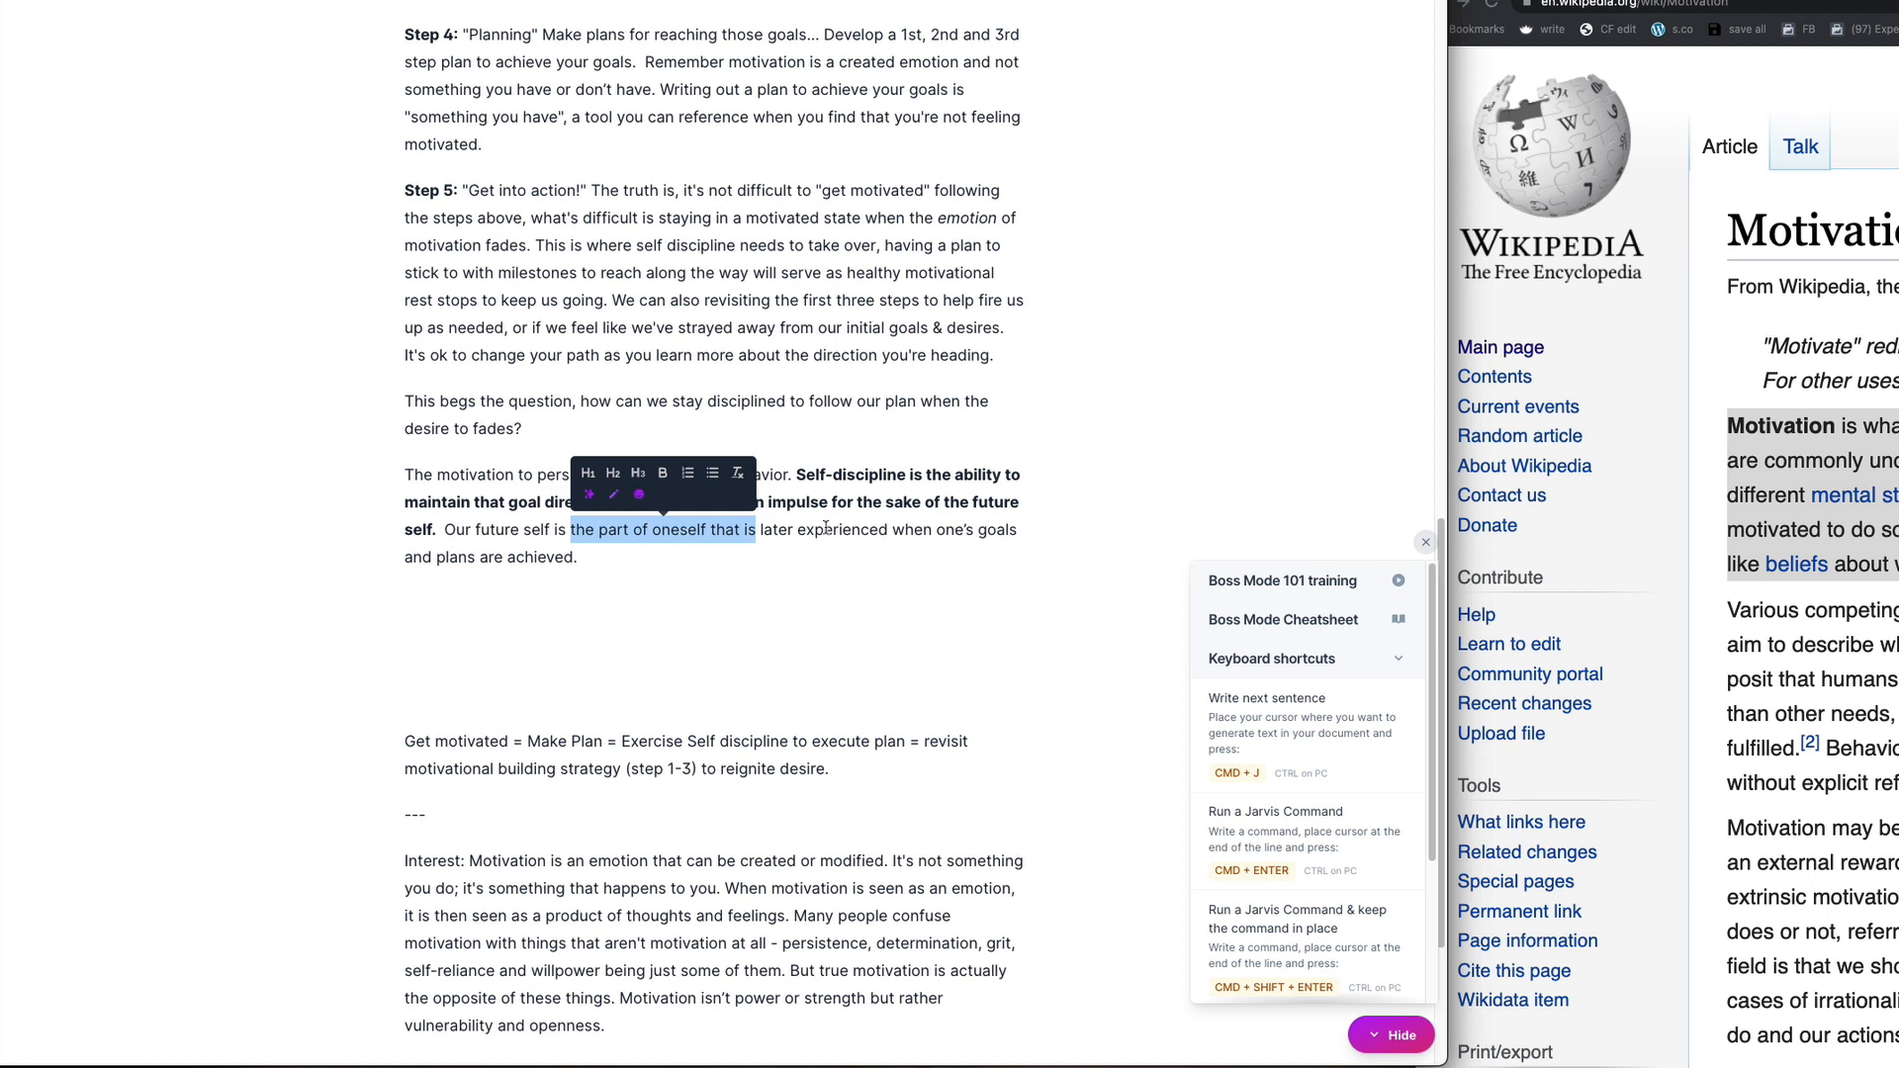
click(591, 531)
double_click(579, 531)
text(that)
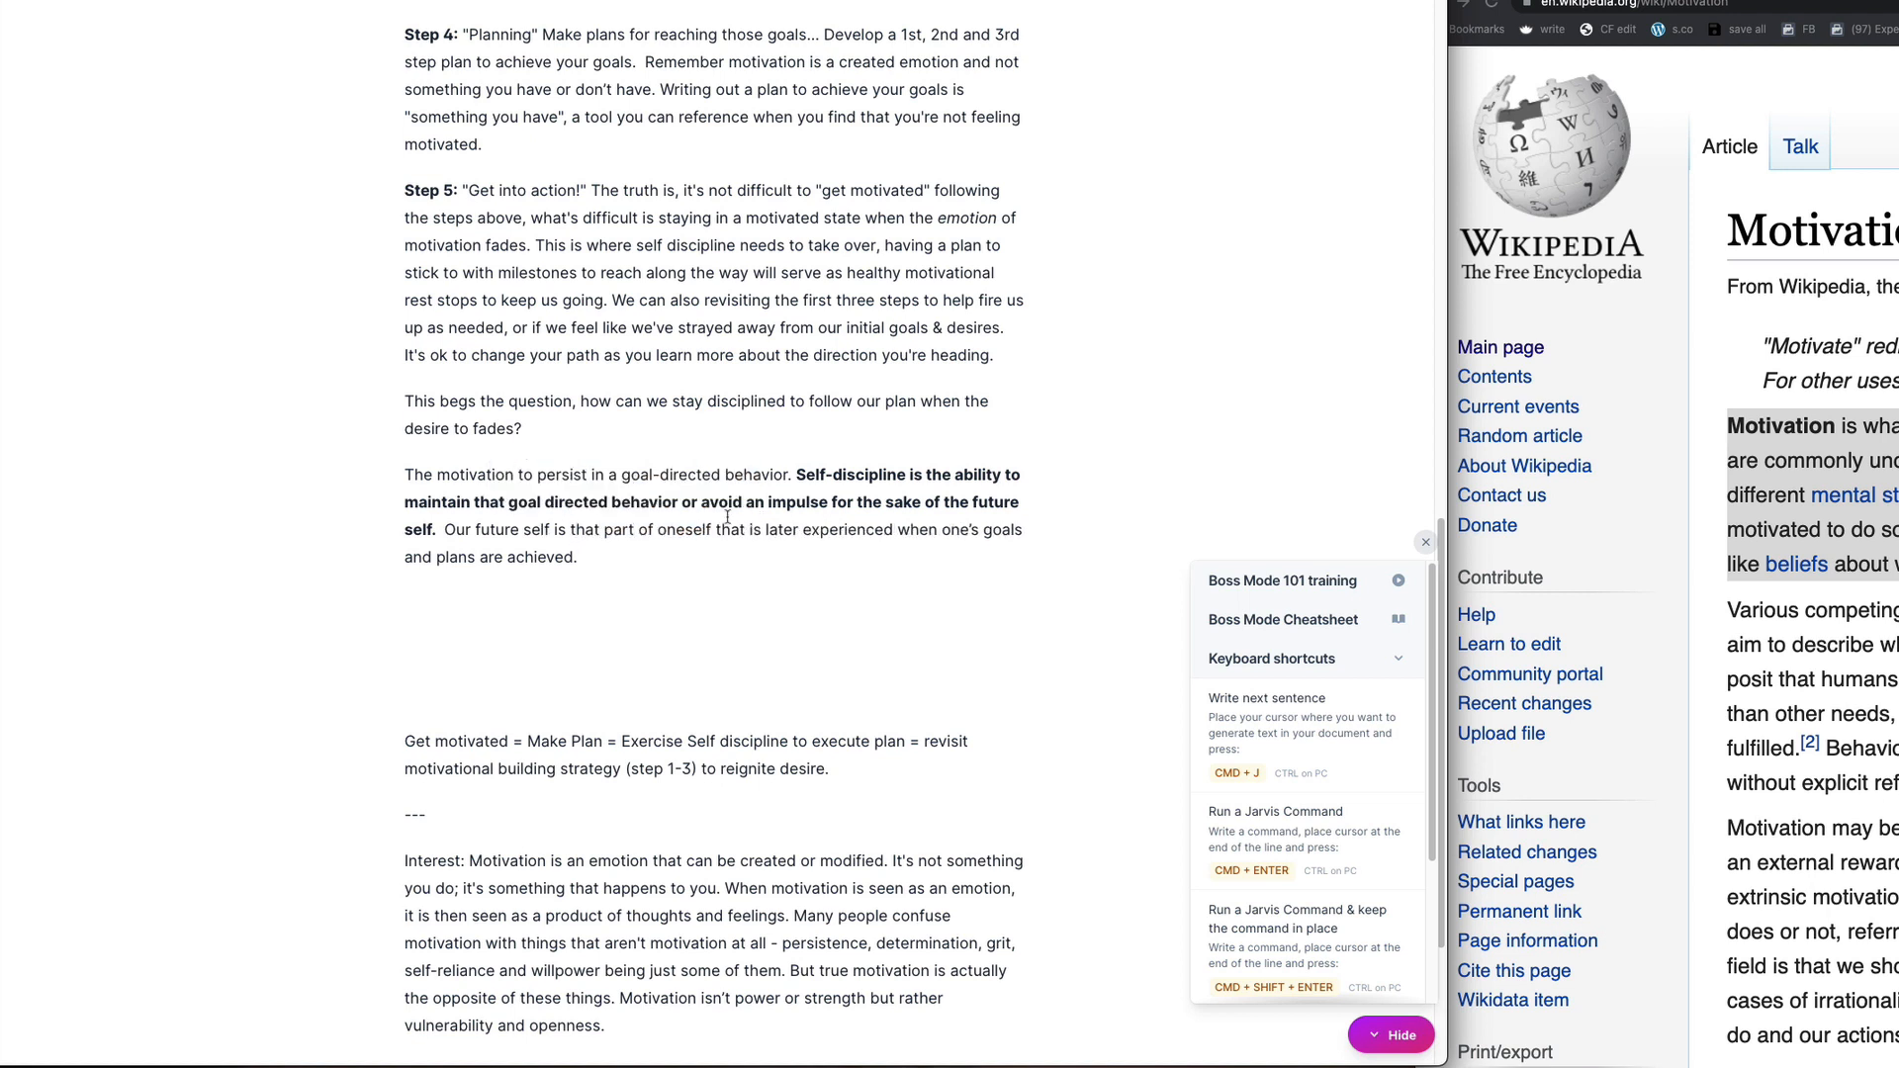
double_click(676, 529)
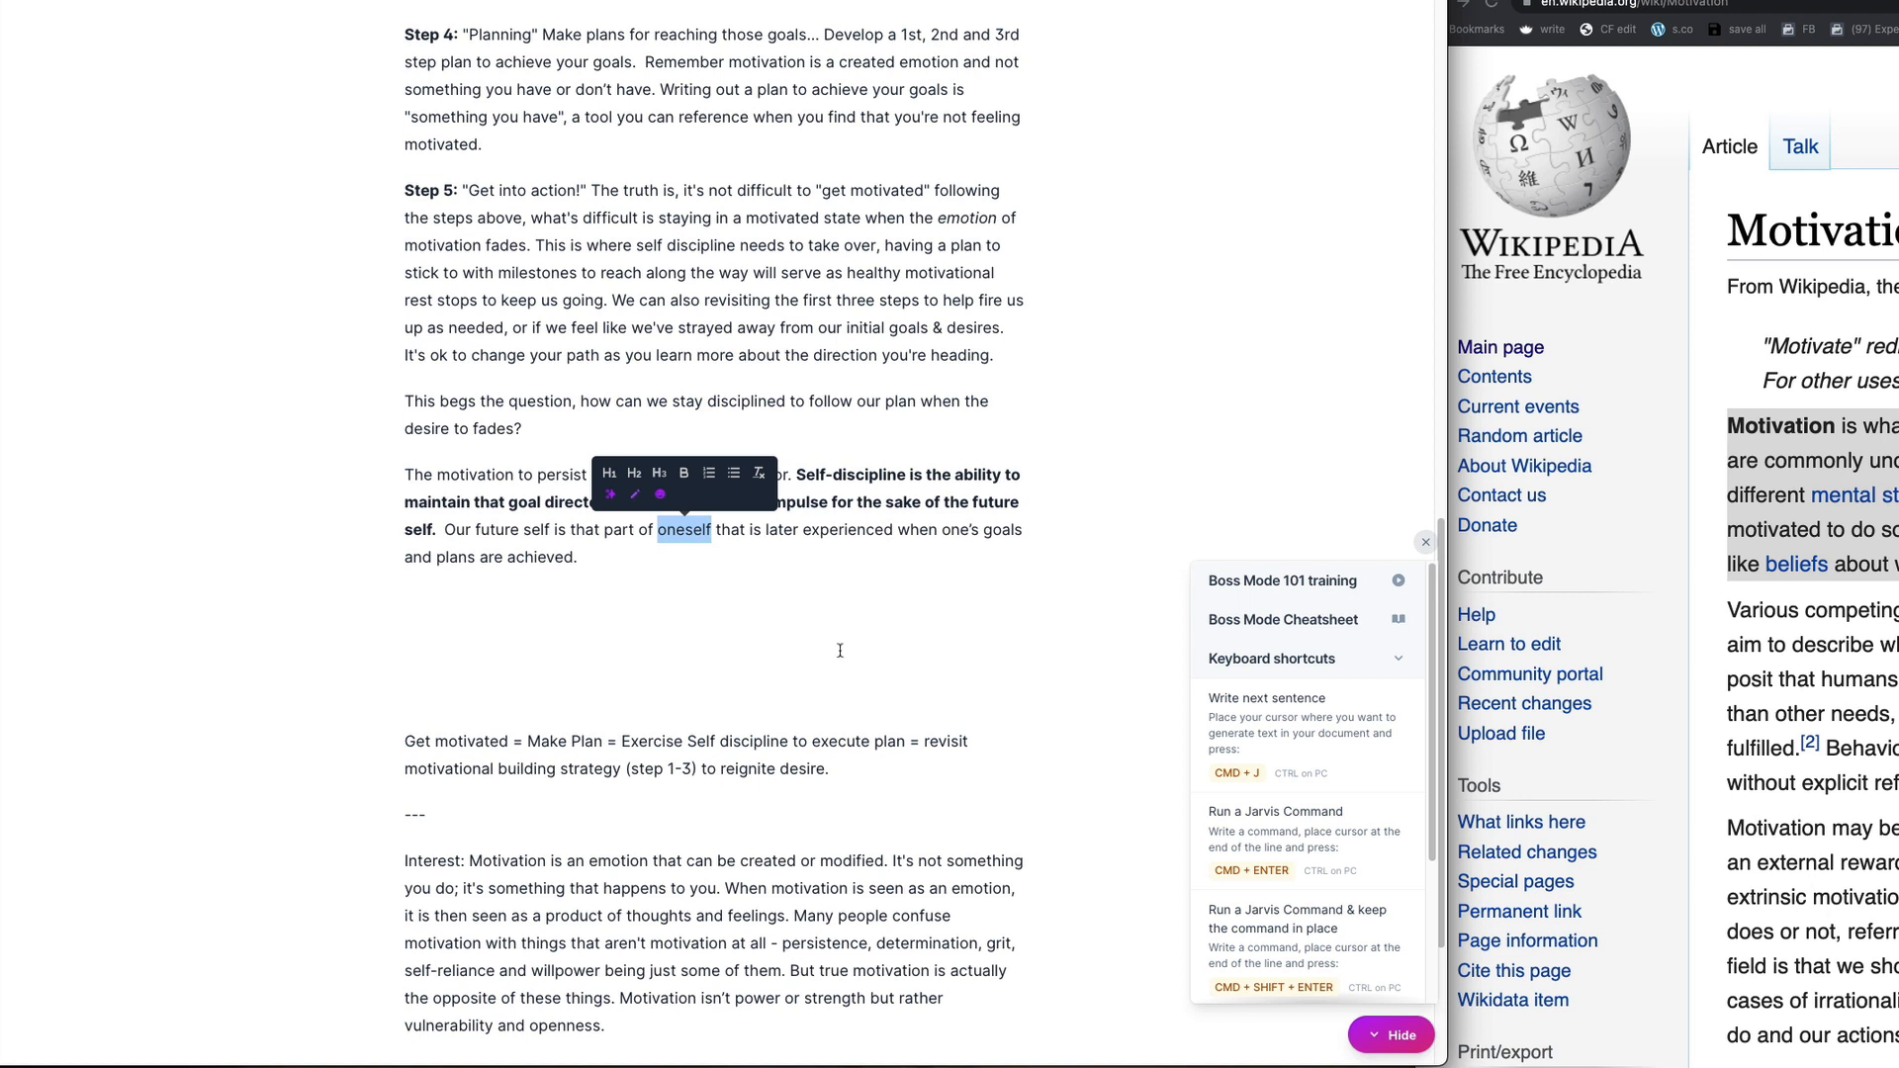
text(ourself)
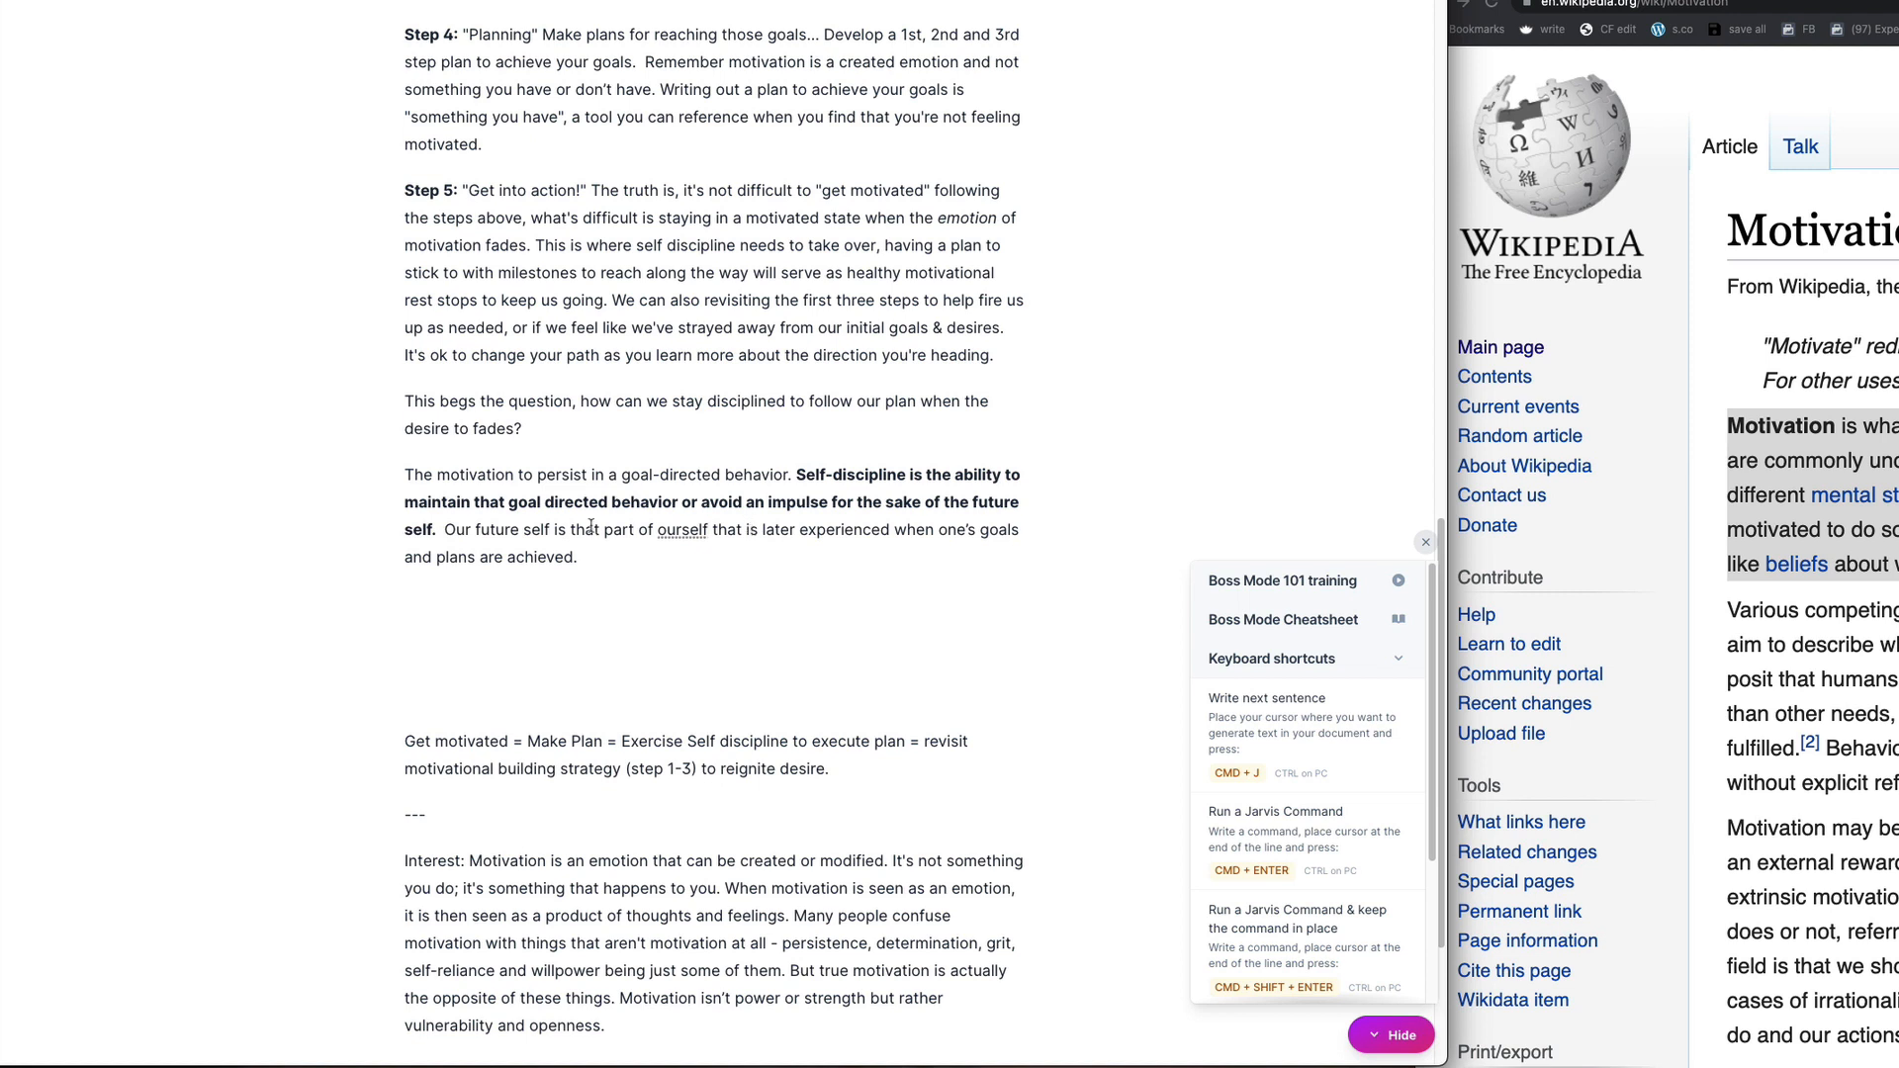
Step: Reword the future self sentence to read "Our future self is what we imagine ourselves to be when one's goals and plans are achieved."
drag(571, 531, 760, 530)
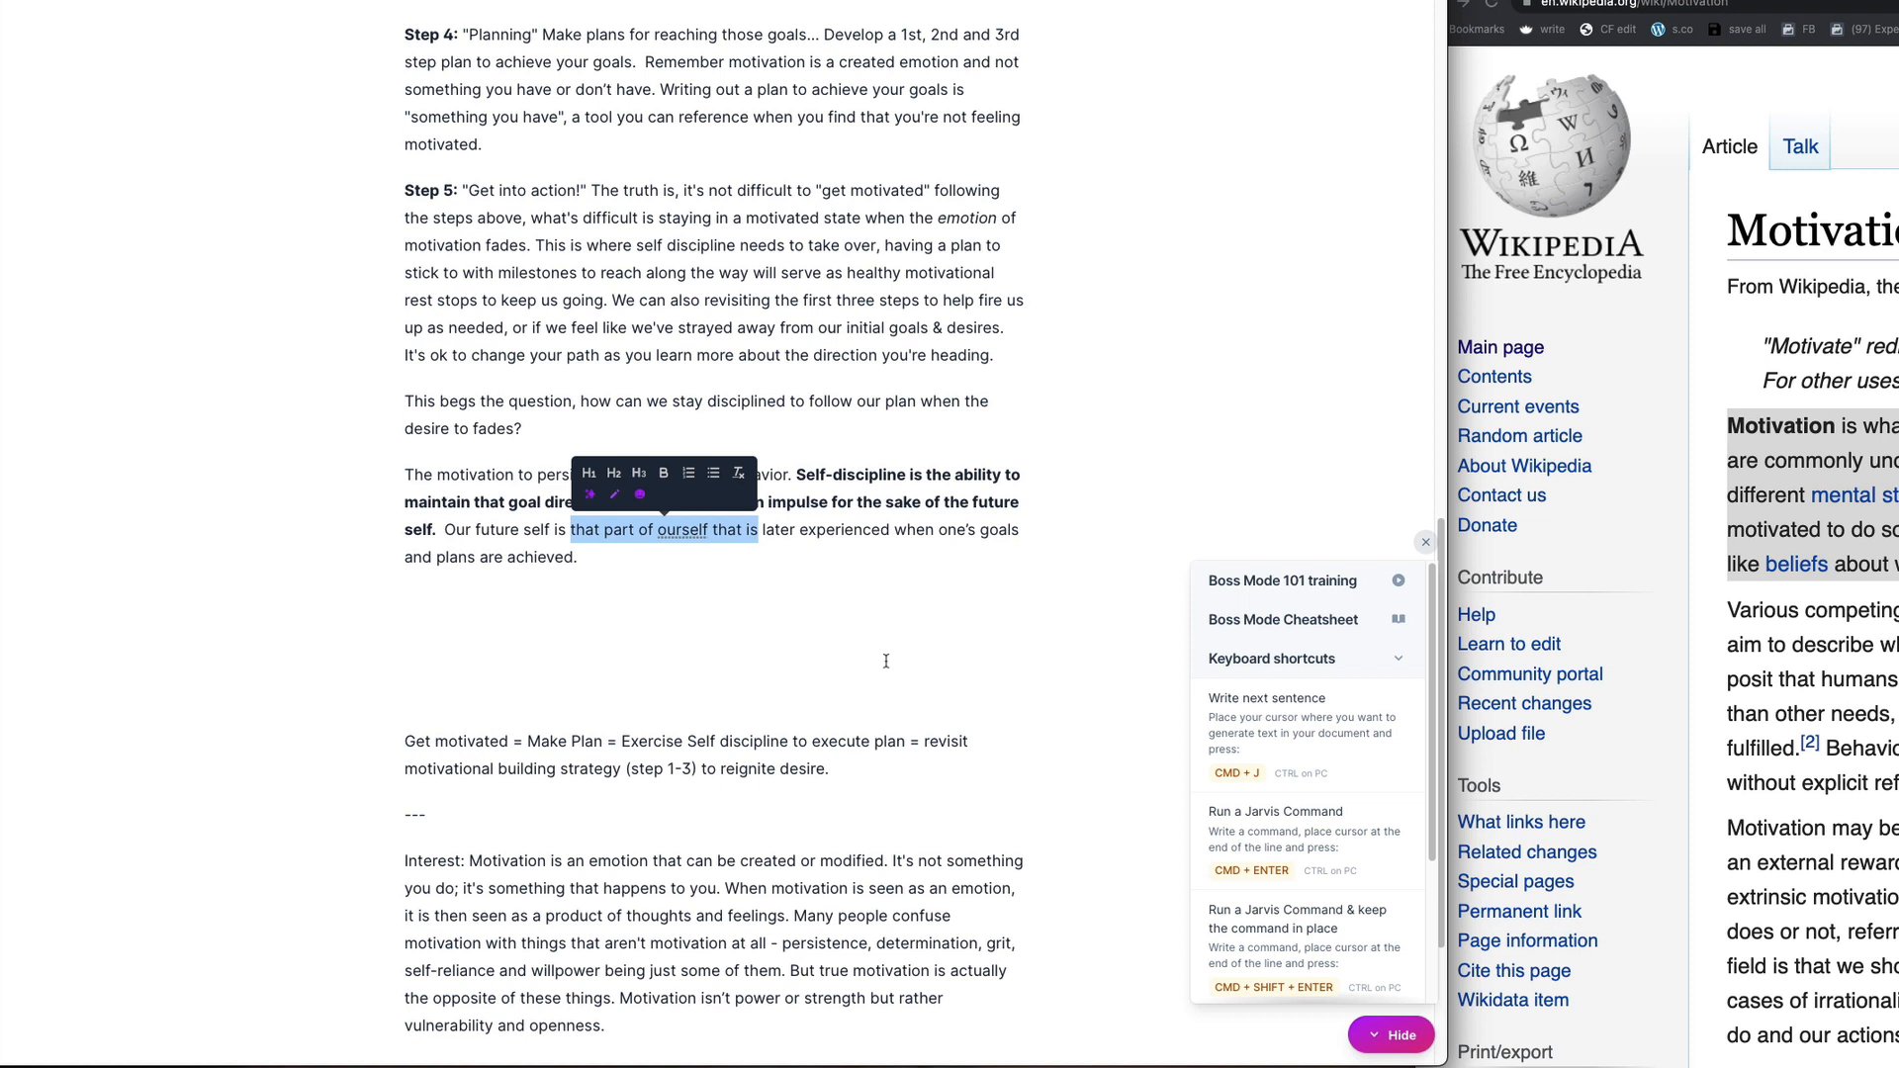
key(BackSpace)
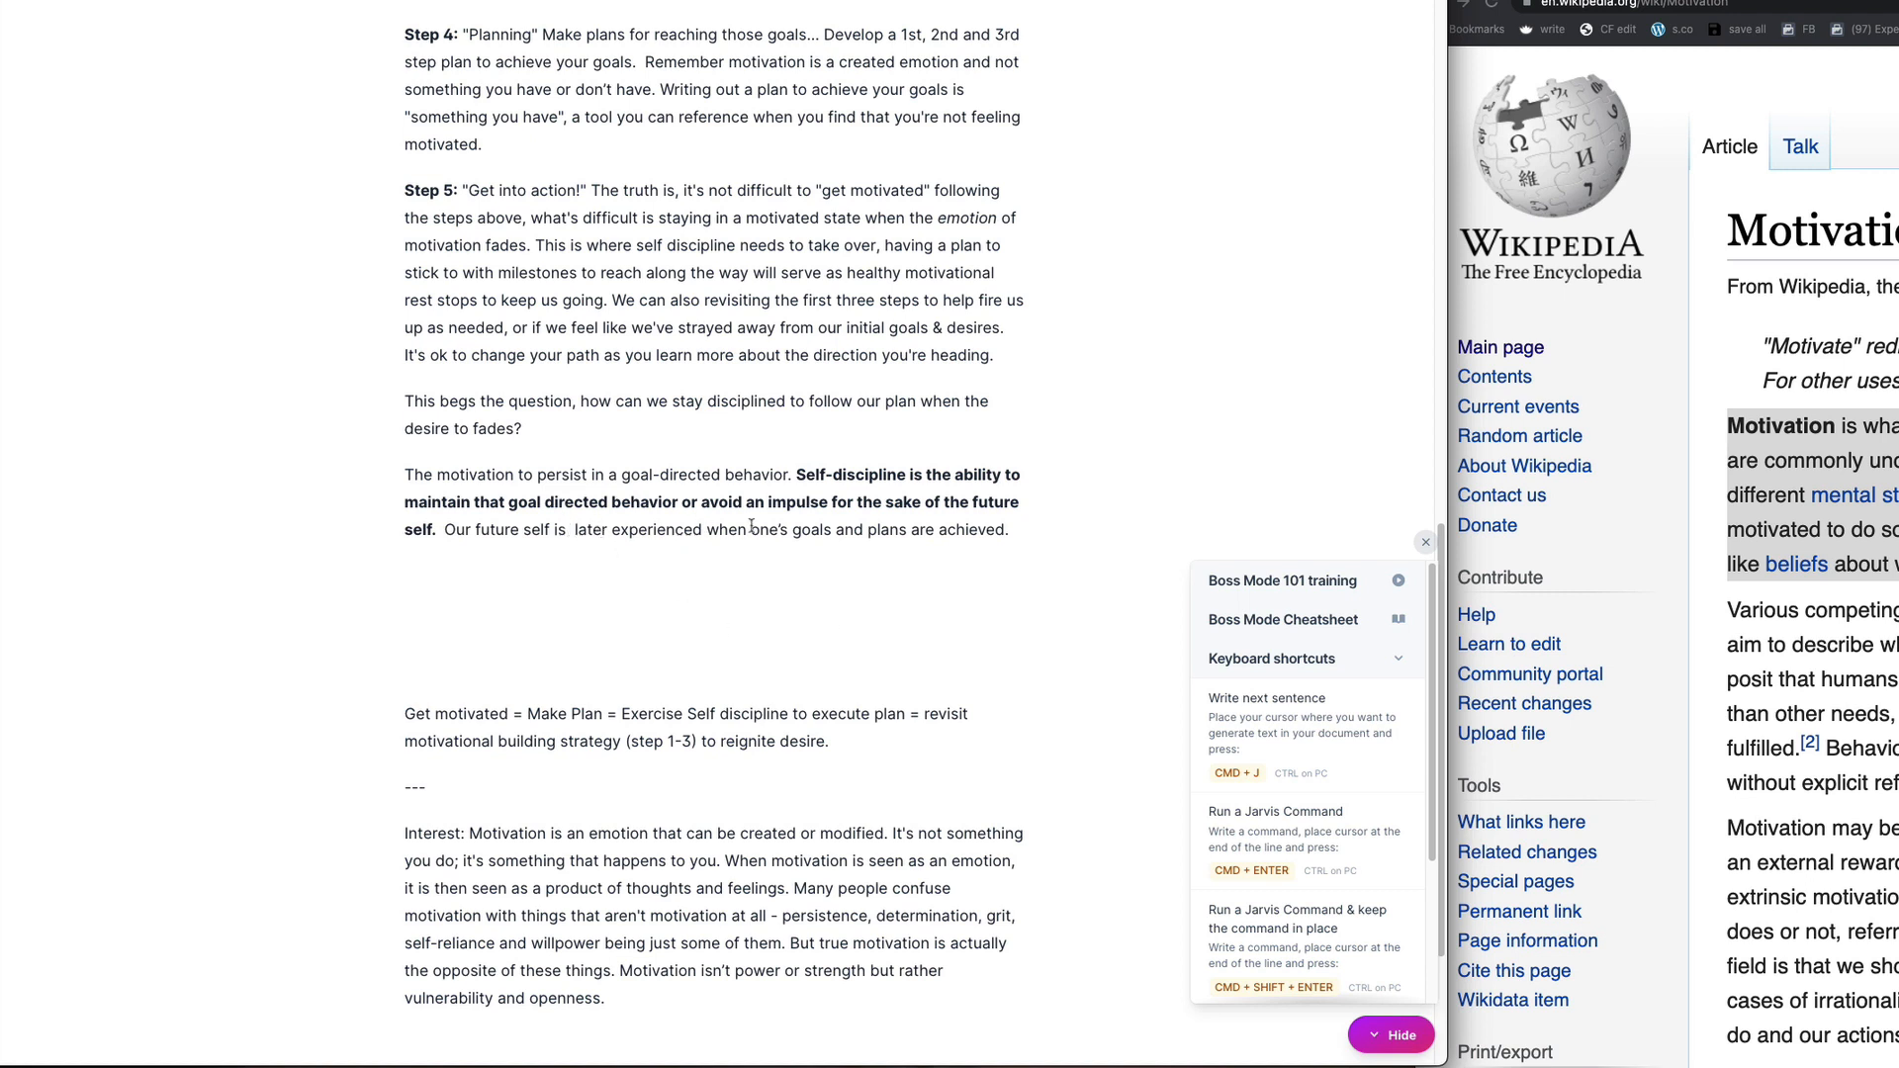
text(what)
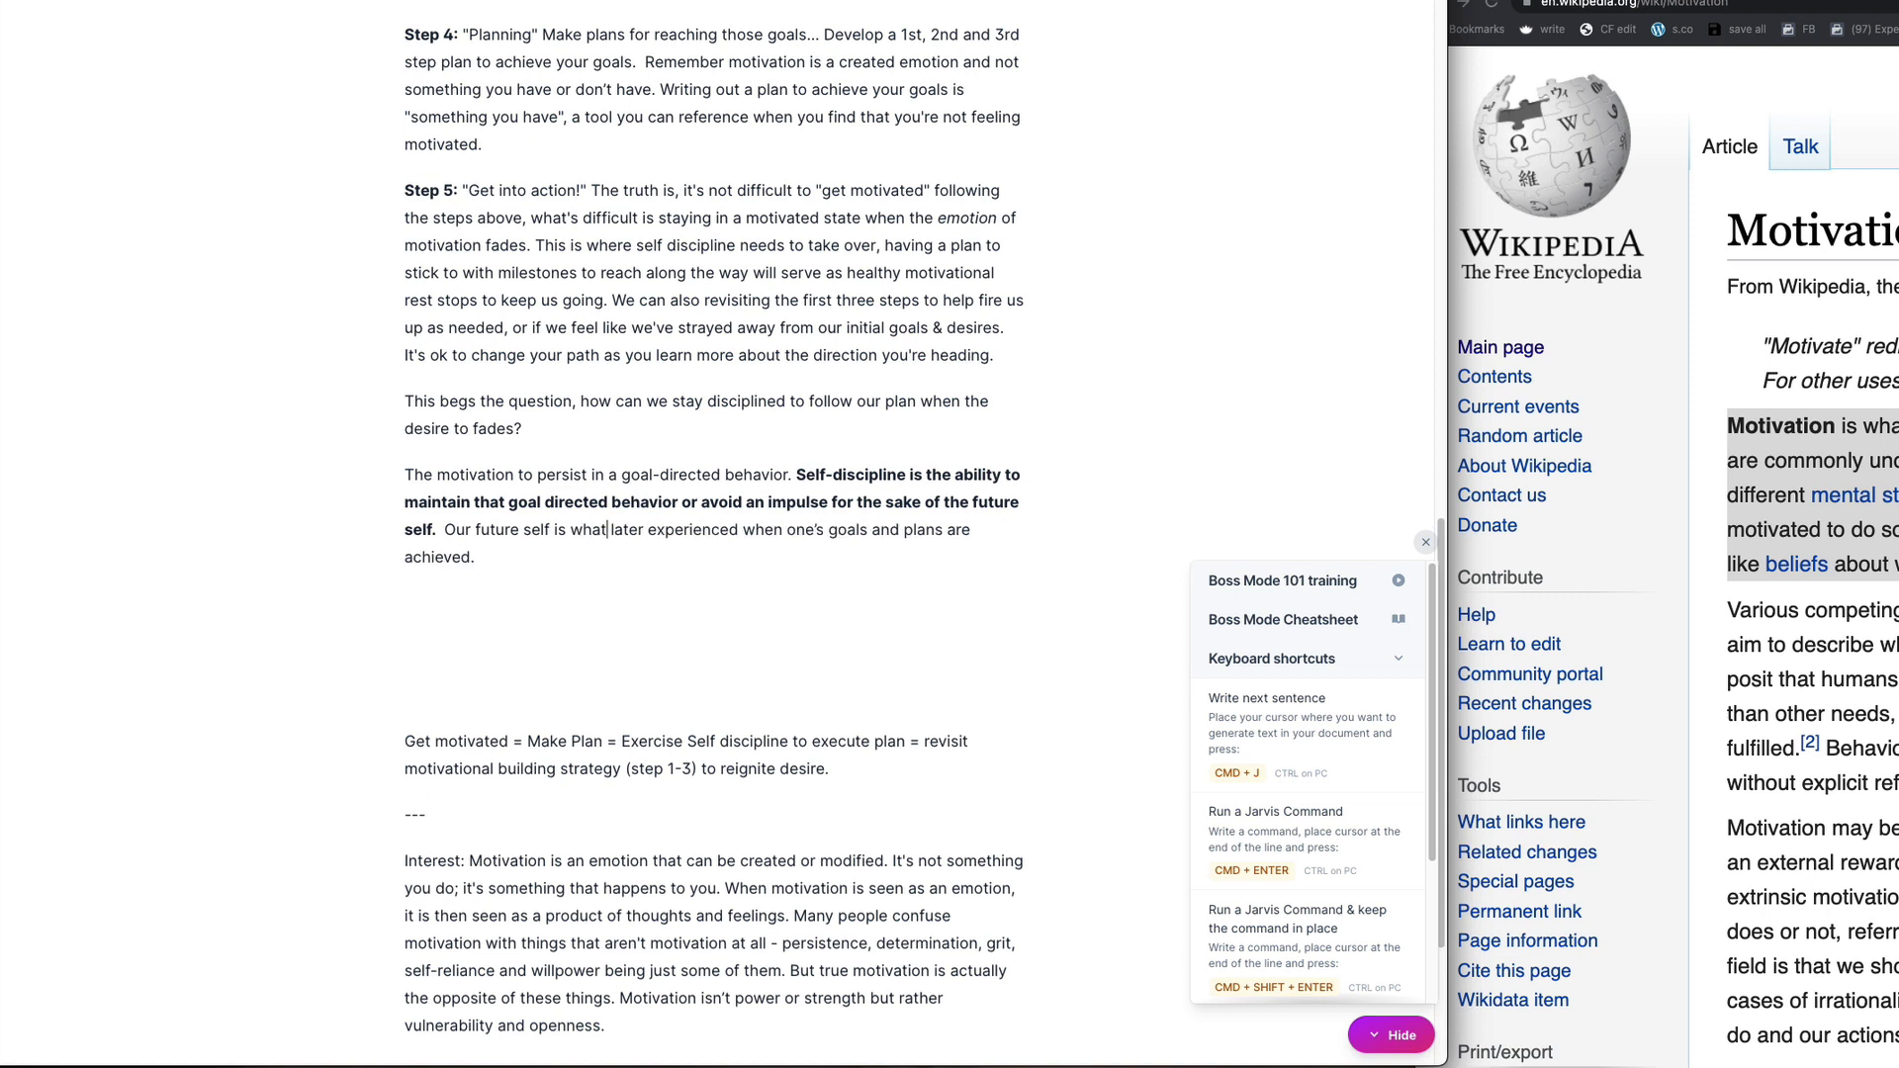
text( we imagine)
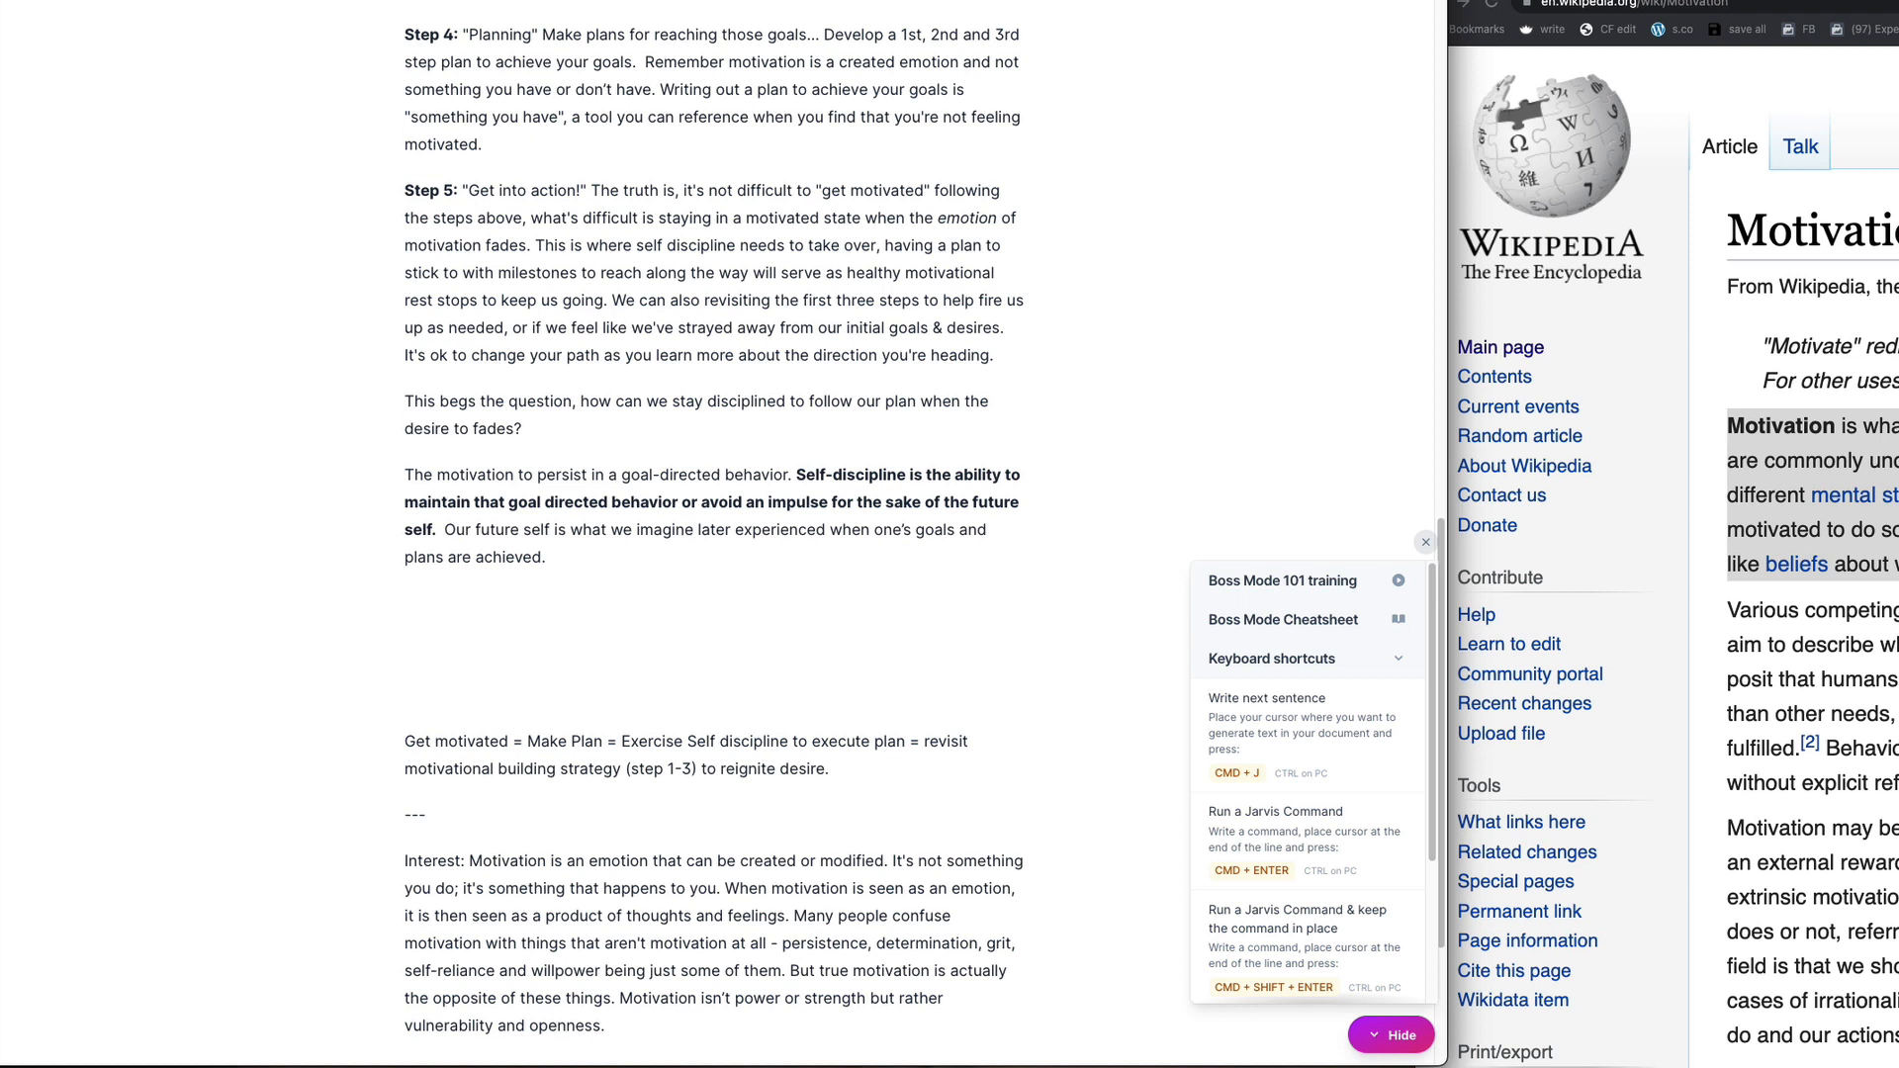
text(oursel)
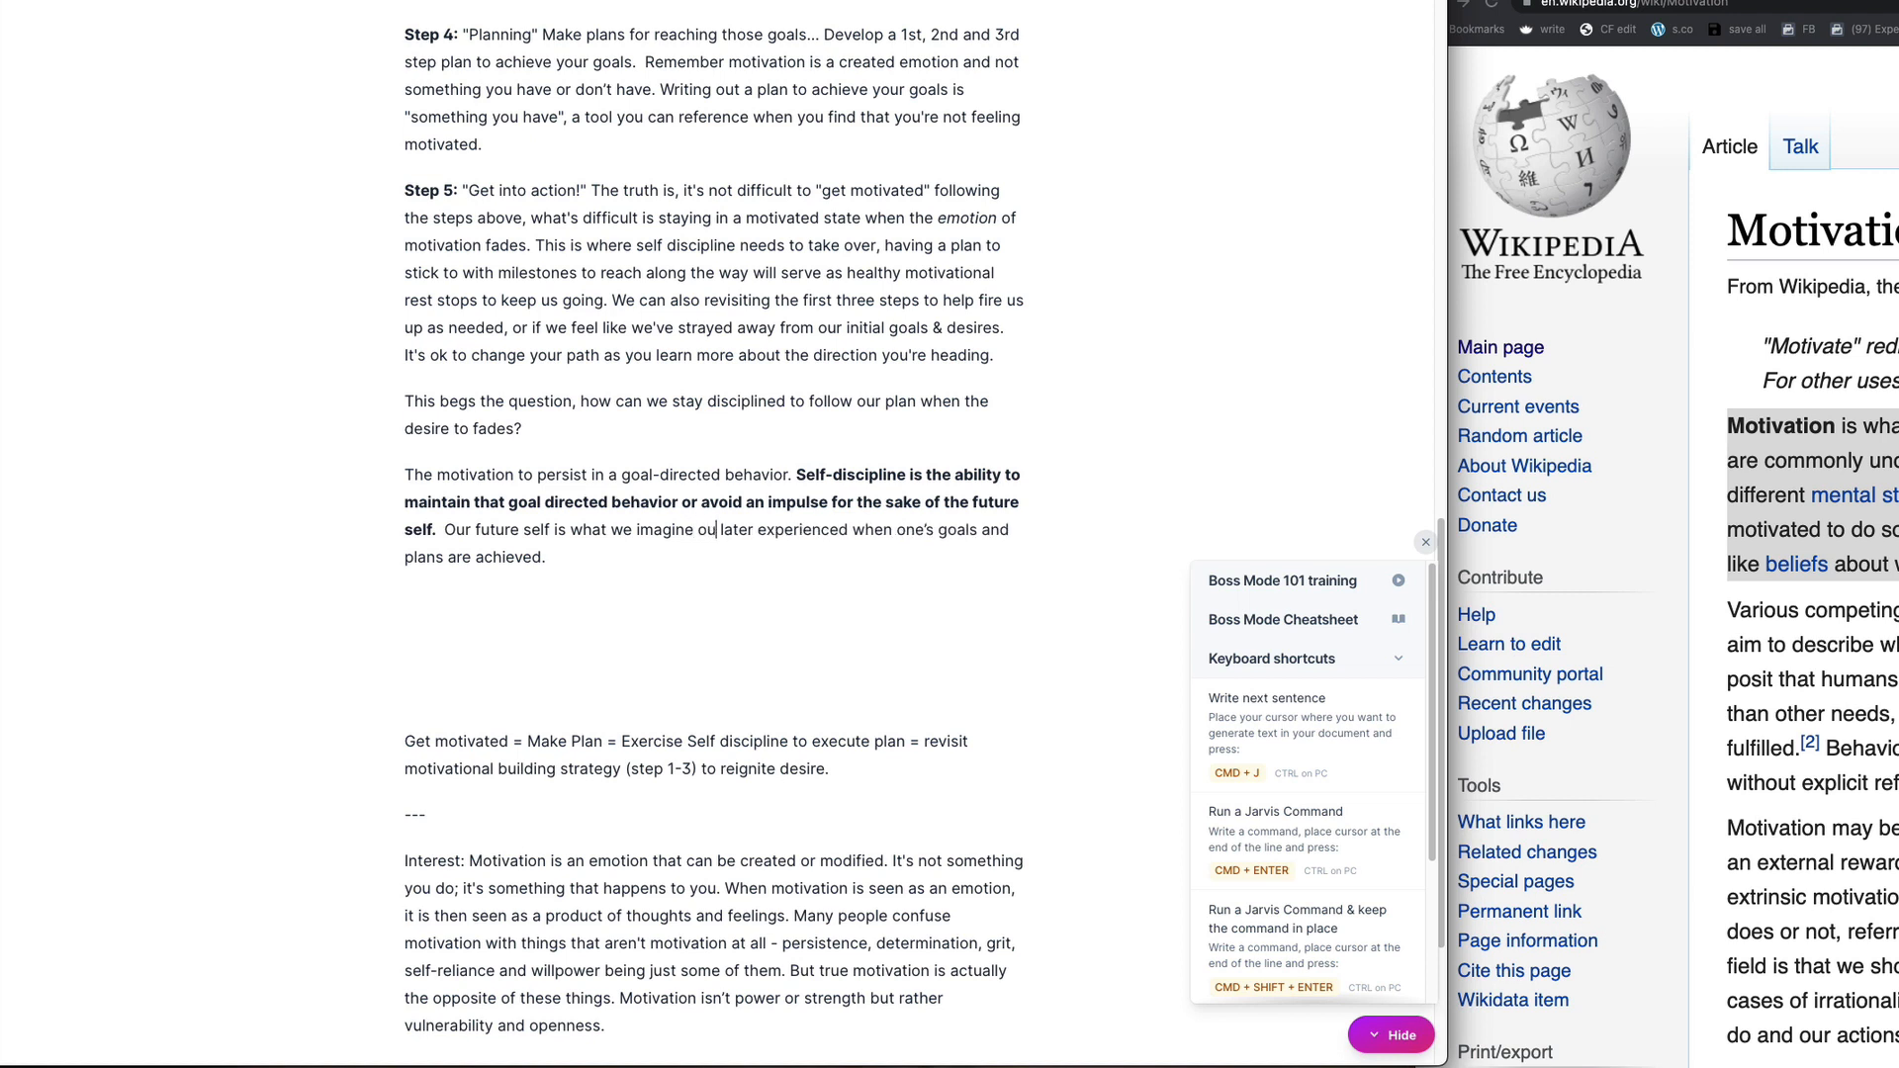
text(ves to be when)
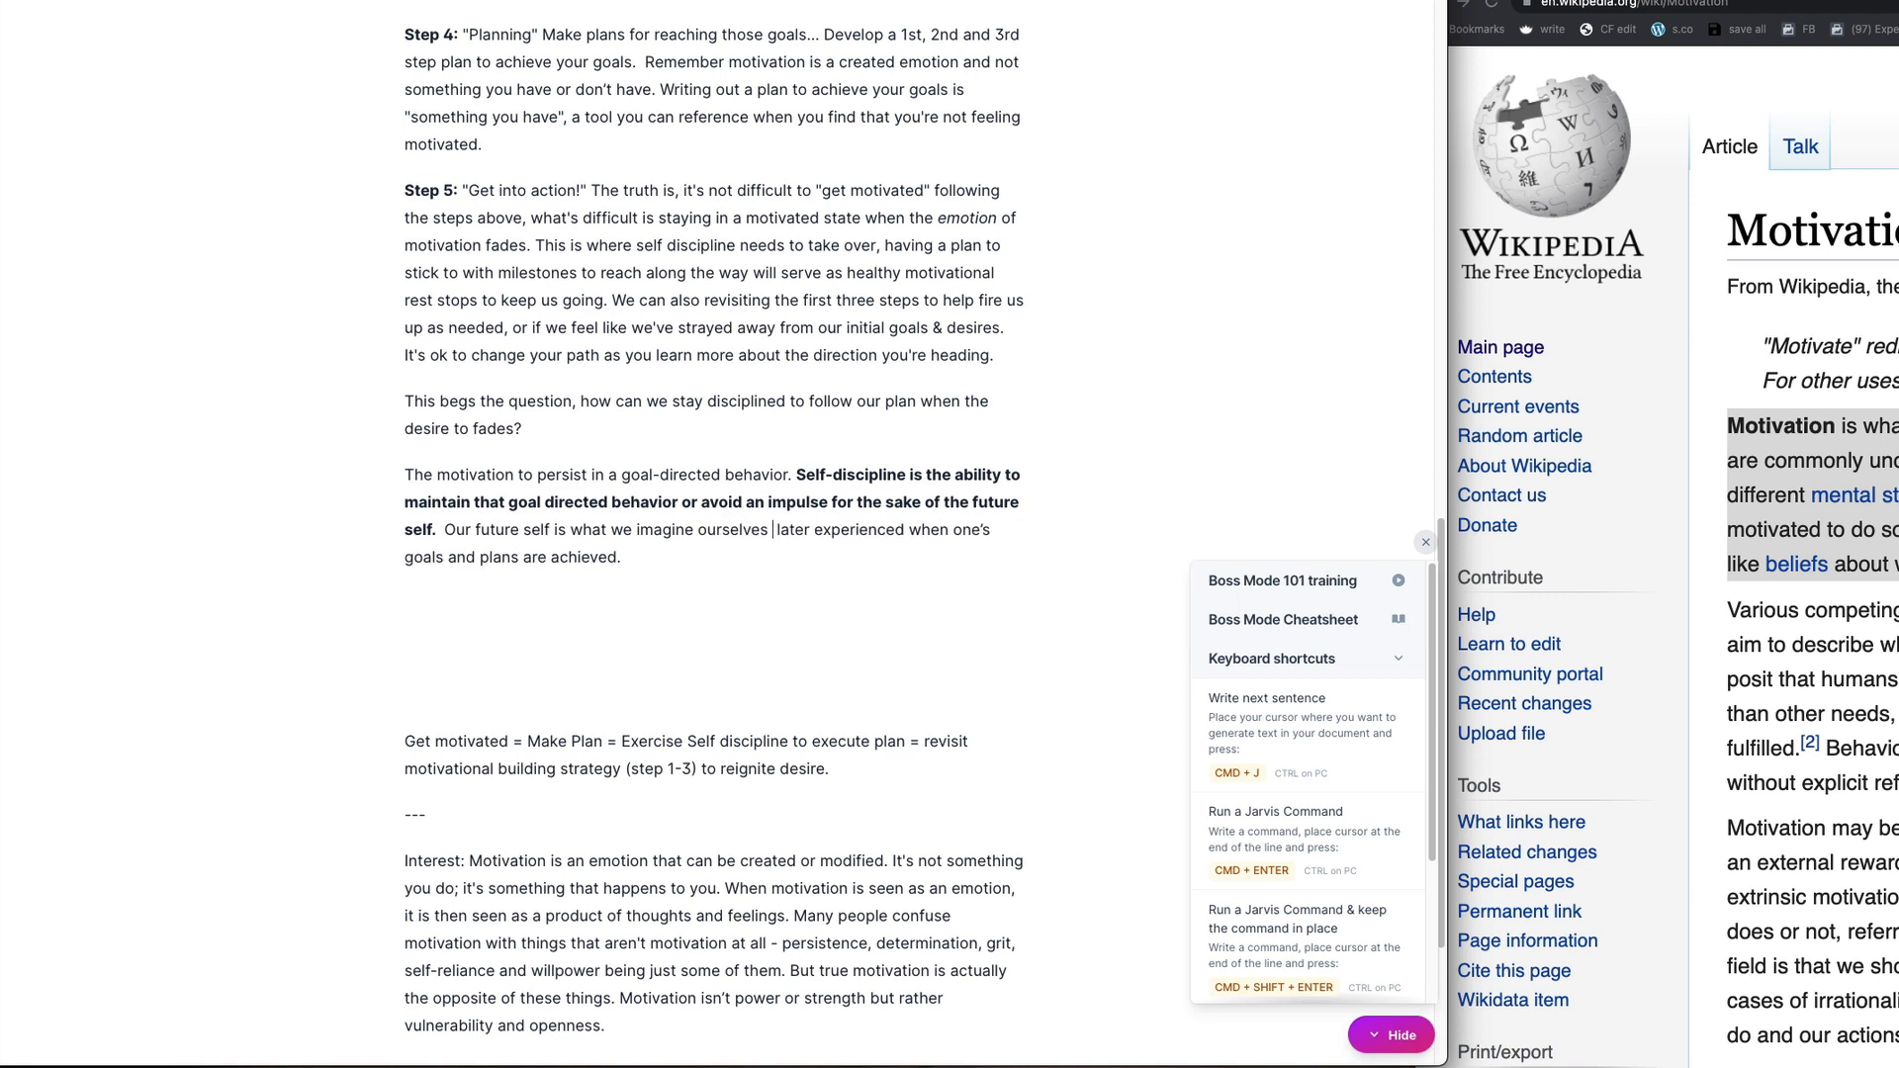
text( our)
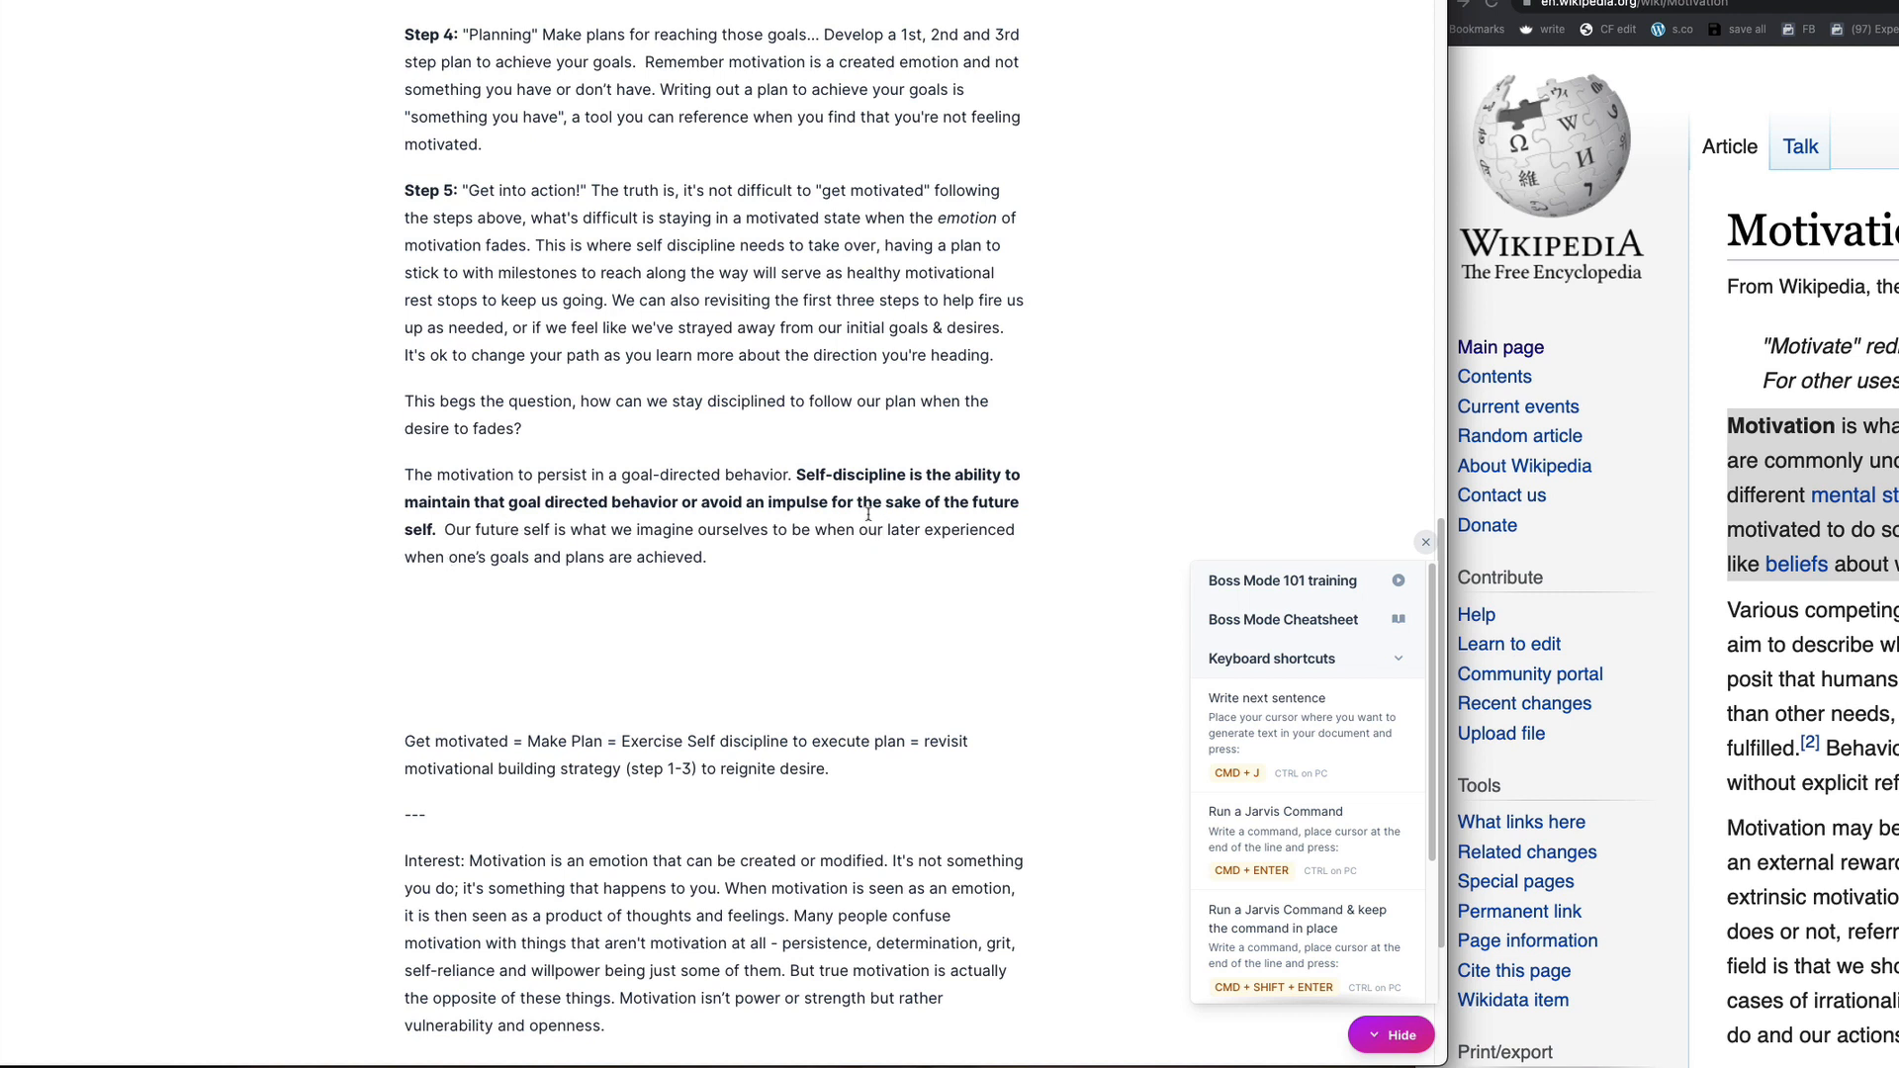
drag(870, 531, 458, 556)
key(BackSpace)
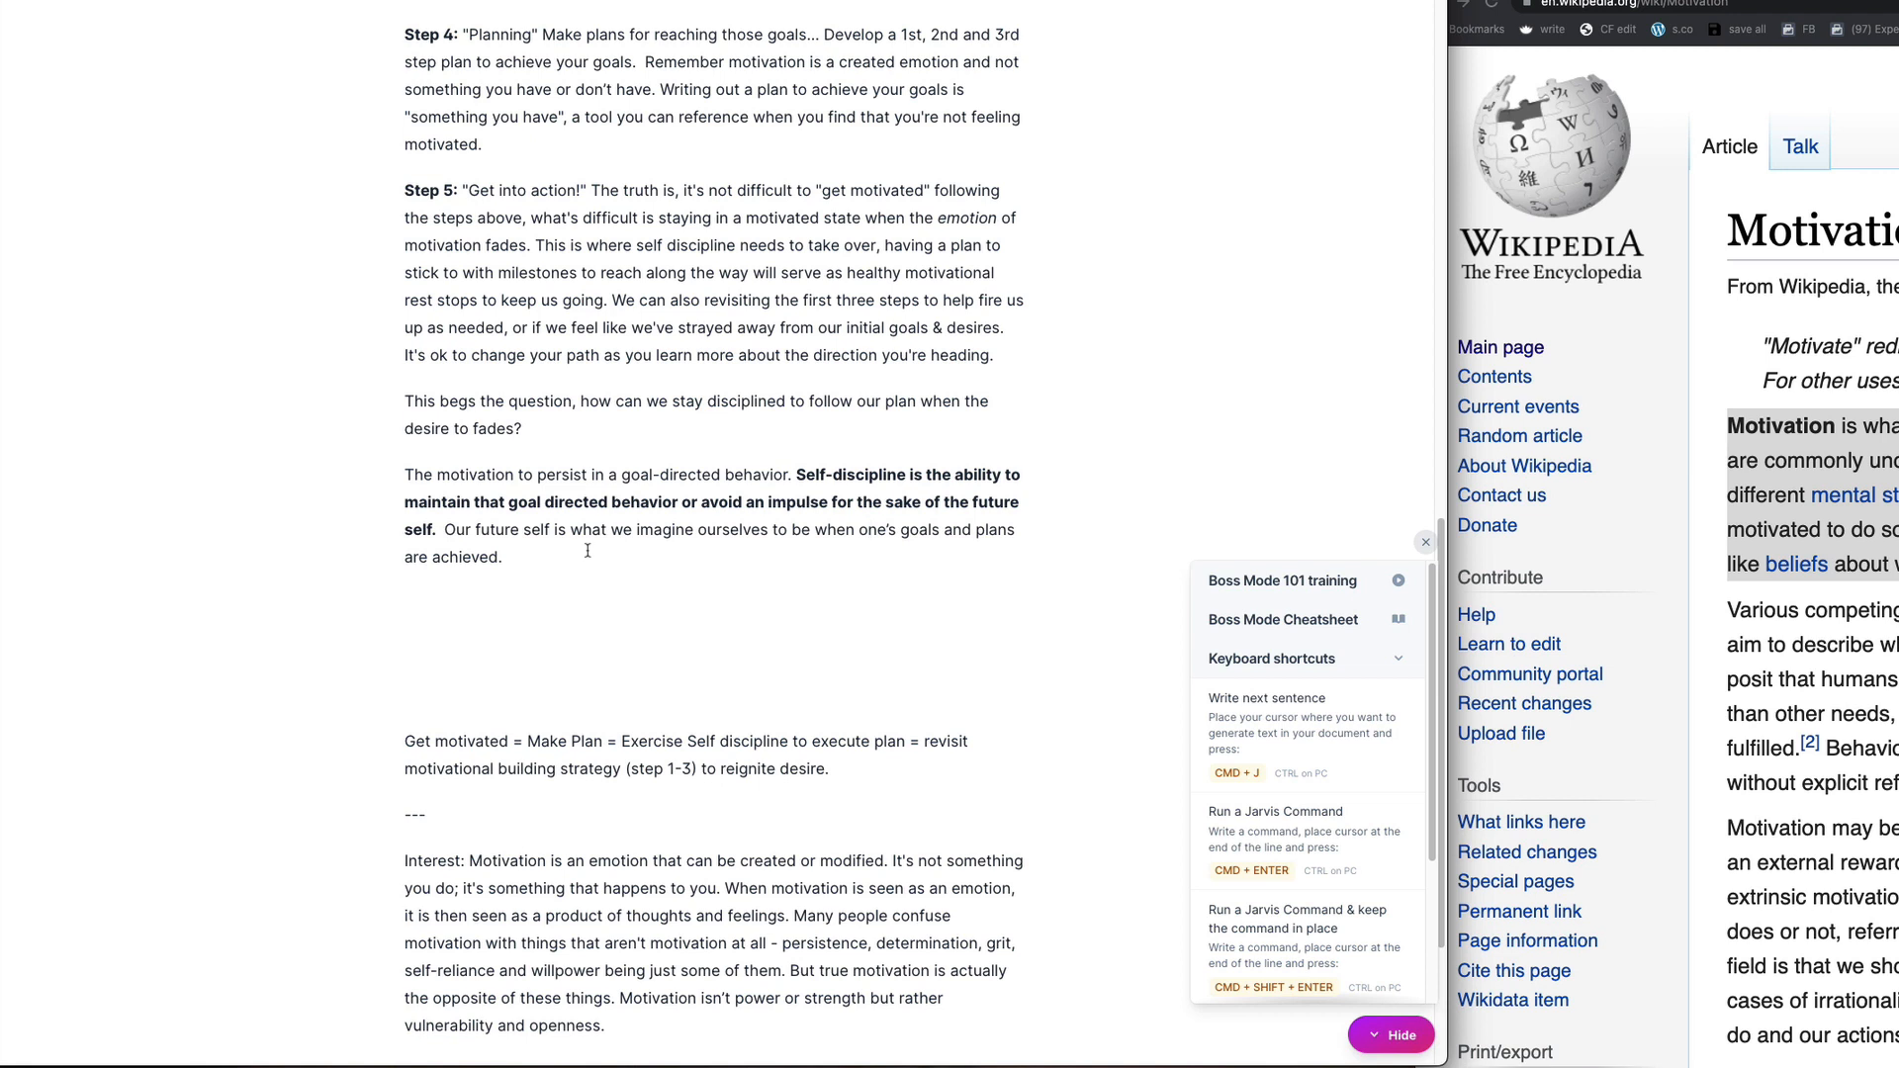
Step: Replace the blank lines above the "Get motivated" formula with the line "Let's recap the formula so far..."
click(495, 577)
click(442, 698)
drag(442, 697, 868, 734)
click(874, 768)
click(499, 713)
key(shift+Up)
key(shift+Up)
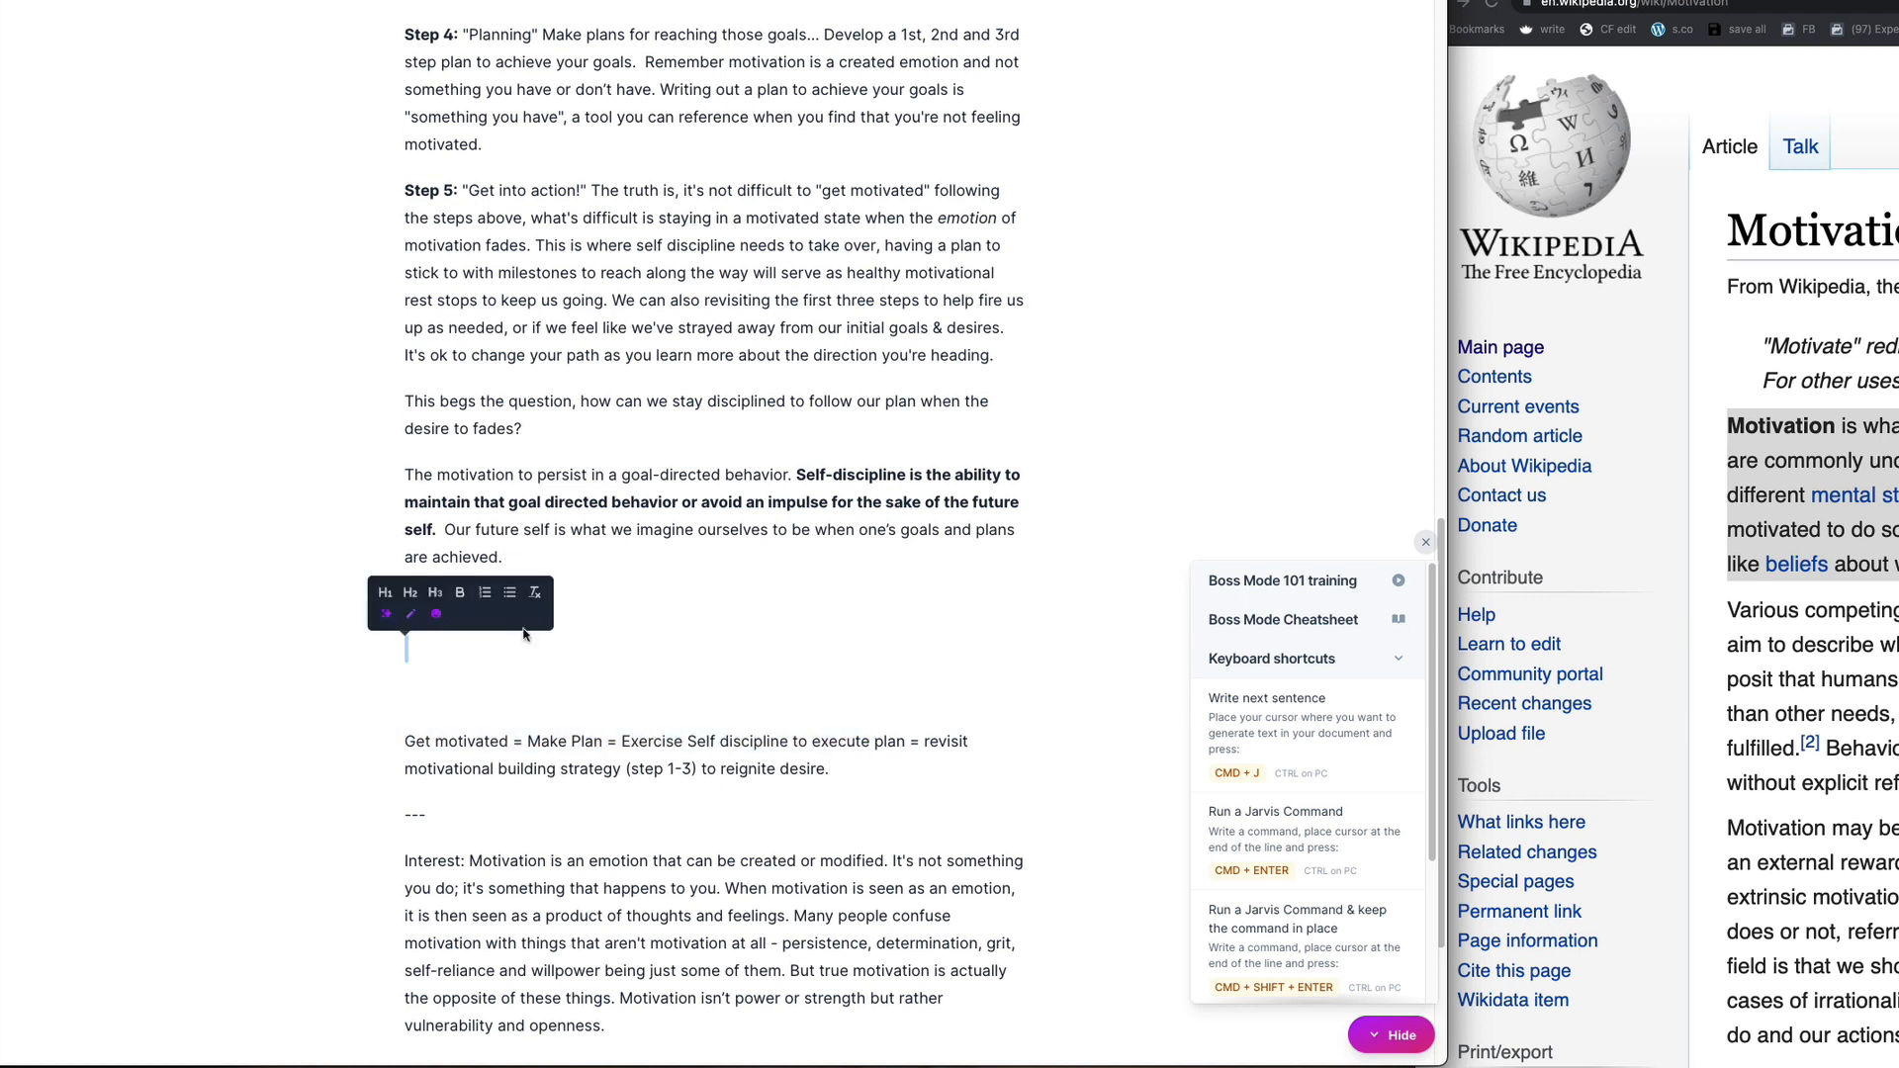
text(Let's recap...)
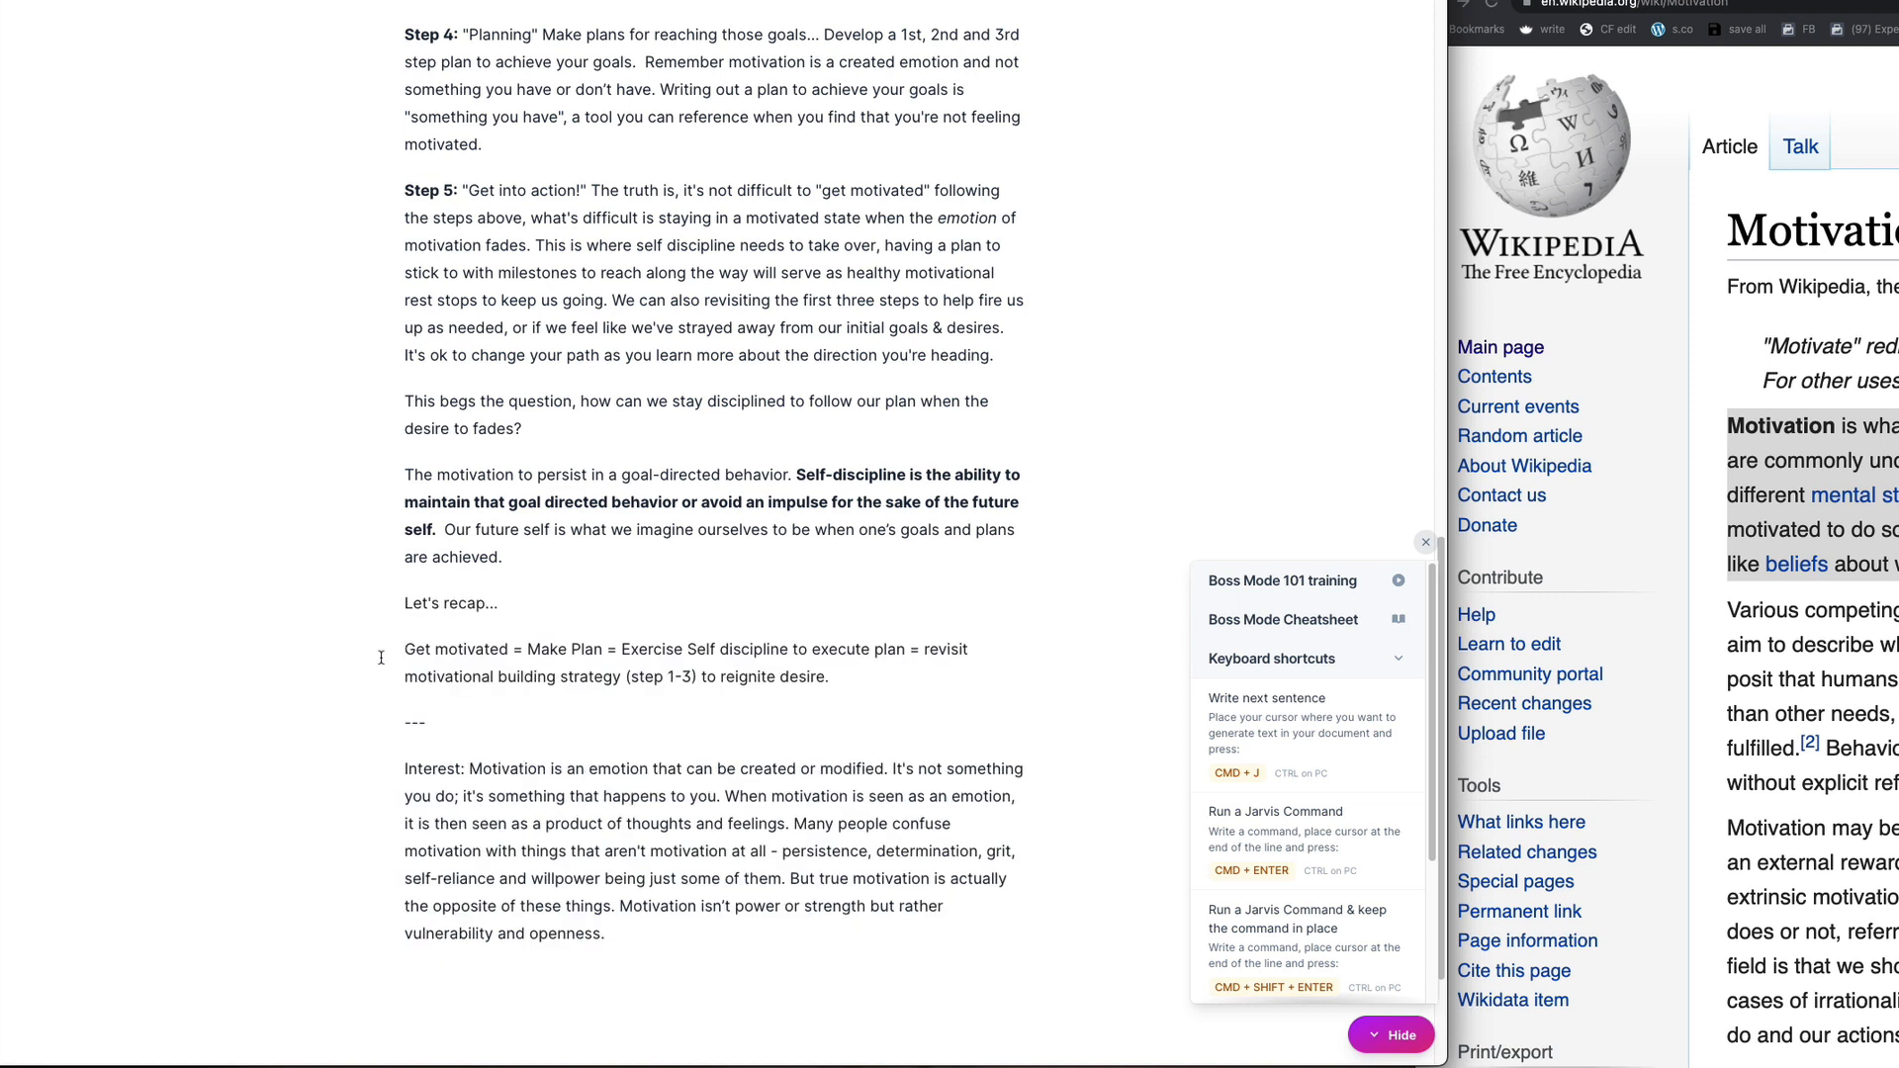
click(481, 606)
text(the formula so far)
Step: Reword the formula's opening as "To get motivated we must build desire toward a result", with "get motivated" in bold
scroll(572, 643, down, 3)
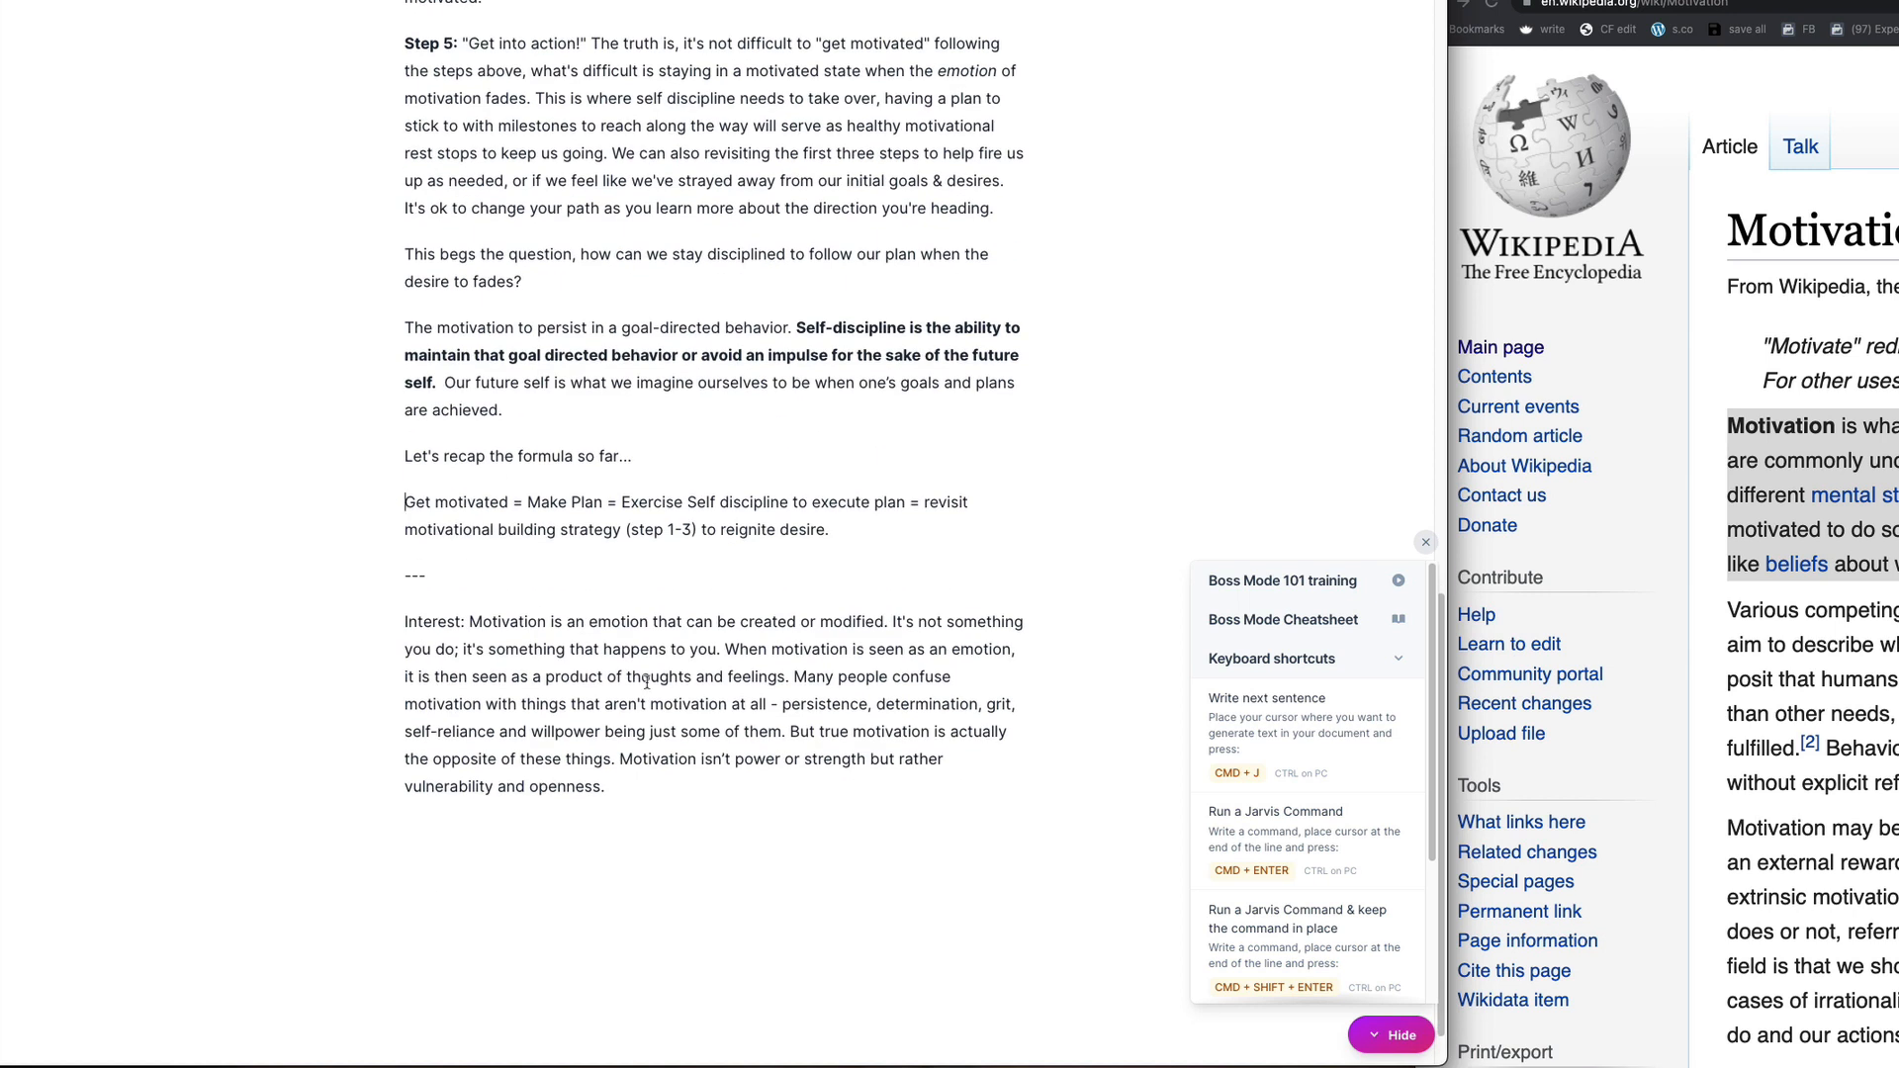
text(To)
drag(430, 503, 547, 503)
text(g)
key(ctrl+b)
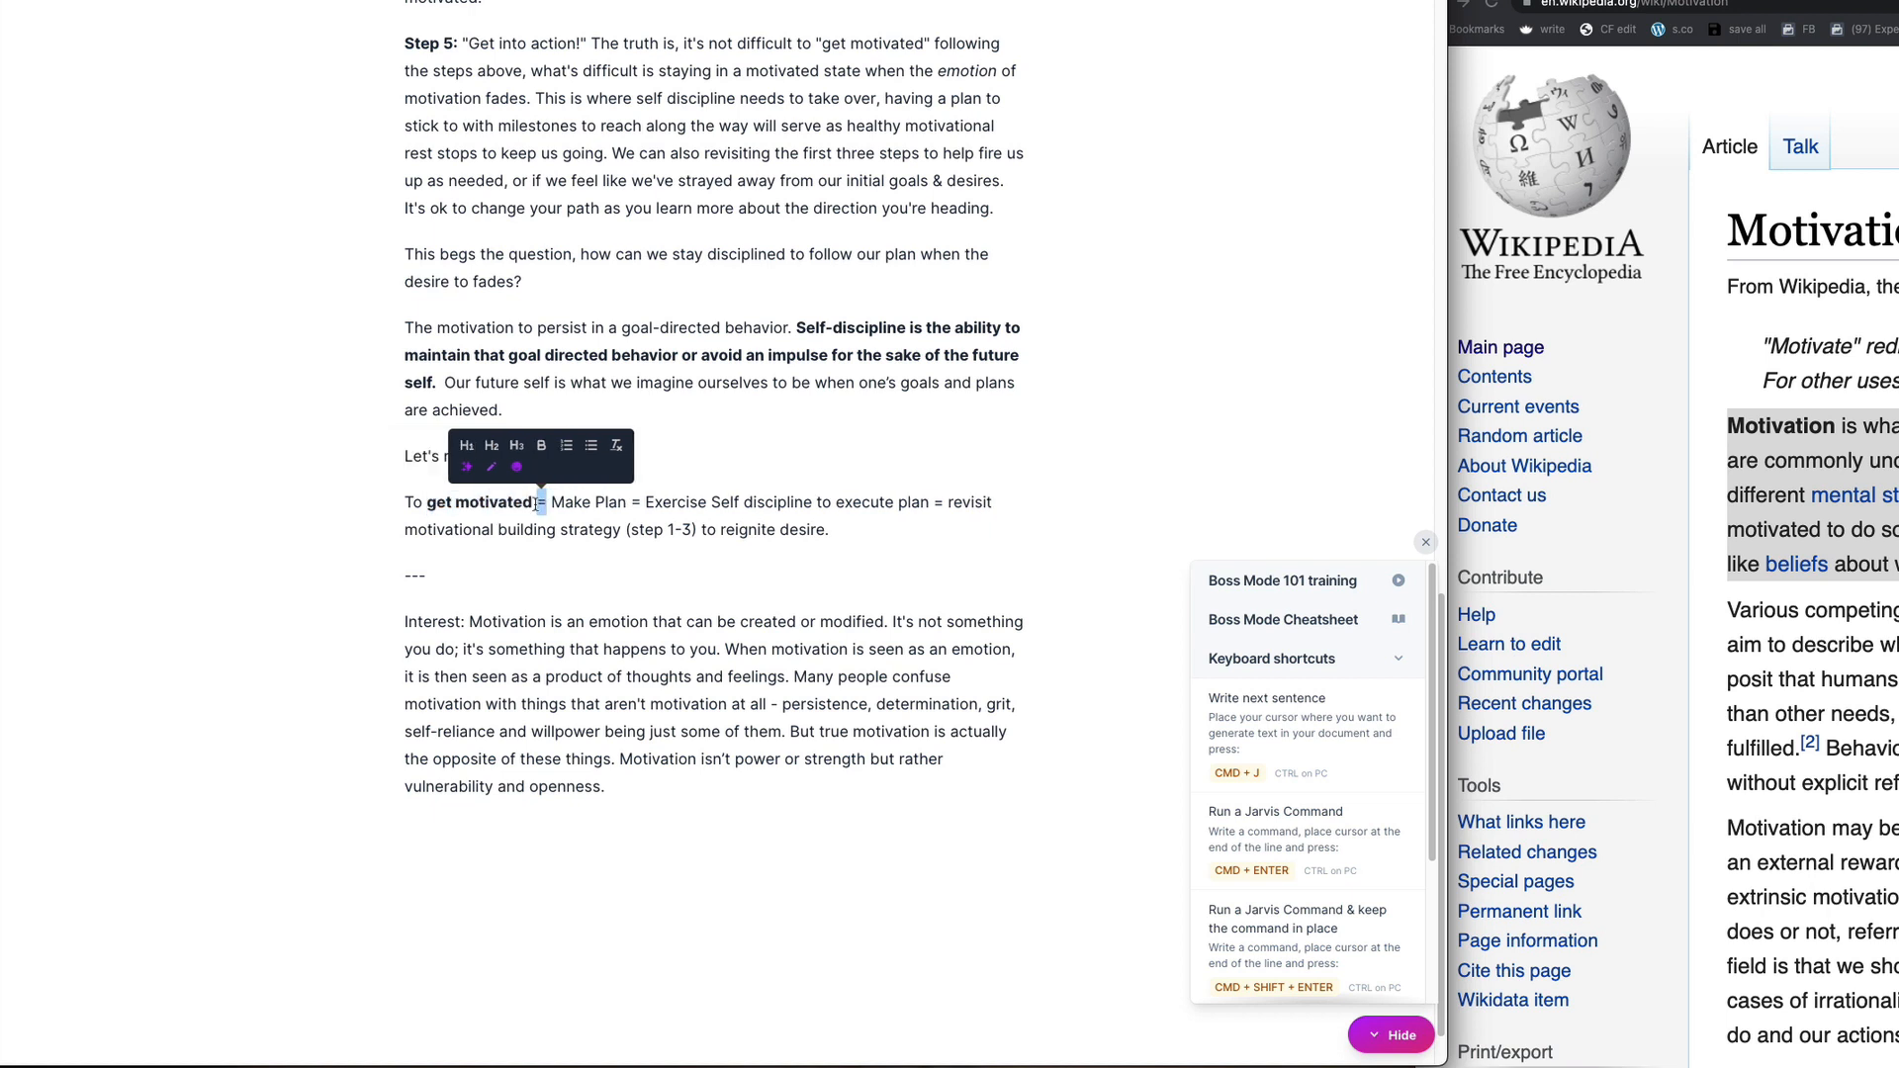
text(we must build )
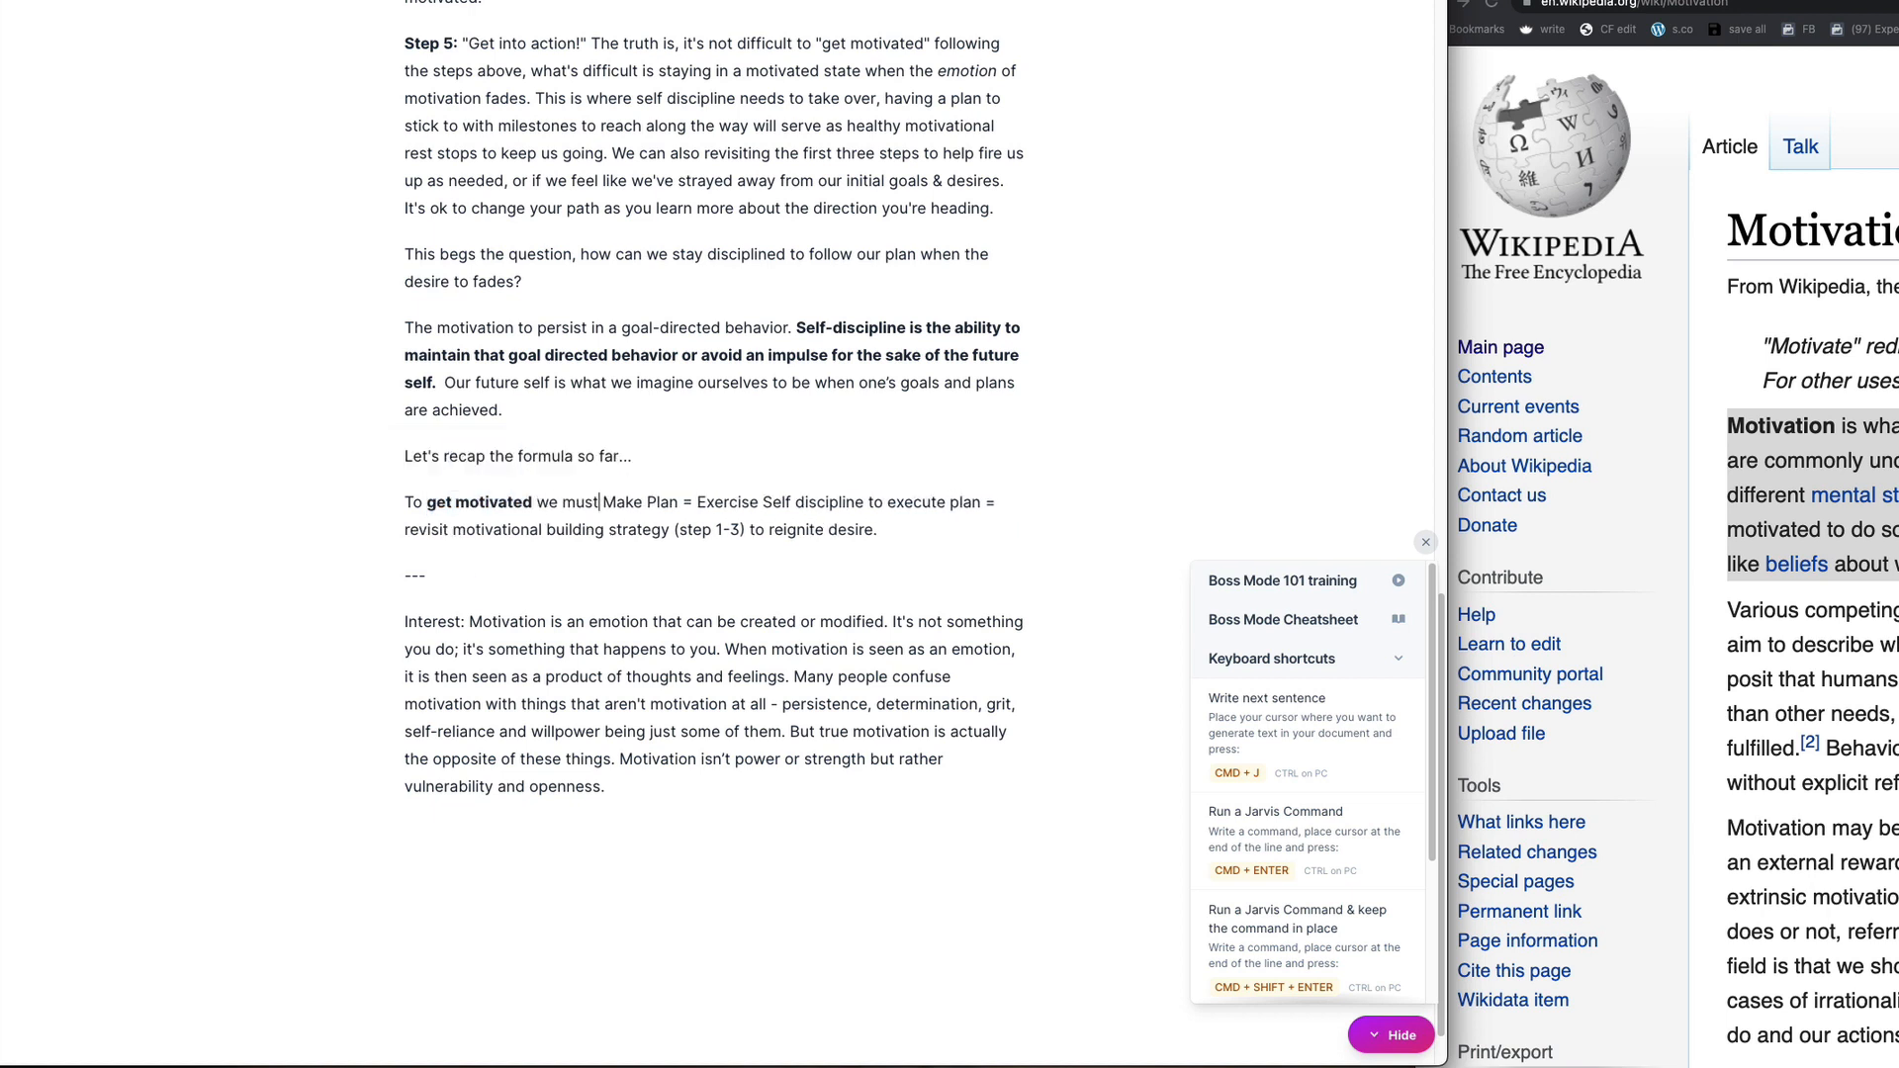
text(desire)
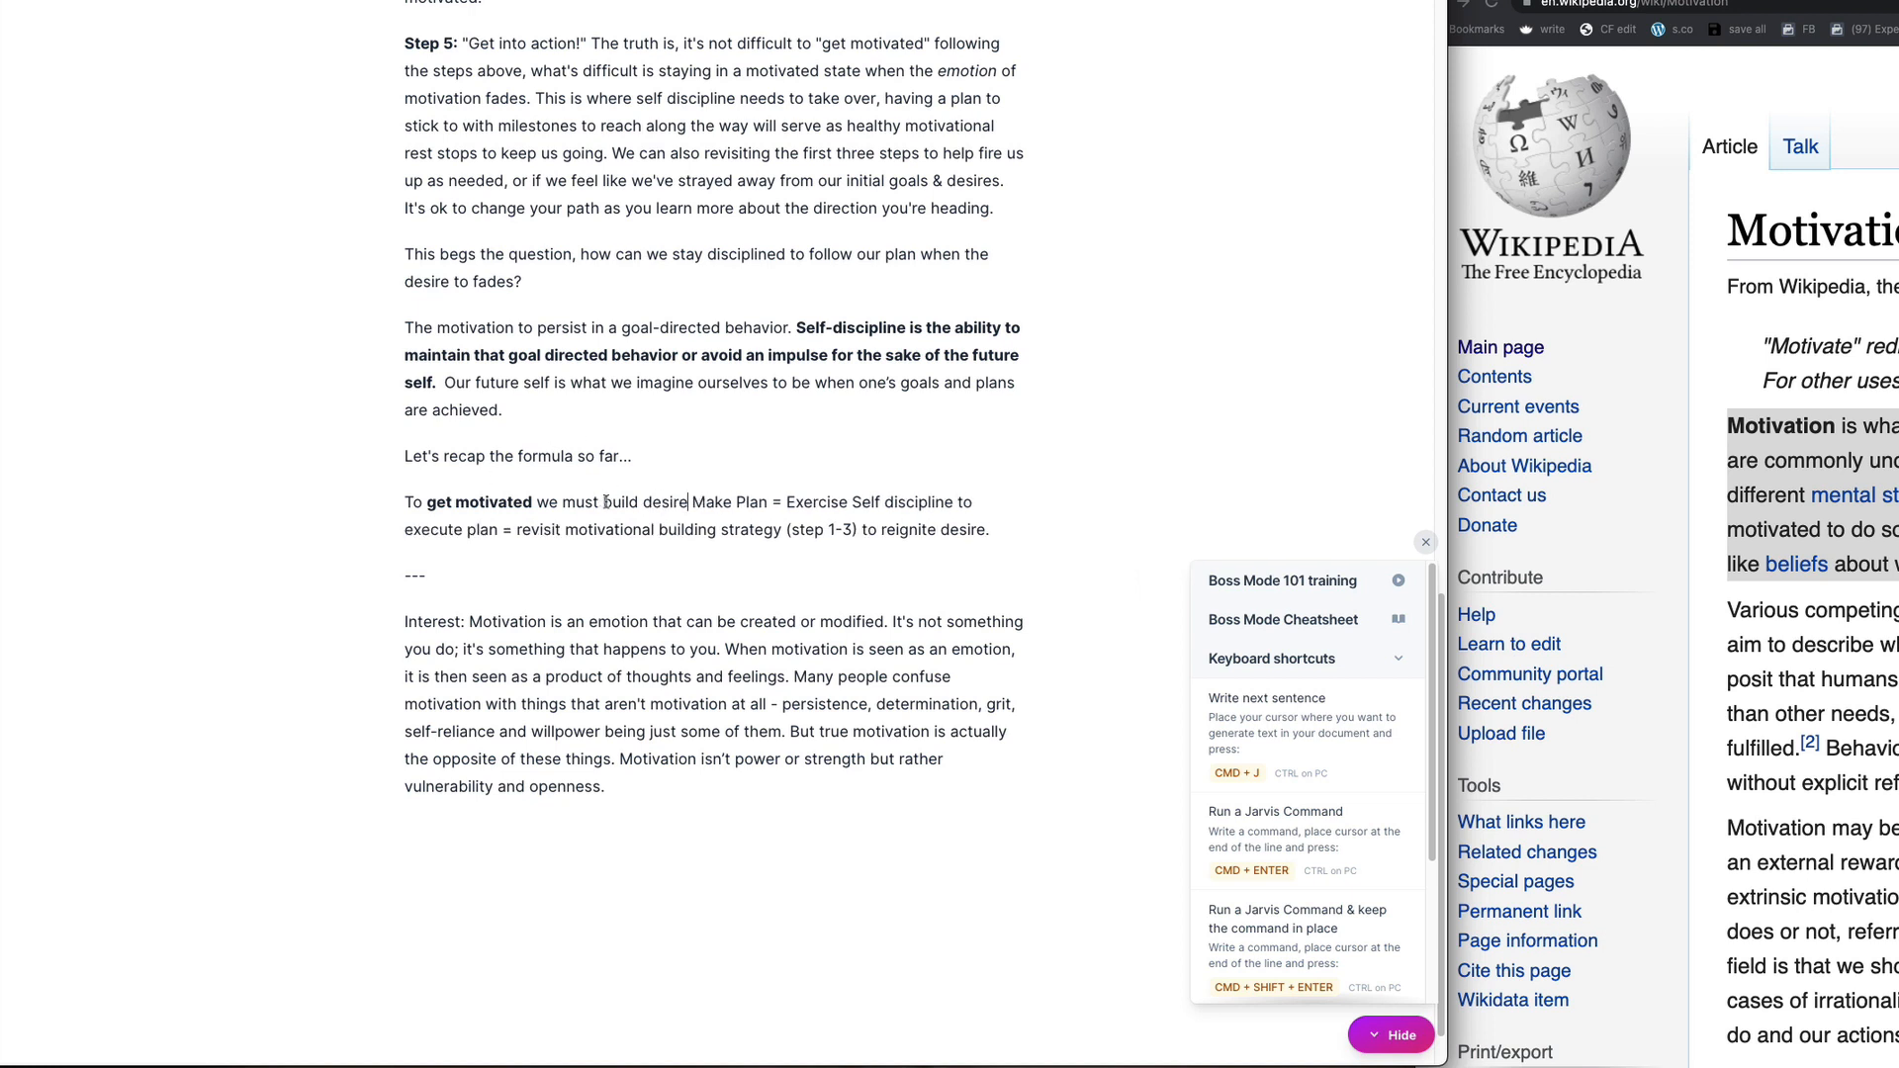
text( toward a result)
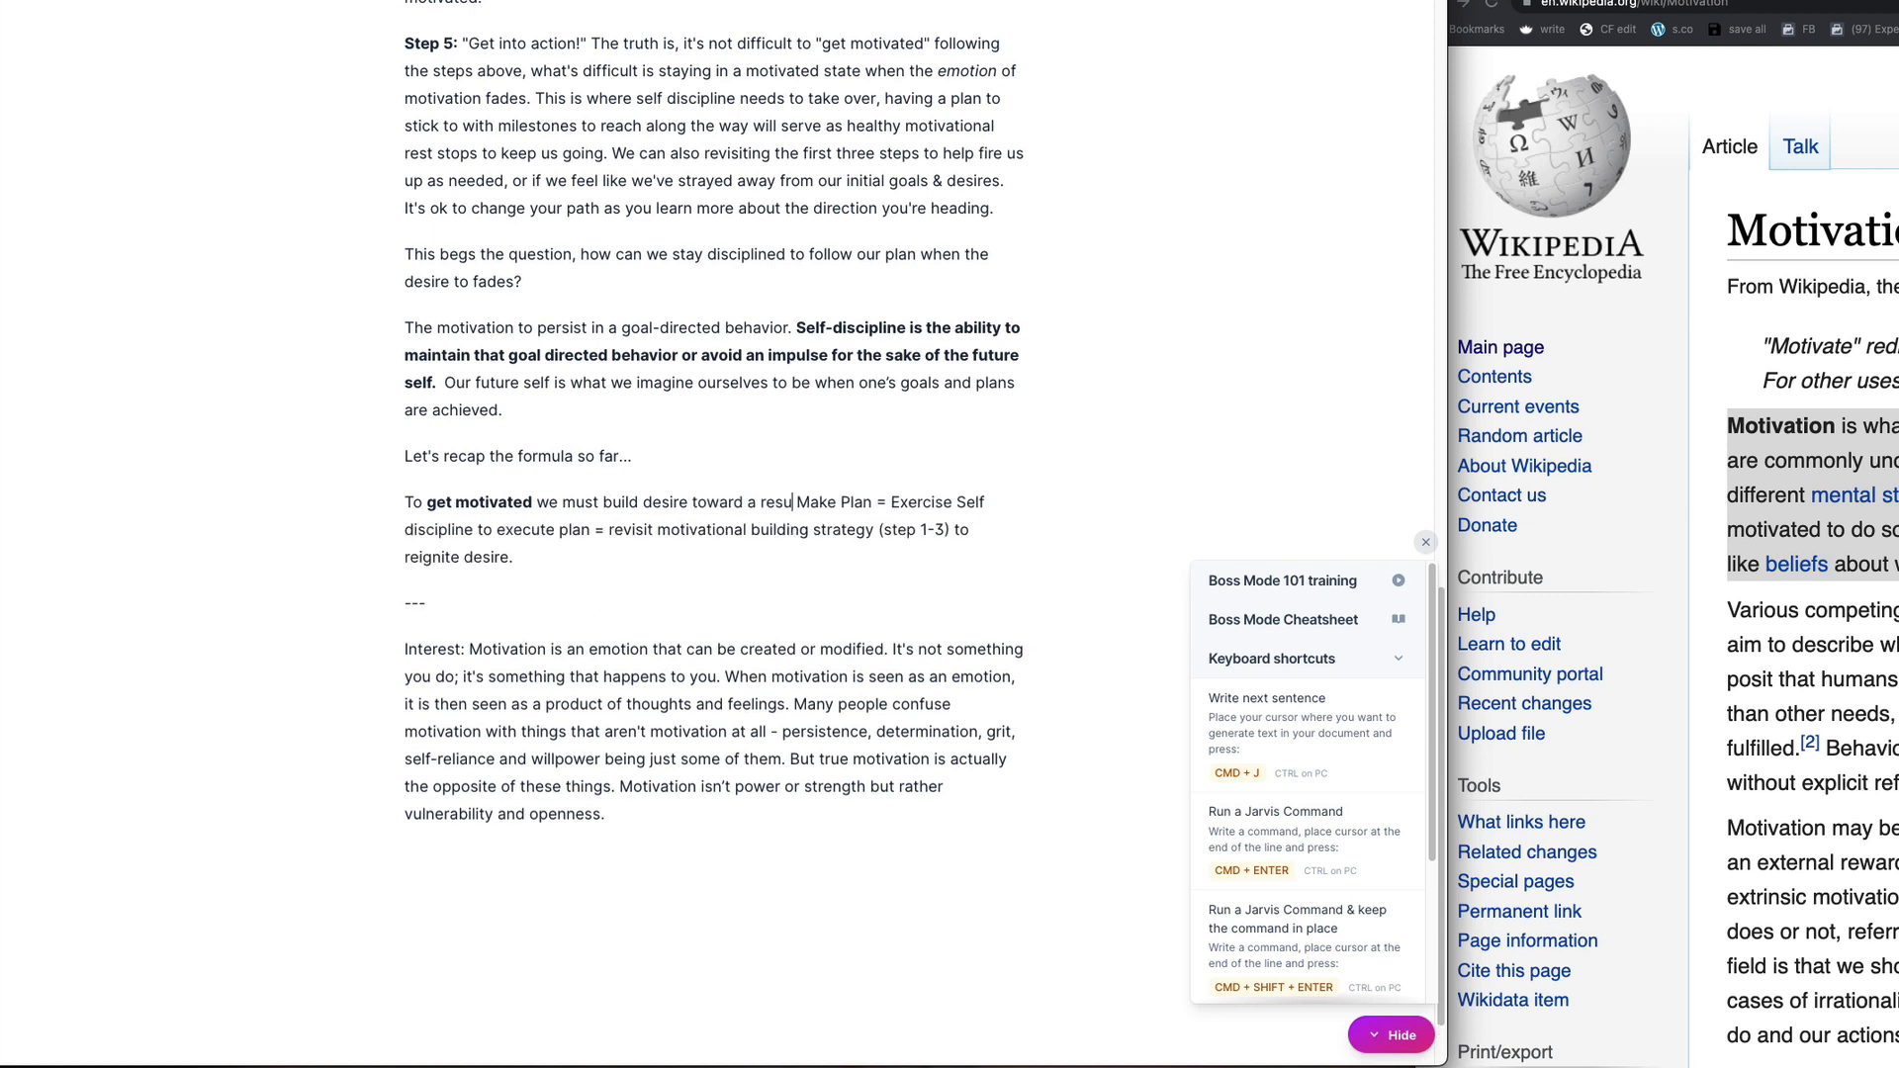
Step: Number the first recap item "1.)" before "build desire" and add ", meditate" after "toward a result"
scroll(534, 489, up, 5)
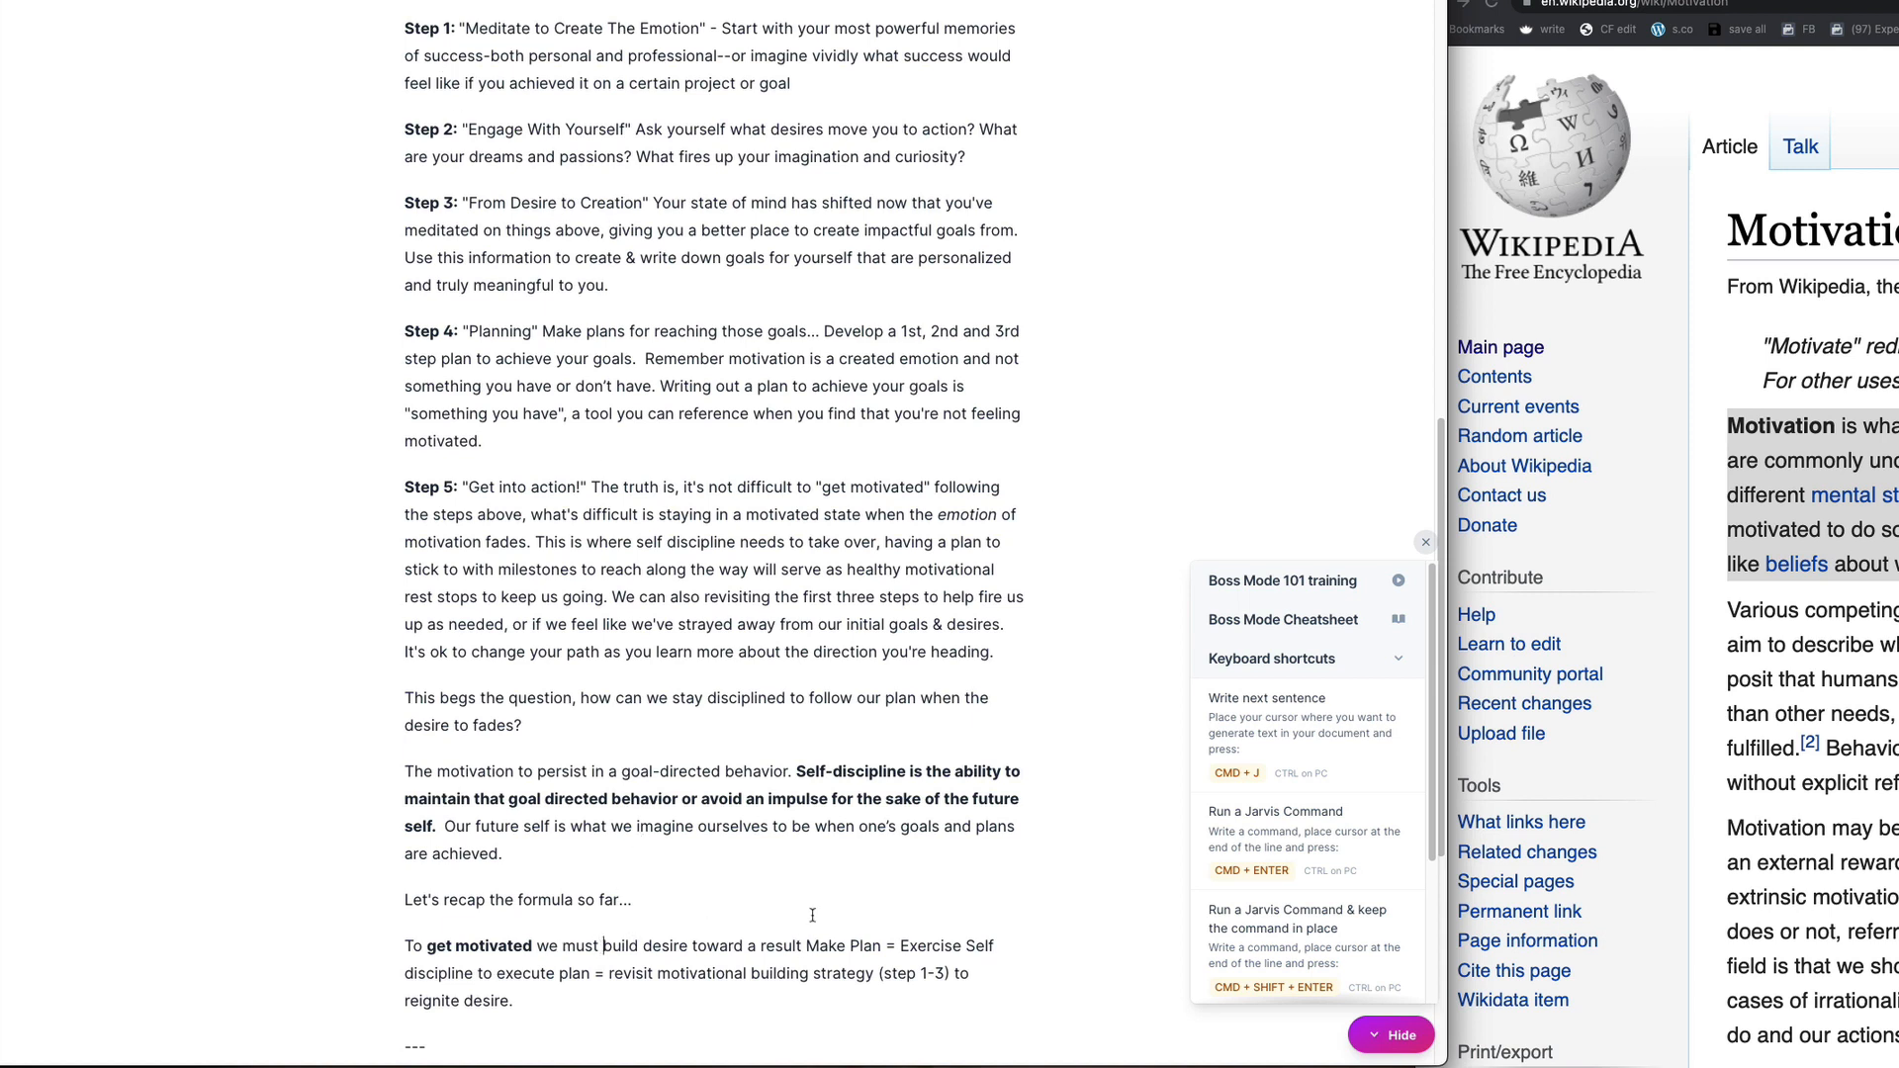
text(1.))
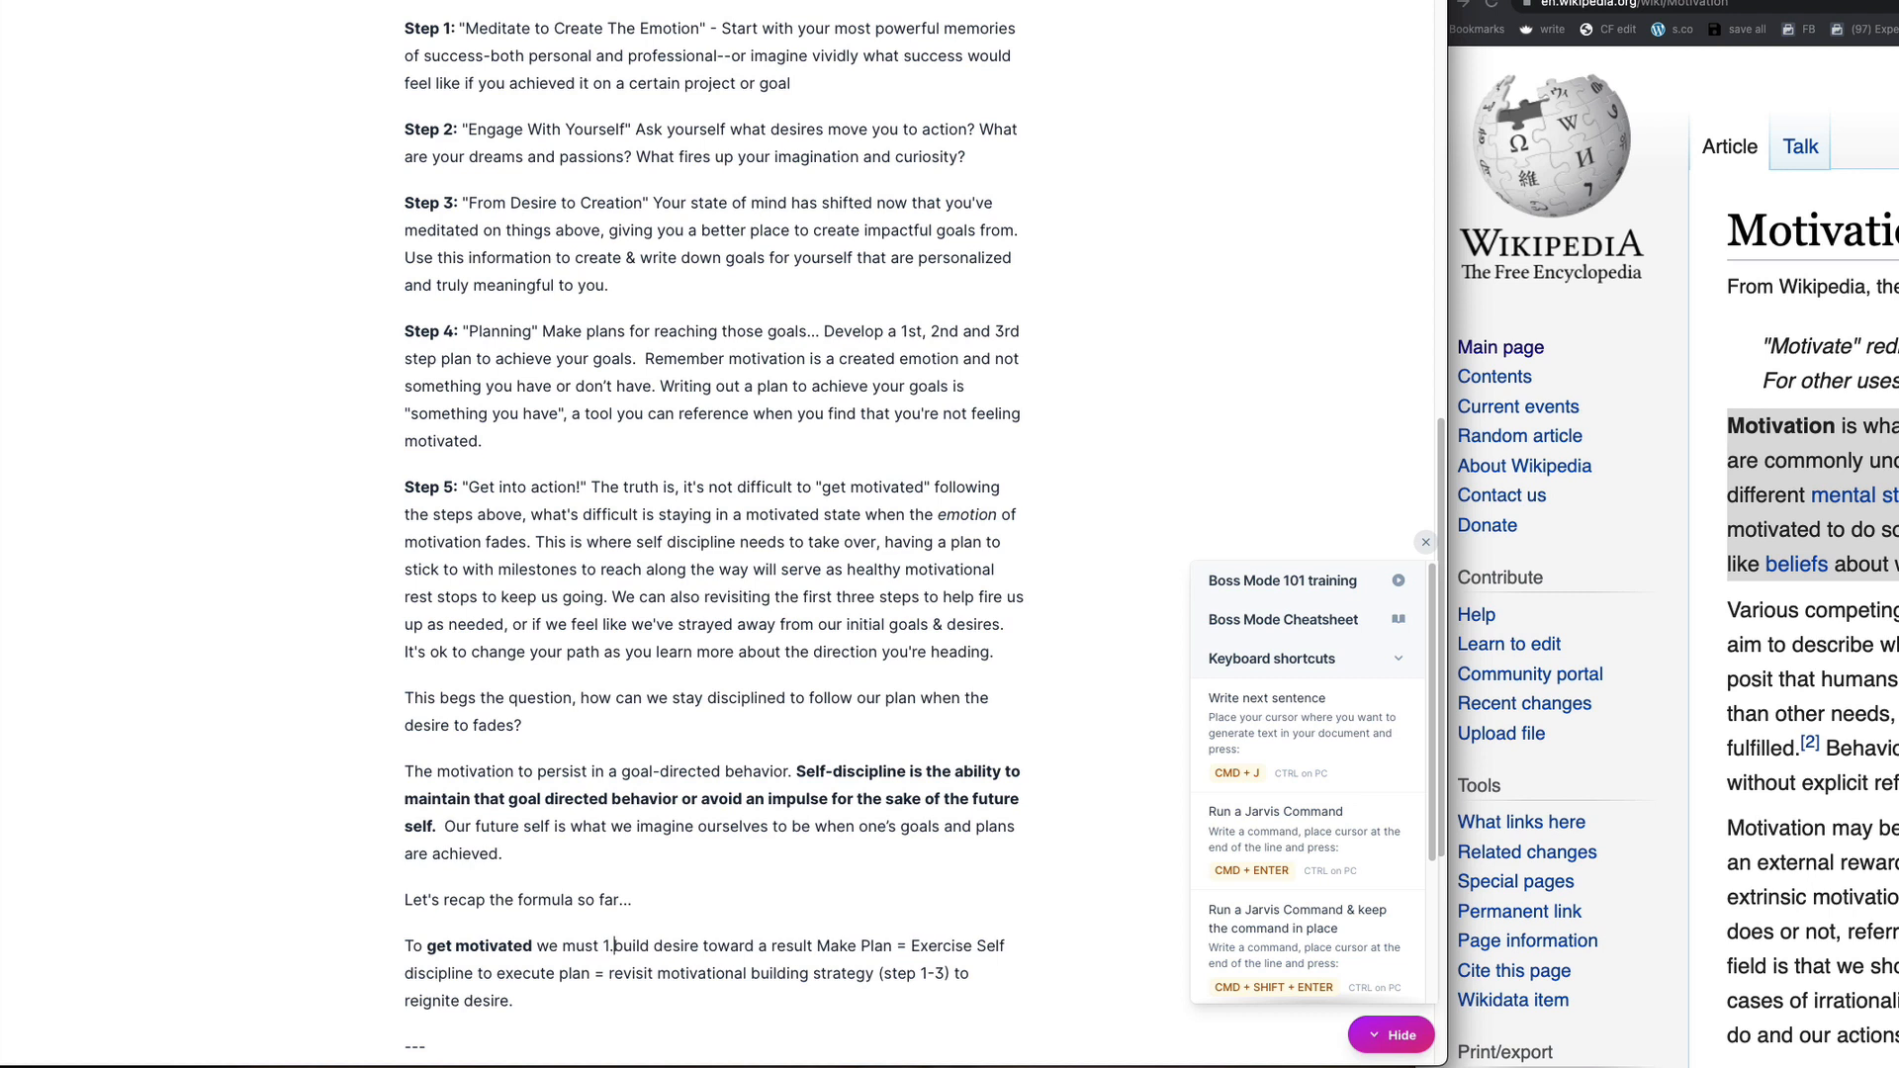
scroll(835, 914, down, 2)
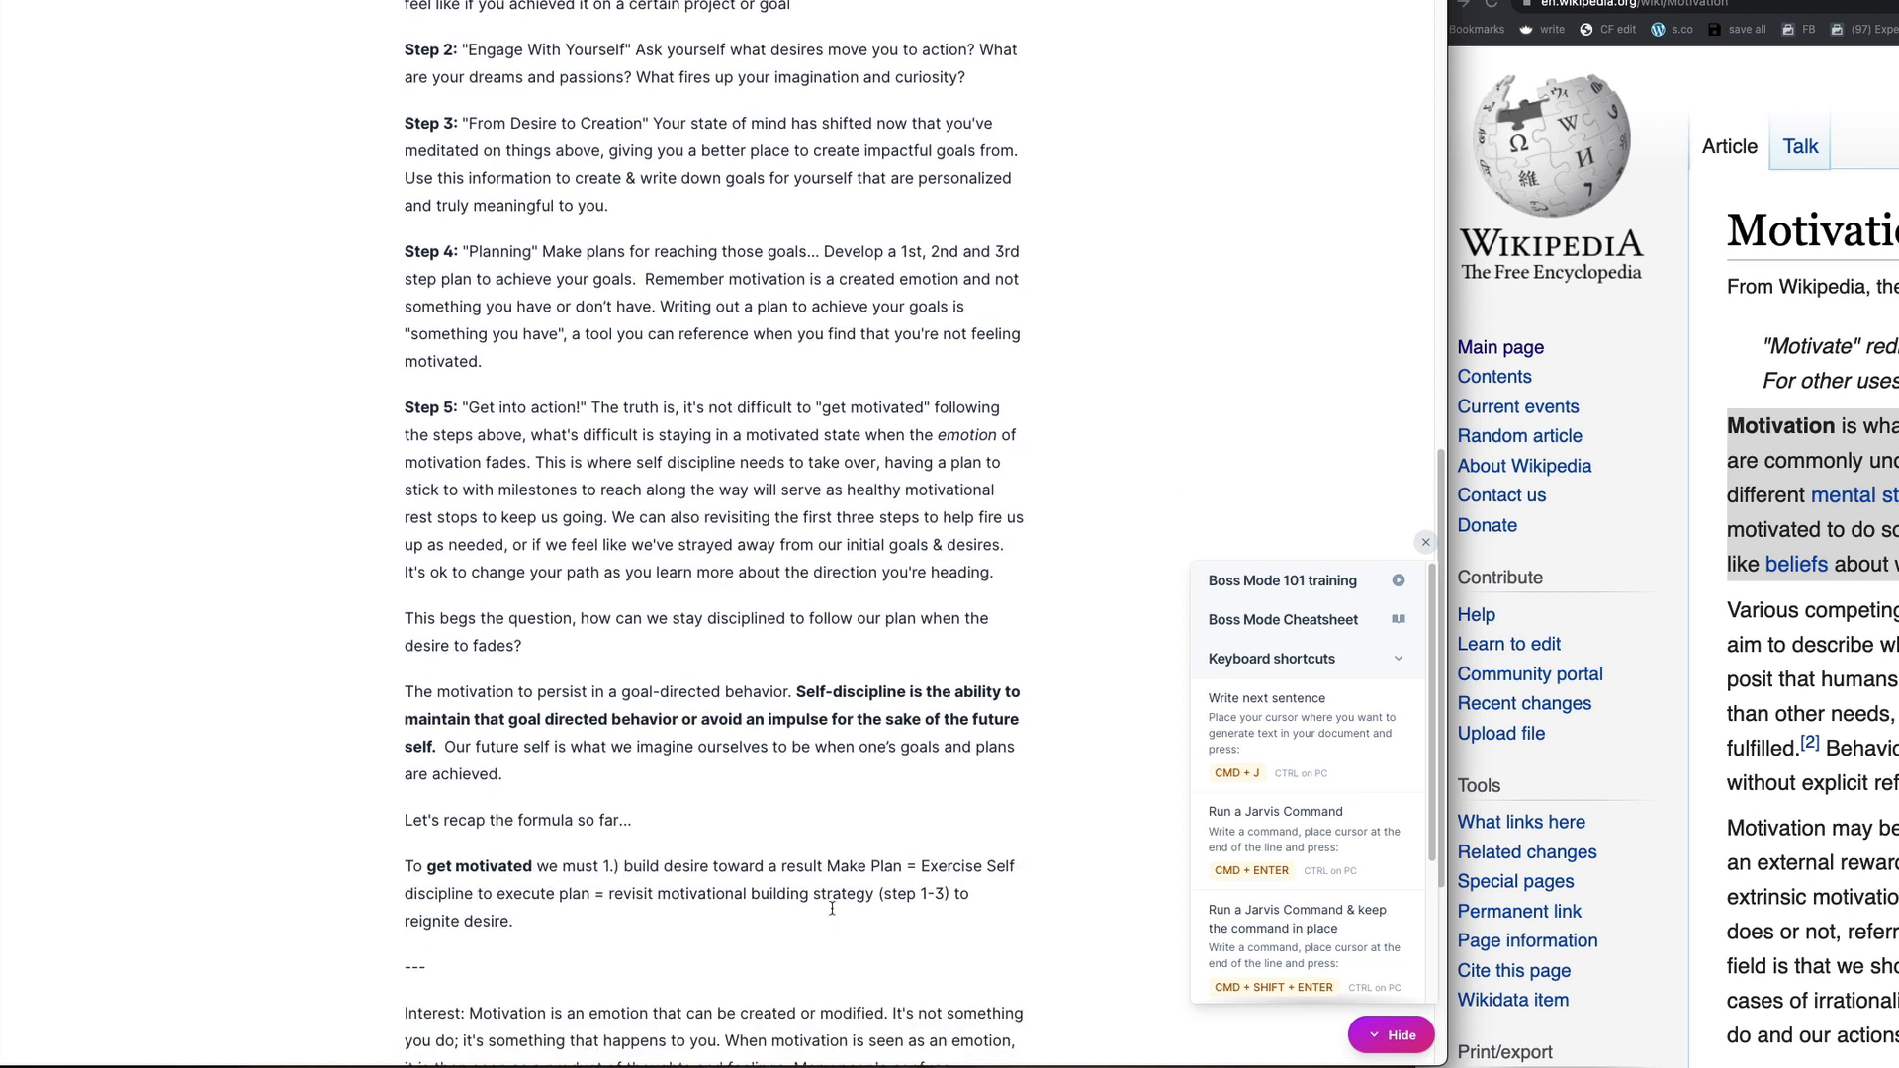
click(823, 866)
text(,)
key(BackSpace)
key(BackSpace)
text(, meditate)
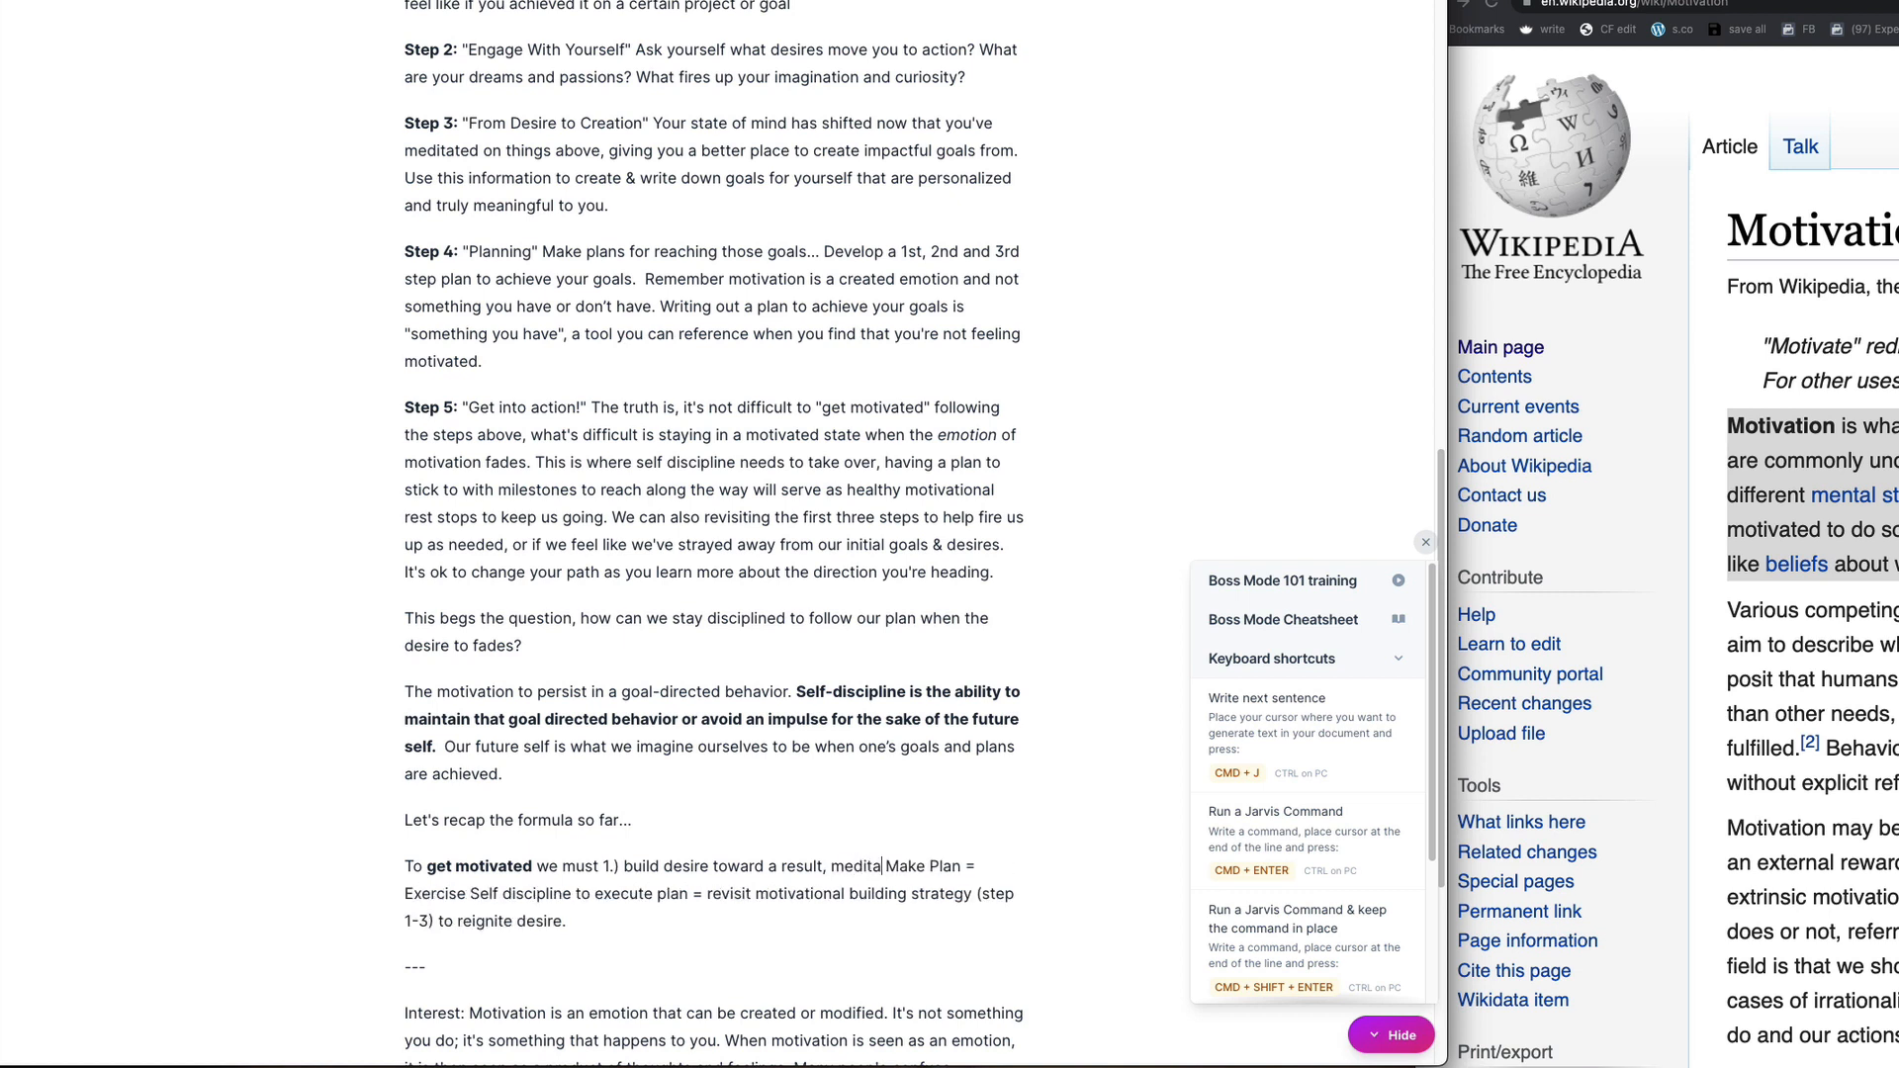
Step: End the first recap item with a period and add "2.) engage with ourselves and deeply consider our desires around those results, our "why"."
text(. 2.)
key(BackSpace)
text() )
text(engage with )
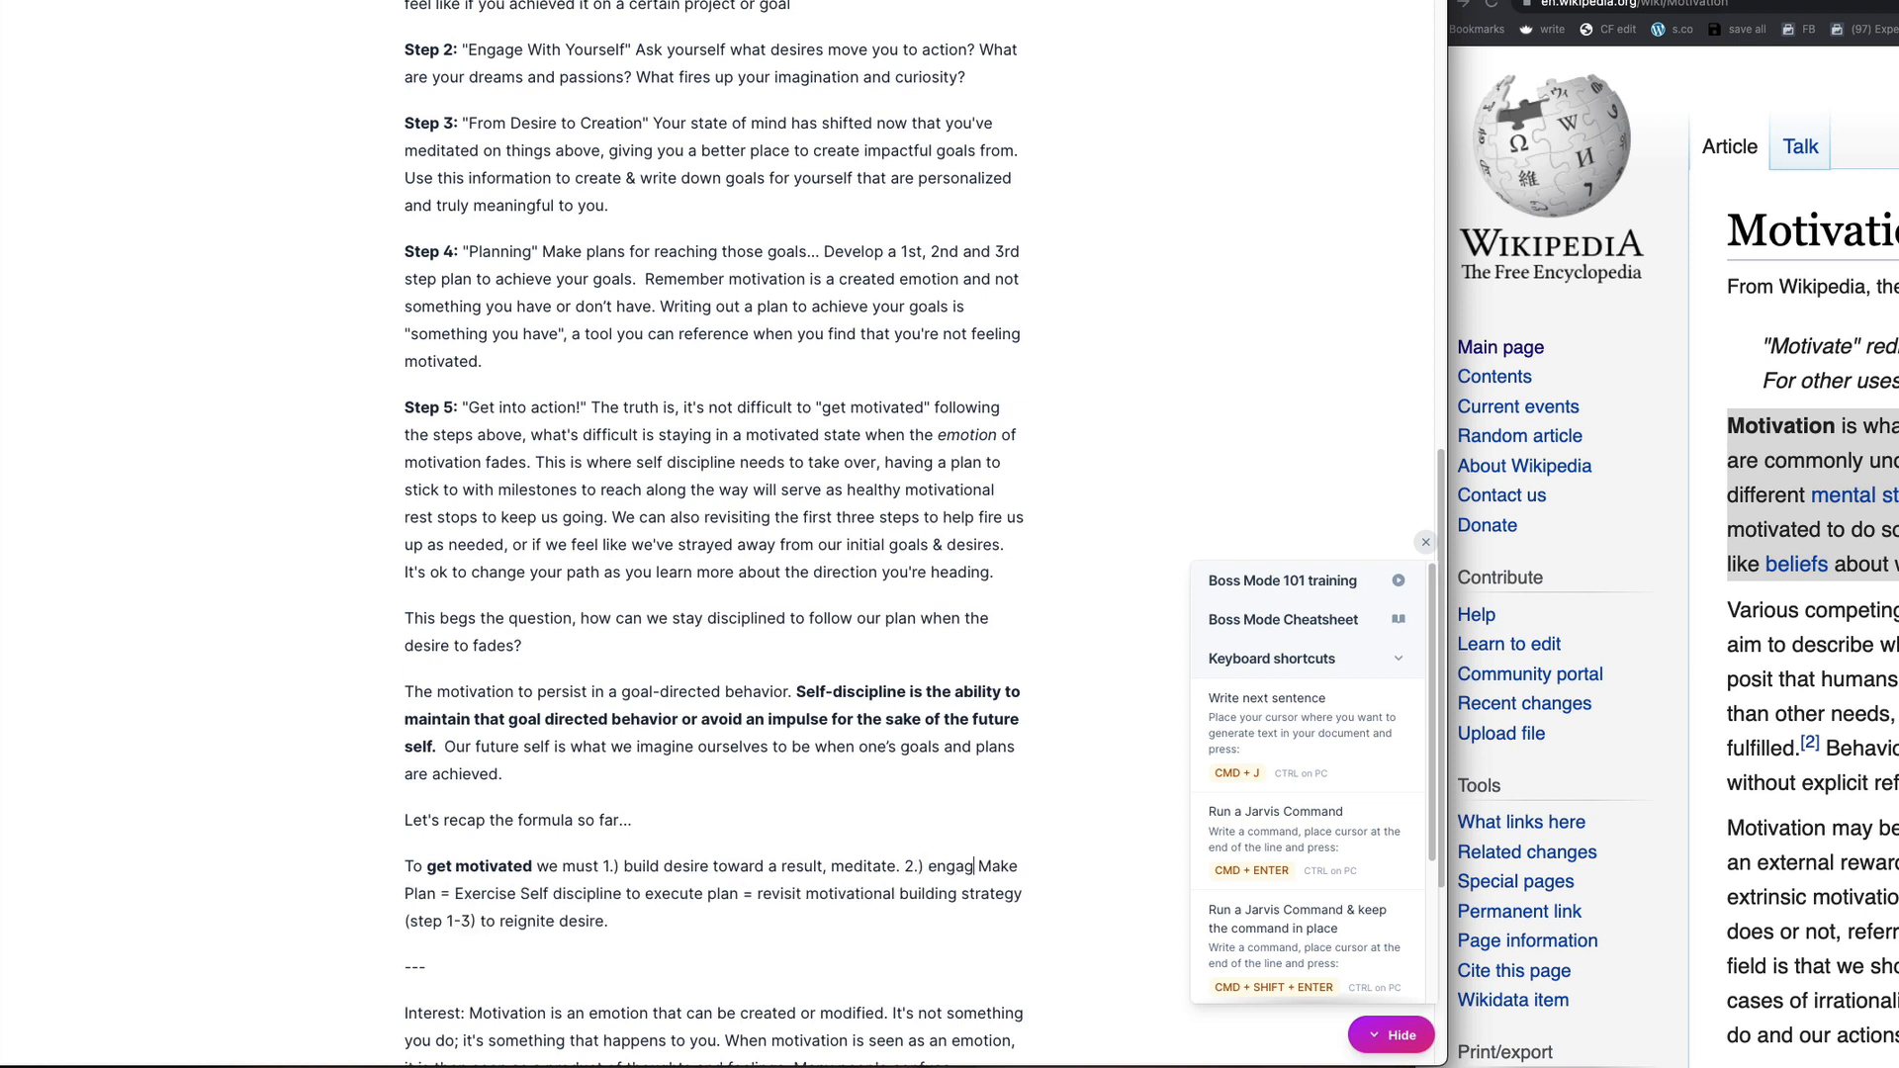
text(ourselves)
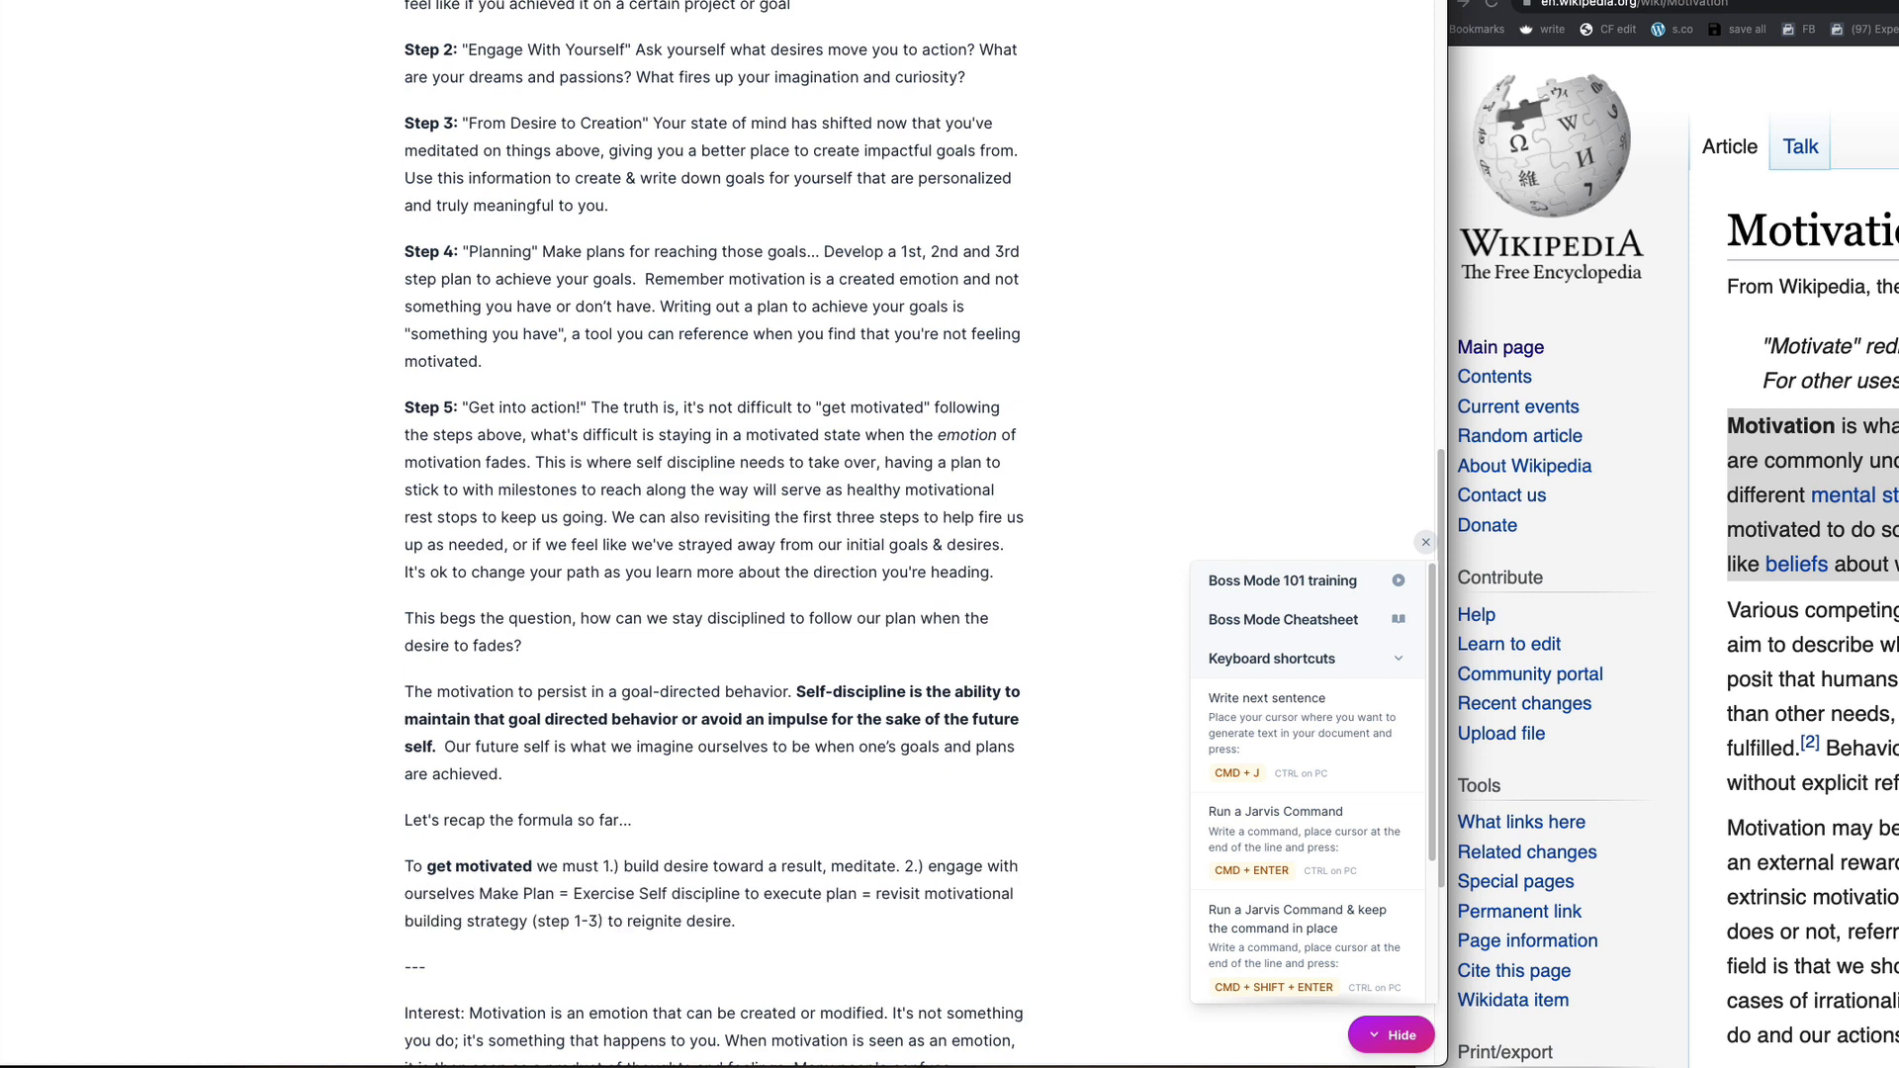
text( and)
text( deeply consider)
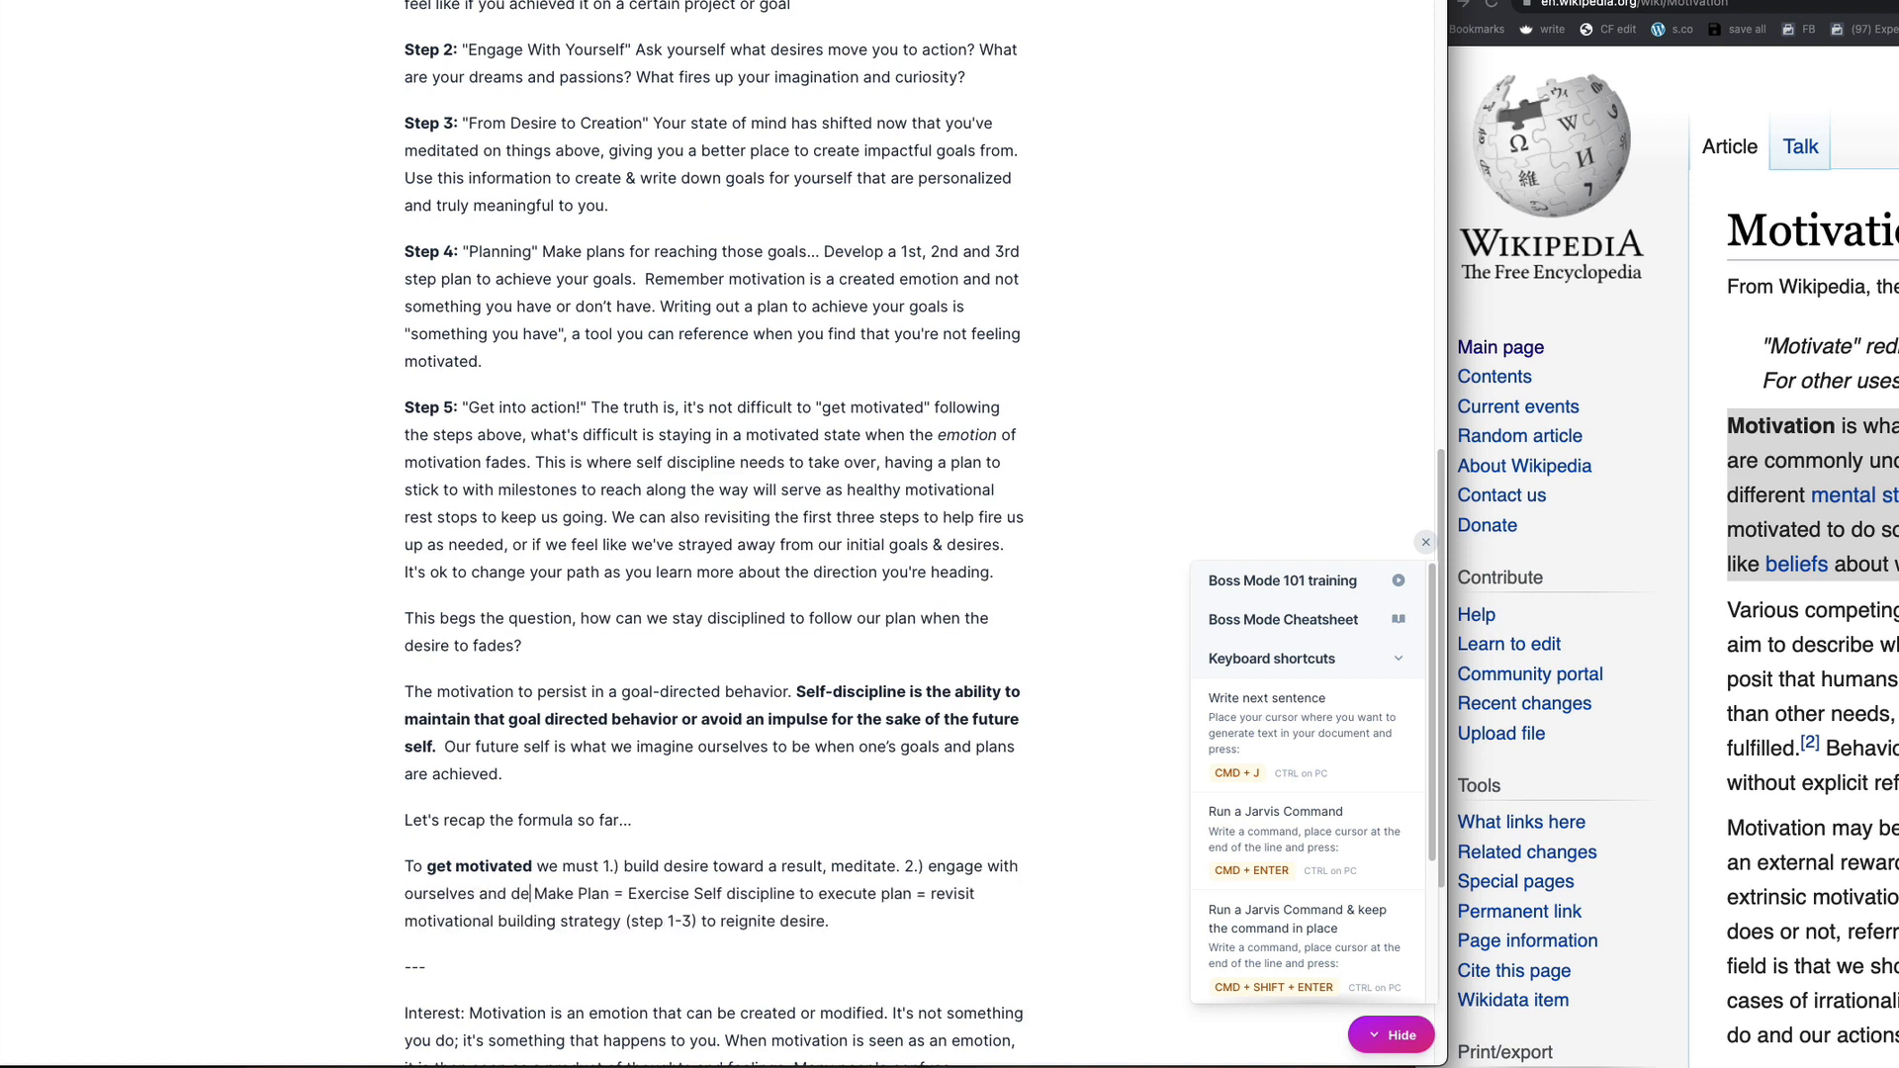
text( our desires)
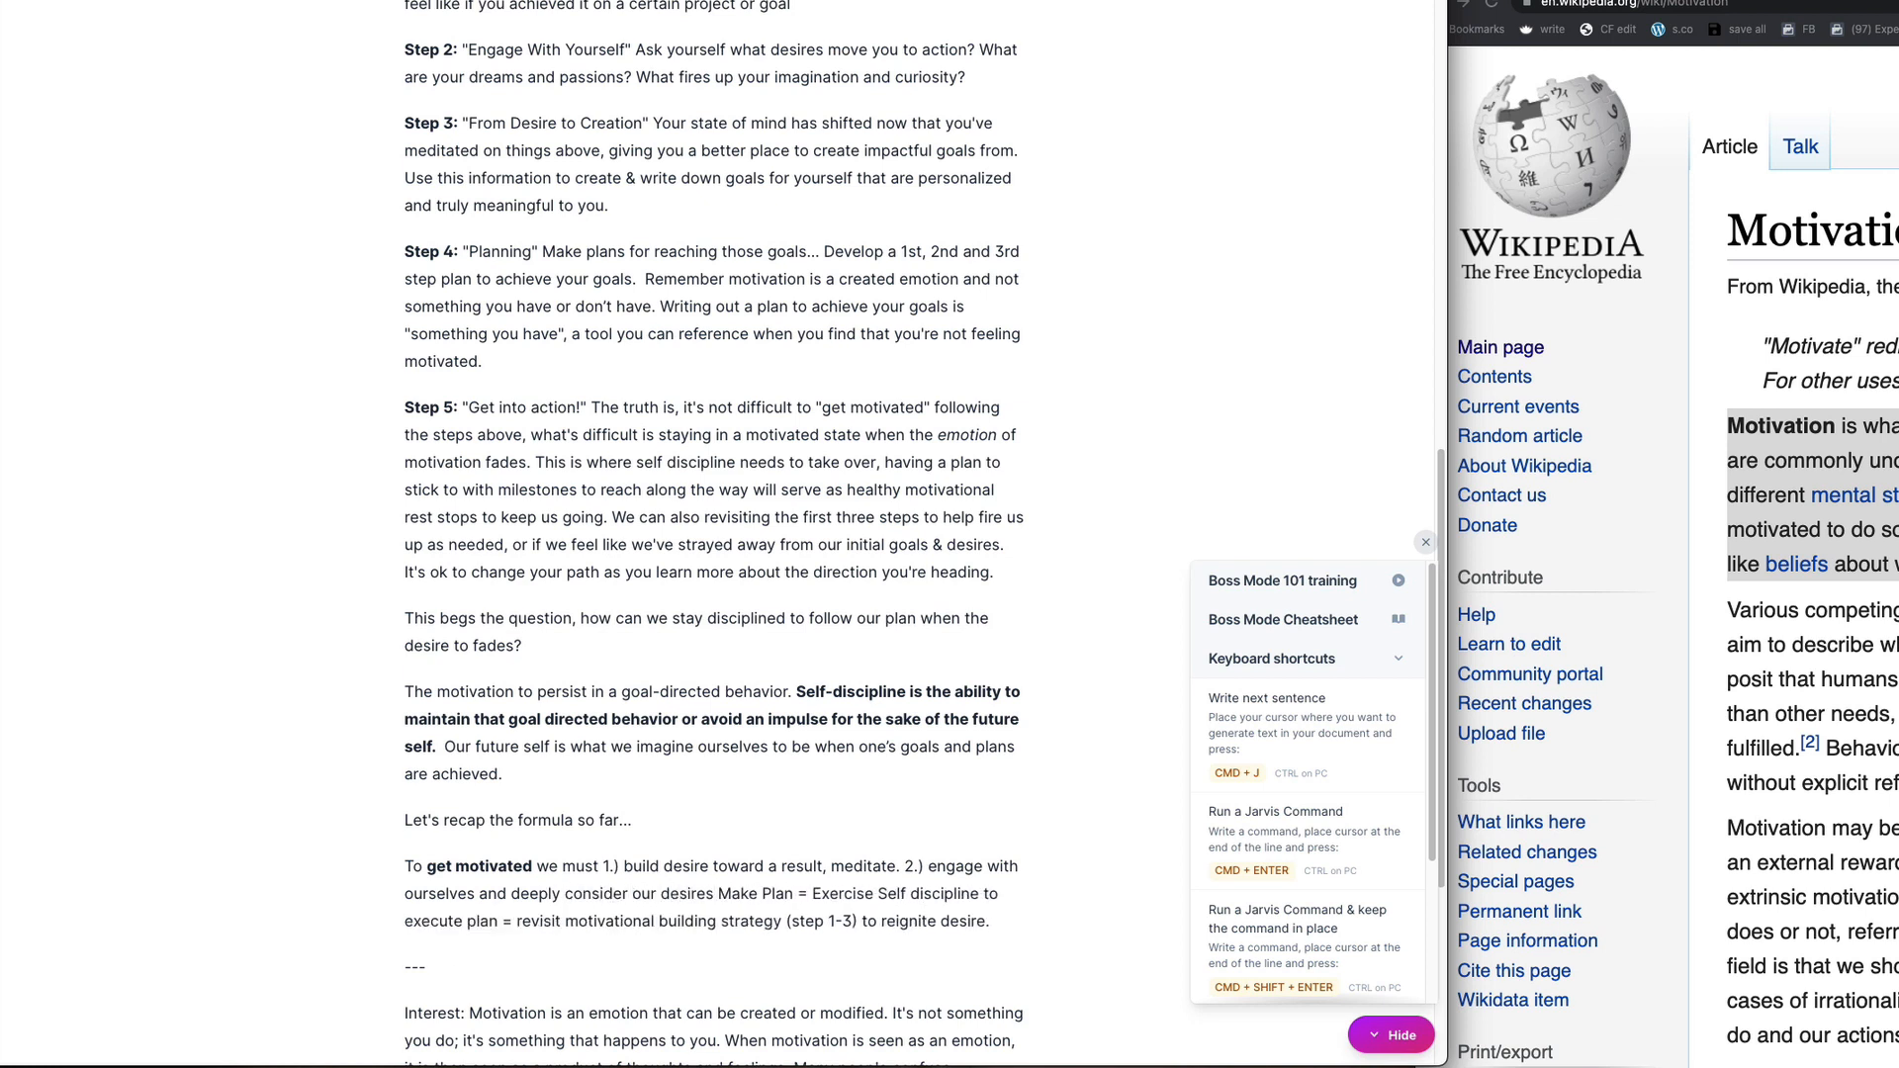
text( around those)
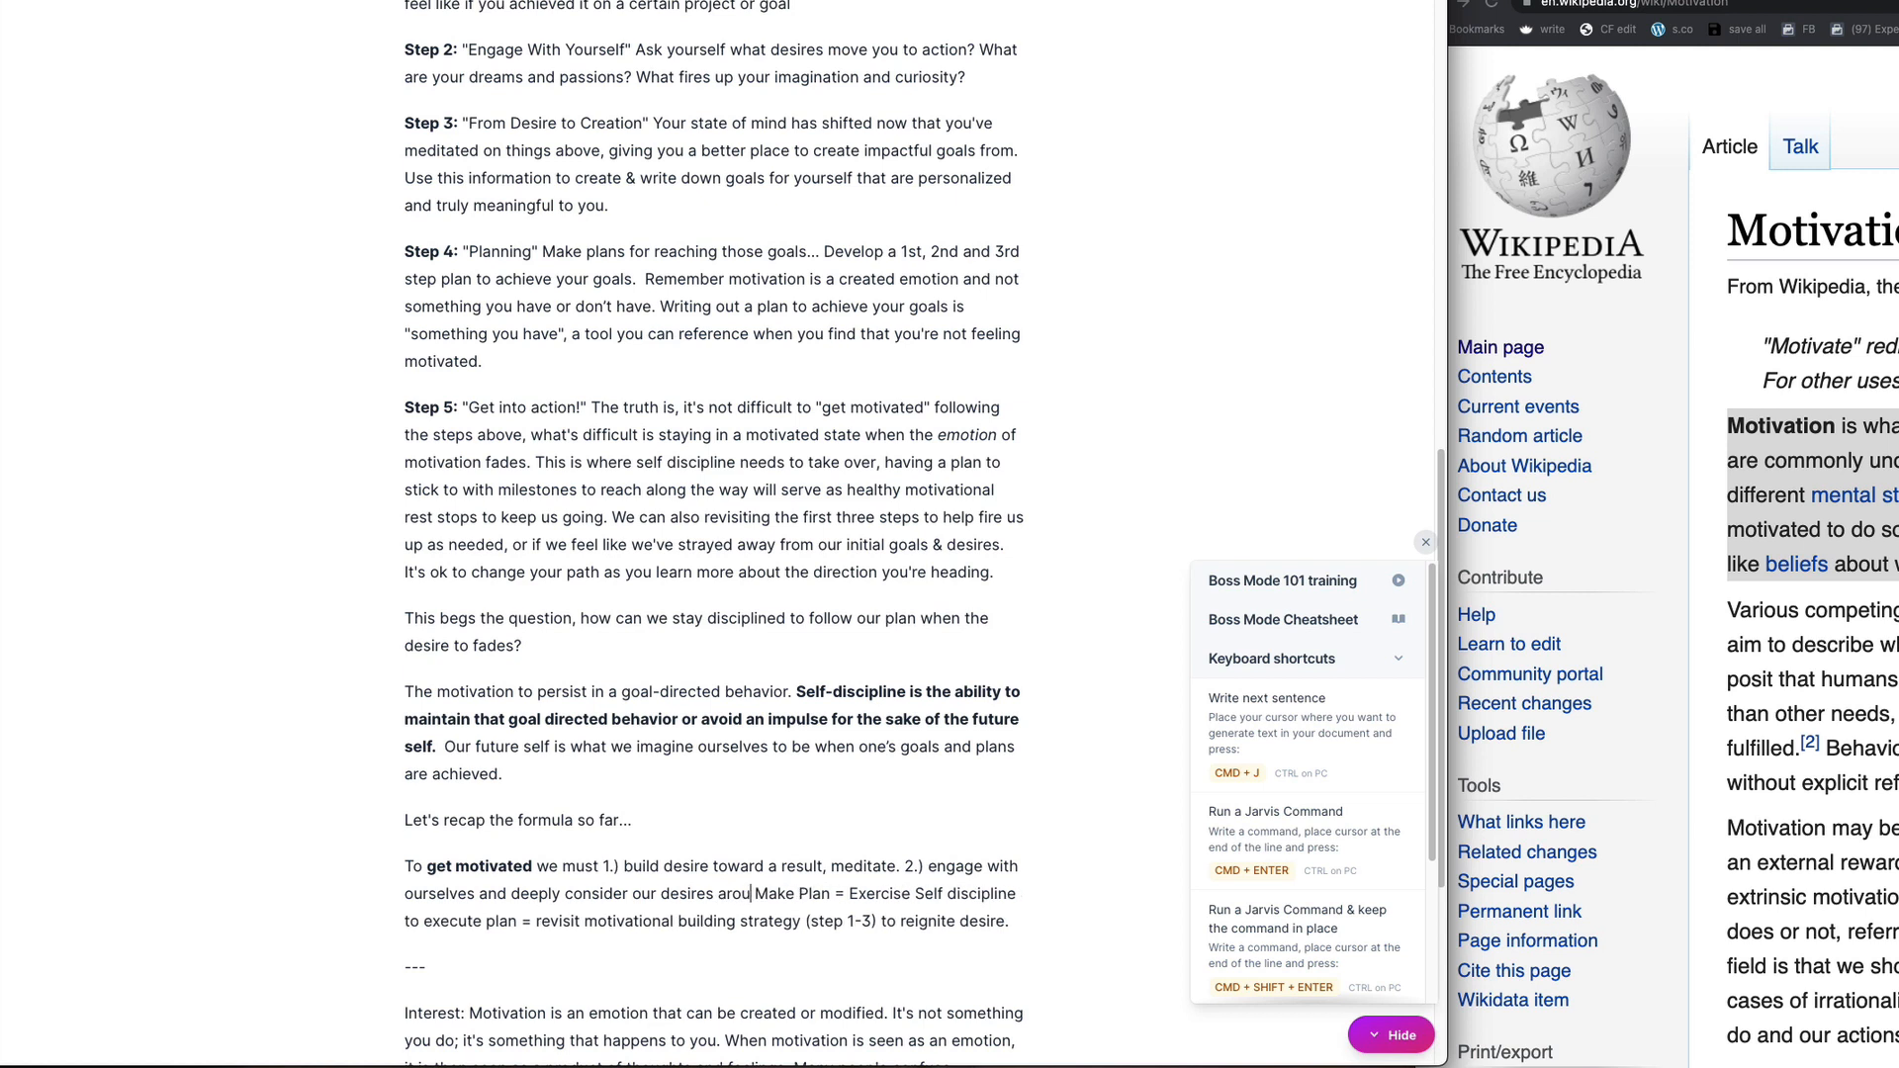
text( results, our )
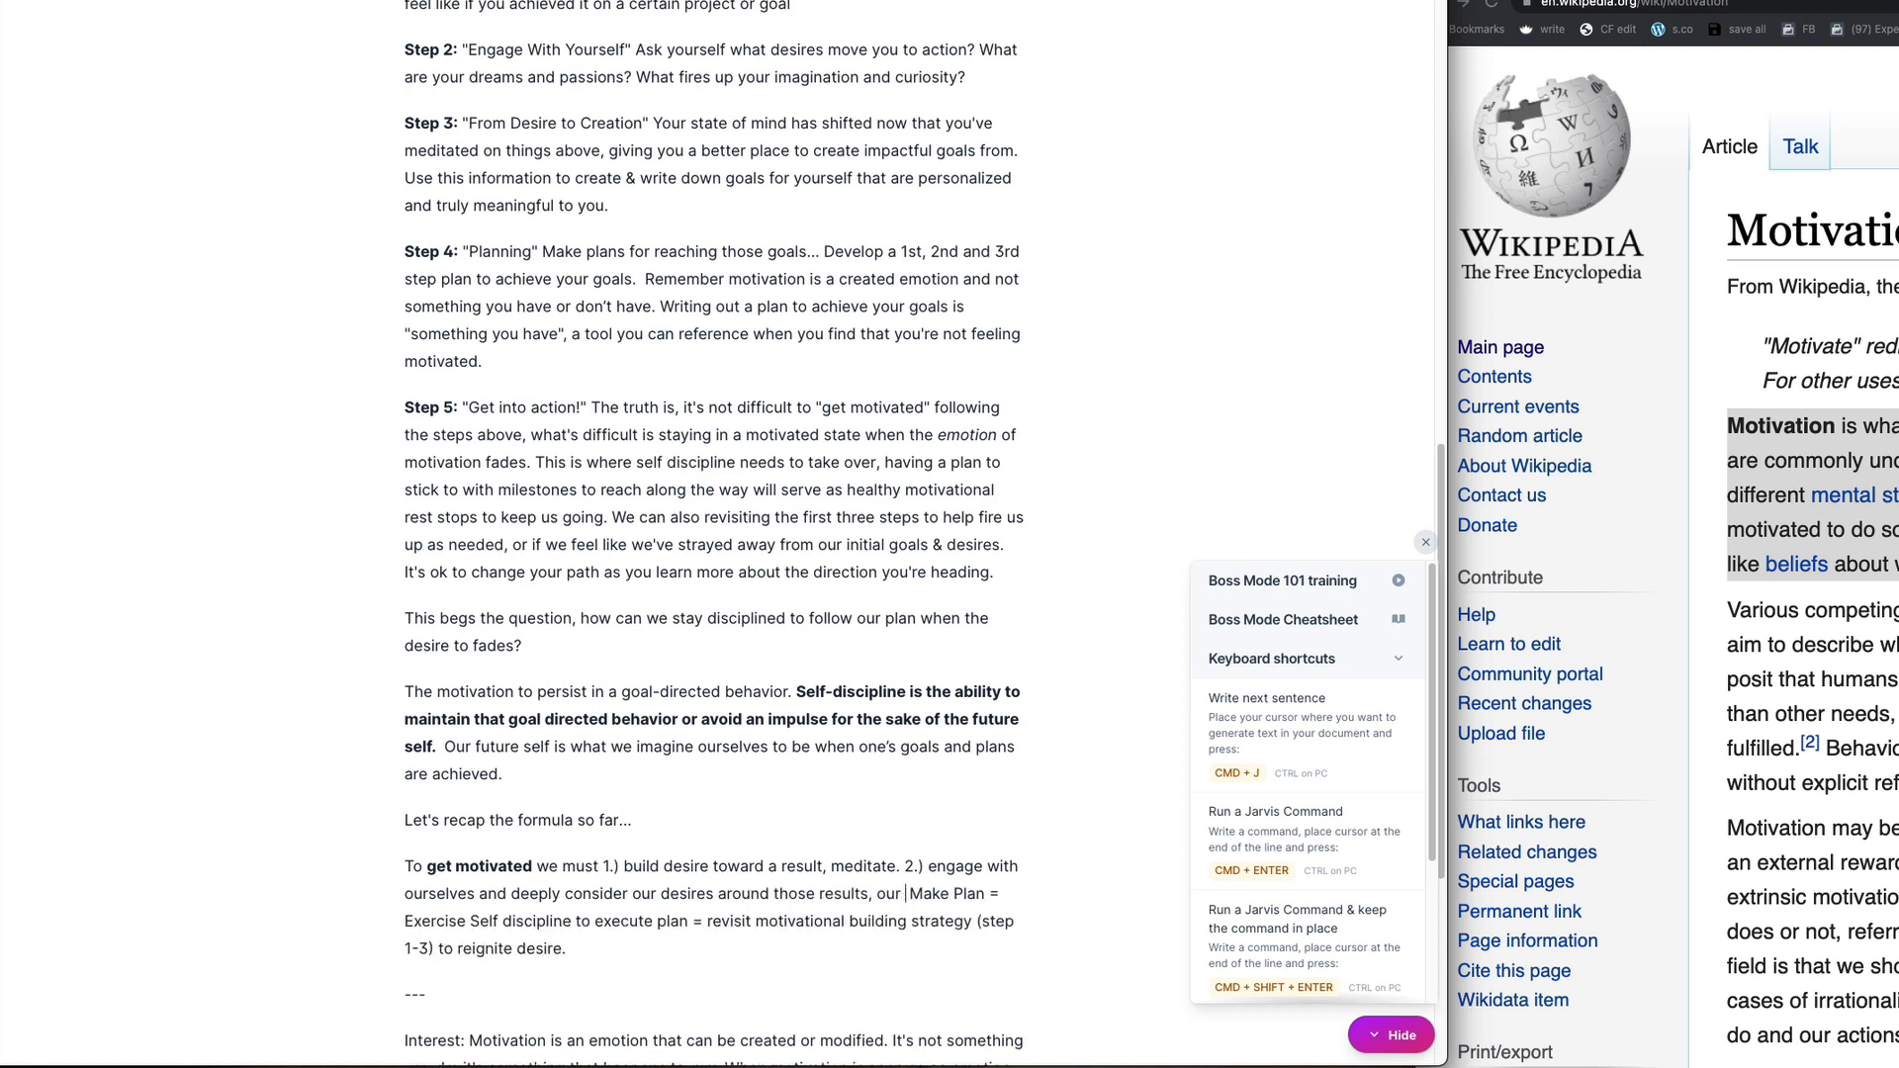
text("why". )
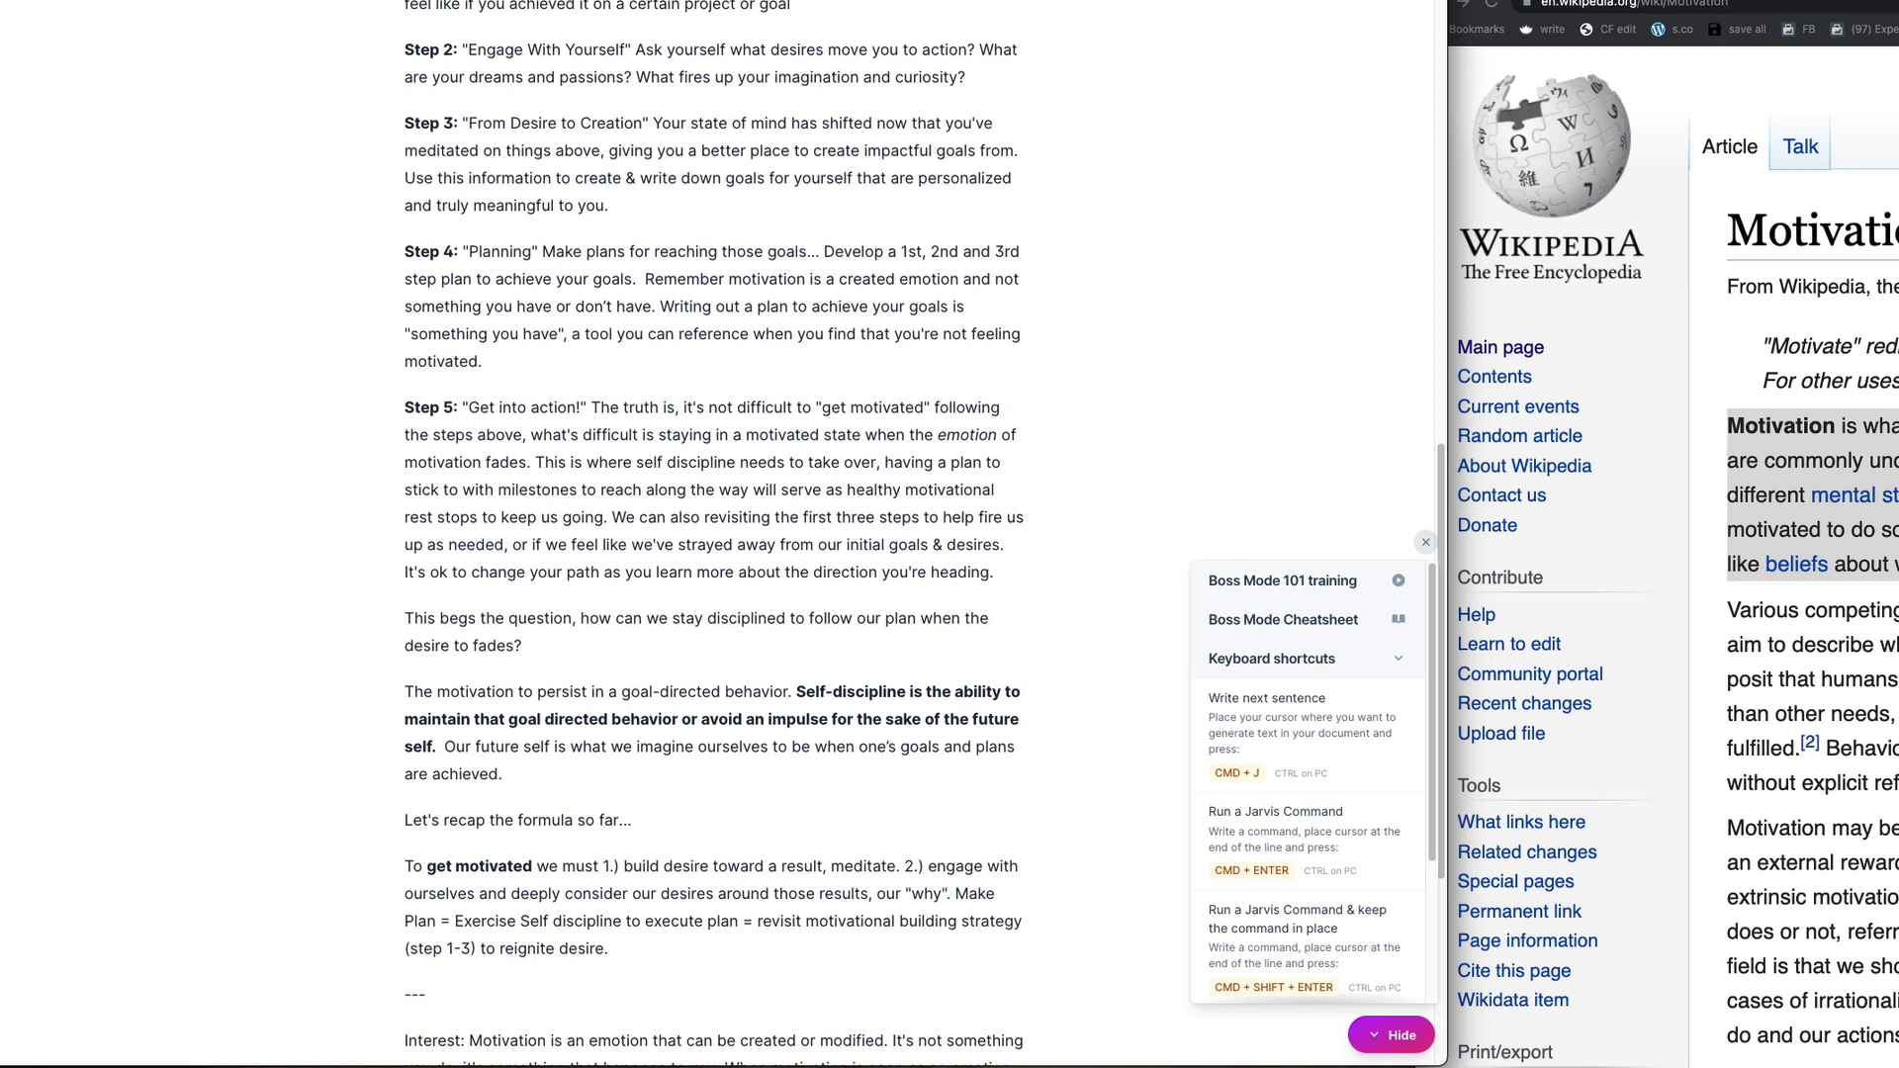
Step: Number "Make Plan" as item "3.)" and italicize the "Let's recap the formula so far..." line
text(3.)
text())
scroll(874, 451, down, 3)
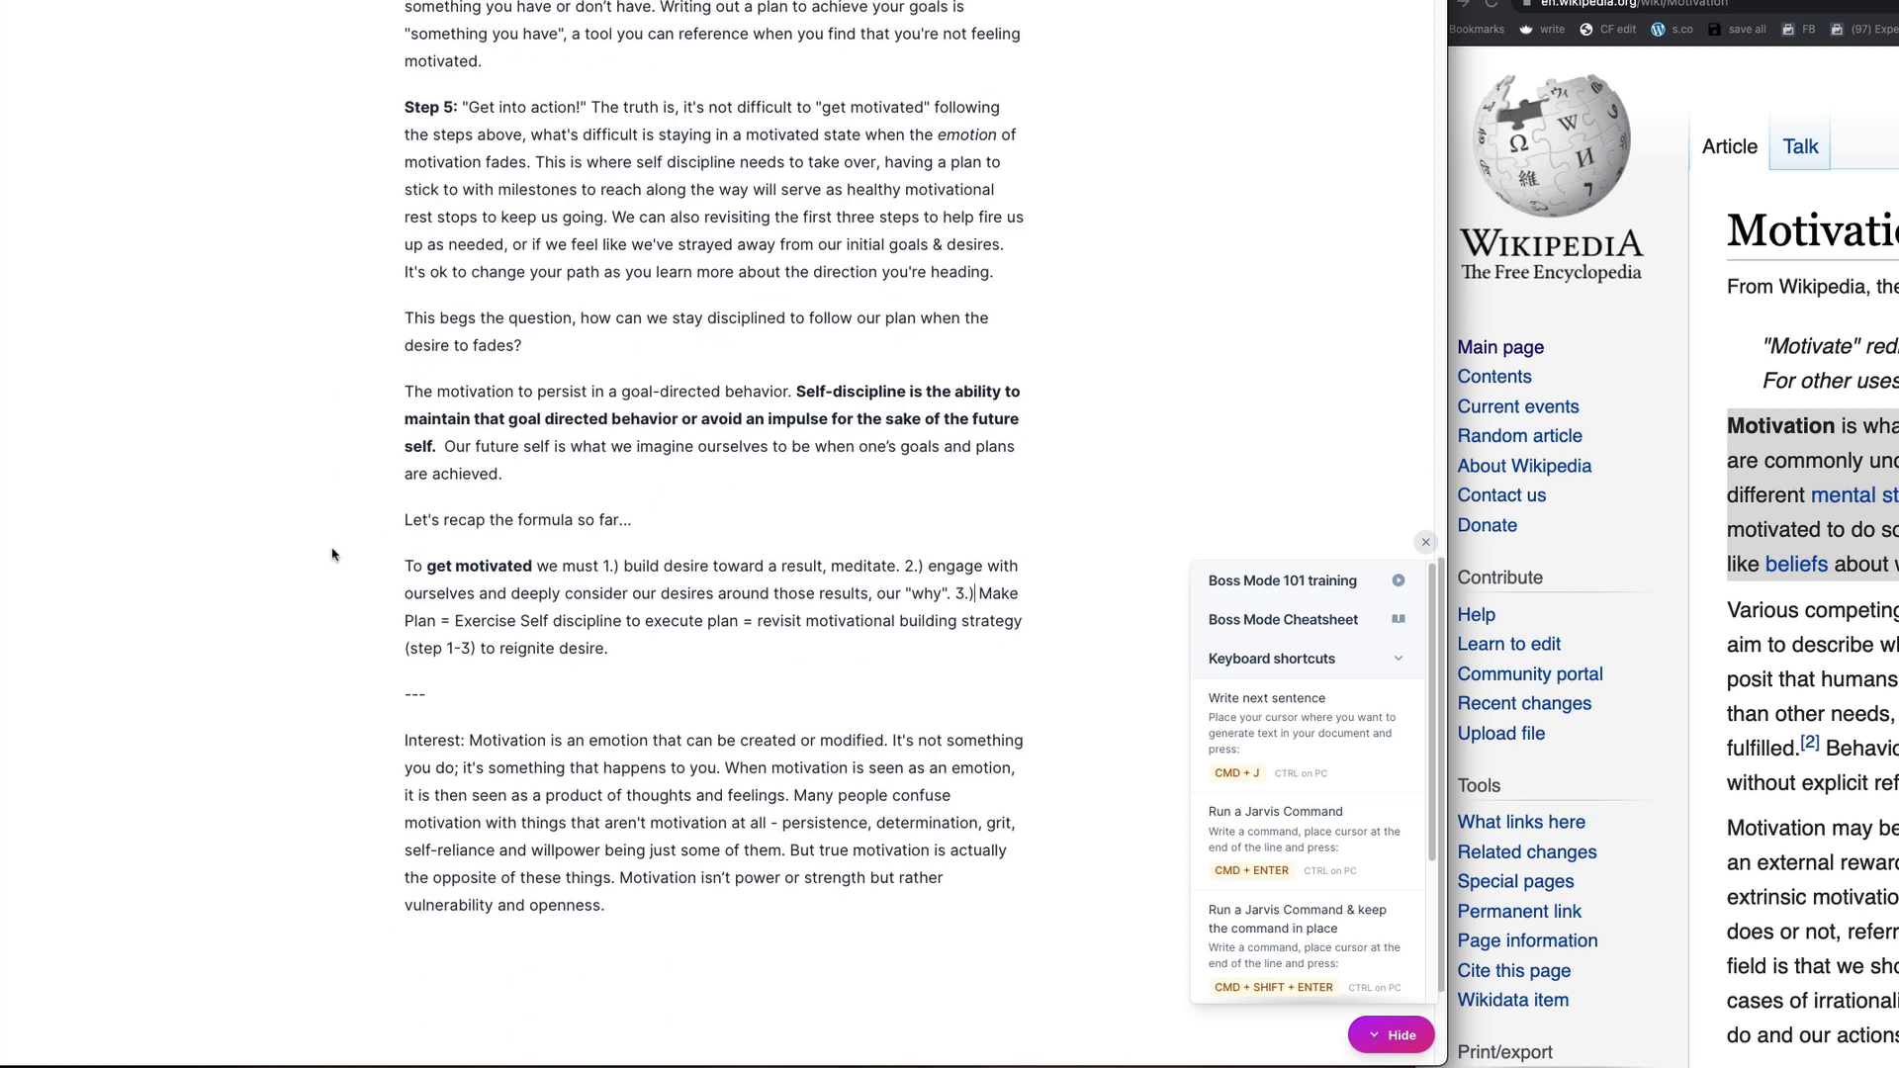
drag(656, 521, 202, 497)
key(super+i)
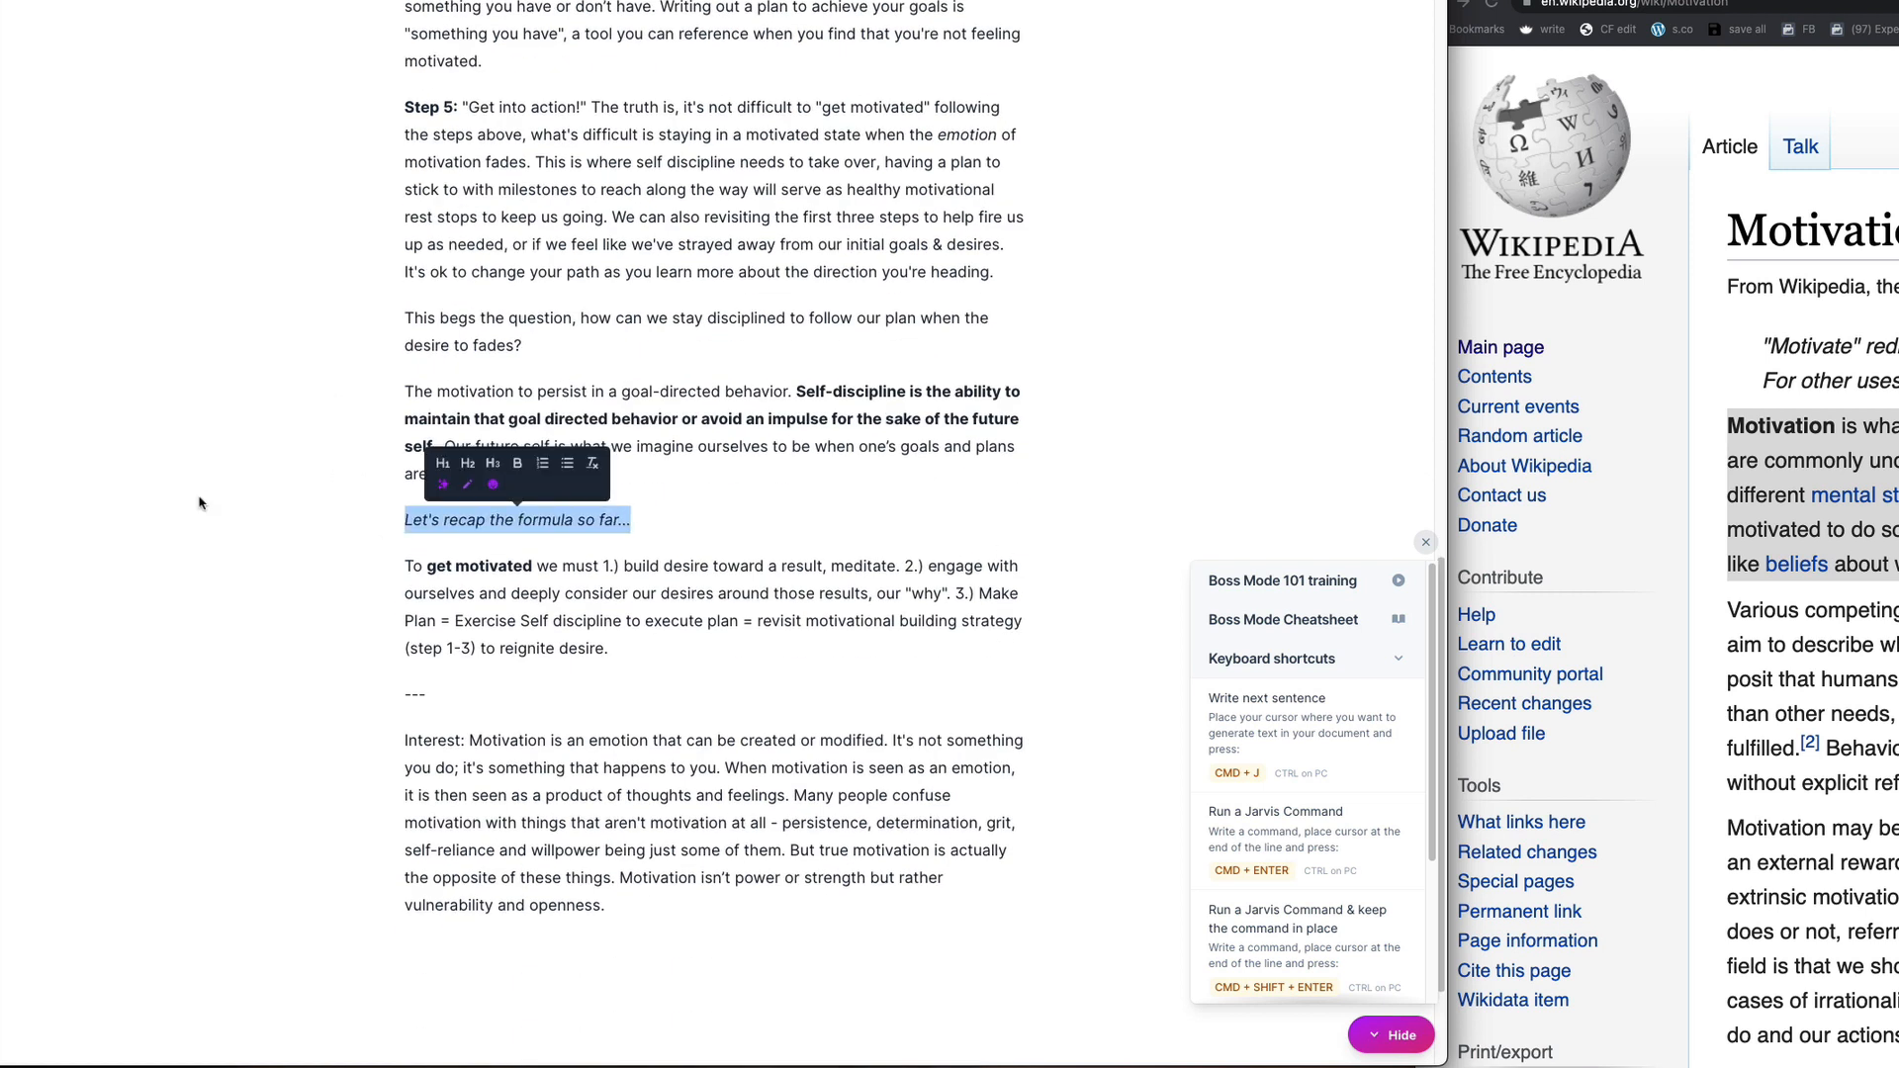
Step: Reword "Make Plan" in the third recap item as "Make a goal action plan around our desired outcomes."
click(973, 591)
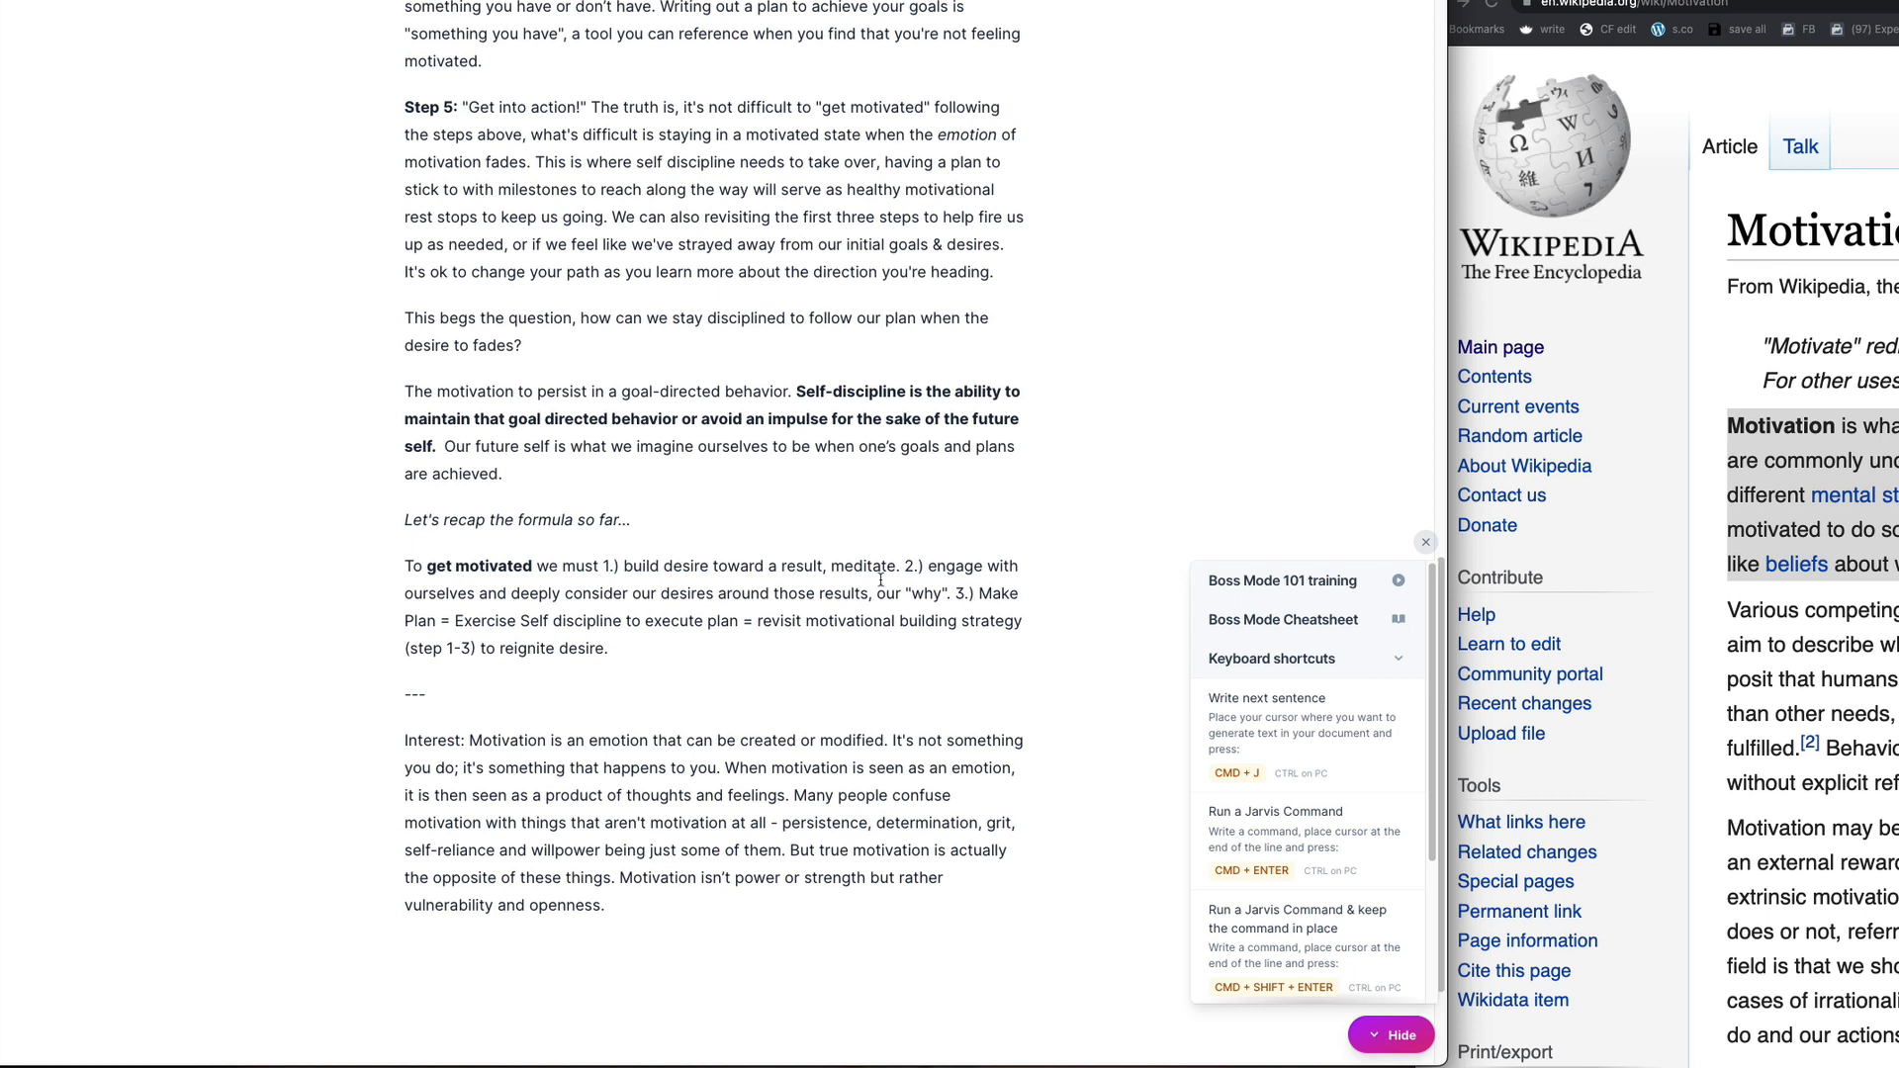
click(1029, 590)
text(ake a )
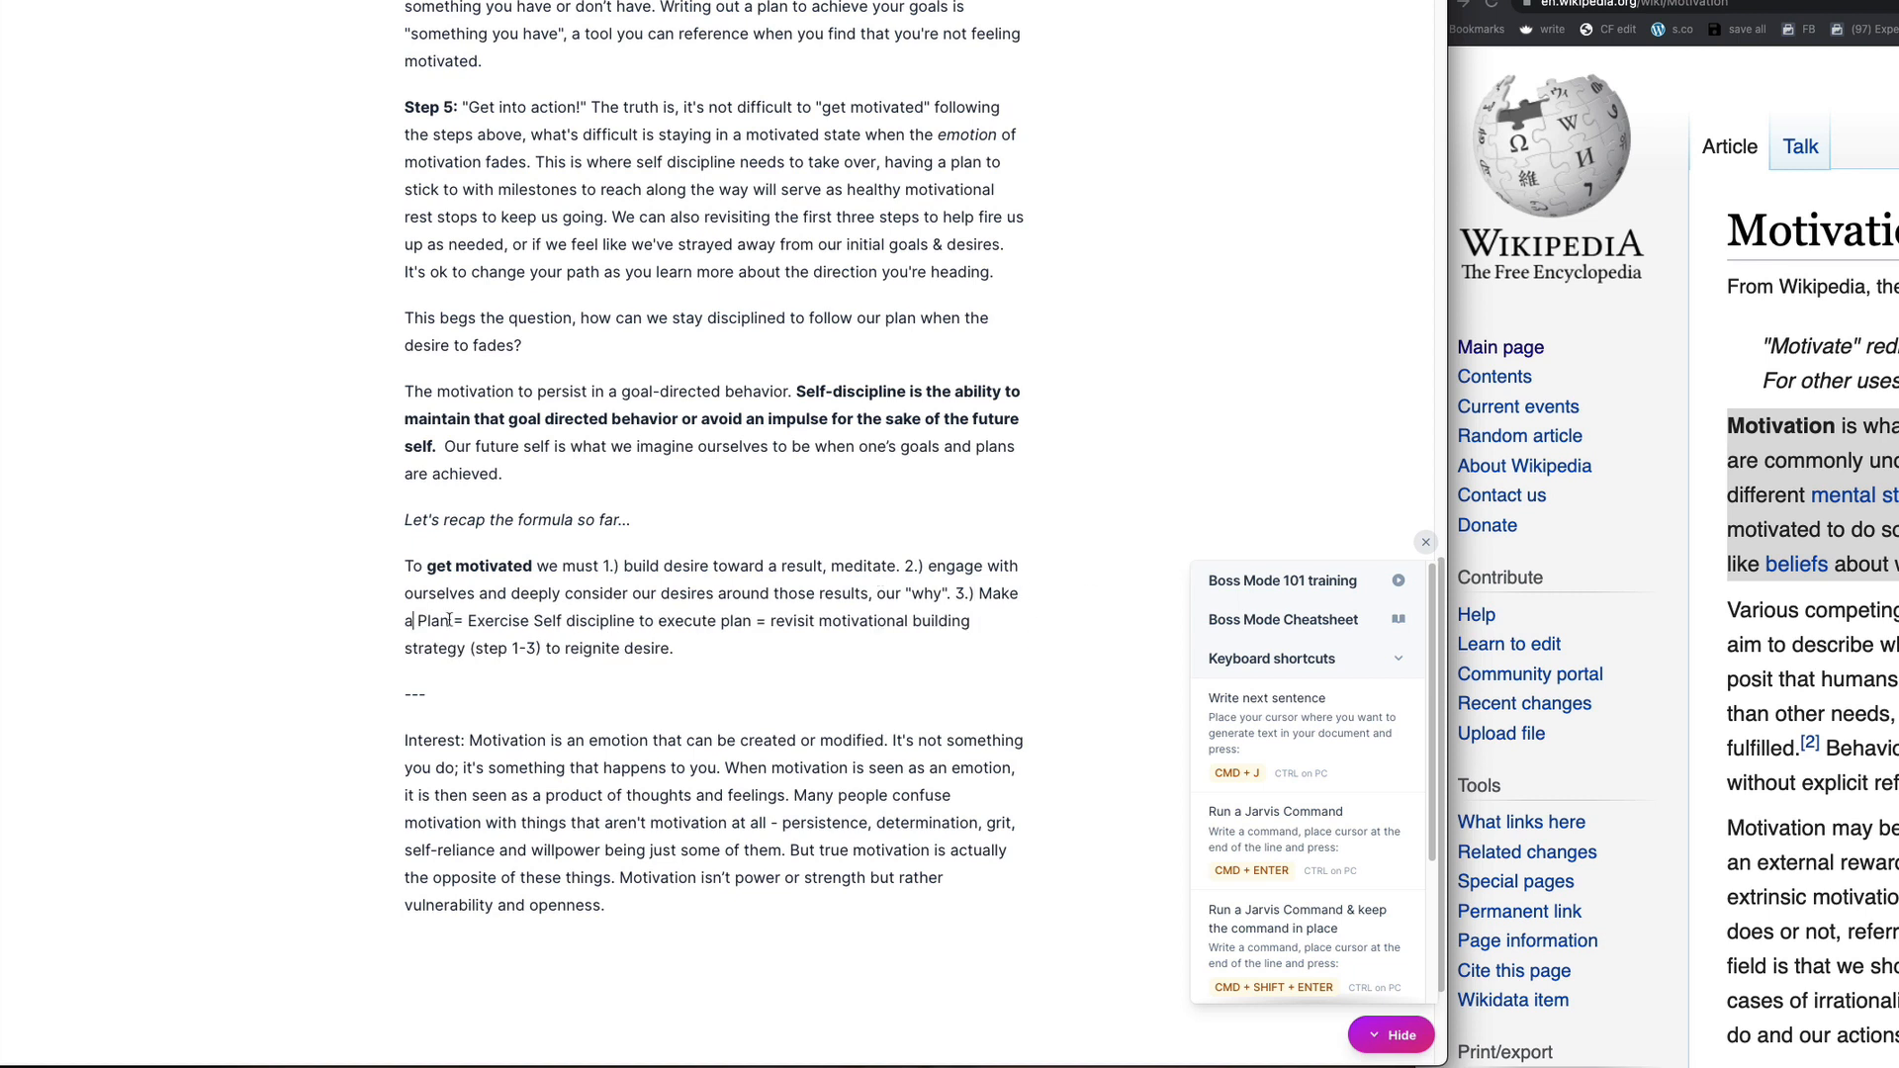
text(n)
key(BackSpace)
text(goal action)
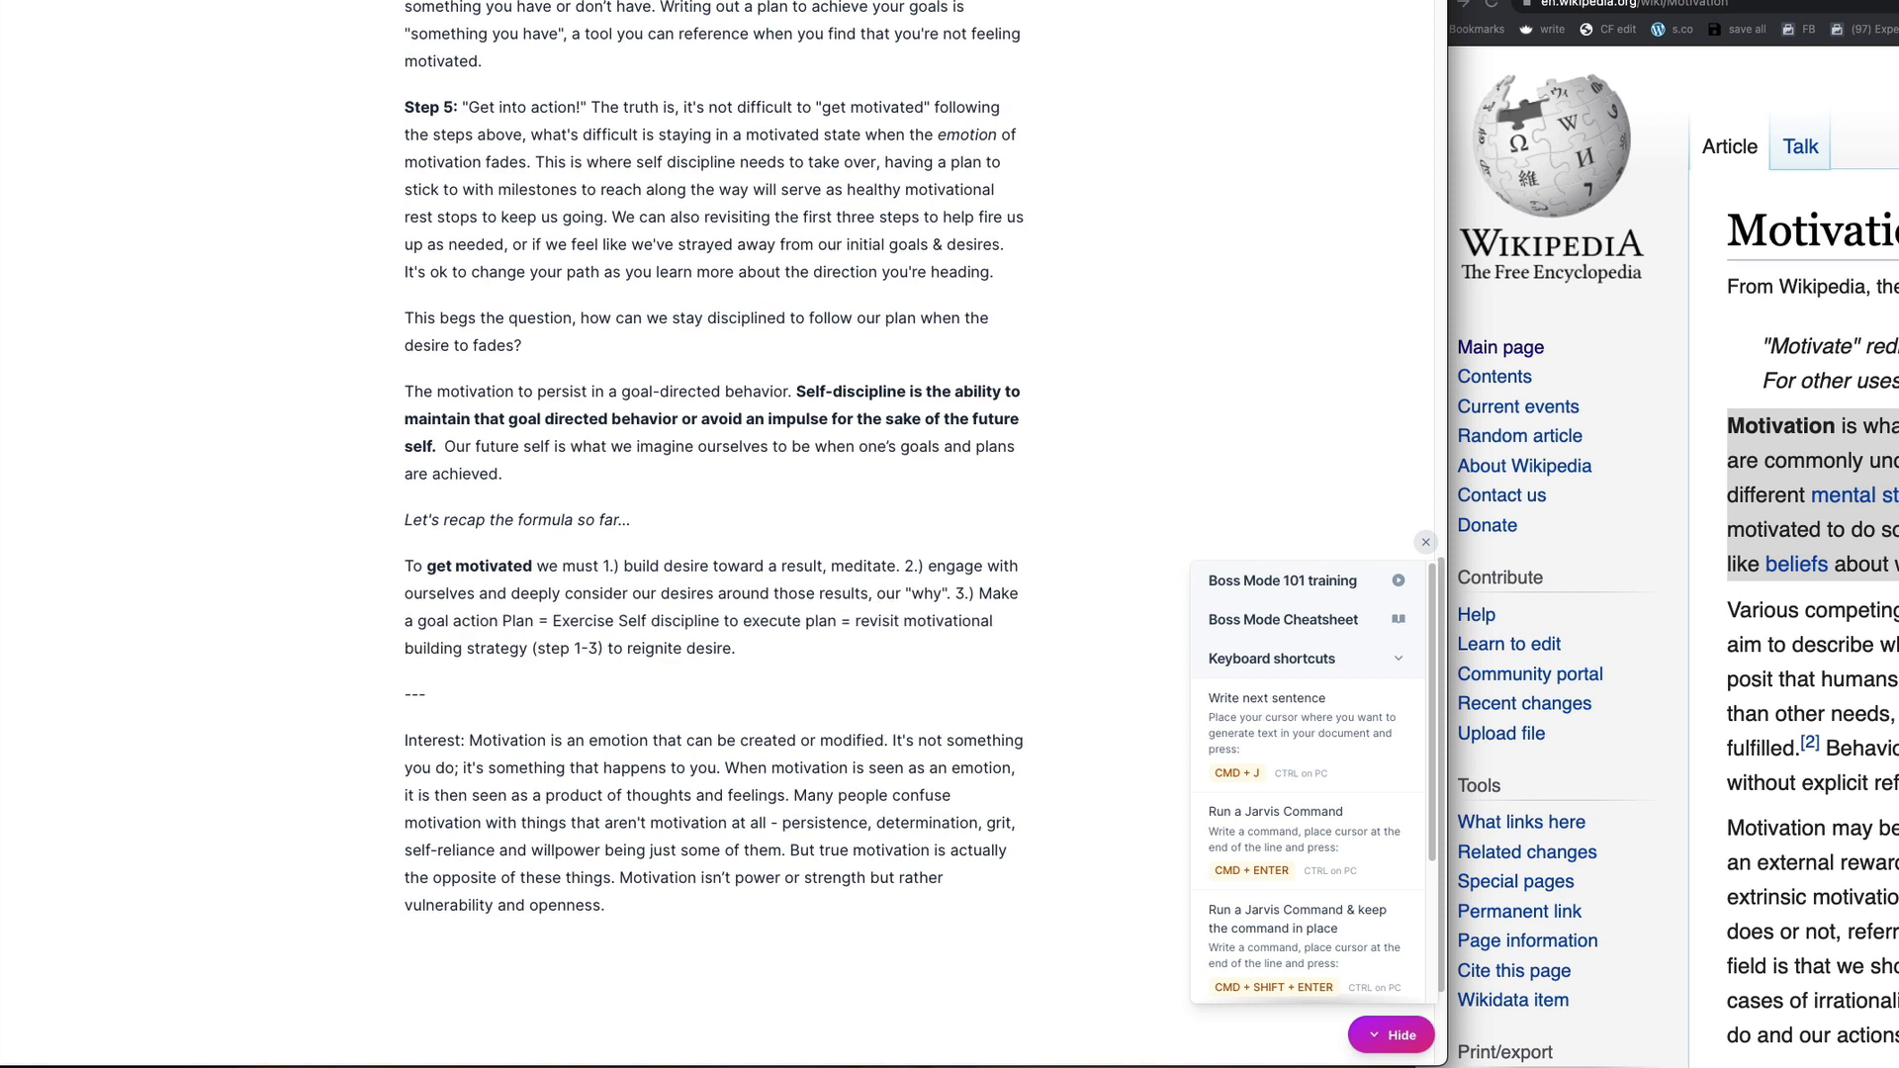
key(BackSpace)
text(plan around our desired outcomes.)
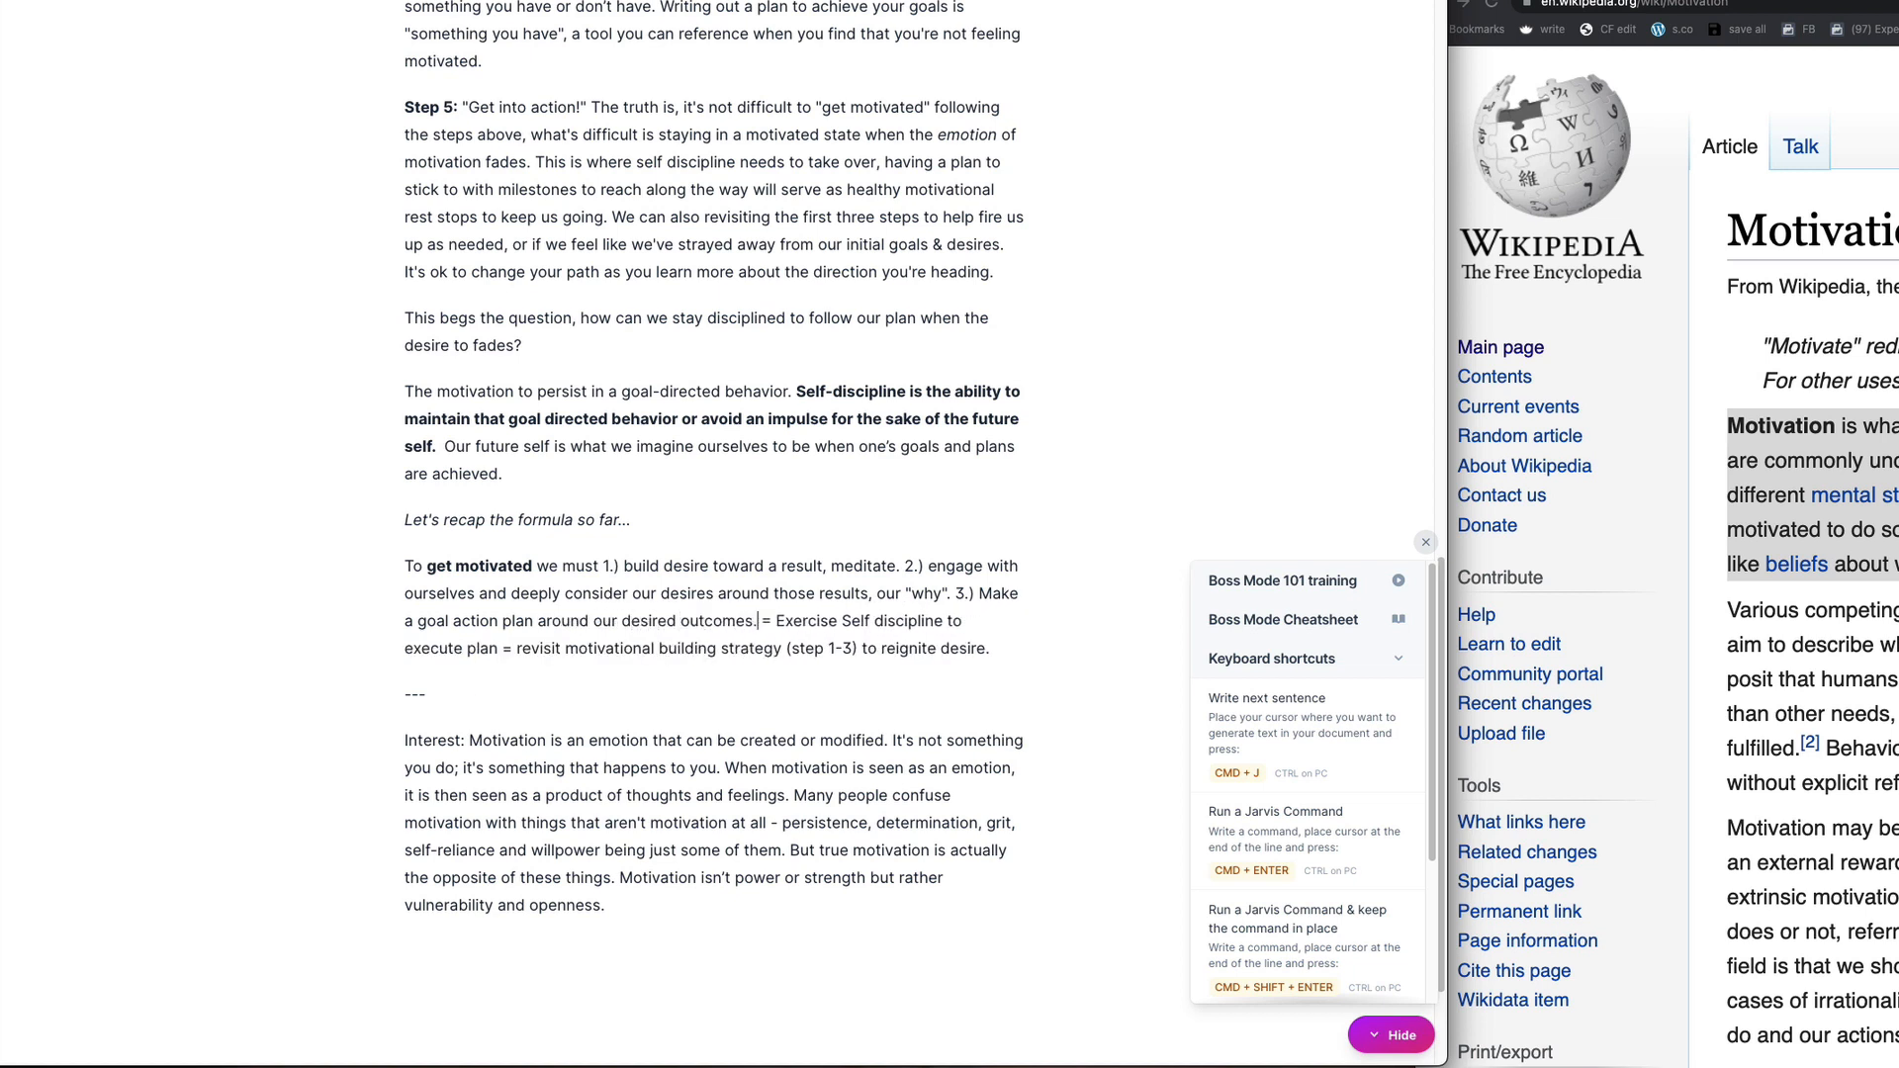
Step: Replace the equals sign before "Exercise Self discipline" with the number "4.)"
key(BackSpace)
text(. 4)
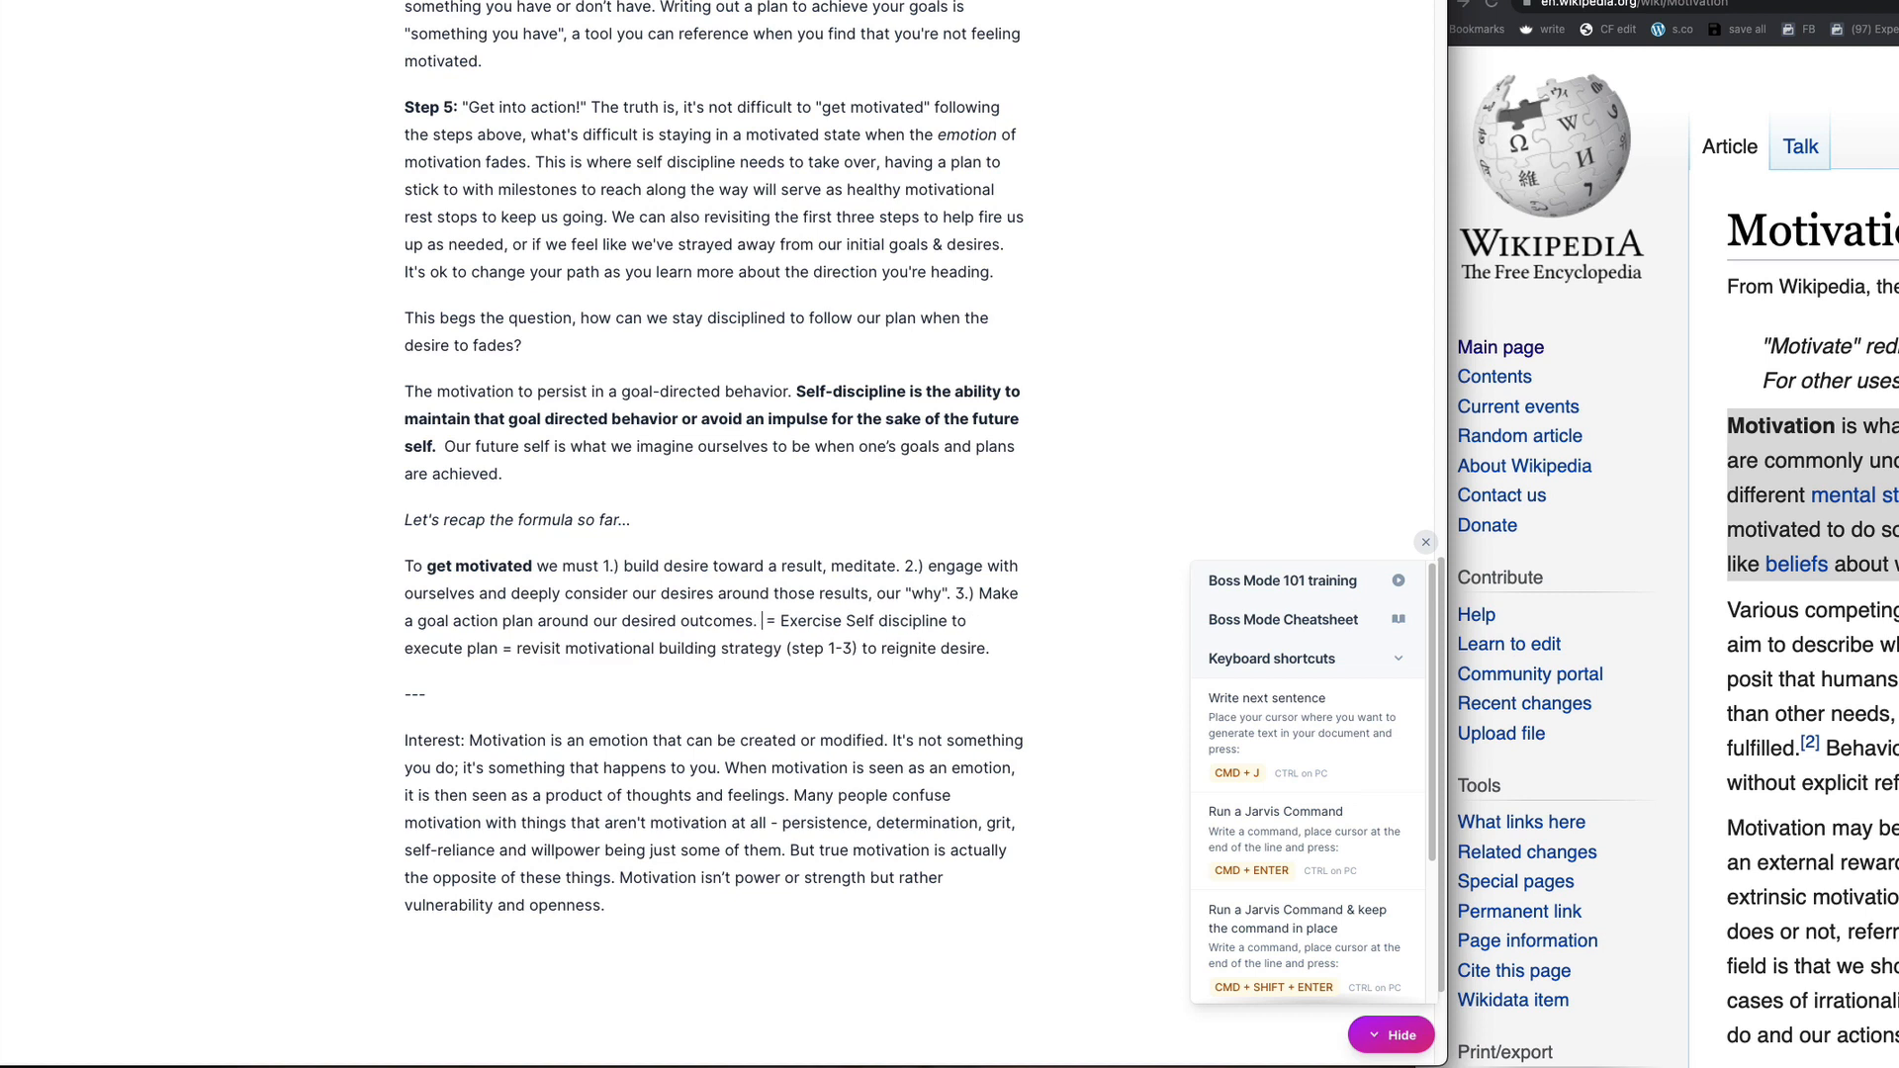
text(.))
key(shift+Right)
key(shift+Right)
key(BackSpace)
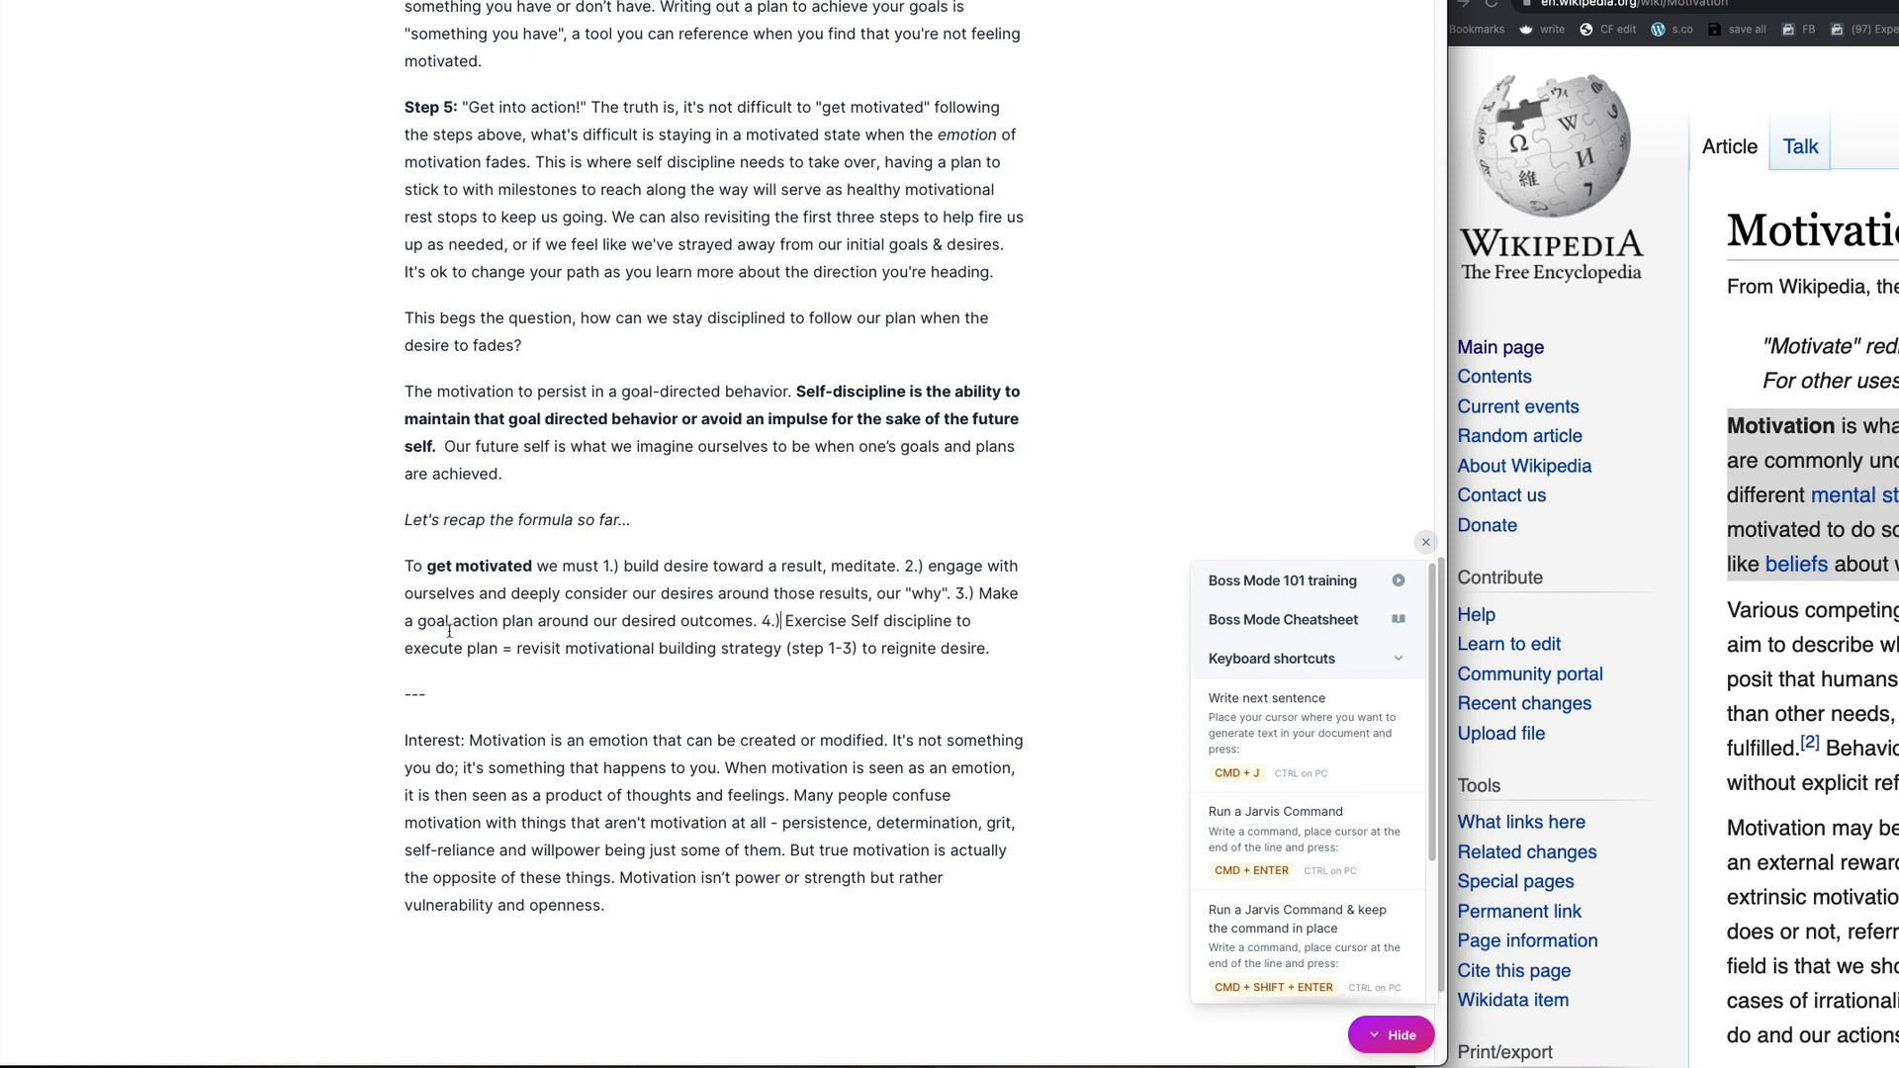
Step: Reword "execute plan = revisit" in the fourth recap item as "execute our plan, revisiting"
double_click(505, 648)
key(BackSpace)
key(BackSpace)
key(BackSpace)
key(BackSpace)
key(BackSpace)
key(BackSpace)
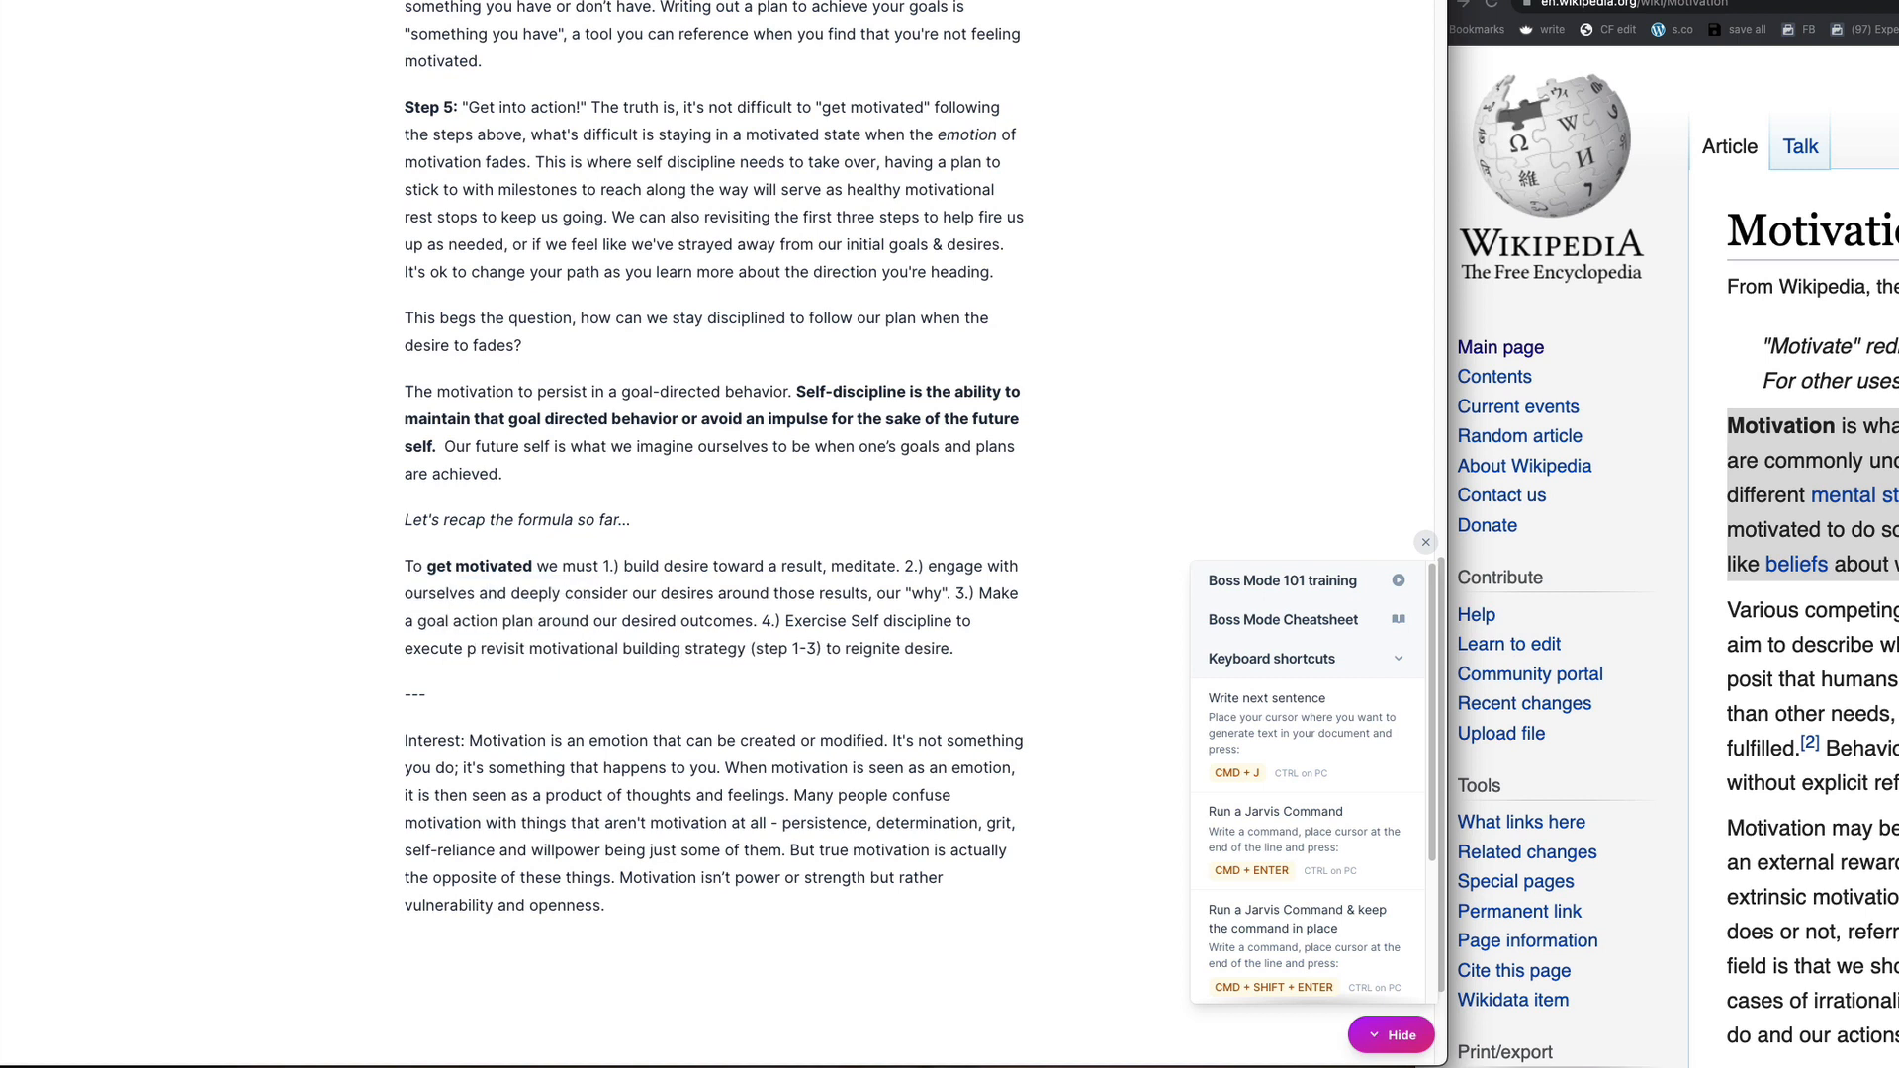
text(our plan, rev)
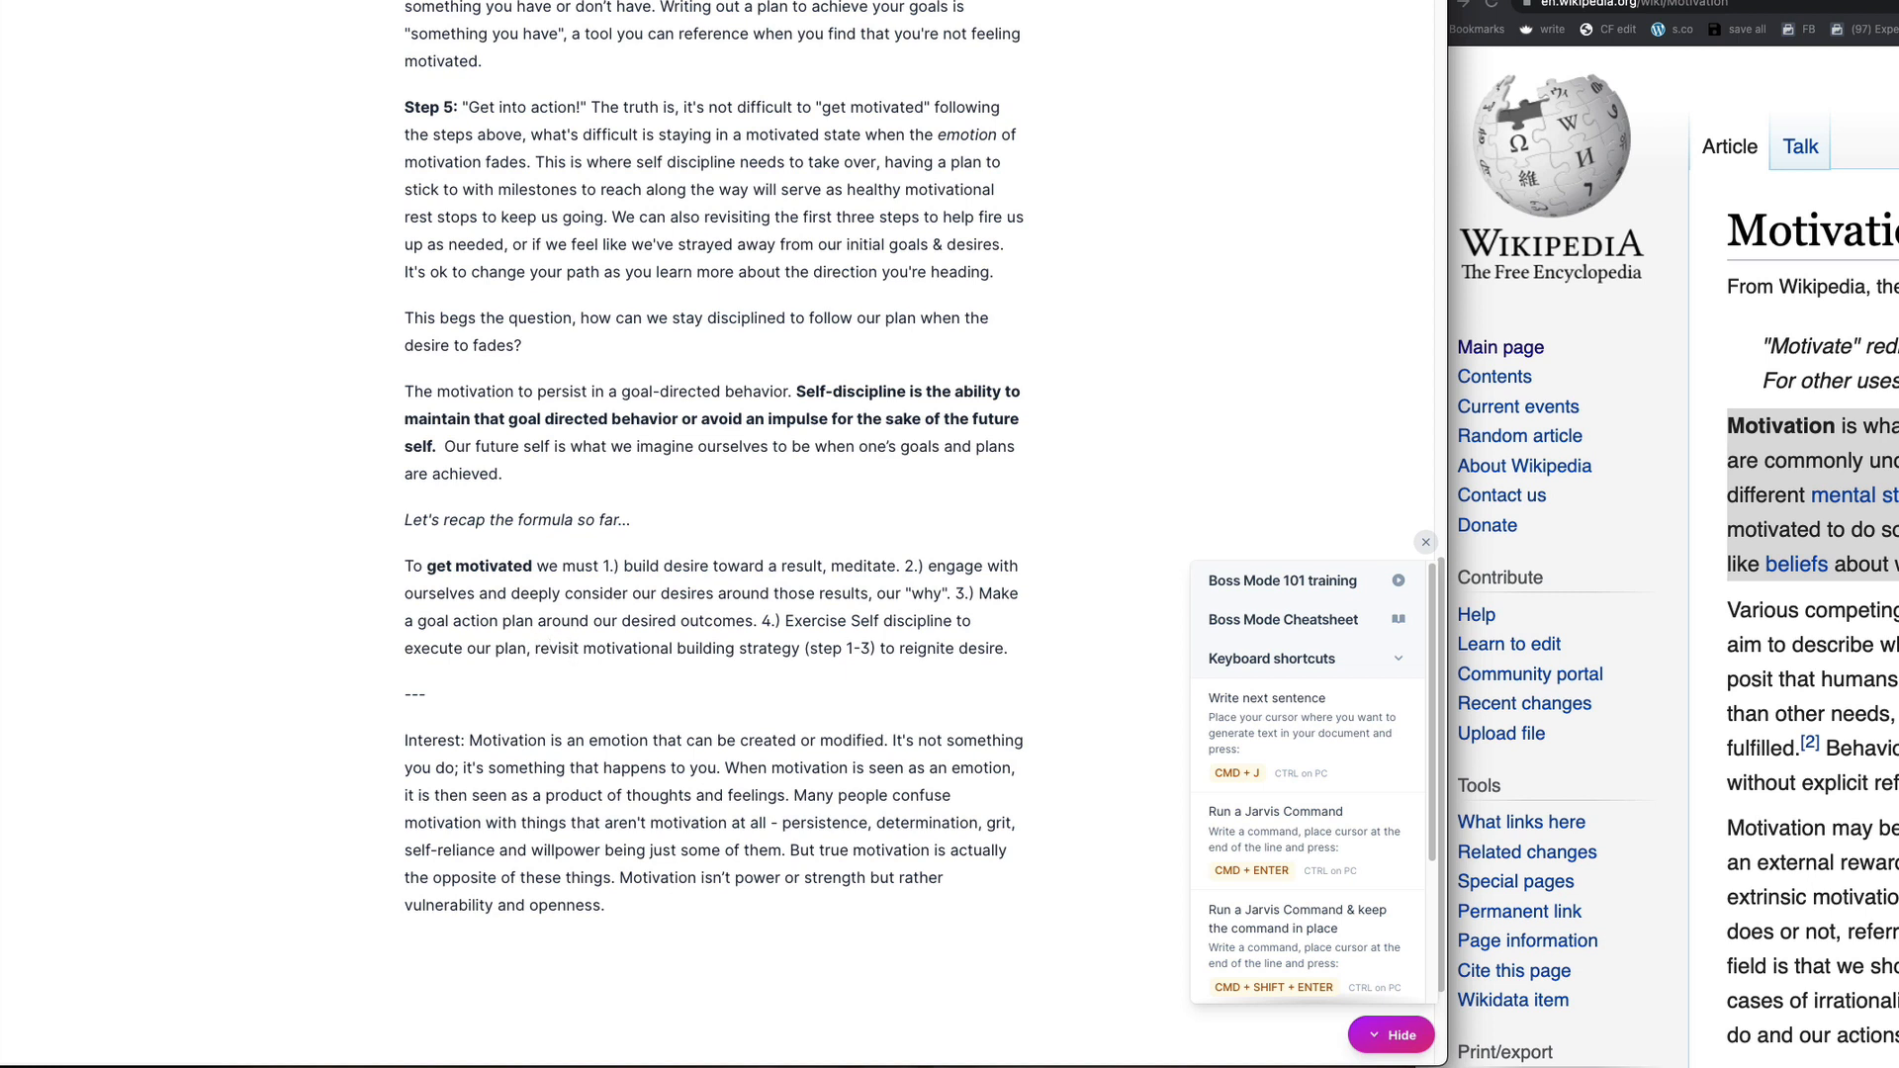
text(isiting)
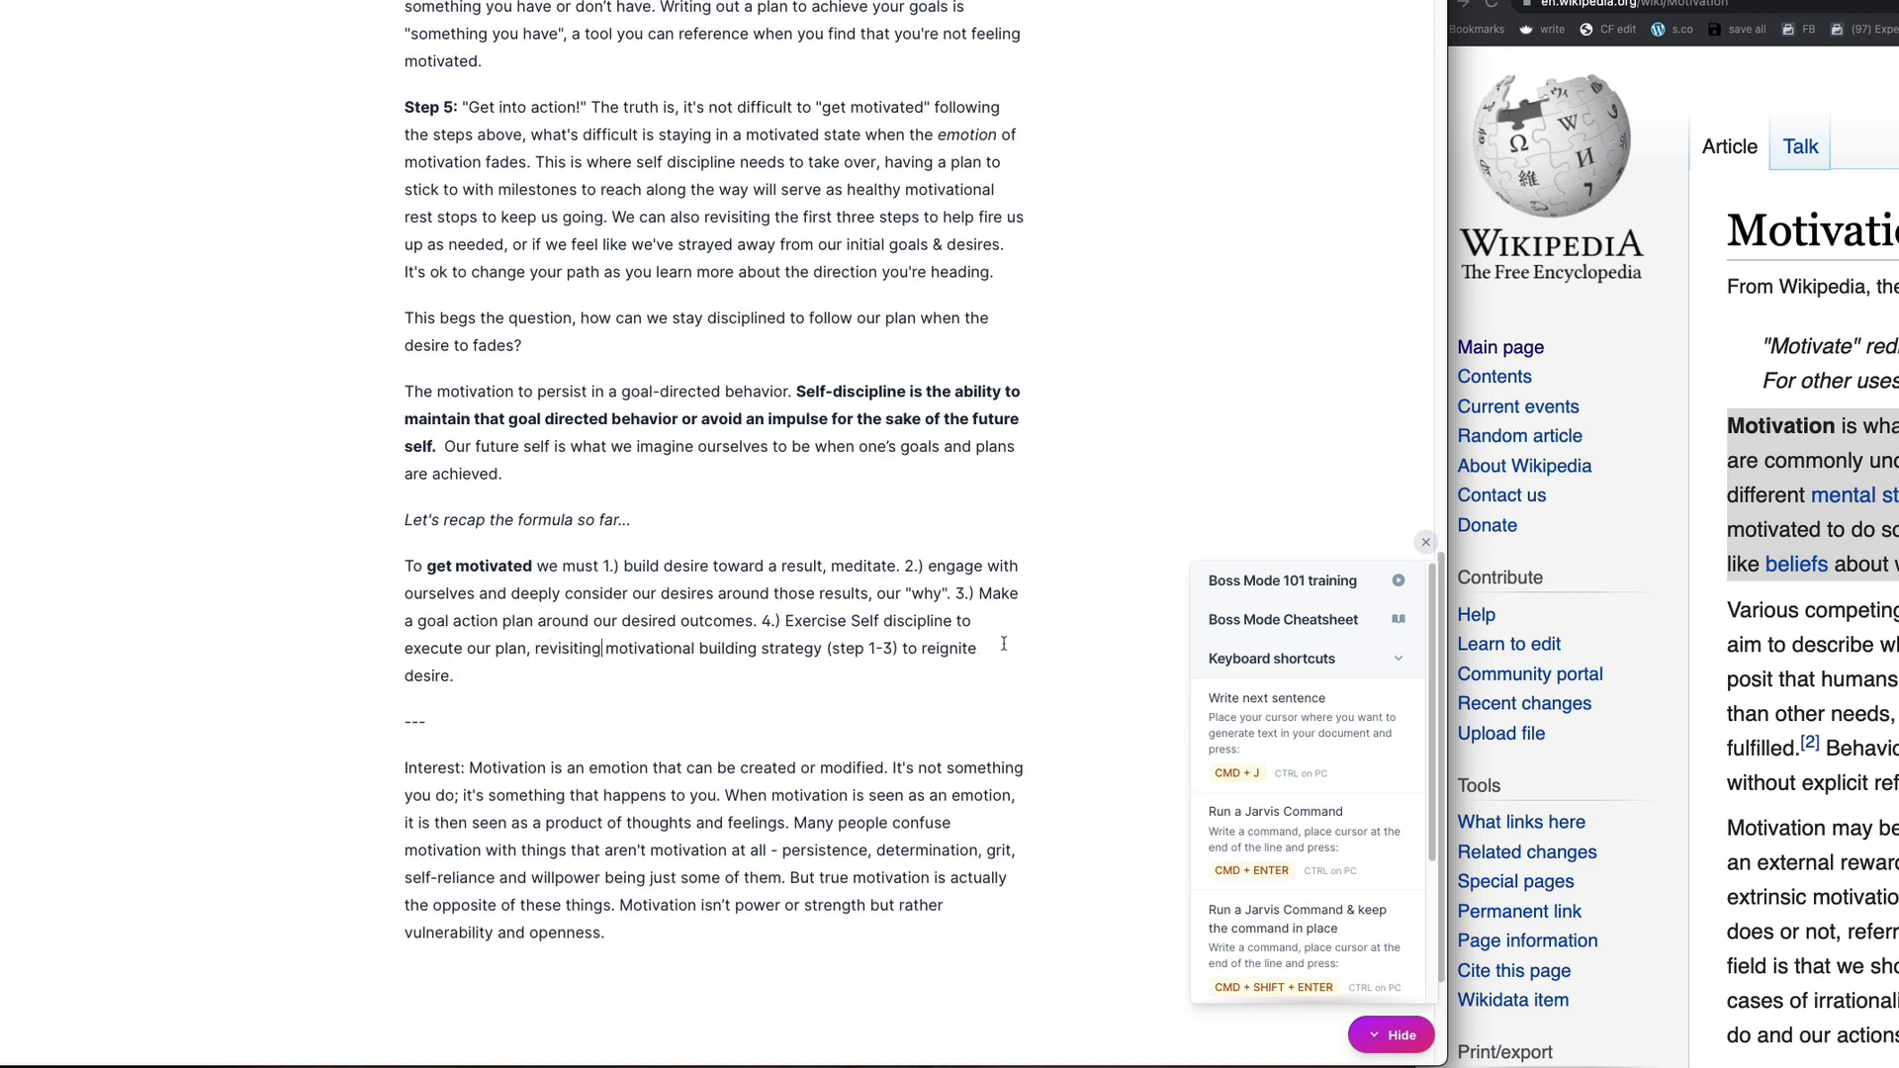
Step: Change "strategy" to "strategies" in the fourth recap item and end the sentence with "desire as needed."
double_click(803, 645)
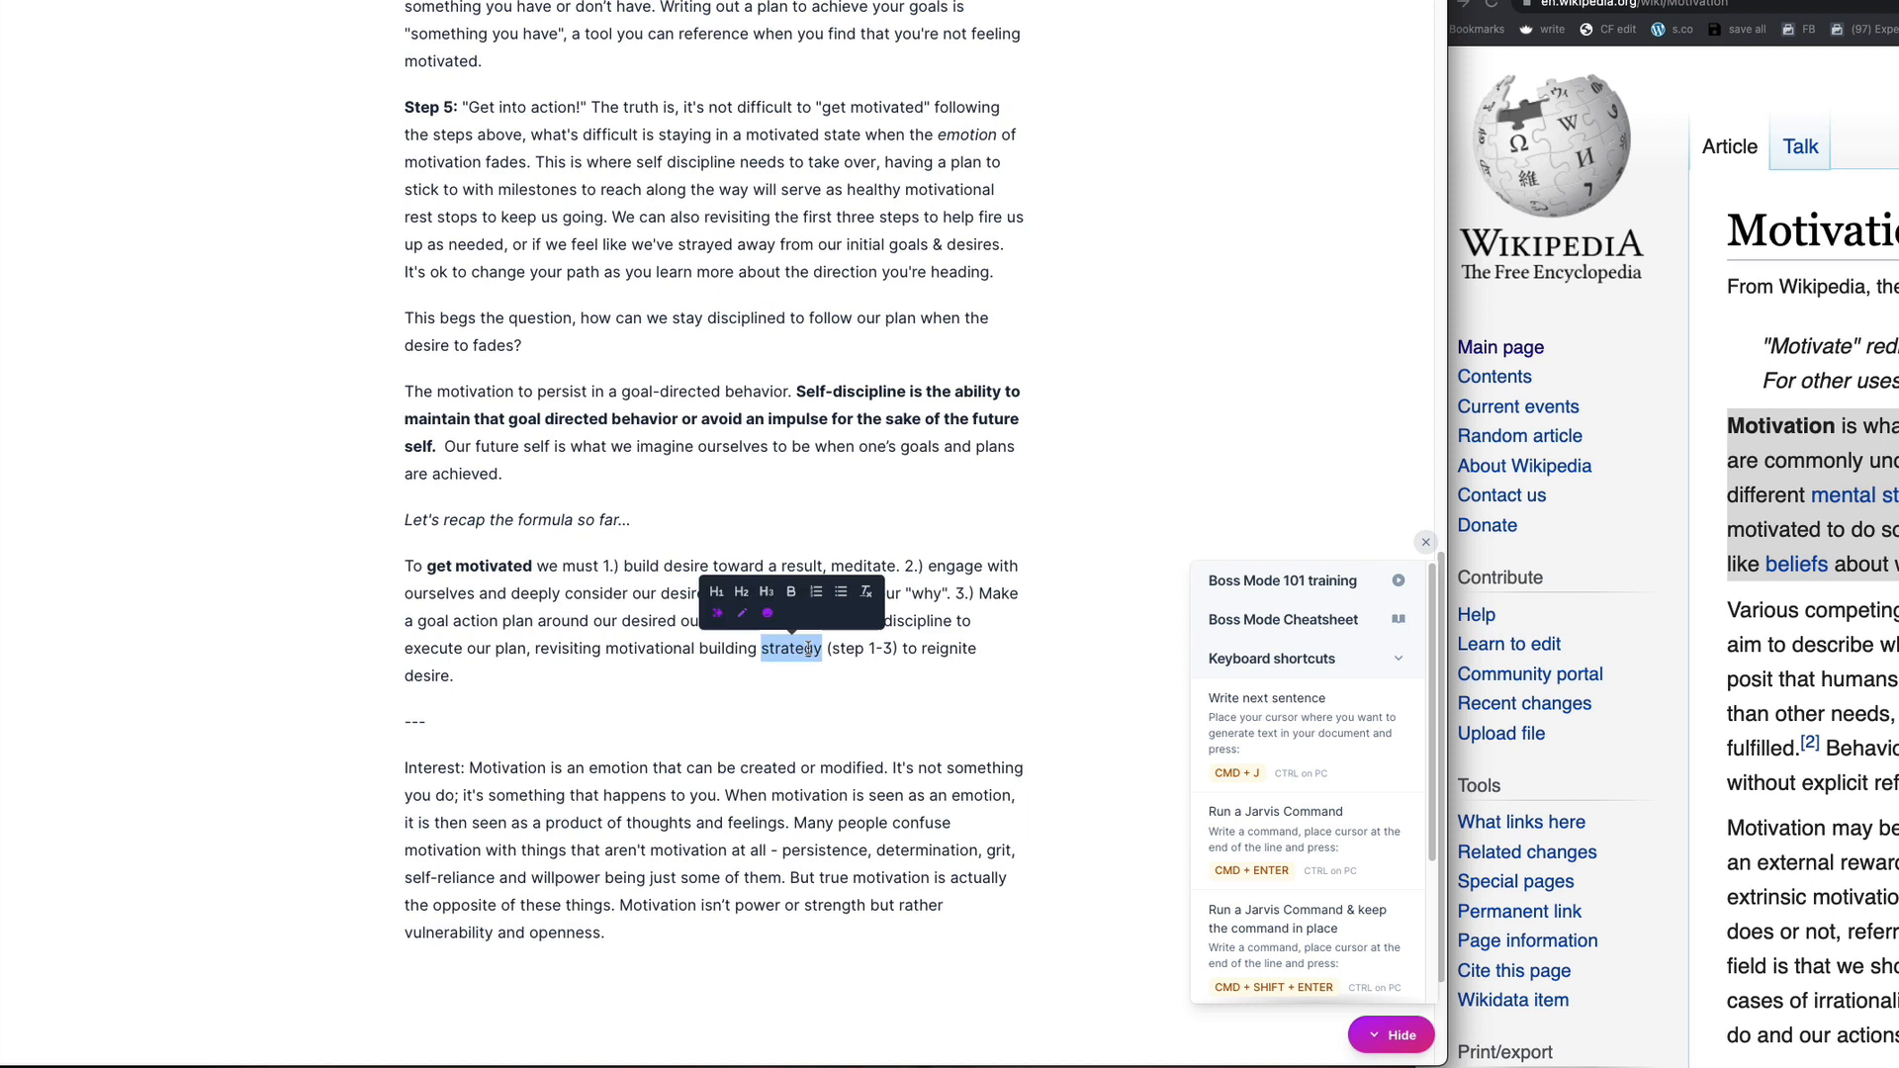
text(strategies)
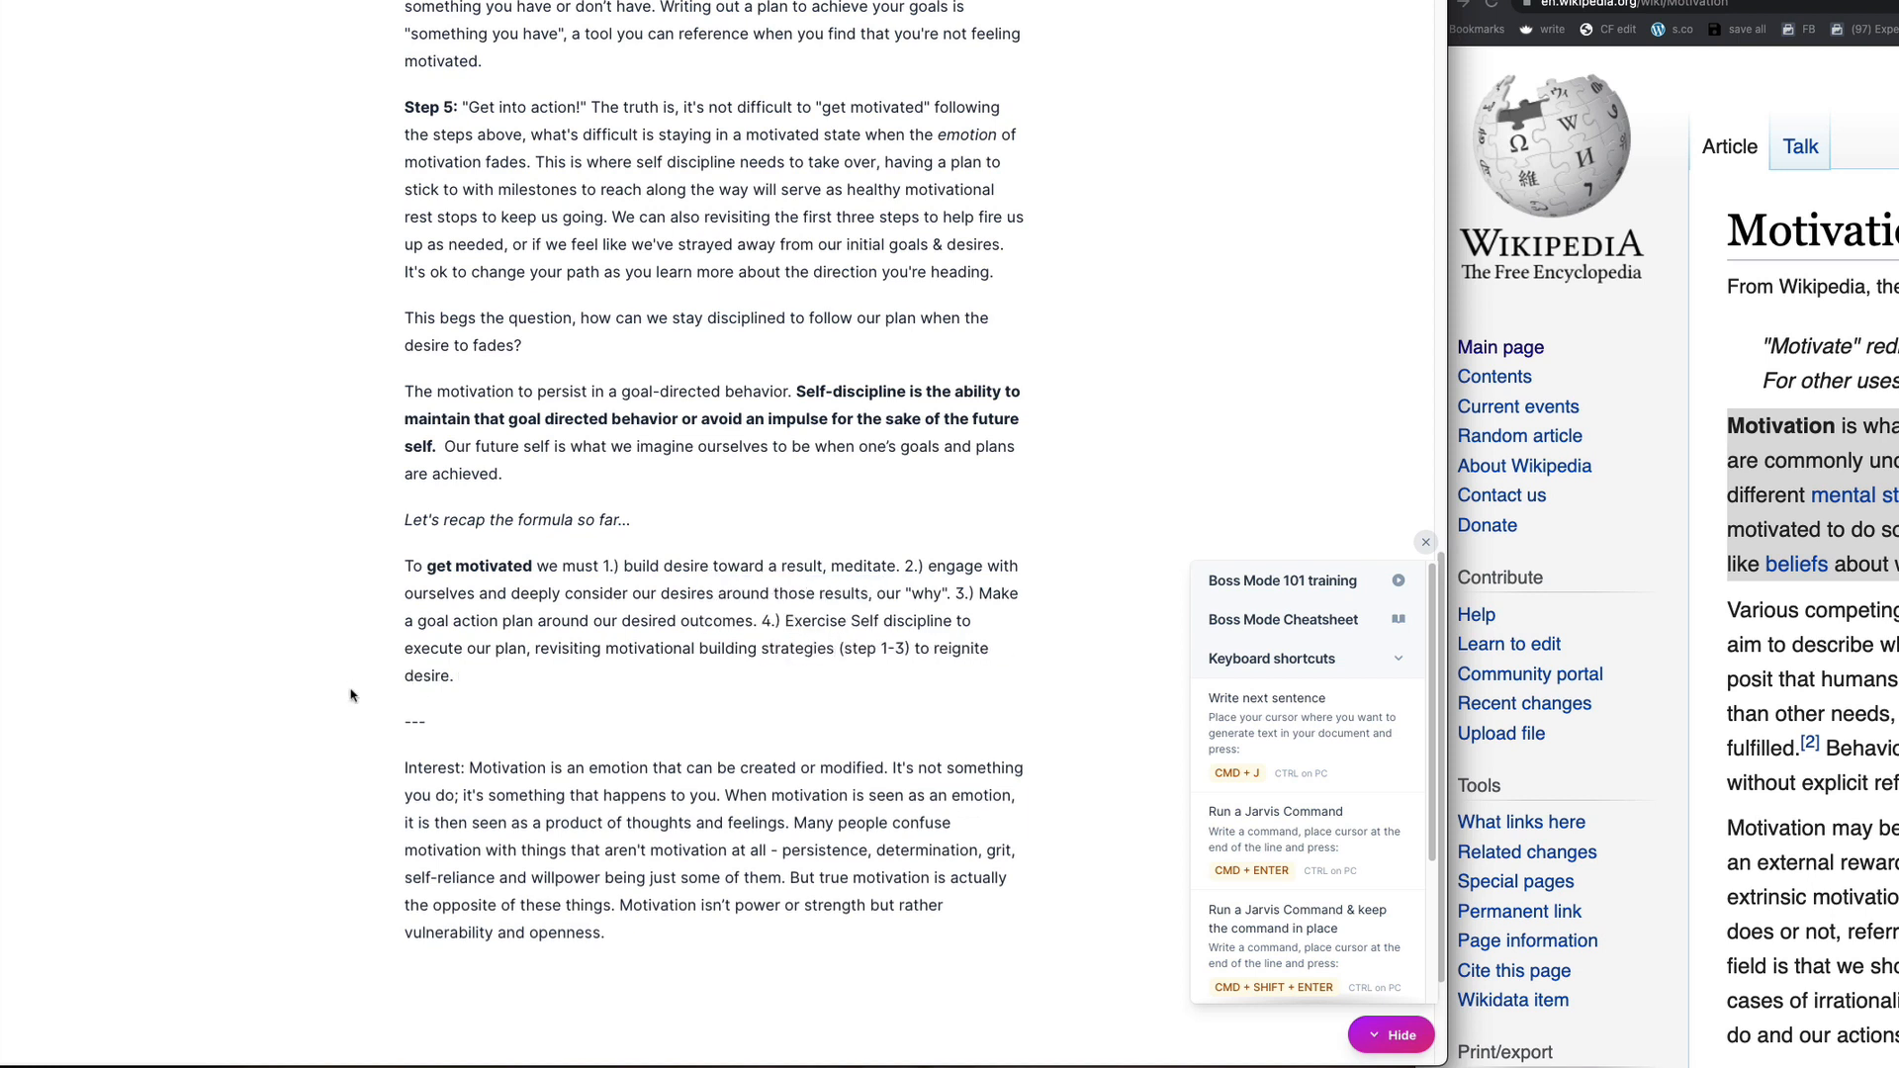
click(470, 674)
key(BackSpace)
text(as needed.)
Step: Add the line "Just do it?" below the question about staying disciplined to follow our plan
scroll(495, 445, up, 1)
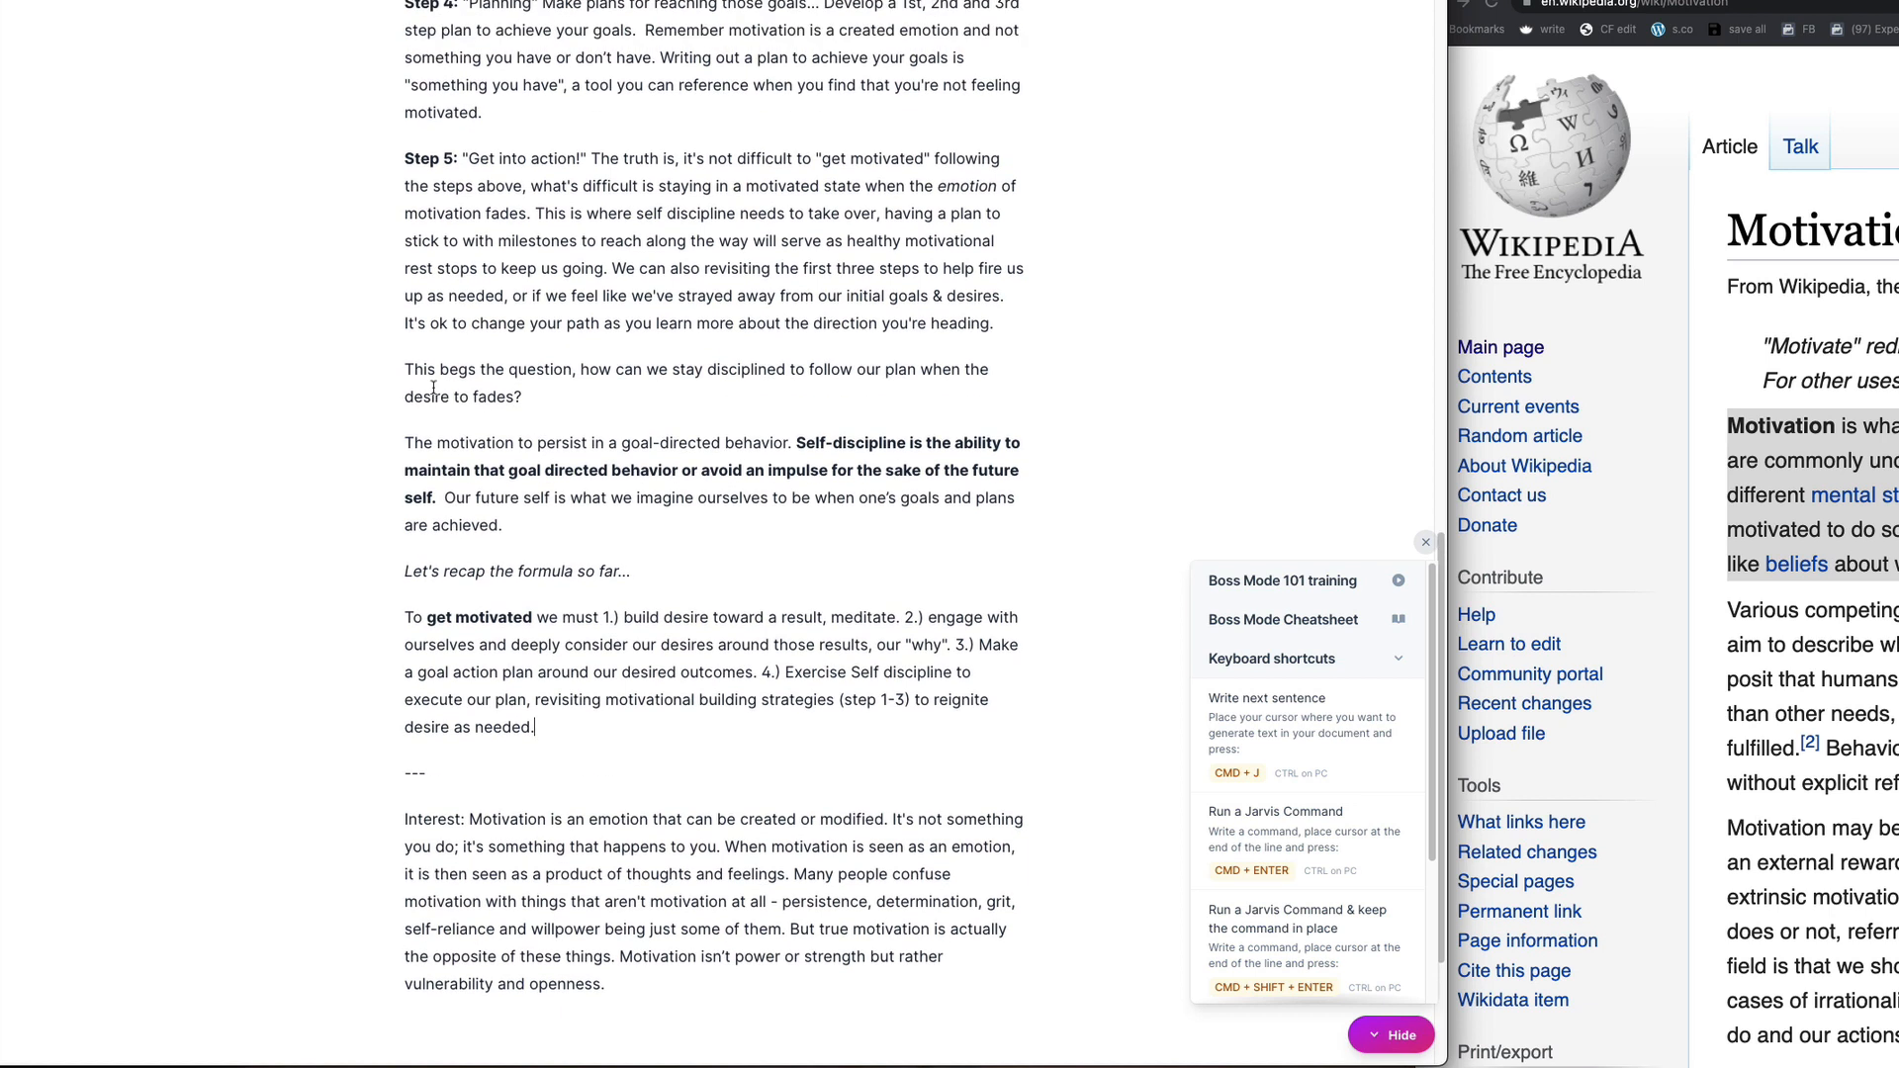
drag(490, 361, 405, 369)
click(467, 396)
click(614, 399)
key(Return)
text(Just do it?)
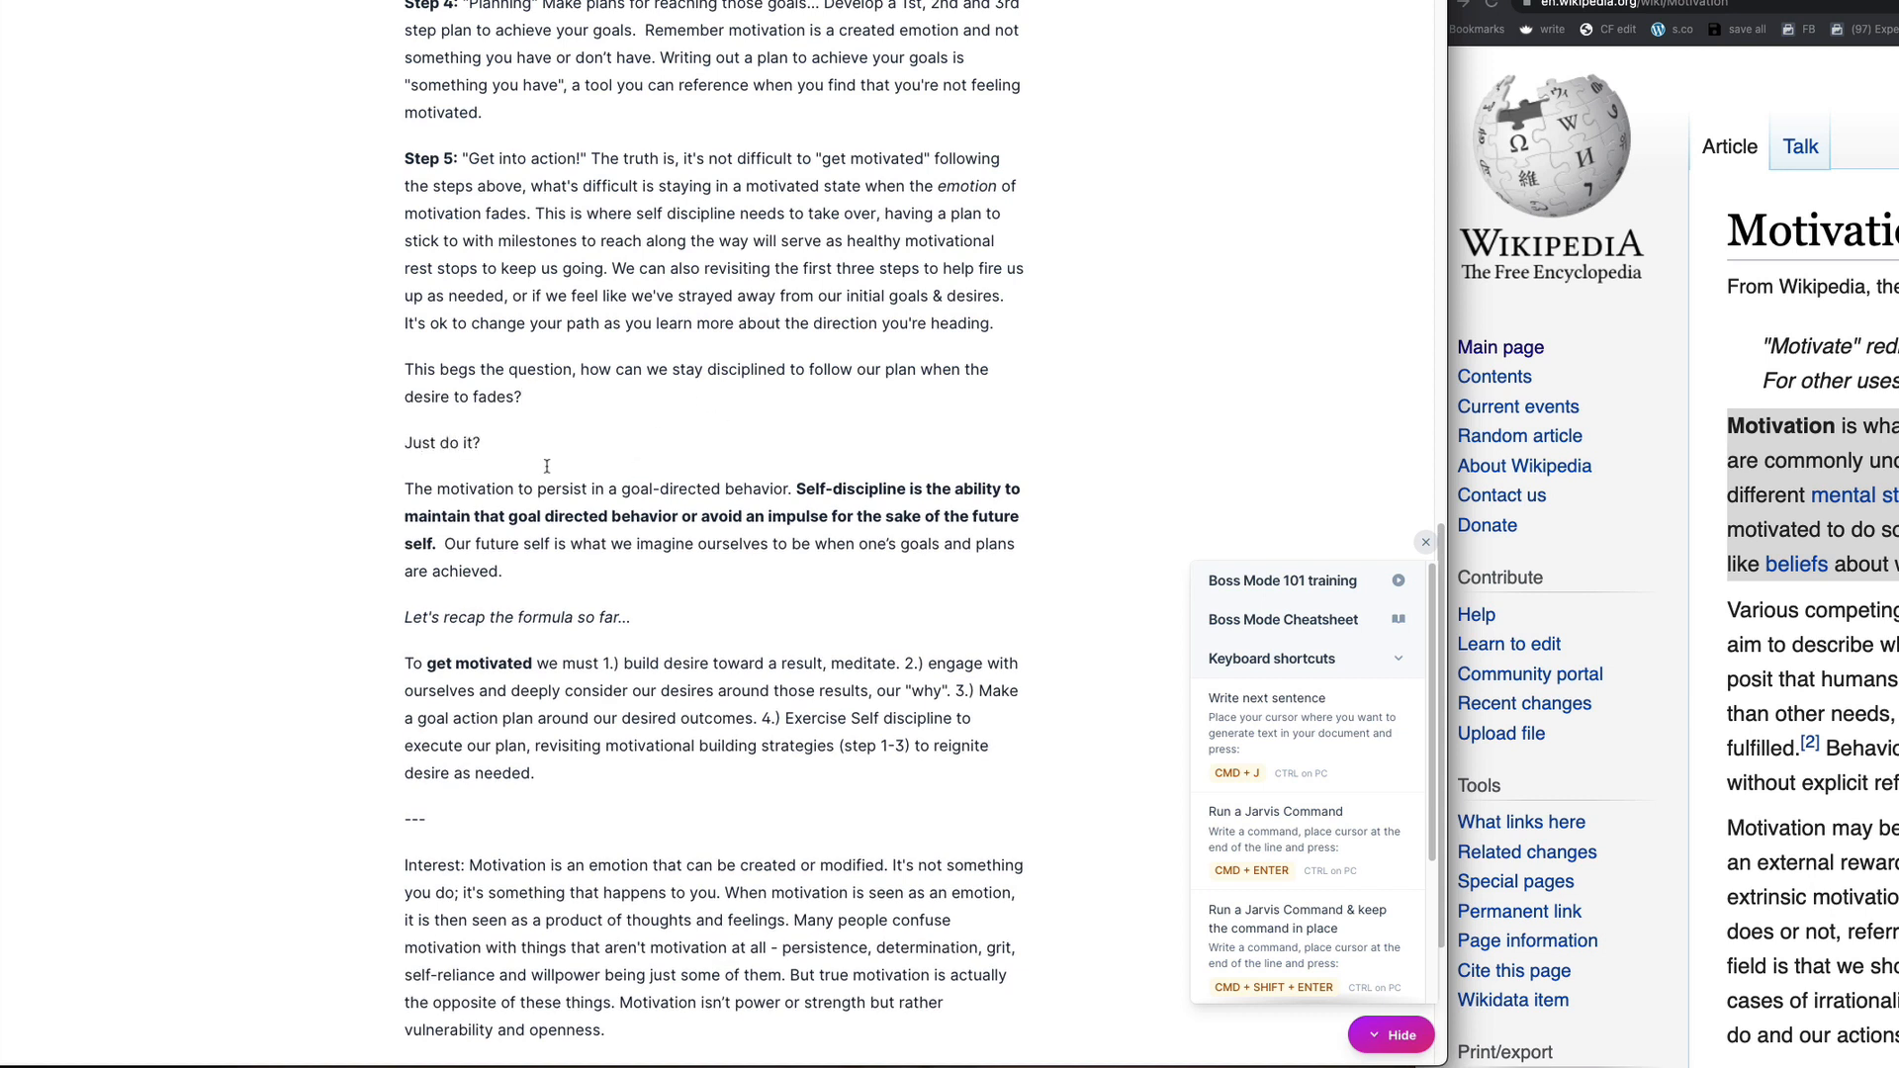
Step: Format the "Just do it?" line as a level 2 heading
drag(495, 445, 330, 442)
click(409, 391)
key(super+b)
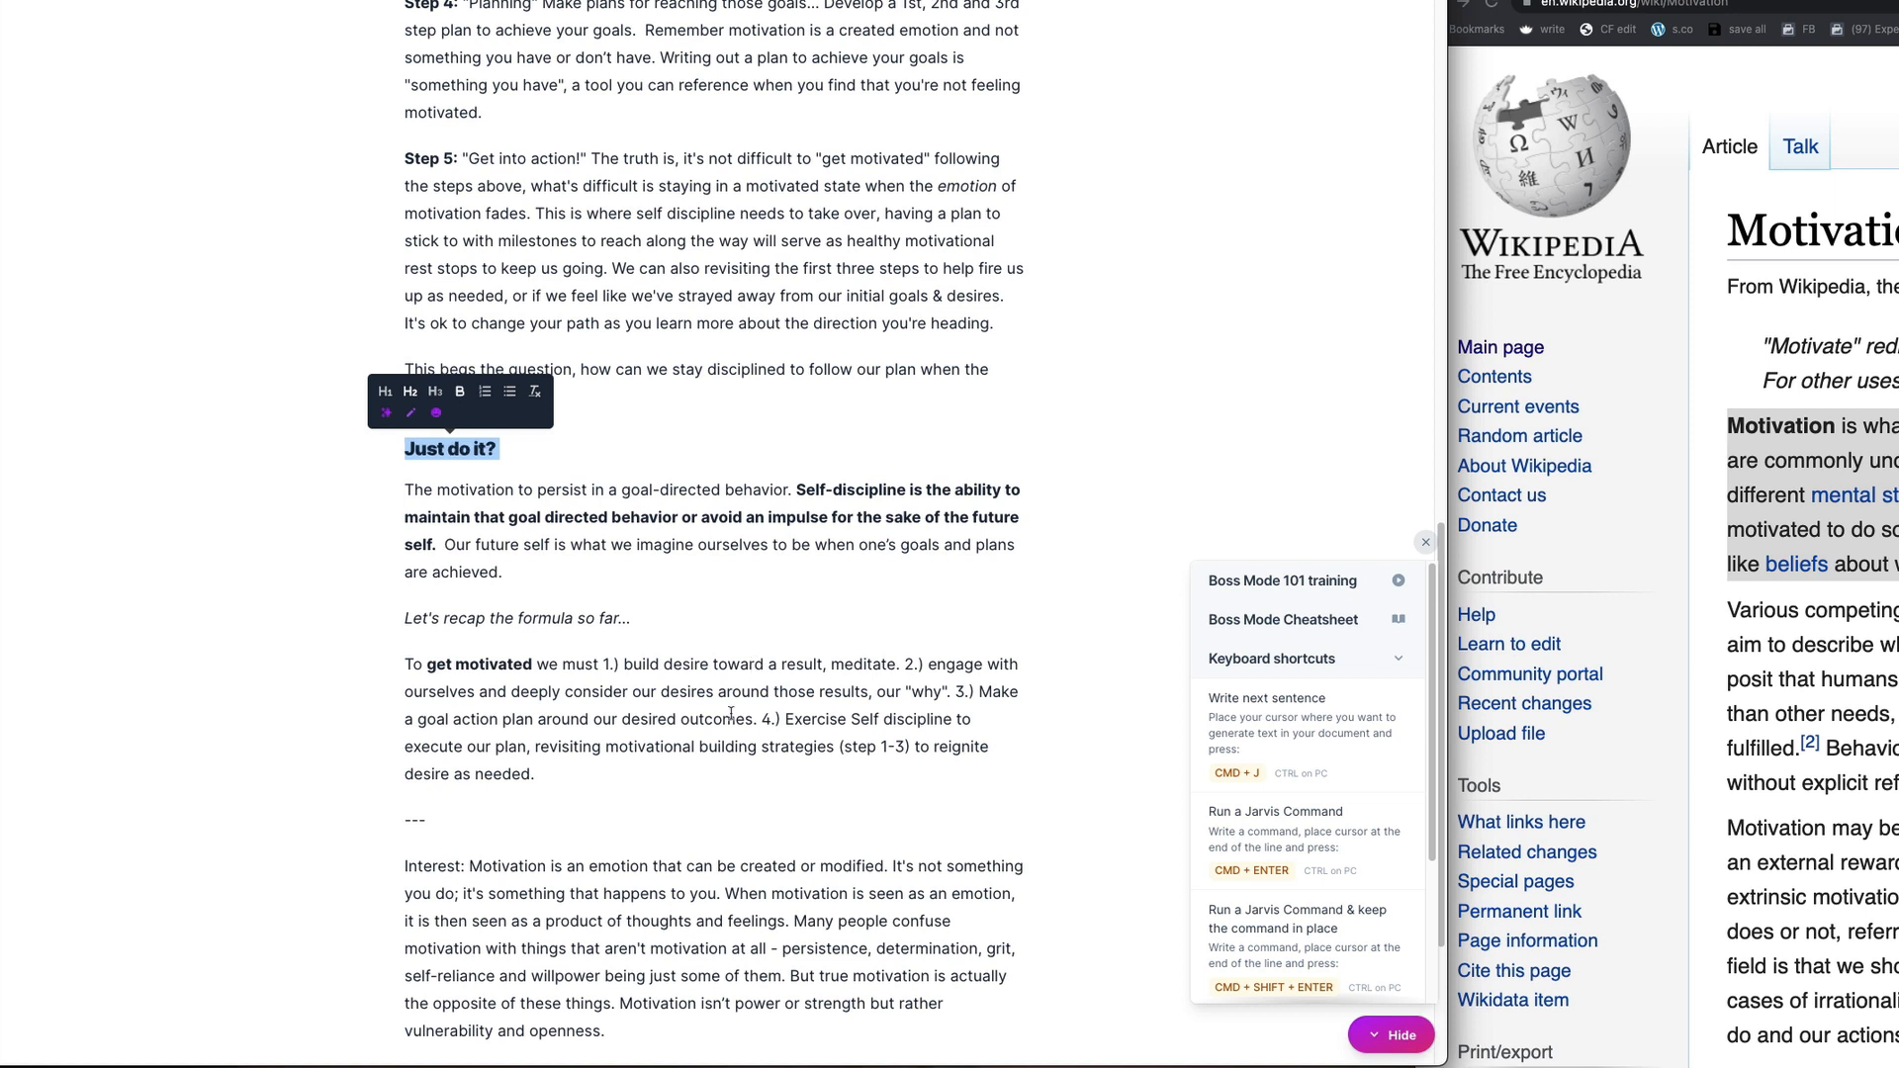
click(678, 612)
Step: Insert blank lines below the self-discipline paragraph and write the instruction "Reference a famous quote about self discipline." there
scroll(628, 594, down, 2)
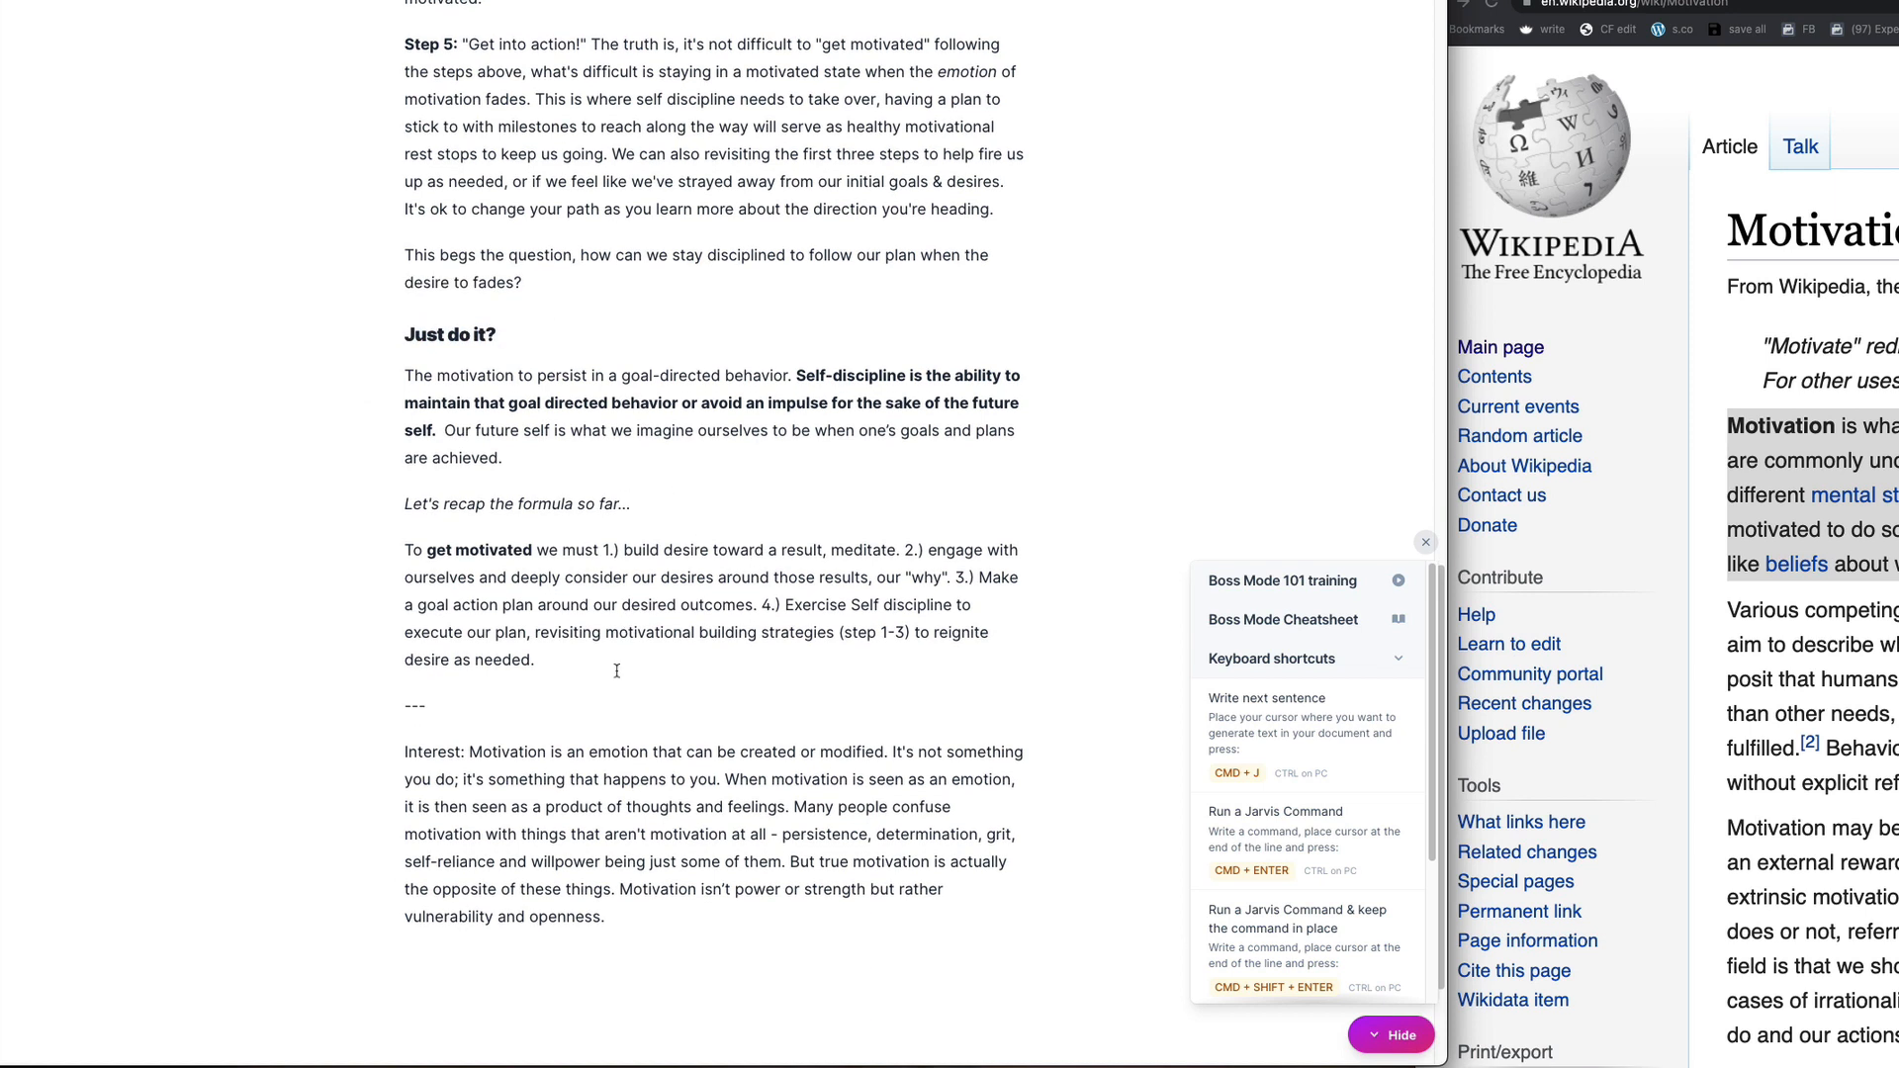
click(562, 469)
key(Return)
key(Return)
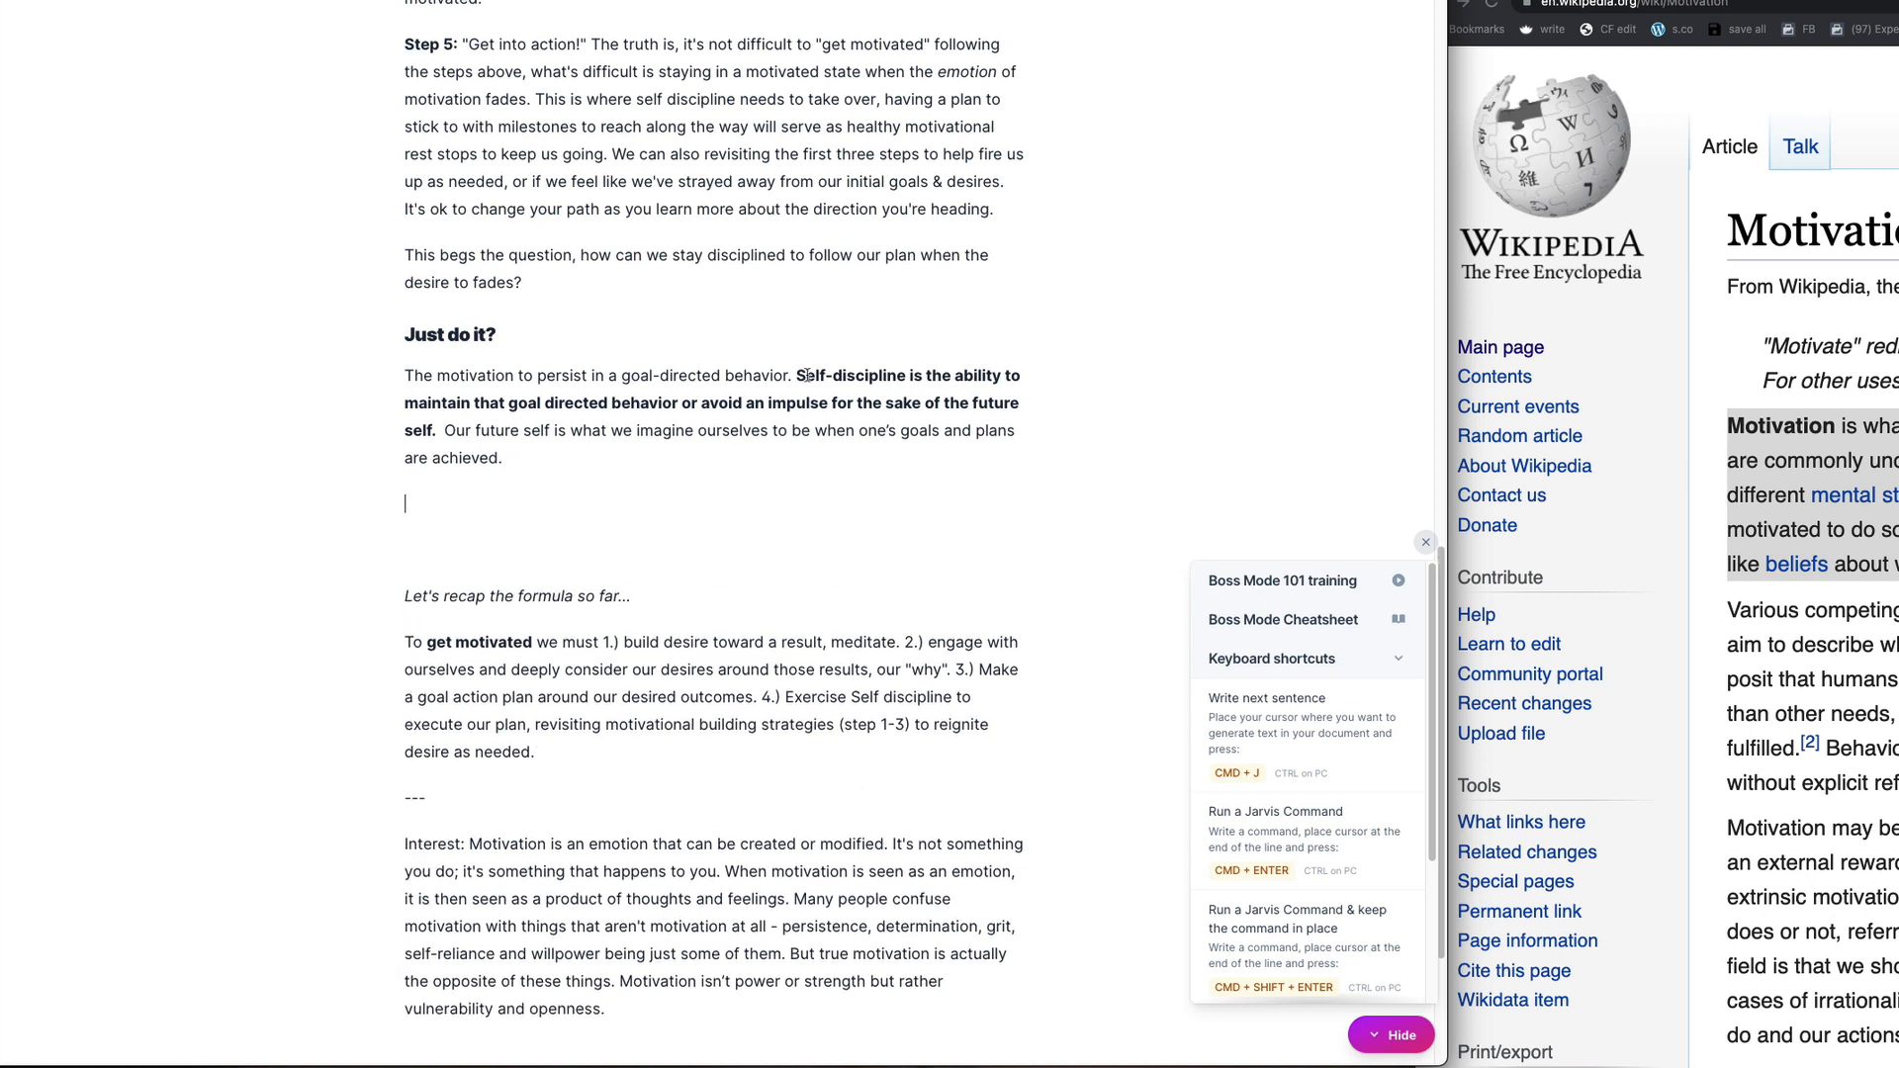
drag(804, 376, 908, 377)
click(891, 467)
text(Write a famous quote)
double_click(432, 508)
text(Reference a famous quote about self discipline.)
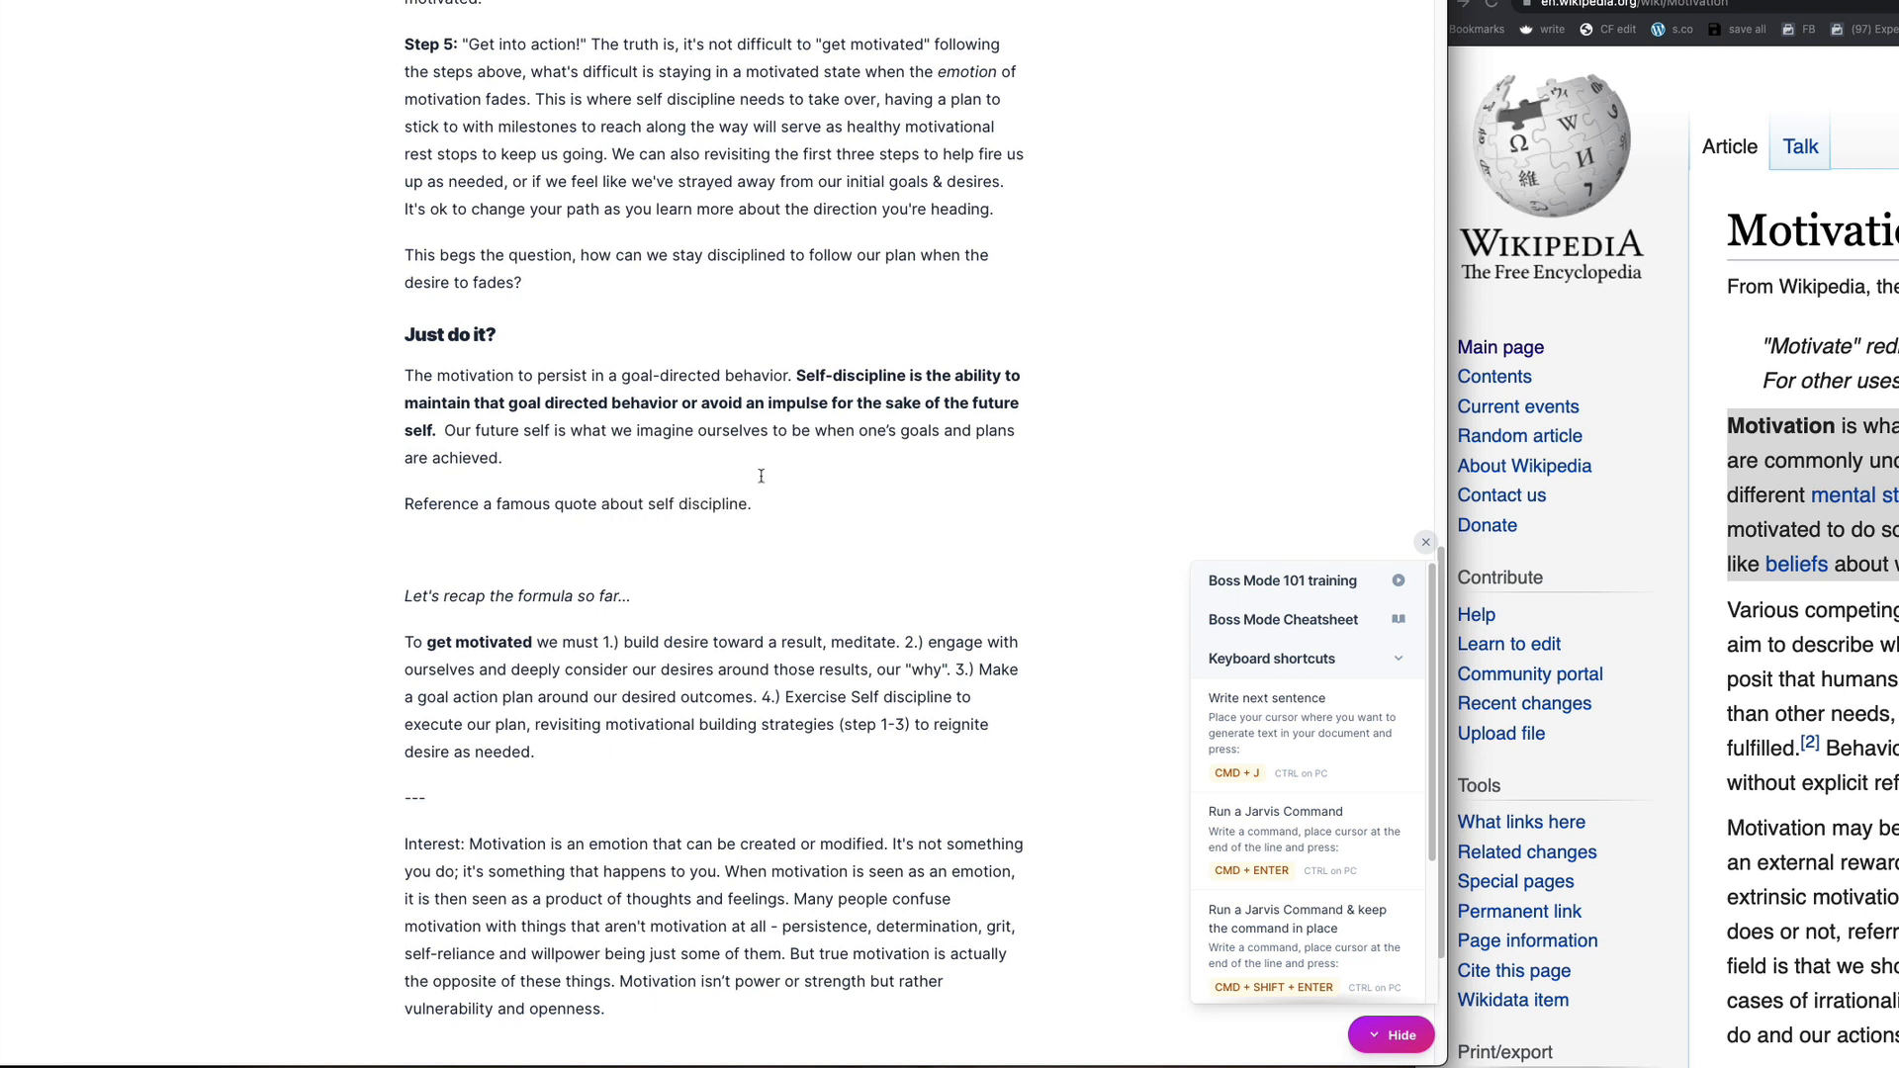
Step: Try running the famous quote instruction as a Jarvis command, and undo the generated text
drag(758, 501, 386, 494)
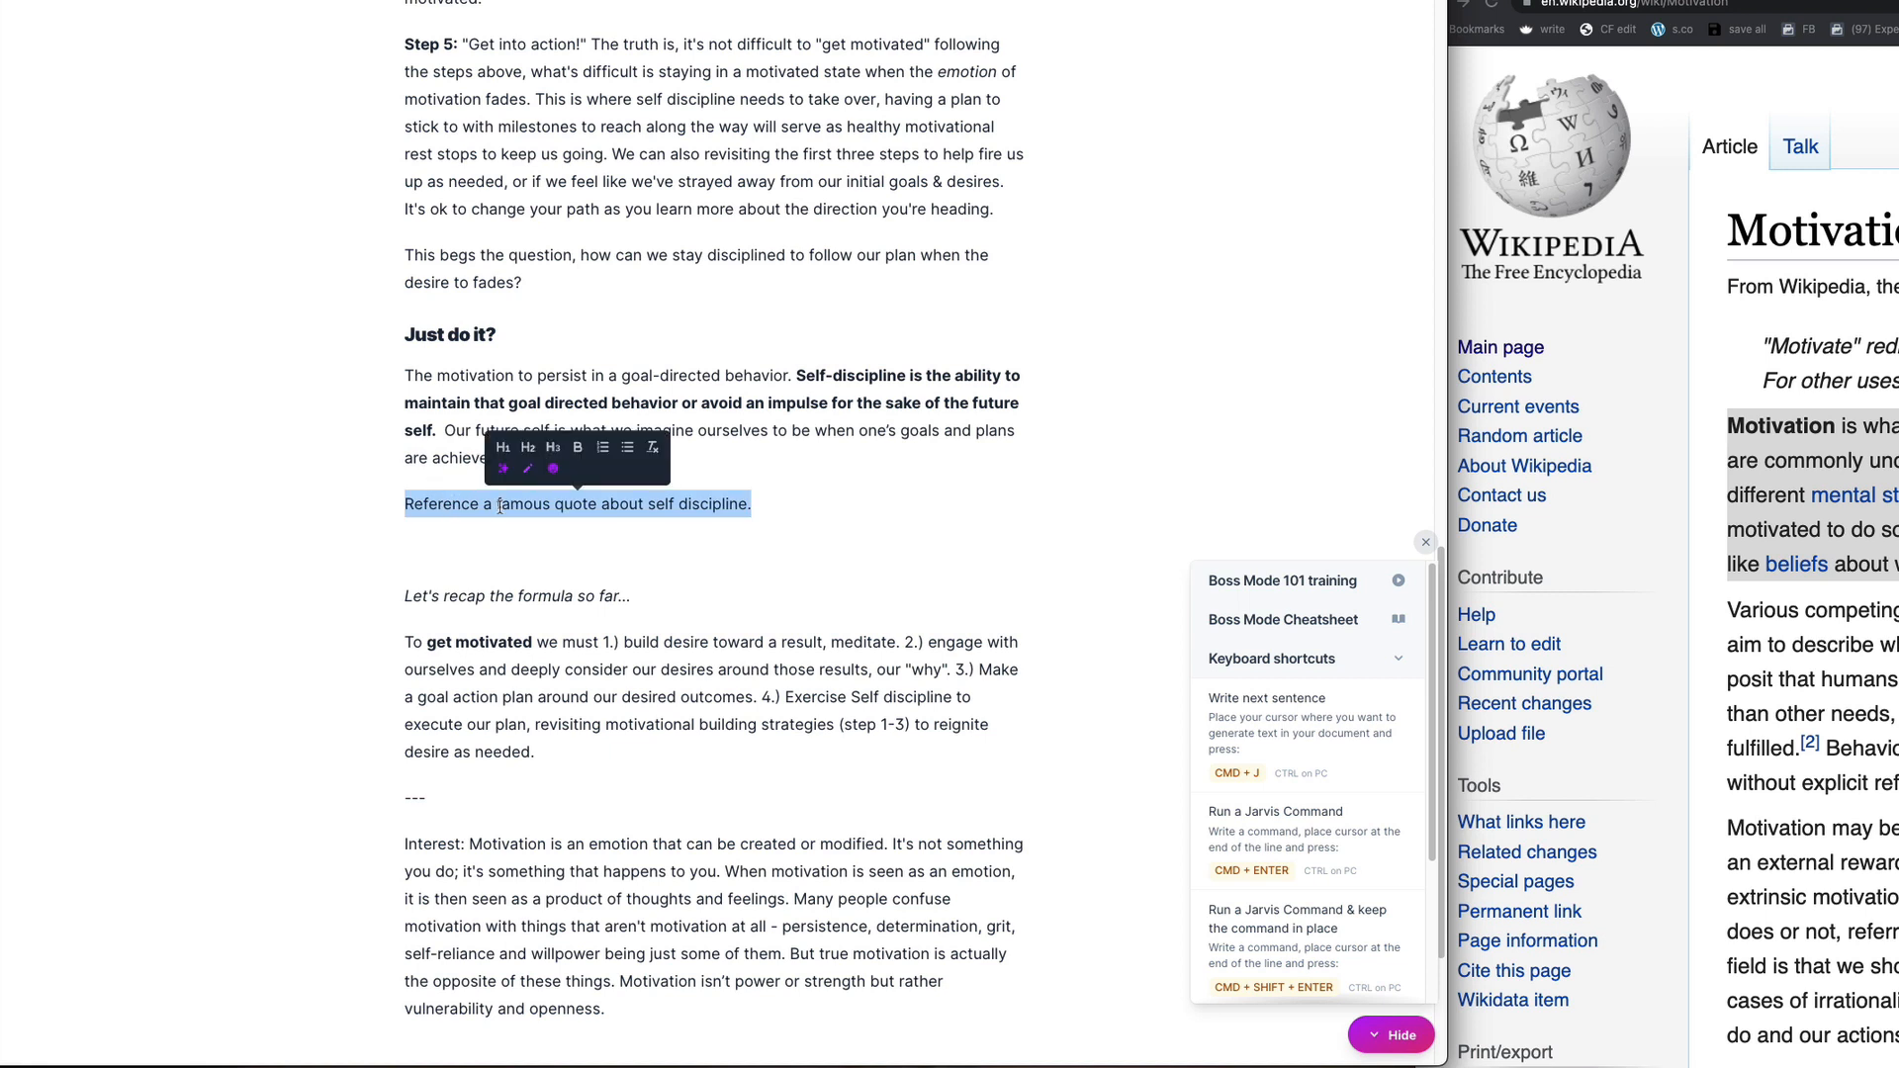
key(super+Return)
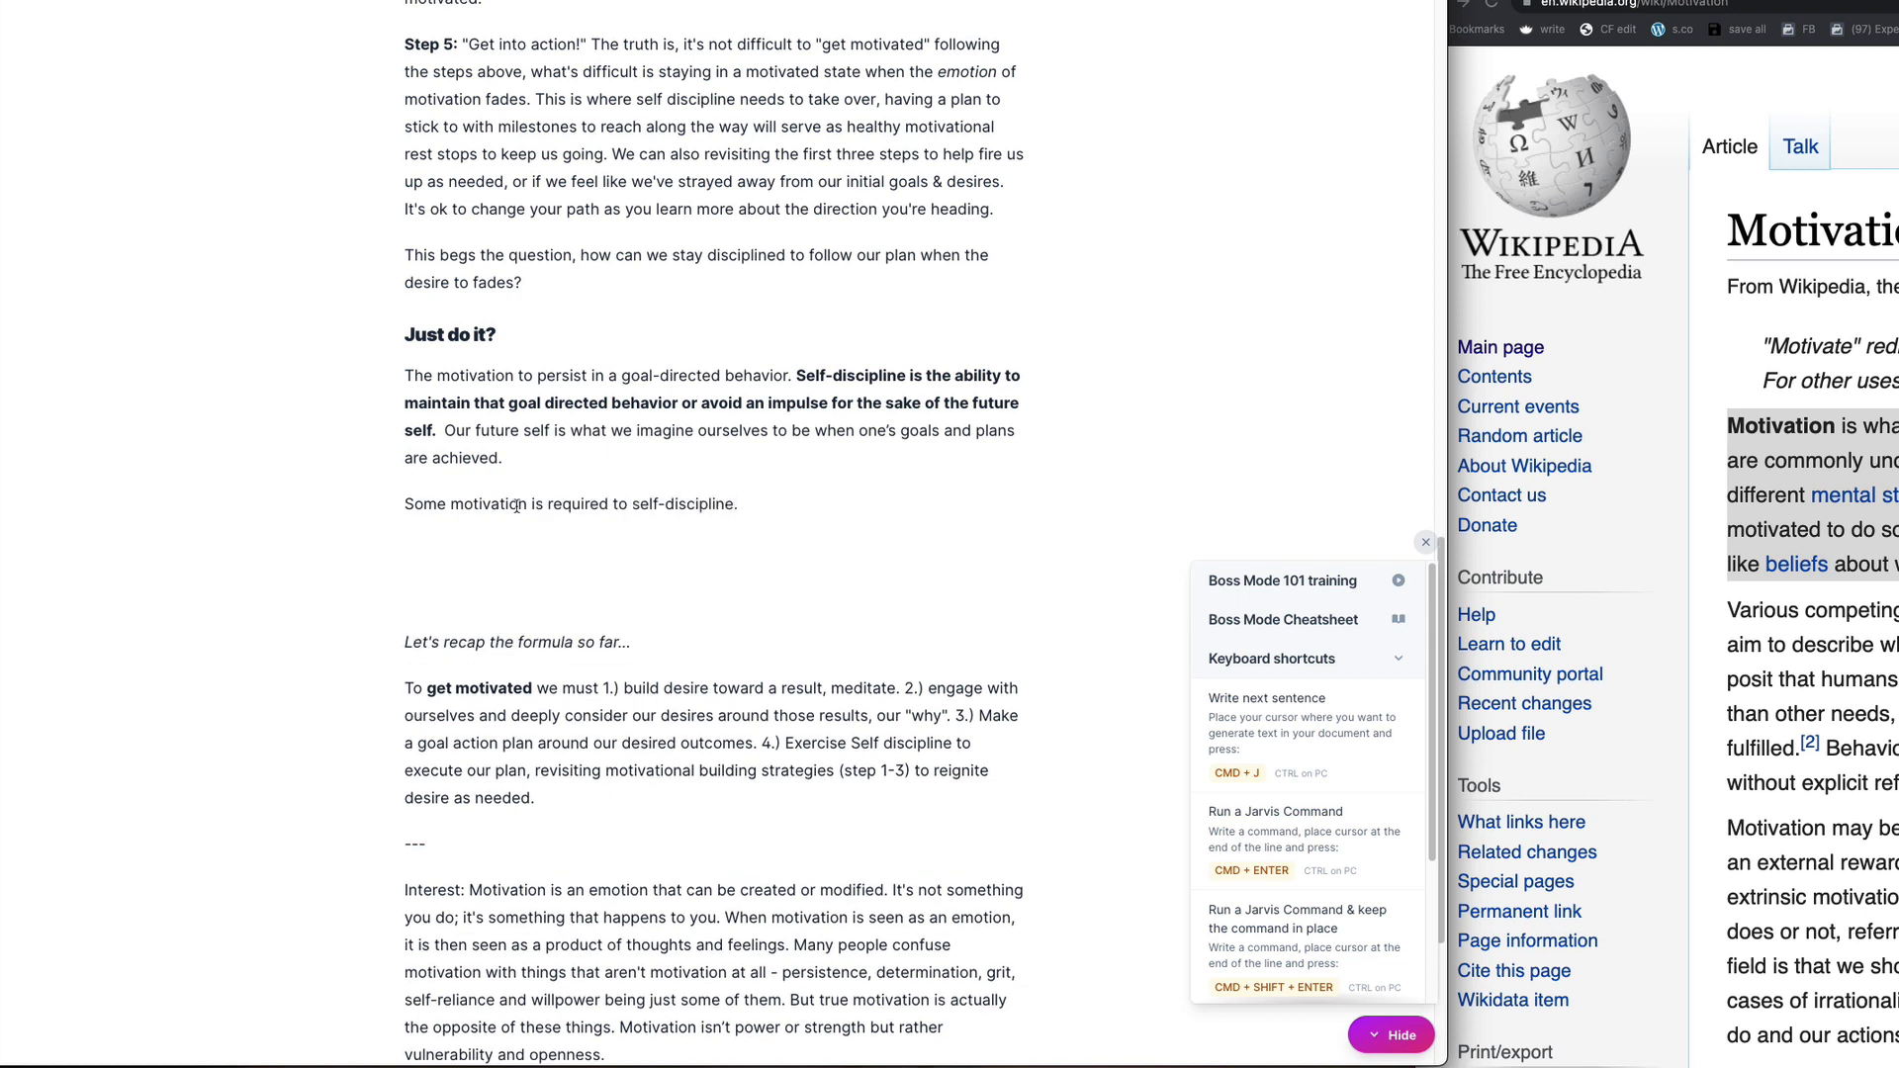
key(super+z)
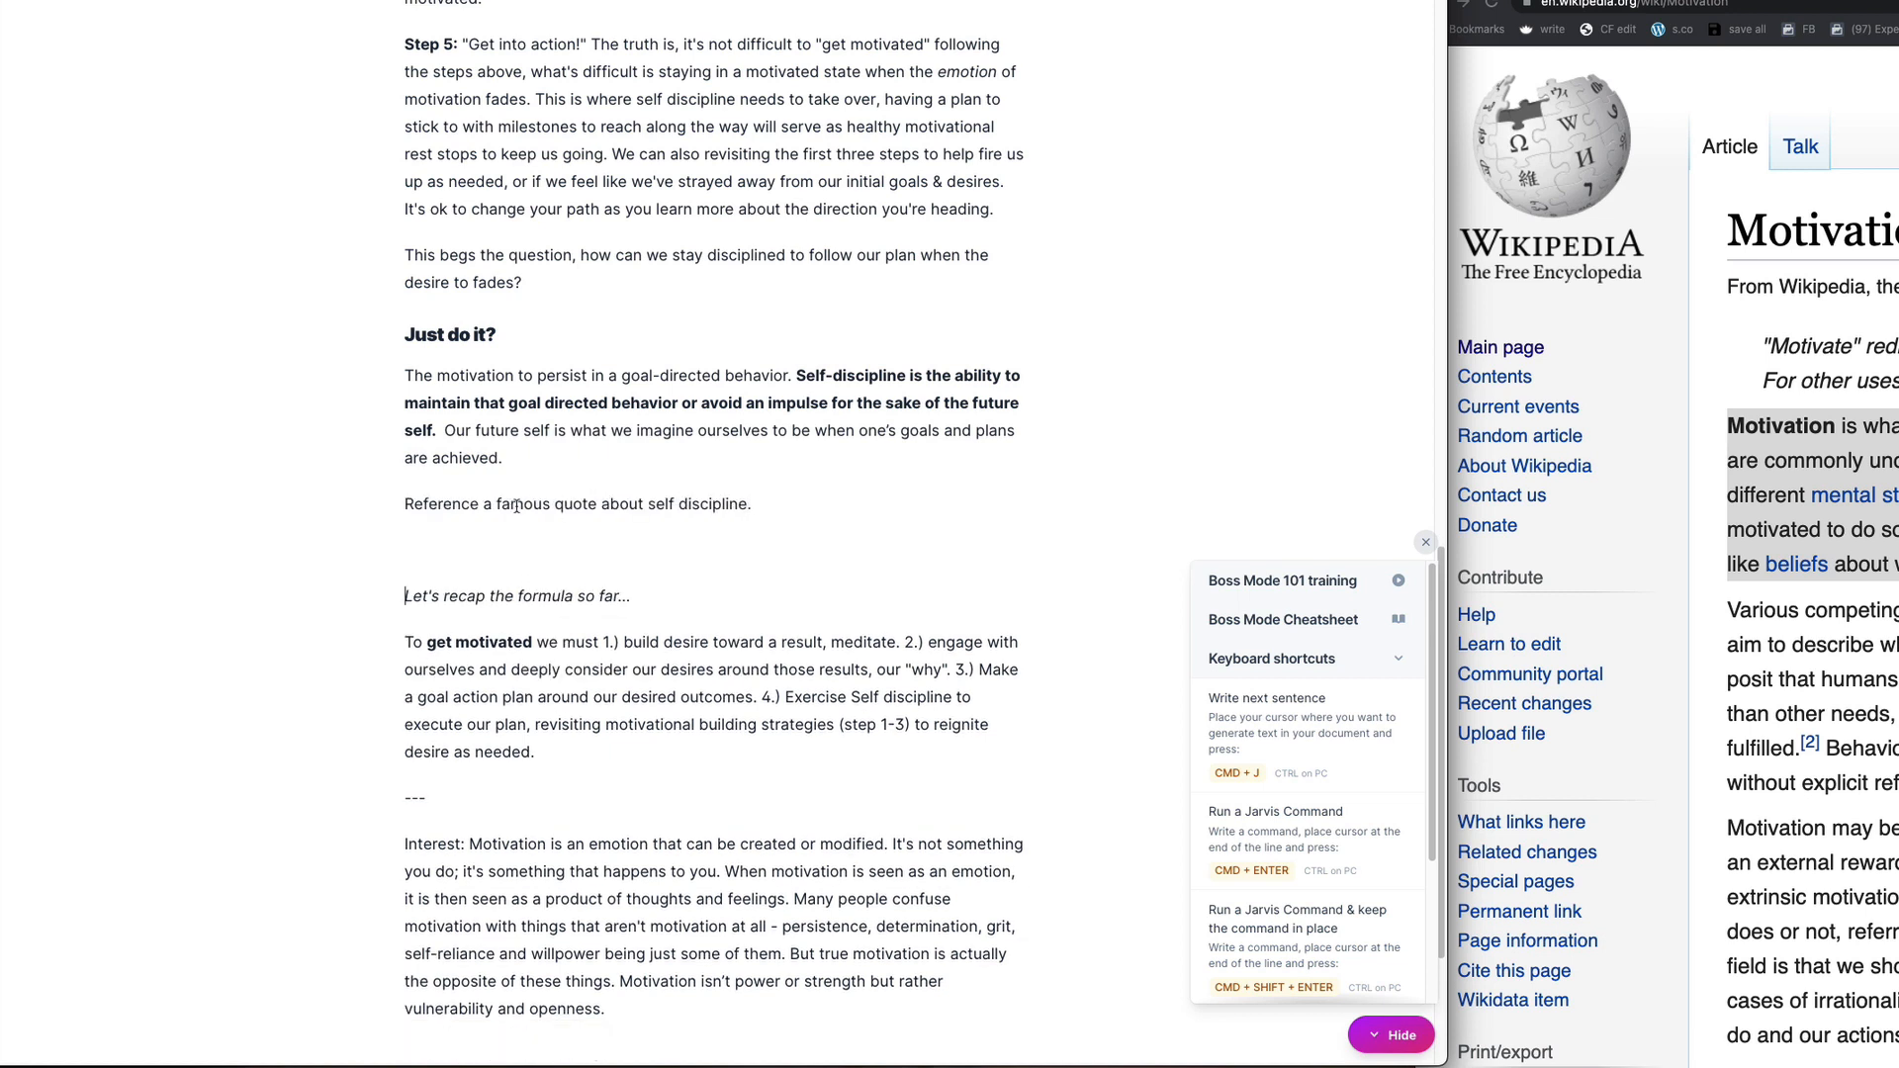
Step: Search the web for "goodread quotes self discipline" and open the Goodreads self-discipline quotes page
drag(648, 505, 748, 505)
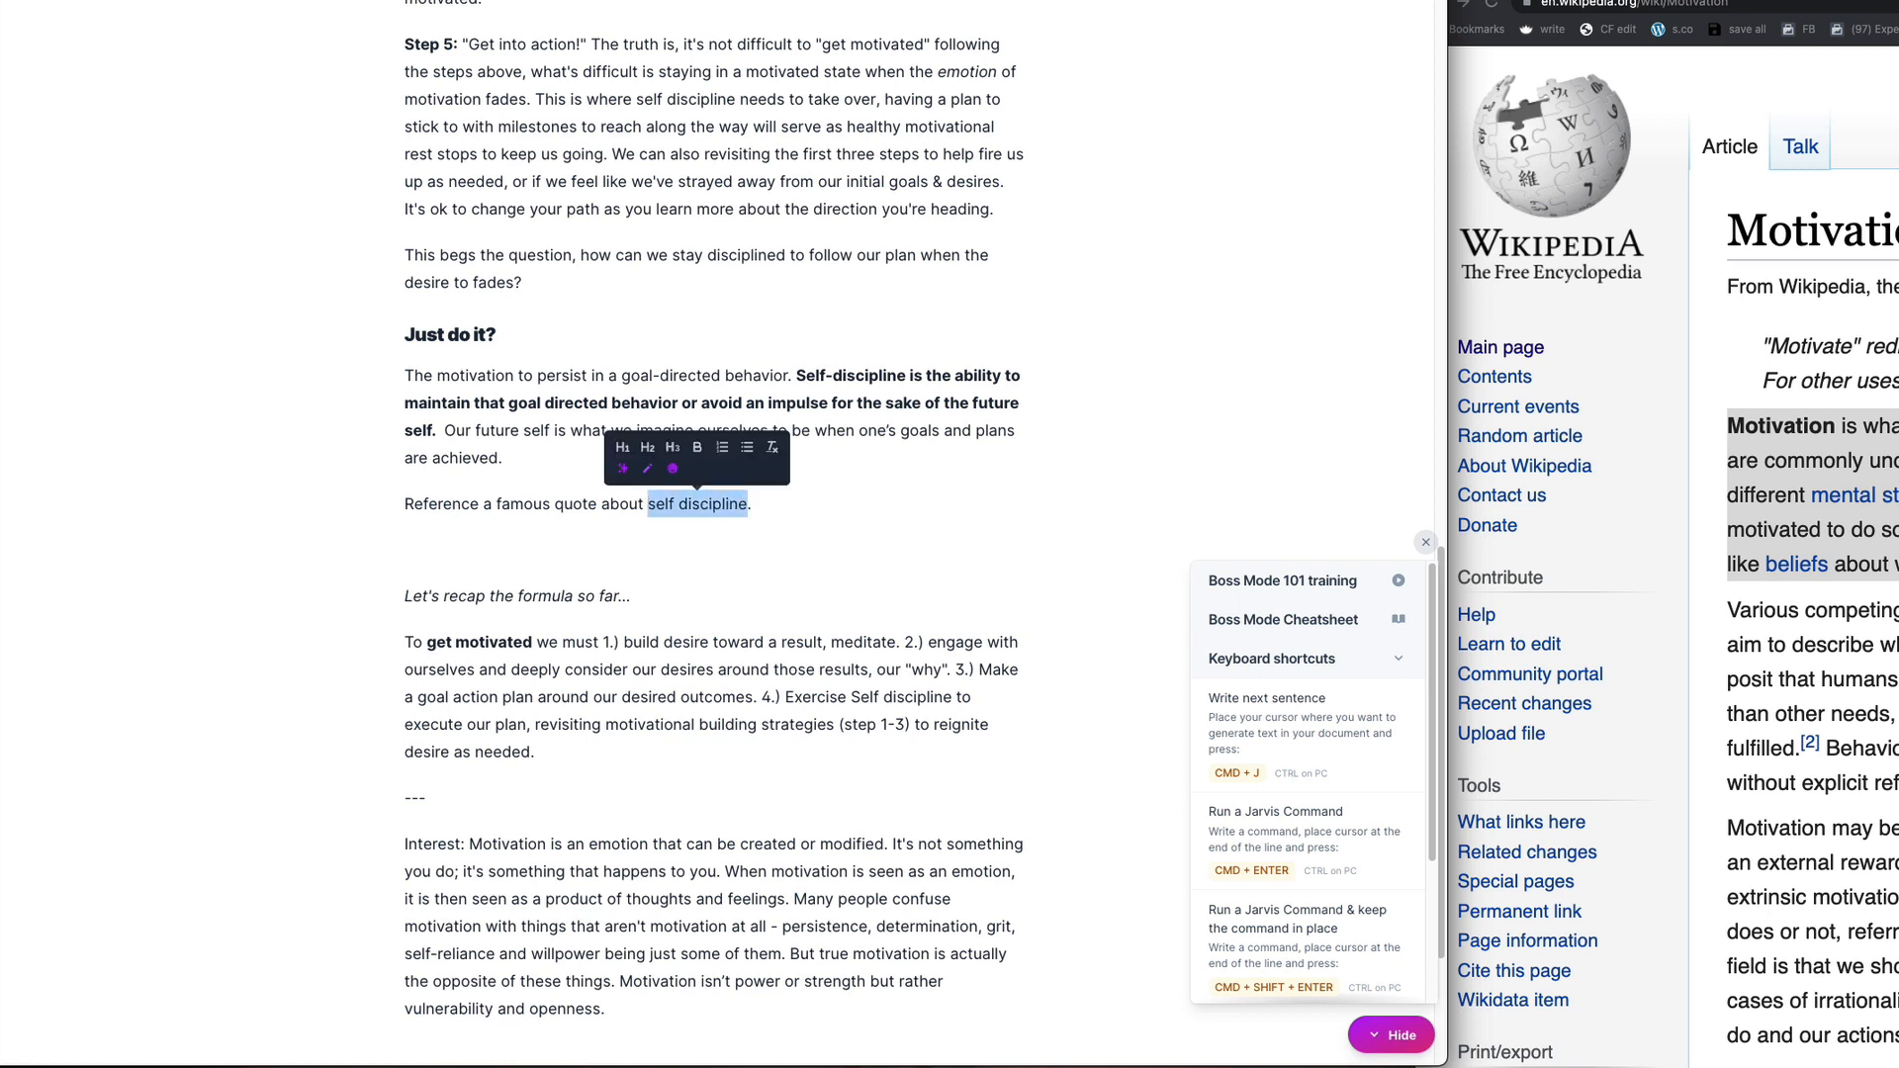
key(super+t)
text(goodreads quotes)
key(Return)
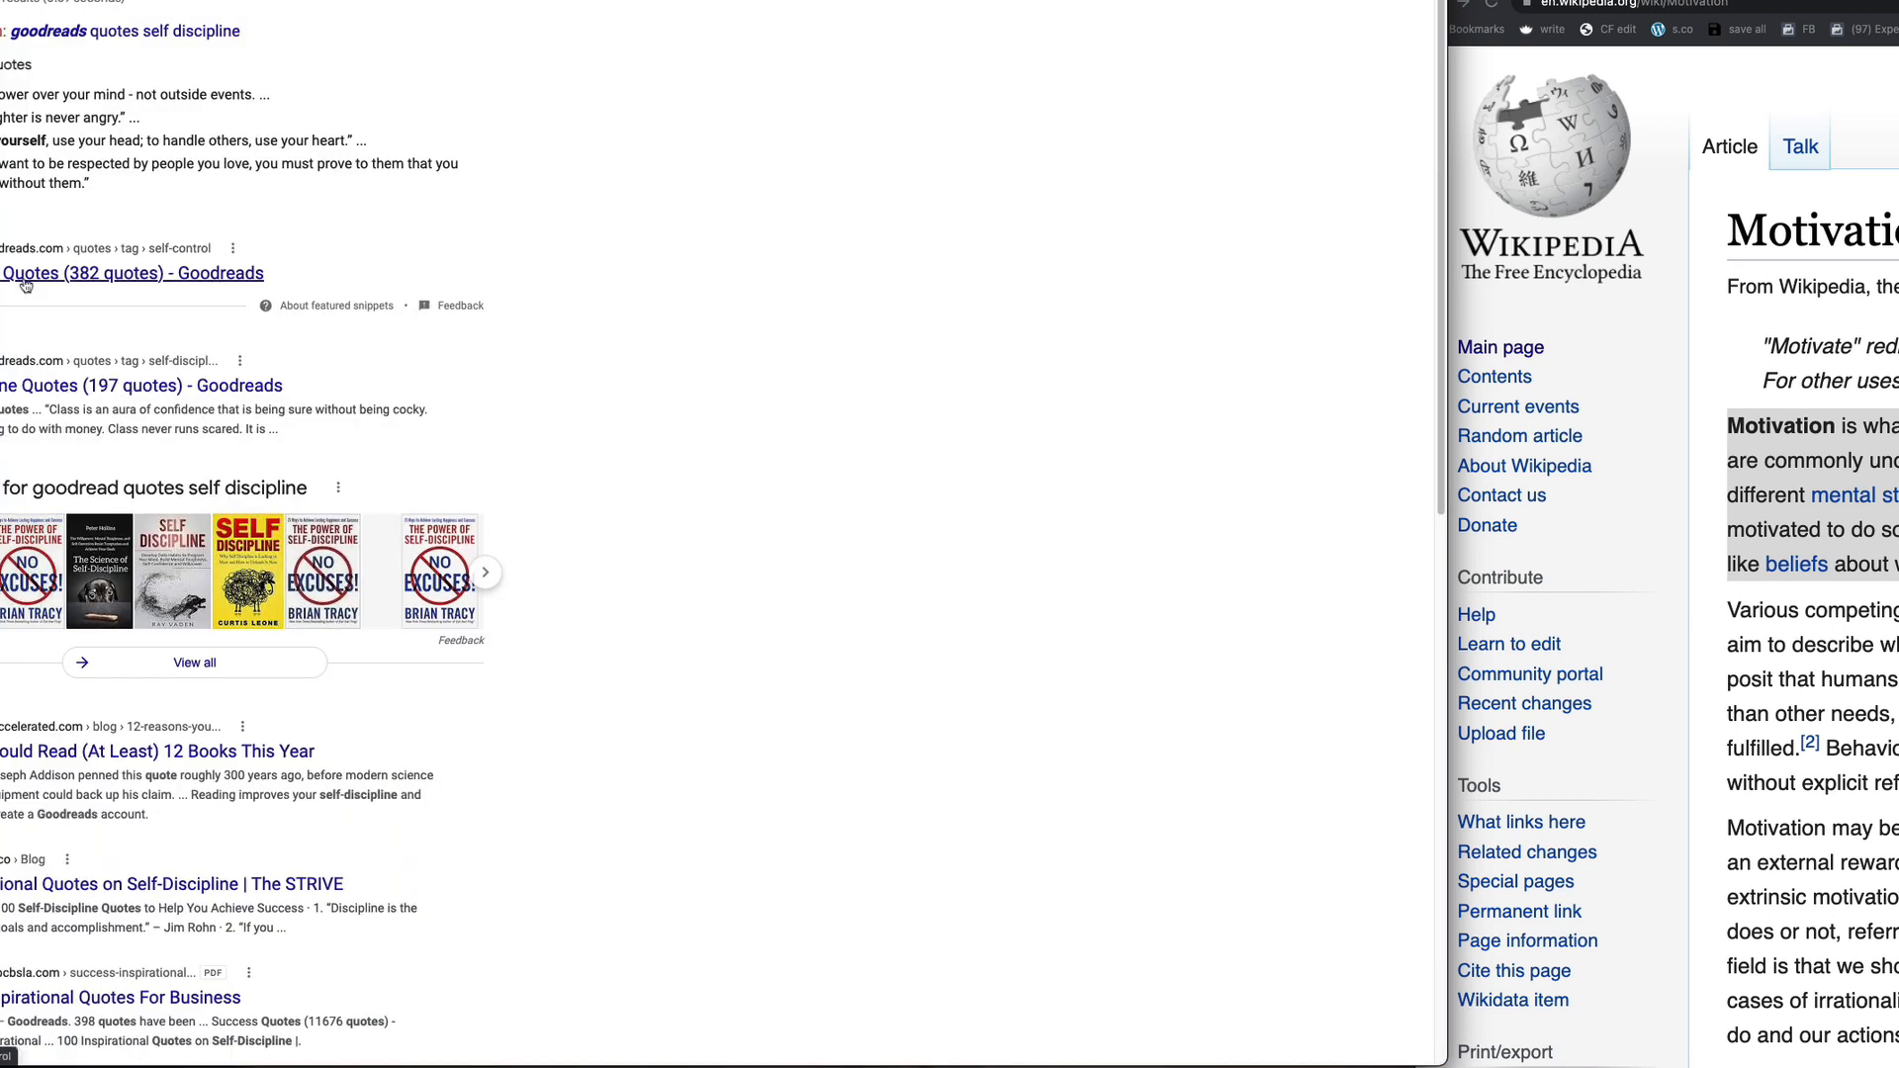
click(193, 386)
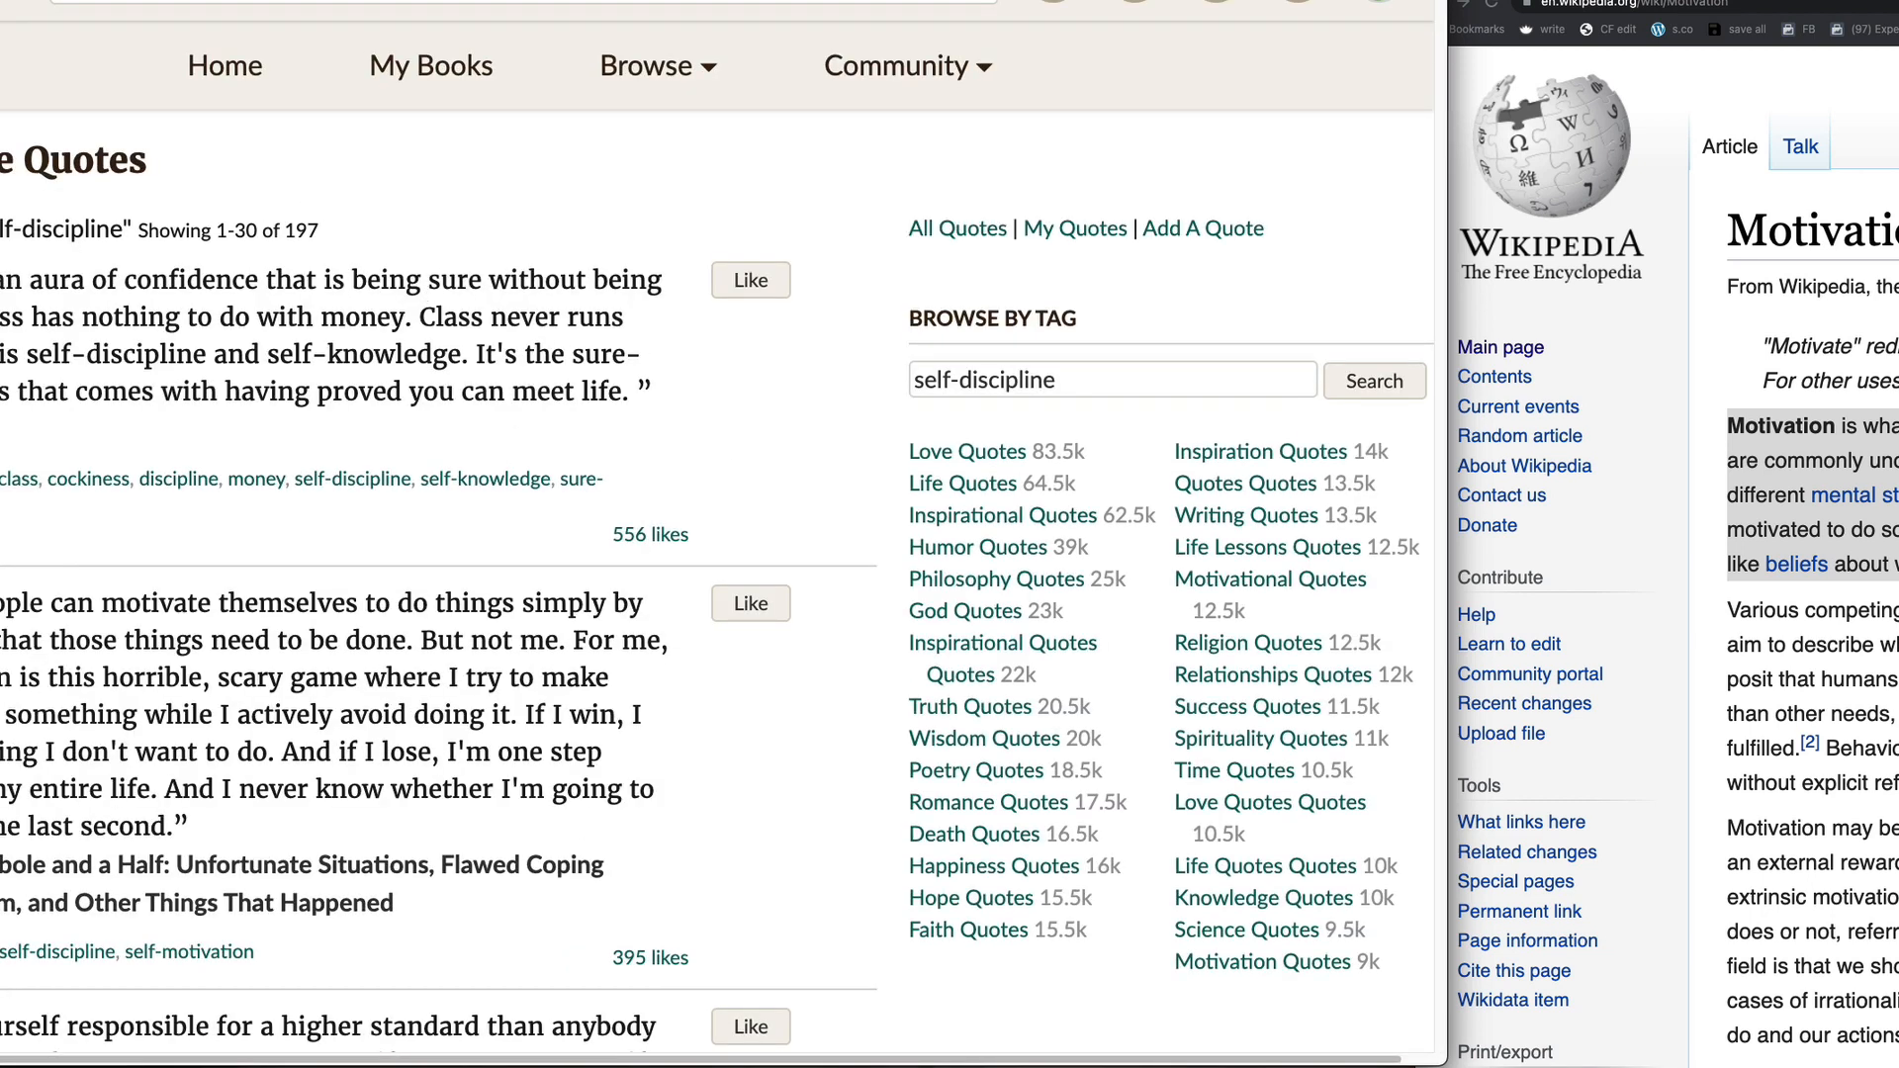
Step: Read through the self-discipline quotes on Goodreads to look for one that suits the article
drag(131, 528, 255, 593)
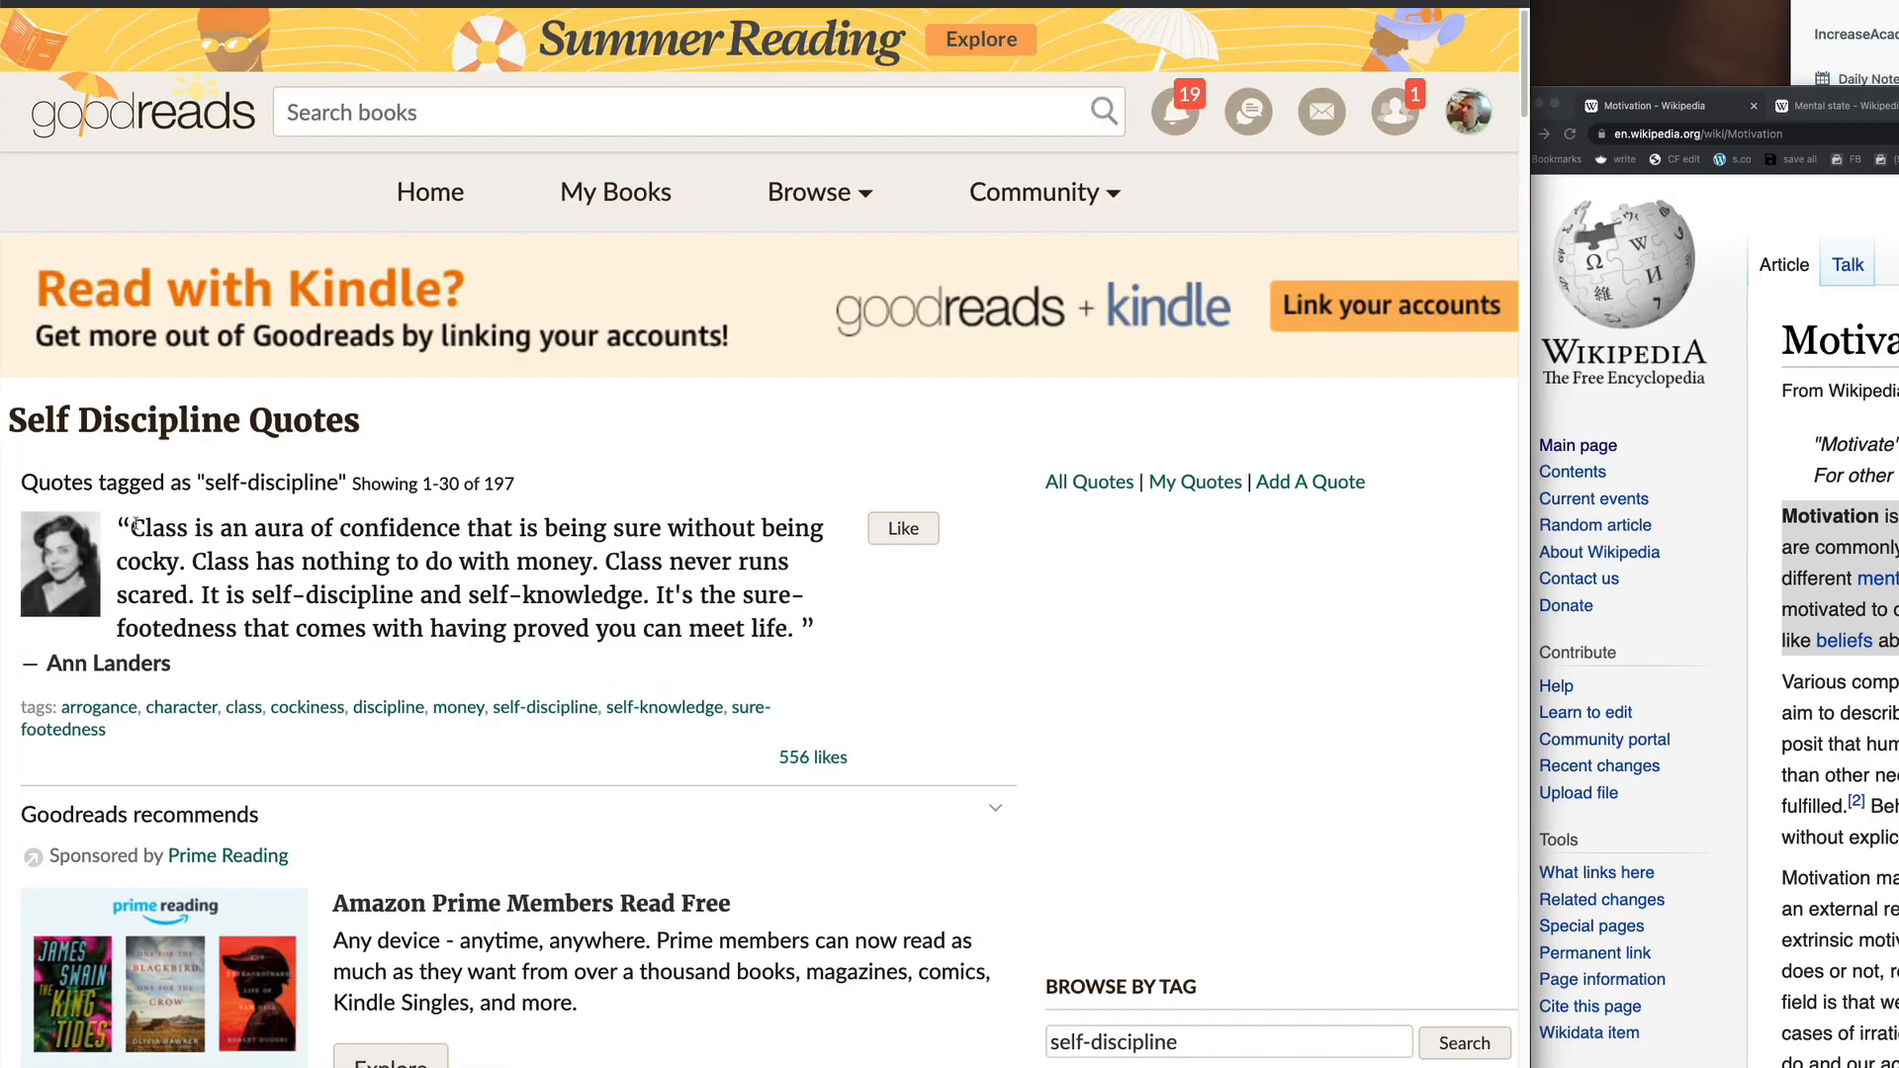
scroll(255, 593, down, 6)
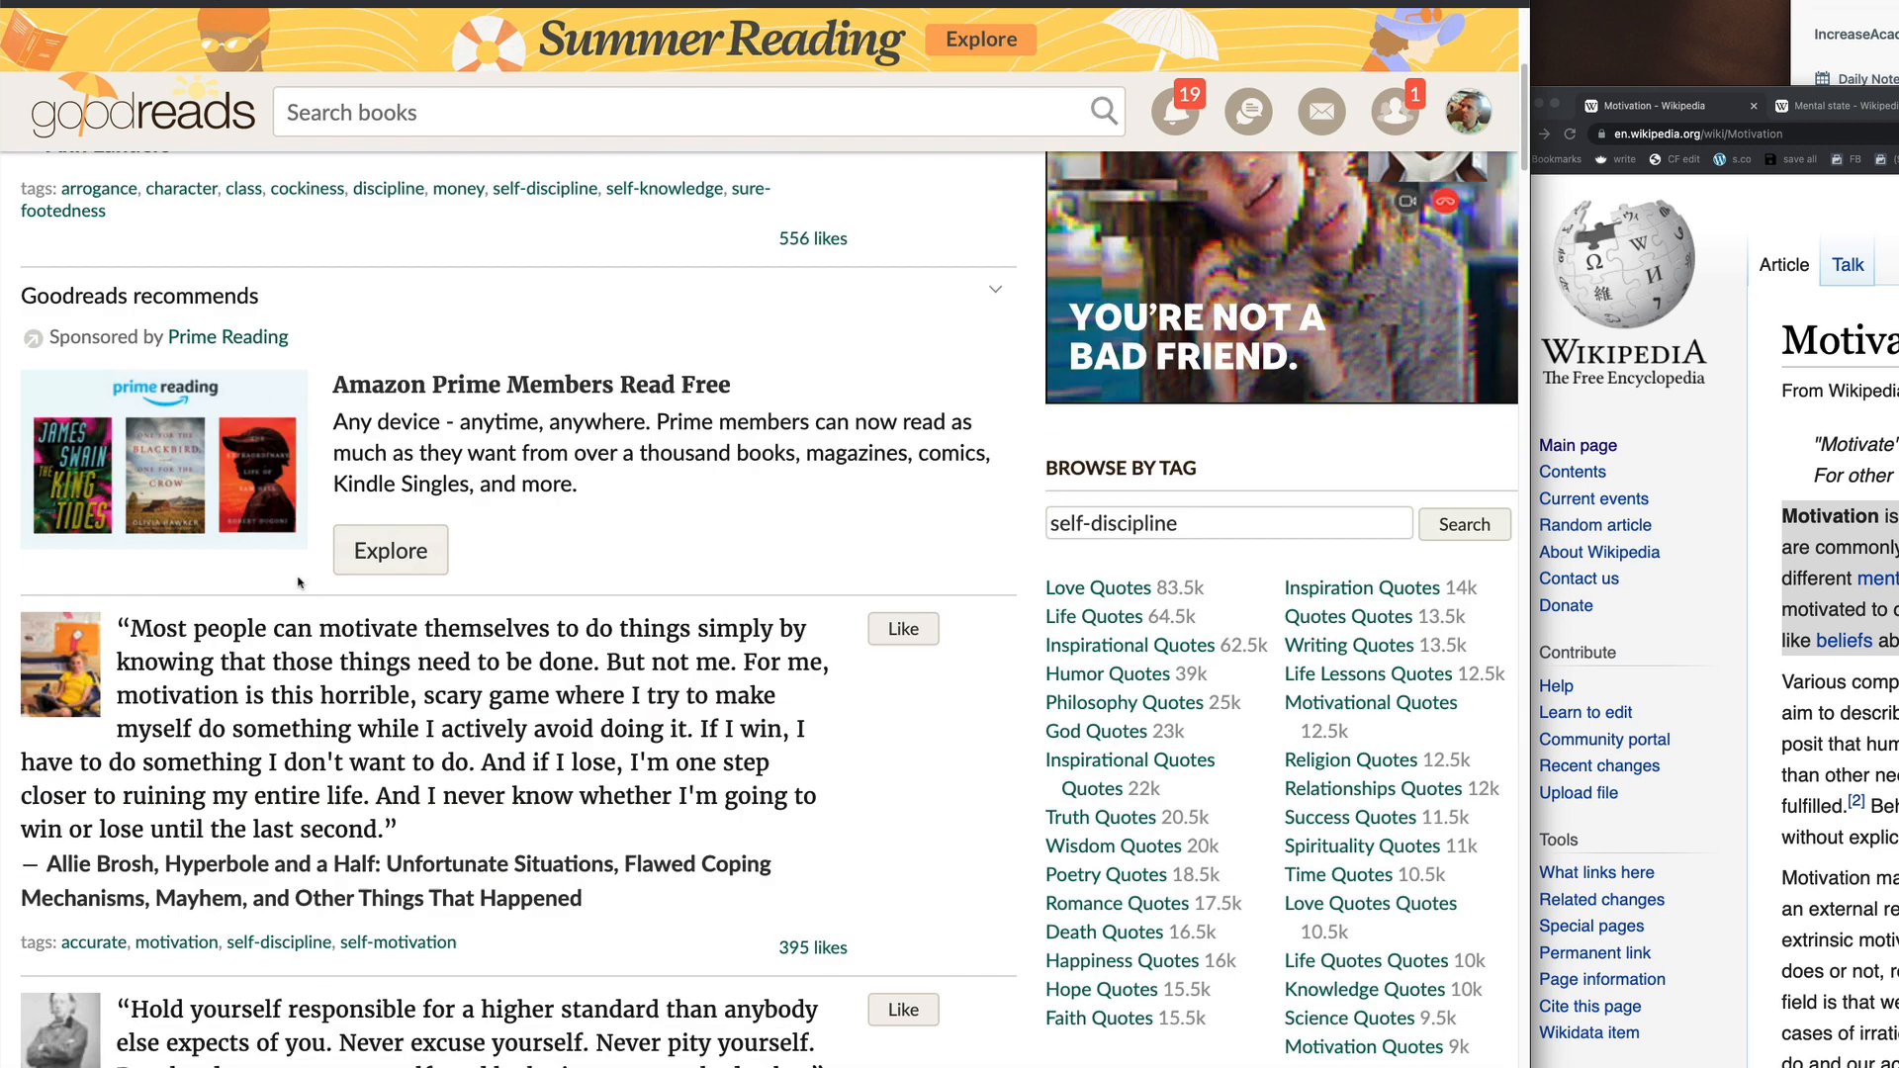
scroll(248, 603, up, 6)
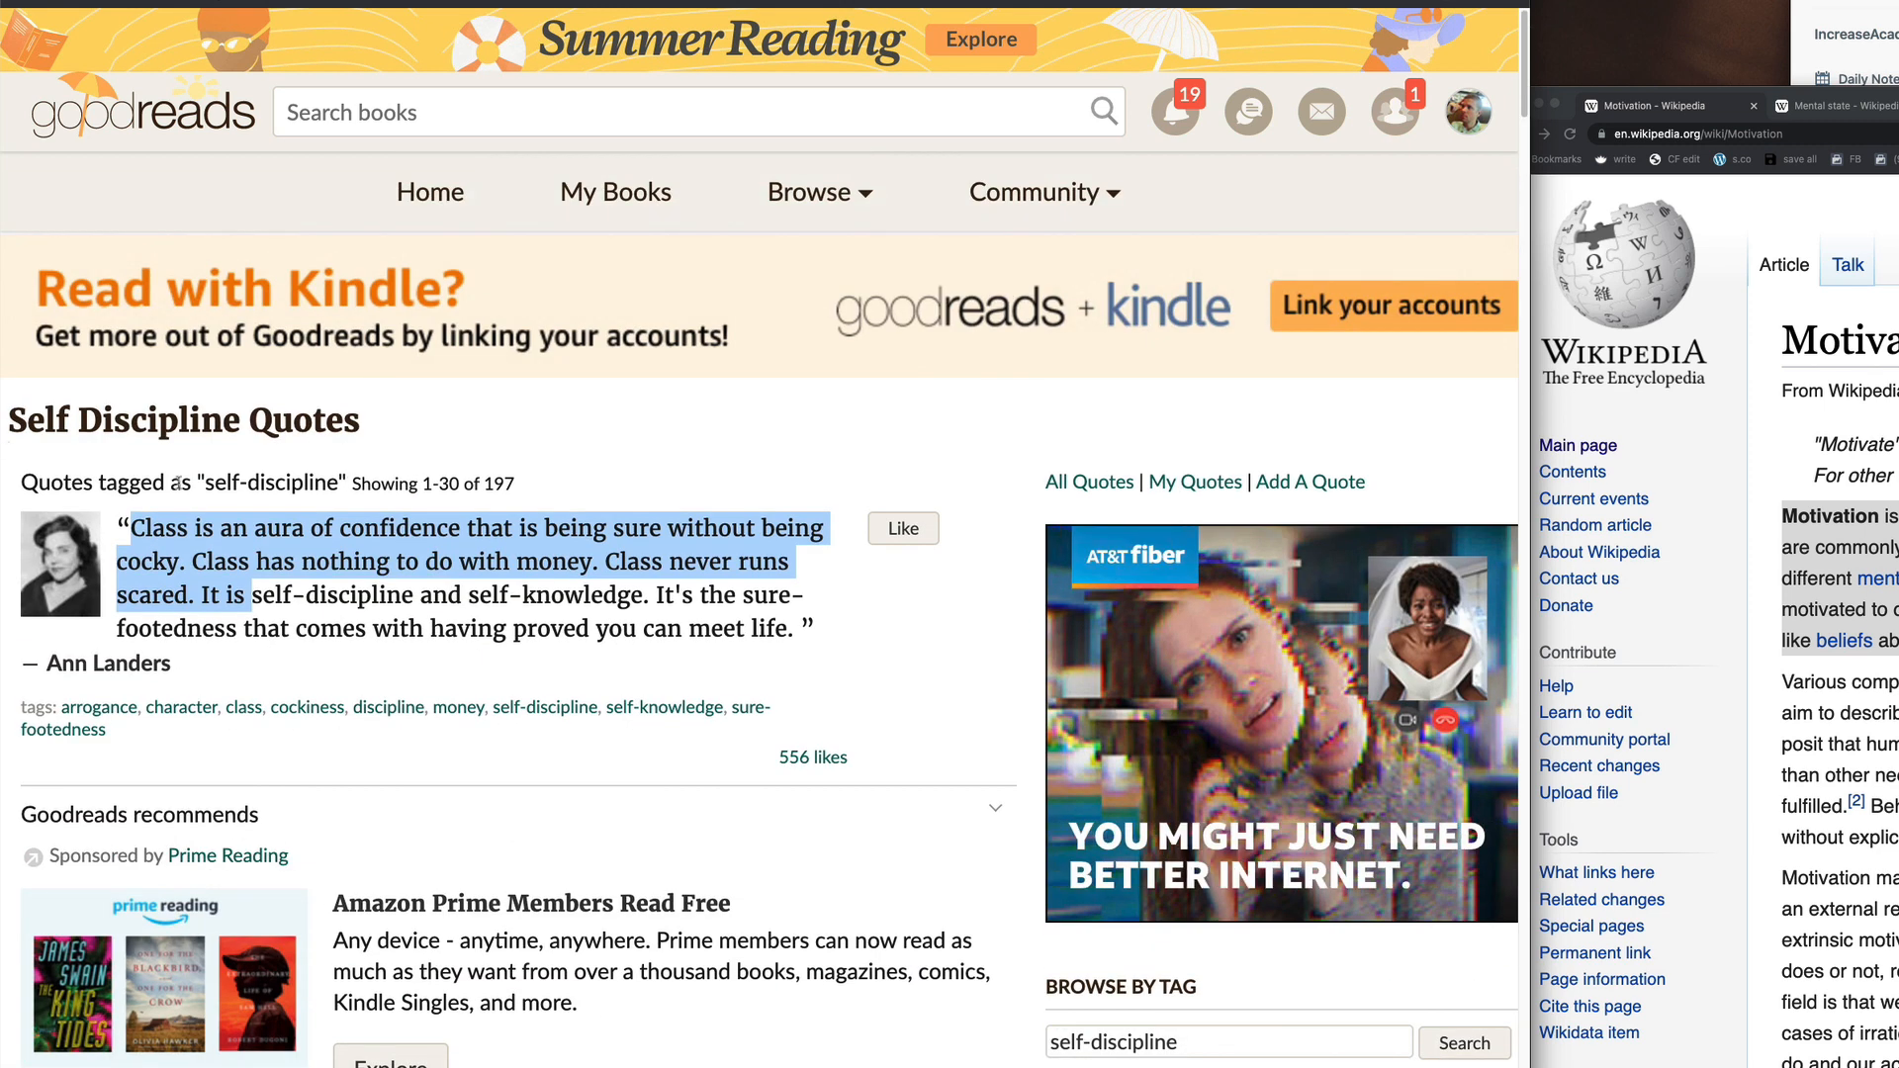
click(257, 584)
scroll(383, 656, down, 3)
scroll(522, 458, down, 4)
scroll(227, 501, down, 1)
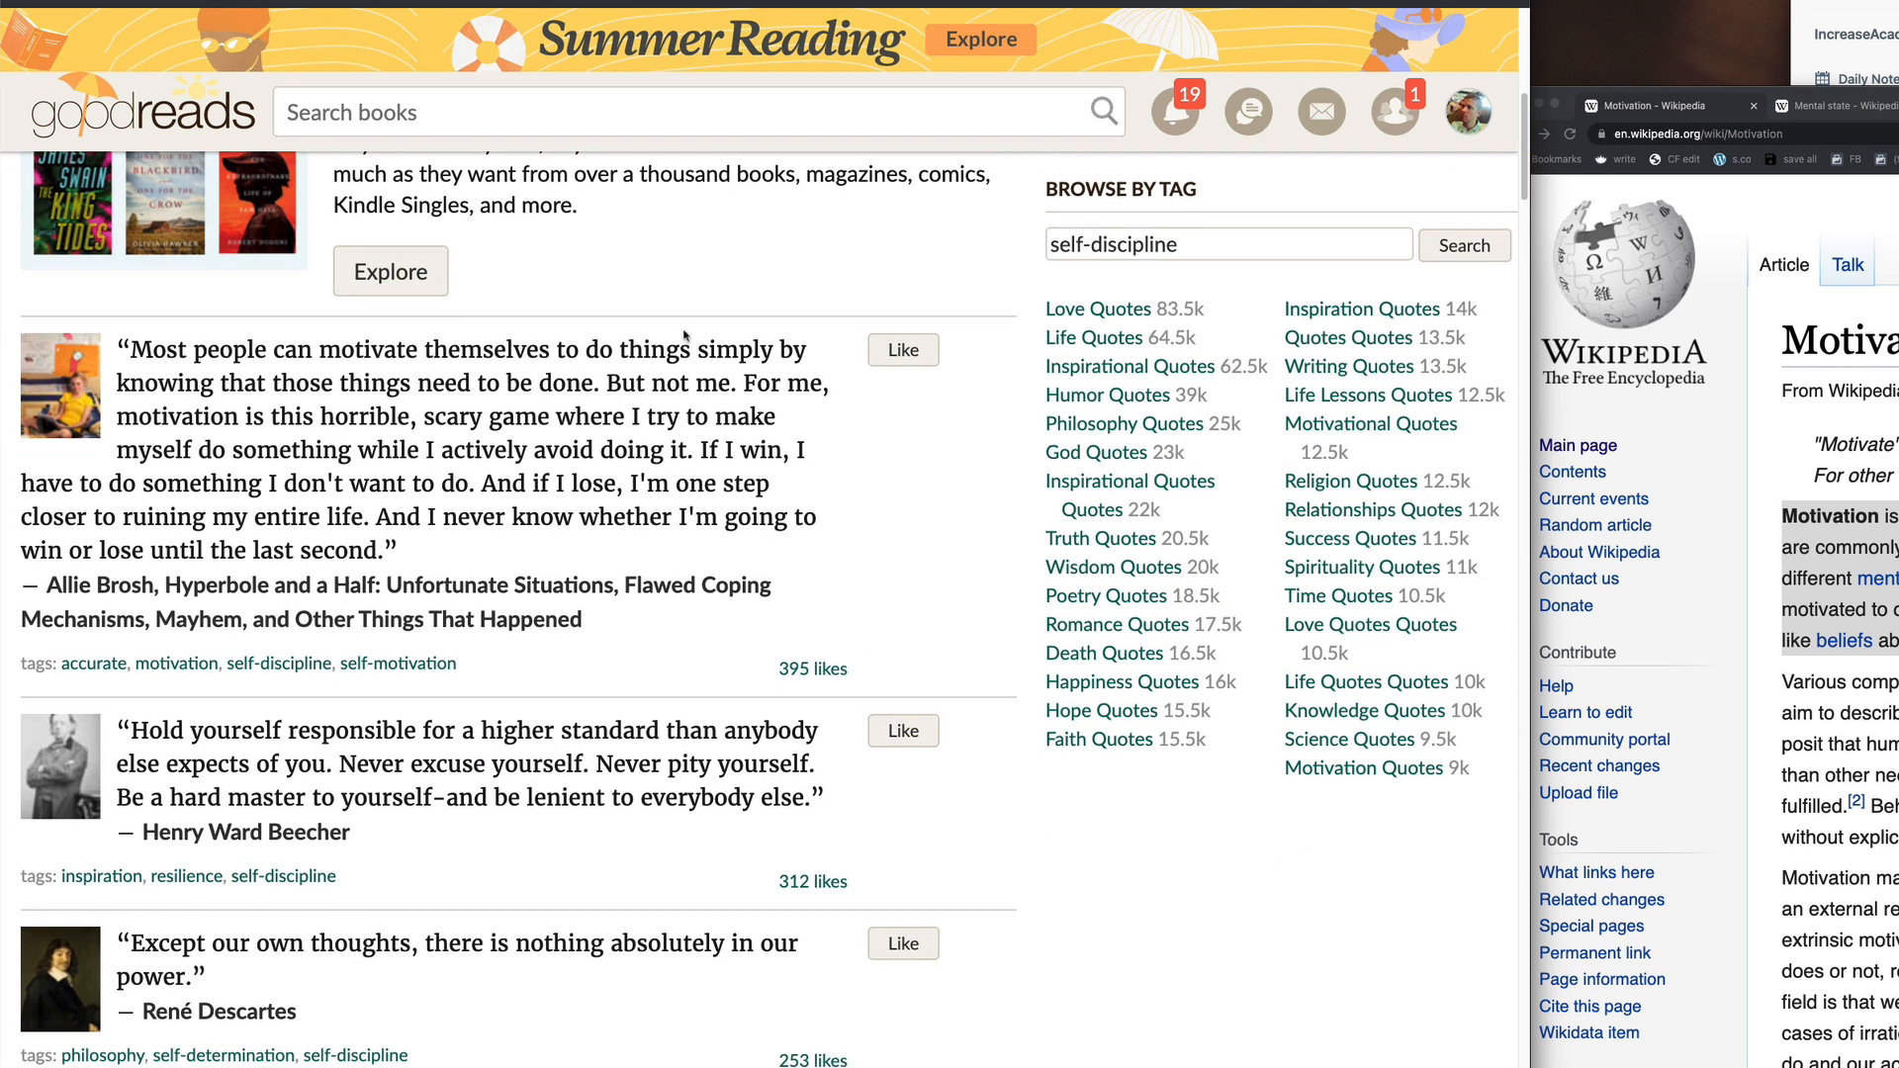
drag(132, 352, 420, 406)
scroll(455, 480, down, 3)
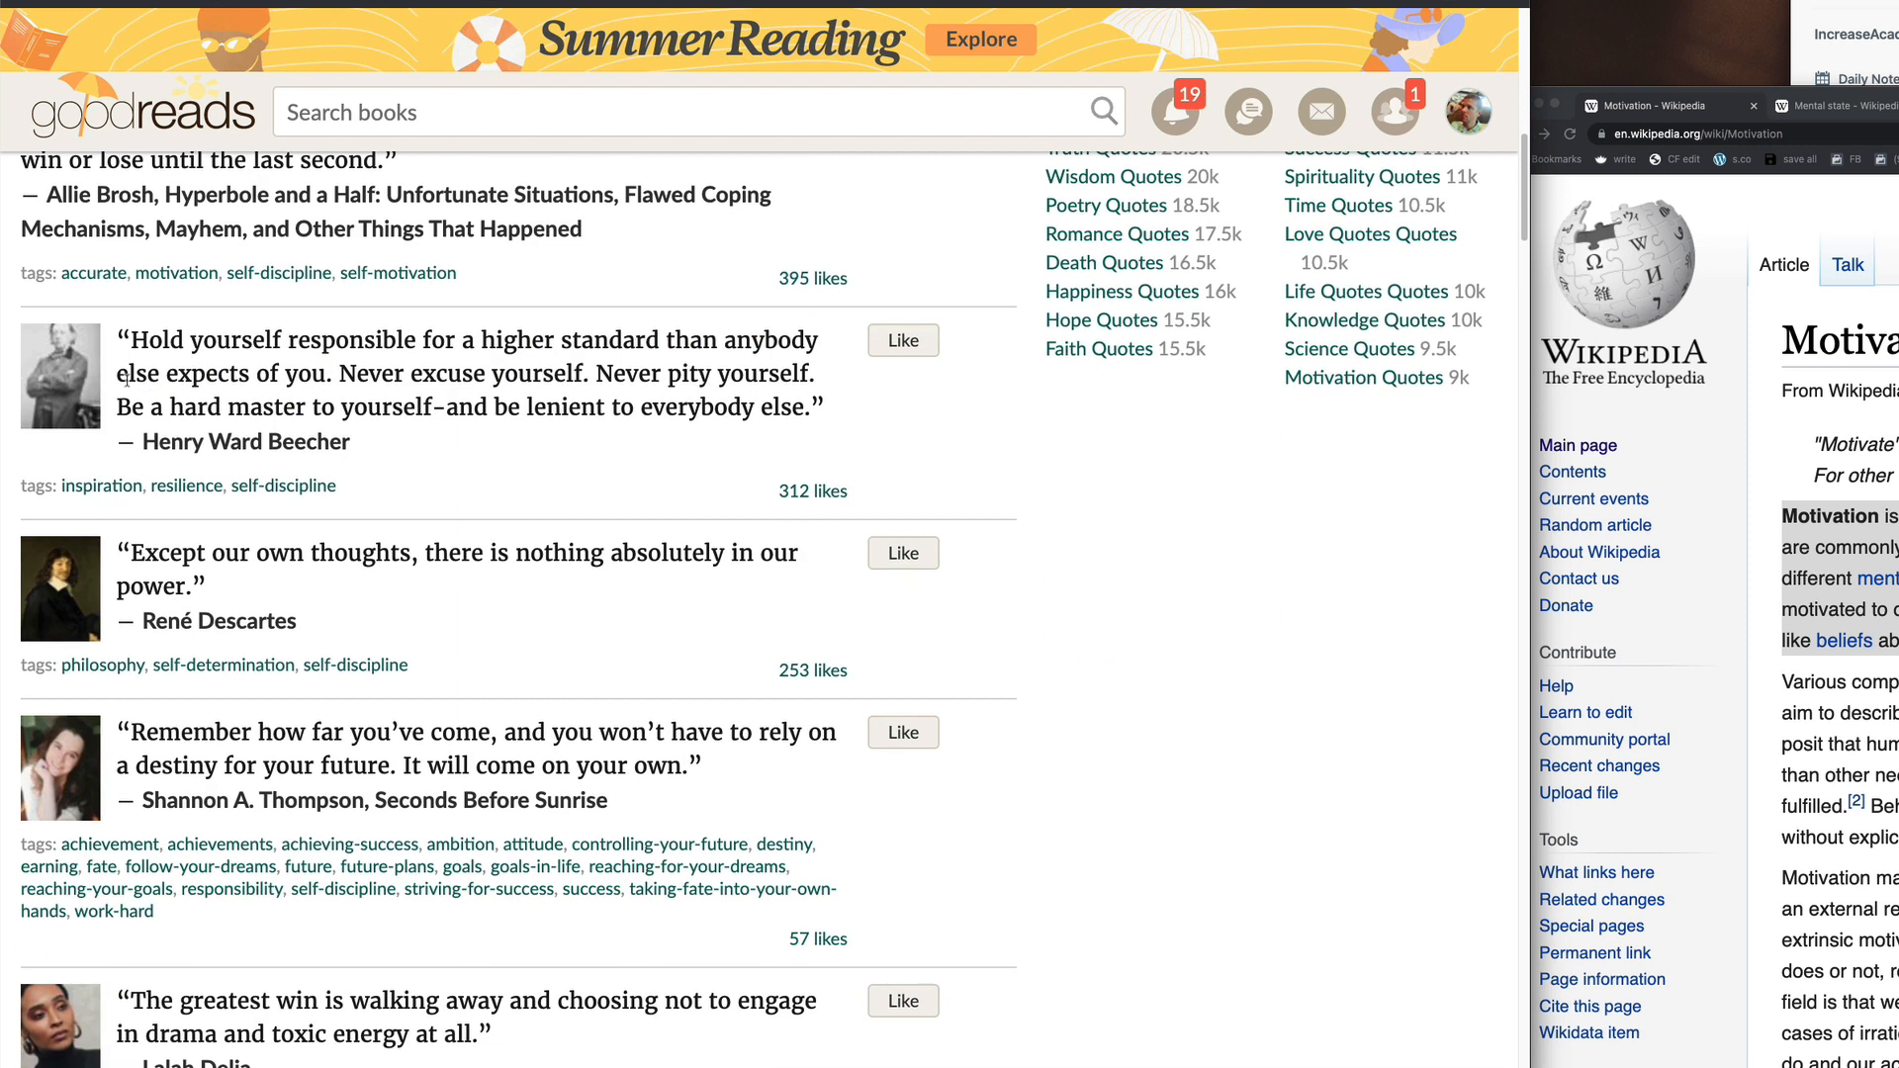
drag(121, 339, 650, 404)
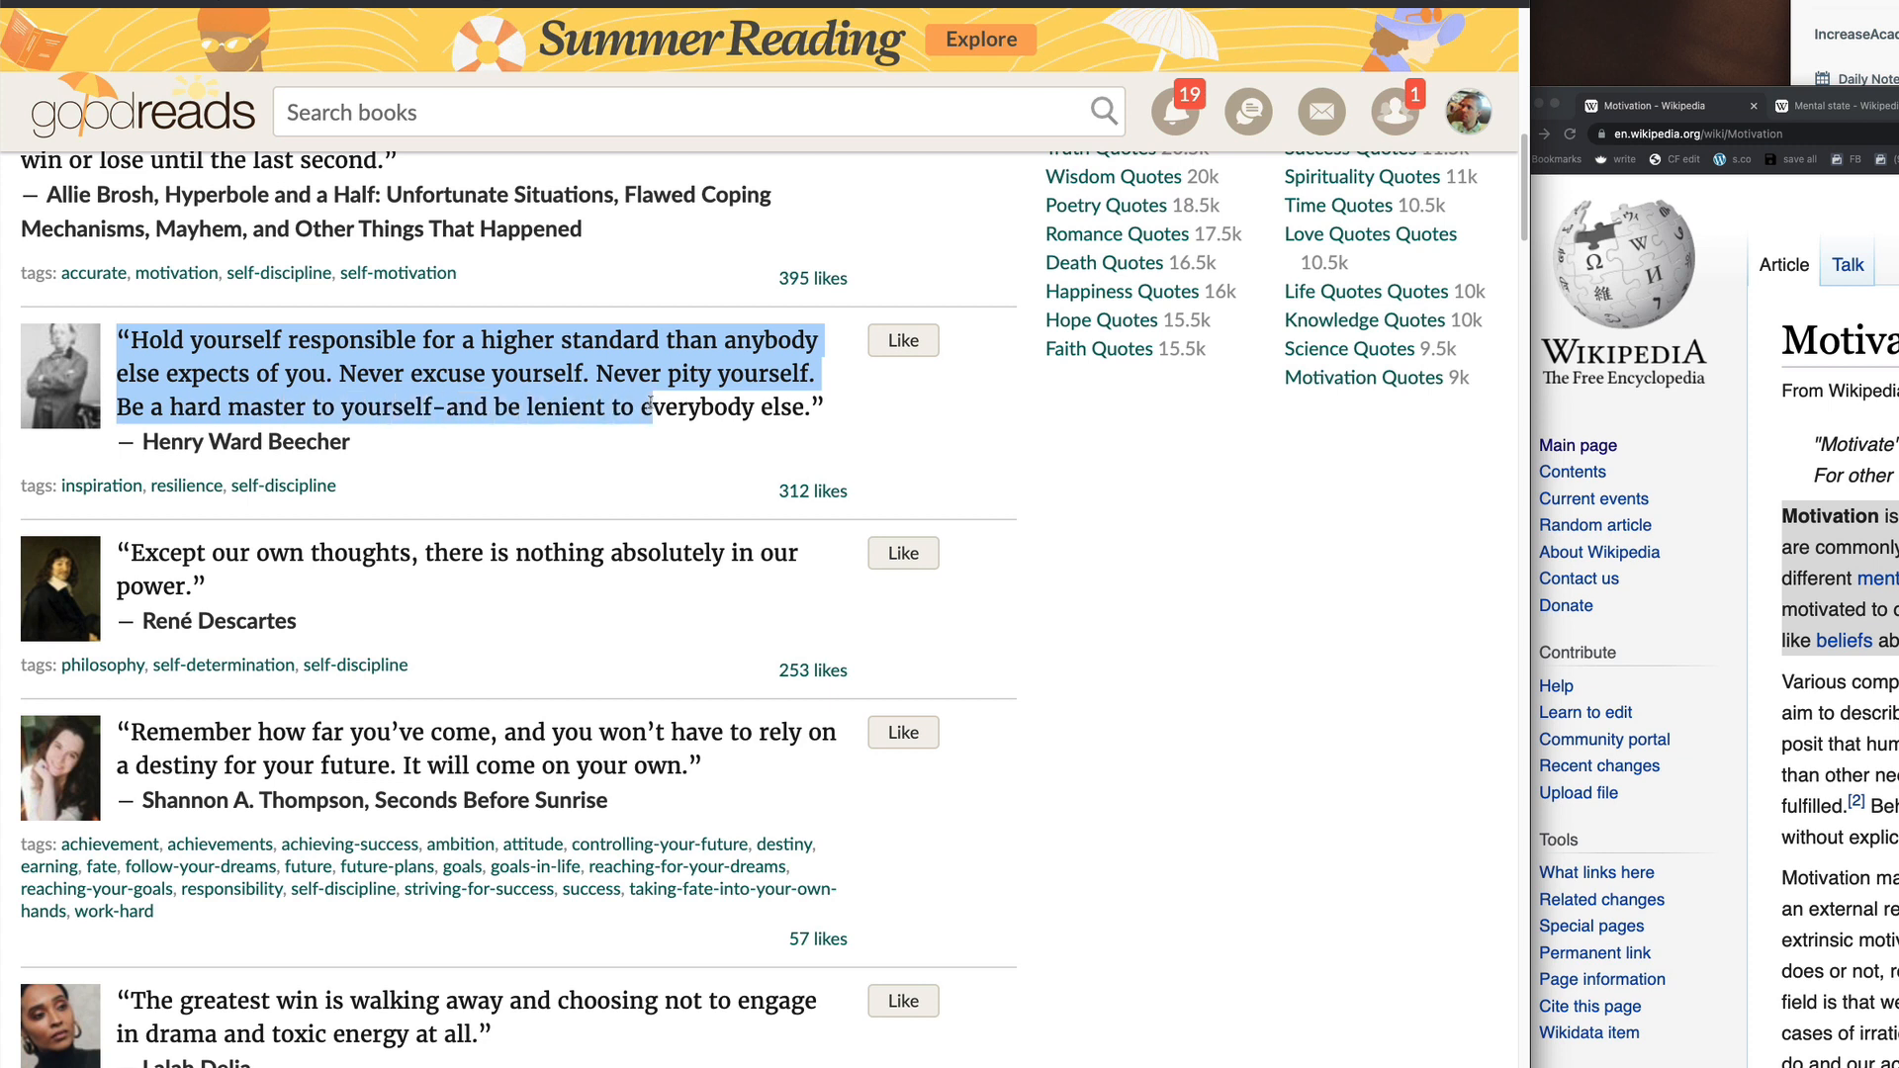
scroll(144, 495, down, 3)
drag(120, 453, 701, 480)
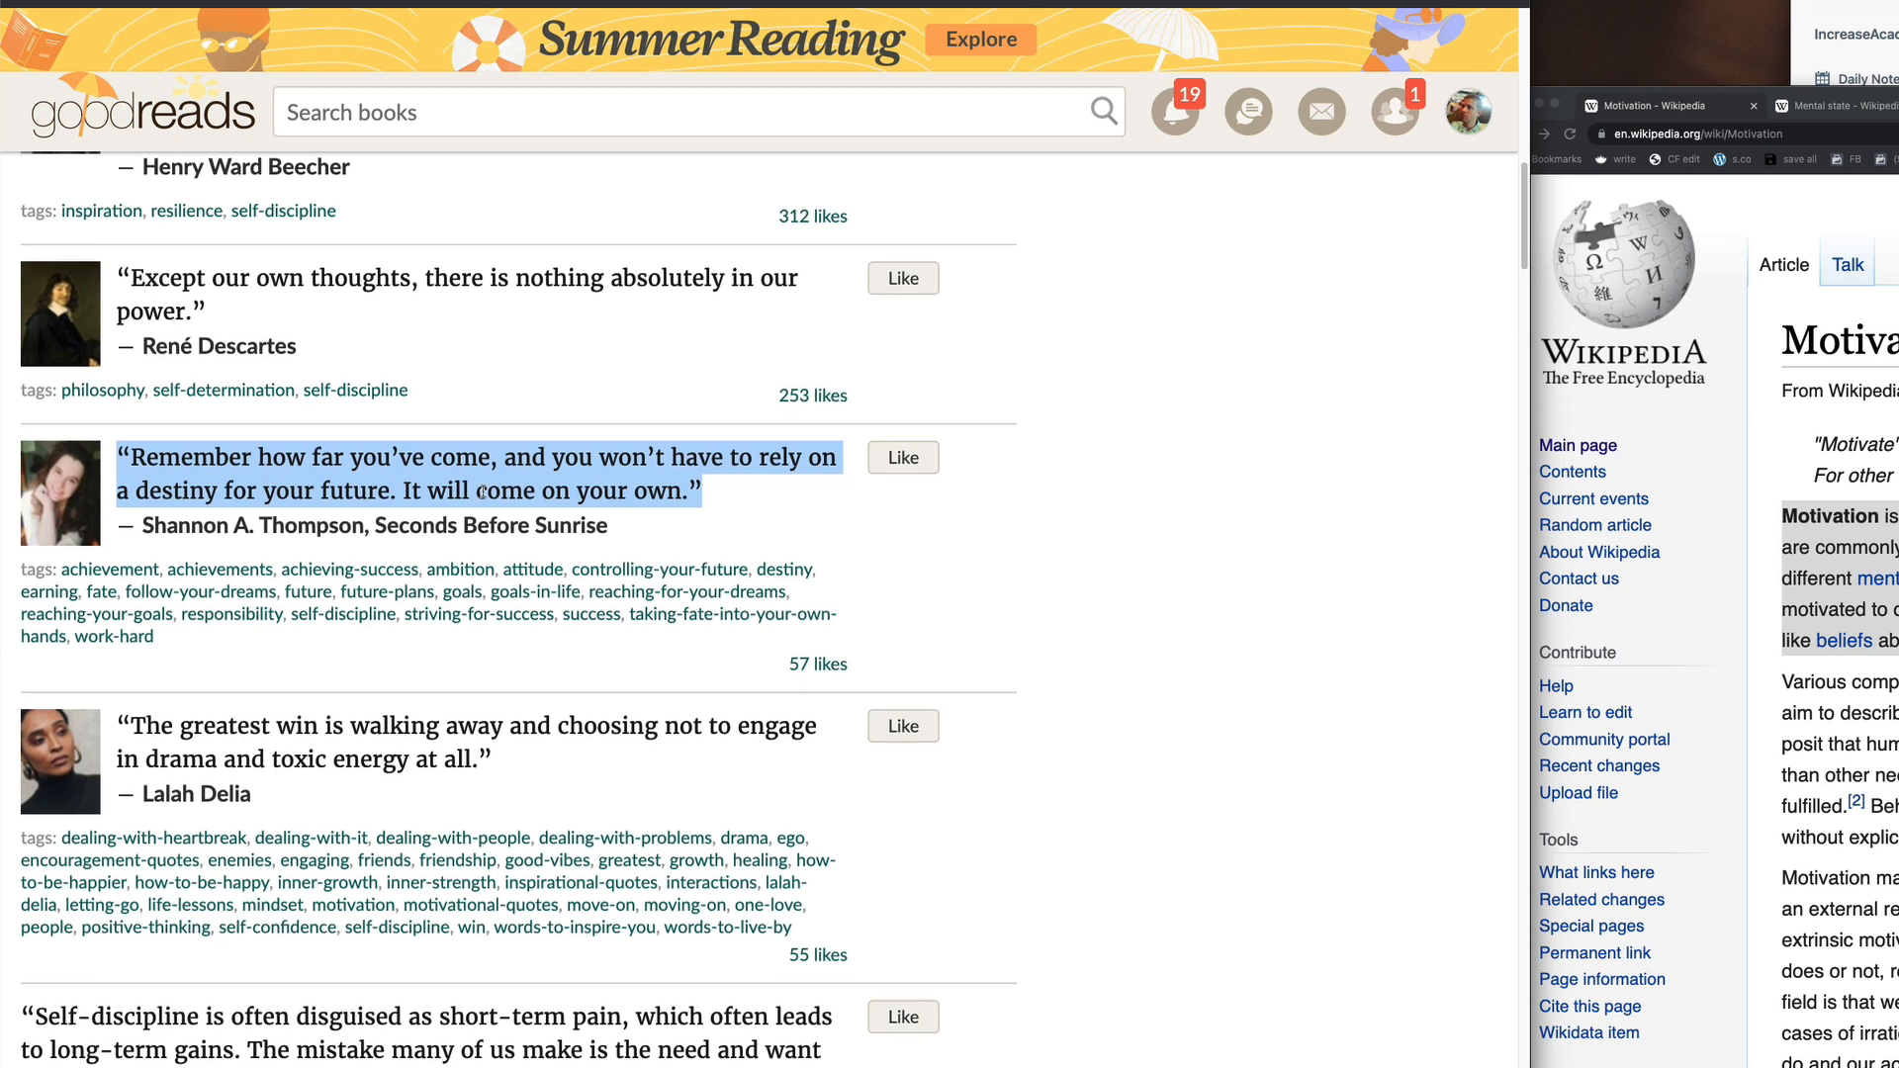
scroll(212, 571, down, 1)
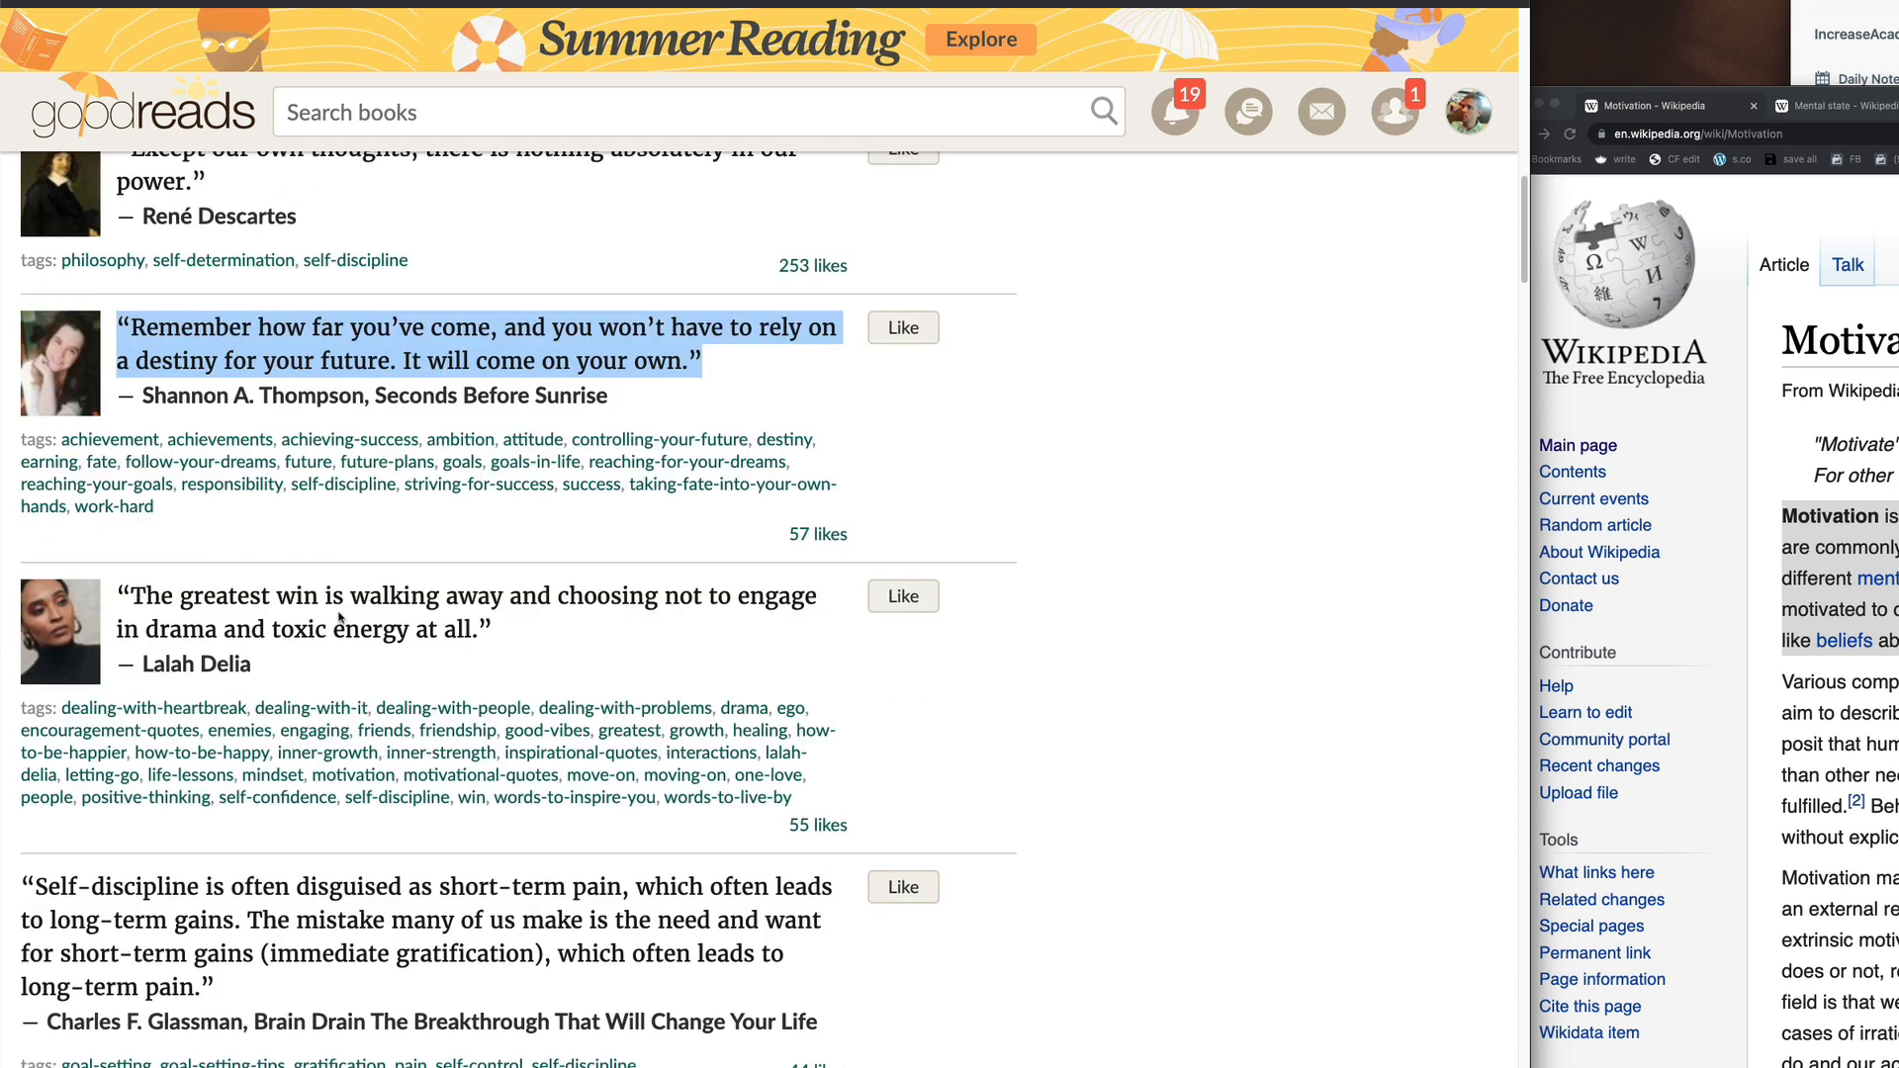
scroll(338, 620, up, 12)
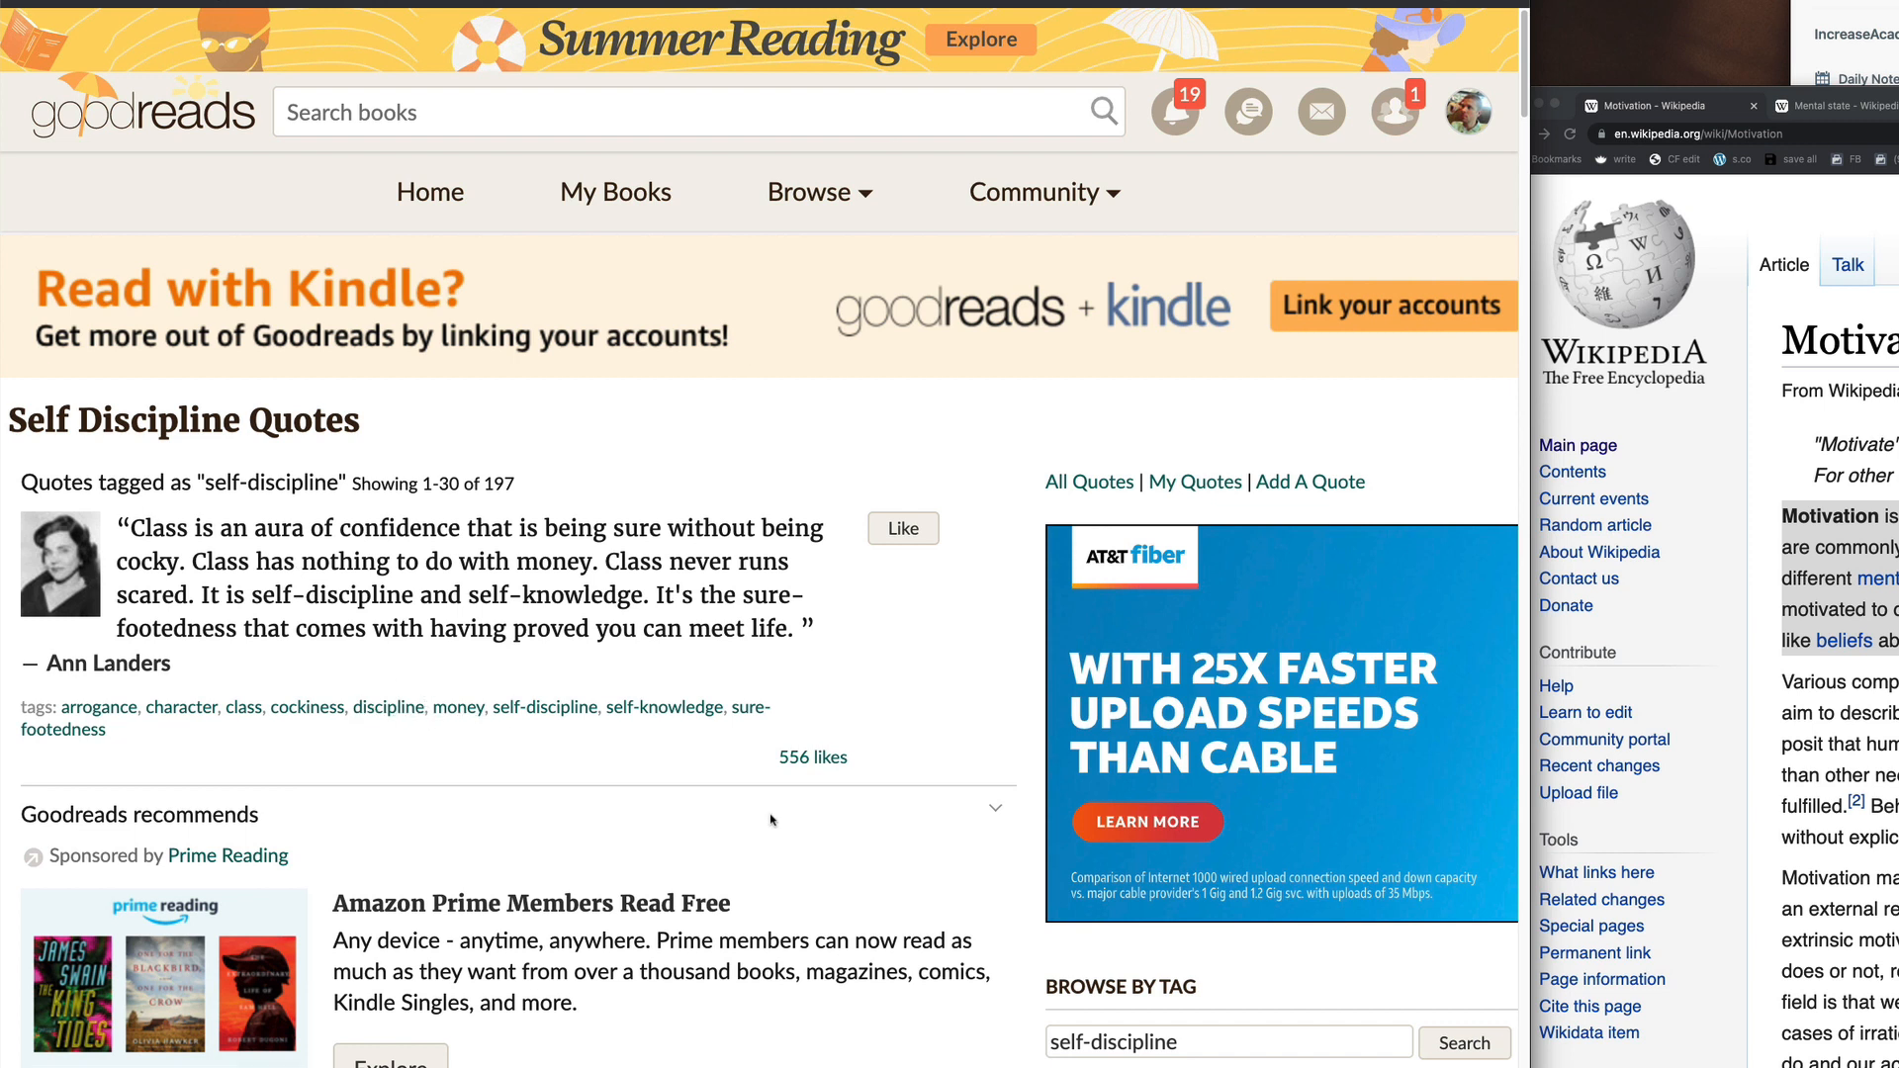
Step: Open the quotes tagged "discipline" and copy Plato's "Do not train a child to learn by force or harshness" quote with its attribution
click(388, 706)
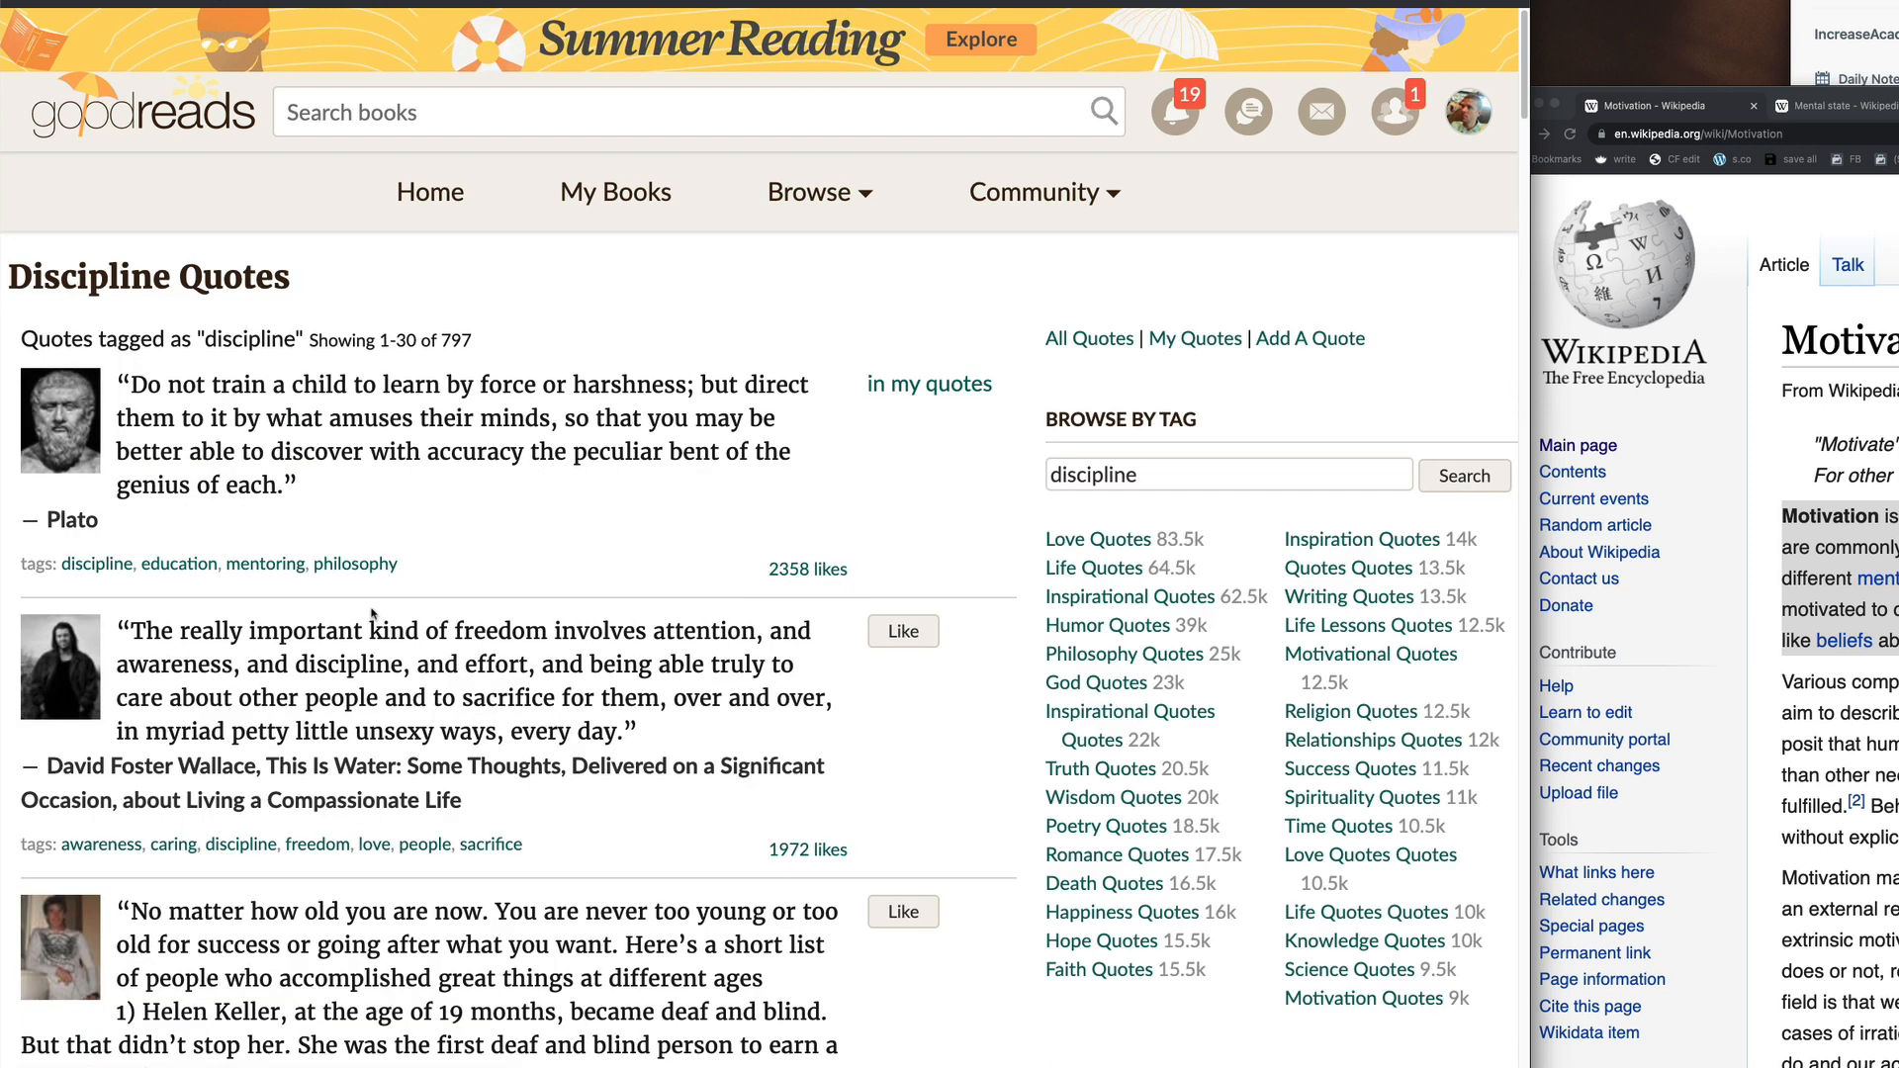
drag(113, 391, 389, 551)
click(462, 561)
drag(183, 561, 410, 638)
drag(117, 528, 266, 664)
key(super+c)
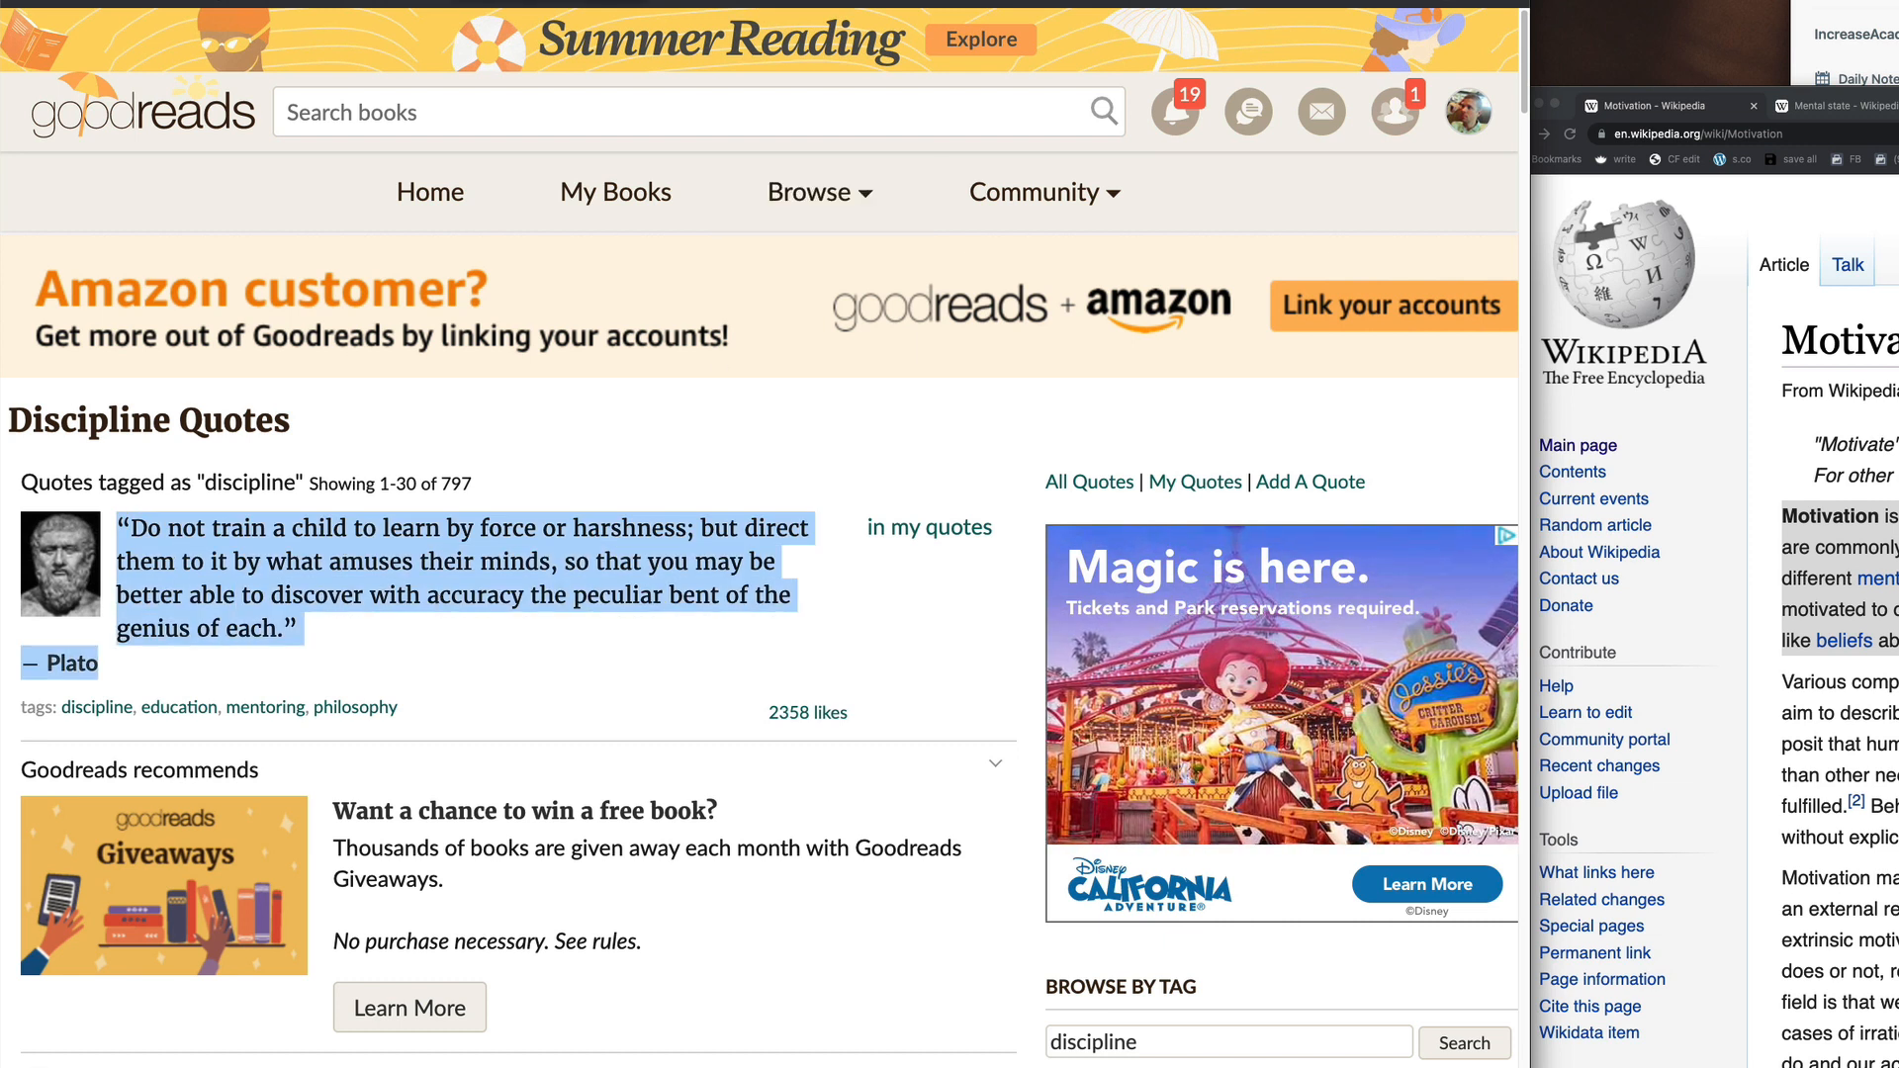
Step: Switch back to the article, replace the famous quote instruction with the copied Plato quote, and join its attribution to the quote's last line
key(super+Tab)
click(733, 628)
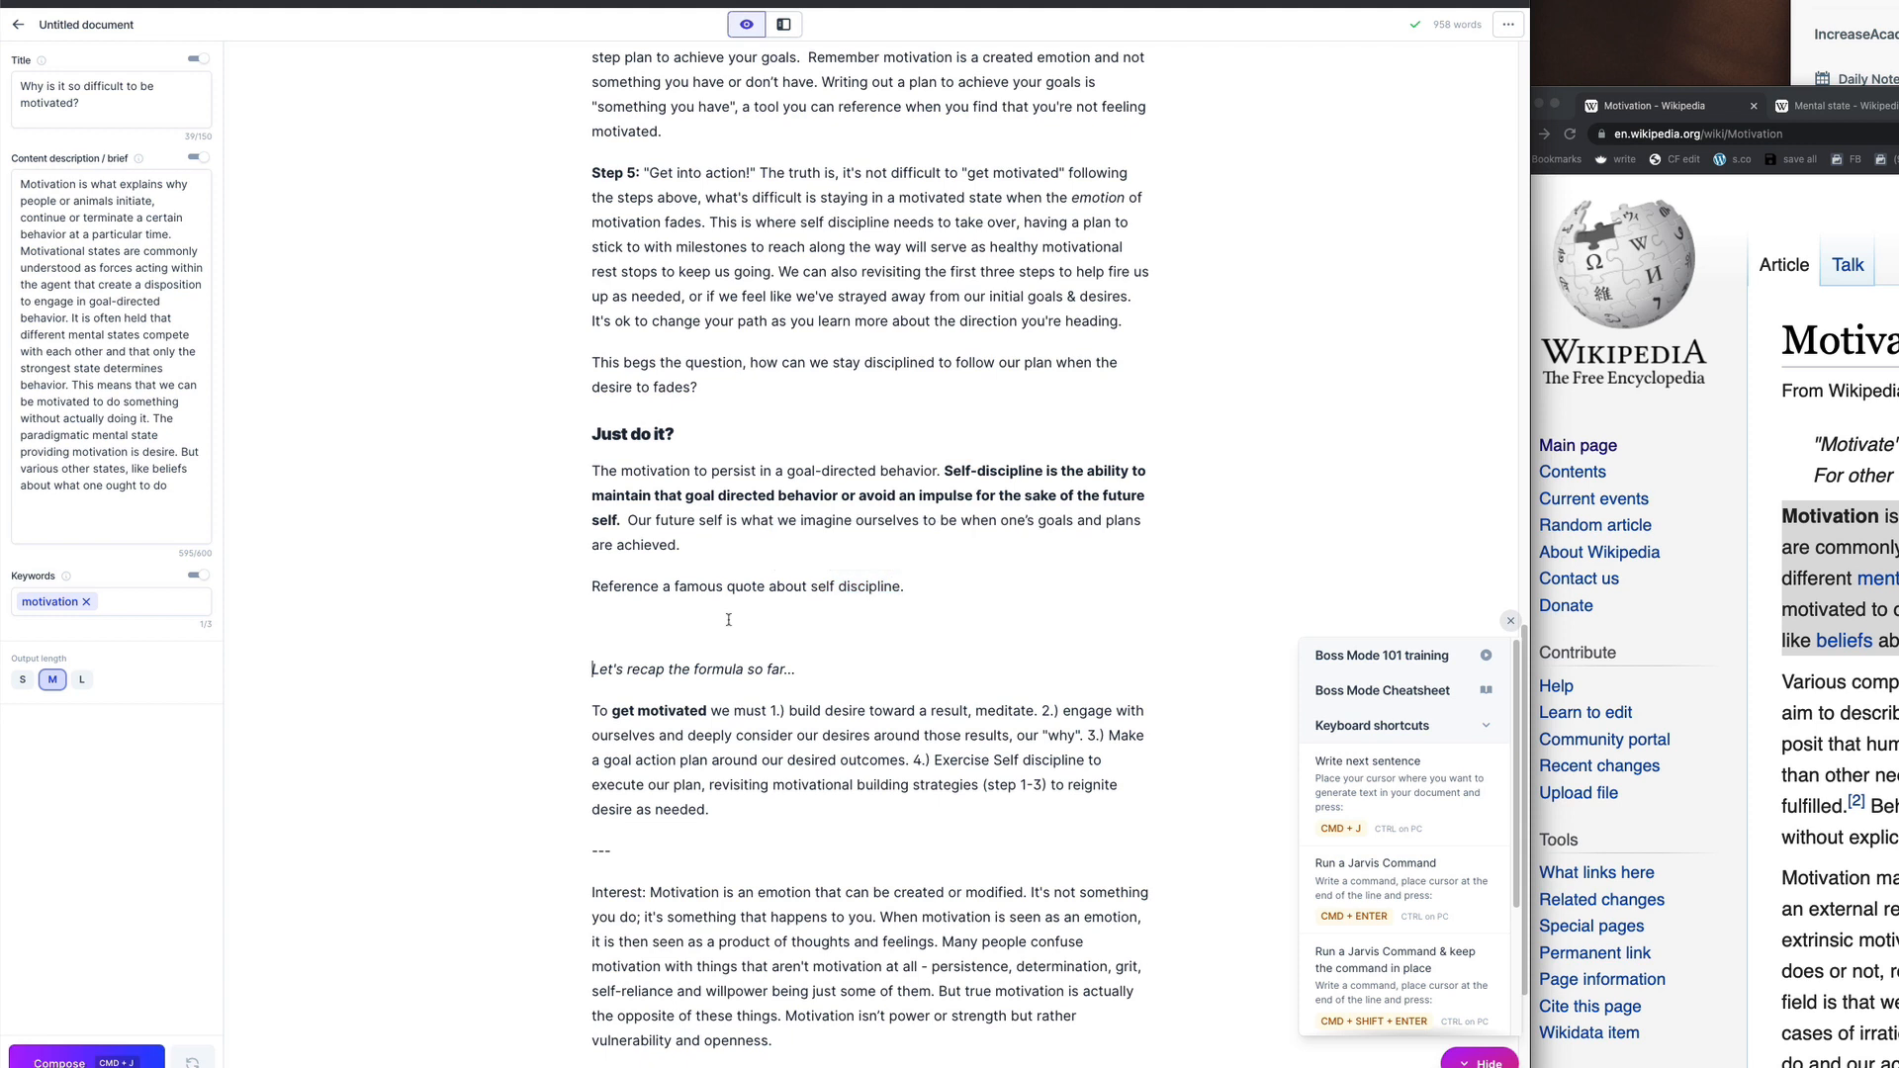
drag(946, 583, 546, 584)
key(super+v)
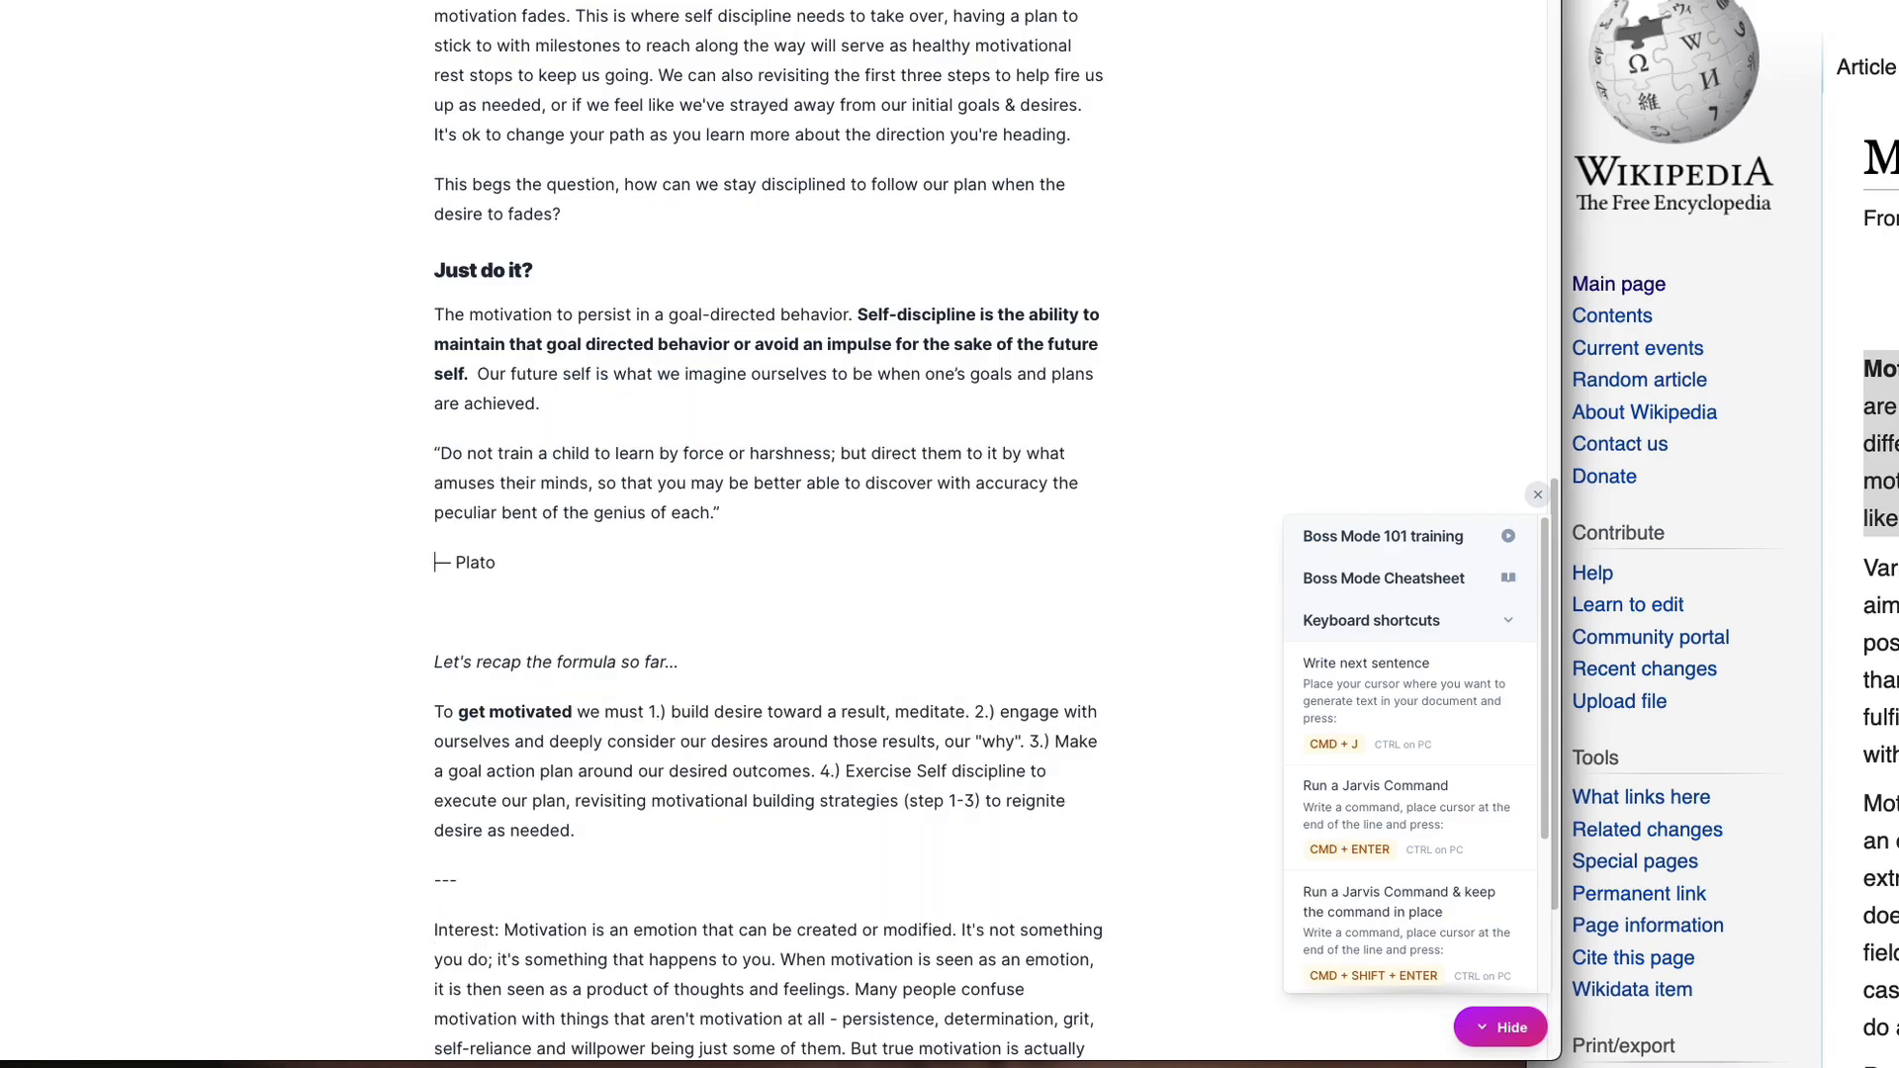
key(BackSpace)
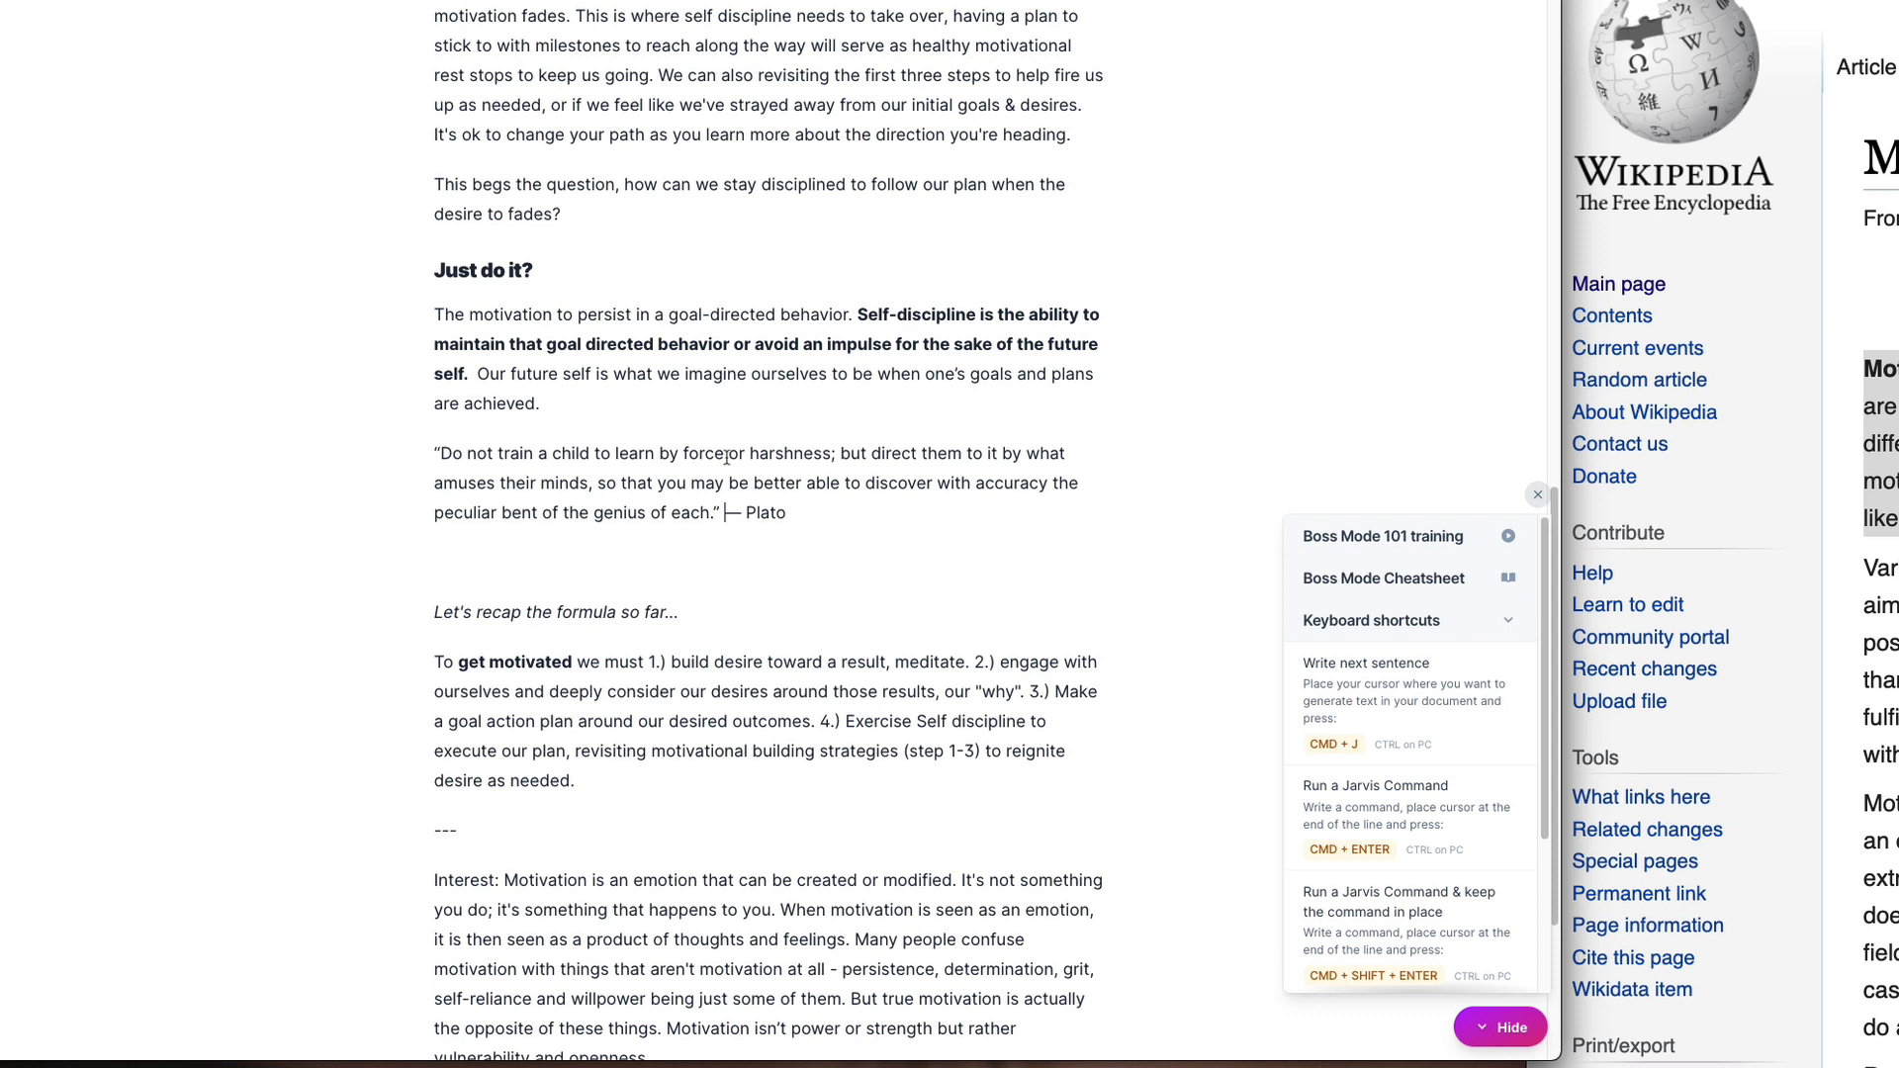
Step: Below the quote, write "There is a balance that needs to be struck with self-discipline, we do often need to "force" ourselves to do a thing we don't want to do."
key(Down)
text(There is a balance that needs to be stru)
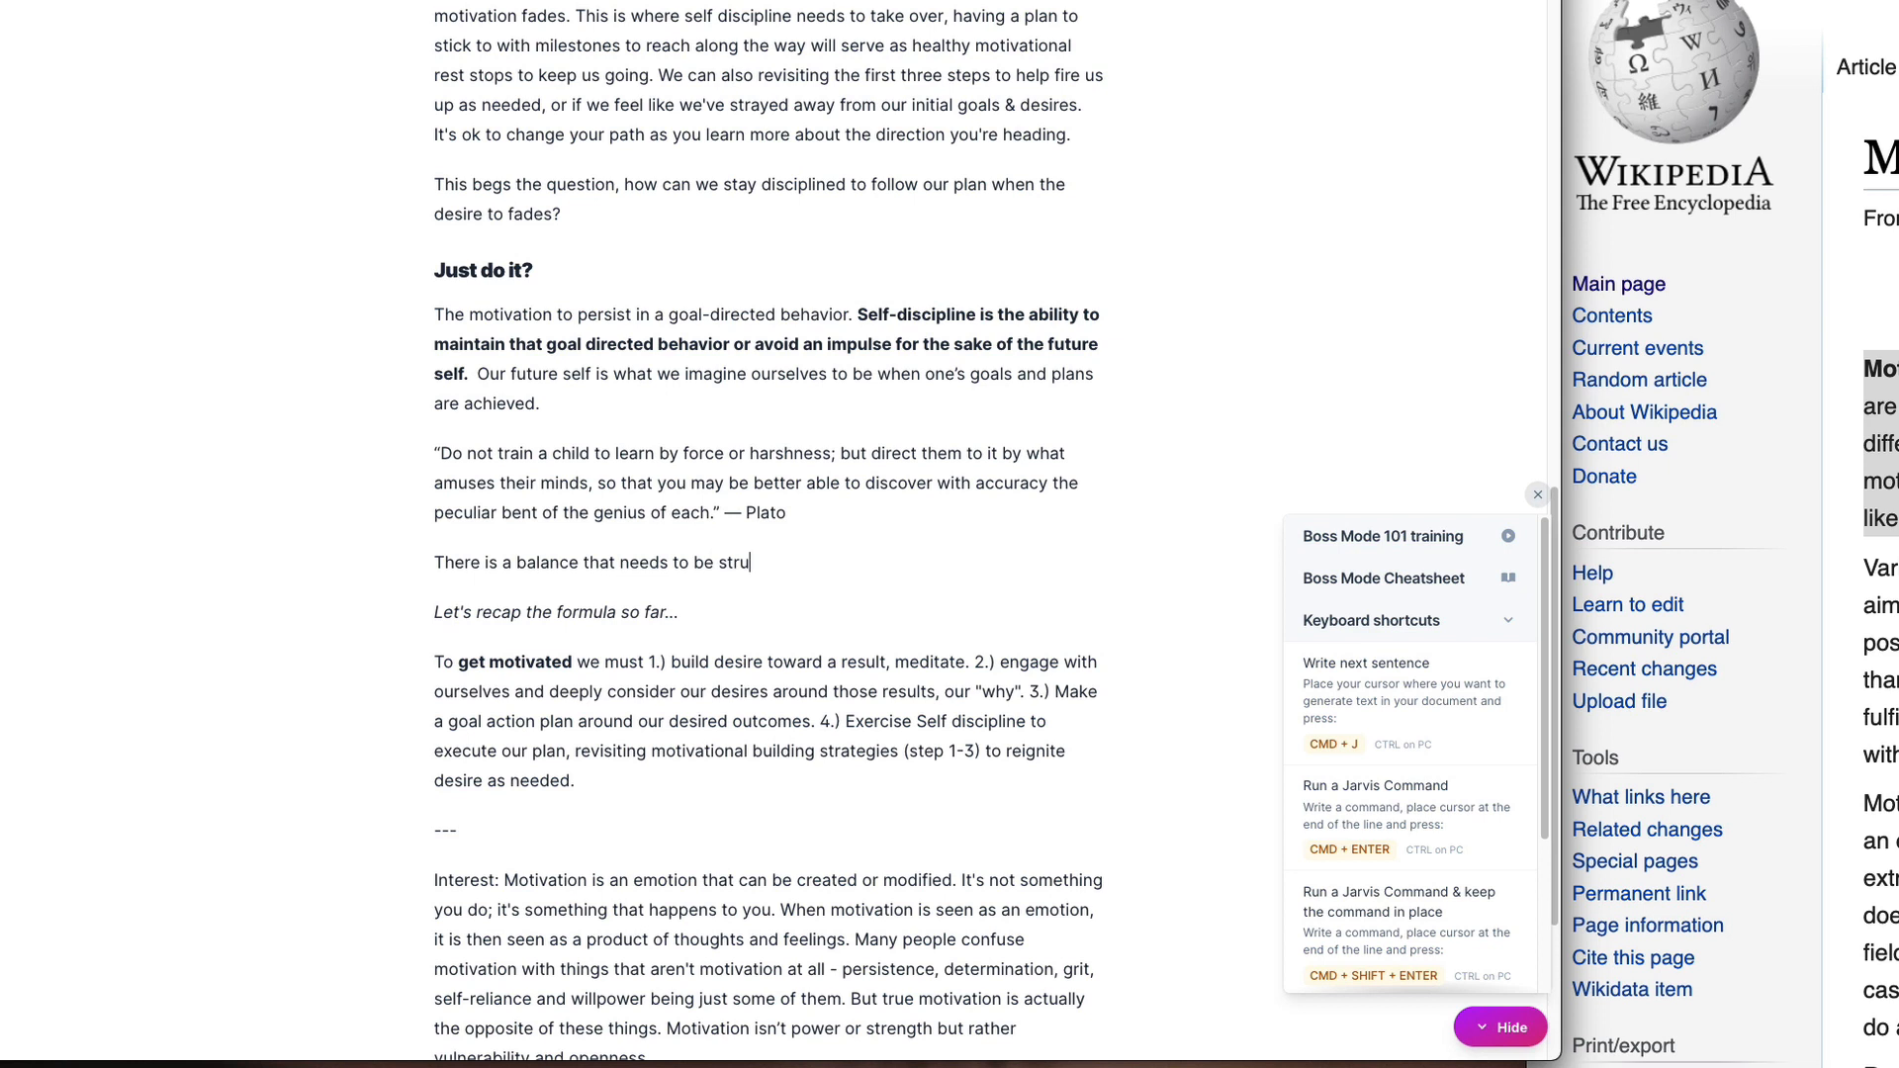
text(ck with self-discipline, we do often nee)
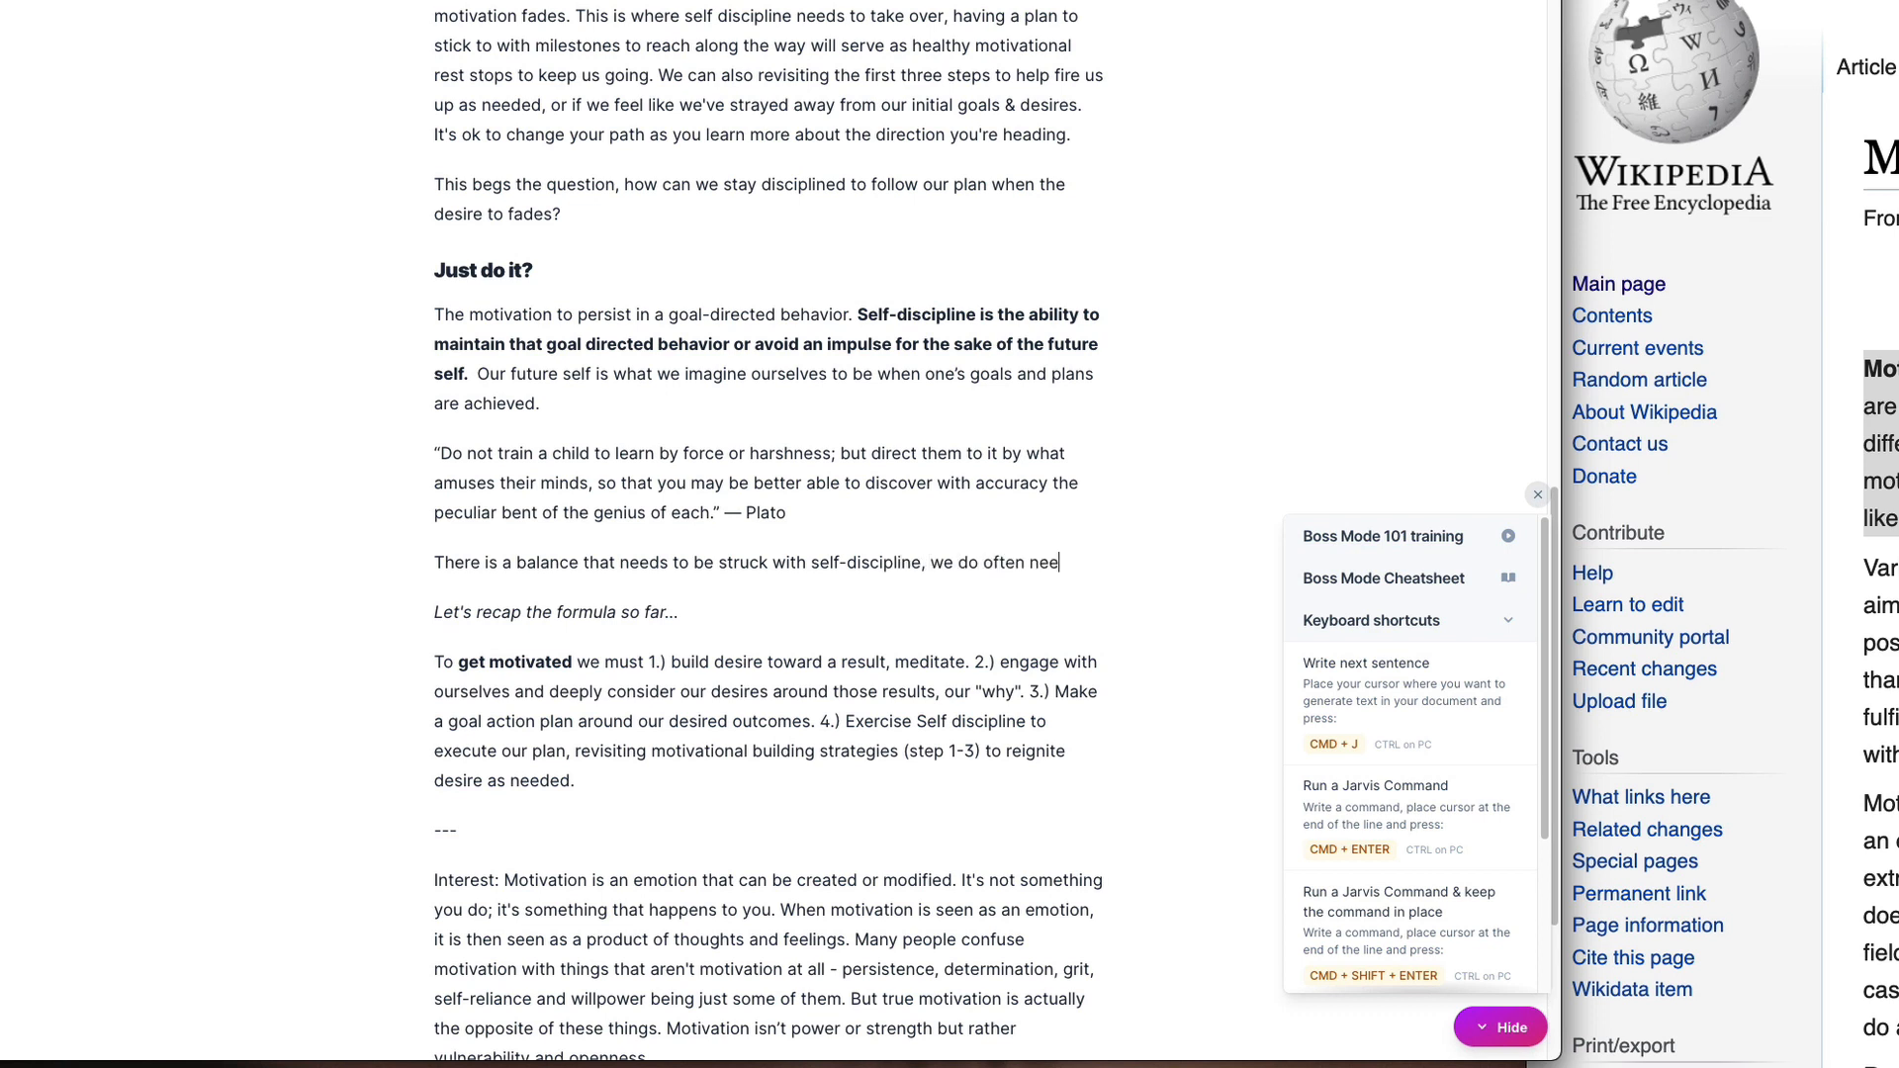
text(d to "force" ours)
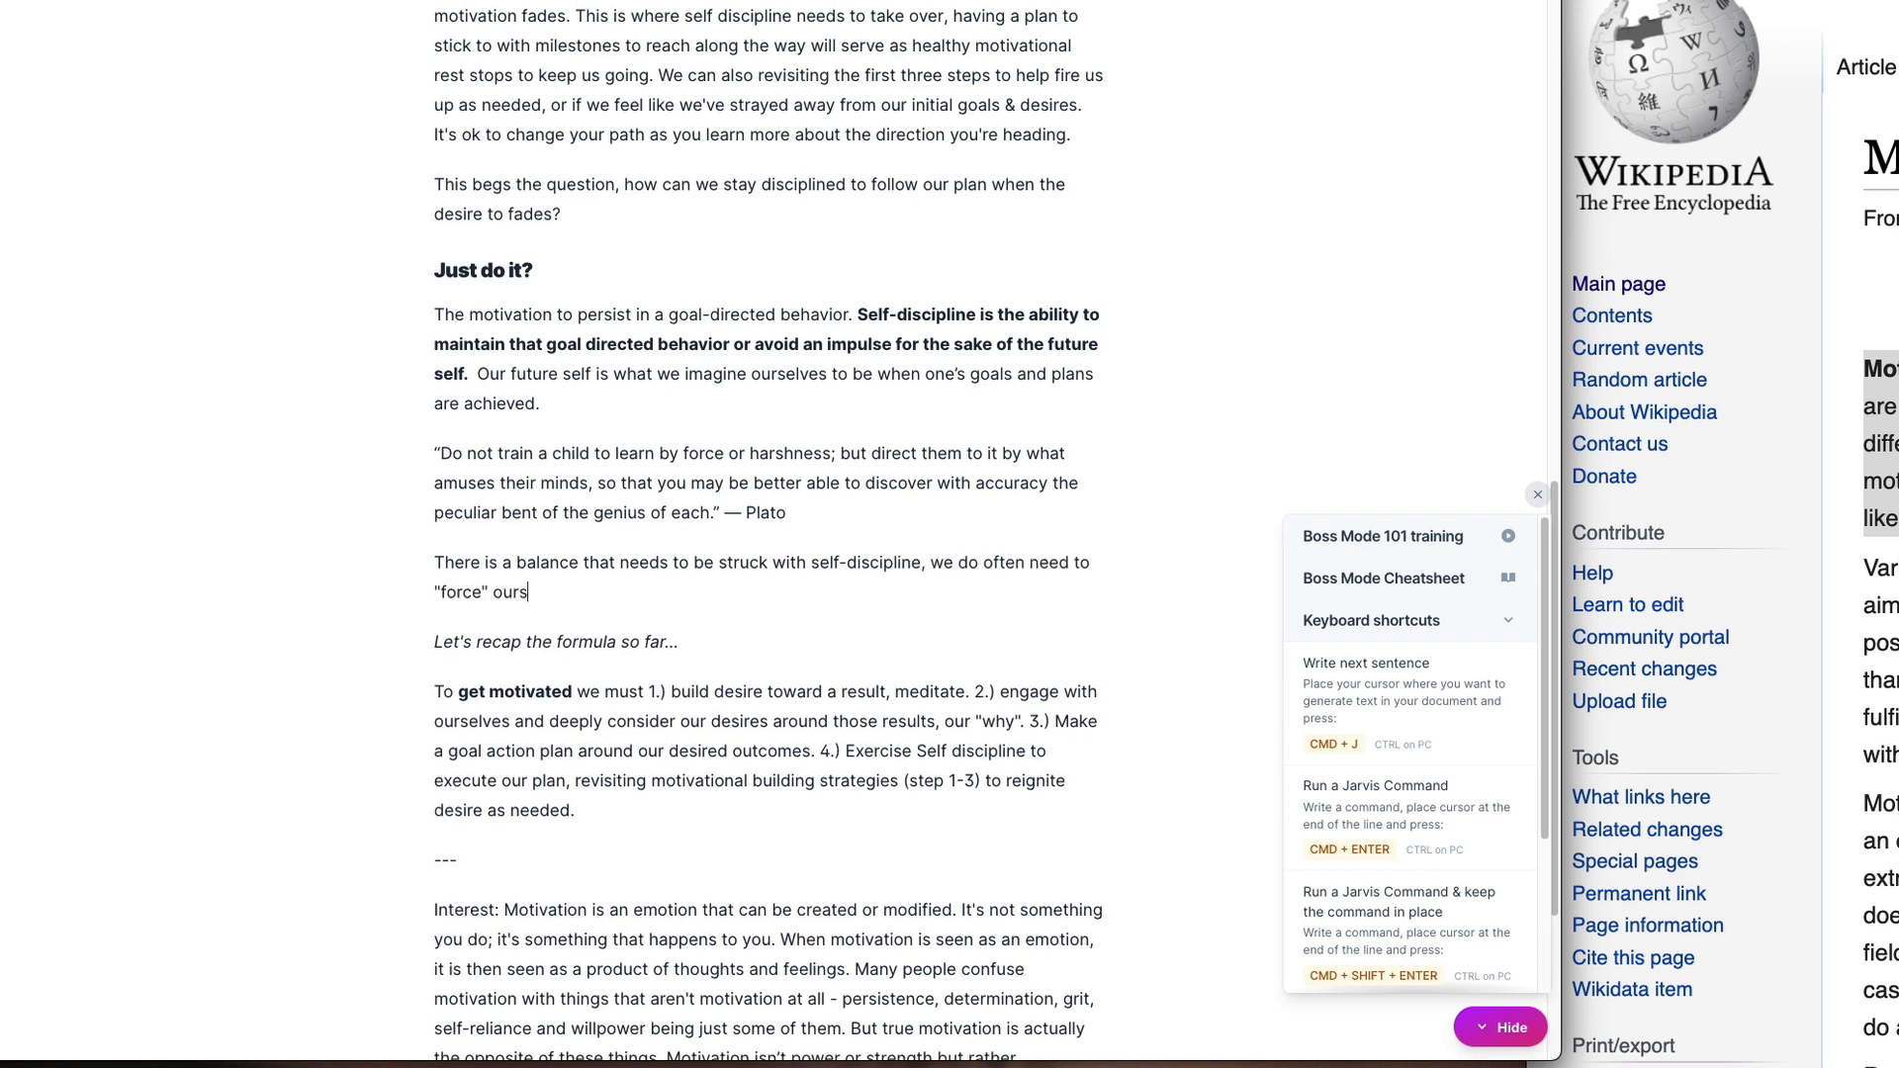
text(elves to do a thing we don't want to do.)
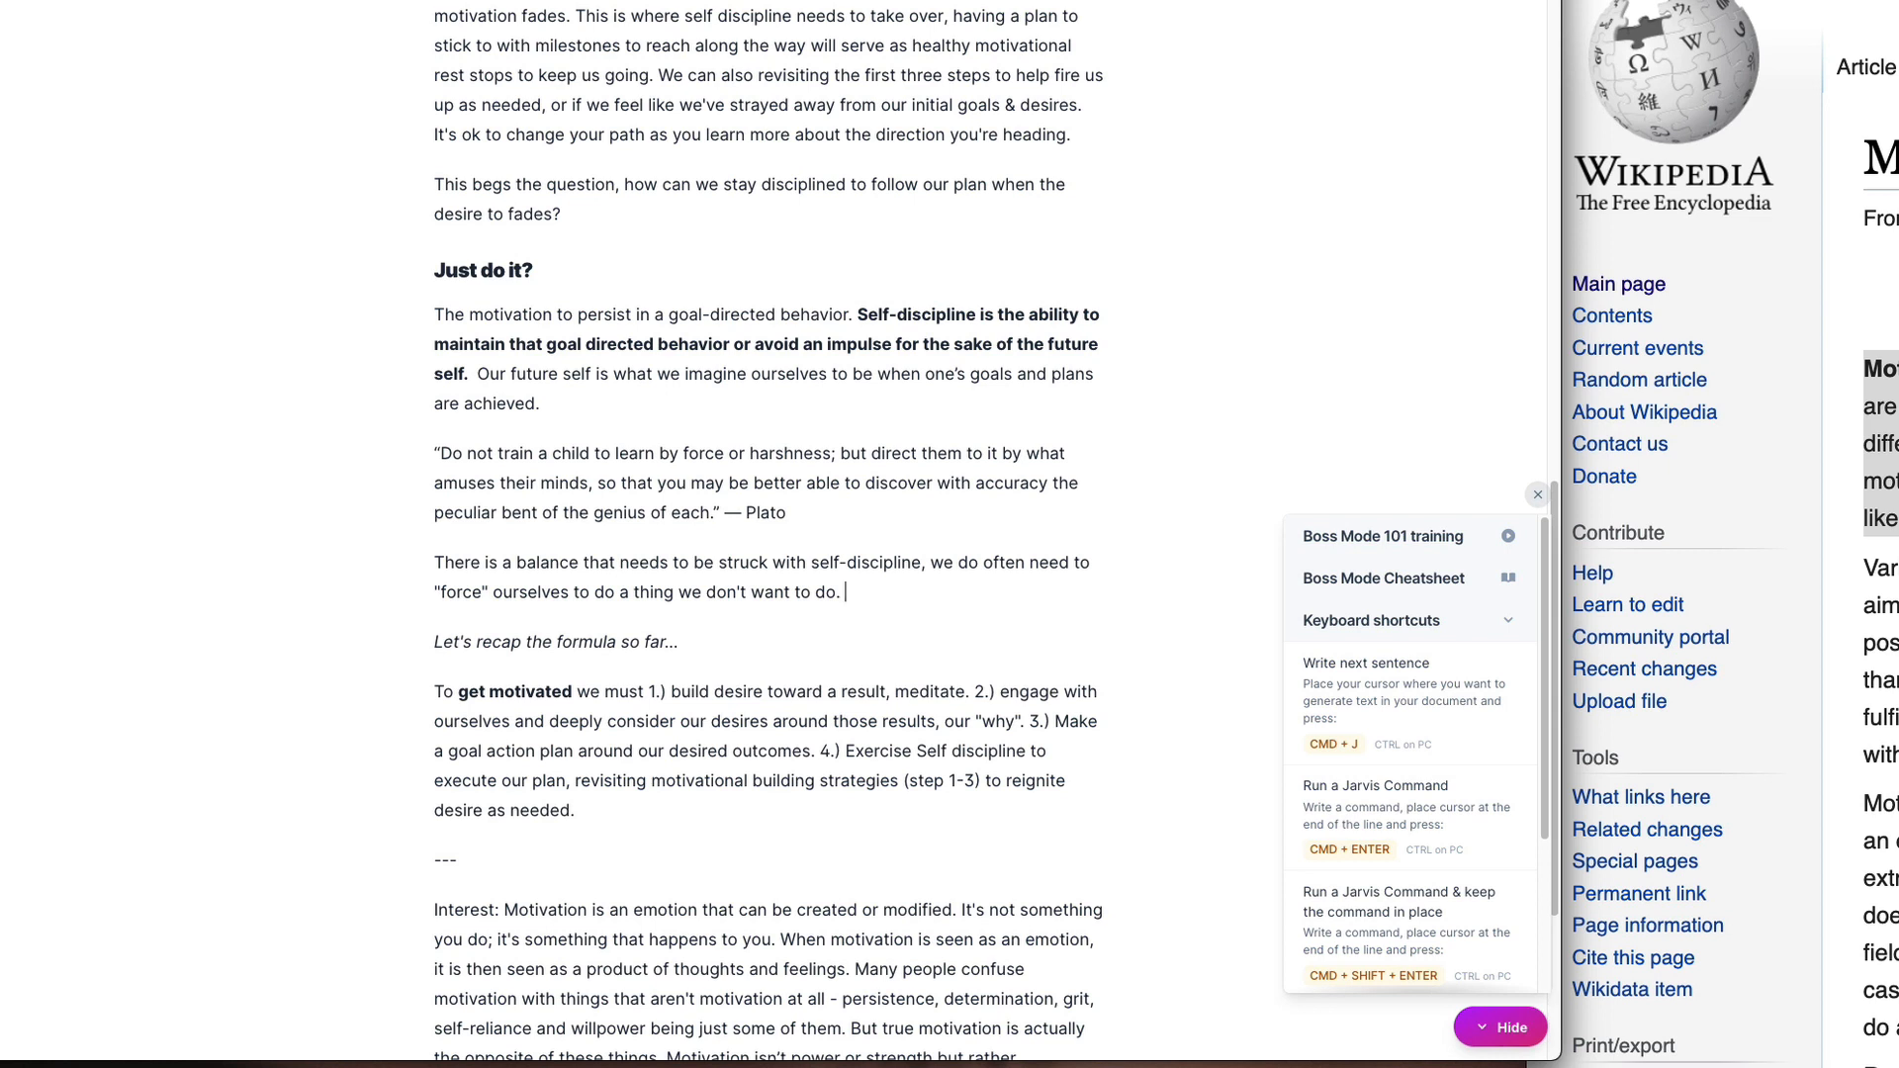
Step: Continue the paragraph with "Why don't we wan't to do the thing, even if it's in our self interest?", italicizing "do the thing"
text(Why don't we wan't to)
key(ctrl+i)
text(do)
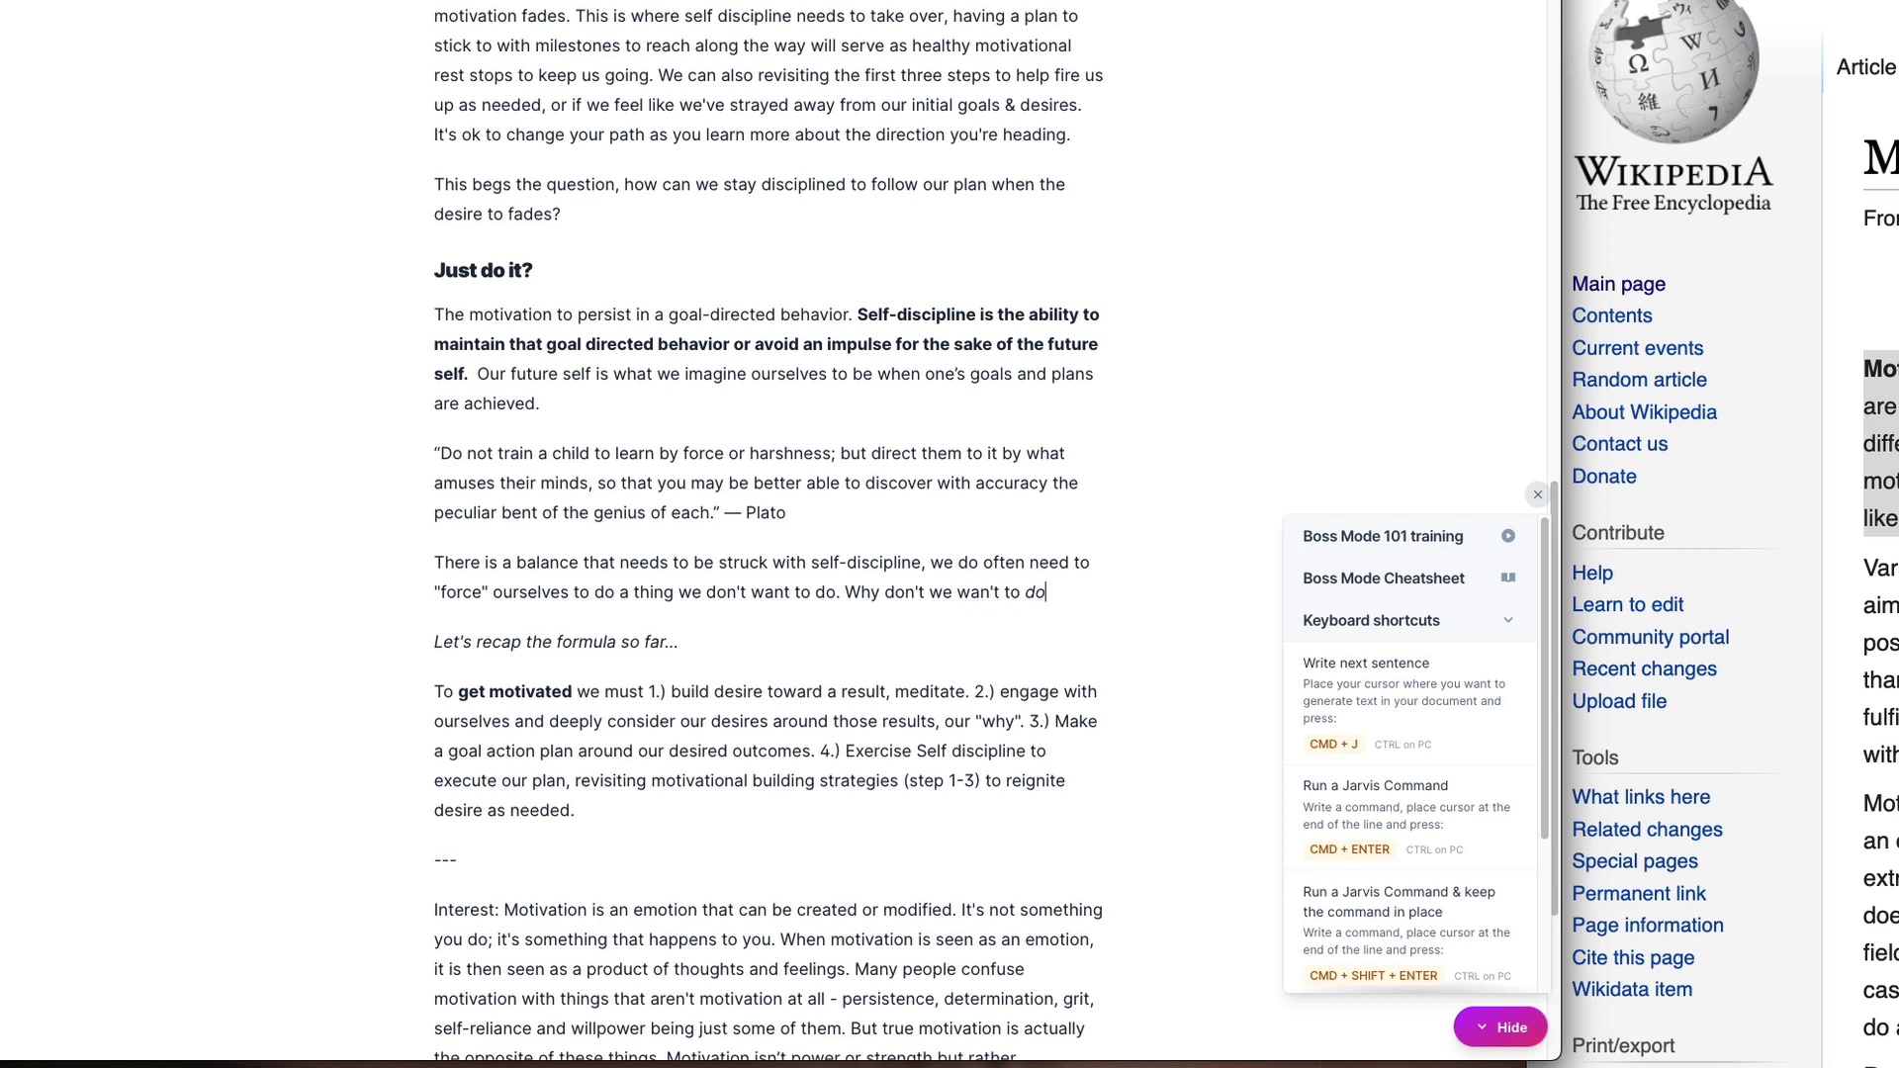
text( the thing)
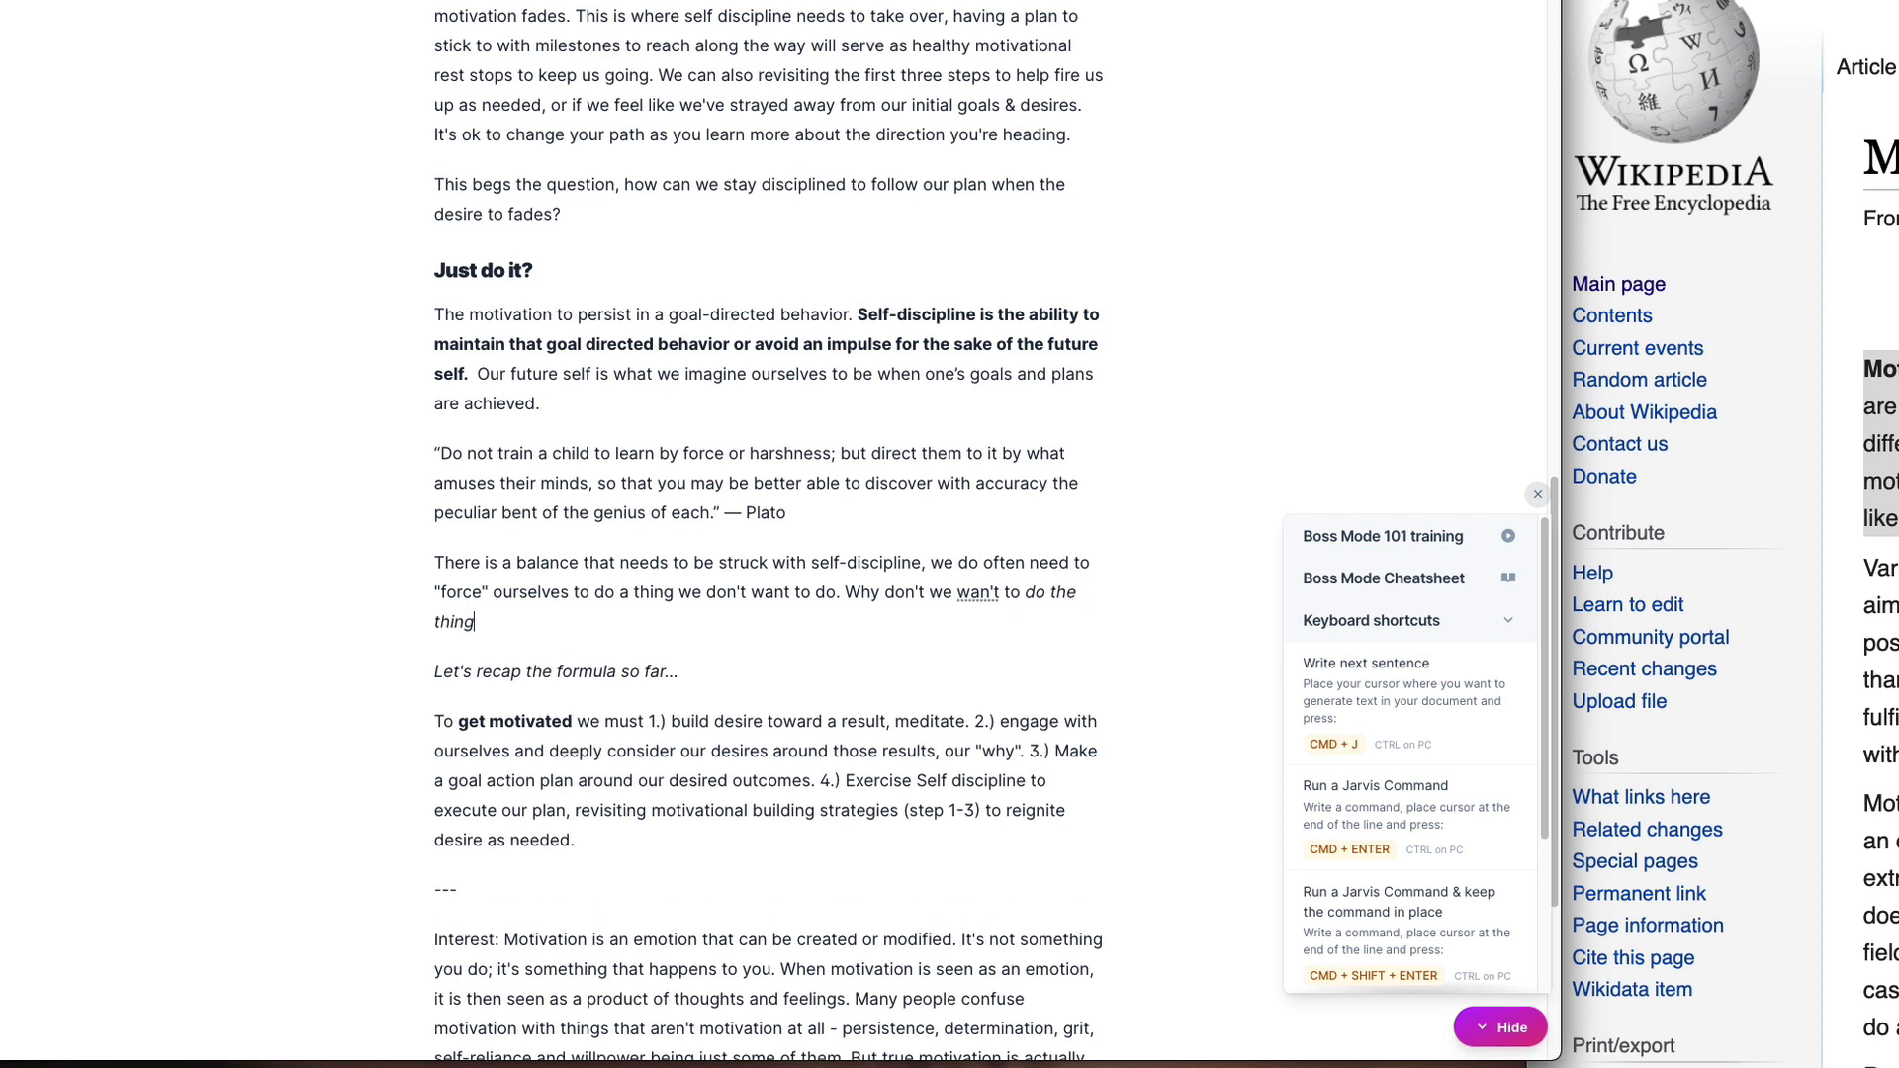
text(, even if it's in our self interest? Well, often that)
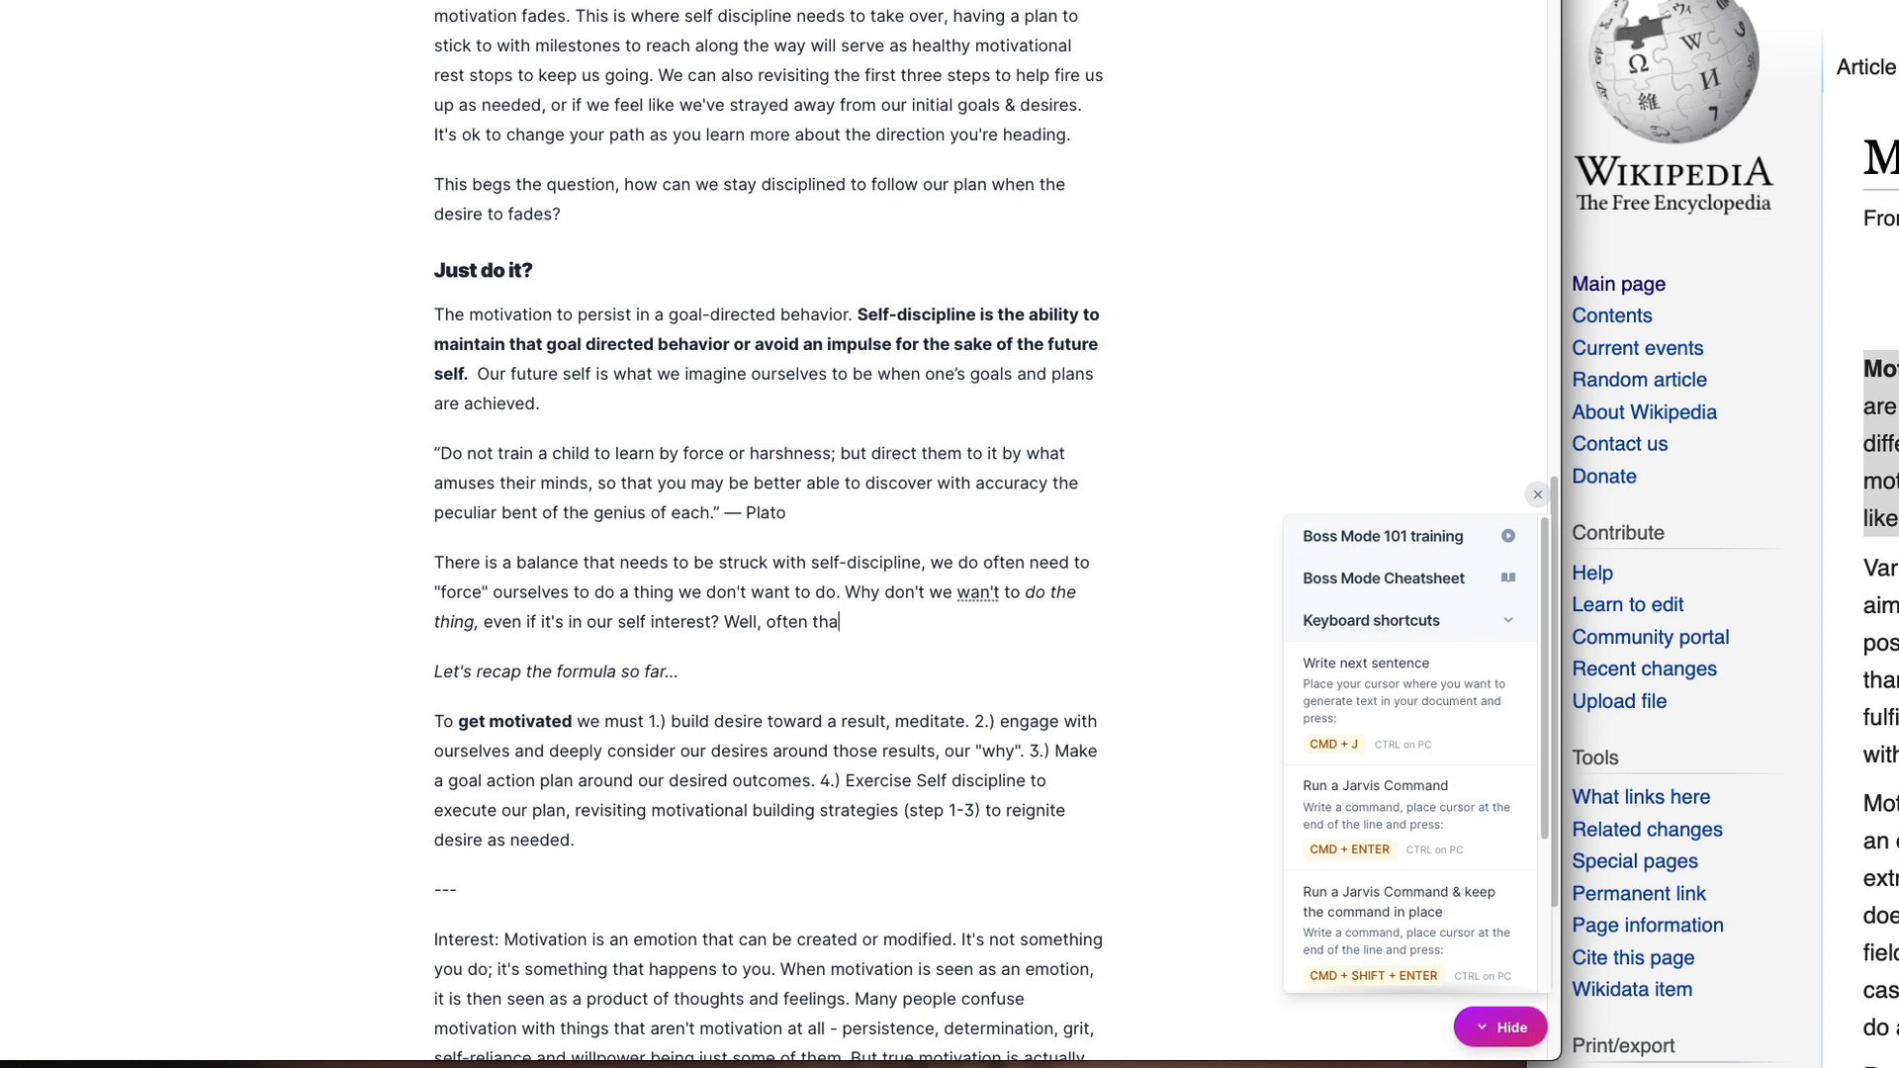
Step: Answer the question with "Well, often it's because we are afraid, we have a fear of failure and it is often unjustified"
key(BackSpace)
text(it's because we are afraid)
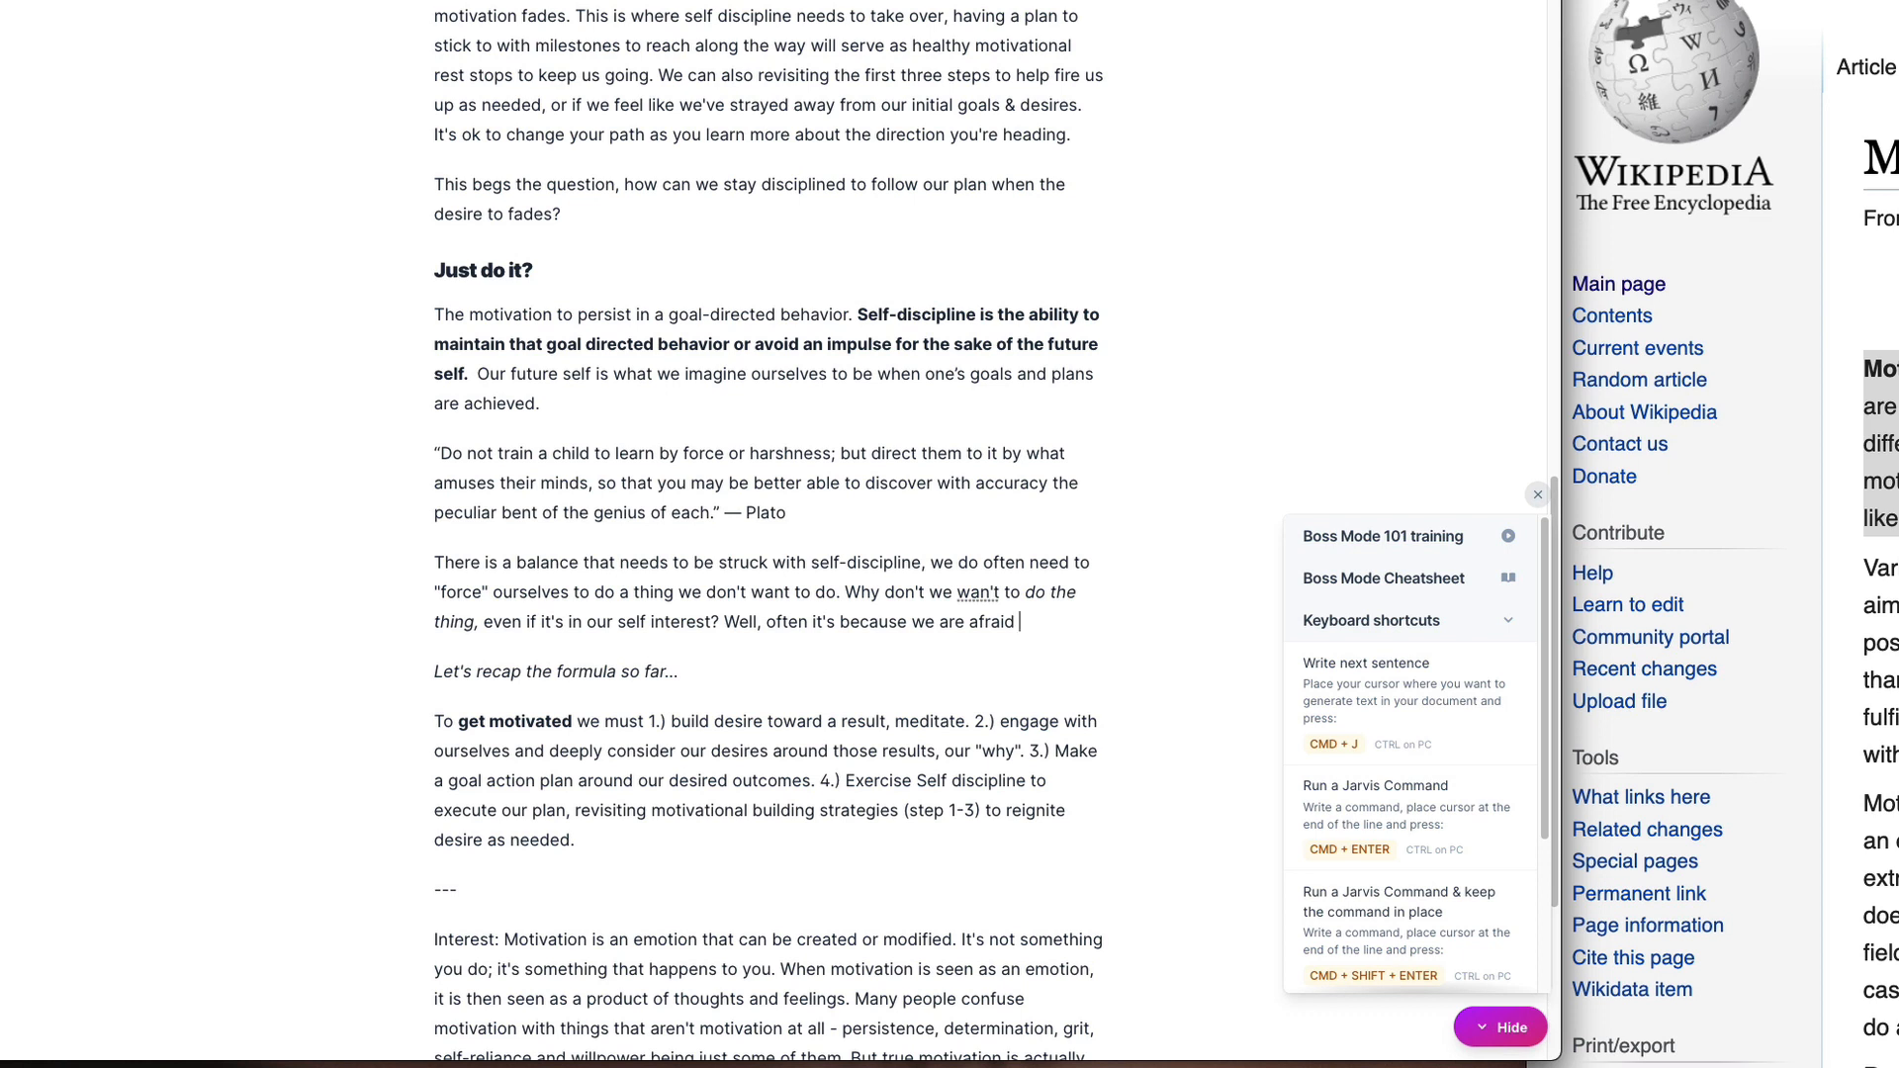
text(  we have a fear of )
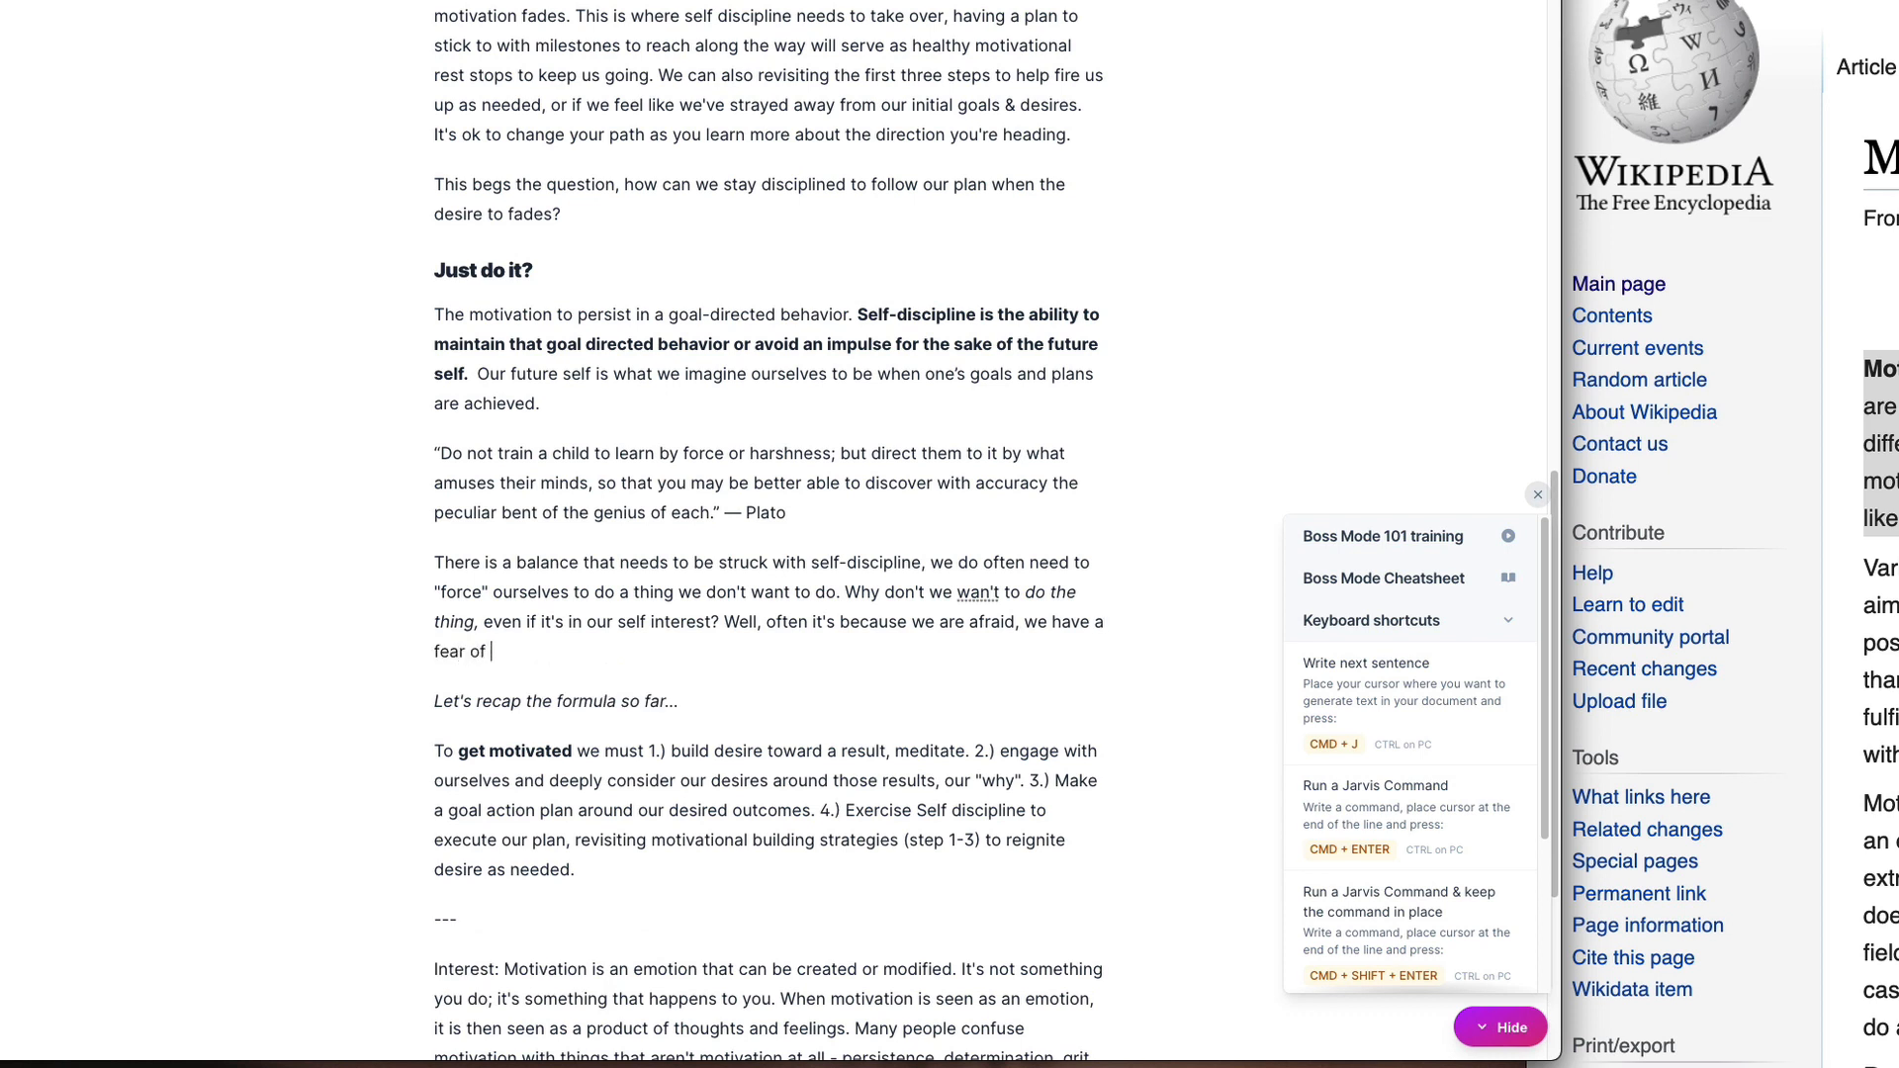
text(failure and it is often unjustified)
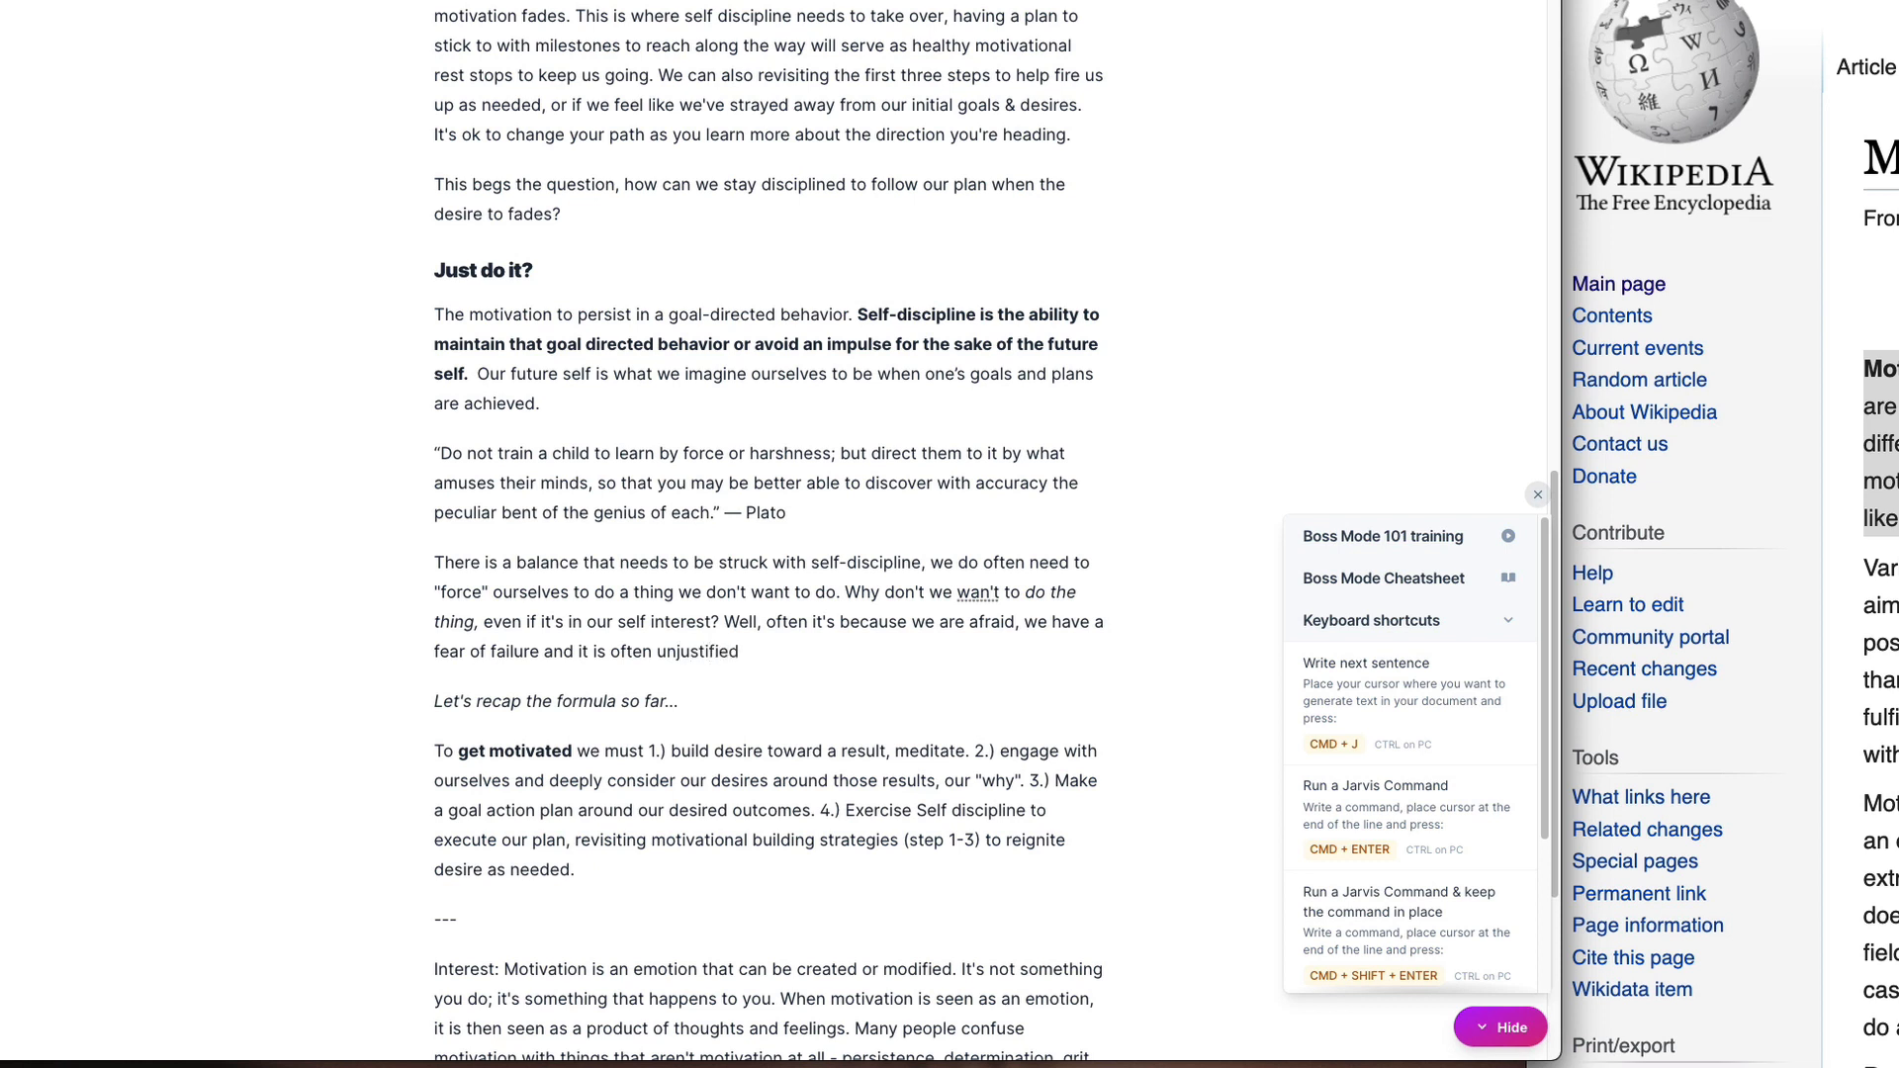
Step: Begin the following sentence with "Instead of simply "forcing" ourselves to do the thing we don't want to do (exercise self discipline)"
text(. Instead of simply "forcing)
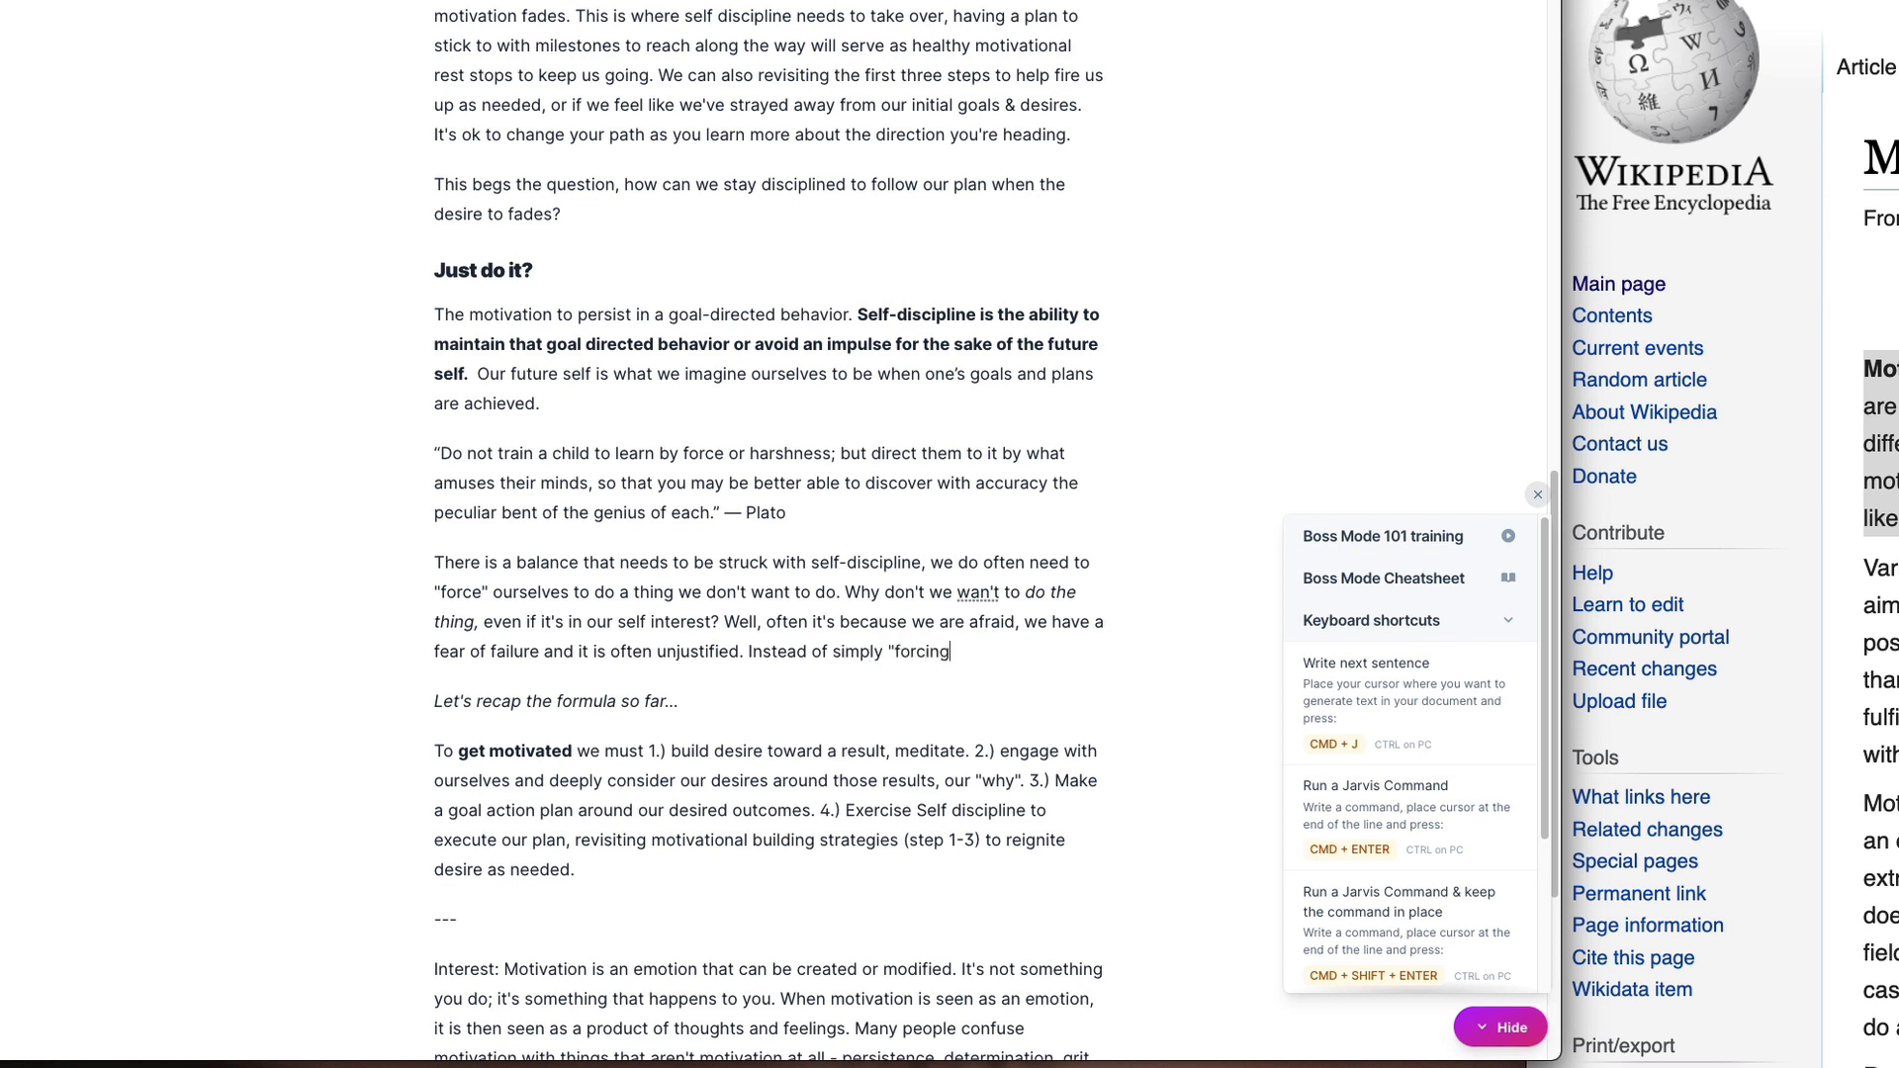
text(" ourselves to do the thing we don't want to do)
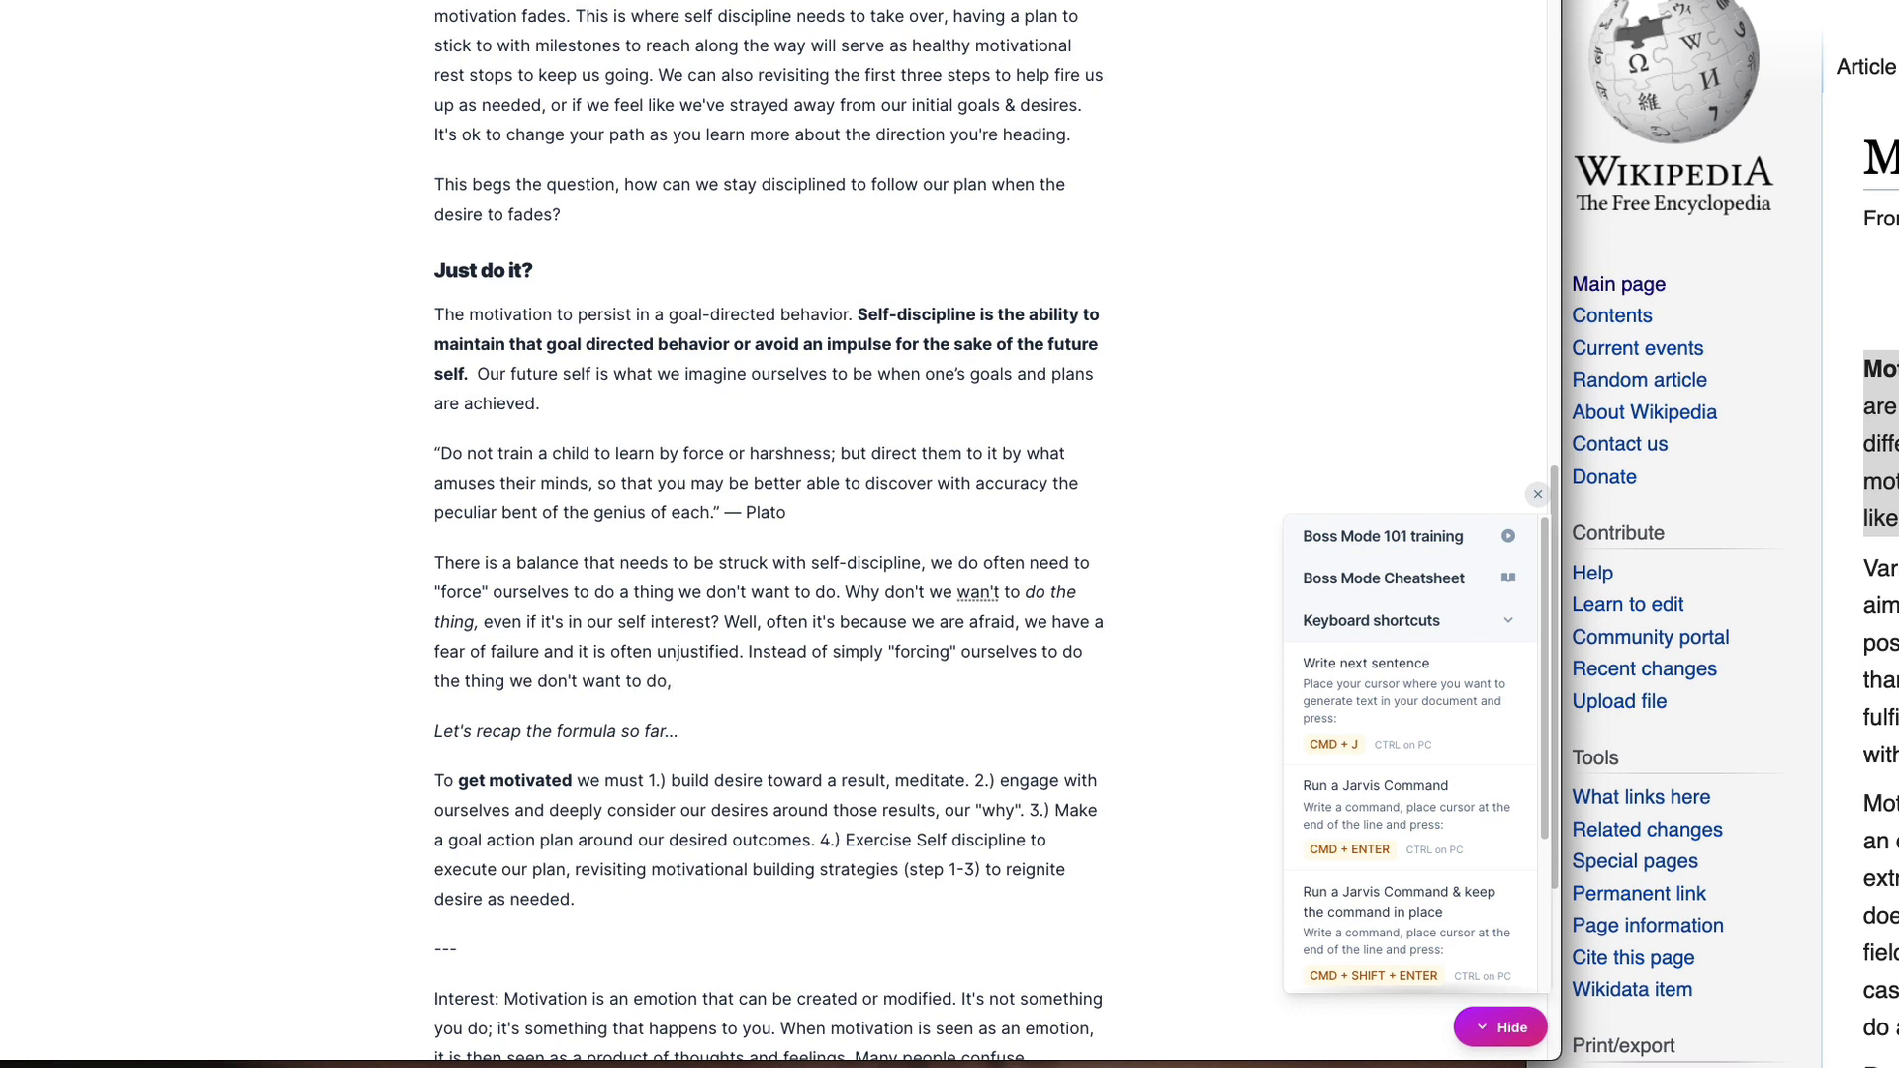
text(,)
key(BackSpace)
text((exercise self discipline) w)
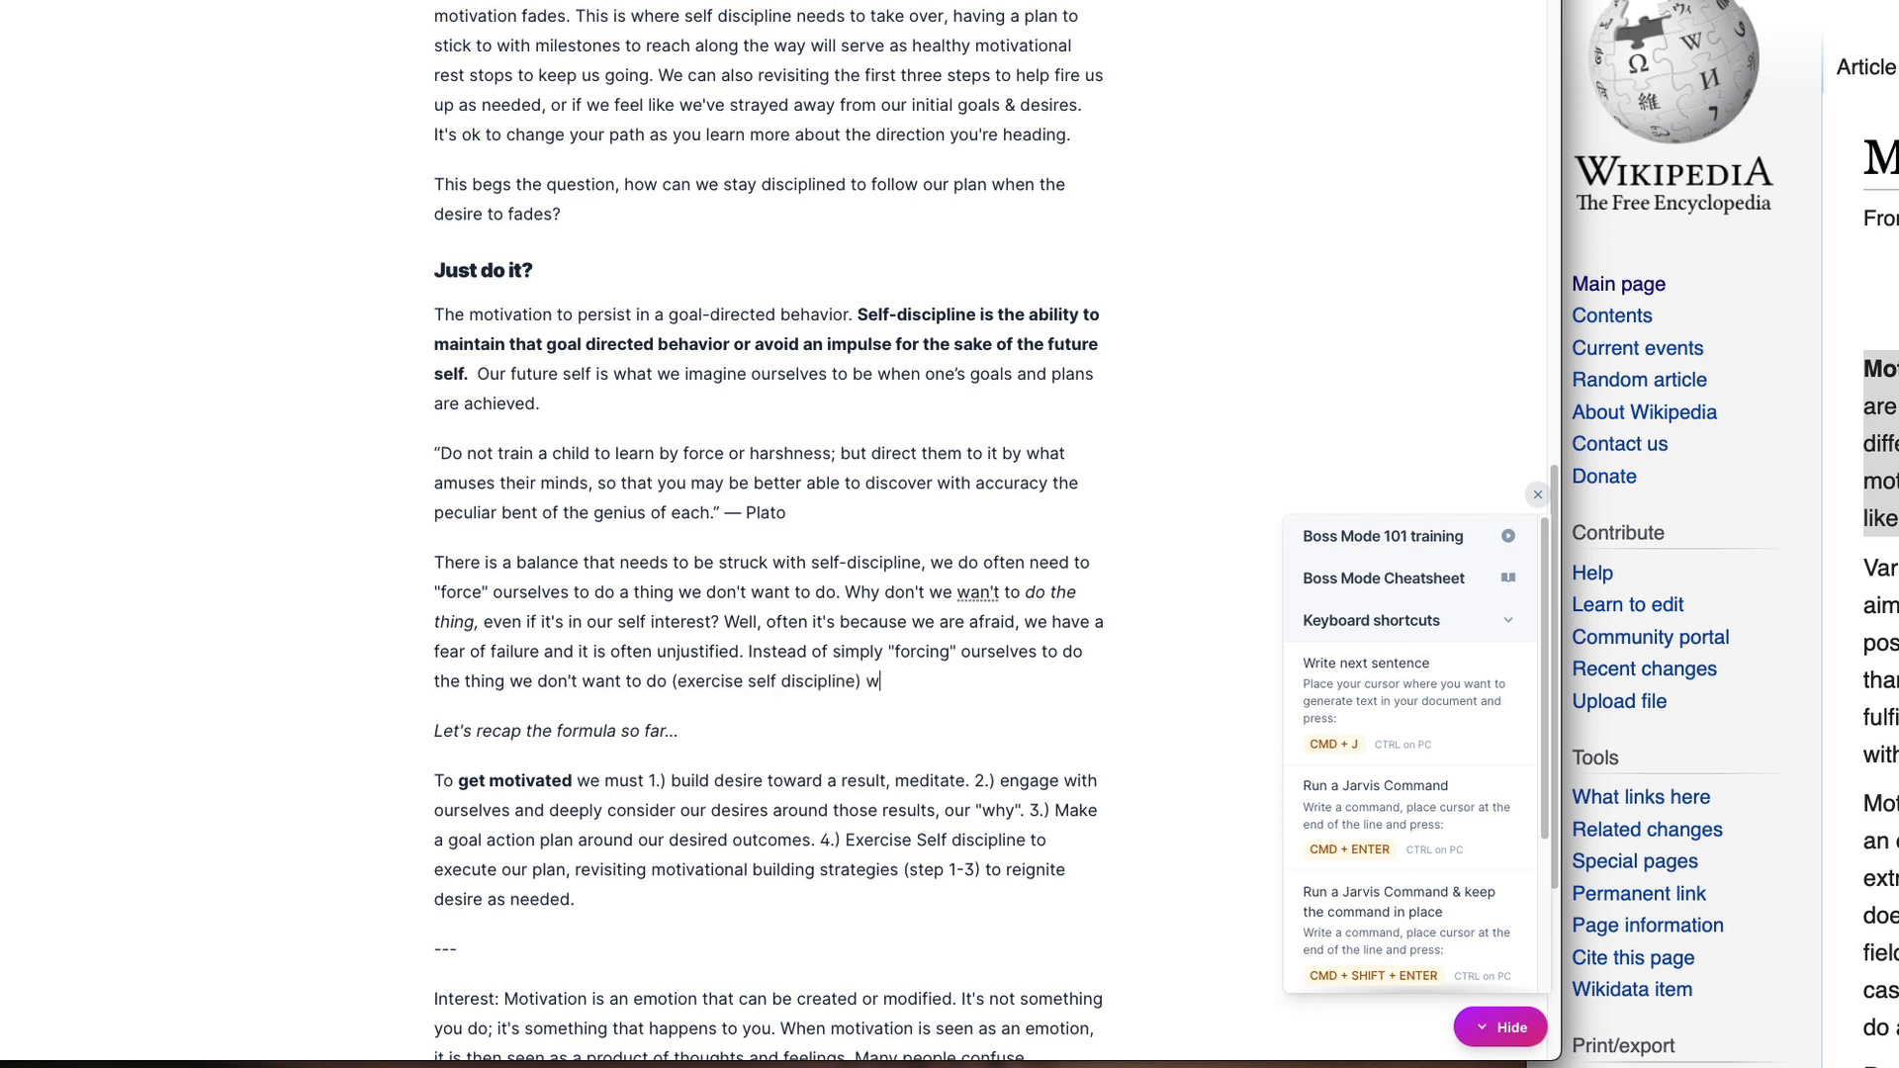
Step: Complete that sentence with "we ought to step back and take a look at where our resistance is coming from."
text(e)
text( could)
key(BackSpace)
key(BackSpace)
key(BackSpace)
key(BackSpace)
key(BackSpace)
text(ought to step back and )
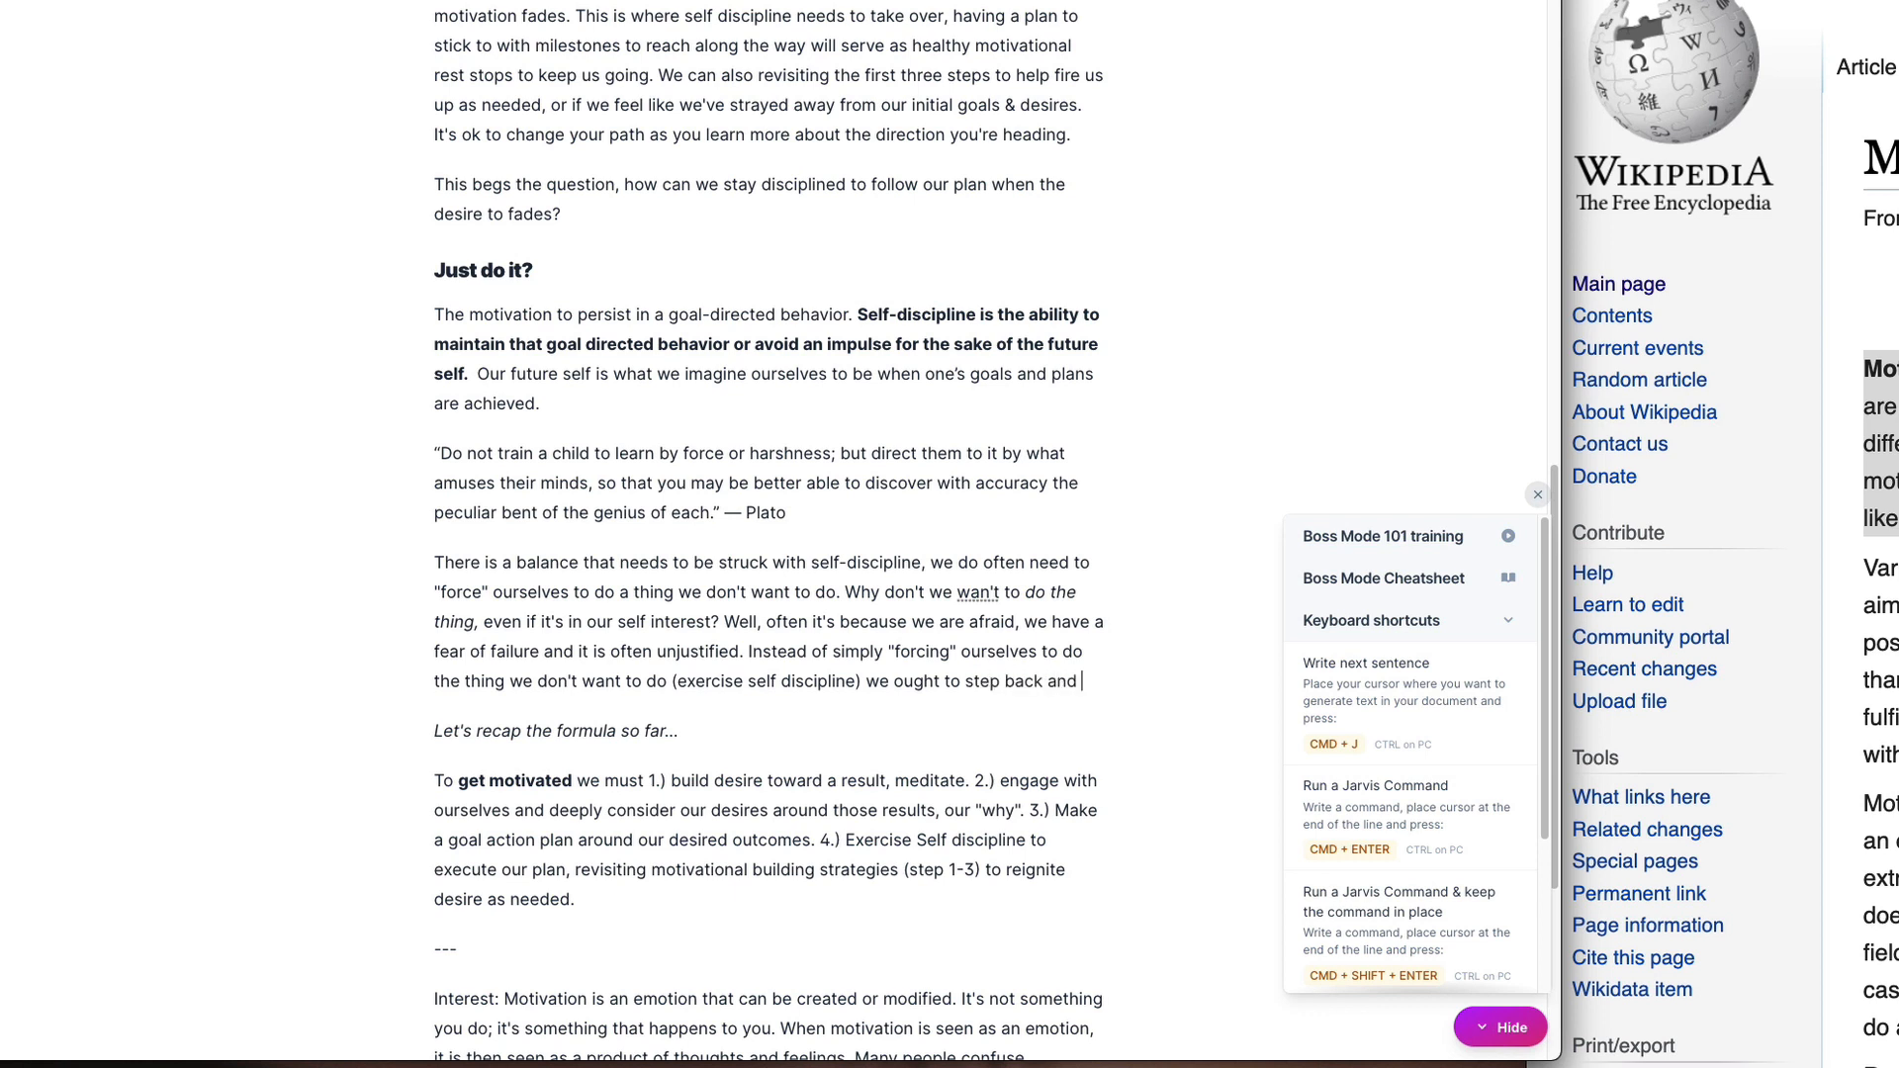
text(take a look )
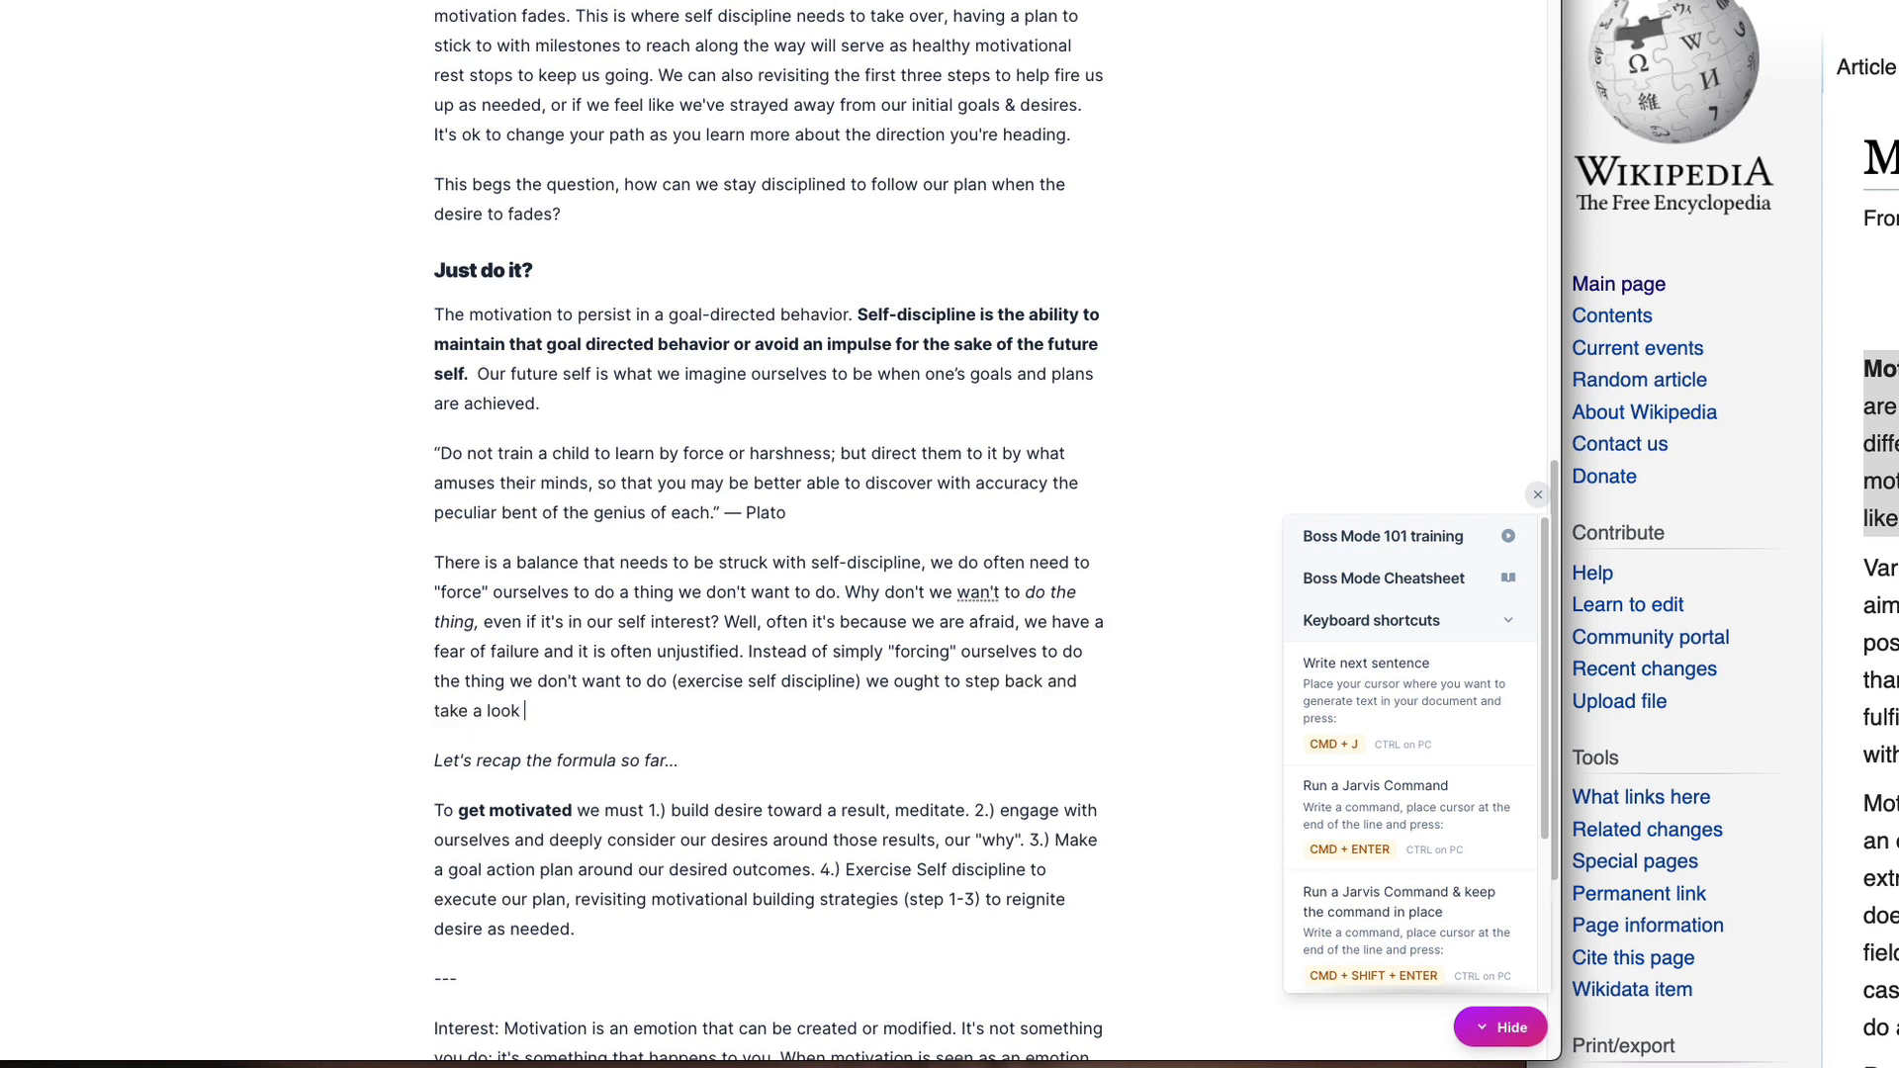
text(at where our resistance is)
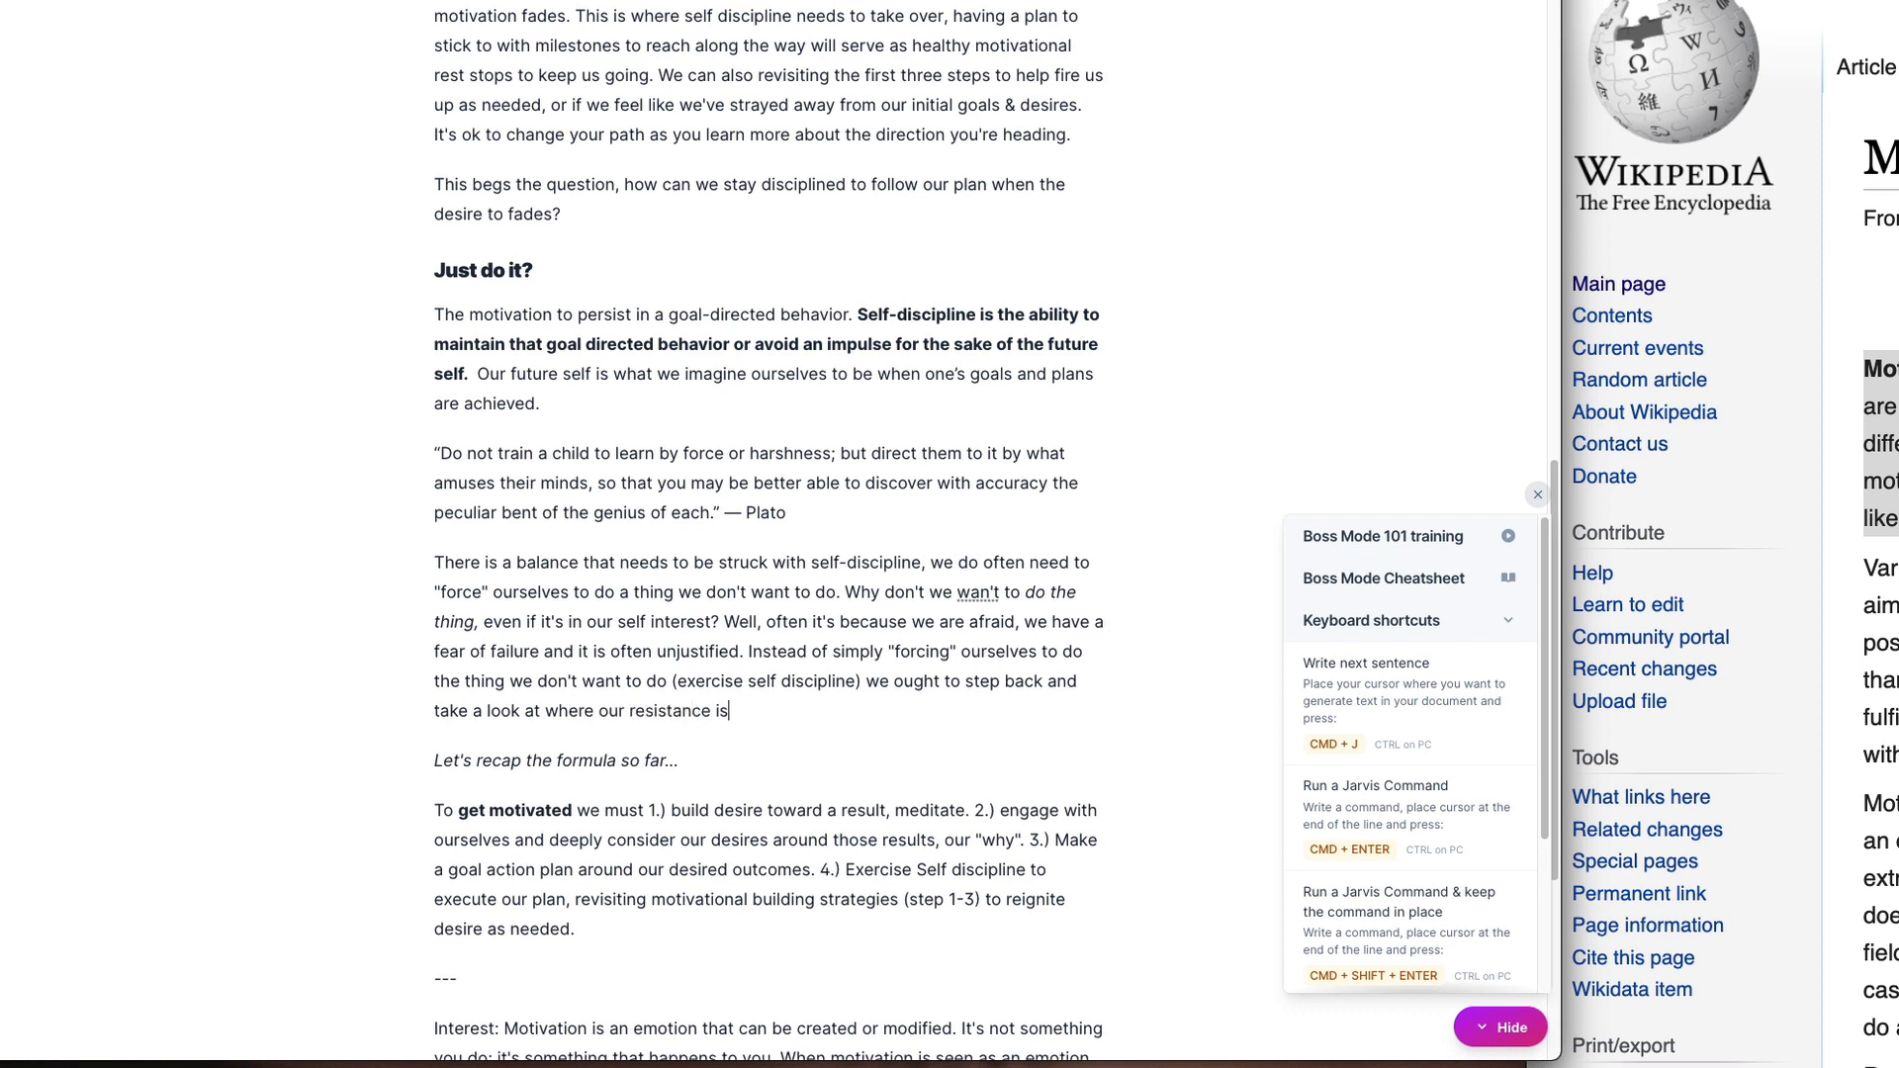
text( coming from. If it is fear of fali)
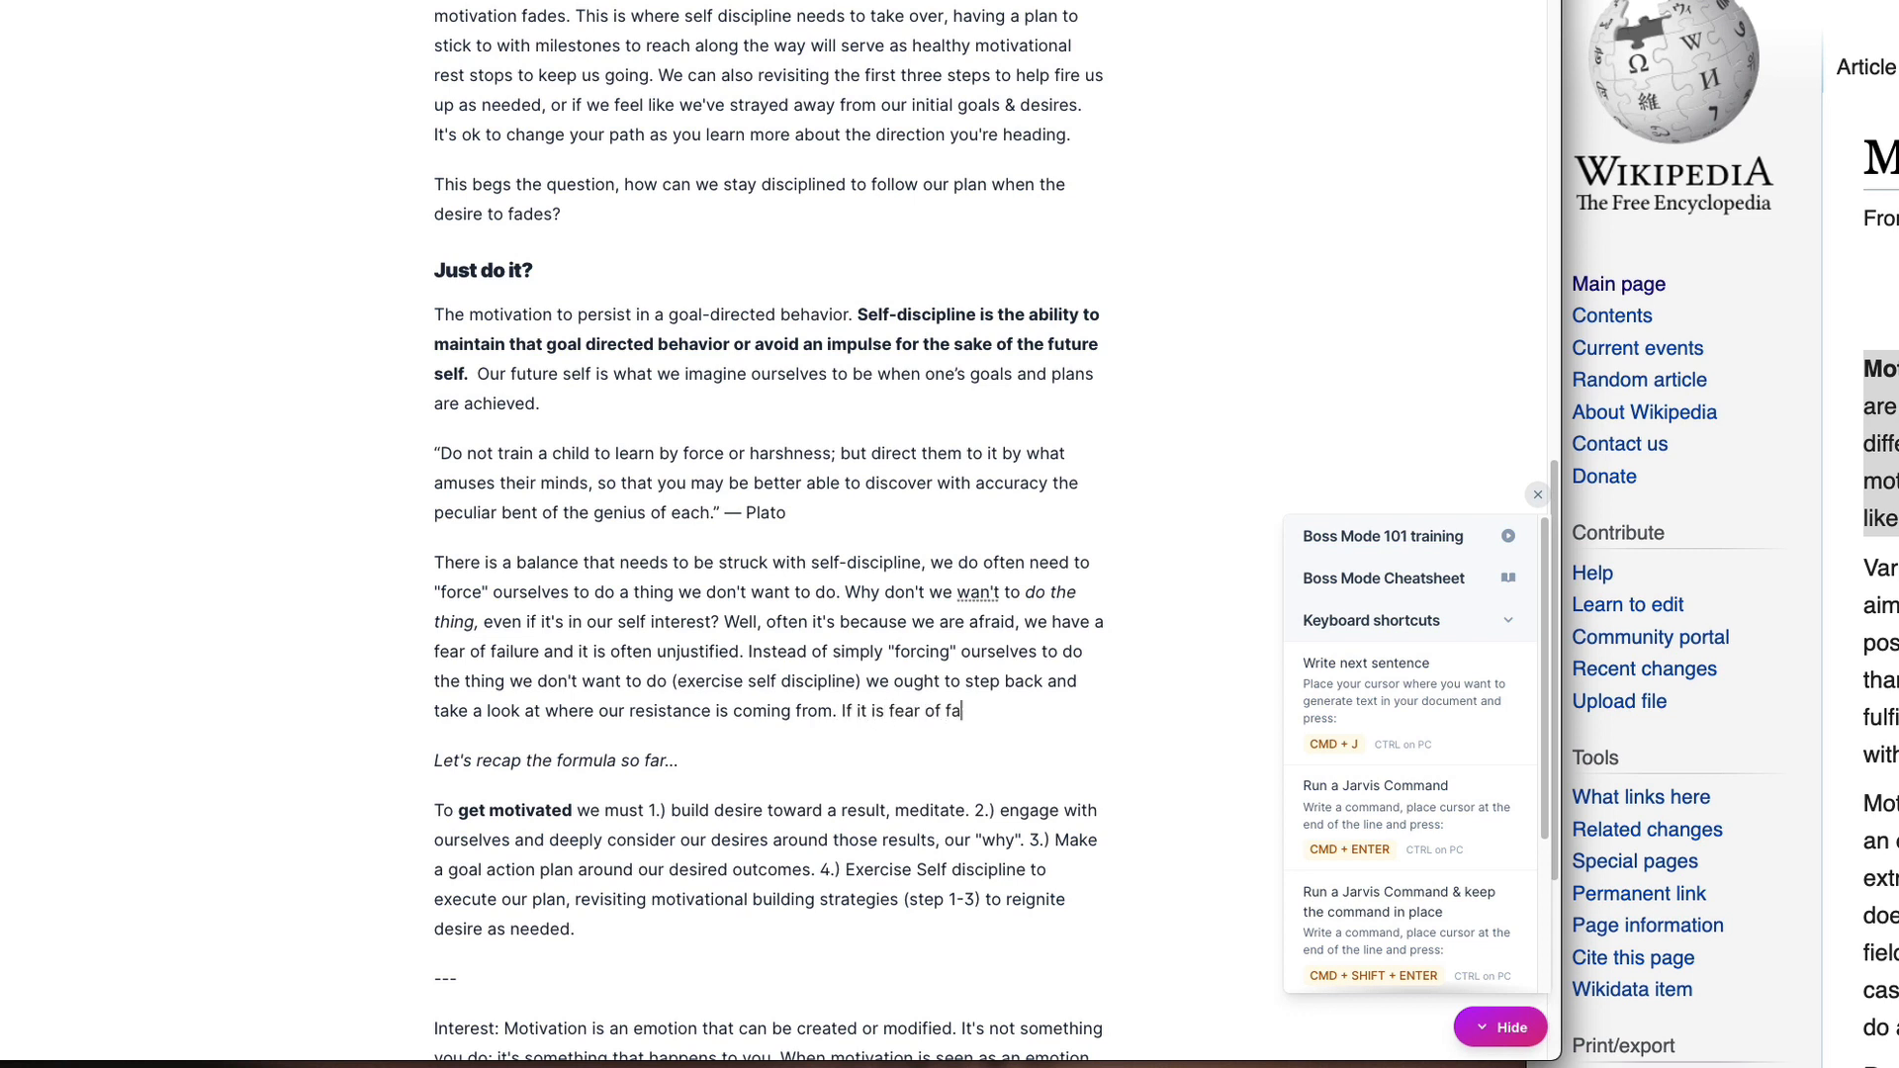
Step: Add "If it is fear of failure in a task then we should take some time to examine that fear"
key(BackSpace)
text(ilure in a task)
text(, it)
text(then we )
text(shoul)
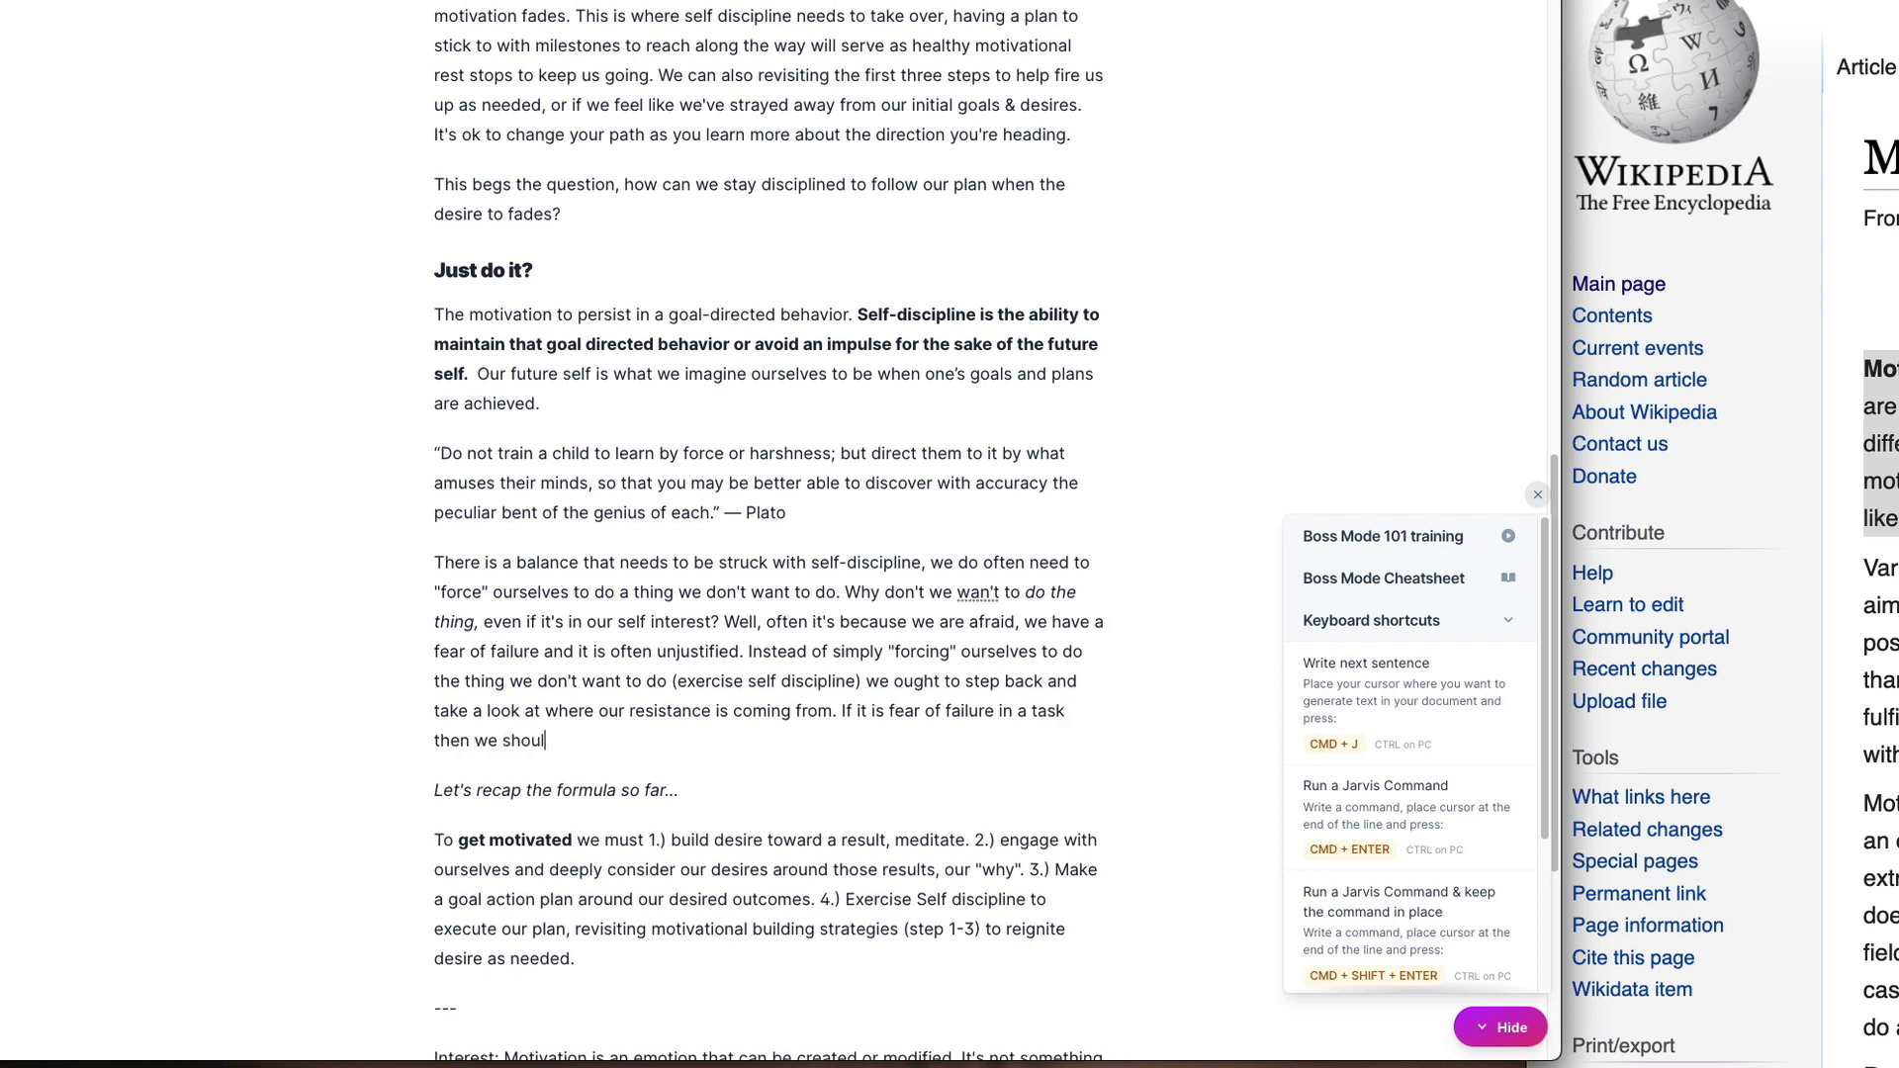
text(d take some time to examine that fear)
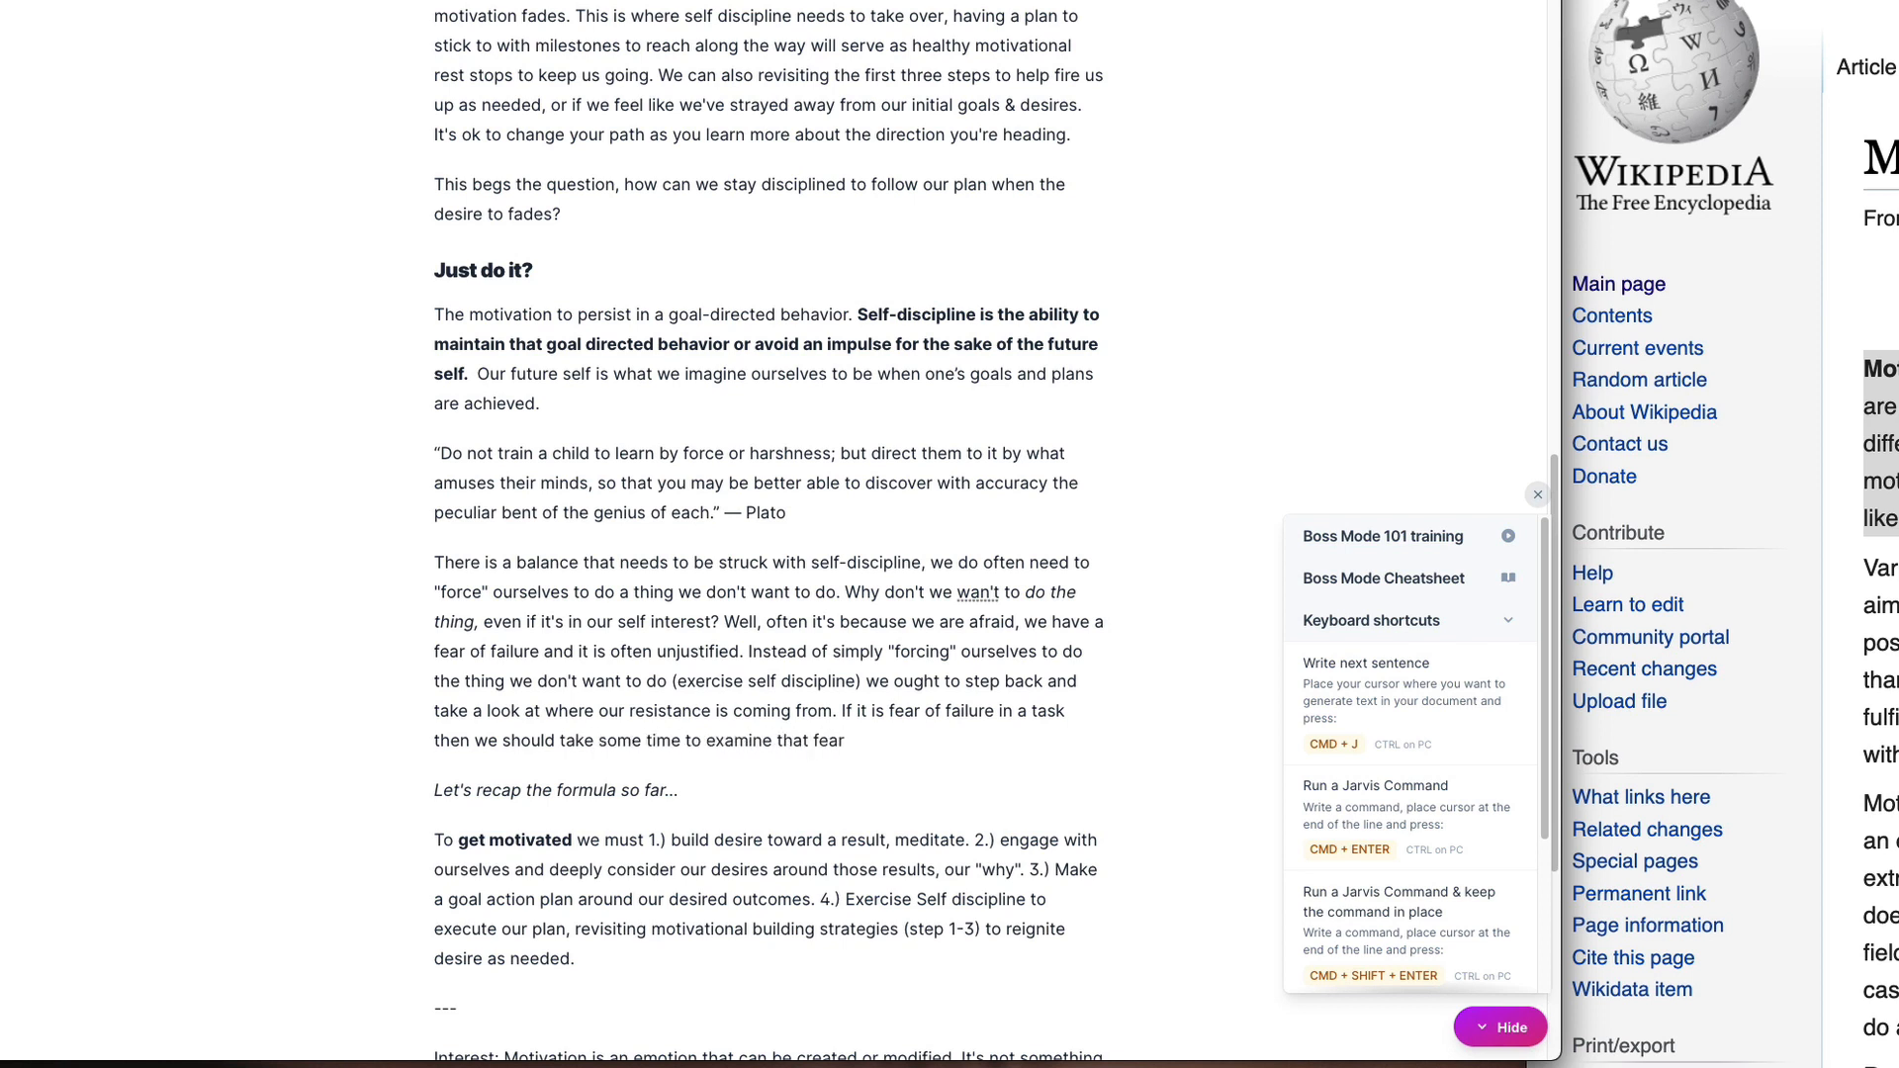
Step: Finish the fear sentence with ", learn more about where it is coming from, and find the tools we need to face that fear."
text(, learn more about where it )
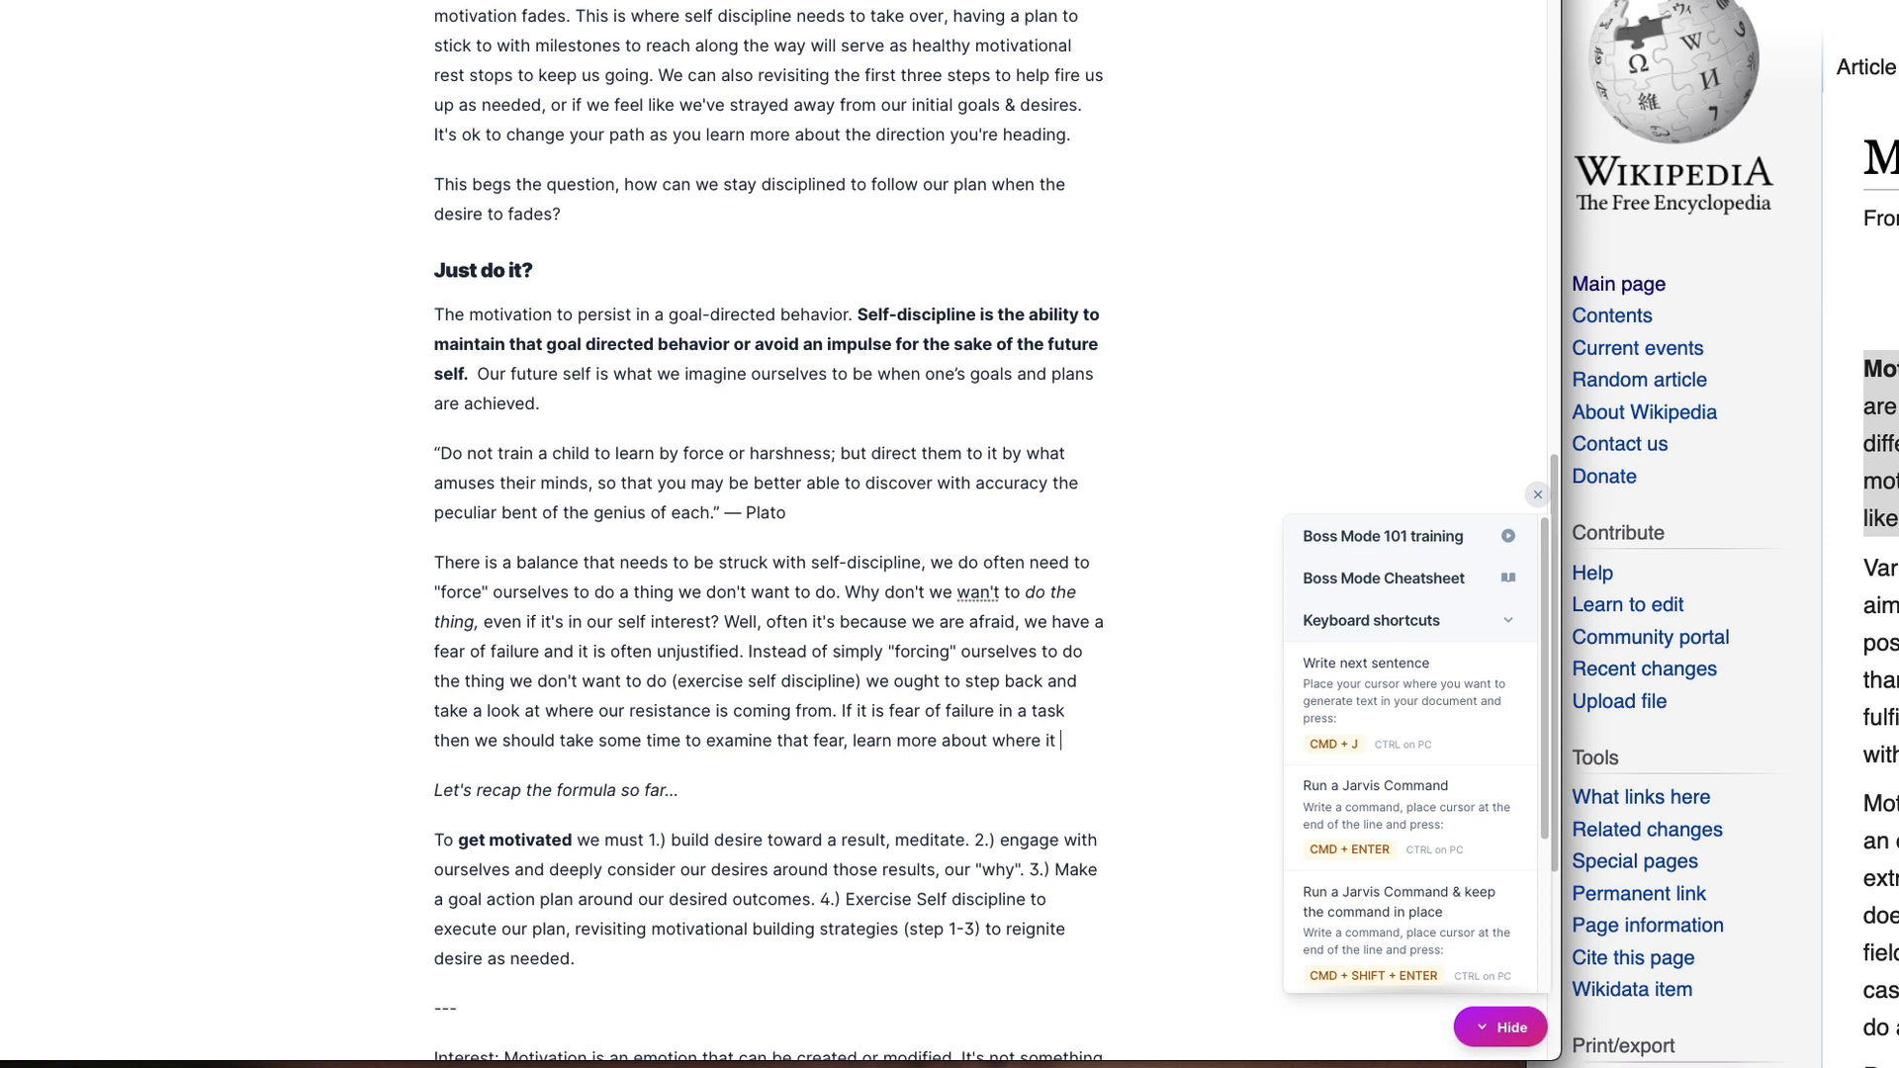
text(is coming from, and )
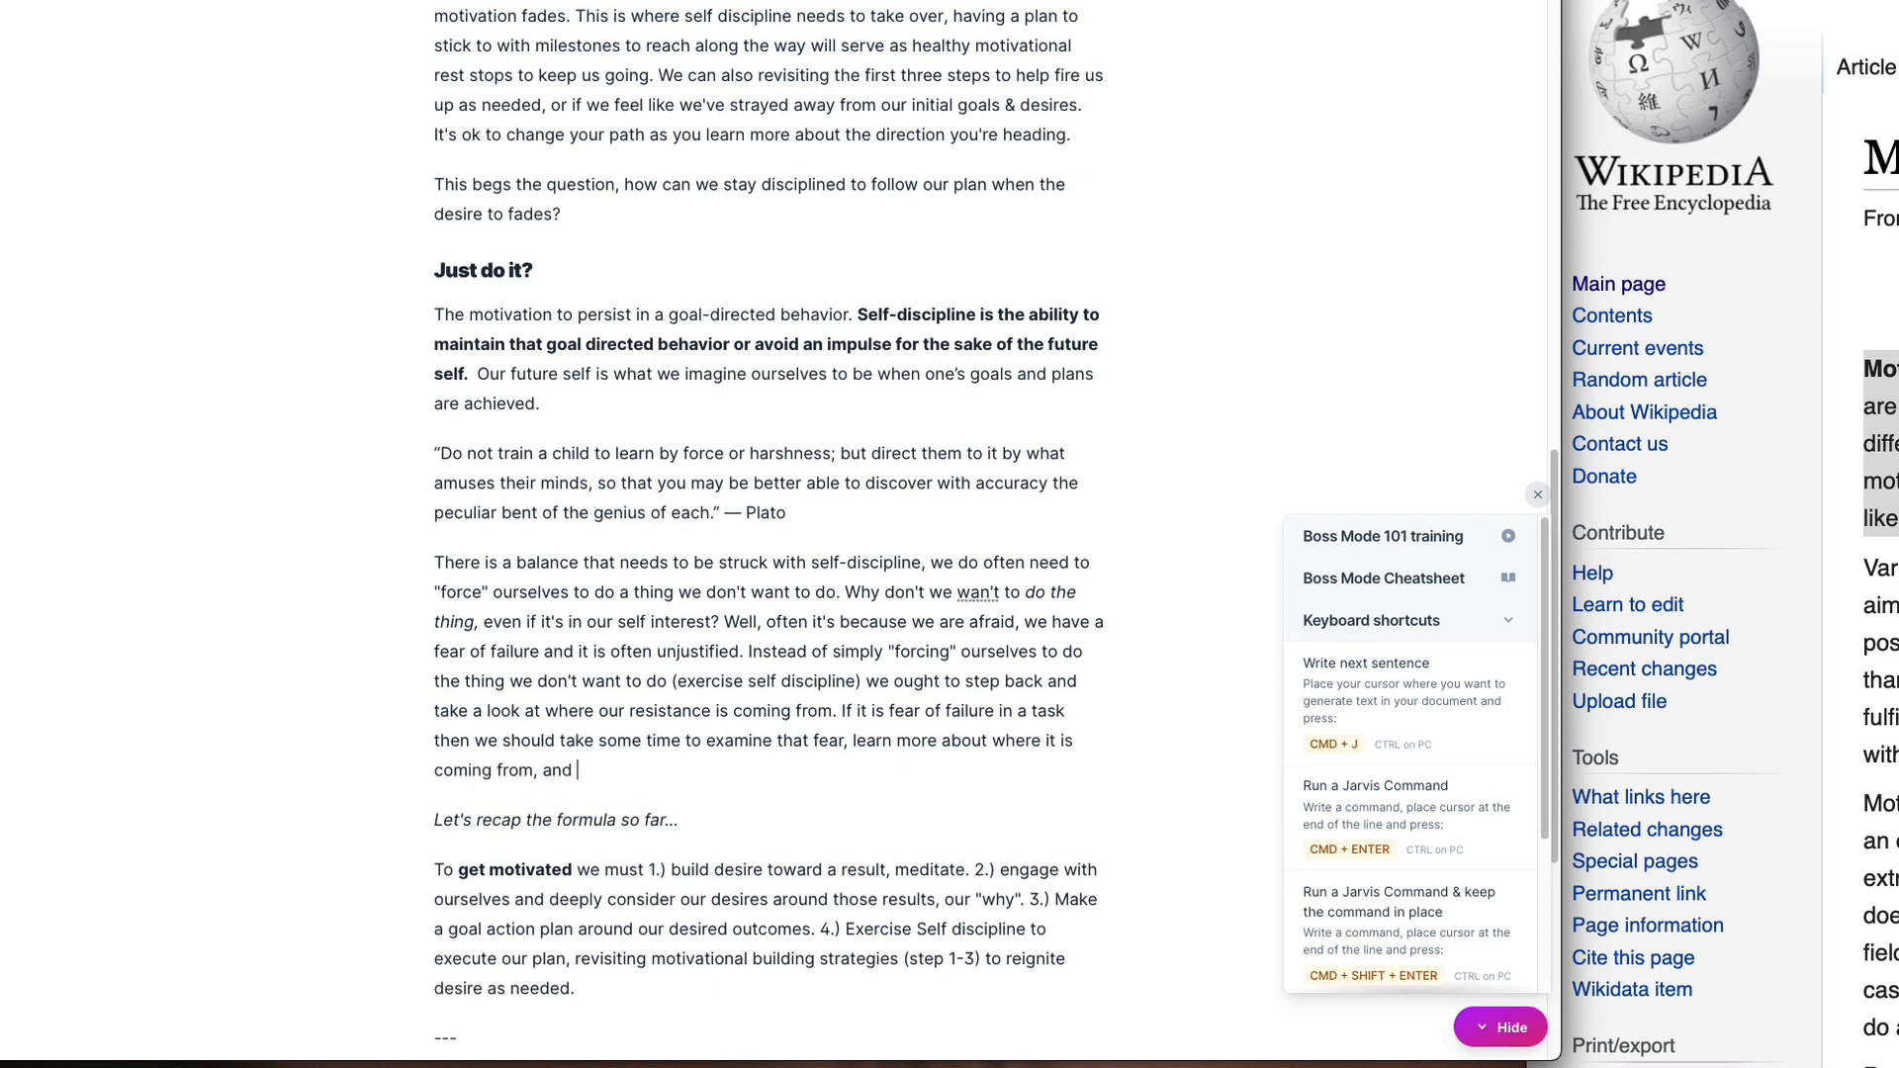
text(find the tools we need to fa)
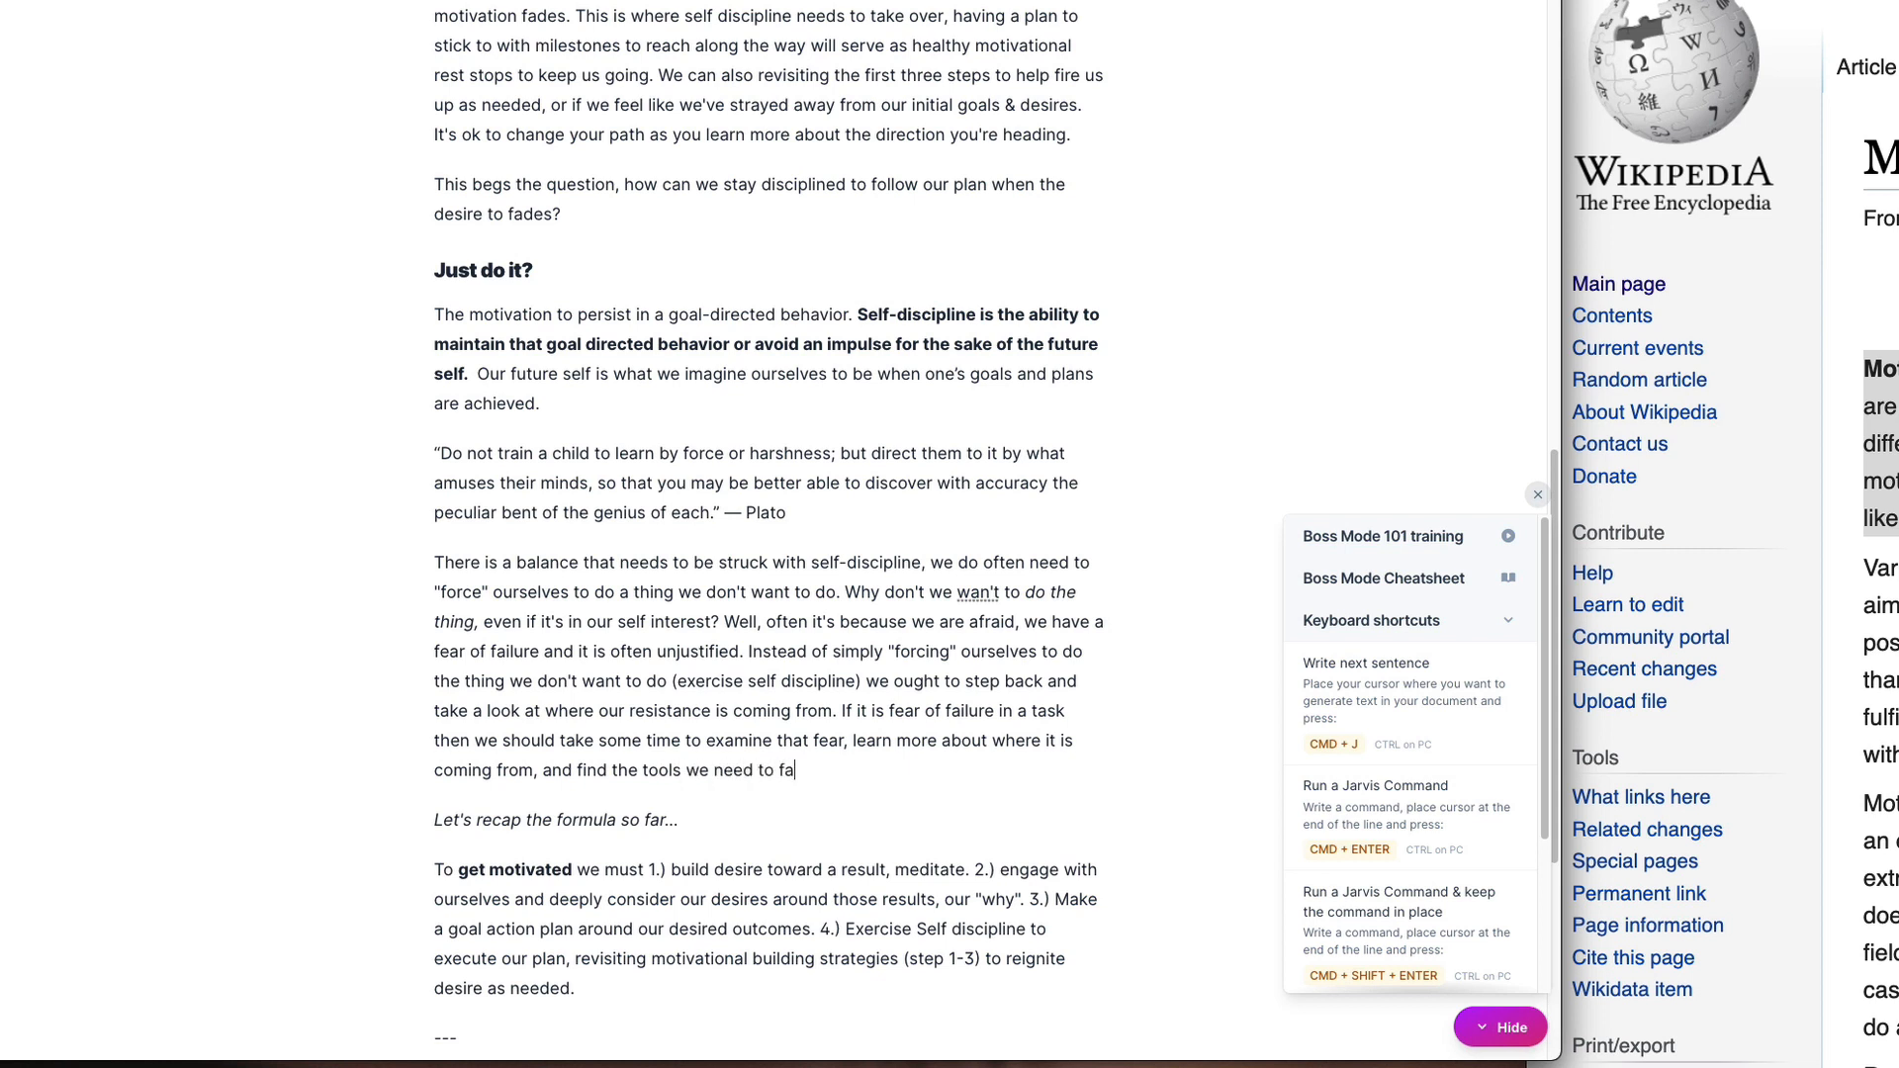
text(ce that fear. Often )
Step: Write "Often setting aside some time to talk with someone we trust can be enough, share our goal and our fear with them"
text(setti)
text(ng aside some time )
text(to talk with someone we )
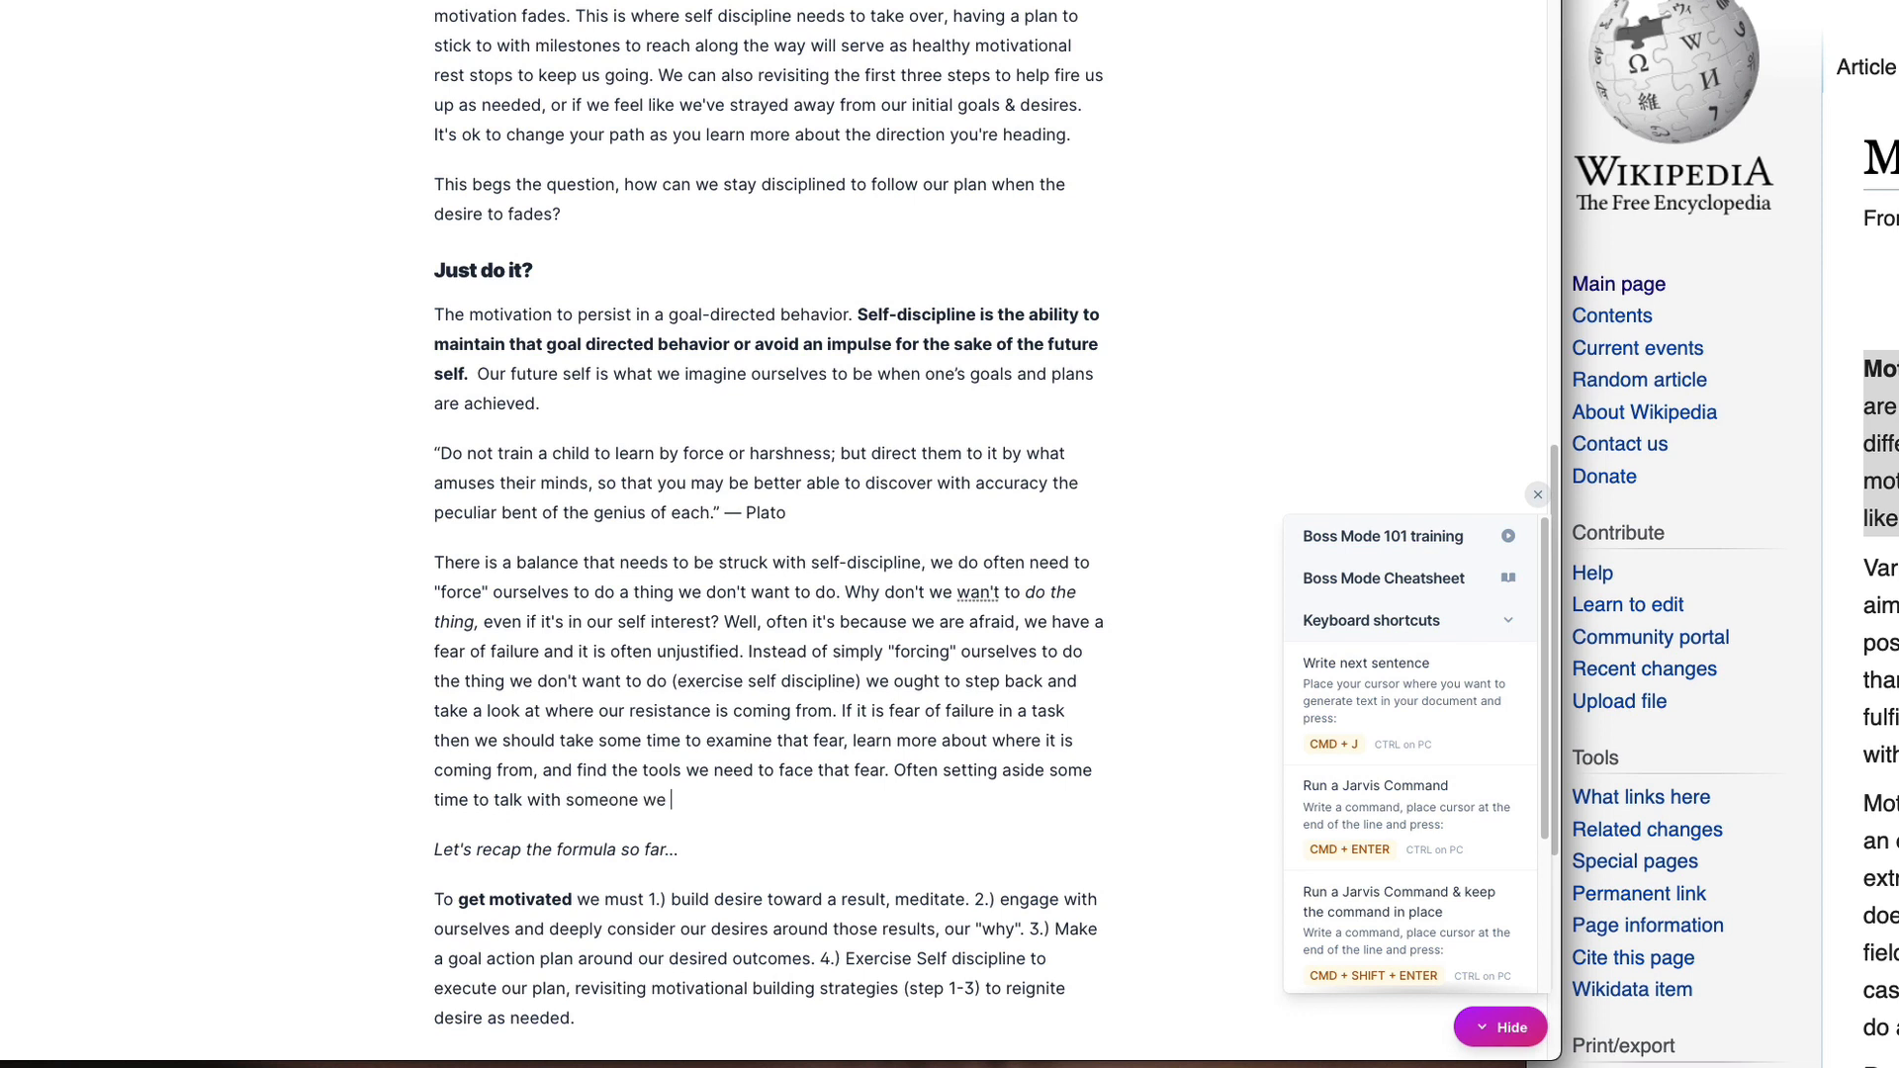
text(trust can be enough, share our fear and our end d)
key(BackSpace)
key(BackSpace)
key(BackSpace)
key(BackSpace)
key(BackSpace)
key(BackSpace)
key(BackSpace)
key(BackSpace)
key(BackSpace)
key(BackSpace)
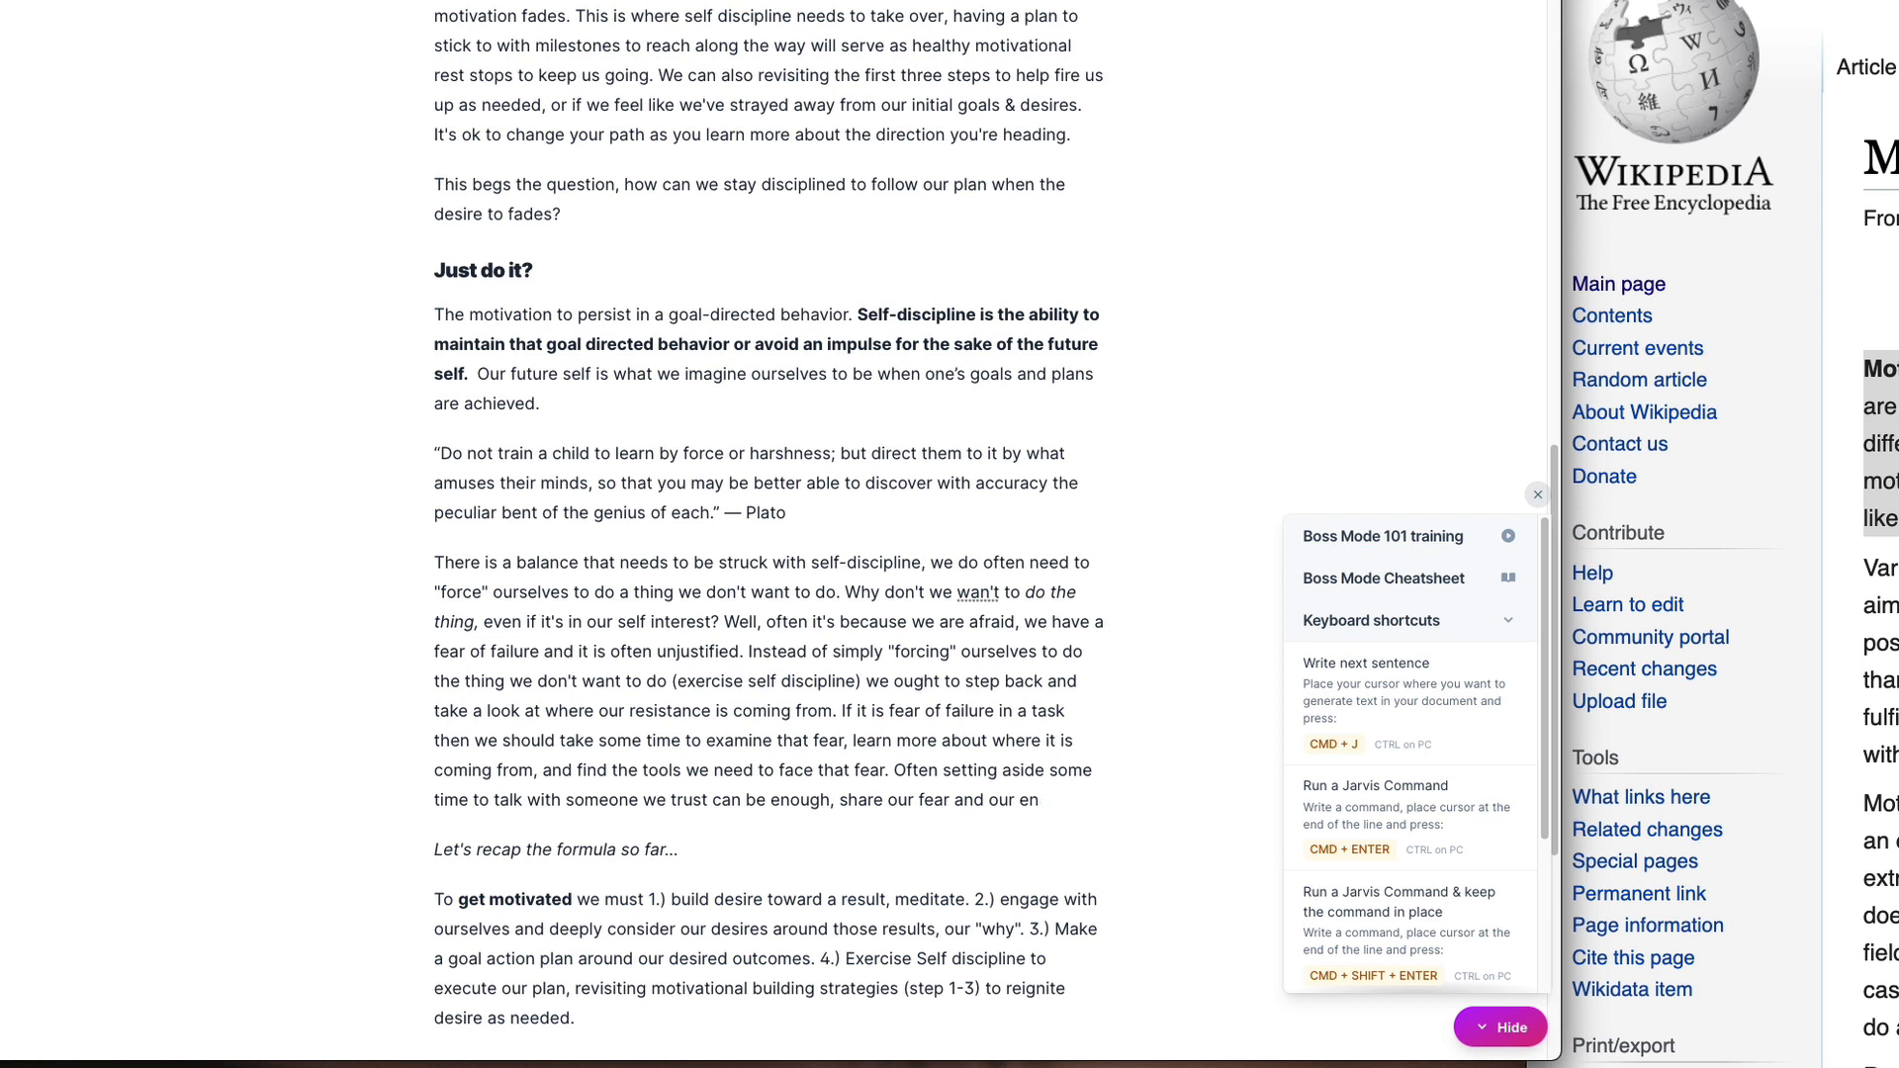
key(BackSpace)
key(BackSpace)
key(BackSpace)
key(BackSpace)
key(BackSpace)
key(BackSpace)
key(BackSpace)
key(BackSpace)
text(goal,)
key(BackSpace)
key(BackSpace)
text(and our fear with them and )
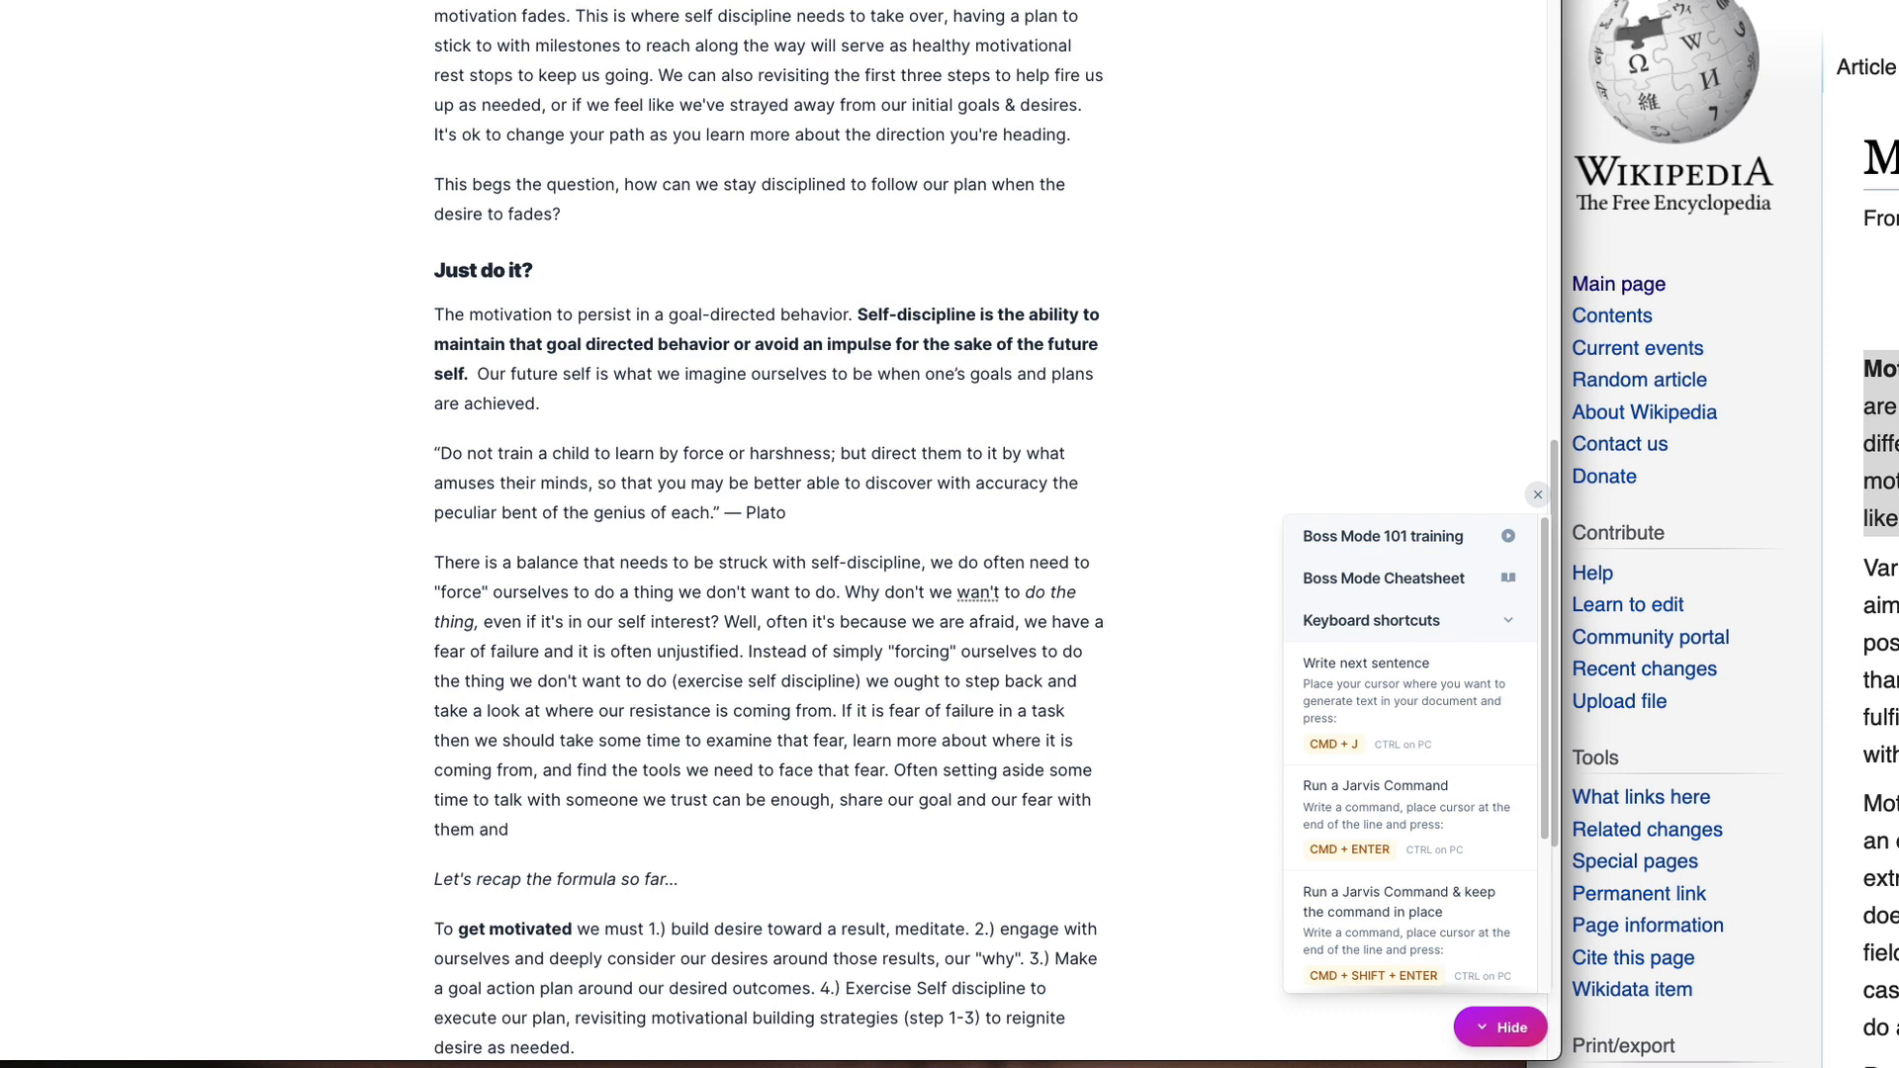
Step: End the sentence right after "with them" and change "share" to "sharing"
text(have)
key(BackSpace)
key(BackSpace)
key(BackSpace)
key(BackSpace)
text(discuss)
key(BackSpace)
key(BackSpace)
key(BackSpace)
key(BackSpace)
key(BackSpace)
key(BackSpace)
key(BackSpace)
key(BackSpace)
key(BackSpace)
key(BackSpace)
key(BackSpace)
key(BackSpace)
drag(874, 806, 884, 806)
text(ing)
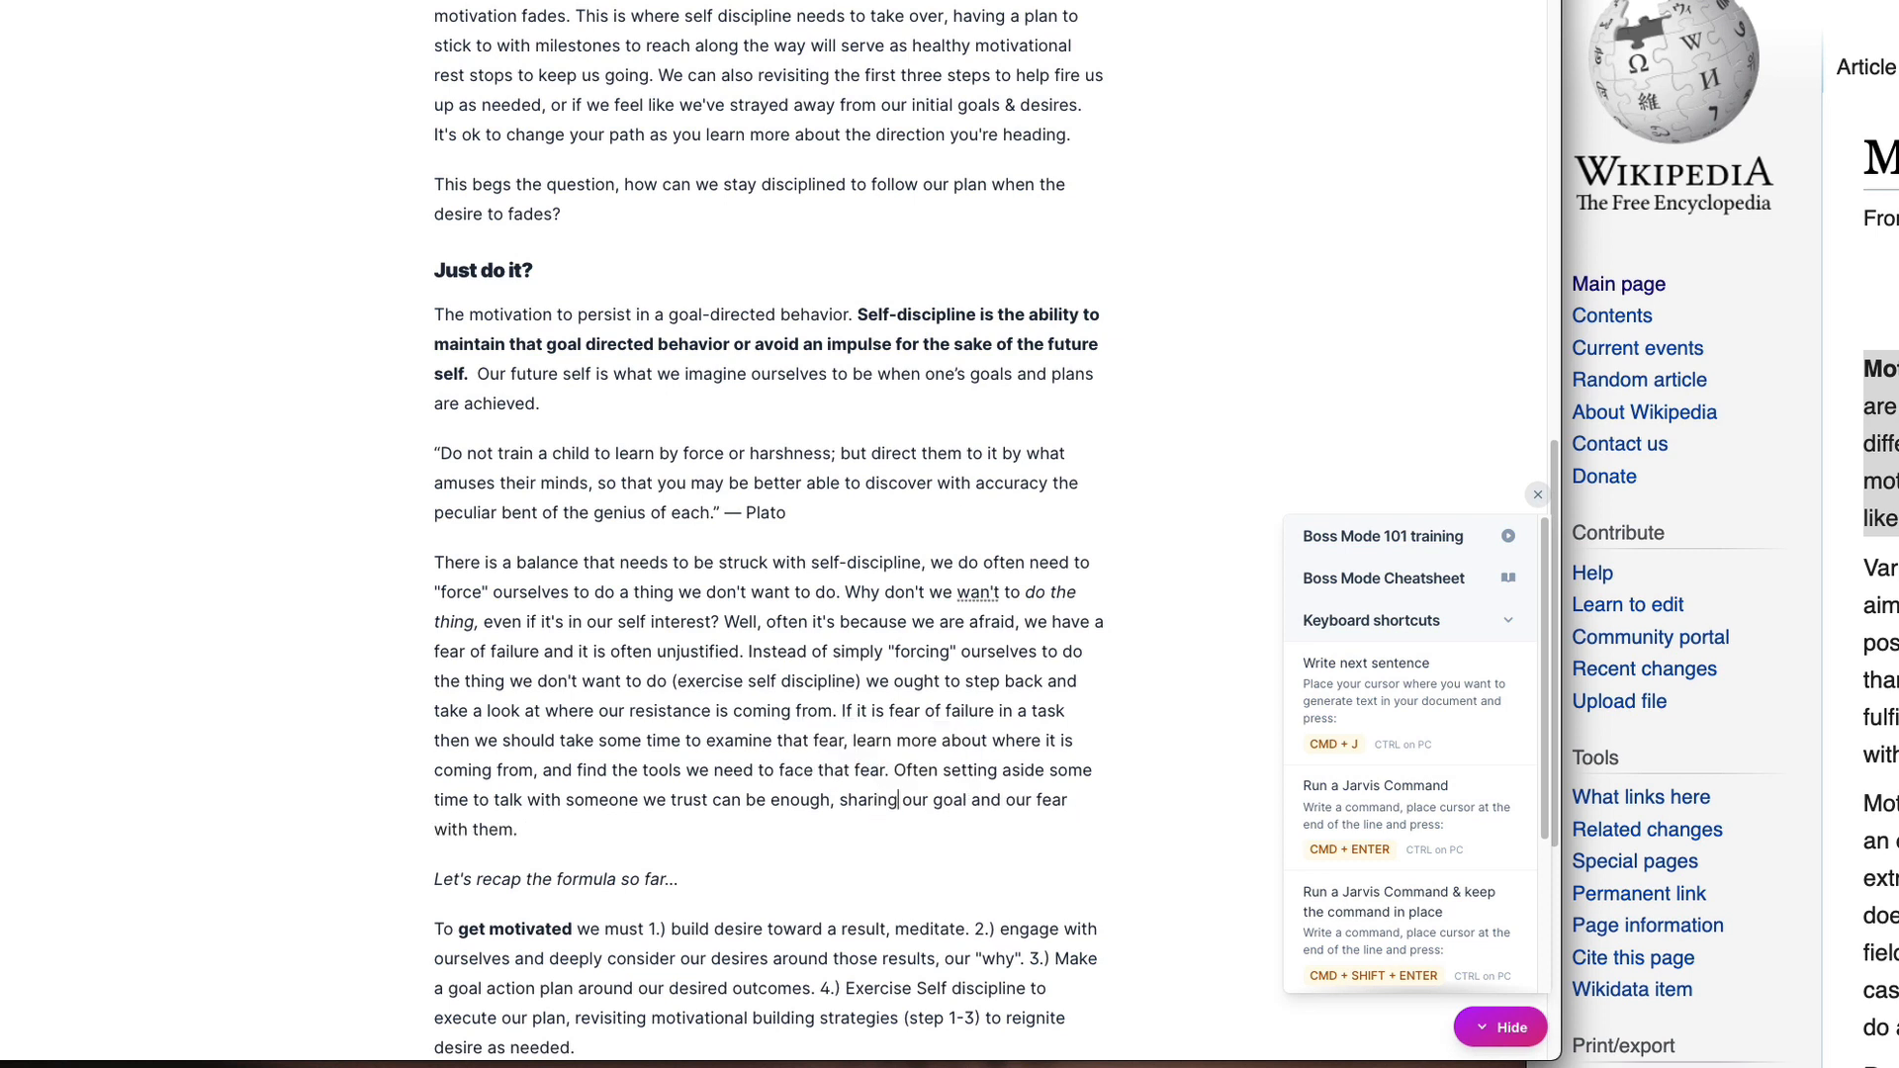
Step: Split the sentence after "enough" so the new one reads "By sharing our goals and our fears with them"
scroll(936, 806, down, 1)
click(537, 776)
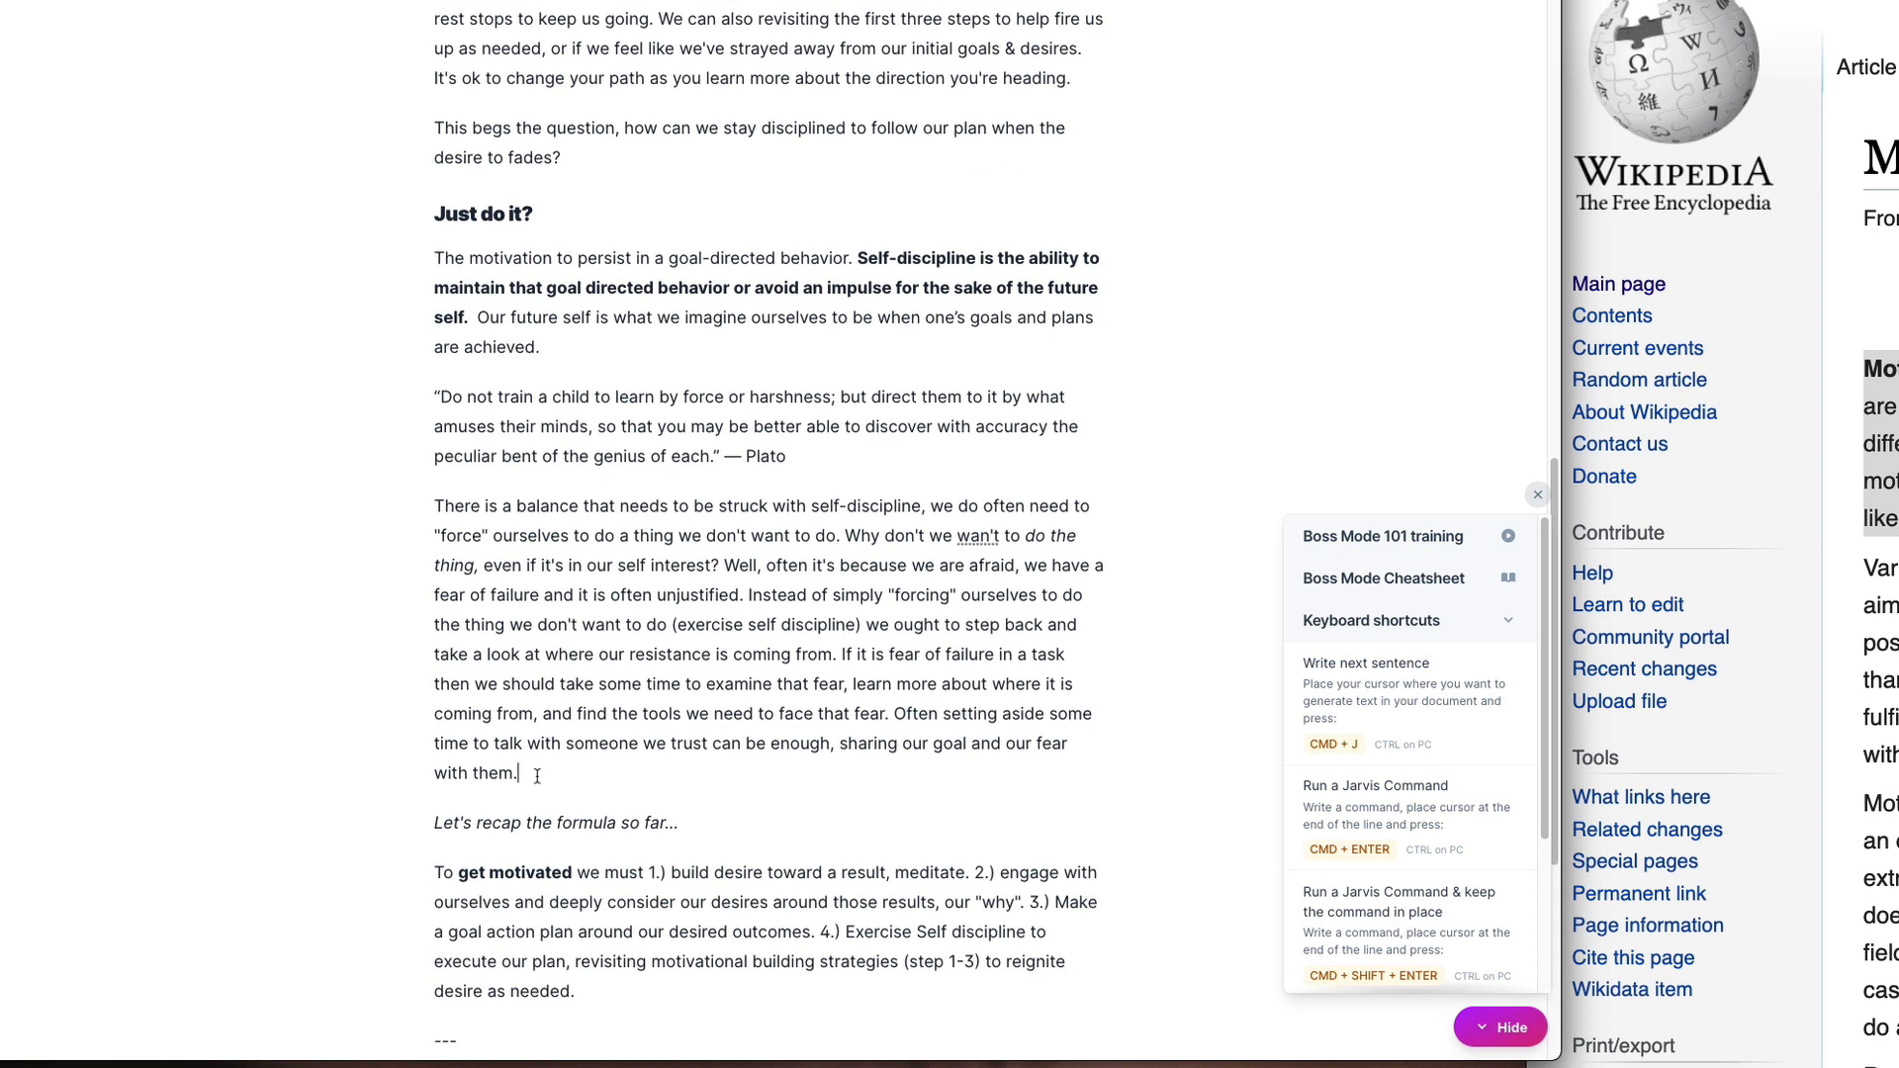
key(shift+Left)
click(840, 744)
key(BackSpace)
text(..)
text(By)
click(992, 743)
text(s)
drag(1104, 743, 1092, 742)
text(str)
key(BackSpace)
key(BackSpace)
text(rs)
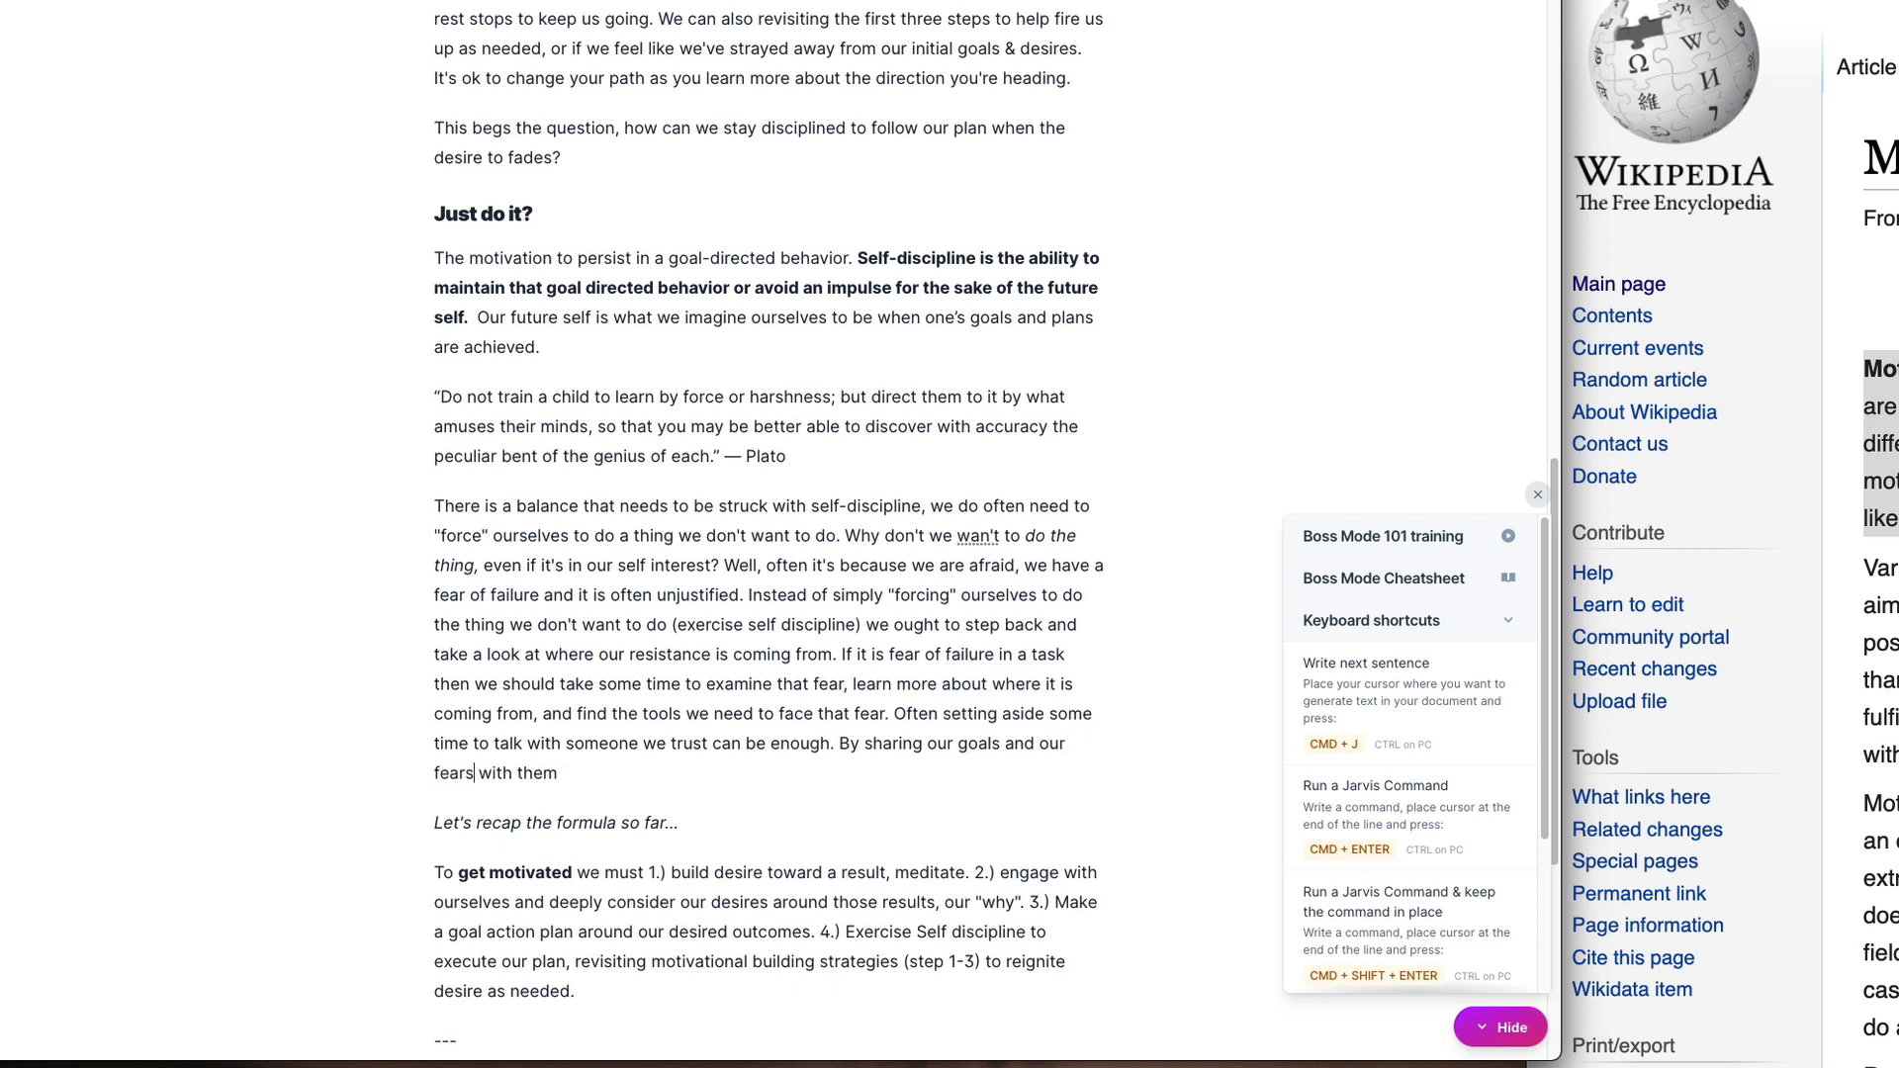
Step: Complete the new sentence with "we can get a new perspective, likely one that will help us move (motivate) past our fear."
click(706, 762)
text(we can get a new perspec)
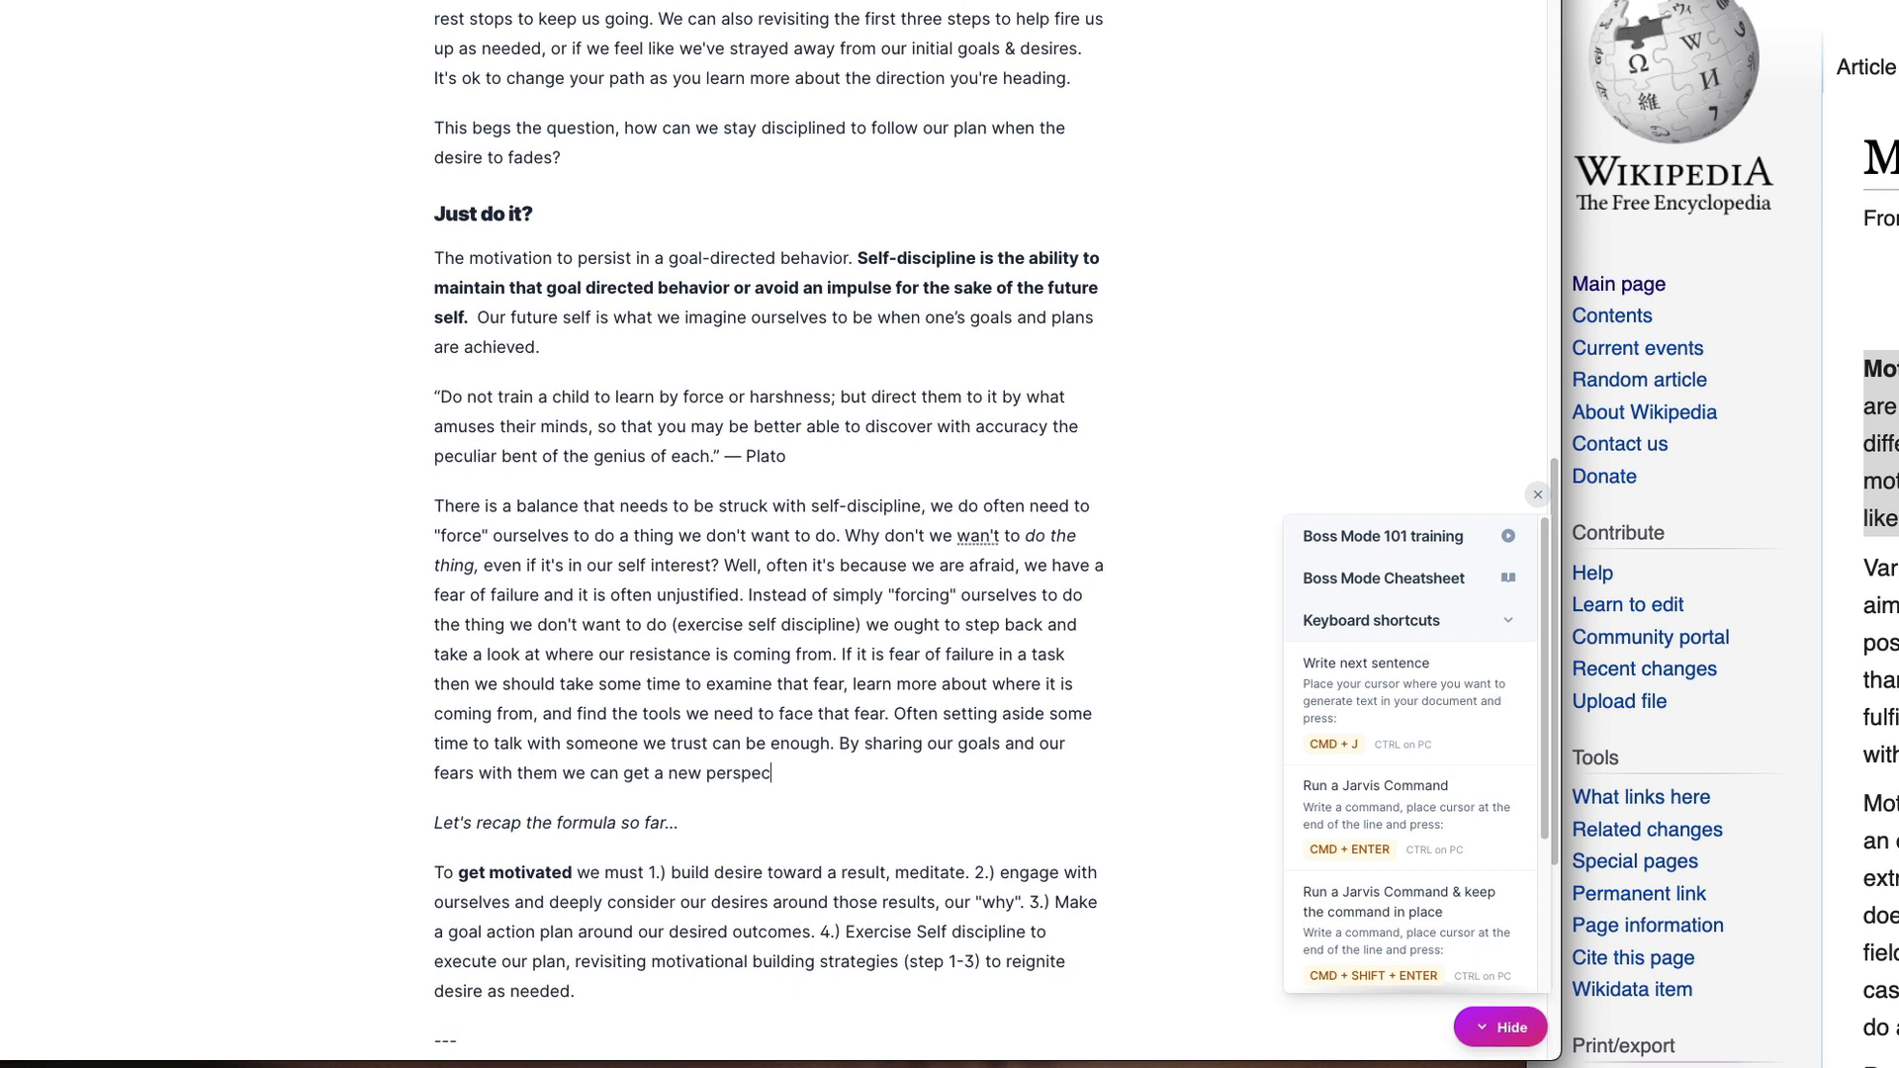
text(tive, likely one that will help)
key(BackSpace)
key(BackSpace)
text(ill help us move)
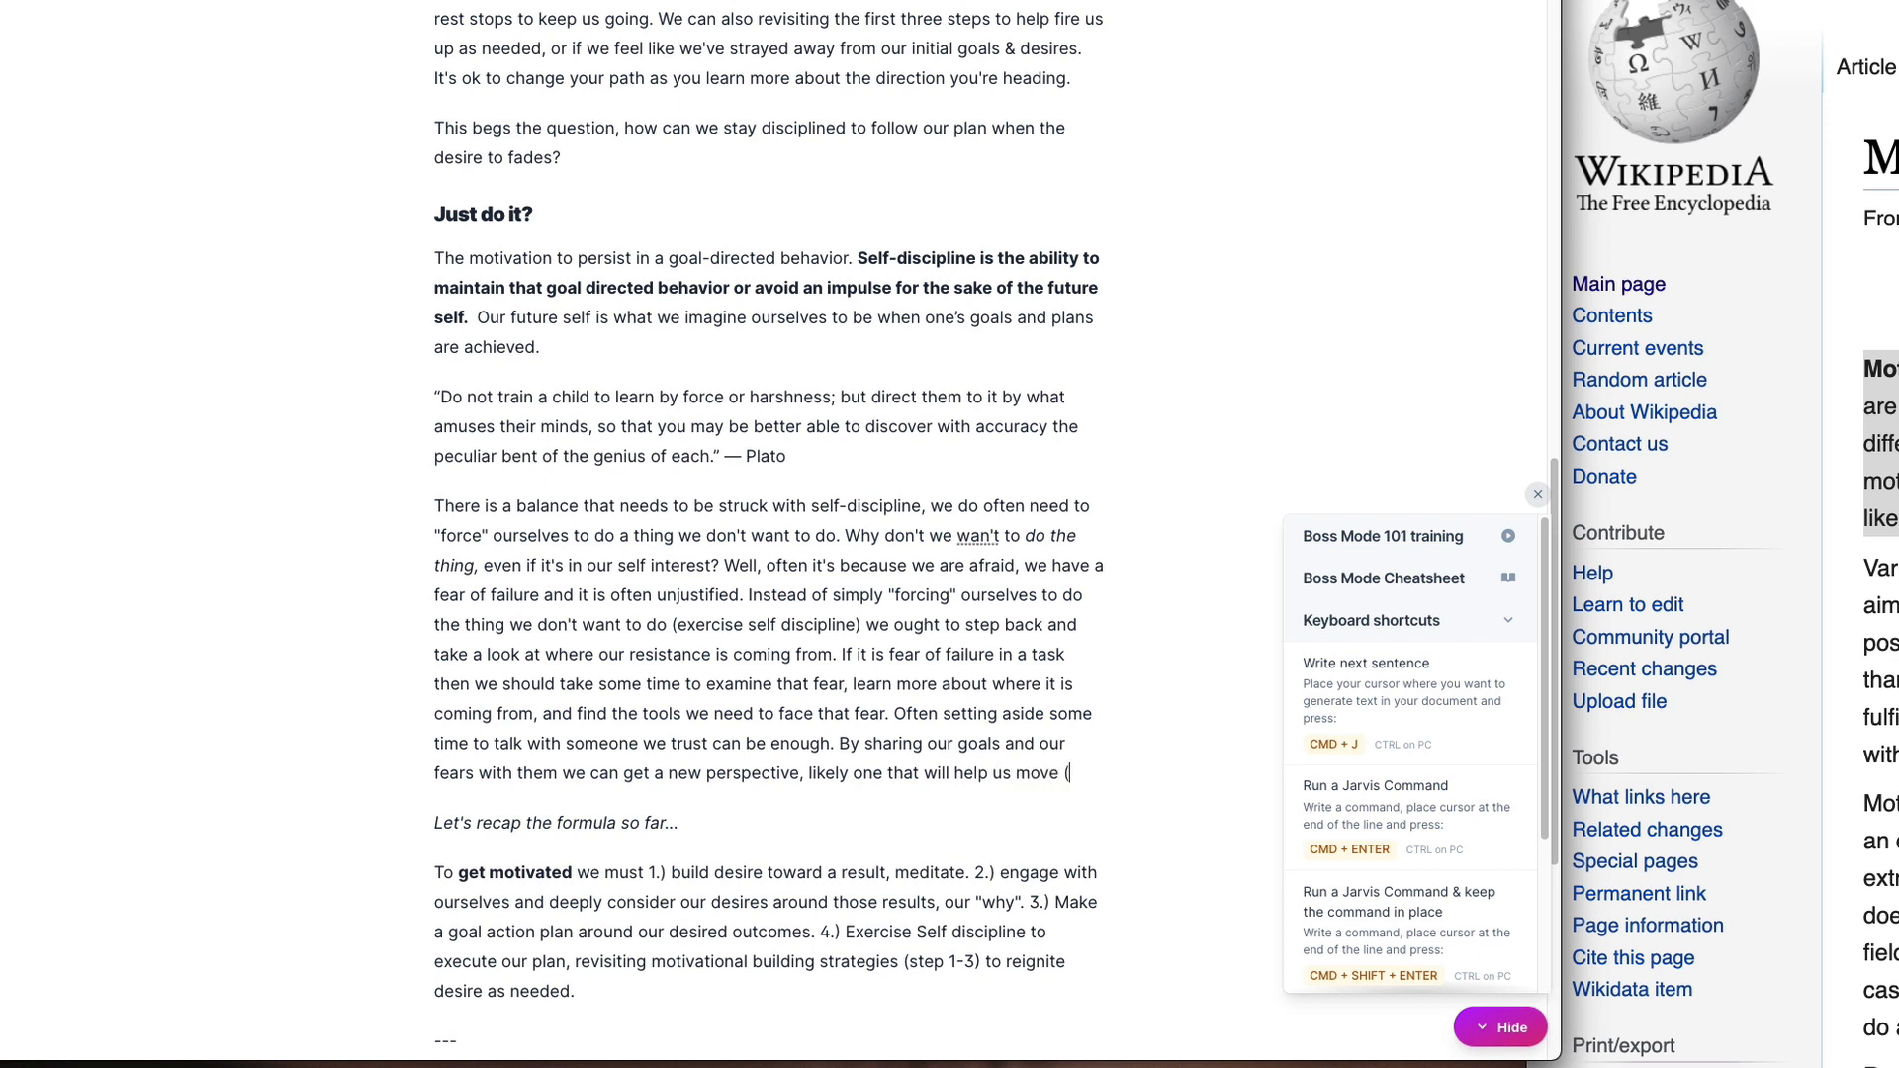
text(motivate) past our fear)
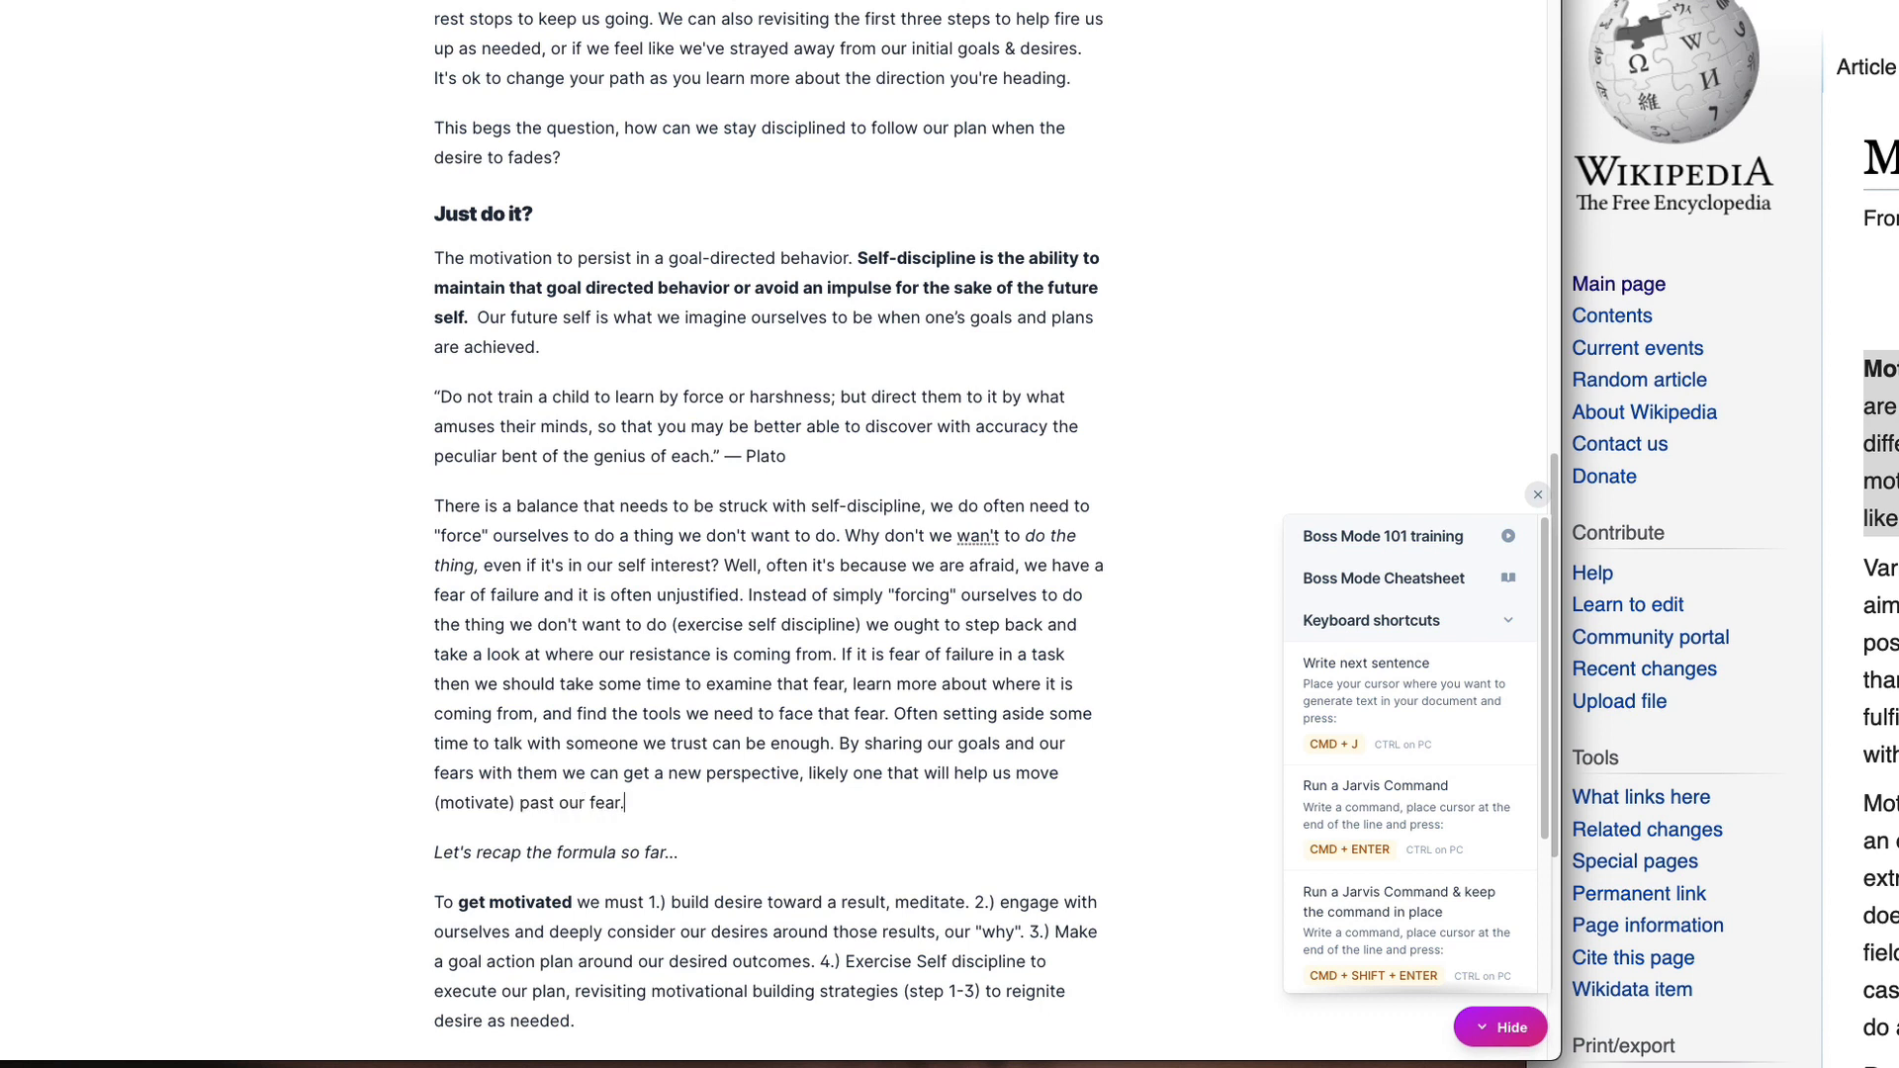
text(.)
Step: Start a new paragraph with "Sometimes we must simply "do the thing" and trust the process, trust our plan"
key(Return)
text(Sometimes )
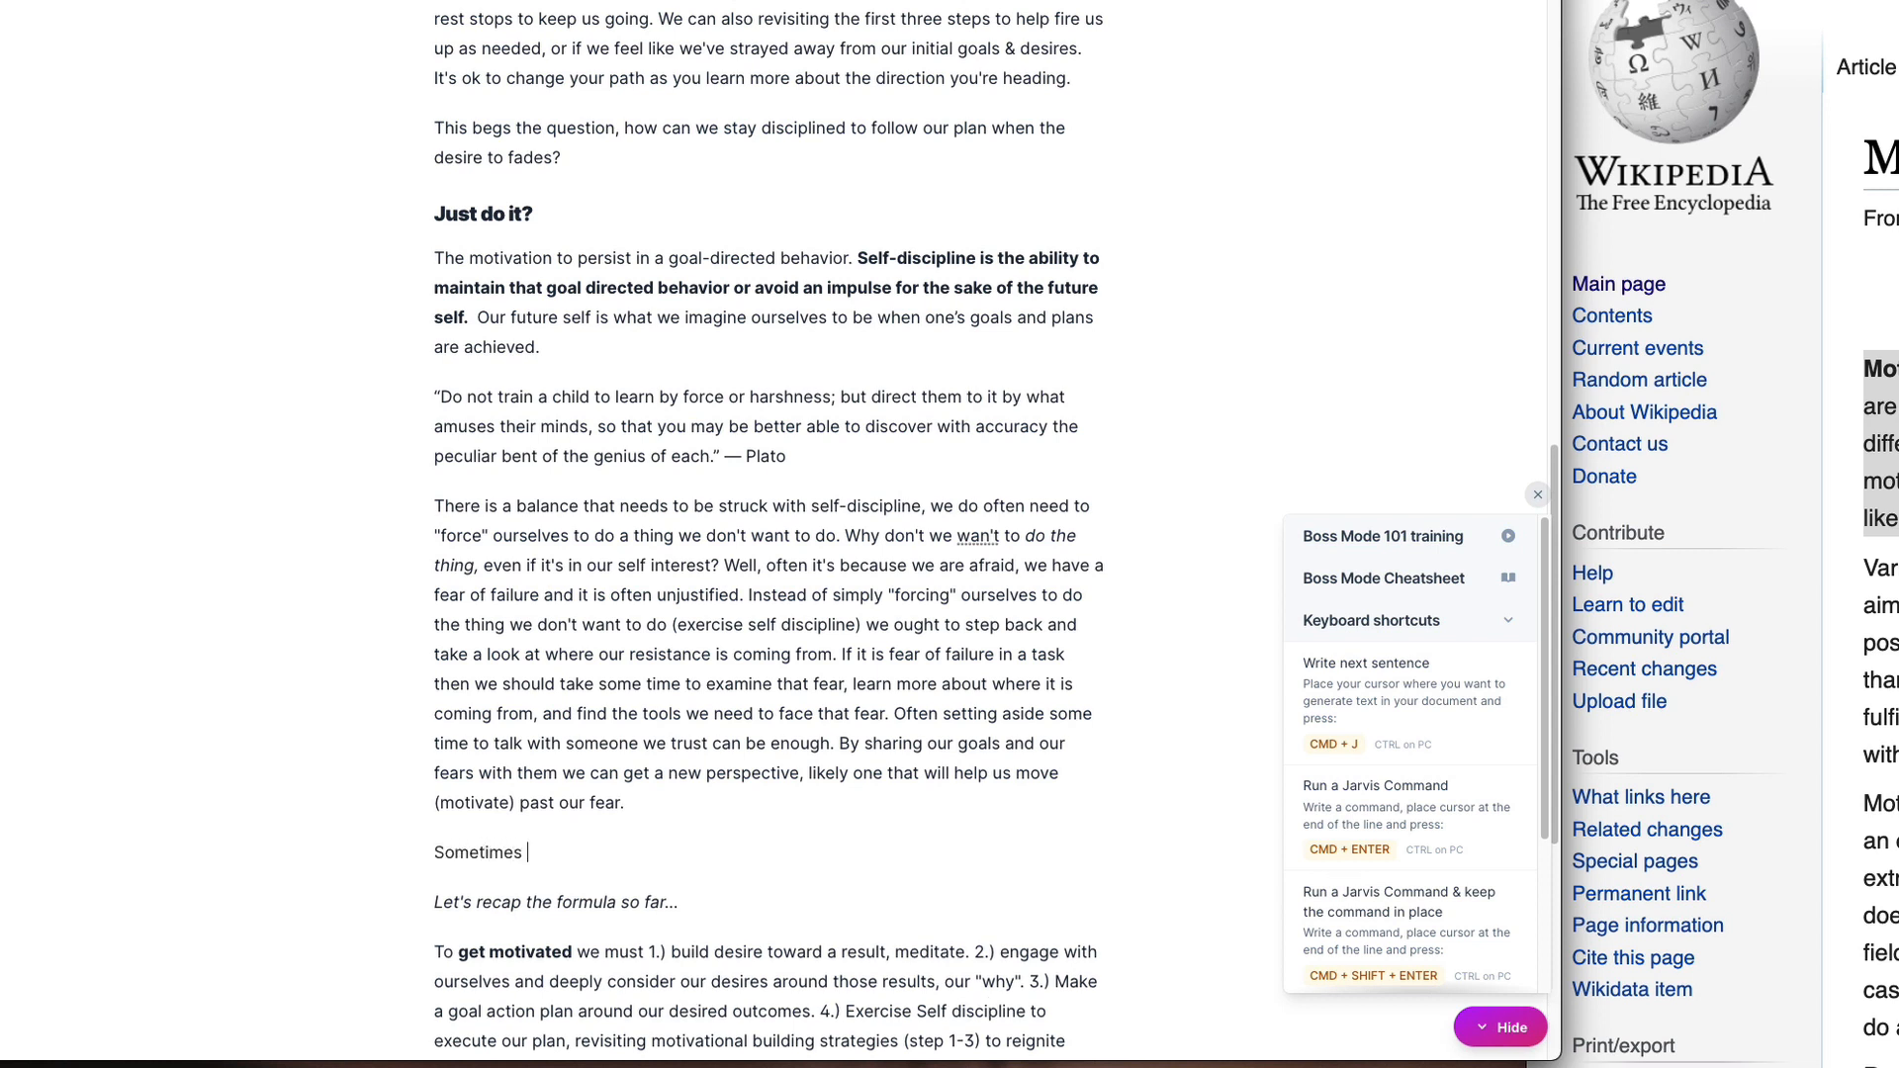
text(we must simply "do the thing" and)
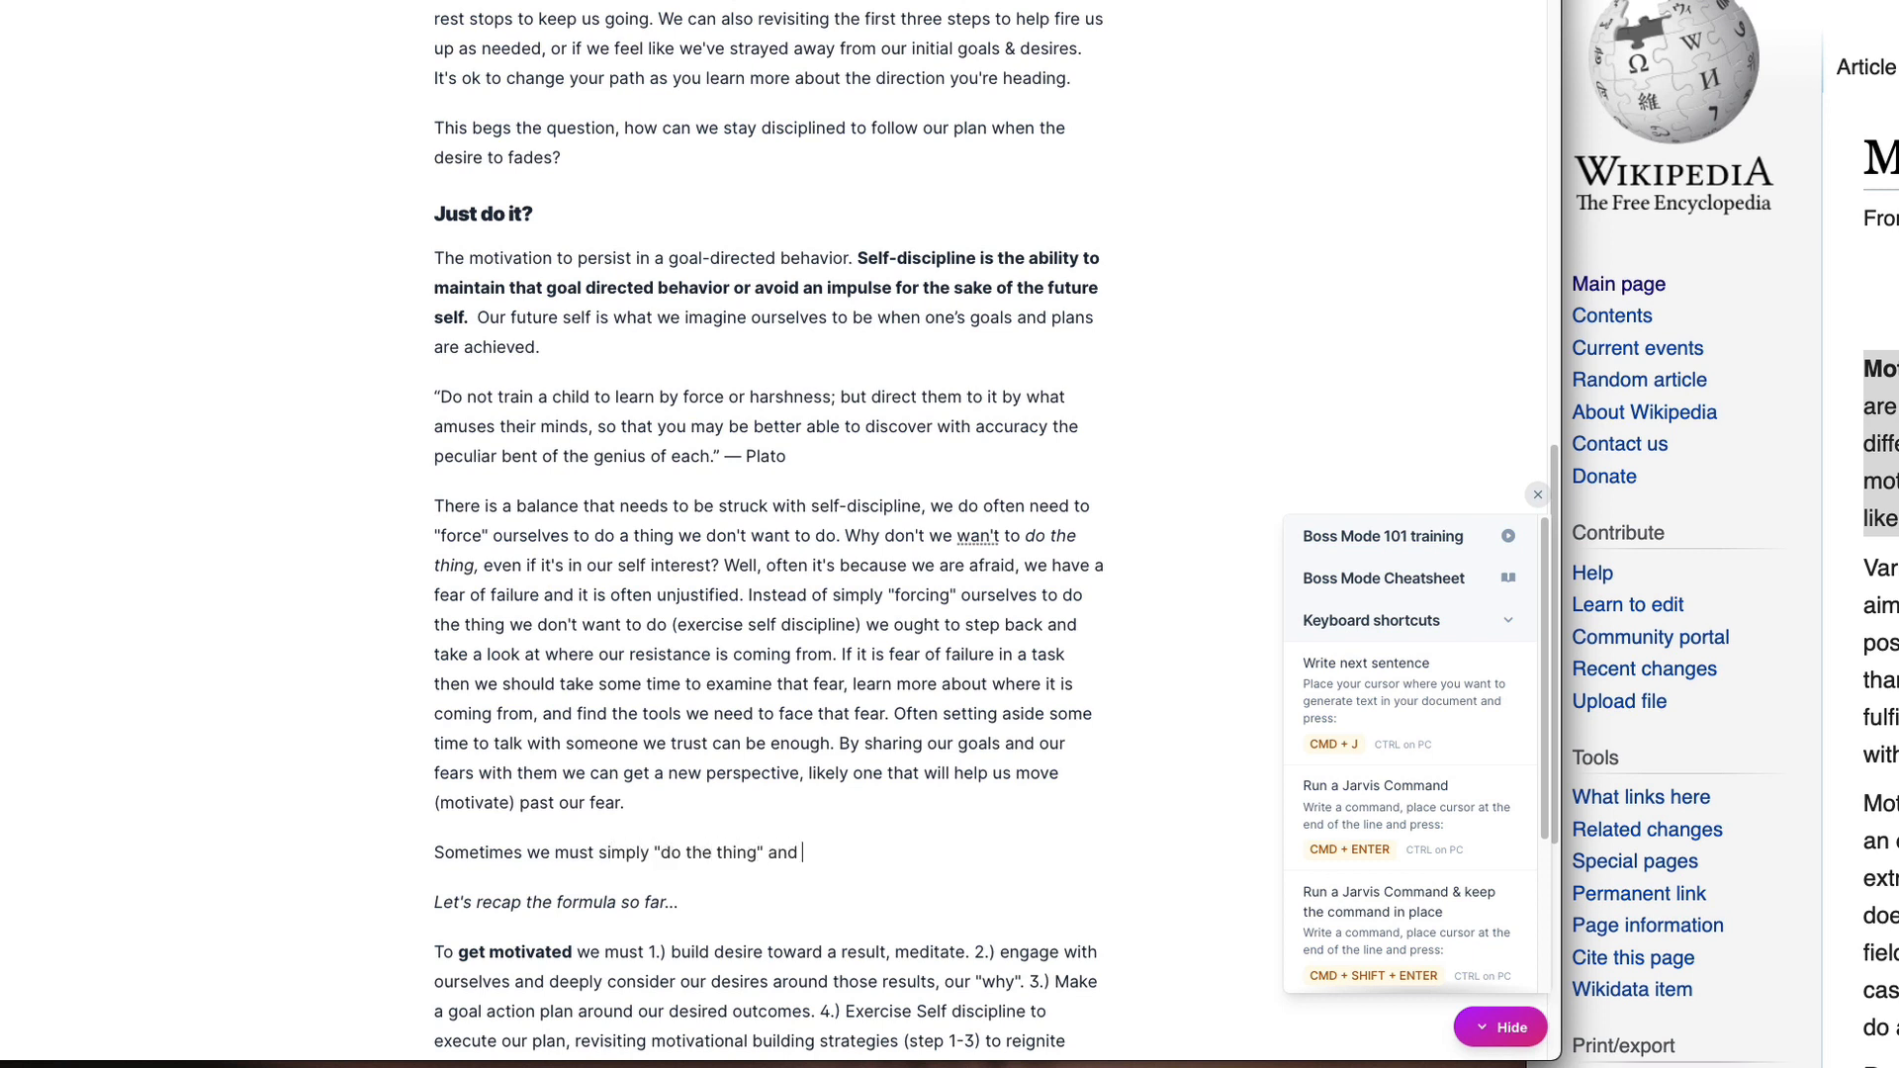
text( trust the process, trust our plan)
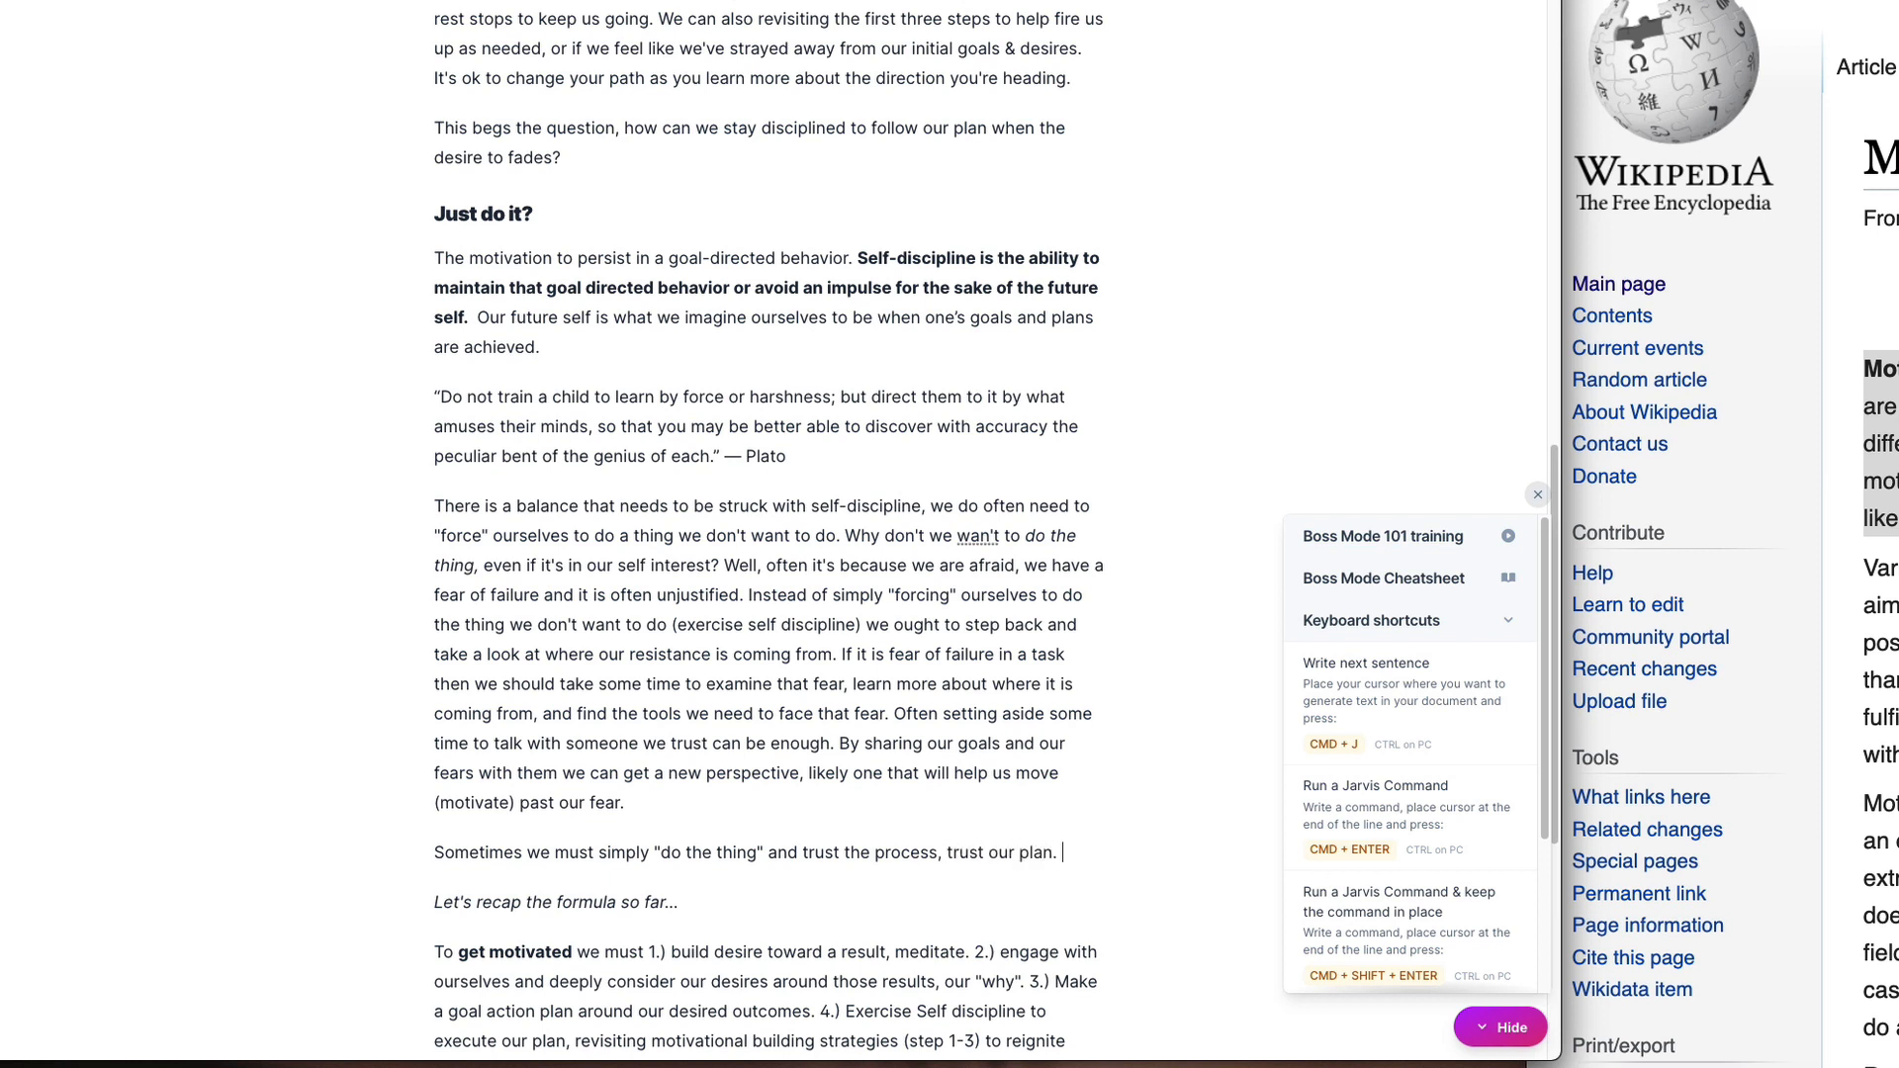
Step: Add "Think: what's the WORST that could happen?" to the new paragraph, with "Think:" in bold and the question in italics
text(. Think: what's the )
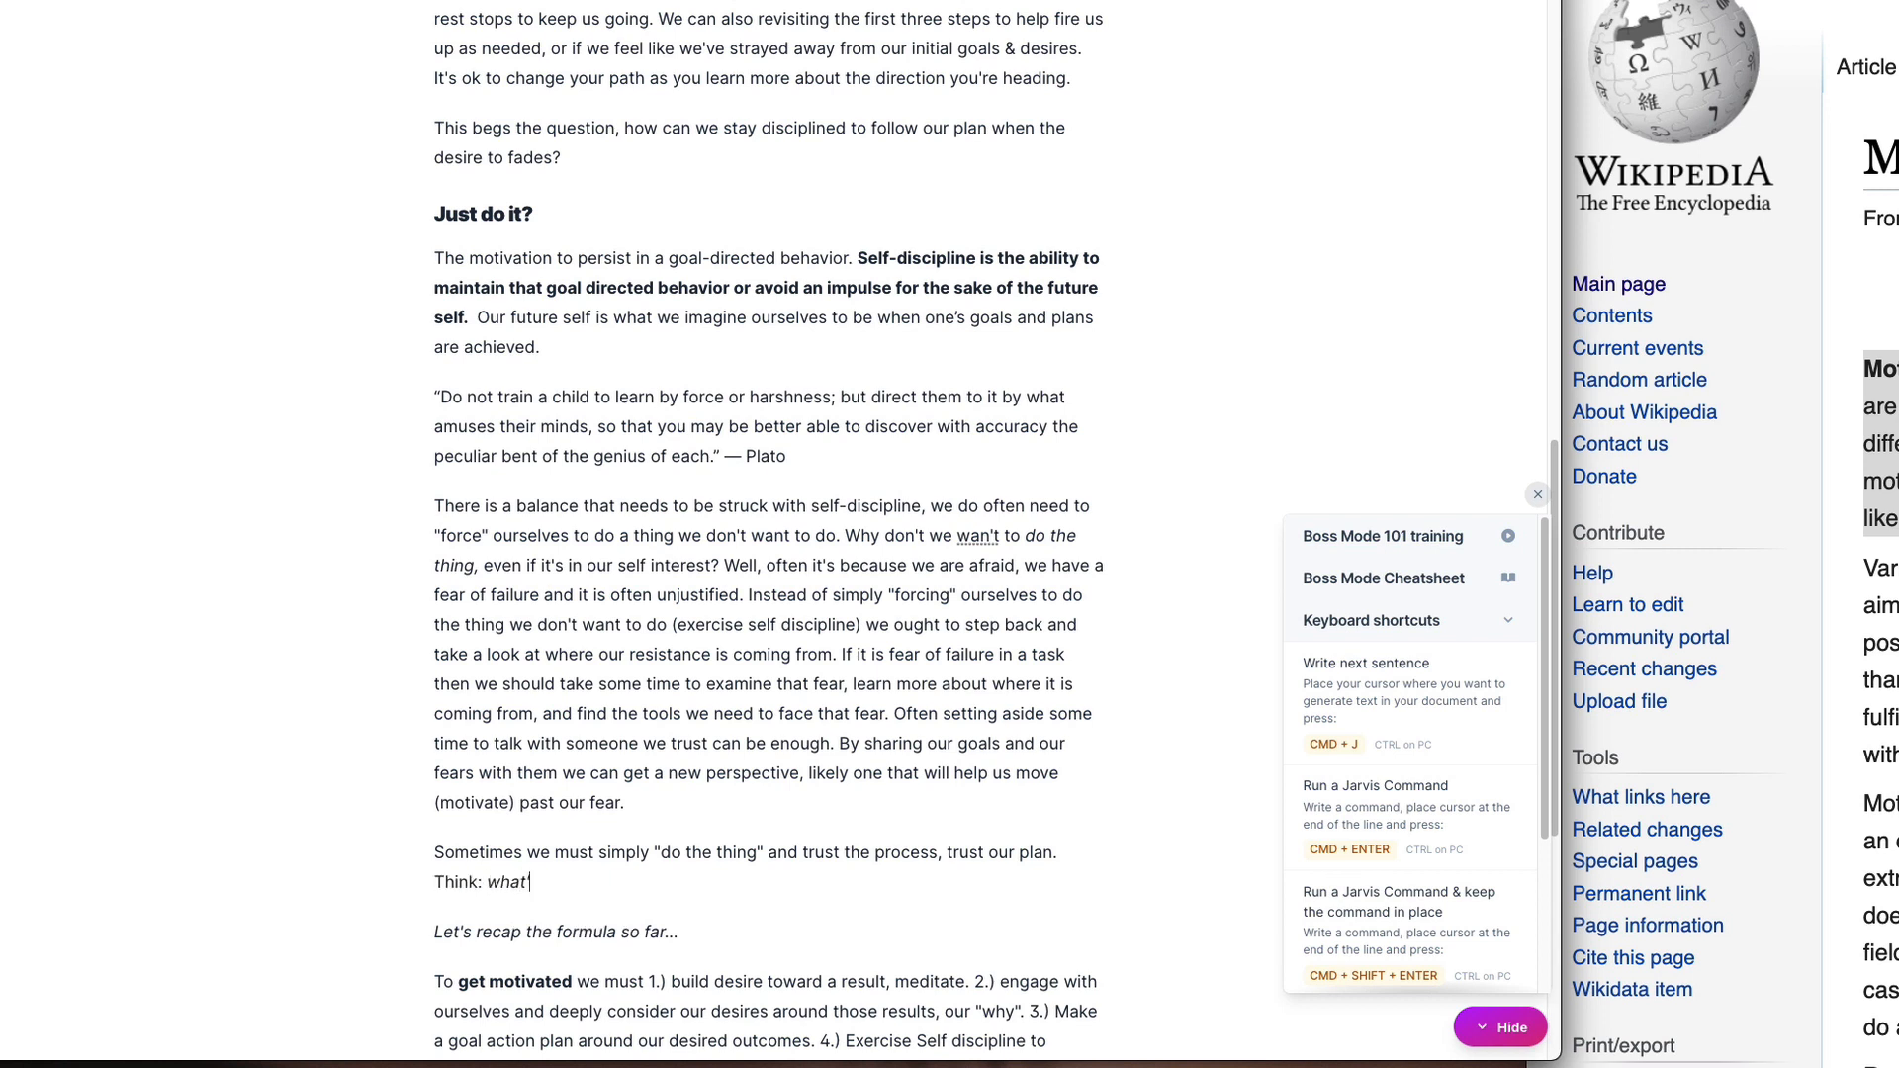
text(WORST that could ha)
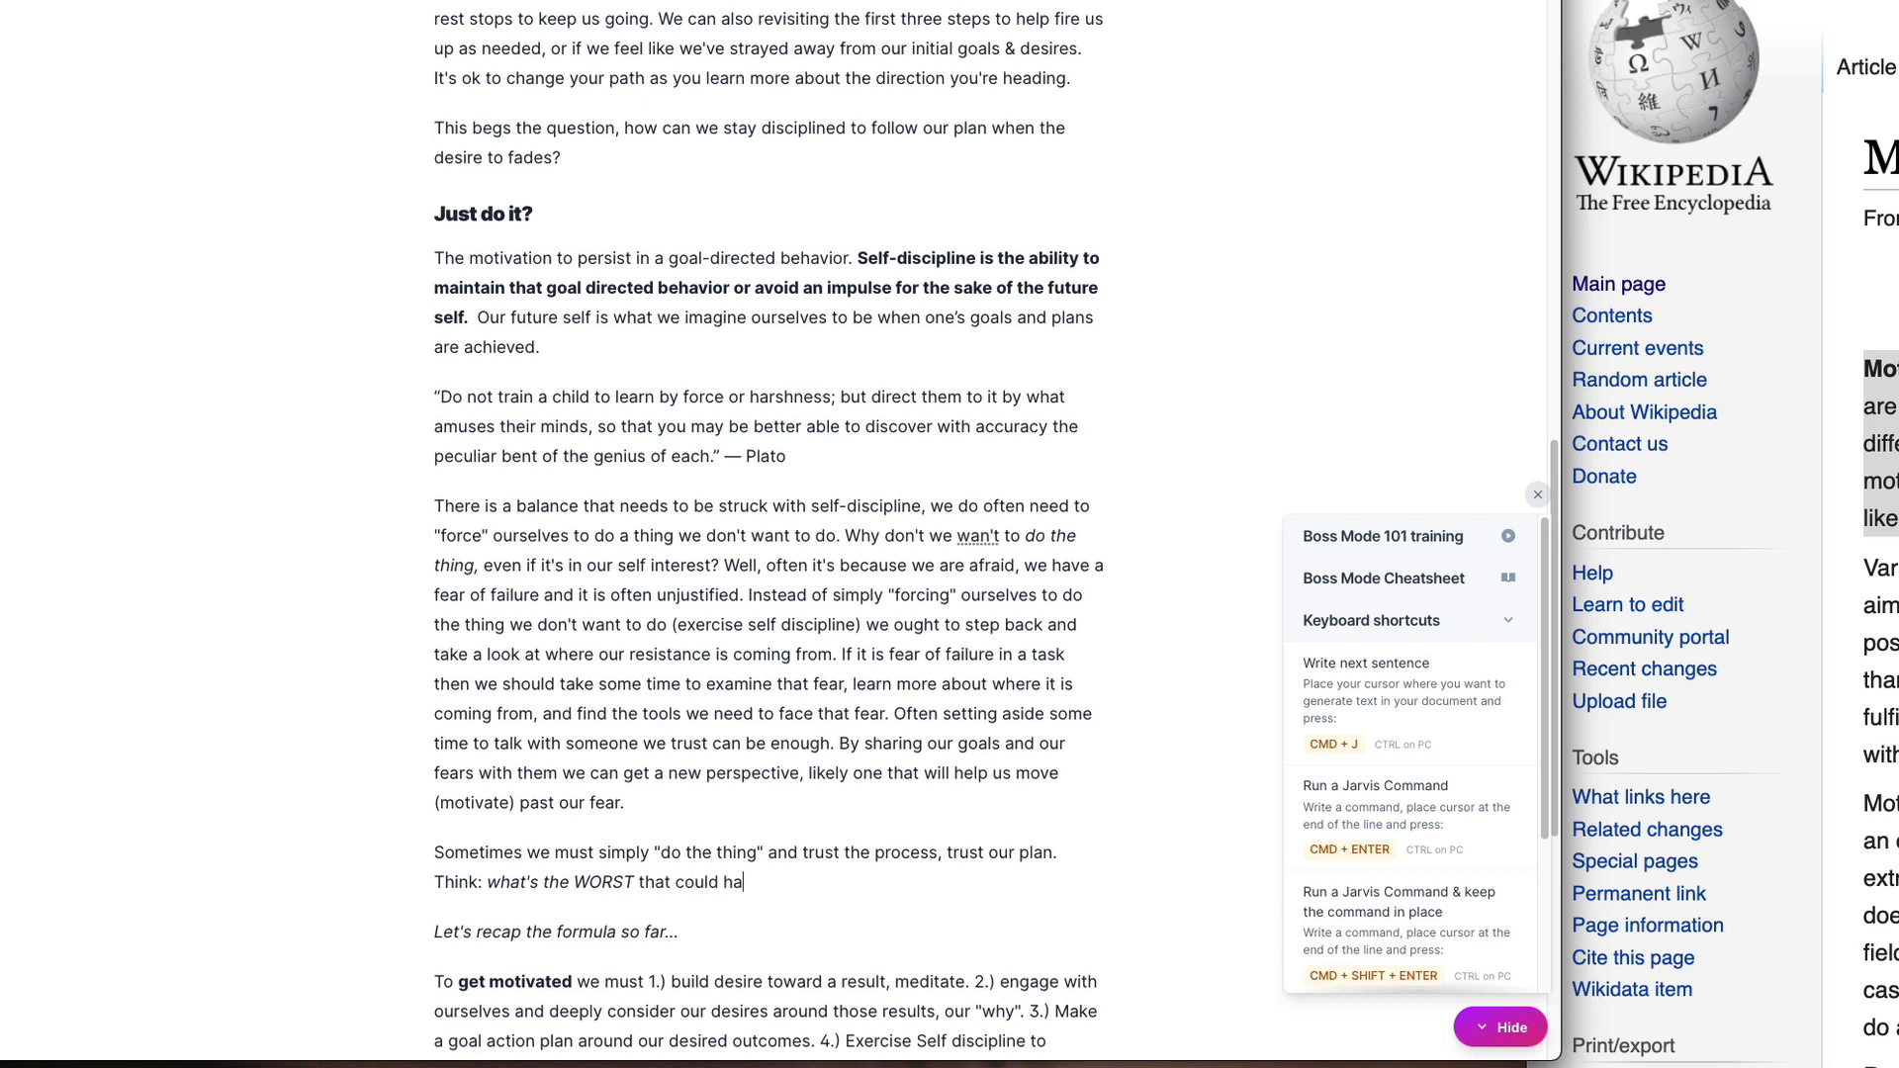
text(ppen?)
drag(641, 881, 782, 884)
key(ctrl+i)
click(781, 883)
drag(486, 883, 434, 883)
key(ctrl+b)
click(948, 859)
click(870, 882)
Step: Add "Reality is, the worst that could happen is likely you not doing the important thing you're afraid of.", italicizing "not doing the important thing"
text(Reality is, the worst that could happen)
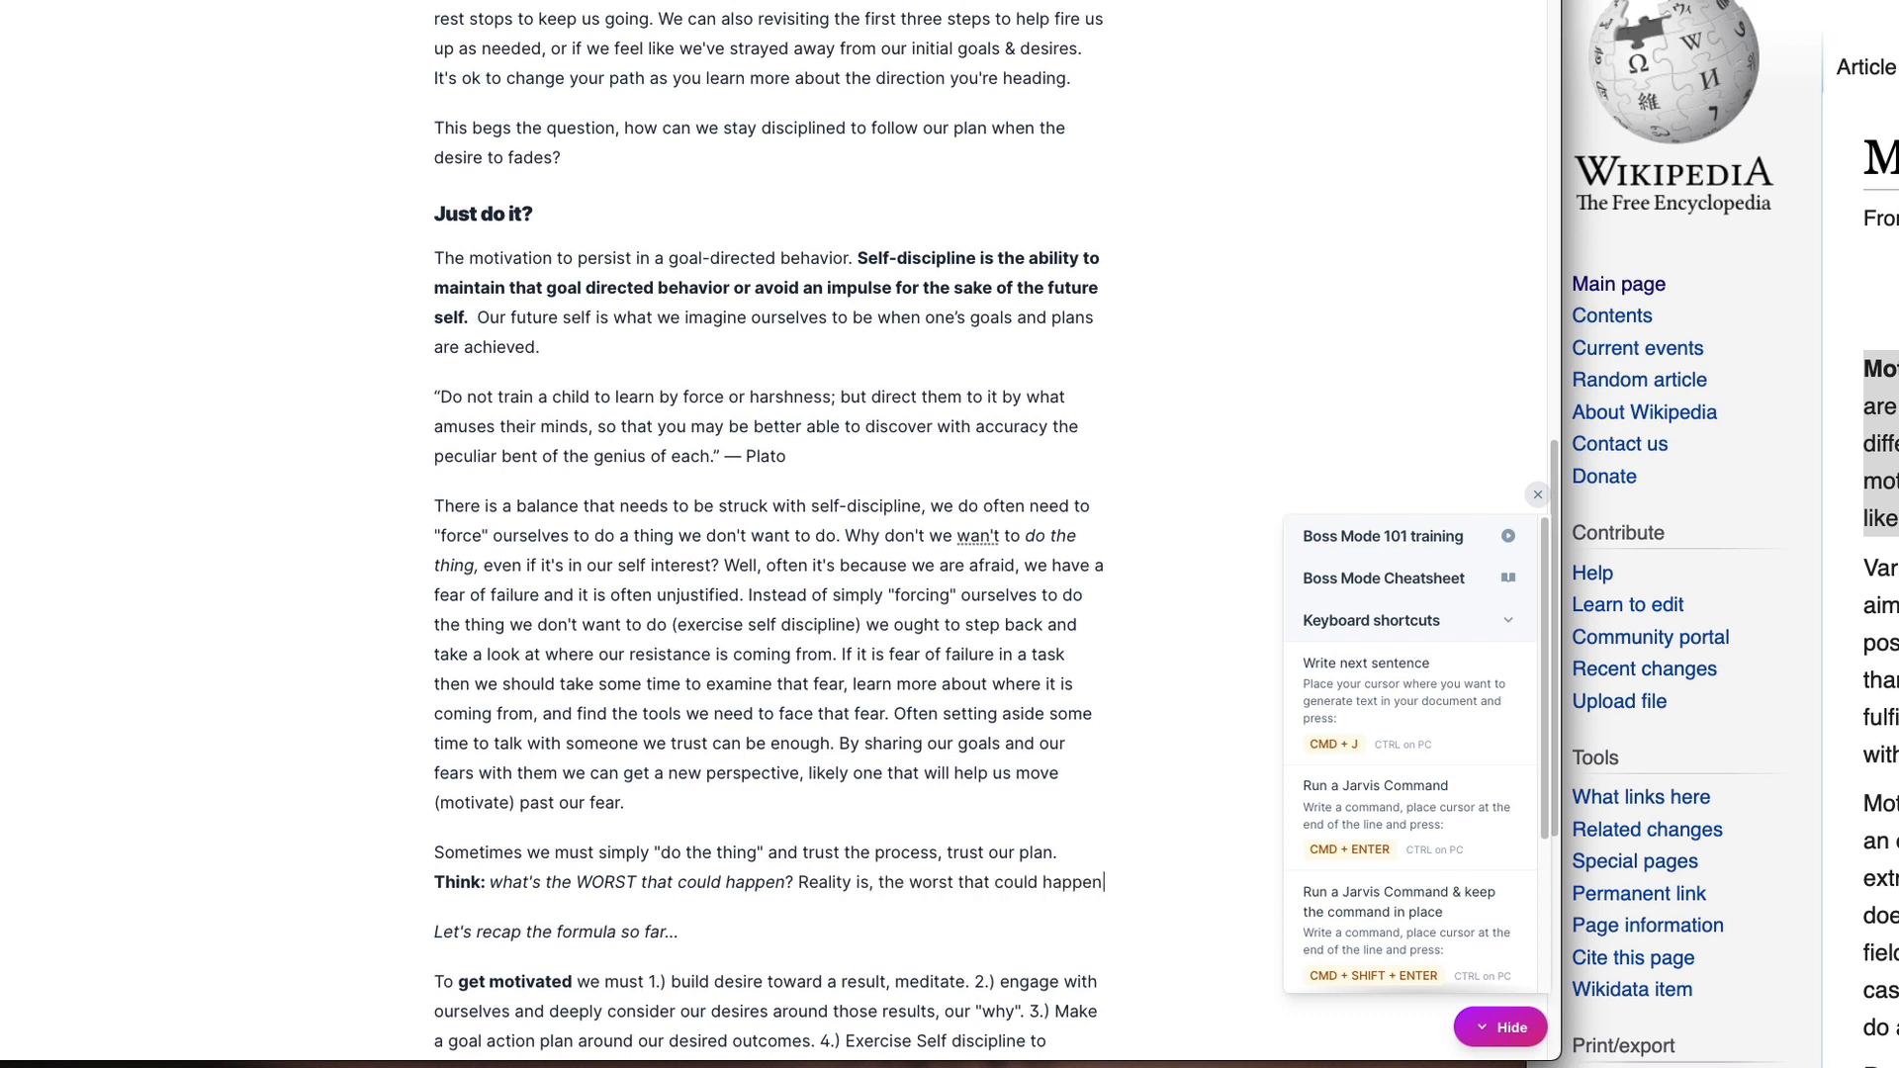
text( is )
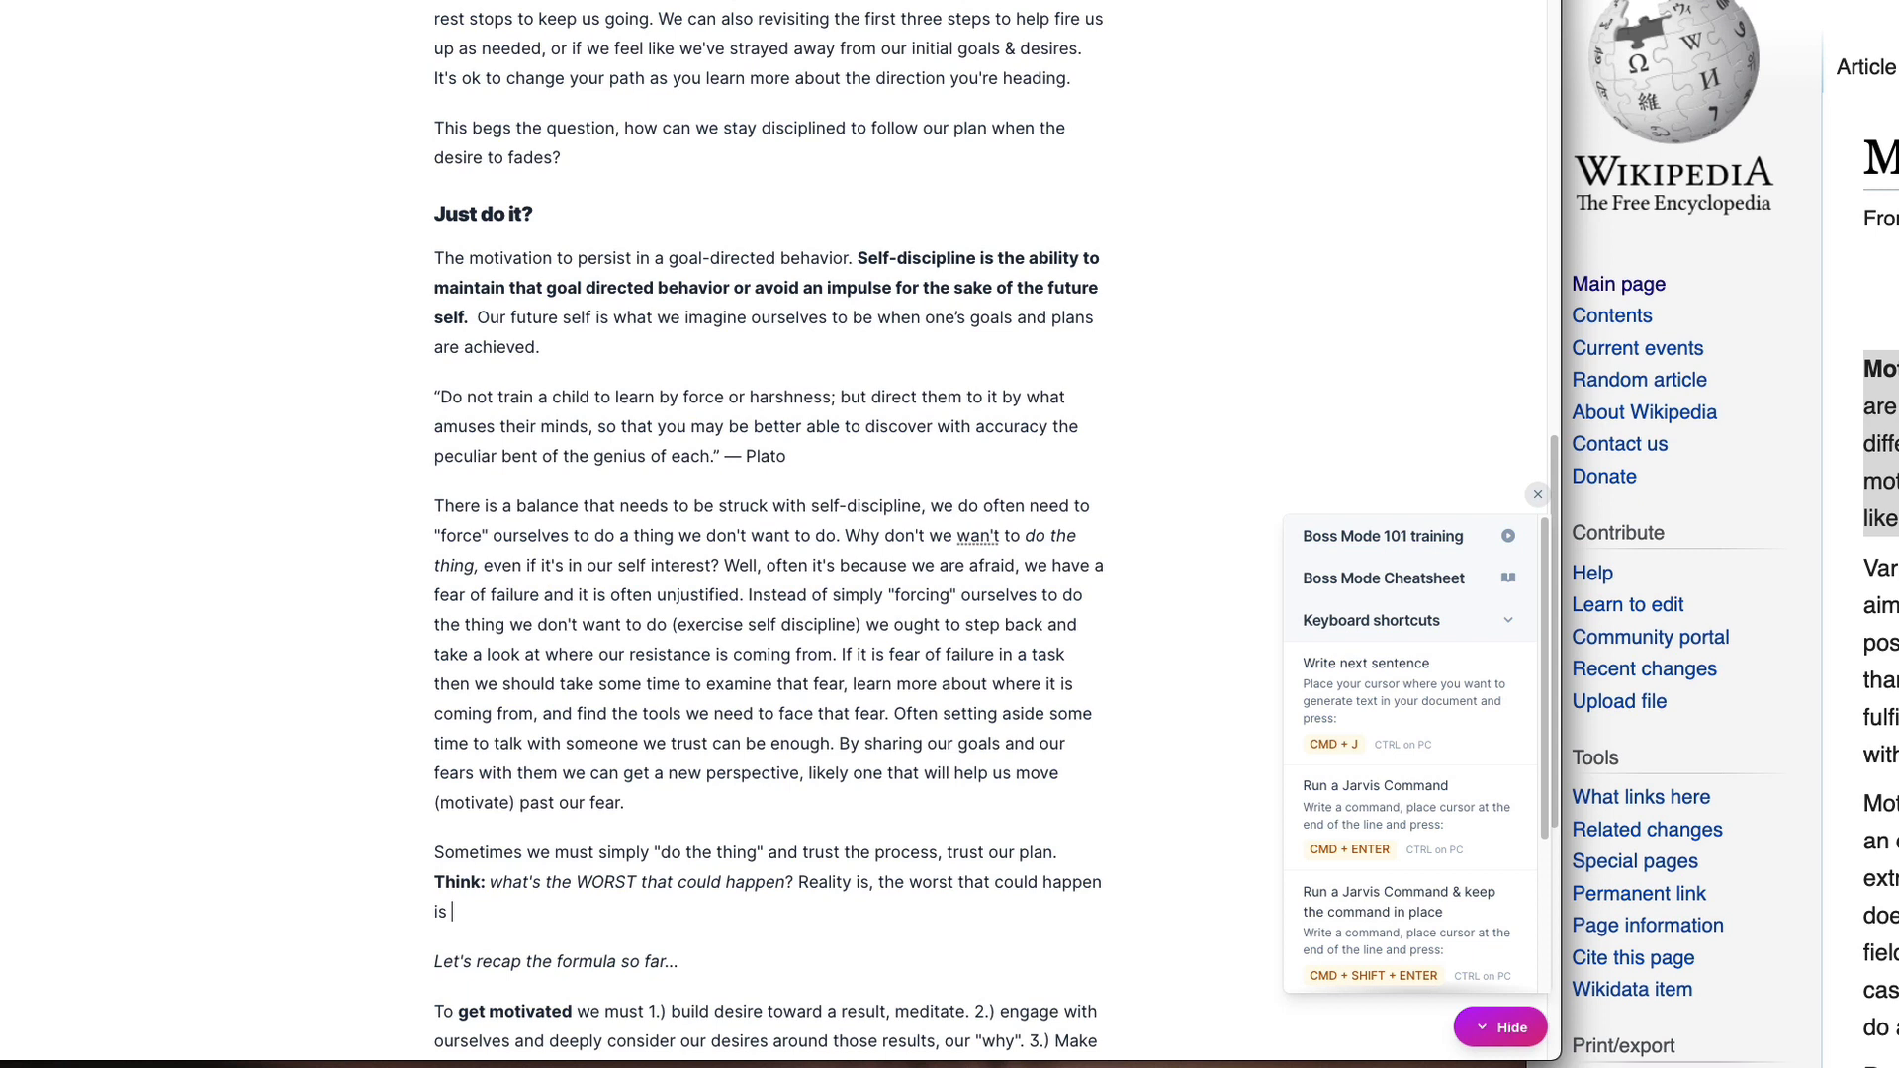
text(likely you)
key(ctrl+i)
text(not doing the impo)
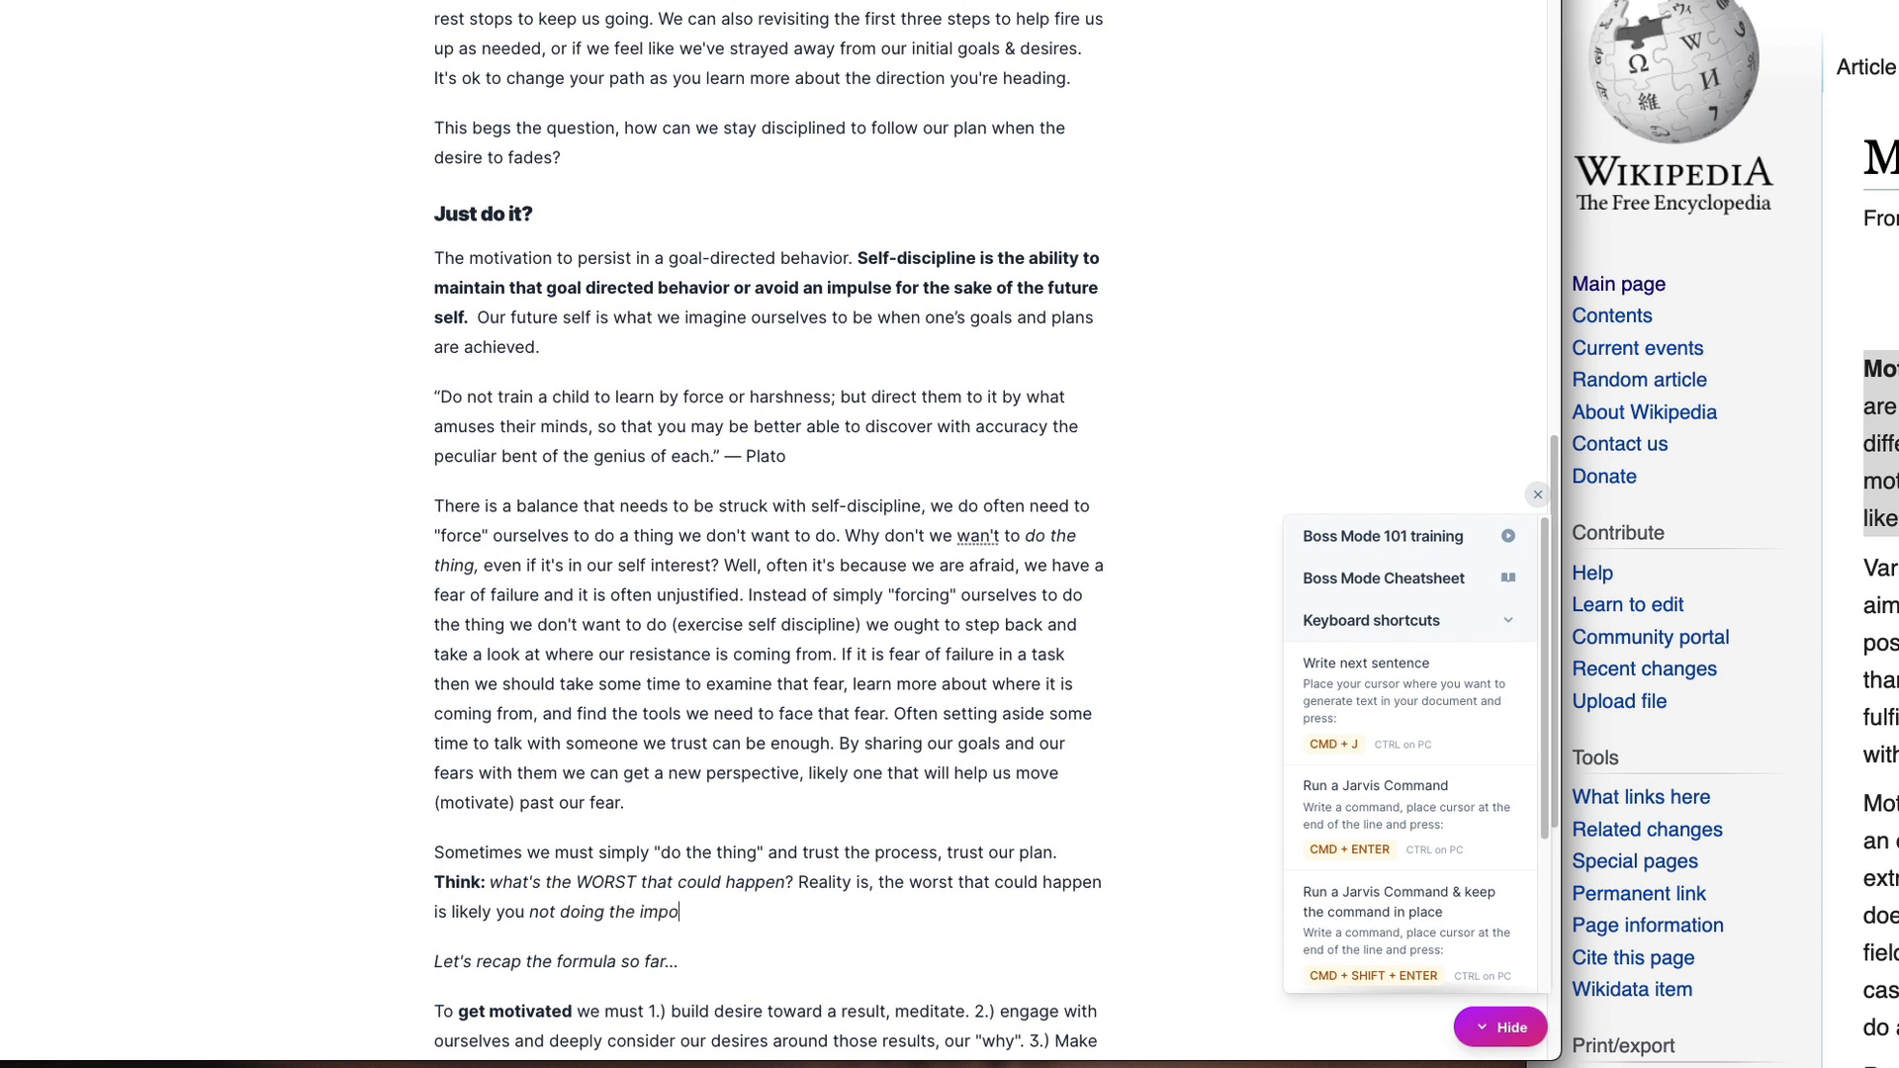
text(rtant thing)
key(ctrl+i)
text(you're afraid of.)
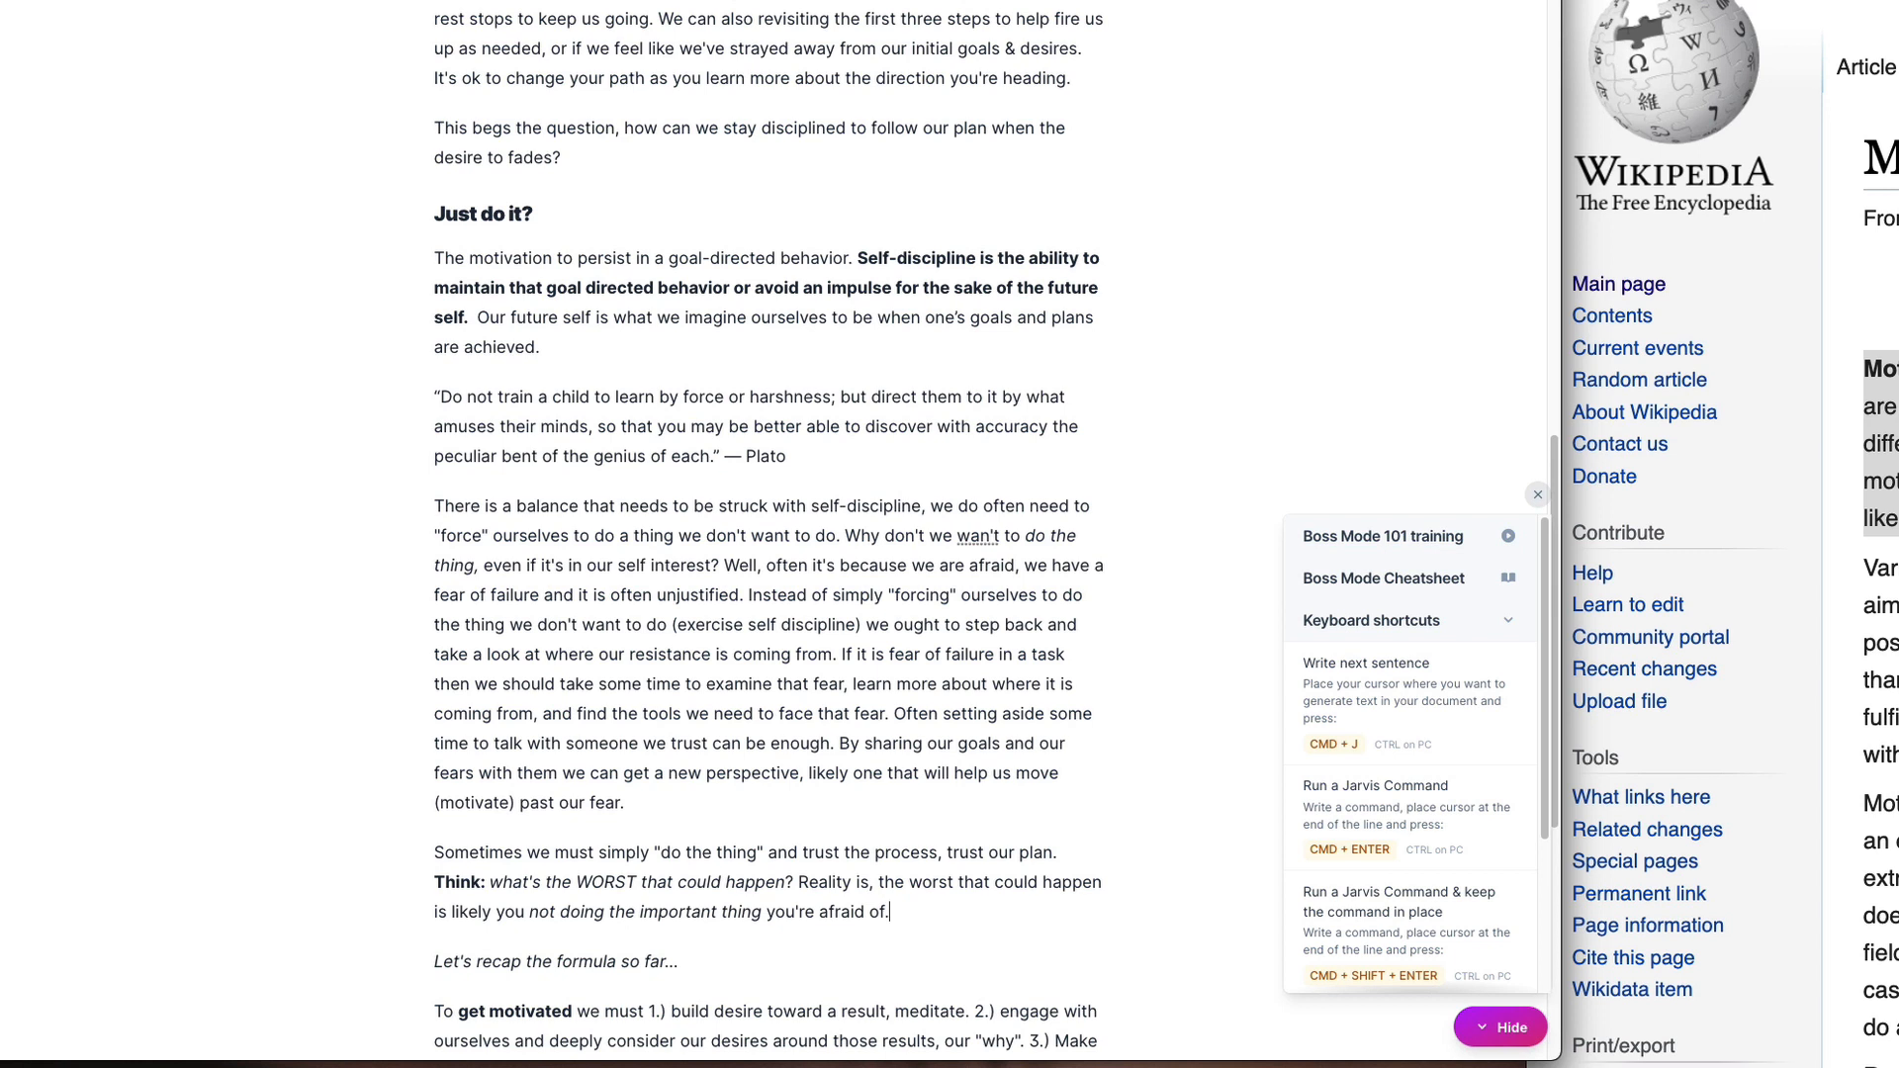
Step: Close the pro tips help and skim the article from its title down to the formula recap
scroll(956, 374, down, 3)
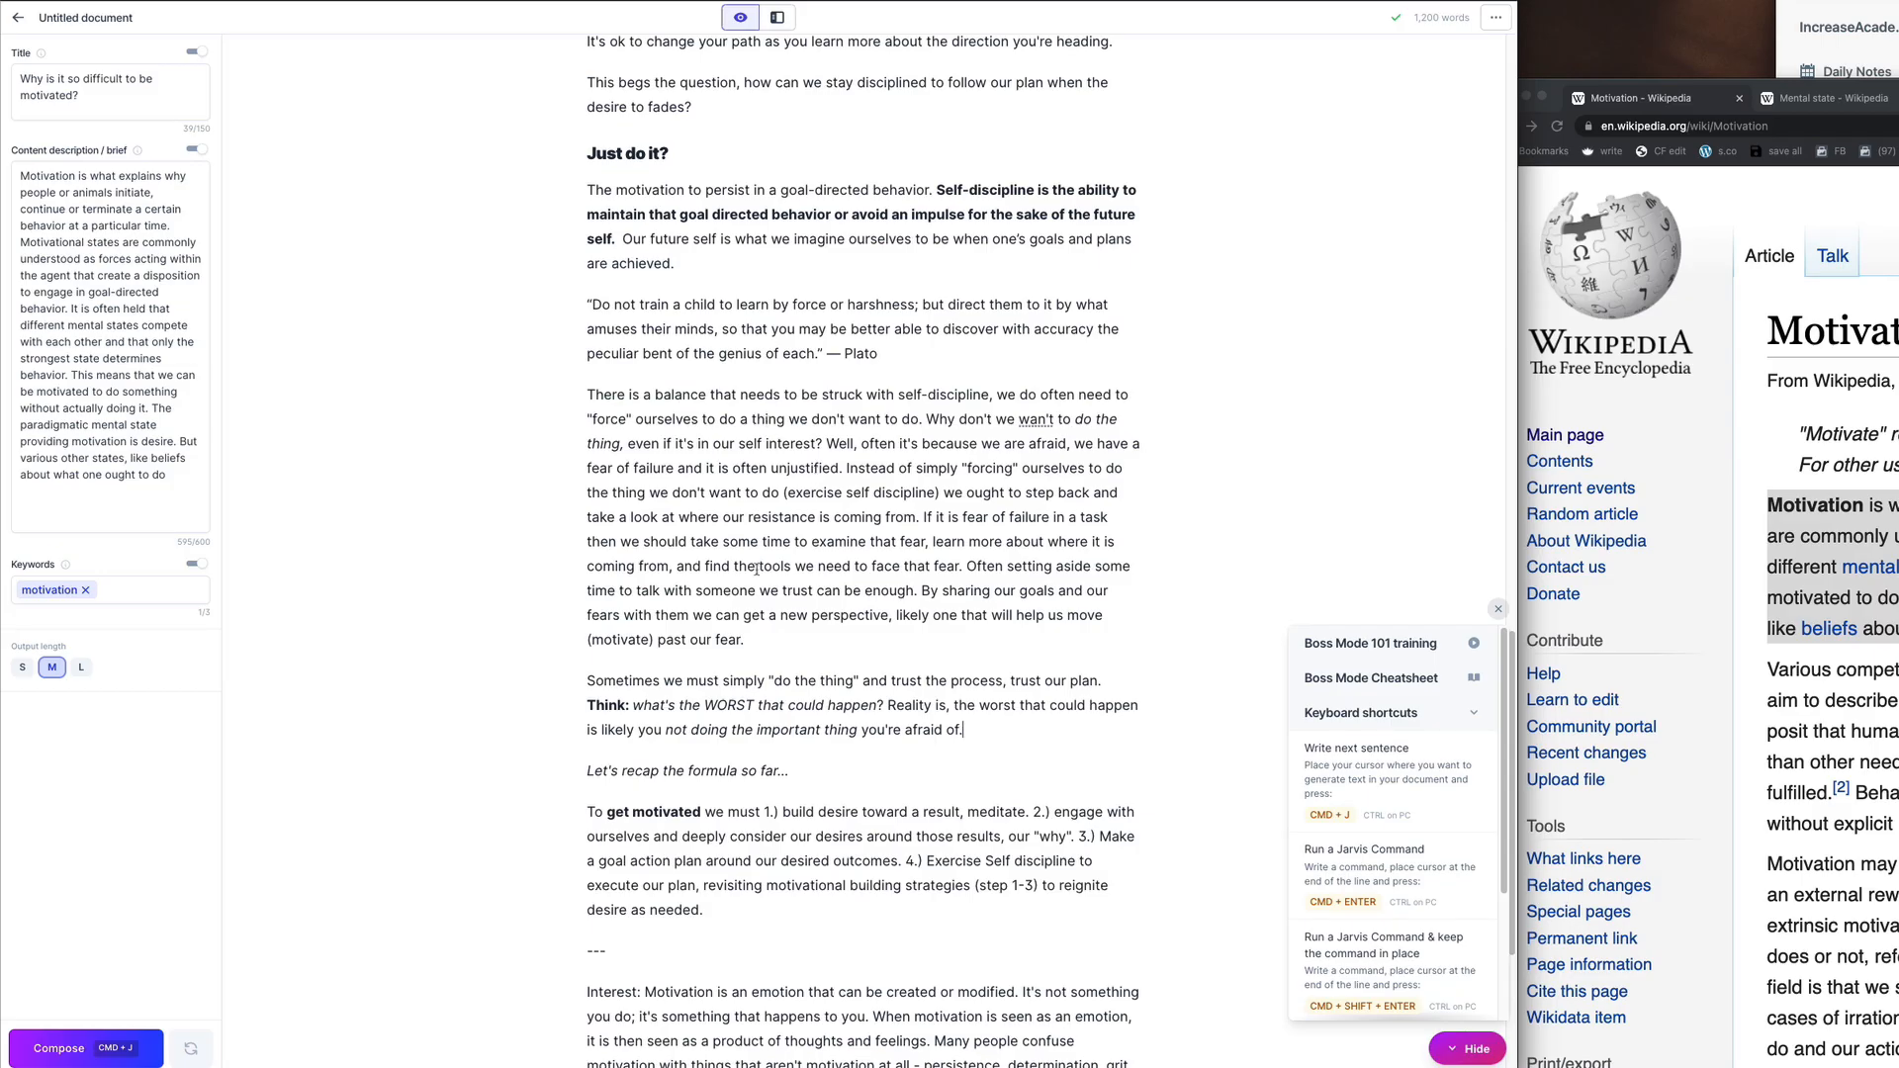
click(1498, 608)
scroll(969, 588, up, 2)
scroll(969, 587, up, 15)
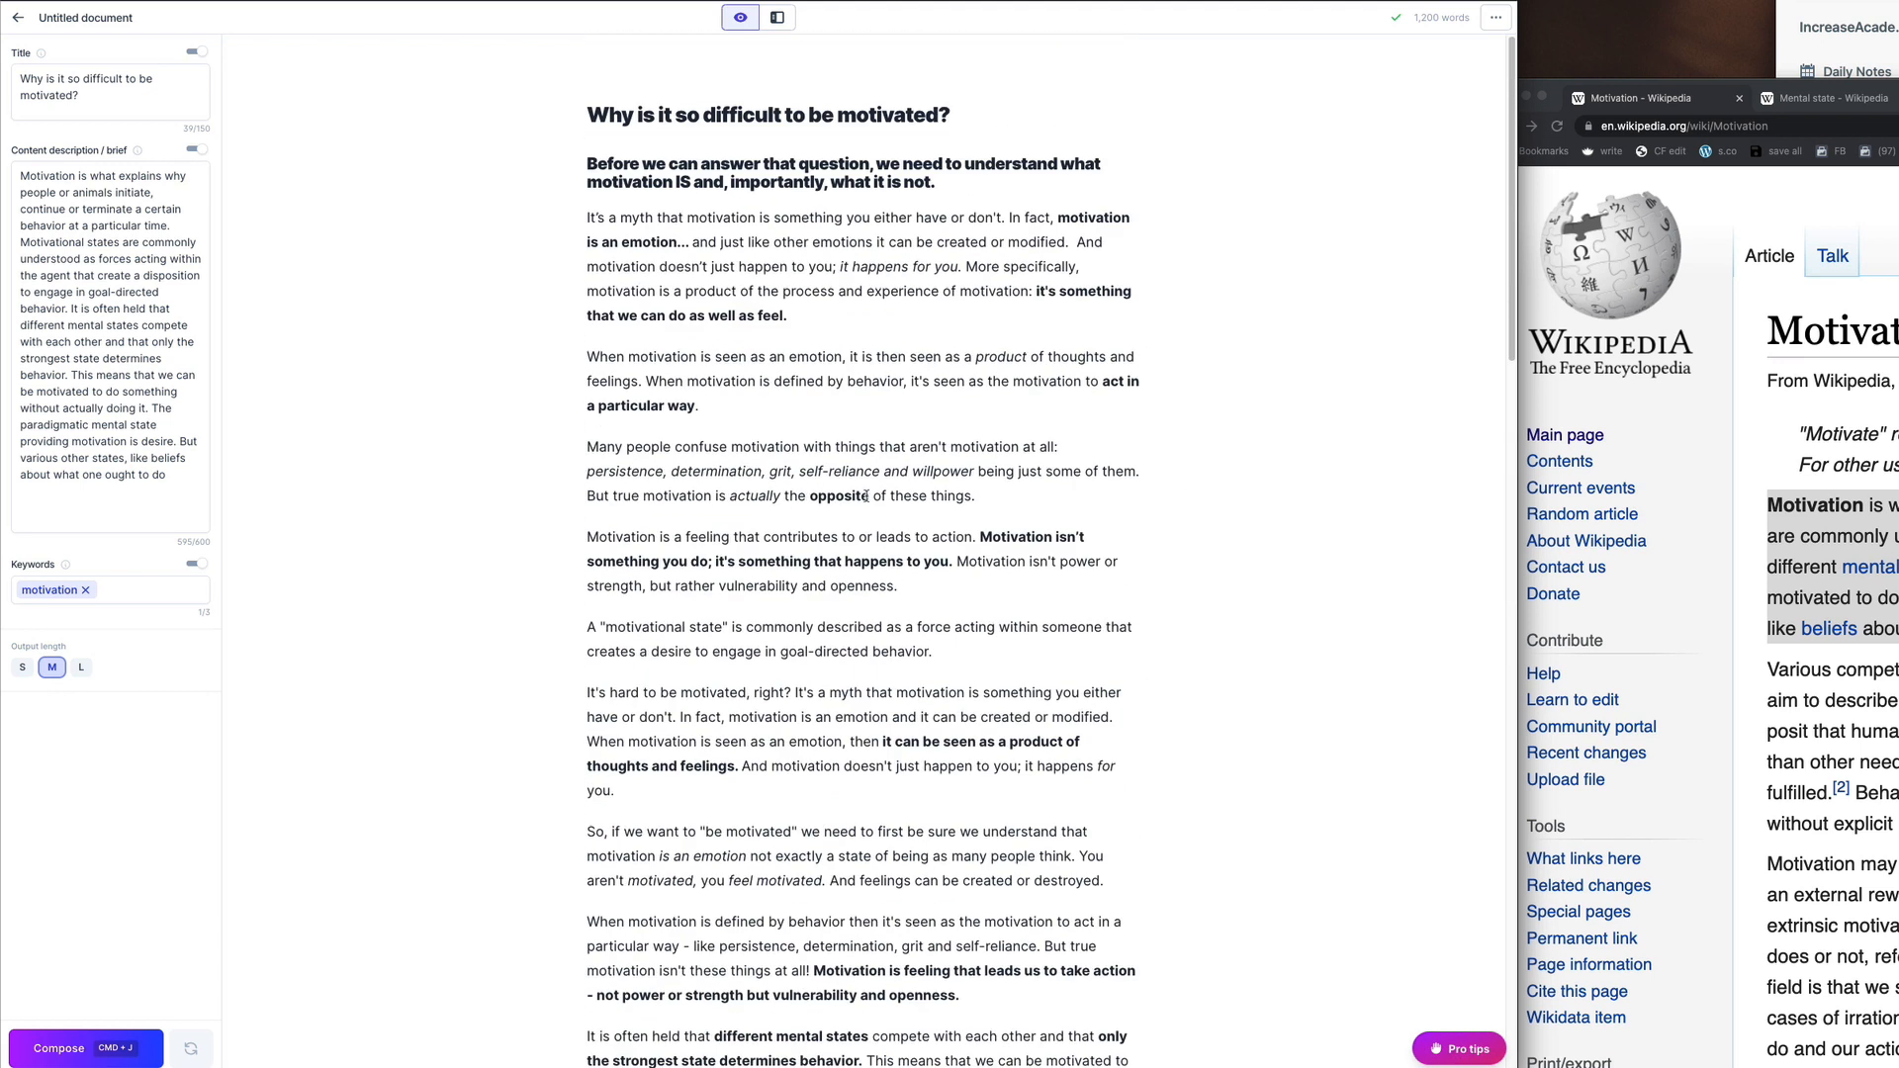
scroll(866, 496, down, 15)
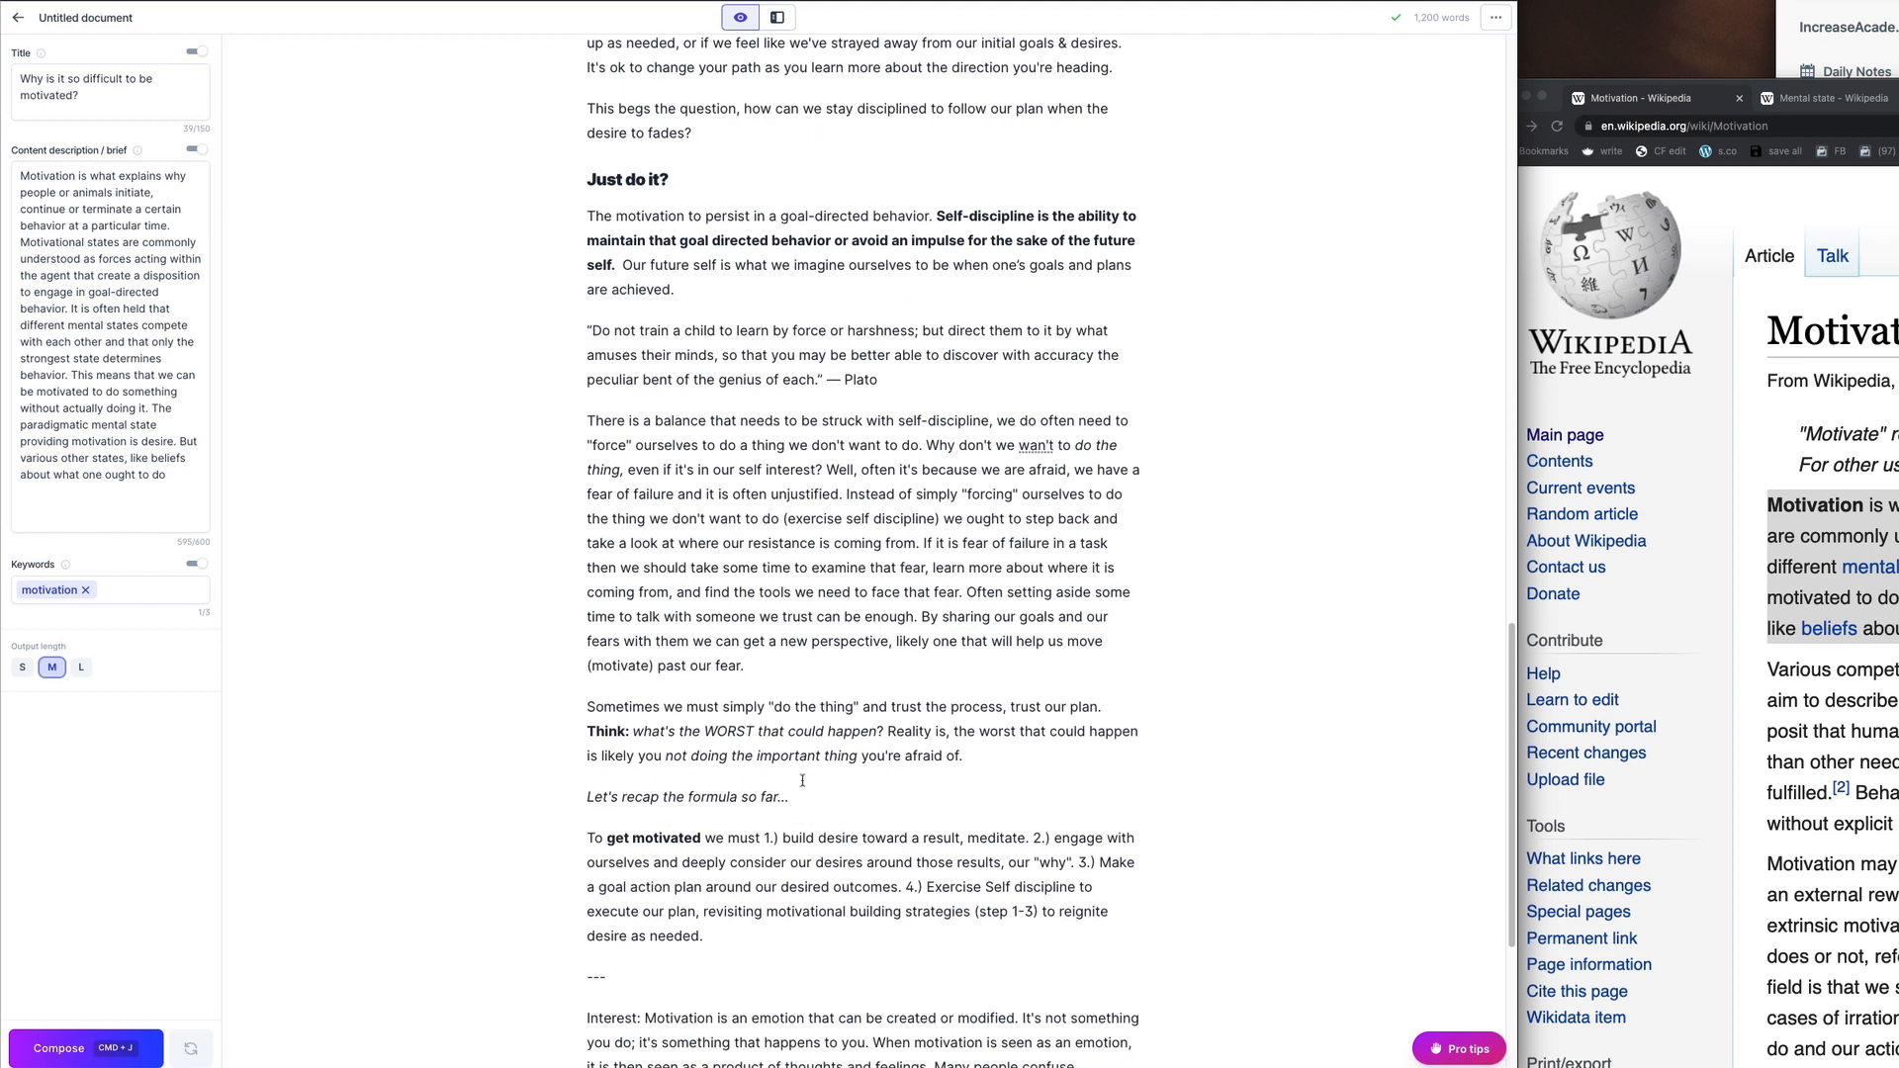
Step: Rename the untitled document to "Why is it so difficult to be motivated?", matching its title field
mouse_move(70, 226)
mouse_down()
mouse_move(89, 453)
mouse_move(73, 209)
mouse_up()
click(76, 241)
drag(87, 96, 19, 82)
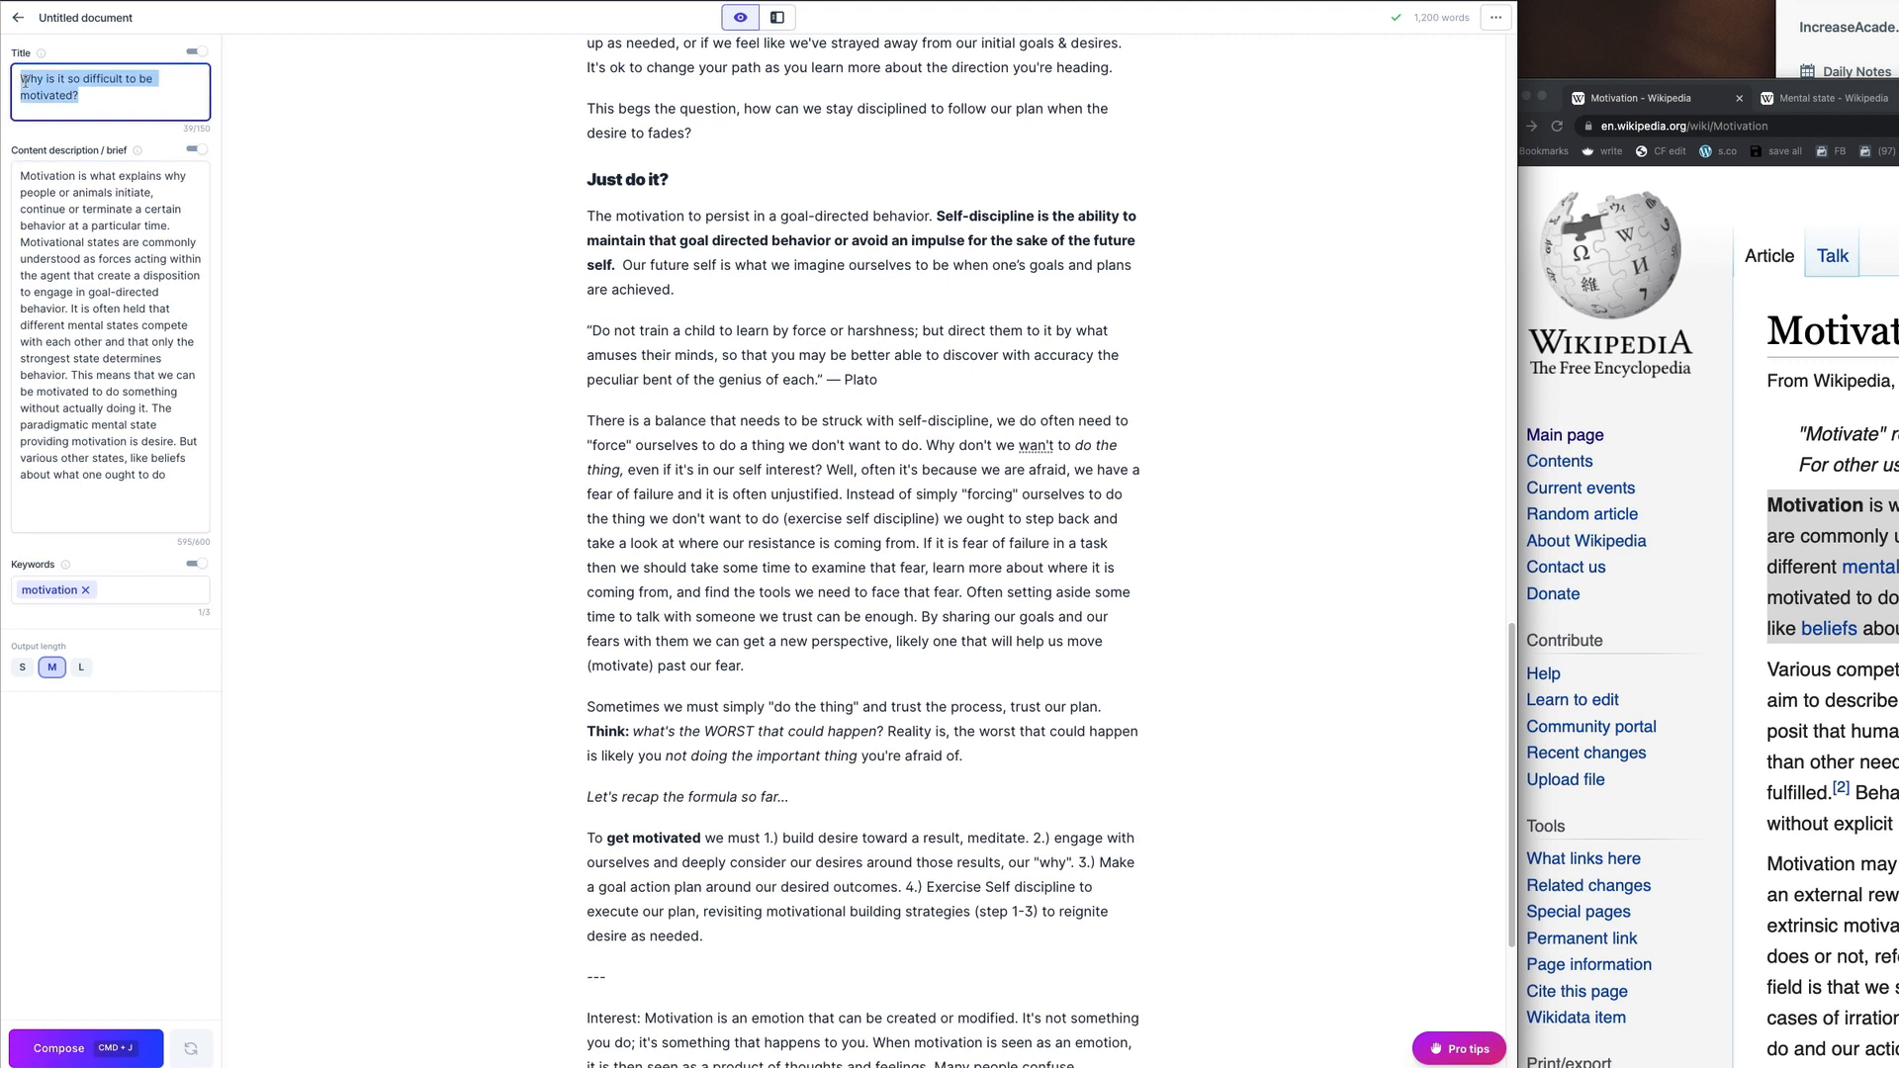
triple_click(24, 81)
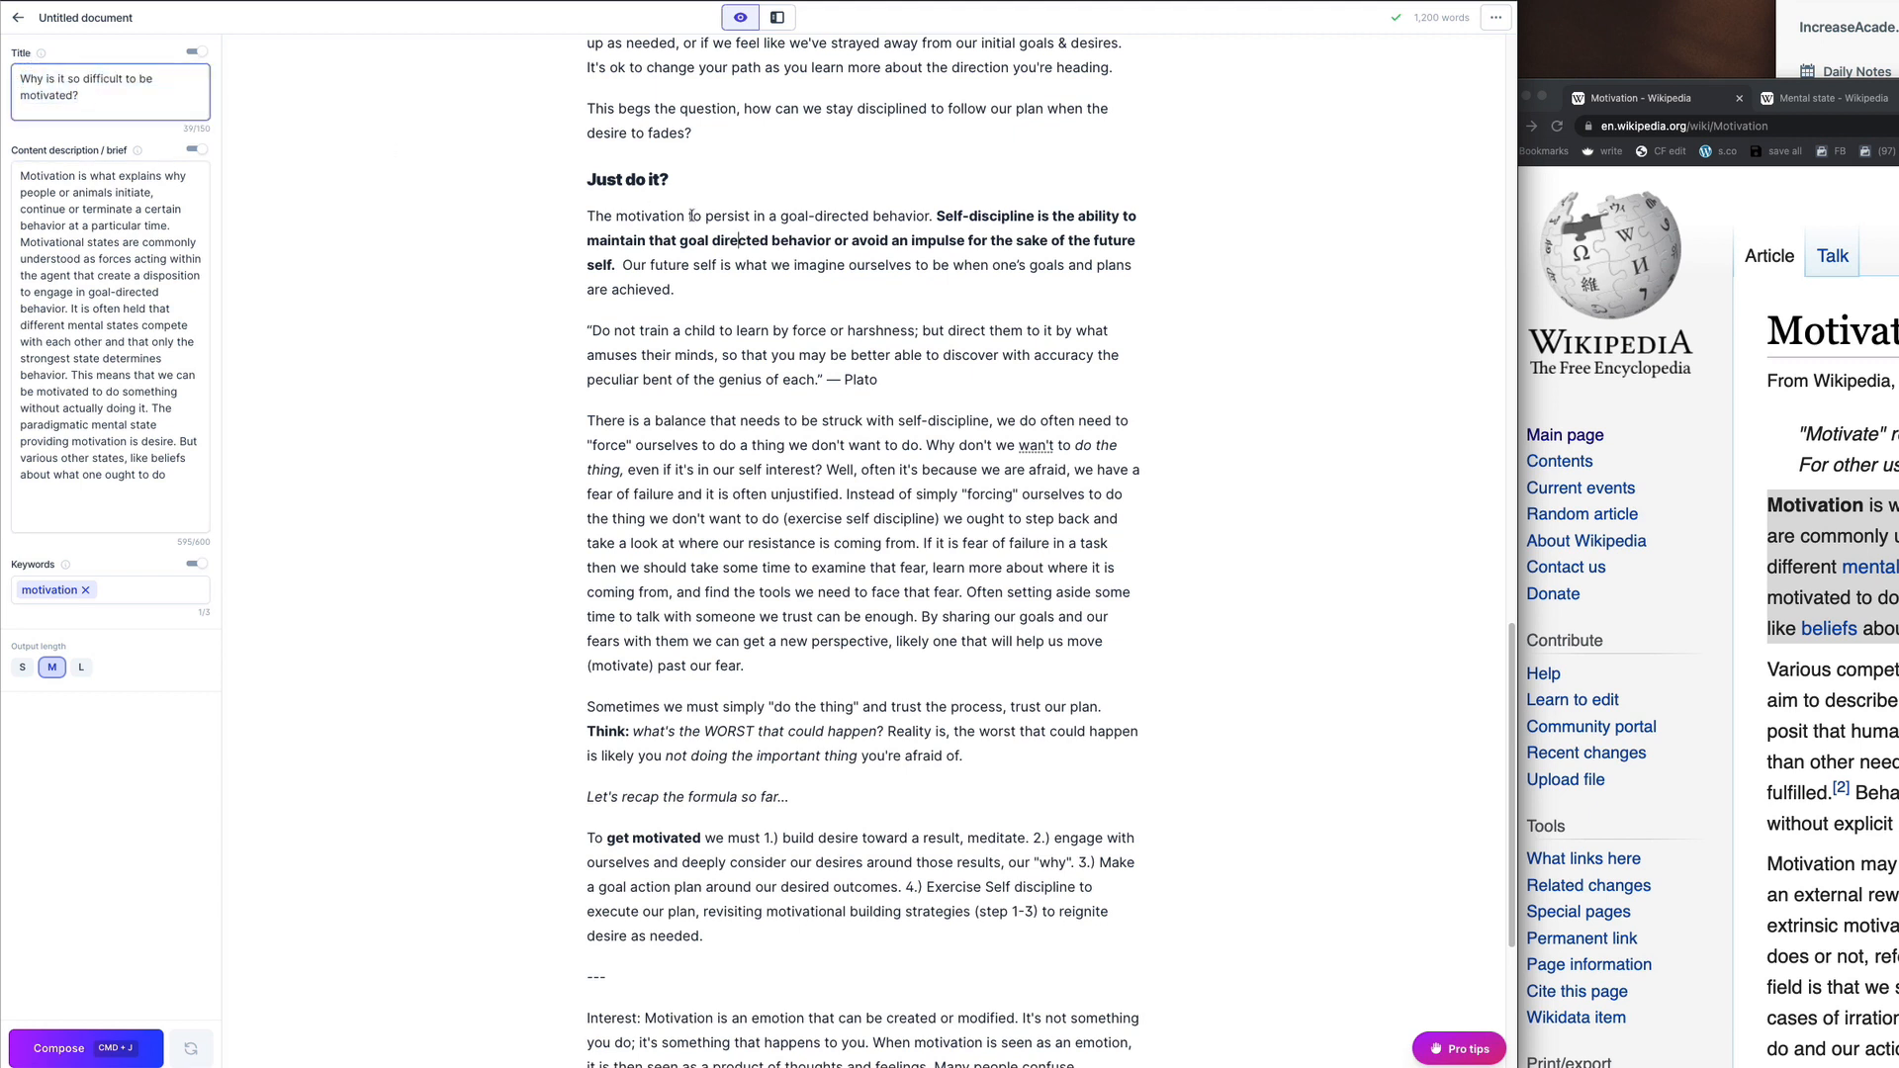
click(84, 17)
click(493, 266)
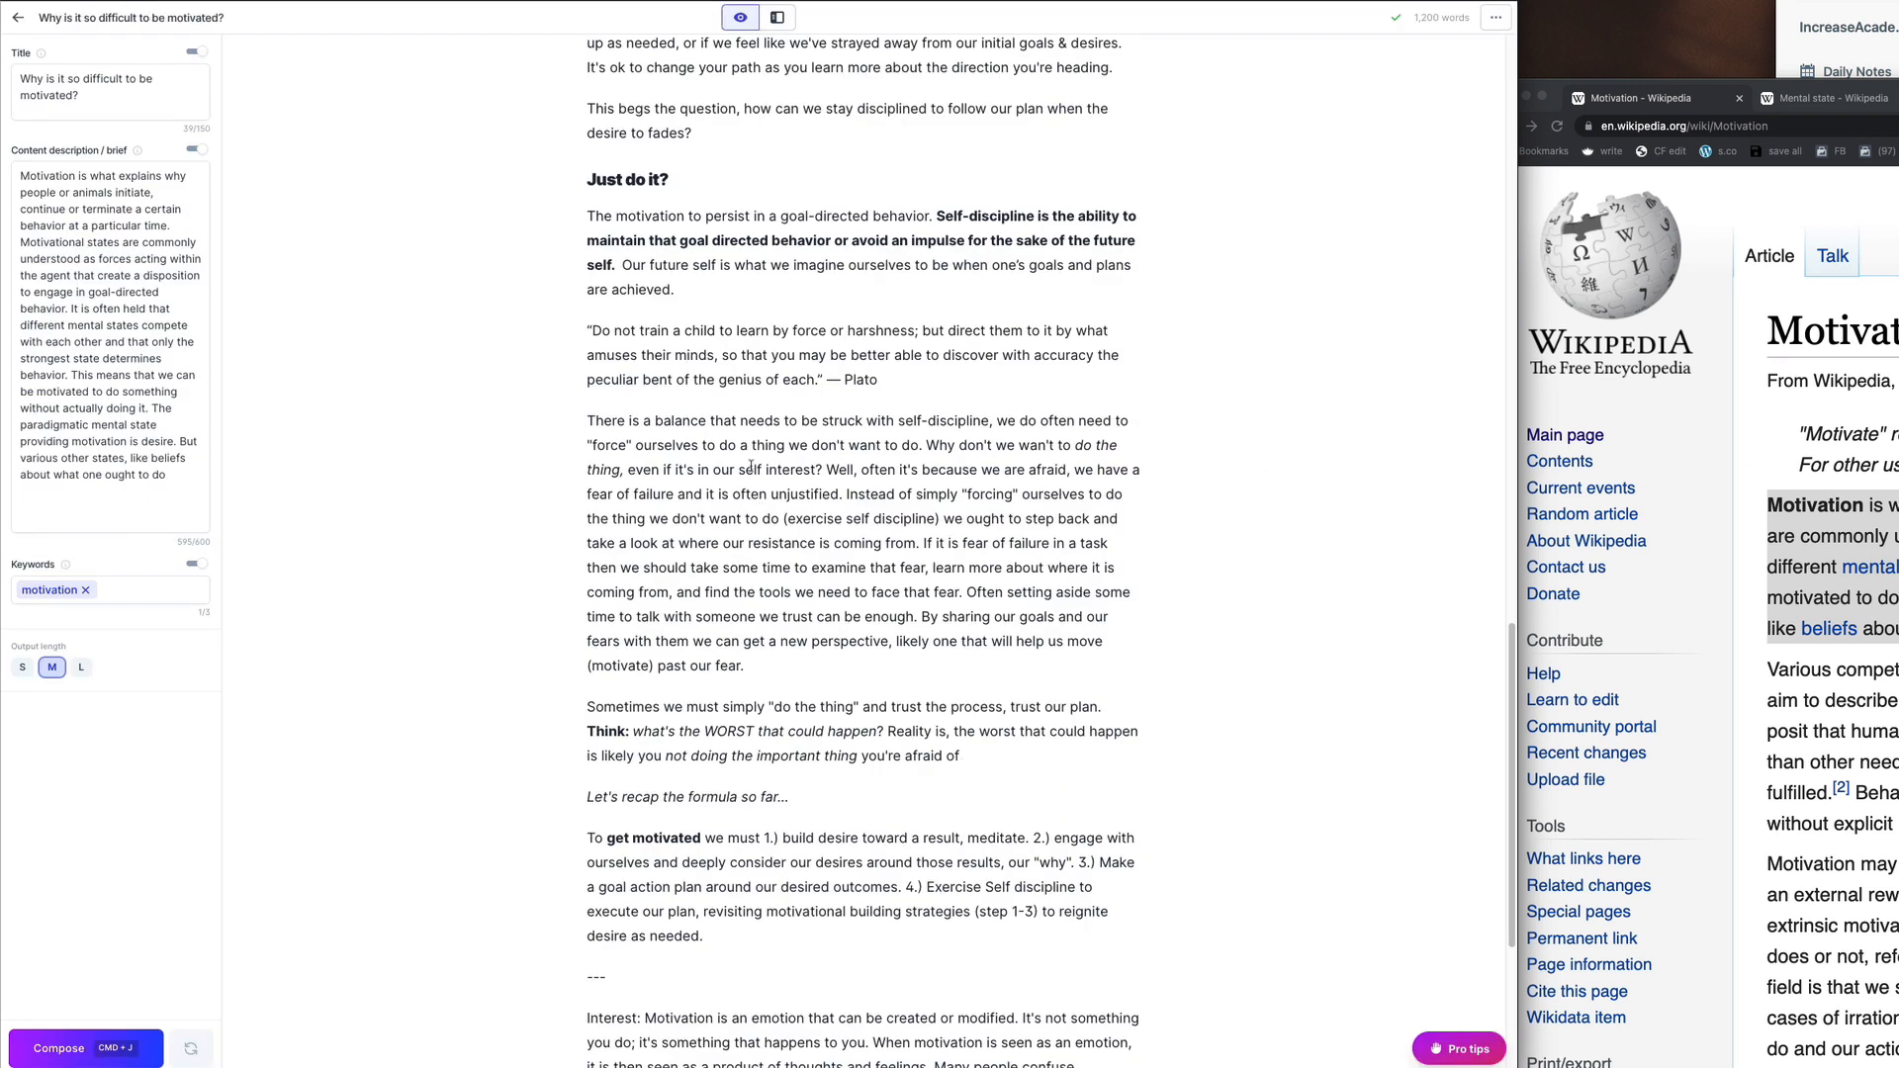
Step: Skim the draft and Wikipedia's Motivation article, including its theories and business applications, and move the browser window aside again
scroll(851, 683, down, 4)
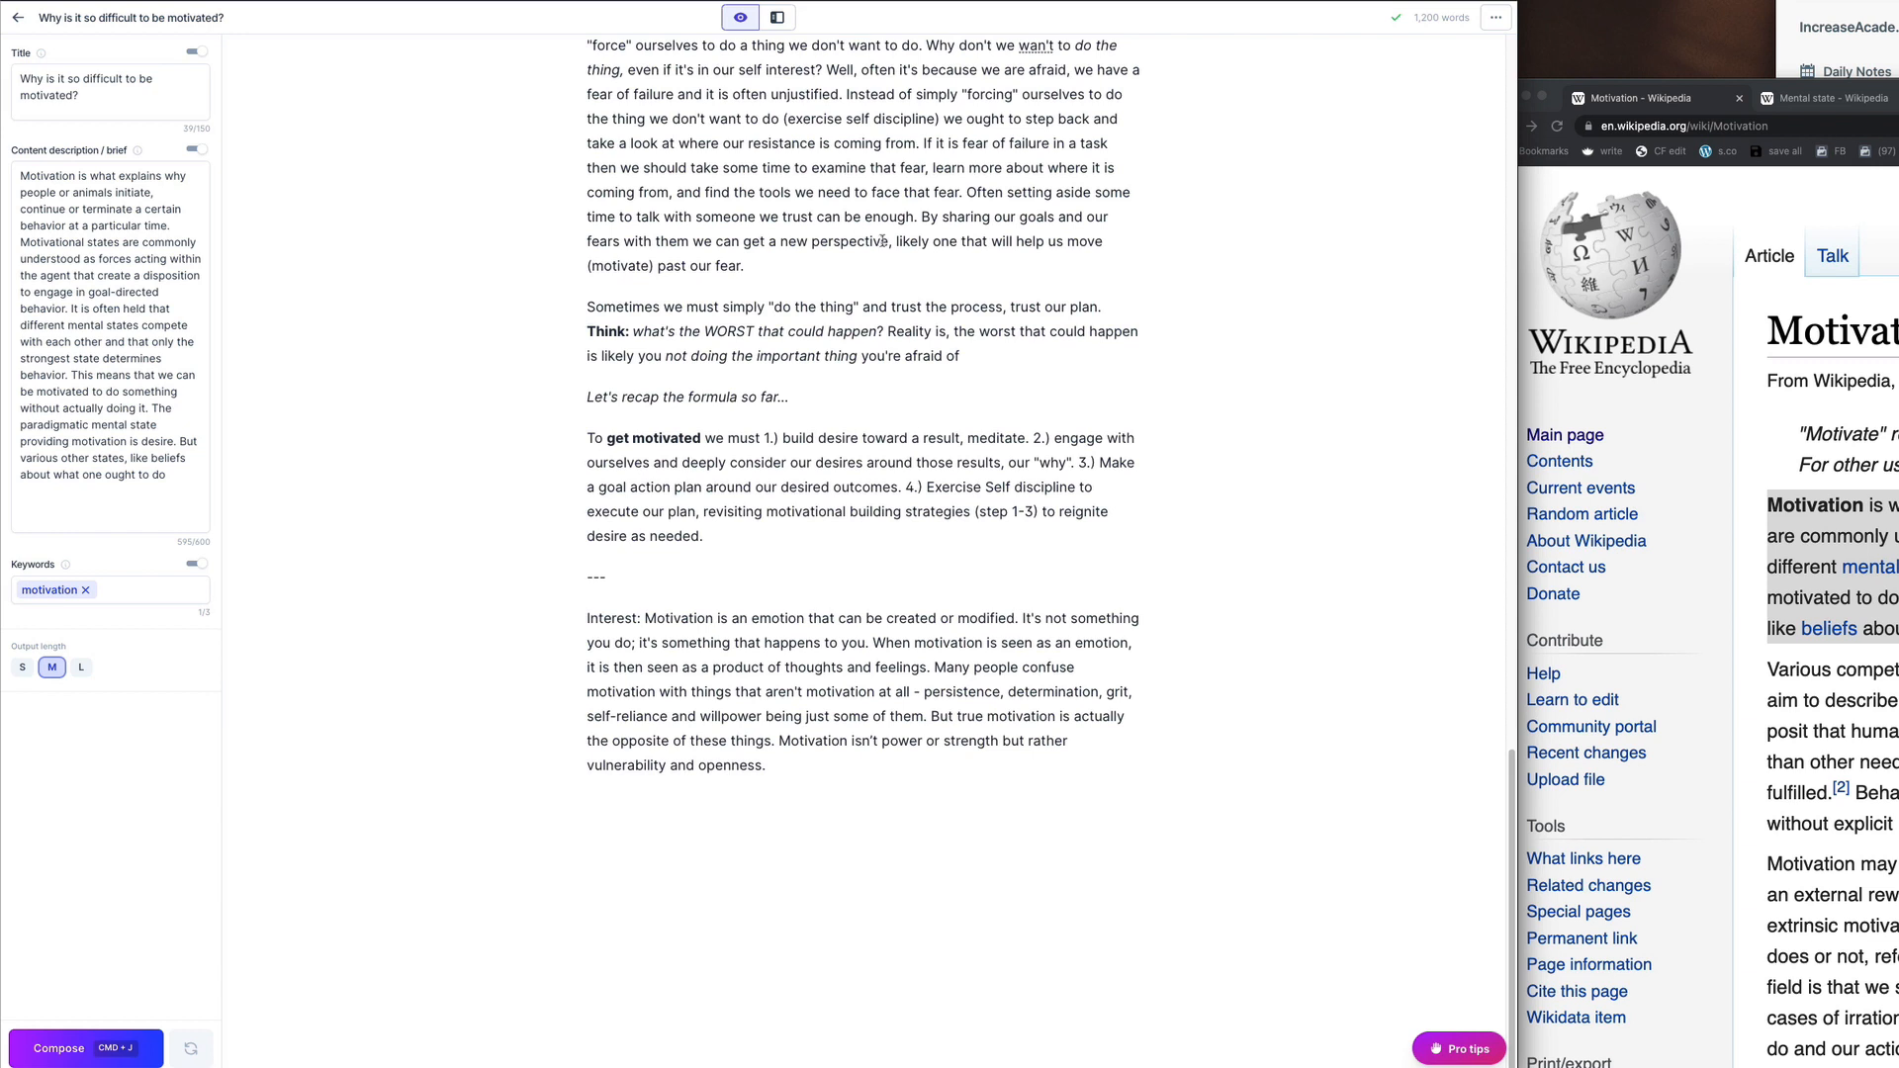
scroll(886, 727, up, 20)
scroll(933, 721, up, 2)
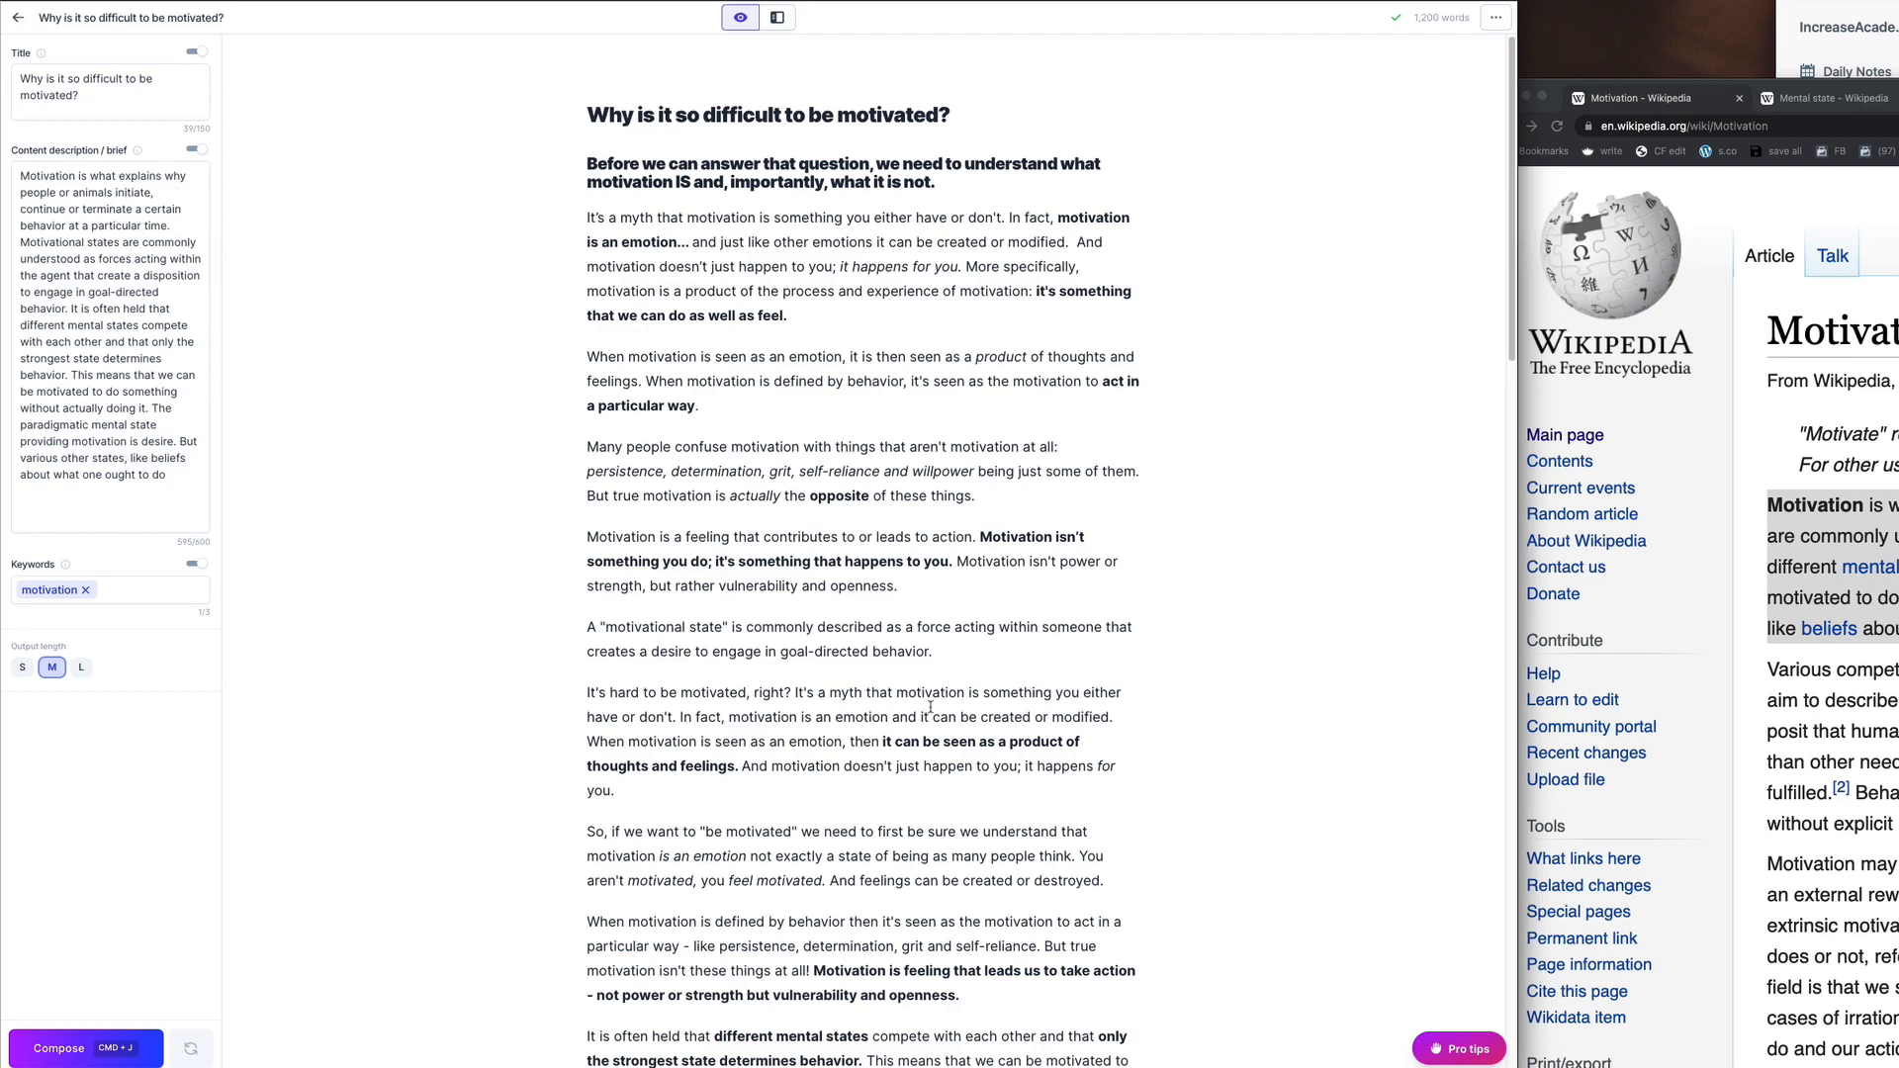
drag(1889, 85, 755, 5)
scroll(710, 568, down, 20)
scroll(710, 565, down, 20)
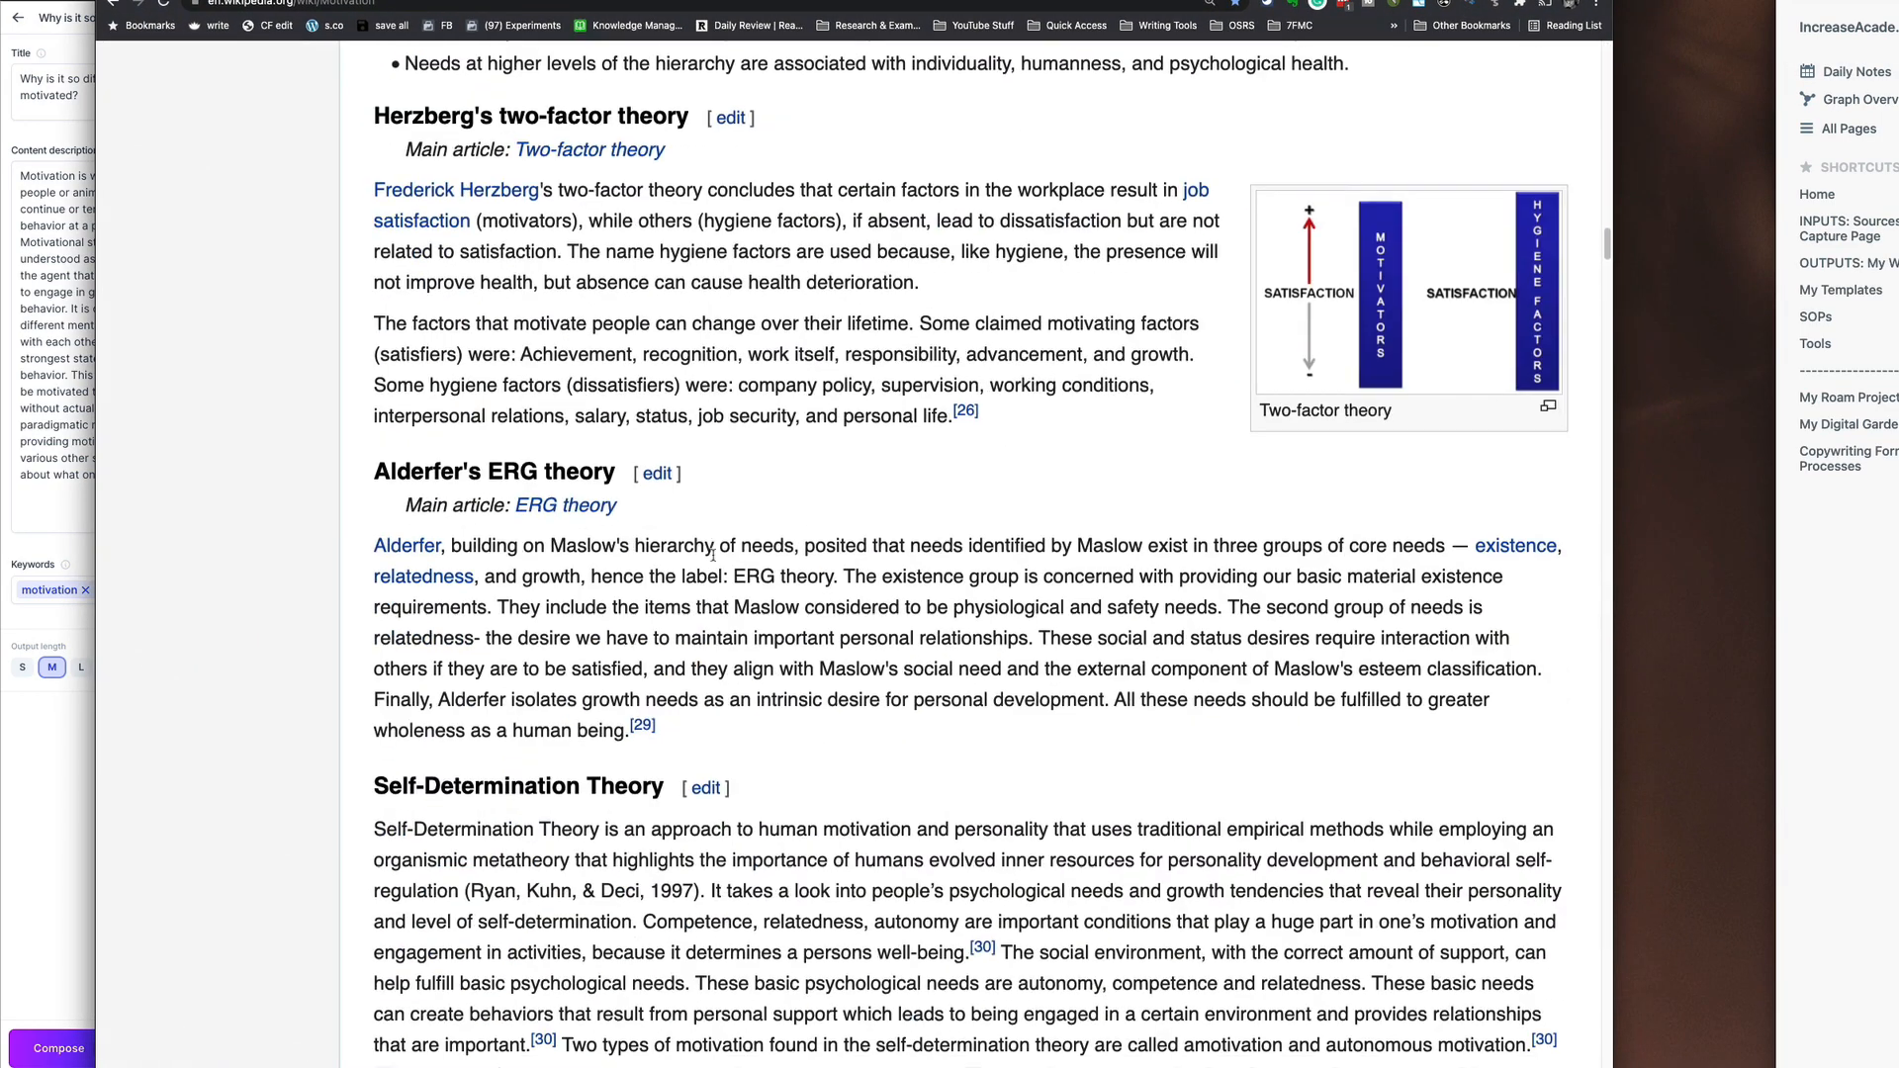
scroll(711, 551, down, 20)
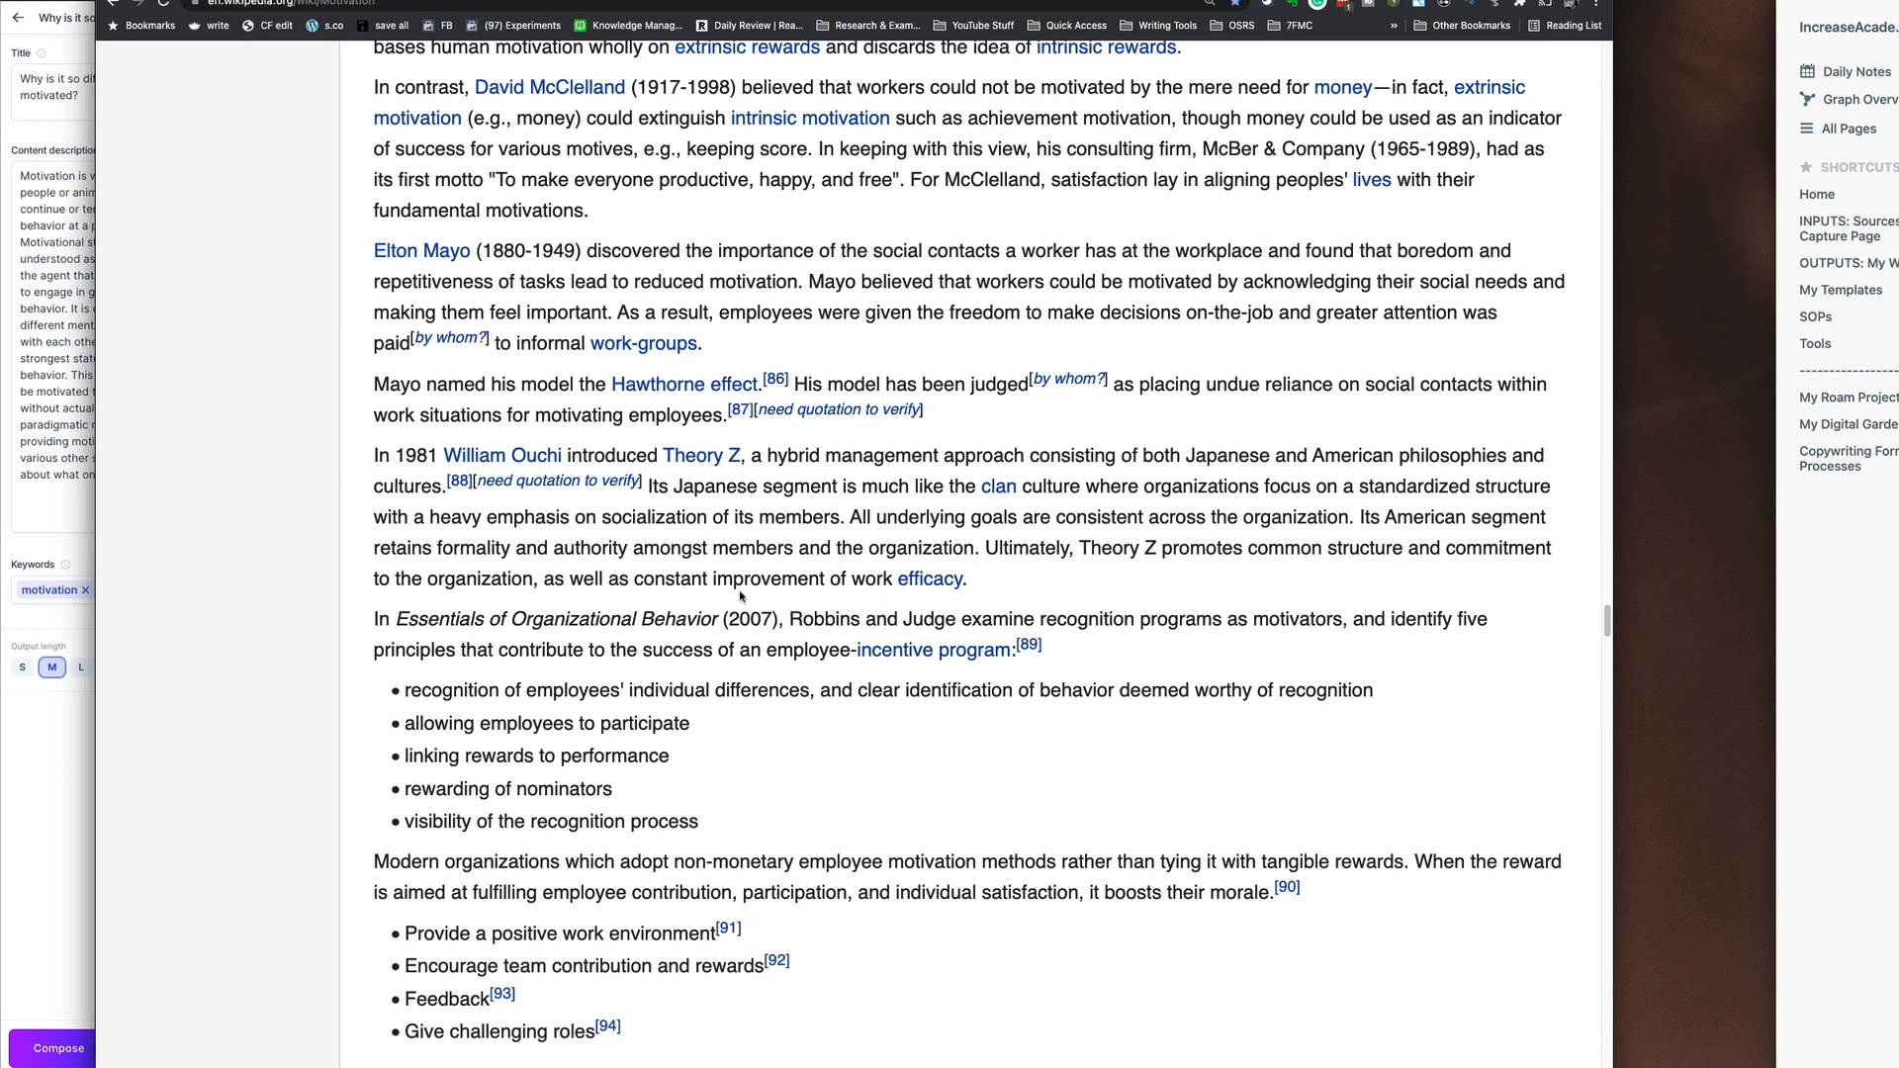
scroll(740, 594, up, 20)
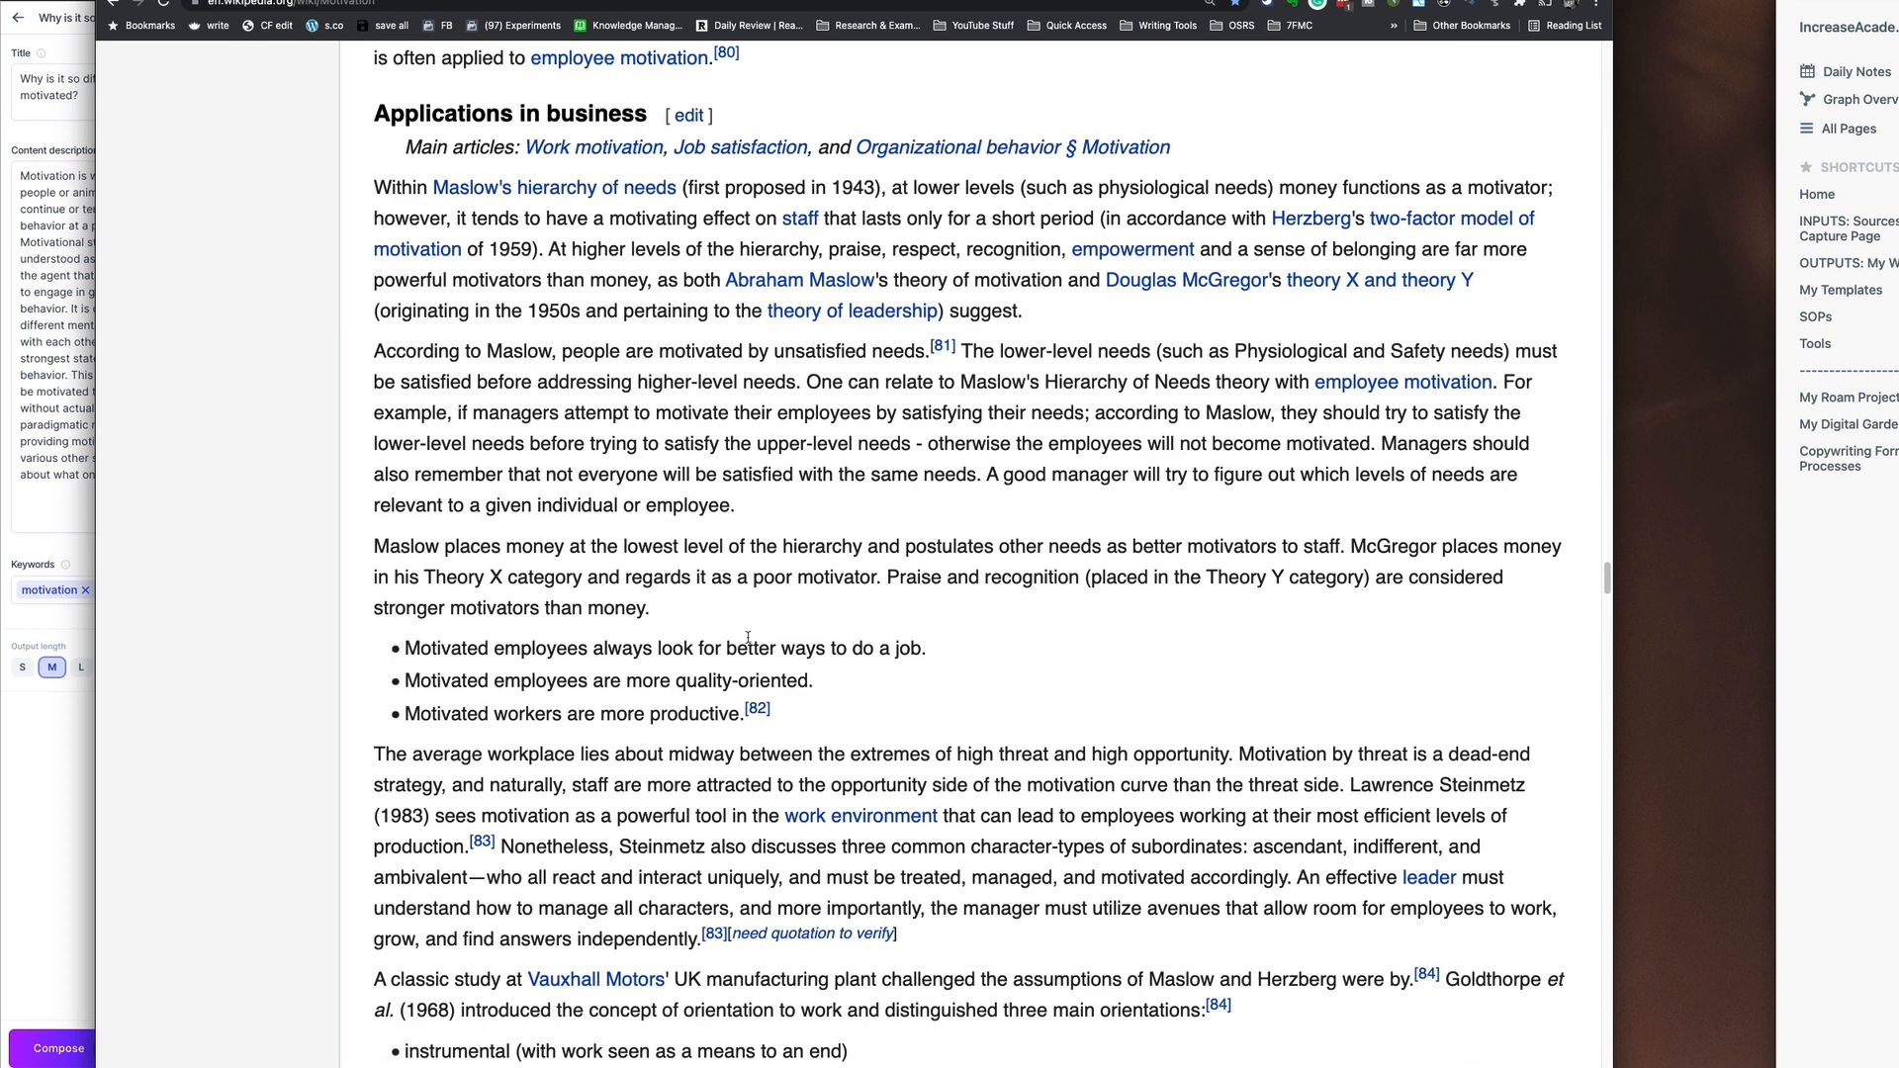
scroll(749, 644, up, 20)
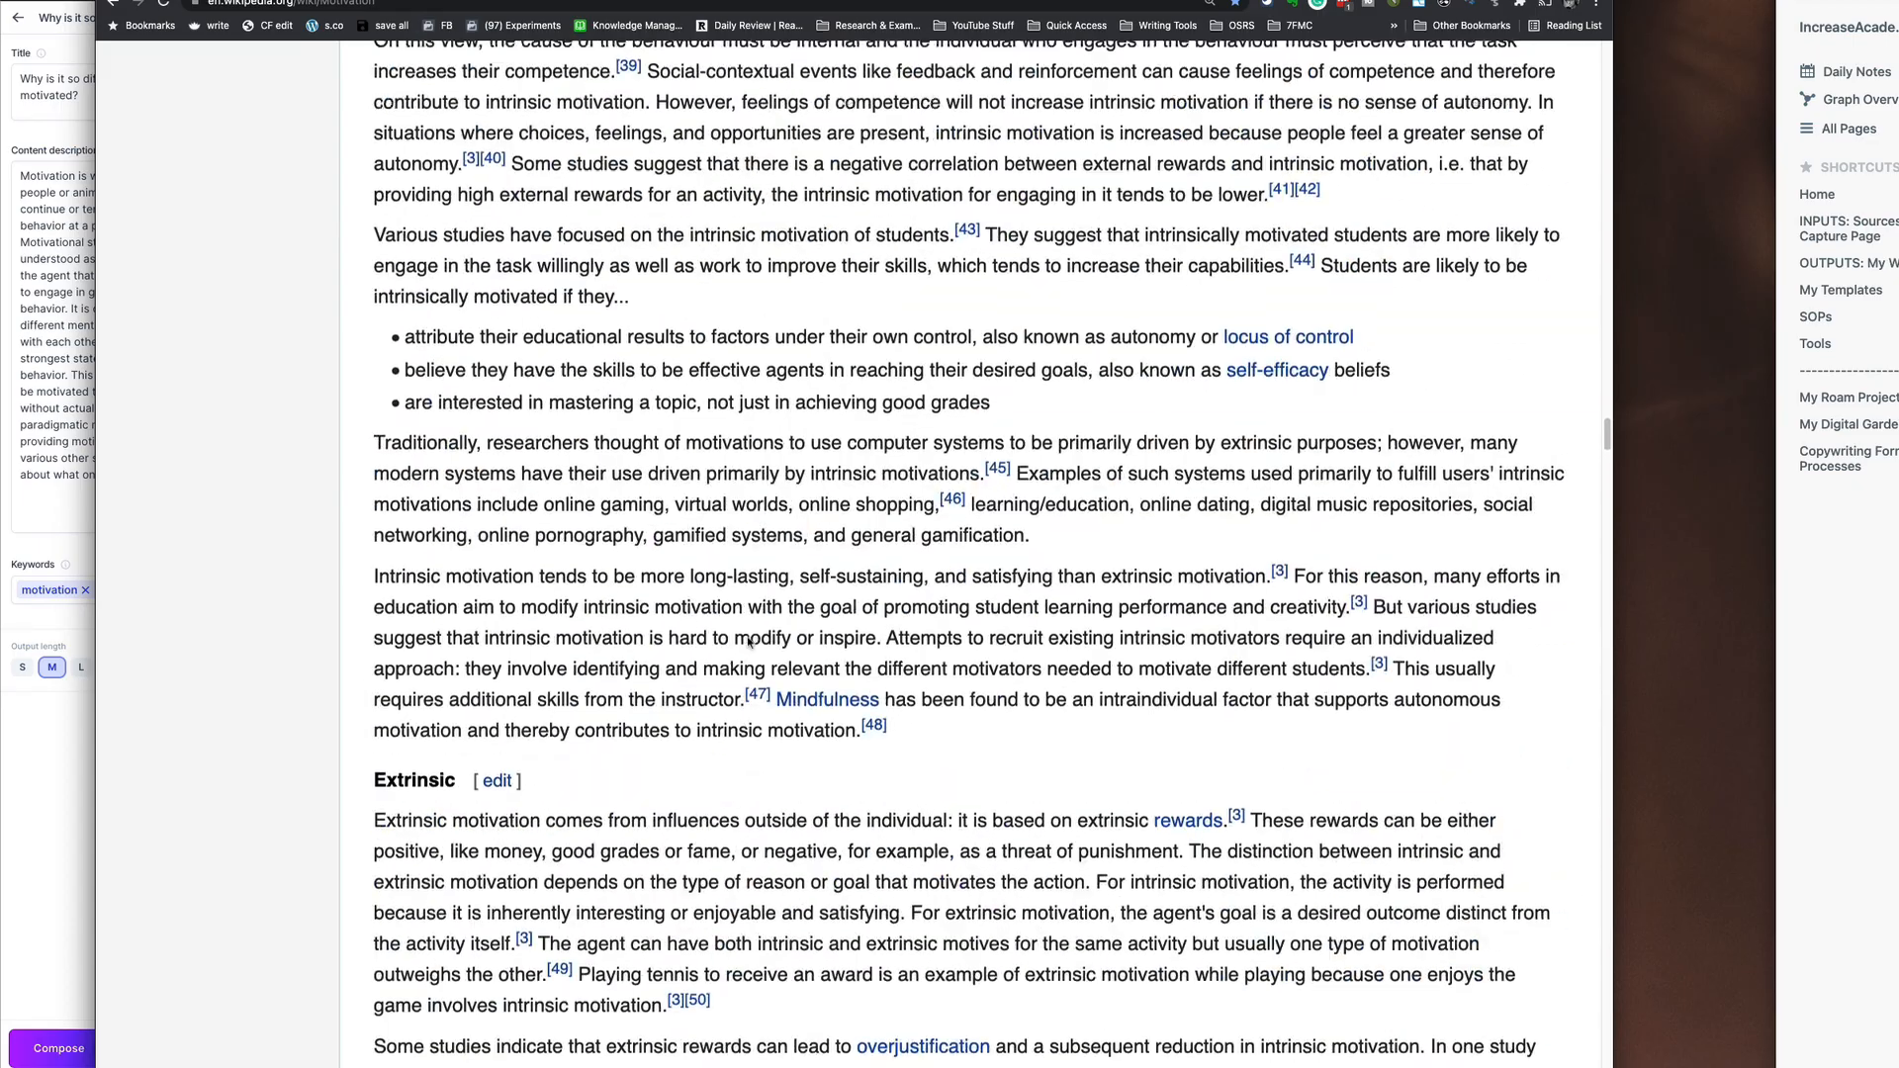
scroll(610, 509, up, 20)
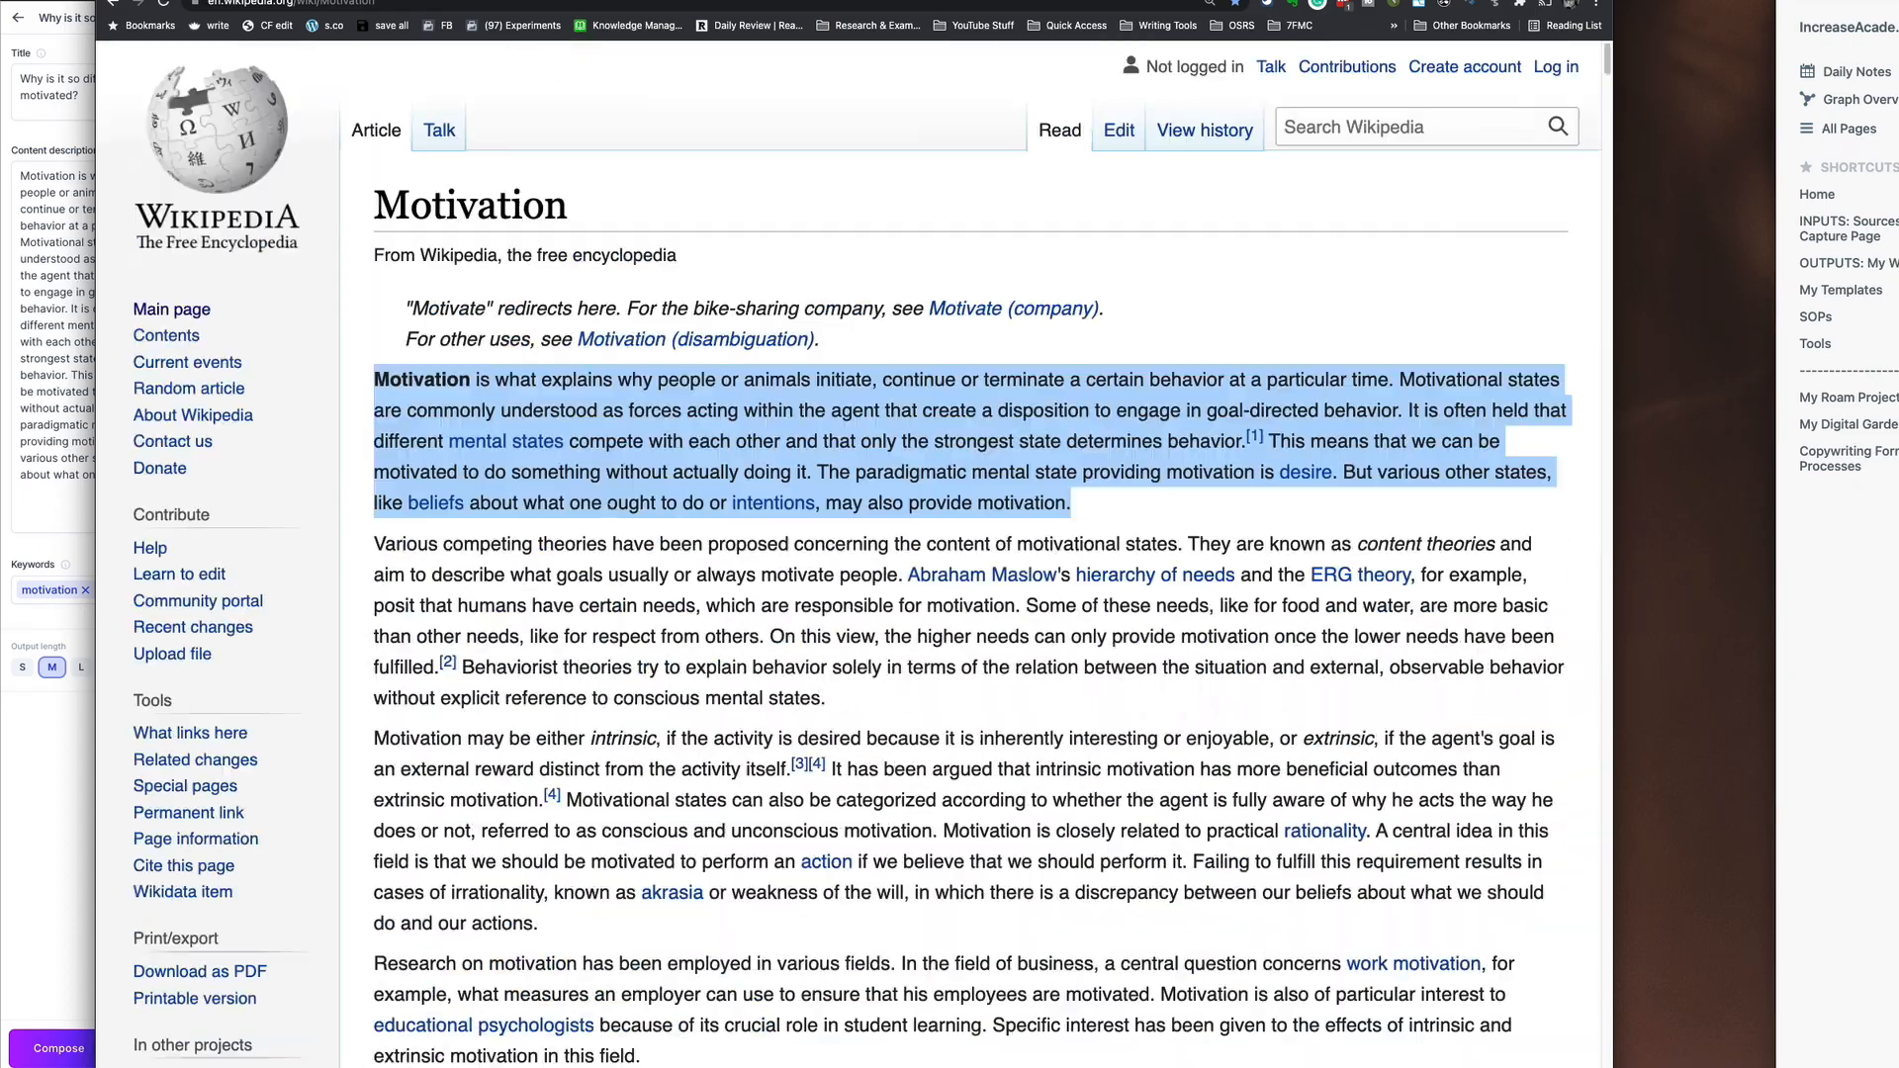
click(860, 410)
drag(963, 0, 1898, 97)
click(718, 373)
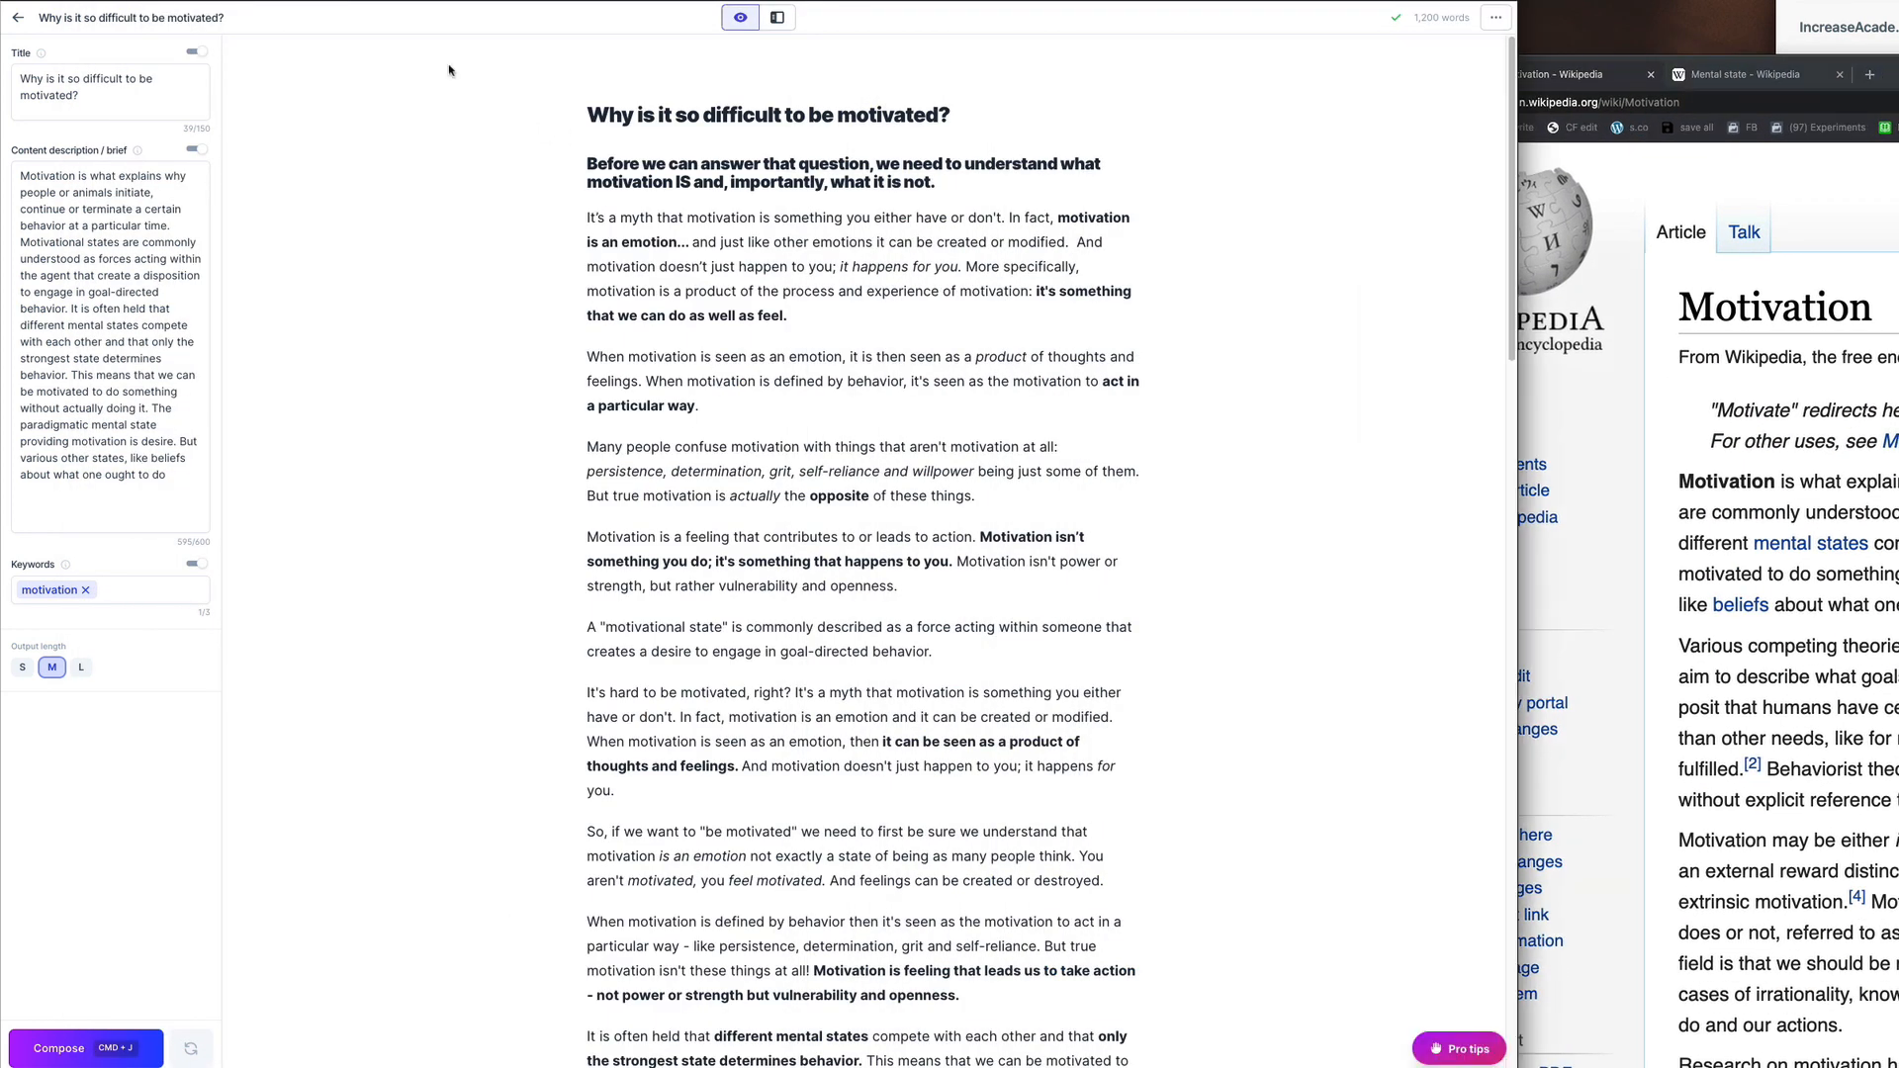
Step: Review the draft from its title through the planning steps, the "Just do it?" section and the formula recap
drag(583, 113, 915, 603)
click(915, 603)
scroll(901, 613, down, 15)
scroll(887, 622, down, 7)
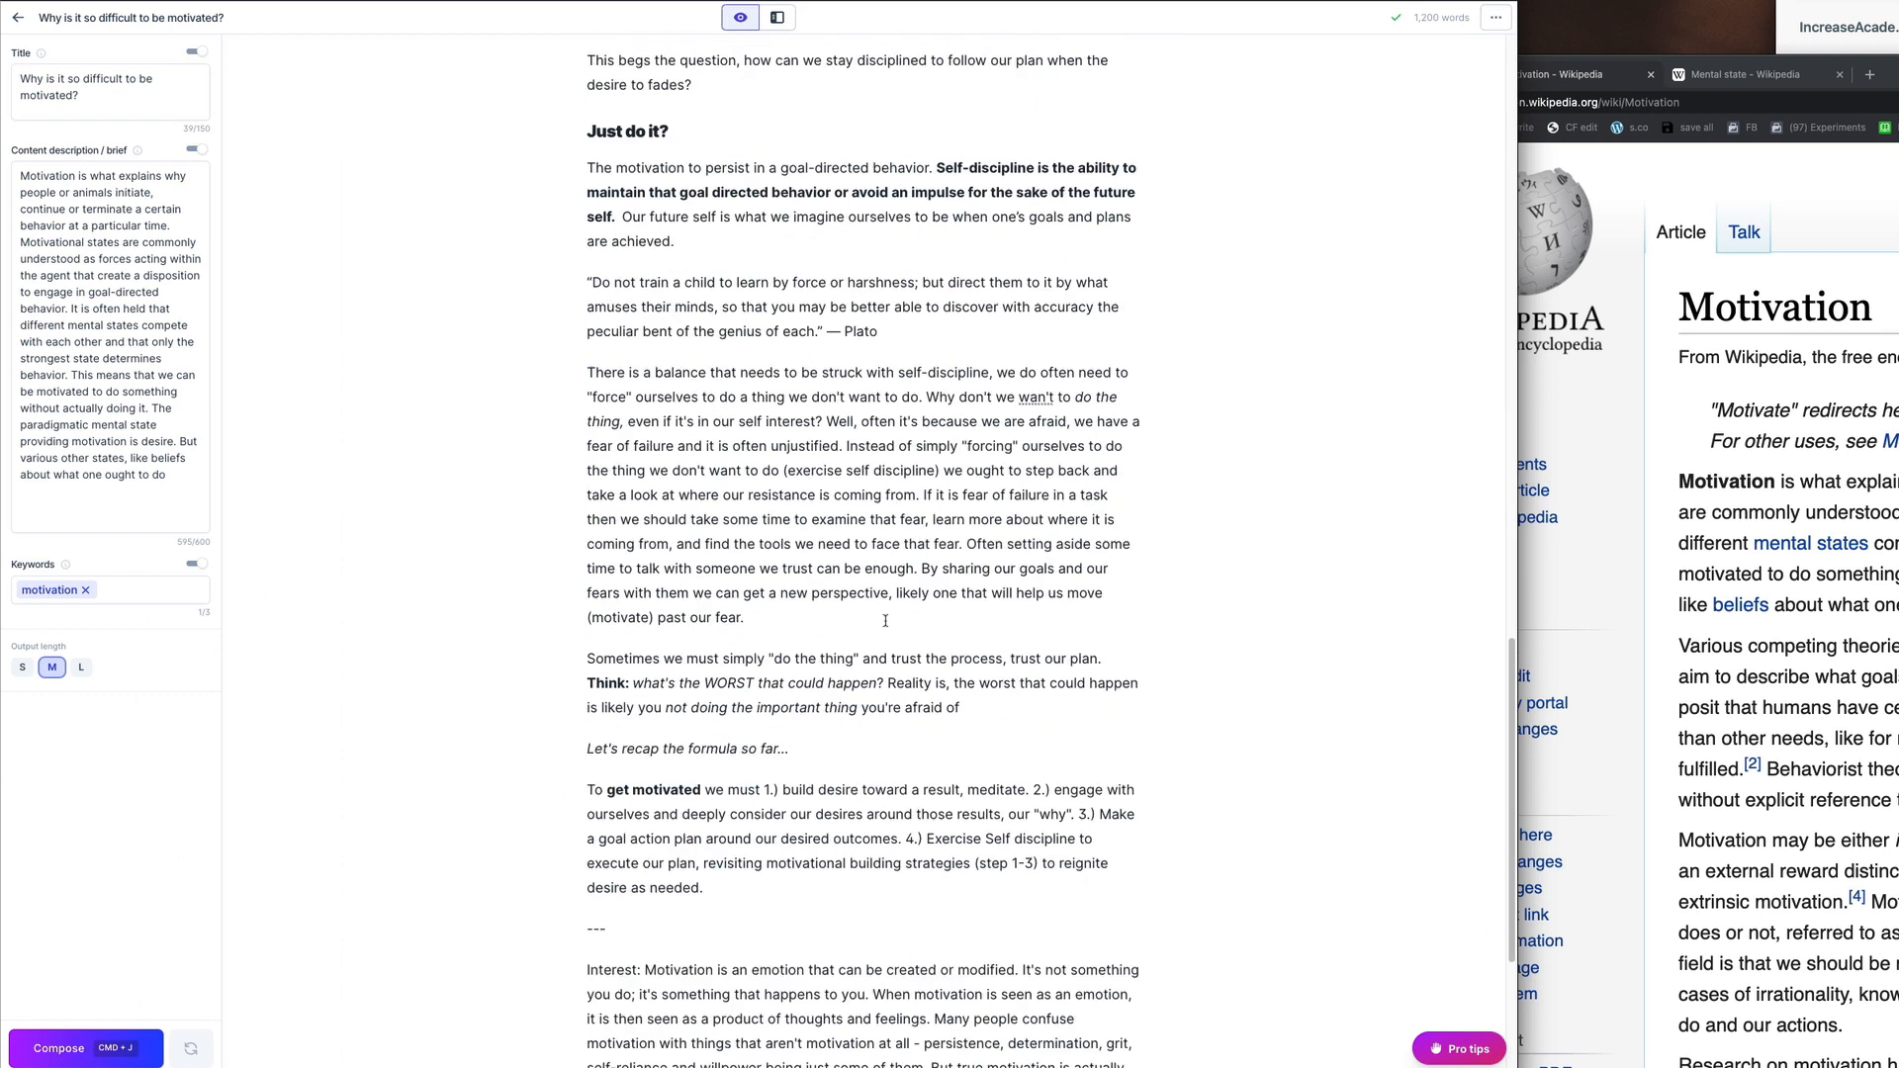
scroll(760, 626, up, 8)
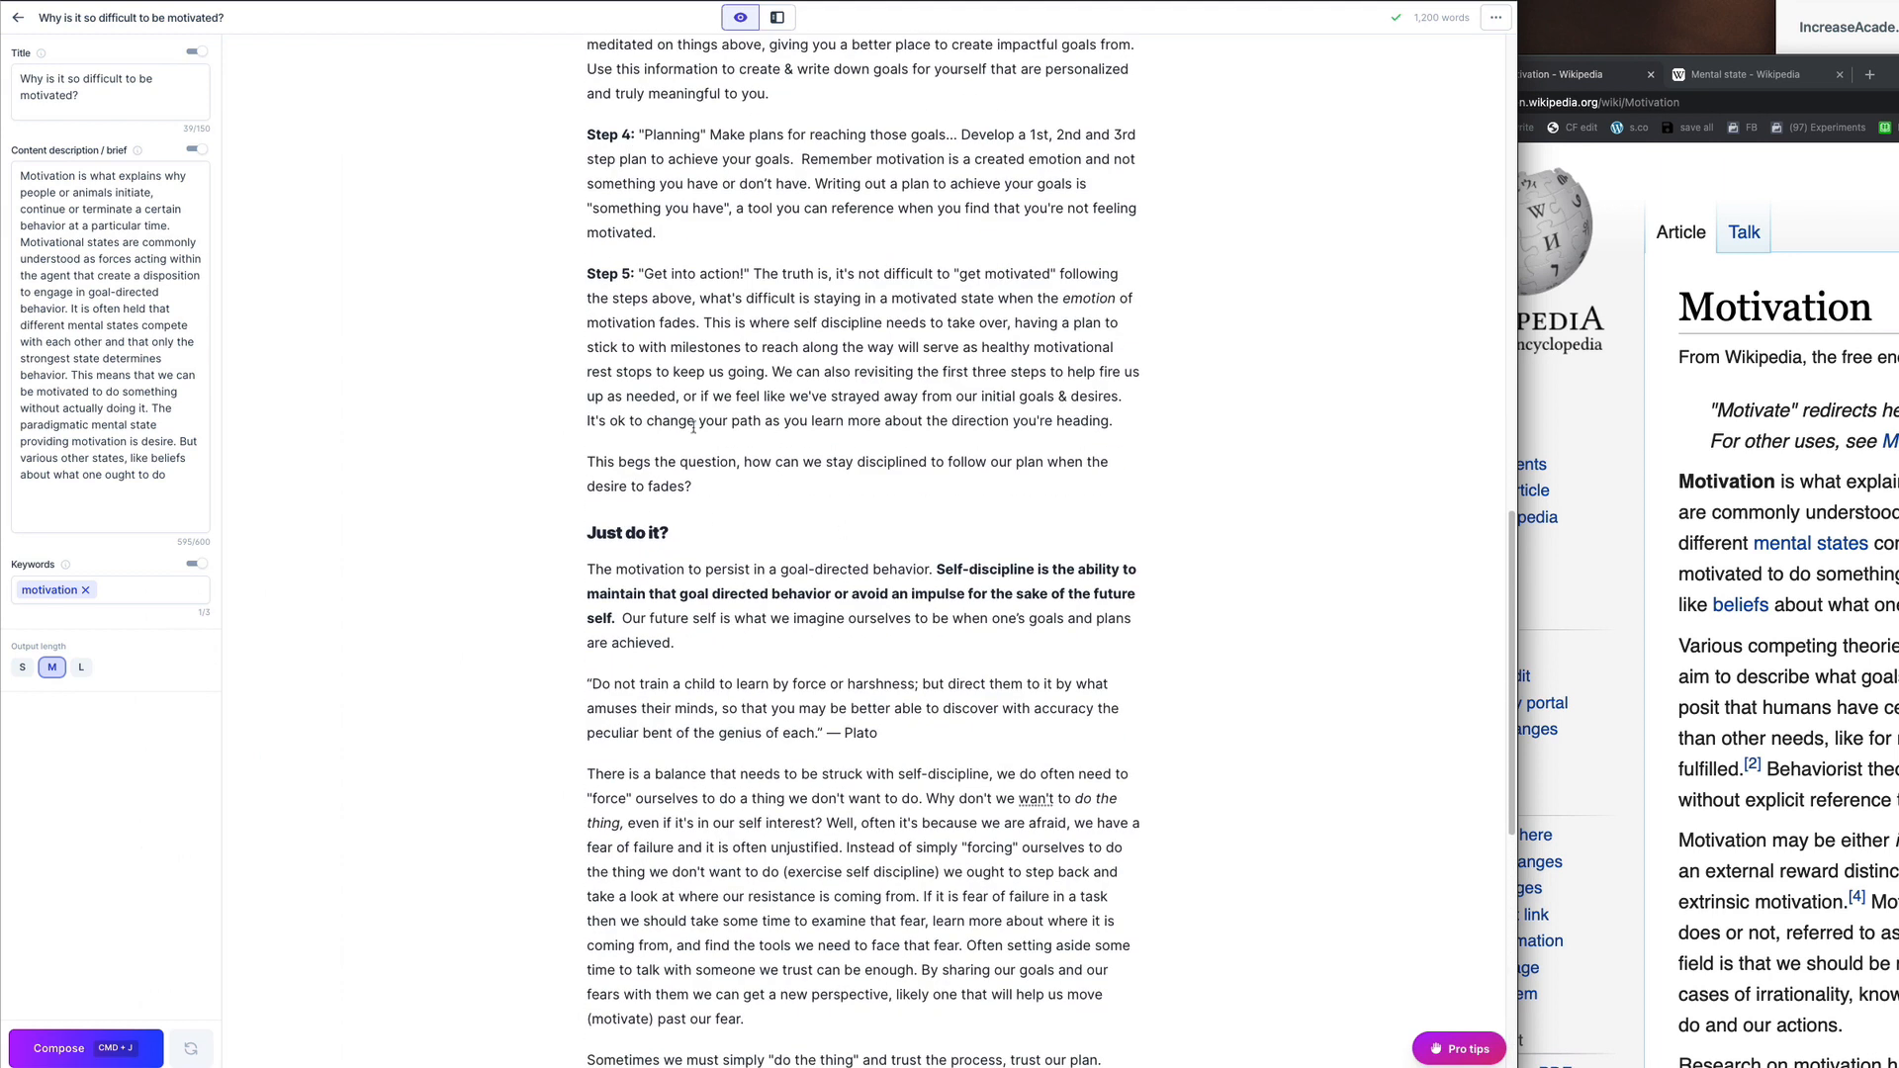
scroll(769, 578, down, 3)
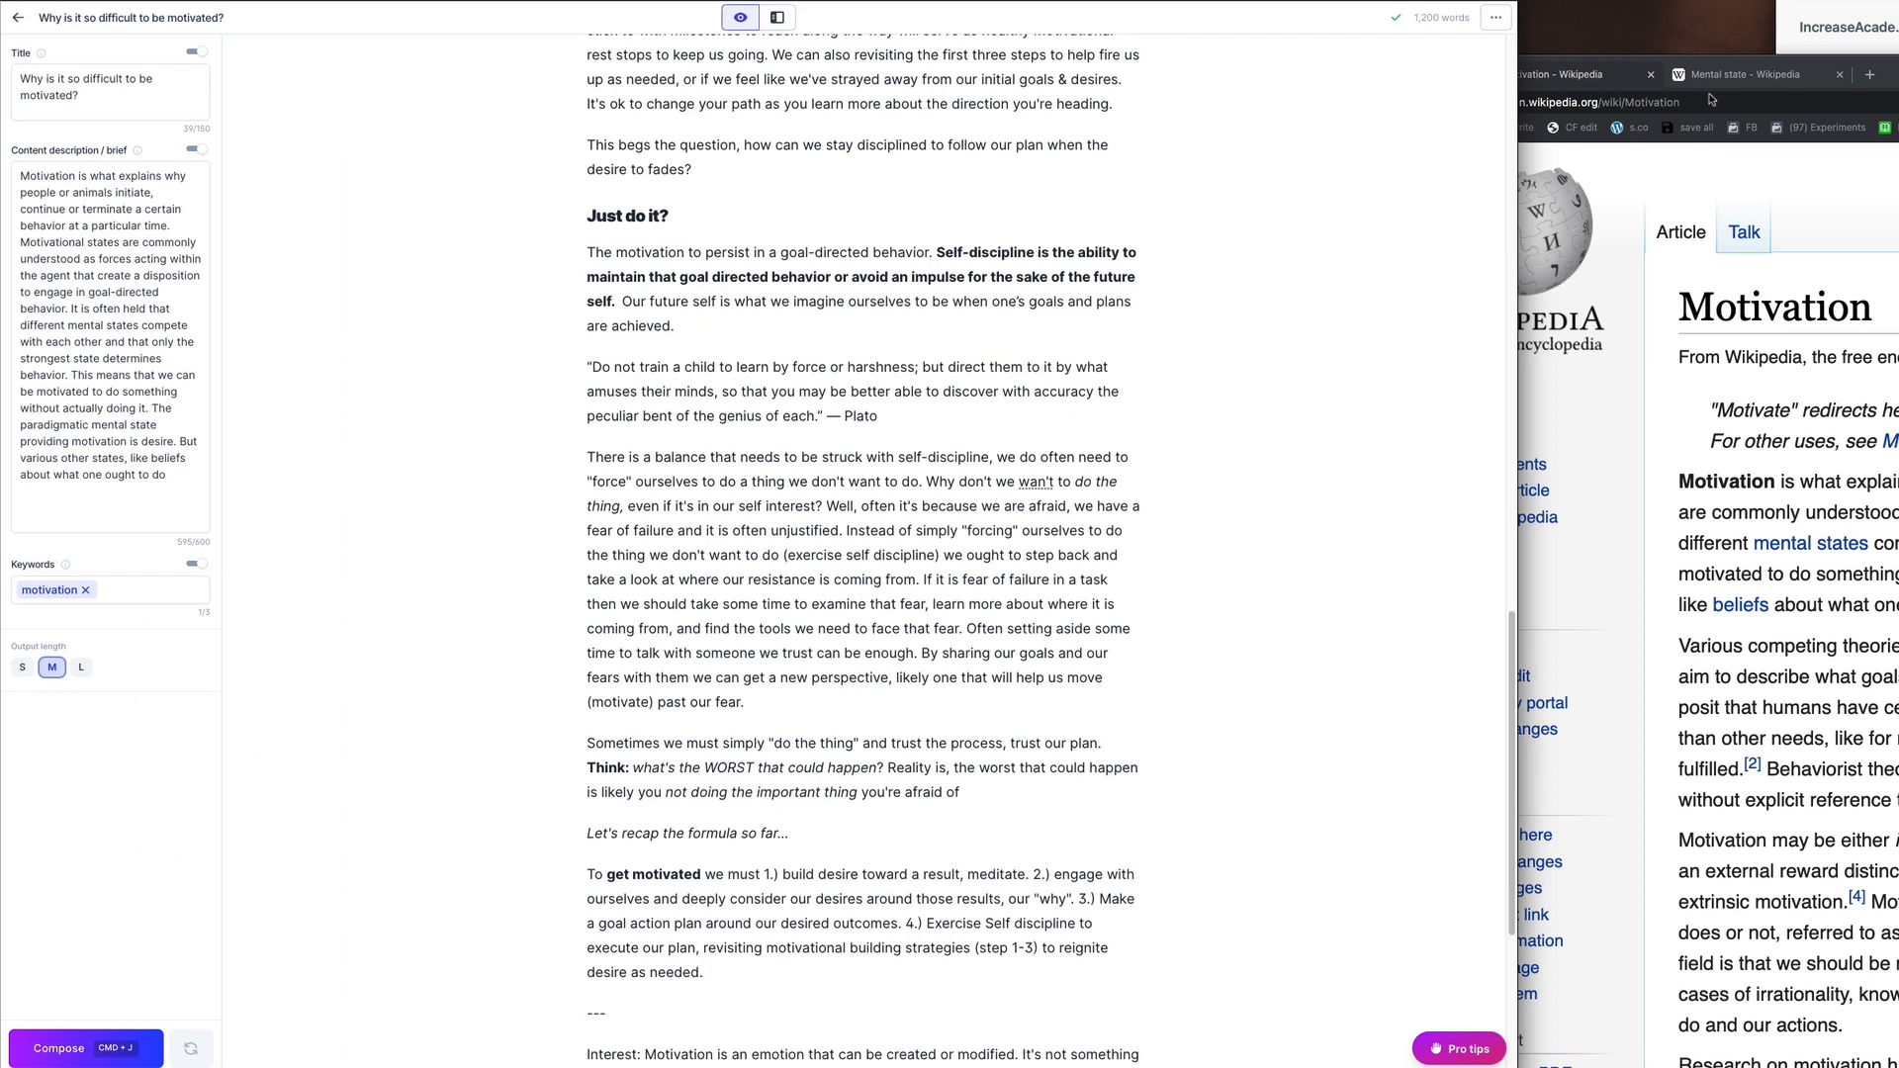